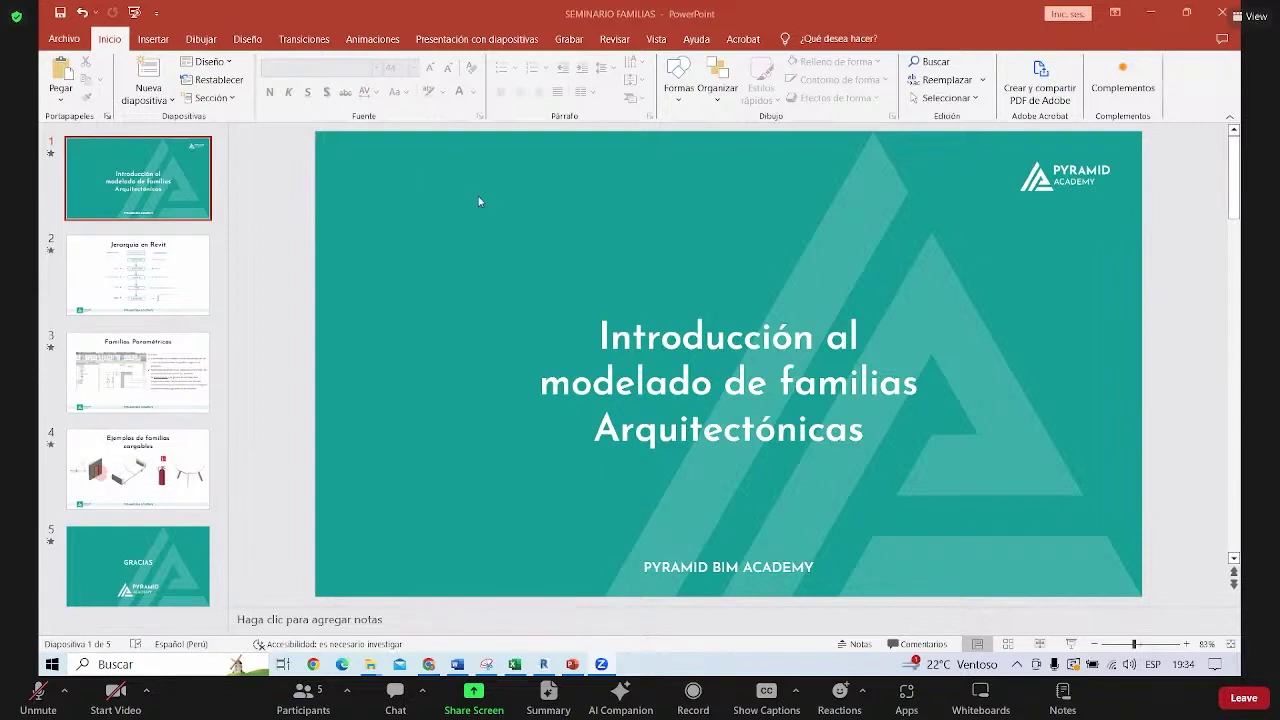
Present the slideshow from the title slide through to the Jerarquía en Revit slide
click(1070, 644)
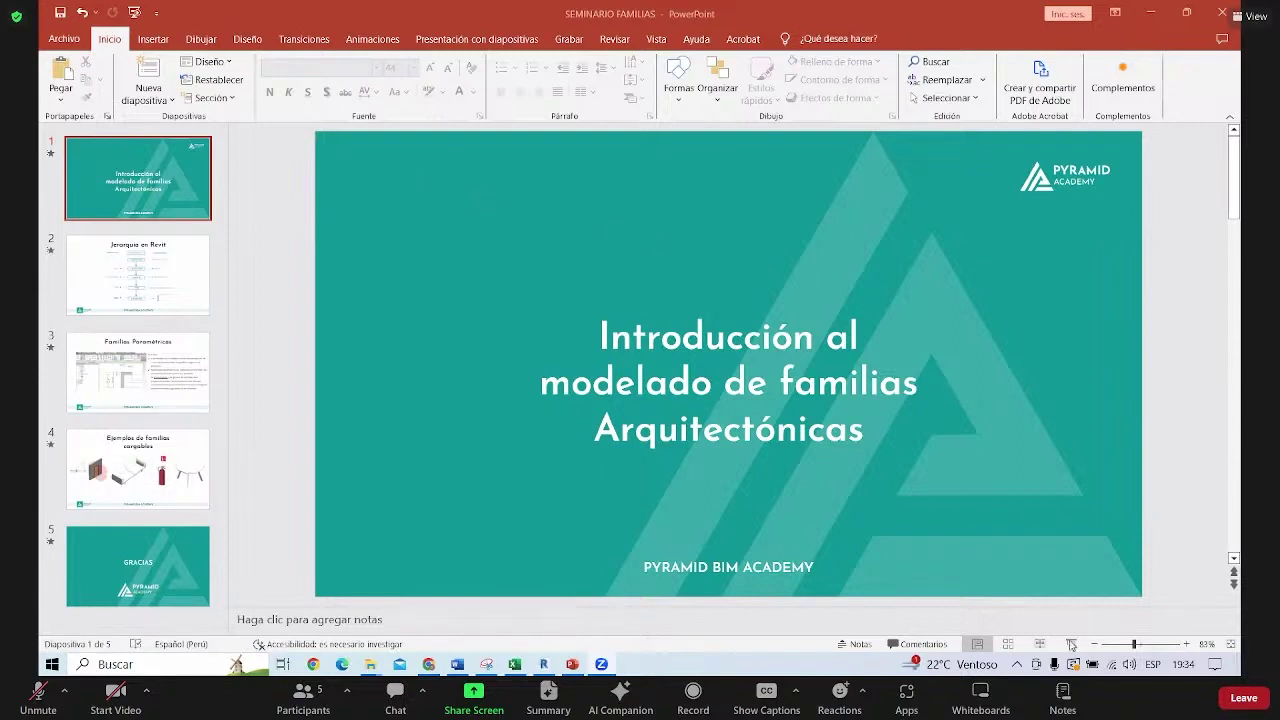
right_click(413, 222)
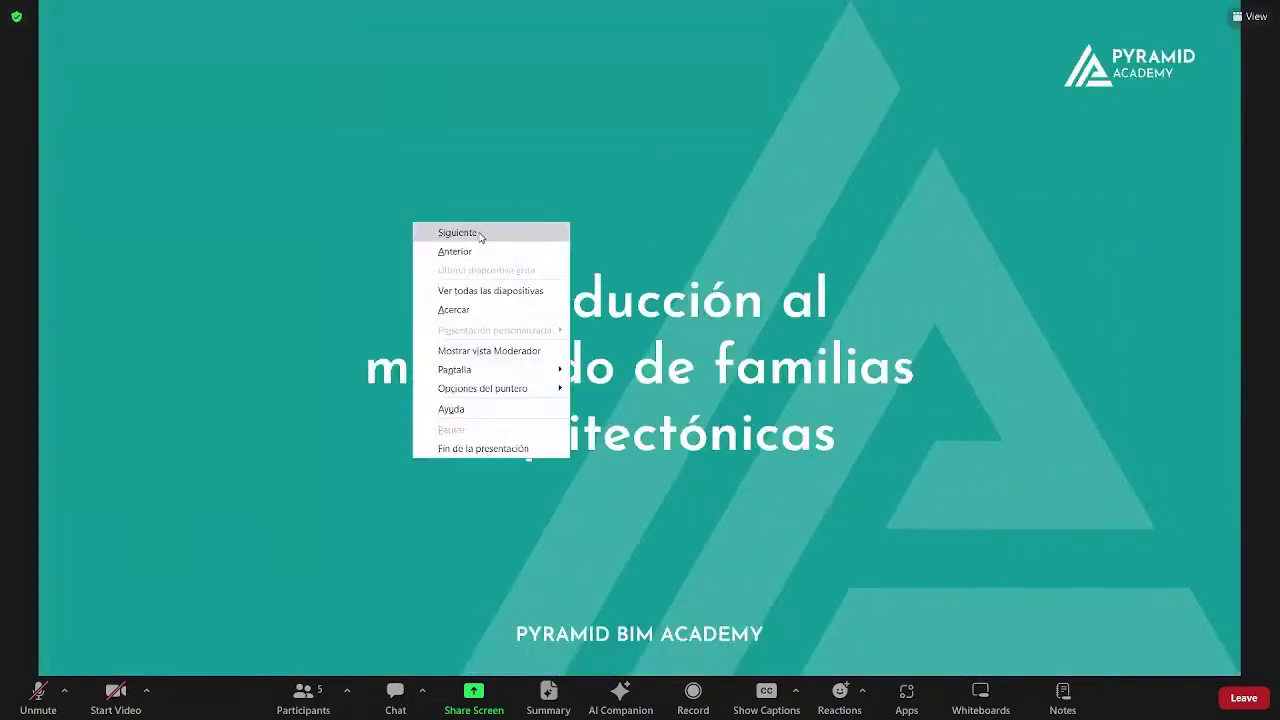
click(481, 237)
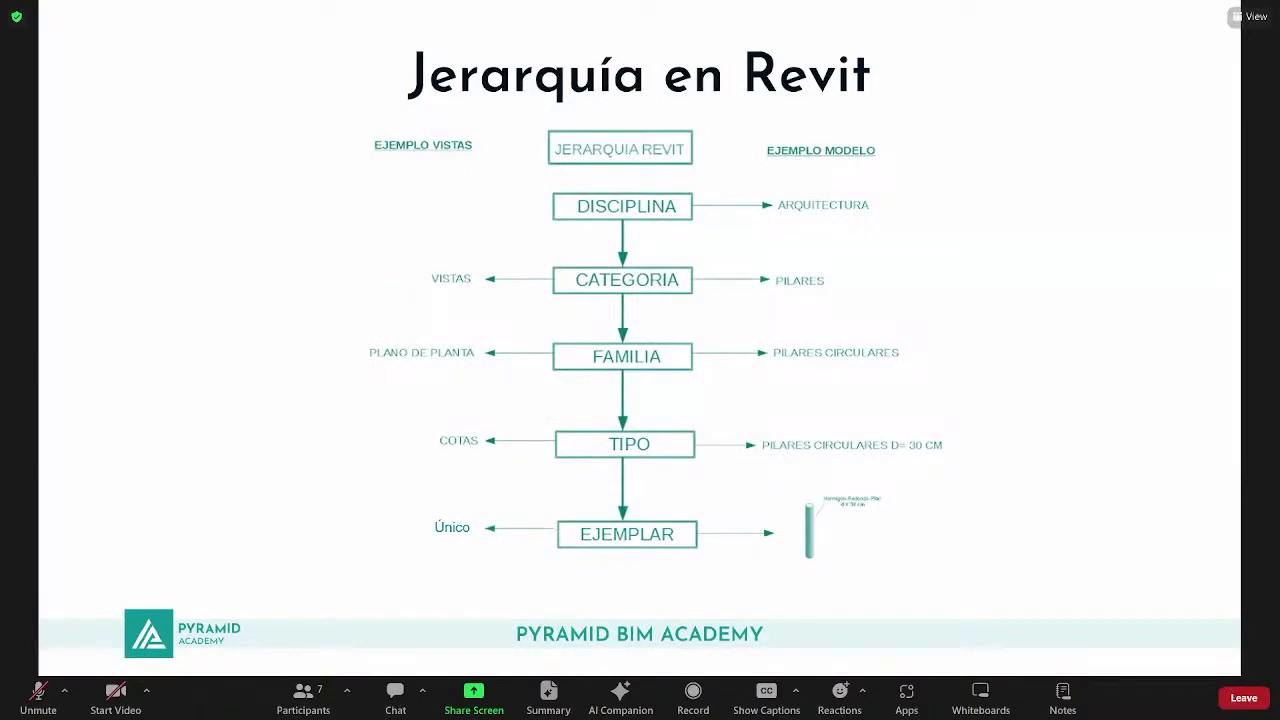
Advance to the Familias Paramétricas slide and reveal its first bullet on families
right_click(440, 298)
click(470, 307)
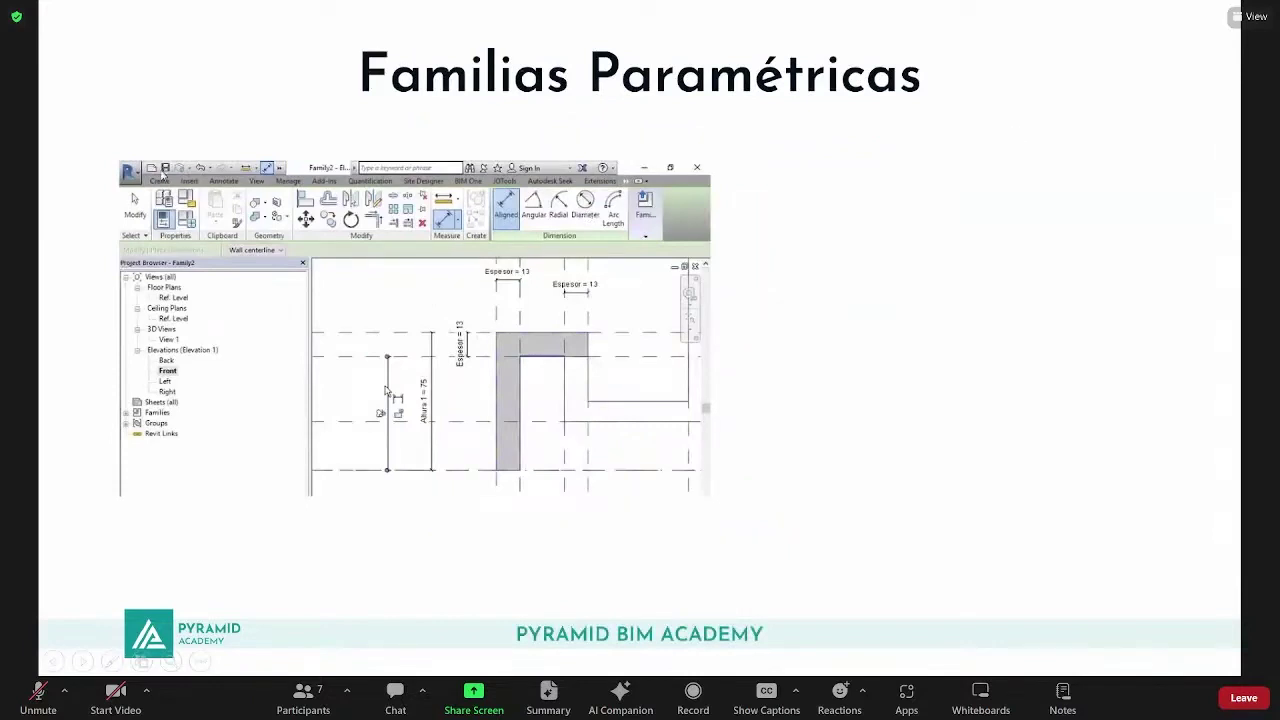
right_click(658, 254)
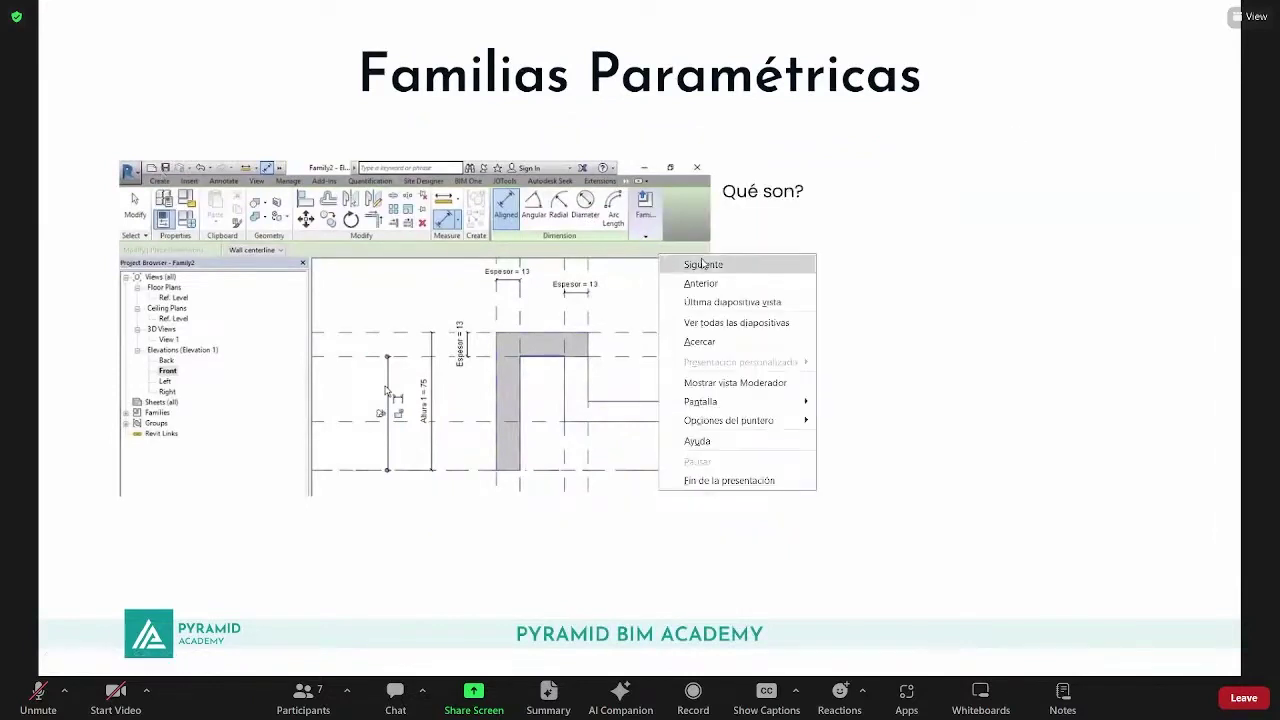
click(703, 263)
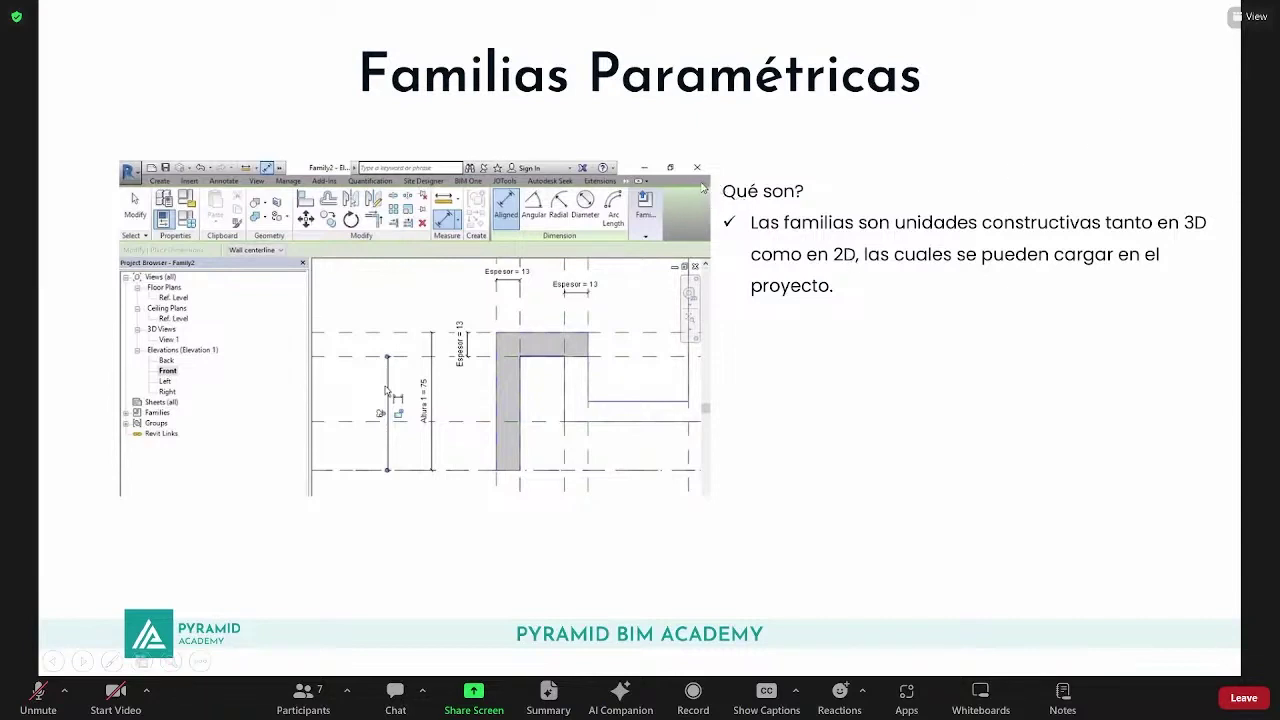
Reveal the Modelado paramétrico bullet, move to Ejemplos de familias cargables, and end the slideshow
right_click(593, 257)
click(645, 266)
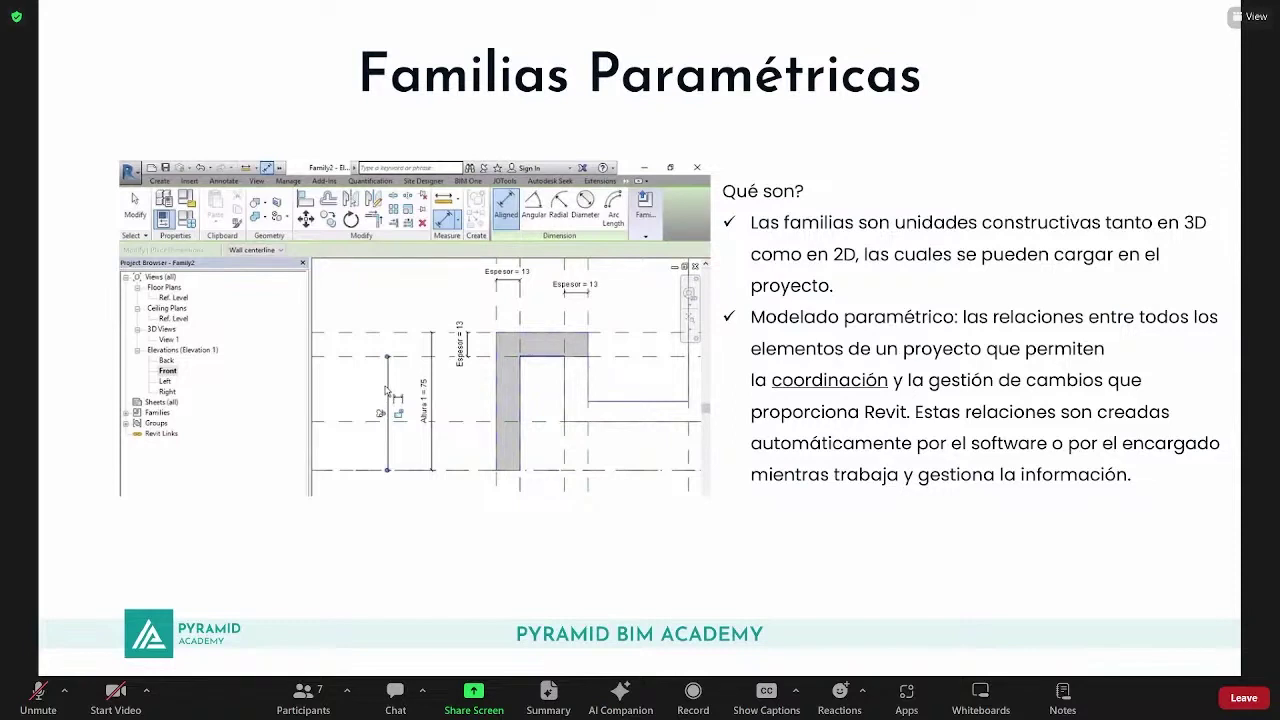
right_click(755, 270)
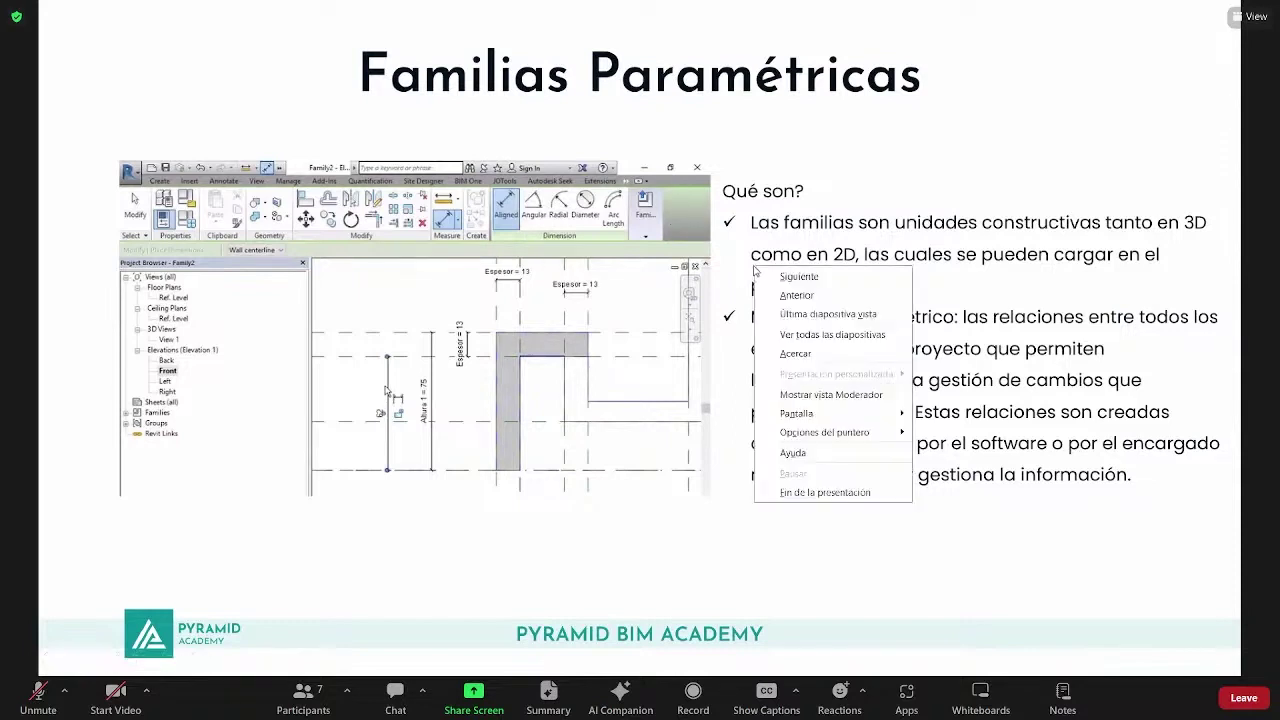
click(812, 277)
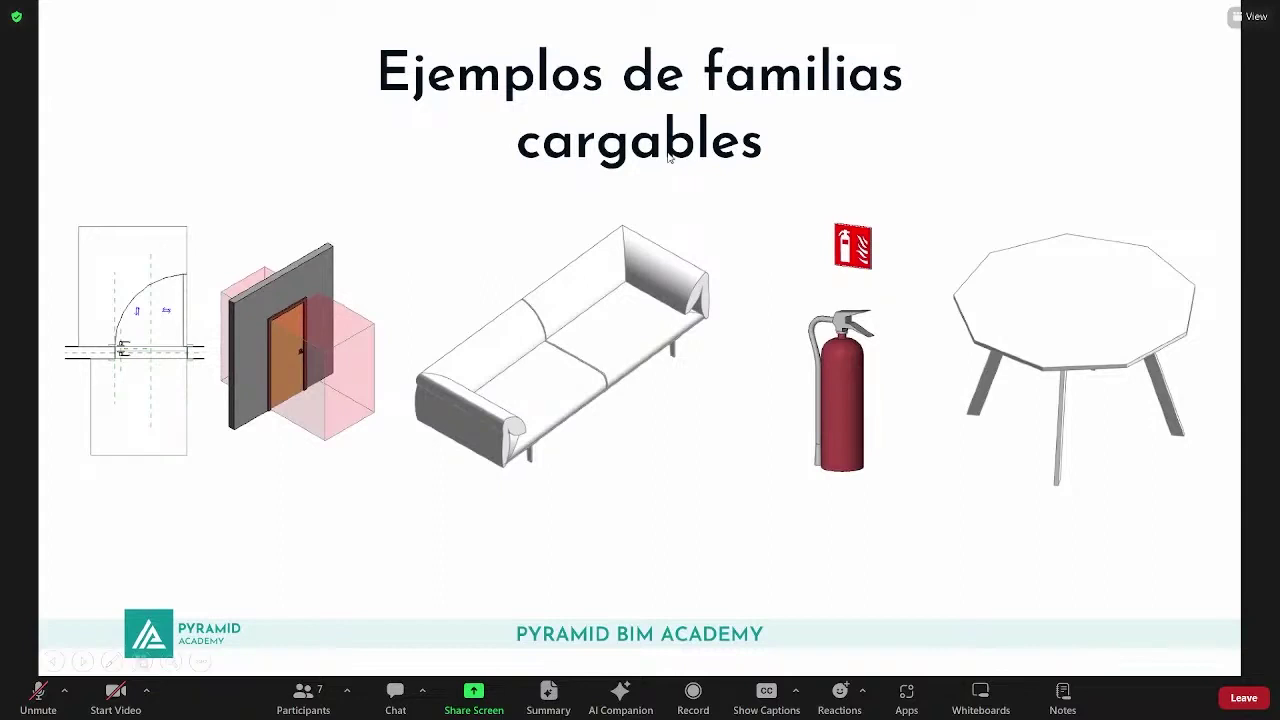
key(Escape)
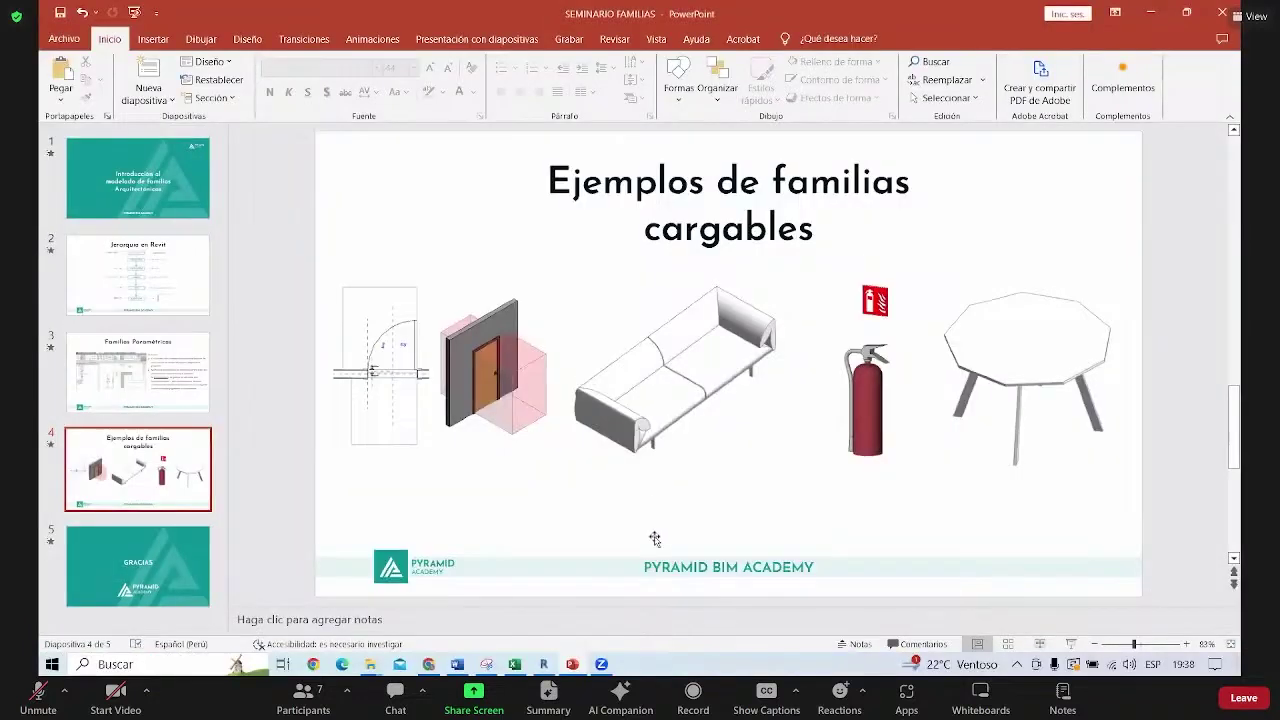
Switch to Revit and begin opening a model from the INFORMACION (E:) drive
key(alt+Tab)
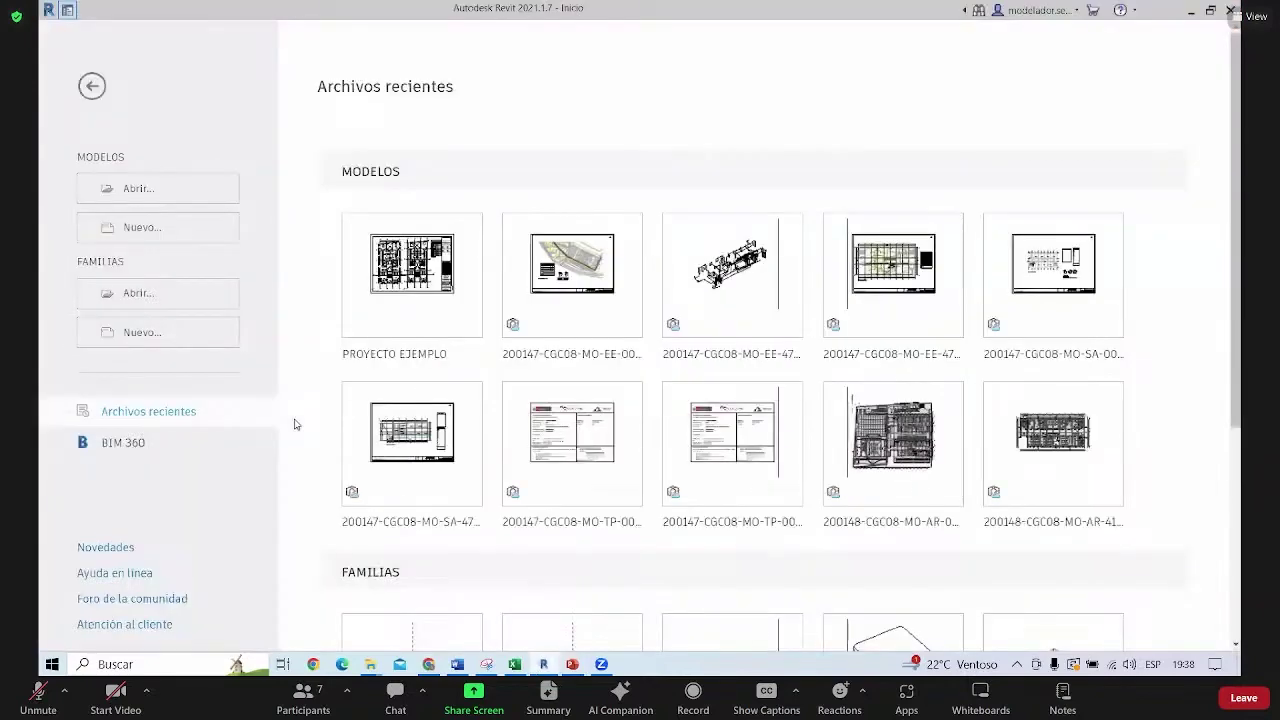
click(141, 189)
click(239, 383)
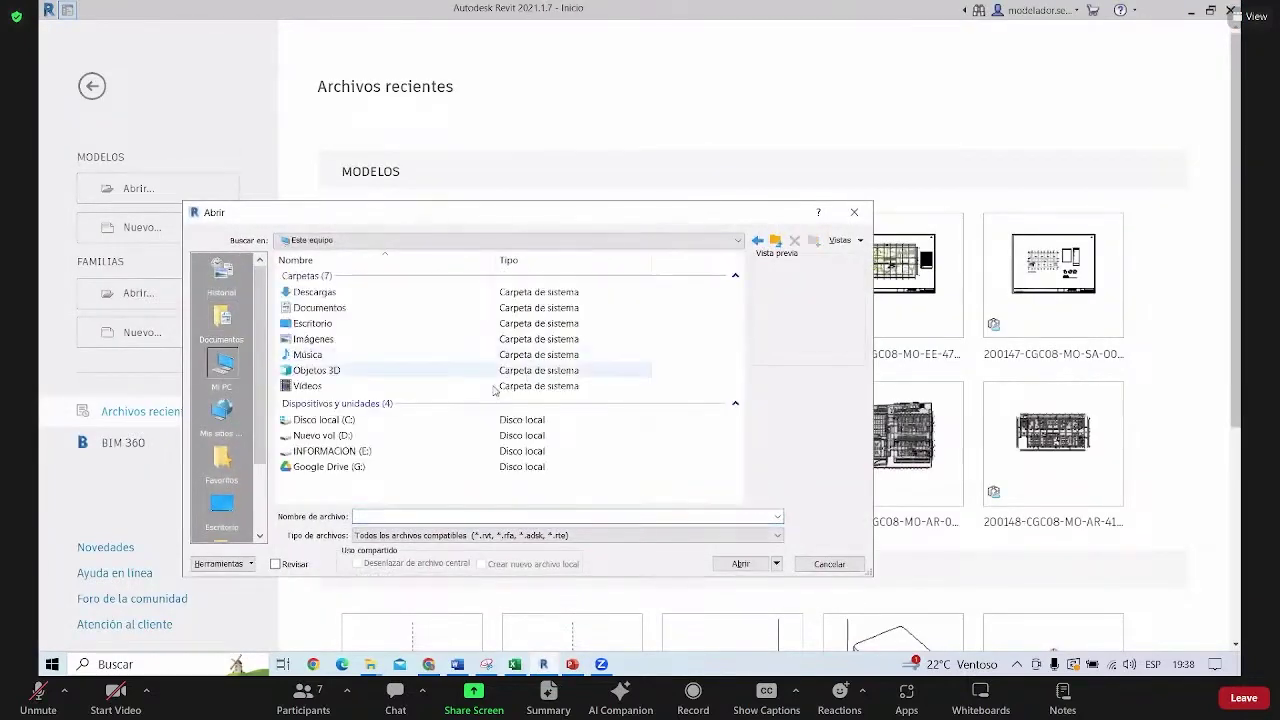
double_click(385, 450)
scroll(409, 399, down, 1)
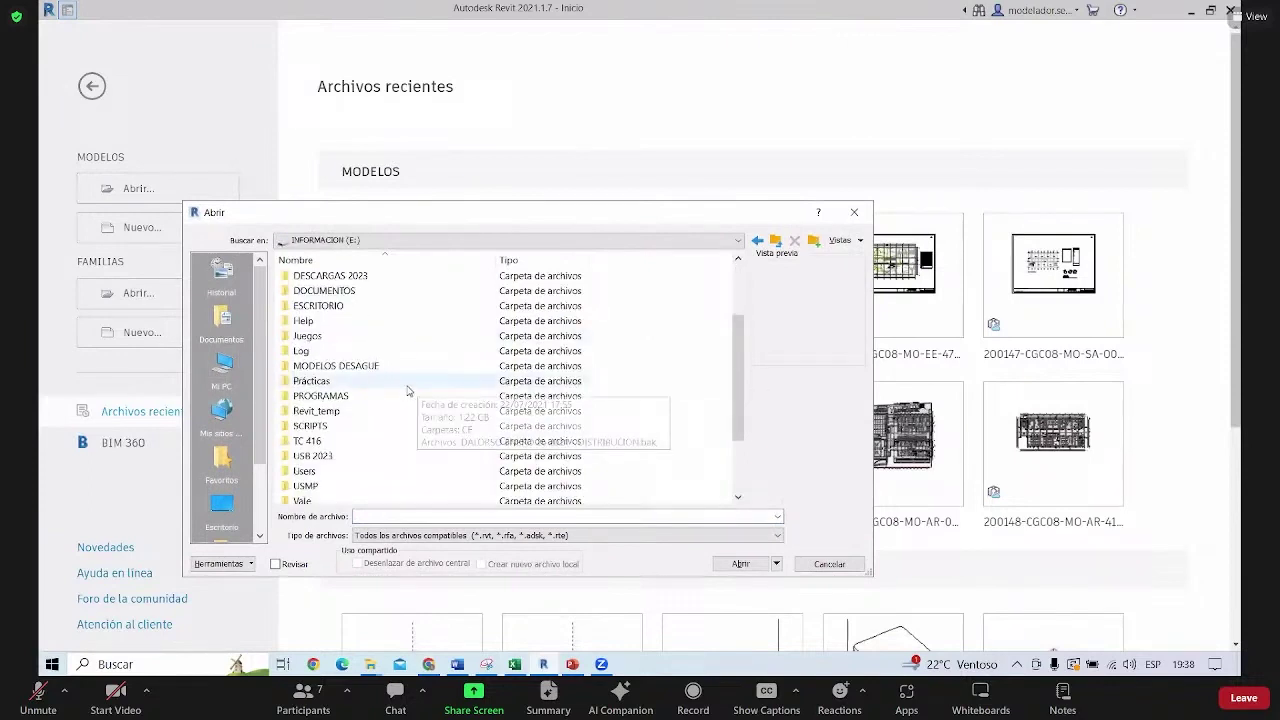
scroll(411, 385, down, 3)
scroll(343, 395, up, 1)
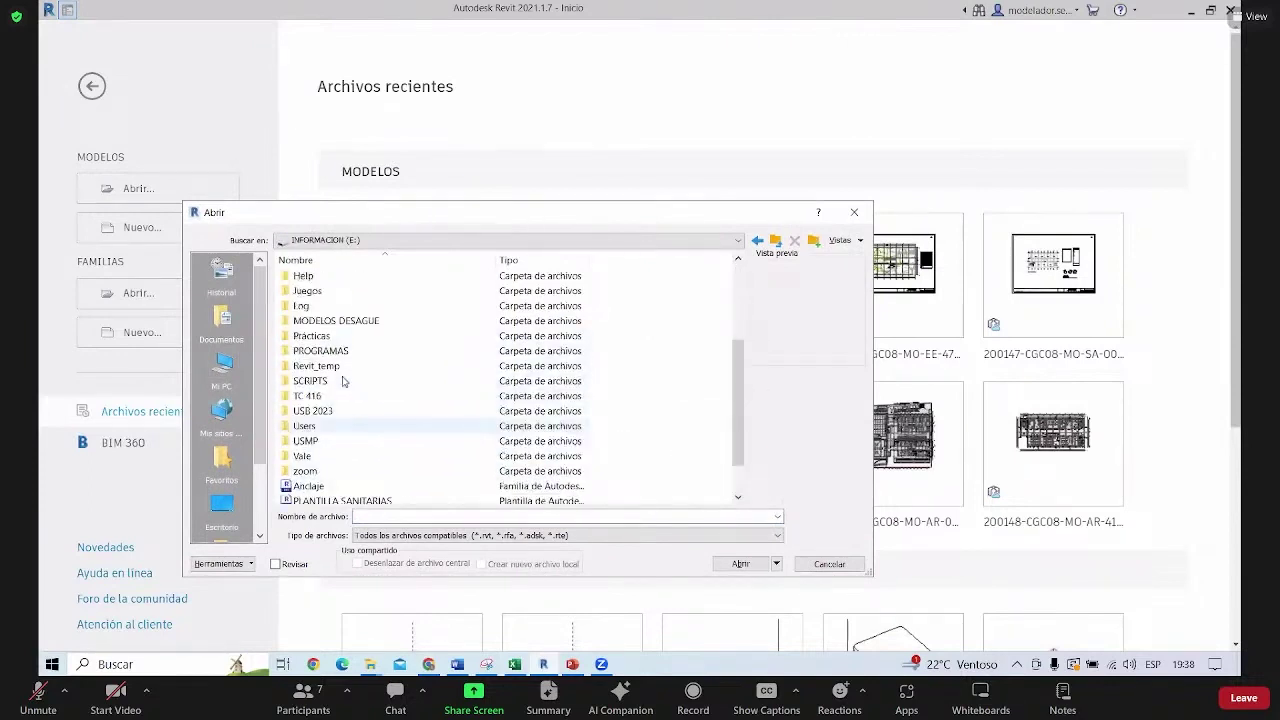
scroll(343, 385, up, 1)
scroll(345, 340, up, 1)
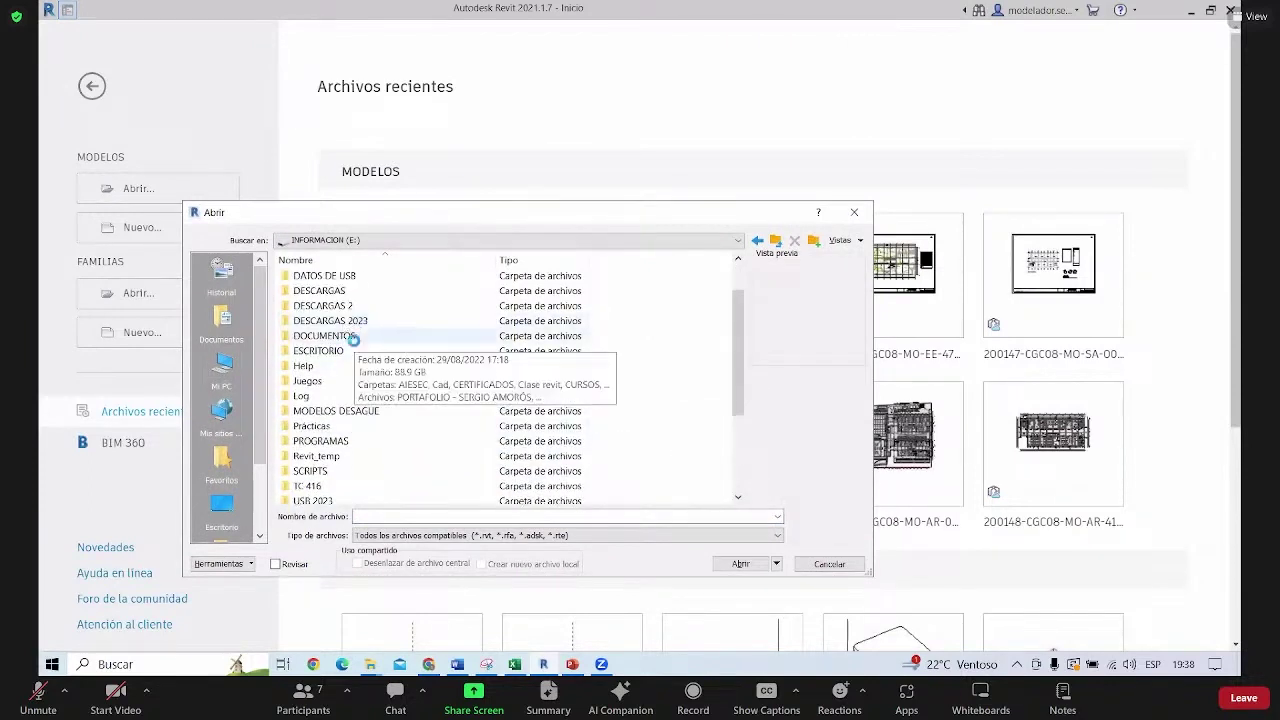
Browse DOCUMENTOS > TRABAJOS > 6. PYRABIM > SEMINARIO and open PROYECTO EJEMPLO S.A
double_click(347, 337)
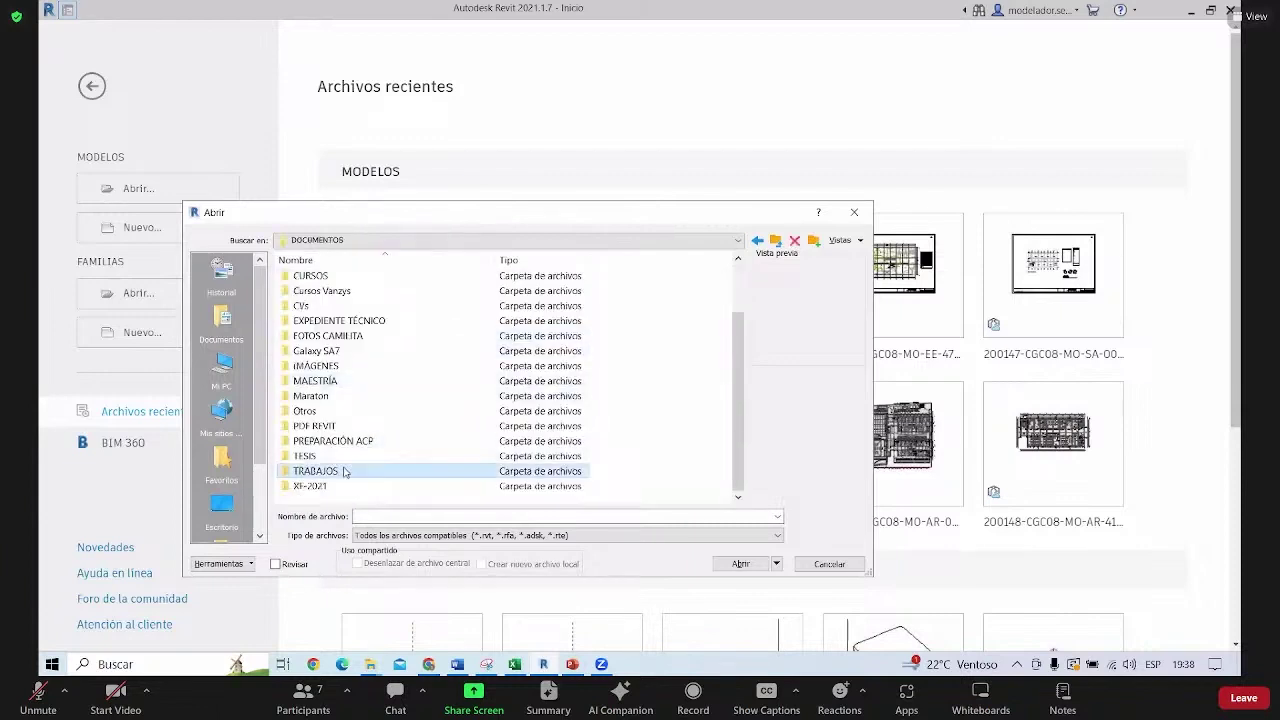
double_click(318, 470)
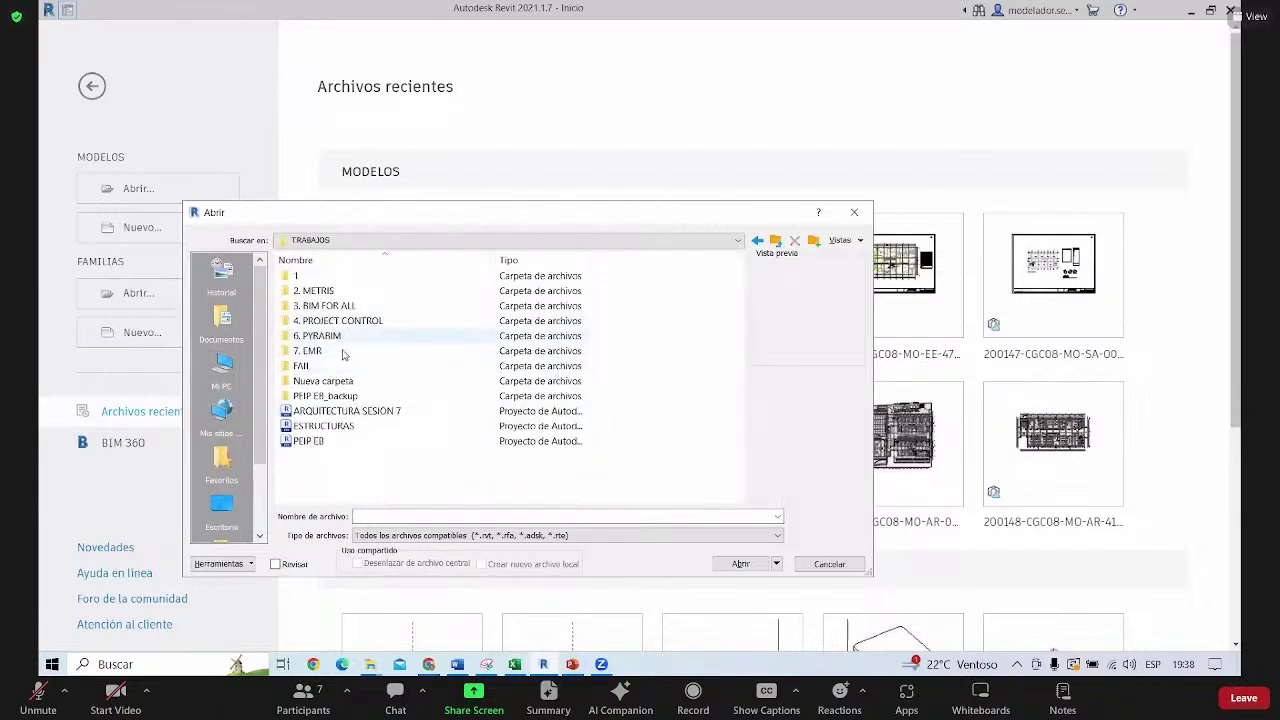
double_click(333, 336)
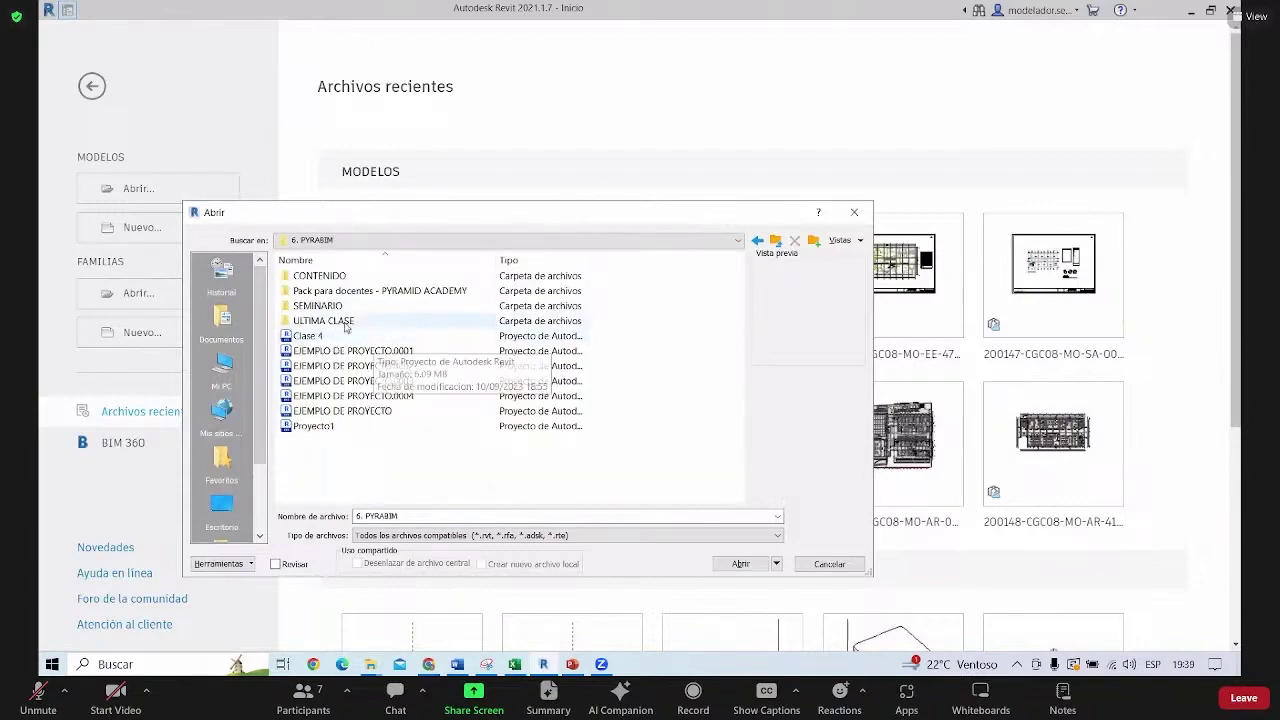
double_click(333, 305)
click(390, 277)
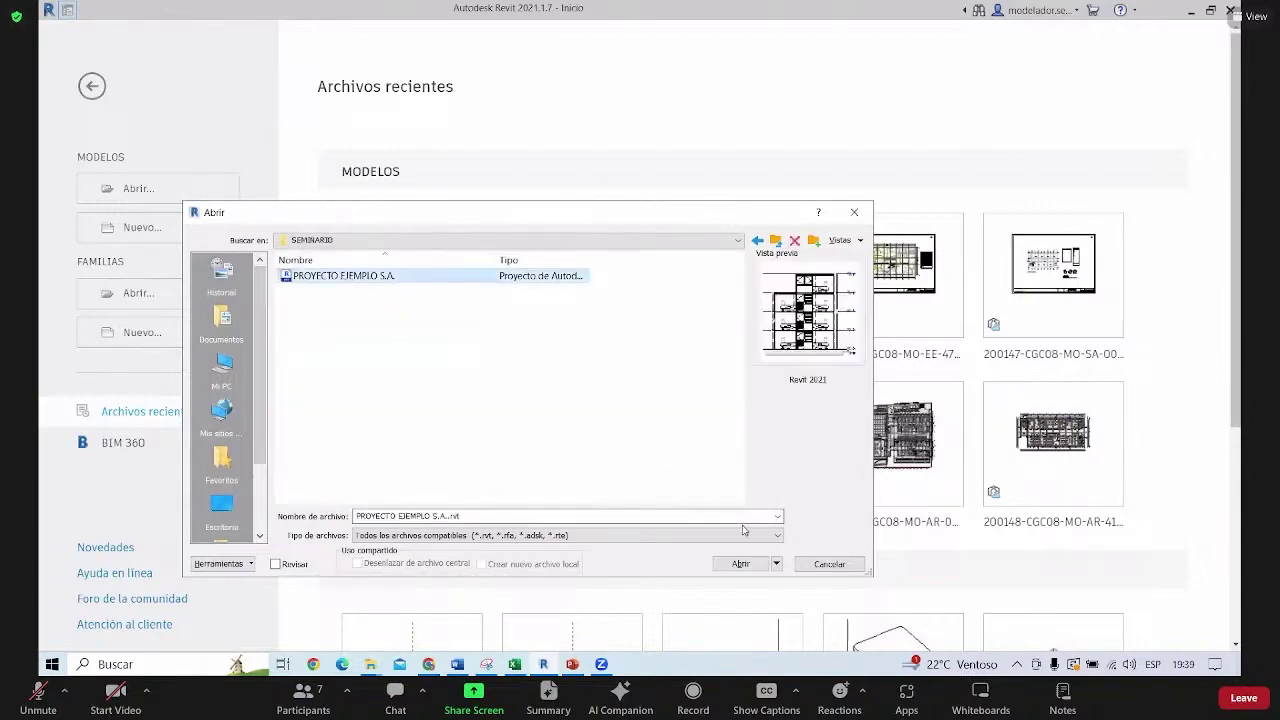
click(740, 564)
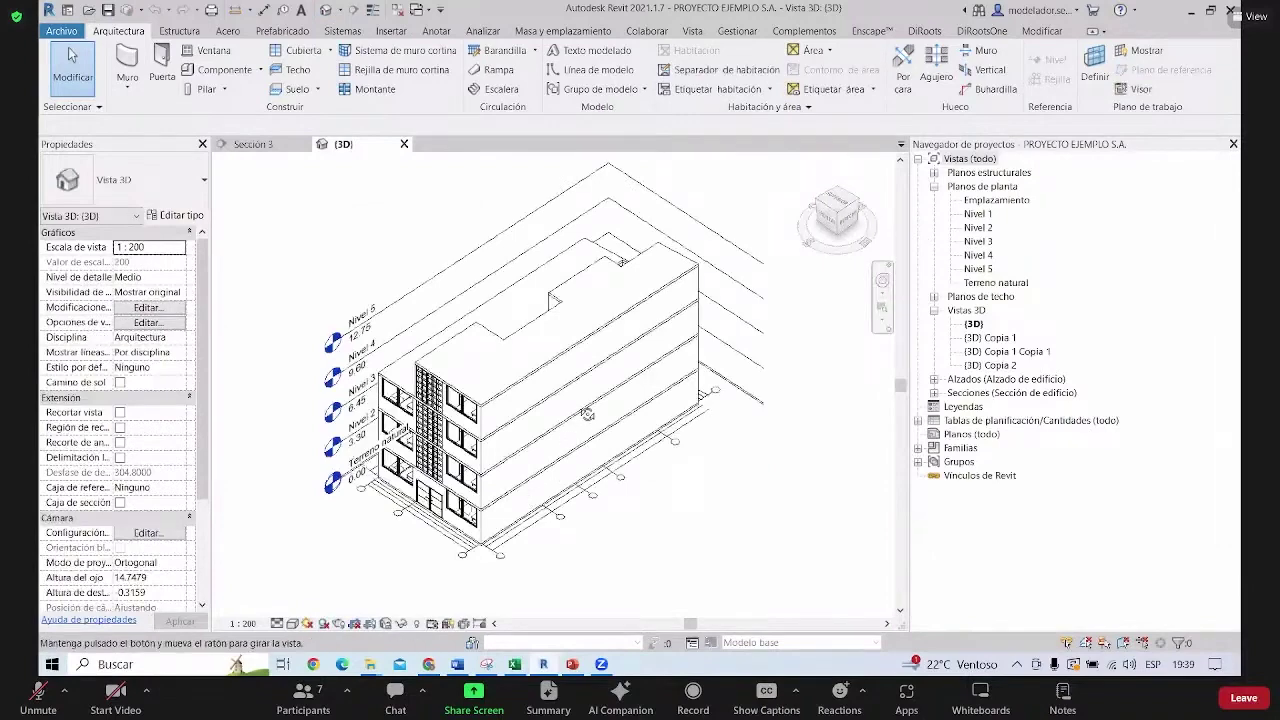
Orbit the 3D building, close the Sección 3 view, and narrow the Project Browser
shift+middle_drag(630, 467, 522, 322)
scroll(468, 450, up, 2)
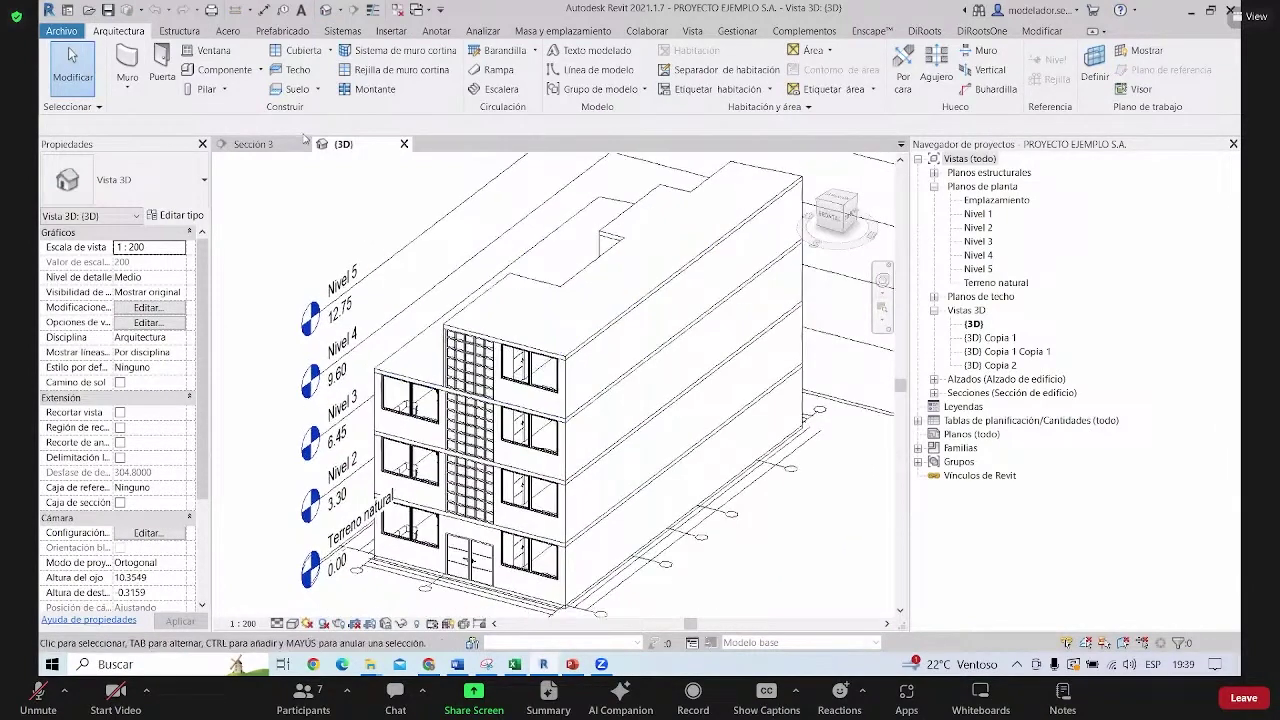
click(305, 144)
scroll(364, 308, down, 1)
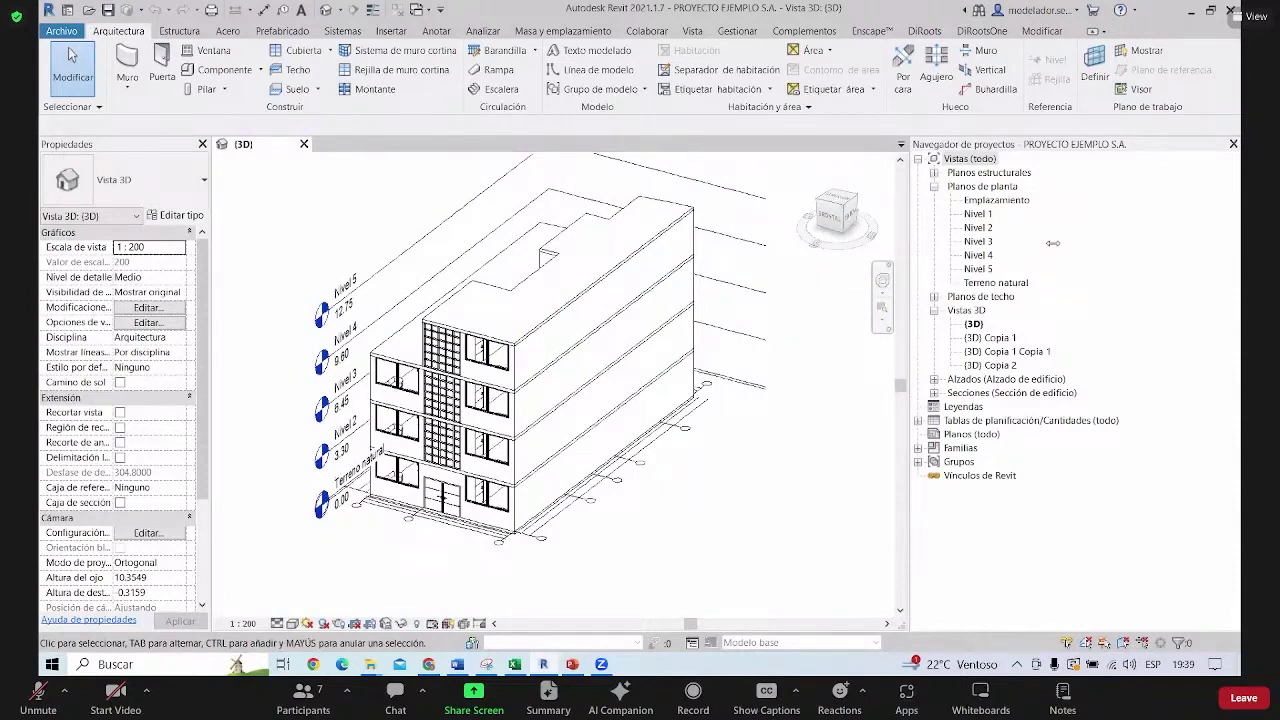
drag(909, 237, 985, 240)
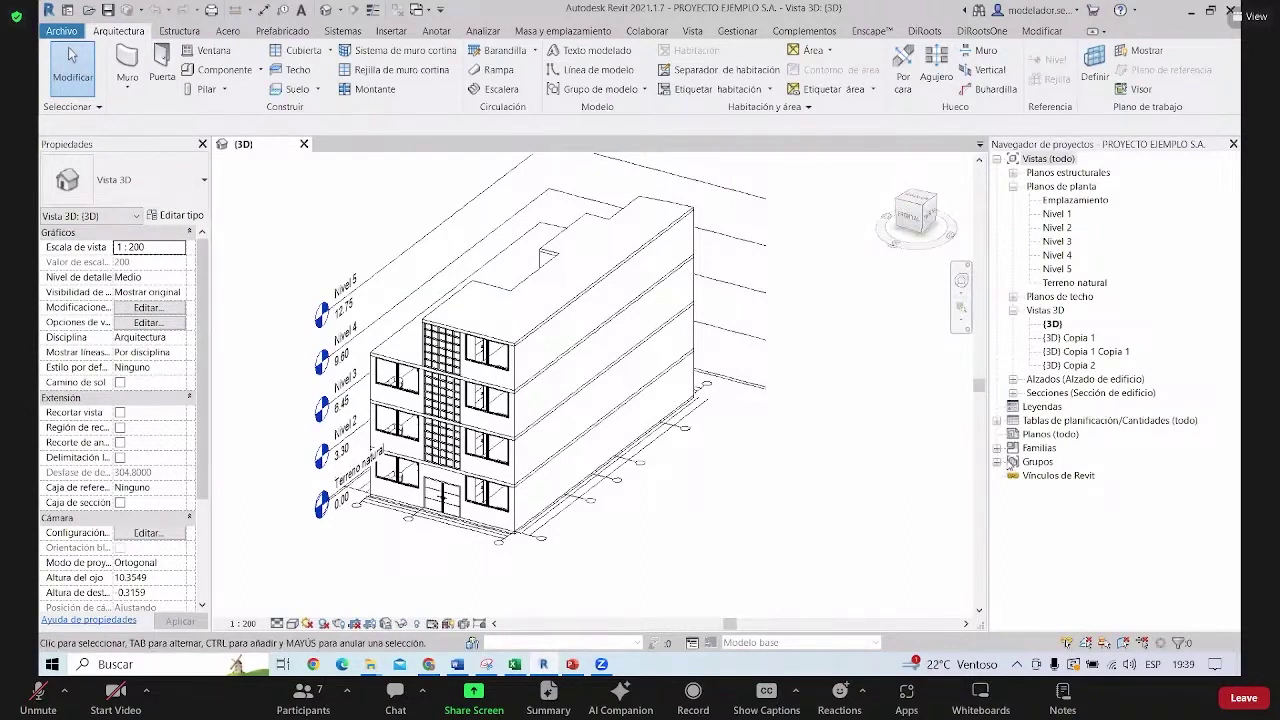
Expand Familias > Mobiliario to review loaded furniture like M_Cama-Shaker and M_Sofá-Corbu
click(997, 448)
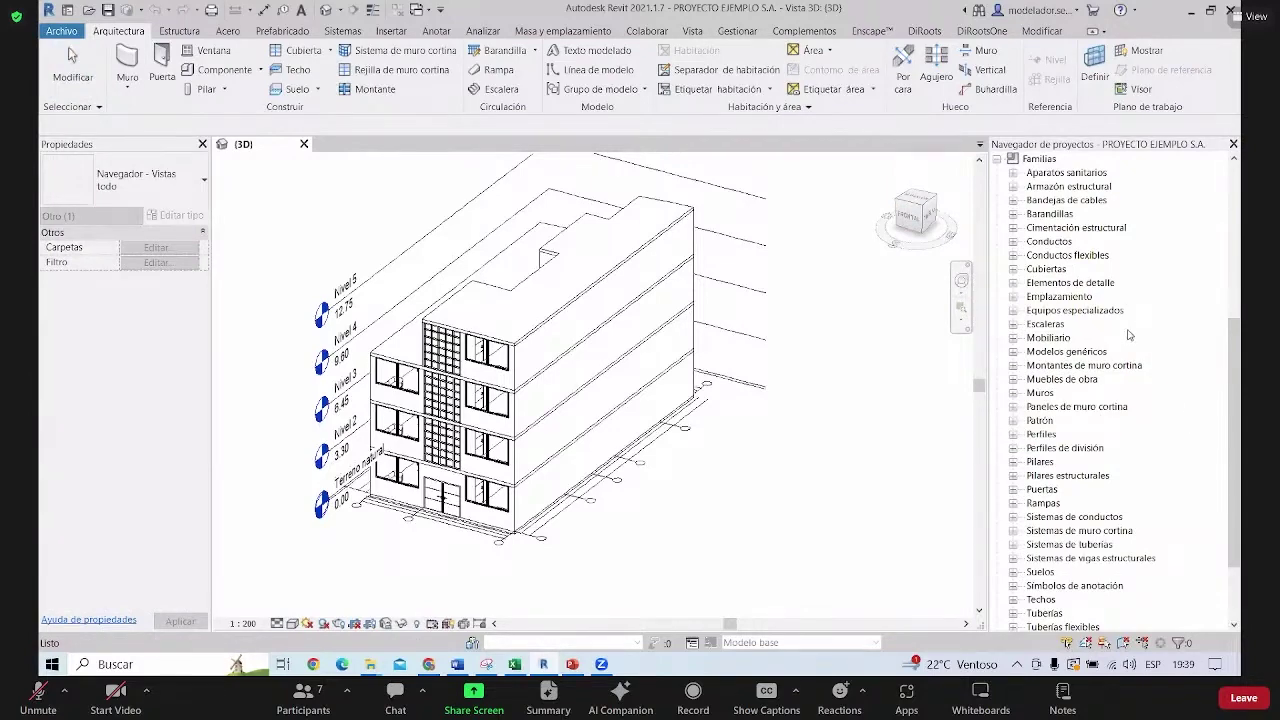
scroll(1100, 375, down, 3)
scroll(1062, 362, up, 2)
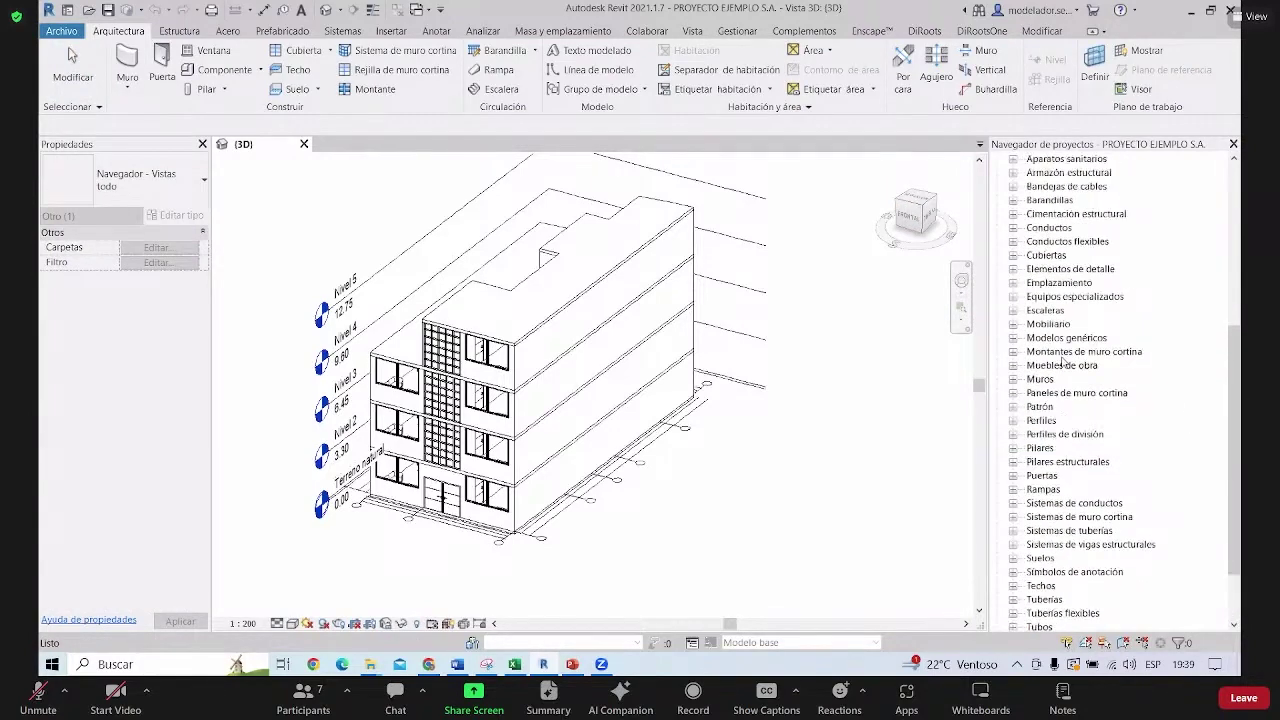
scroll(1062, 350, up, 3)
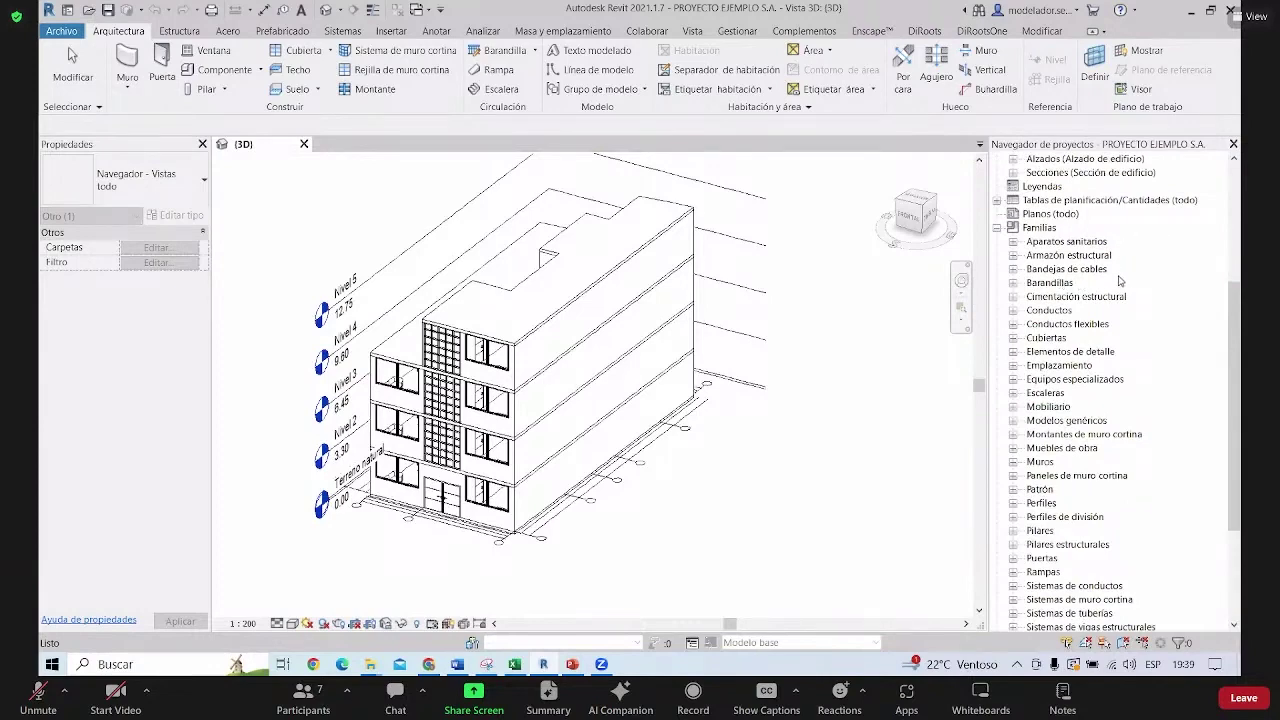
scroll(1068, 298, down, 1)
scroll(1072, 315, down, 1)
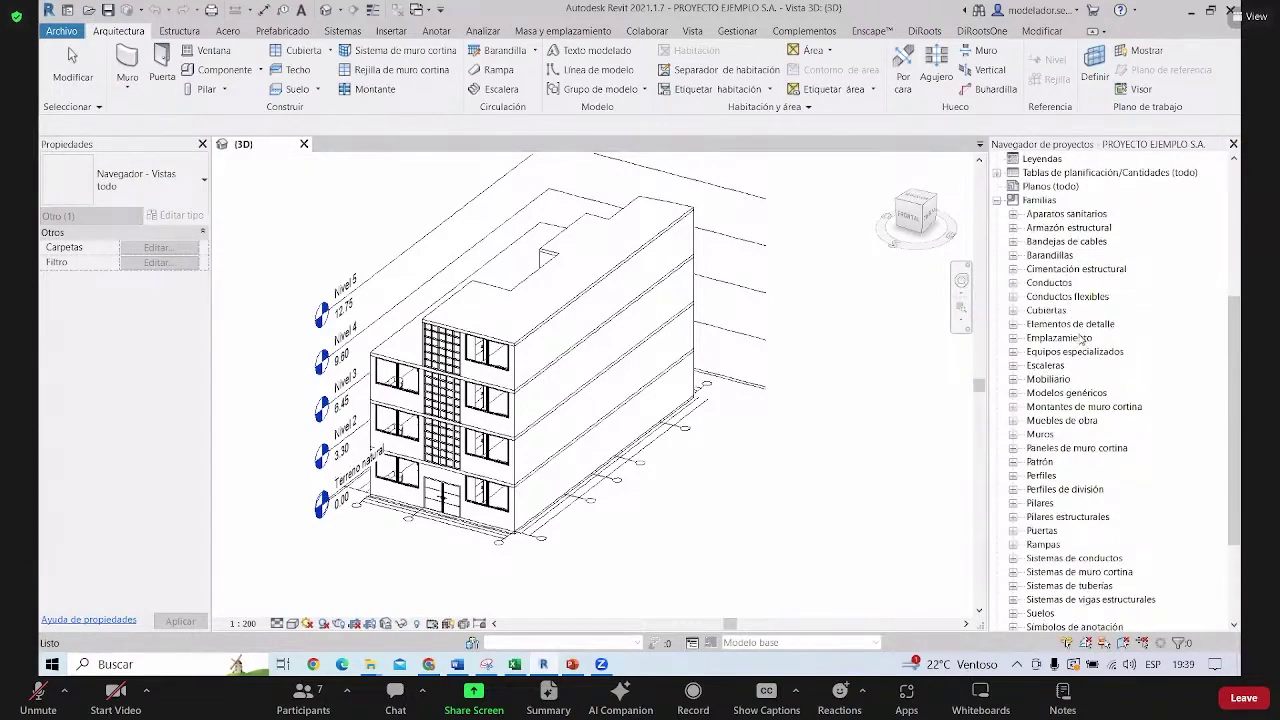
scroll(1082, 340, down, 1)
scroll(1076, 395, down, 2)
scroll(1088, 418, down, 2)
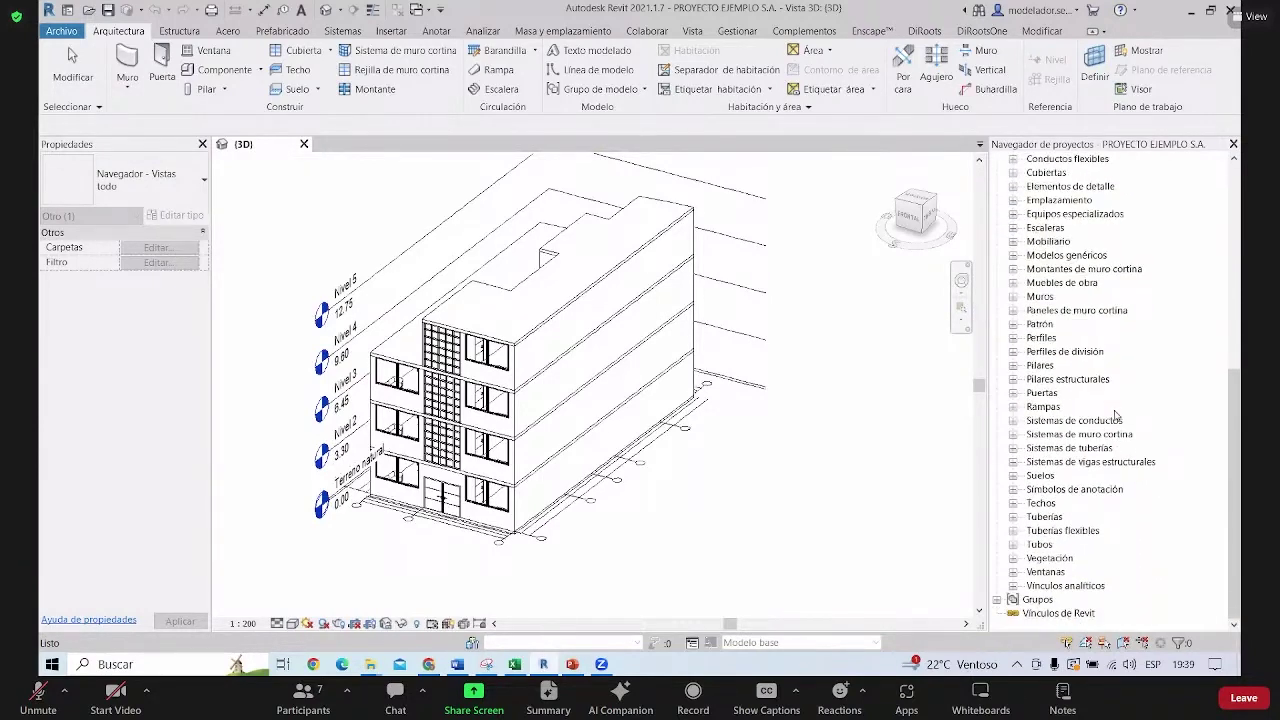
scroll(1108, 422, up, 1)
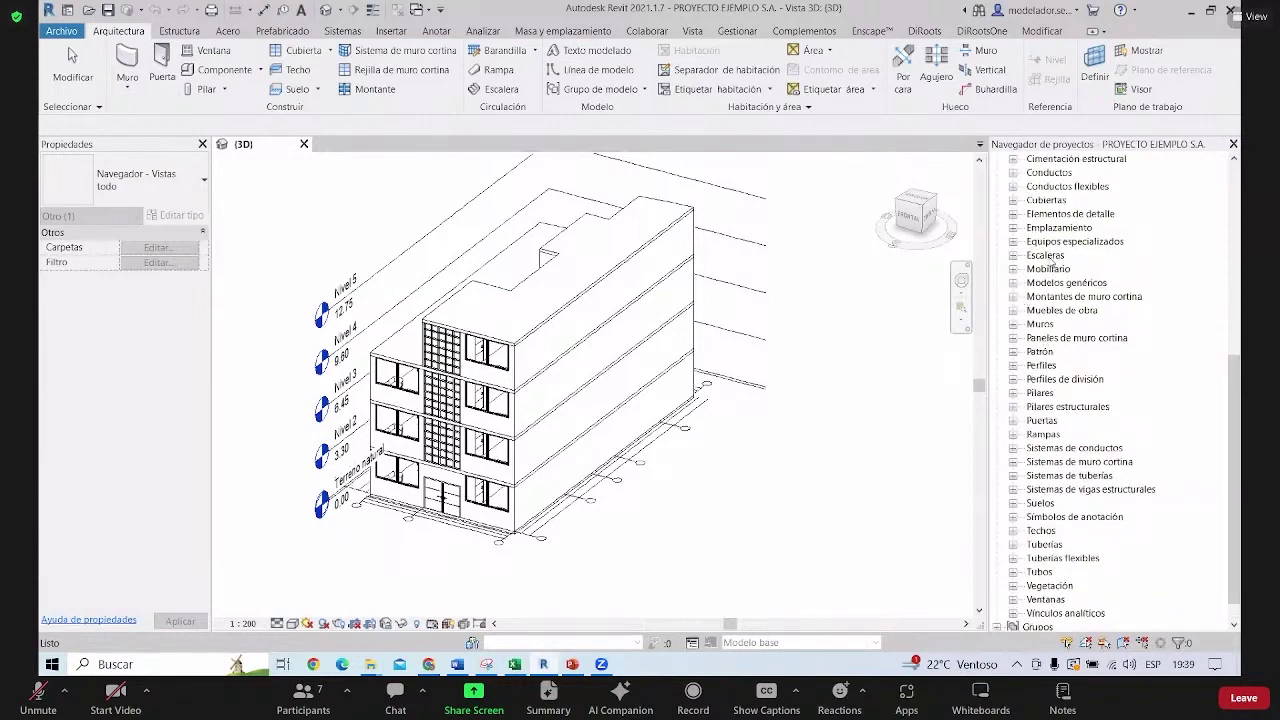
click(1014, 270)
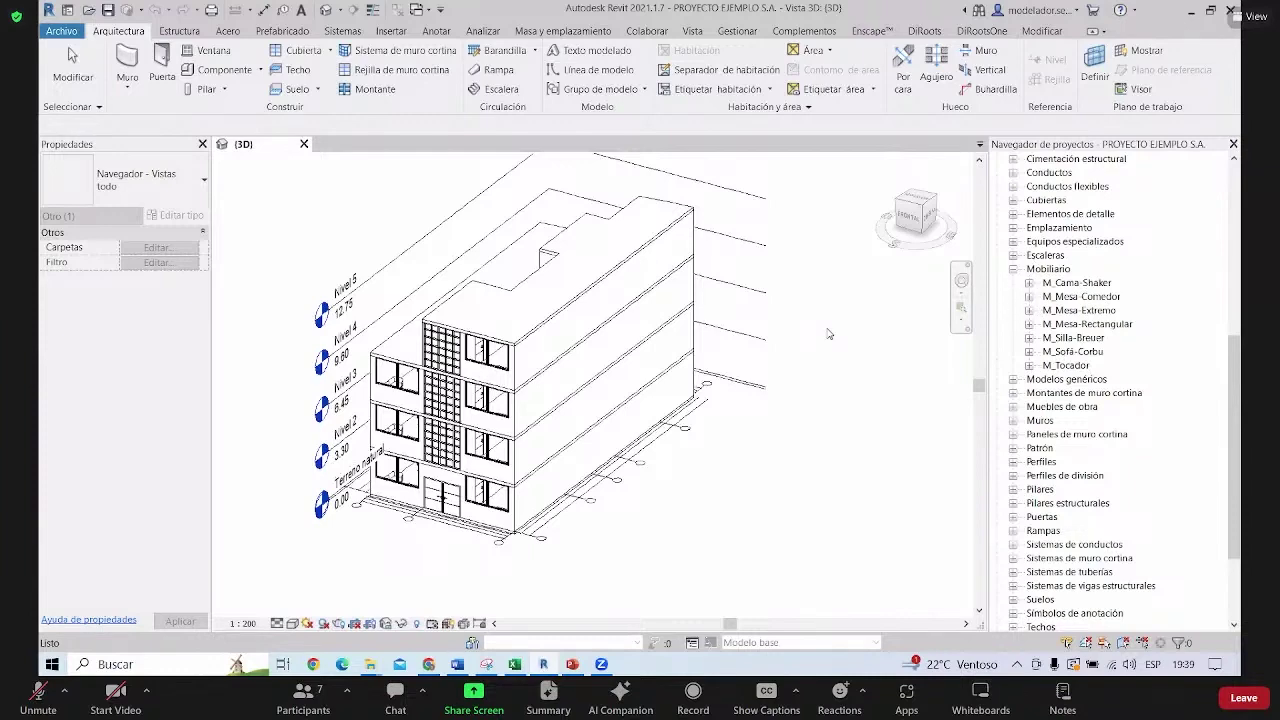
scroll(1212, 259, up, 7)
Open the Nivel 1 floor plan and check the sofa's alternative types
scroll(1212, 259, up, 2)
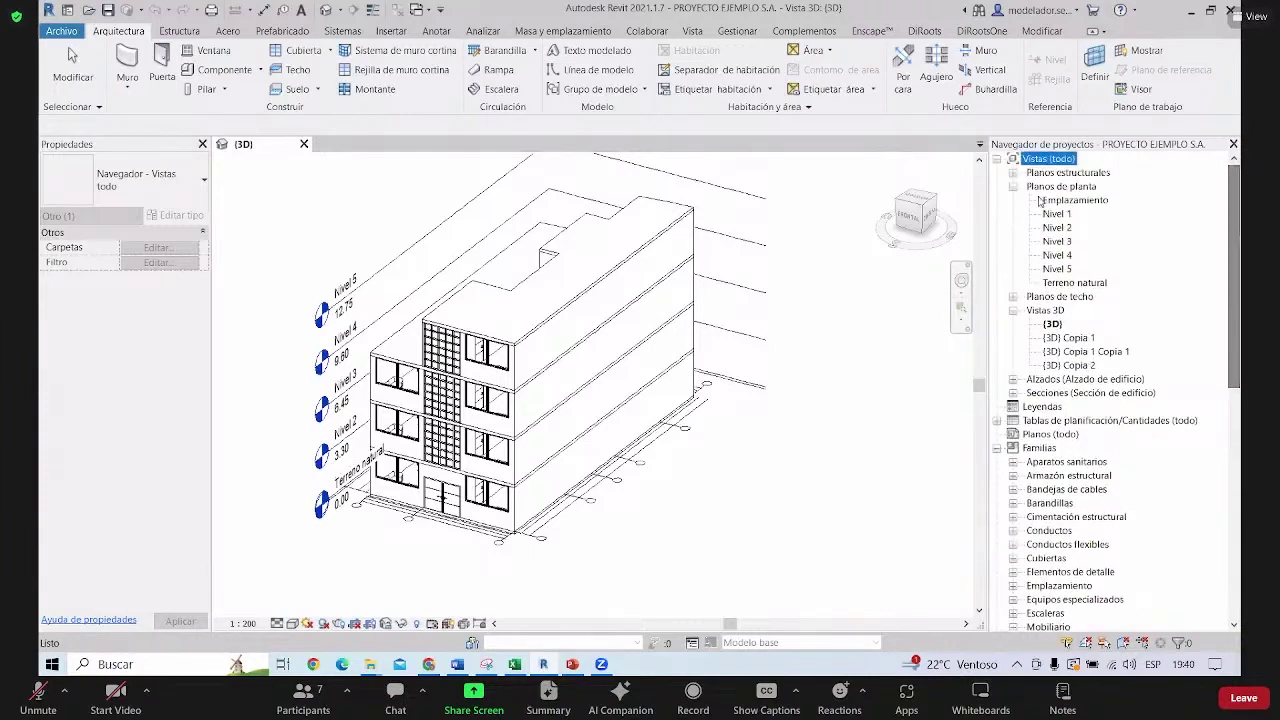
double_click(1058, 214)
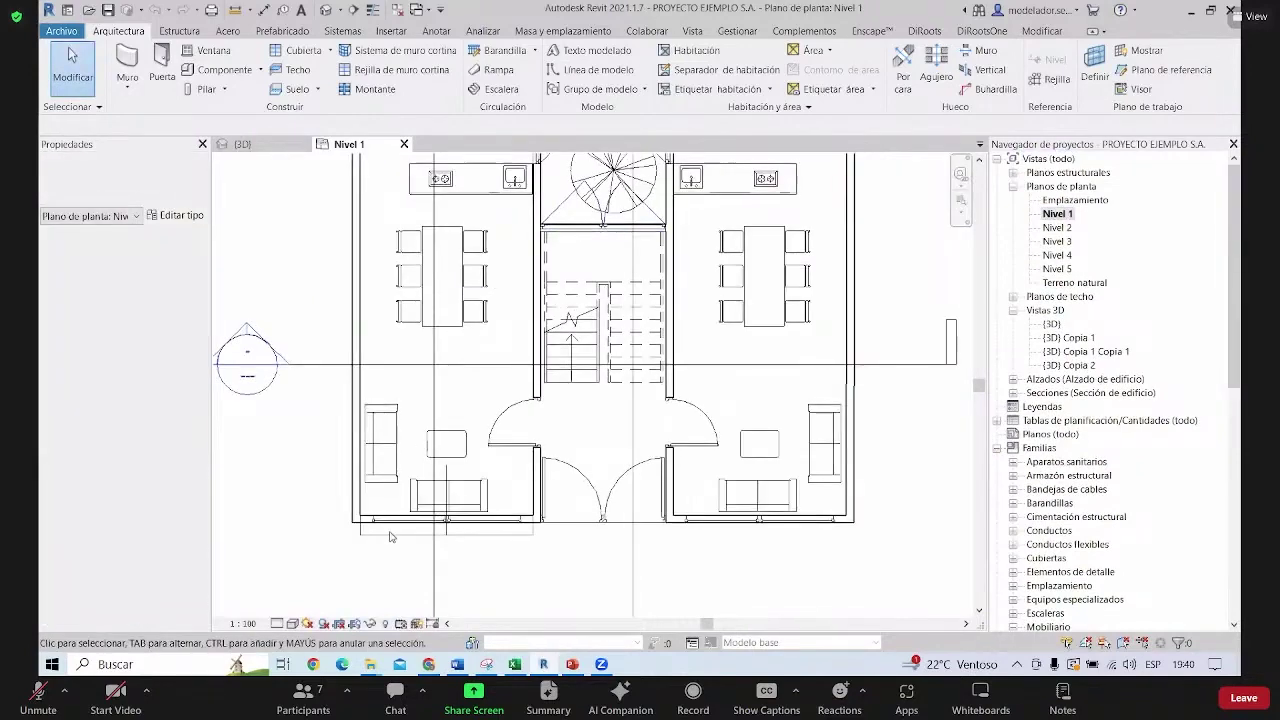
click(396, 428)
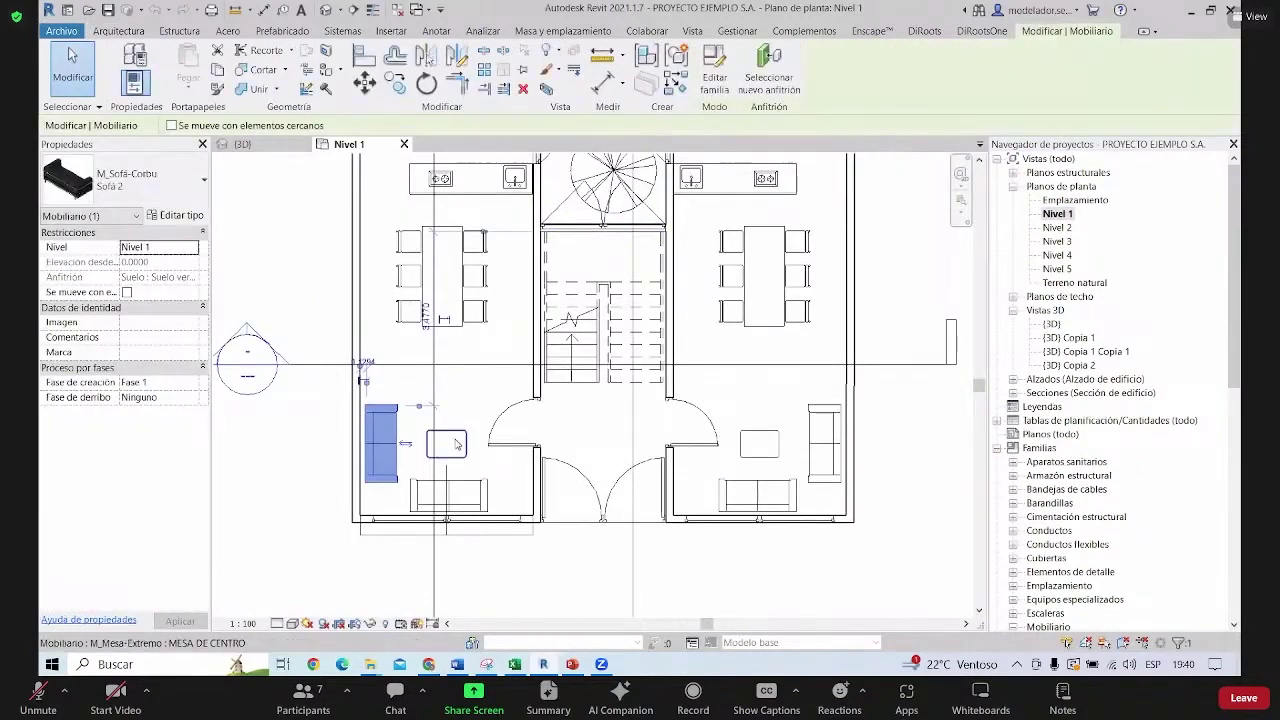
scroll(425, 496, up, 2)
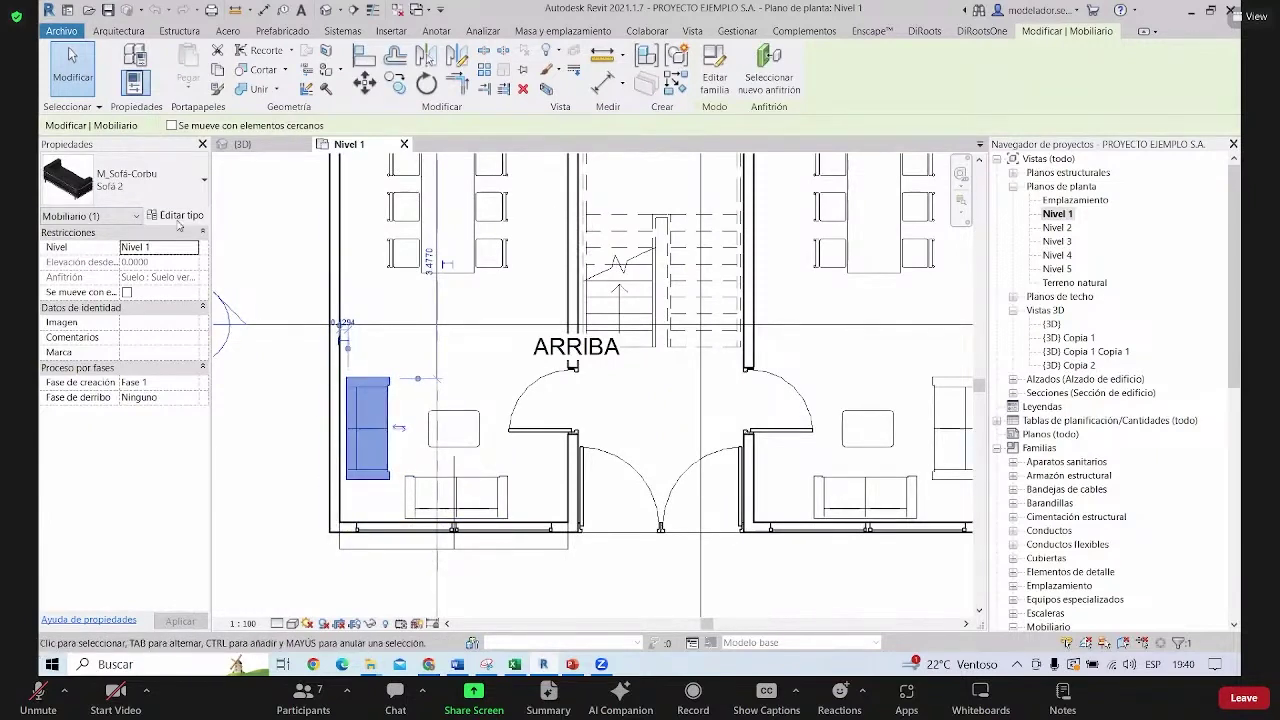
click(148, 180)
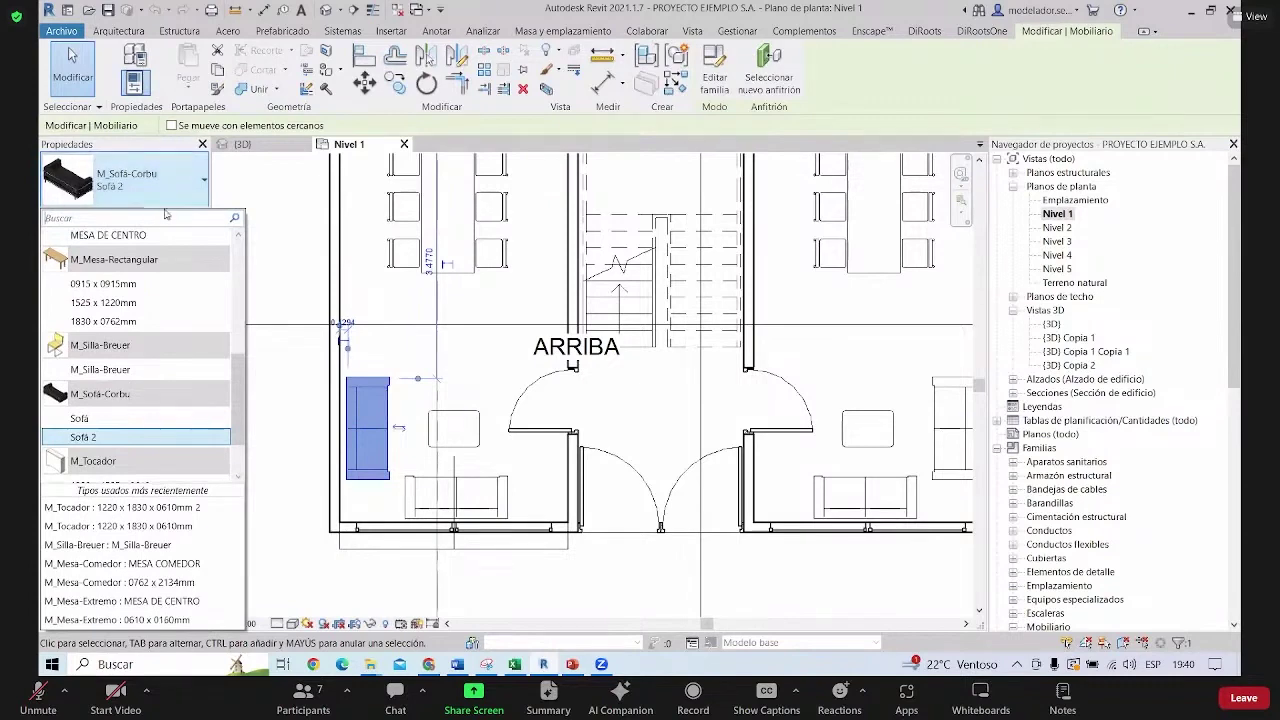
click(223, 304)
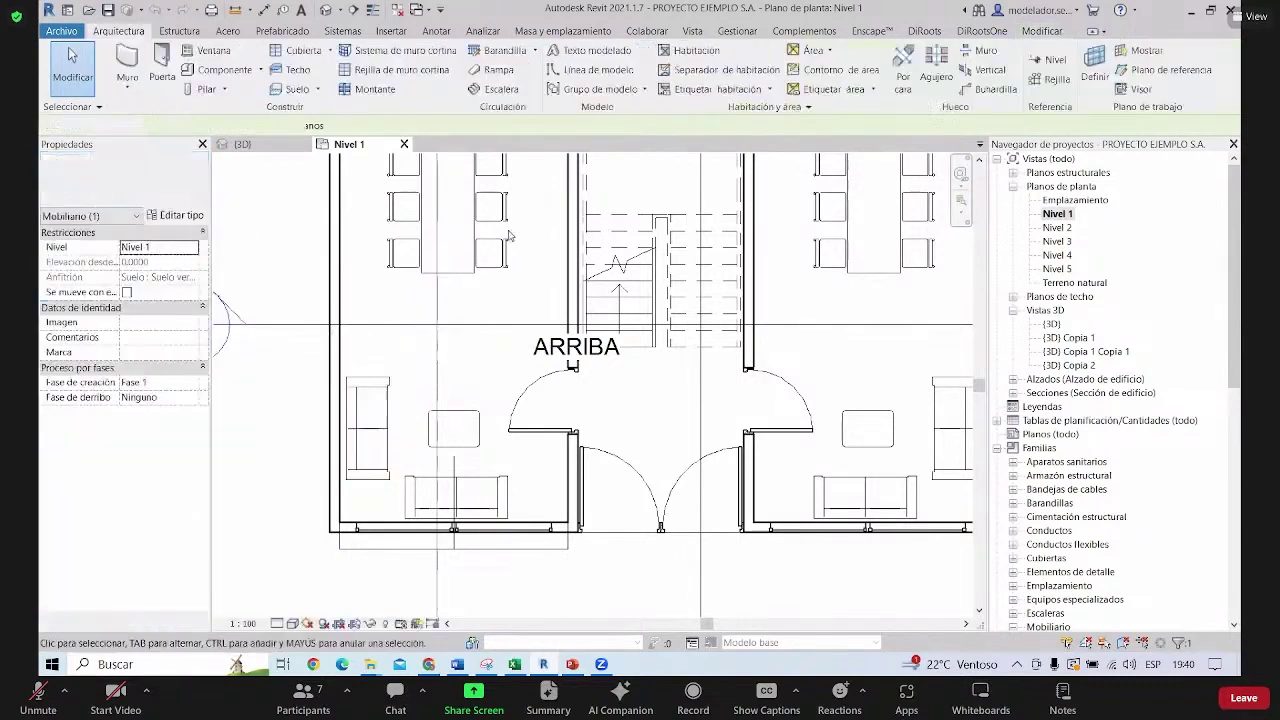
Review the dining table's available types, then deselect it and re-centre the plan
click(450, 268)
middle_drag(488, 481, 475, 541)
scroll(338, 451, down, 6)
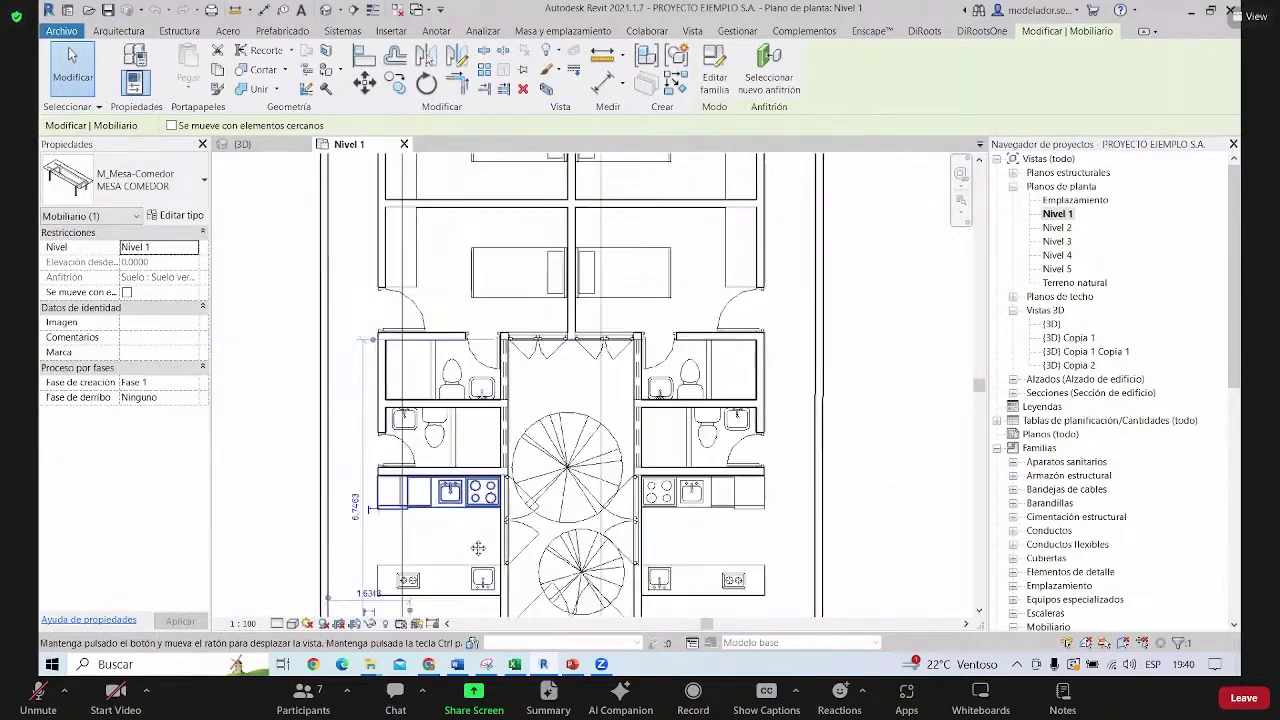
mouse_move(402, 229)
middle_down()
mouse_move(436, 263)
mouse_move(436, 144)
middle_up()
scroll(455, 380, up, 2)
click(167, 187)
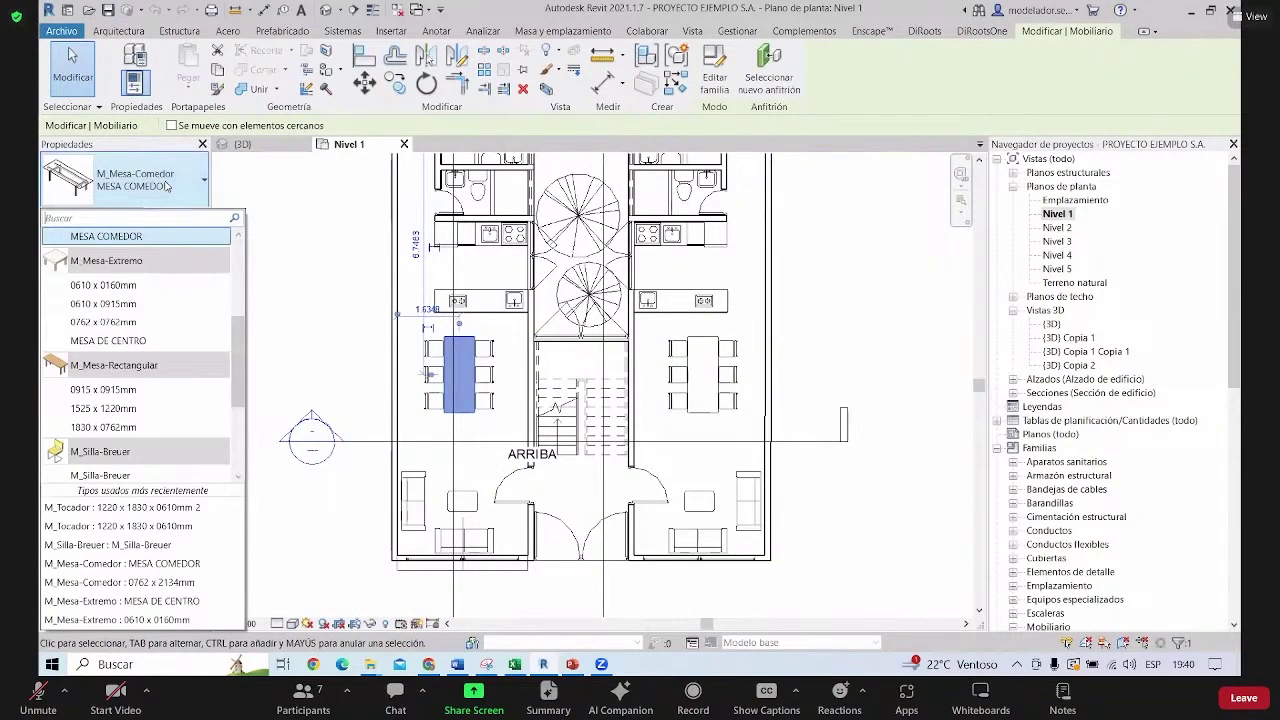
scroll(186, 322, up, 2)
scroll(112, 360, up, 2)
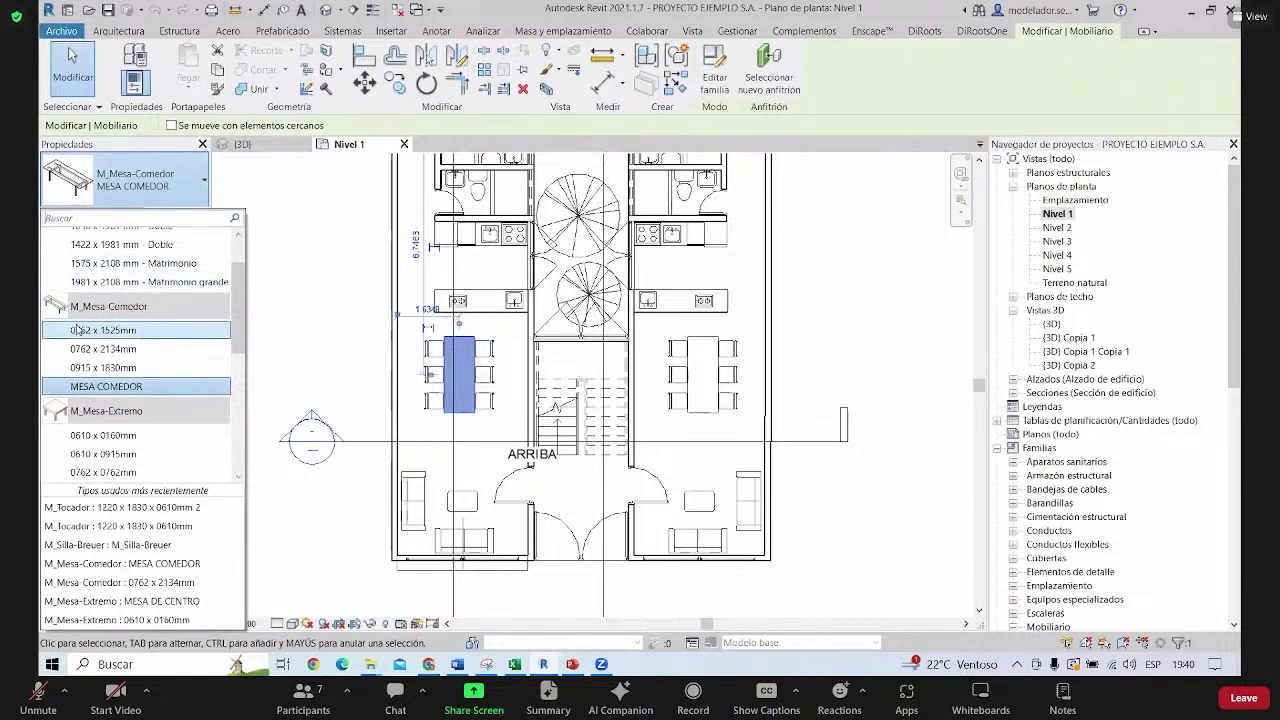
drag(132, 330, 158, 338)
click(431, 451)
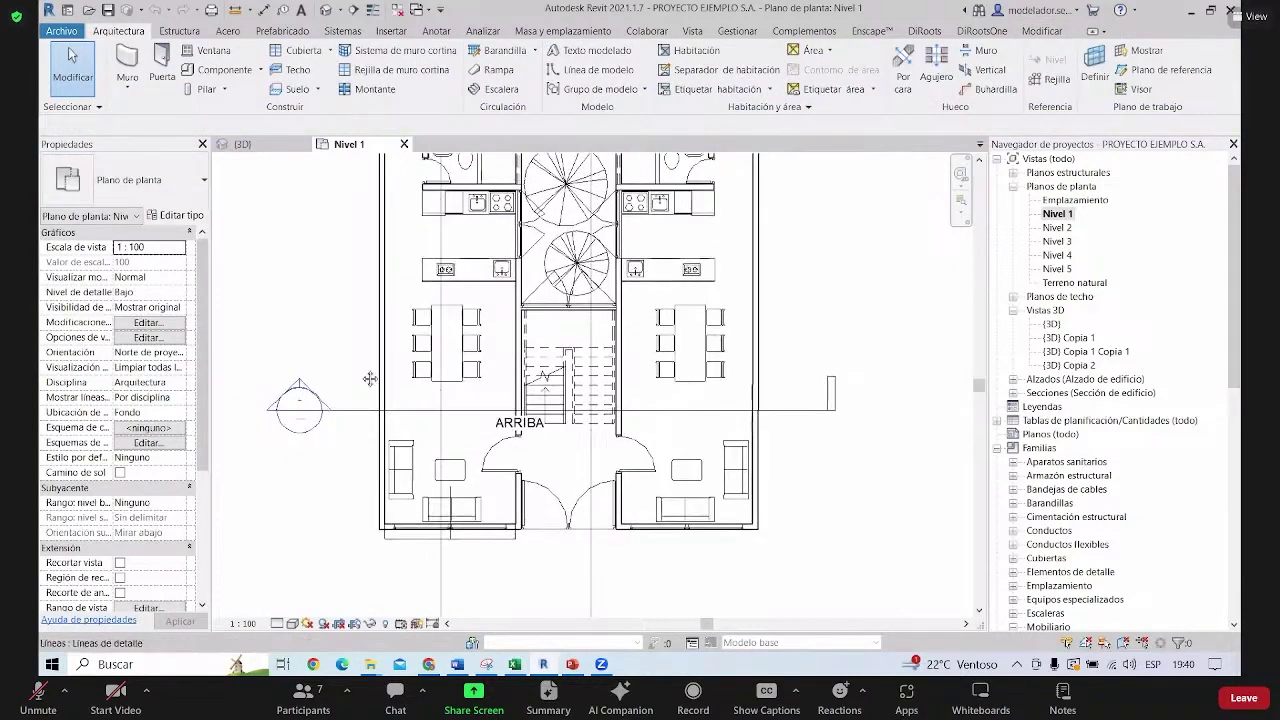
middle_drag(431, 451, 605, 383)
scroll(605, 383, down, 3)
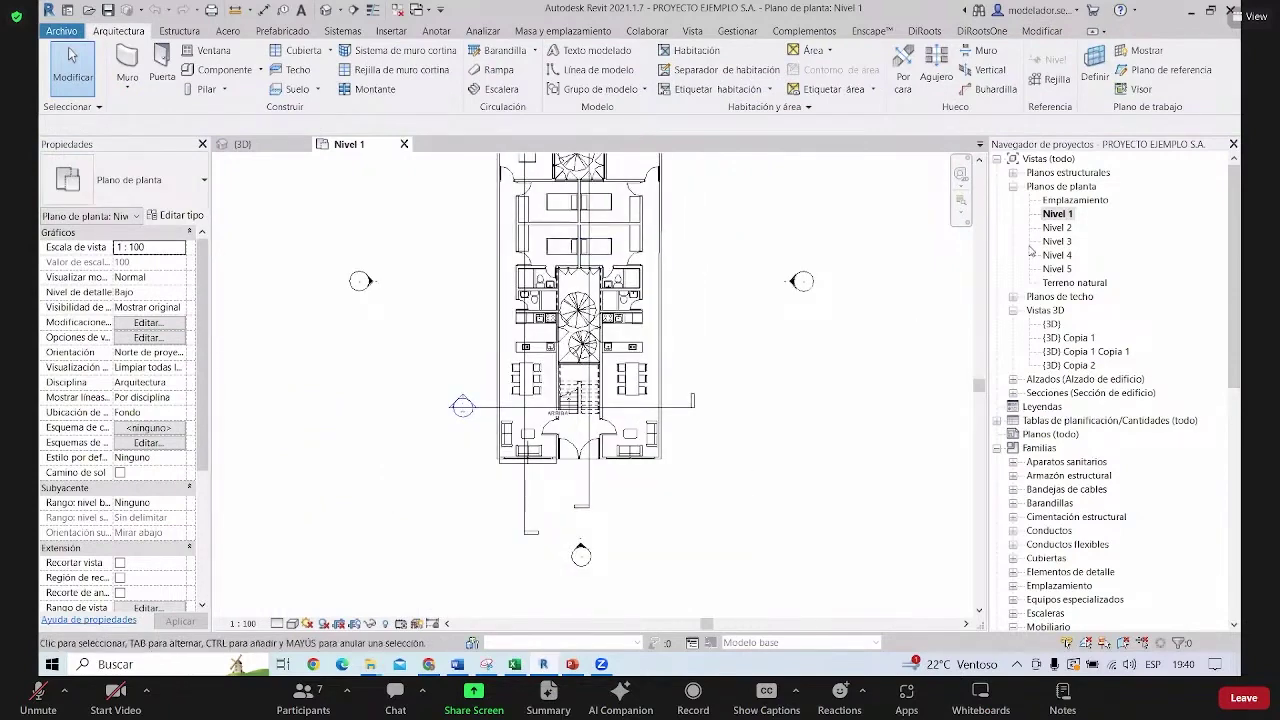
Zoom out to show the entire Nivel 1 plan and switch to the Insertar ribbon
scroll(1024, 349, down, 2)
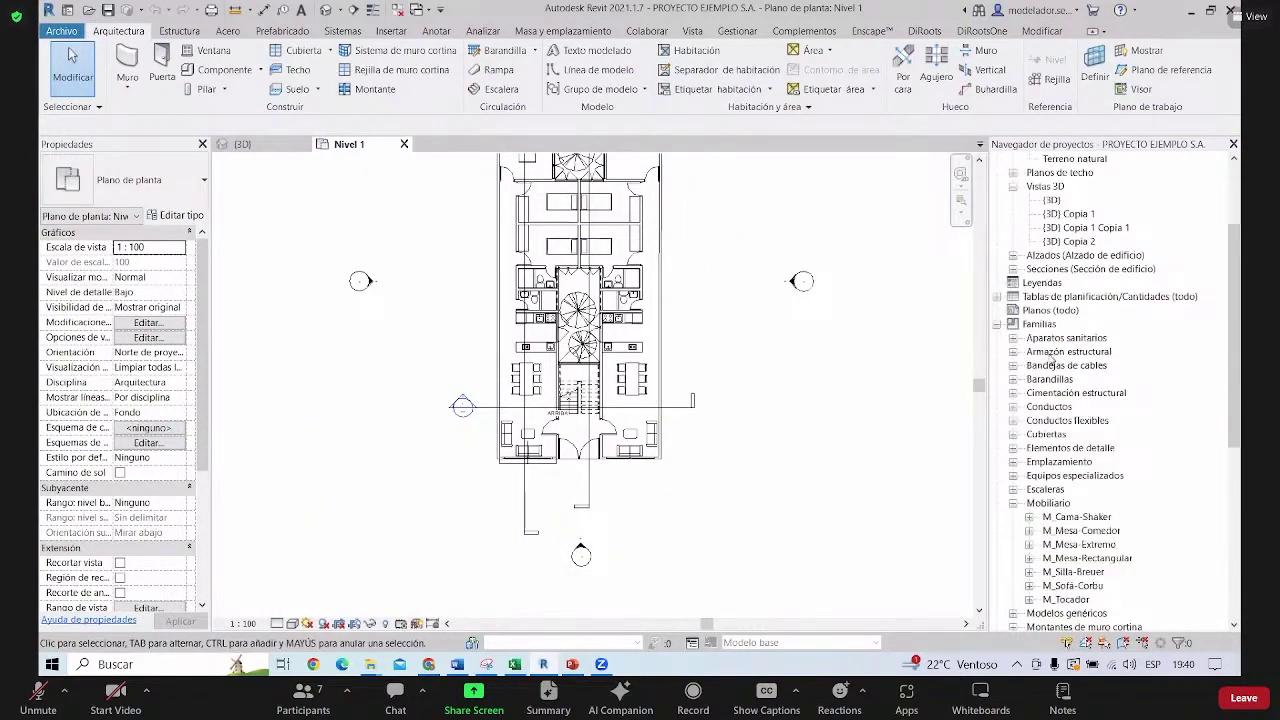
scroll(1024, 349, down, 2)
scroll(1001, 522, down, 2)
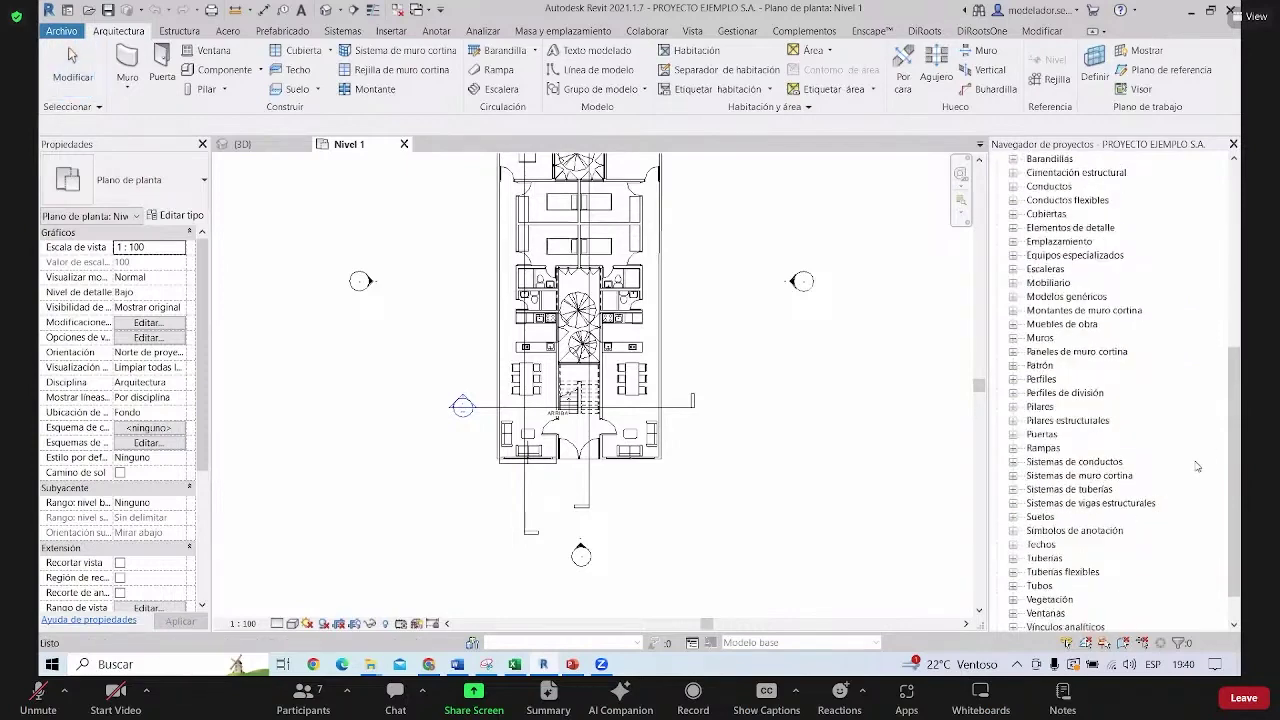
scroll(1001, 522, down, 1)
scroll(1001, 450, up, 5)
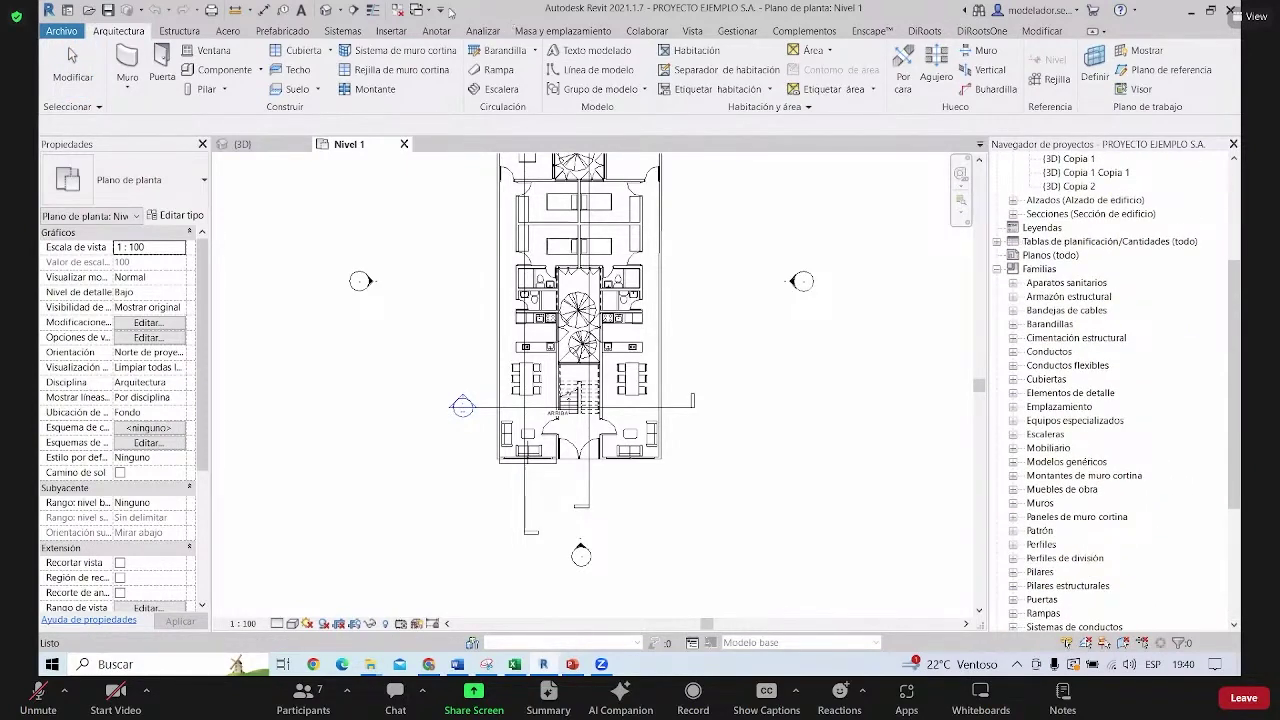
click(391, 31)
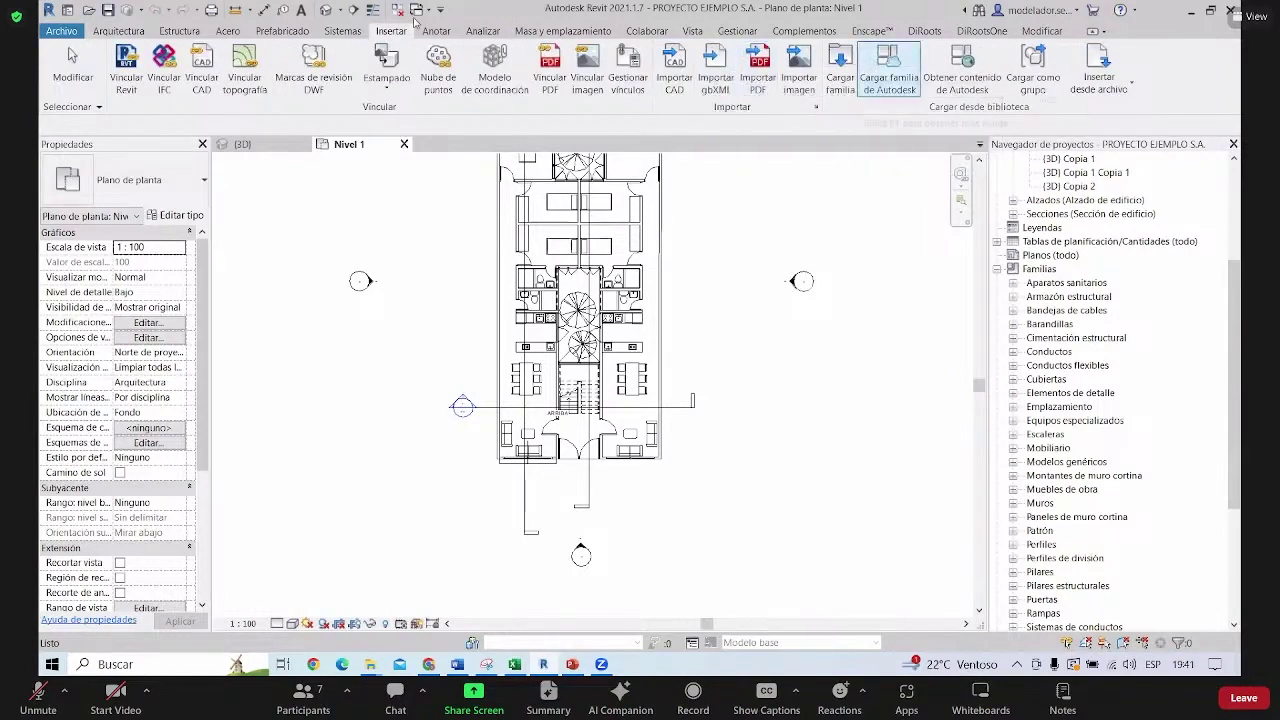
Start Cargar familia and browse the library to the Mobiliario > Mesas folder
click(840, 68)
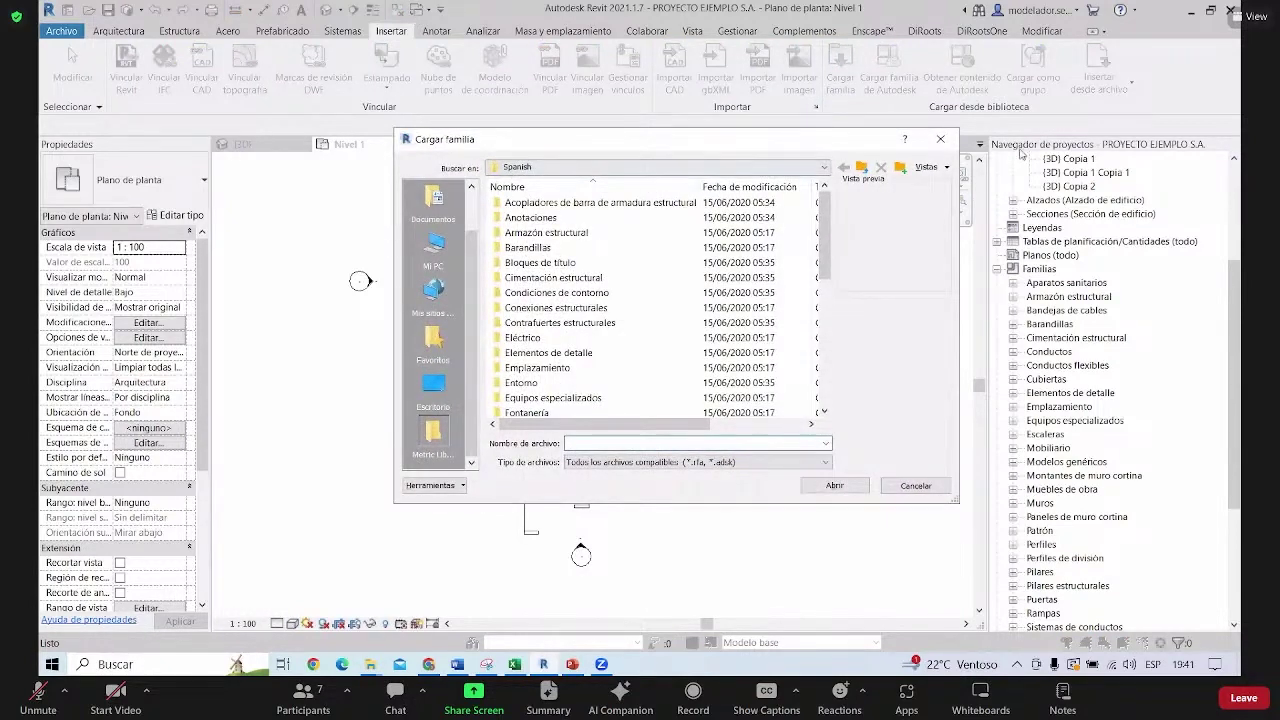
scroll(560, 304, down, 4)
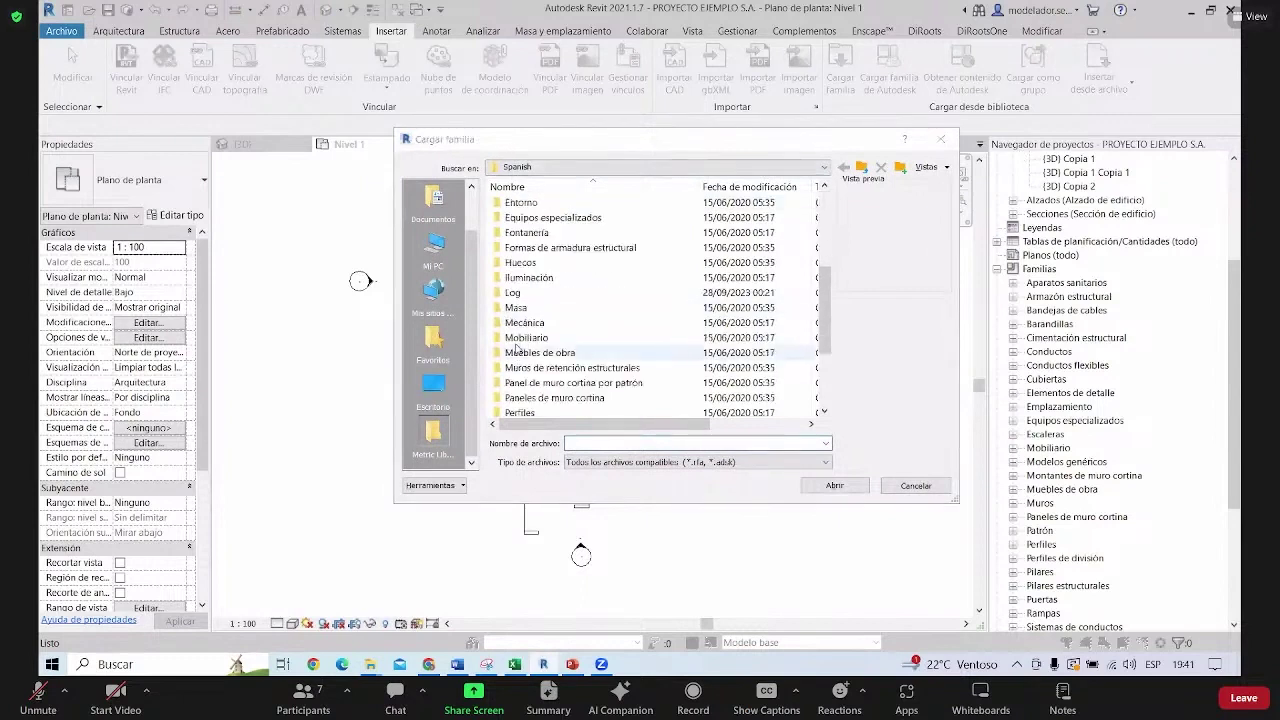
double_click(518, 340)
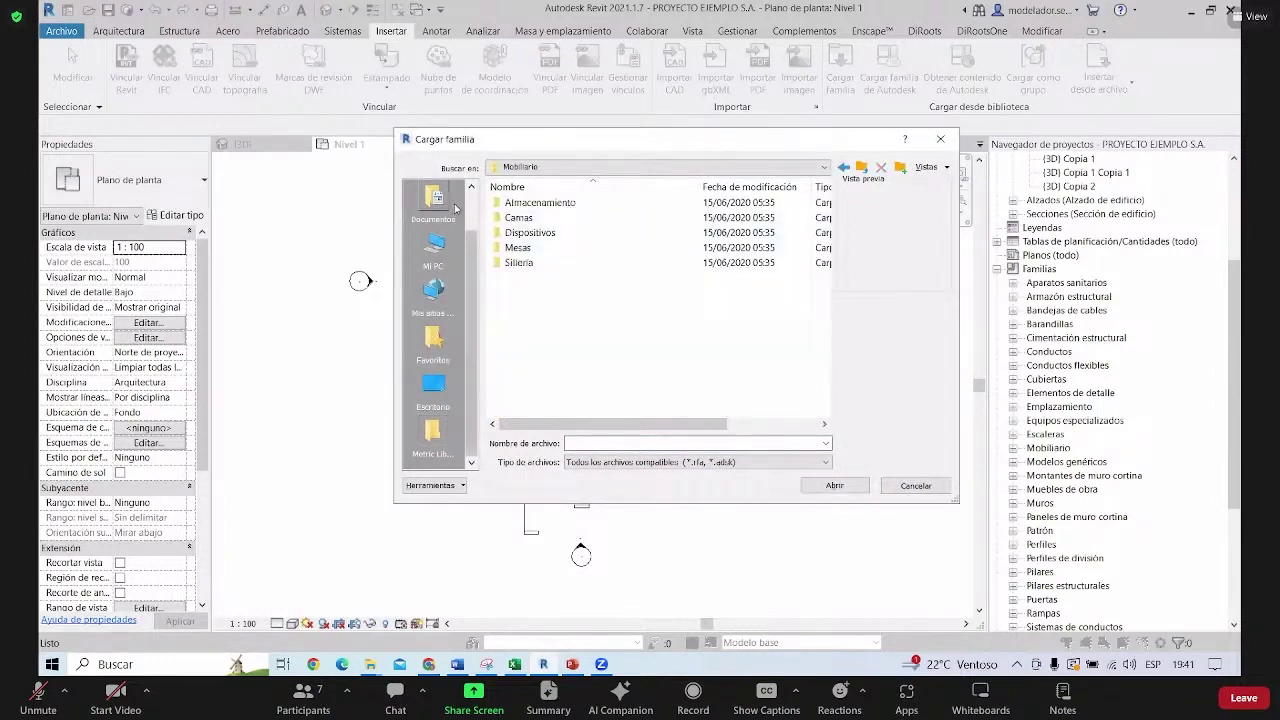
double_click(518, 247)
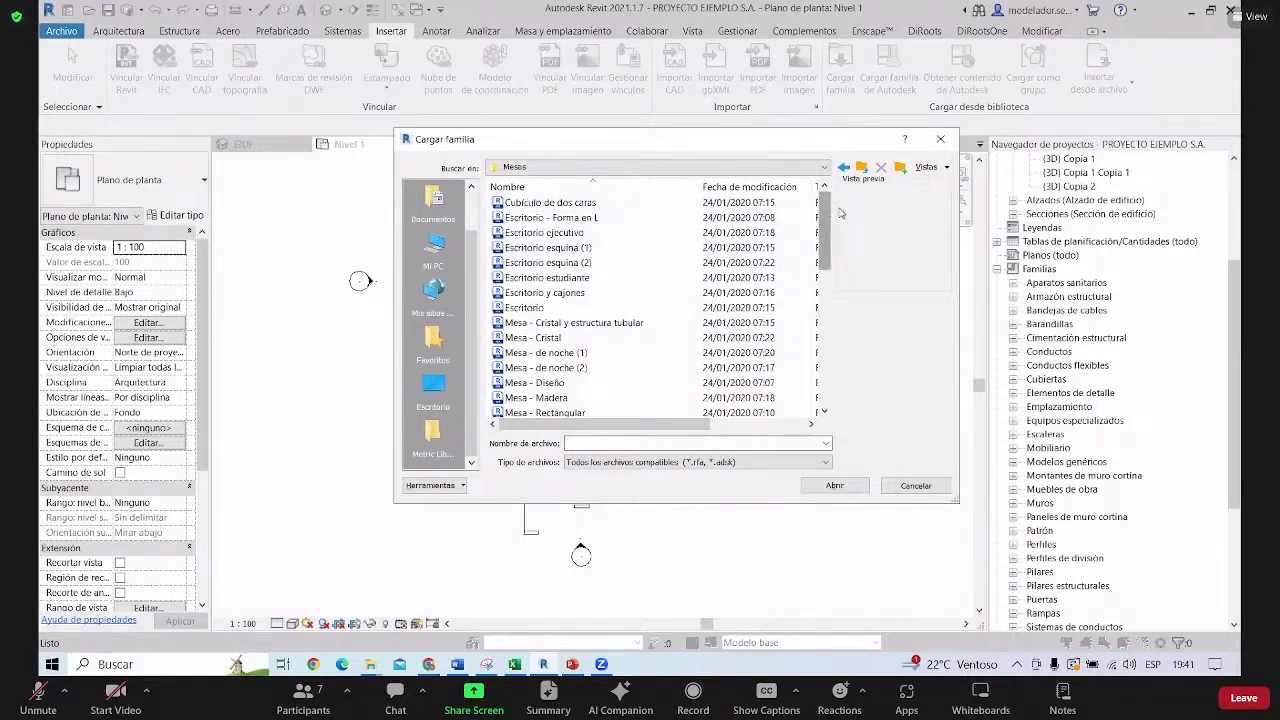
drag(840, 212, 840, 310)
Preview the Mesa, Mesa-Extremo, Mesa-Comedor and Mesa-Redonda families, then load Mostrador de recepción
click(535, 337)
click(575, 277)
click(516, 232)
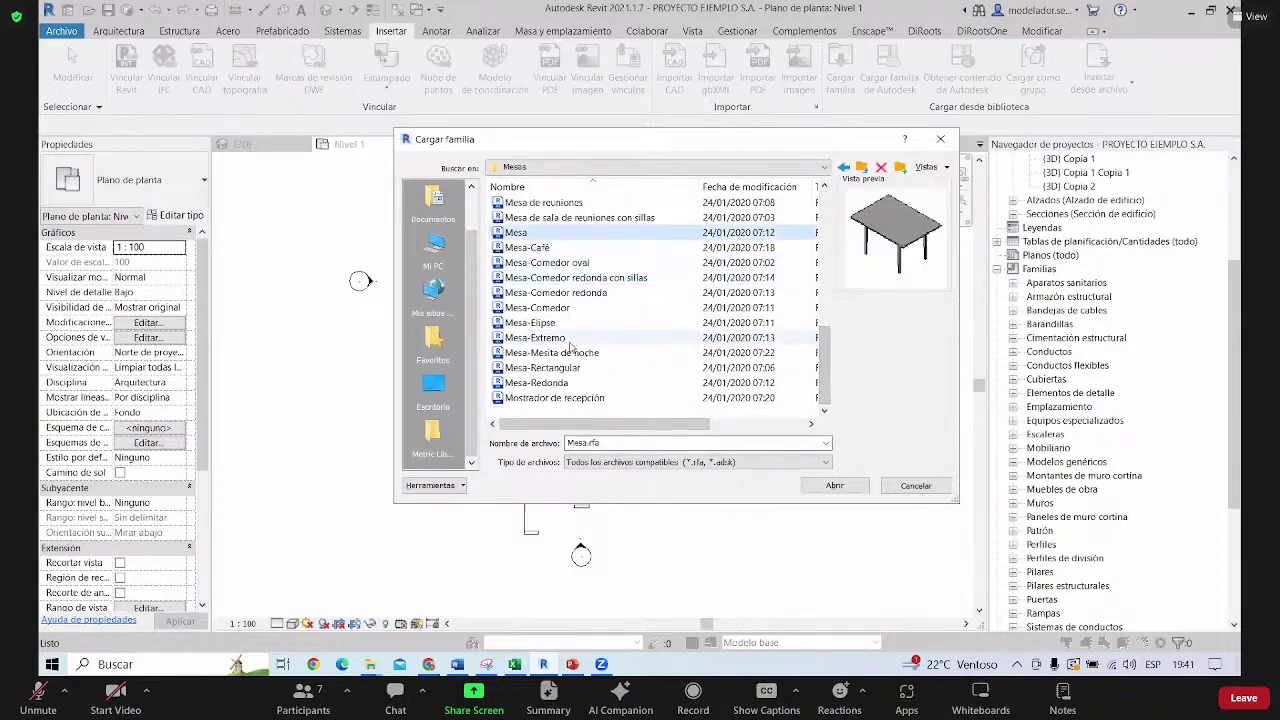
click(571, 347)
click(561, 341)
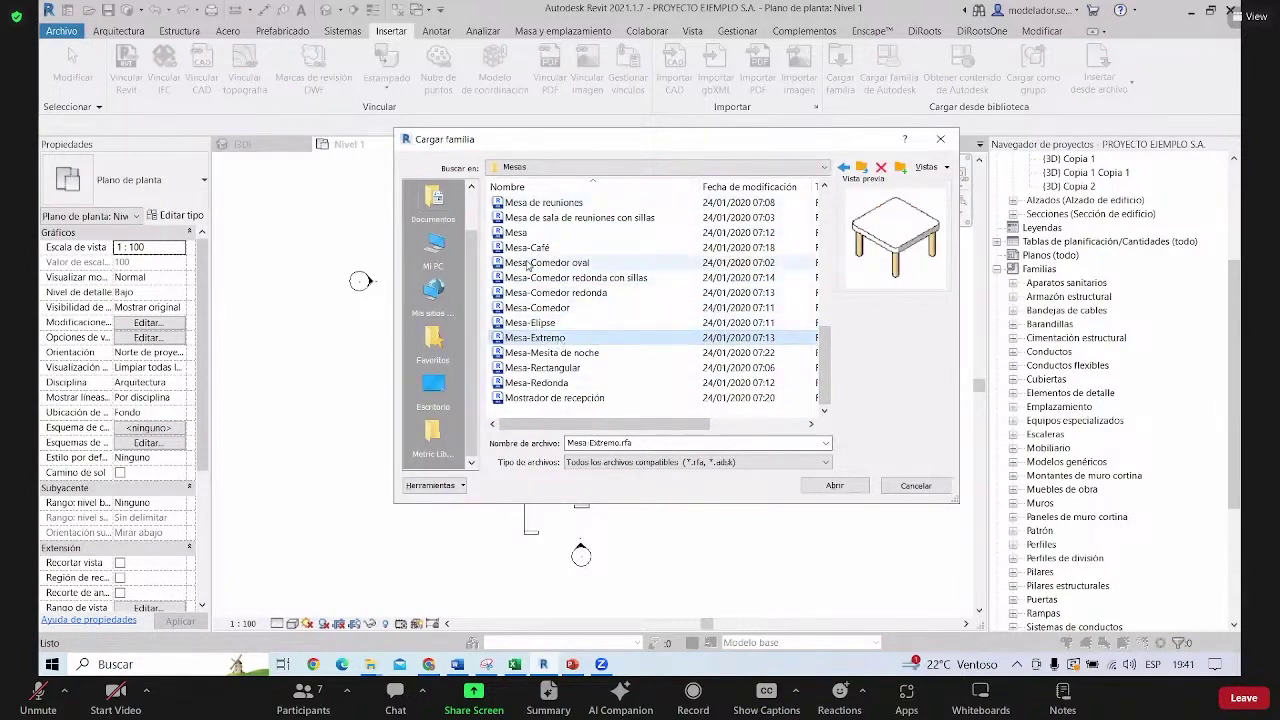
mouse_move(535, 337)
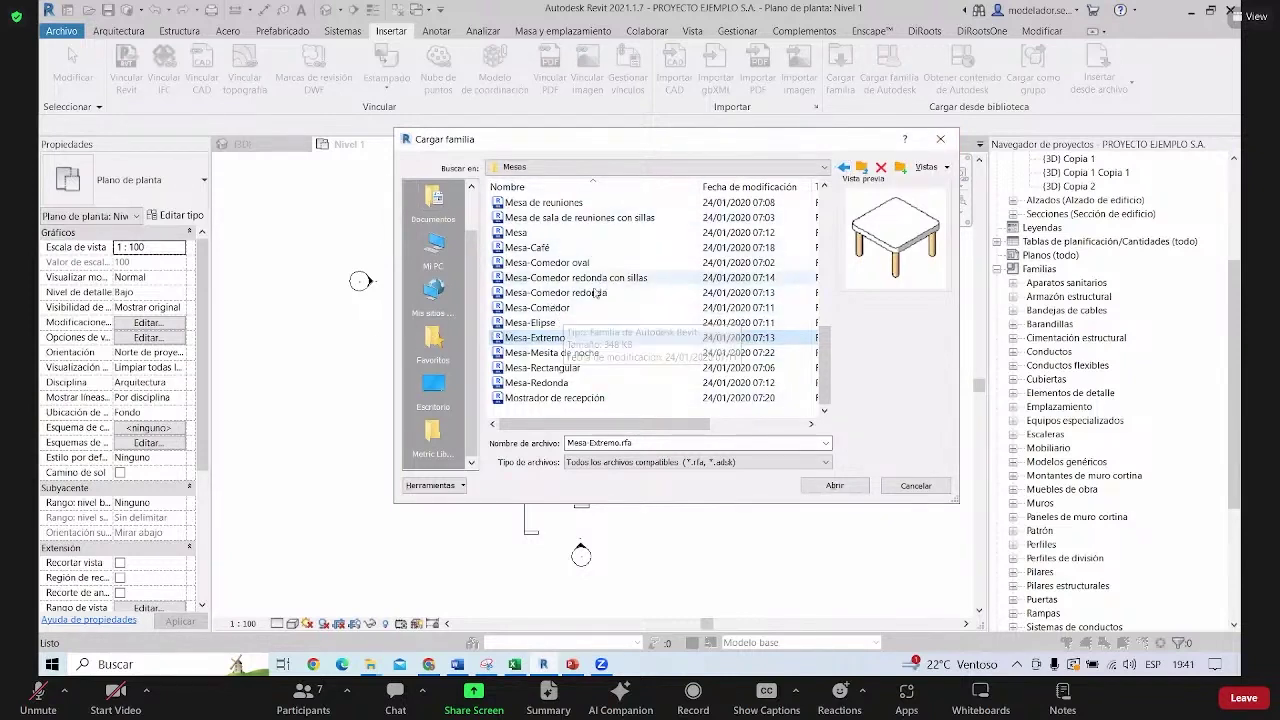
click(544, 310)
click(552, 338)
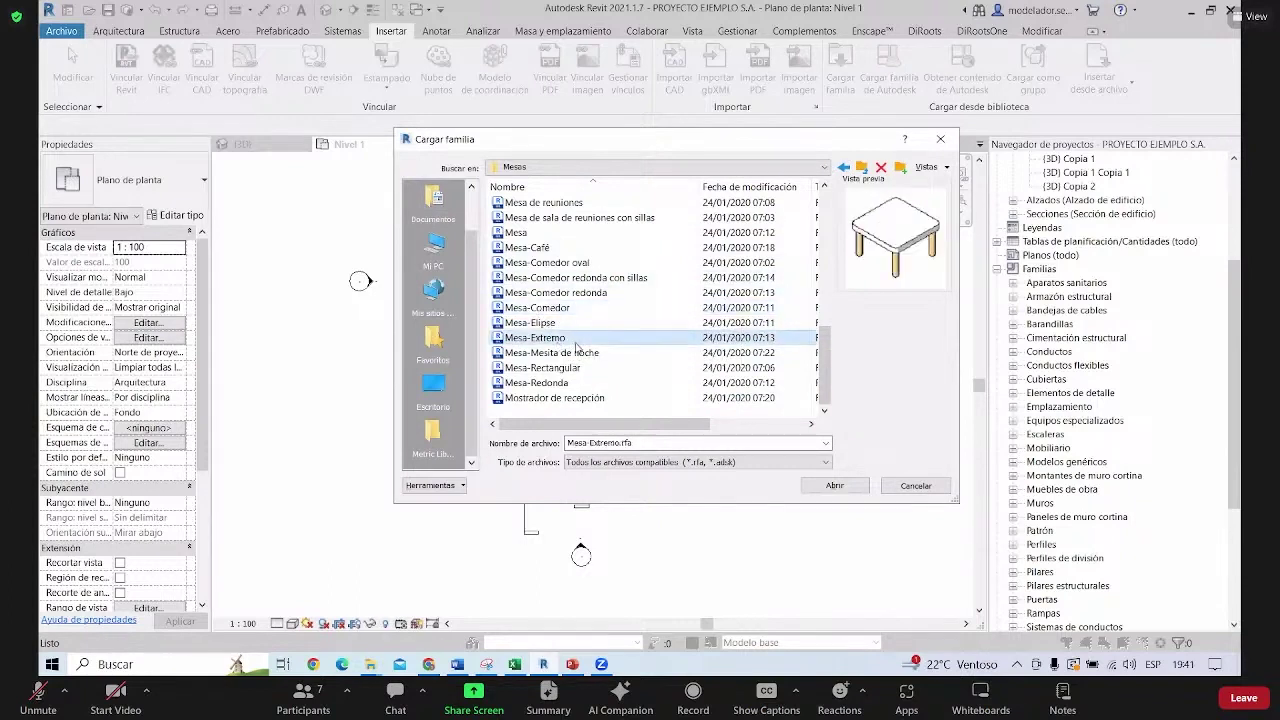
click(580, 353)
click(590, 368)
click(589, 384)
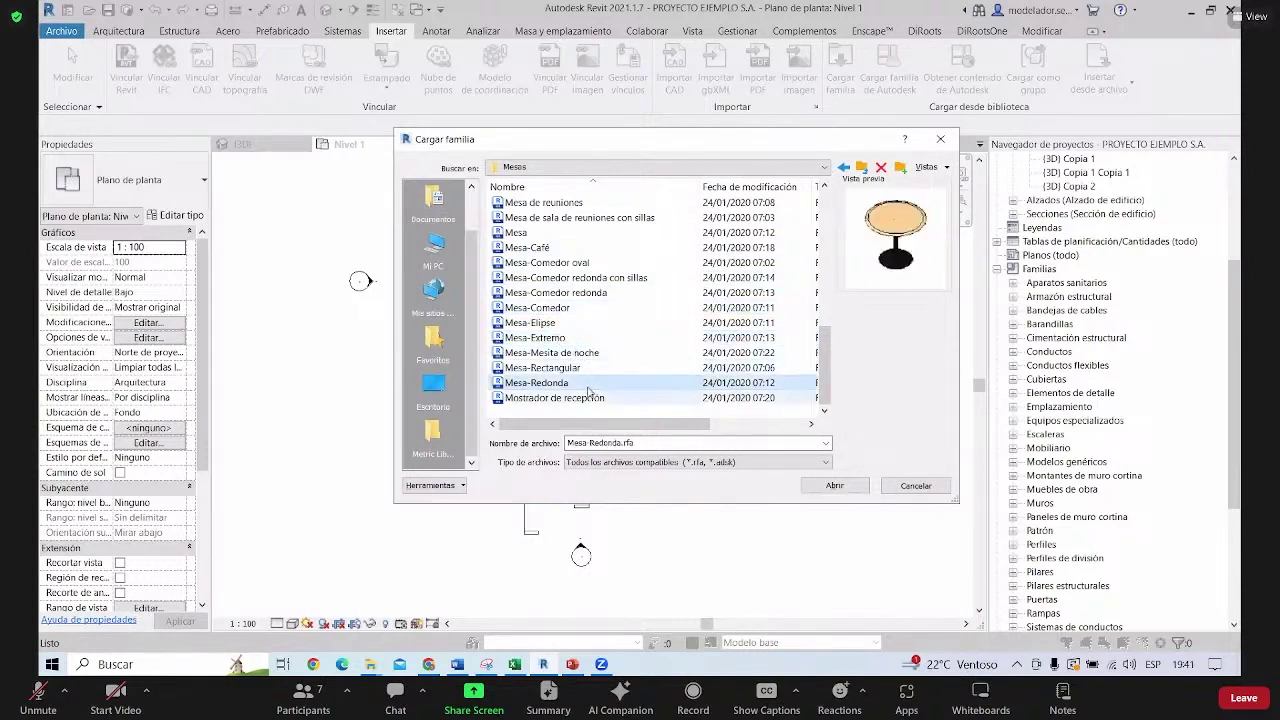
click(590, 397)
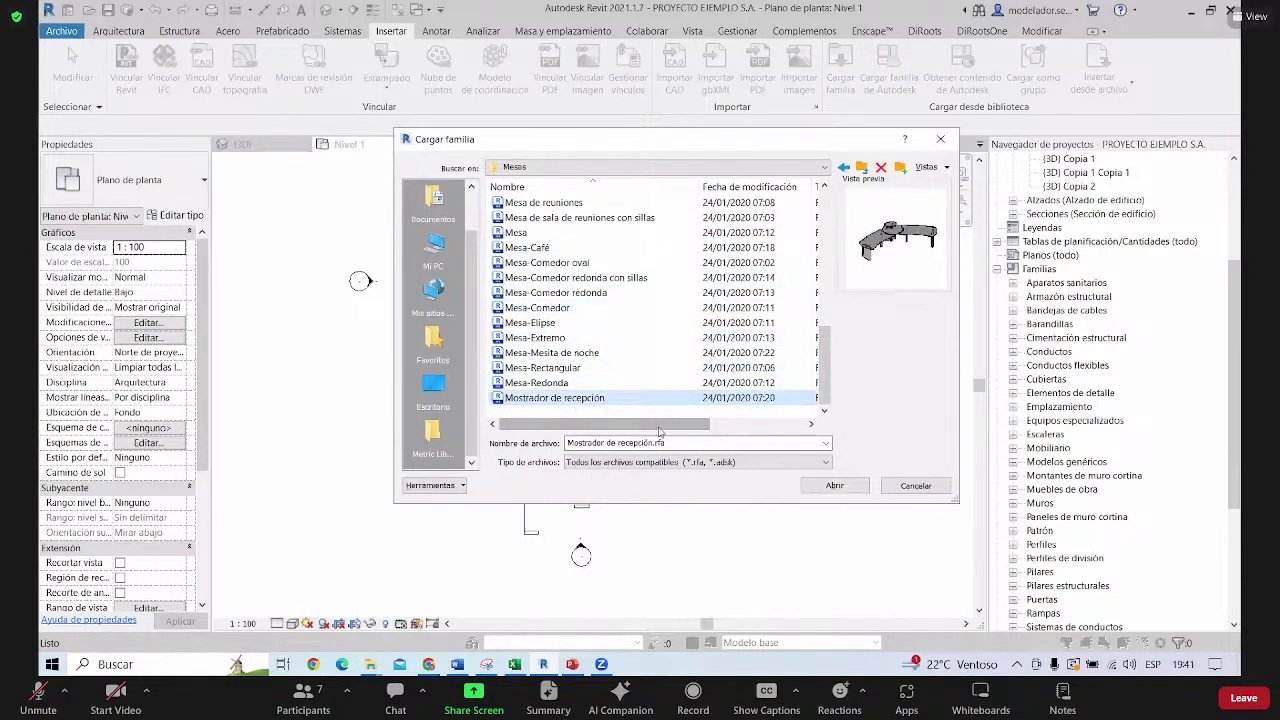
click(834, 485)
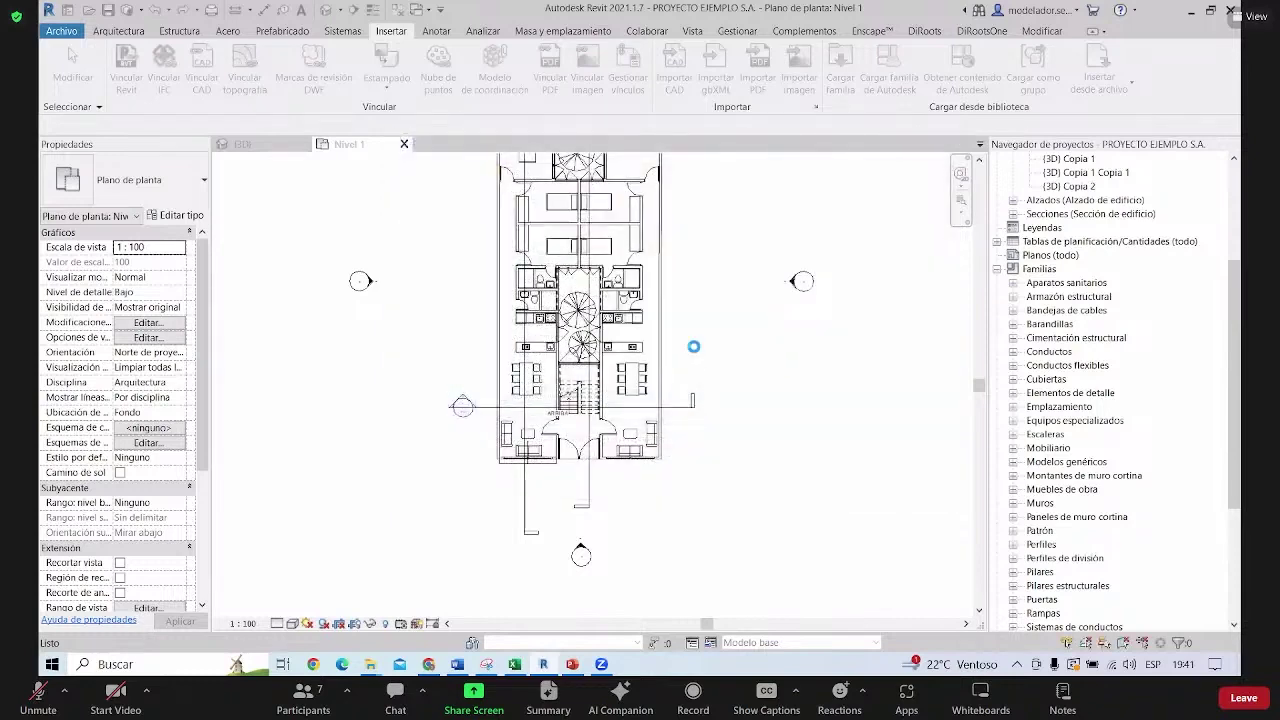
Begin placing the reception desk in the Nivel 1 plan, then cancel
mouse_move(668, 296)
middle_down()
mouse_move(620, 390)
mouse_move(662, 412)
middle_up()
click(118, 31)
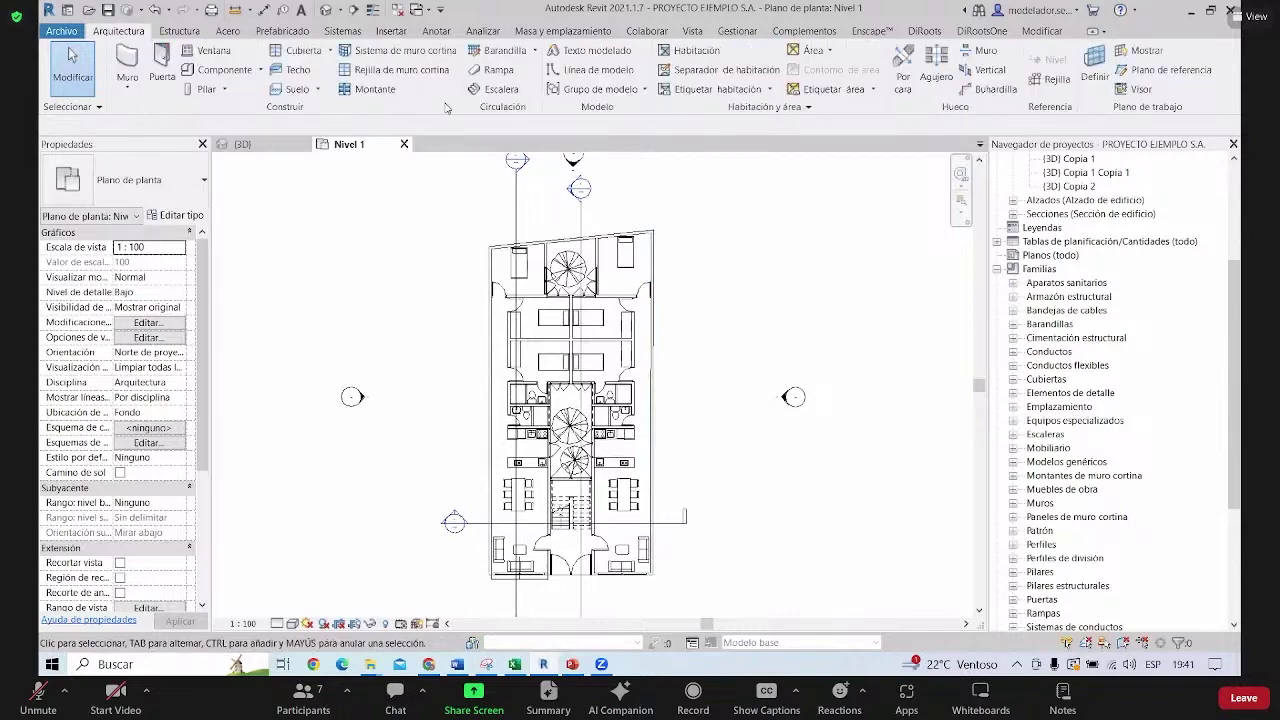
click(205, 70)
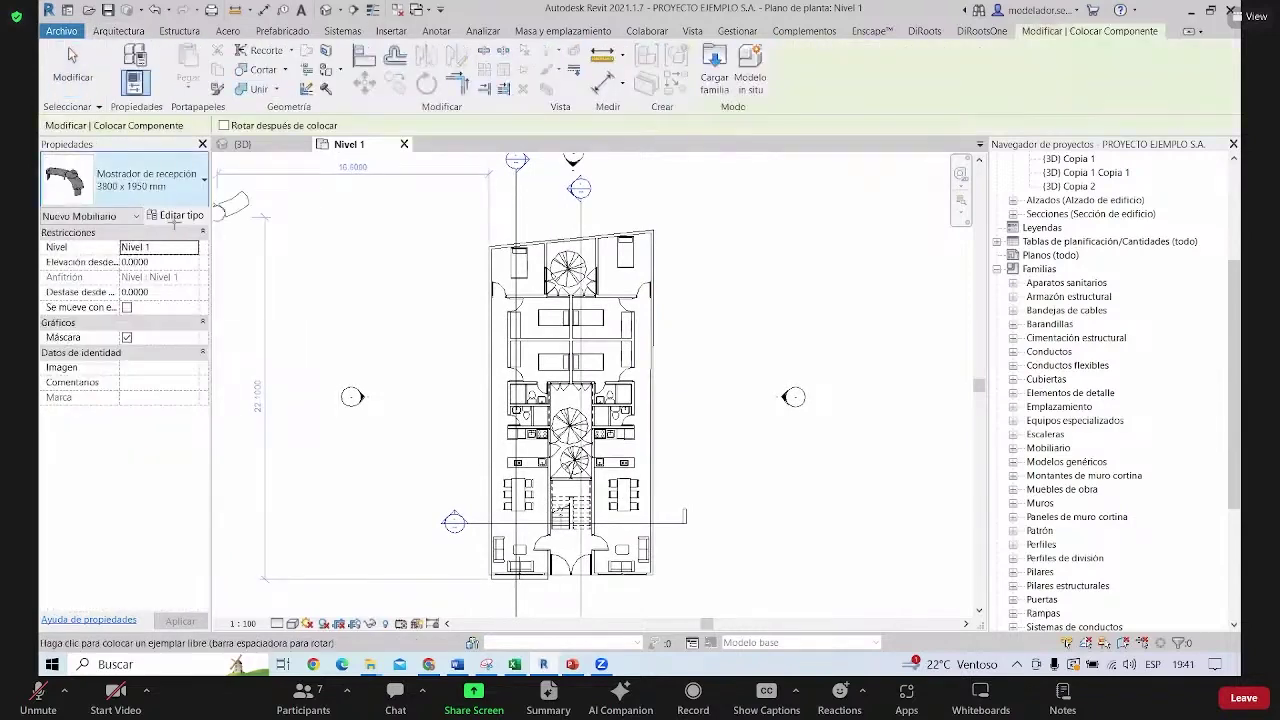
scroll(438, 418, up, 2)
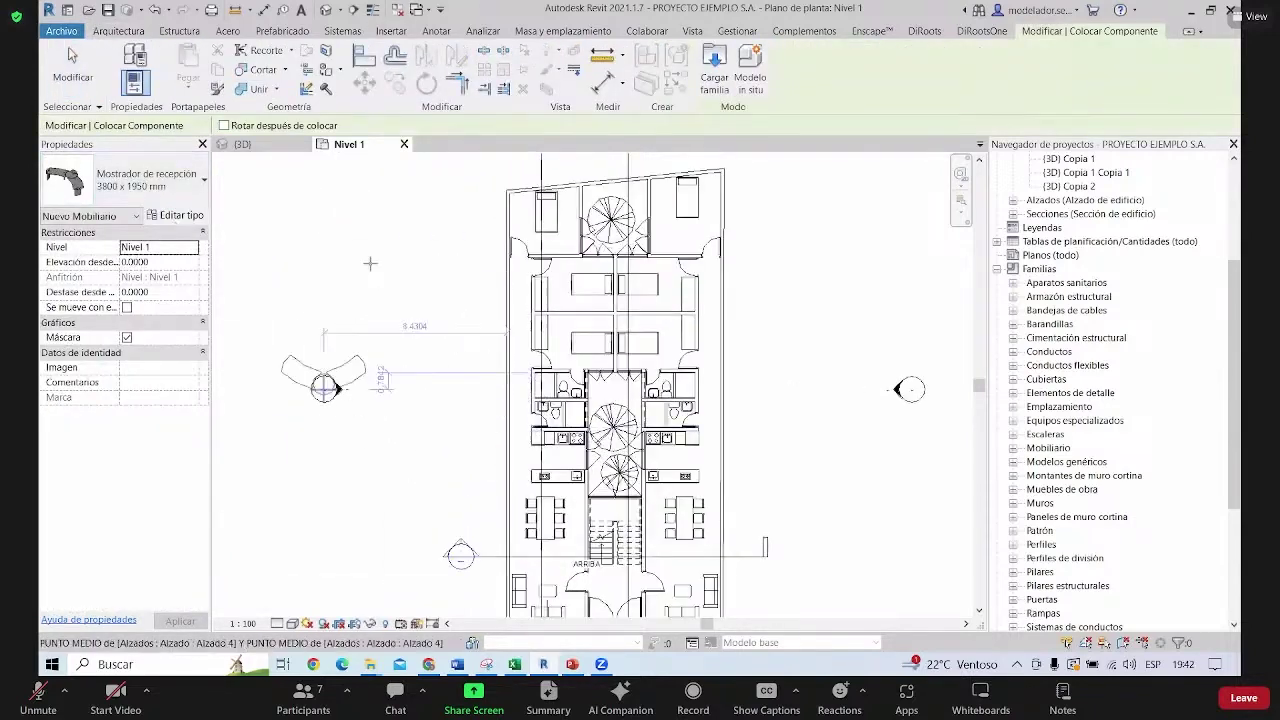
key(Escape)
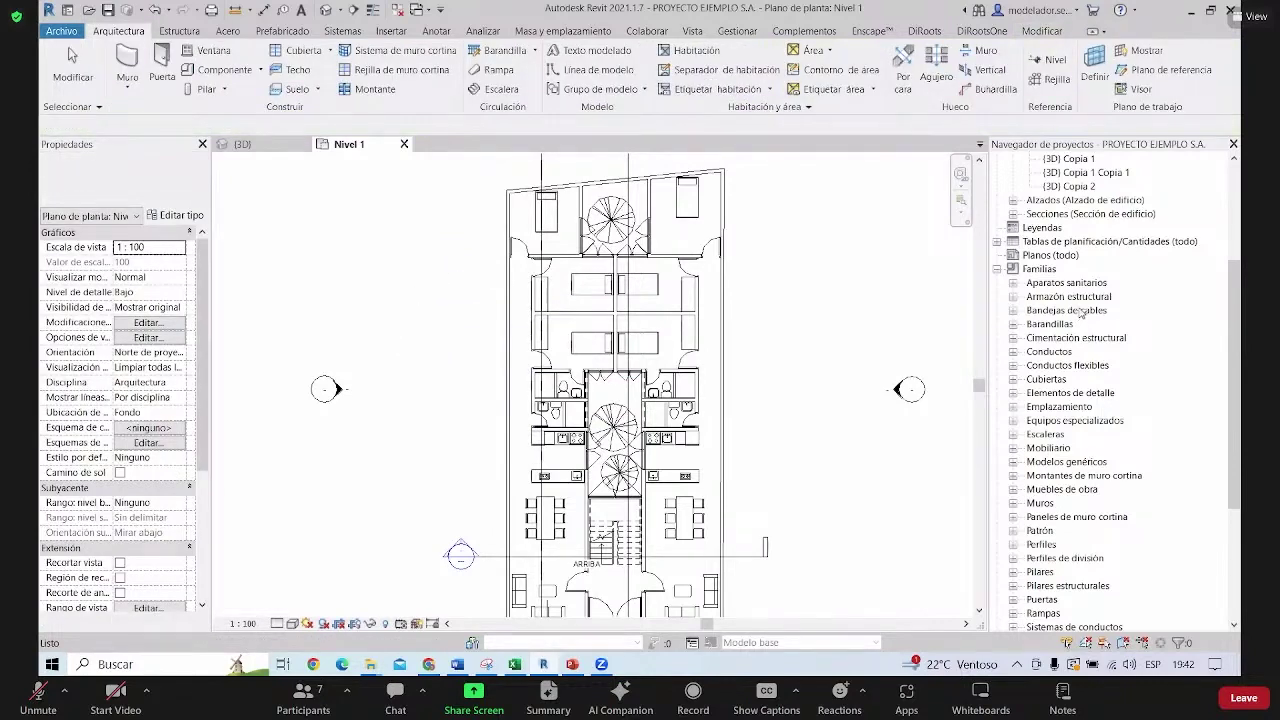
Expand the project's furniture families to find Mostrador de recepción, then collapse Mobiliario
scroll(1082, 313, down, 5)
click(1013, 242)
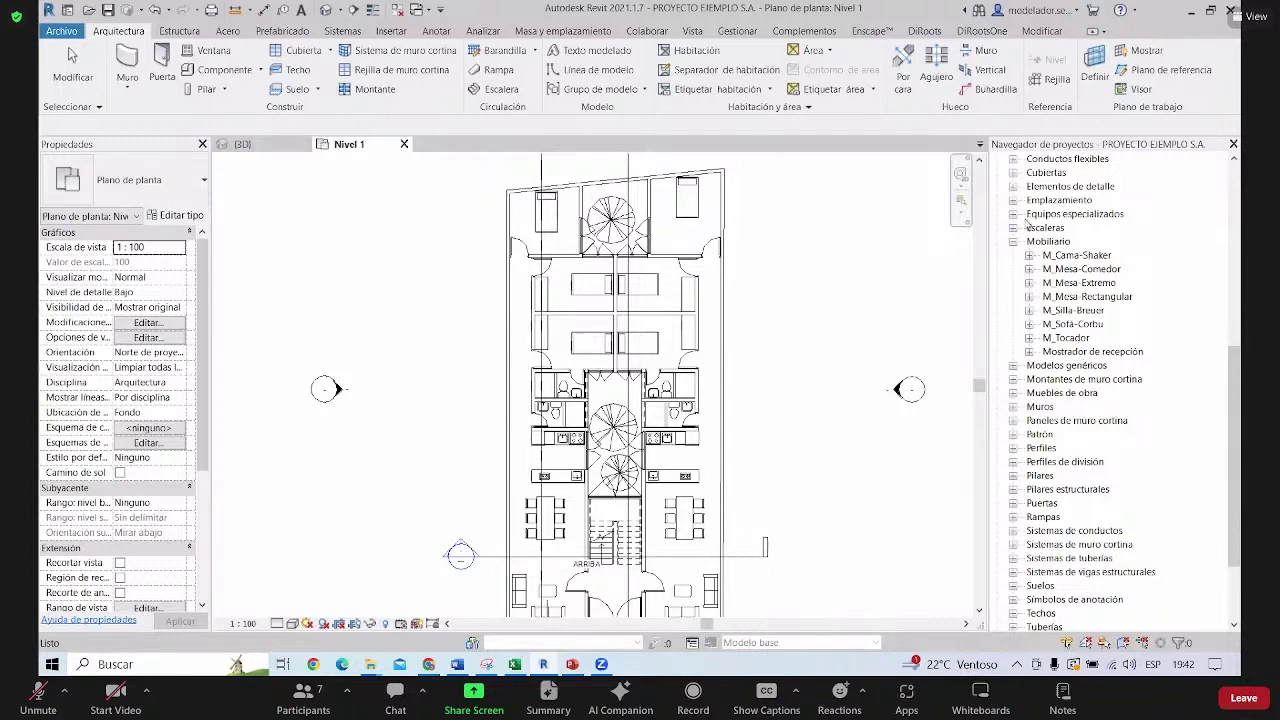
scroll(1027, 222, up, 2)
click(1013, 310)
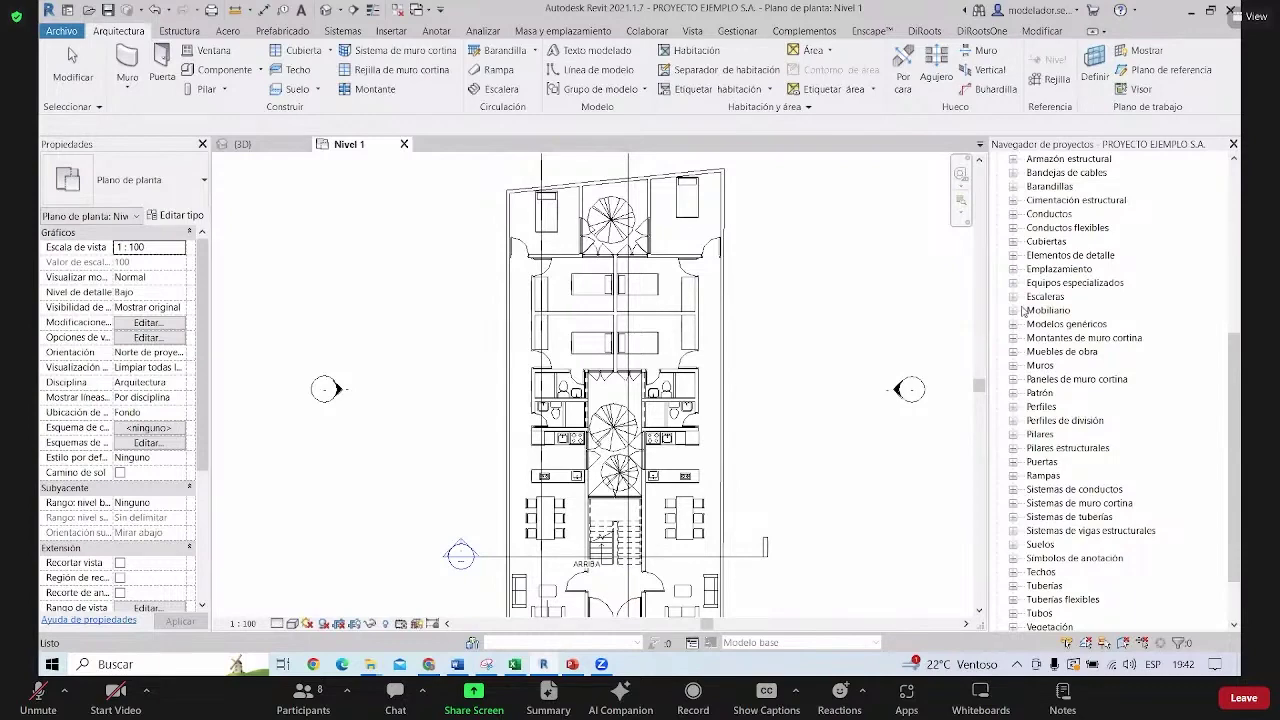
scroll(615, 295, up, 1)
scroll(580, 295, up, 1)
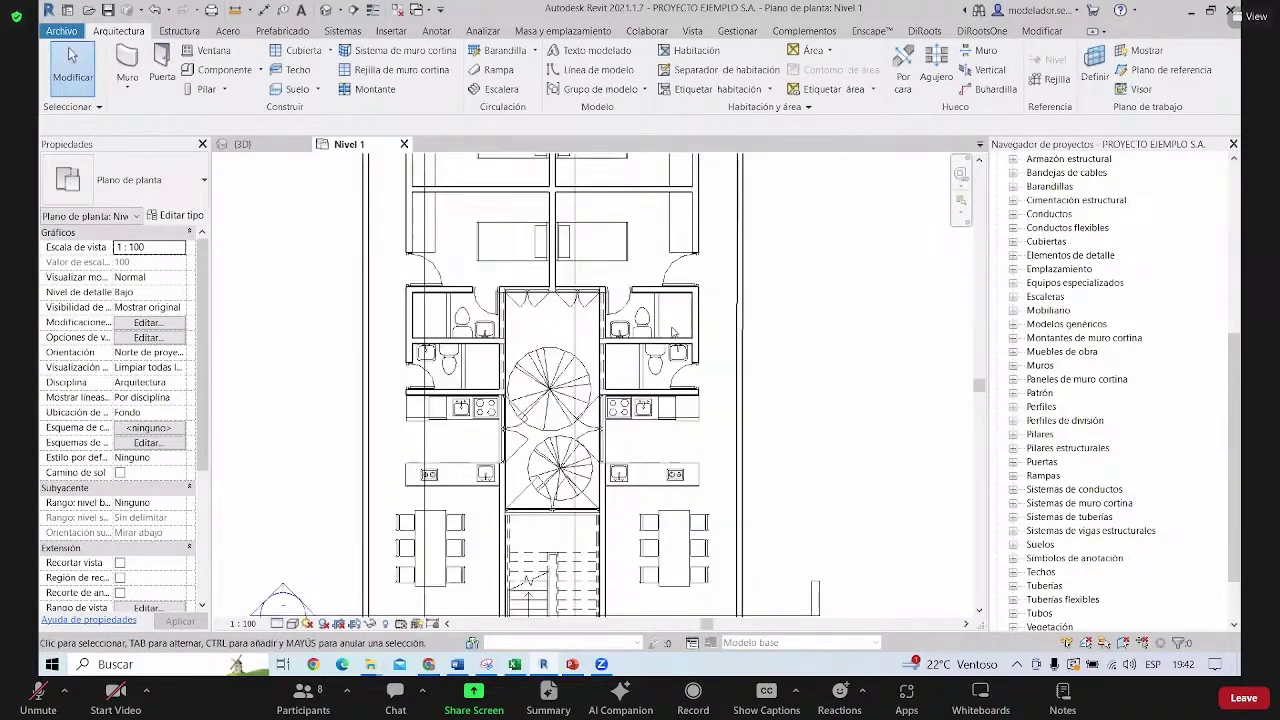
scroll(514, 294, up, 1)
scroll(540, 272, up, 1)
click(540, 272)
scroll(580, 220, down, 1)
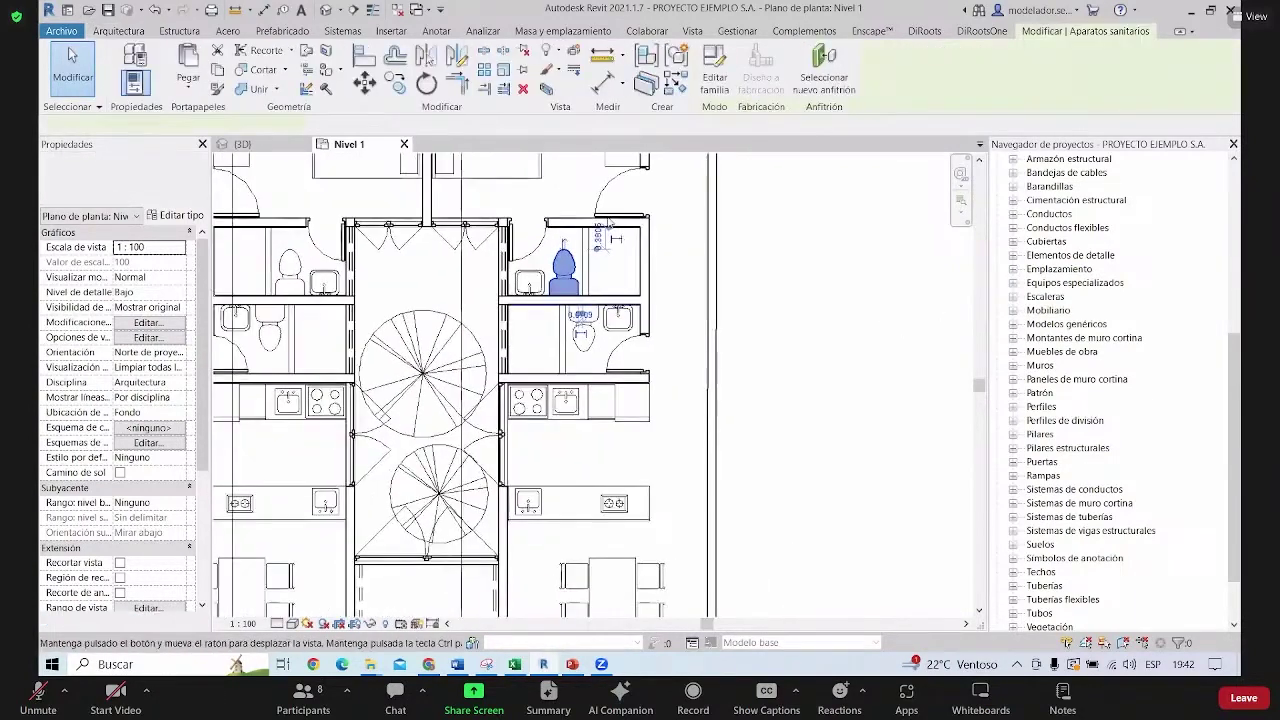
scroll(596, 190, down, 1)
scroll(600, 200, down, 1)
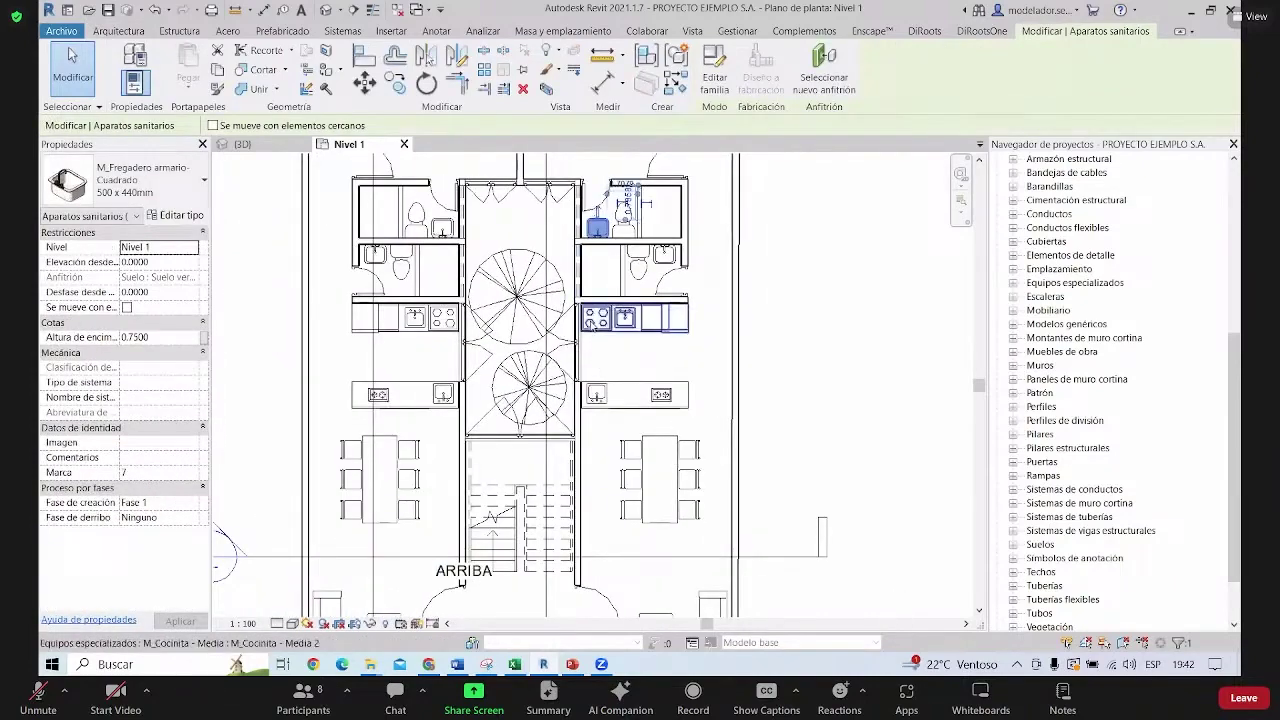
scroll(678, 280, down, 1)
scroll(675, 285, up, 1)
scroll(655, 315, up, 1)
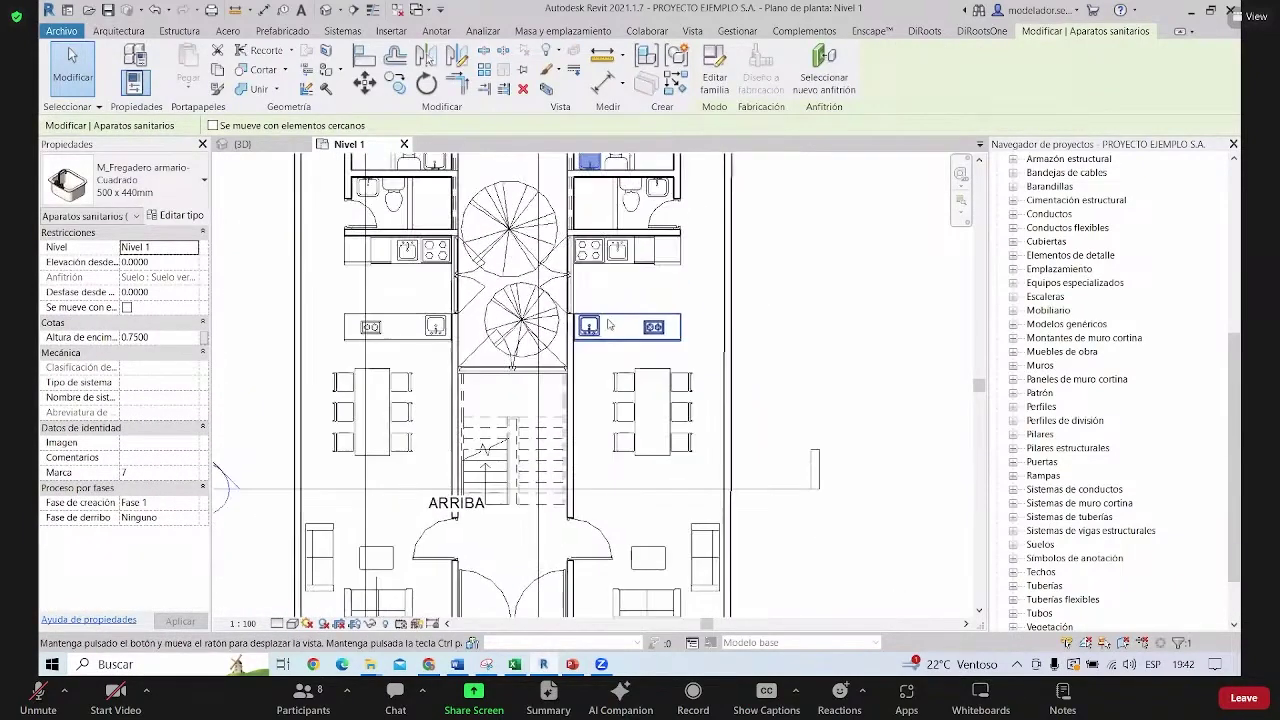
scroll(635, 345, up, 1)
scroll(613, 379, up, 1)
click(615, 338)
scroll(640, 340, down, 1)
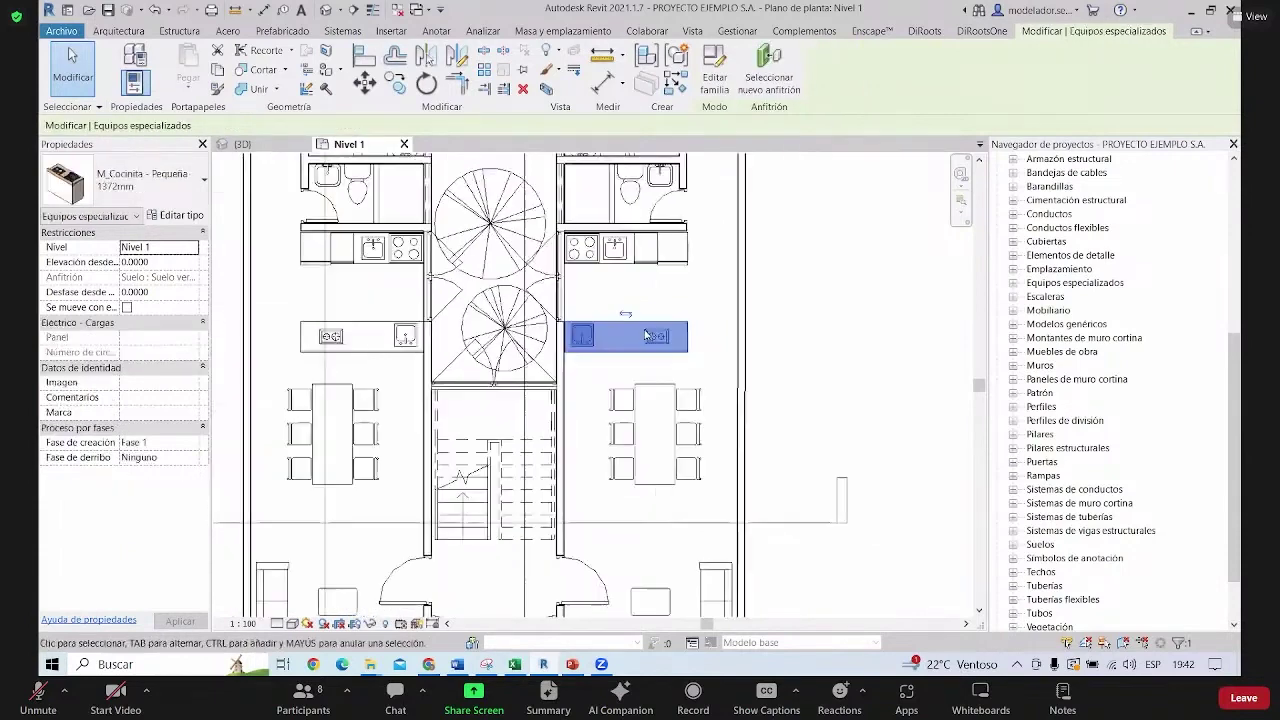
scroll(665, 332, down, 1)
scroll(692, 322, down, 1)
scroll(692, 322, up, 1)
click(688, 322)
scroll(660, 350, up, 1)
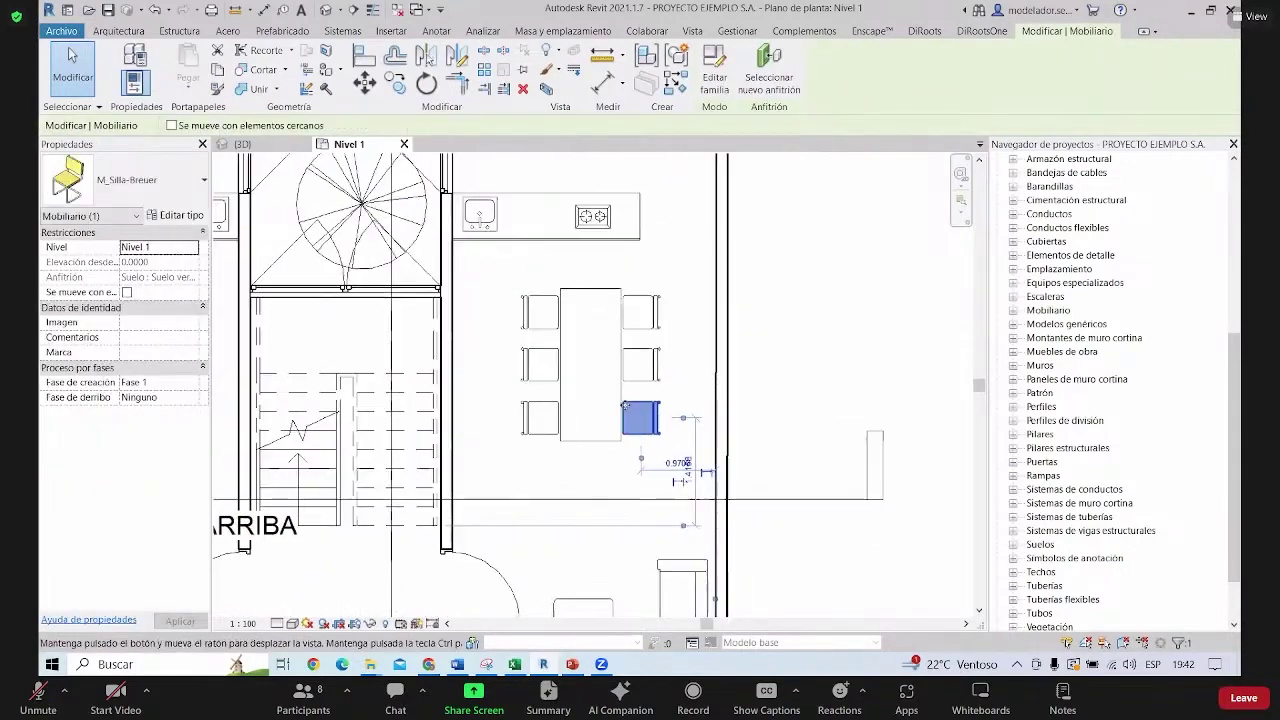
click(643, 371)
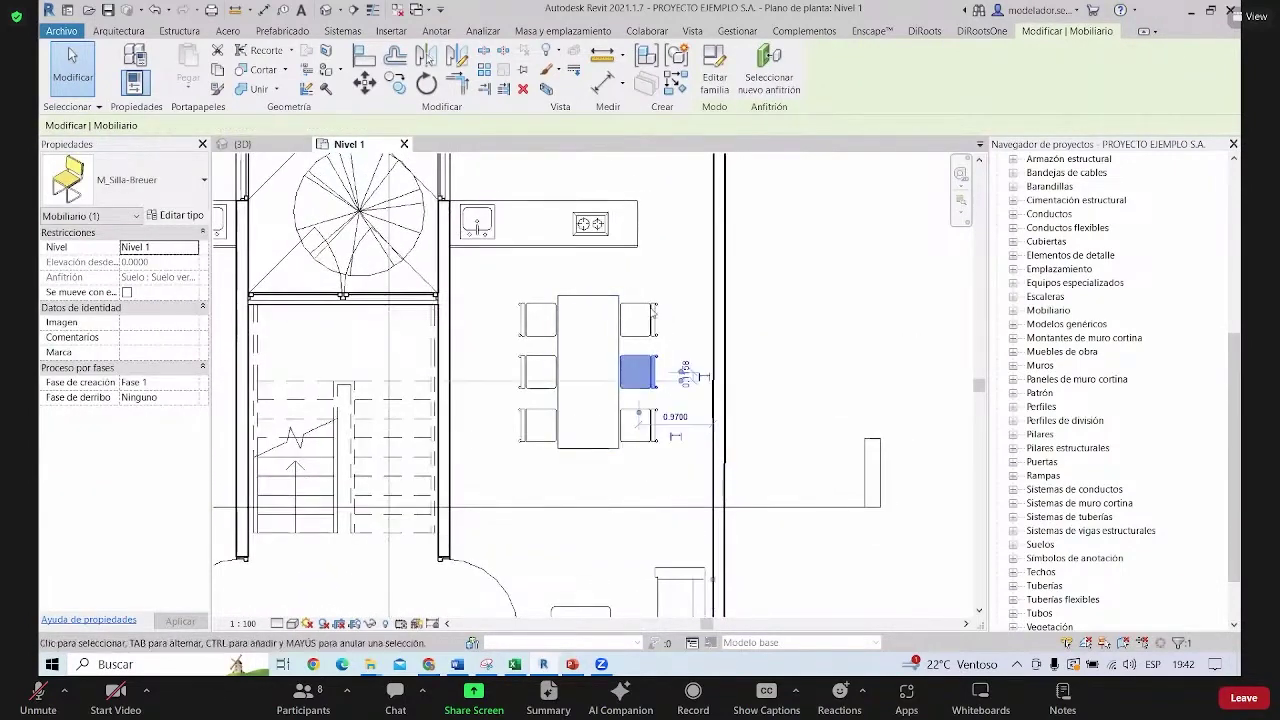
click(638, 320)
click(541, 315)
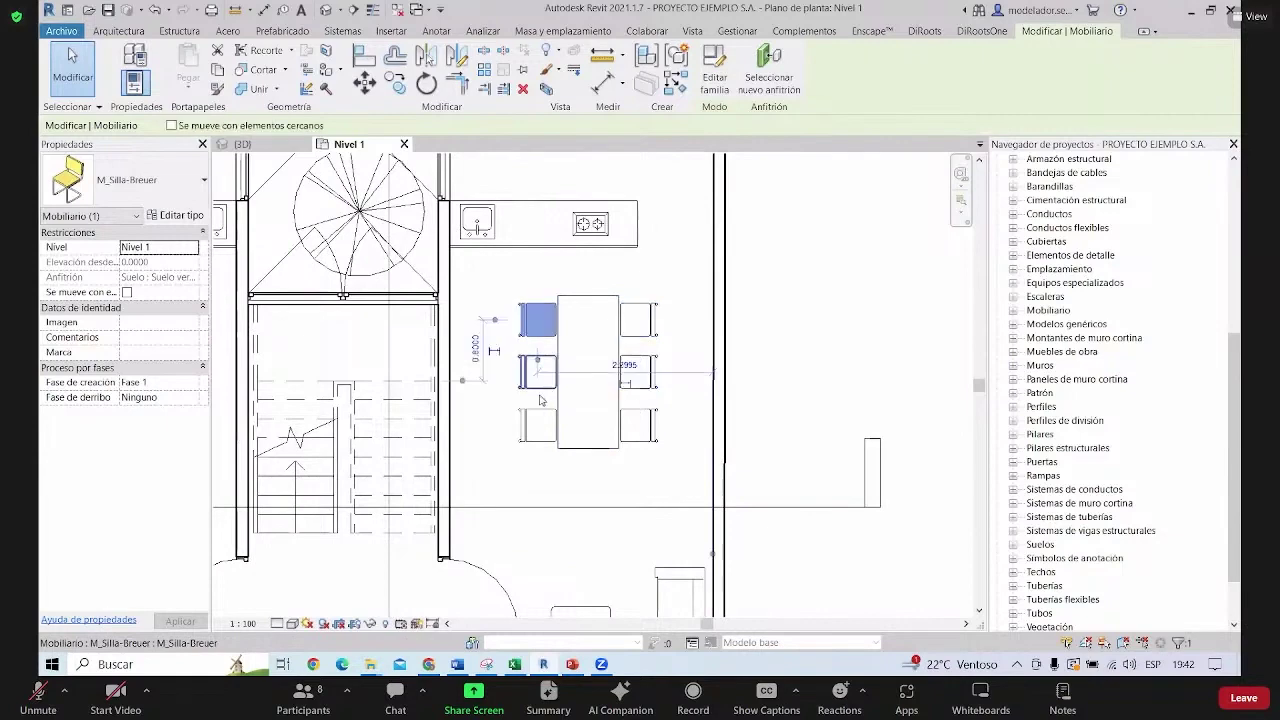
scroll(700, 305, down, 2)
scroll(754, 317, down, 1)
click(667, 267)
scroll(720, 300, down, 2)
scroll(785, 337, up, 1)
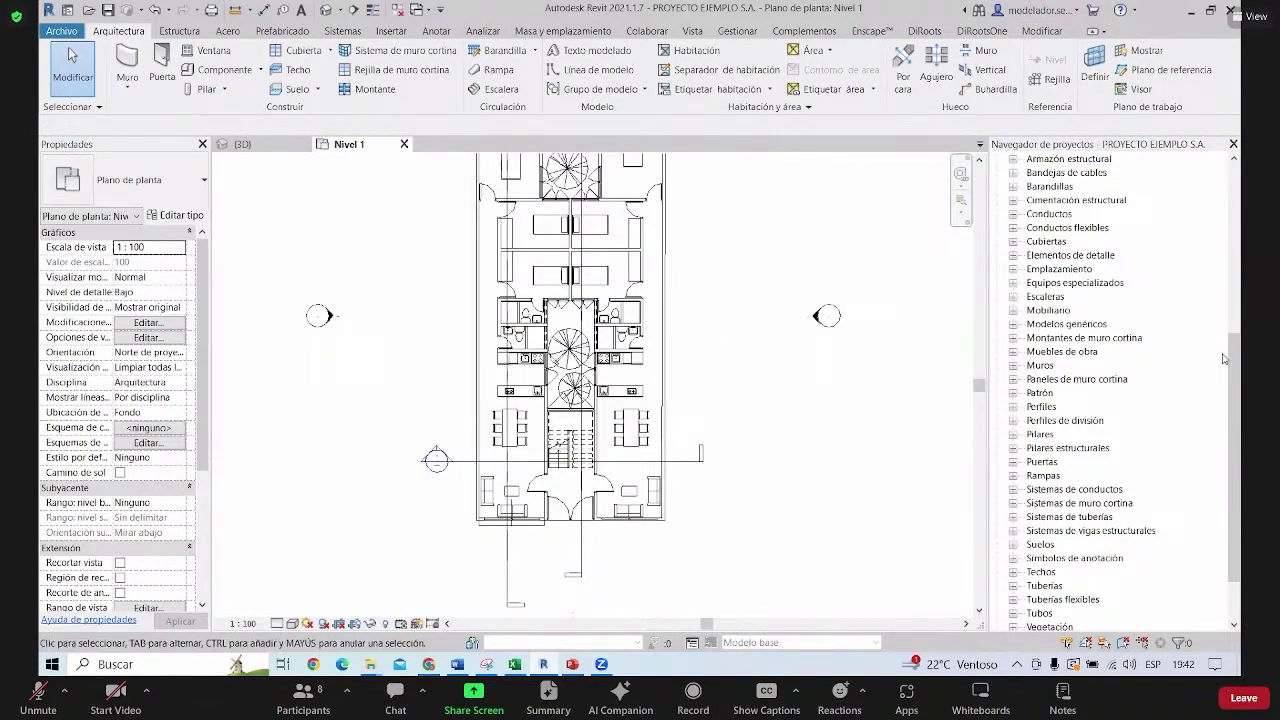
drag(1232, 358, 1232, 403)
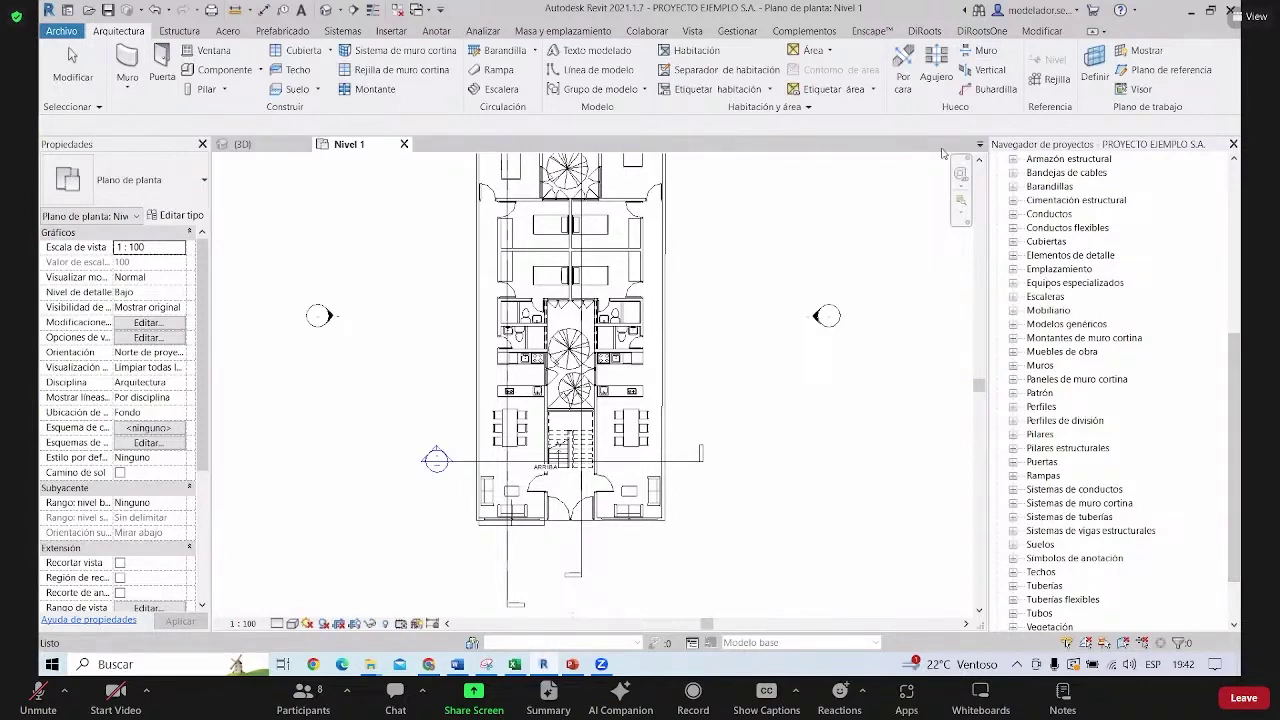
scroll(703, 257, up, 2)
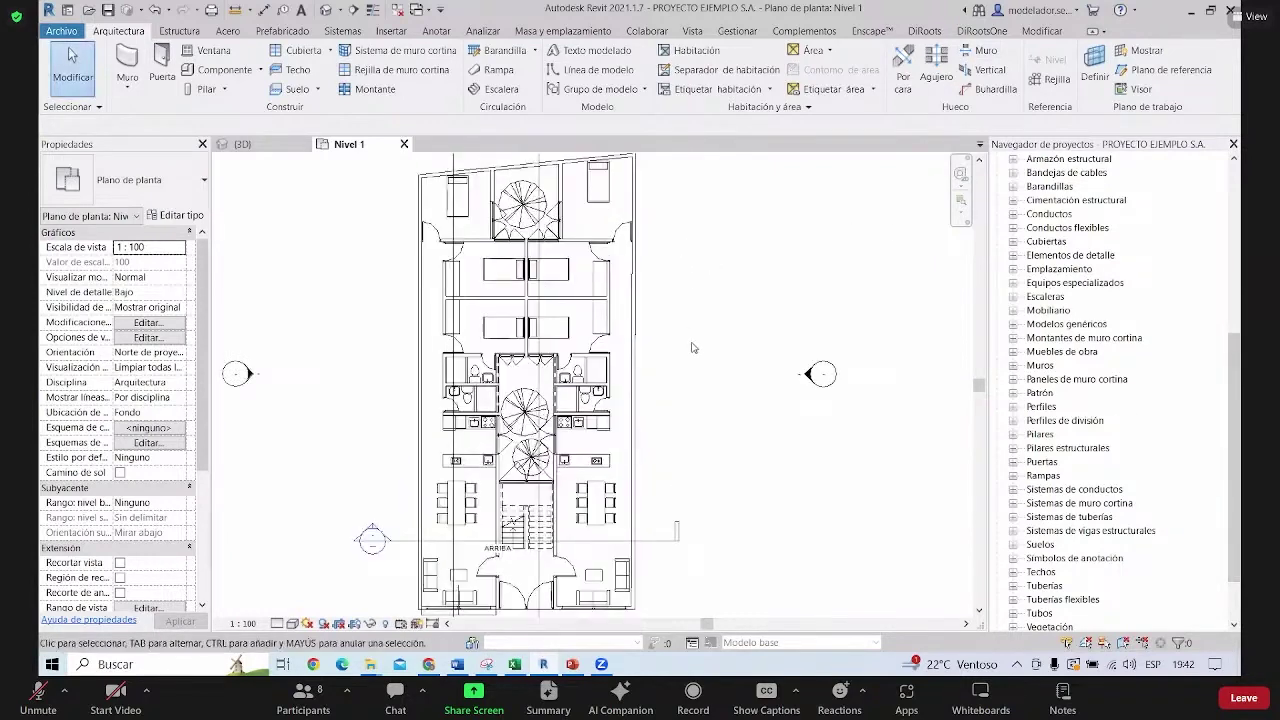
middle_drag(692, 347, 682, 277)
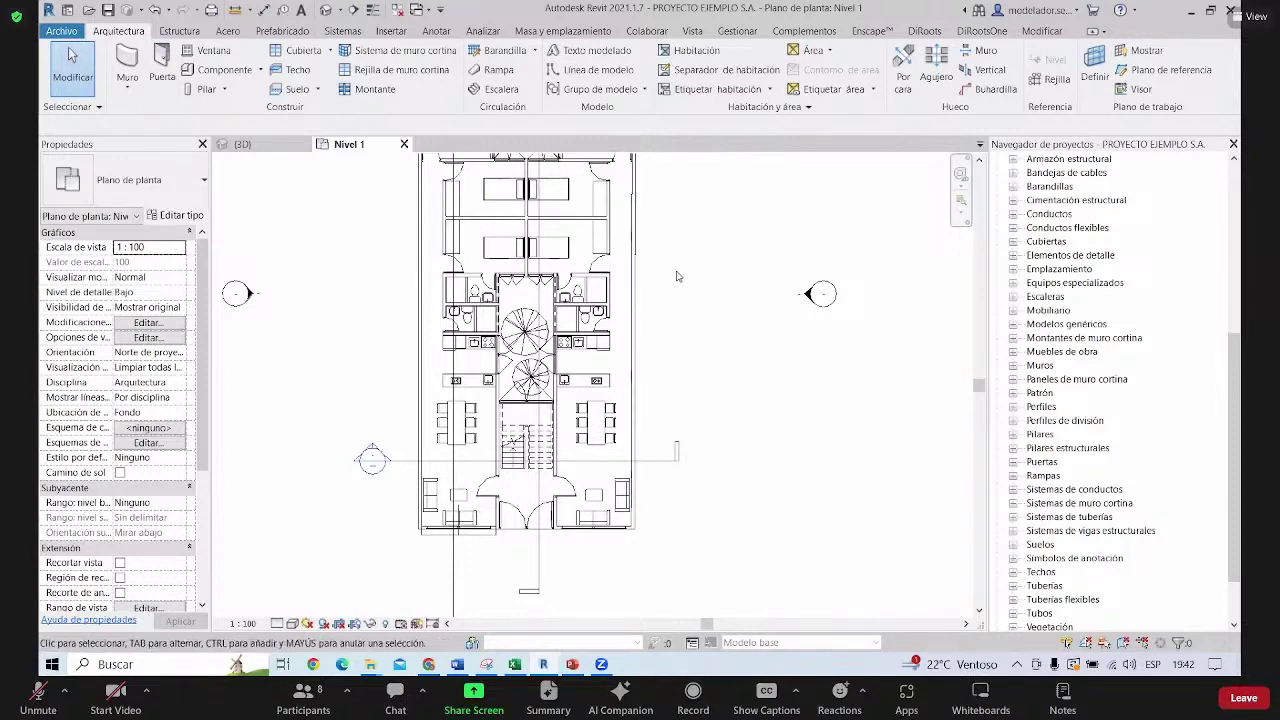
scroll(675, 303, down, 1)
middle_drag(675, 303, 677, 343)
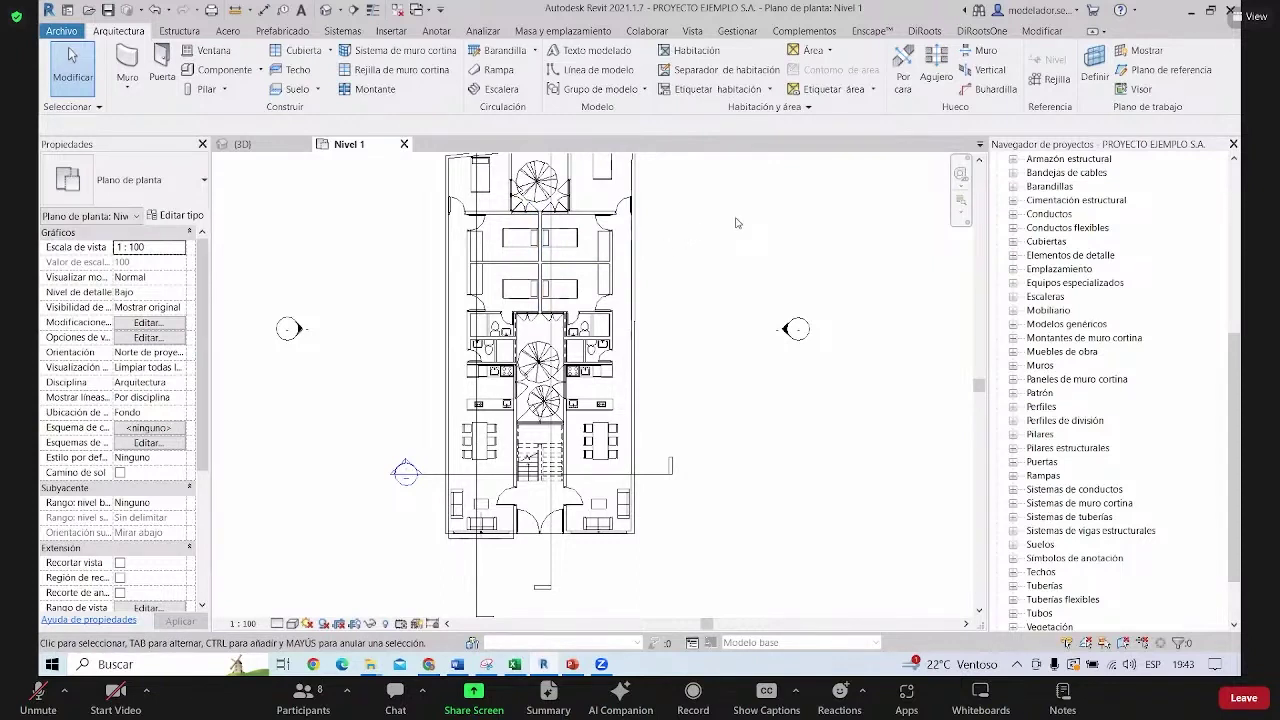
middle_drag(357, 220, 355, 236)
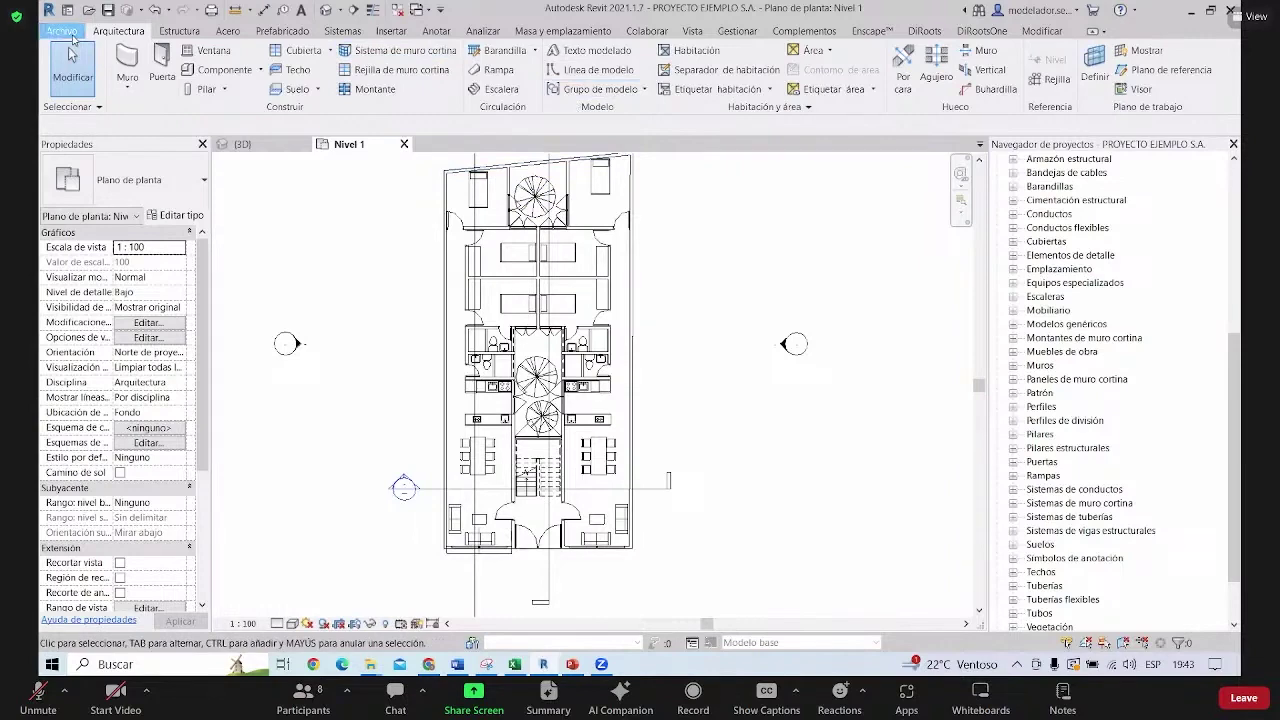
Create a new family via Archivo > Nuevo > Familia to reach the template dialog
click(62, 32)
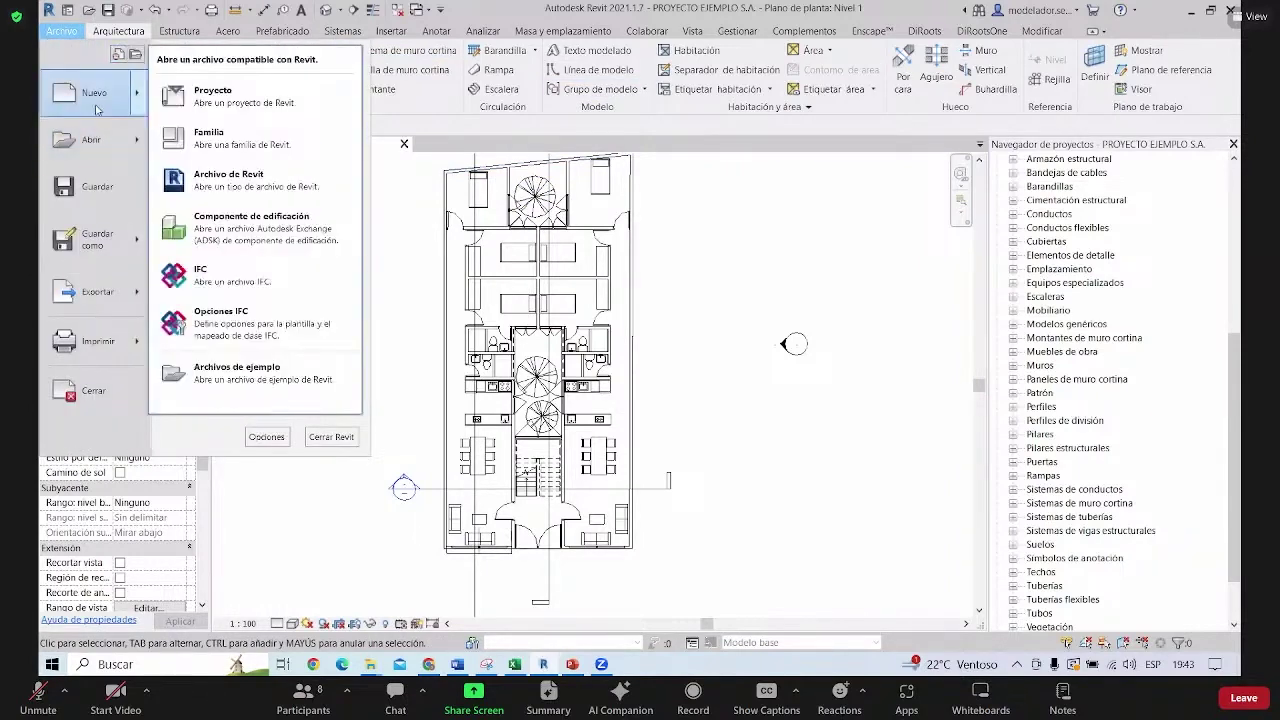
mouse_move(94, 92)
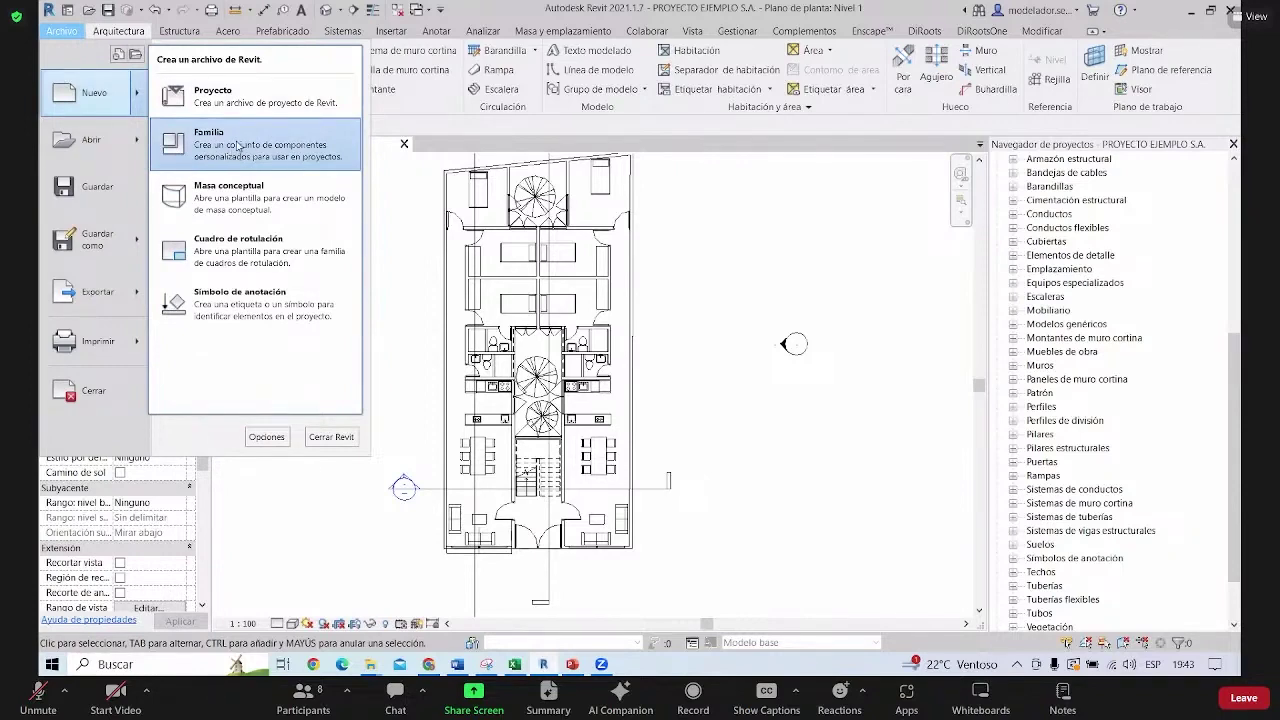
click(238, 145)
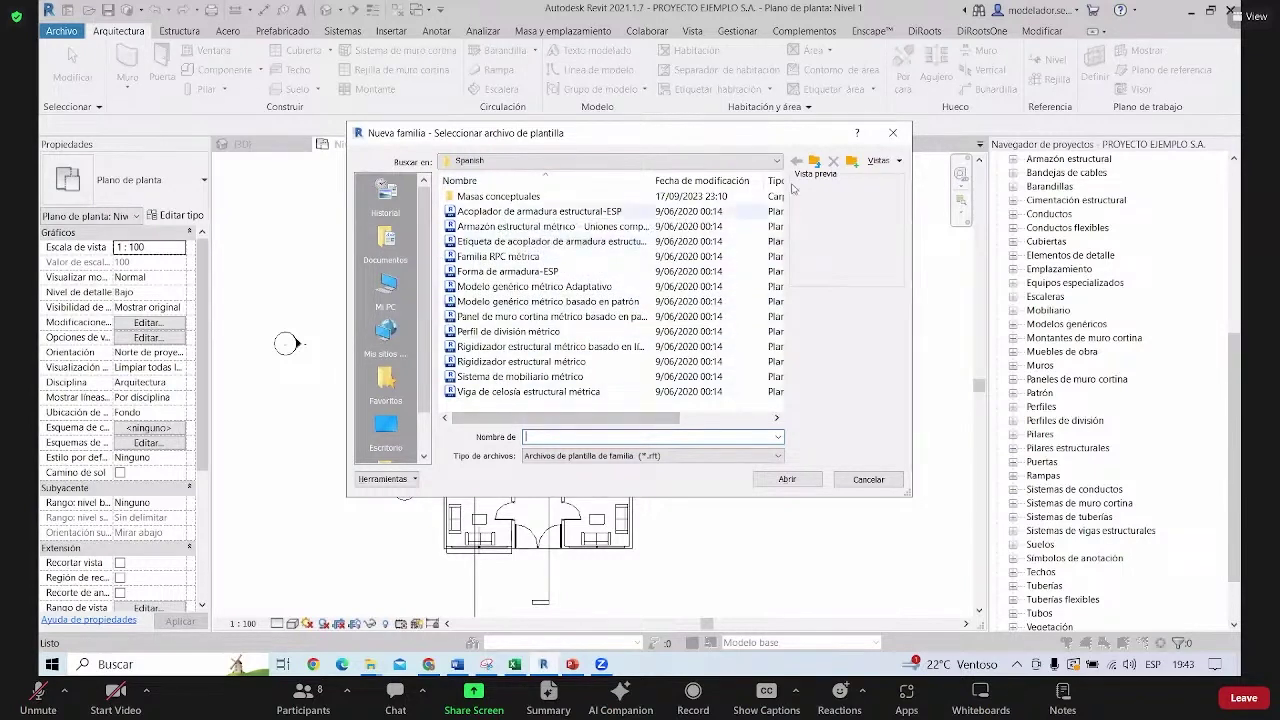
Create a new family from the English Metric Window.rft template
click(816, 162)
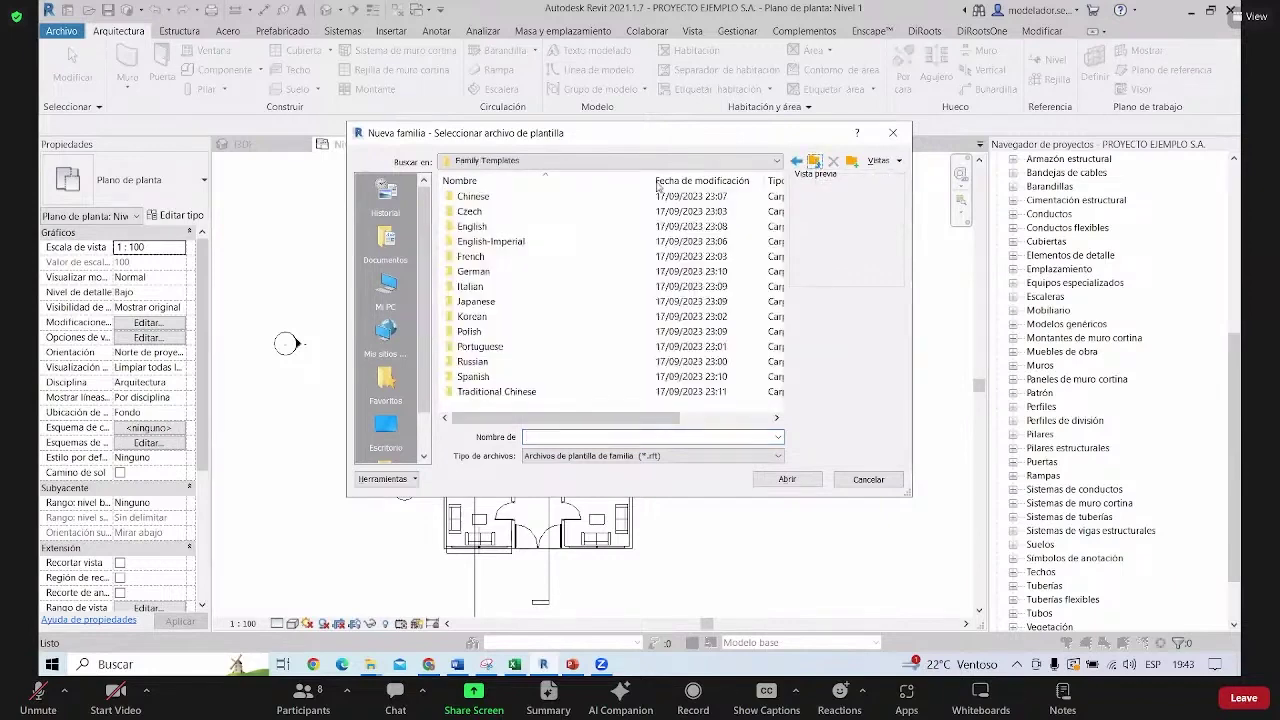
double_click(472, 227)
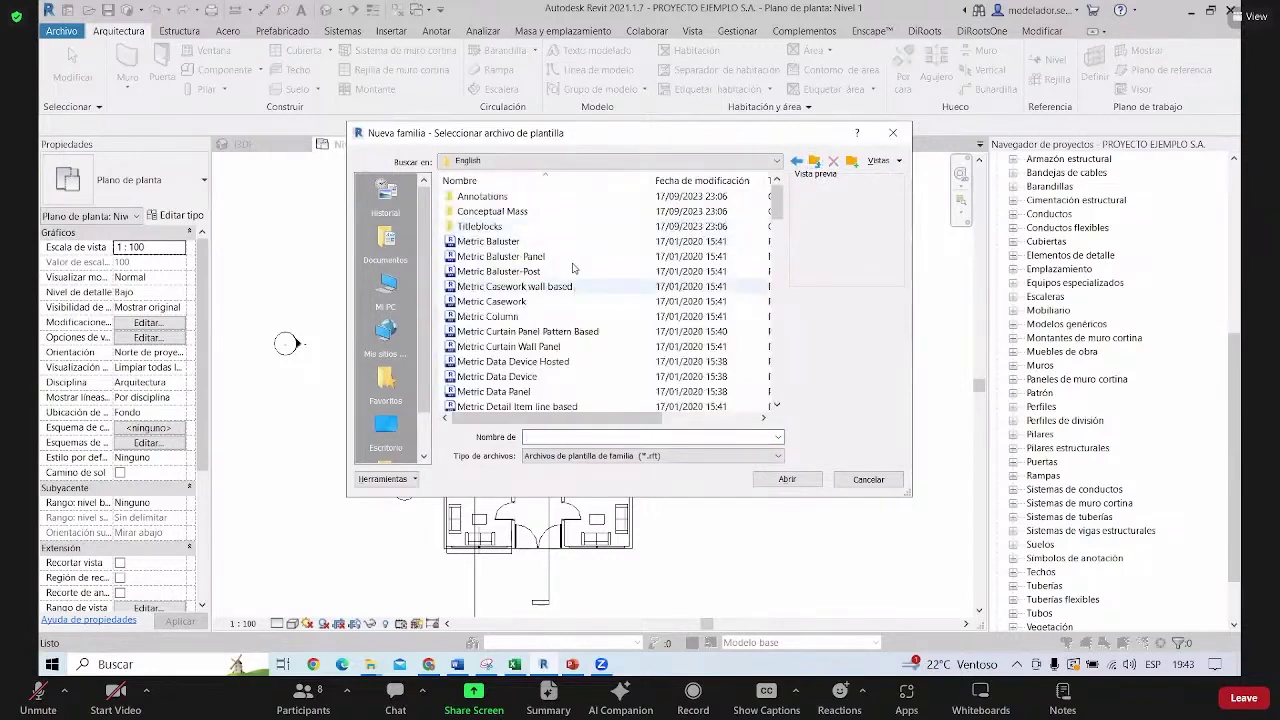
mouse_move(778, 206)
mouse_down()
mouse_move(791, 288)
mouse_move(778, 395)
mouse_up()
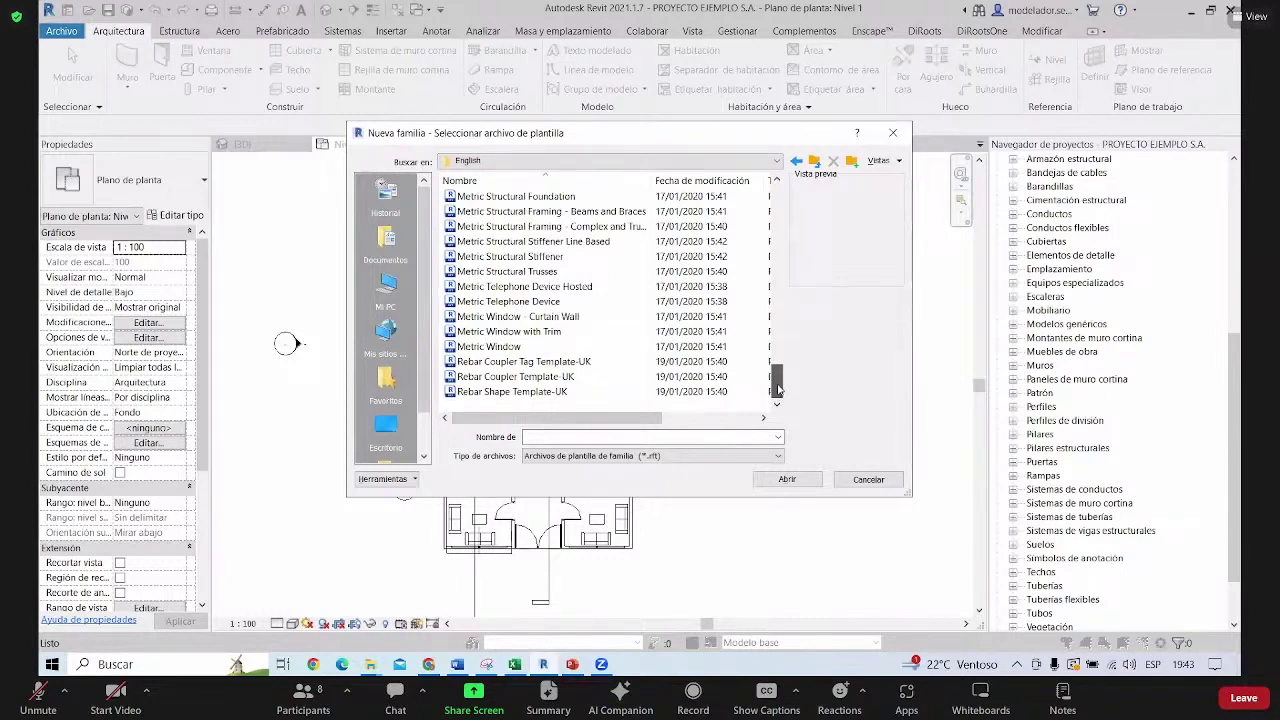
drag(778, 396, 769, 390)
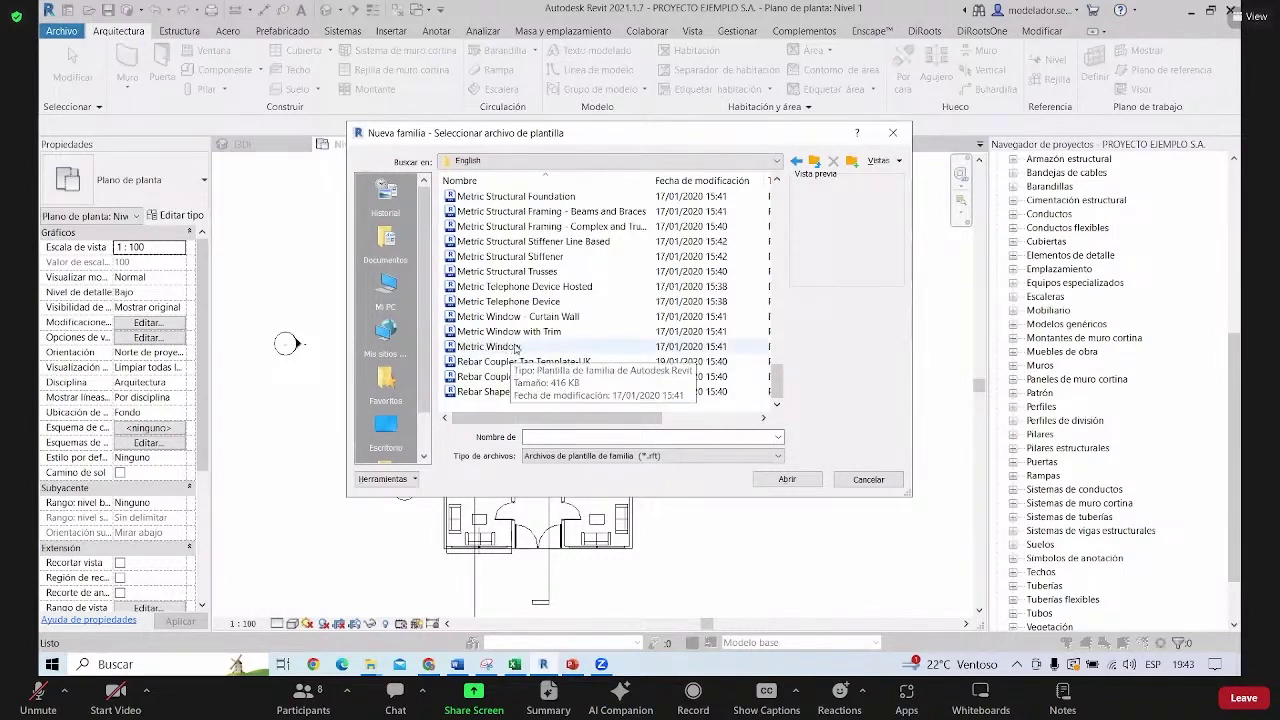
click(512, 348)
drag(779, 385, 755, 290)
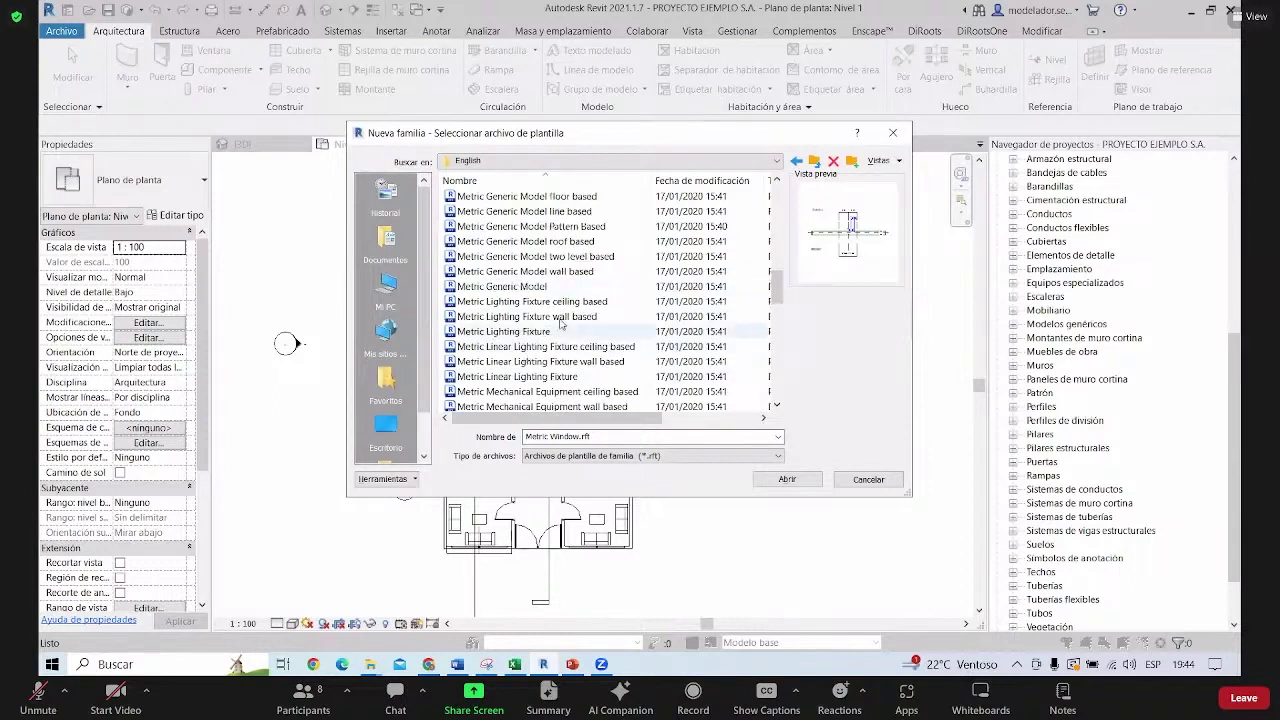
click(521, 287)
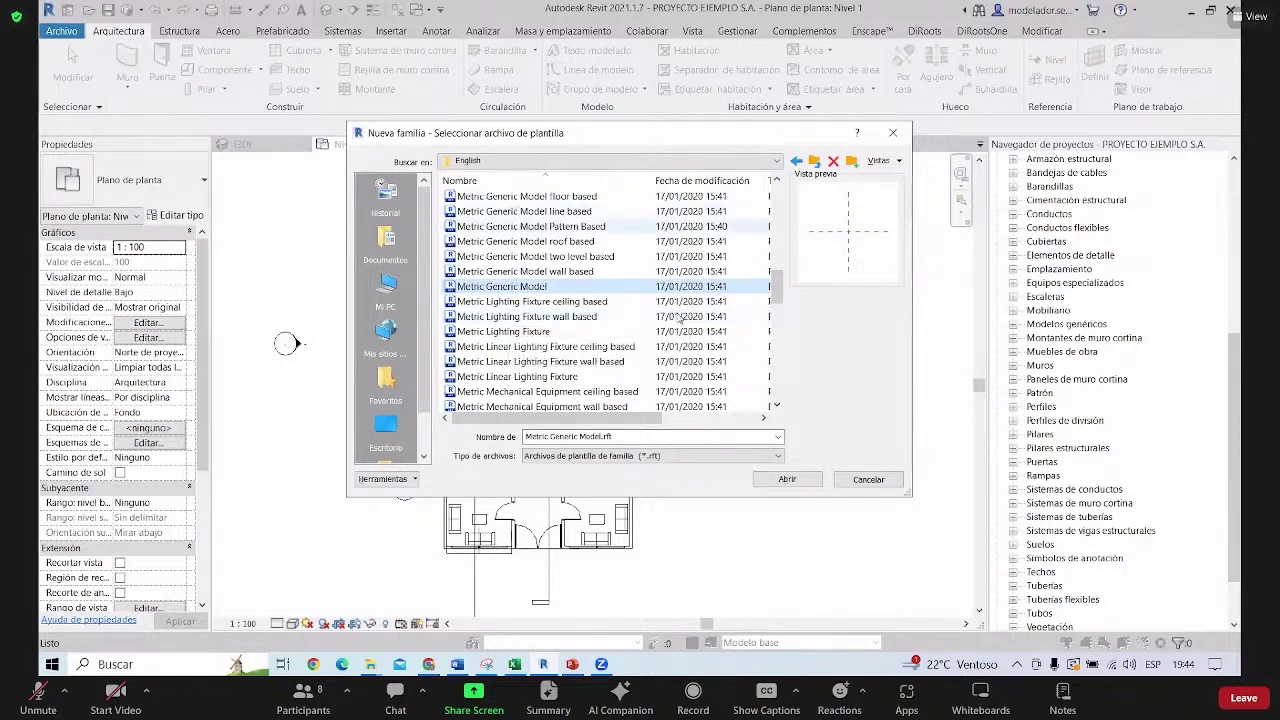
scroll(690, 380, up, 1)
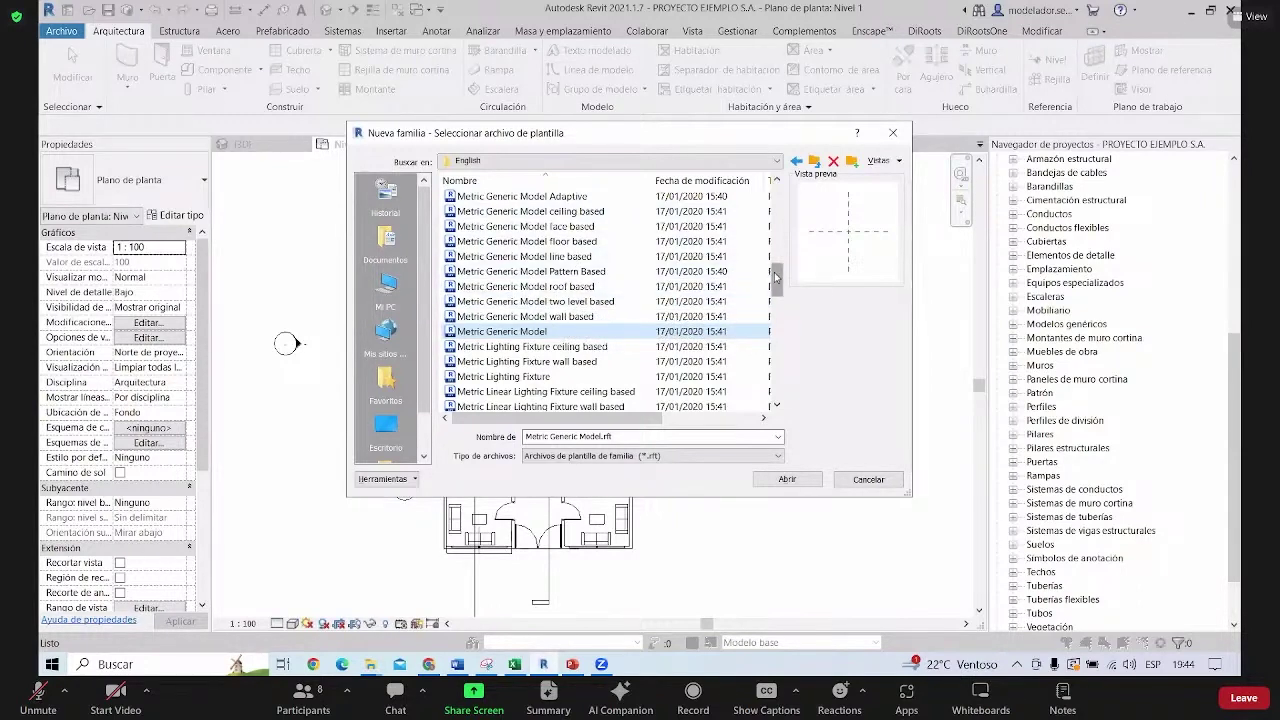
drag(777, 282, 786, 391)
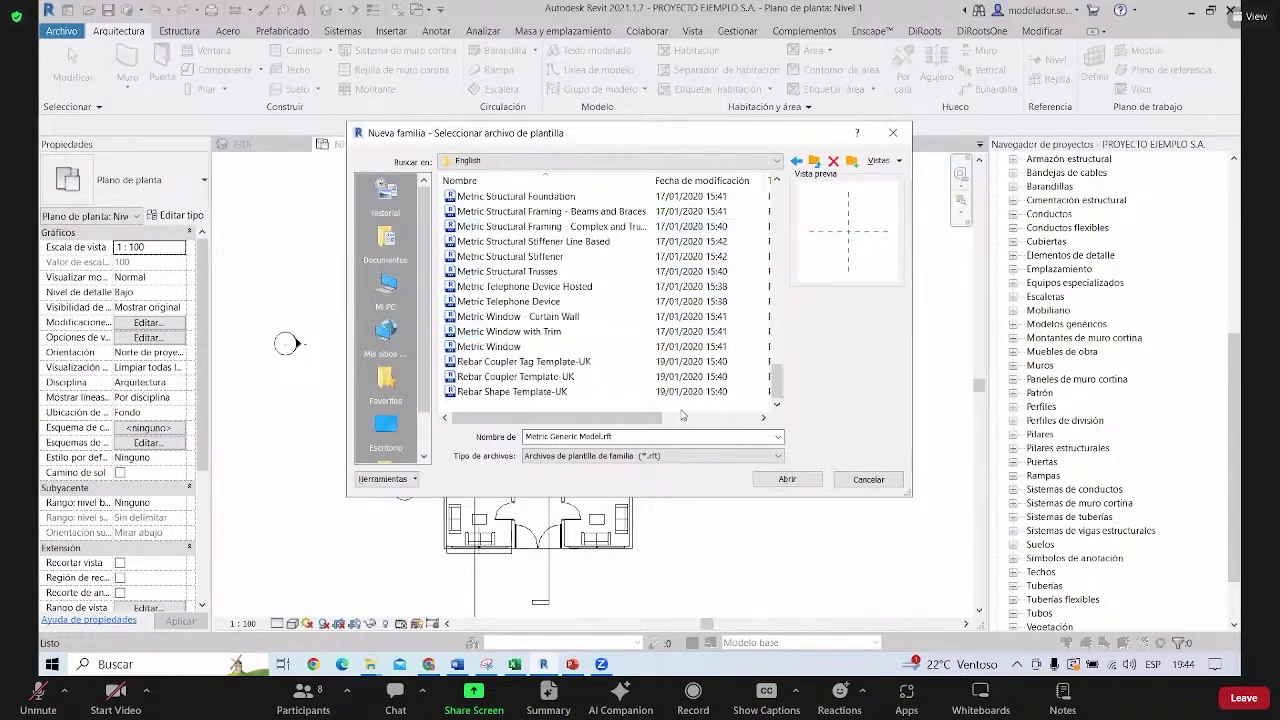
click(524, 347)
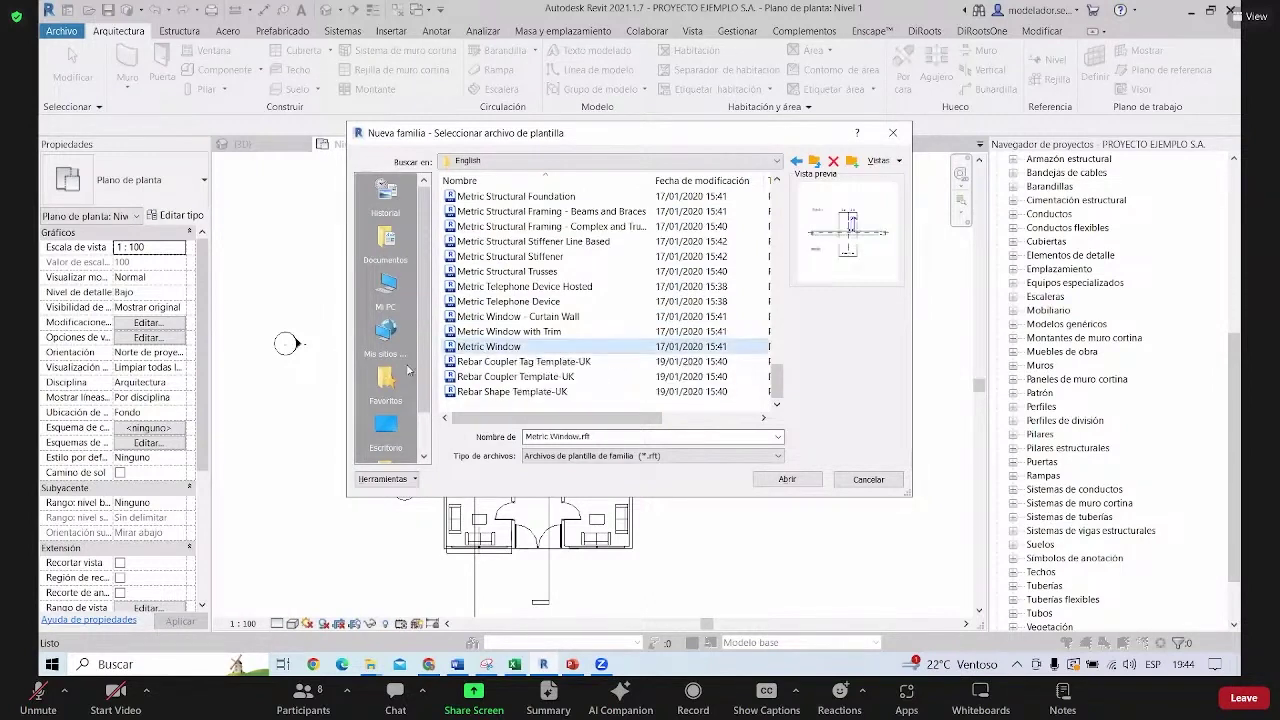
click(786, 480)
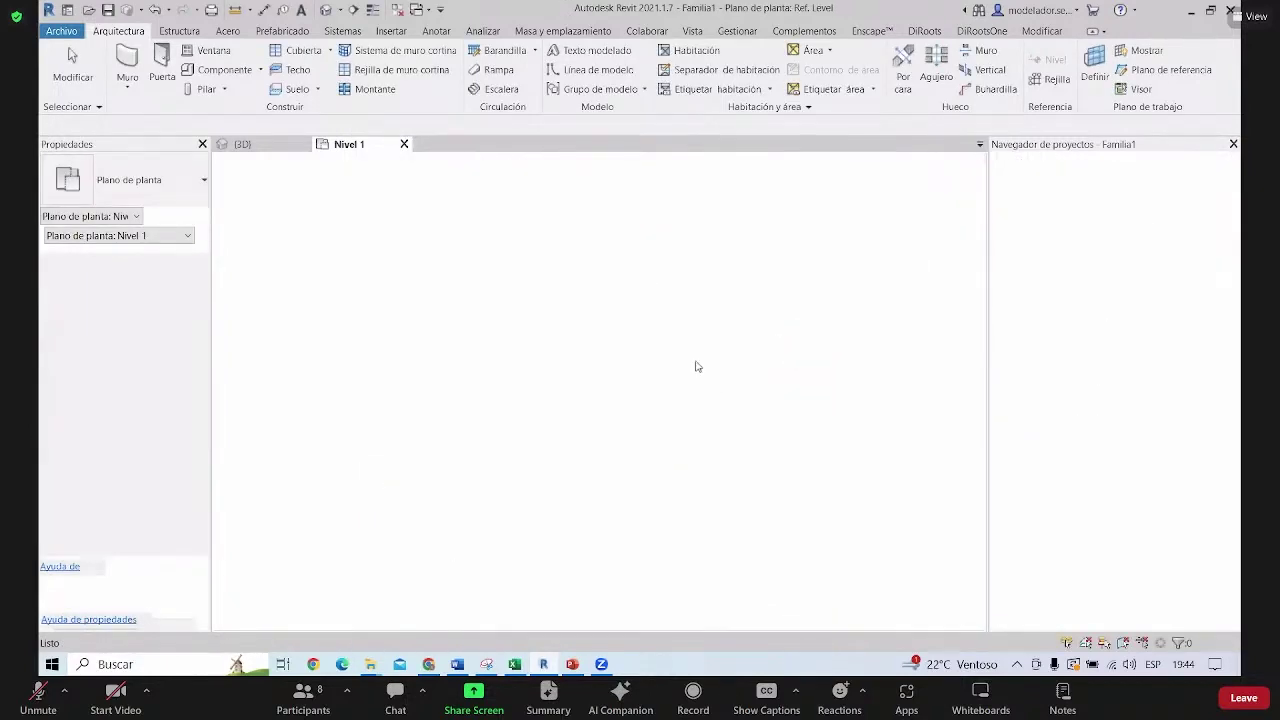
Open the default 3D view of Familia1's wall and rectangular window opening
click(629, 443)
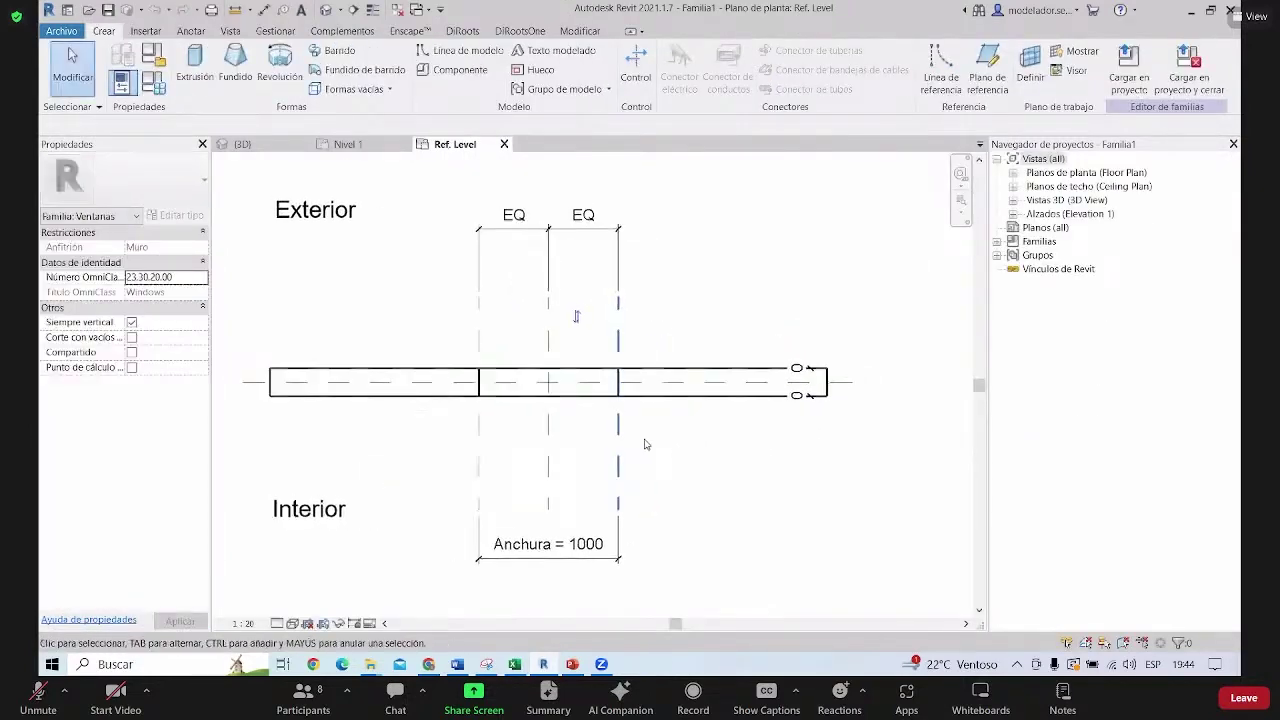
scroll(487, 400, down, 2)
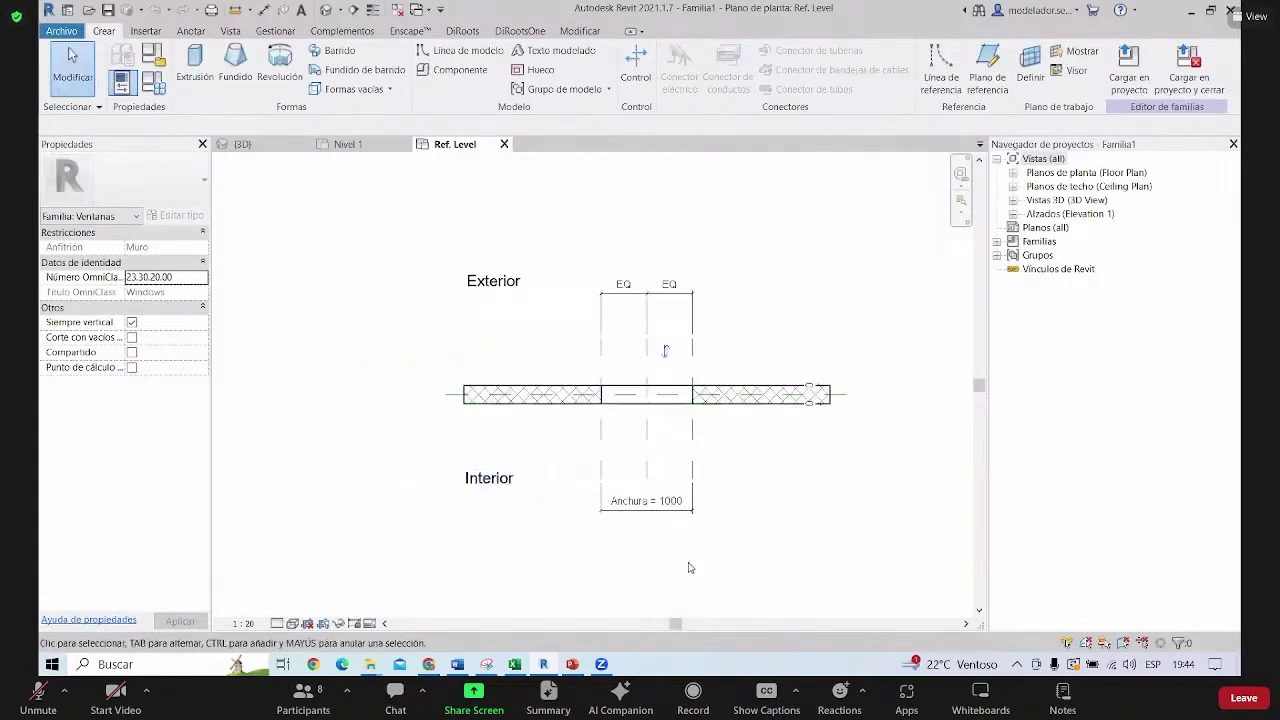
scroll(706, 463, up, 1)
scroll(774, 497, up, 2)
scroll(740, 502, down, 1)
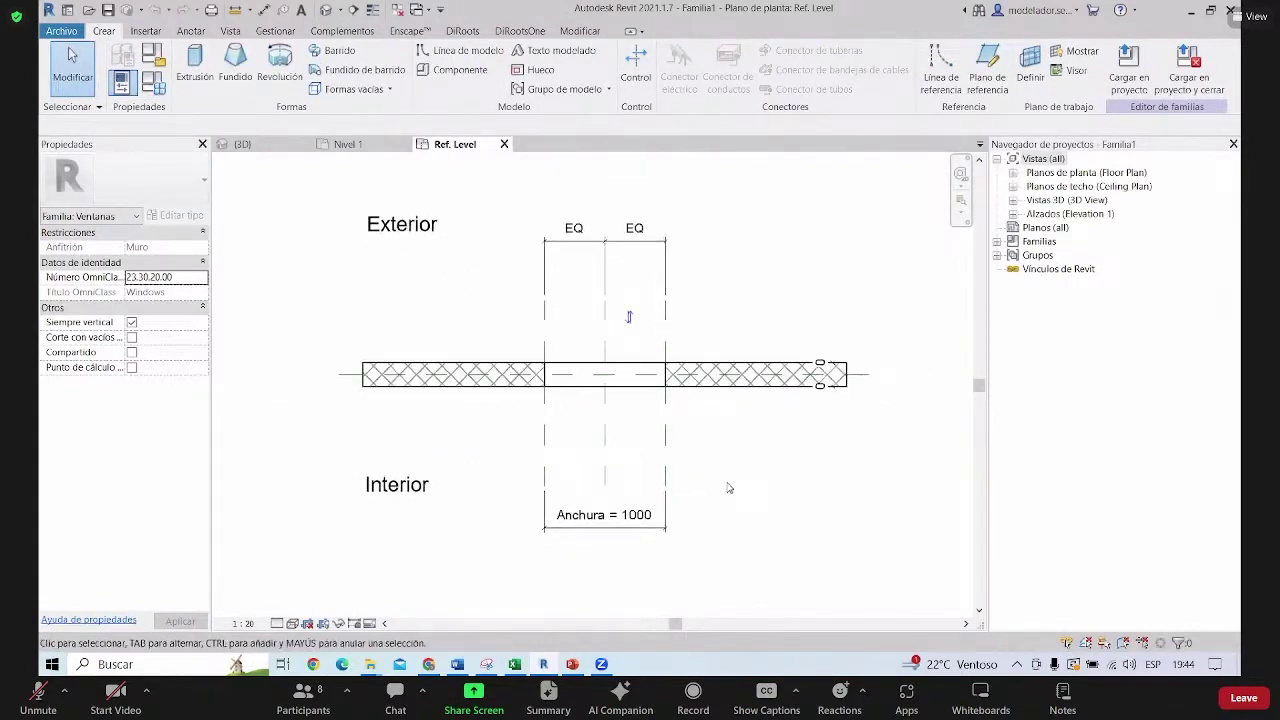
scroll(728, 488, down, 1)
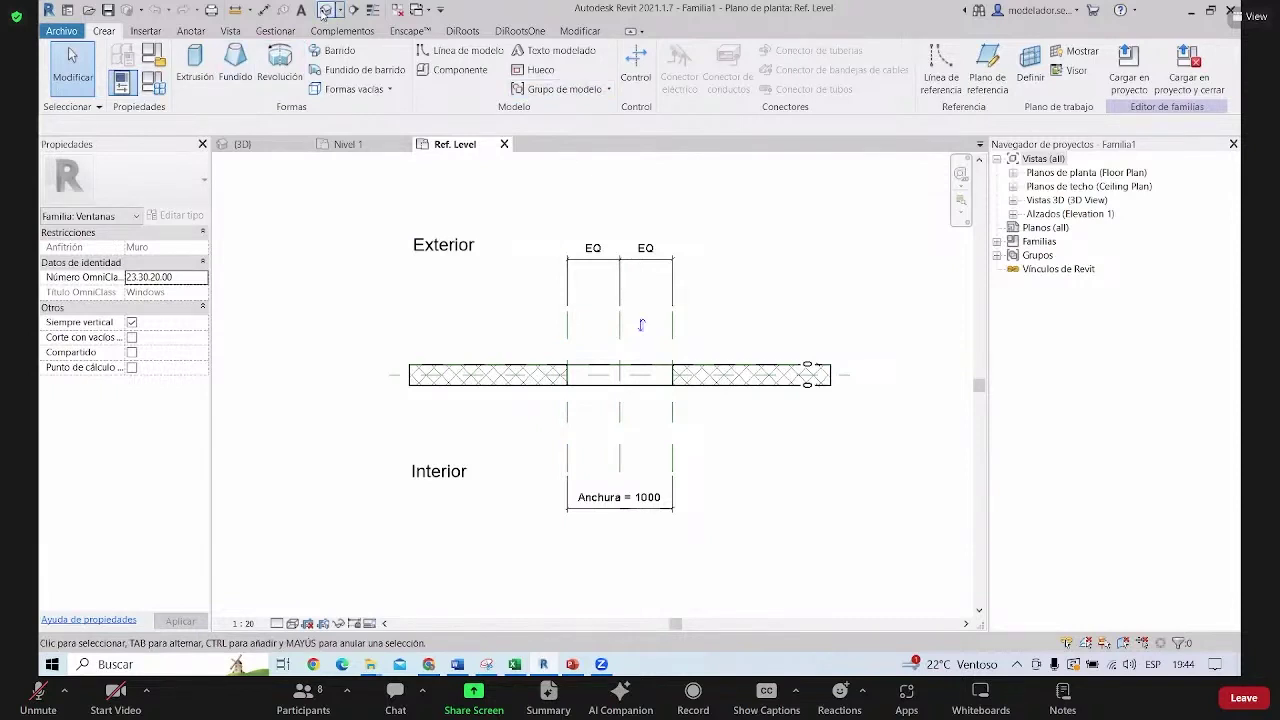
click(324, 10)
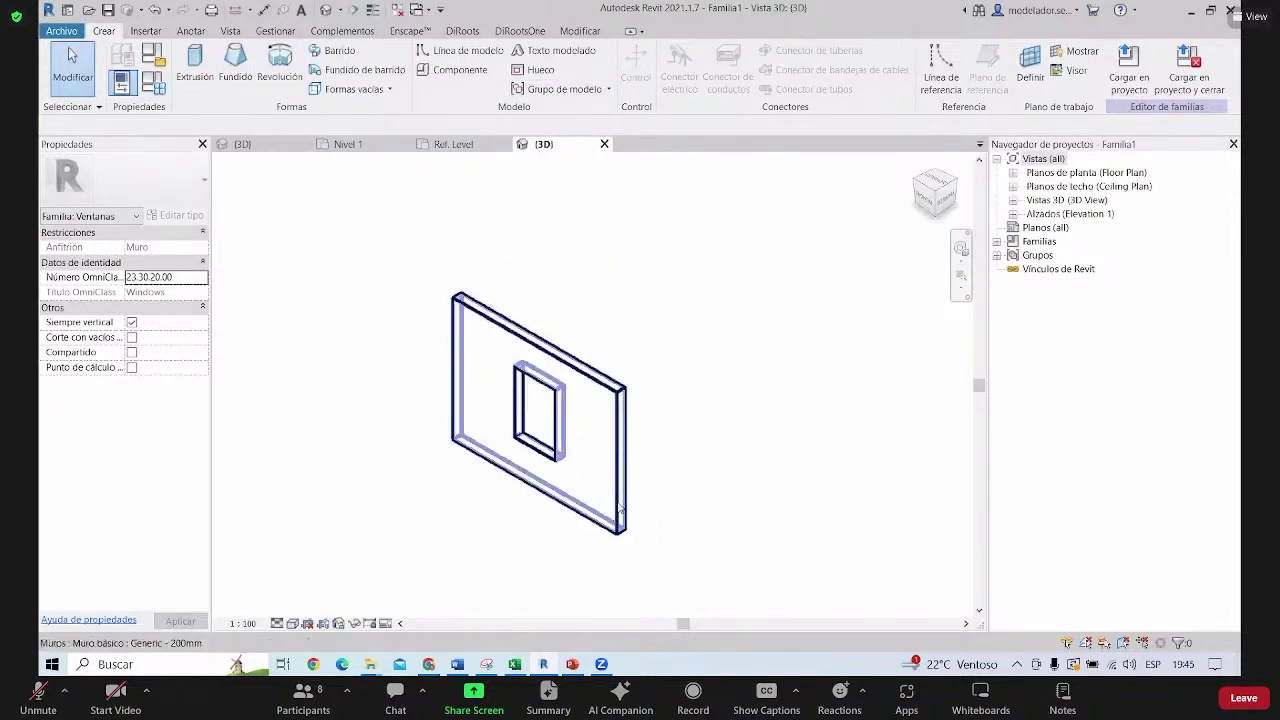
Orbit the 3D view to a near-front angle, then close it
scroll(816, 410, up, 1)
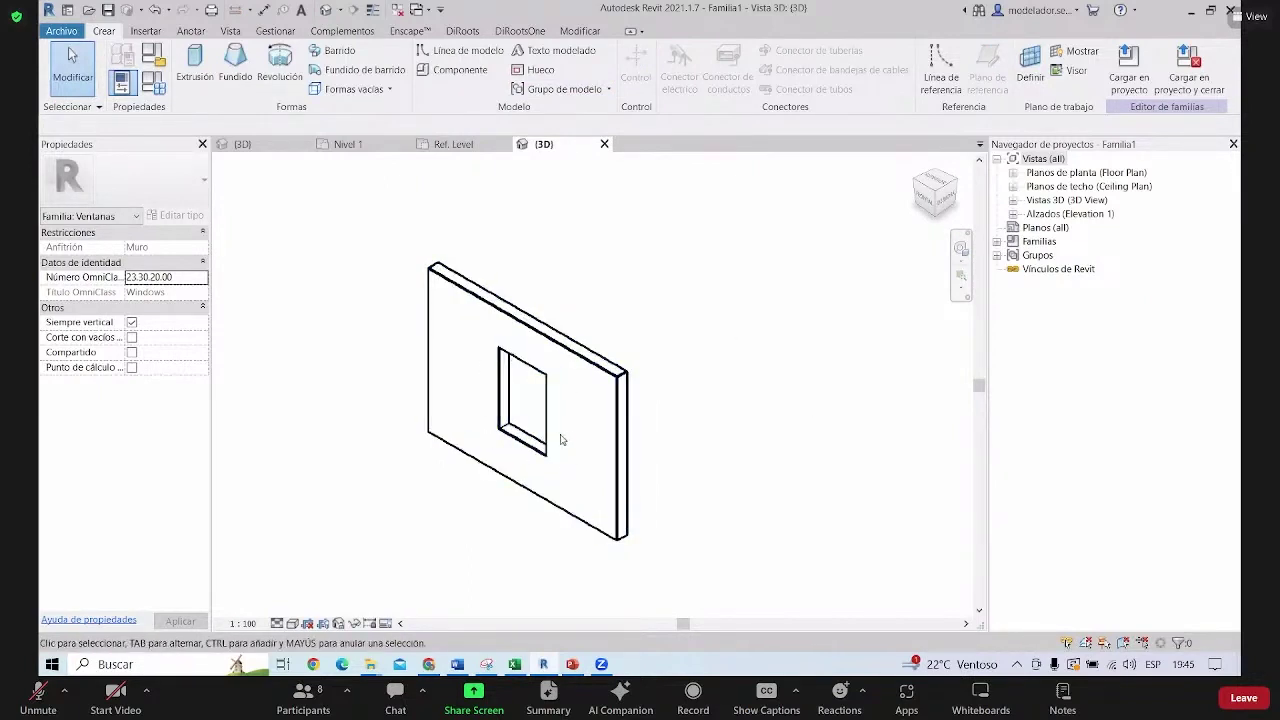
mouse_move(517, 540)
shift+middle_down()
mouse_move(703, 391)
mouse_move(540, 486)
shift+middle_up()
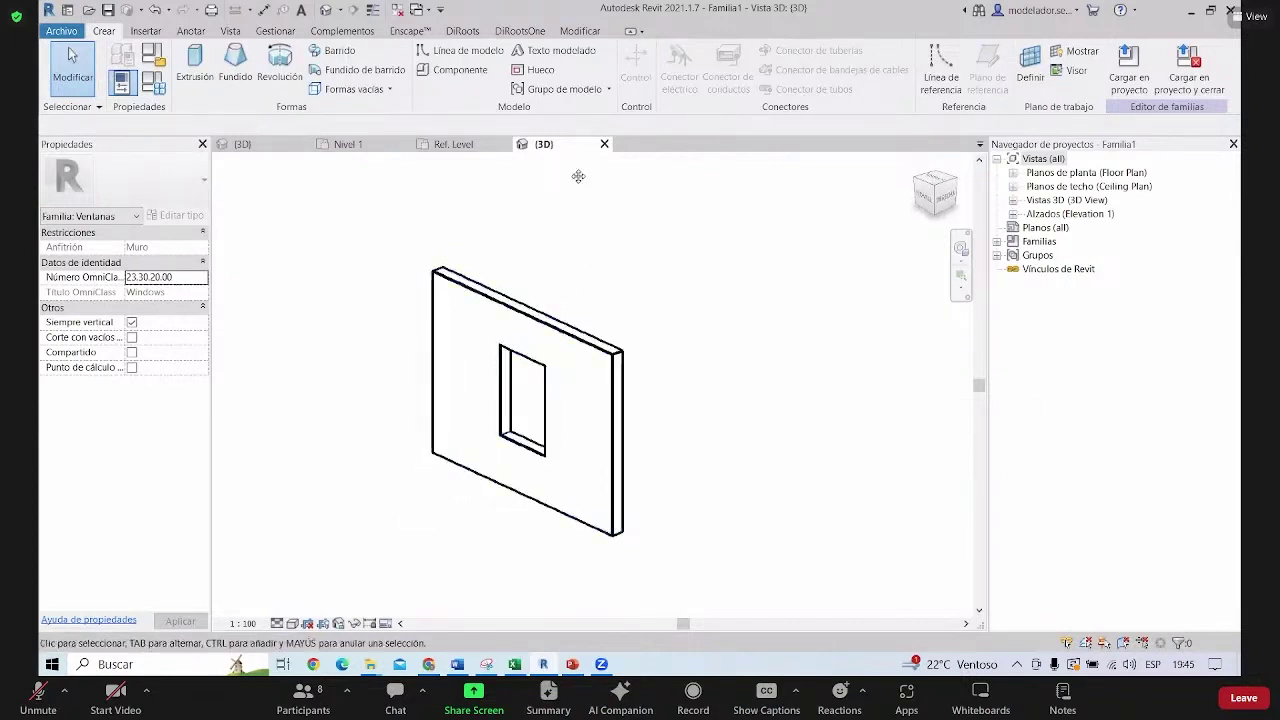
click(604, 144)
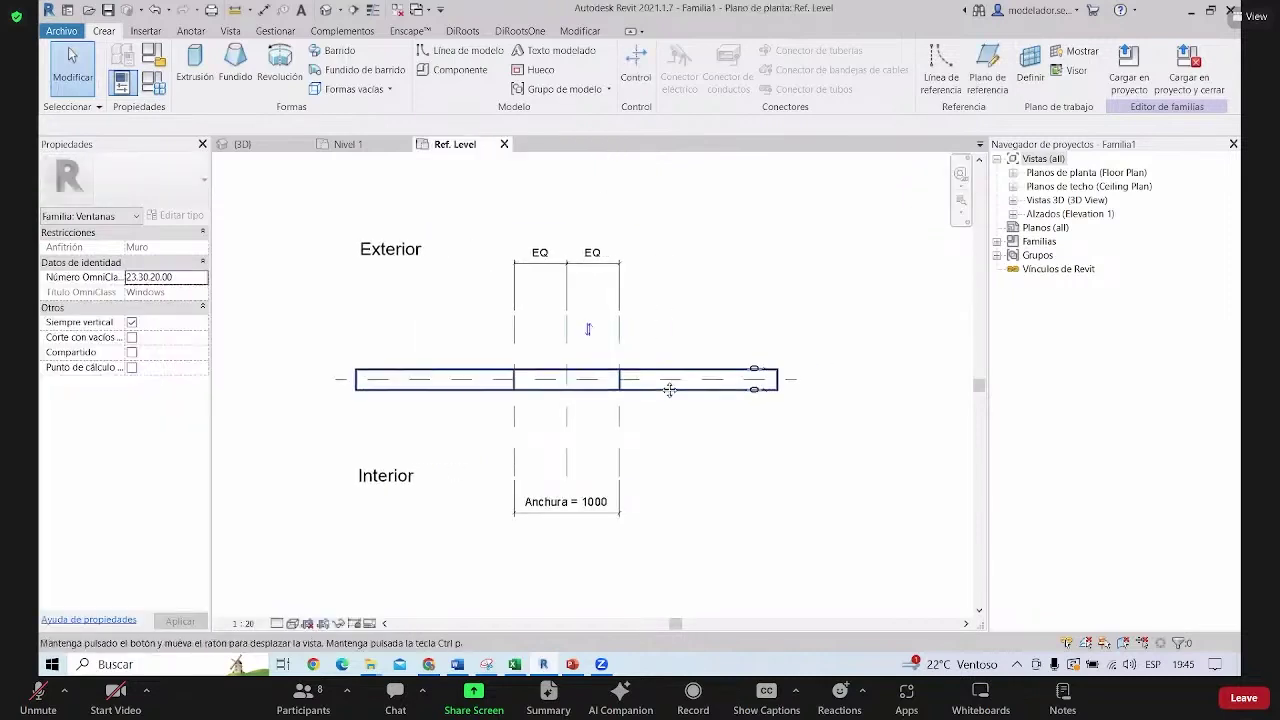
Frame the Ref. Level plan to show the opening's EQ dimensions and Anchura 1000
scroll(391, 374, up, 2)
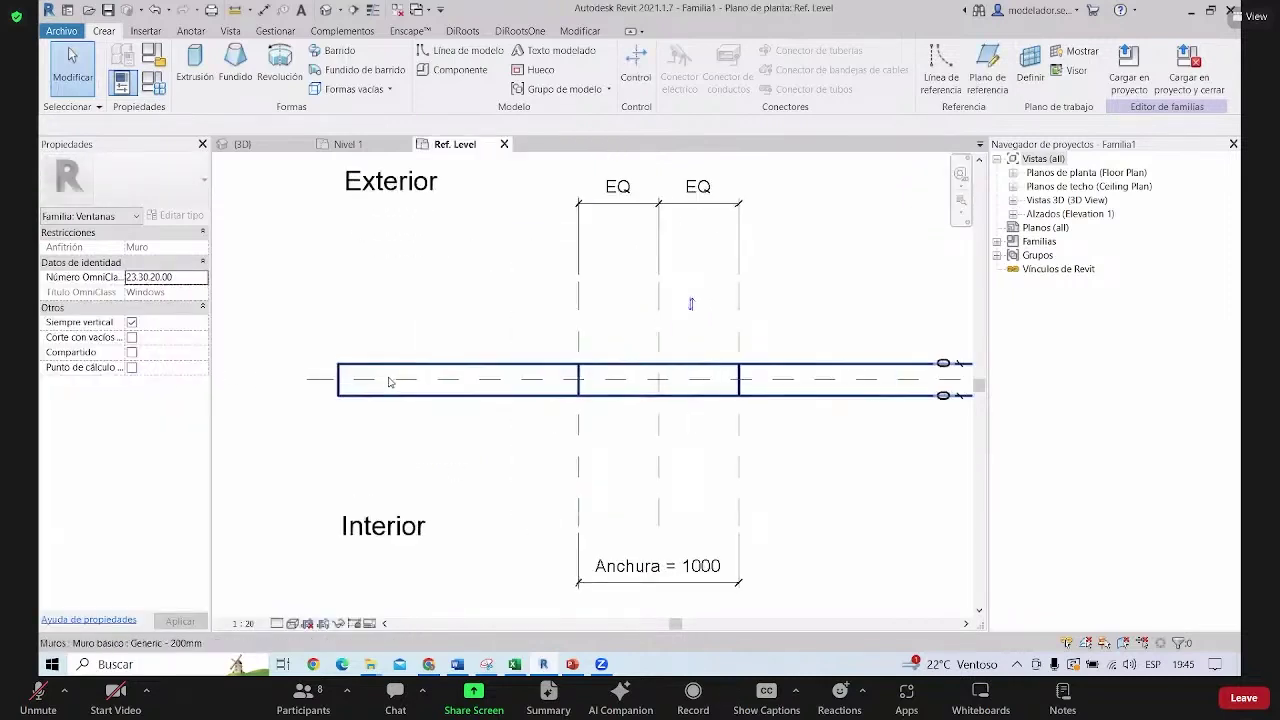
scroll(389, 406, up, 2)
scroll(272, 394, up, 1)
middle_drag(272, 394, 253, 392)
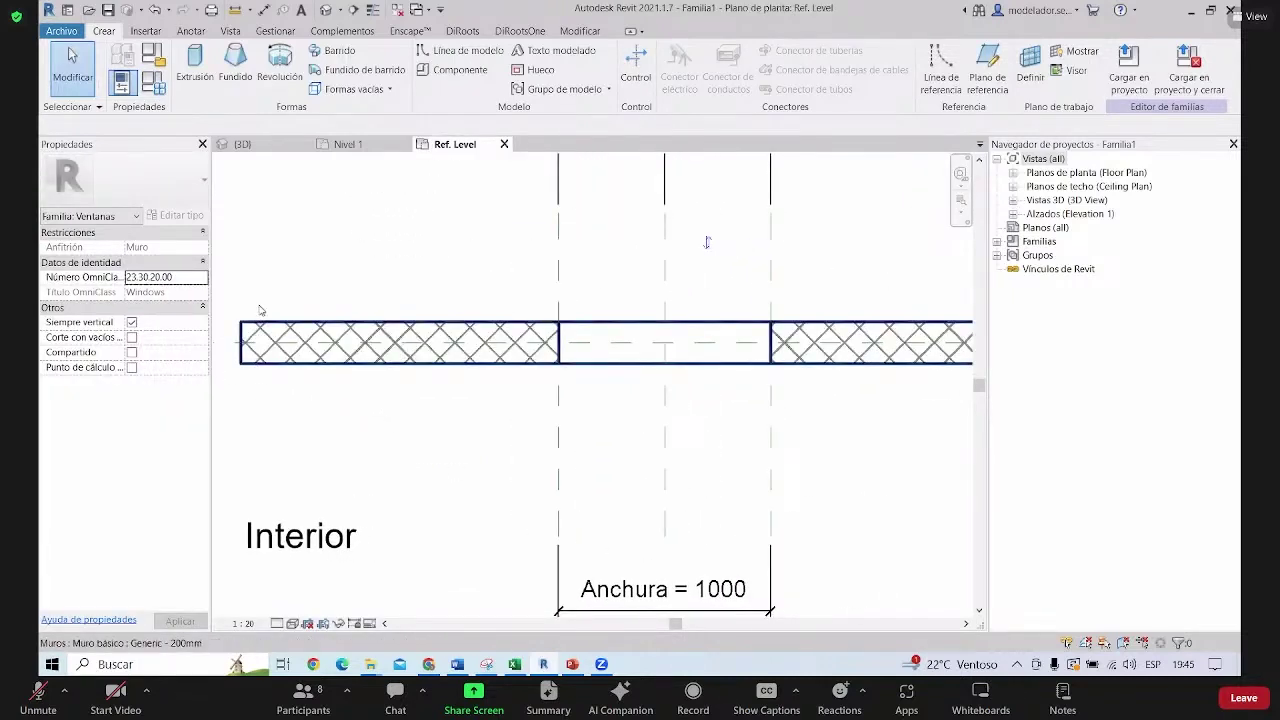
scroll(259, 310, down, 1)
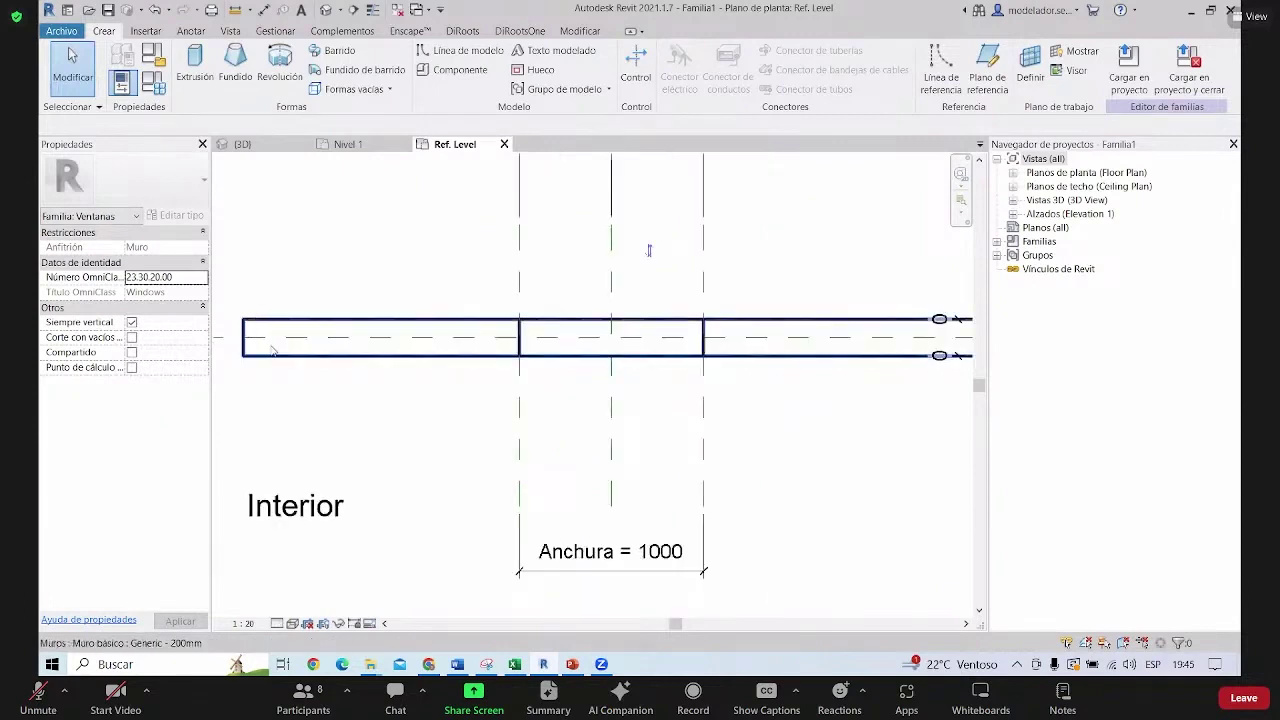
middle_drag(366, 370, 427, 409)
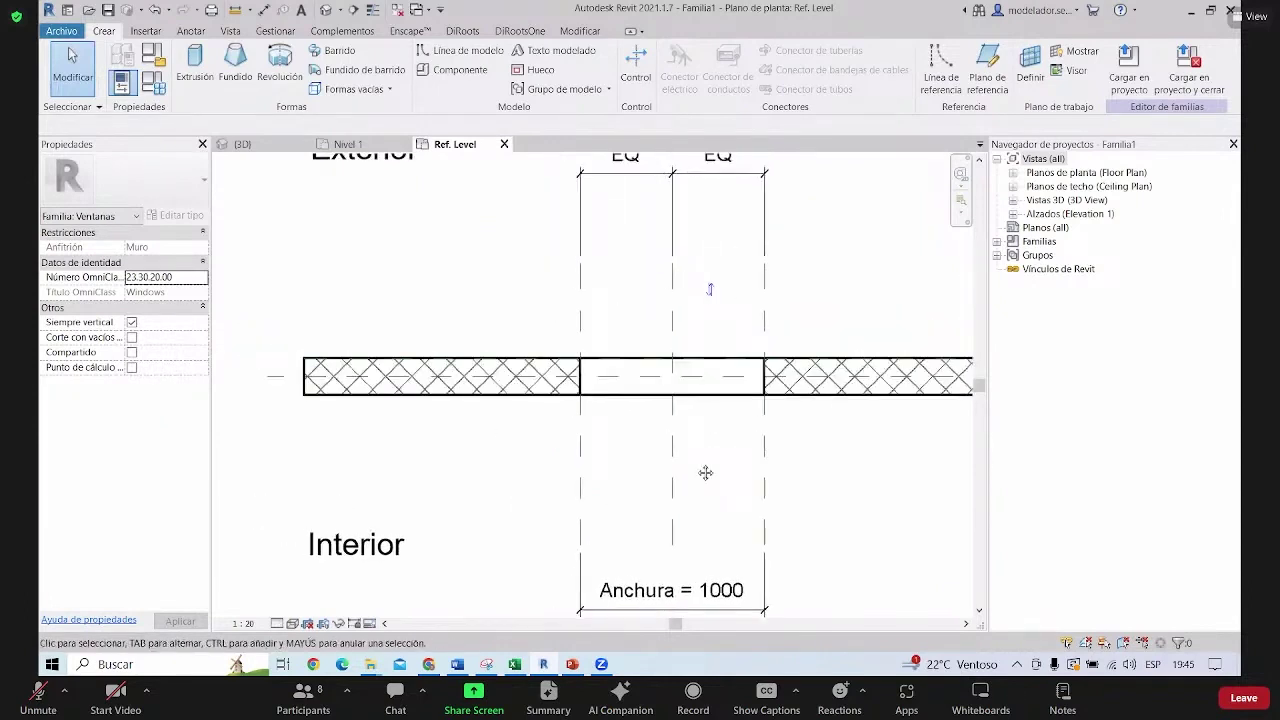
click(291, 406)
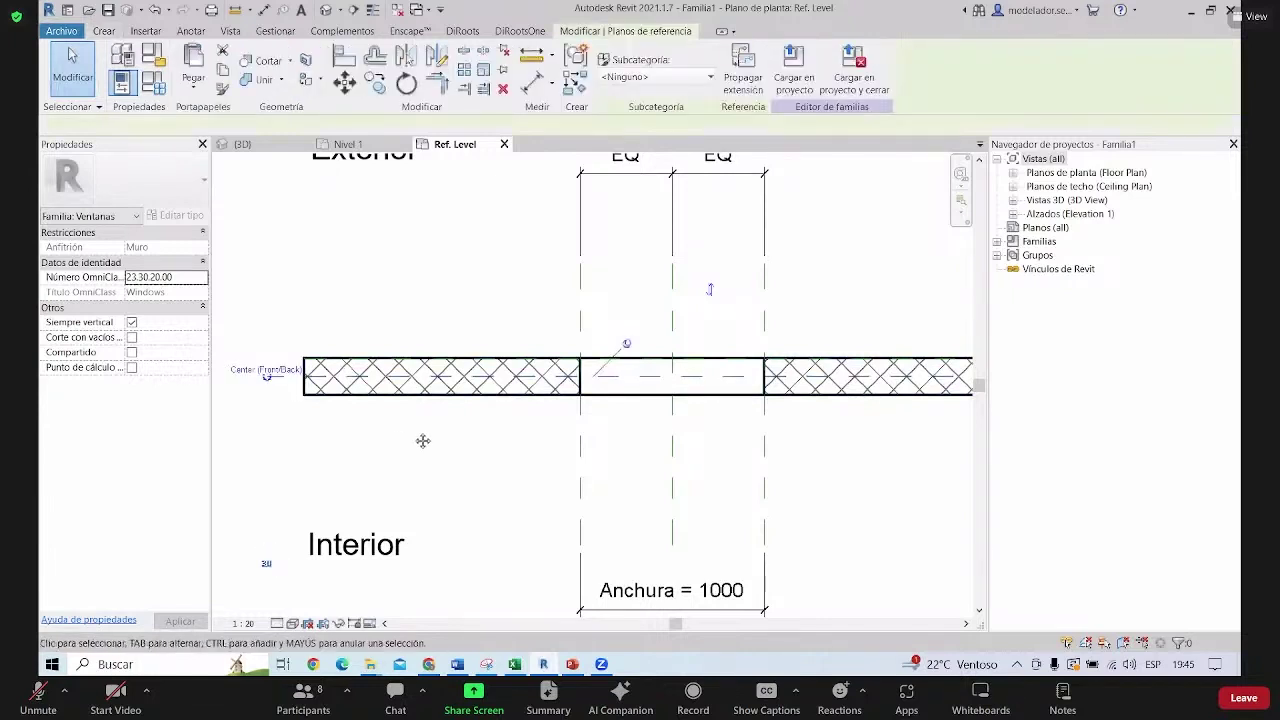
middle_drag(423, 440, 288, 414)
click(656, 510)
scroll(656, 510, down, 1)
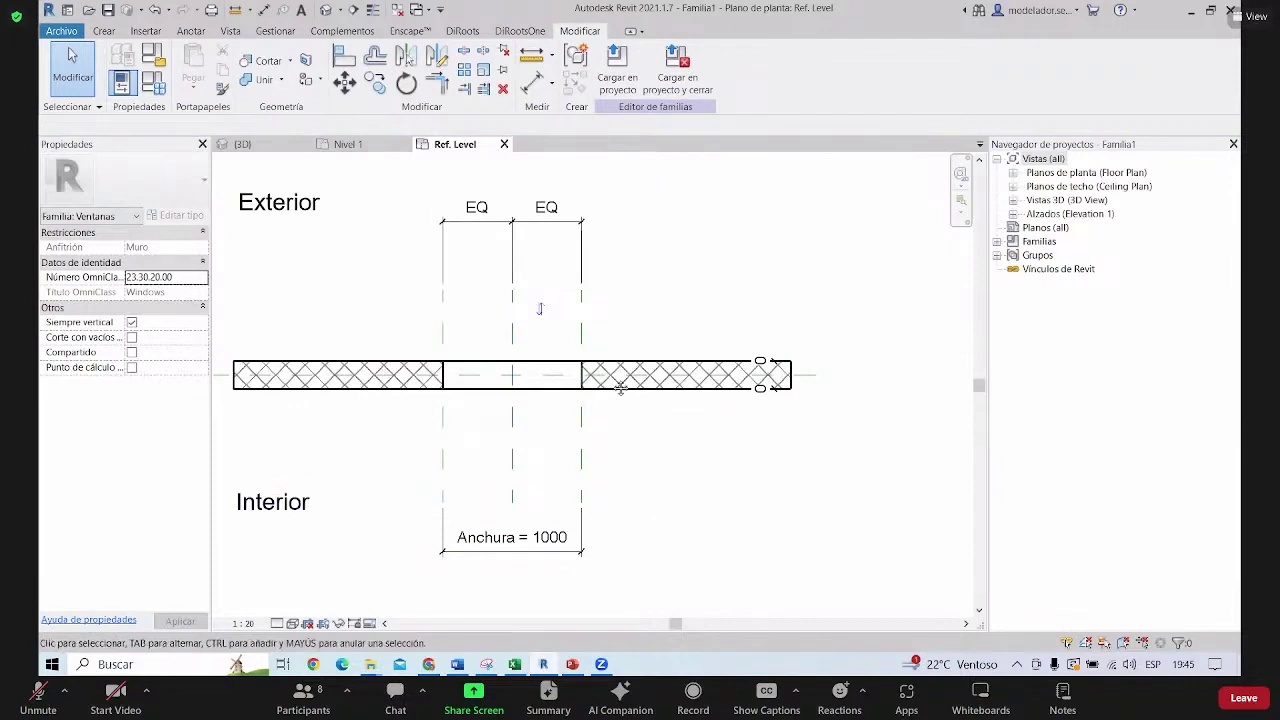
scroll(707, 392, down, 1)
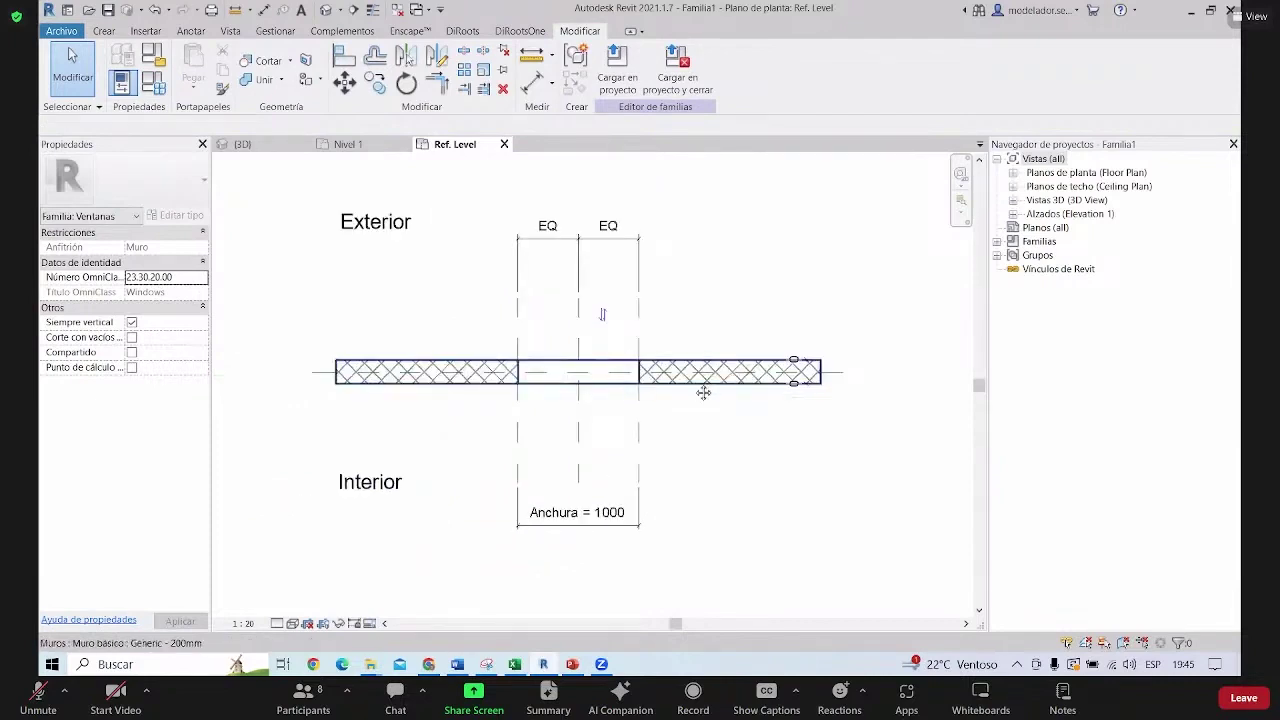
scroll(583, 366, up, 1)
scroll(697, 366, down, 1)
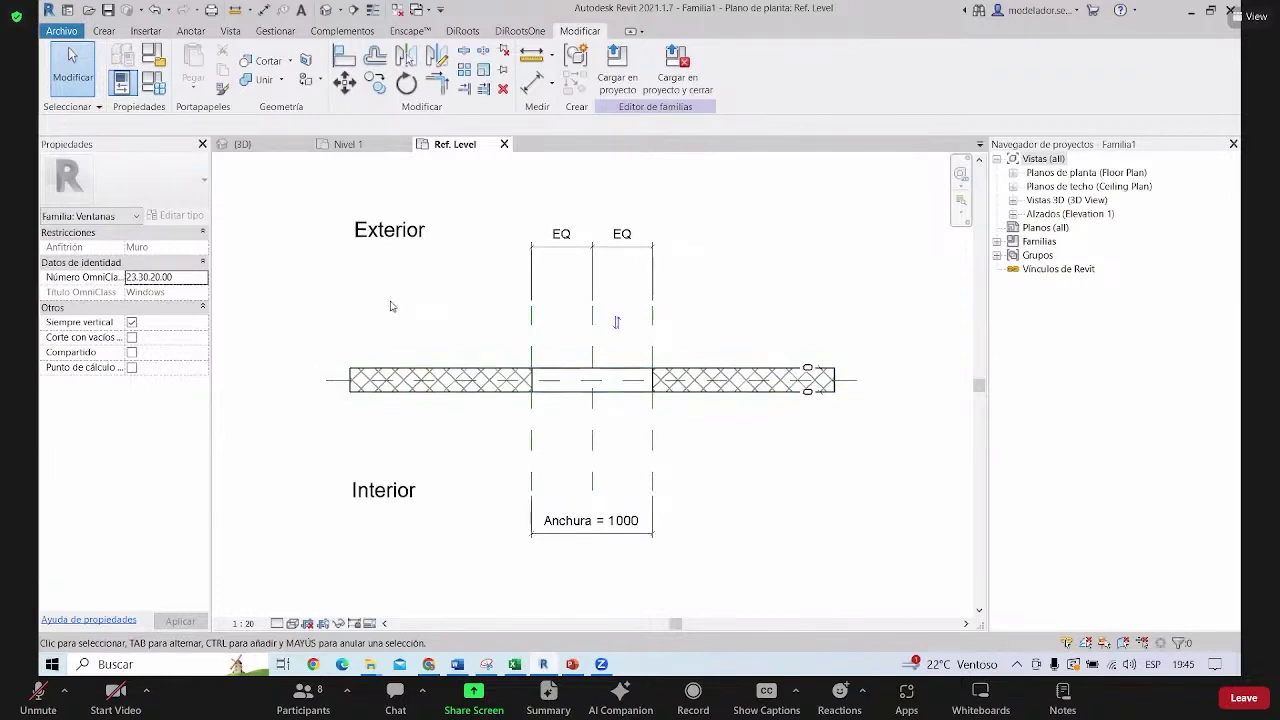
Open the Exterior elevation, framed to show Altura 1500 and sill height 800
click(1014, 215)
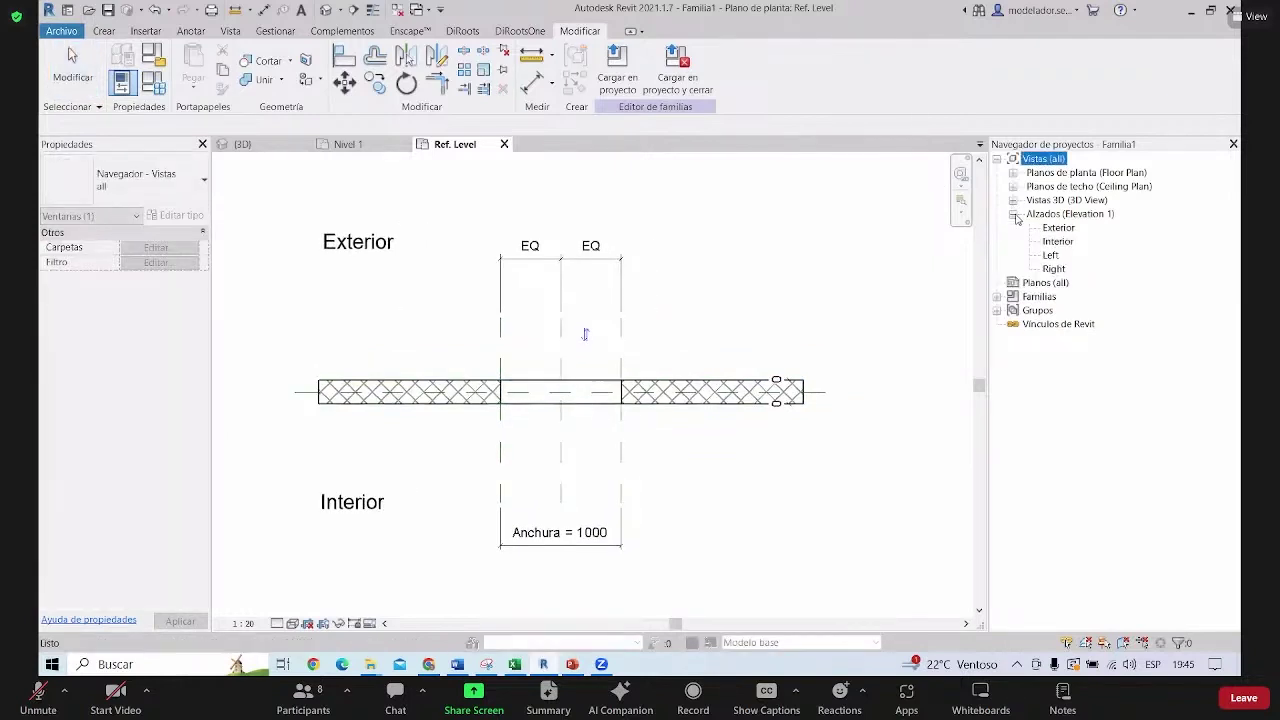
double_click(1058, 229)
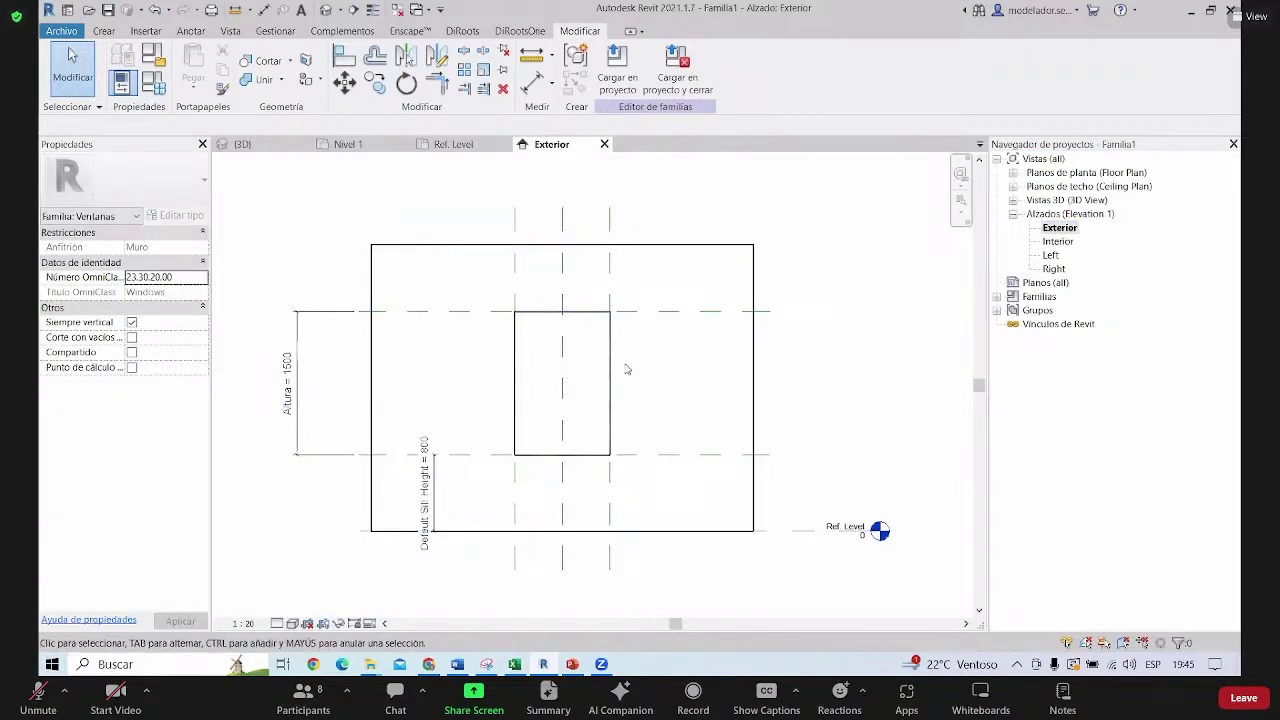
scroll(630, 385, up, 1)
scroll(530, 340, down, 1)
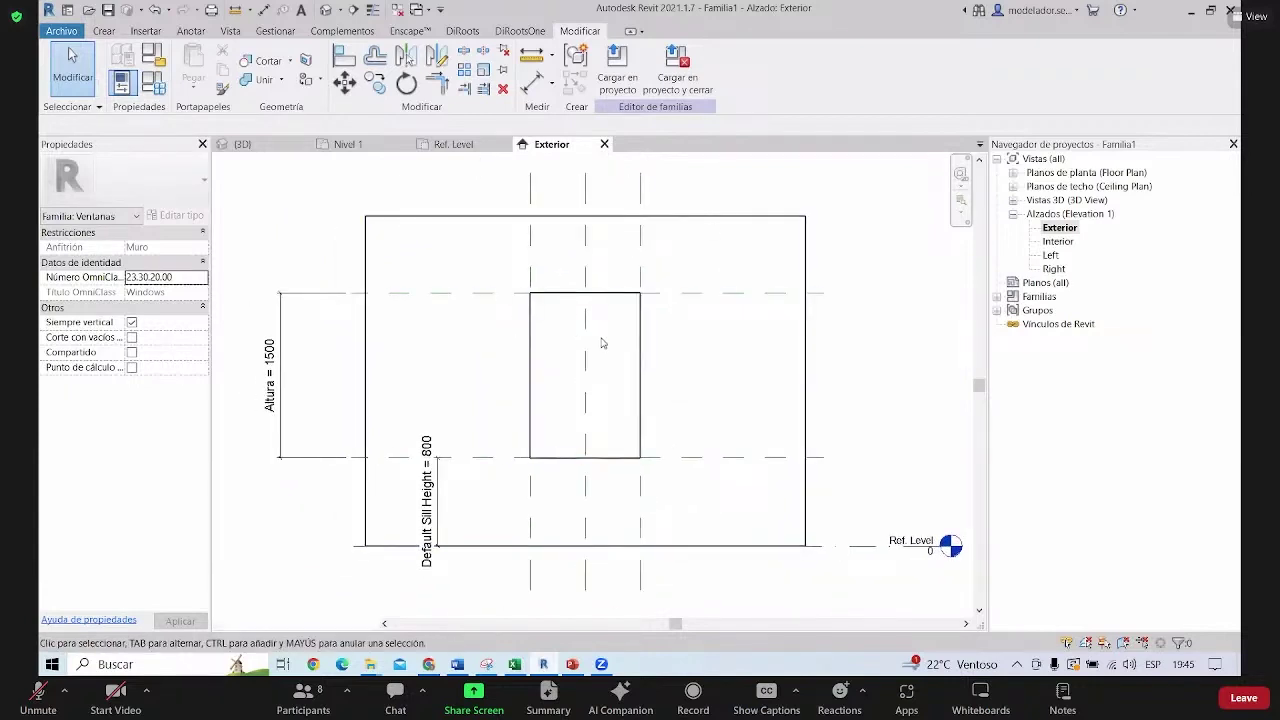
middle_drag(502, 371, 554, 371)
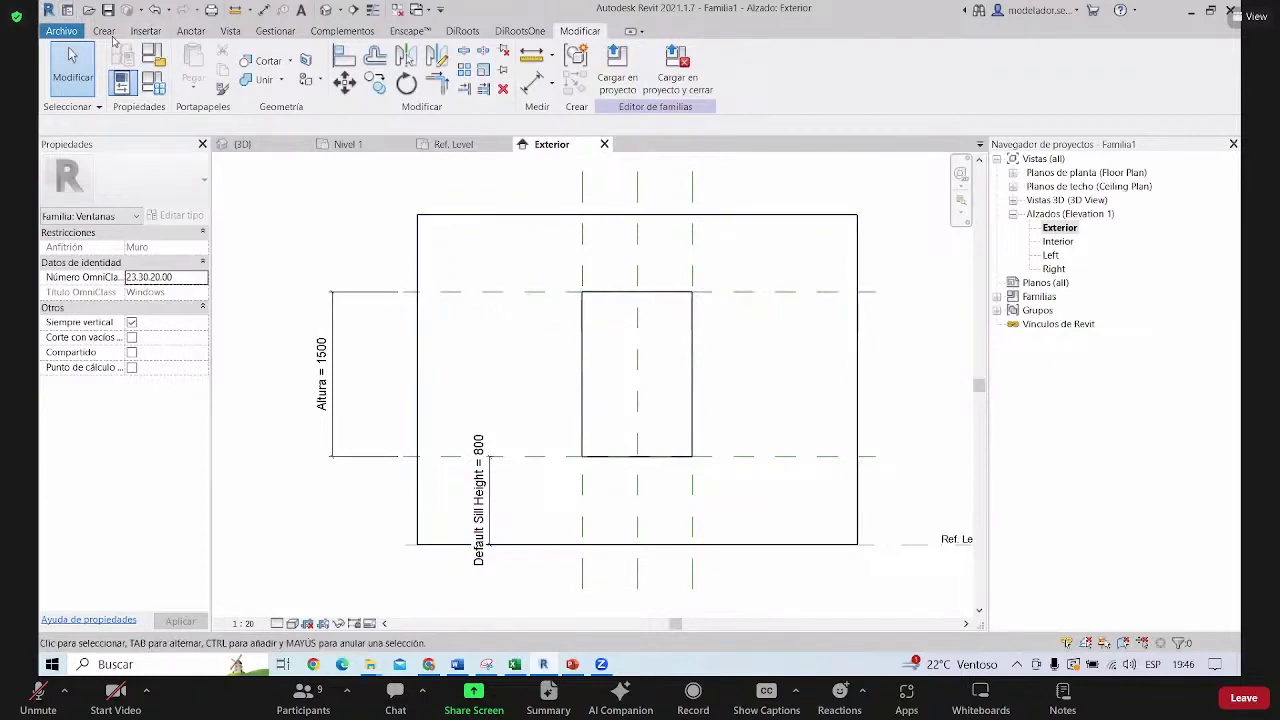
click(108, 33)
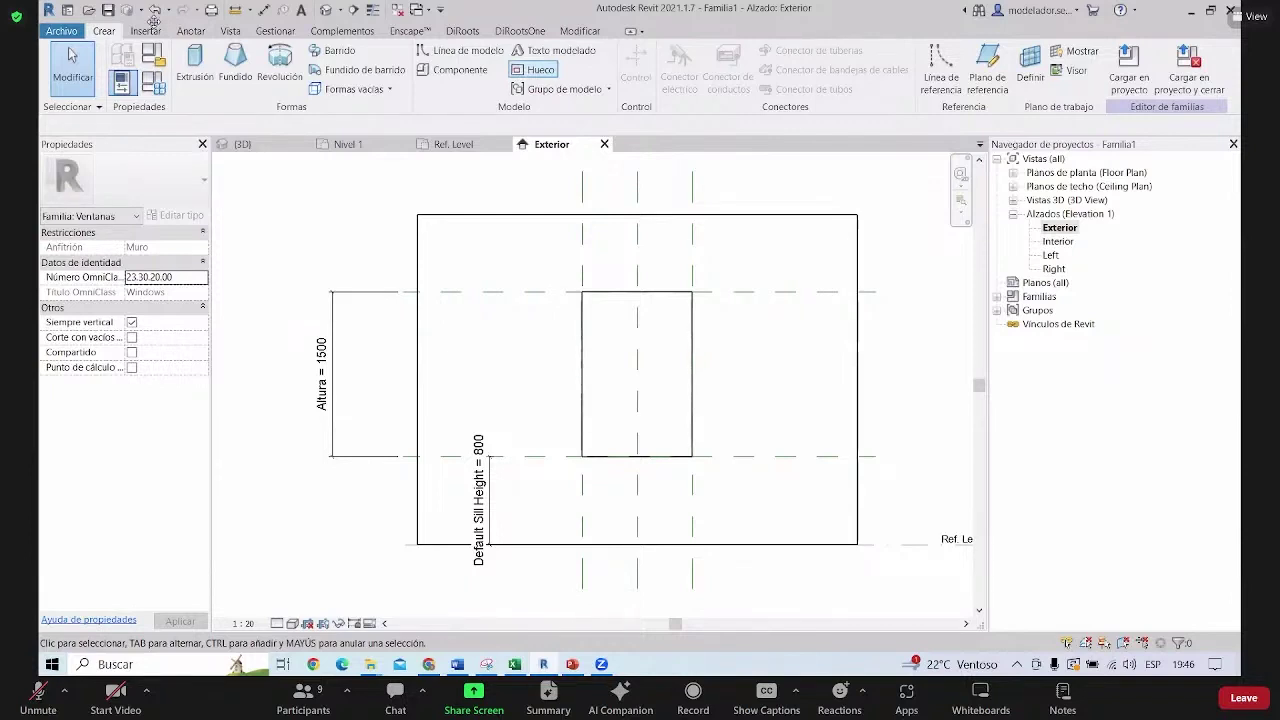
middle_click(512, 362)
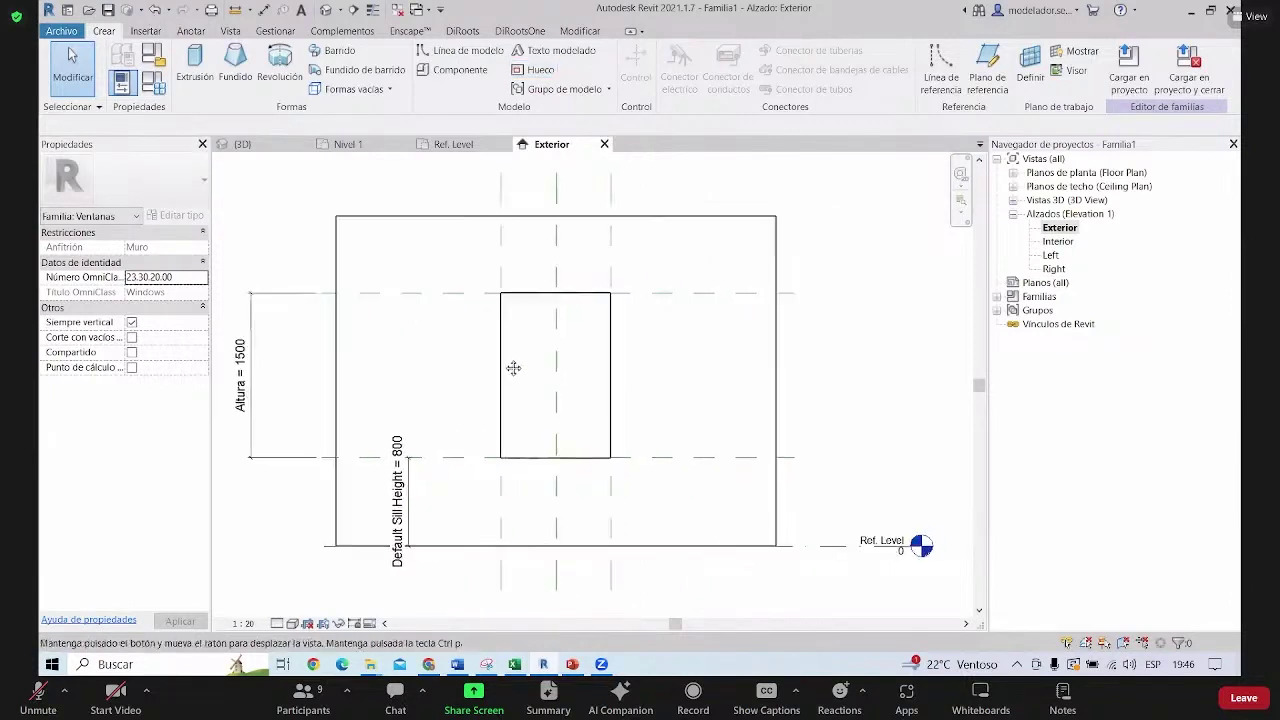
Start an extrusion and sketch a rectangle over the 1000 × 1500 window opening
click(198, 84)
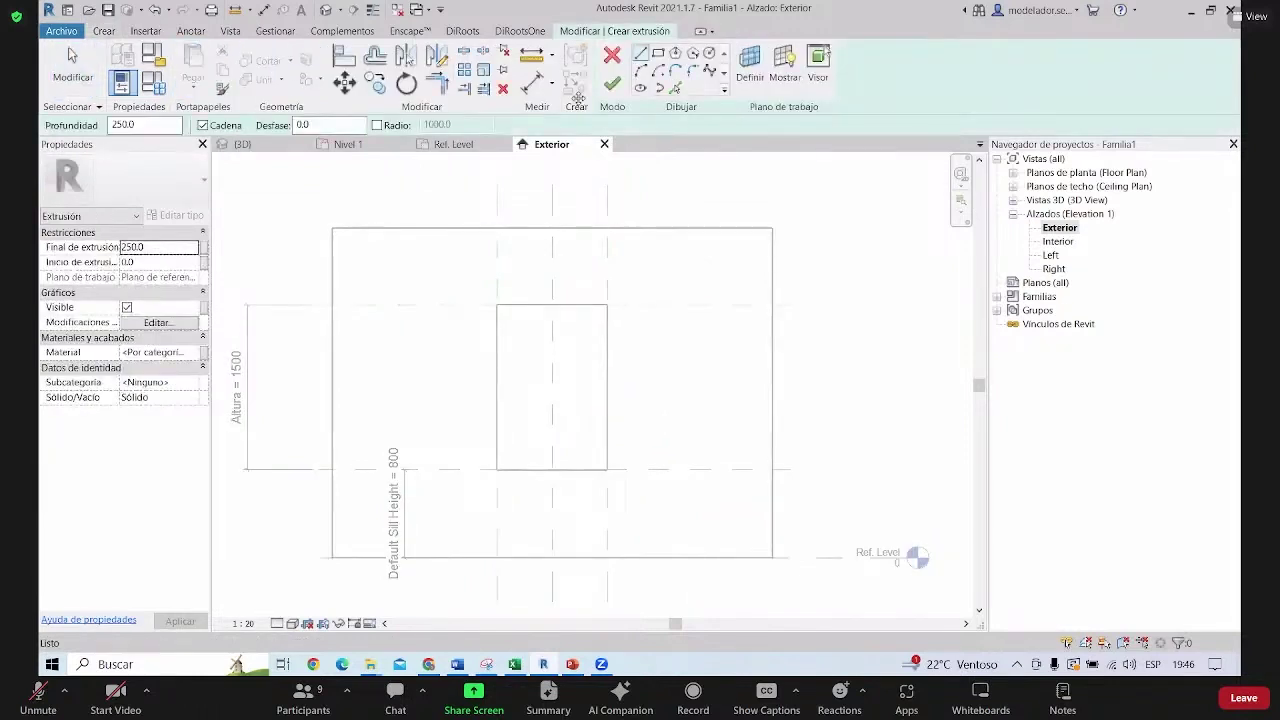
click(657, 55)
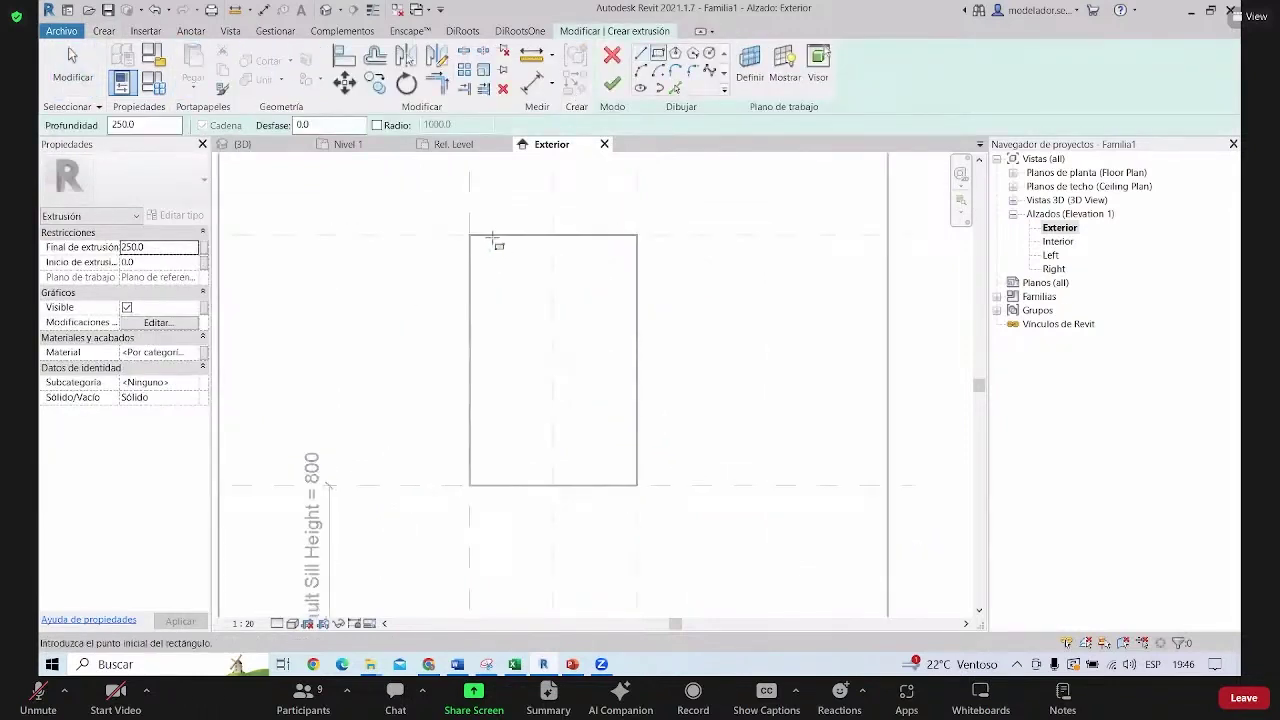
scroll(494, 243, up, 2)
scroll(574, 334, down, 2)
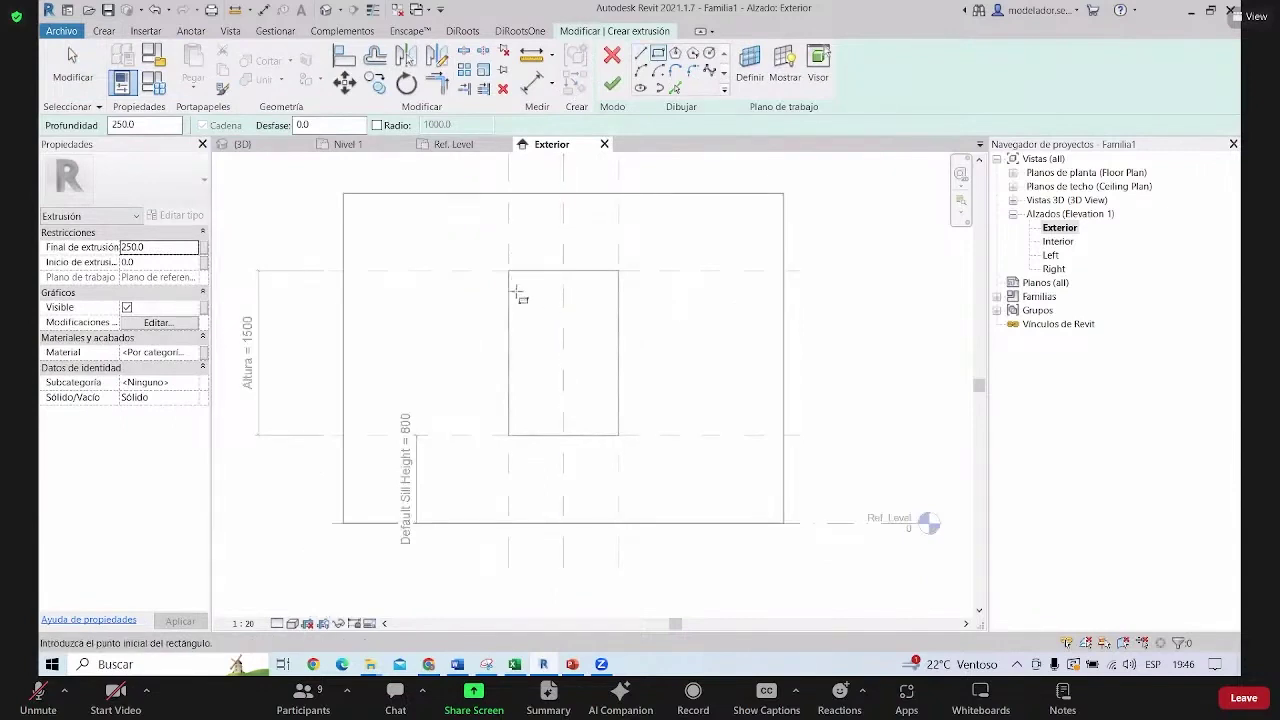
scroll(512, 289, up, 2)
click(506, 258)
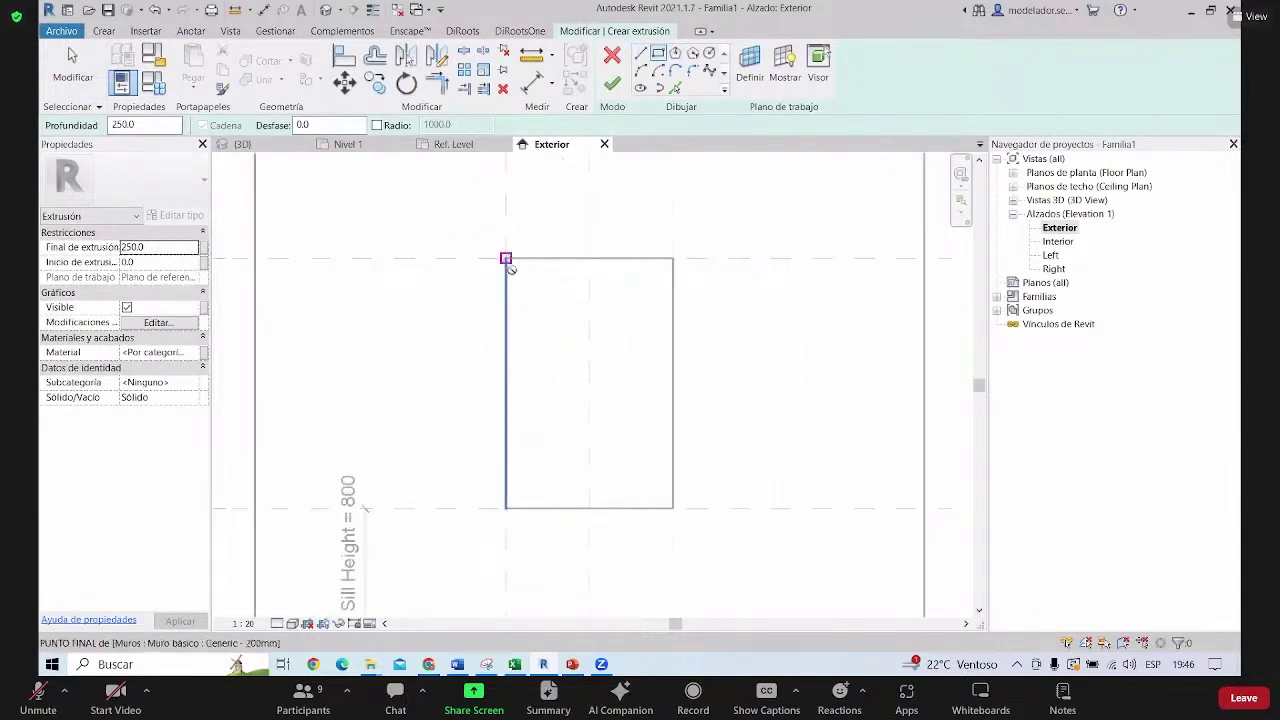
click(673, 508)
scroll(723, 440, down, 2)
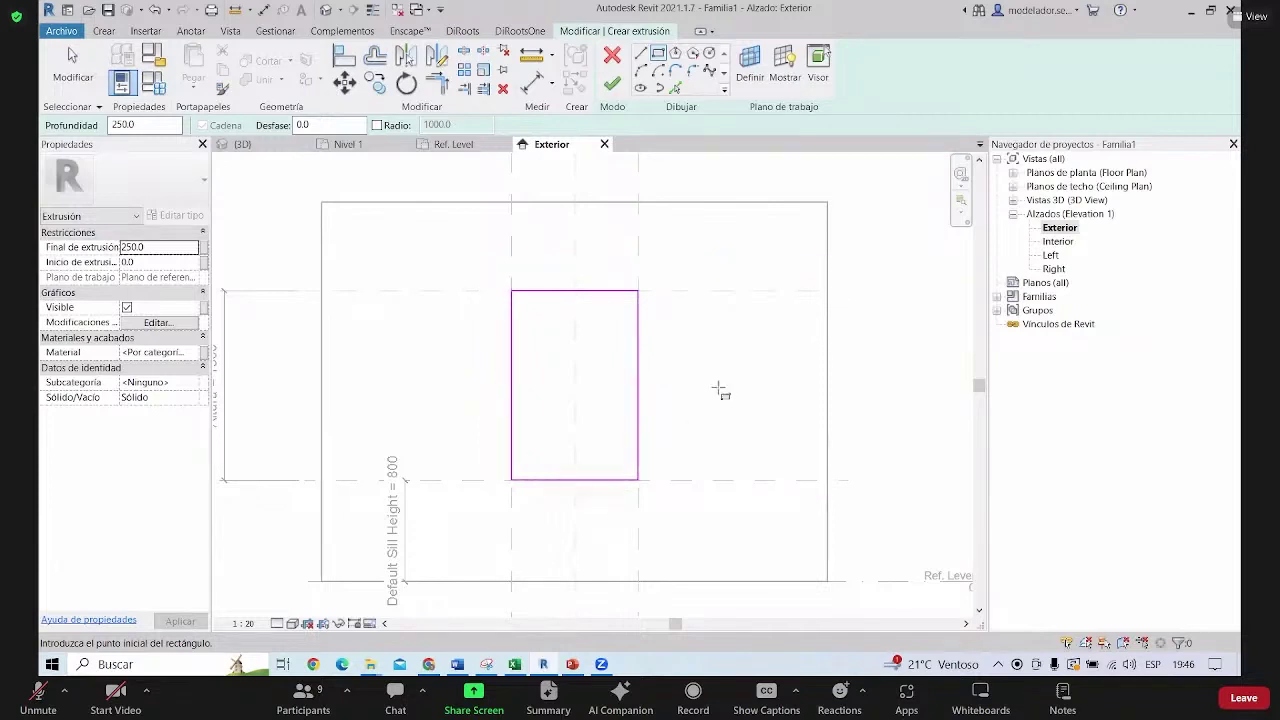
middle_drag(724, 393, 720, 391)
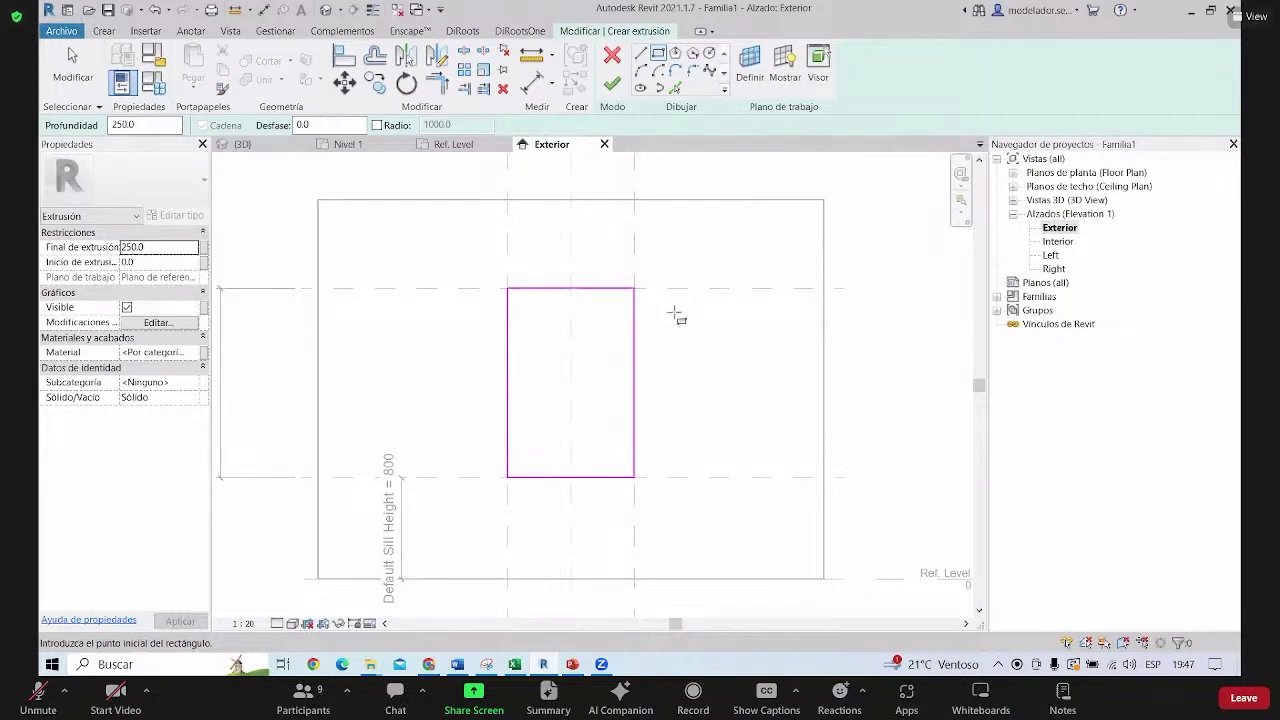
key(Escape)
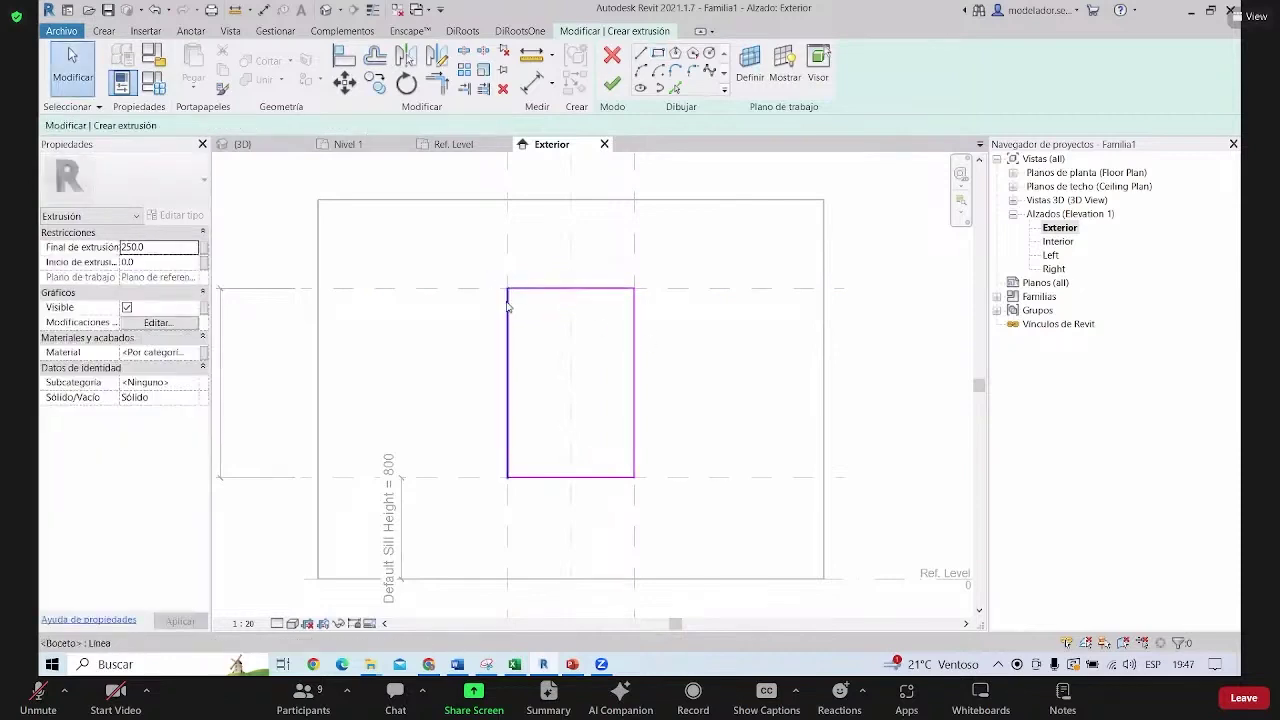
Finish the rectangle sketch into an extrusion, then reopen its sketch for editing
click(507, 303)
click(612, 84)
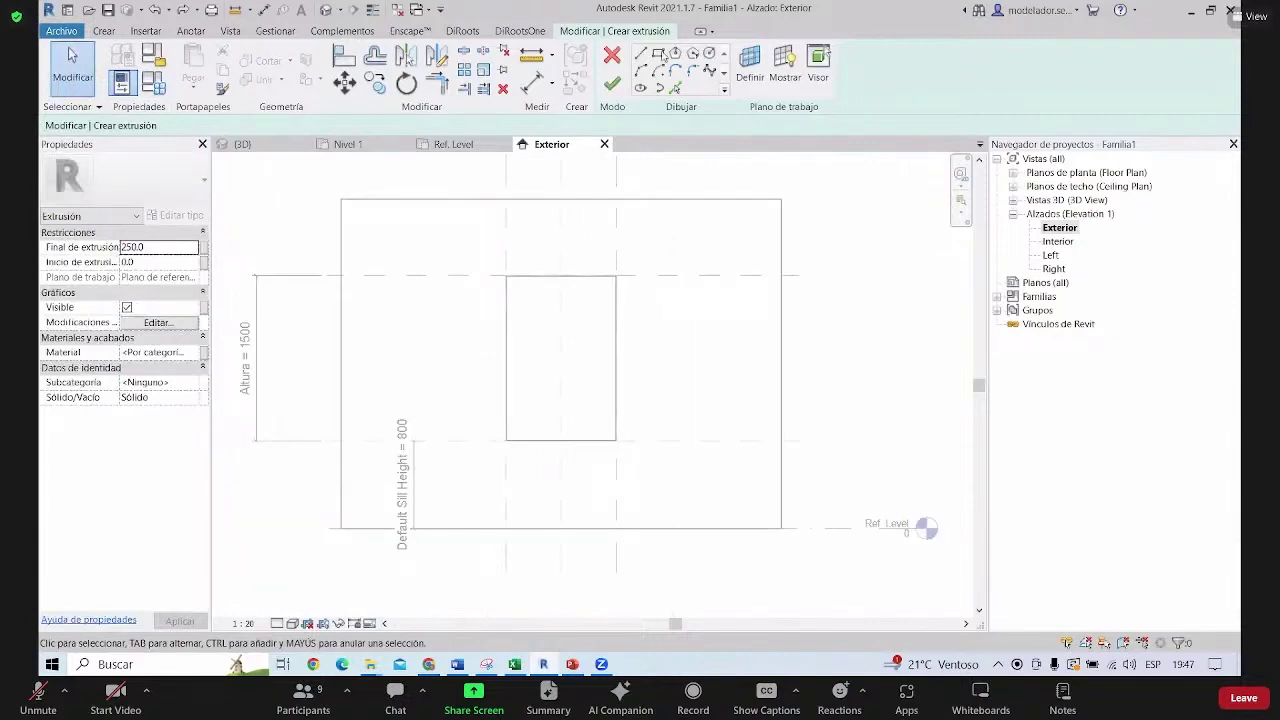
double_click(510, 288)
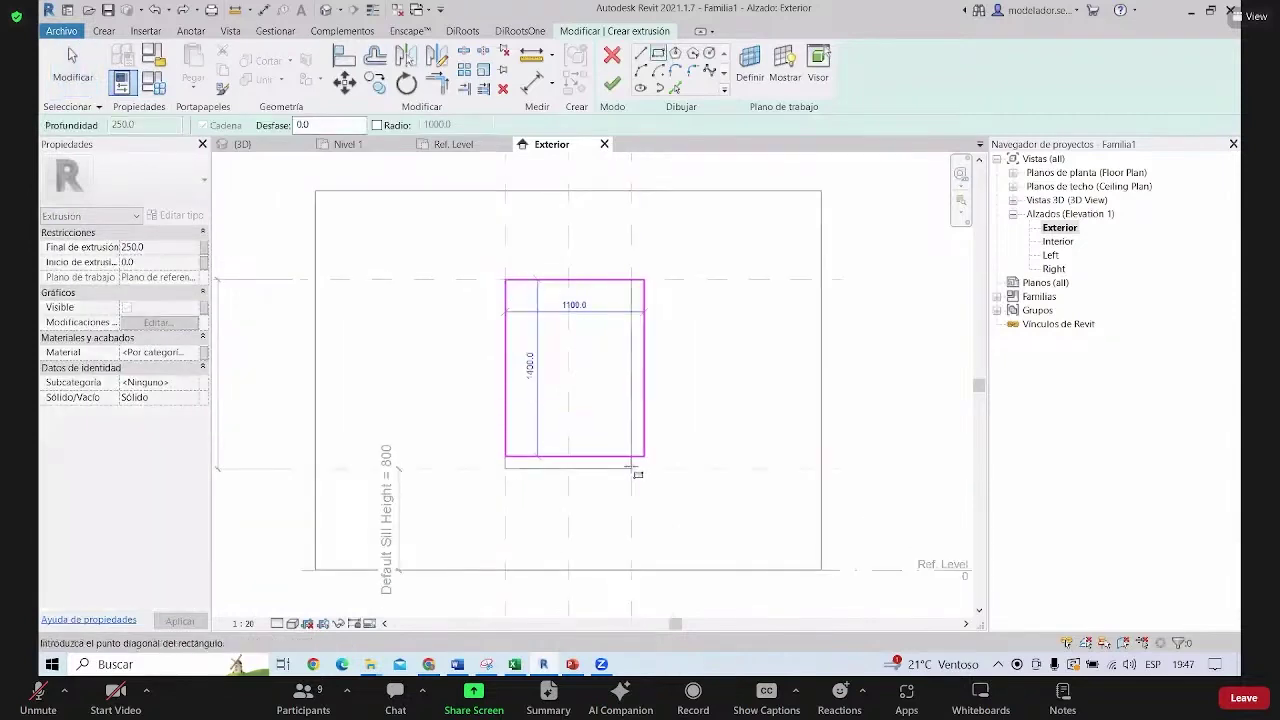
Review the rectangle sketch against Altura 1500 and finish it as a solid extrusion
scroll(478, 316, up, 2)
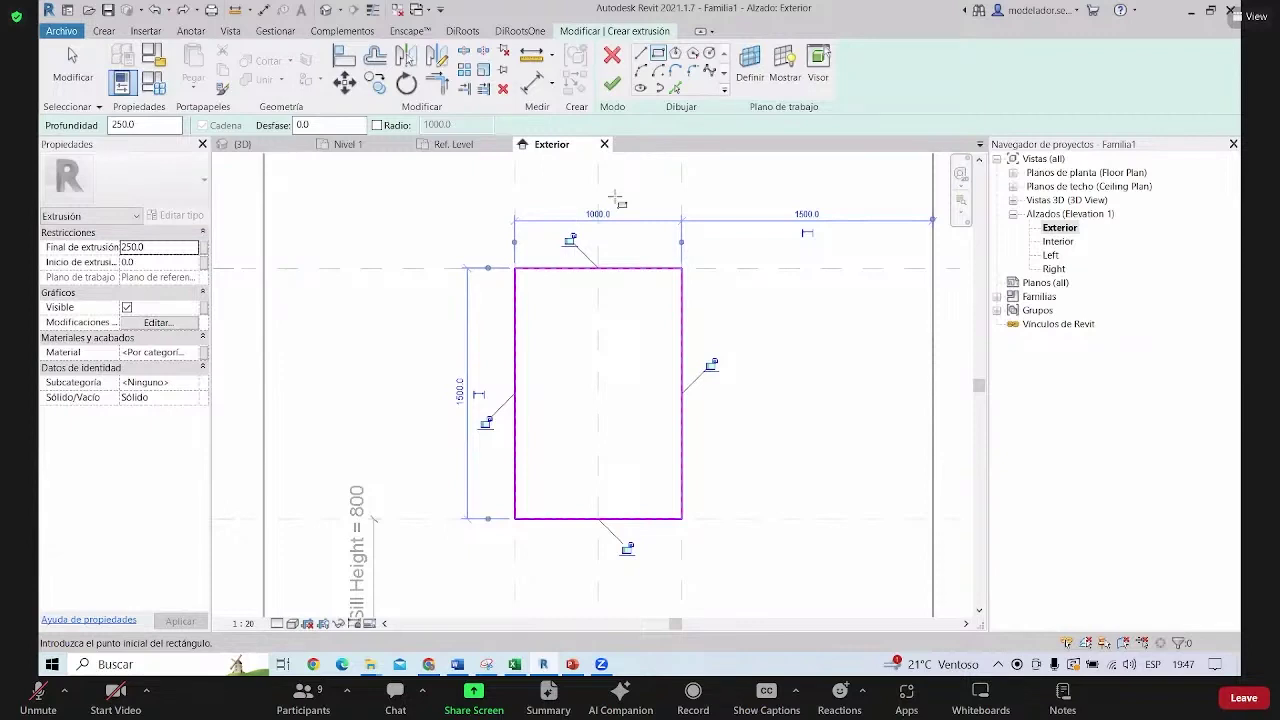
shift+scroll(755, 330, right, 2)
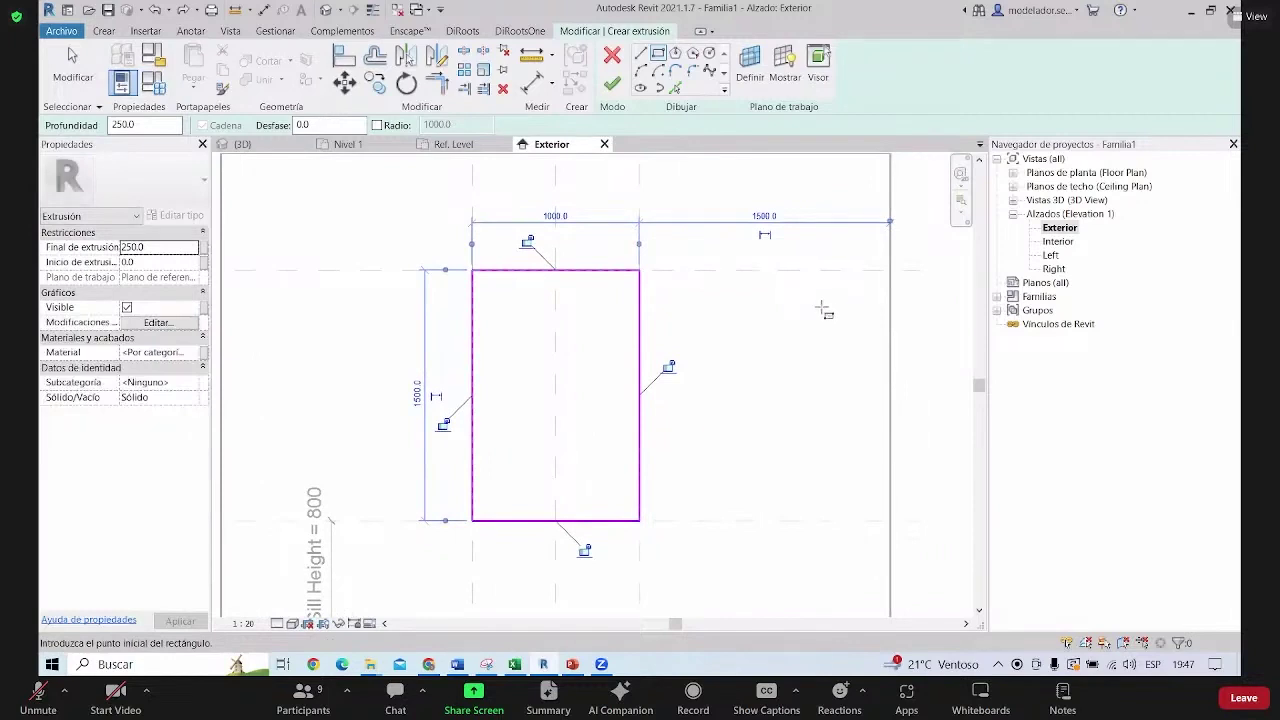
scroll(818, 308, down, 1)
scroll(700, 300, down, 1)
scroll(670, 300, up, 1)
scroll(537, 296, up, 2)
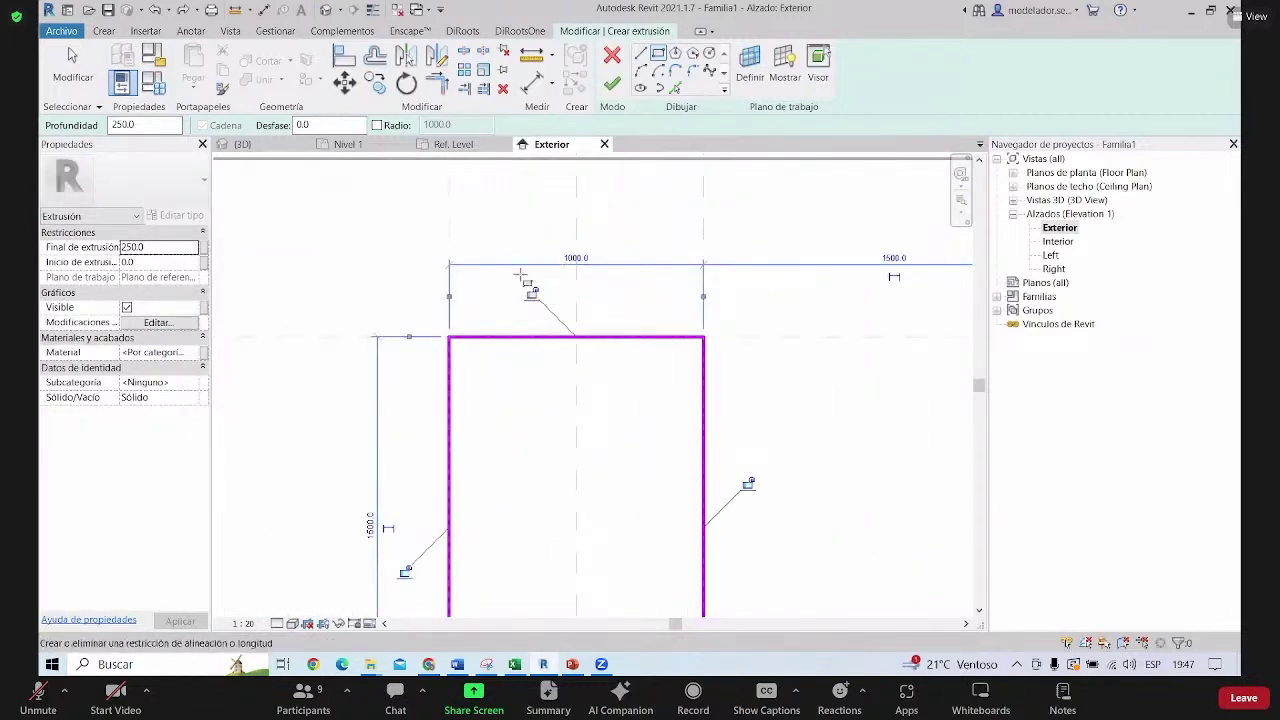
scroll(530, 278, down, 1)
scroll(472, 412, down, 1)
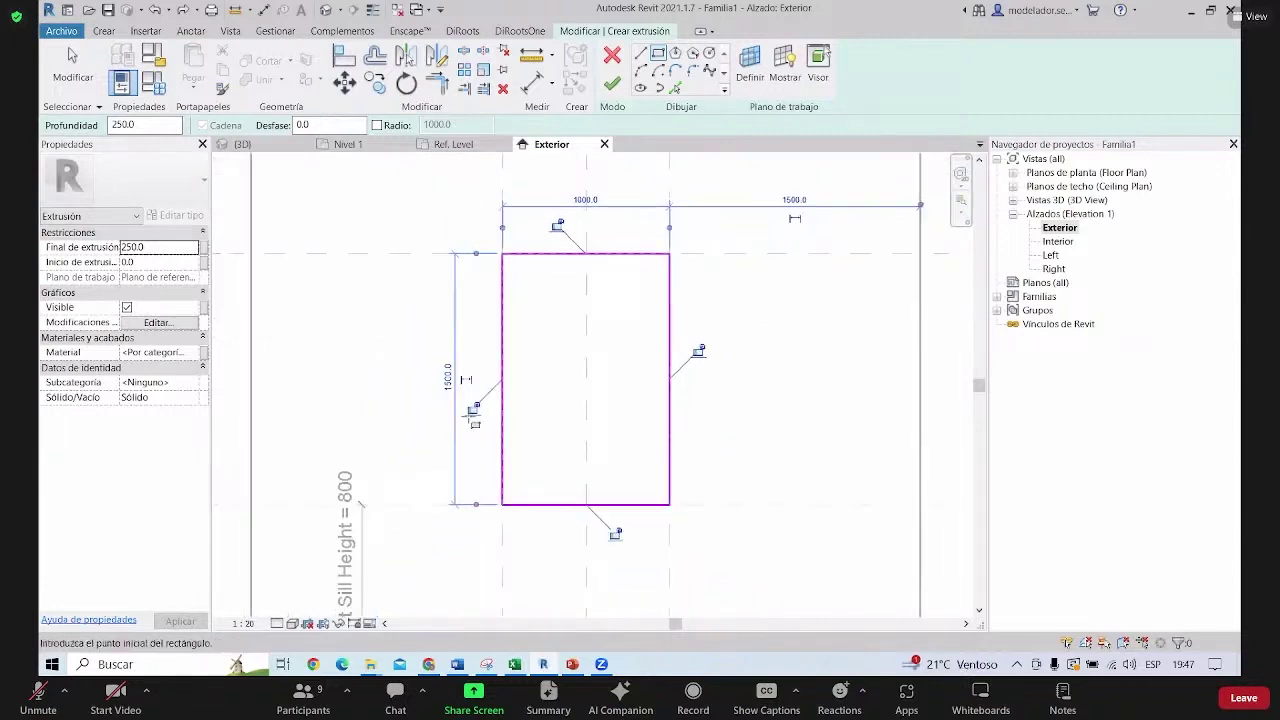
scroll(472, 412, down, 1)
middle_drag(522, 350, 540, 428)
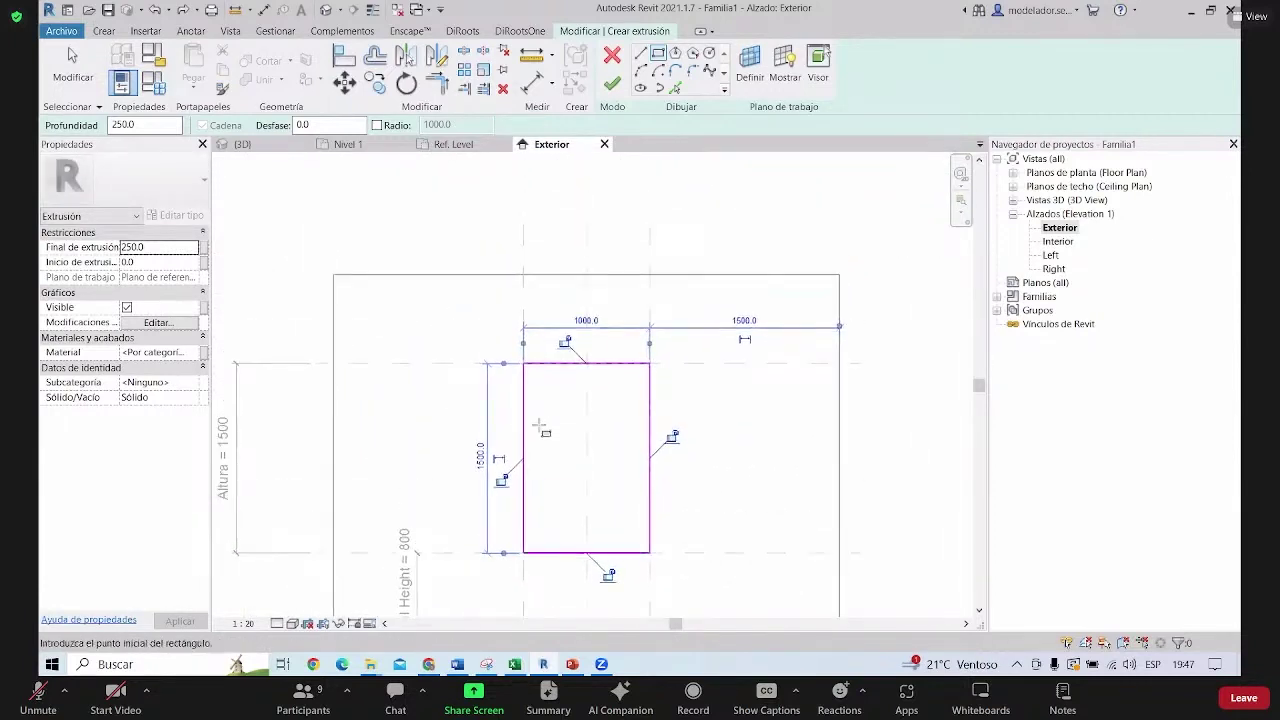
middle_drag(623, 577, 614, 487)
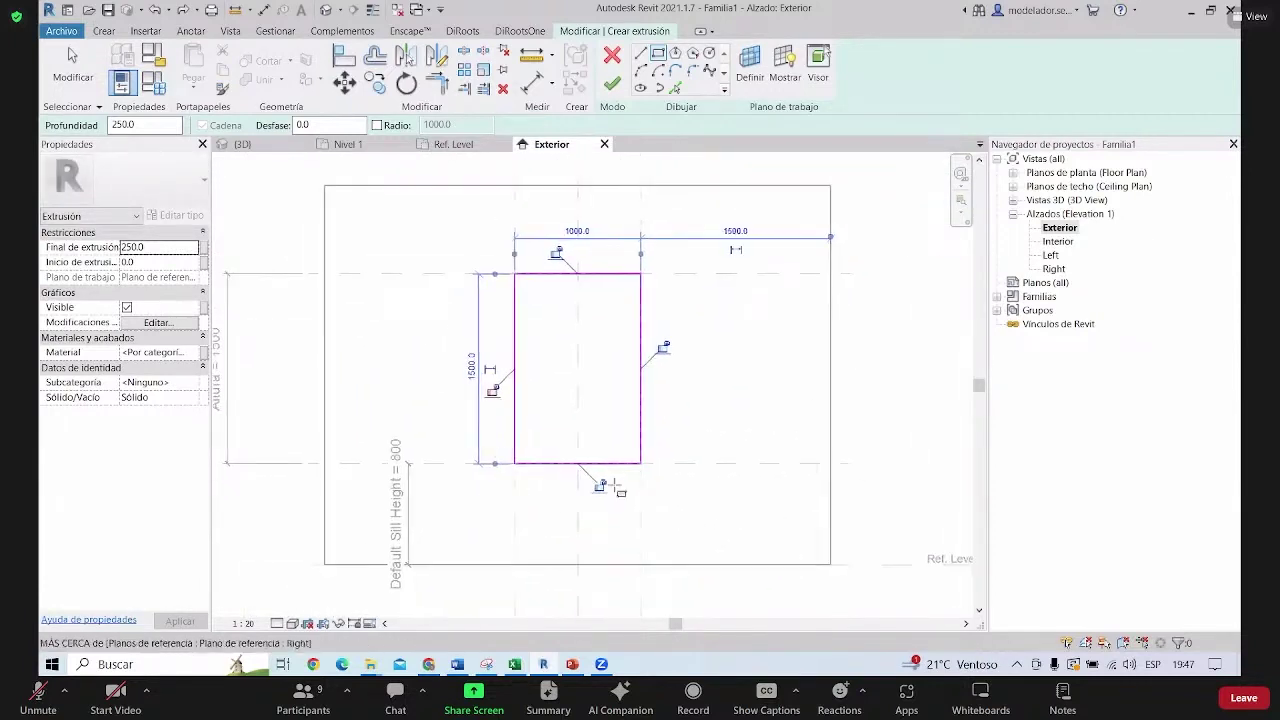
scroll(612, 487, up, 1)
scroll(574, 484, down, 1)
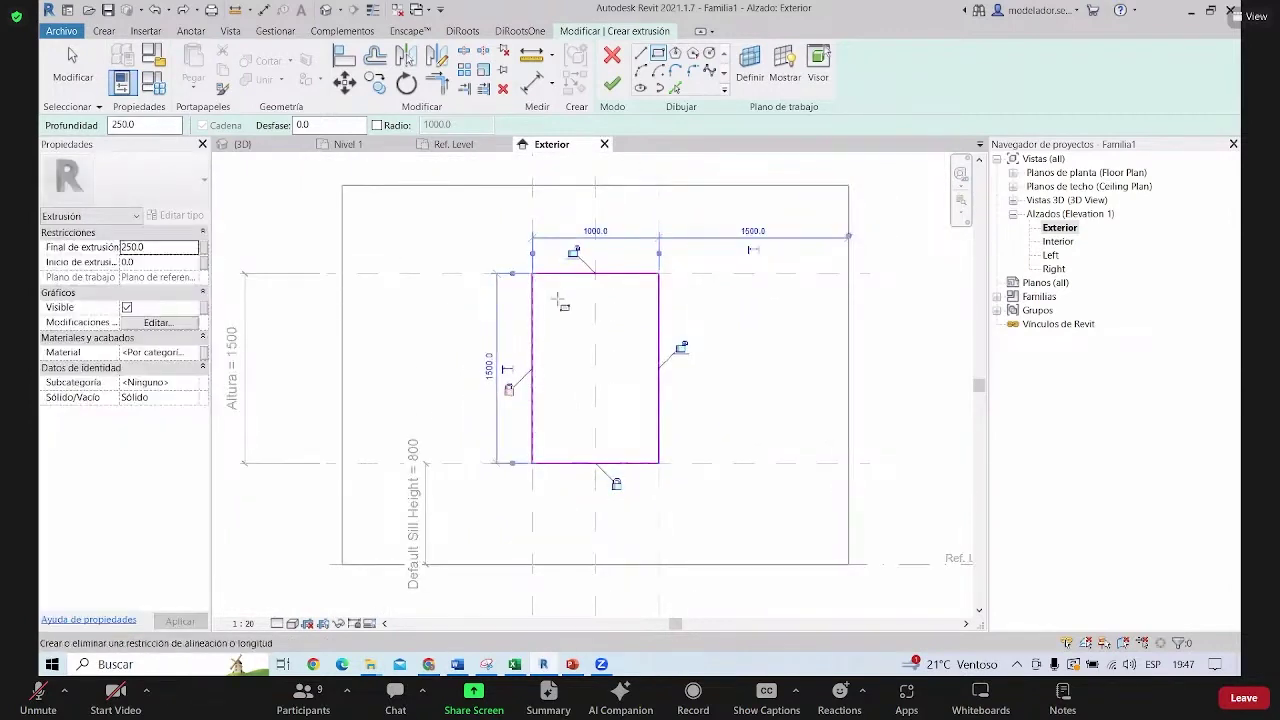
middle_drag(682, 340, 645, 370)
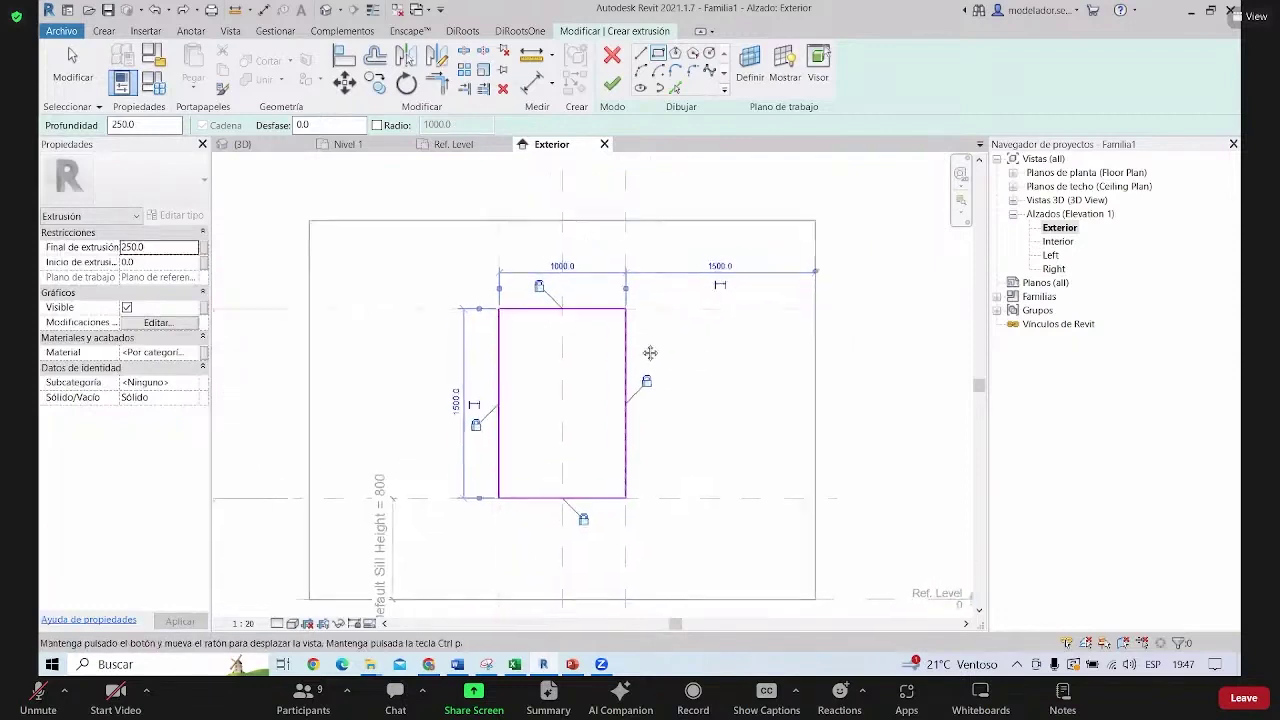
click(612, 84)
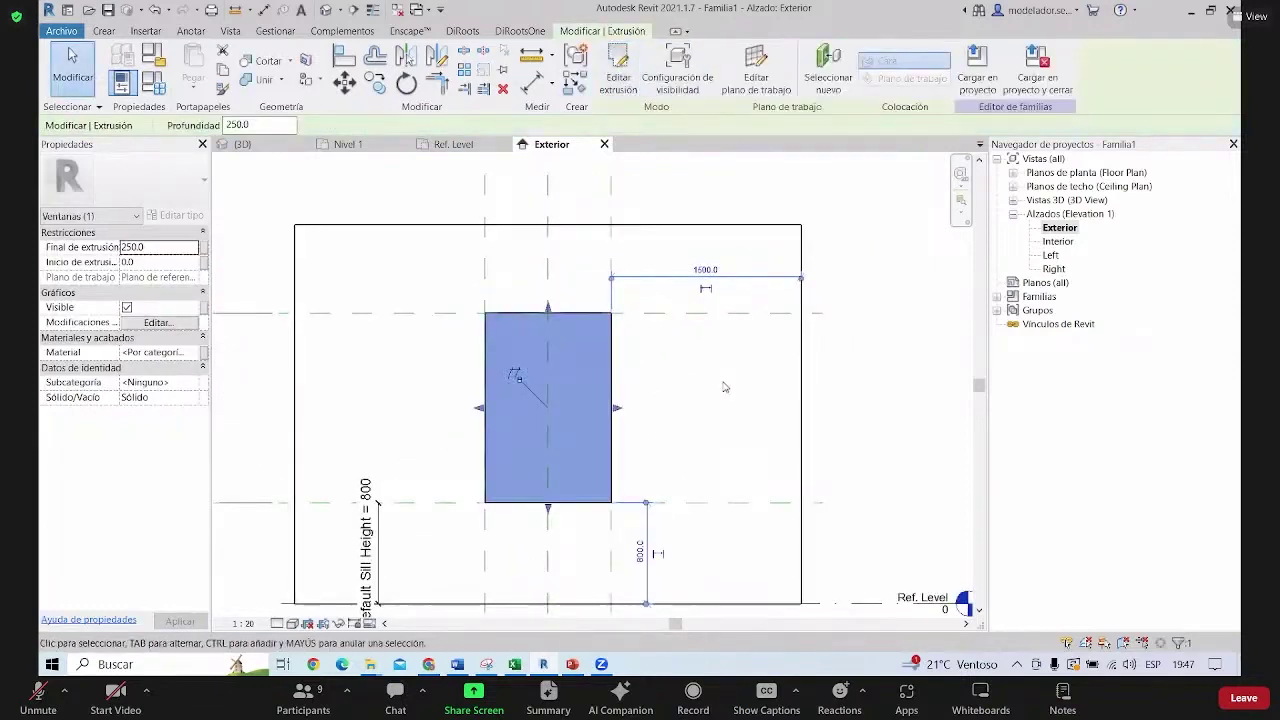
Deselect the new extrusion and select the vertical reference plane beside the opening
click(642, 392)
scroll(625, 325, up, 2)
click(604, 254)
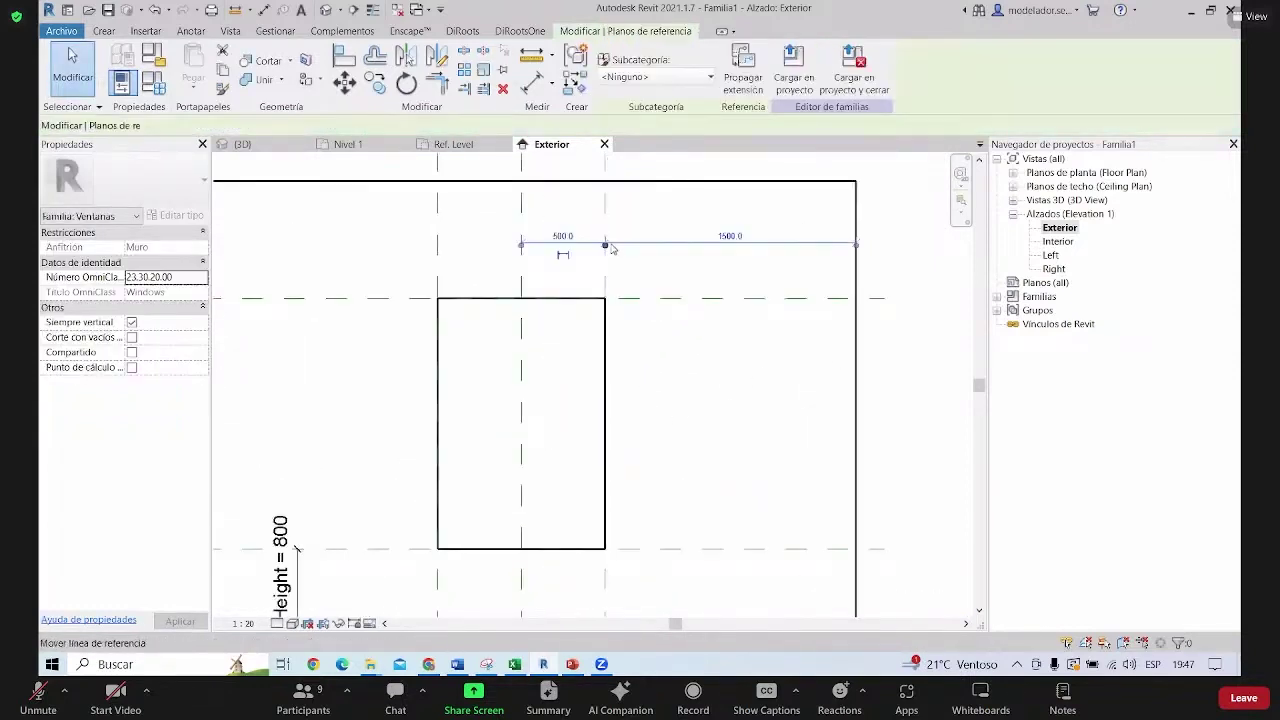
scroll(606, 274, down, 2)
scroll(811, 471, down, 1)
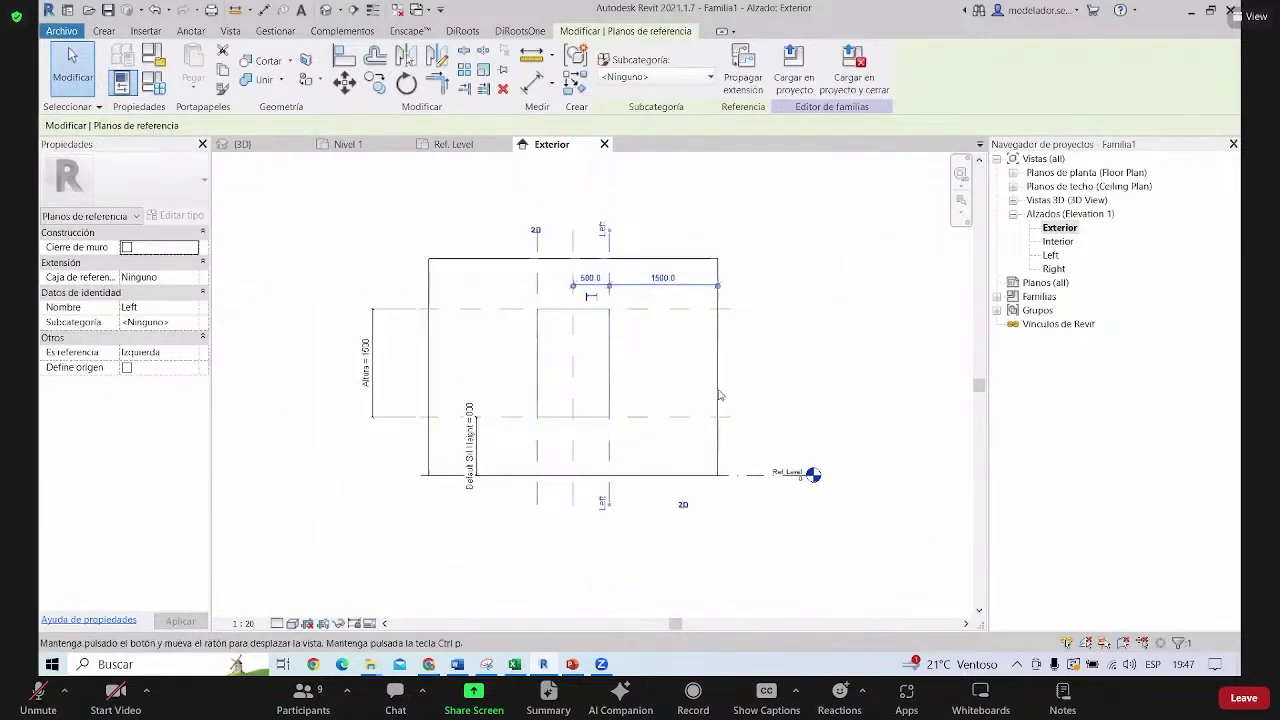
click(808, 349)
scroll(720, 330, up, 2)
click(606, 291)
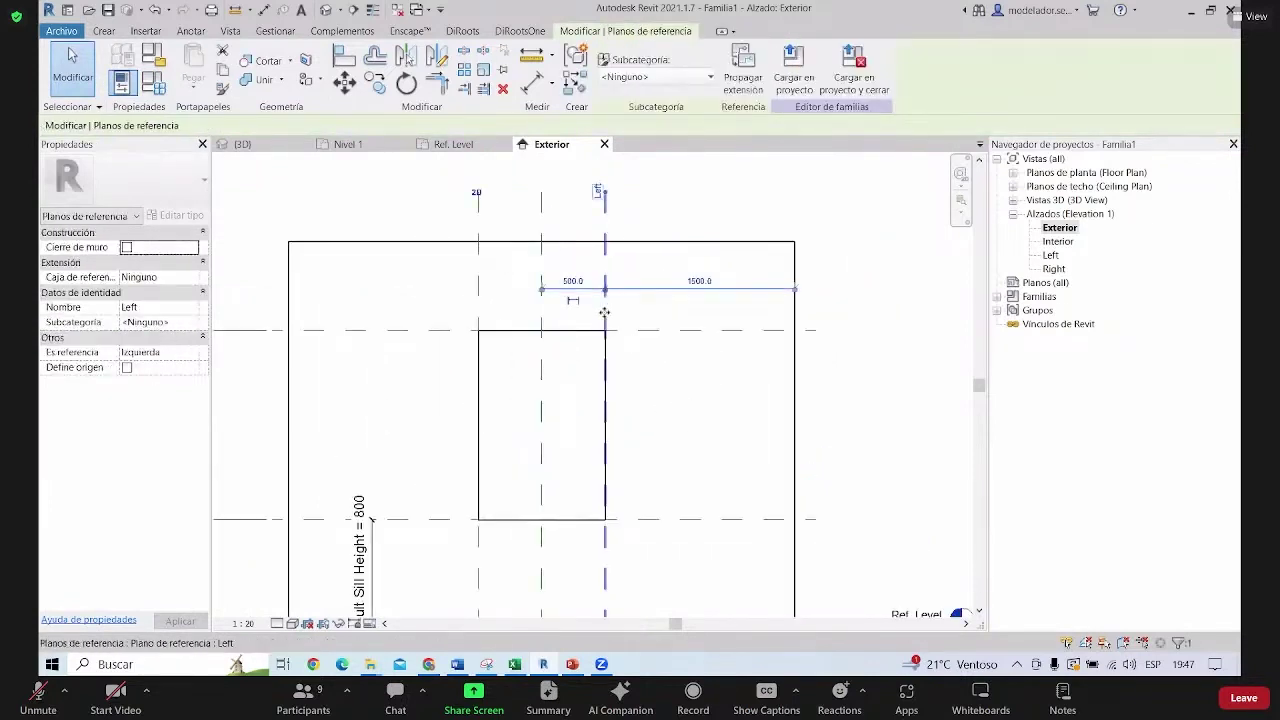
key(Escape)
click(605, 284)
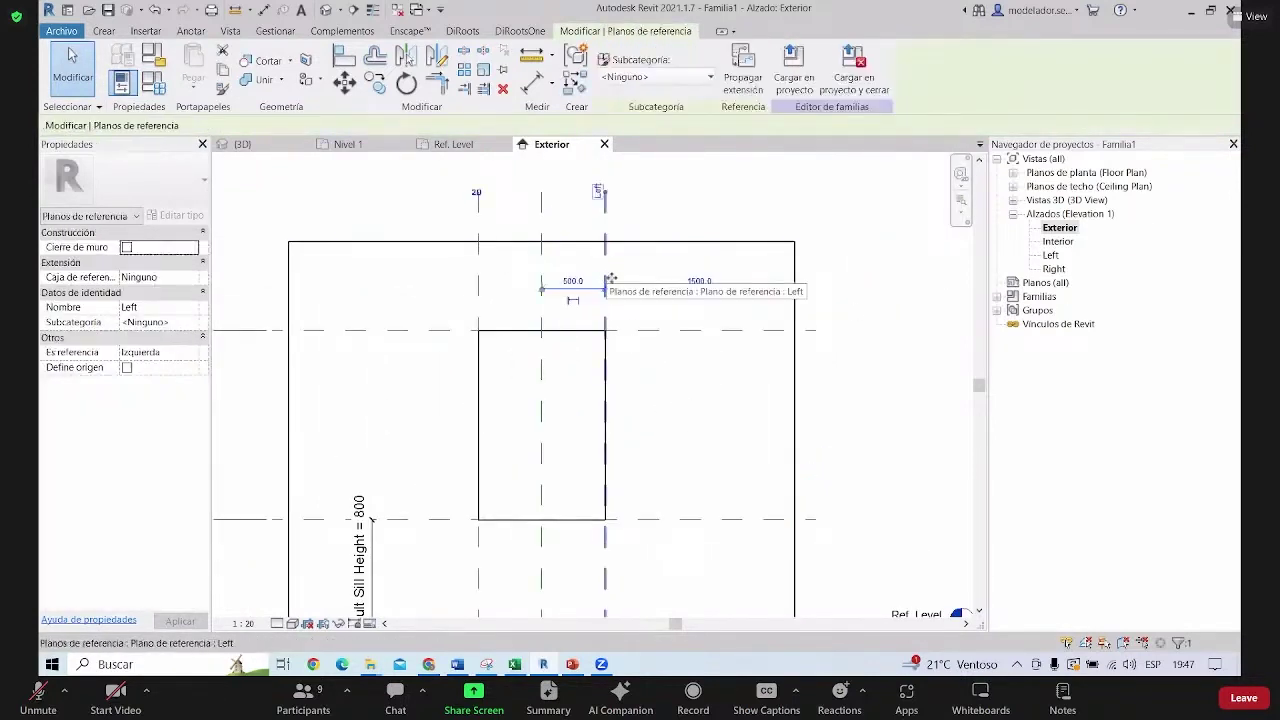
drag(605, 290, 630, 428)
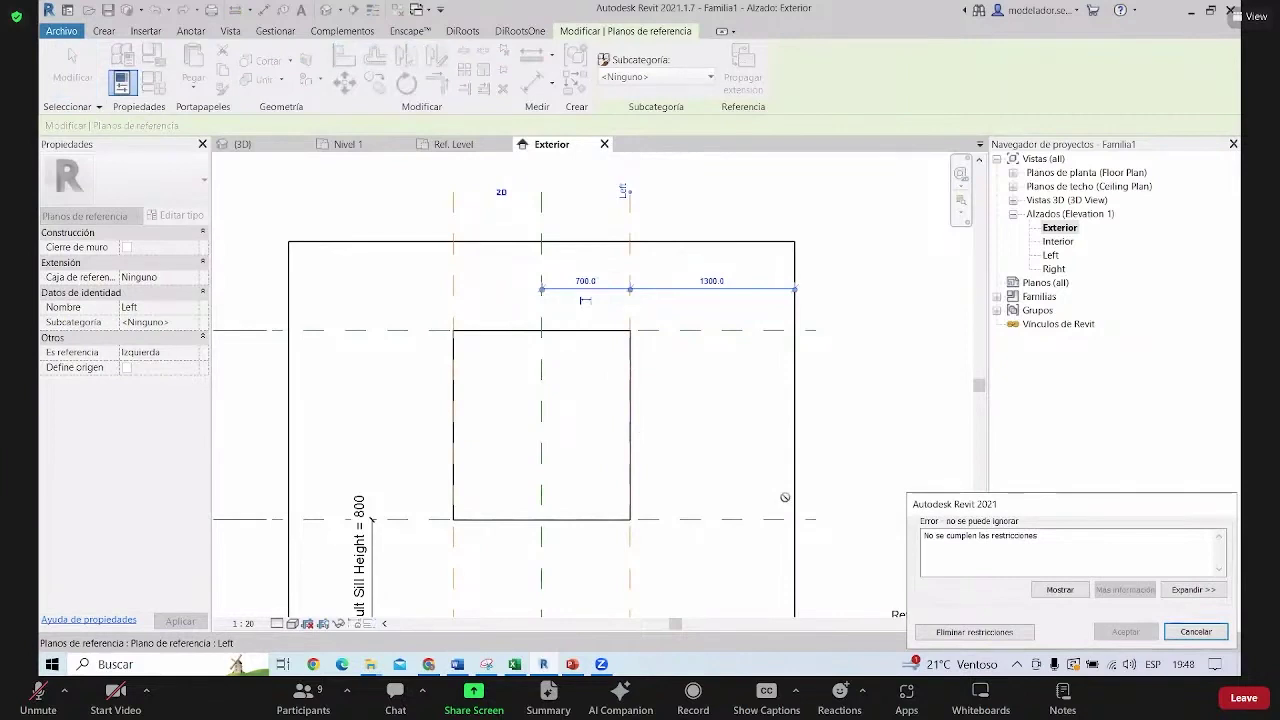
key(Escape)
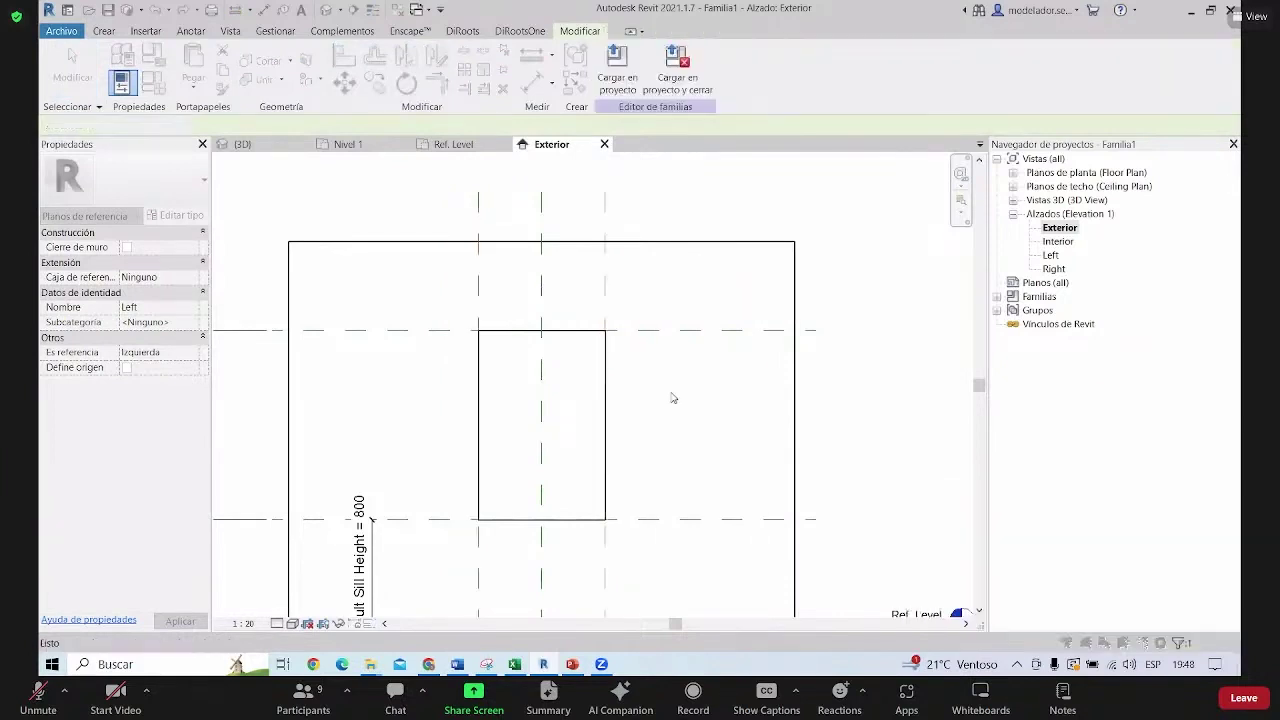
scroll(614, 429, down, 2)
Select the window extrusion in the Ref. Level plan
key(Escape)
middle_drag(535, 388, 596, 294)
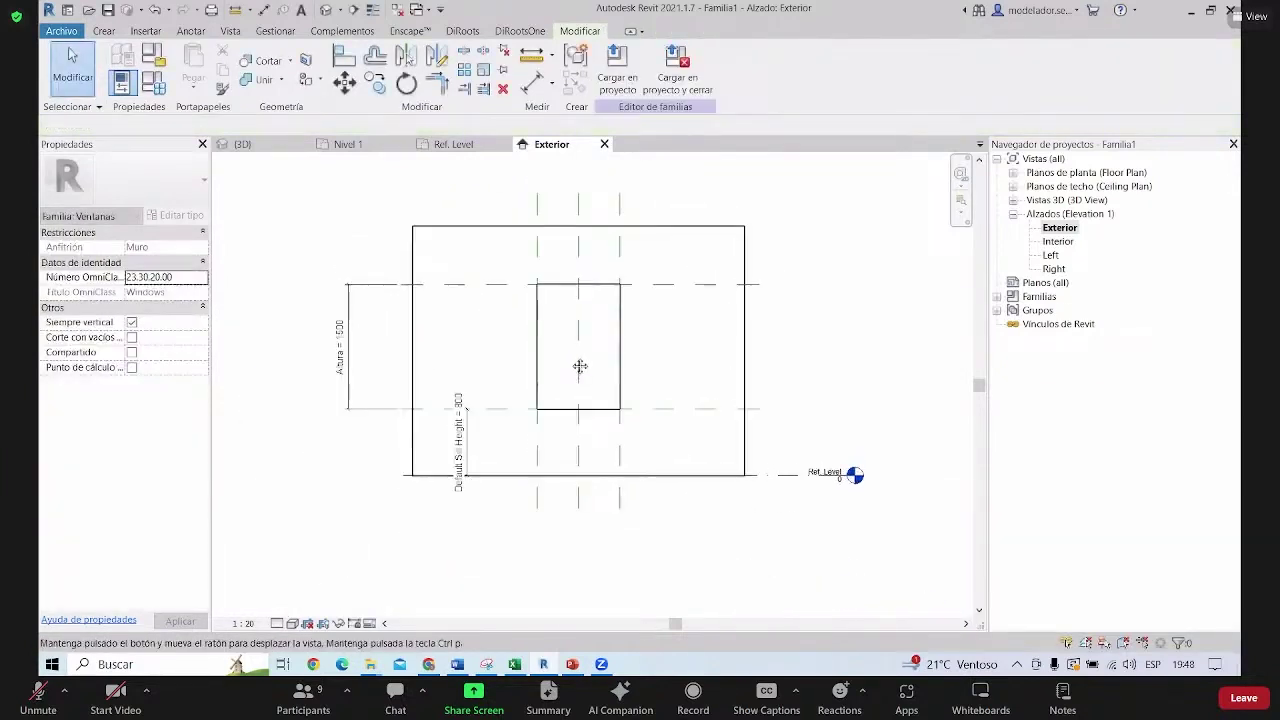
click(453, 144)
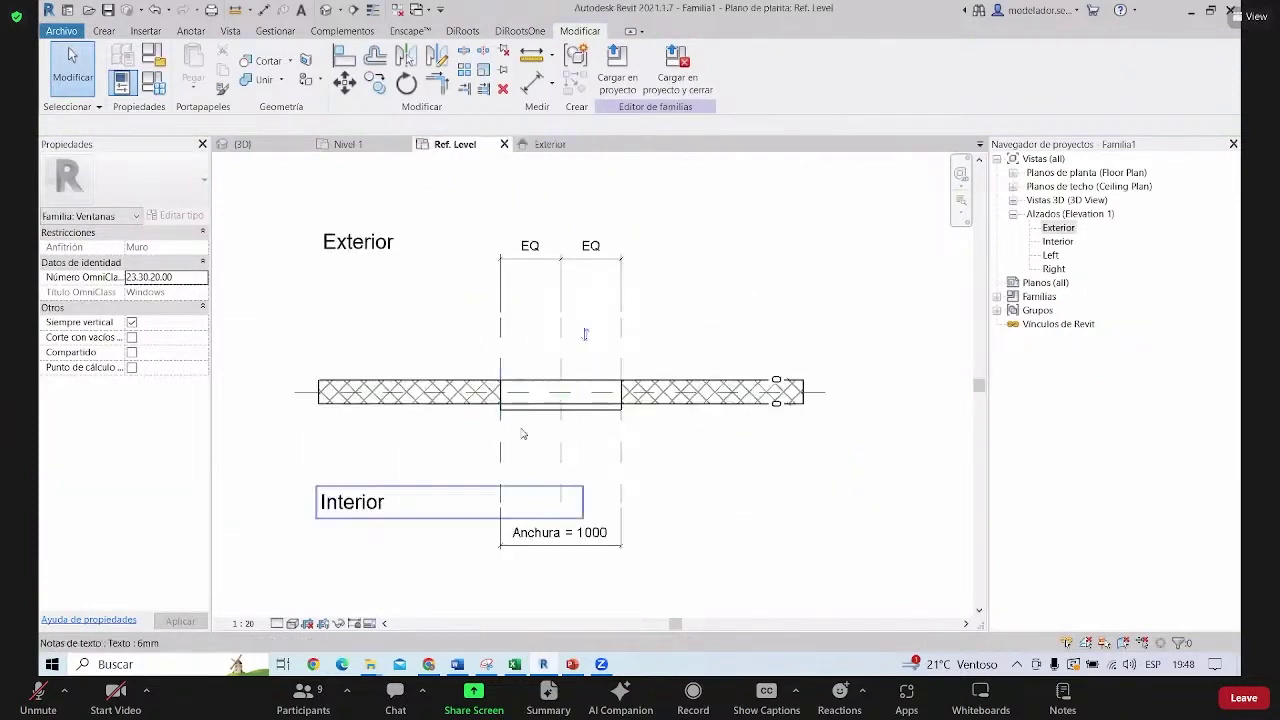
scroll(533, 433, up, 2)
click(533, 430)
scroll(495, 370, down, 2)
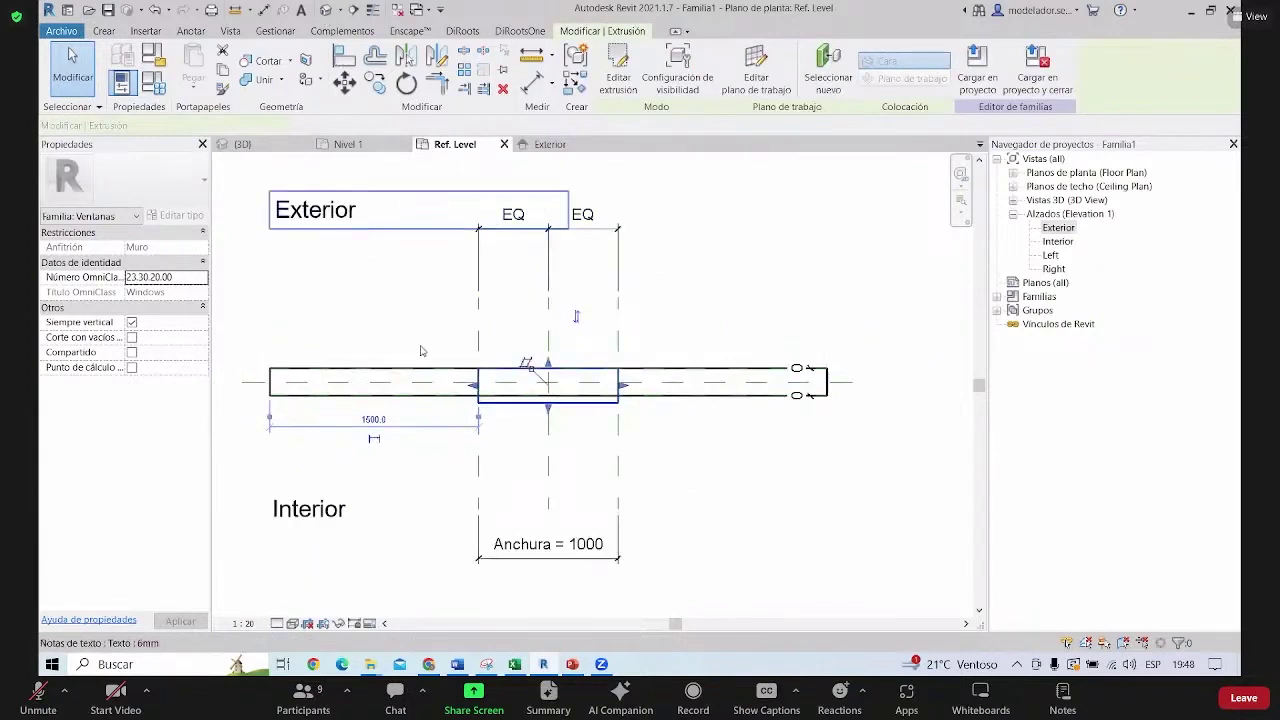
Check the extrusion in an orbited 3D view, then return to the Exterior elevation
key(3d)
mouse_move(563, 434)
shift+middle_down()
mouse_move(334, 434)
mouse_move(528, 449)
mouse_move(585, 385)
shift+middle_up()
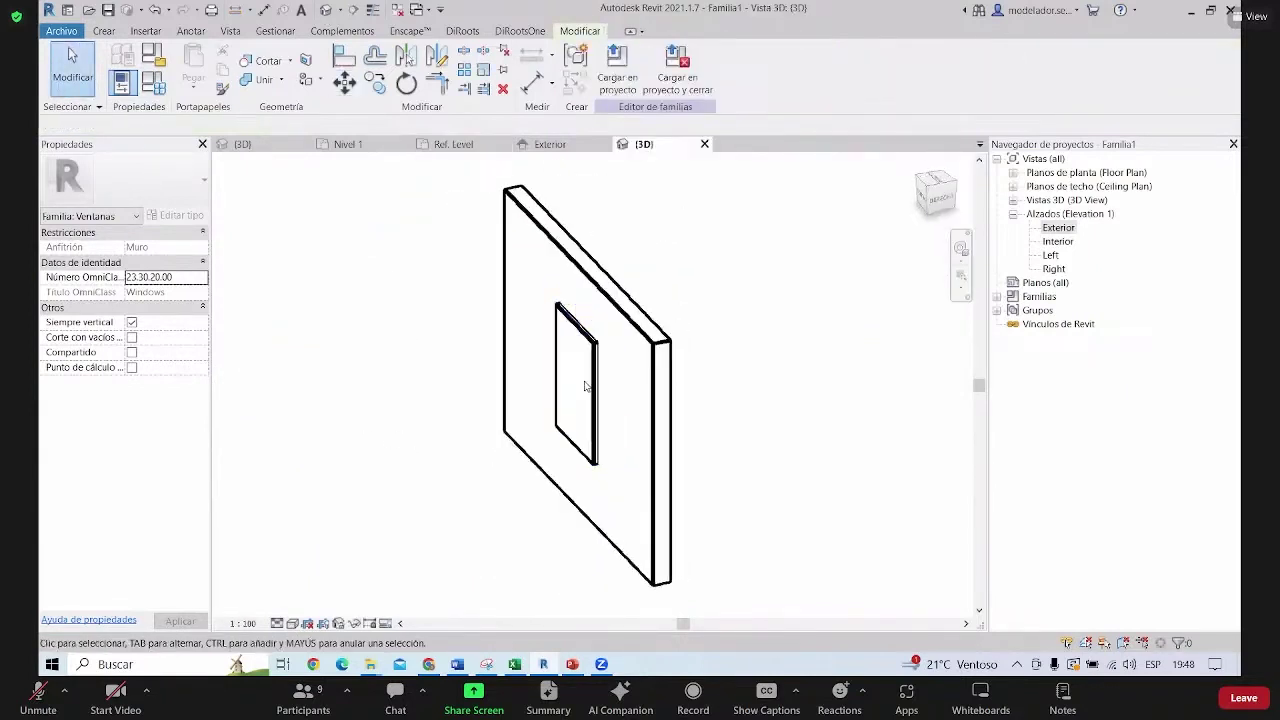
shift+middle_drag(607, 518, 600, 470)
click(578, 400)
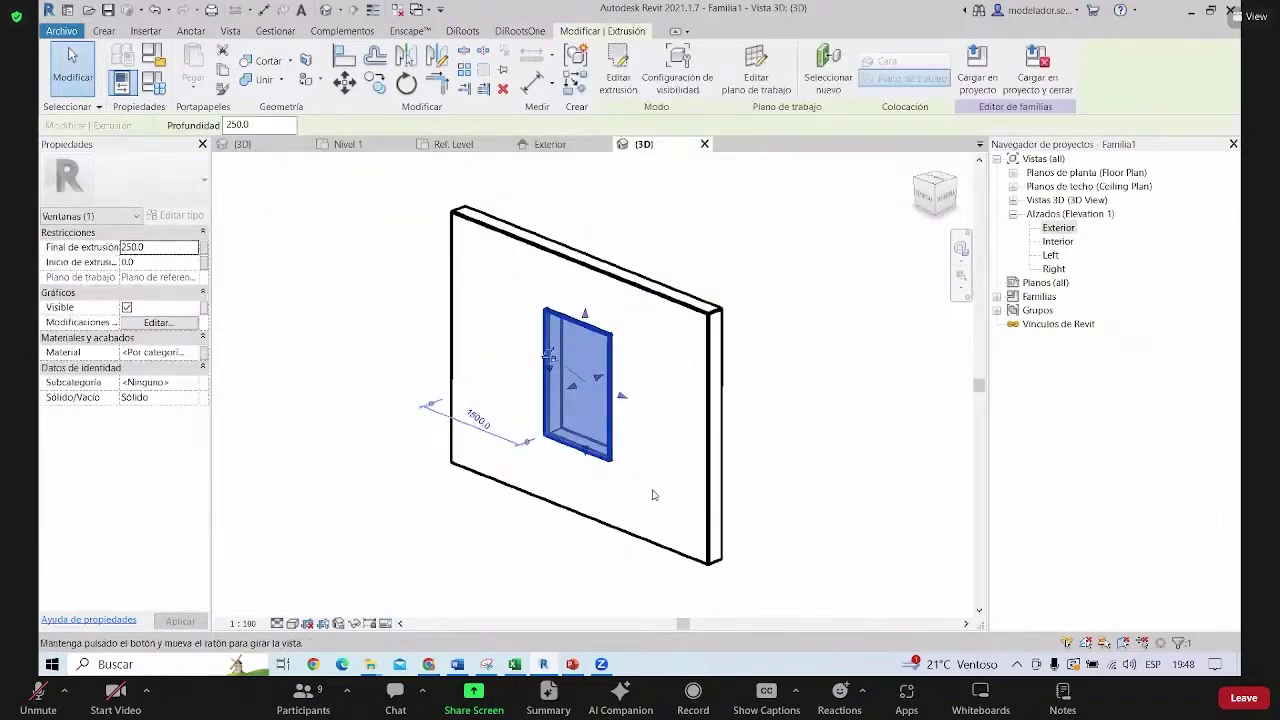
click(544, 136)
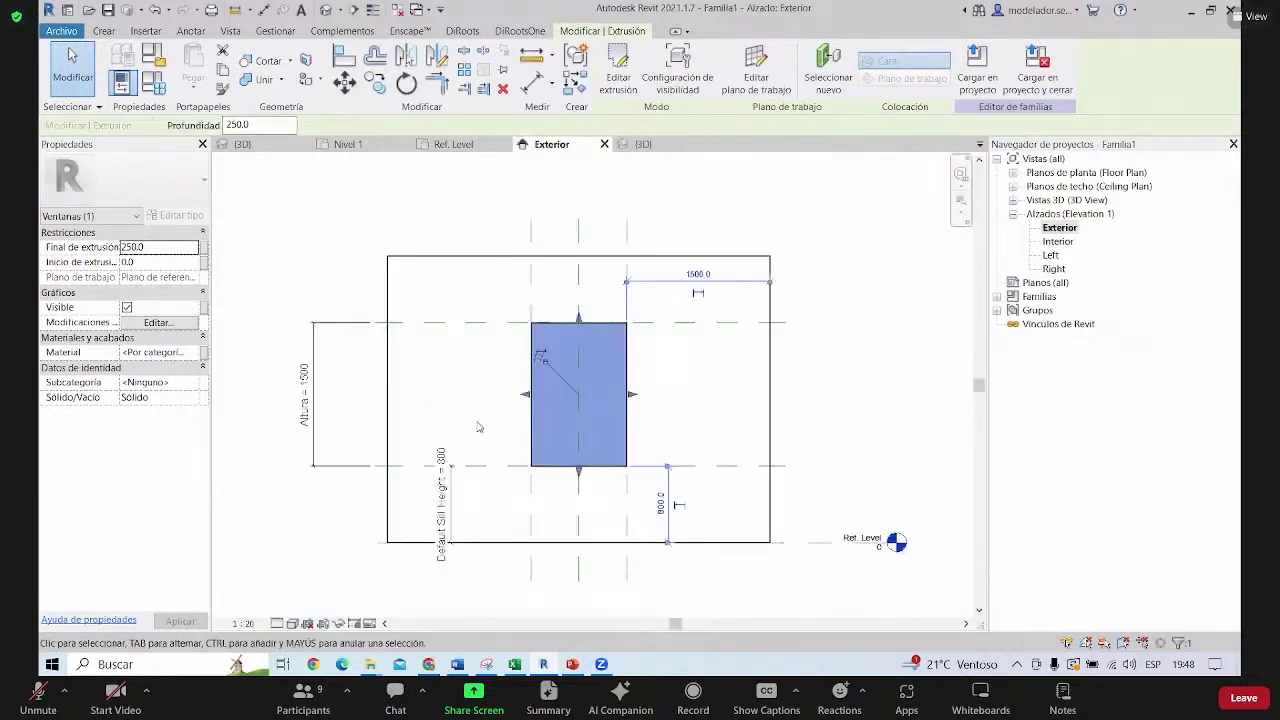
scroll(622, 475, up, 1)
scroll(622, 475, up, 1)
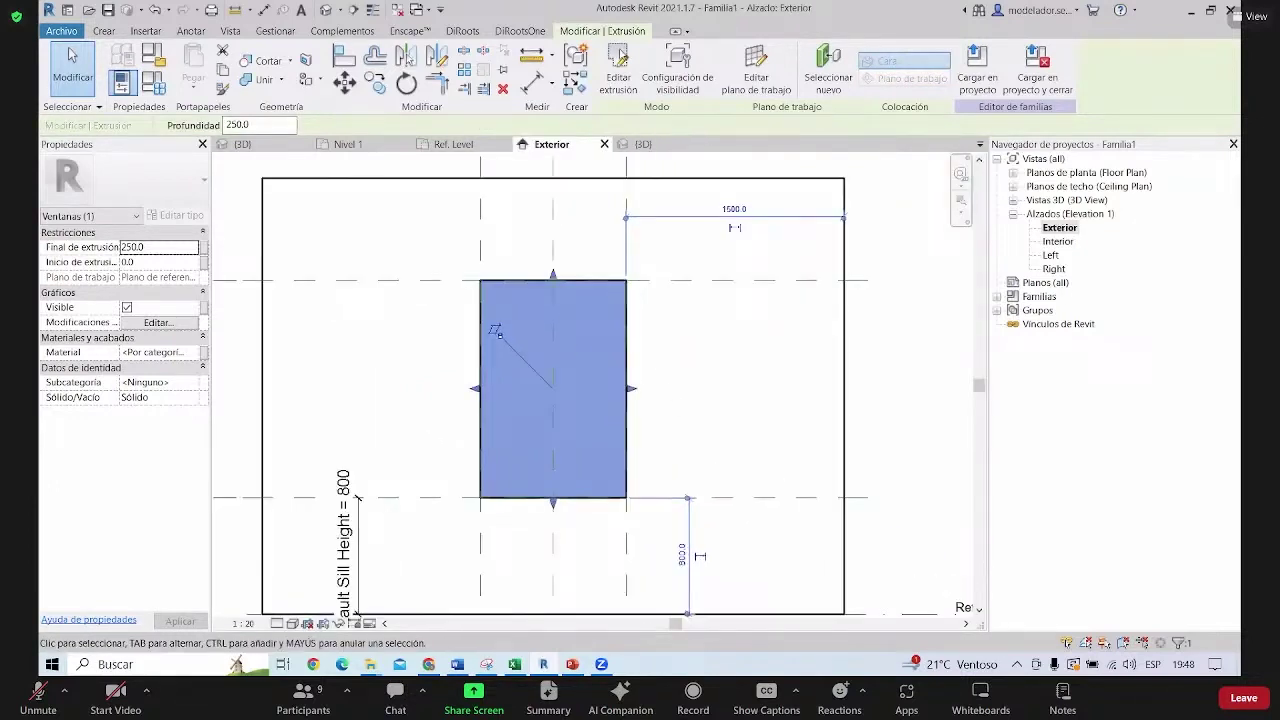
Add an inner rectangle to the extrusion's sketch so it becomes a hollow frame
click(618, 68)
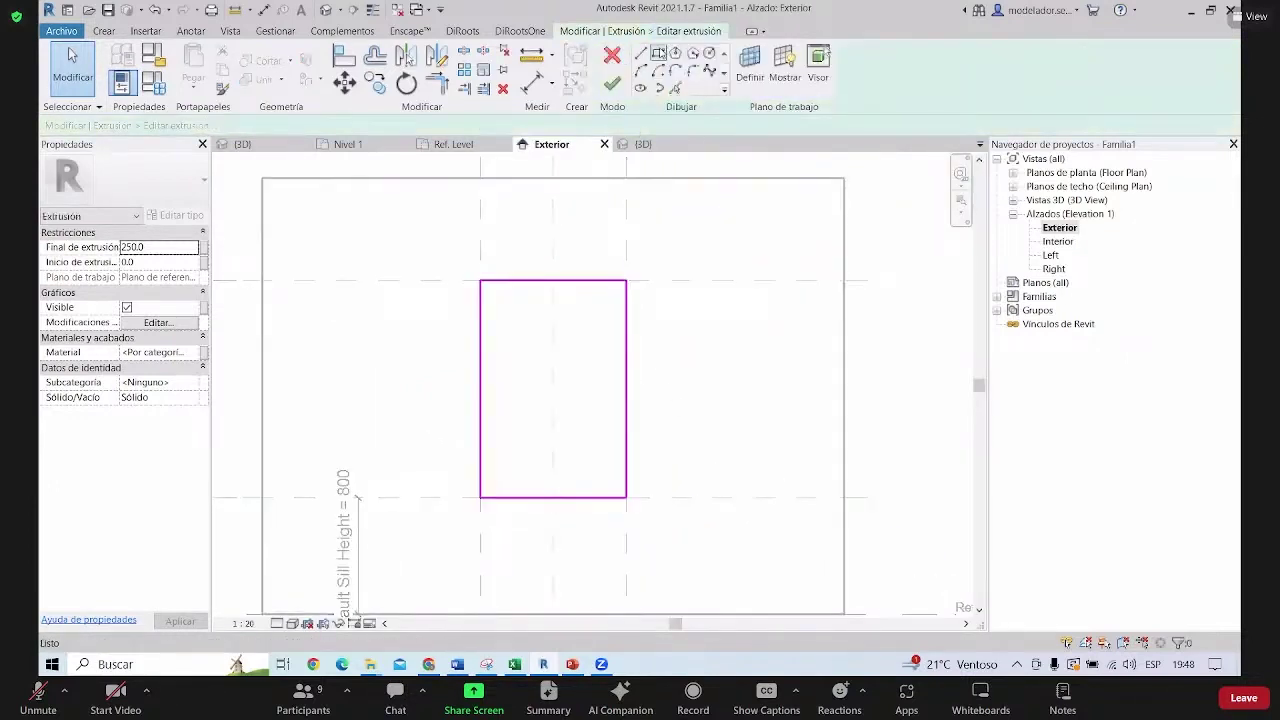
click(658, 54)
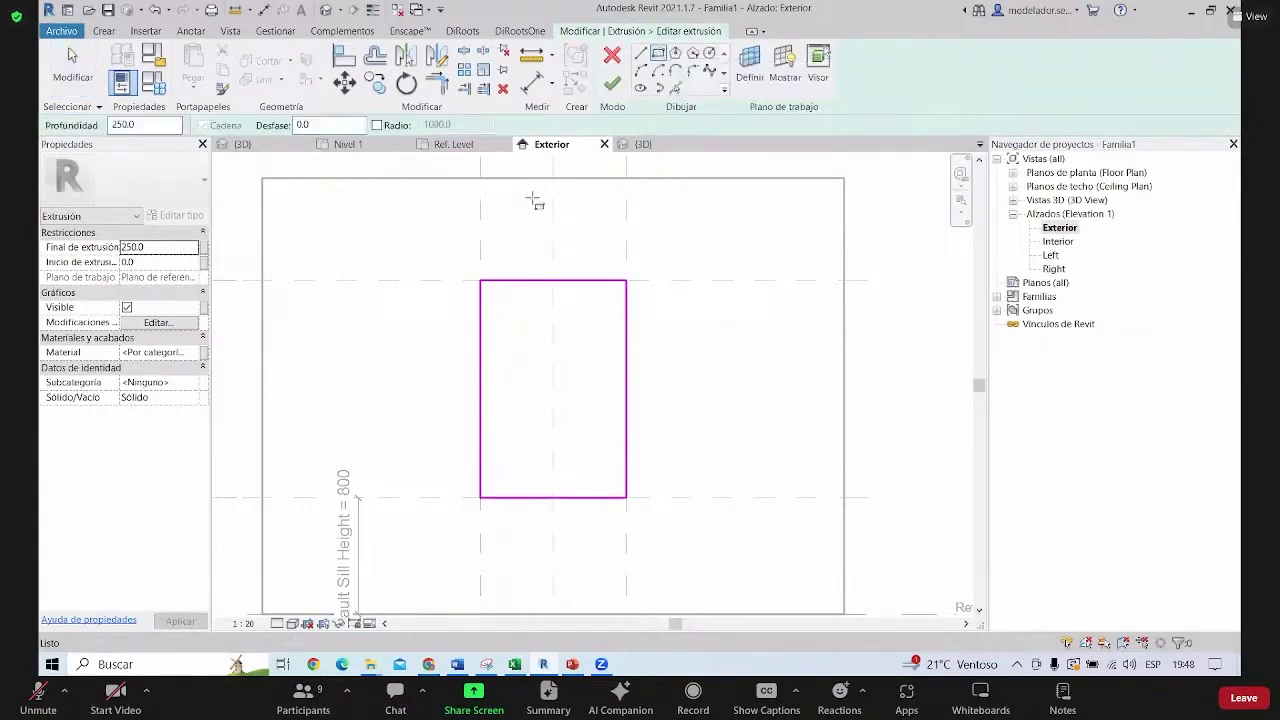
click(496, 300)
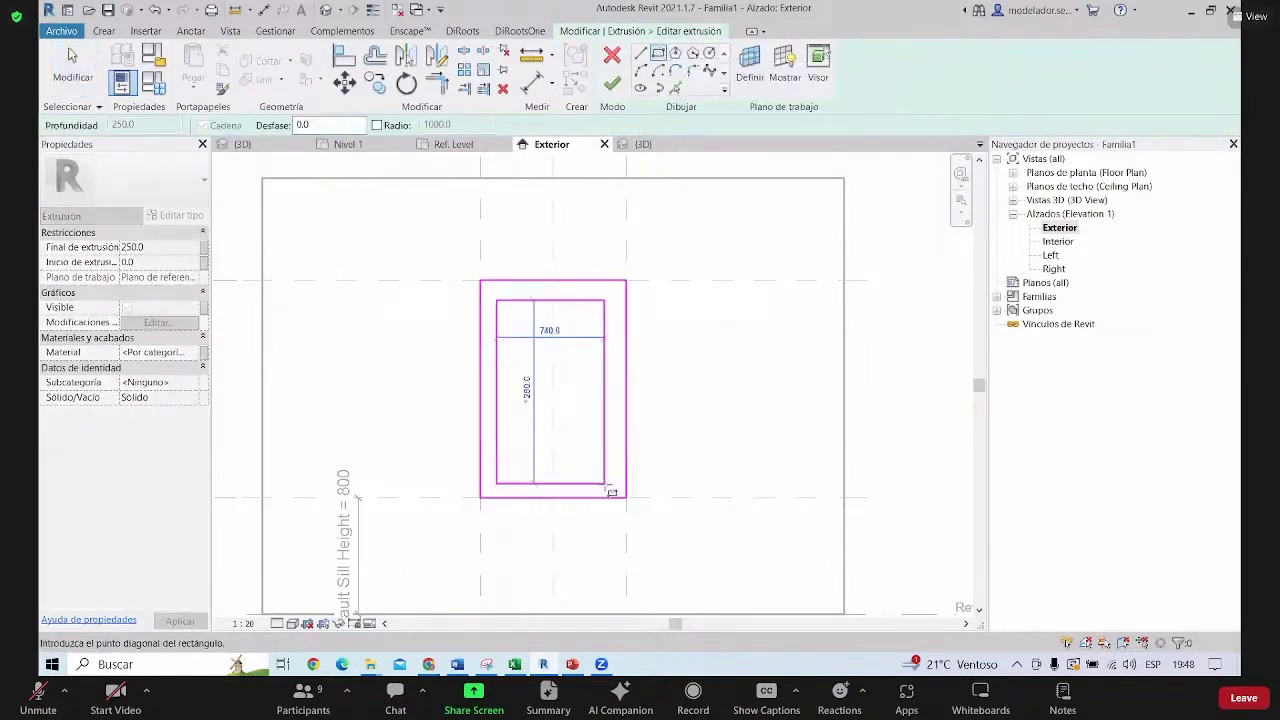
click(605, 485)
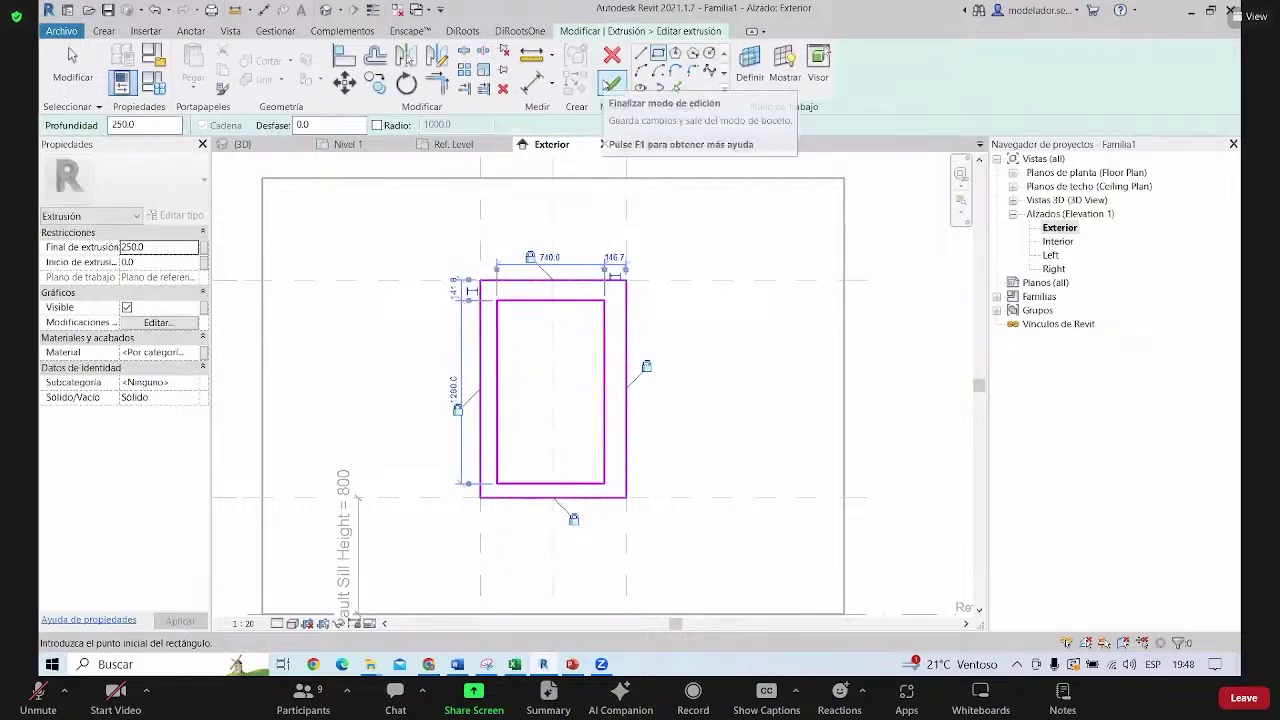
click(611, 83)
click(686, 351)
scroll(706, 342, down, 2)
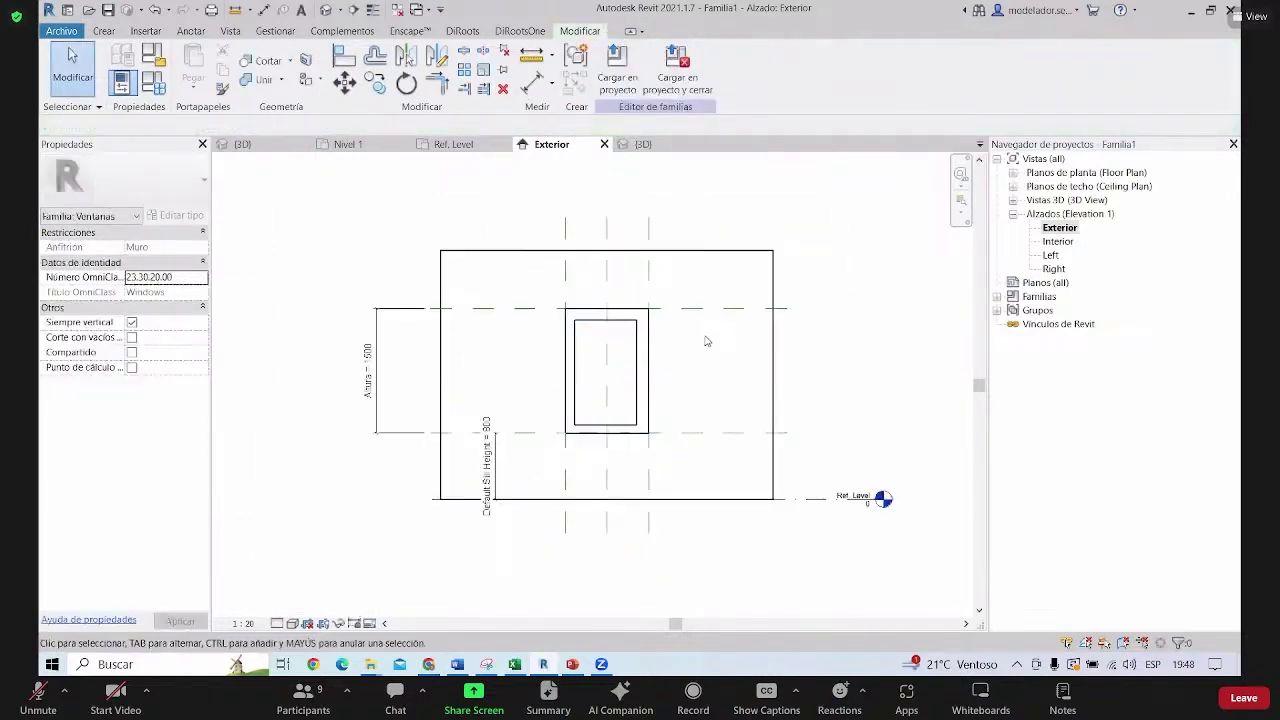
middle_drag(706, 342, 687, 351)
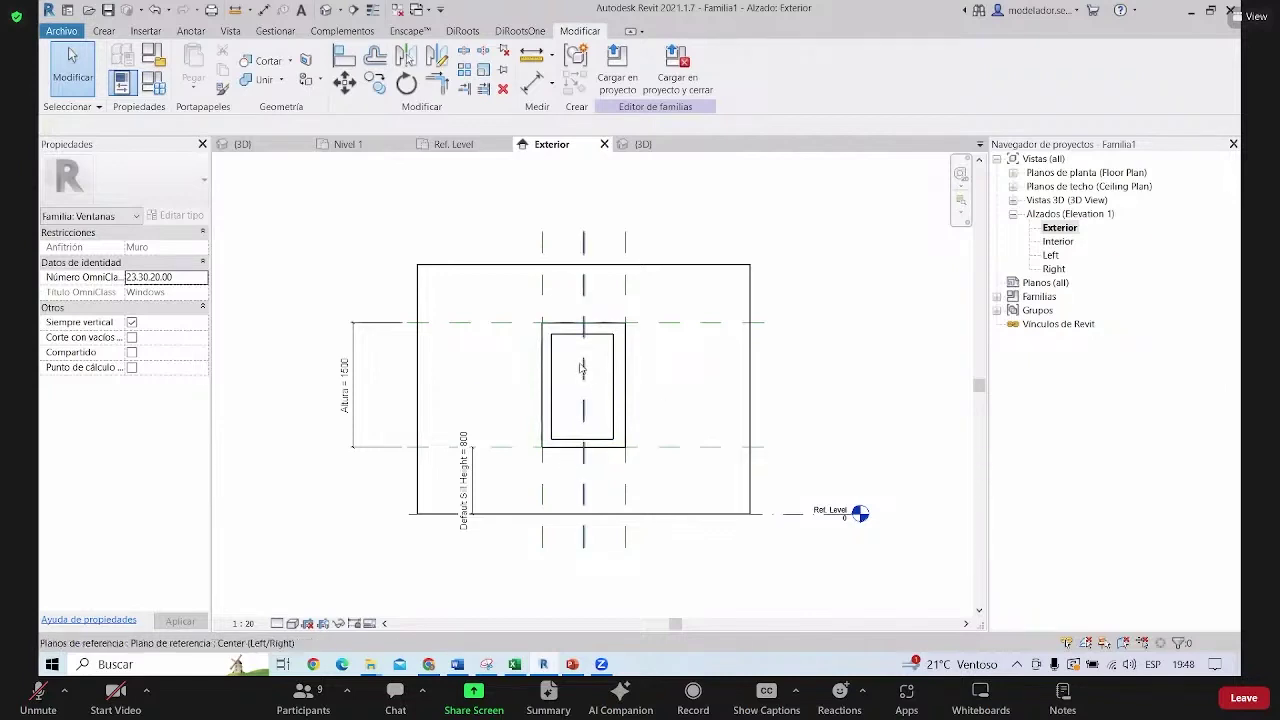
scroll(606, 300, up, 2)
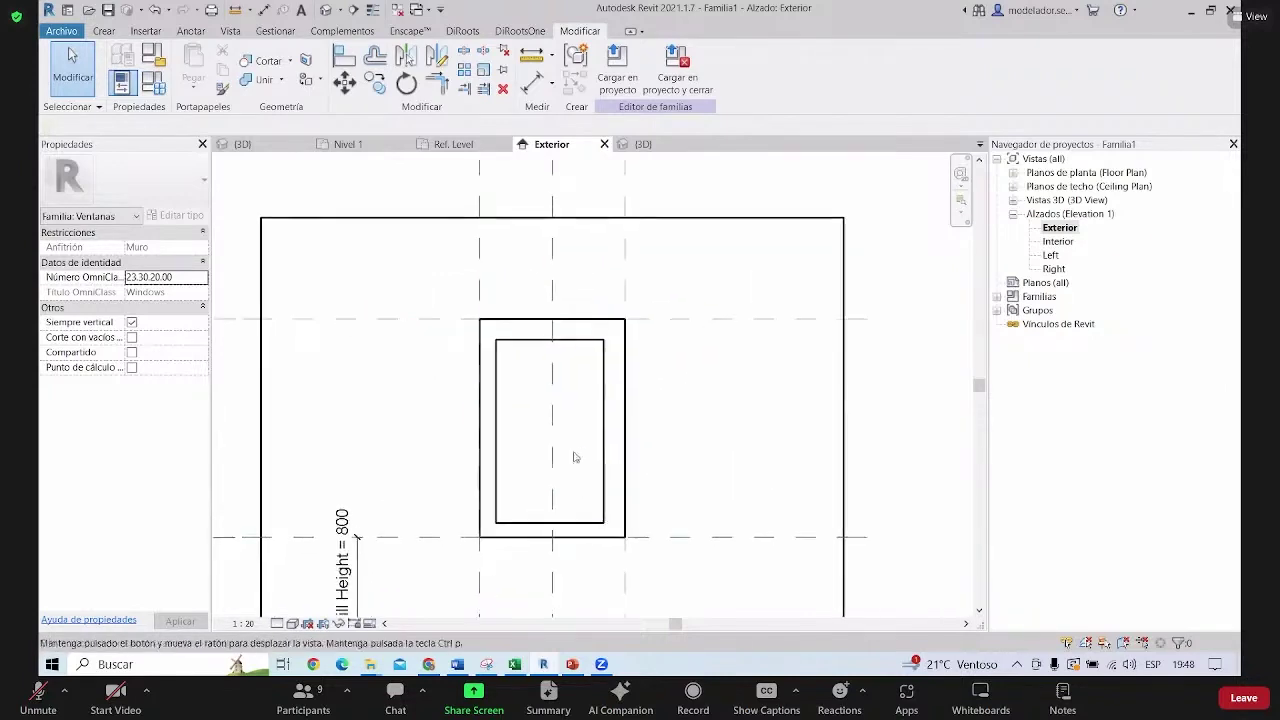
Orbit the 3D view to inspect the hollow window frame
key(ctrl+Tab)
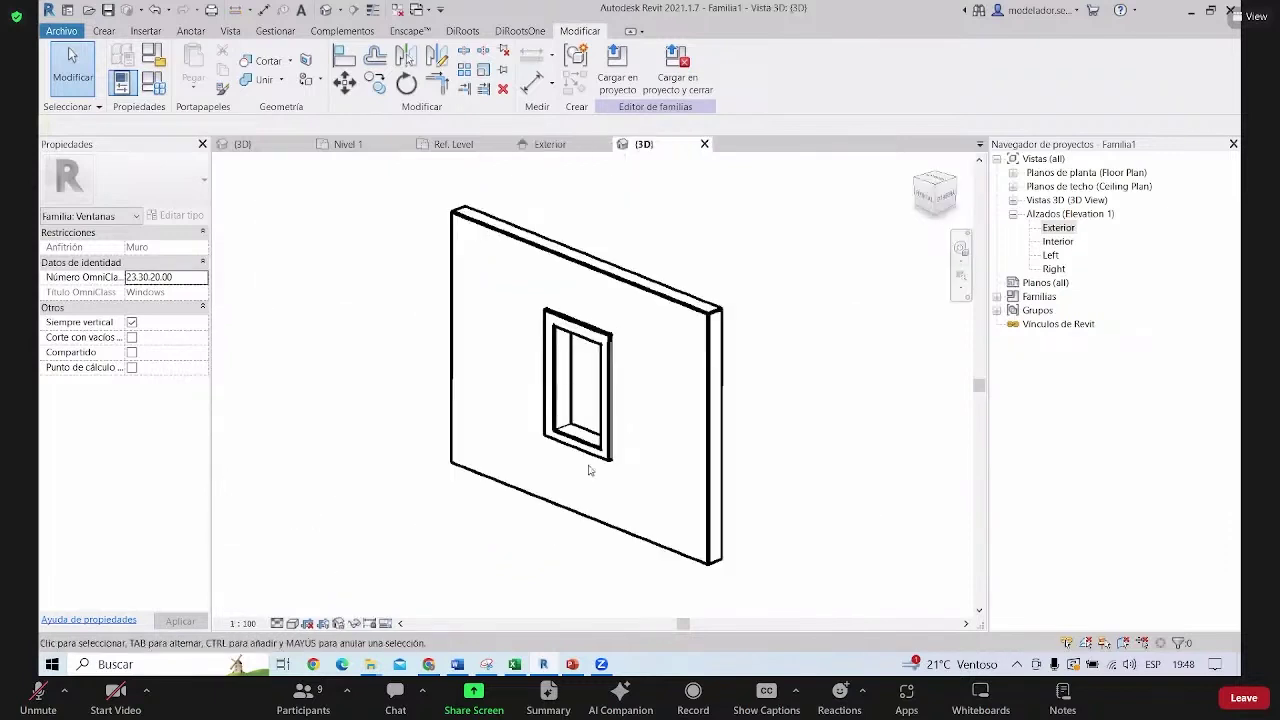
mouse_move(590, 470)
shift+middle_down()
mouse_move(423, 549)
mouse_move(546, 494)
mouse_move(547, 353)
shift+middle_up()
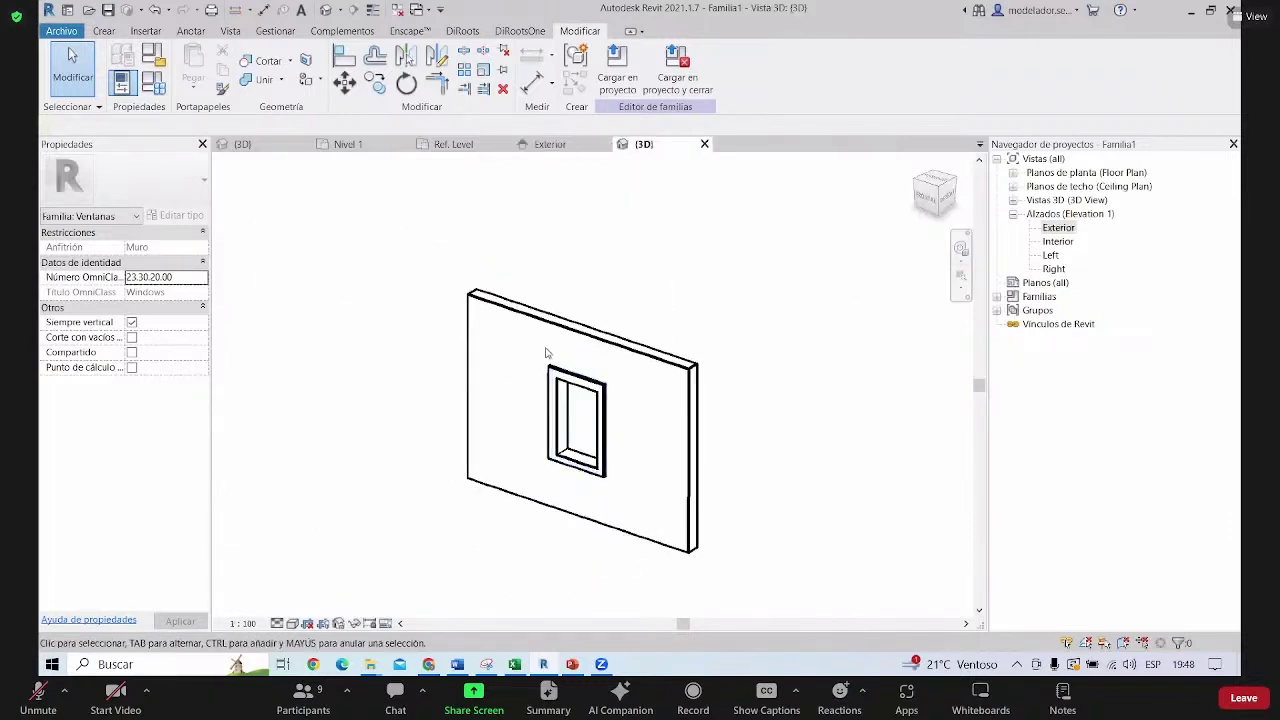
scroll(550, 370, up, 1)
shift+middle_drag(542, 452, 470, 234)
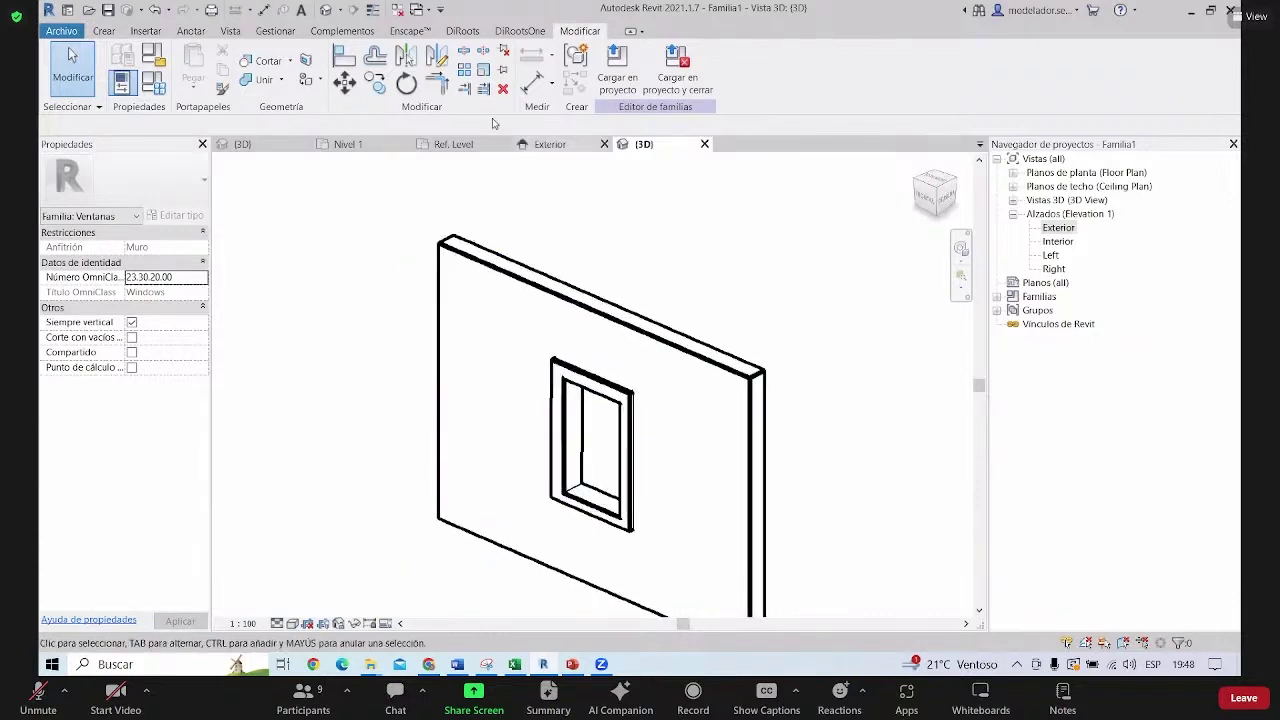
Return to the Exterior elevation, framed on the frame and Altura 1500 dimension
key(ctrl+Tab)
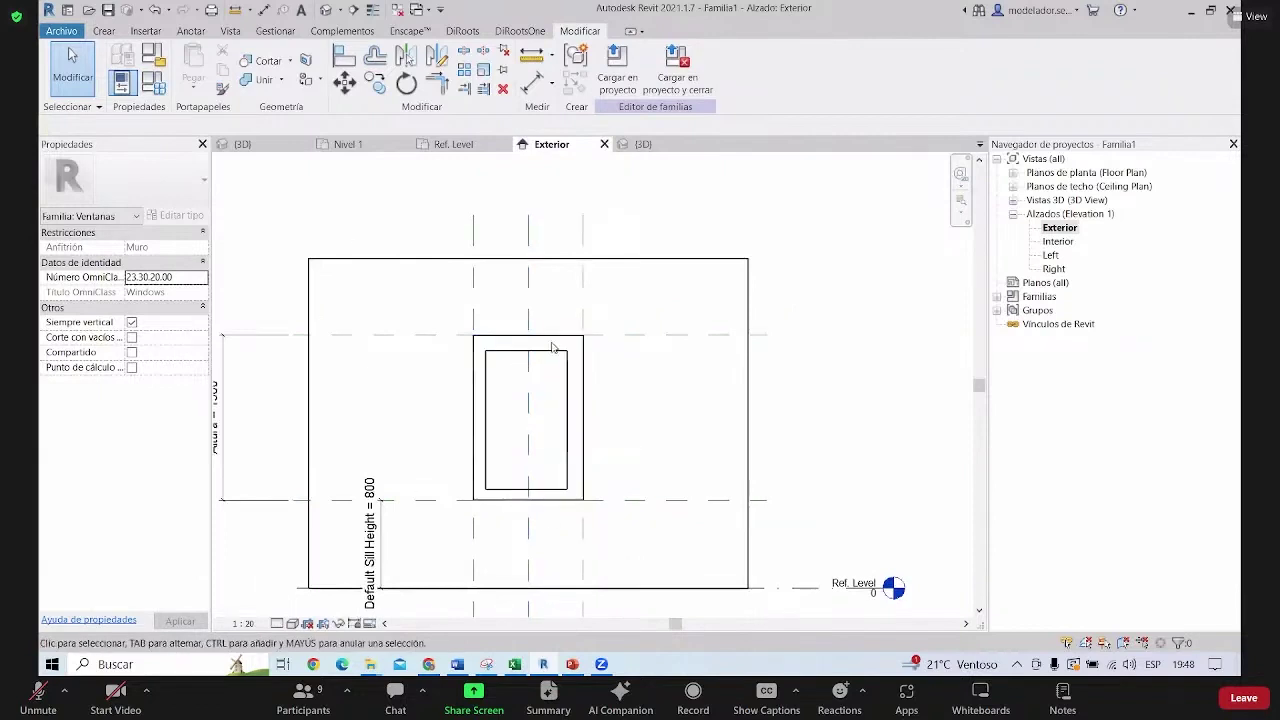
middle_drag(651, 514, 692, 487)
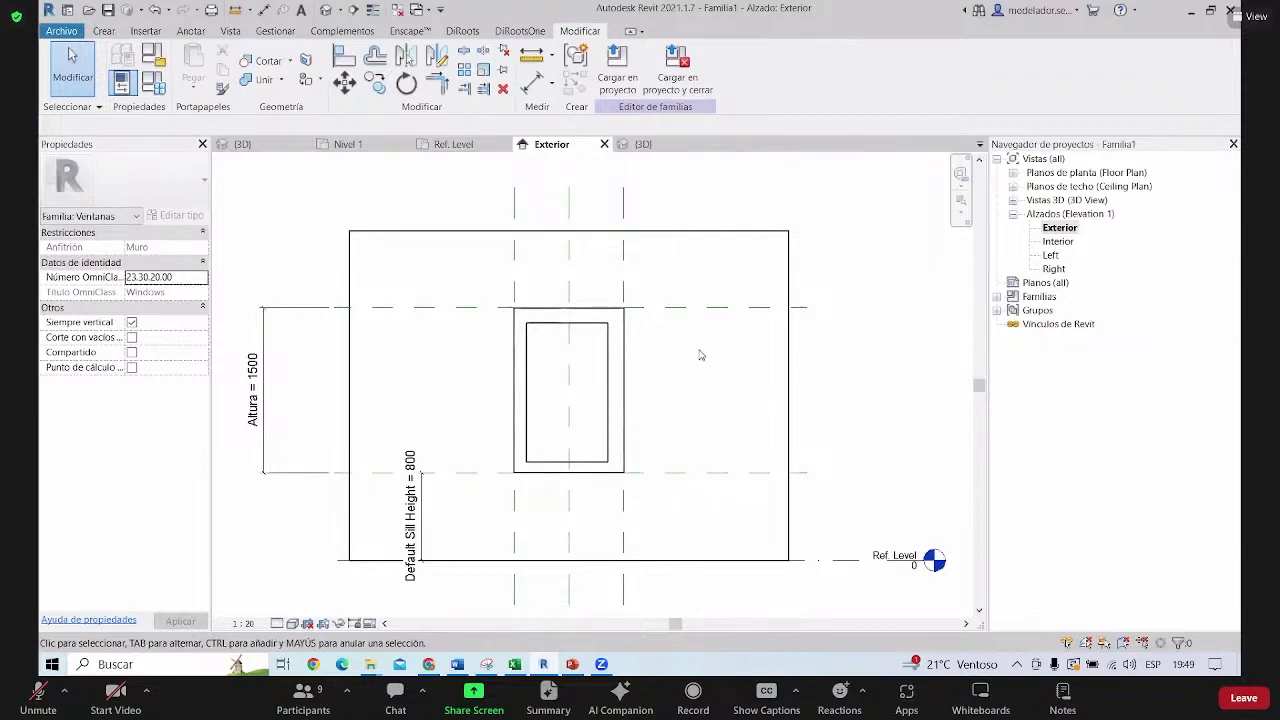
scroll(560, 320, down, 1)
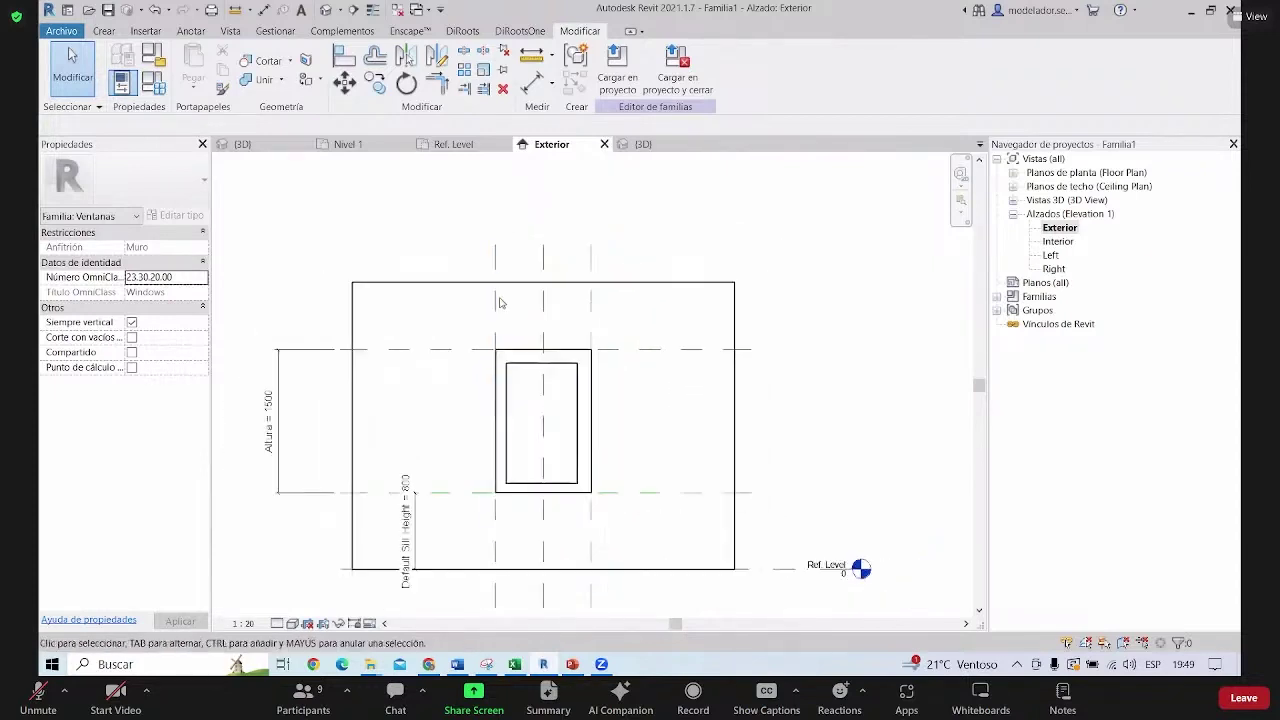
click(591, 297)
click(694, 214)
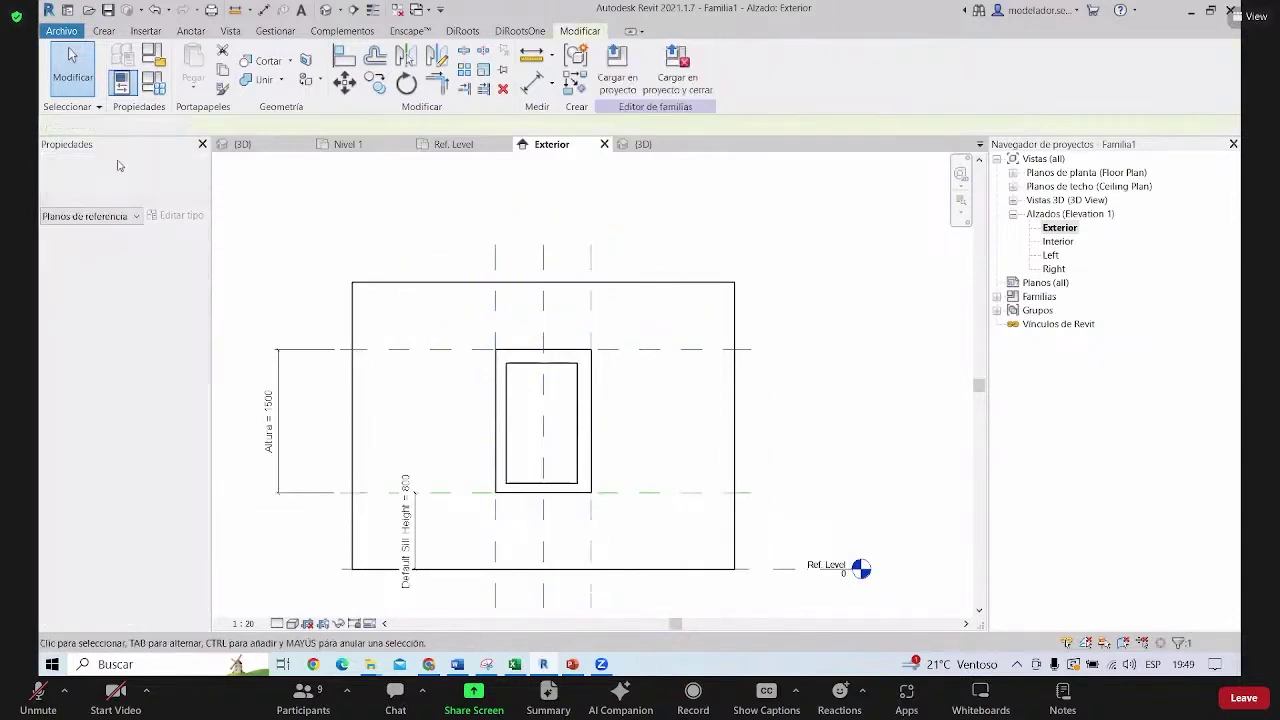
click(102, 34)
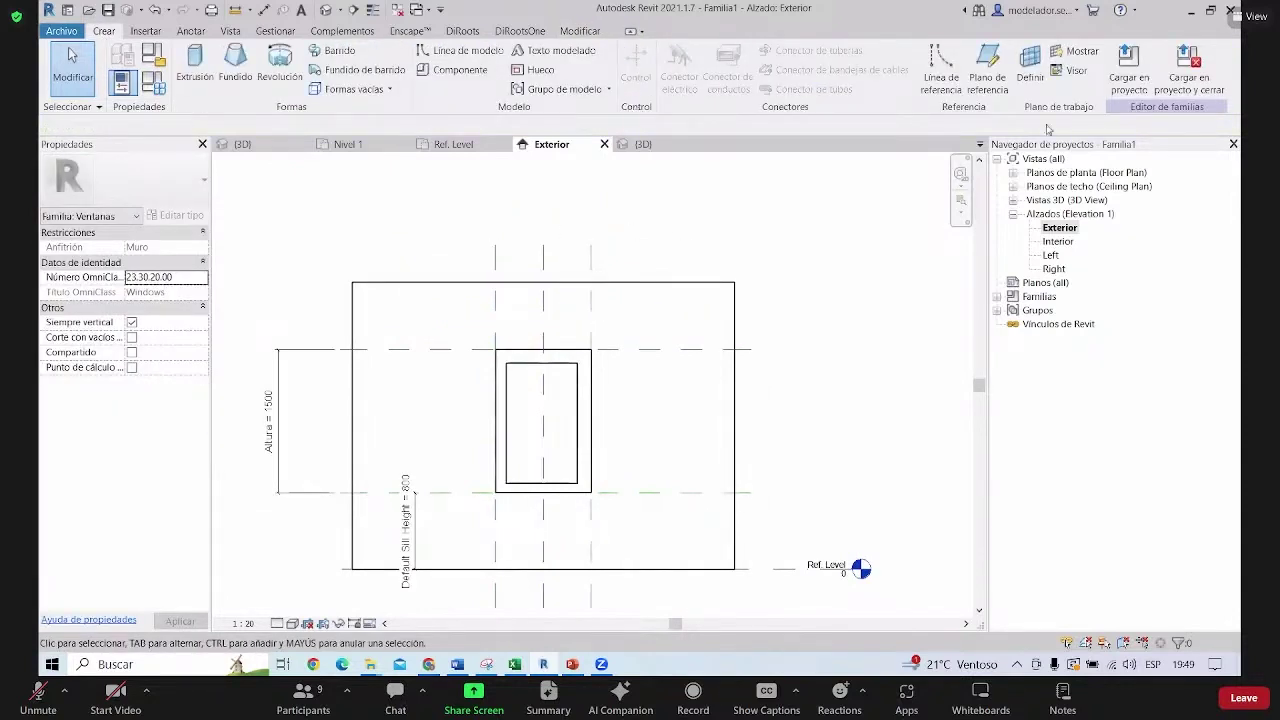
Draw a vertical reference plane through the window opening
click(970, 80)
middle_drag(840, 407, 826, 447)
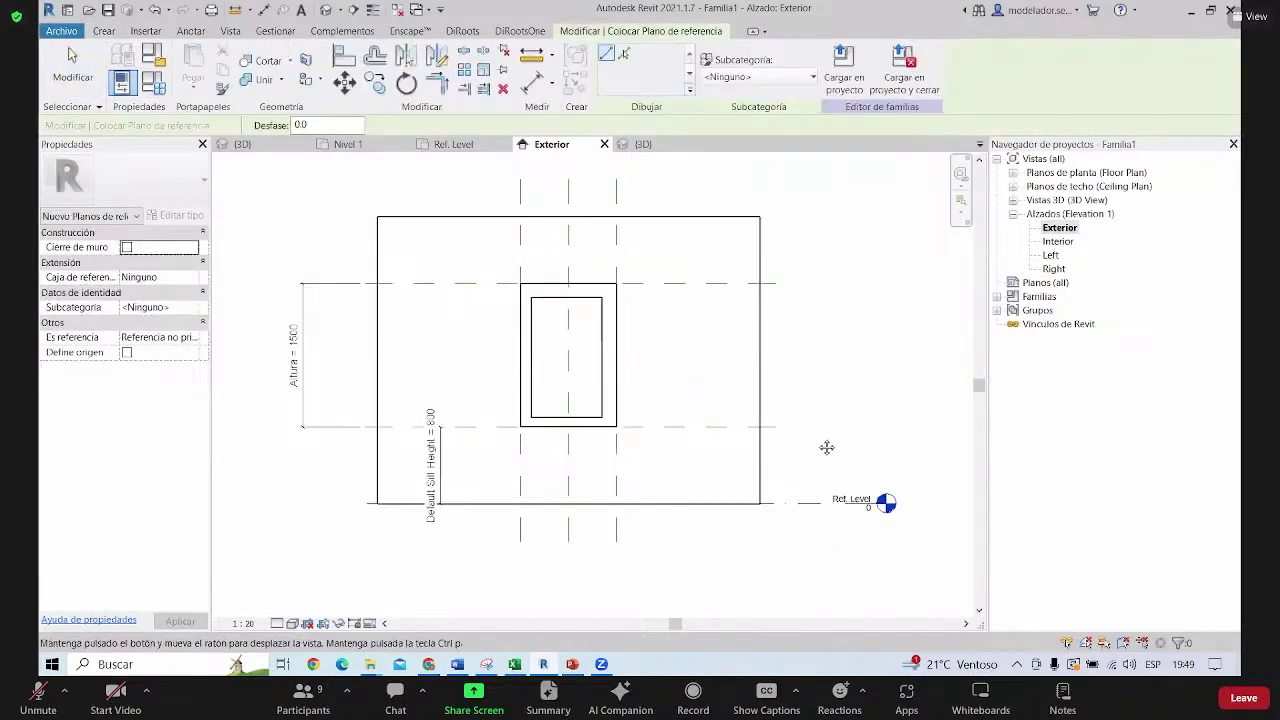
scroll(826, 447, up, 1)
scroll(640, 300, up, 2)
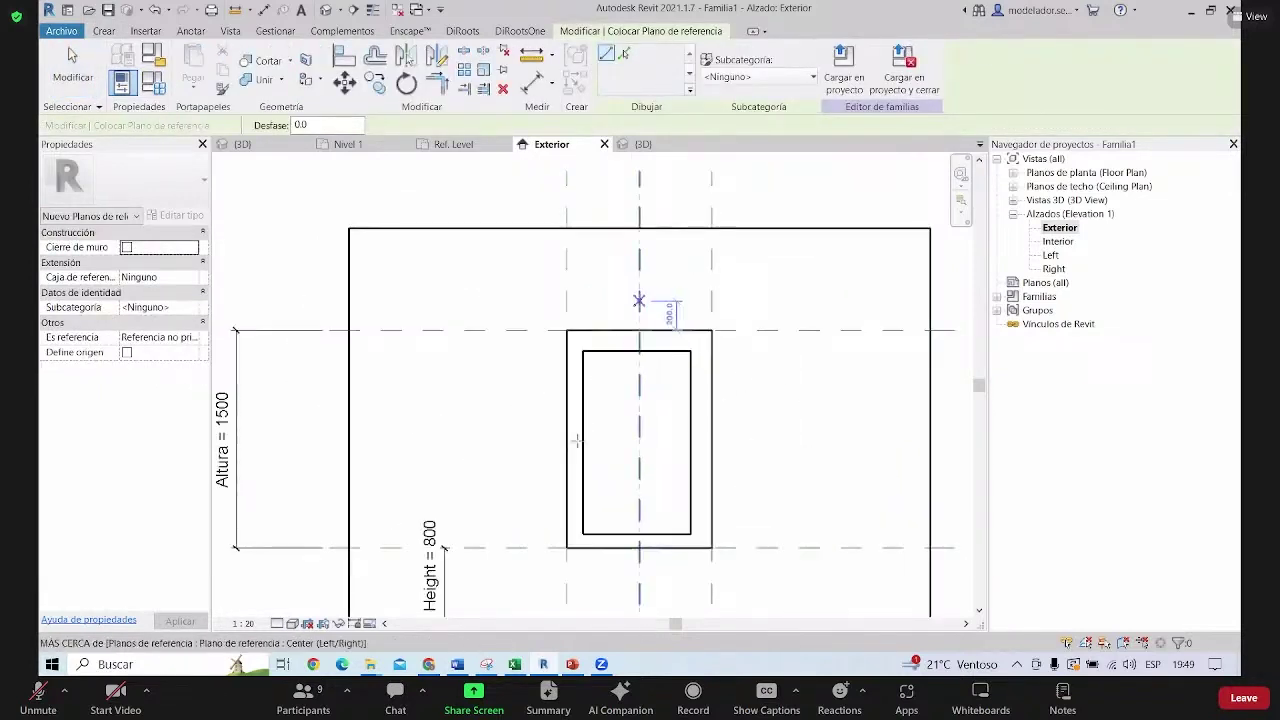
scroll(577, 441, down, 2)
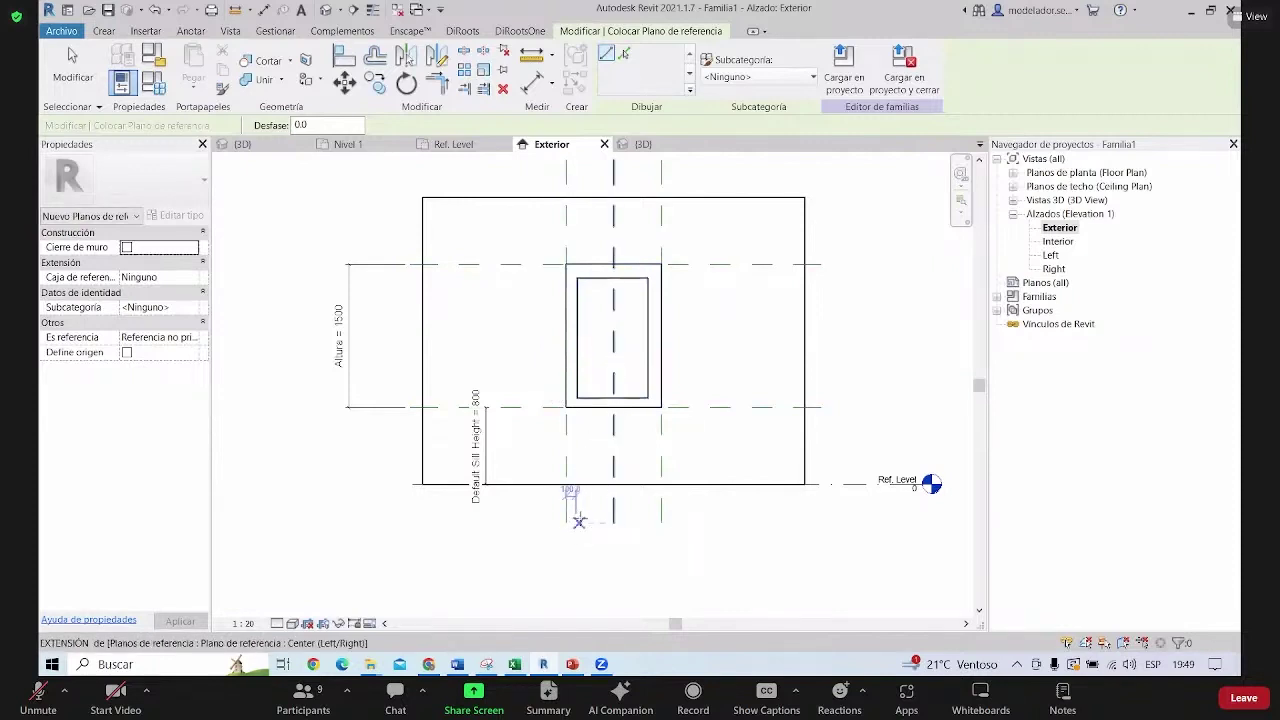
click(575, 521)
middle_drag(575, 169, 543, 317)
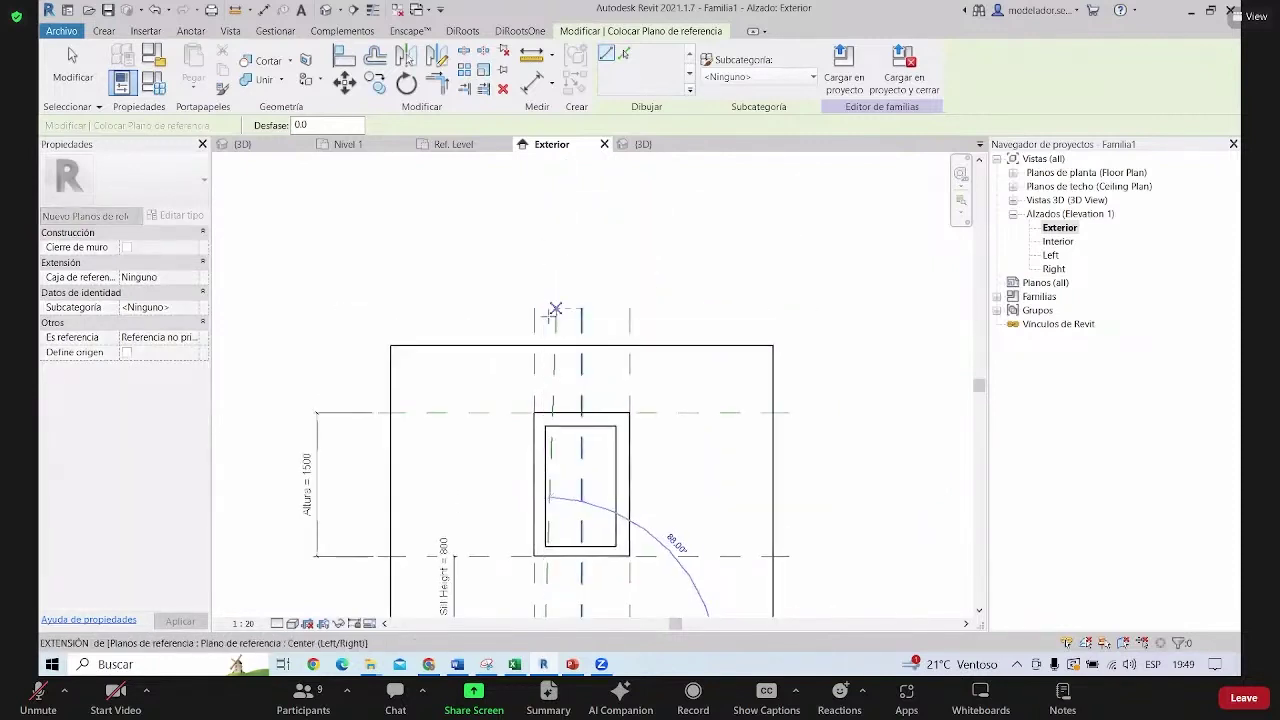
click(543, 317)
middle_drag(600, 600, 546, 447)
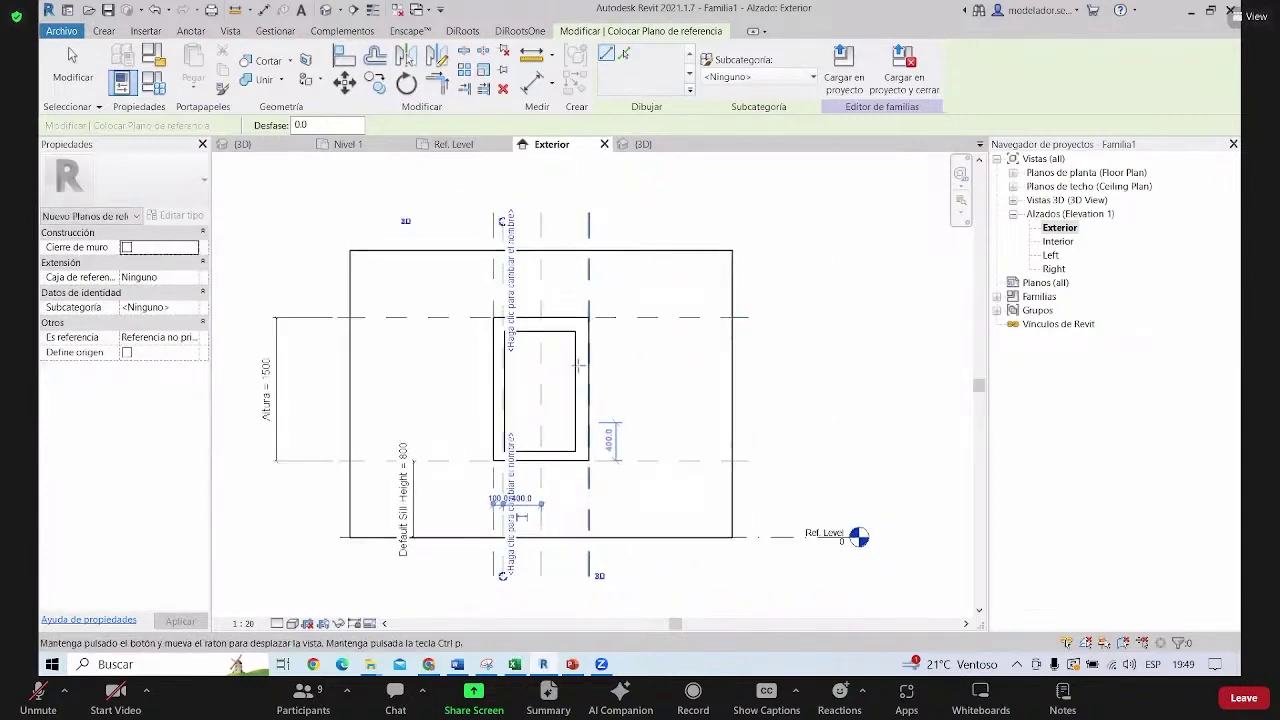
click(556, 479)
middle_drag(555, 164, 569, 292)
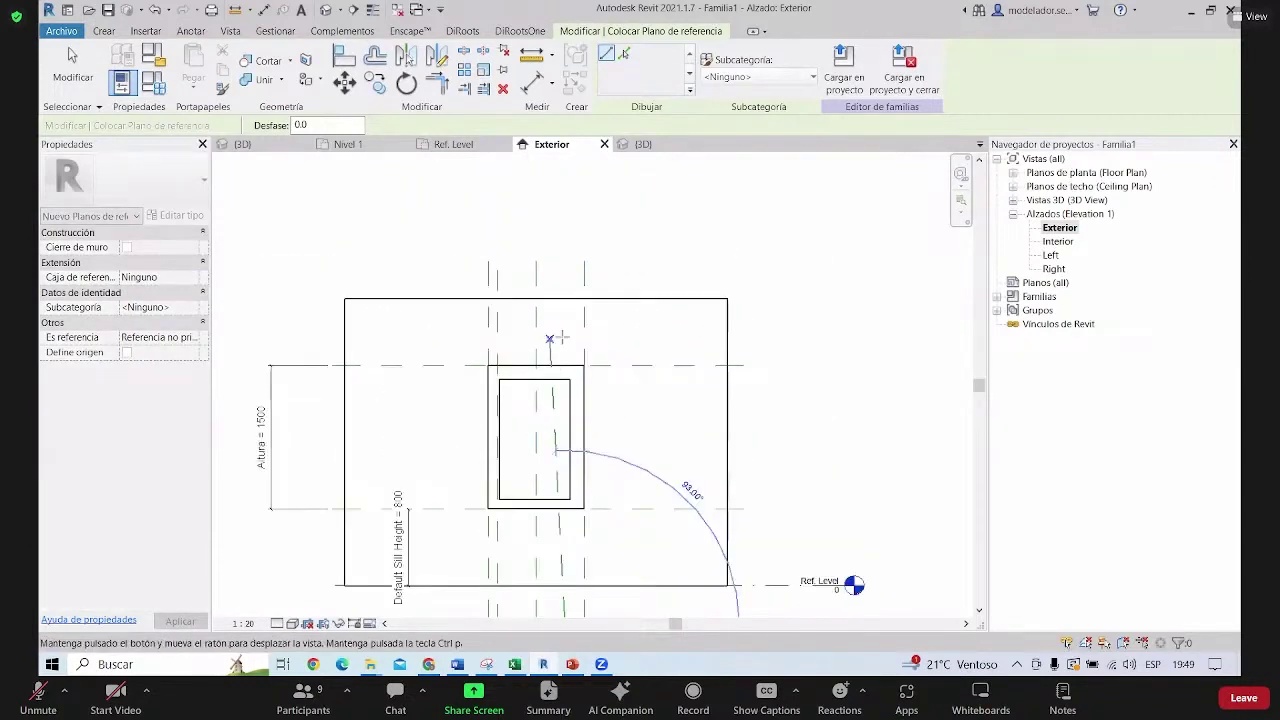
click(569, 292)
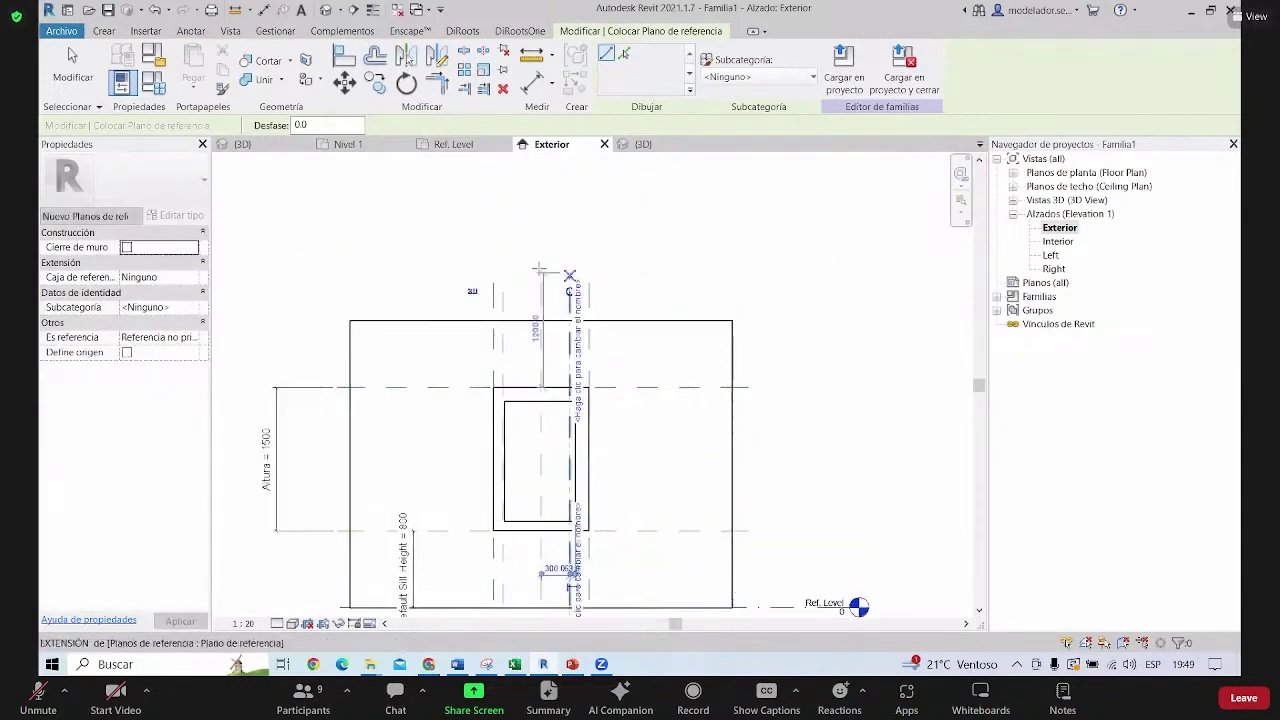
Add two horizontal reference planes across the opening, one near its bottom
click(405, 407)
click(671, 407)
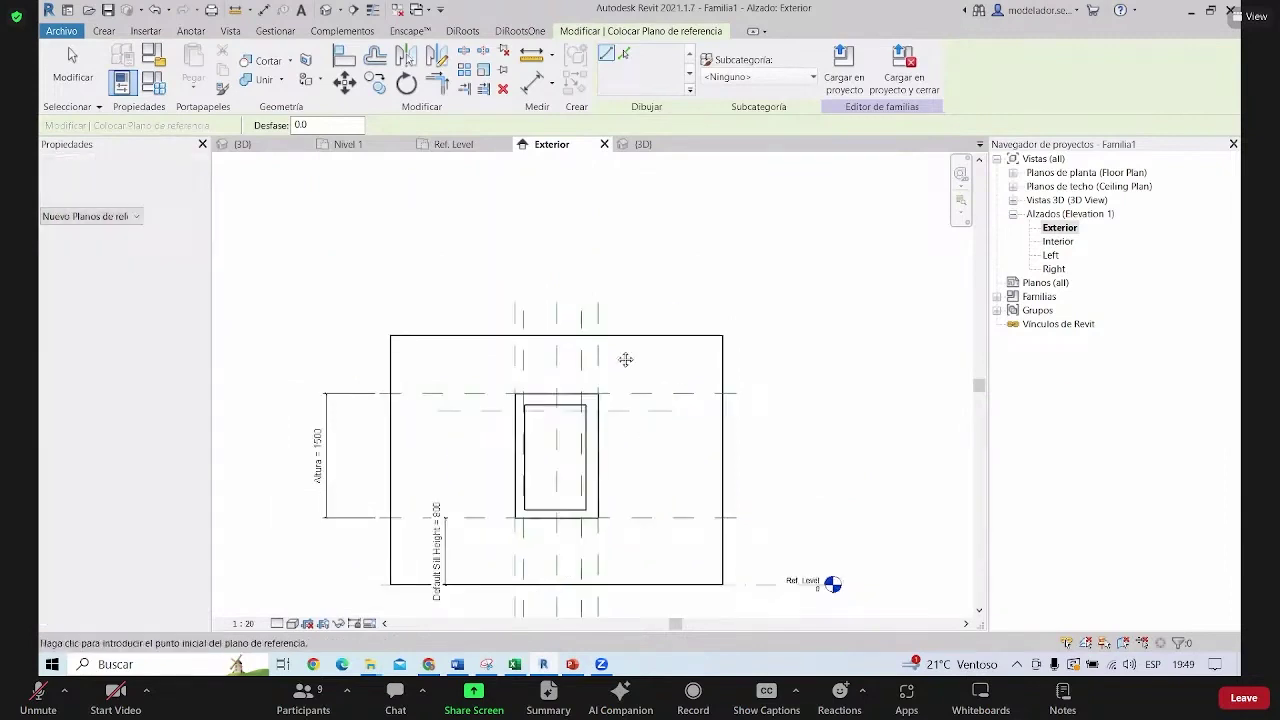
scroll(443, 368, down, 1)
scroll(443, 368, up, 1)
click(377, 360)
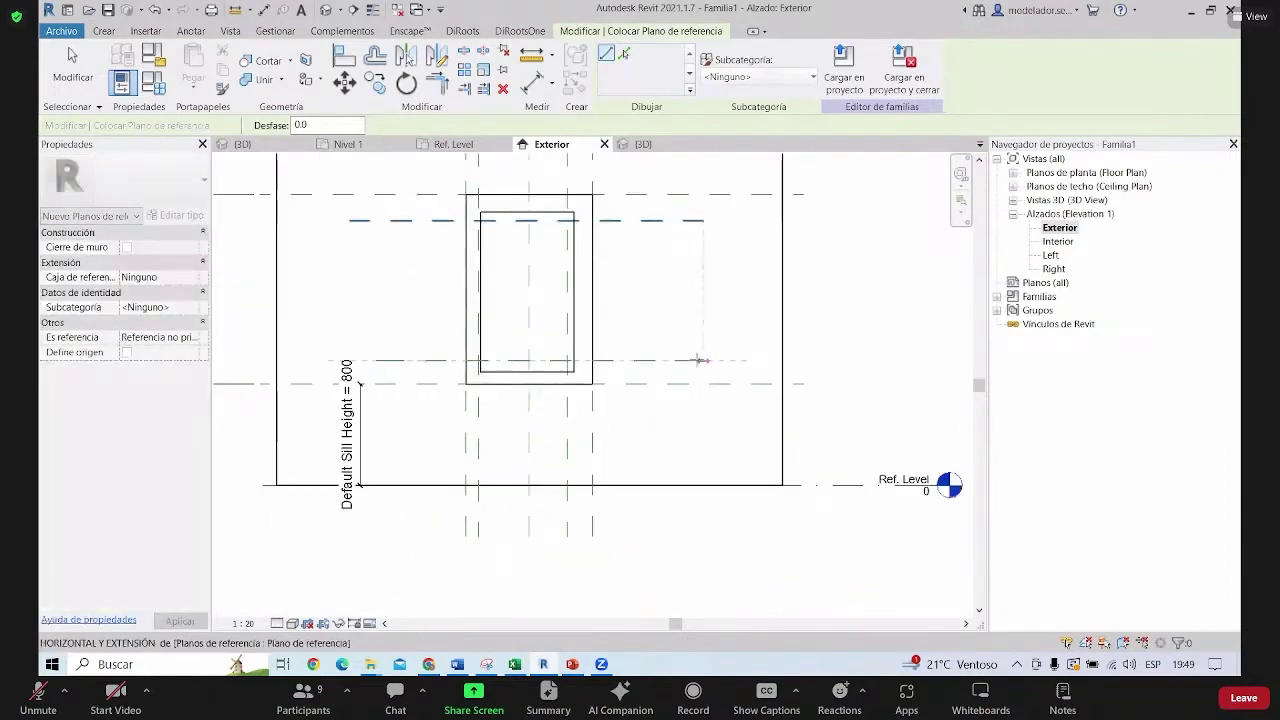
click(702, 360)
scroll(699, 268, down, 1)
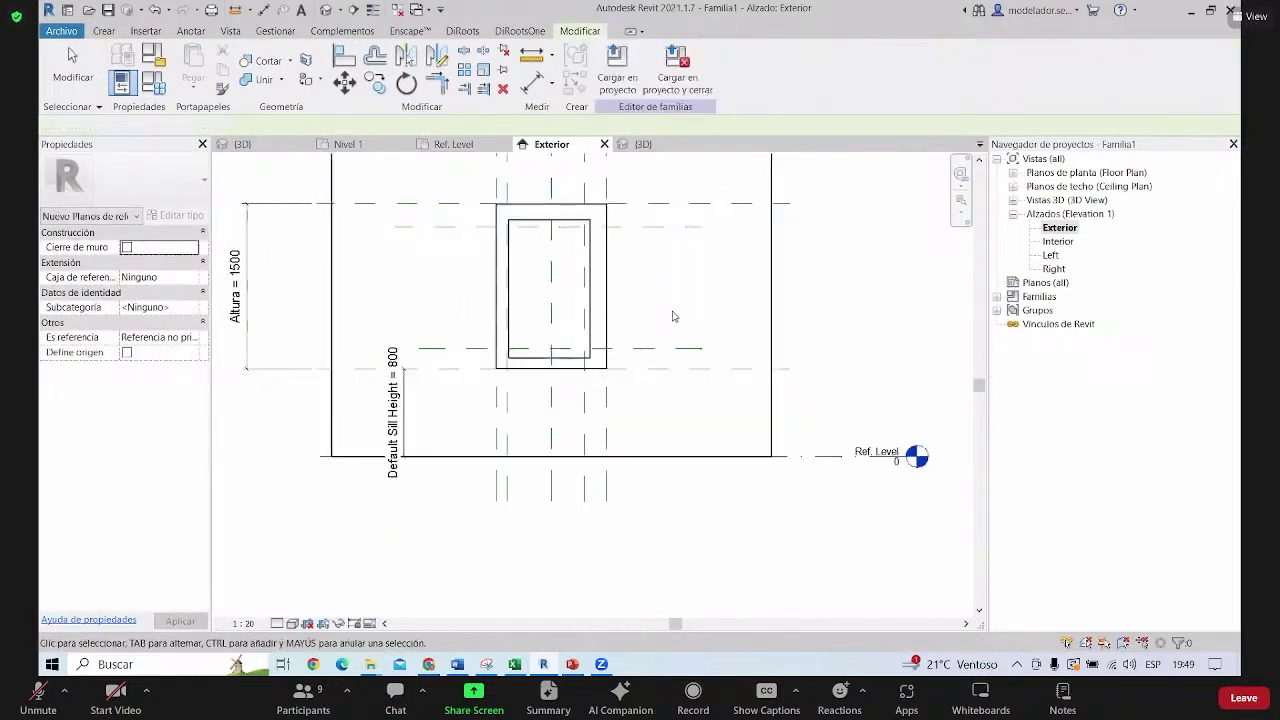
key(Escape)
key(Escape)
scroll(540, 366, down, 1)
scroll(480, 300, up, 2)
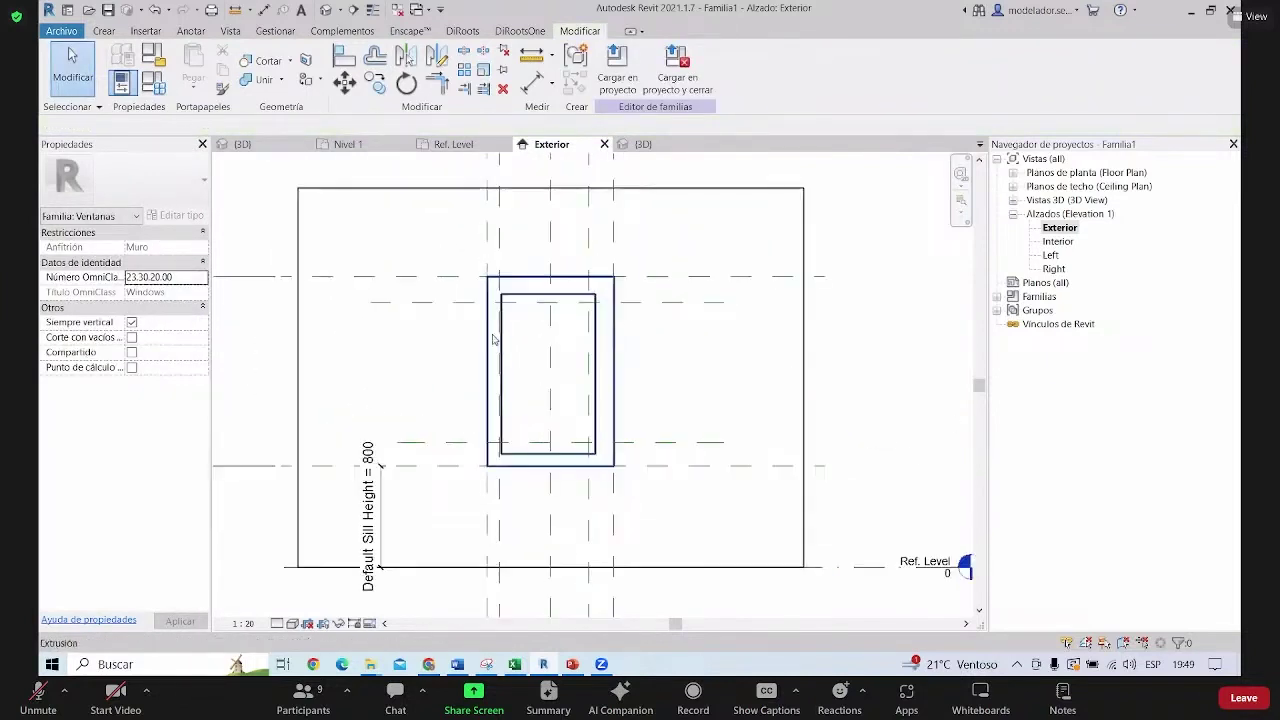
scroll(620, 340, down, 1)
scroll(777, 360, down, 1)
middle_drag(777, 360, 685, 344)
scroll(685, 344, up, 2)
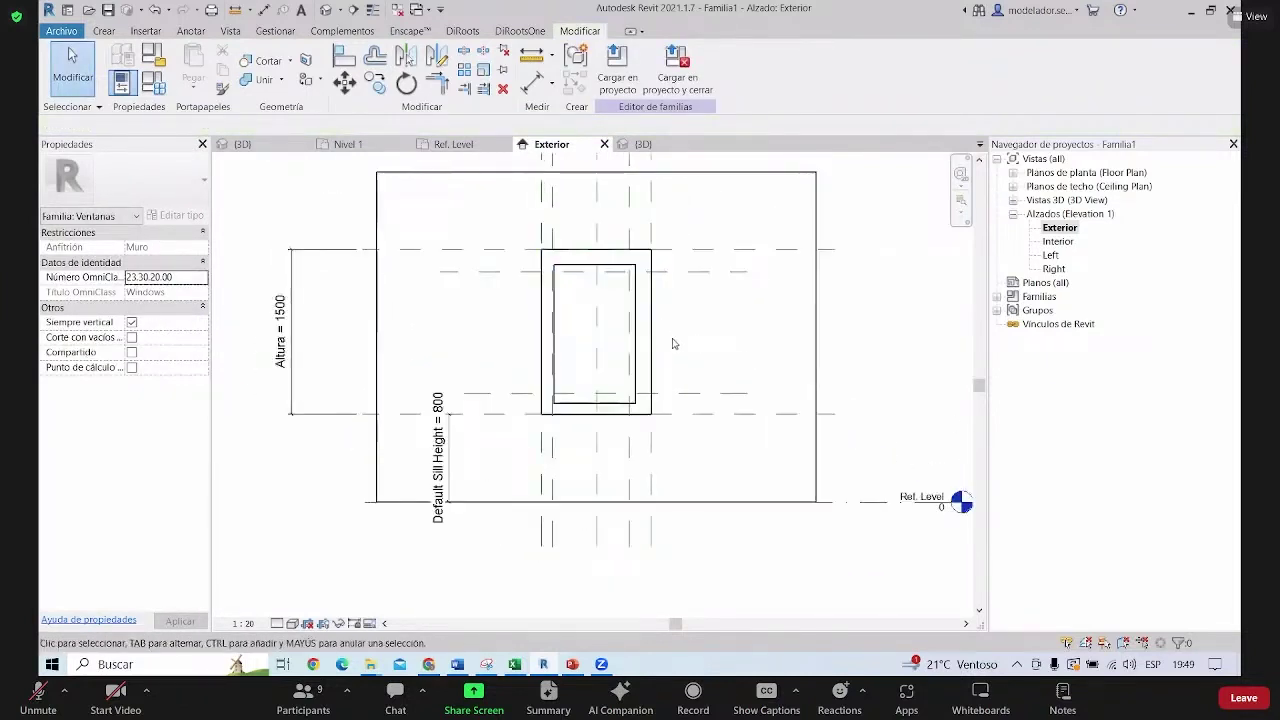
scroll(674, 343, down, 1)
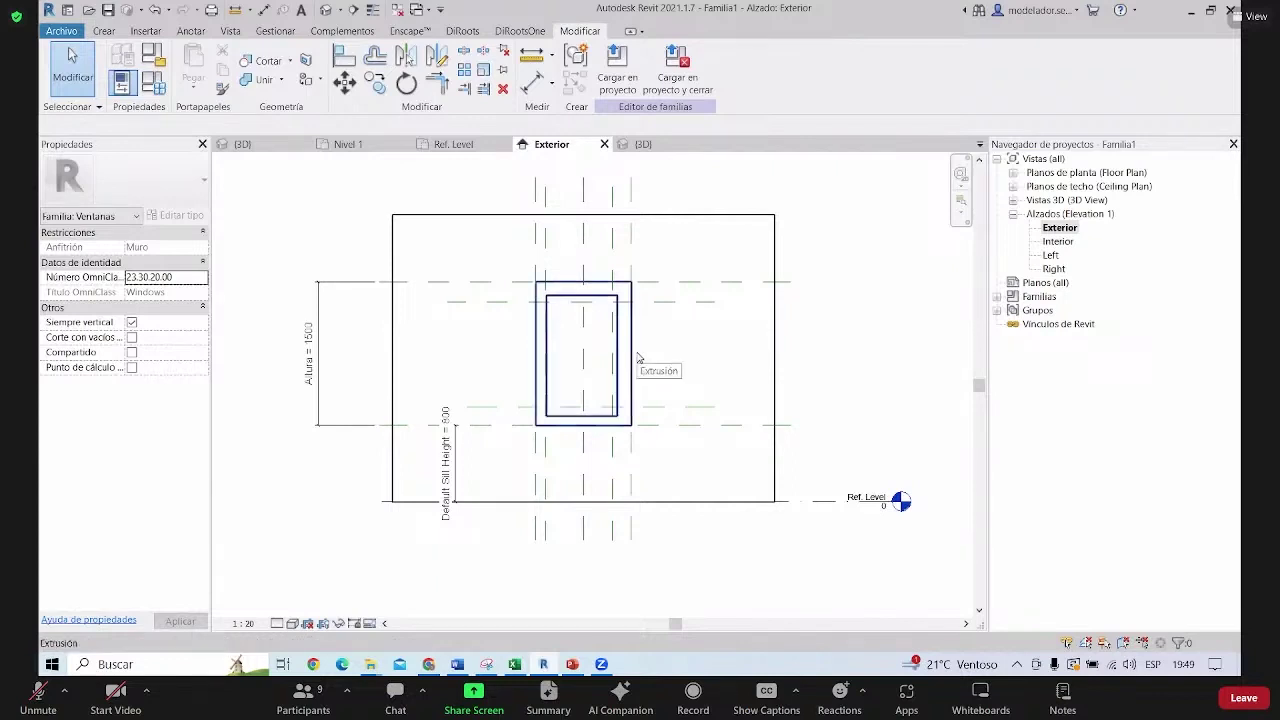
scroll(309, 358, up, 1)
scroll(309, 358, up, 1)
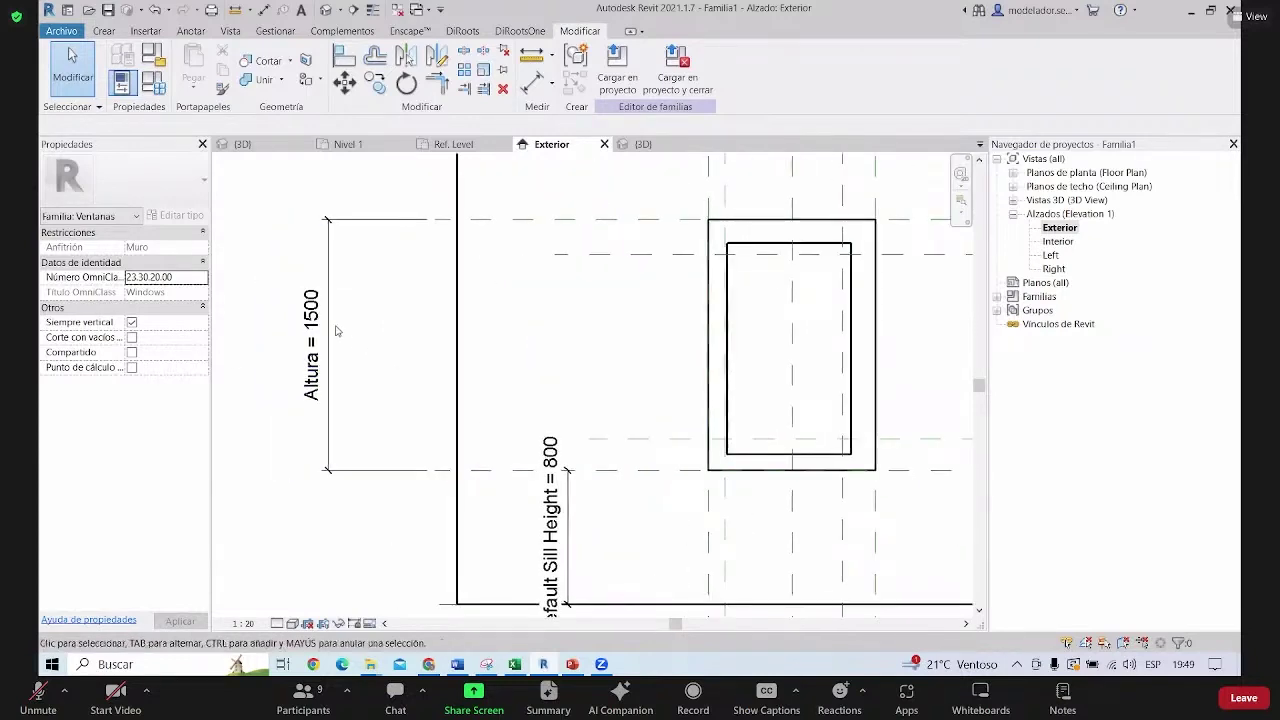
scroll(309, 358, up, 1)
scroll(290, 345, down, 1)
scroll(280, 388, down, 1)
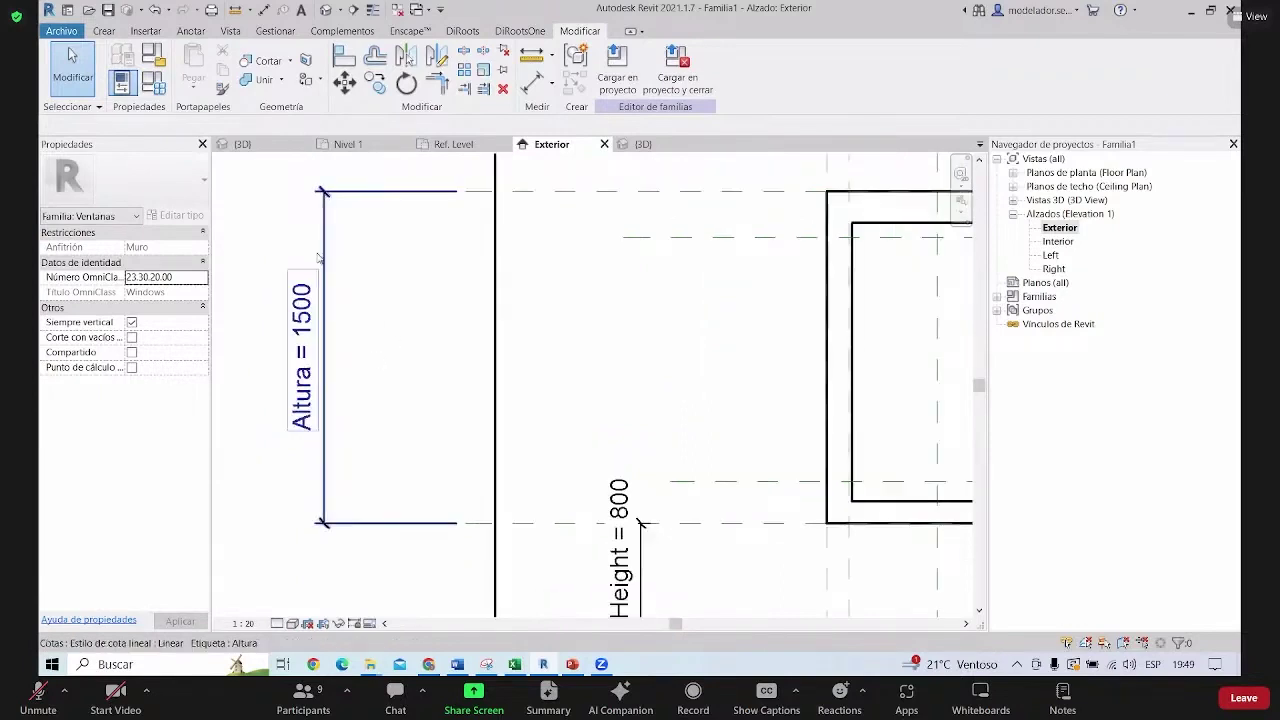
scroll(280, 210, down, 1)
scroll(280, 260, down, 1)
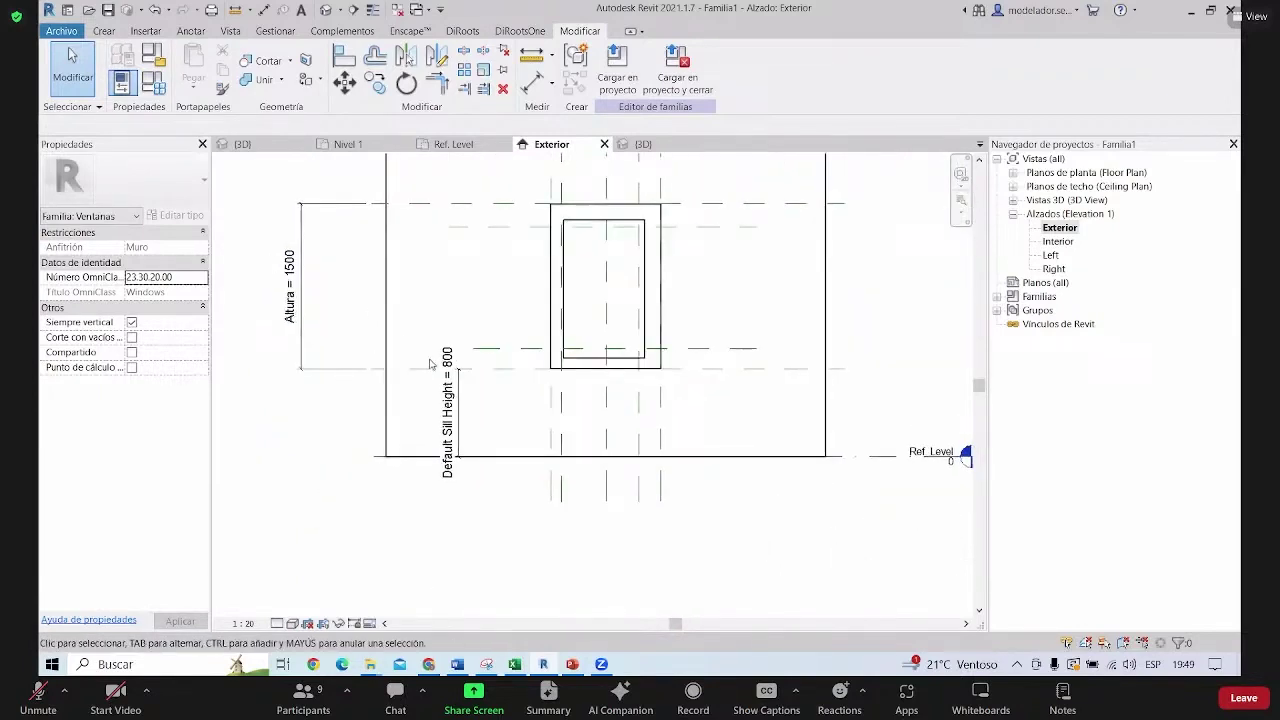
middle_drag(491, 369, 433, 397)
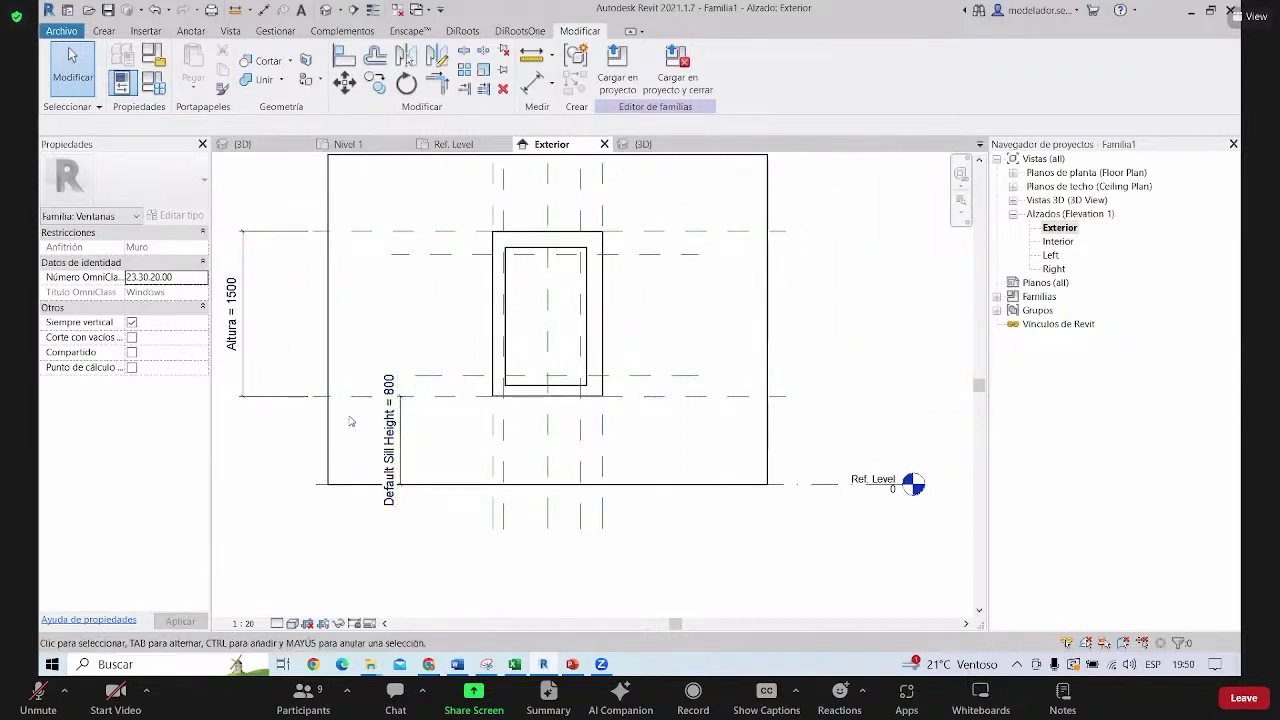
middle_drag(400, 397, 463, 386)
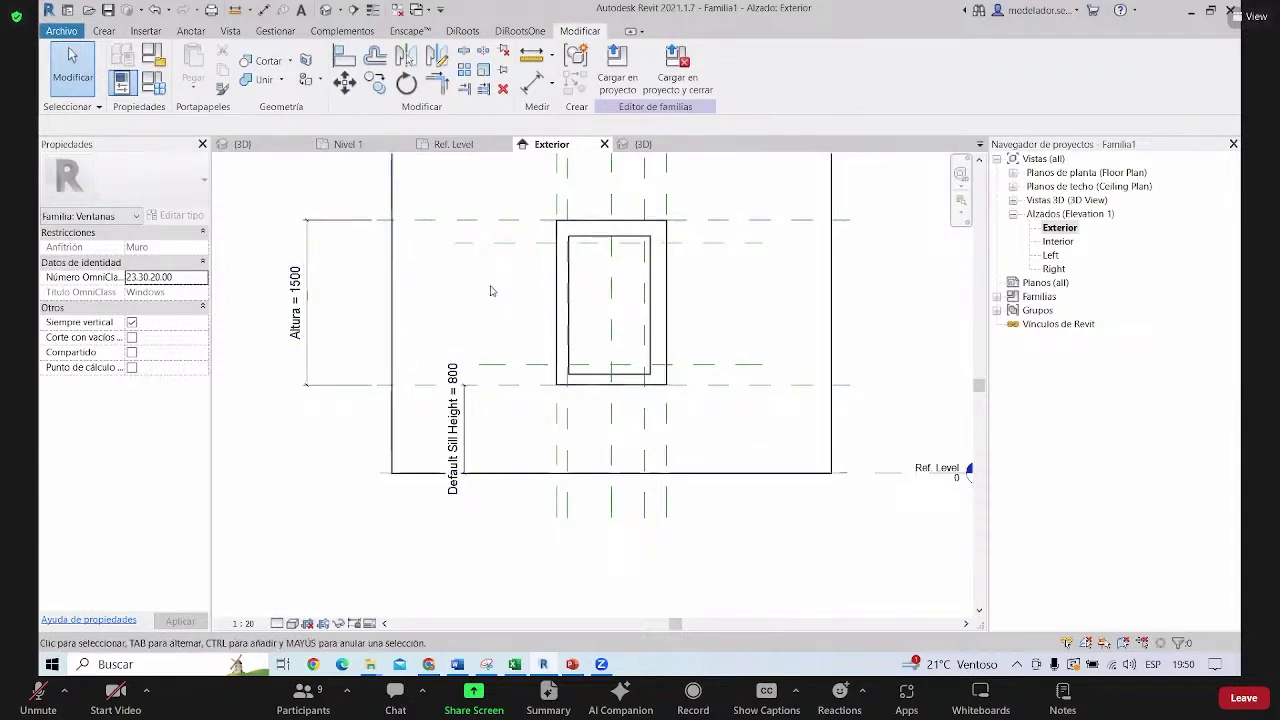
middle_drag(499, 375, 505, 374)
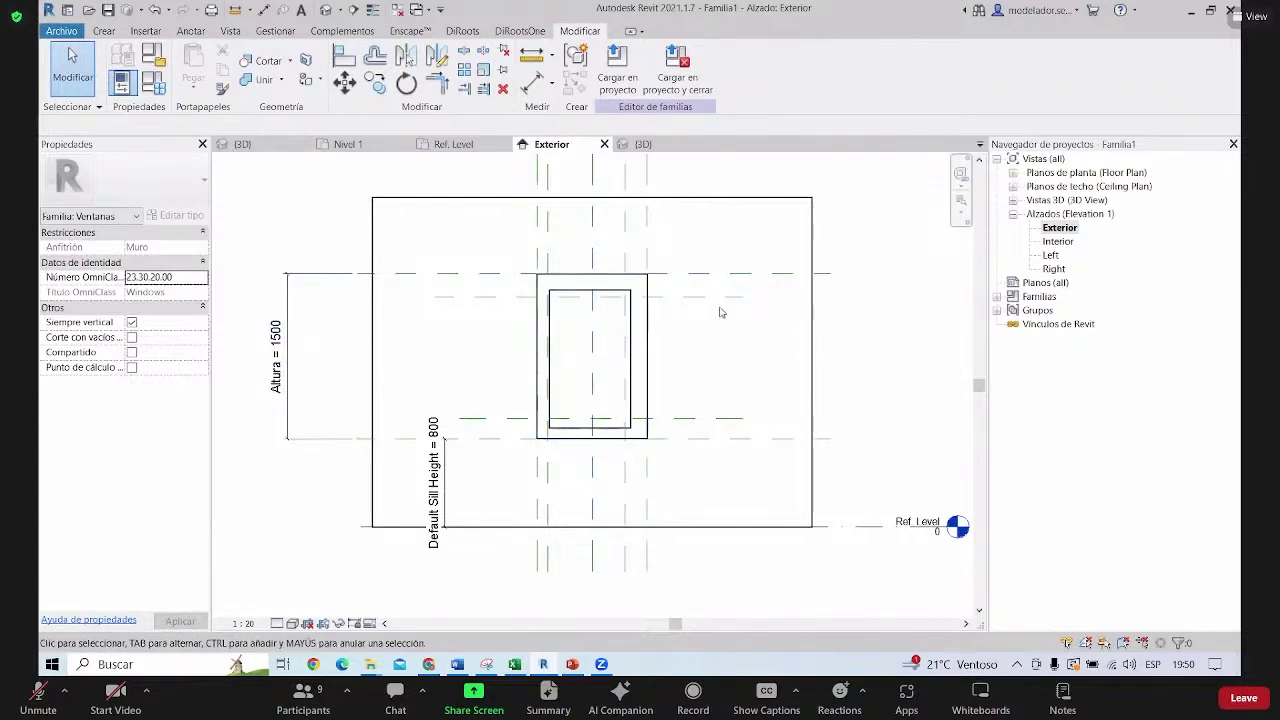
middle_drag(720, 313, 716, 308)
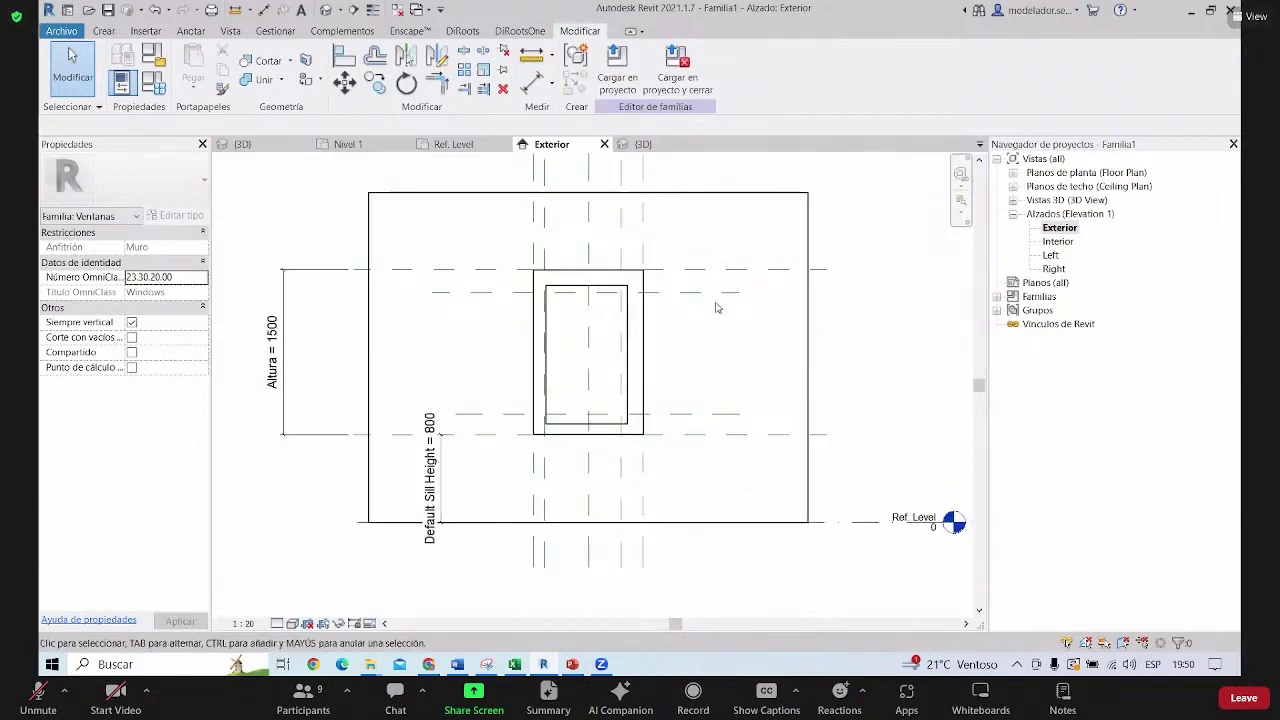
middle_drag(714, 291, 669, 315)
scroll(559, 334, up, 2)
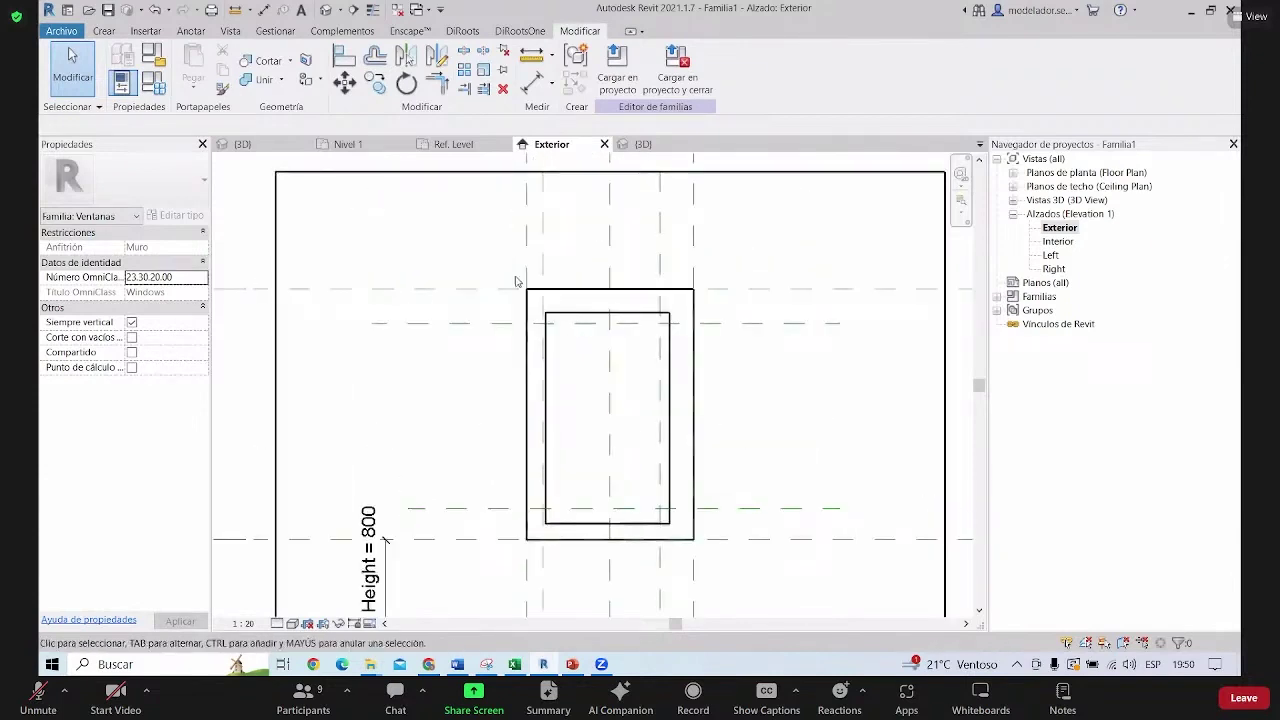
scroll(559, 334, down, 2)
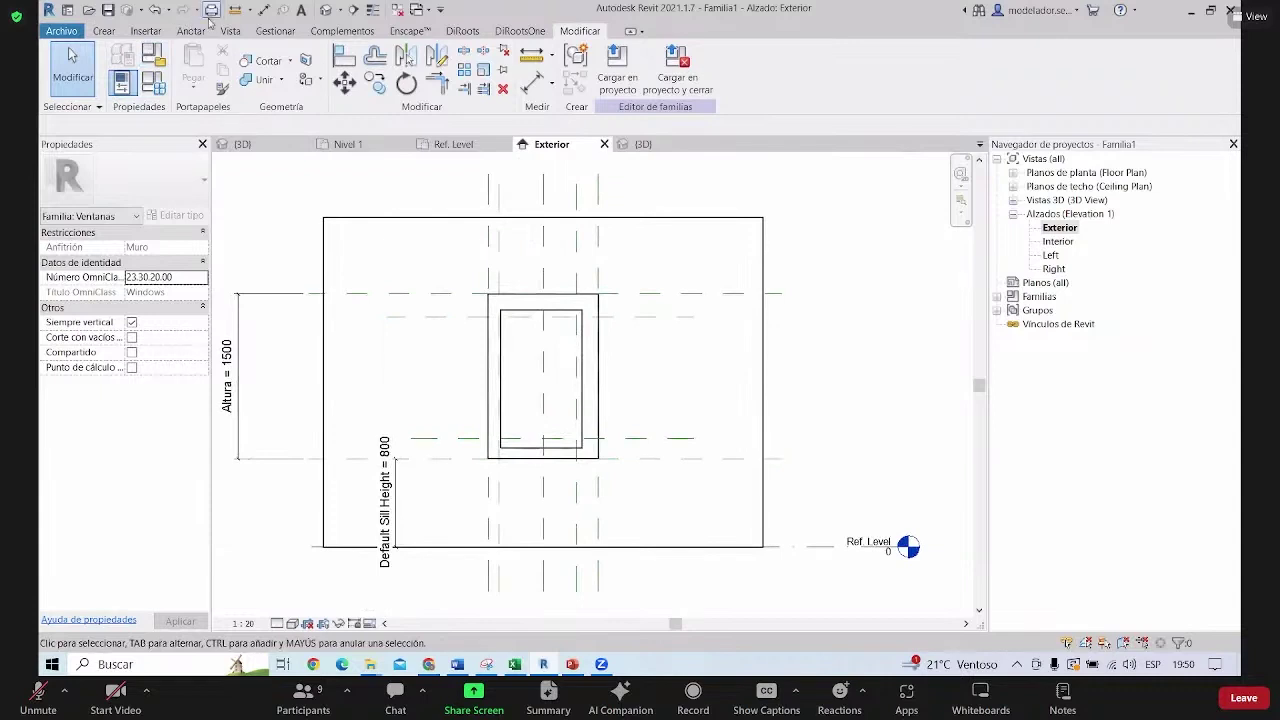
Add a 187 aligned dimension between the frame's lower reference plane and the sill line
click(200, 32)
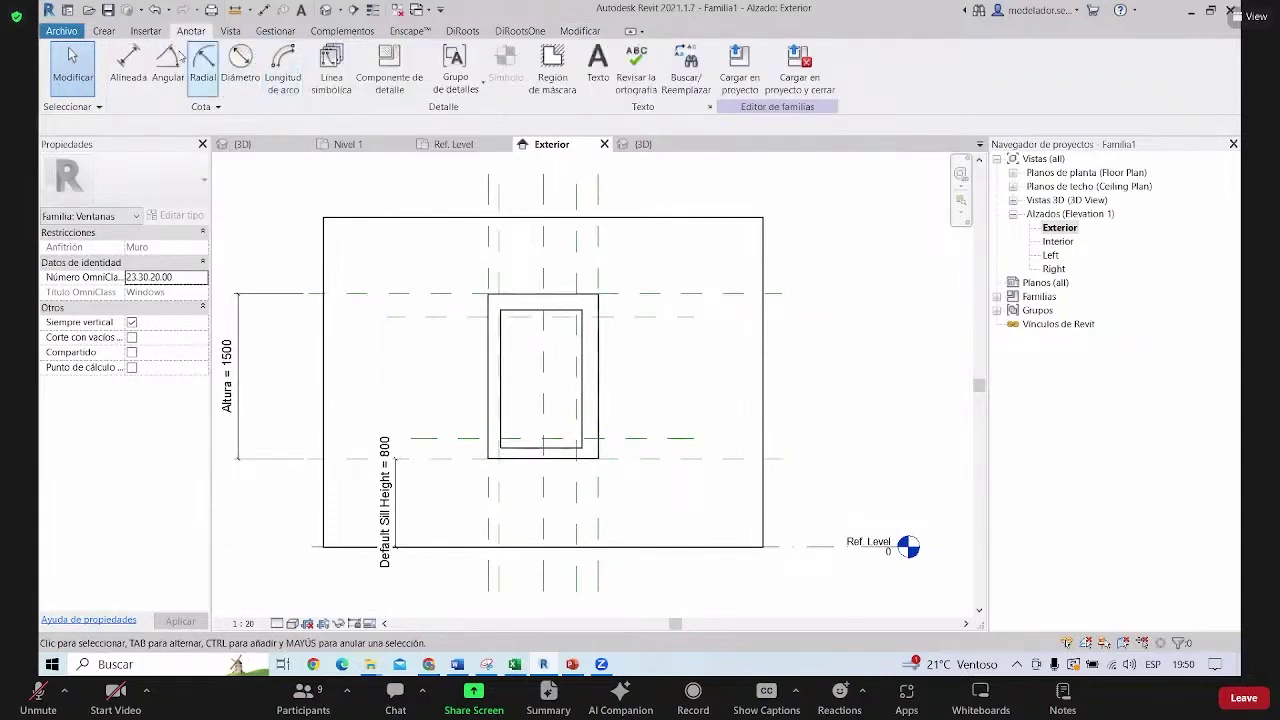
click(128, 62)
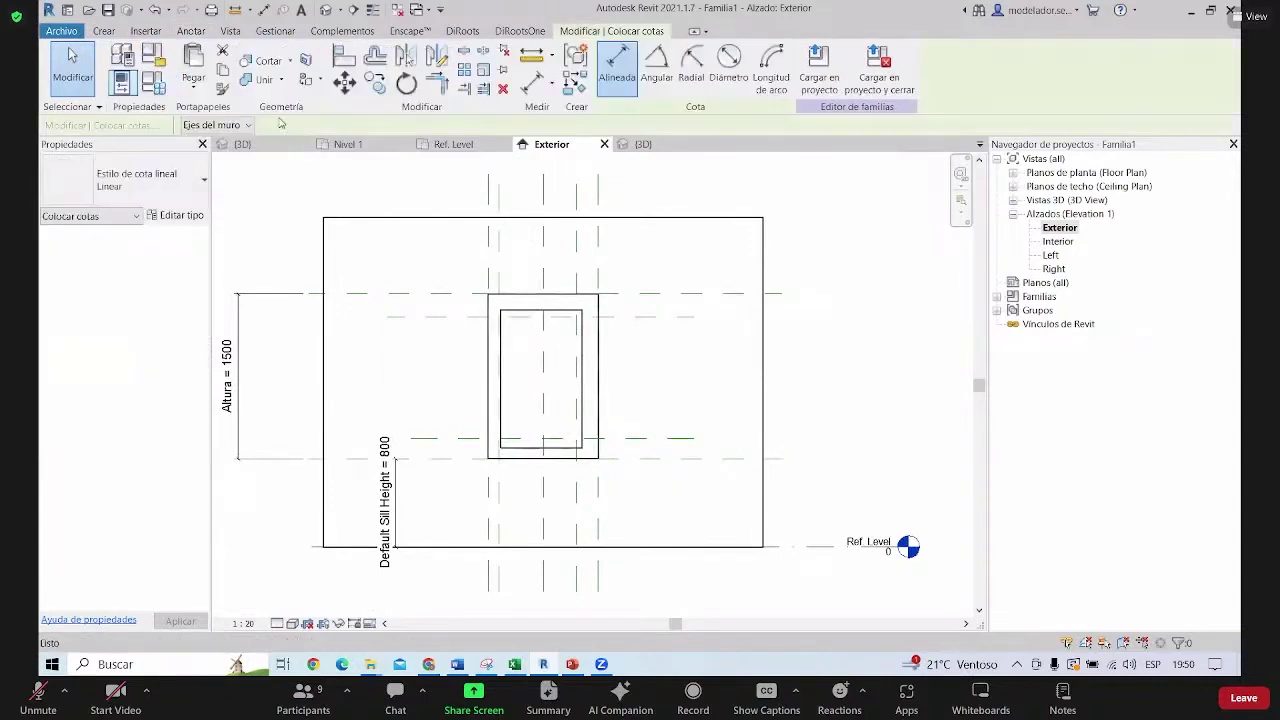
scroll(462, 450, up, 3)
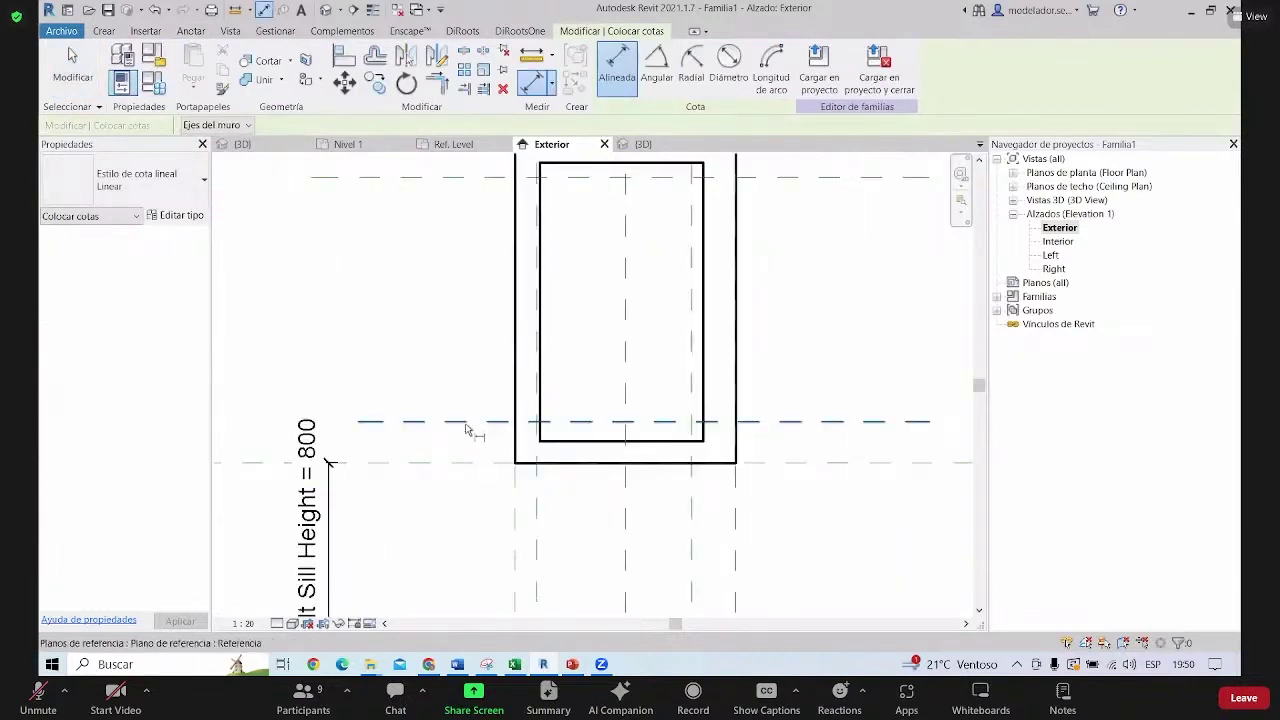
click(465, 463)
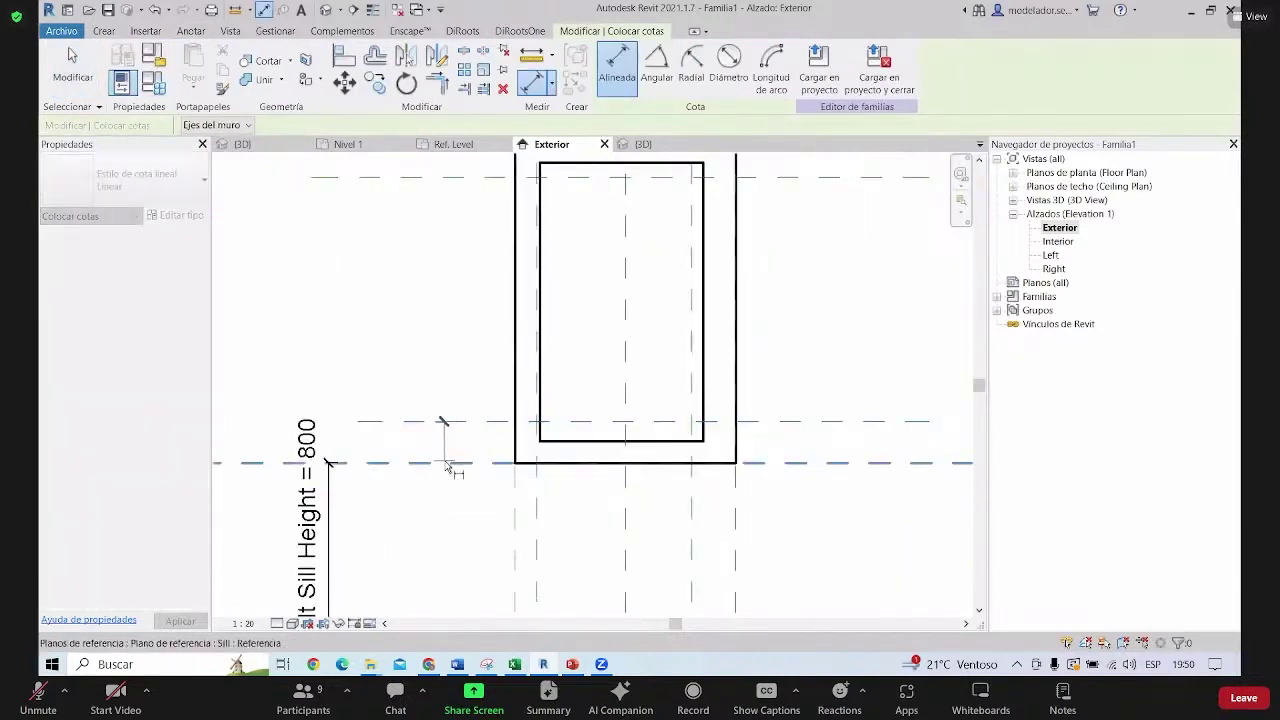
click(445, 421)
click(445, 512)
scroll(517, 322, down, 2)
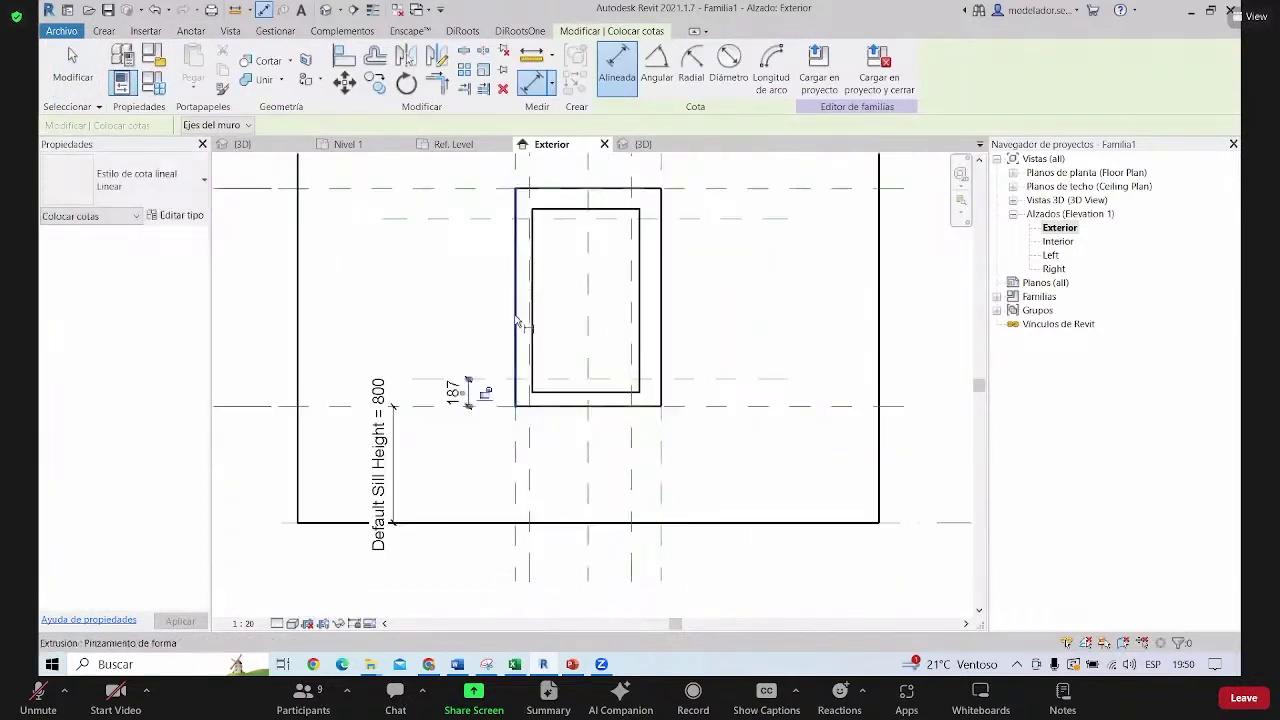
key(Escape)
key(Escape)
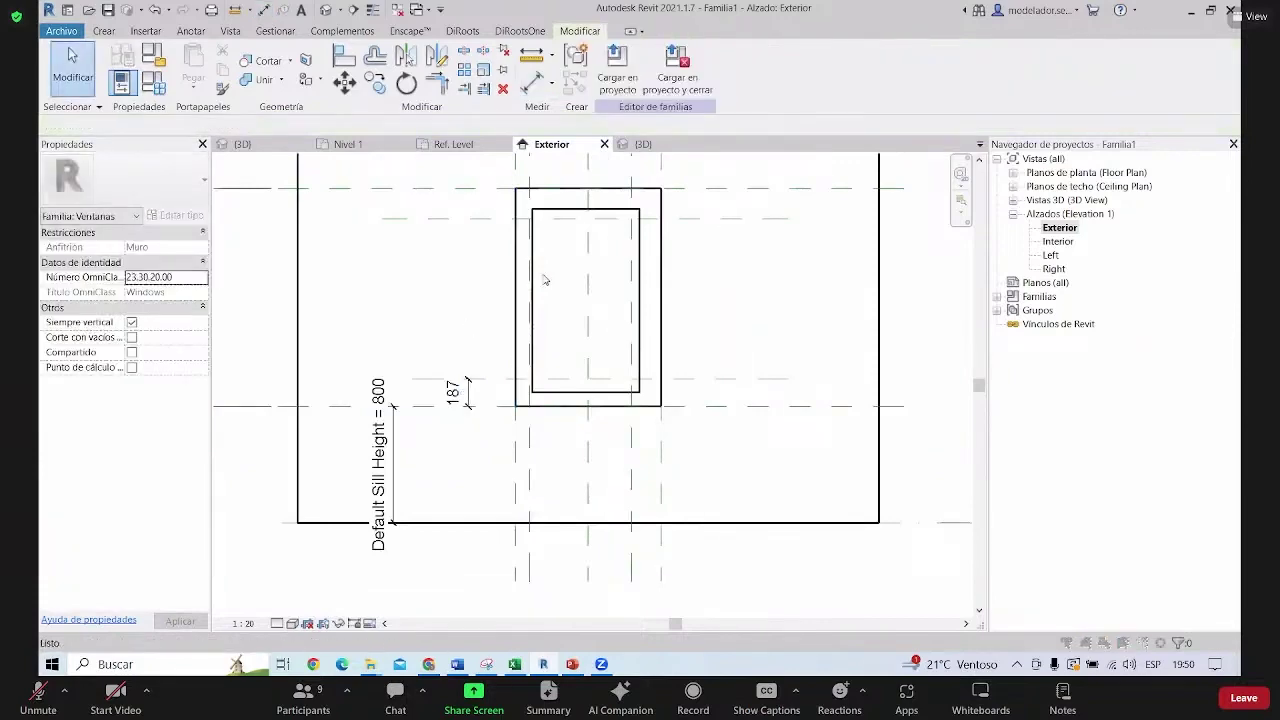
Set the project length units to Metros rounded to 2 decimal places
key(v)
key(v)
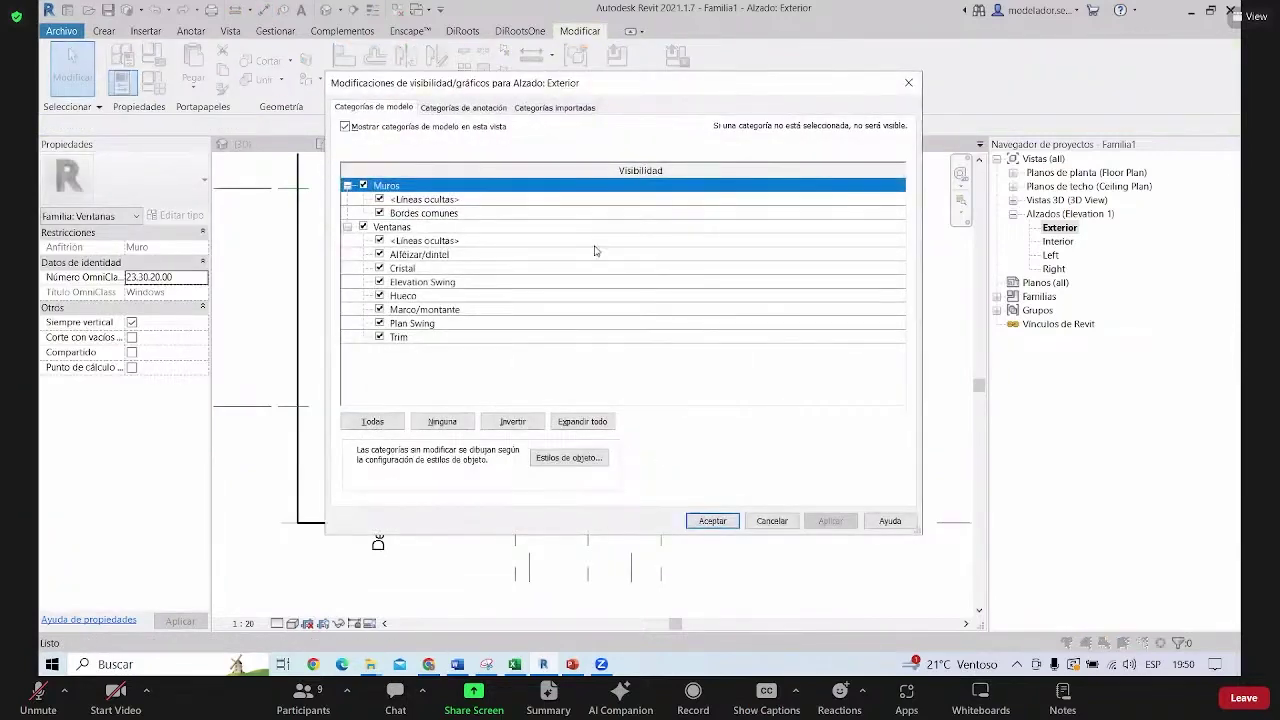
key(Escape)
key(u)
key(n)
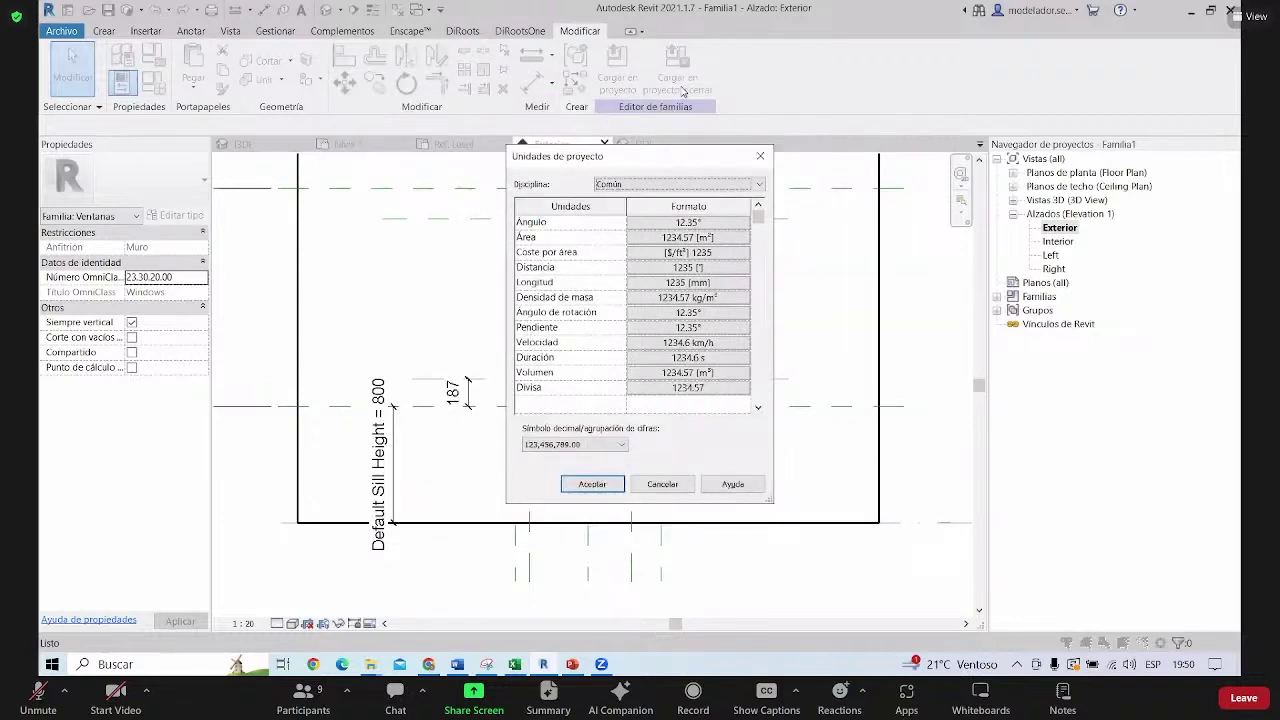
click(697, 284)
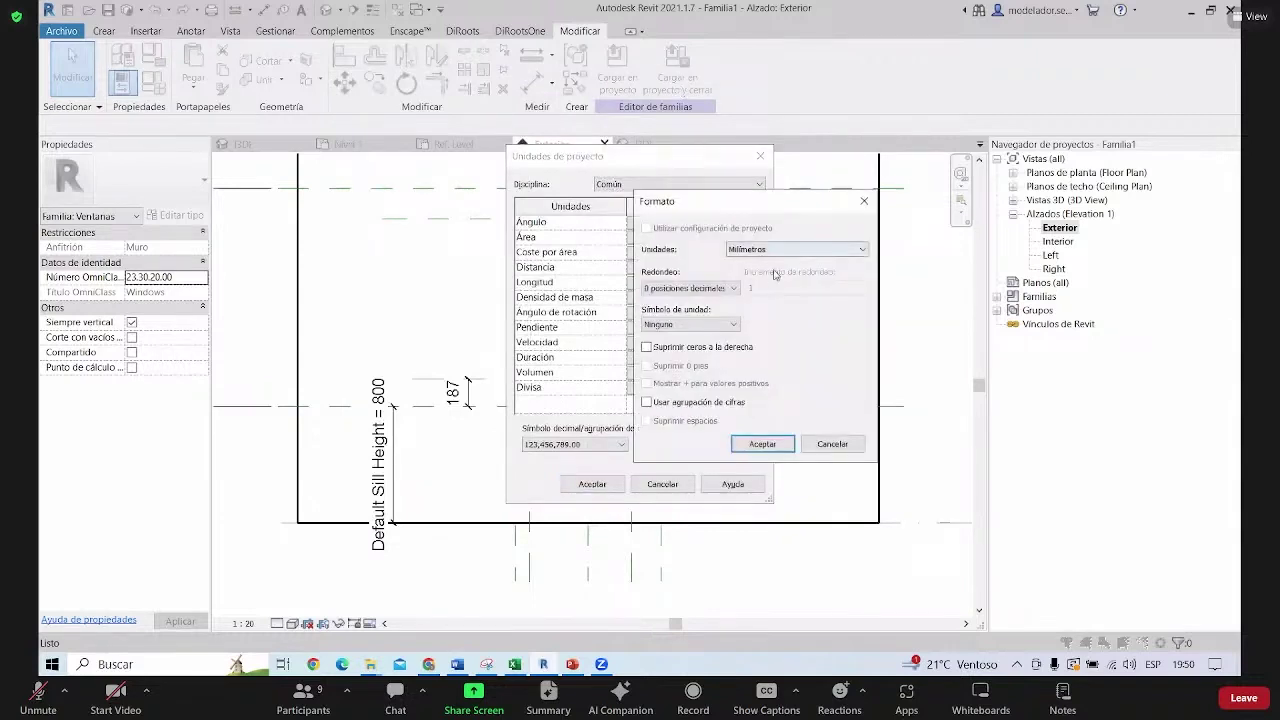
click(790, 249)
click(752, 302)
click(690, 288)
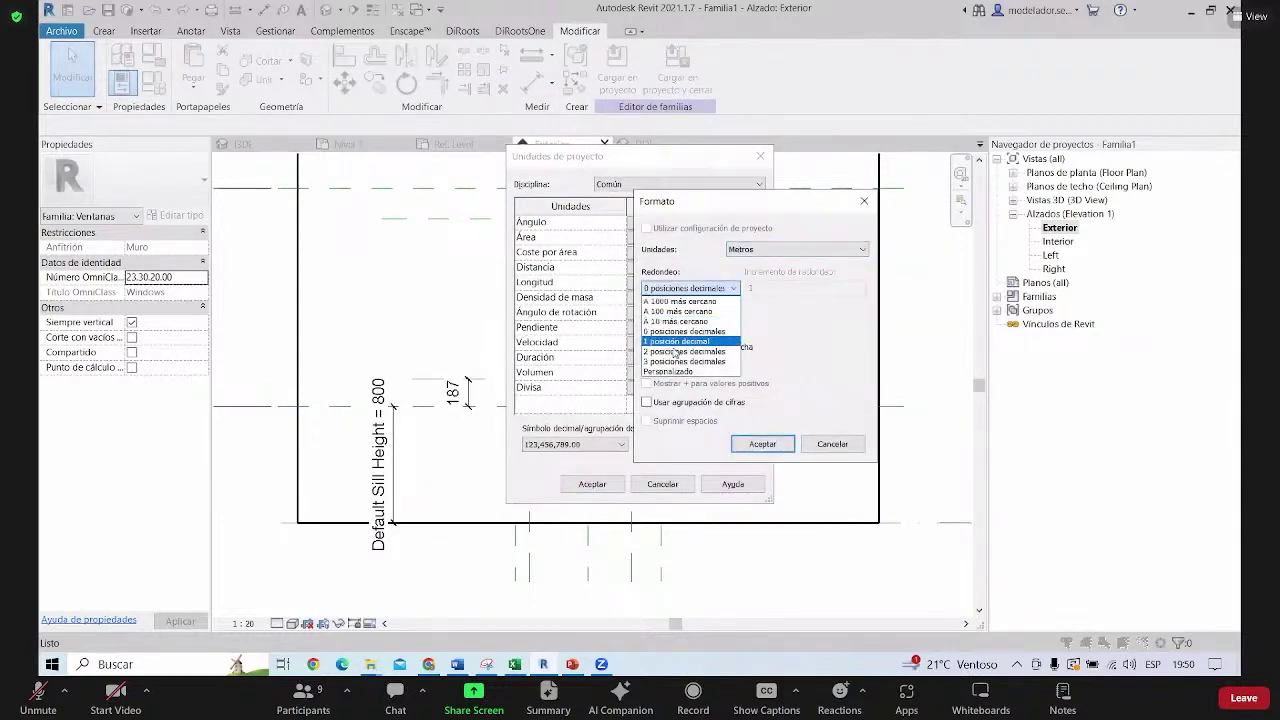
click(678, 352)
click(764, 446)
click(594, 486)
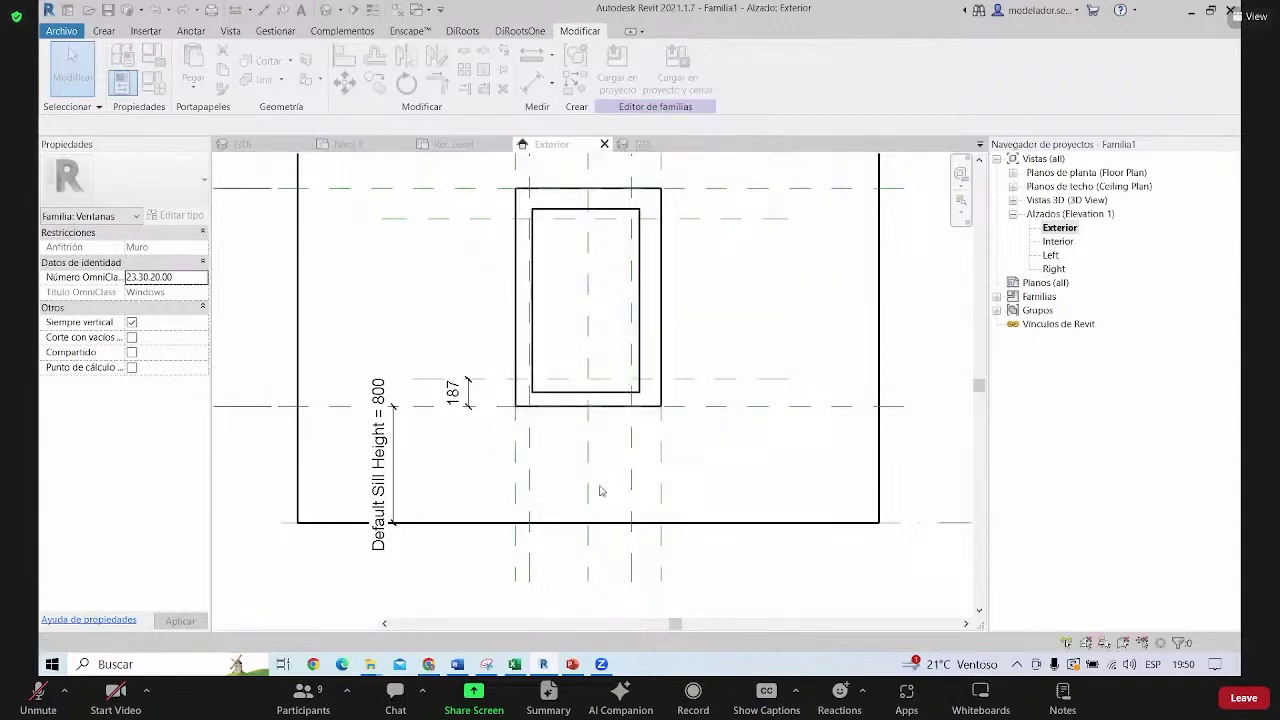
Check that the frame-bottom dimension now reads 0.19 in metres
scroll(430, 413, down, 1)
scroll(430, 413, up, 3)
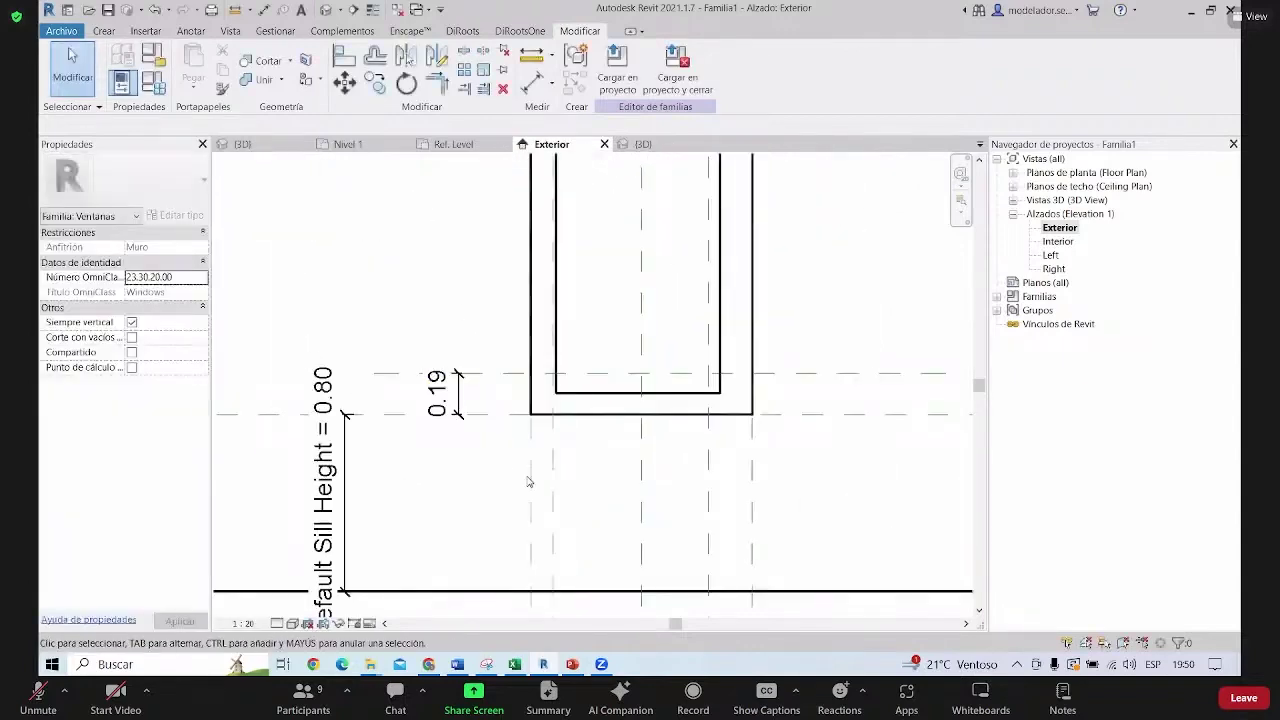
scroll(529, 480, down, 3)
scroll(474, 551, up, 2)
click(407, 455)
key(Escape)
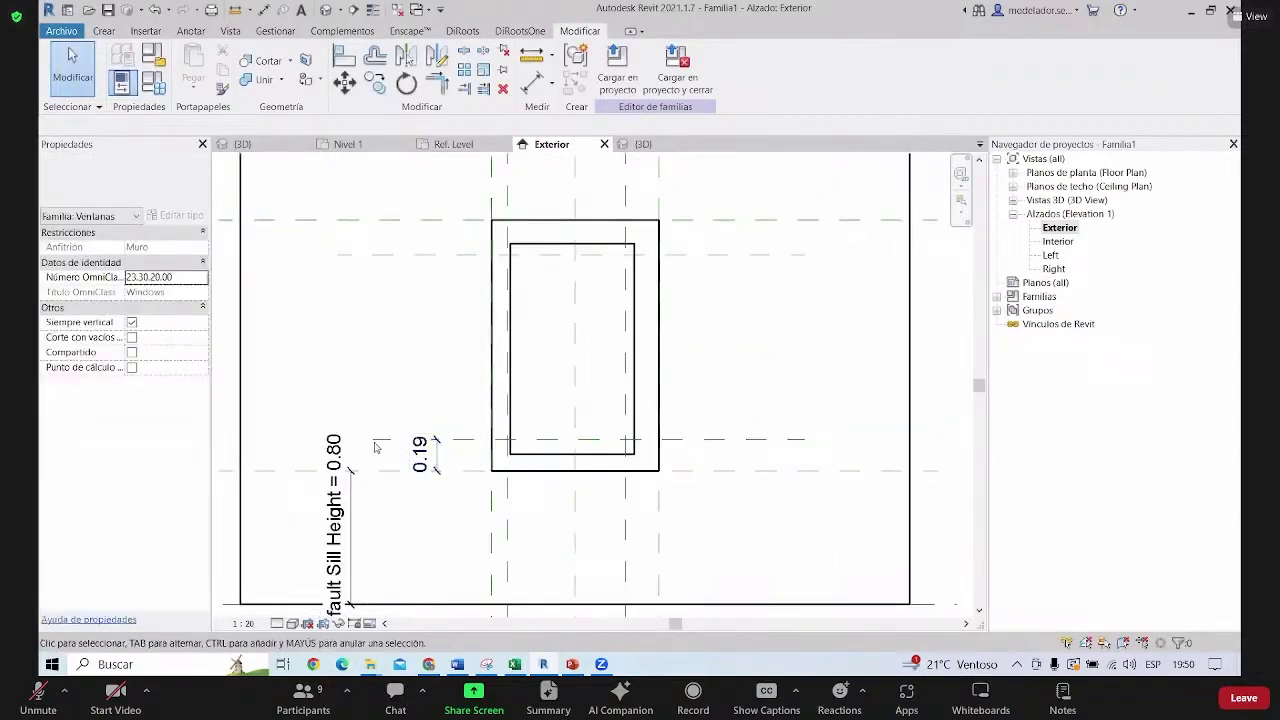
scroll(452, 393, down, 2)
scroll(452, 393, down, 1)
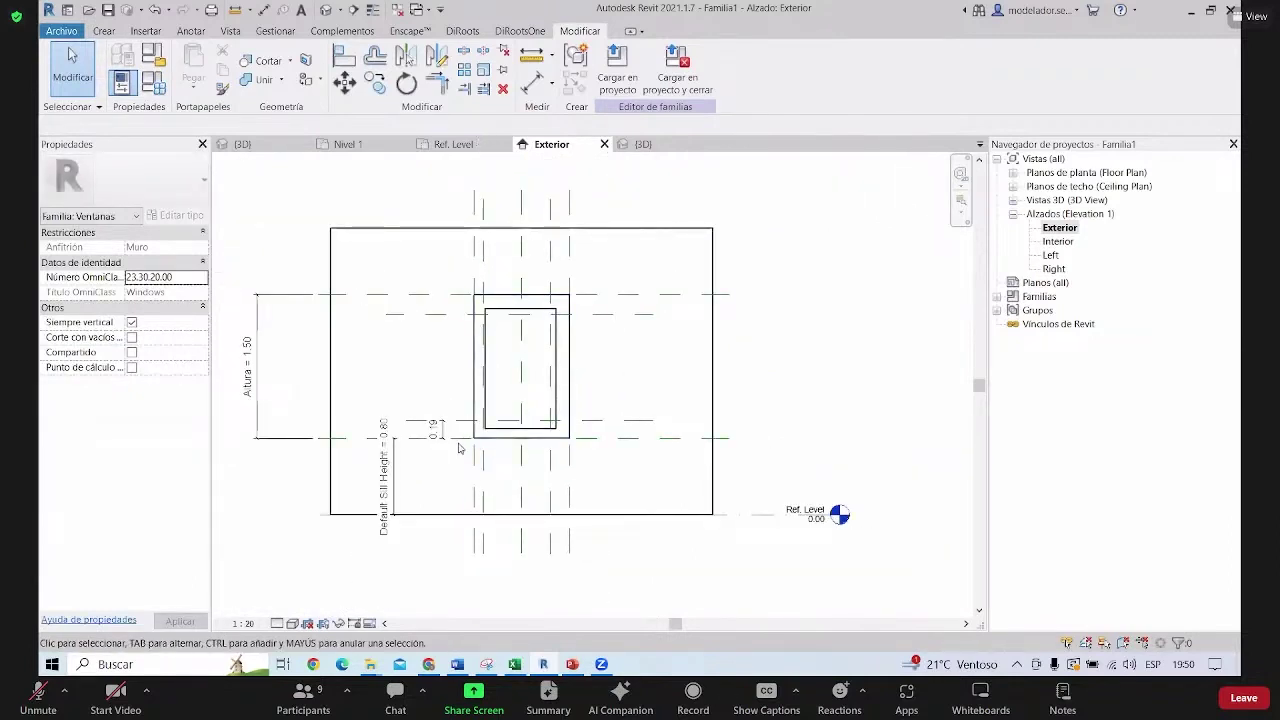
scroll(458, 449, up, 2)
scroll(400, 442, up, 1)
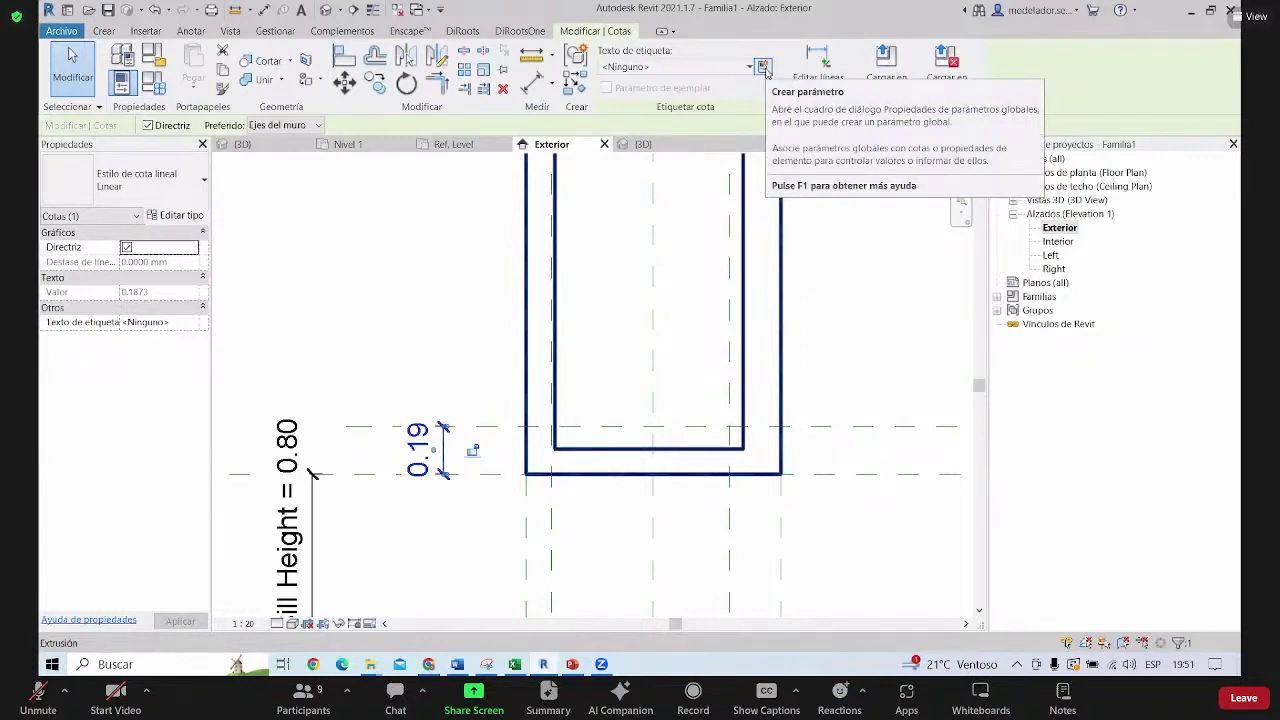
Label the 0.19 frame-bottom dimension with a new Type parameter named Marco
click(763, 67)
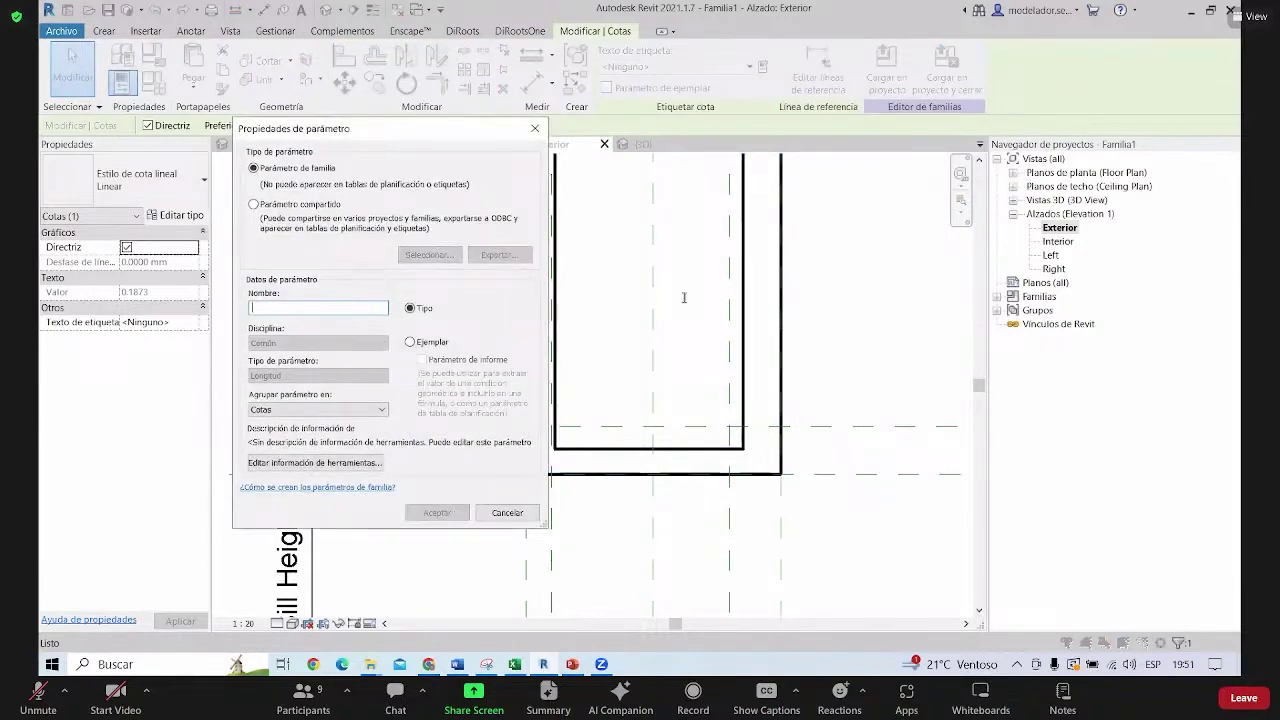
text(Marco)
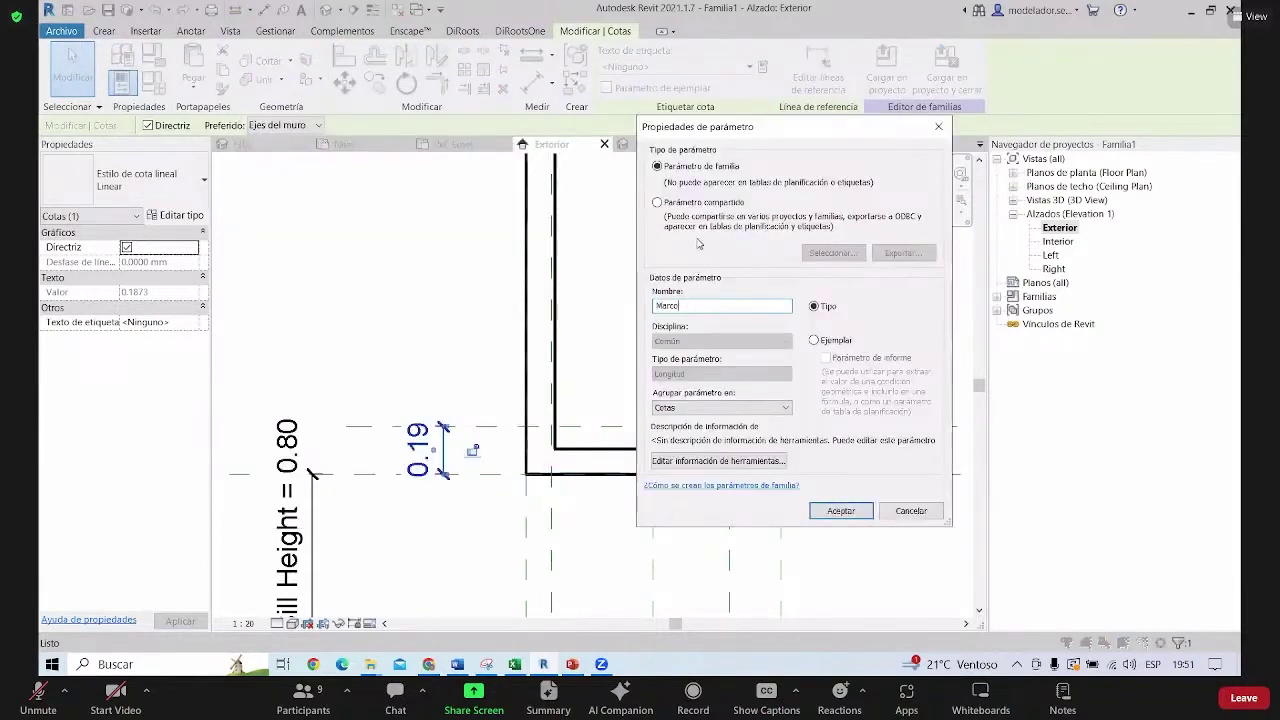
click(841, 511)
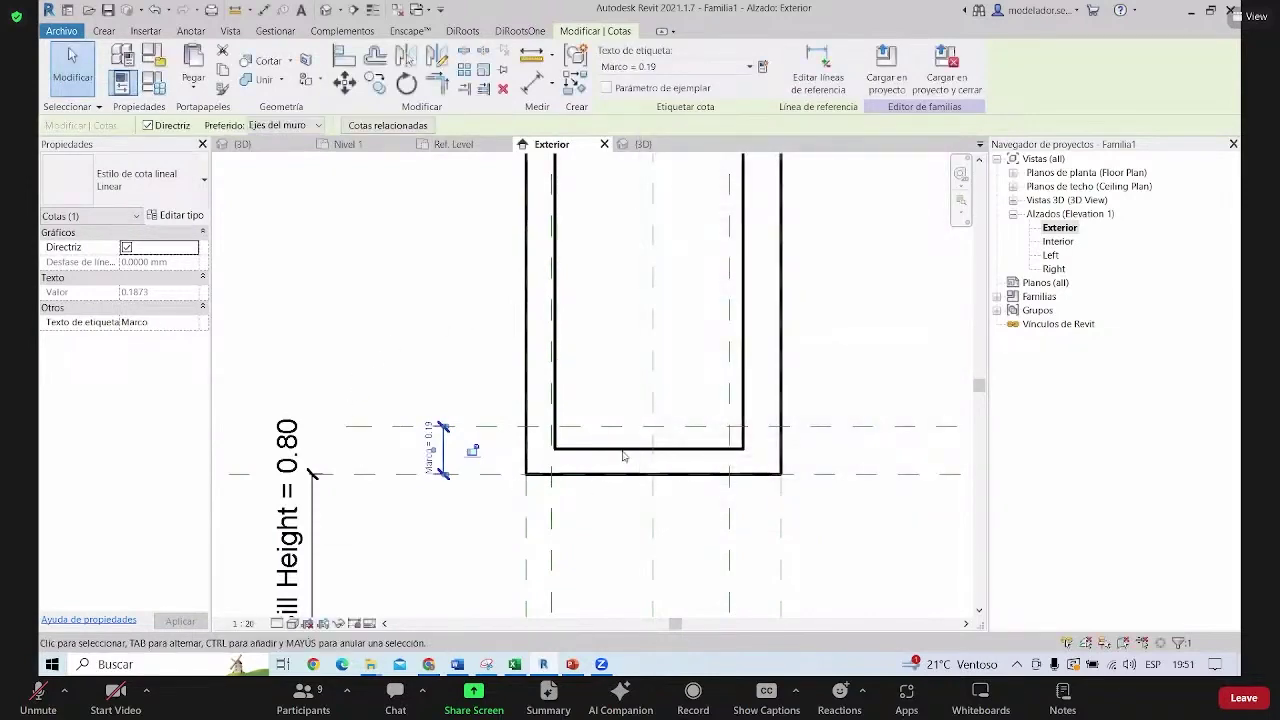
middle_drag(505, 540, 560, 433)
click(447, 279)
Zoom in on the window's lower frame and select the frame extrusion
scroll(396, 378, down, 1)
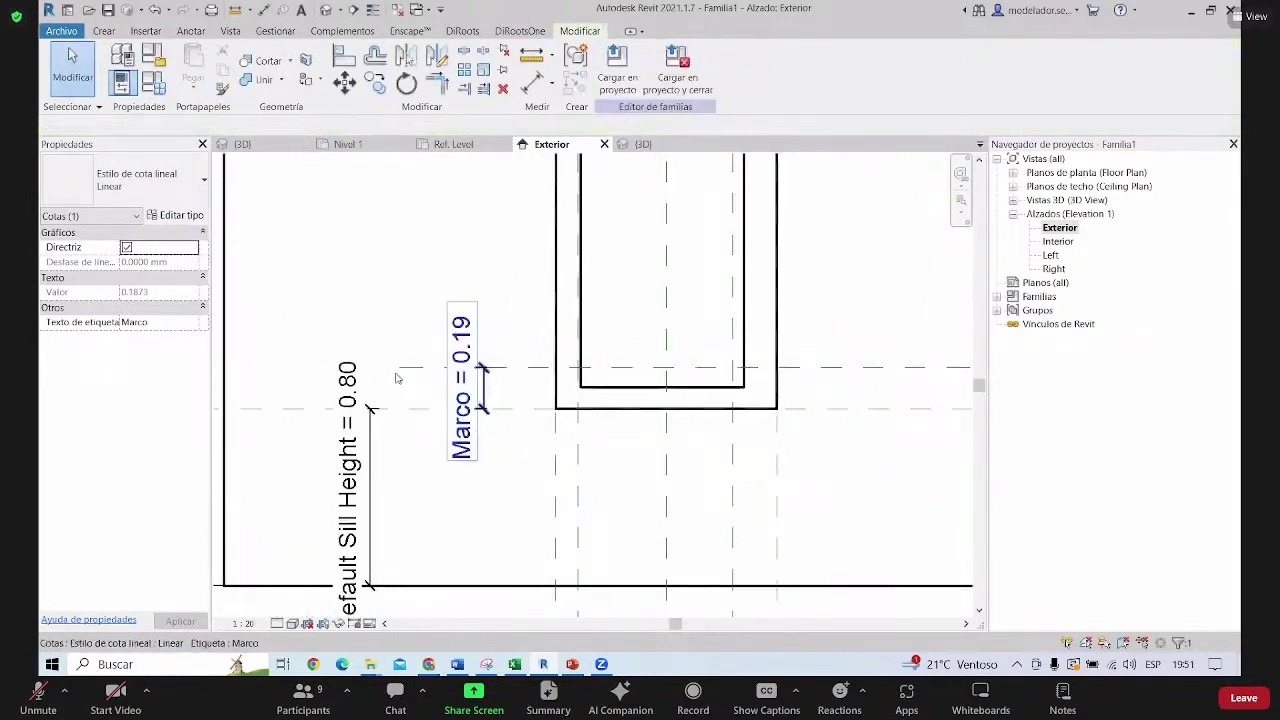
click(454, 465)
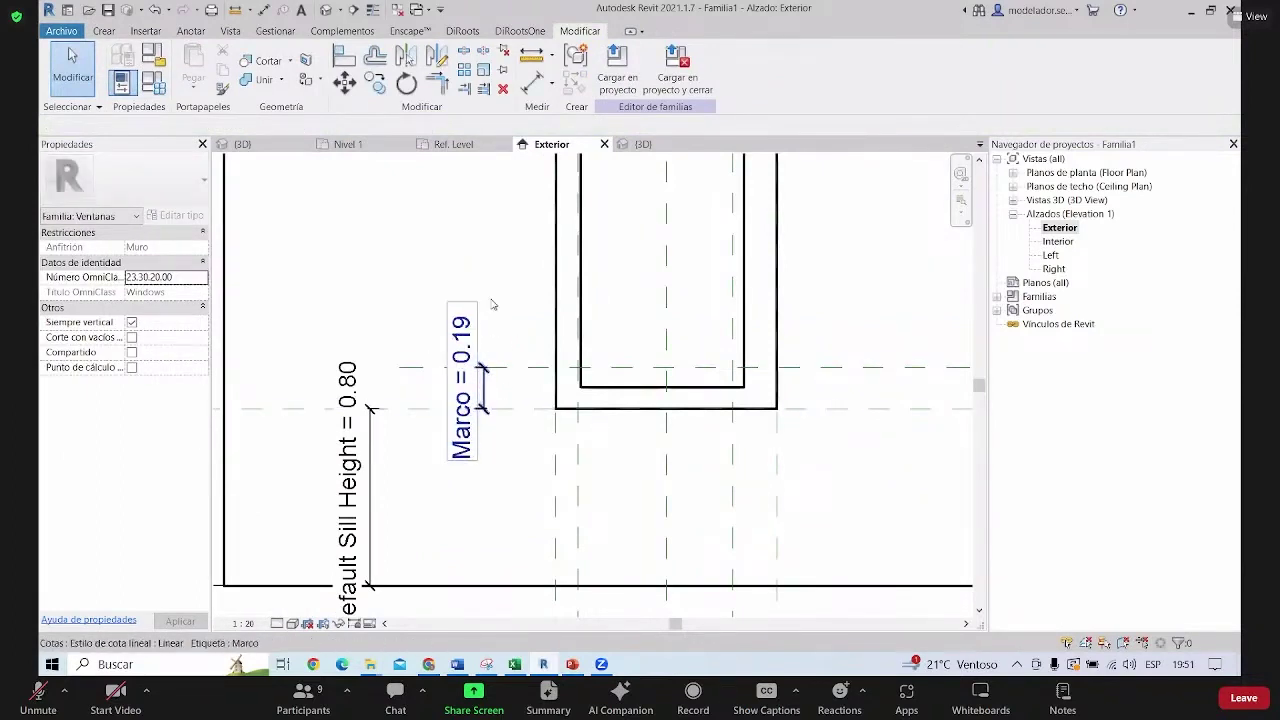
scroll(555, 377, down, 2)
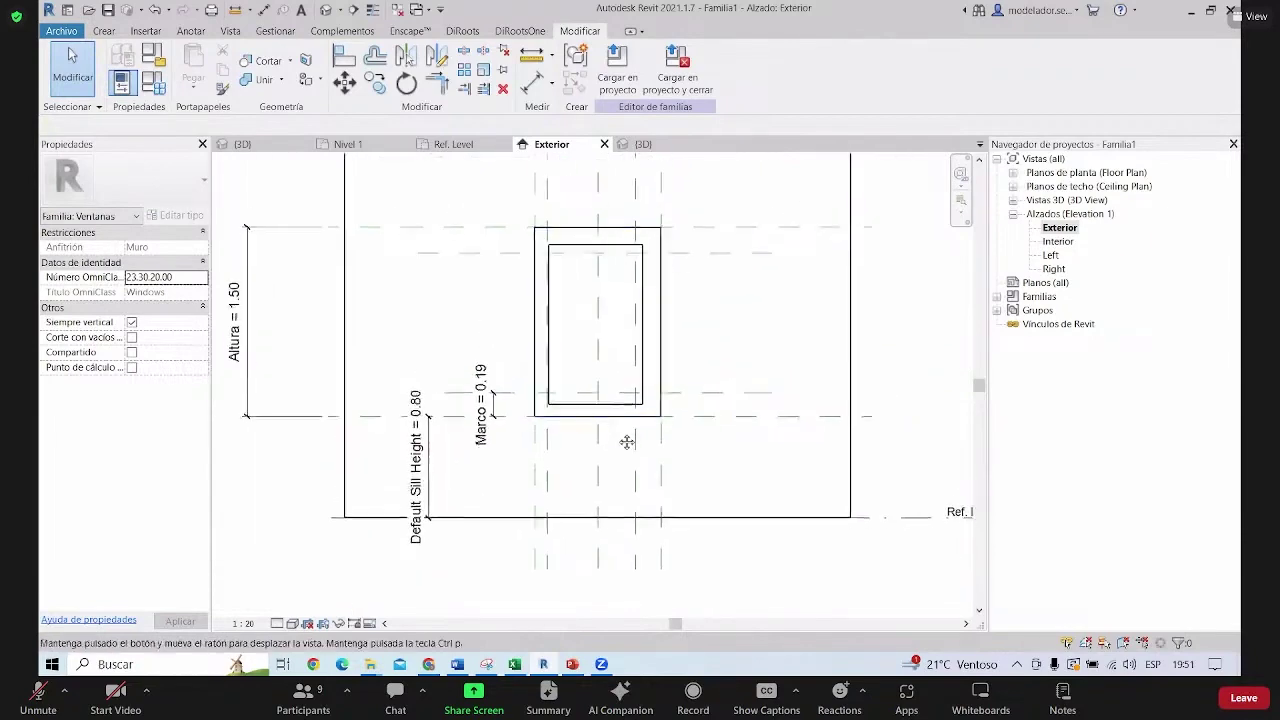
scroll(550, 365, up, 1)
scroll(543, 354, up, 1)
scroll(545, 424, up, 2)
scroll(545, 424, up, 1)
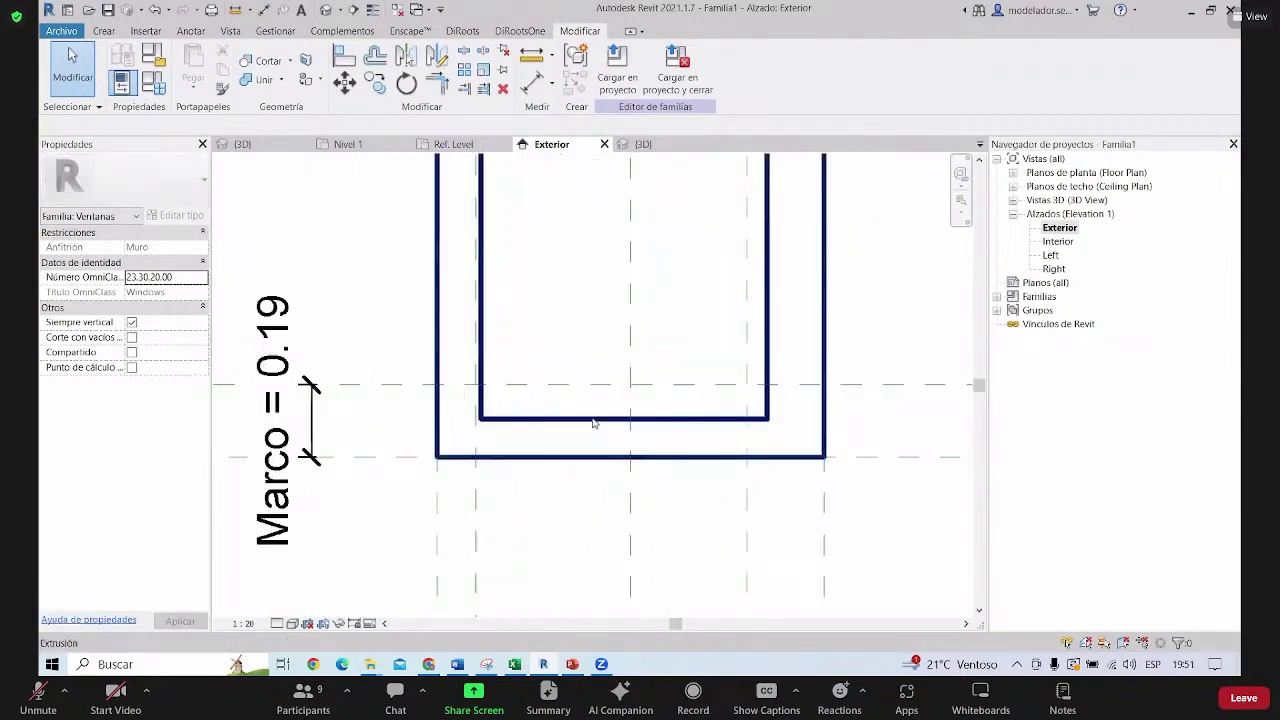
scroll(588, 423, up, 1)
click(588, 423)
scroll(590, 423, down, 2)
scroll(631, 421, up, 3)
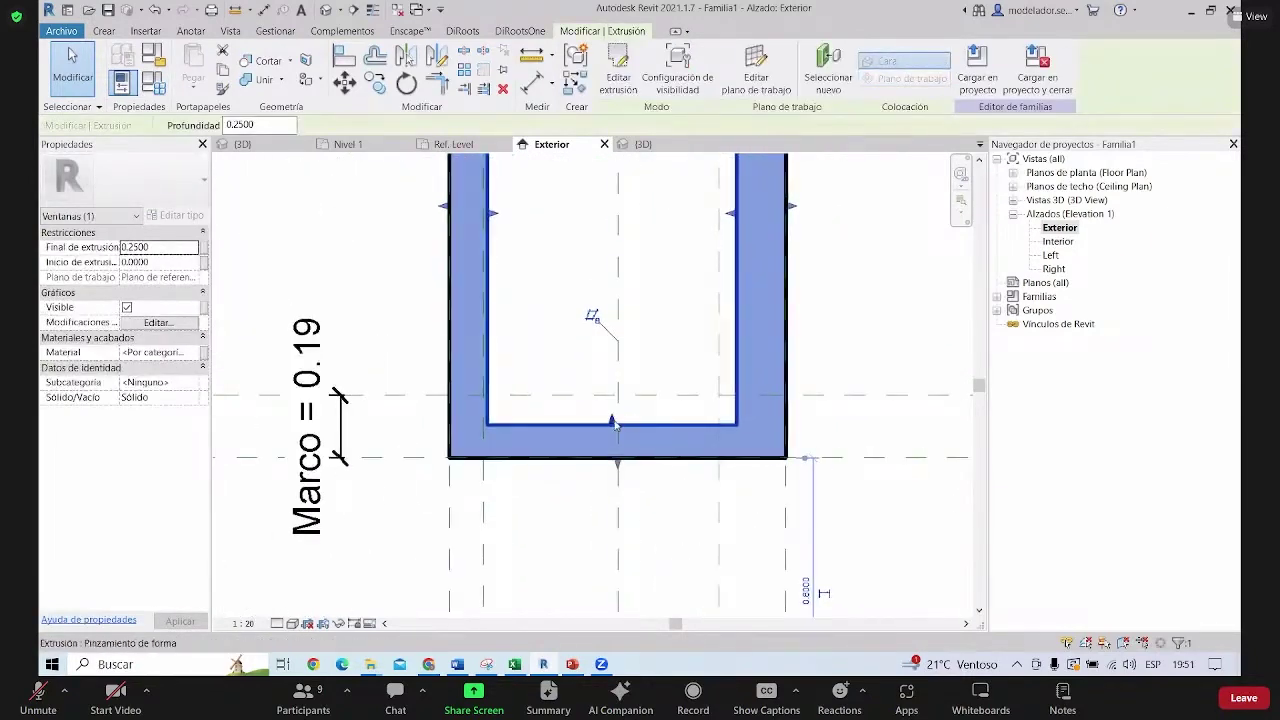
scroll(630, 421, down, 1)
scroll(610, 421, down, 1)
scroll(589, 420, down, 1)
scroll(589, 420, up, 1)
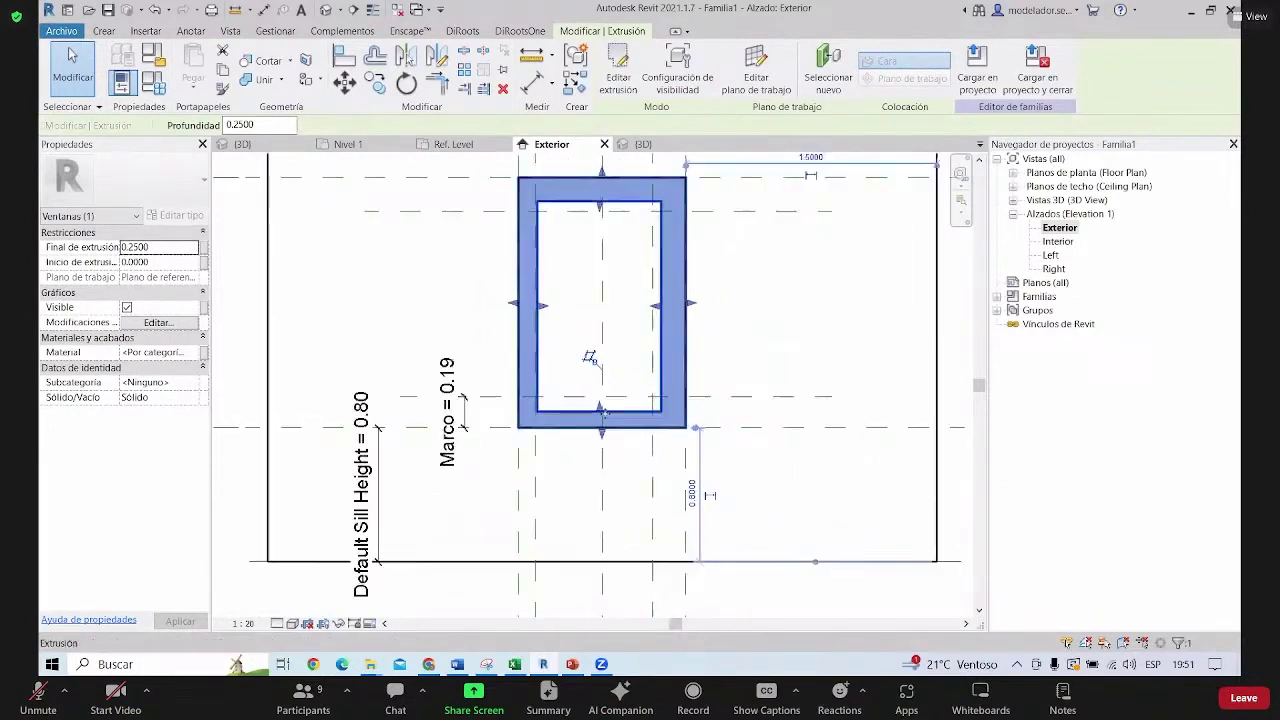
scroll(589, 415, up, 1)
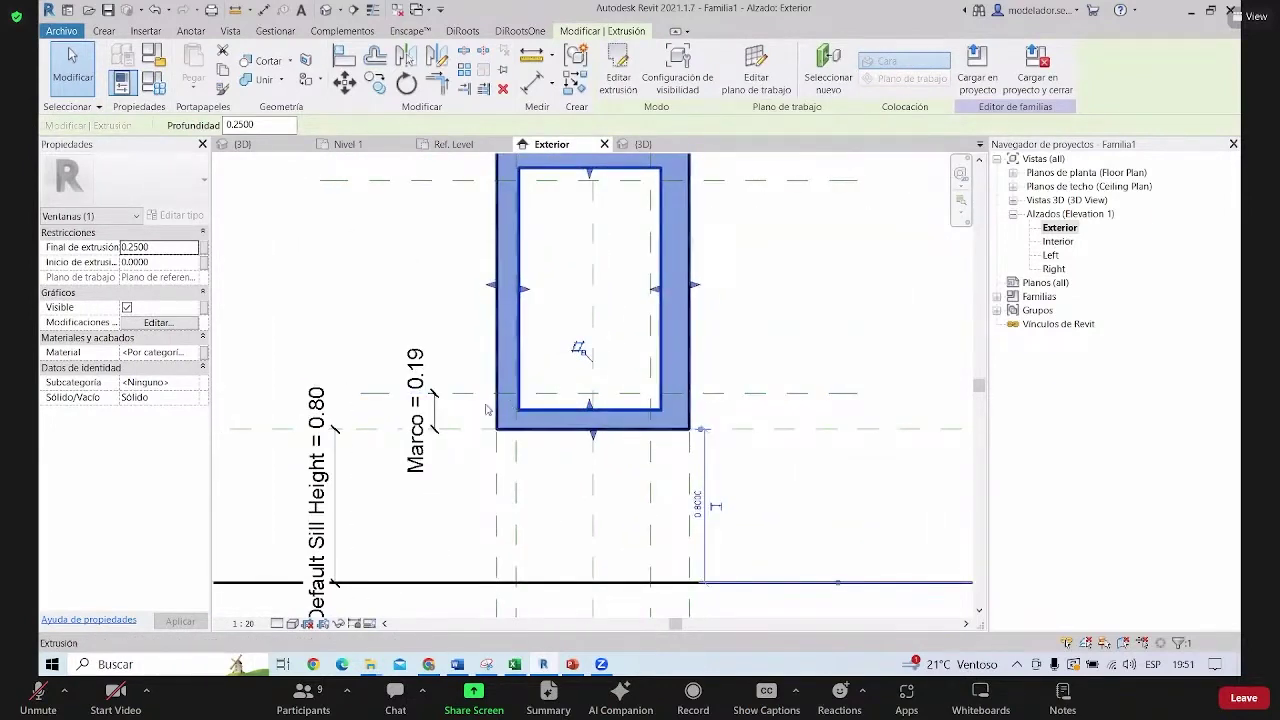
scroll(562, 414, up, 1)
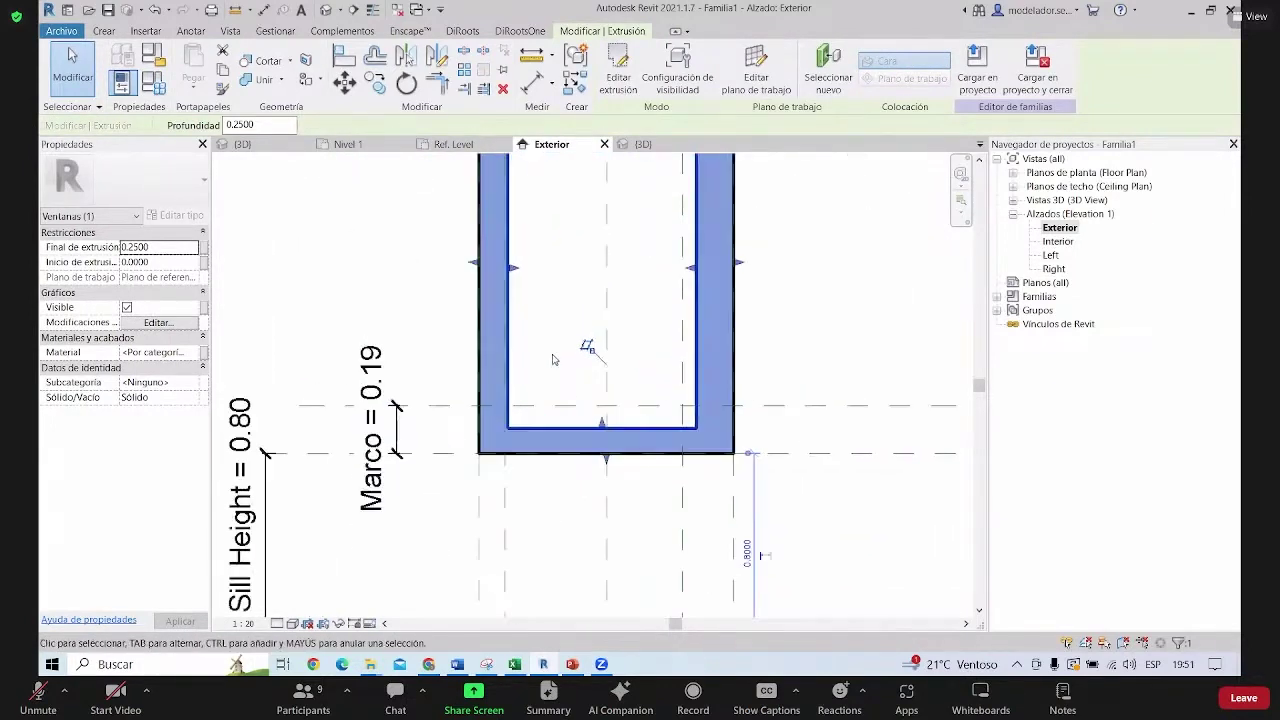
scroll(600, 432, up, 1)
Drag the frame's inner bottom edge up onto the Marco reference line
drag(605, 440, 605, 408)
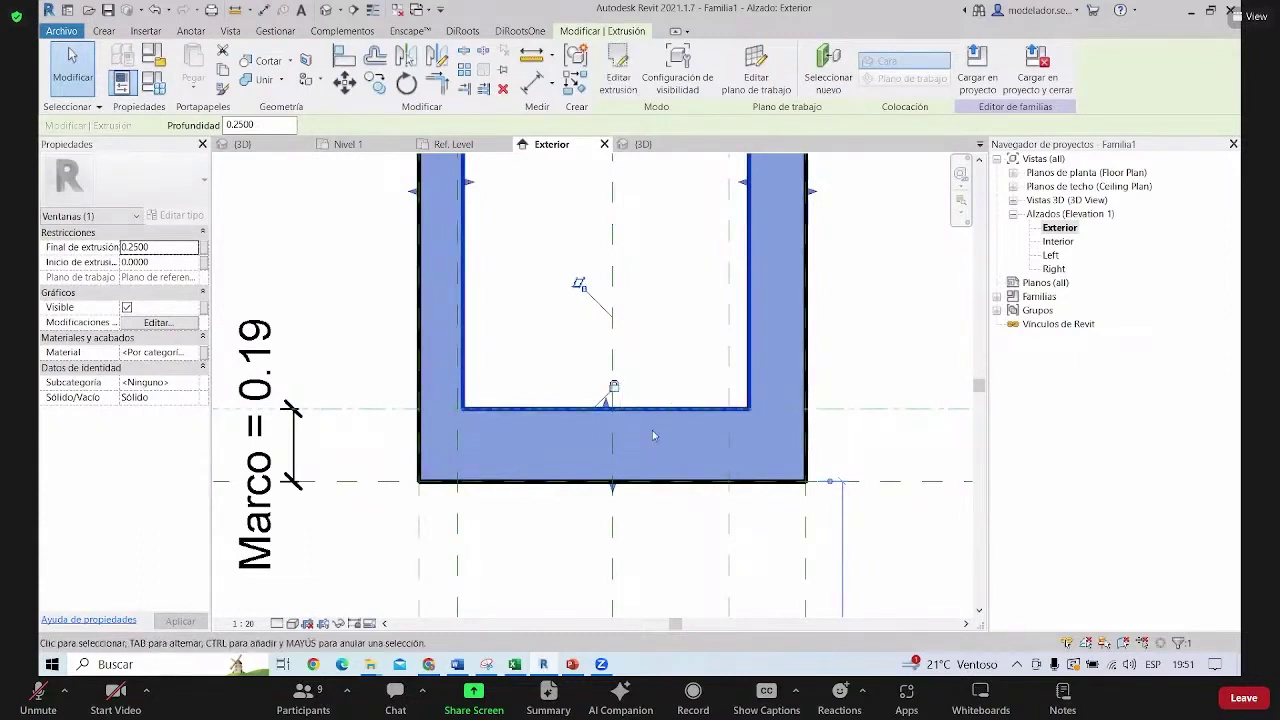
scroll(610, 420, down, 1)
scroll(543, 435, down, 1)
middle_drag(543, 435, 479, 455)
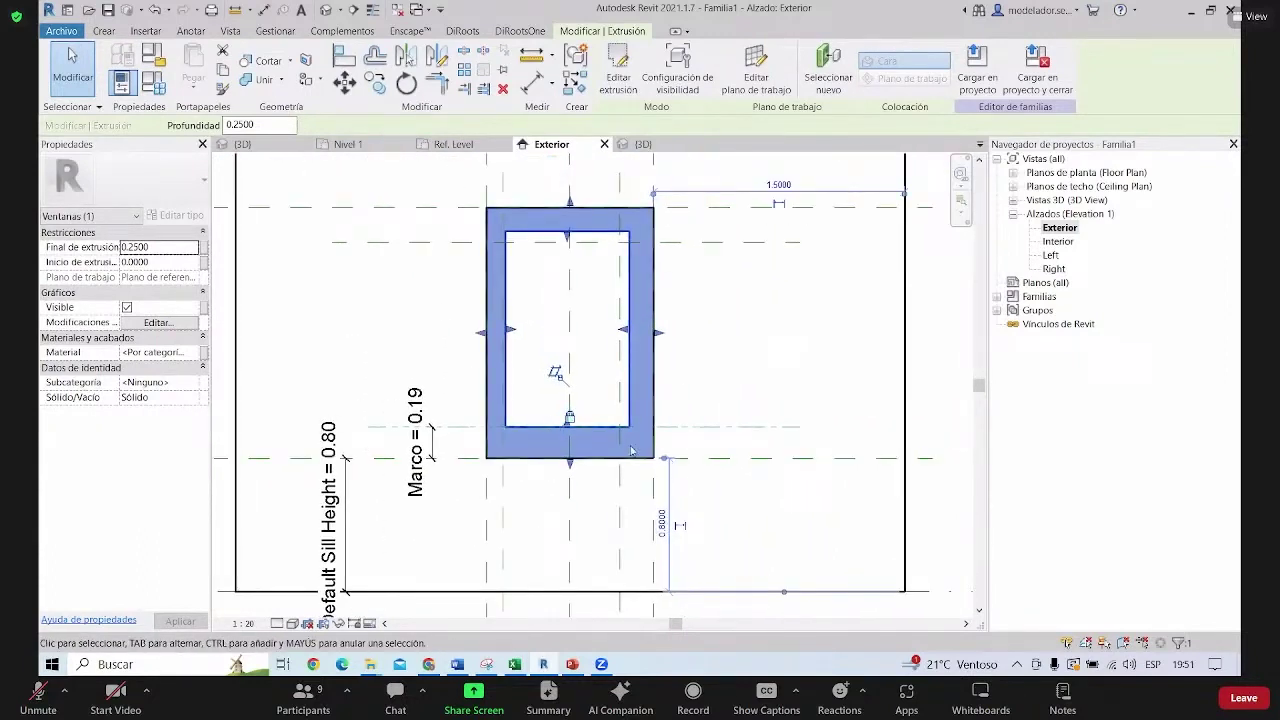
click(763, 511)
scroll(666, 437, up, 1)
scroll(486, 420, up, 1)
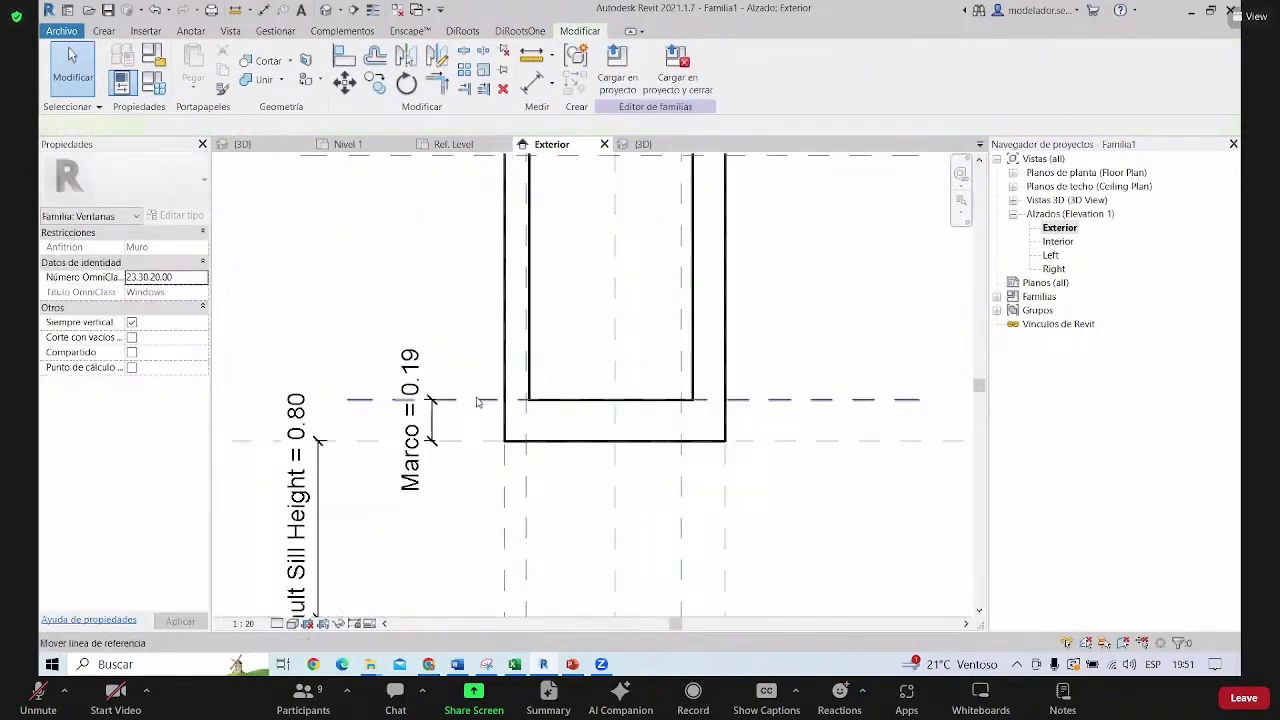
Flex Marco by moving its reference line, then set the thickness to 0.2
click(476, 400)
drag(478, 374, 478, 376)
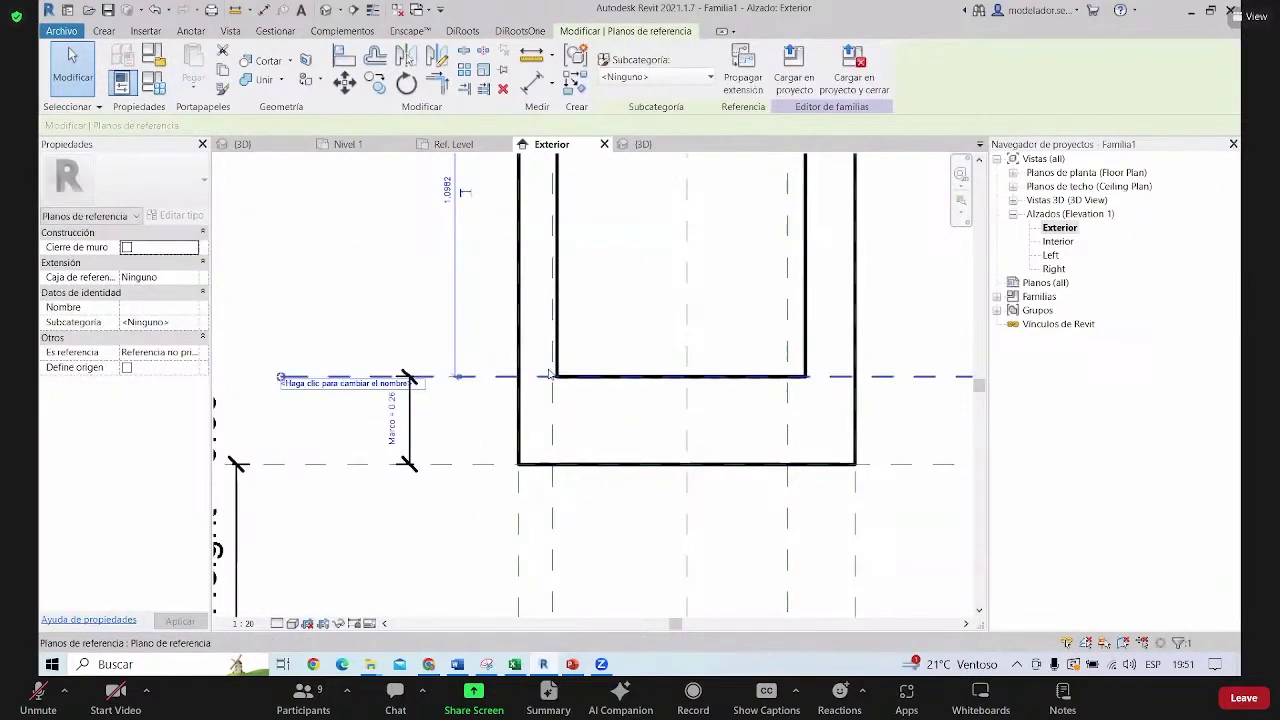
drag(500, 422, 503, 419)
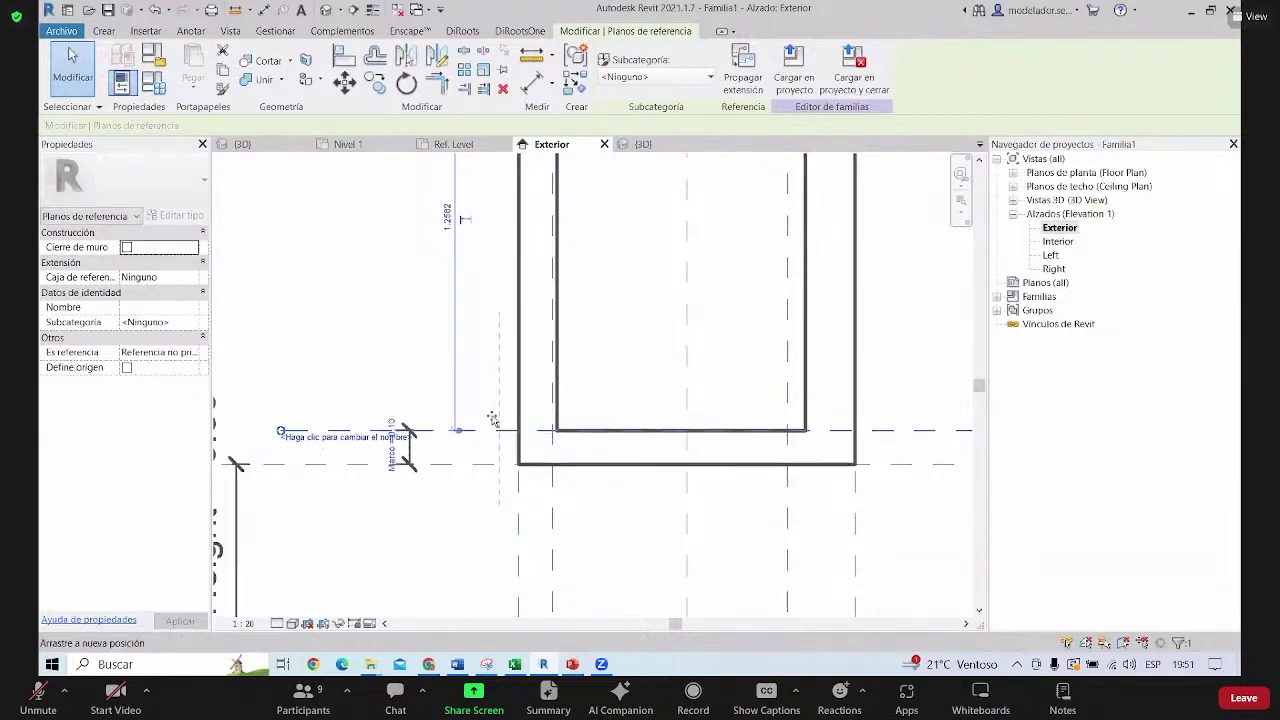
click(396, 420)
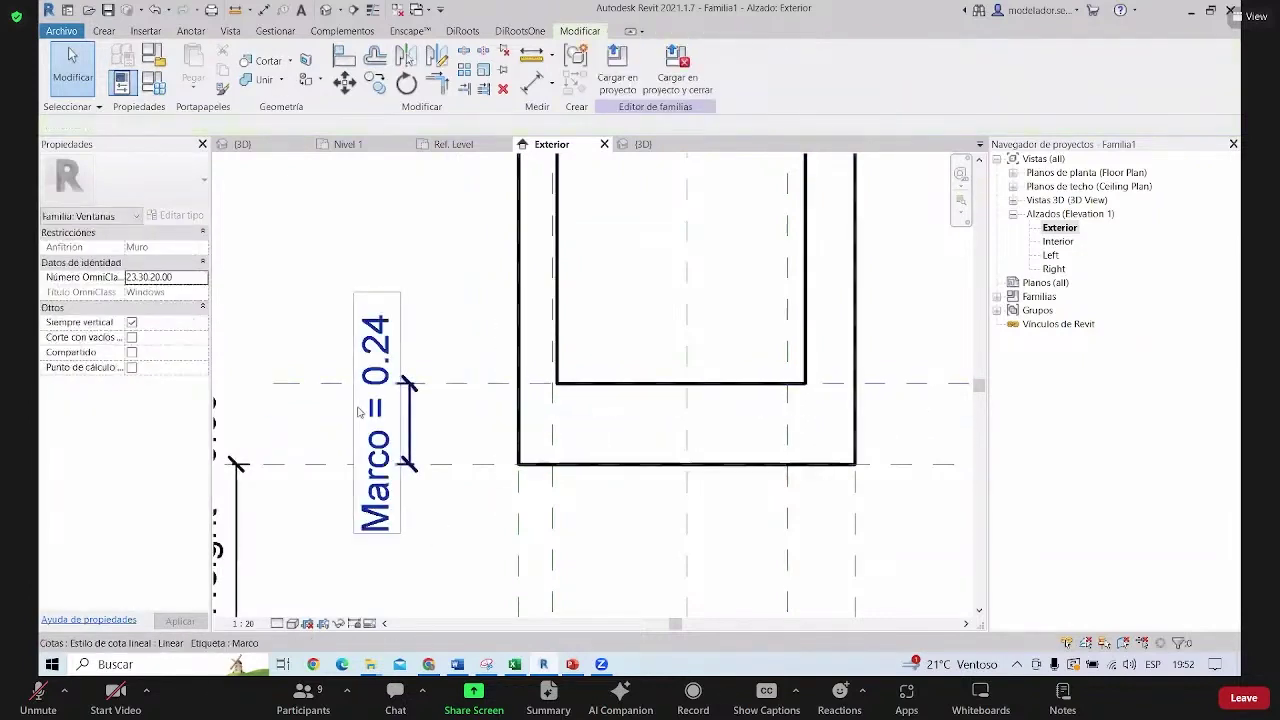
click(392, 420)
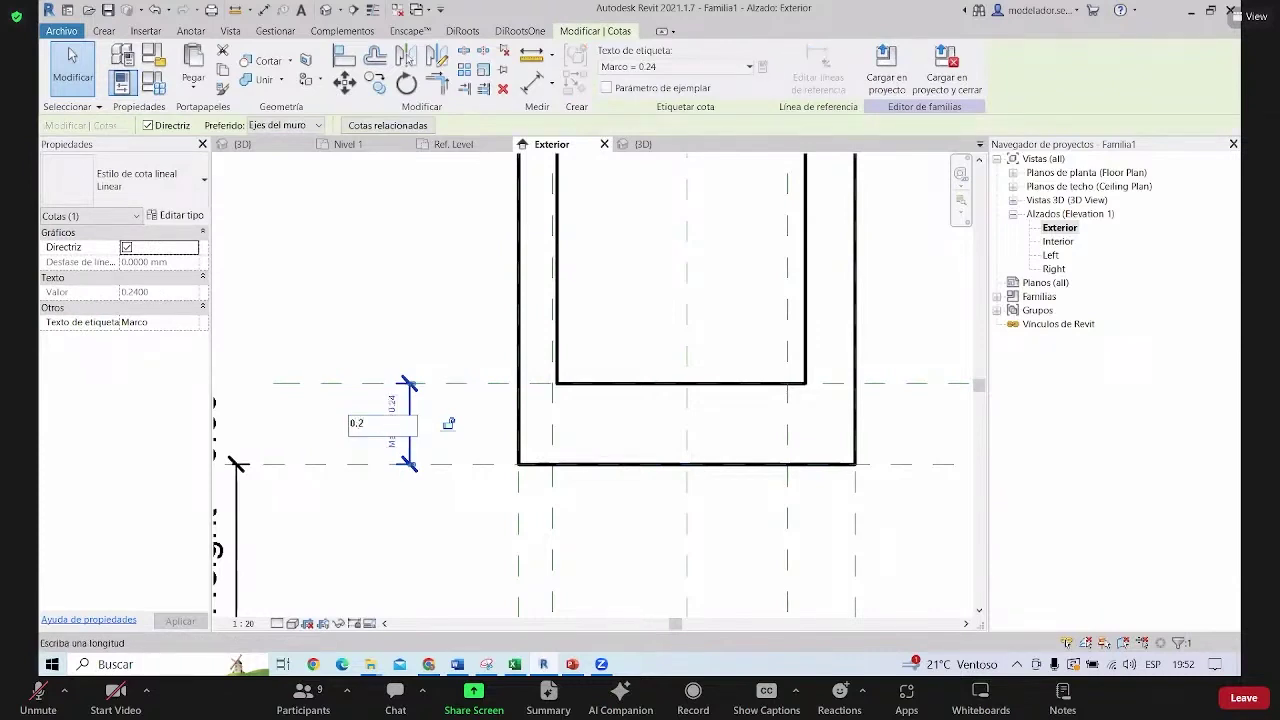
key(Return)
key(Escape)
scroll(571, 458, down, 3)
scroll(571, 458, down, 2)
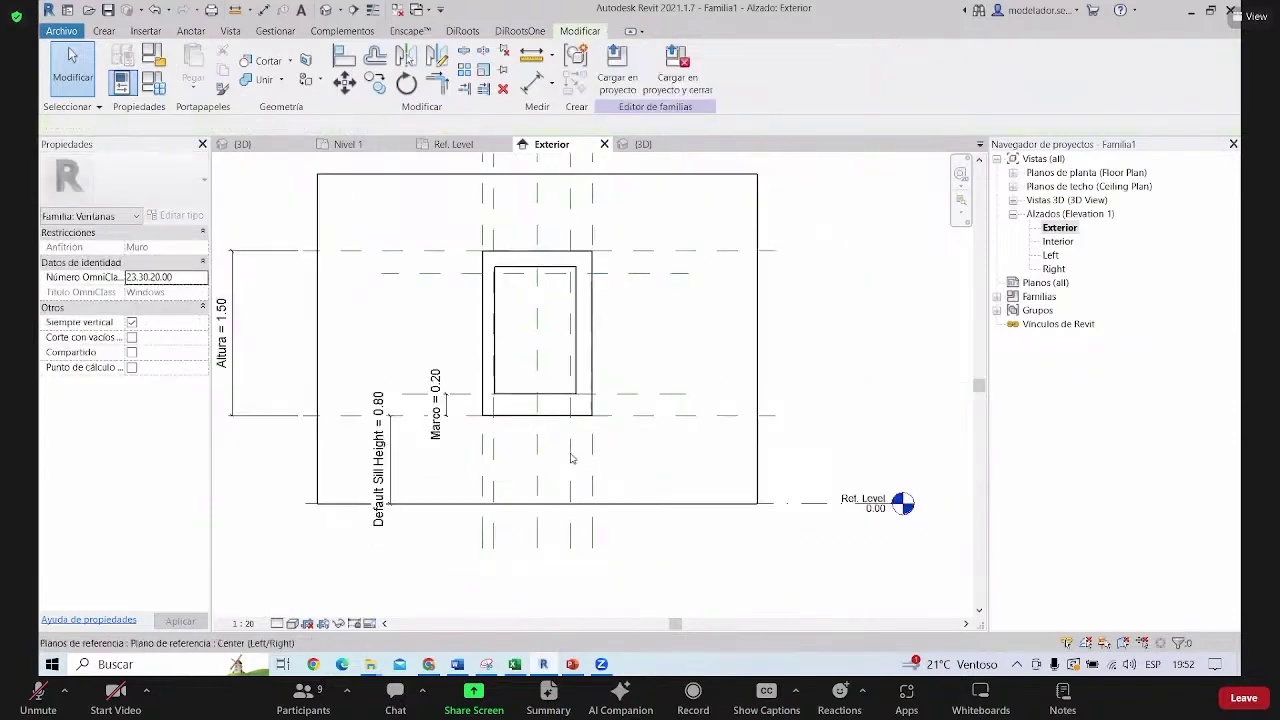
scroll(470, 405, up, 2)
scroll(470, 405, up, 2)
Set the Marco dimension to 0.05, then to 0.10
click(405, 400)
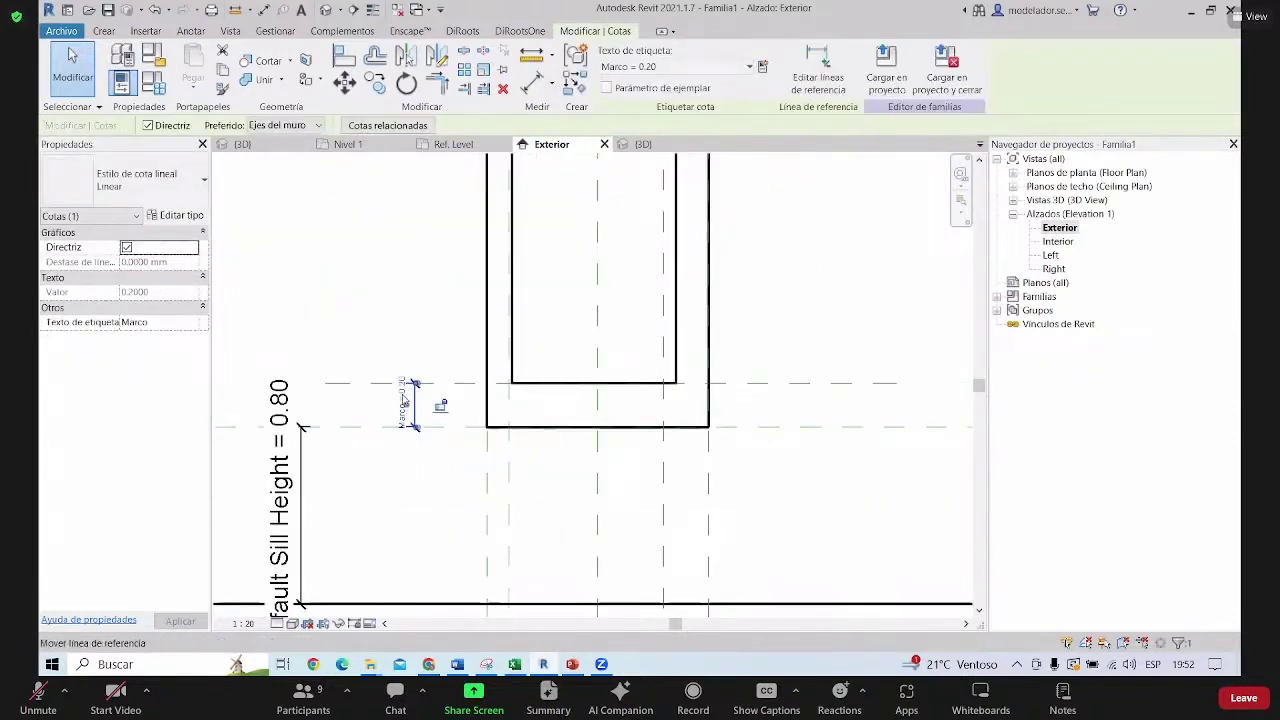
click(403, 399)
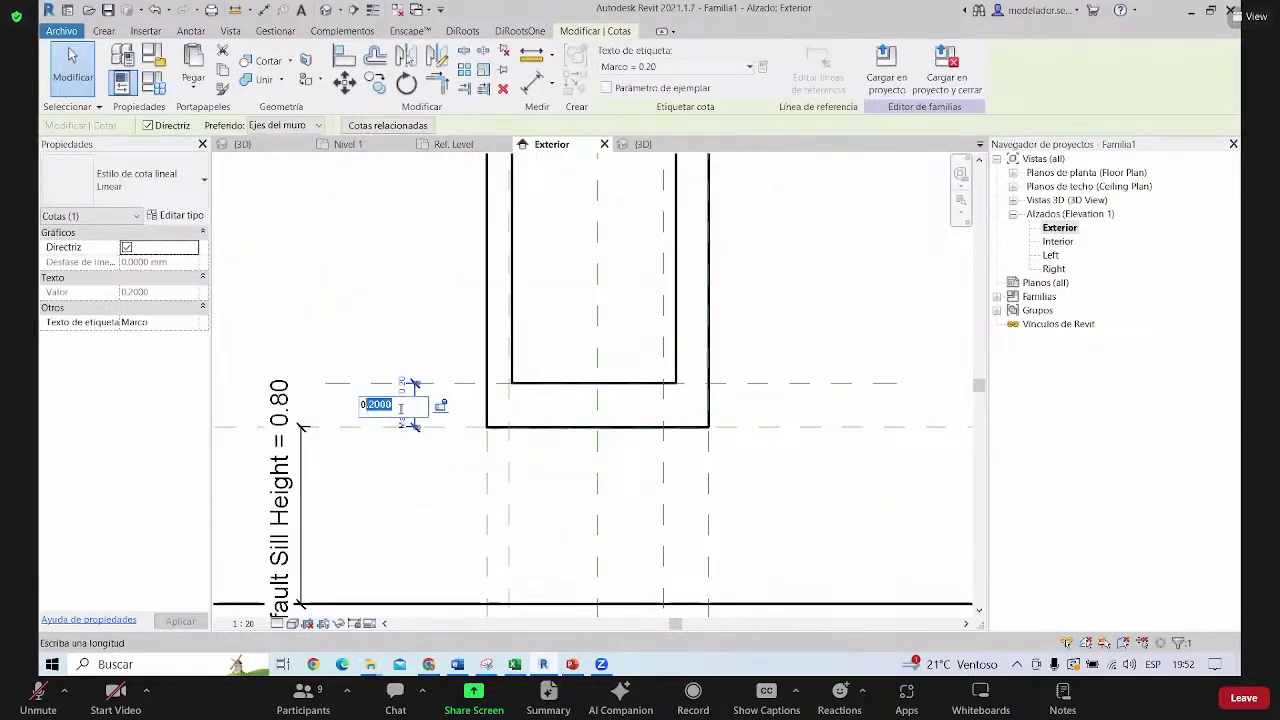
text(0.05)
key(Return)
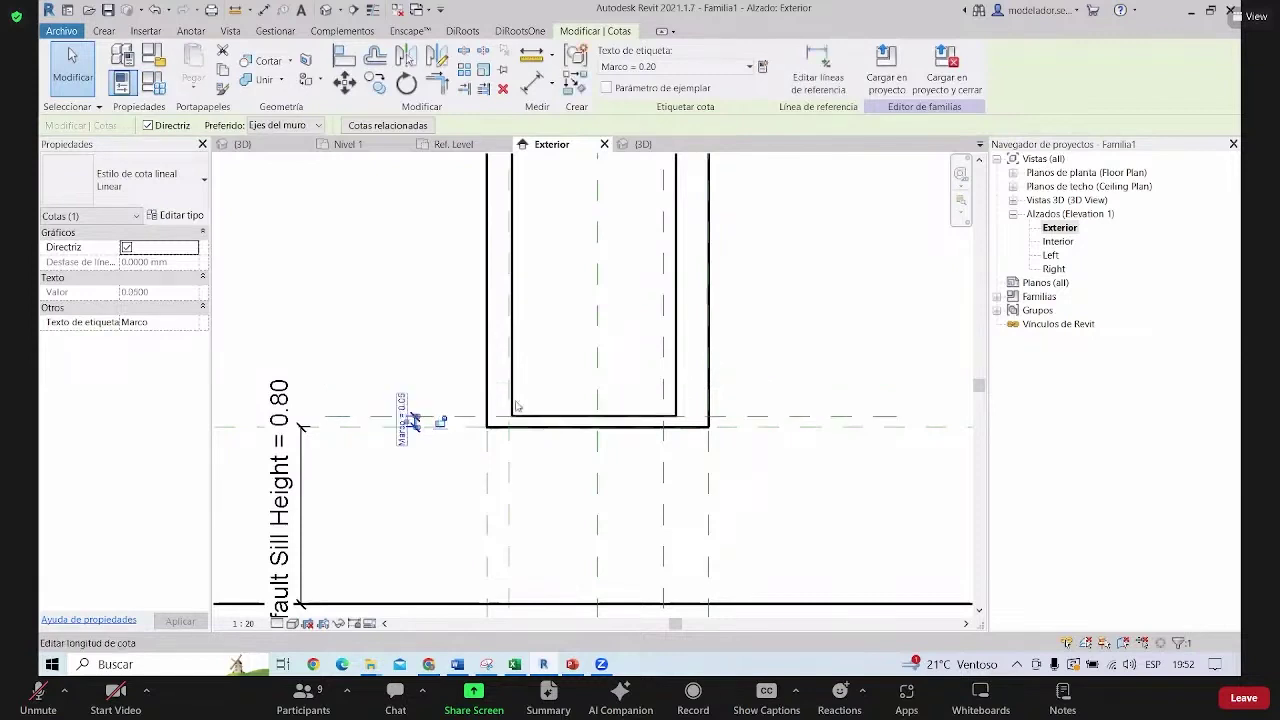
click(406, 419)
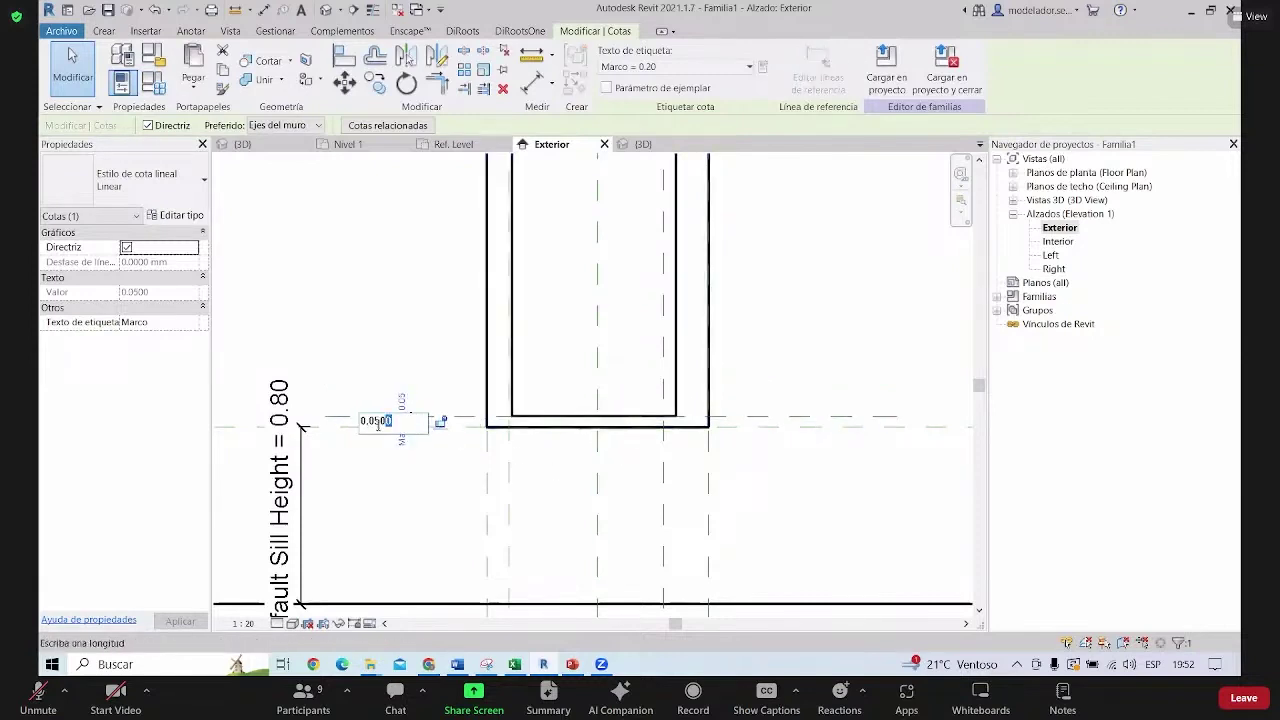
key(Return)
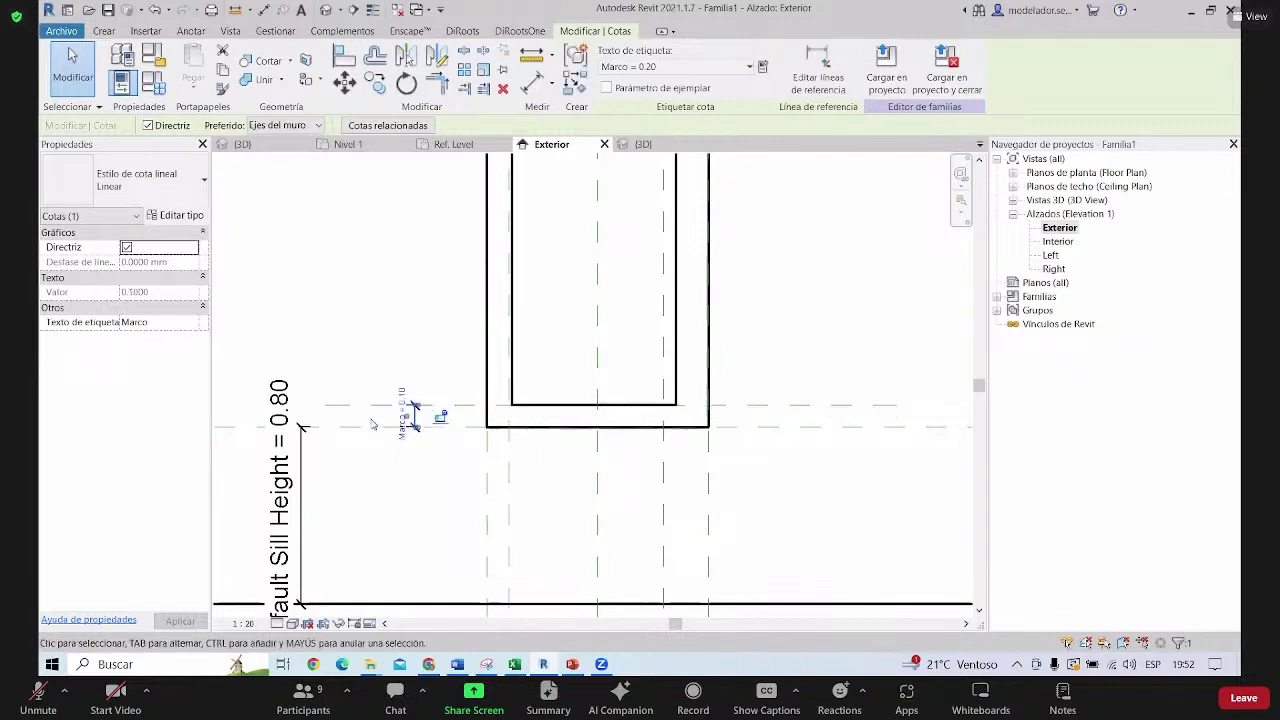
scroll(420, 417, down, 2)
scroll(430, 405, down, 2)
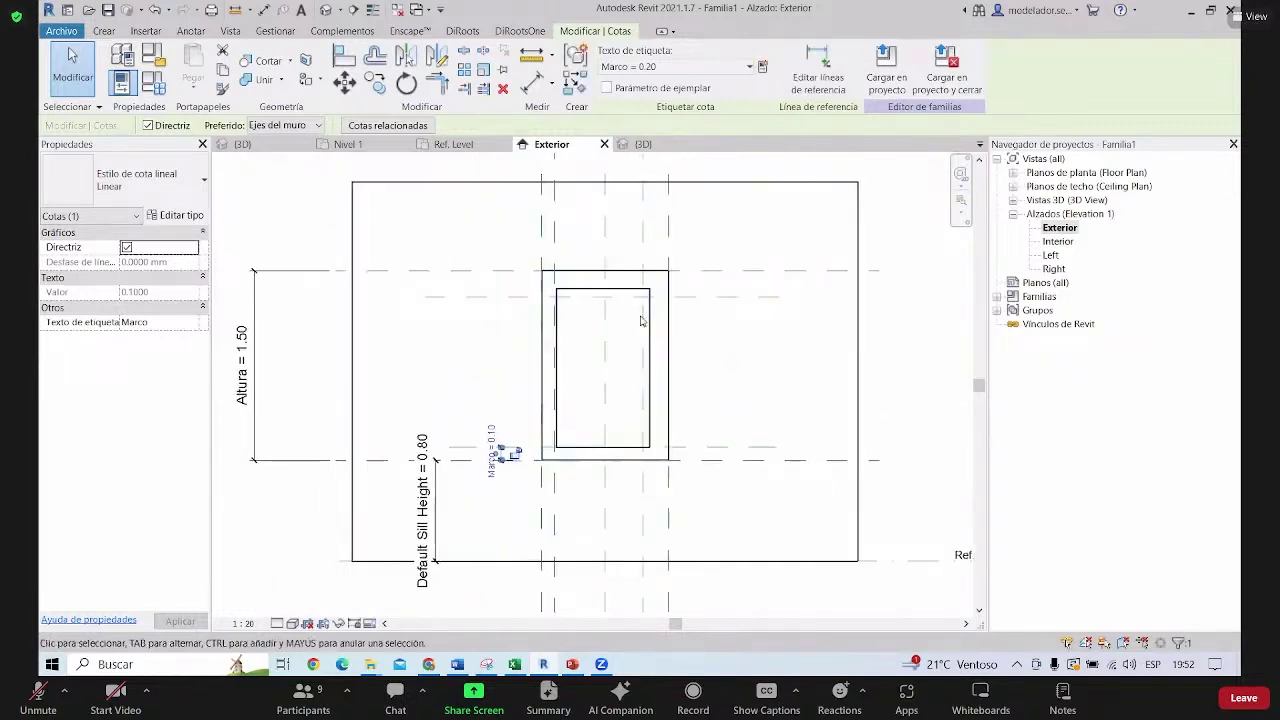
scroll(685, 357, up, 2)
middle_drag(529, 249, 519, 289)
scroll(400, 285, down, 2)
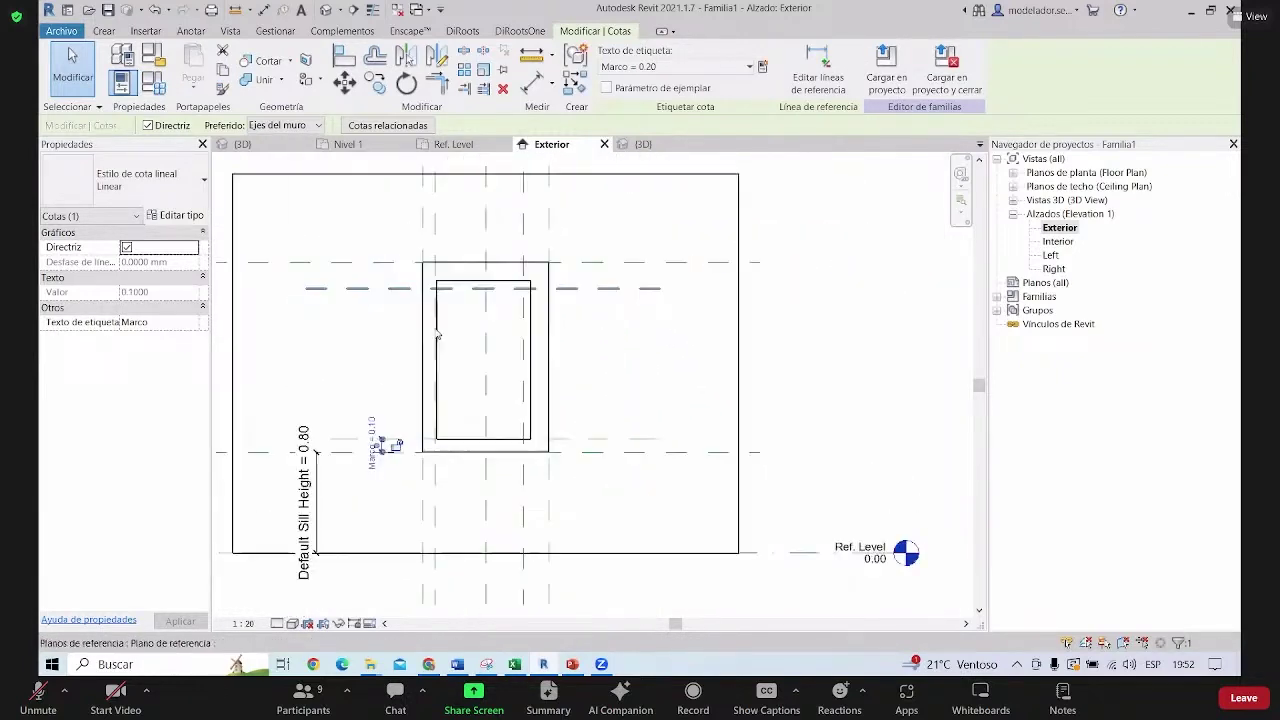
scroll(388, 285, up, 1)
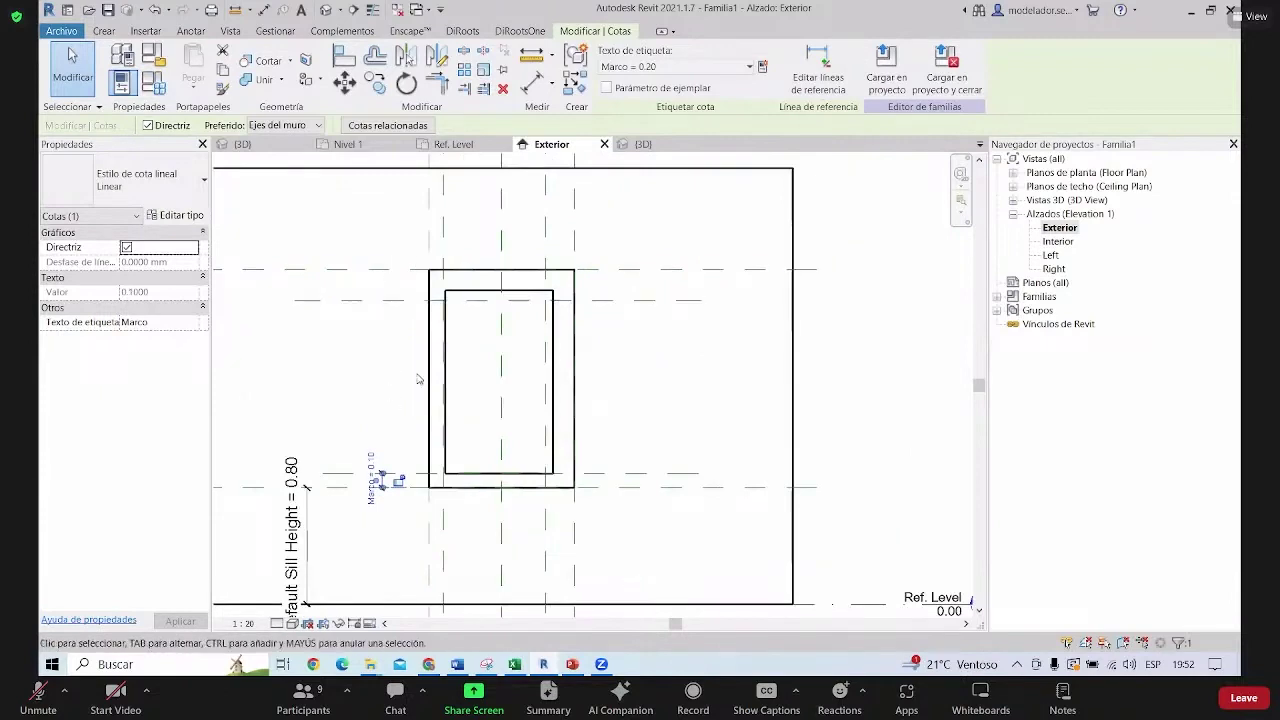
click(663, 331)
Drag the frame extrusion's inner top edge onto the upper reference plane
scroll(469, 293, up, 2)
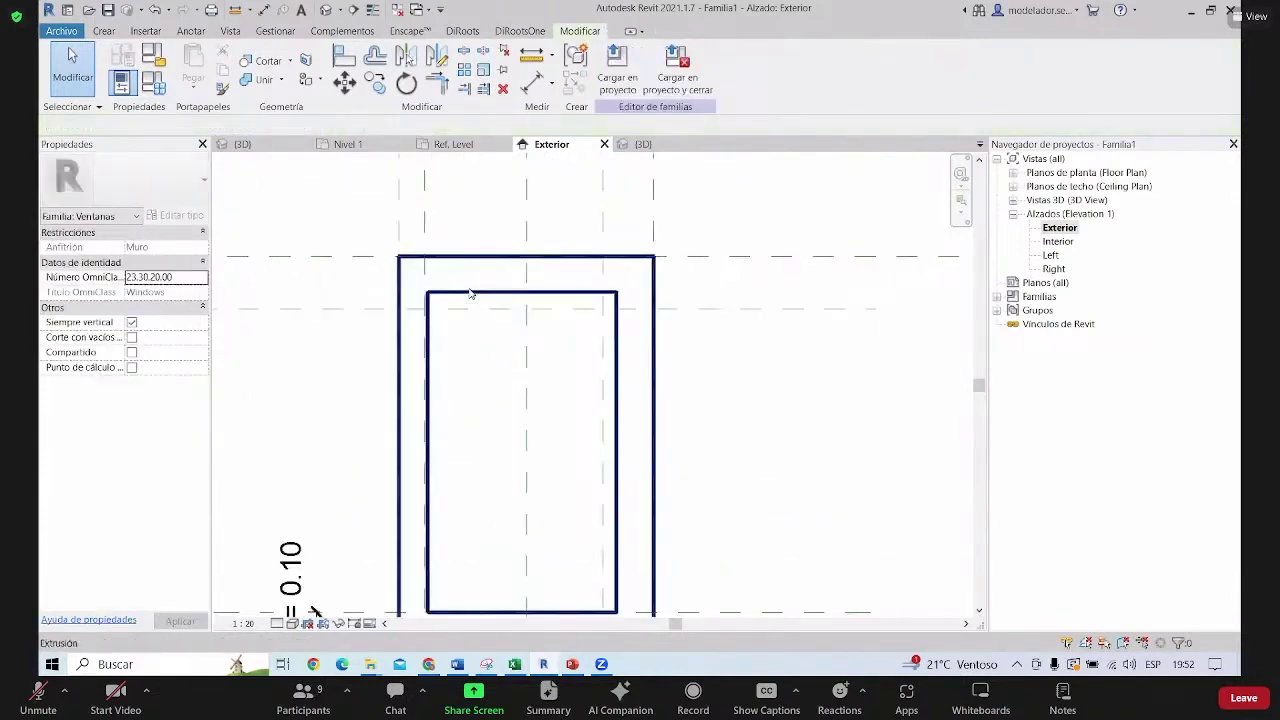
click(492, 293)
scroll(500, 330, down, 1)
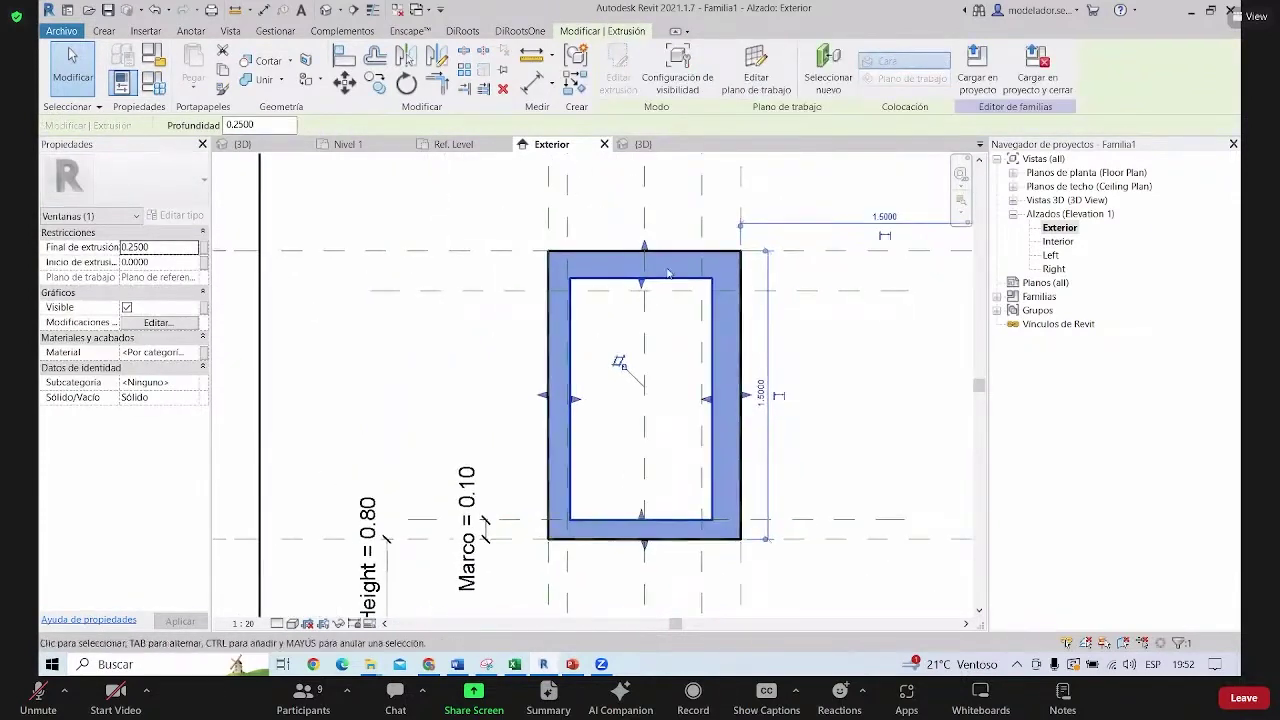
scroll(622, 280, up, 2)
scroll(594, 283, down, 2)
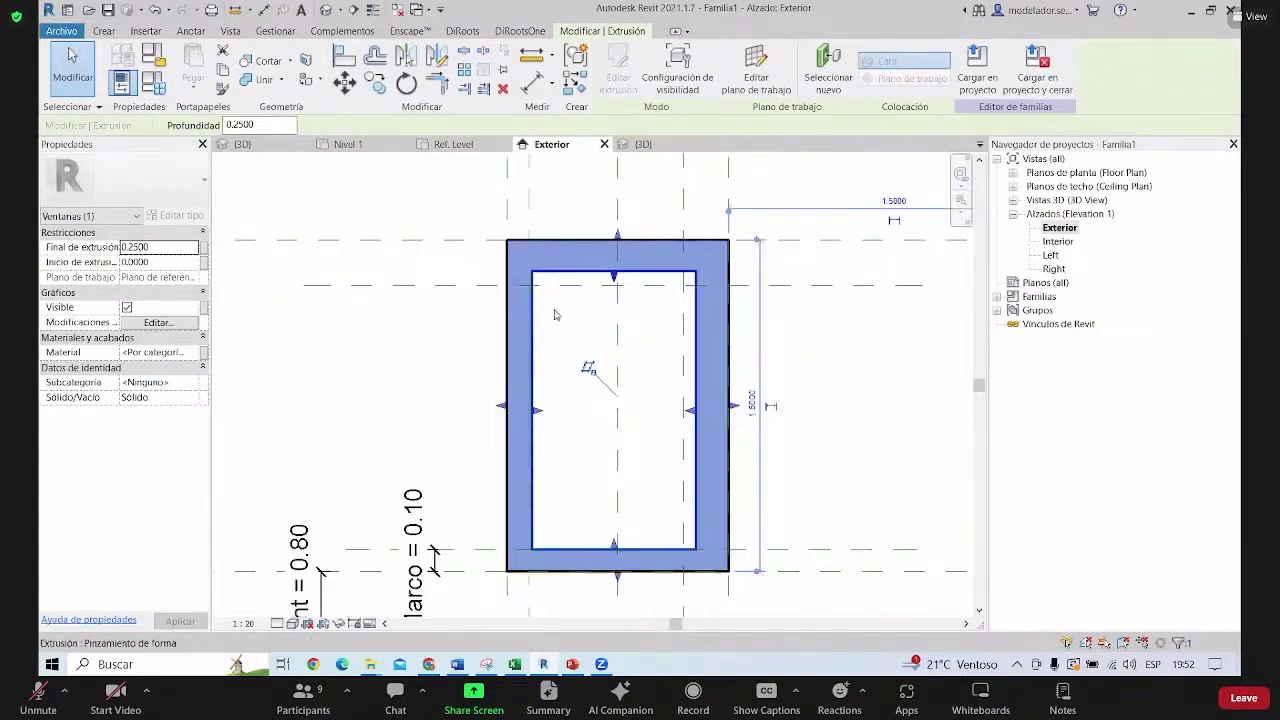
scroll(590, 300, up, 2)
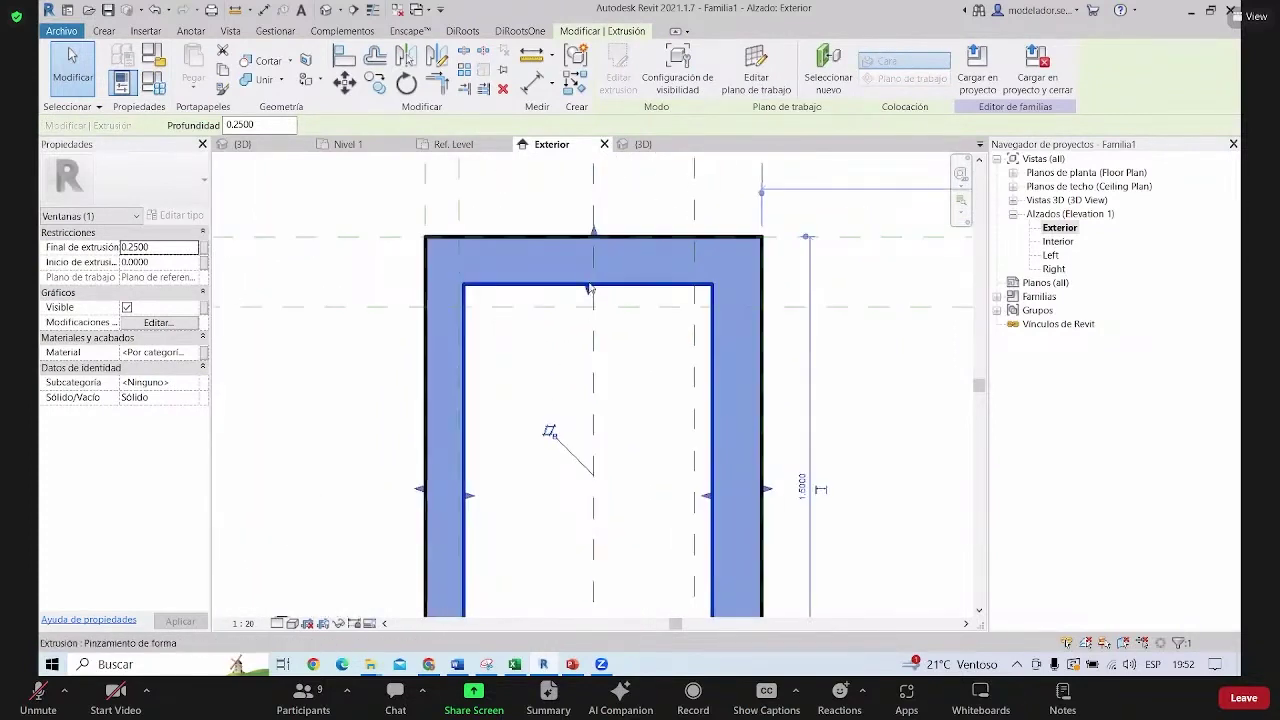
drag(587, 300, 588, 315)
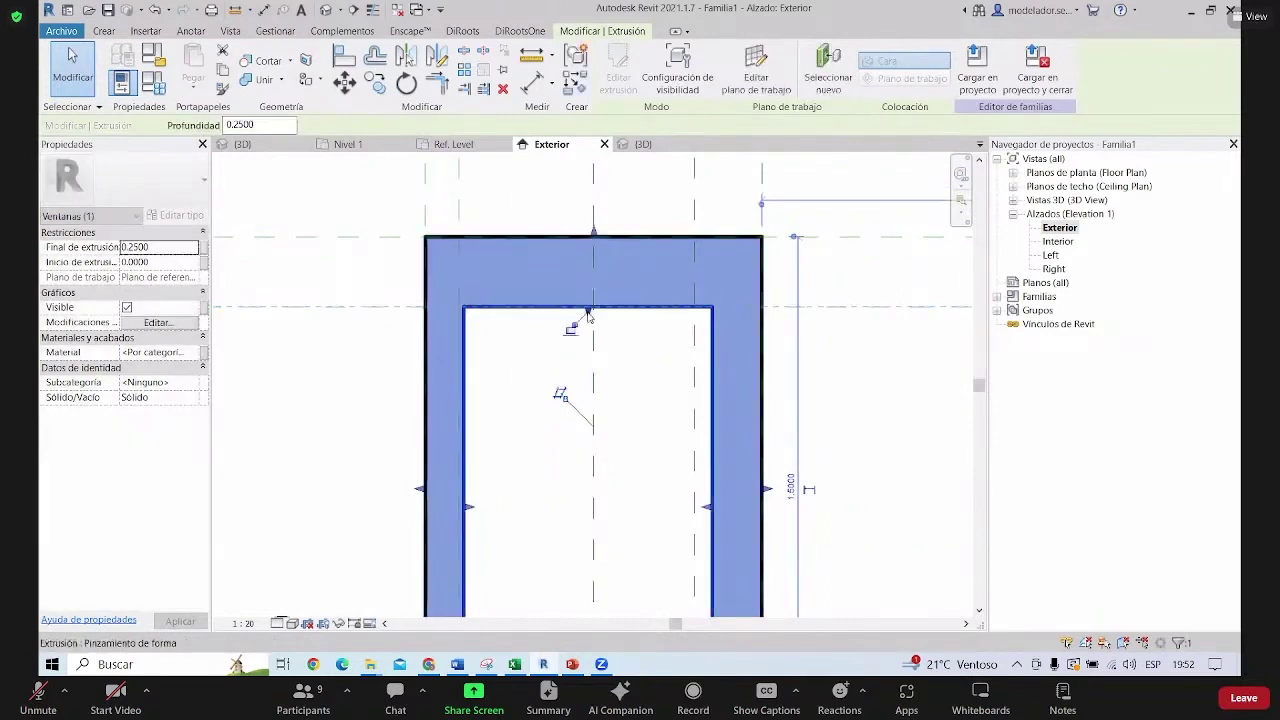
scroll(568, 335, down, 1)
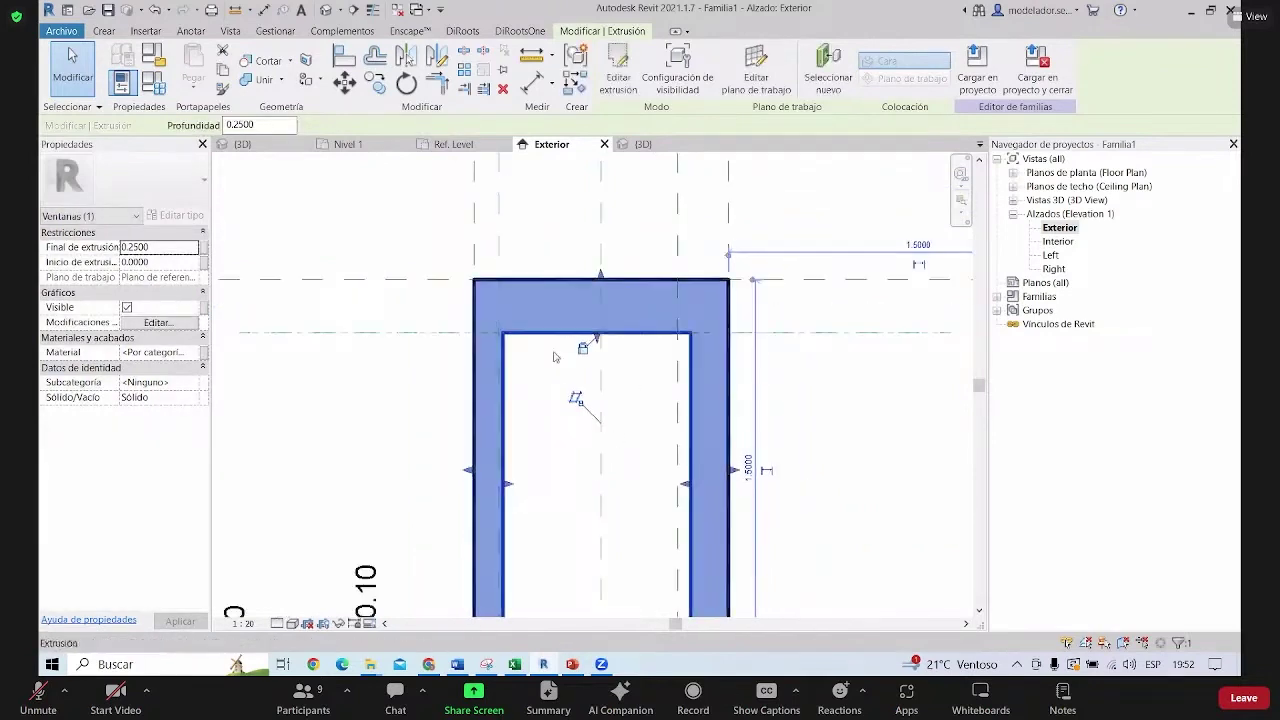
scroll(550, 350, down, 1)
middle_drag(548, 352, 553, 355)
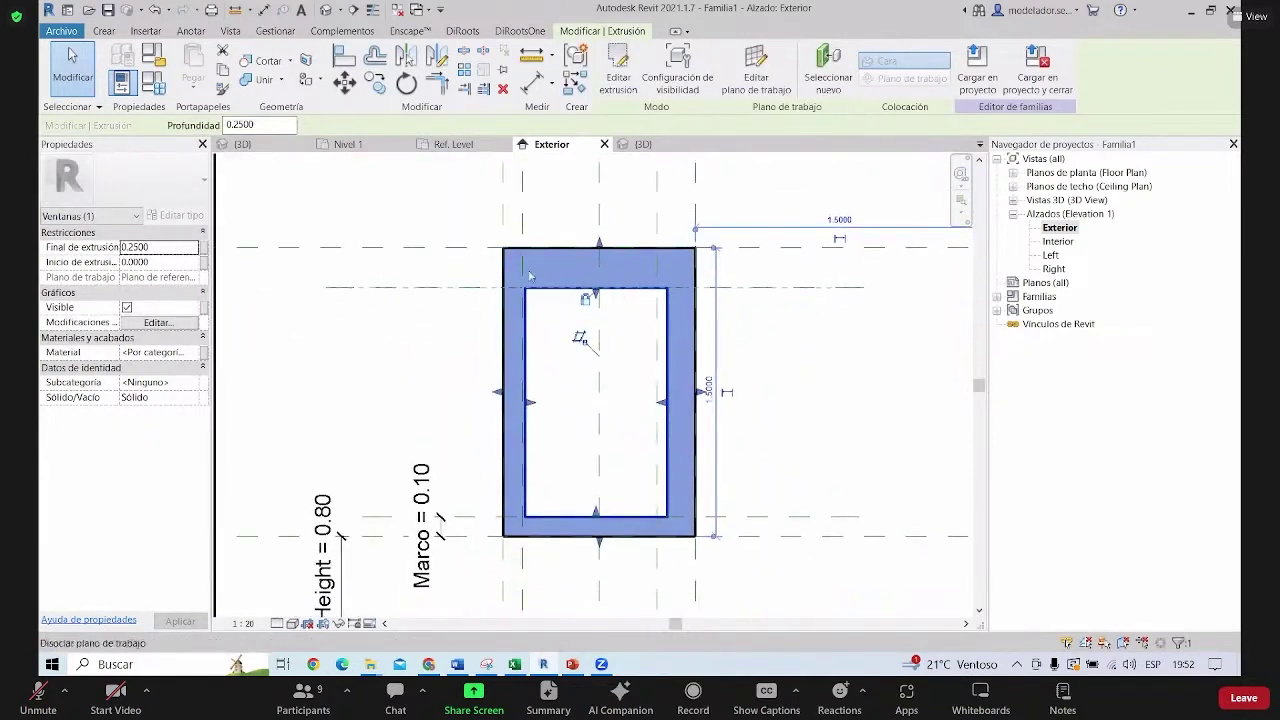
click(798, 378)
scroll(437, 294, up, 2)
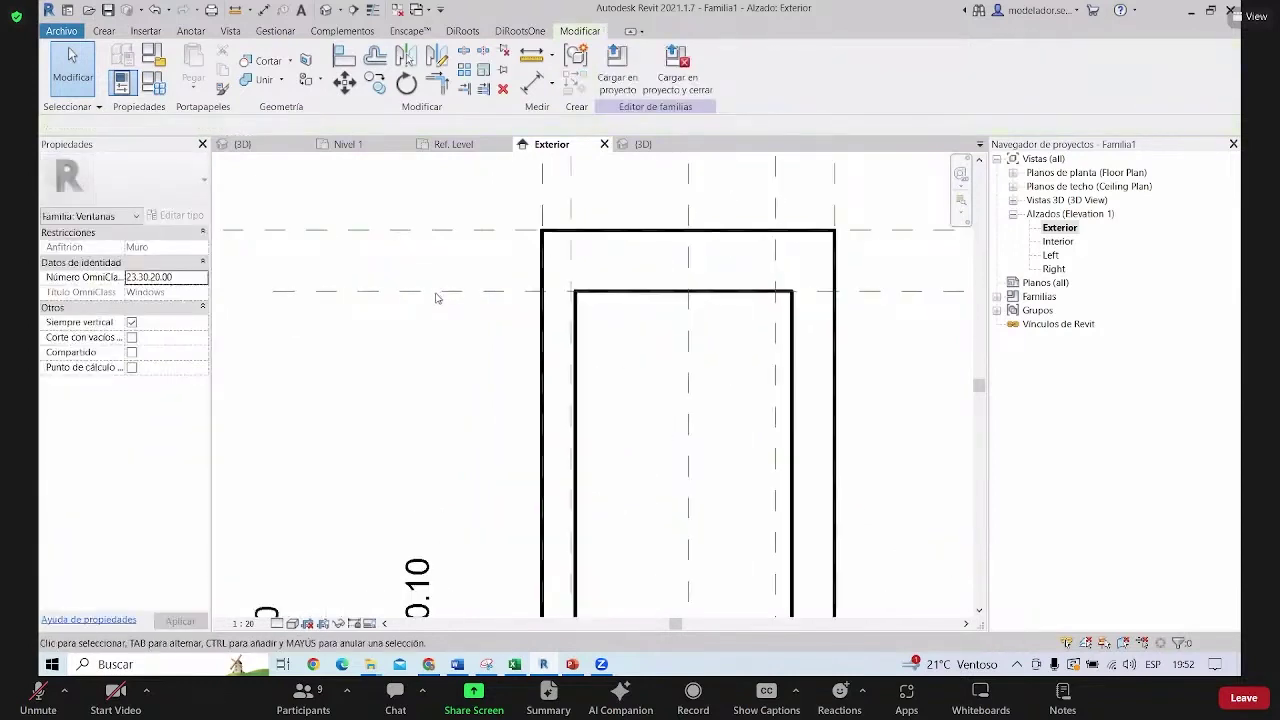
scroll(456, 344, down, 3)
middle_drag(456, 344, 458, 337)
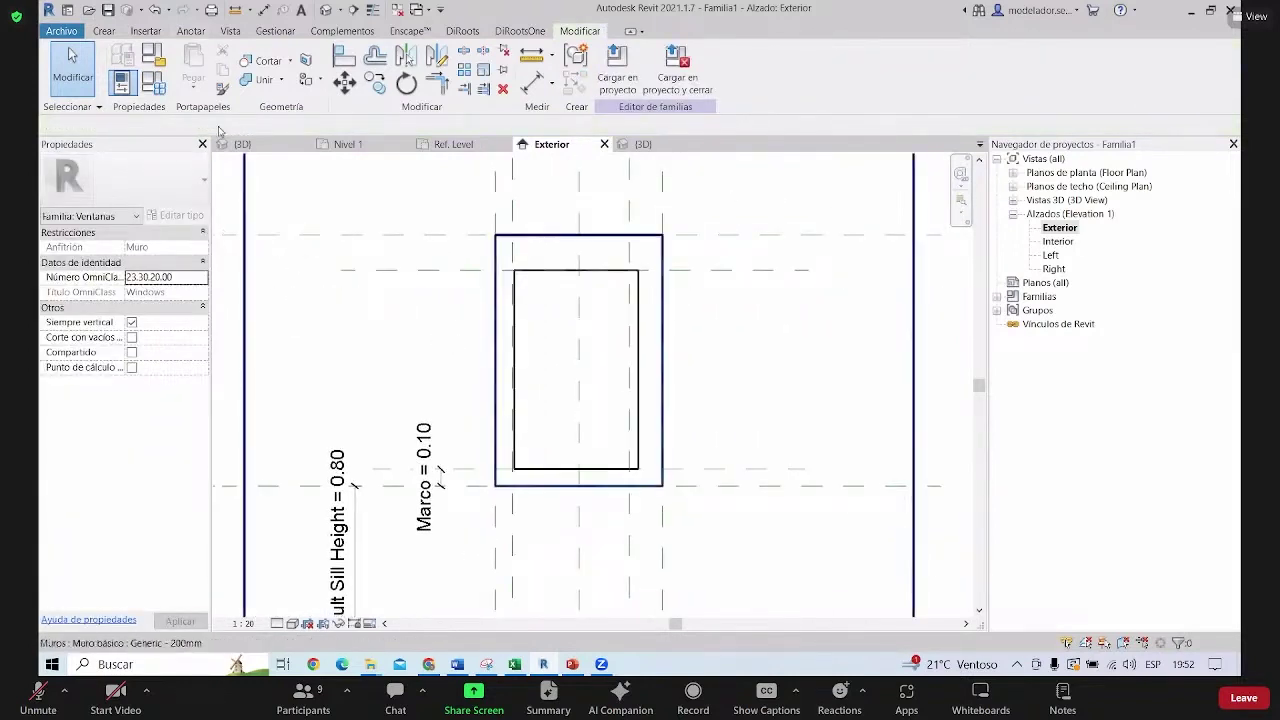
Add a 0.21 aligned dimension across the frame's top reference planes
click(195, 31)
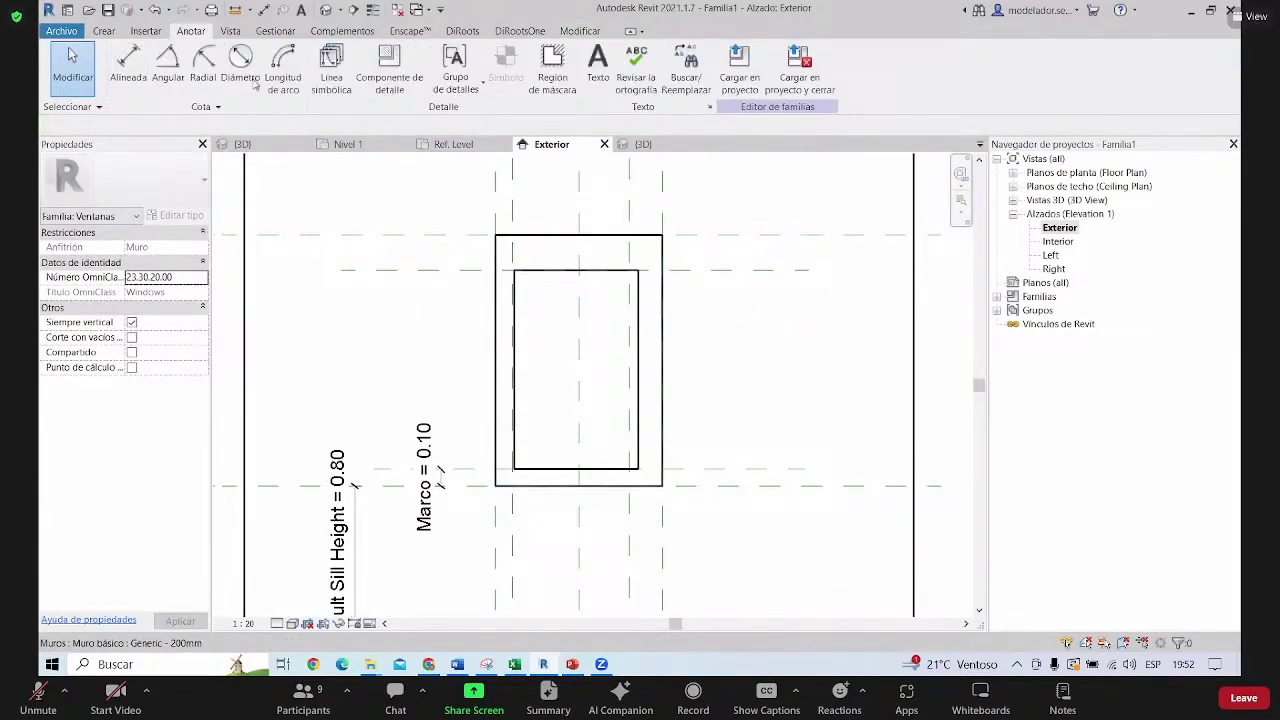
click(458, 240)
click(458, 205)
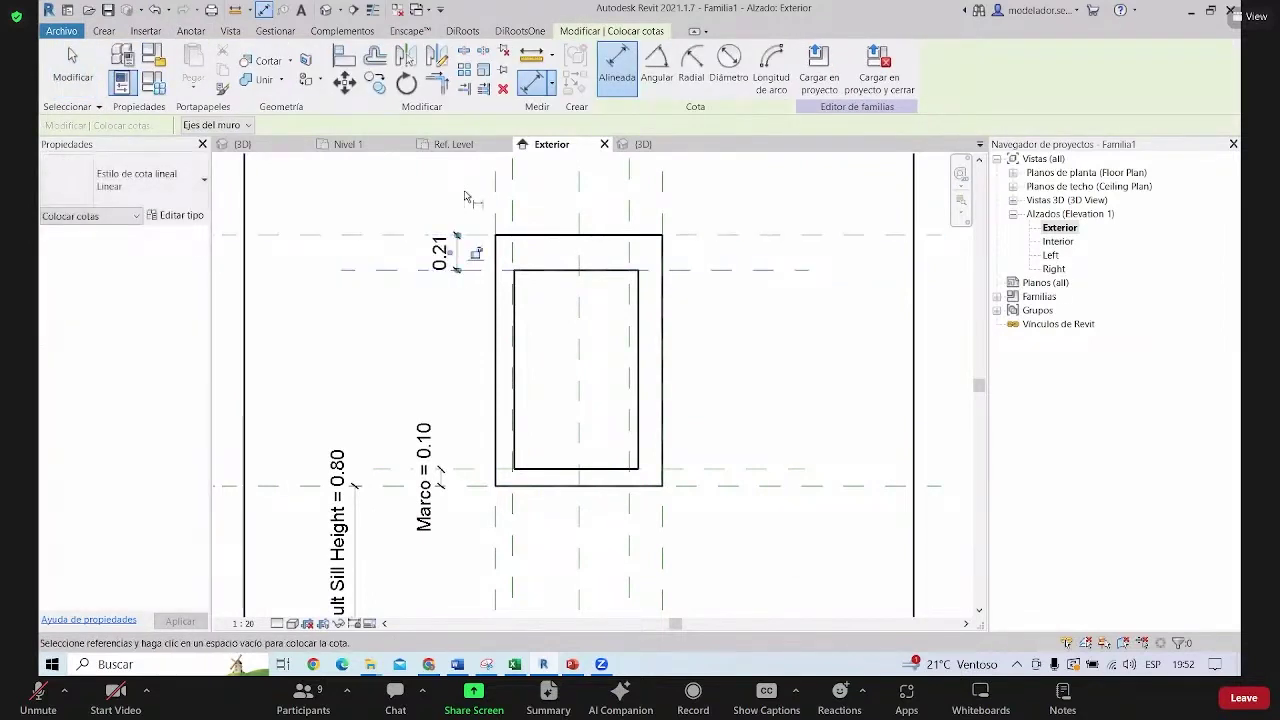
key(Escape)
key(Escape)
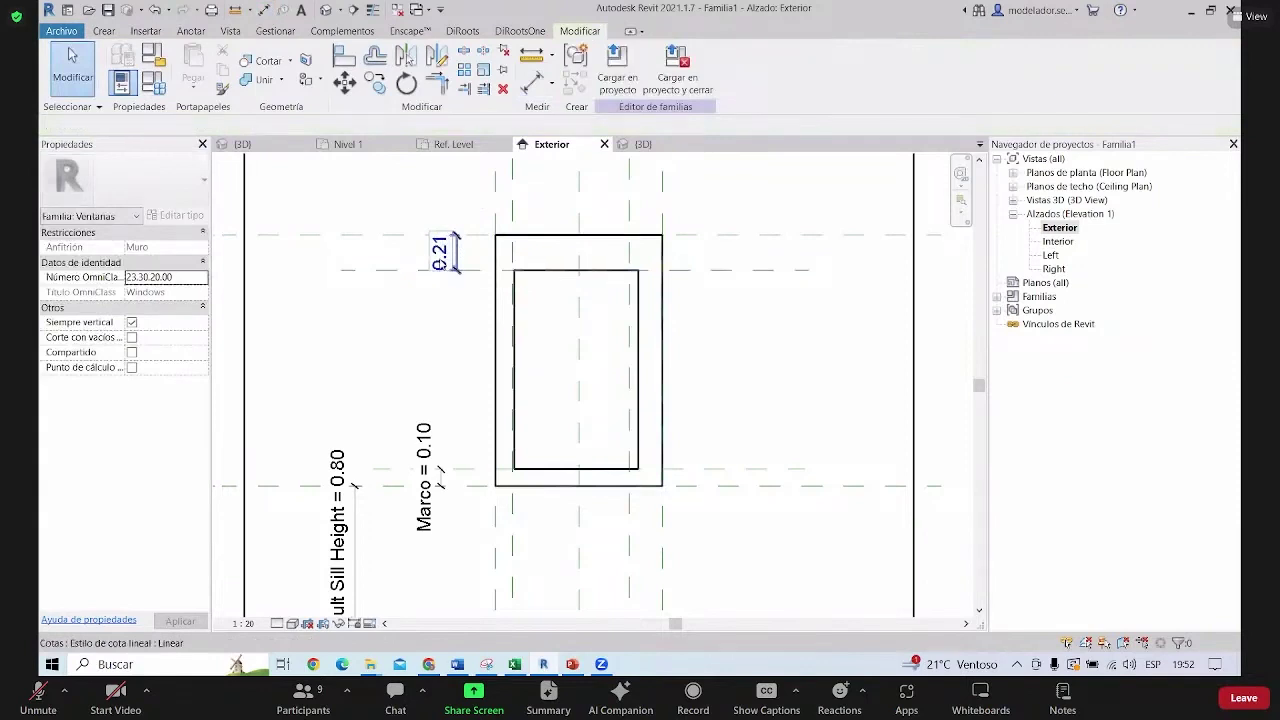
Label the top dimension with the Marco parameter so it reads 0.10
click(442, 255)
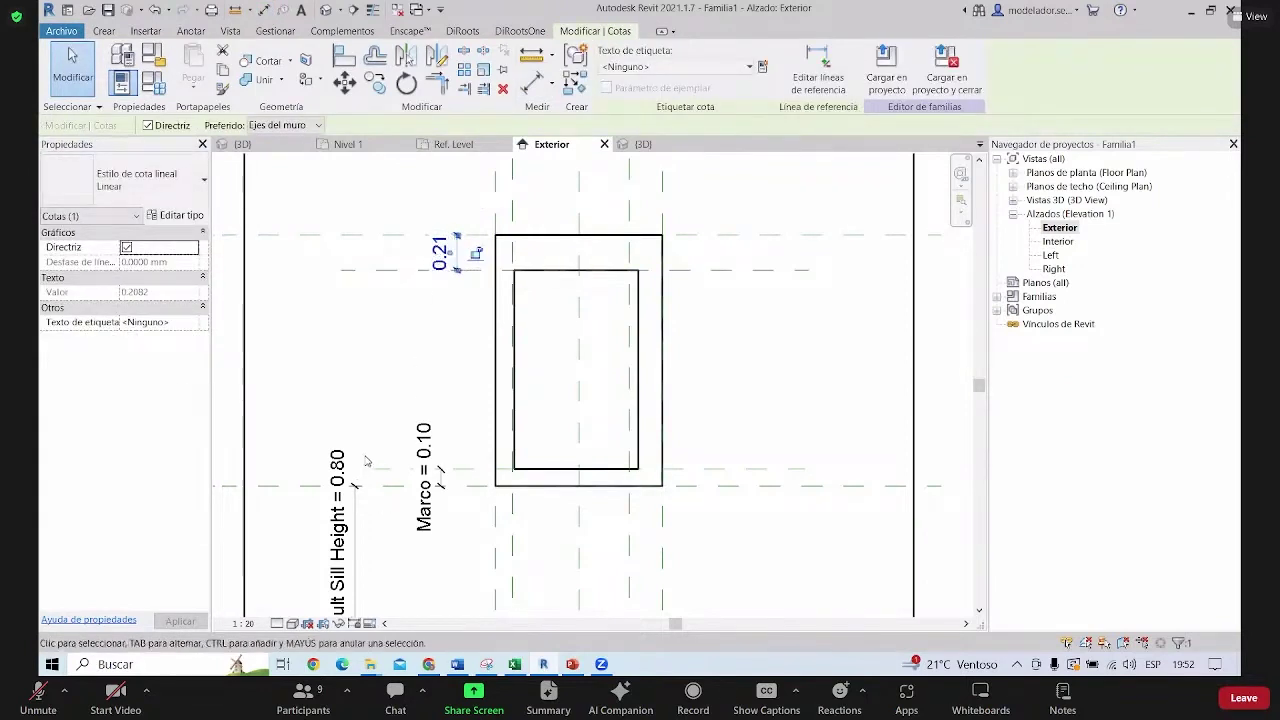
click(723, 72)
click(625, 211)
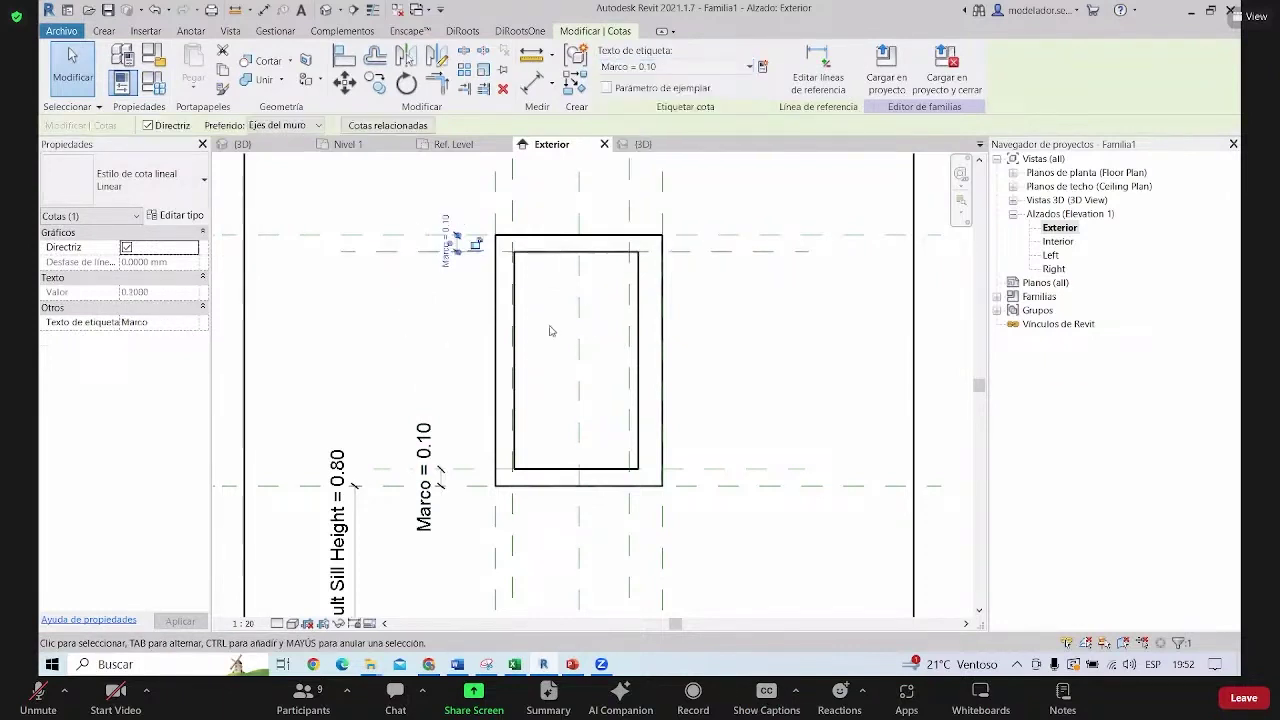
scroll(549, 331, down, 2)
click(731, 363)
mouse_move(551, 246)
middle_down()
mouse_move(511, 206)
mouse_move(504, 221)
middle_up()
click(541, 238)
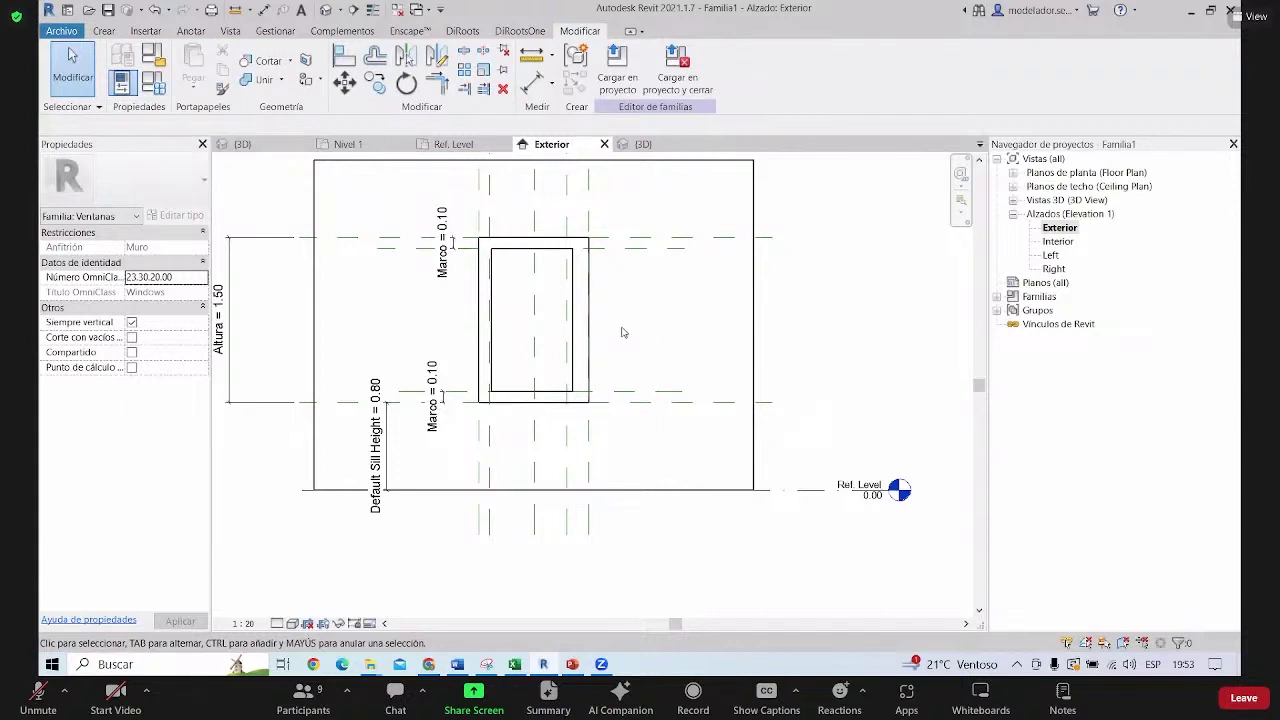
Select the frame extrusion and drag its left inner edge onto the reference plane
scroll(580, 290, up, 1)
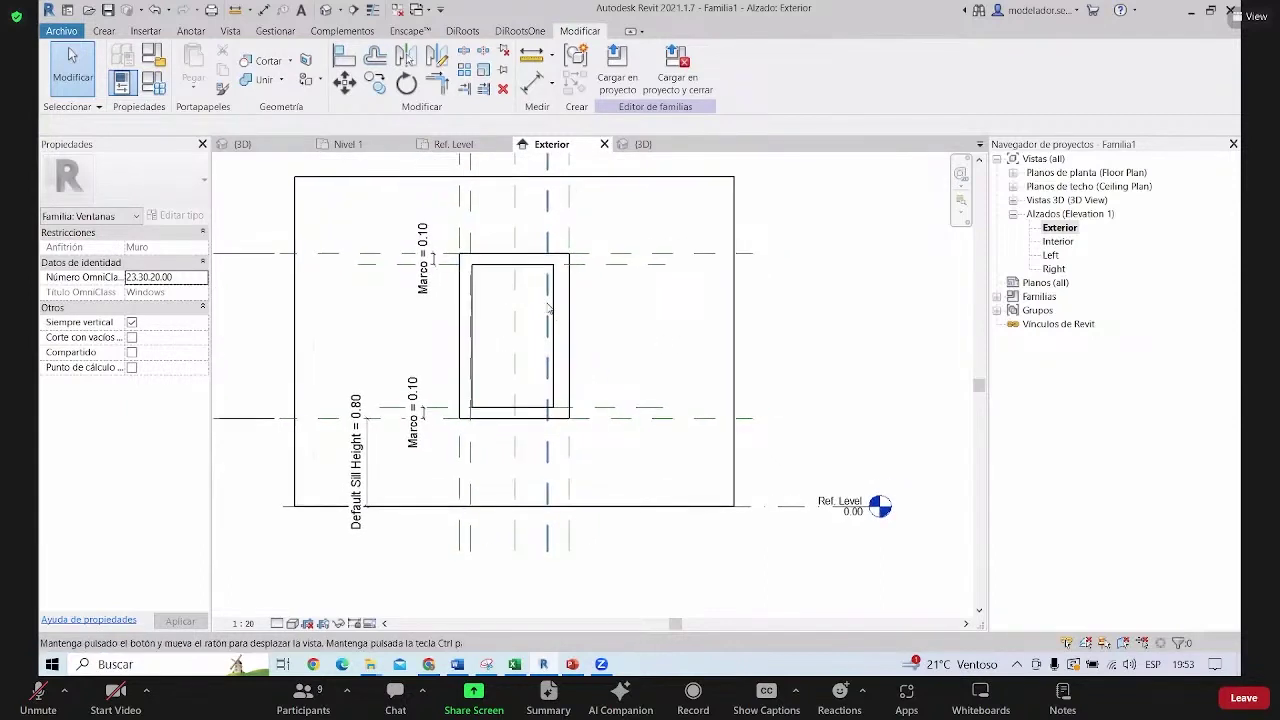
scroll(566, 268, up, 1)
scroll(566, 268, up, 1)
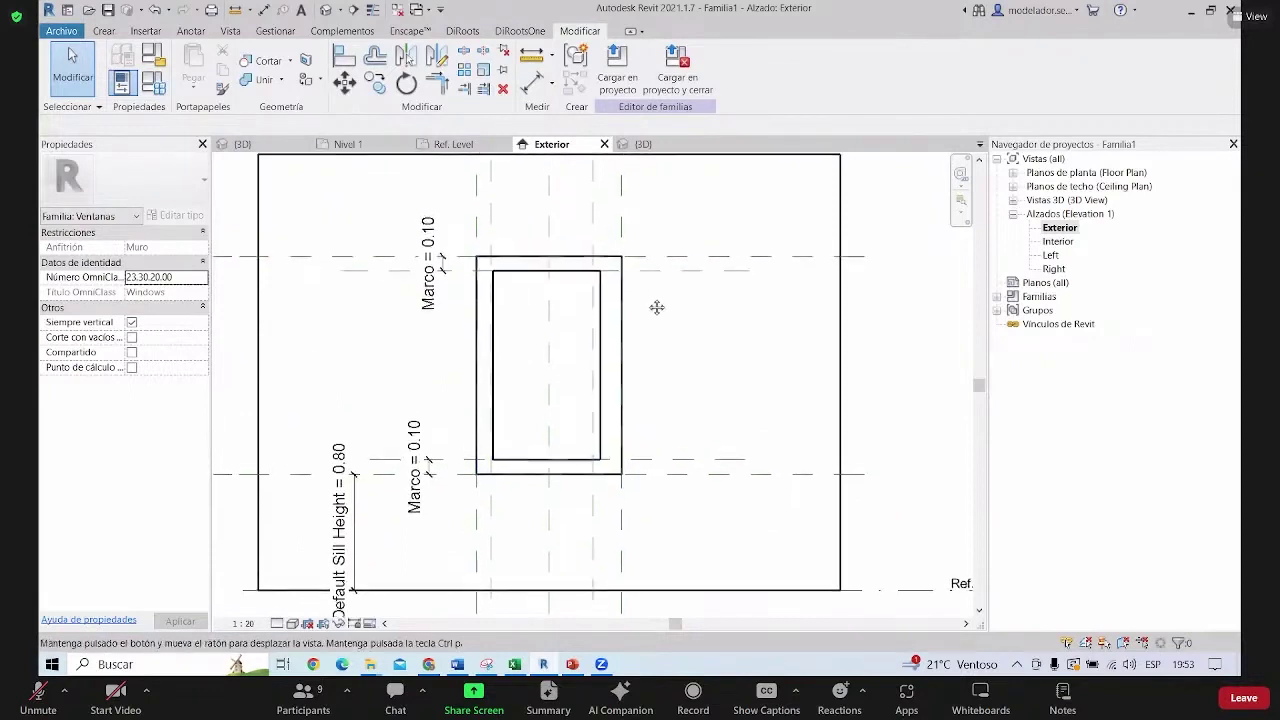
scroll(535, 331, up, 1)
scroll(535, 331, down, 1)
scroll(517, 352, up, 1)
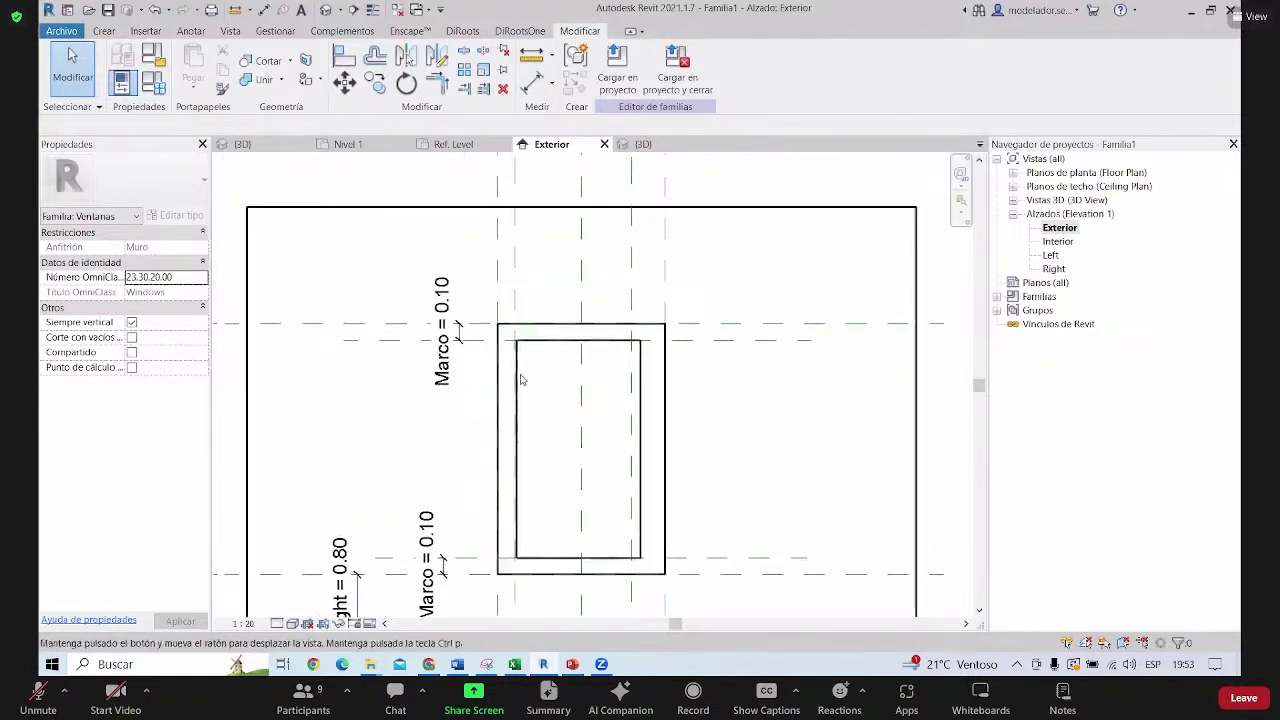
scroll(520, 380, up, 1)
scroll(570, 390, up, 1)
scroll(540, 400, up, 1)
scroll(520, 436, down, 2)
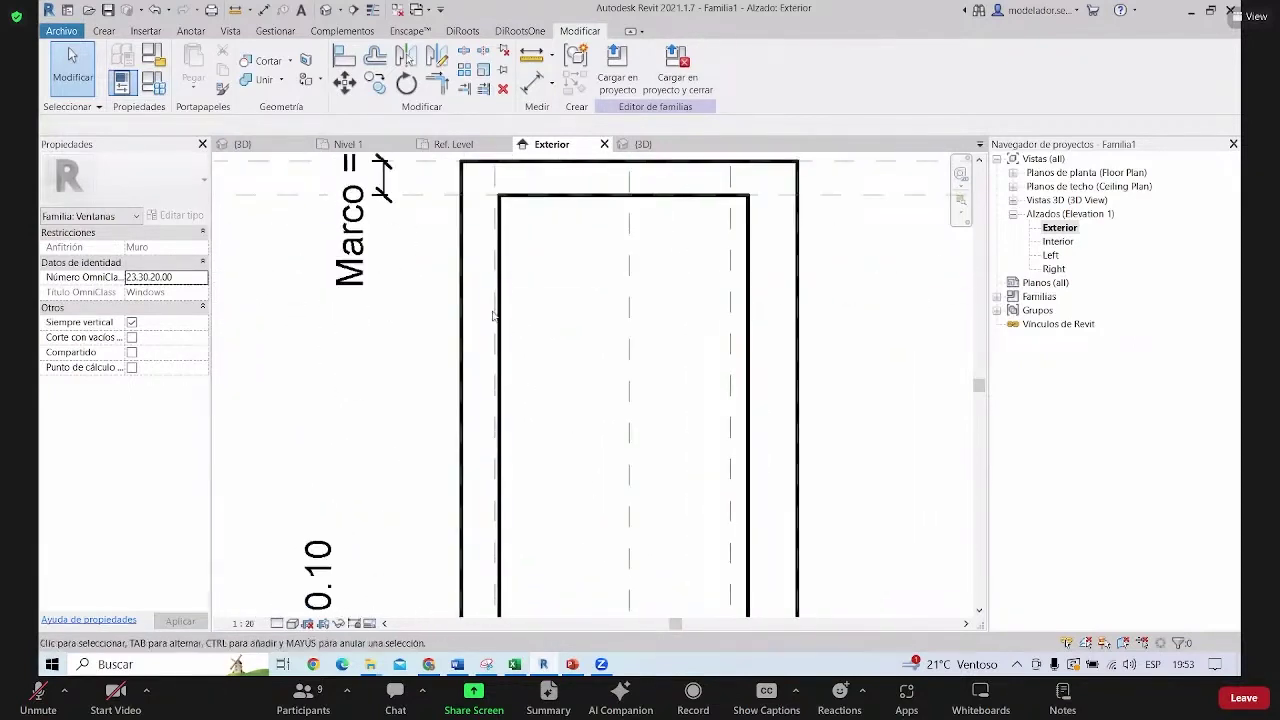
click(501, 430)
scroll(501, 430, up, 1)
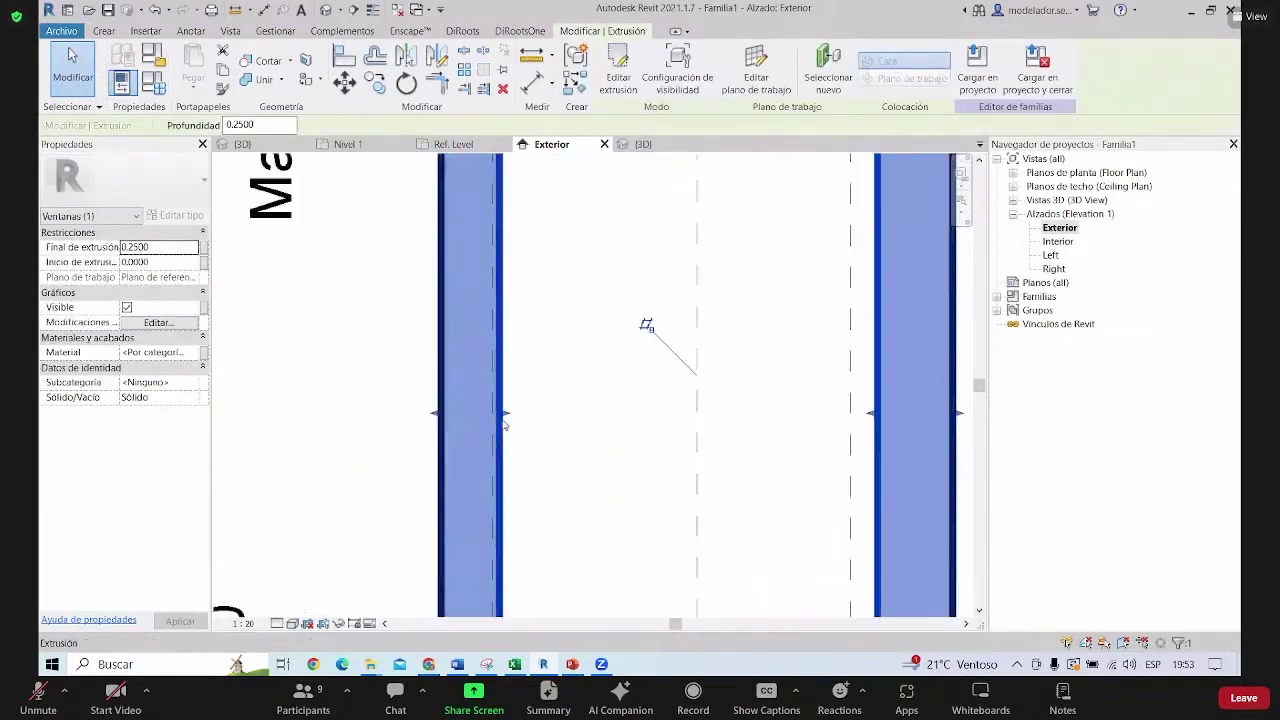
scroll(495, 415, up, 1)
drag(497, 411, 489, 411)
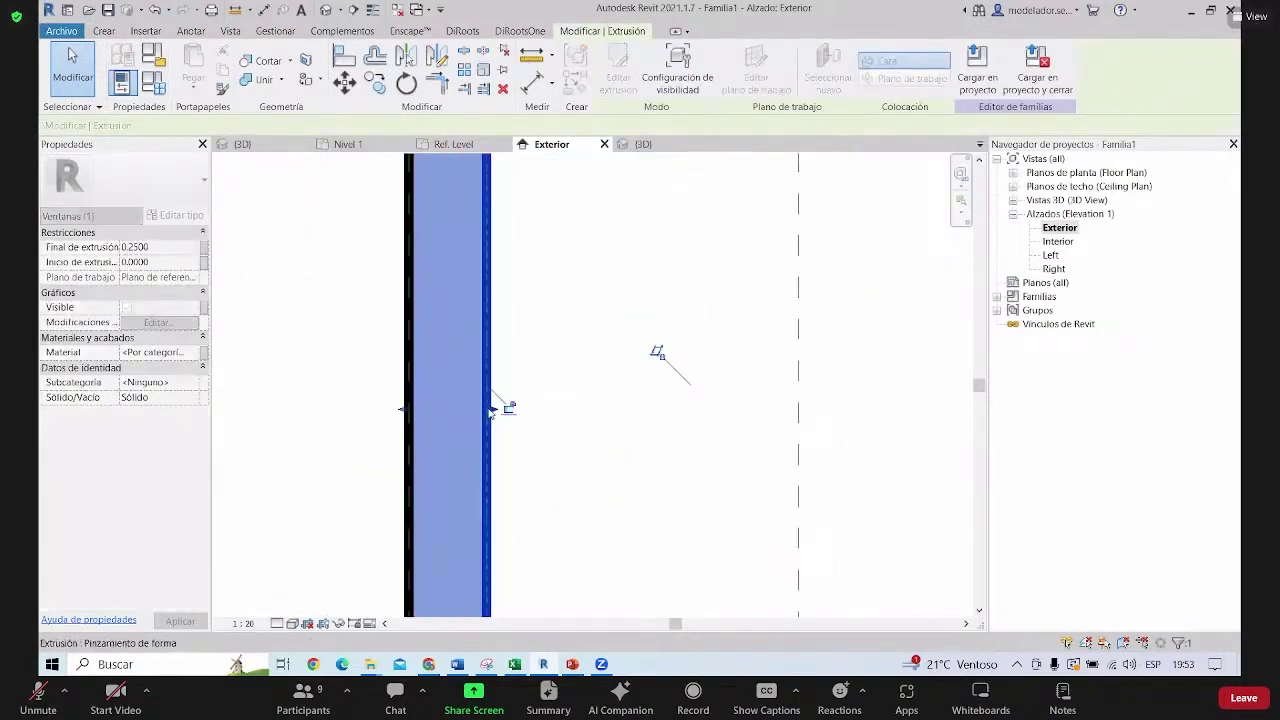
Snap the frame's other inner side edge onto its vertical reference plane
scroll(505, 405, down, 2)
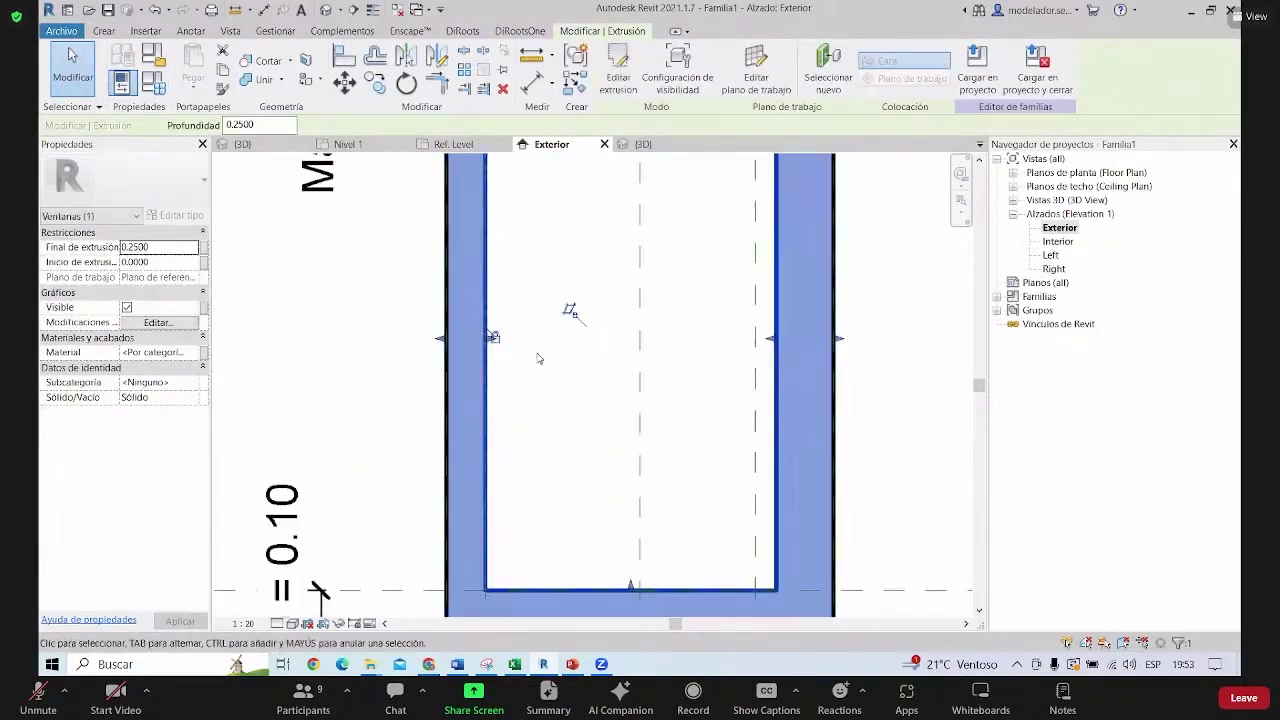
scroll(500, 380, down, 1)
scroll(638, 351, up, 2)
scroll(590, 410, up, 1)
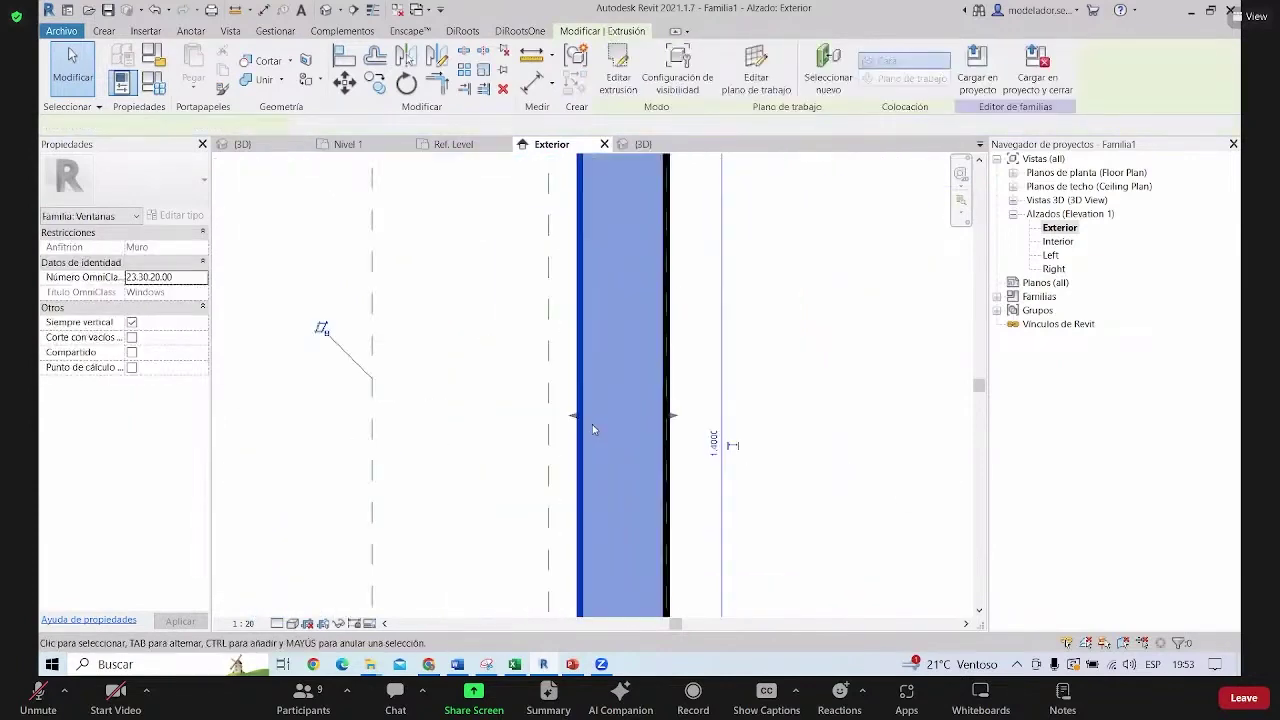
drag(559, 419, 546, 415)
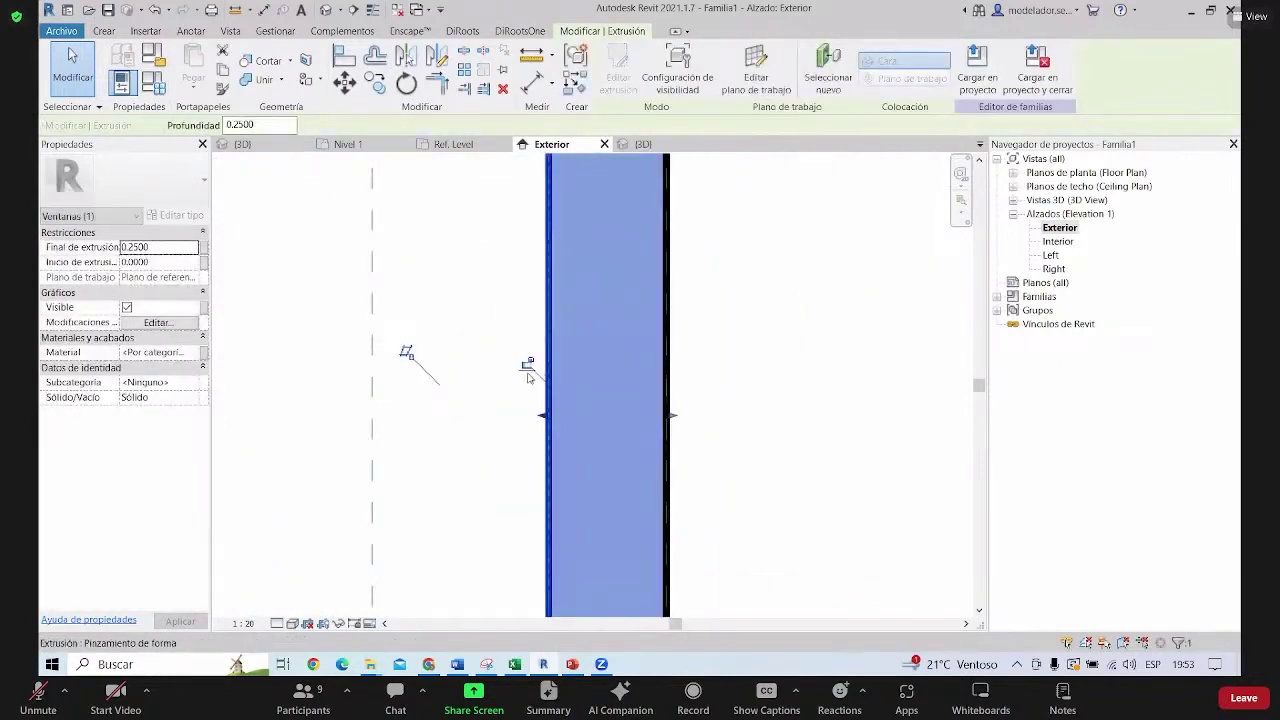
scroll(540, 405, down, 2)
key(Escape)
scroll(500, 300, up, 2)
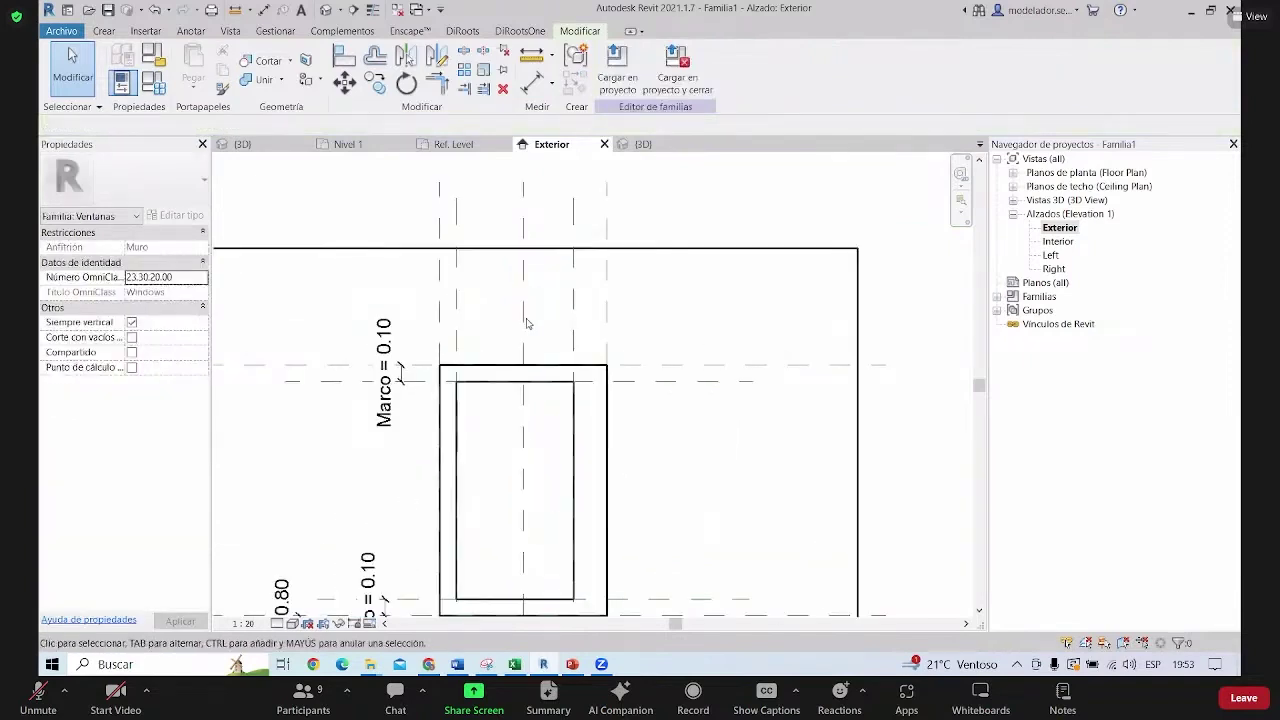
scroll(485, 310, up, 2)
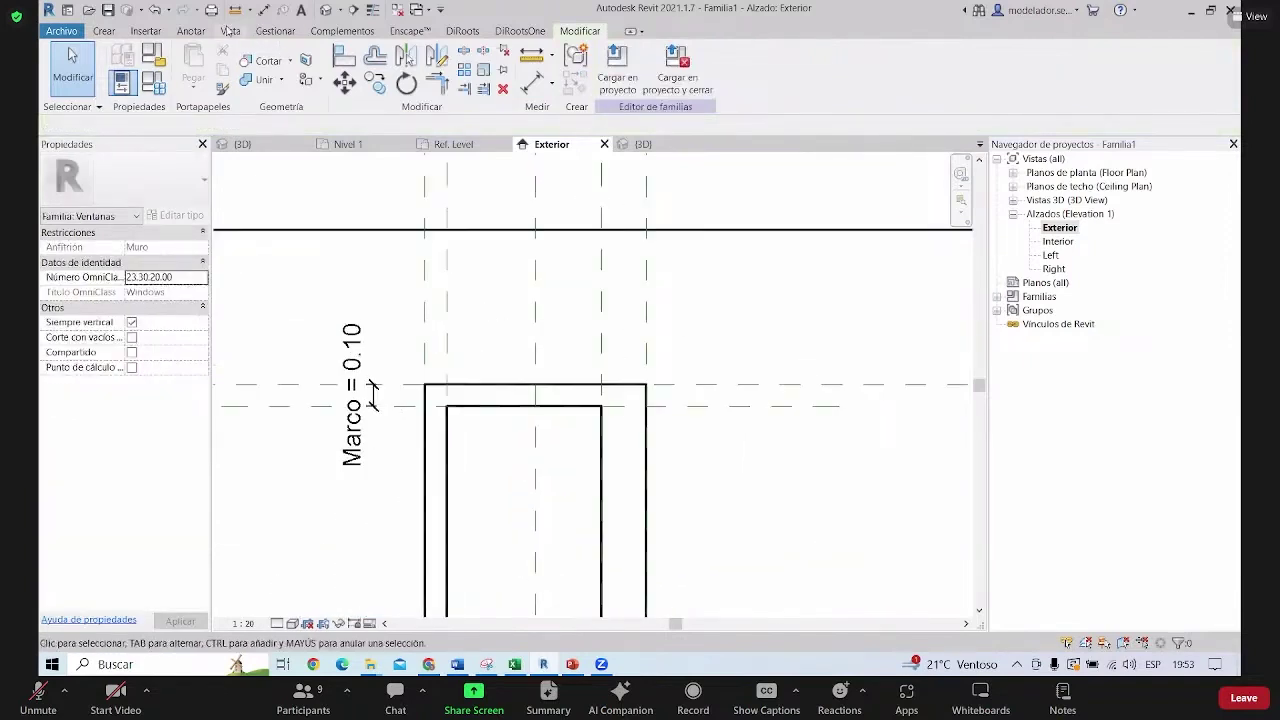
Add aligned dimensions of 0.10 and 0.20 across the reference-plane pairs above the frame
click(190, 31)
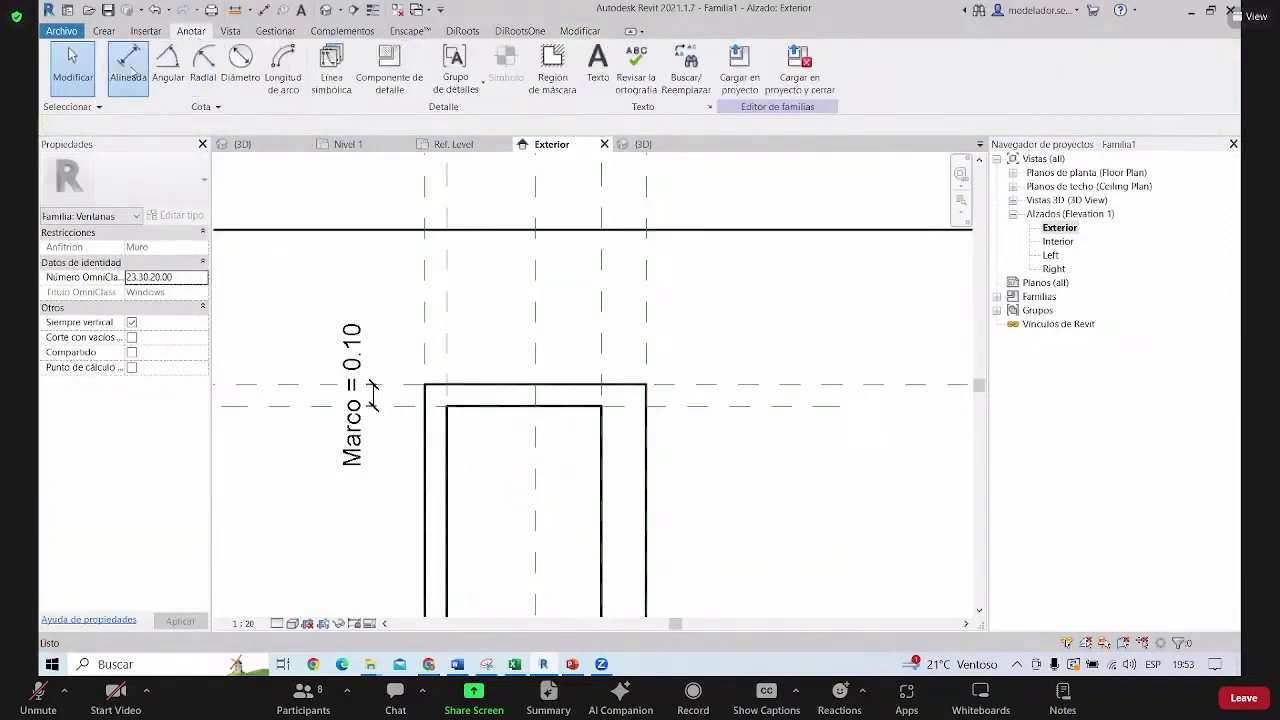
click(122, 62)
scroll(486, 314, up, 2)
click(399, 362)
click(435, 362)
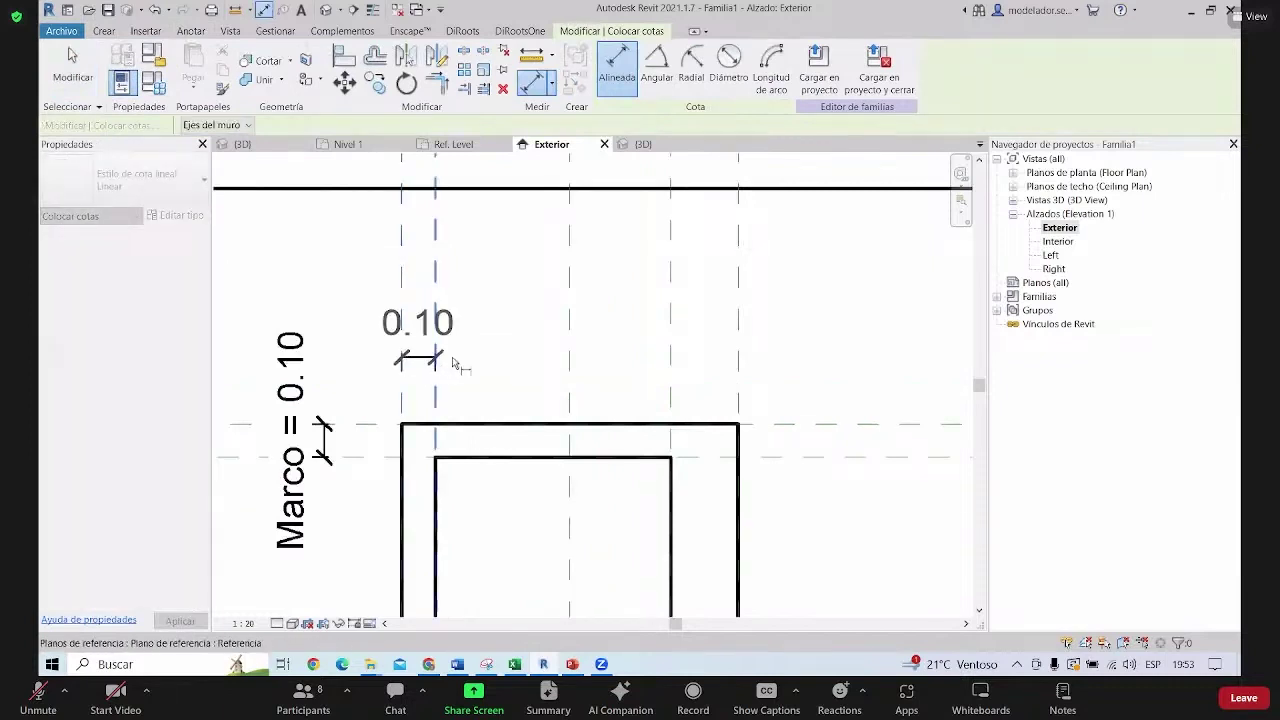
click(505, 363)
click(671, 365)
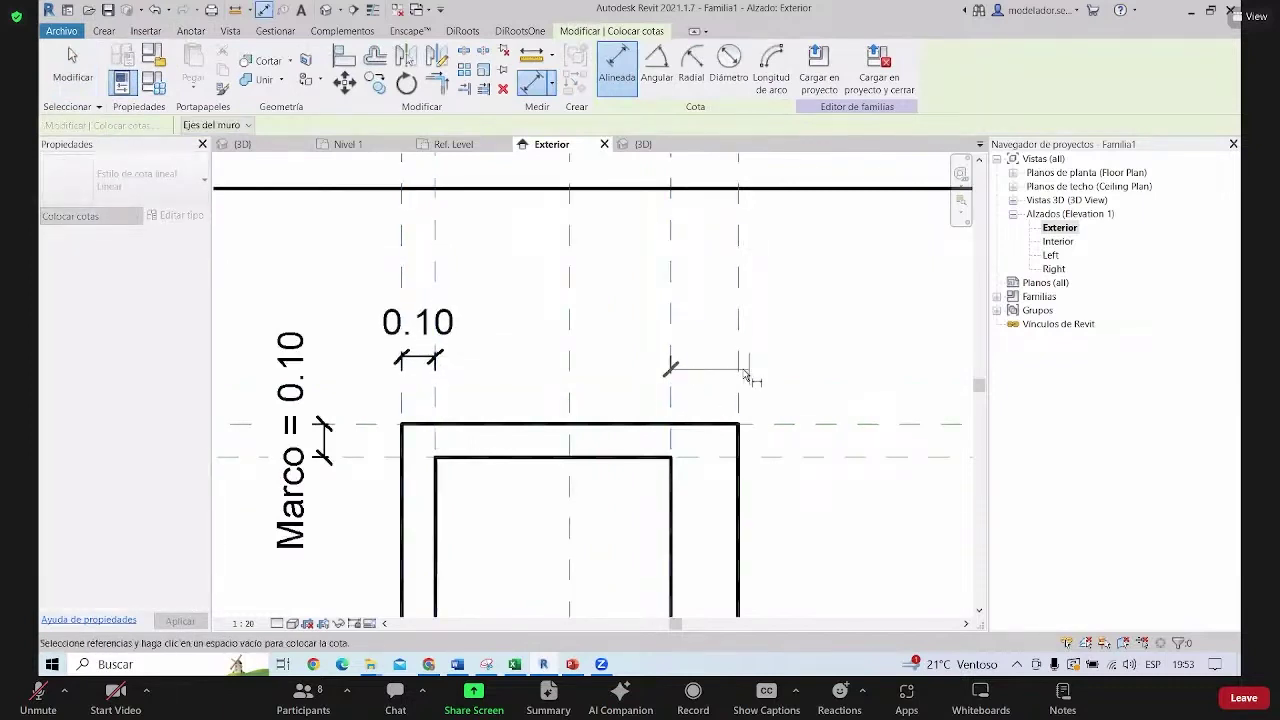
click(738, 365)
click(826, 356)
scroll(826, 356, down, 2)
scroll(837, 323, down, 1)
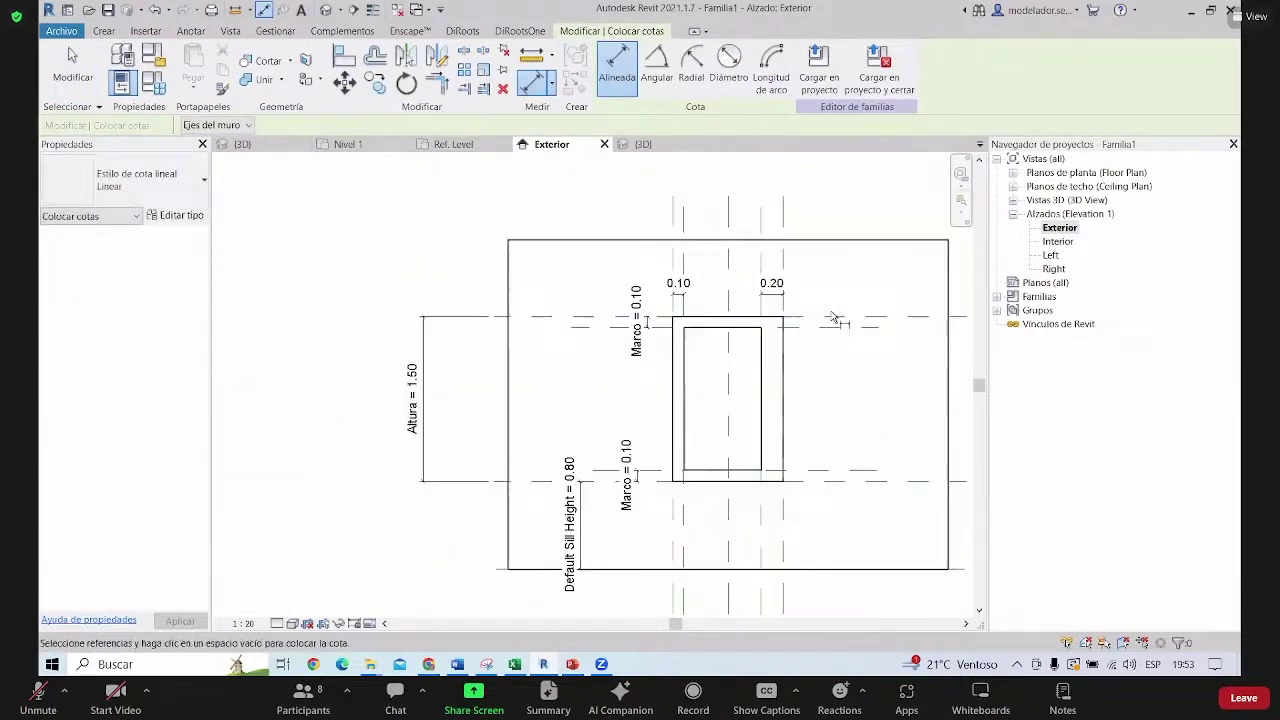
scroll(837, 323, down, 1)
key(Escape)
key(Escape)
scroll(458, 238, up, 2)
Label both the 0.10 and 0.20 dimensions with the Marco parameter
click(521, 232)
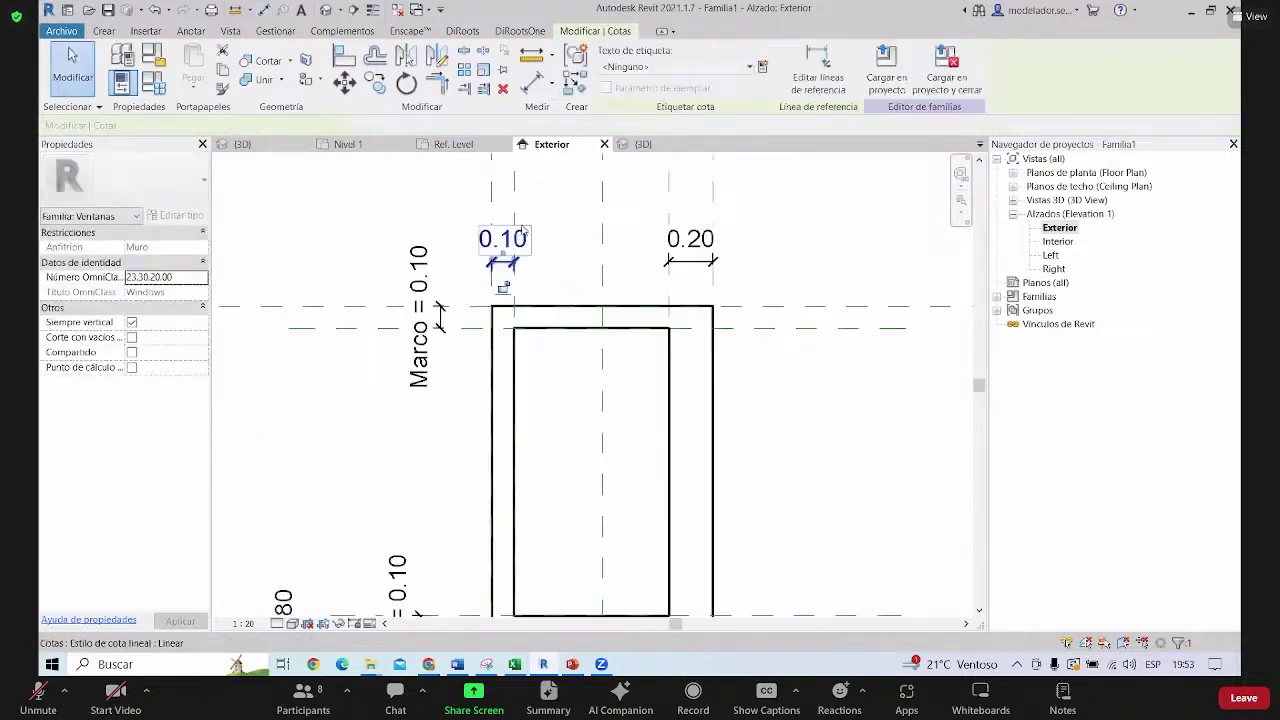
click(733, 68)
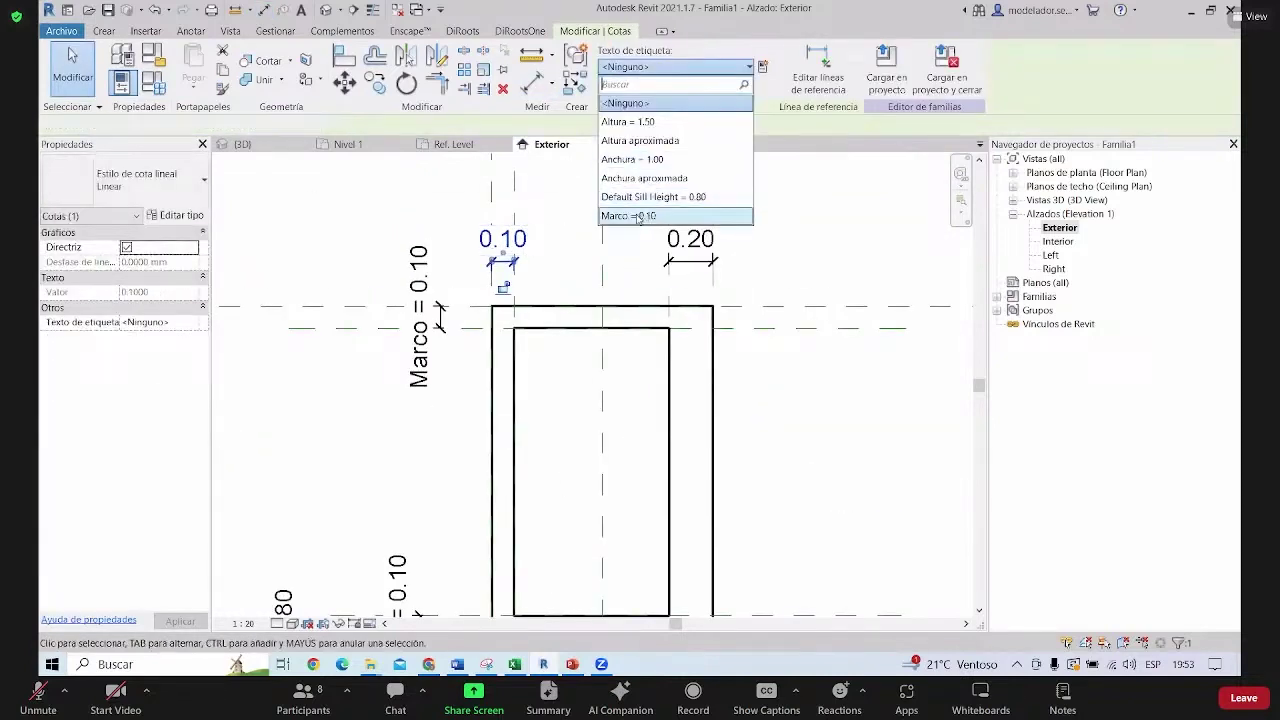
click(640, 214)
key(Escape)
scroll(700, 255, down, 1)
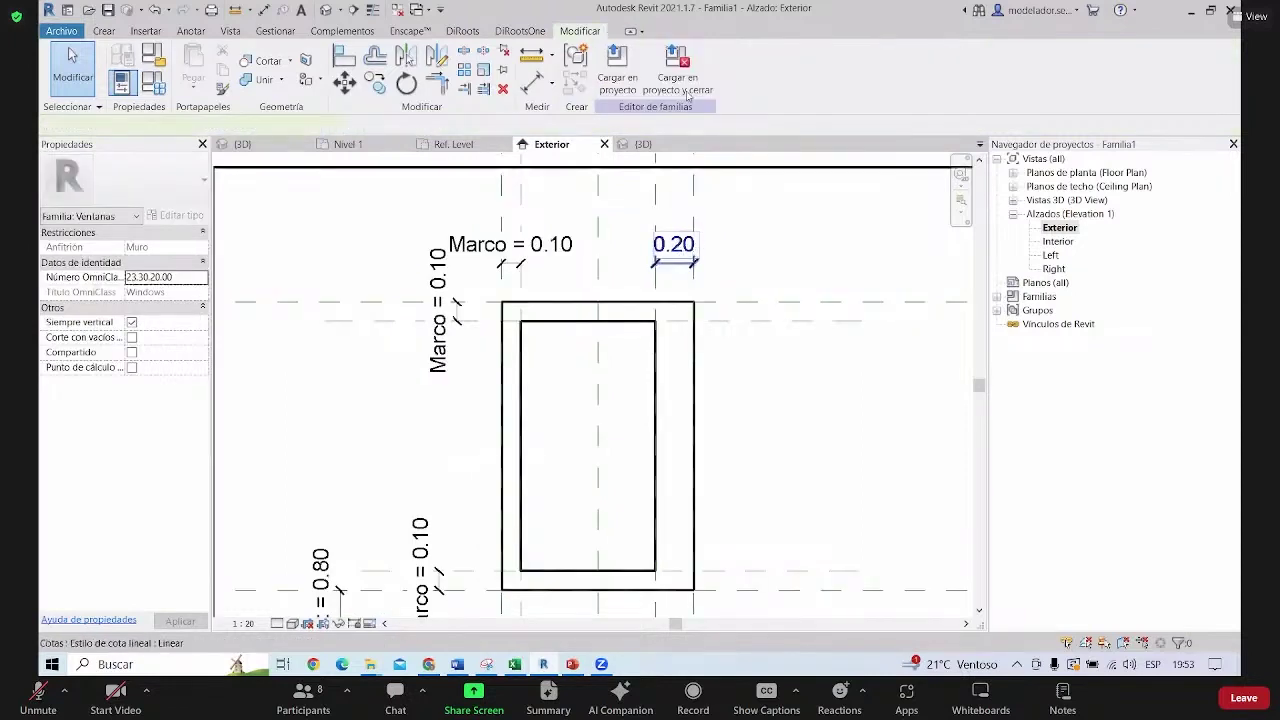
click(667, 195)
click(733, 70)
click(640, 211)
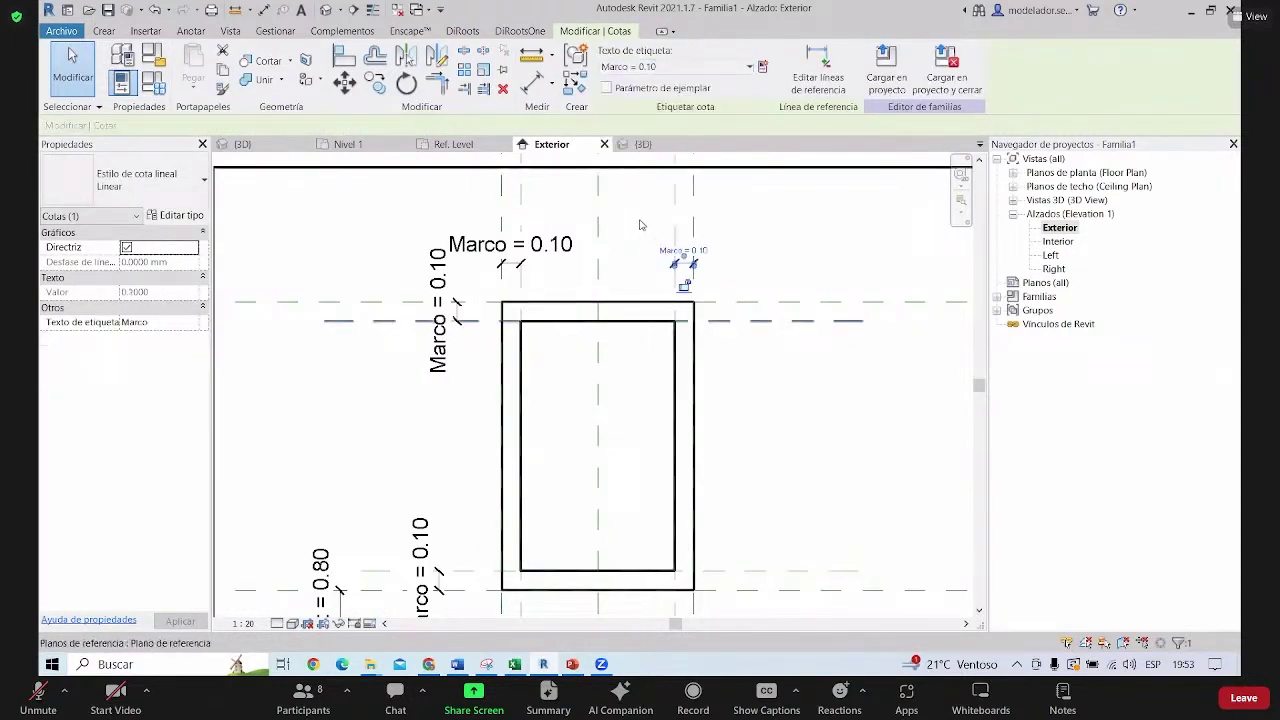
key(Escape)
scroll(707, 332, down, 2)
scroll(426, 200, down, 2)
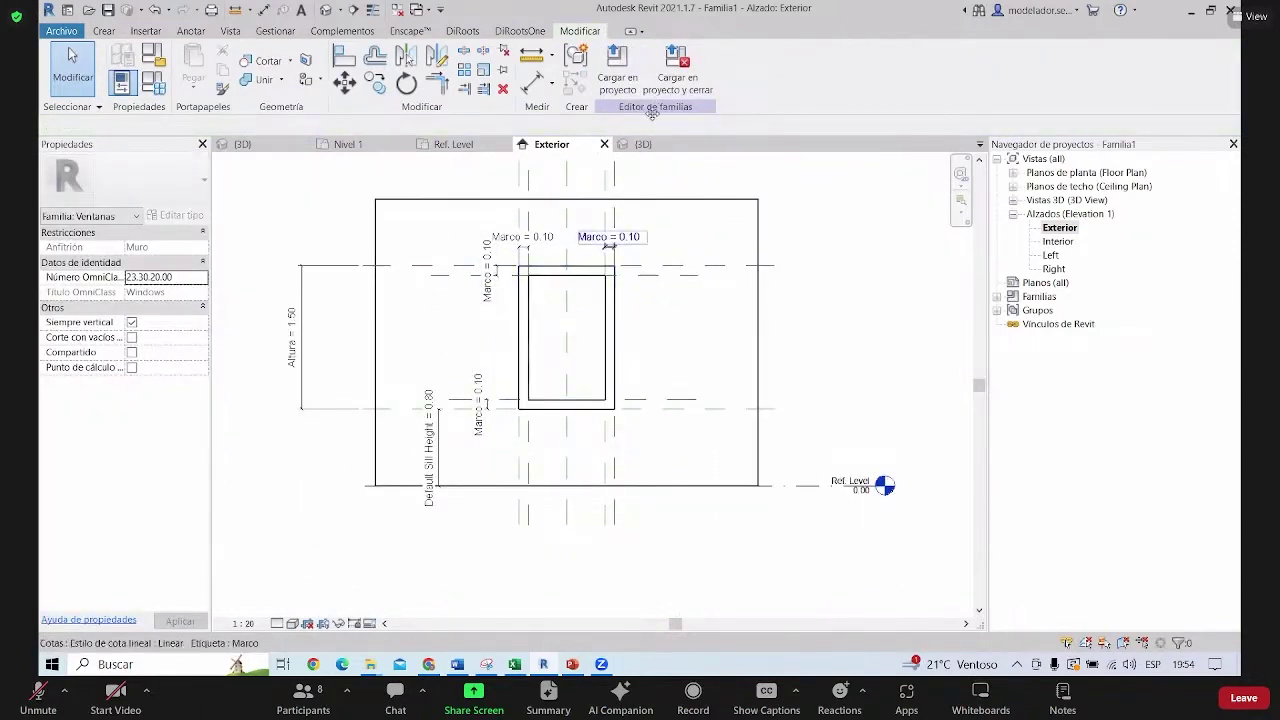
key(ctrl+Tab)
mouse_move(608, 429)
shift+middle_down()
mouse_move(743, 362)
mouse_move(789, 443)
mouse_move(890, 444)
mouse_move(674, 434)
mouse_move(551, 363)
mouse_move(456, 398)
mouse_move(560, 350)
mouse_move(603, 309)
mouse_move(600, 503)
mouse_move(490, 300)
shift+middle_up()
click(549, 144)
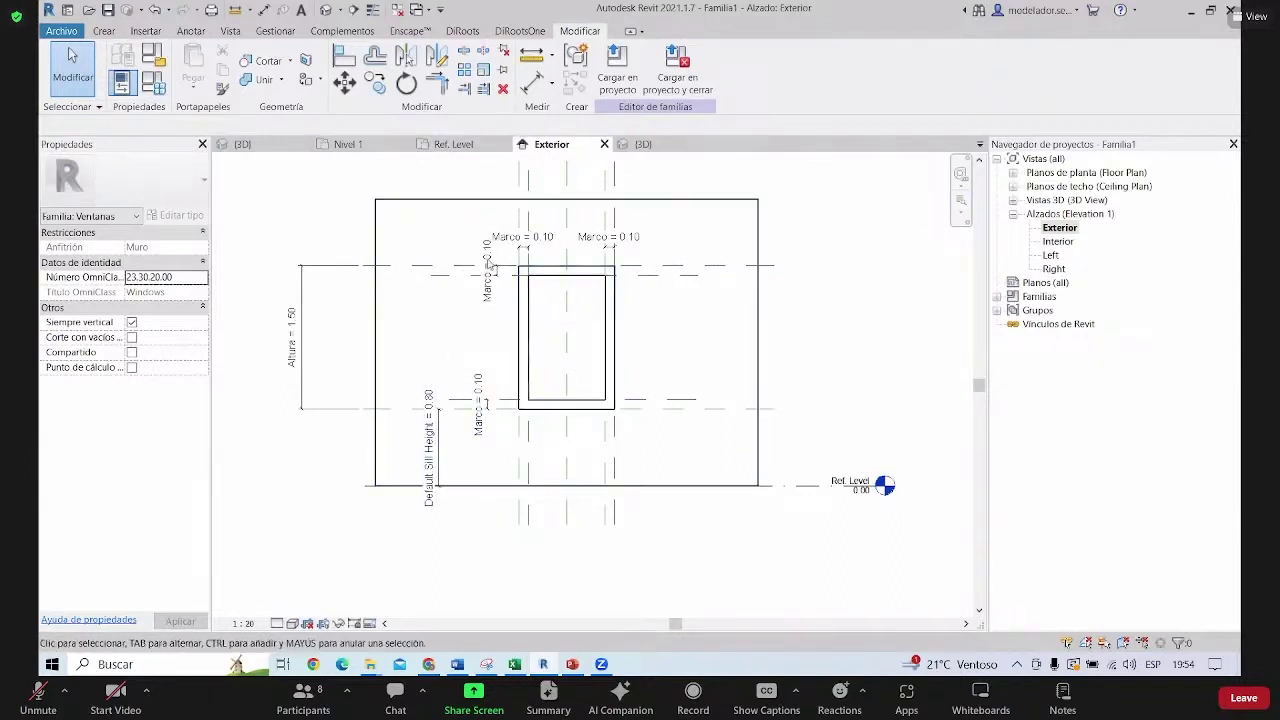
In the Ref. Level plan, stretch the frame extrusion's depth using its shape handles
click(455, 145)
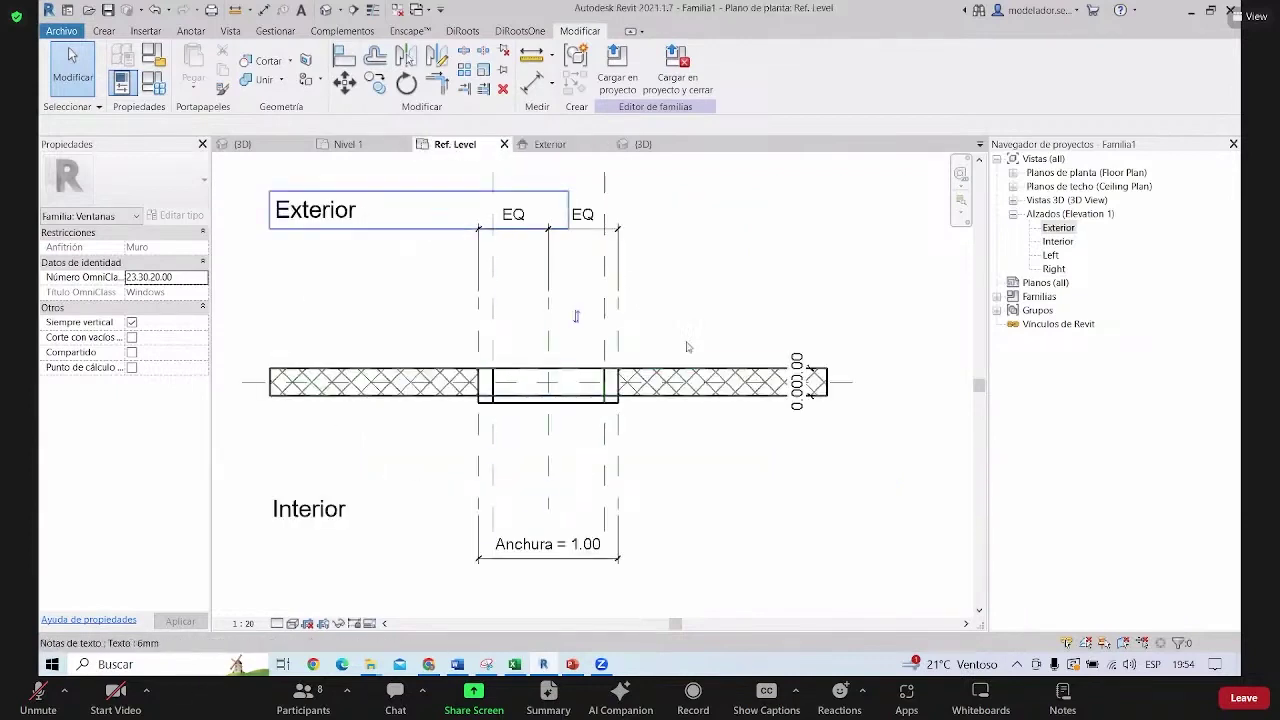
scroll(534, 386, up, 2)
scroll(597, 440, up, 2)
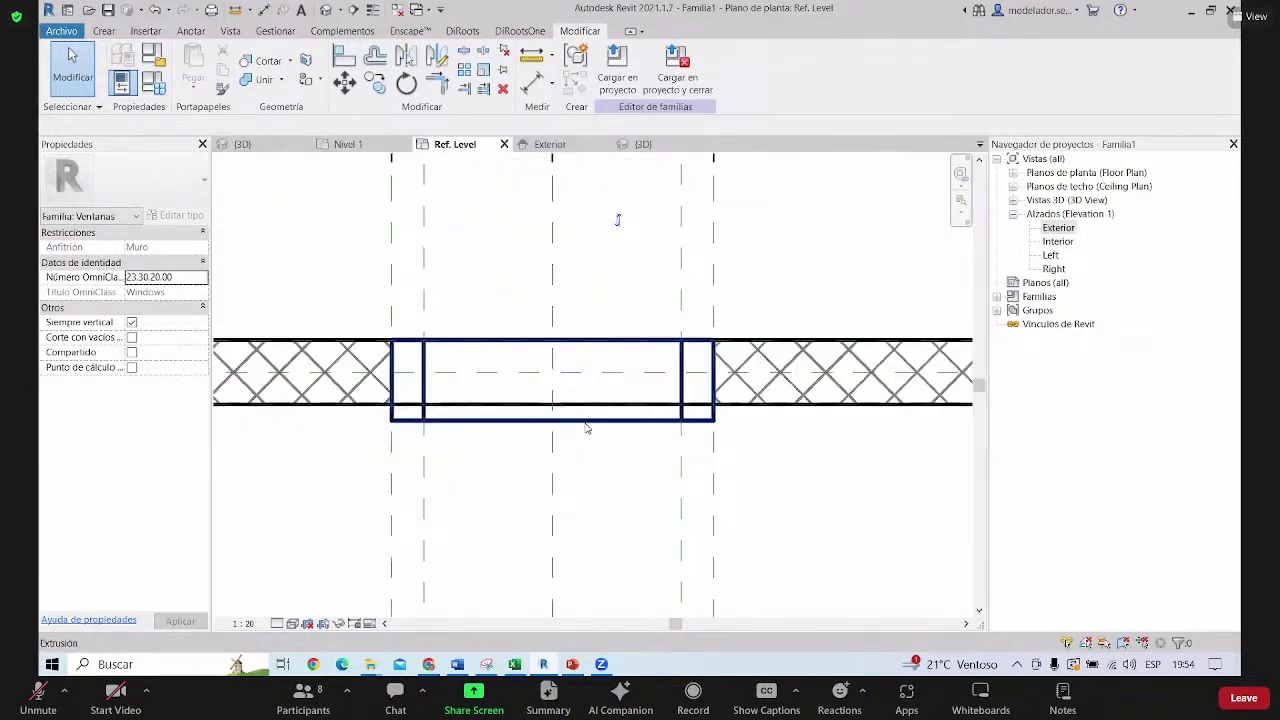
click(588, 420)
scroll(563, 443, down, 2)
middle_drag(606, 443, 616, 388)
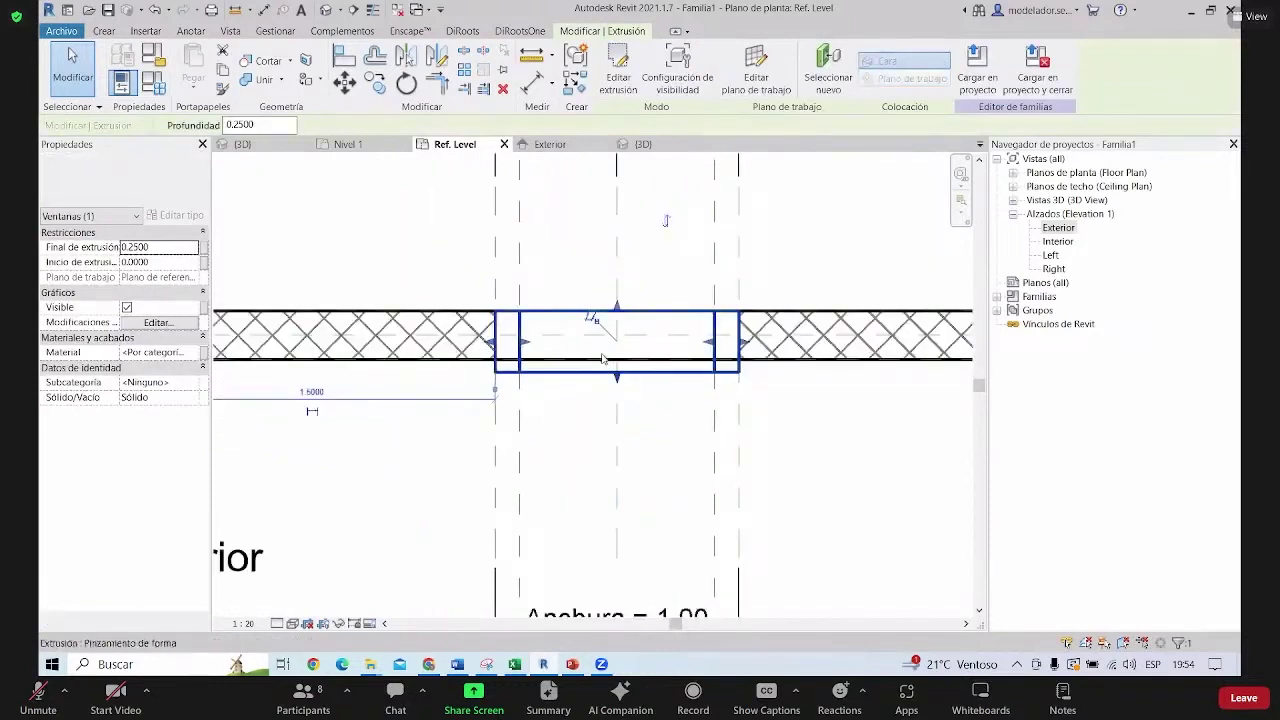
drag(617, 380, 617, 455)
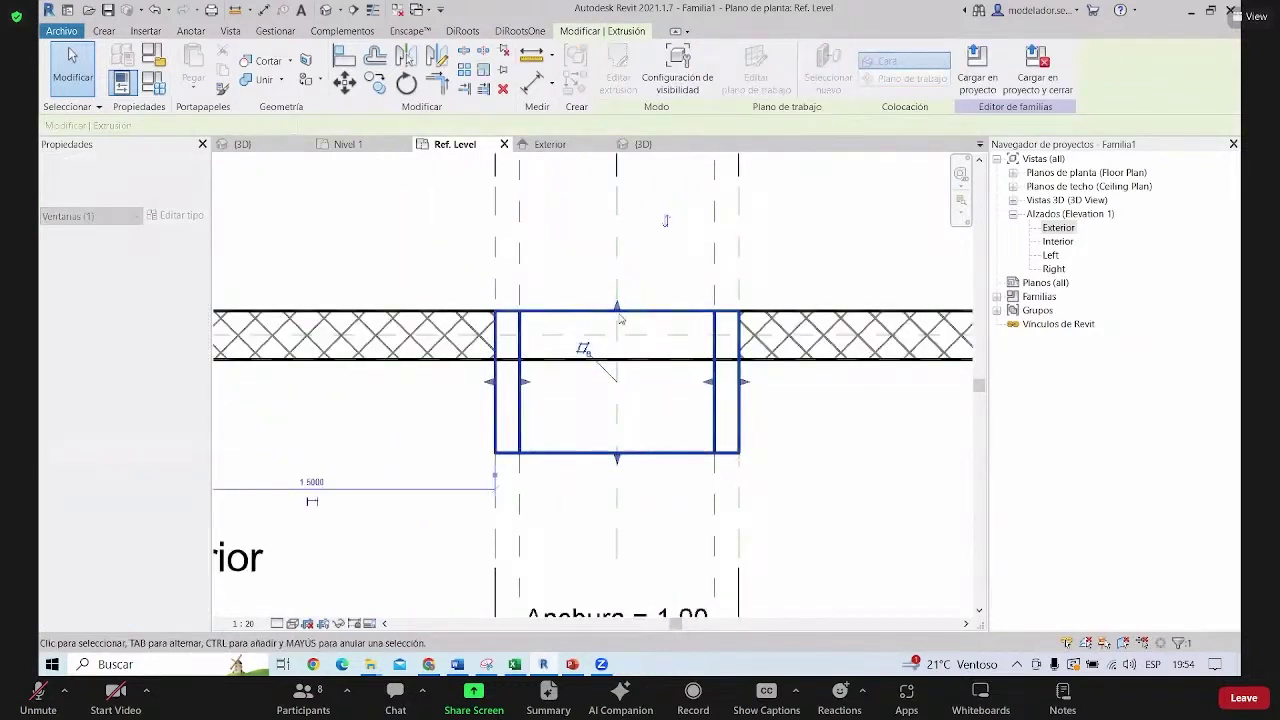
drag(616, 305, 616, 193)
key(Escape)
Check the frame depth in the 3D view, then return to the Ref. Level plan
click(640, 144)
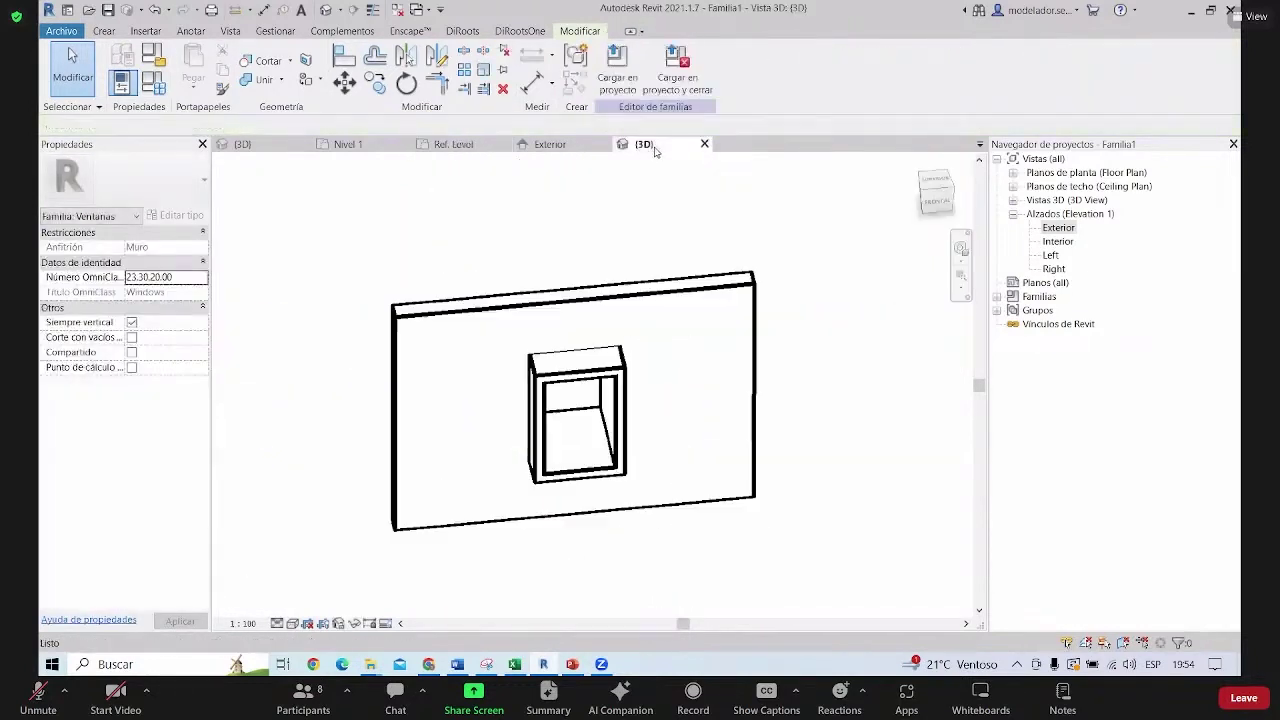
mouse_move(700, 400)
shift+middle_down()
mouse_move(797, 447)
mouse_move(680, 451)
shift+middle_up()
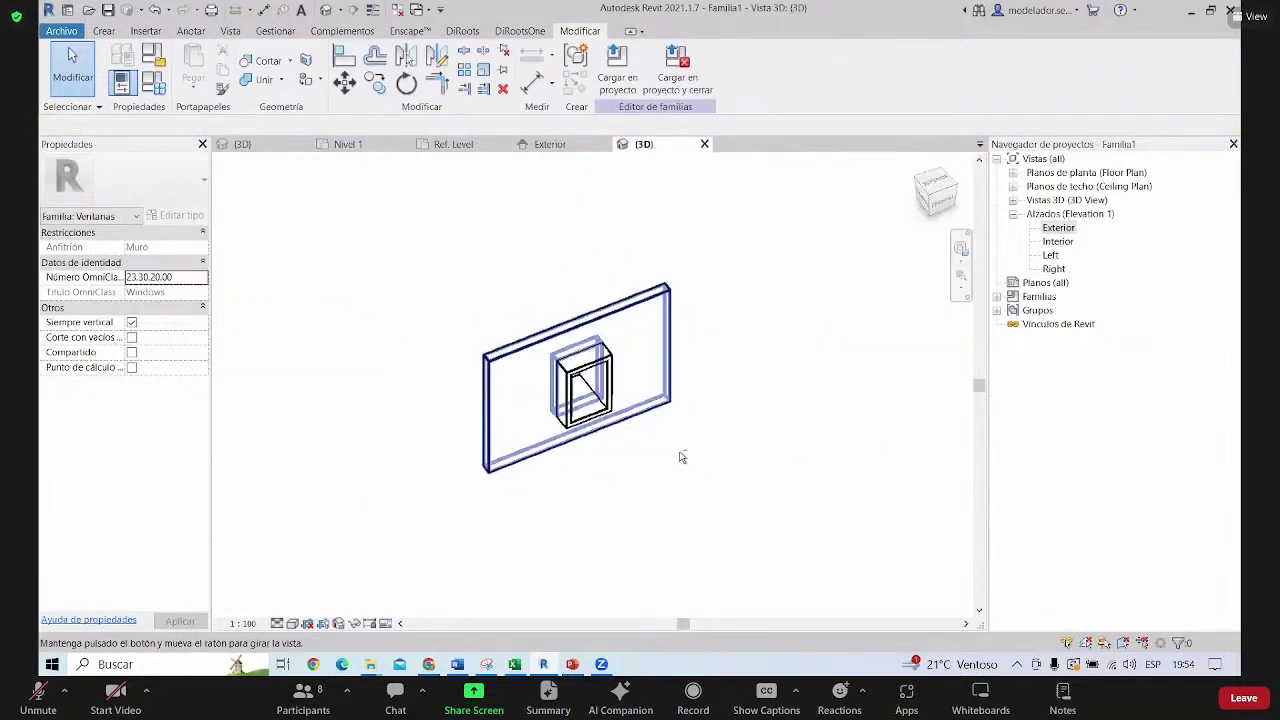
click(455, 144)
scroll(598, 348, down, 2)
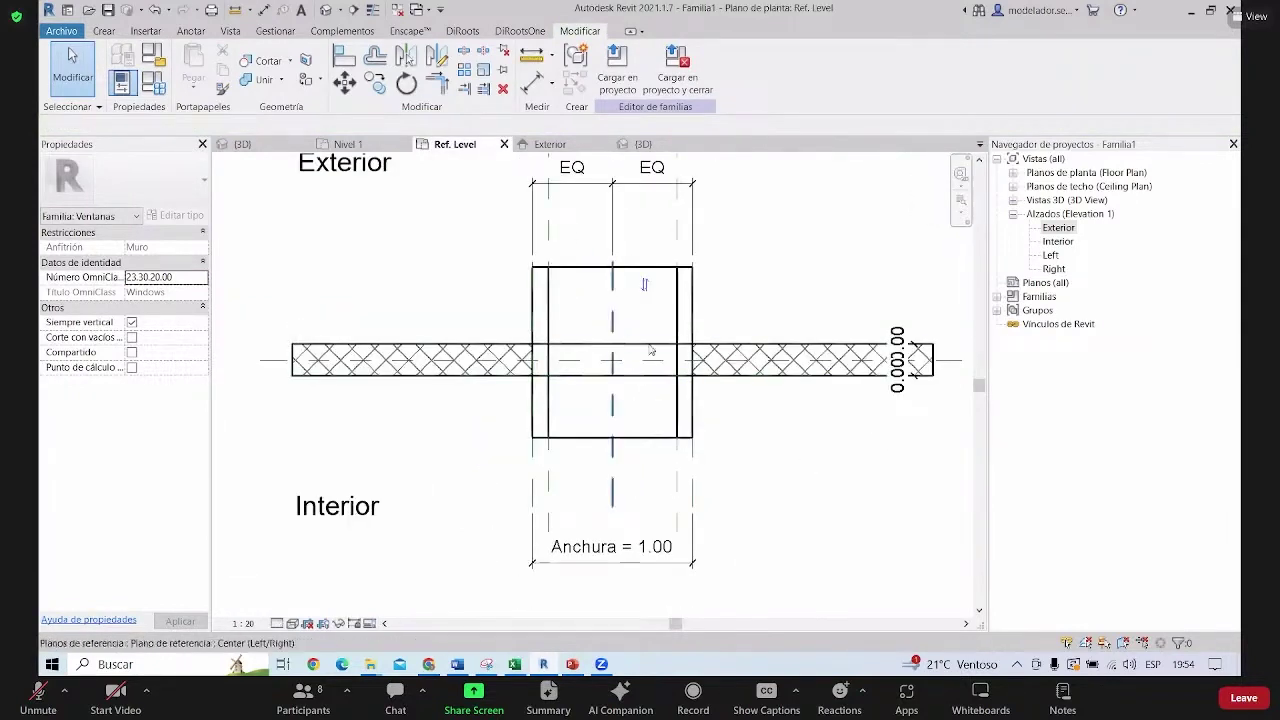
scroll(644, 423, up, 2)
scroll(644, 423, up, 2)
scroll(643, 438, down, 2)
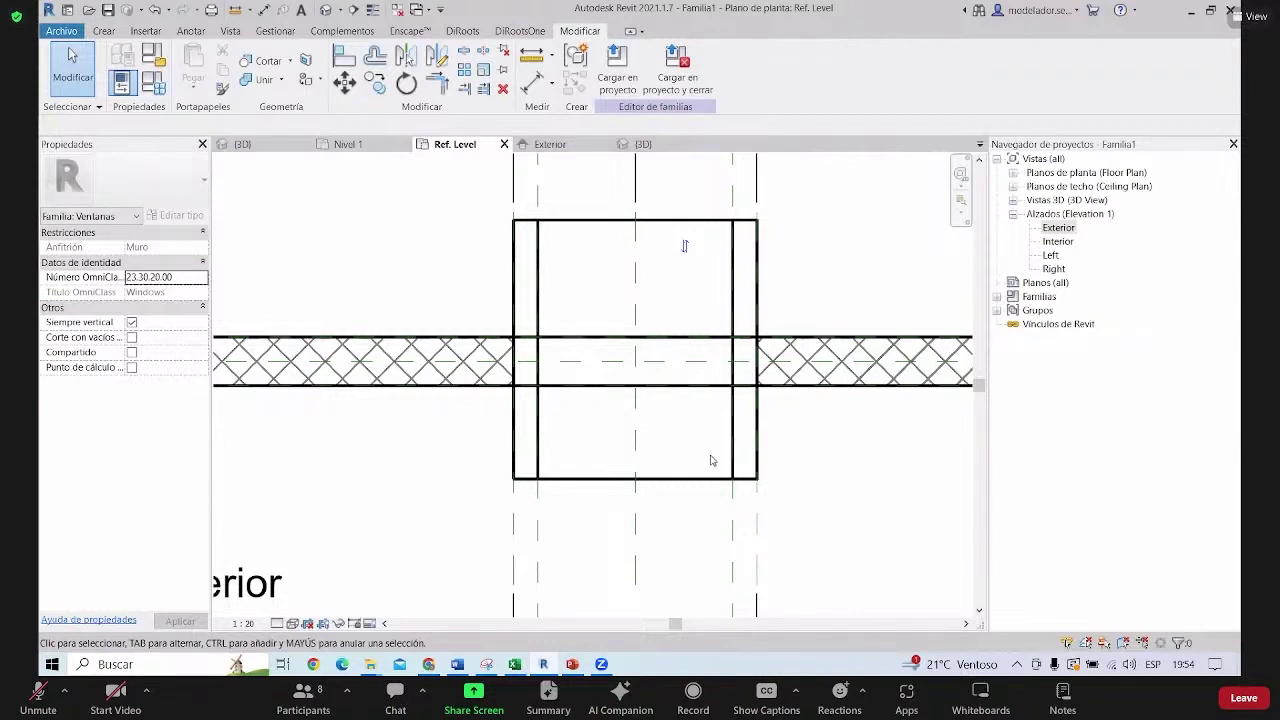
scroll(766, 474, up, 2)
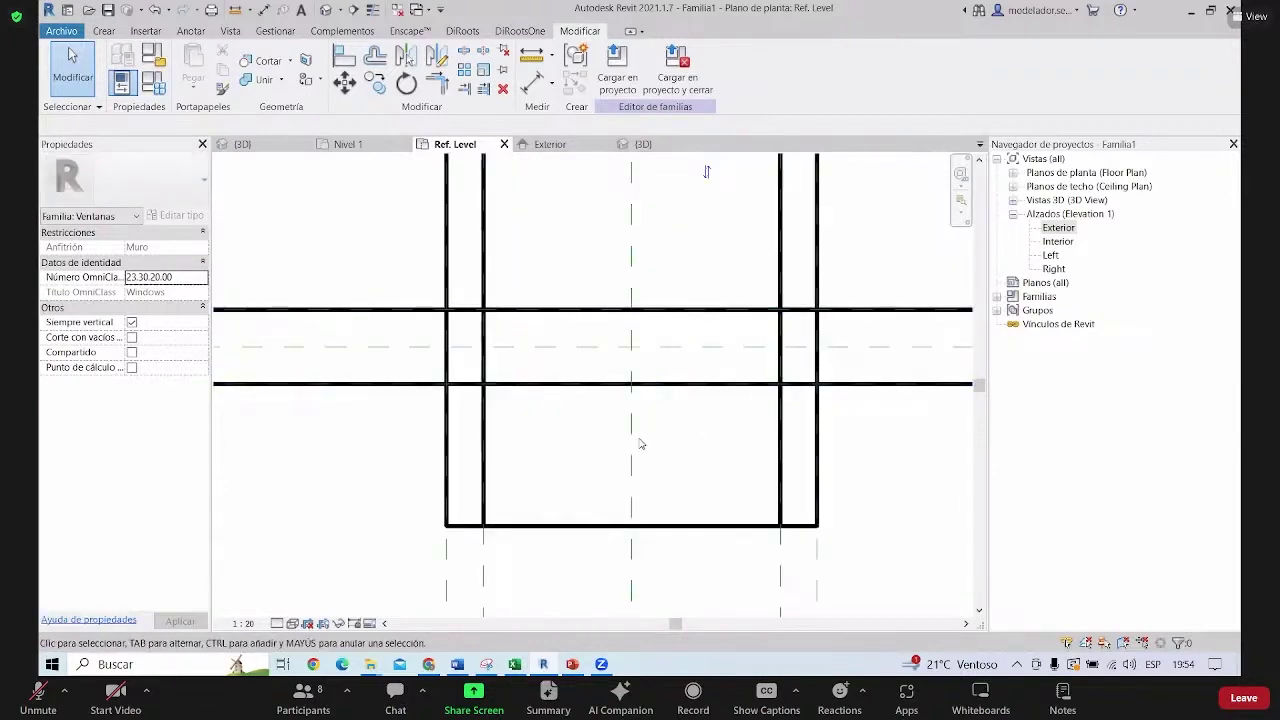
scroll(618, 444, down, 1)
scroll(618, 444, down, 1)
scroll(600, 370, down, 1)
scroll(690, 420, up, 1)
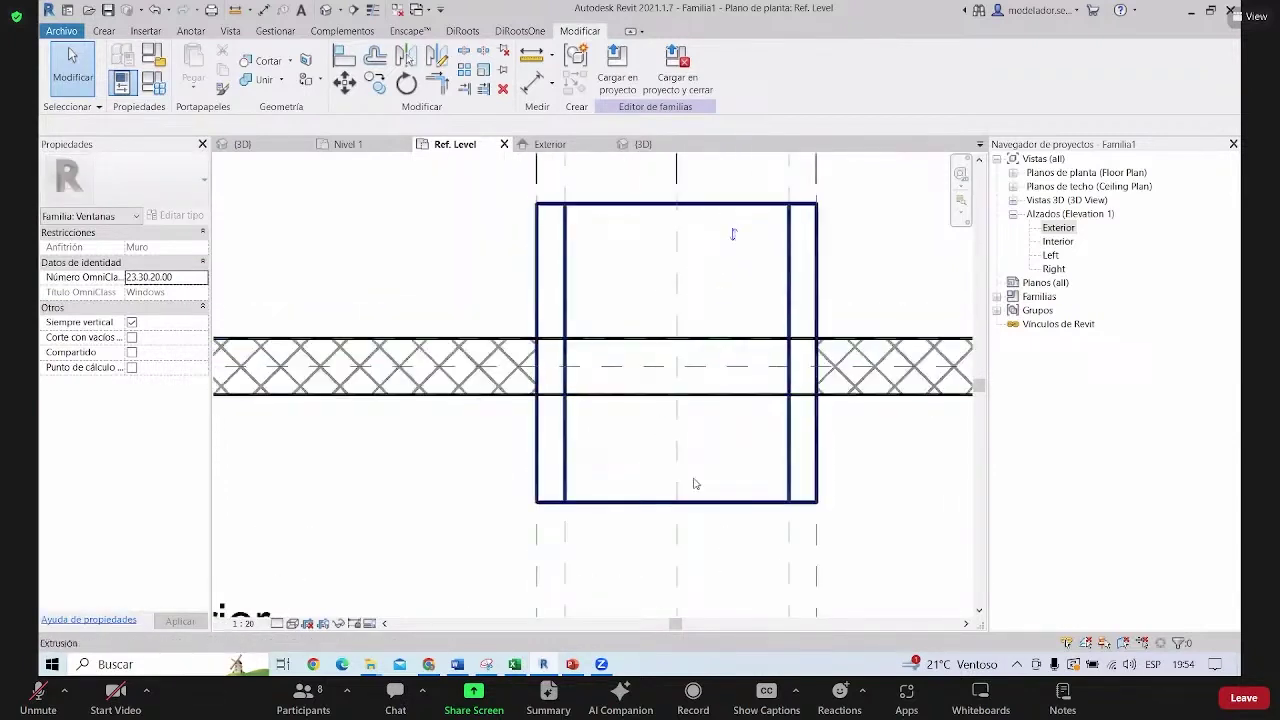
scroll(660, 490, up, 1)
Drag the frame extrusion's end to the wall centreline, making the extrusion end 0.10
click(677, 500)
scroll(630, 250, up, 1)
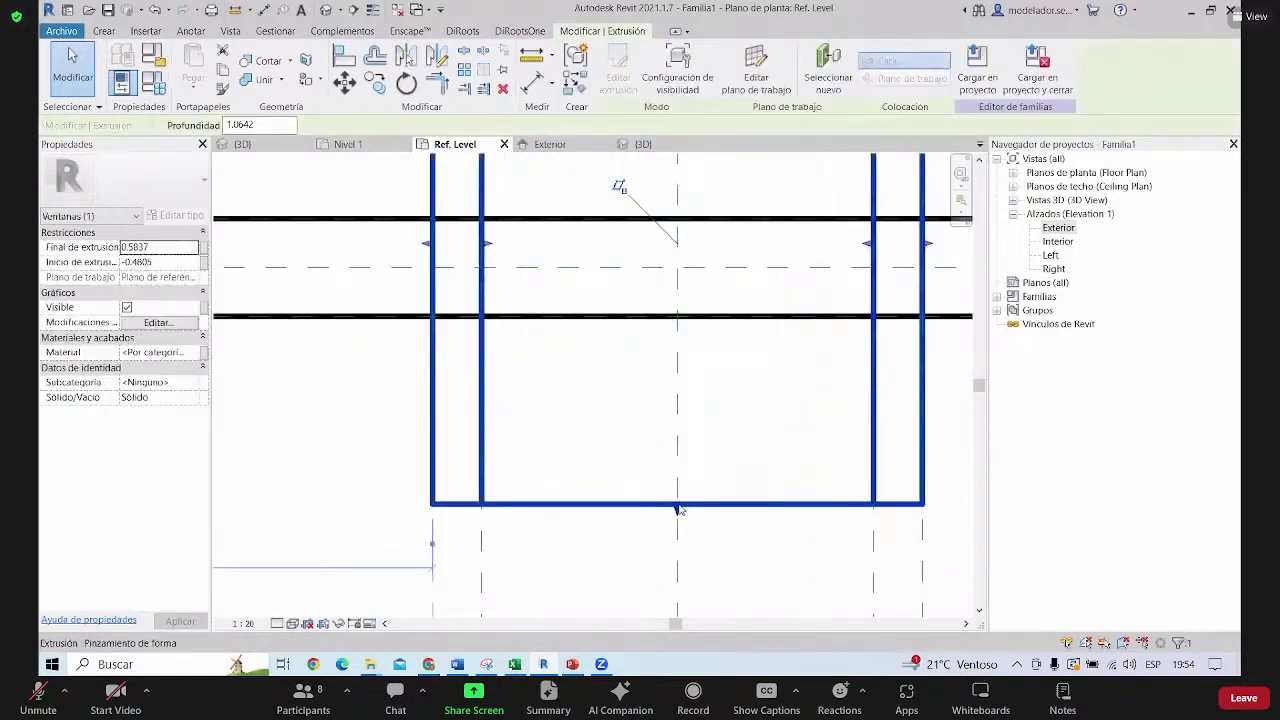
scroll(625, 230, down, 1)
drag(687, 412, 731, 330)
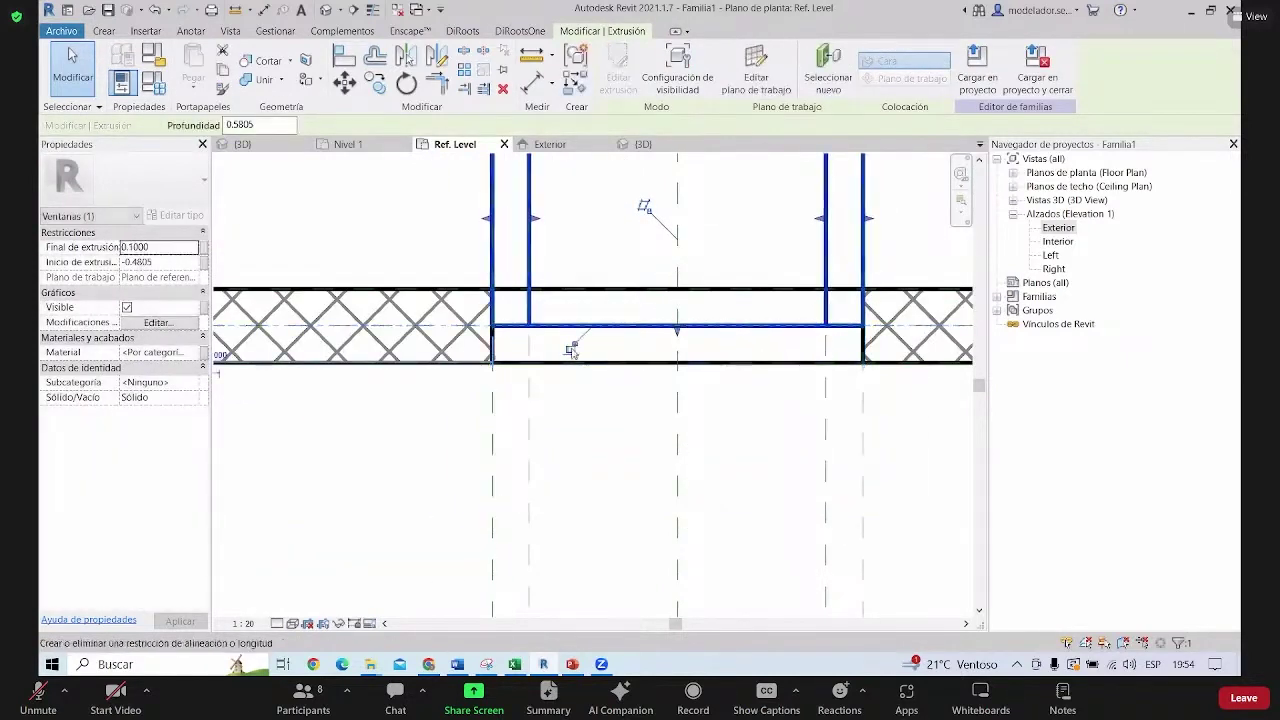
scroll(675, 413, down, 1)
key(Escape)
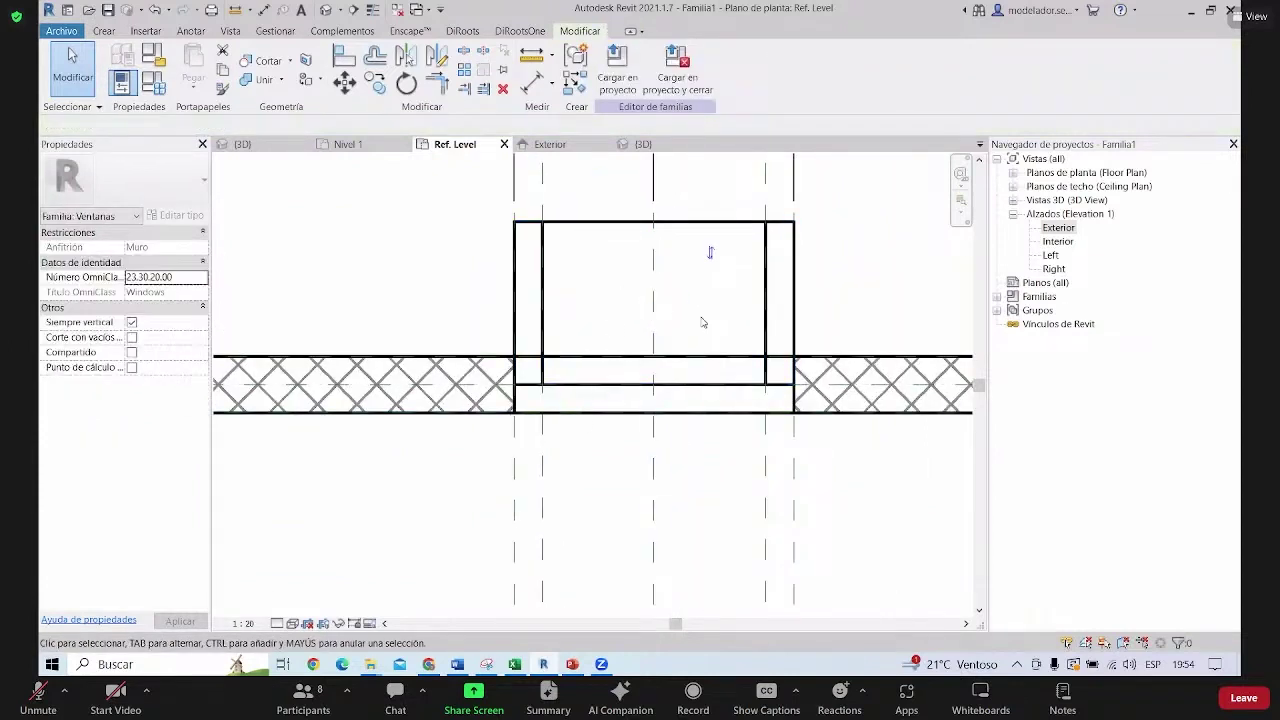
scroll(560, 340, up, 1)
scroll(558, 337, up, 2)
scroll(553, 300, up, 1)
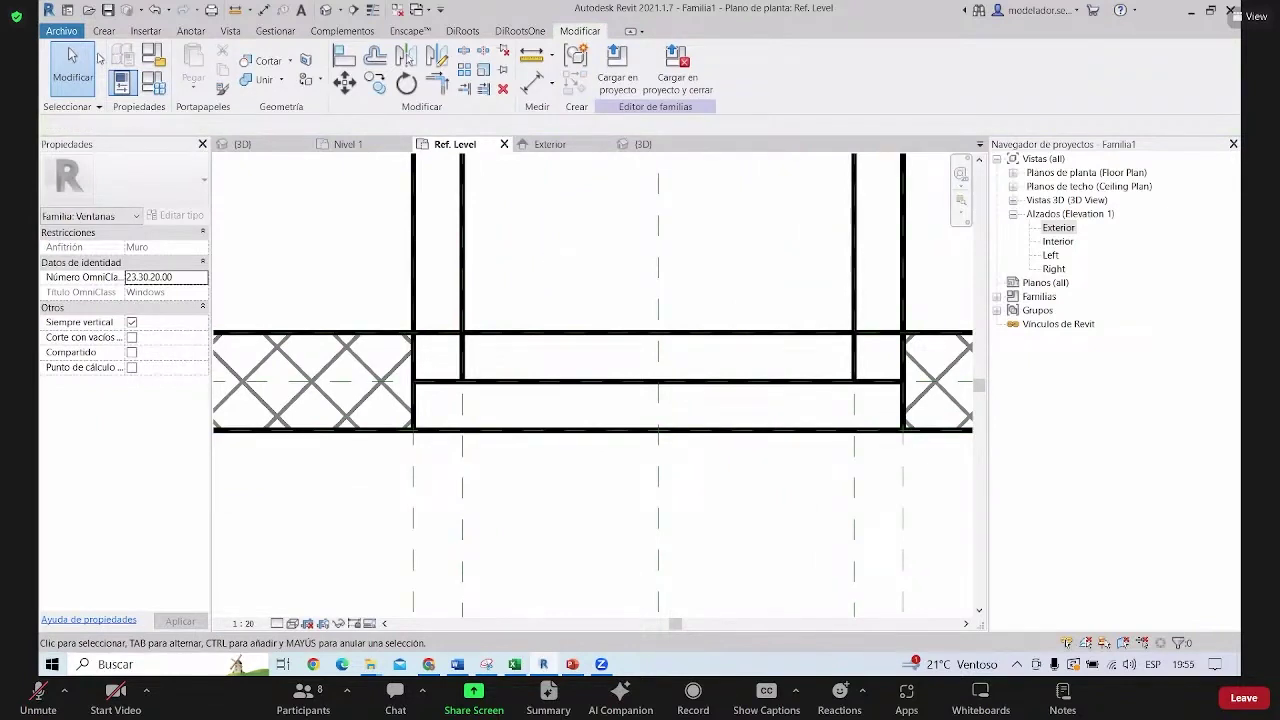
Draw a horizontal reference plane across the window opening
click(104, 31)
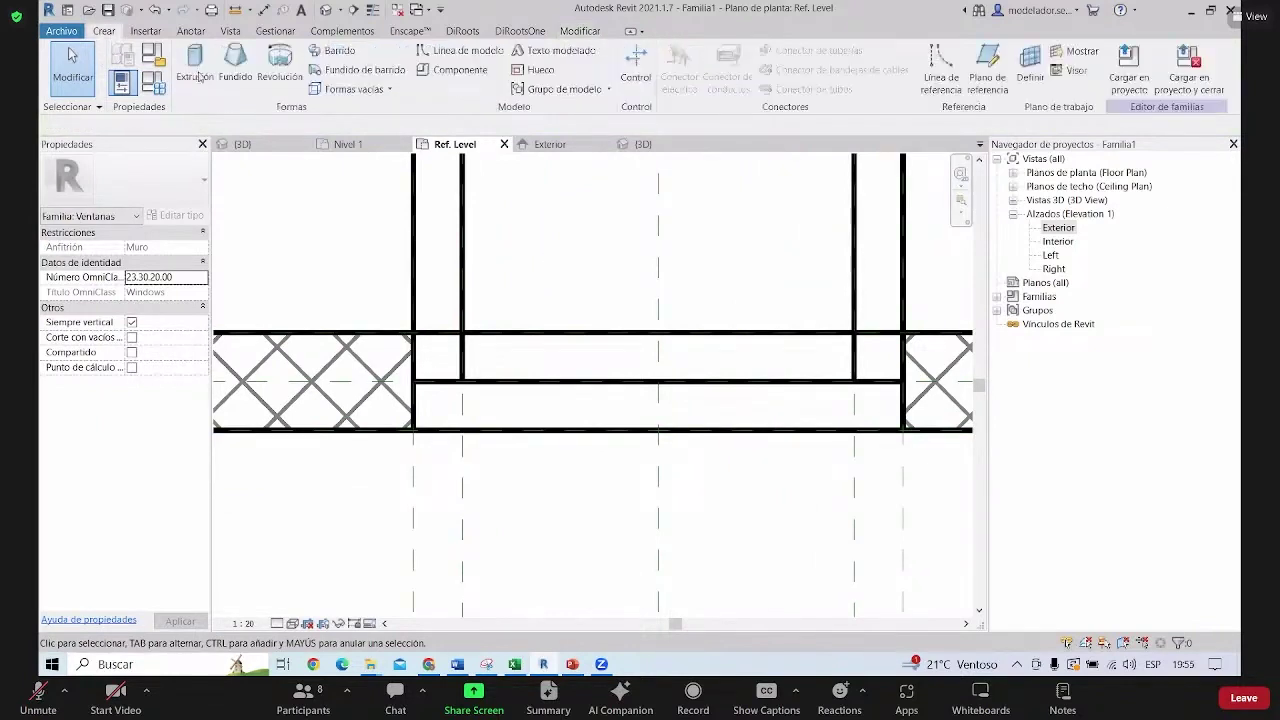
click(987, 68)
scroll(330, 380, down, 2)
scroll(342, 381, up, 1)
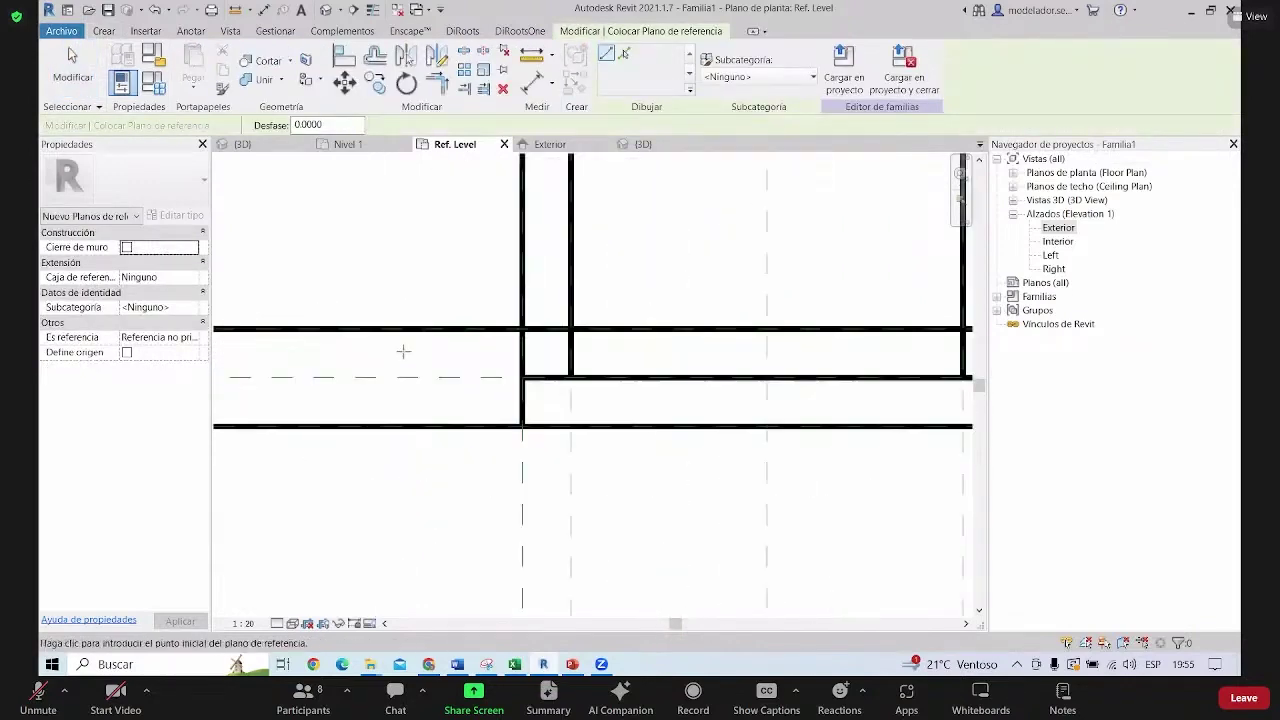
scroll(342, 375, down, 1)
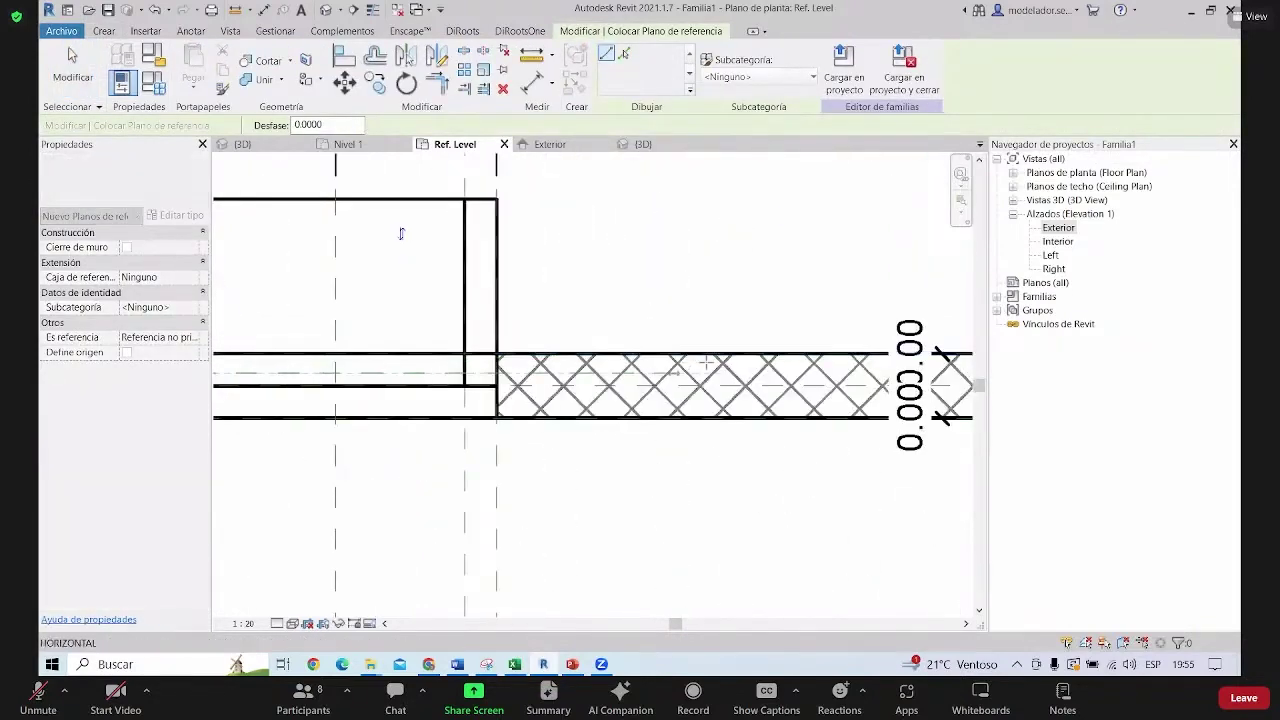
scroll(849, 331, down, 1)
scroll(764, 336, down, 1)
key(Escape)
scroll(459, 342, up, 1)
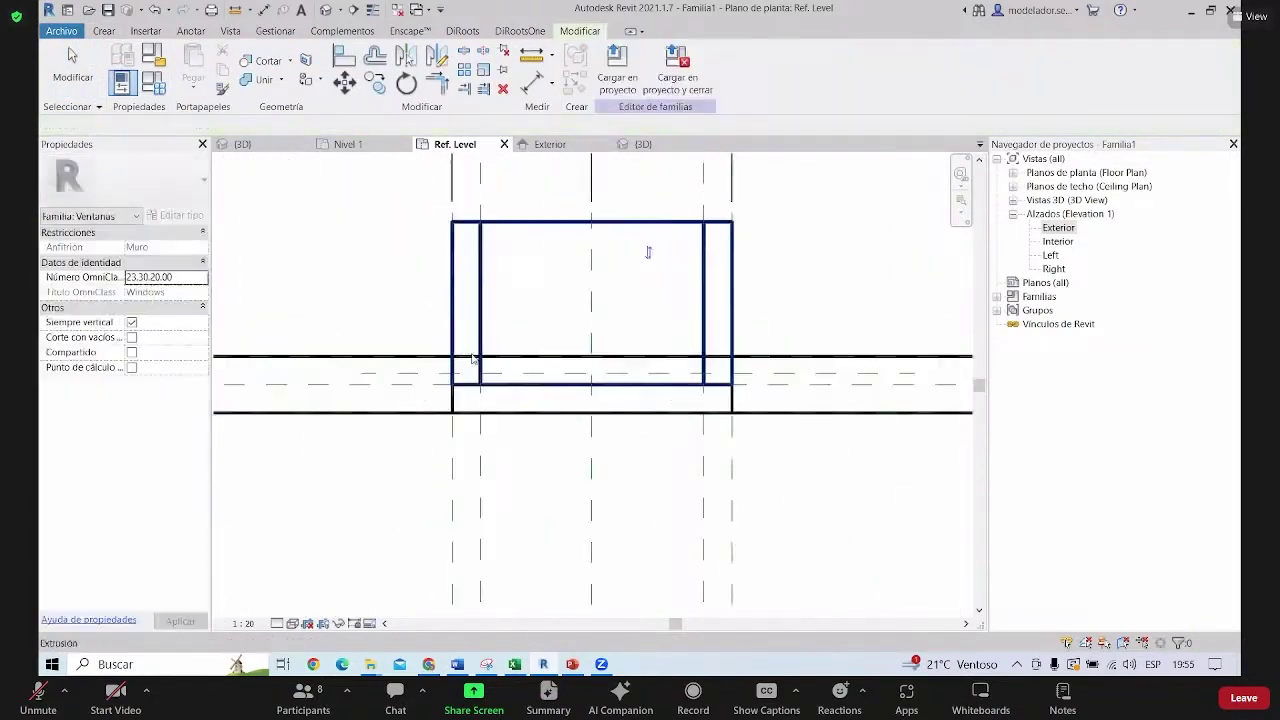
Name the new reference plane PROF. MARCO
click(410, 374)
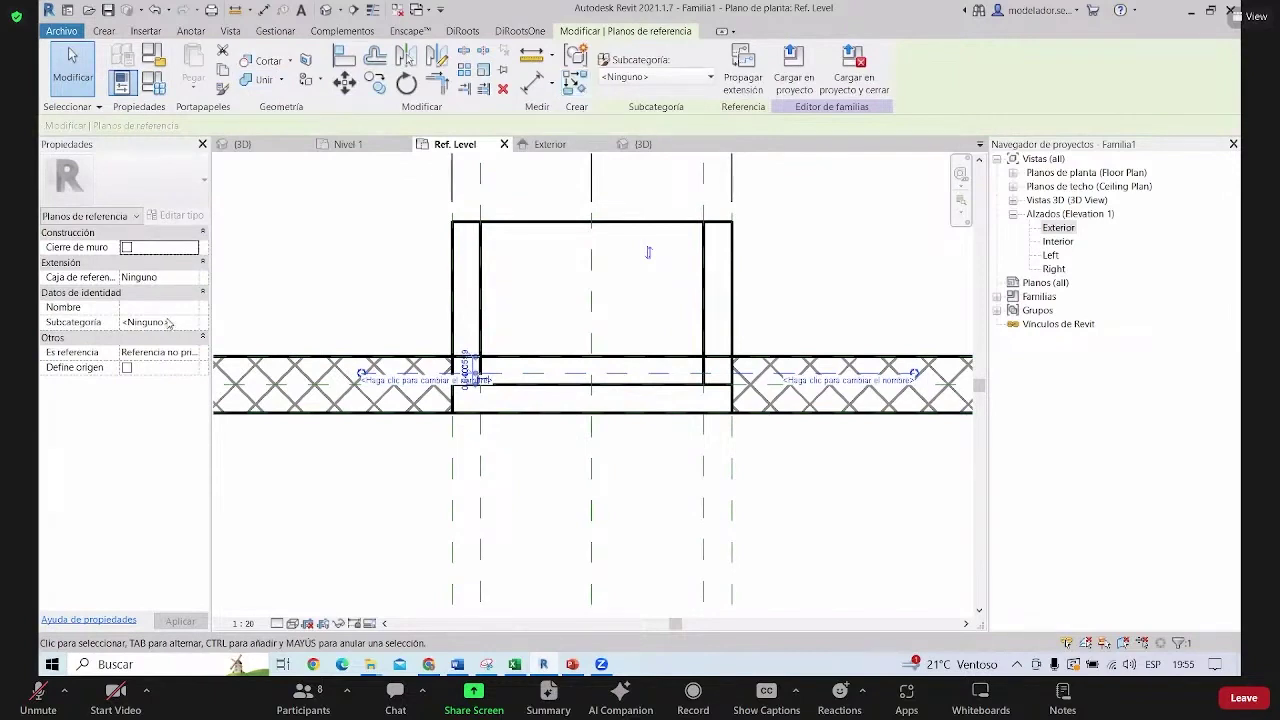
click(165, 309)
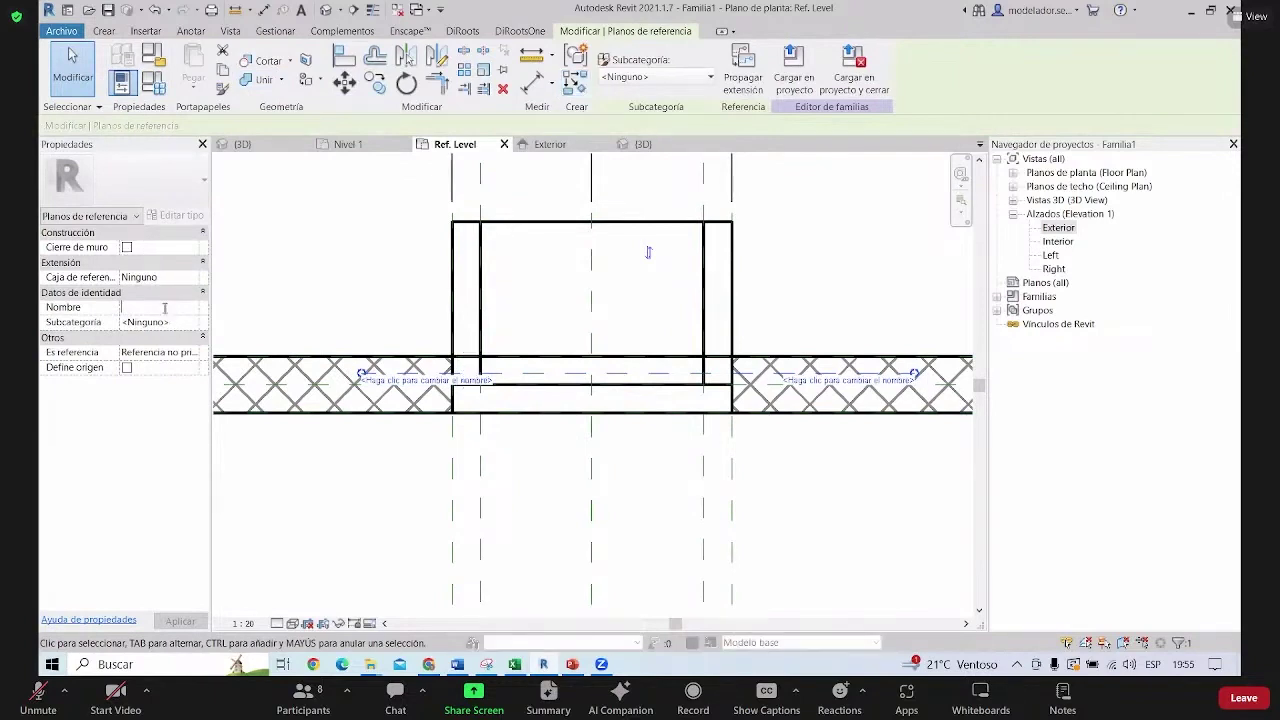
text(p)
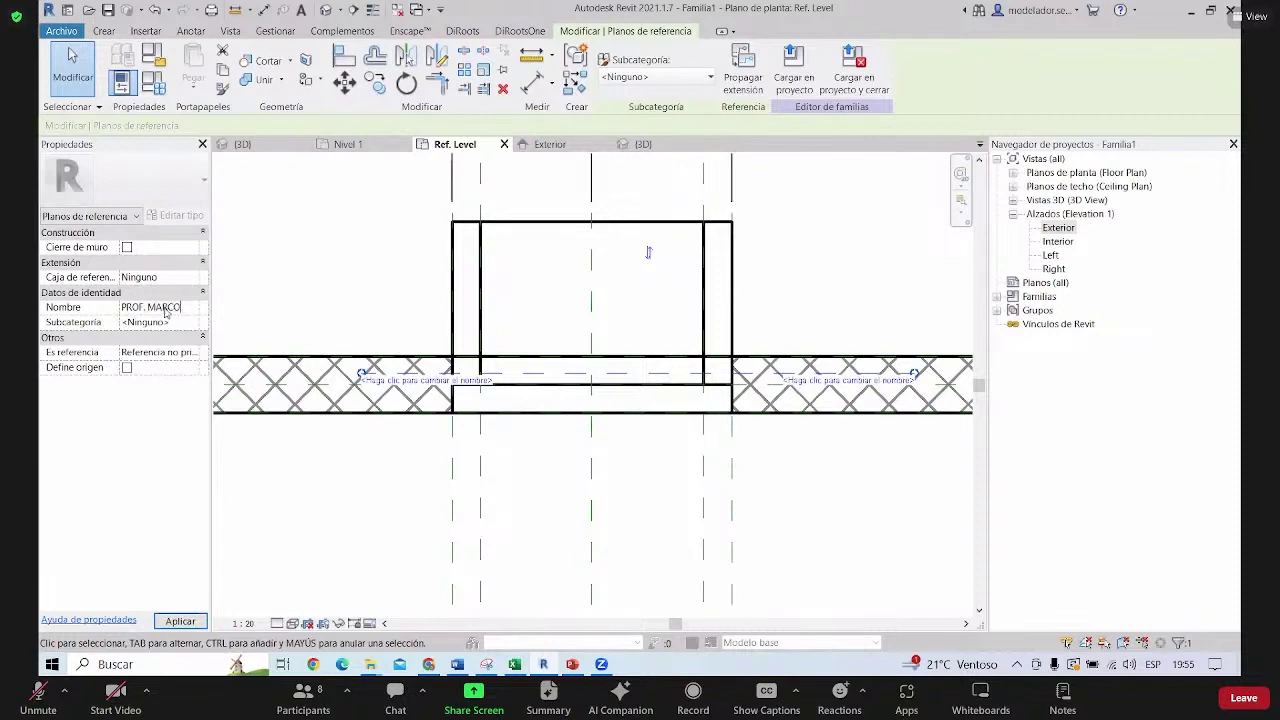
key(Return)
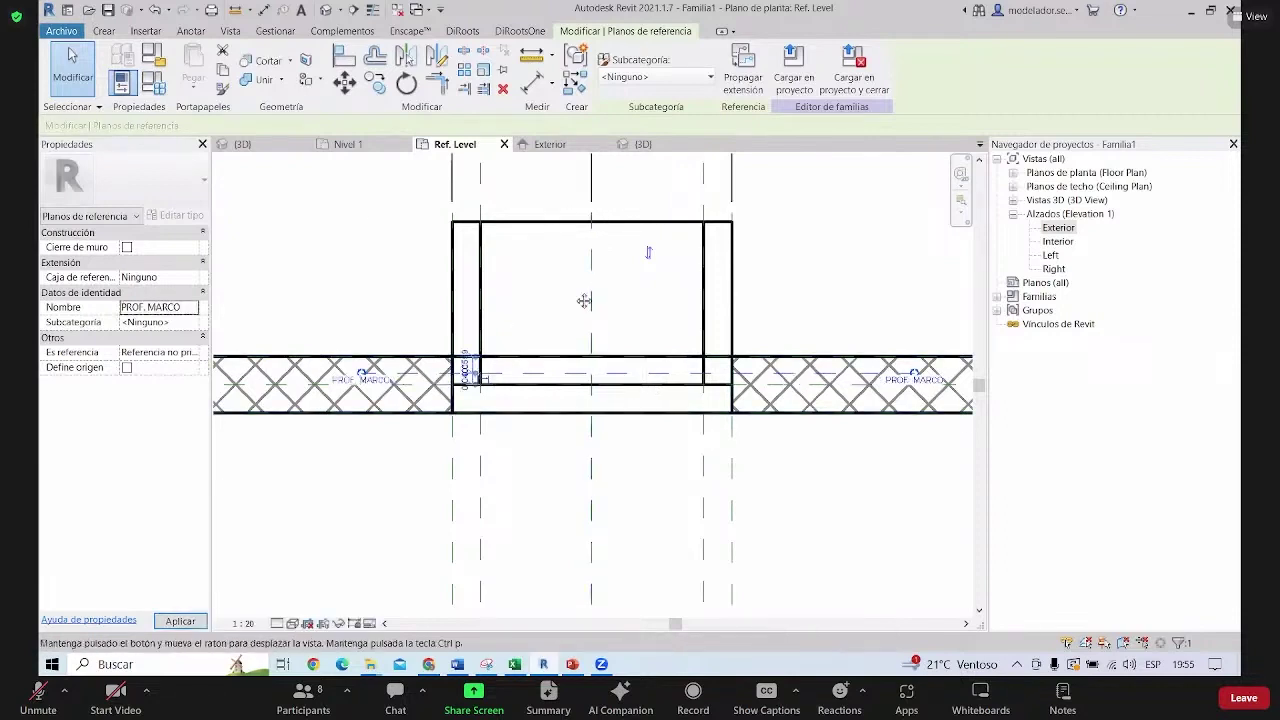
middle_drag(584, 301, 504, 292)
key(Escape)
Drag the frame extrusion's top edge down to PROF. MARCO, leaving a strip about 0.04 deep
click(484, 224)
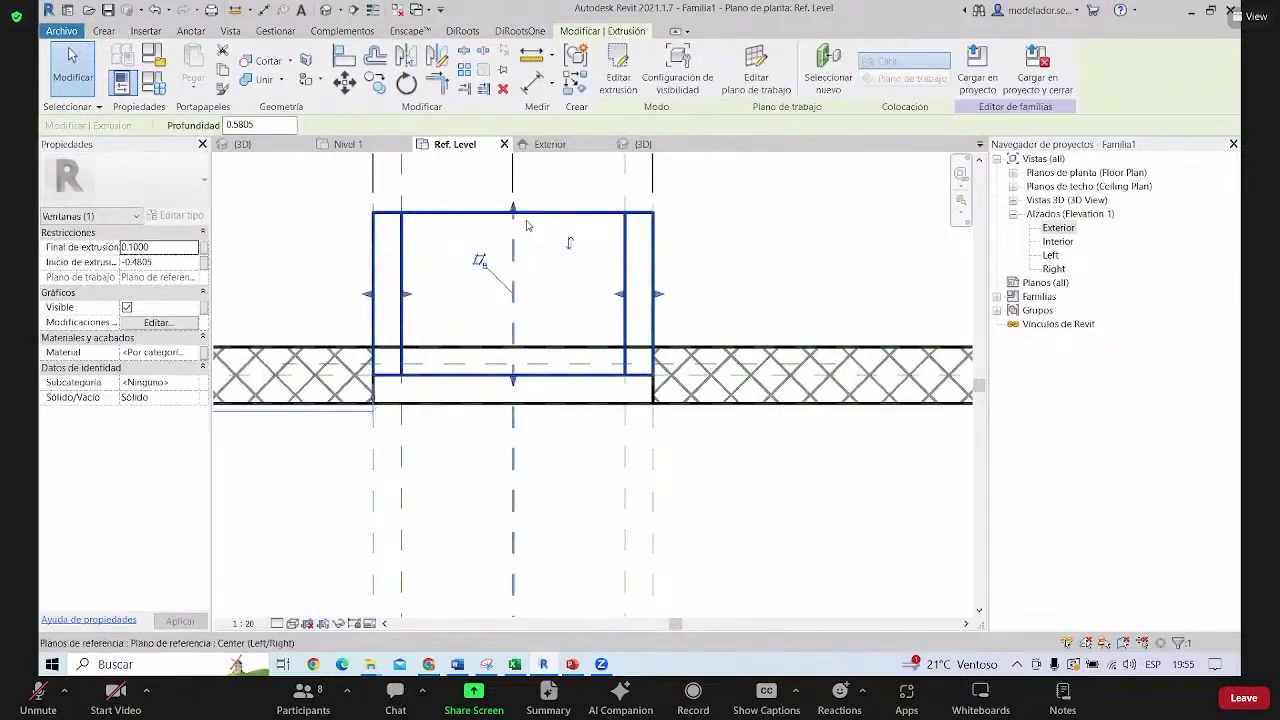
scroll(506, 215, up, 2)
scroll(506, 210, down, 1)
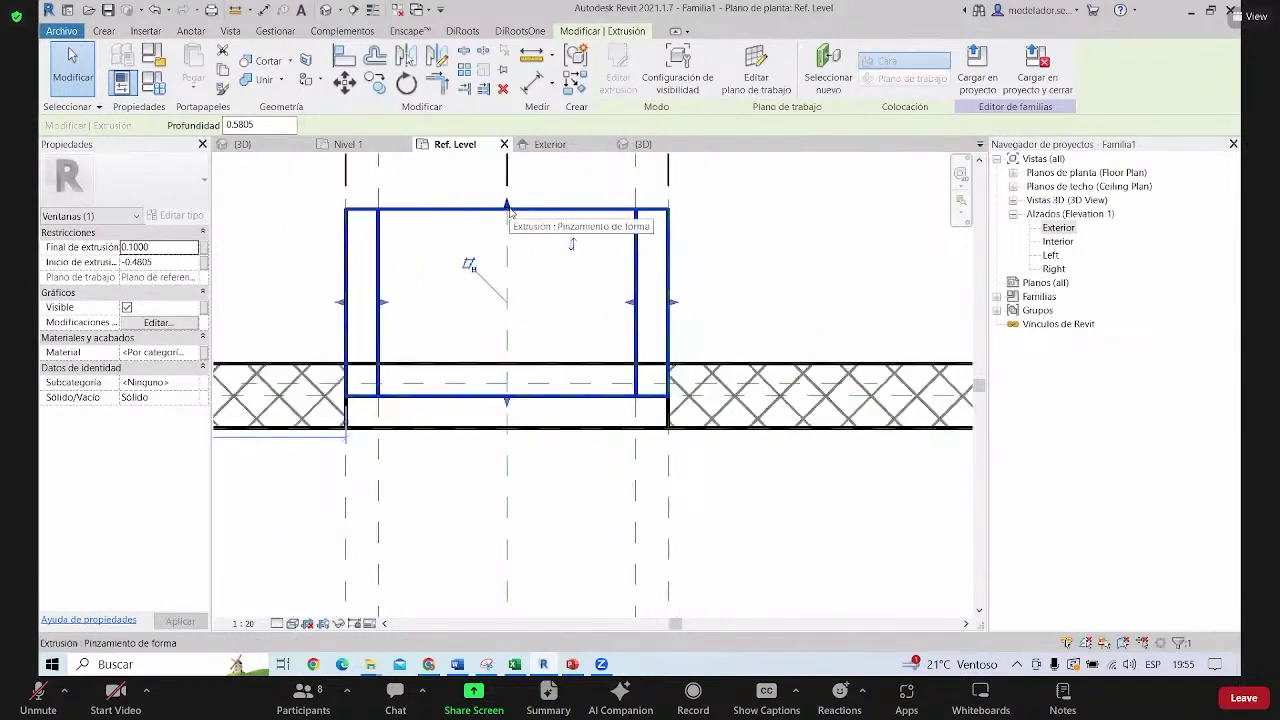
drag(506, 210, 525, 387)
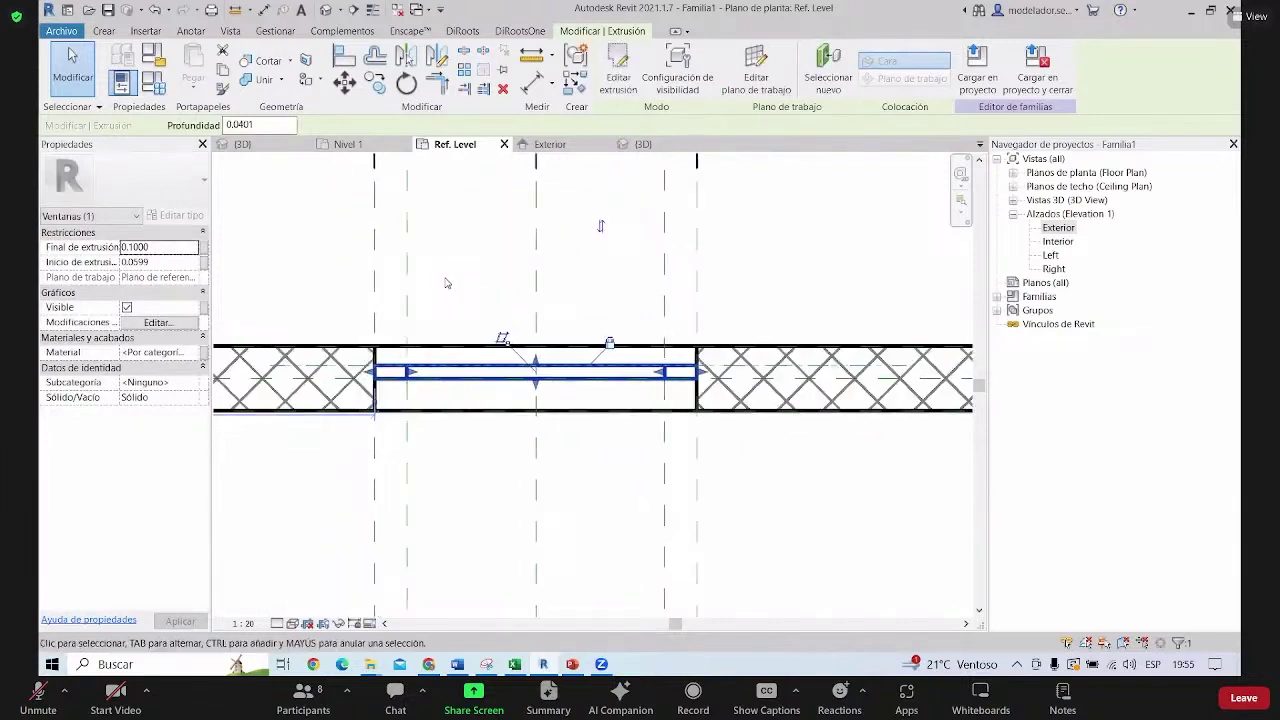
click(434, 306)
middle_drag(399, 386, 453, 376)
click(453, 376)
scroll(453, 376, up, 2)
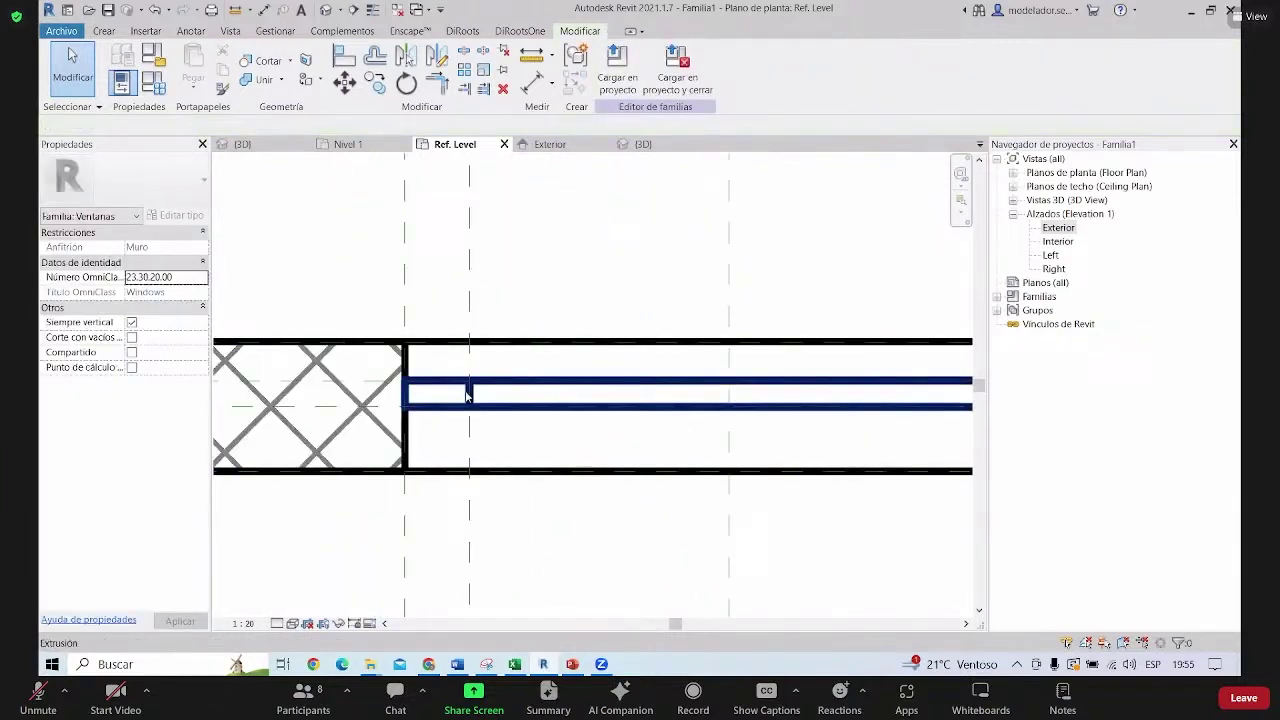
scroll(475, 259, down, 2)
key(Escape)
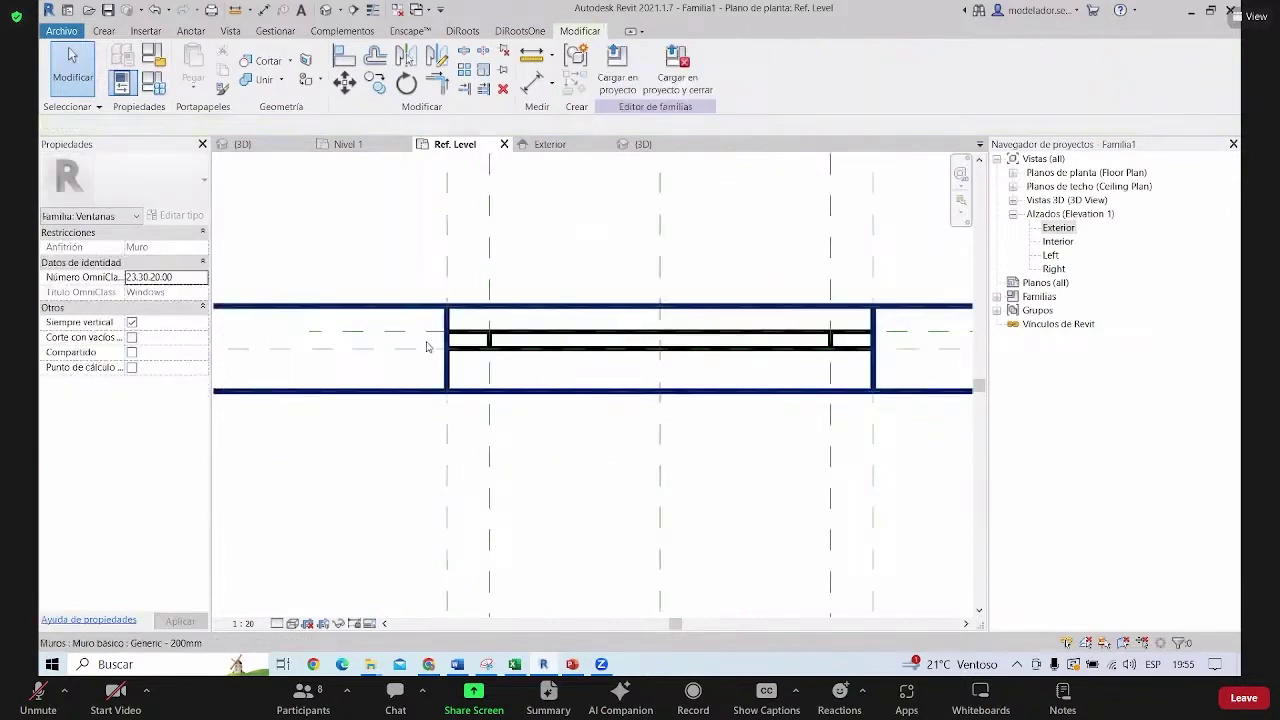
scroll(380, 261, up, 2)
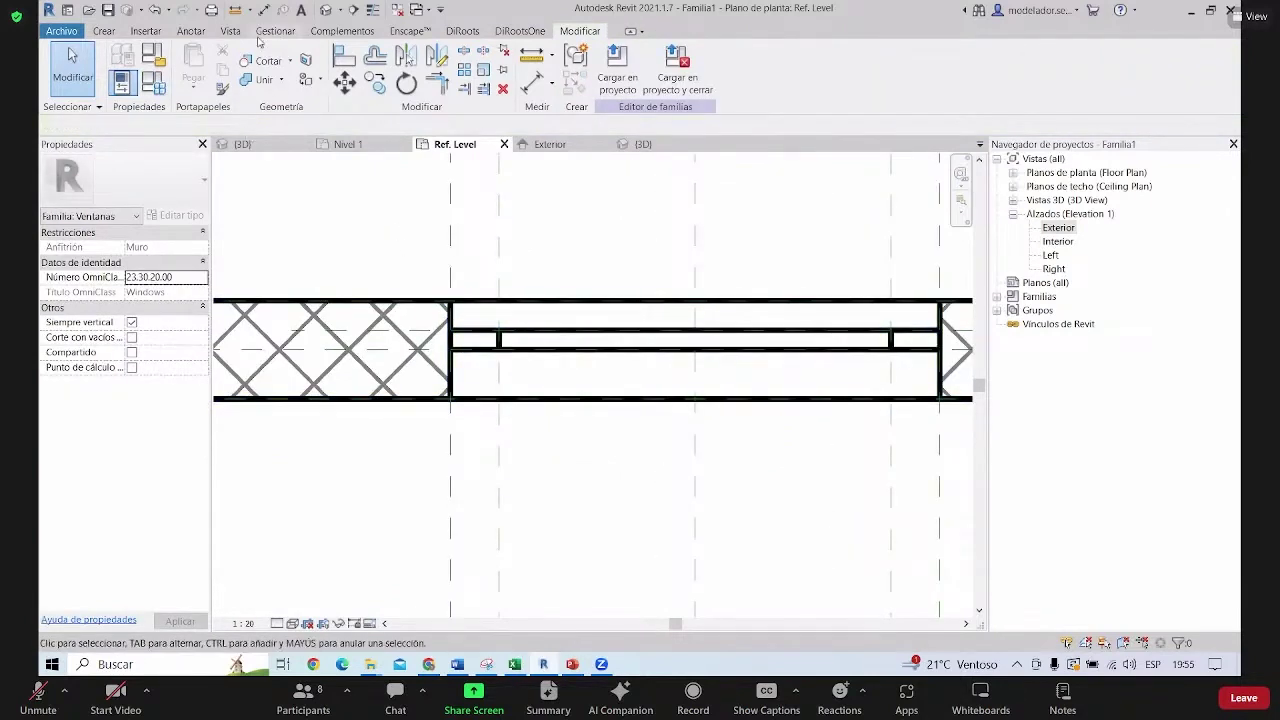
Place an aligned 0.04 dimension from the wall's Center (Front/Back) plane to PROF. MARCO
click(190, 31)
click(128, 64)
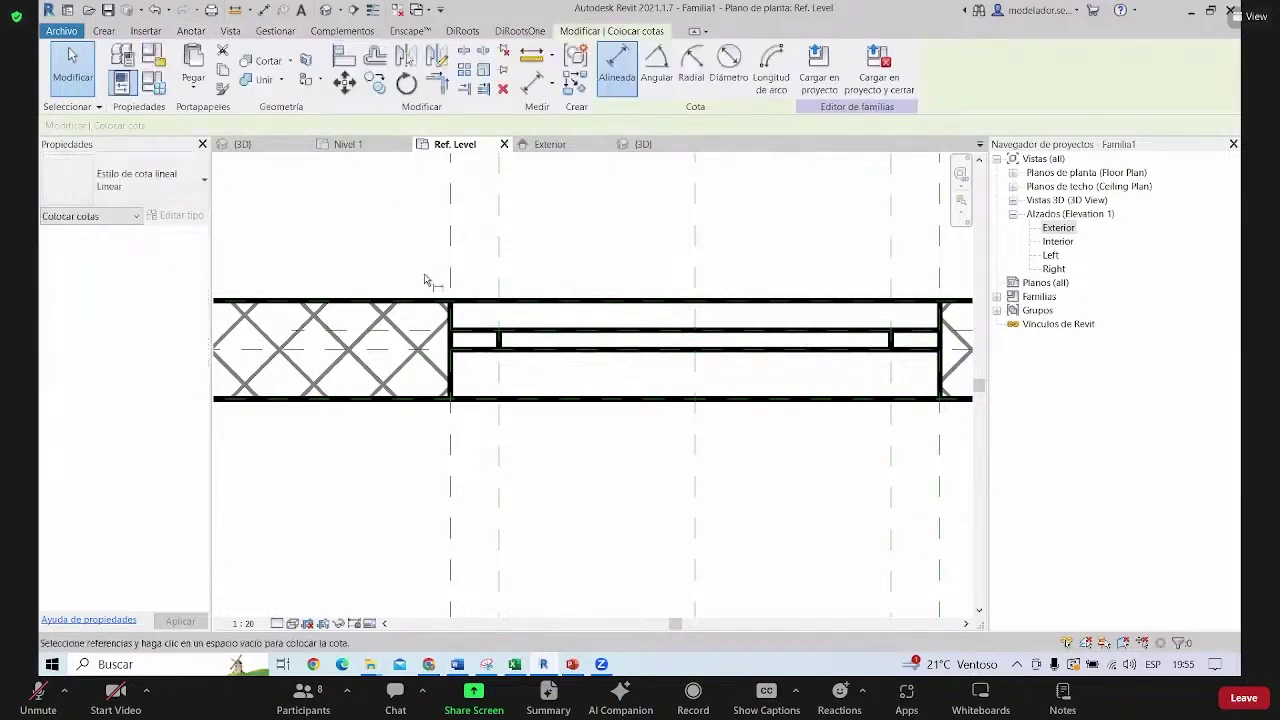
scroll(415, 350, up, 2)
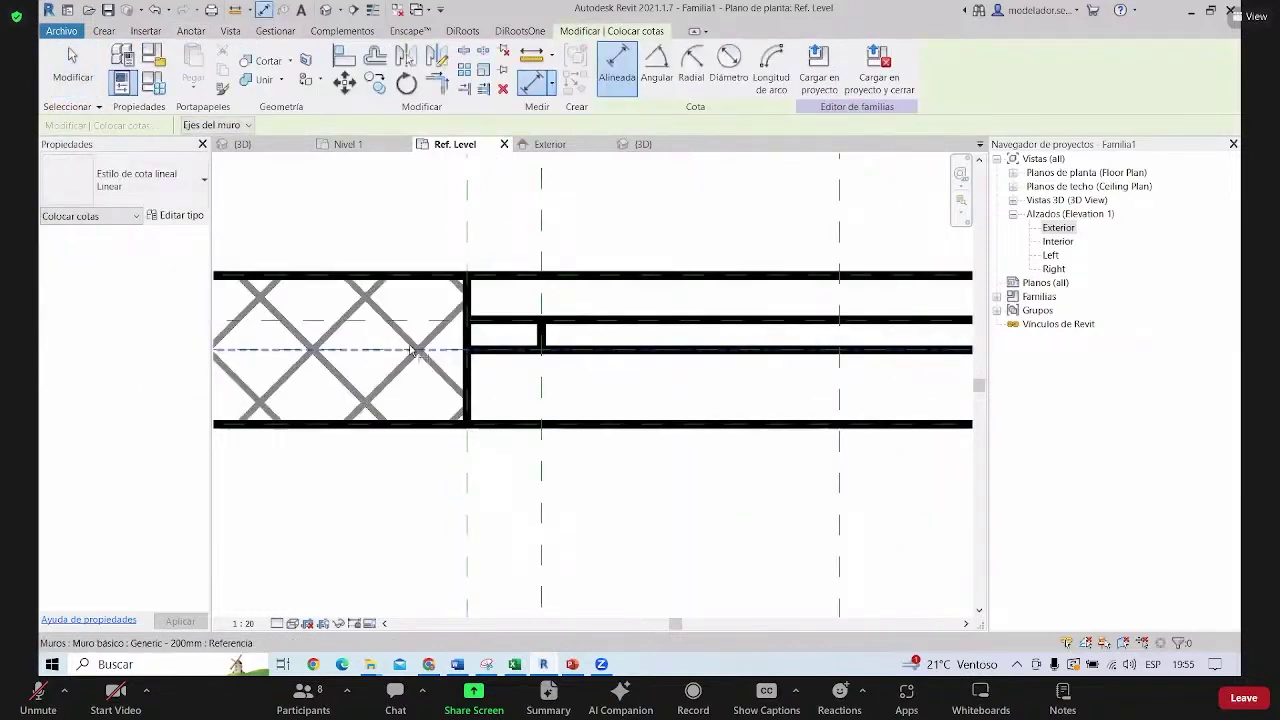
scroll(410, 350, down, 2)
middle_drag(620, 394, 763, 366)
scroll(777, 340, down, 2)
scroll(745, 360, up, 1)
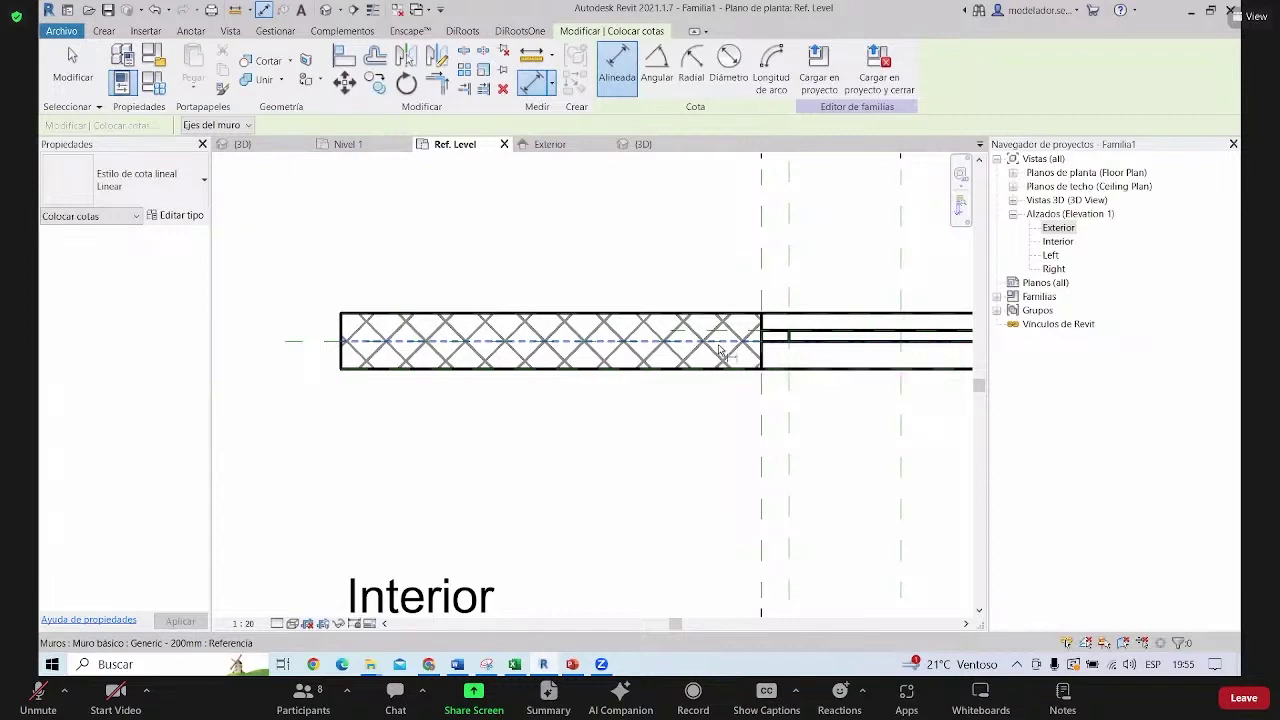
key(Tab)
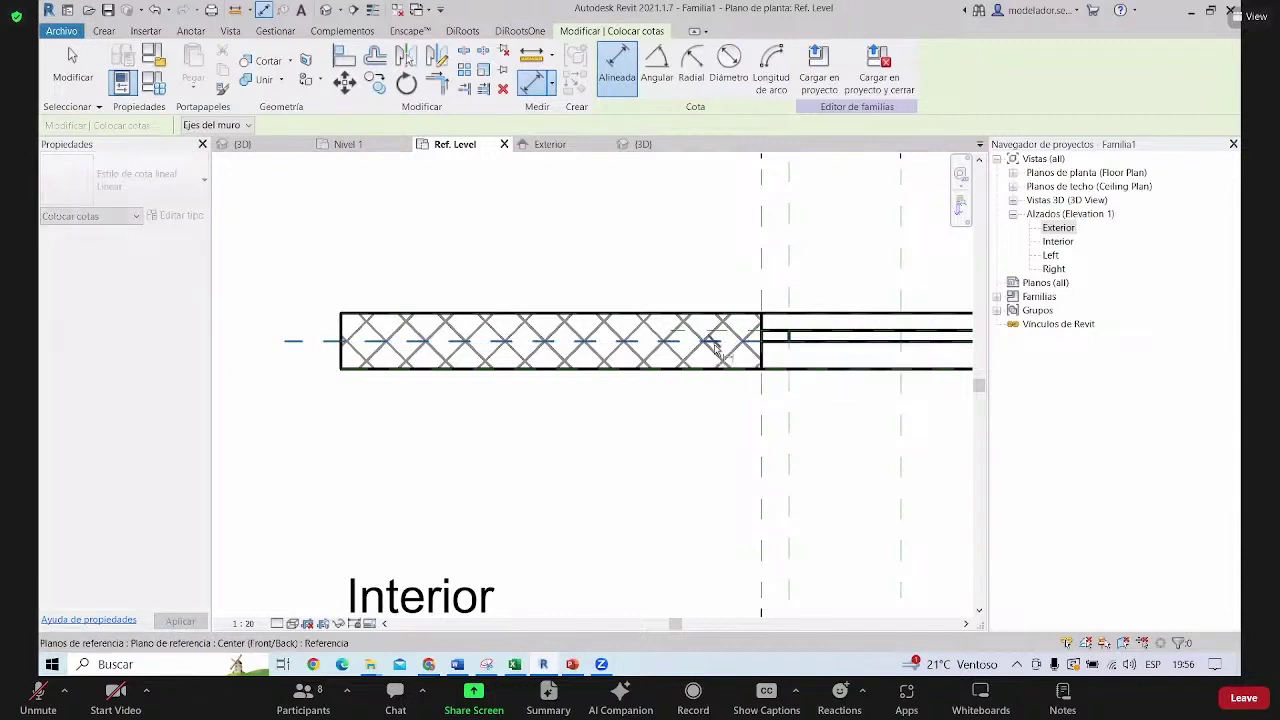
scroll(641, 340, up, 5)
scroll(690, 290, up, 2)
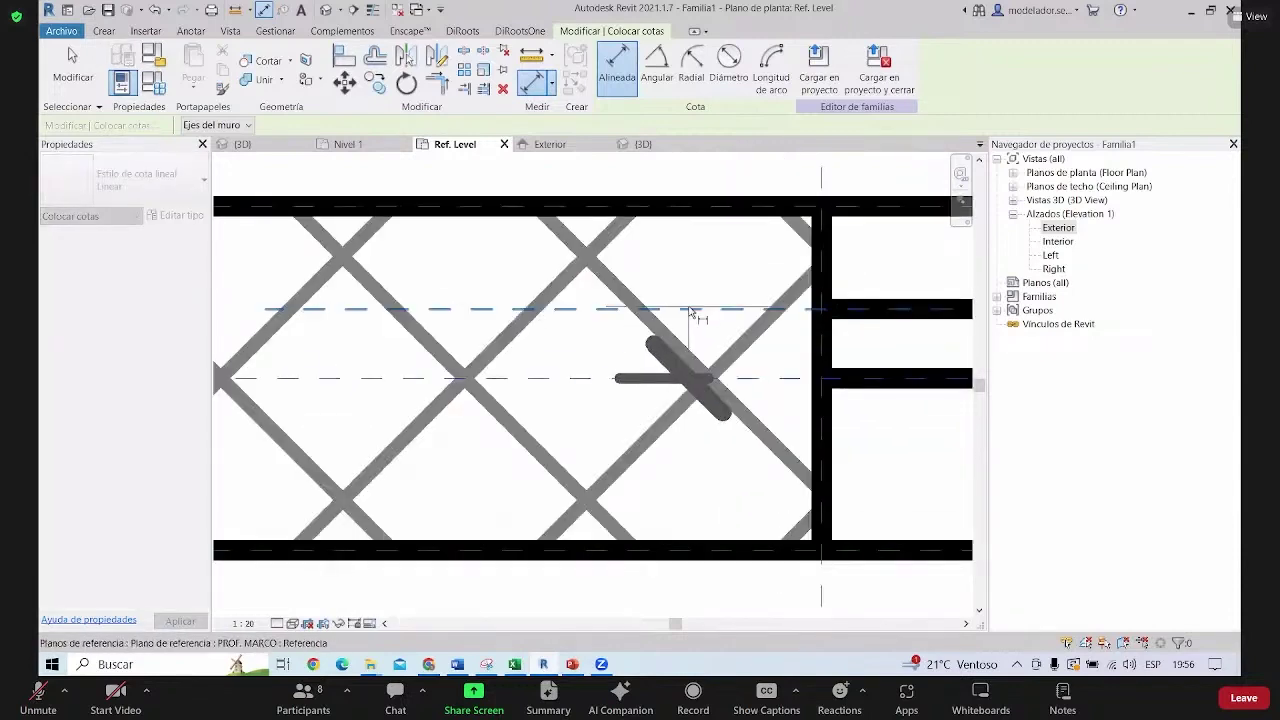
scroll(652, 244, down, 2)
scroll(626, 205, down, 1)
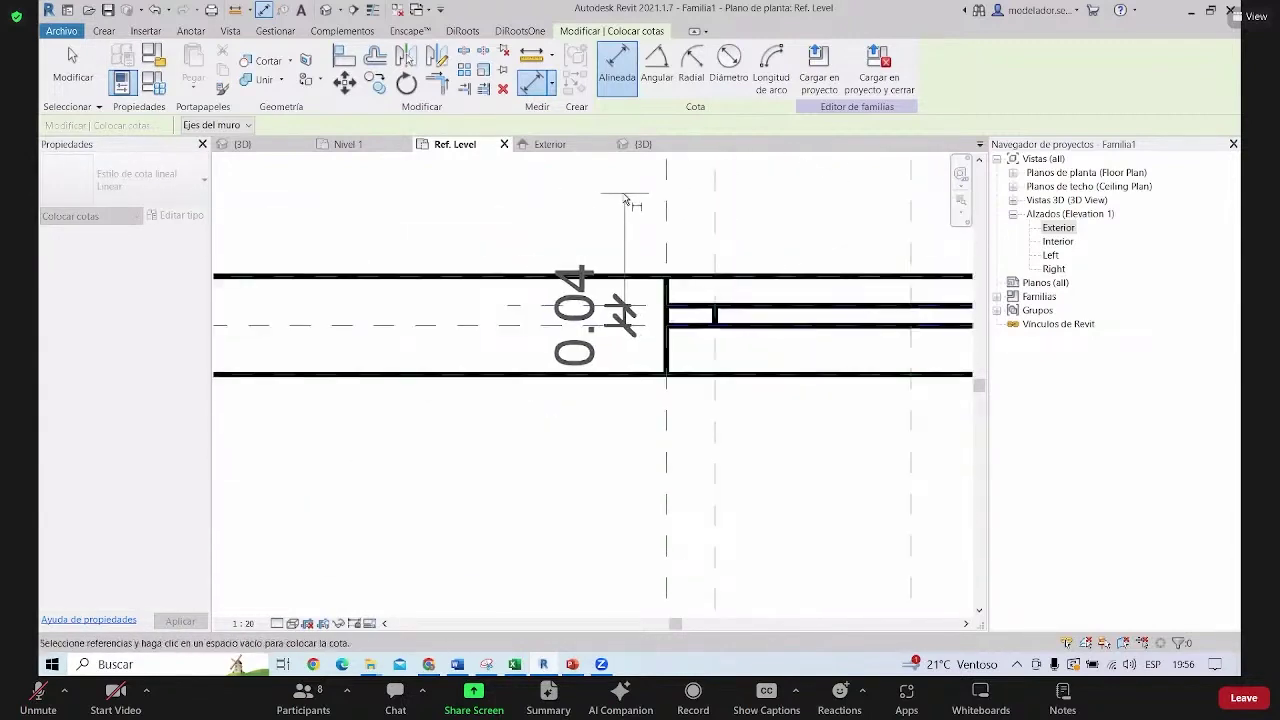
scroll(614, 200, down, 1)
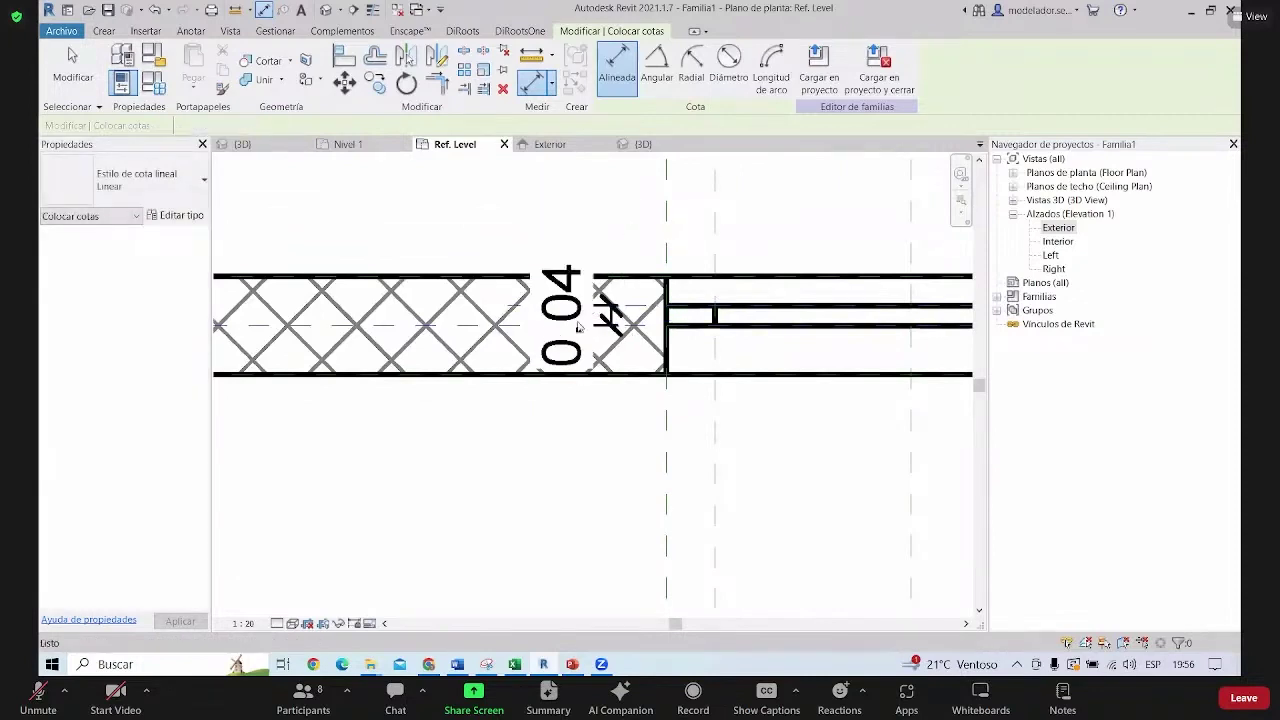
scroll(560, 340, down, 2)
Select the new 0.04 dimension
key(Escape)
scroll(634, 350, up, 2)
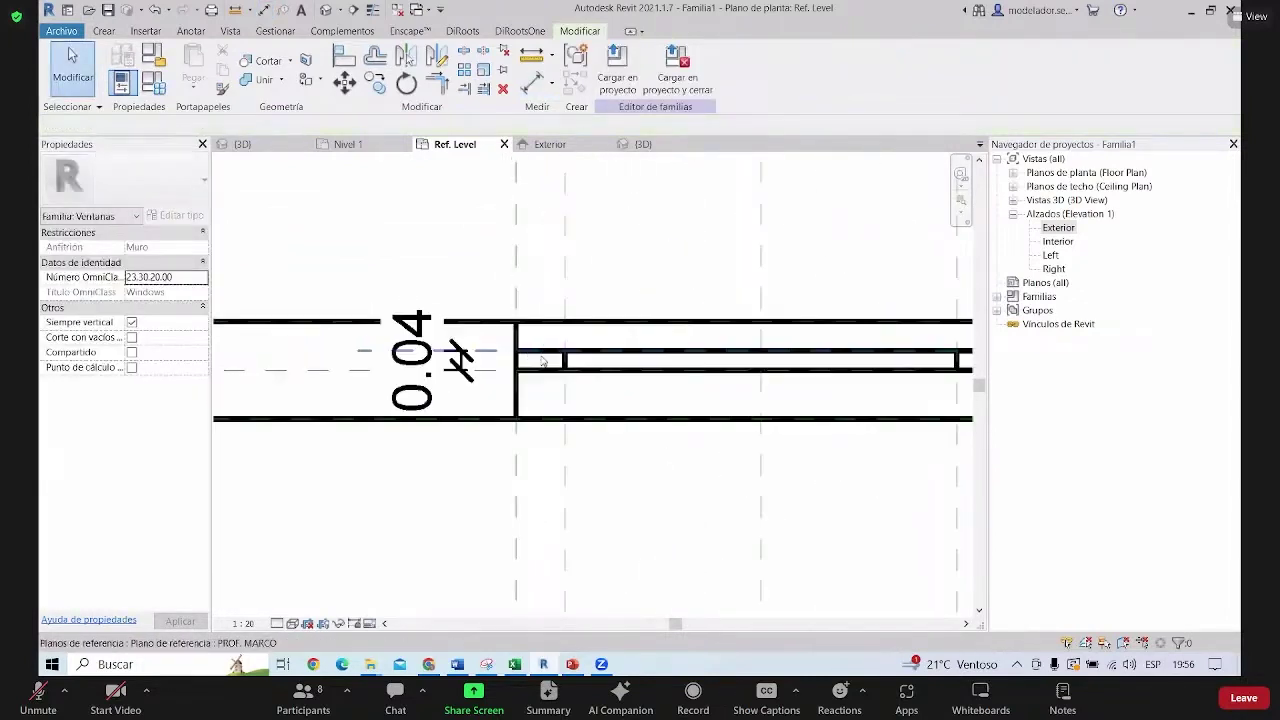
click(435, 400)
scroll(530, 338, down, 1)
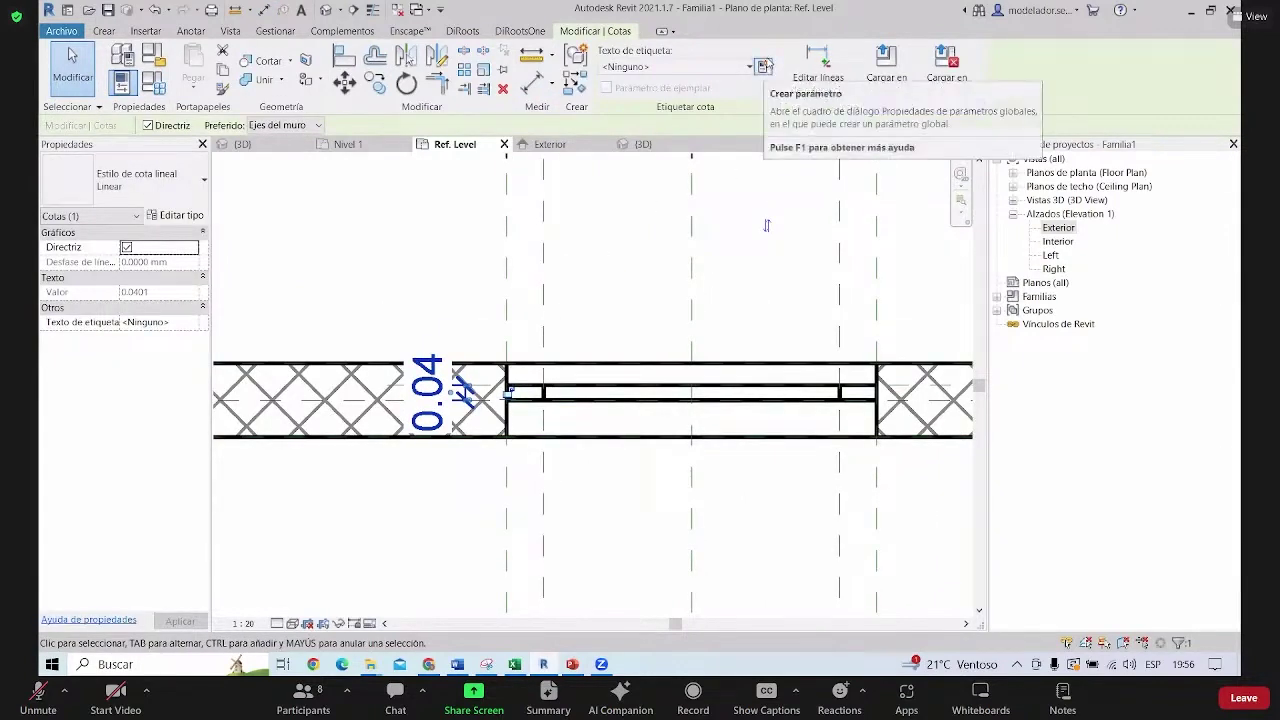
Use Crear parámetro in Etiquetar cota to create a parameter named 'Prof. marco'
click(763, 66)
text(p)
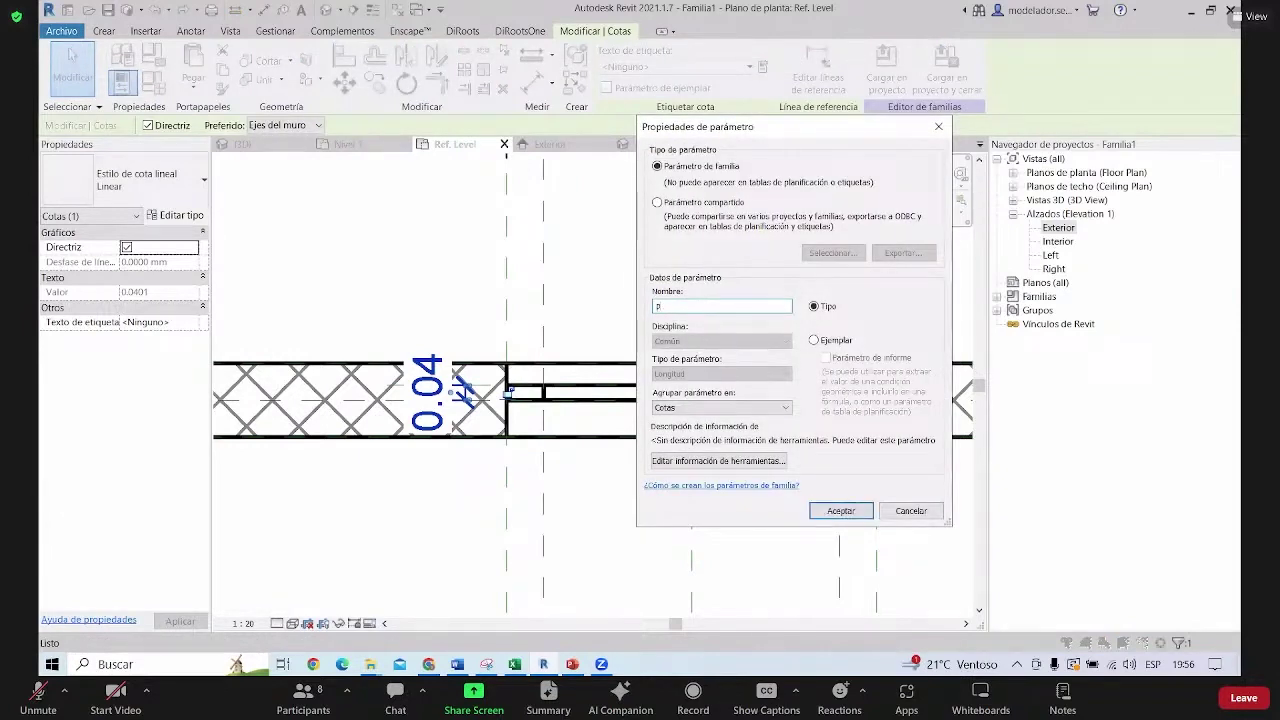
key(BackSpace)
text(Prof. marco)
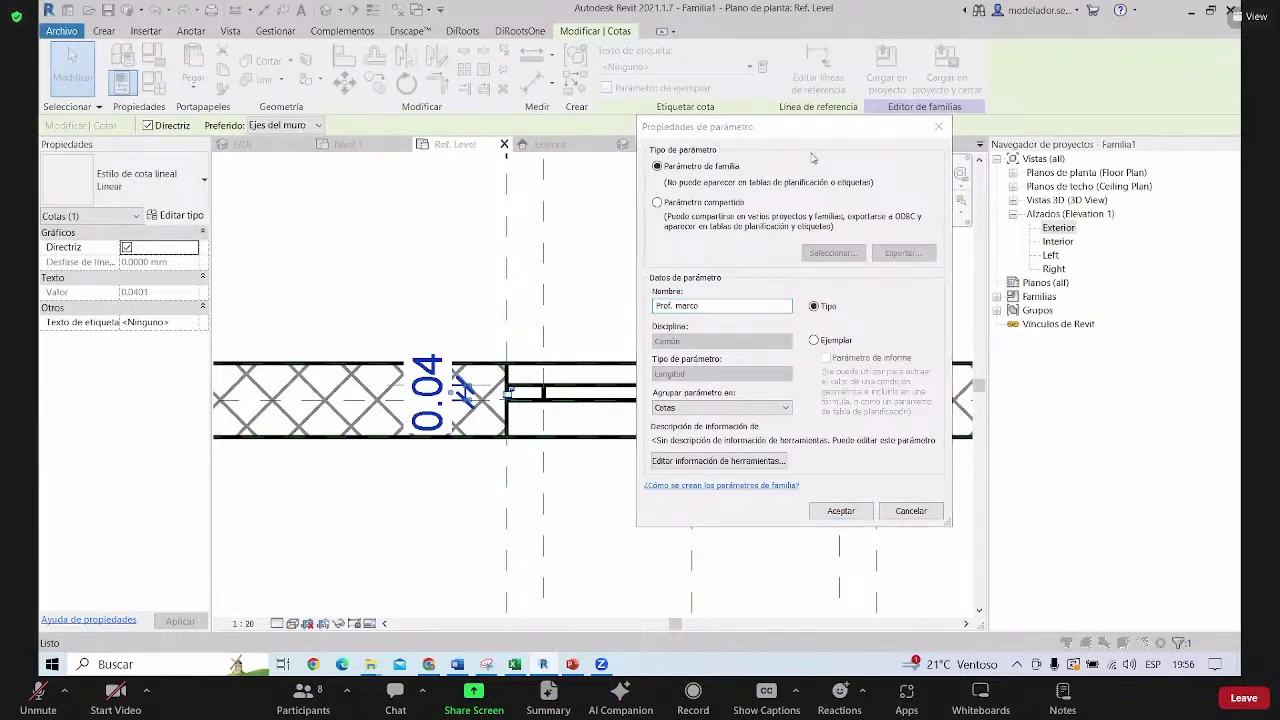
drag(797, 131, 796, 124)
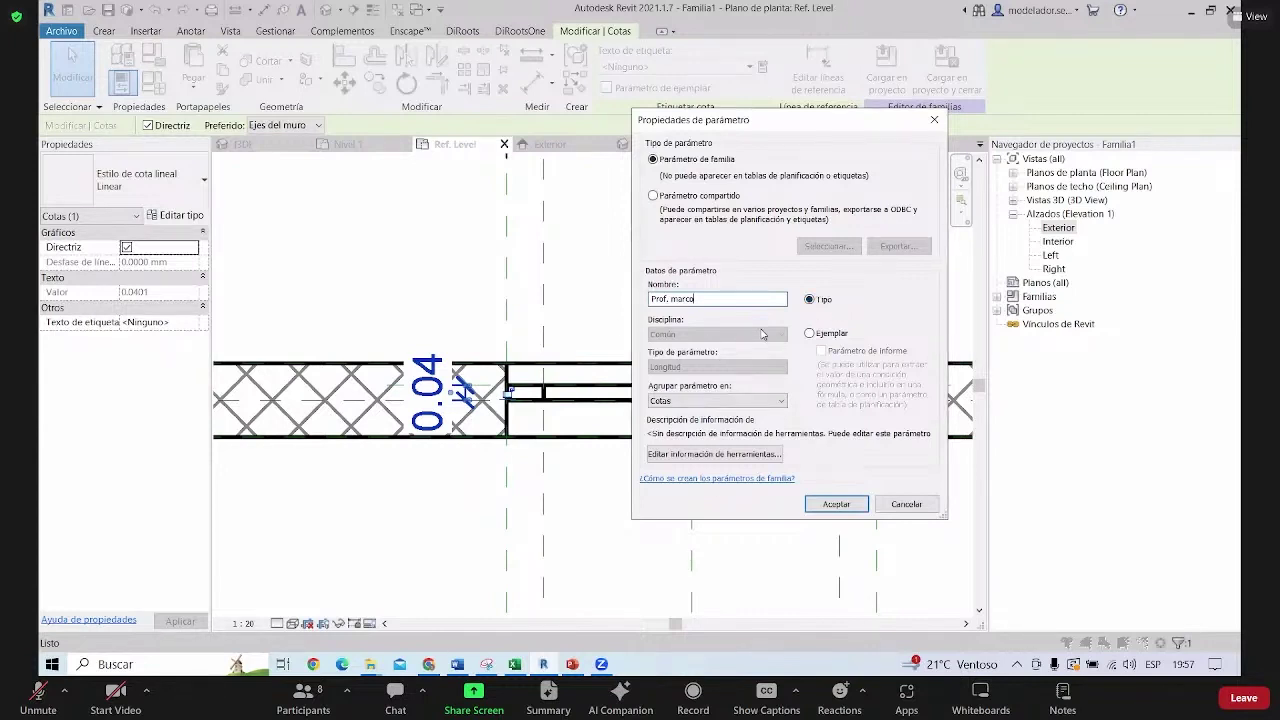
Confirm the new Prof. marco type parameter (0.04) and recentre the plan on the window frame
click(835, 504)
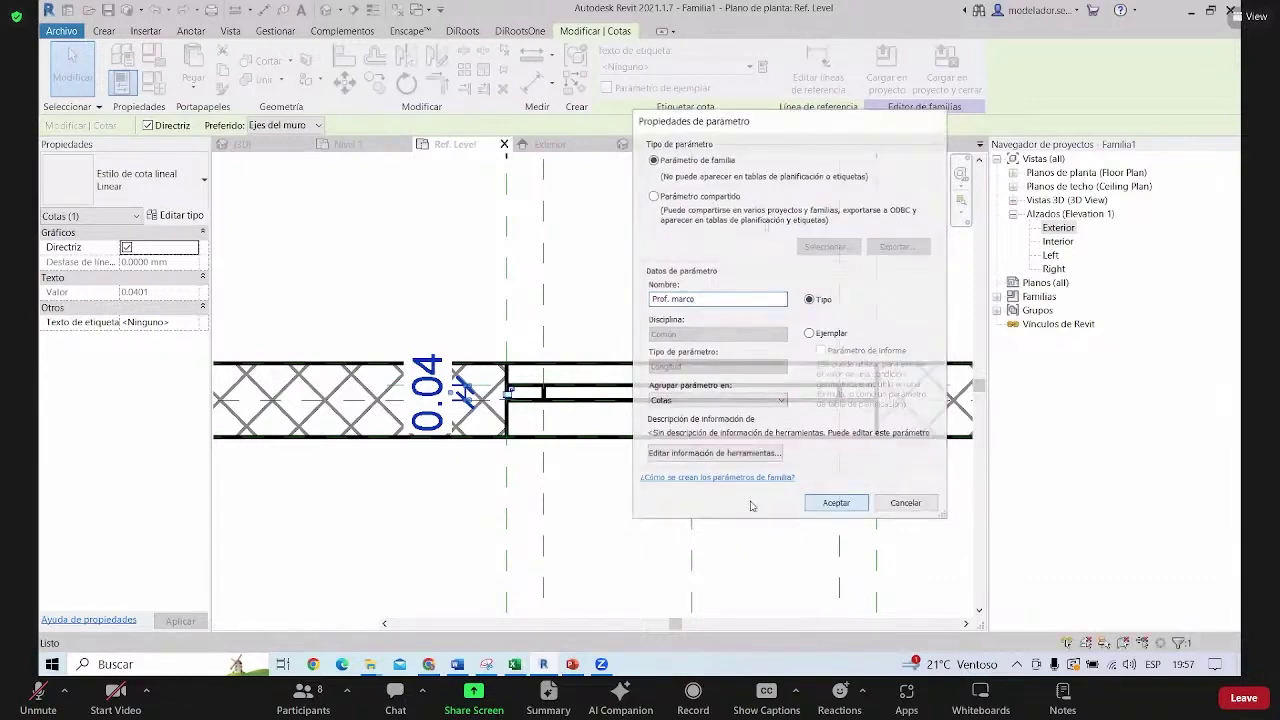
scroll(448, 320, up, 2)
click(549, 308)
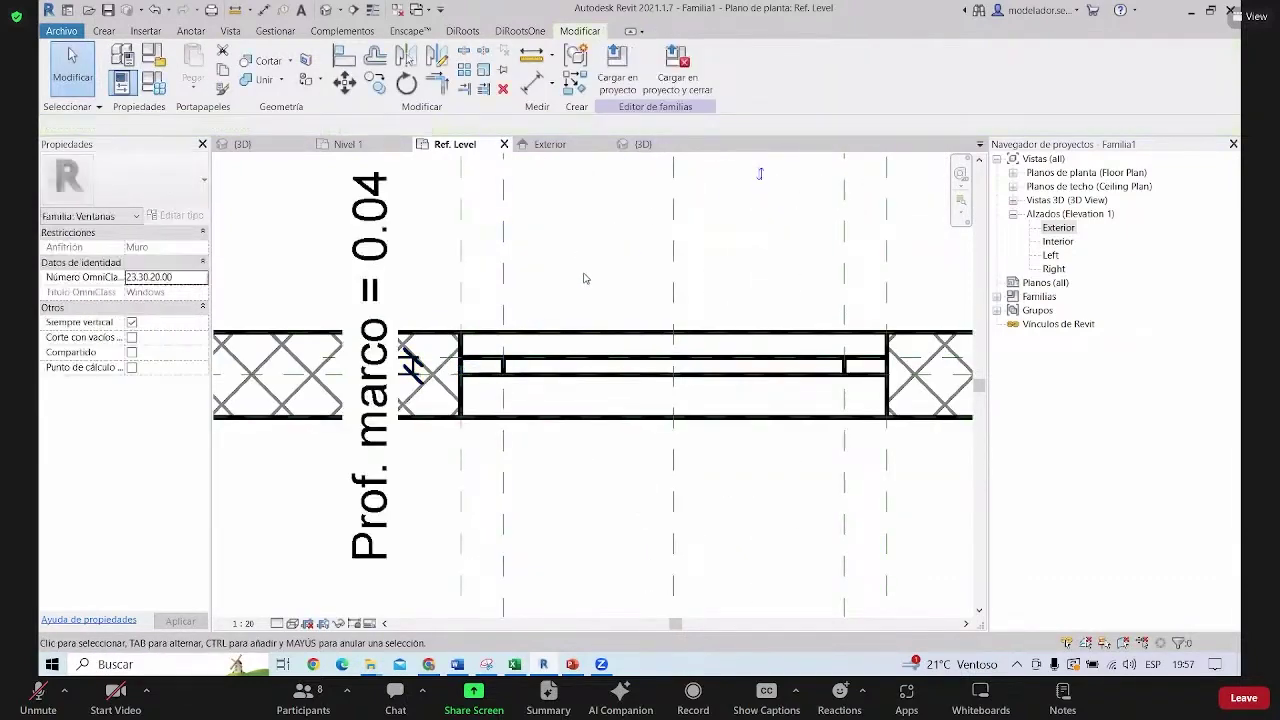
scroll(483, 482, down, 2)
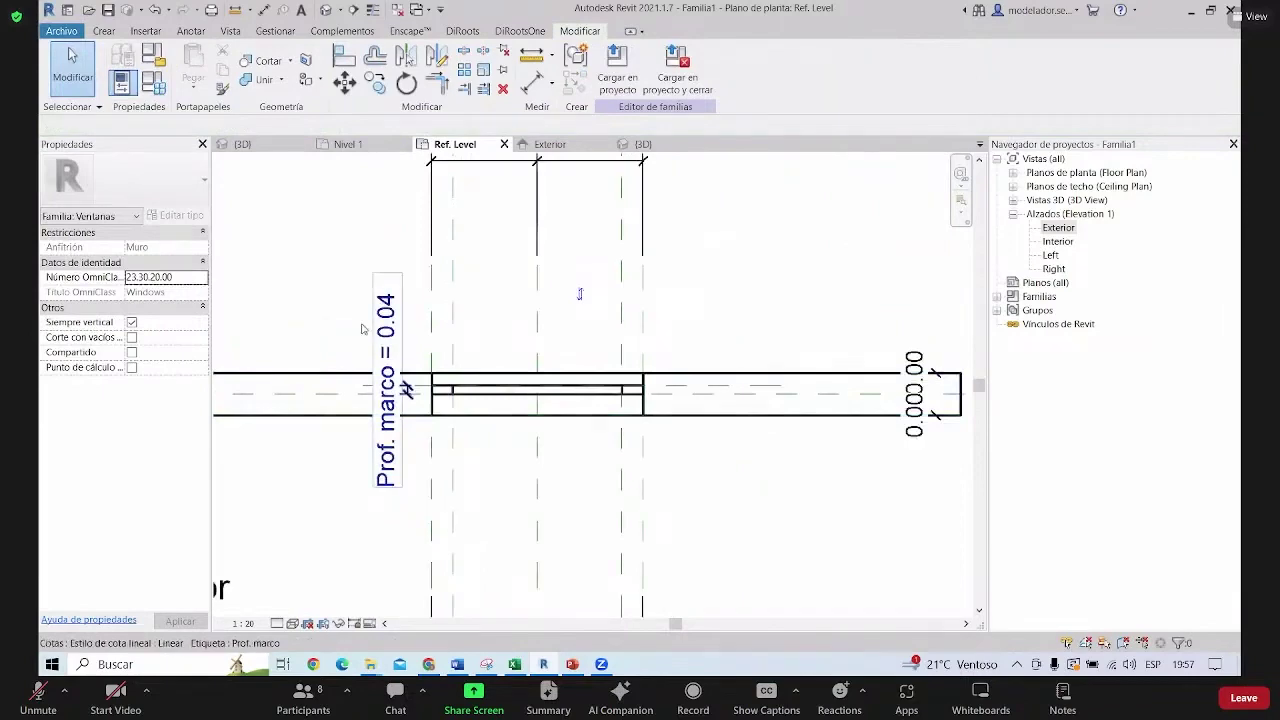
scroll(447, 400, up, 2)
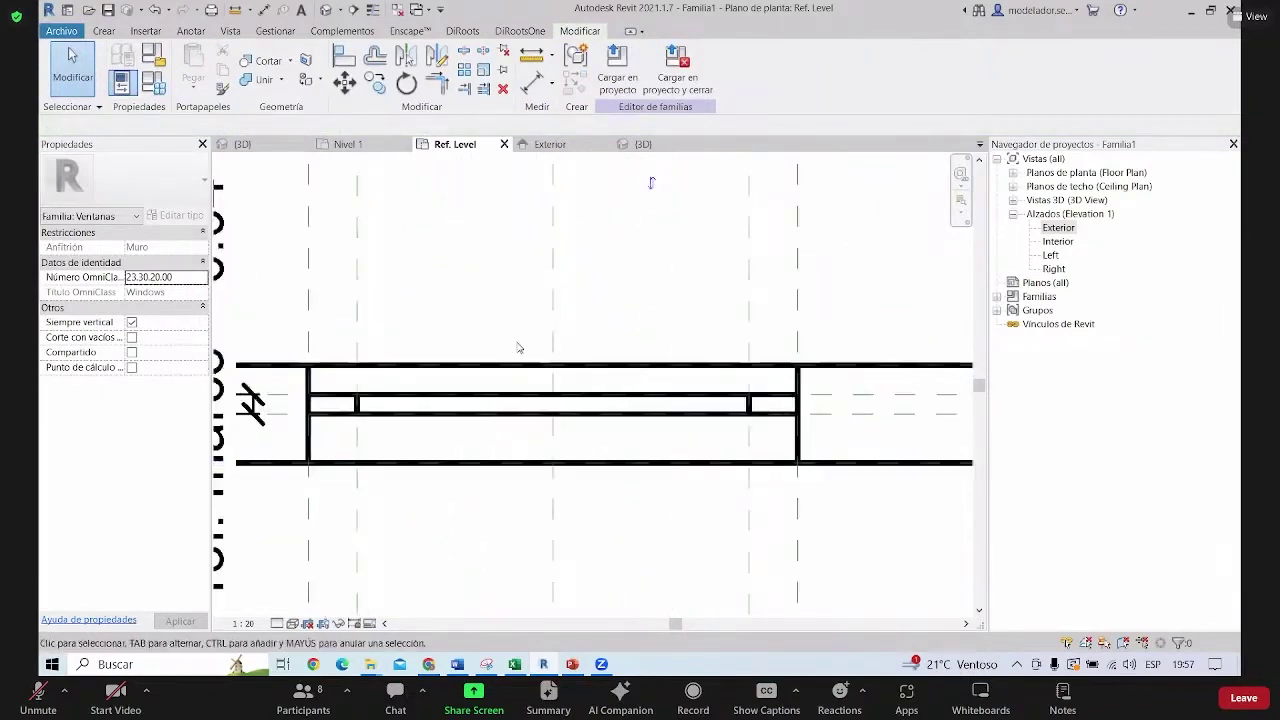
scroll(447, 400, down, 2)
scroll(494, 440, down, 2)
scroll(494, 440, up, 1)
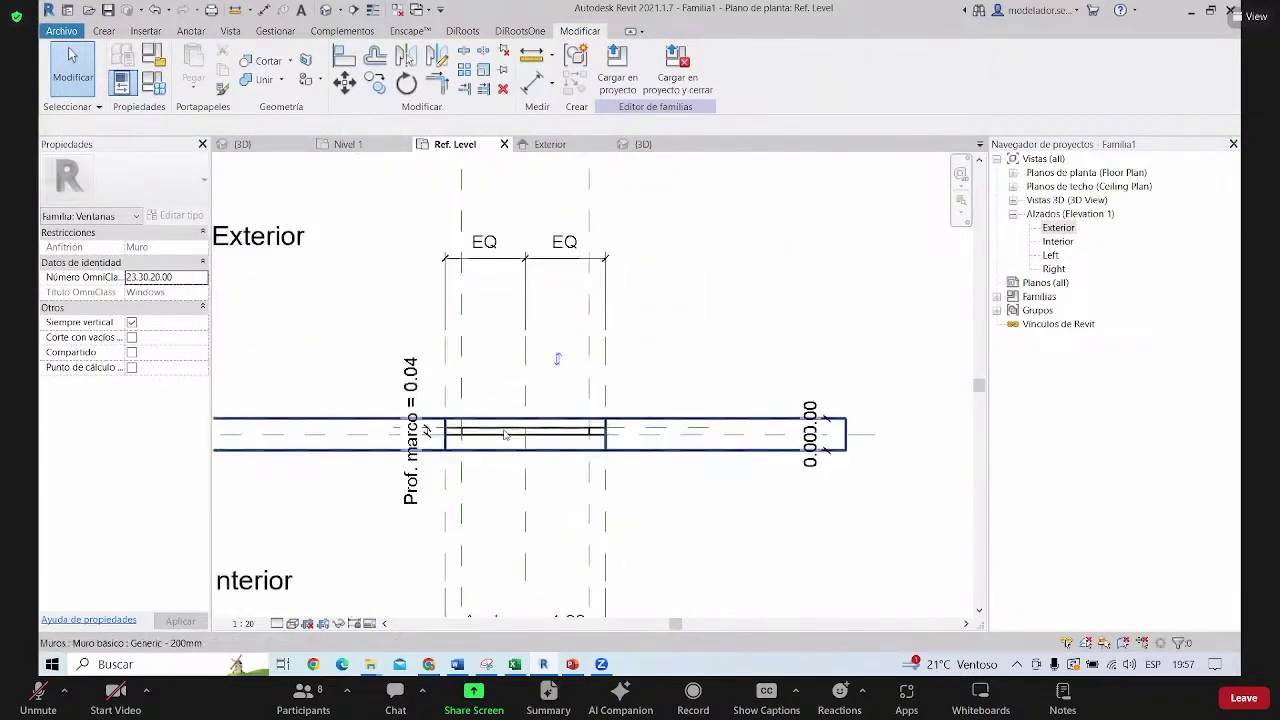
scroll(494, 440, up, 2)
middle_drag(474, 440, 513, 328)
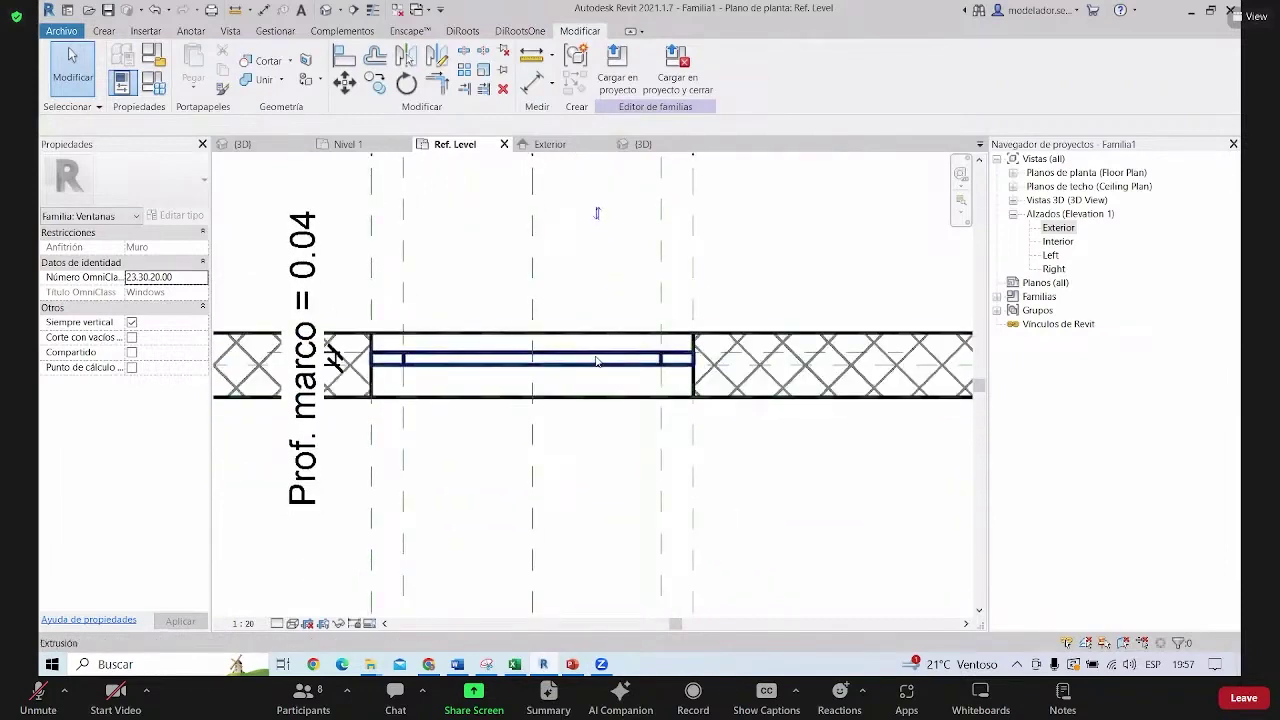
Inspect the framed opening in 3D with thin lines, then return to the Ref. Level plan
click(643, 144)
scroll(604, 392, up, 2)
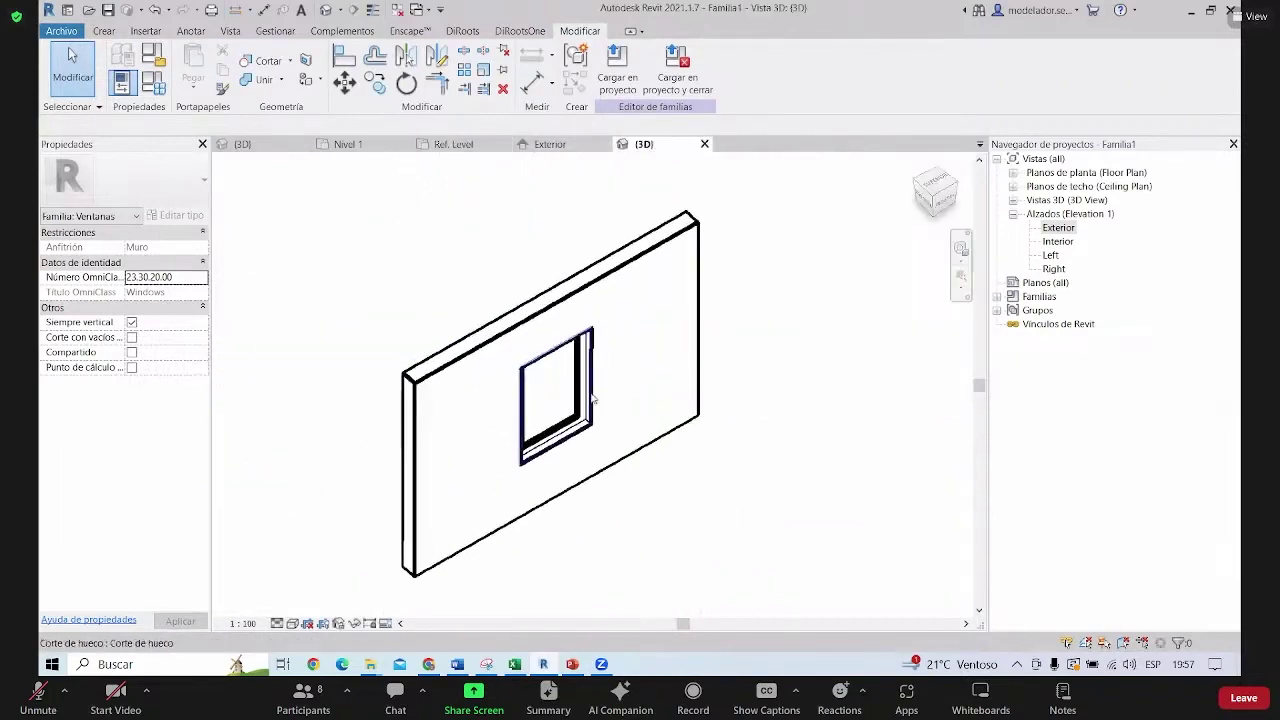
scroll(604, 392, up, 2)
middle_drag(604, 392, 504, 392)
click(372, 9)
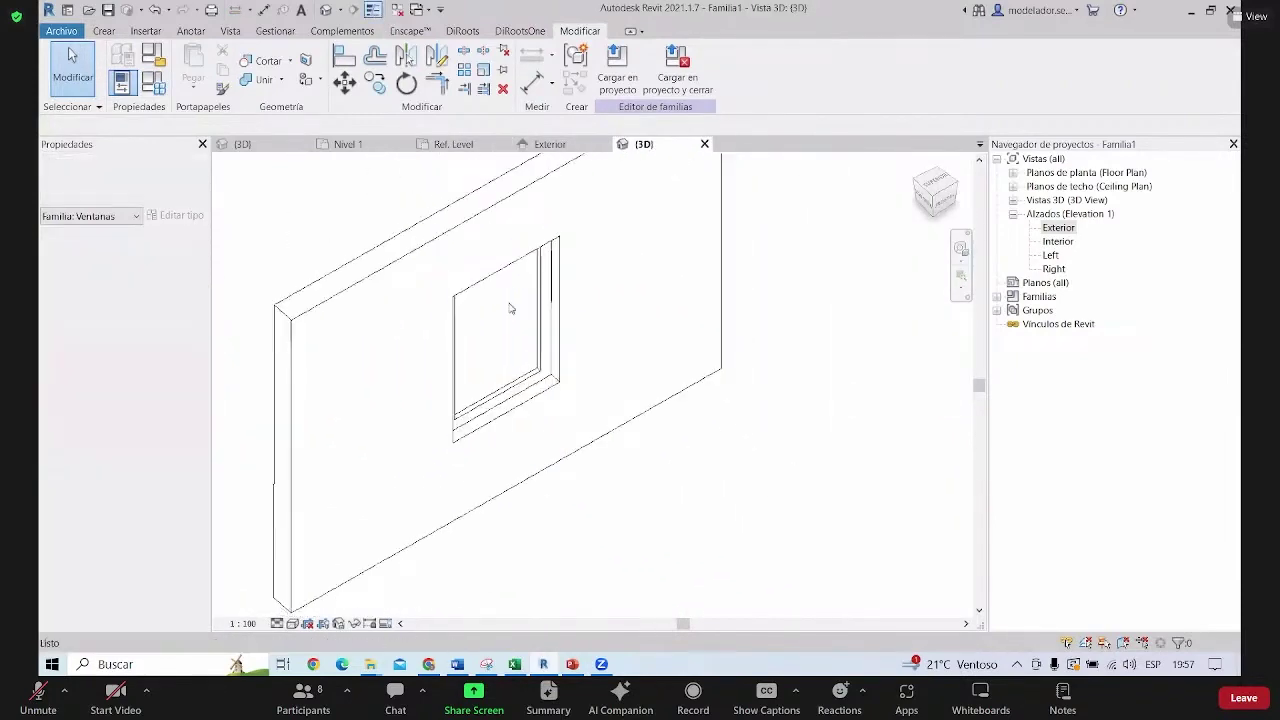
mouse_move(509, 306)
shift+middle_down()
mouse_move(529, 452)
mouse_move(522, 397)
mouse_move(633, 316)
shift+middle_up()
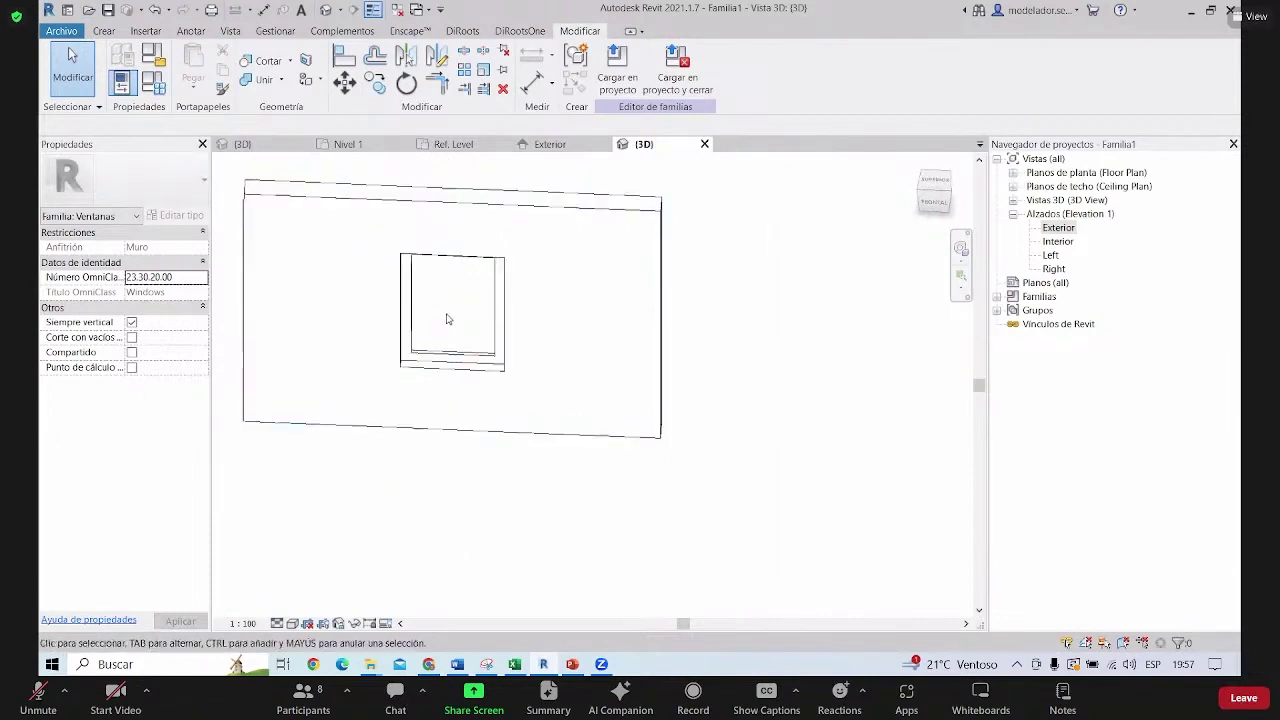
mouse_move(446, 317)
shift+middle_down()
mouse_move(457, 334)
mouse_move(470, 310)
shift+middle_up()
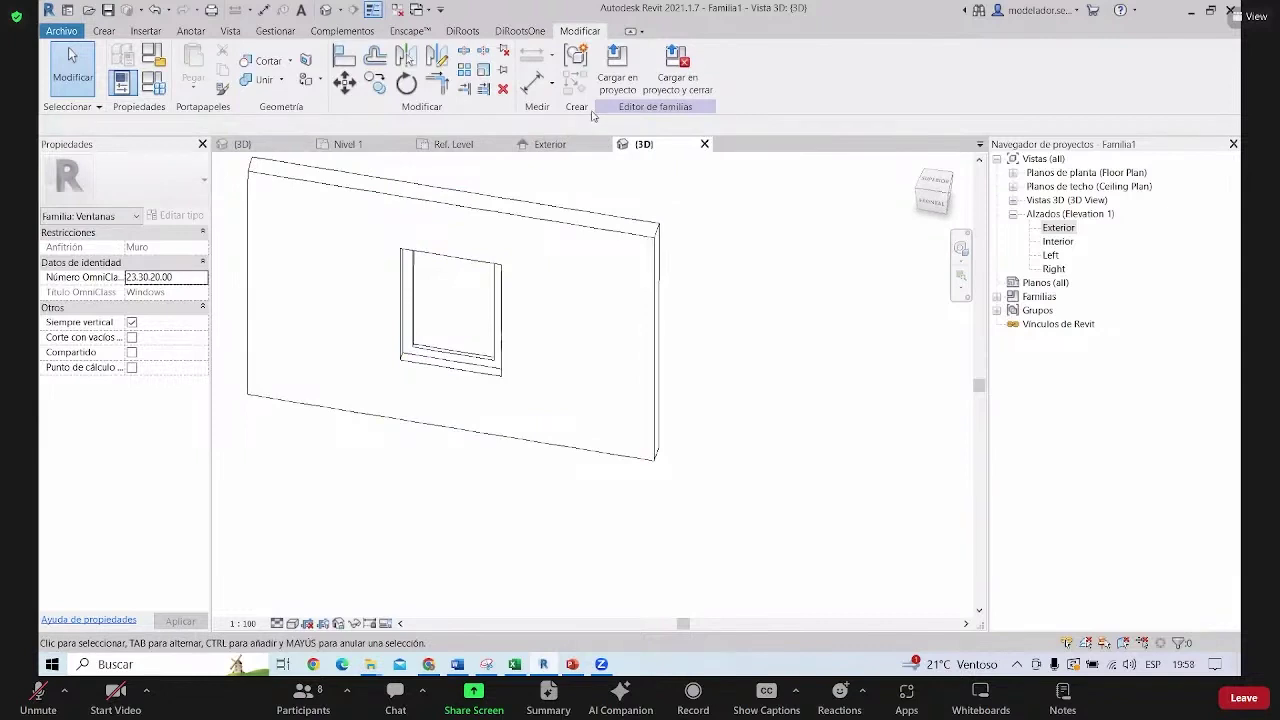
click(545, 144)
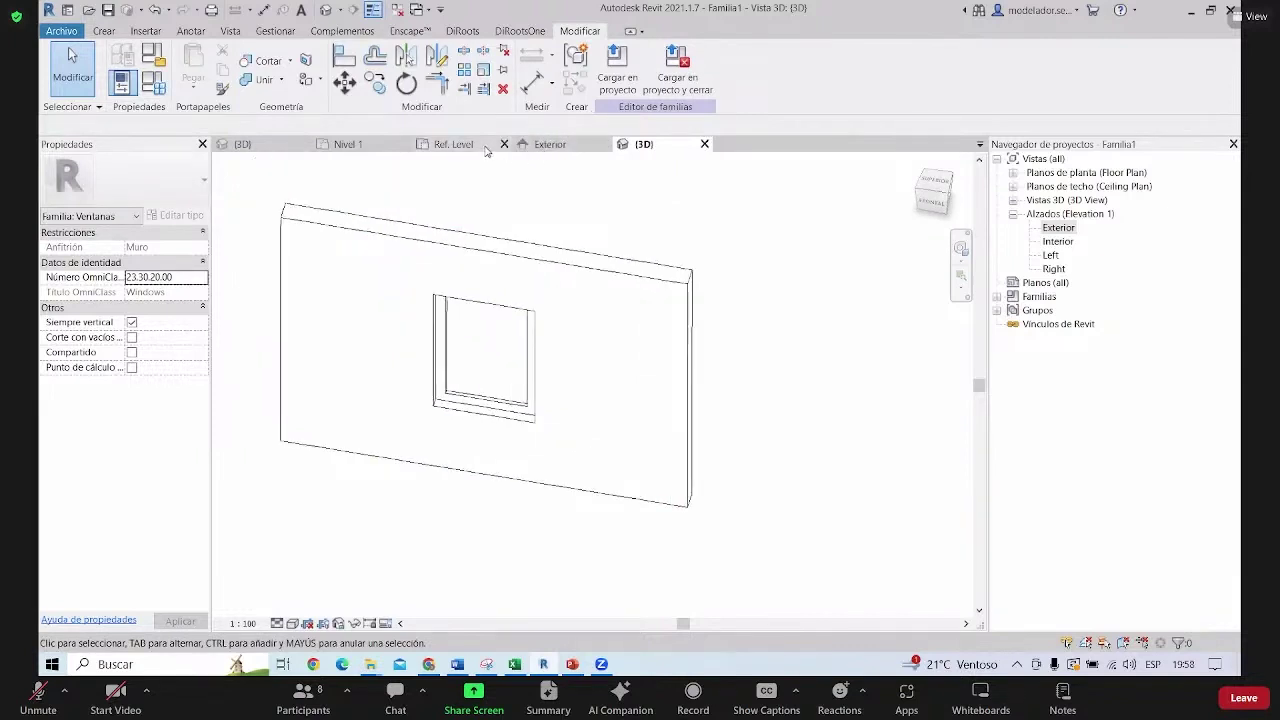
click(485, 146)
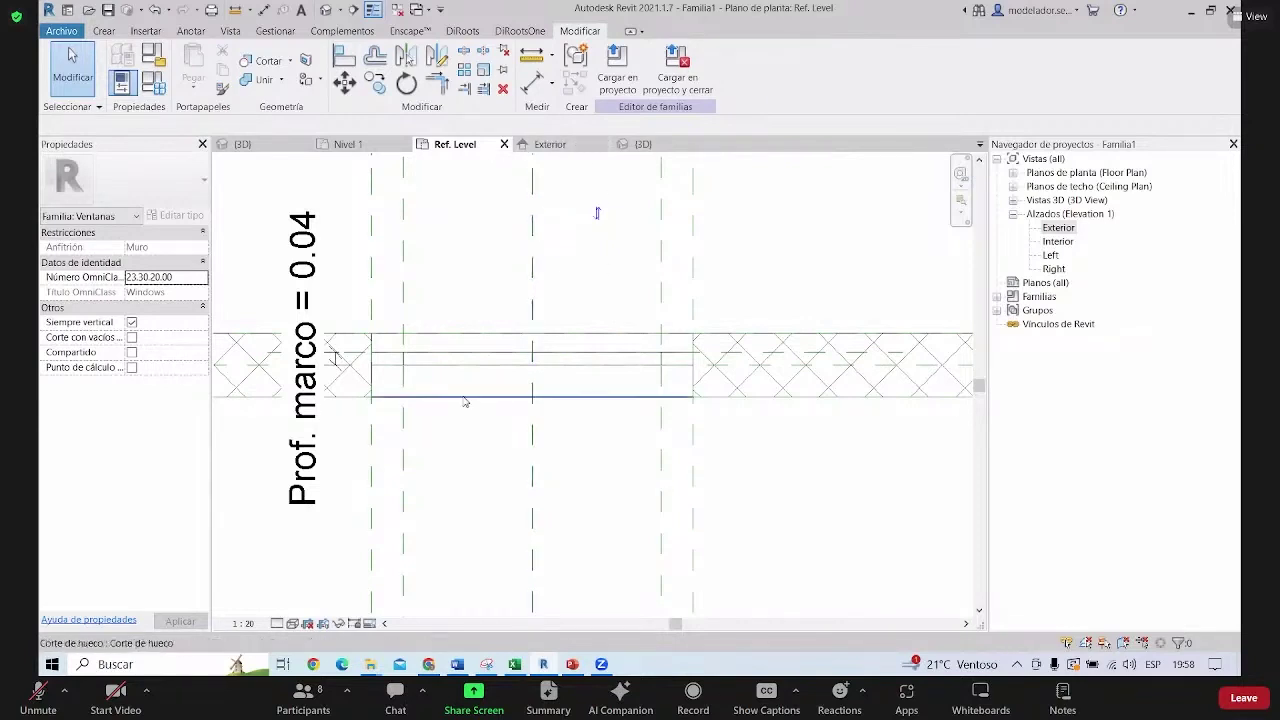
Move from the Ref. Level plan to the Exterior elevation, framed on the window
middle_drag(597, 213, 509, 182)
middle_drag(605, 293, 737, 271)
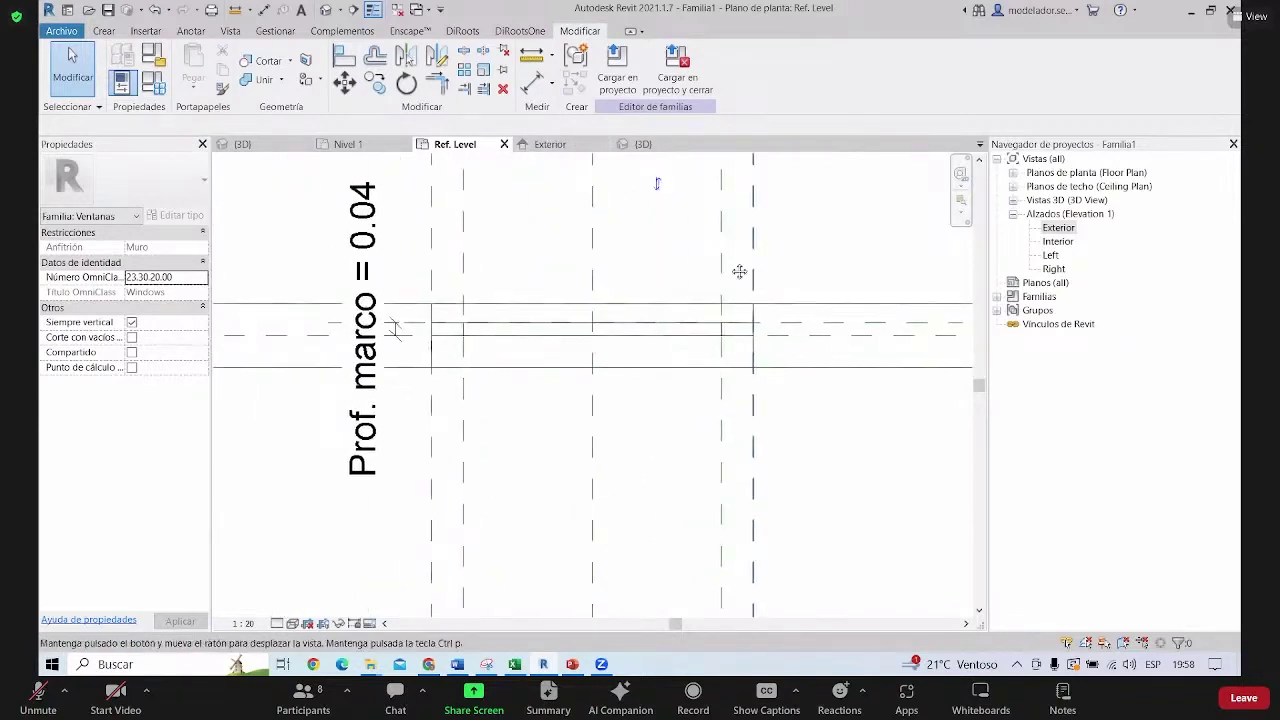
middle_drag(643, 277, 692, 277)
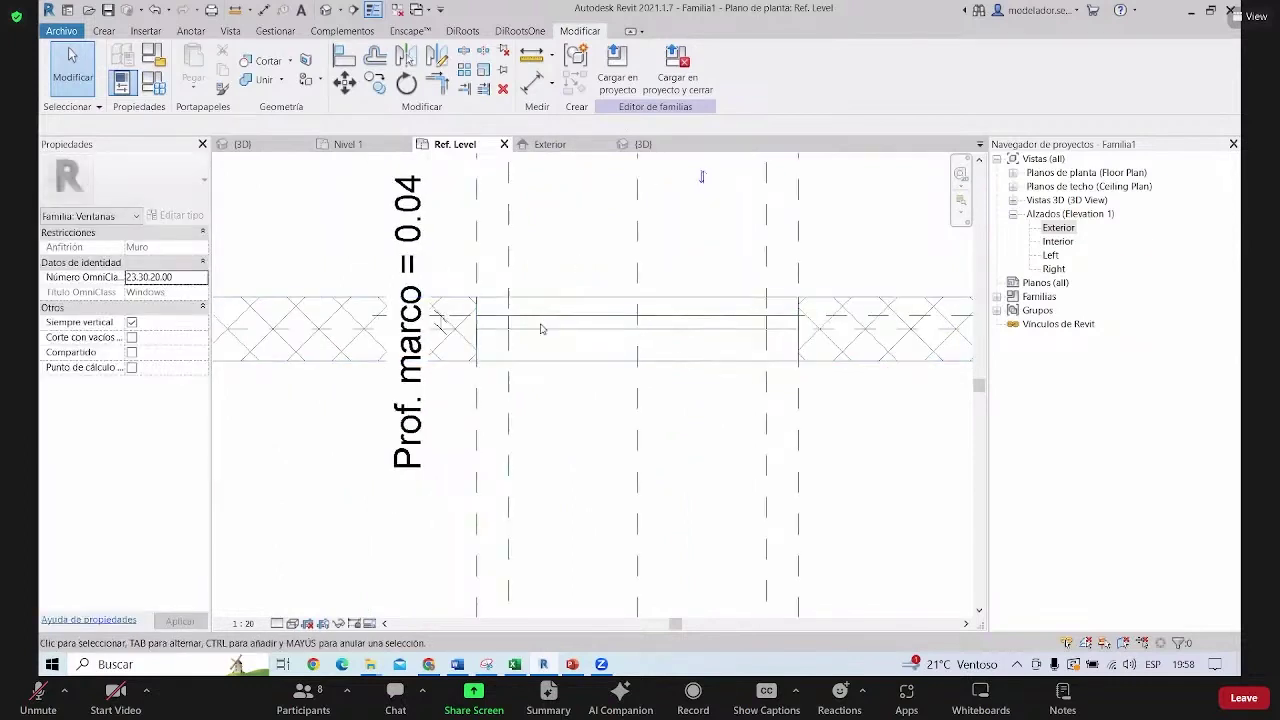
middle_drag(552, 332, 540, 359)
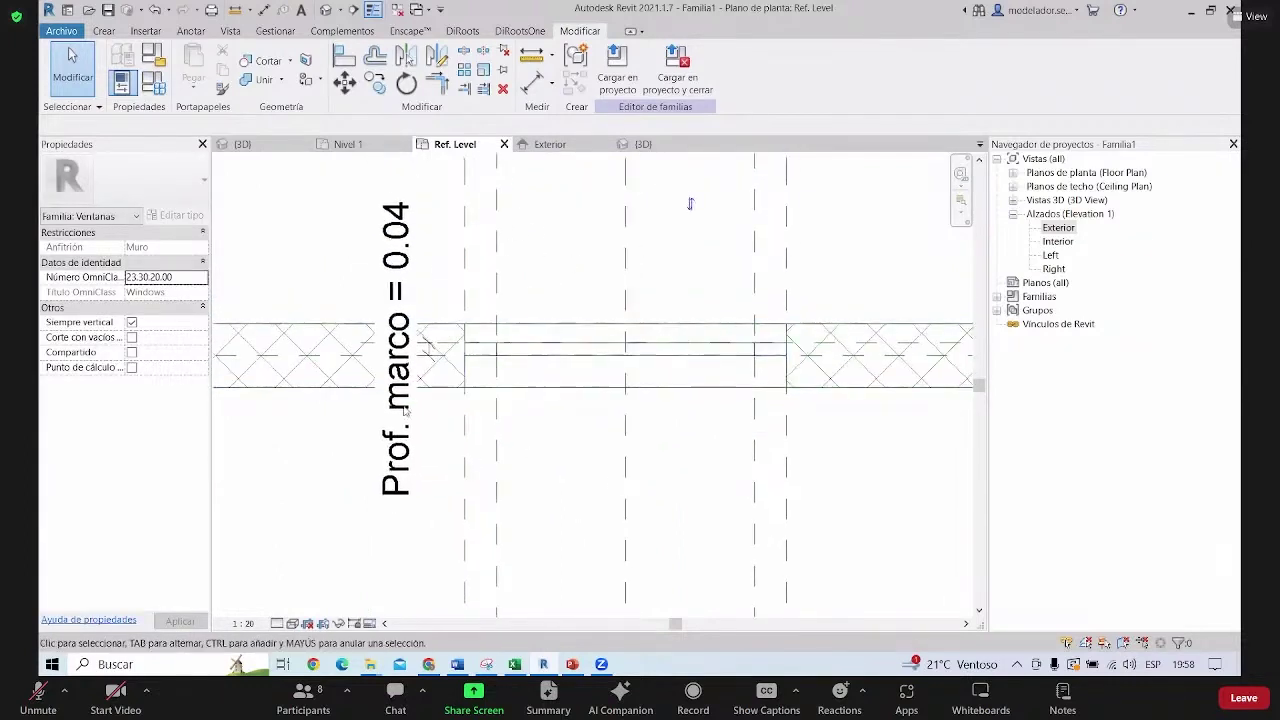
middle_drag(712, 403, 675, 411)
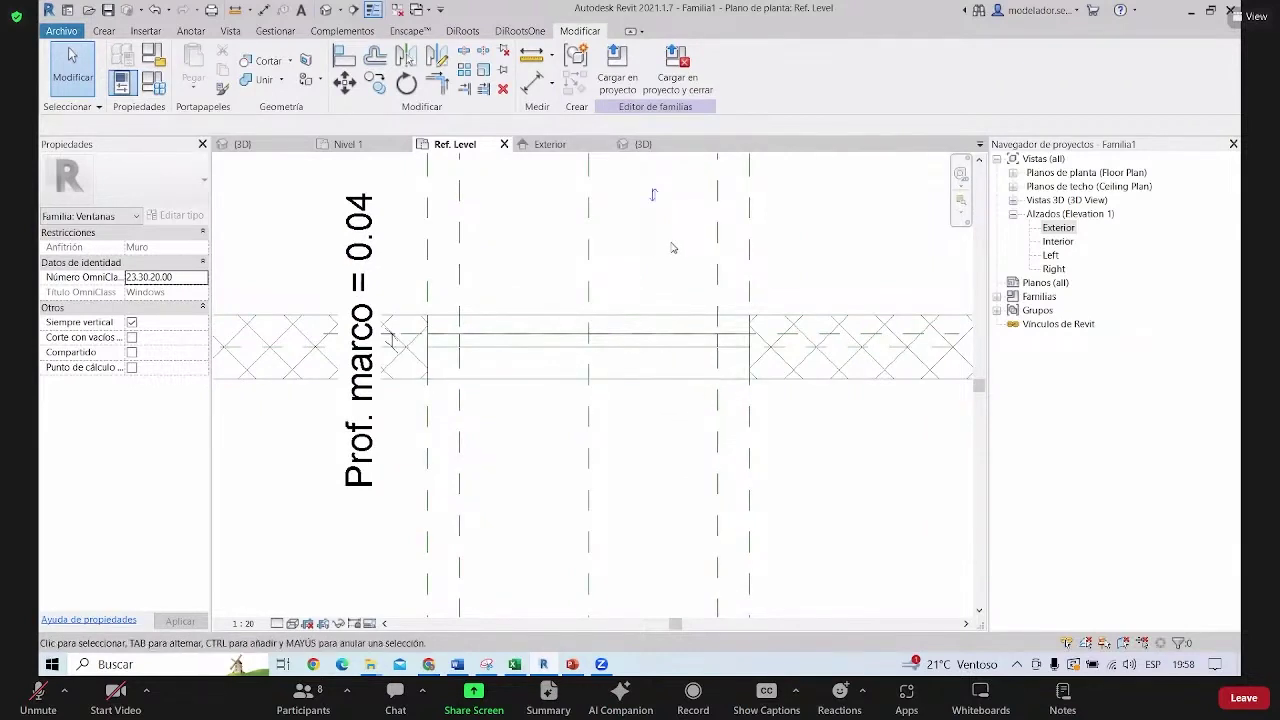
click(550, 144)
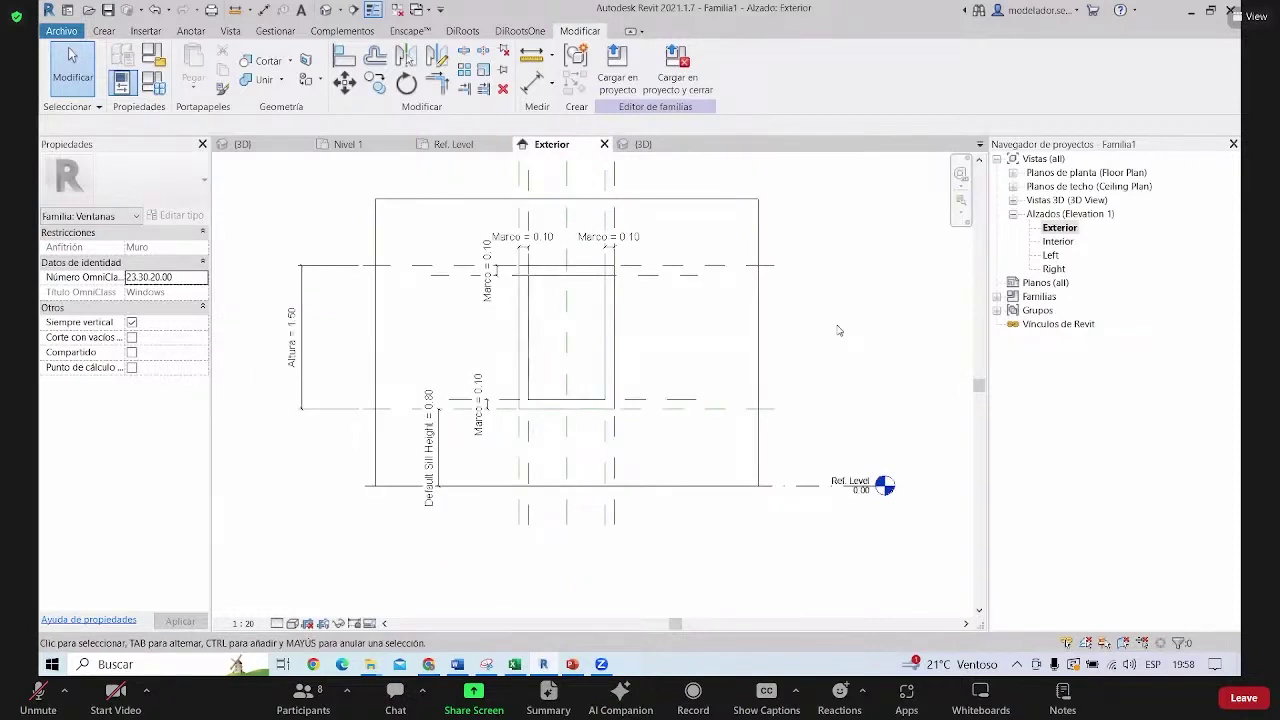
middle_drag(526, 212, 561, 208)
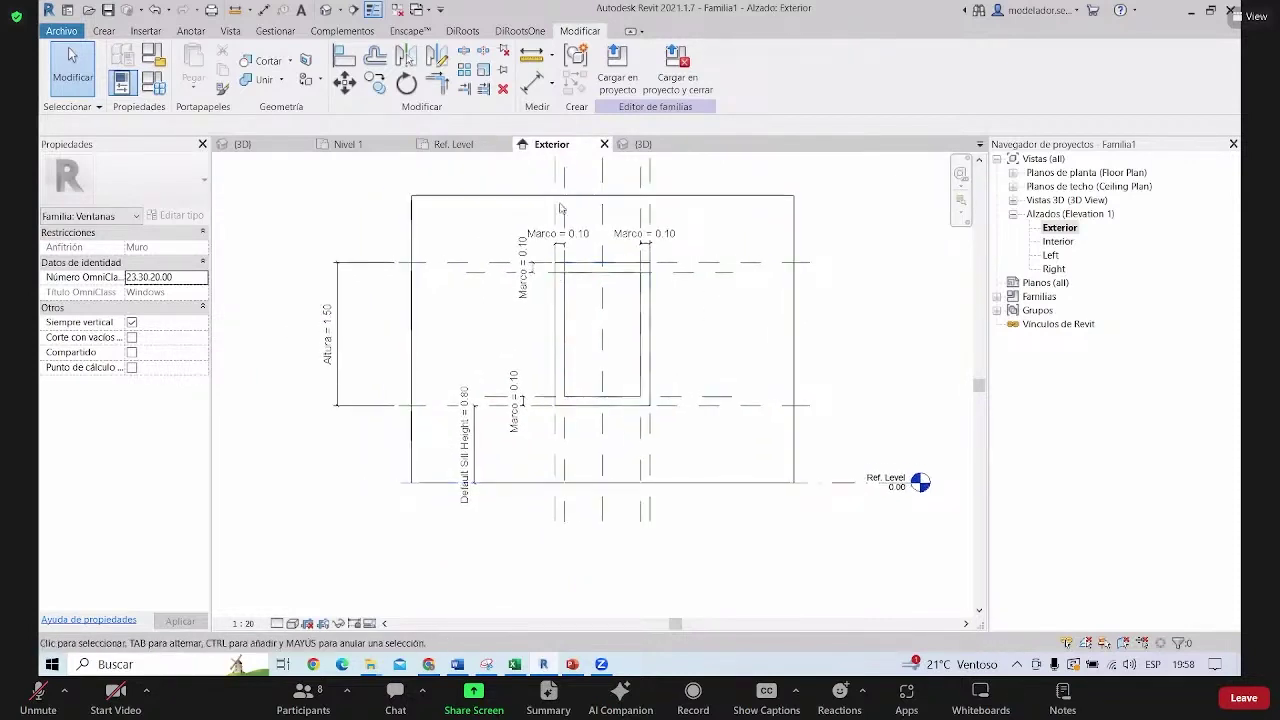
scroll(559, 261, up, 1)
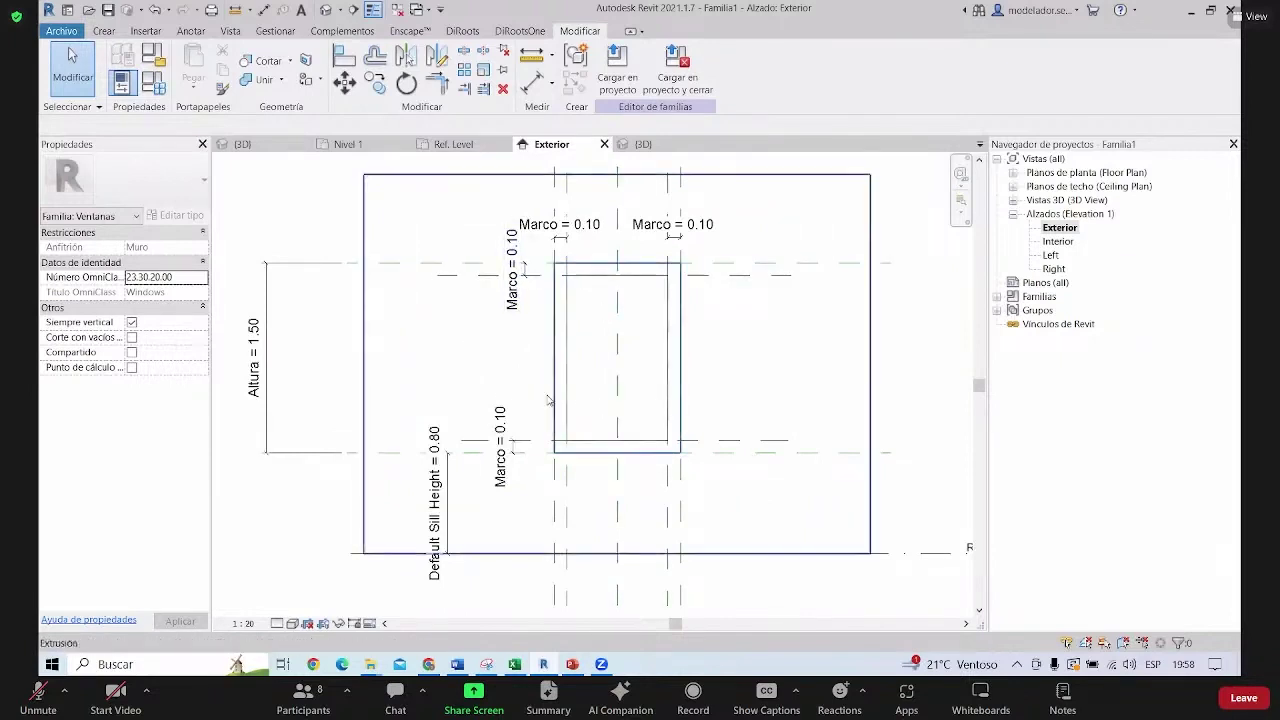
middle_drag(548, 400, 526, 368)
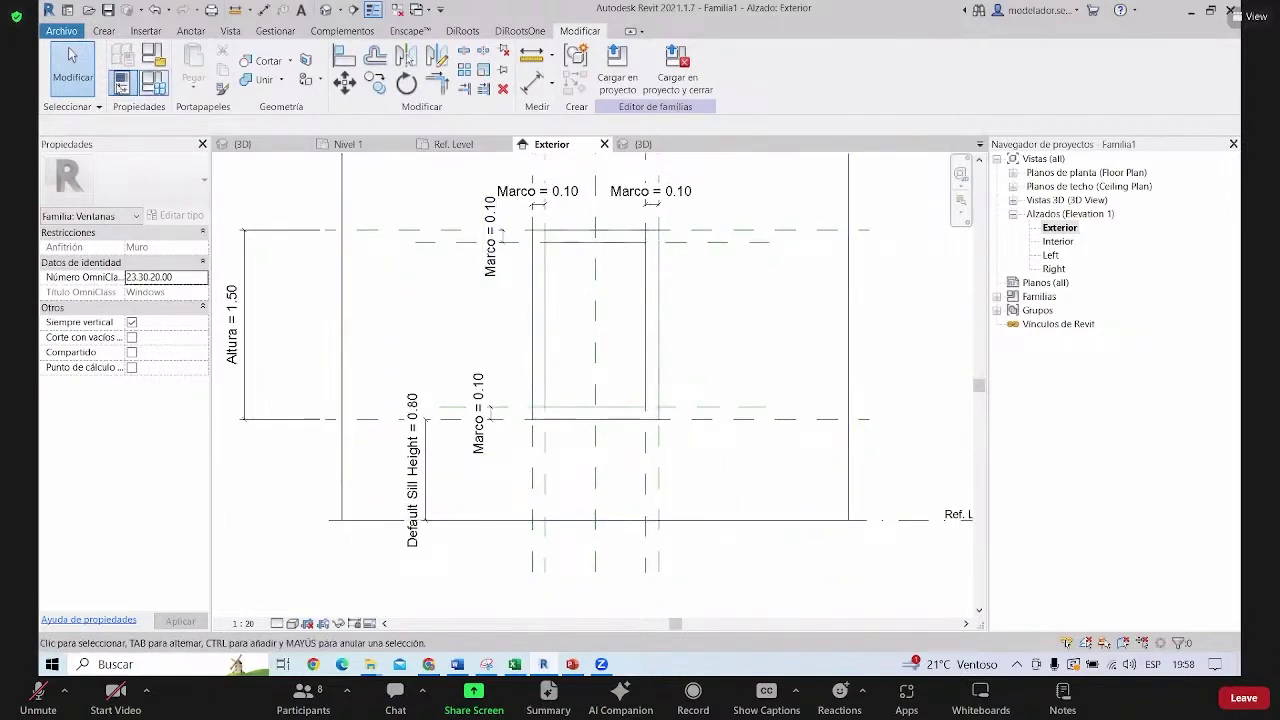
Show the Crear tab tools and centre the whole wall in the elevation
click(105, 34)
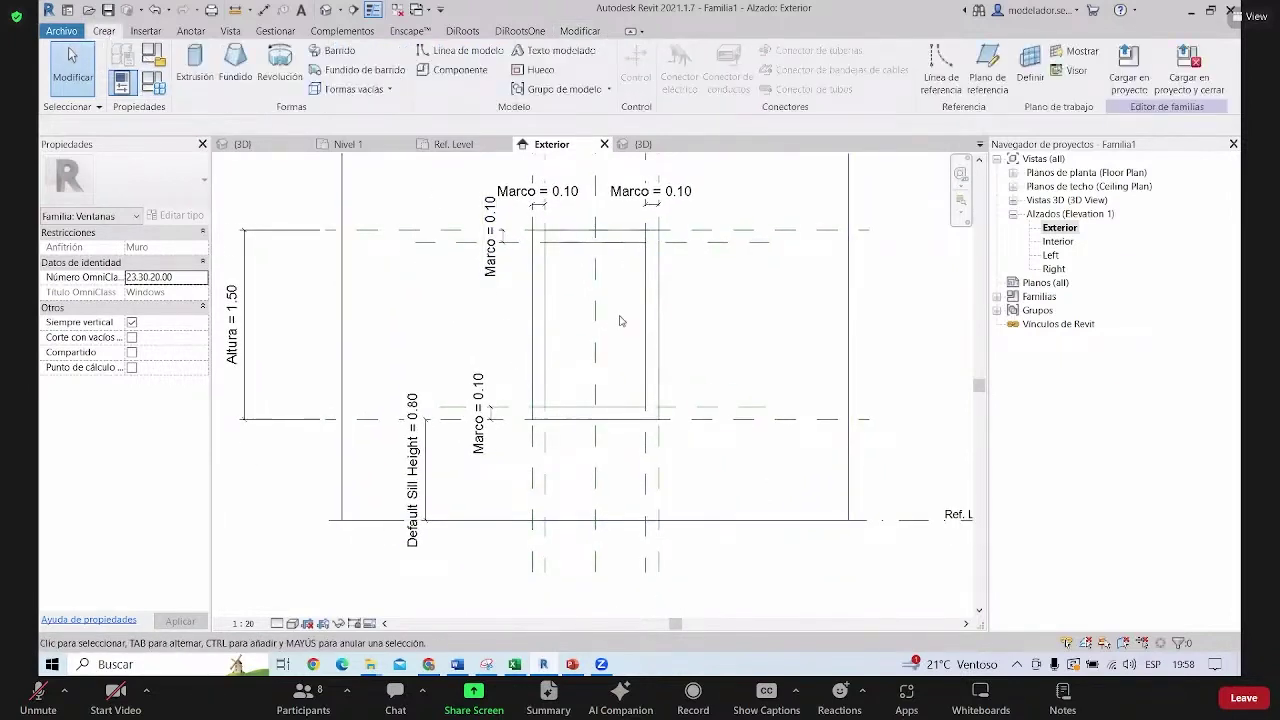
middle_drag(620, 320, 549, 354)
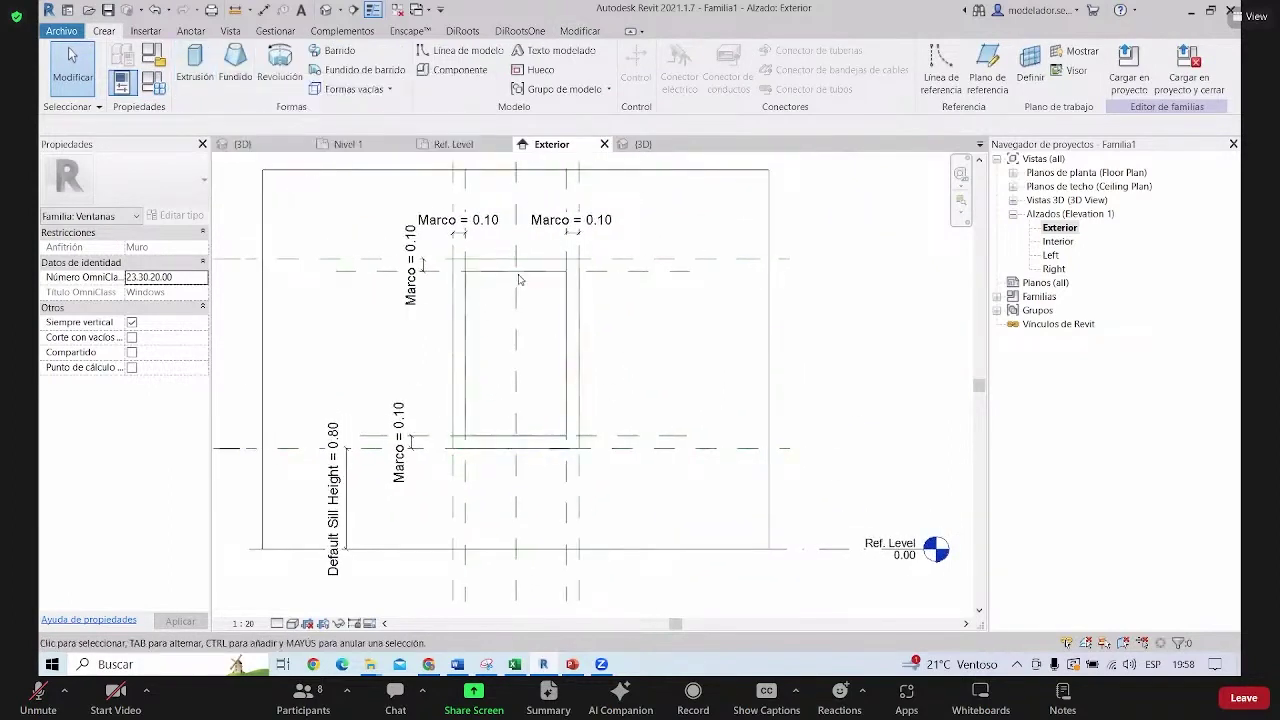
middle_drag(689, 310, 725, 320)
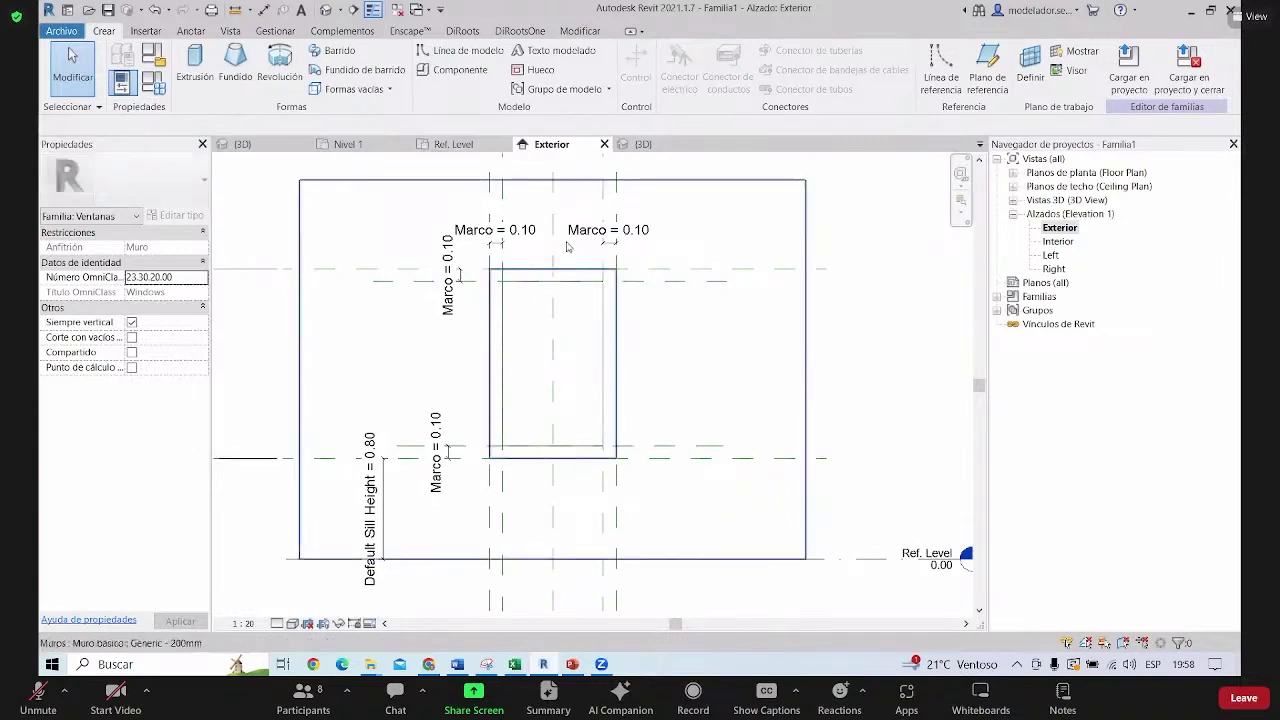
scroll(530, 434, down, 1)
middle_drag(530, 434, 584, 445)
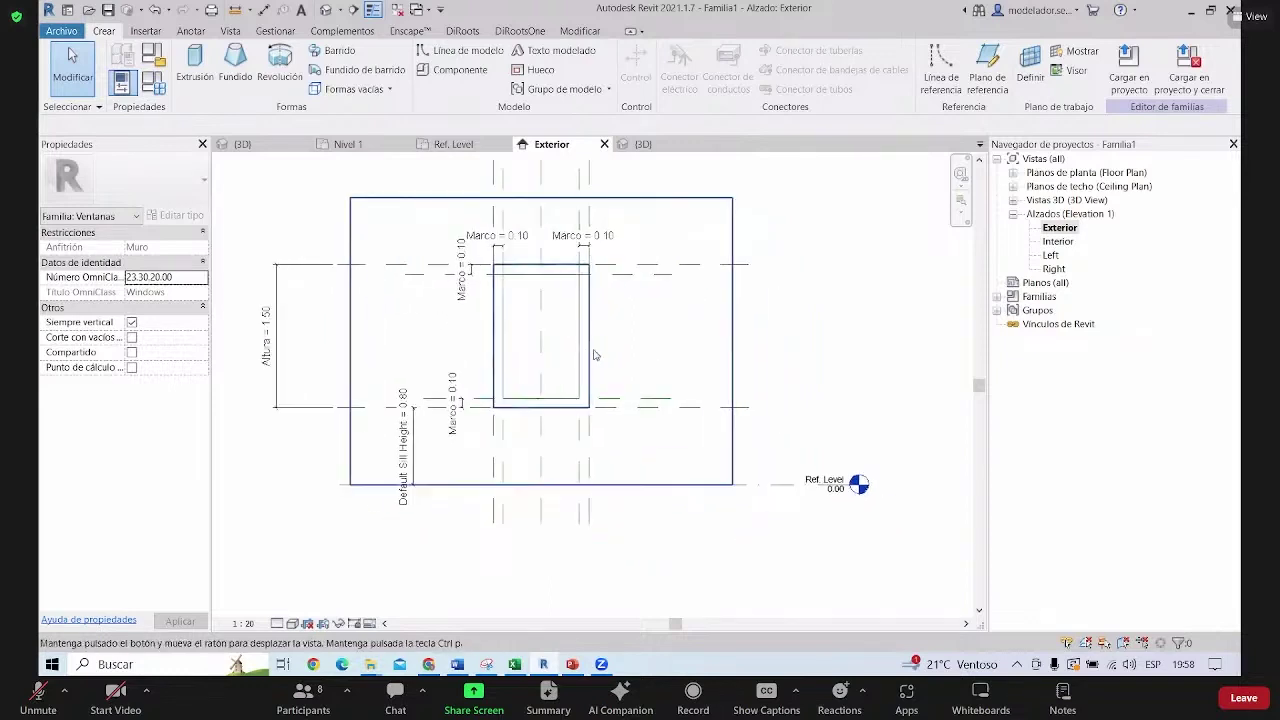
middle_drag(656, 388, 604, 356)
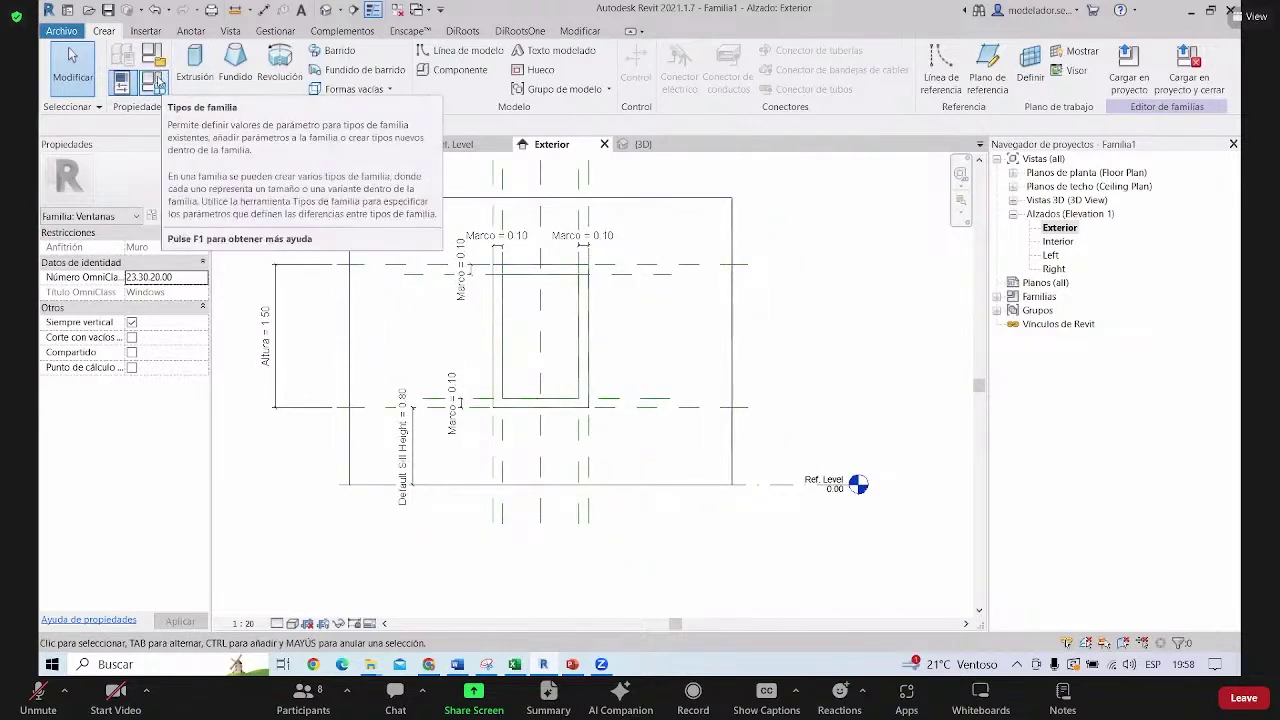
Set the Marco parameter to 0.3 in Family Types
click(157, 82)
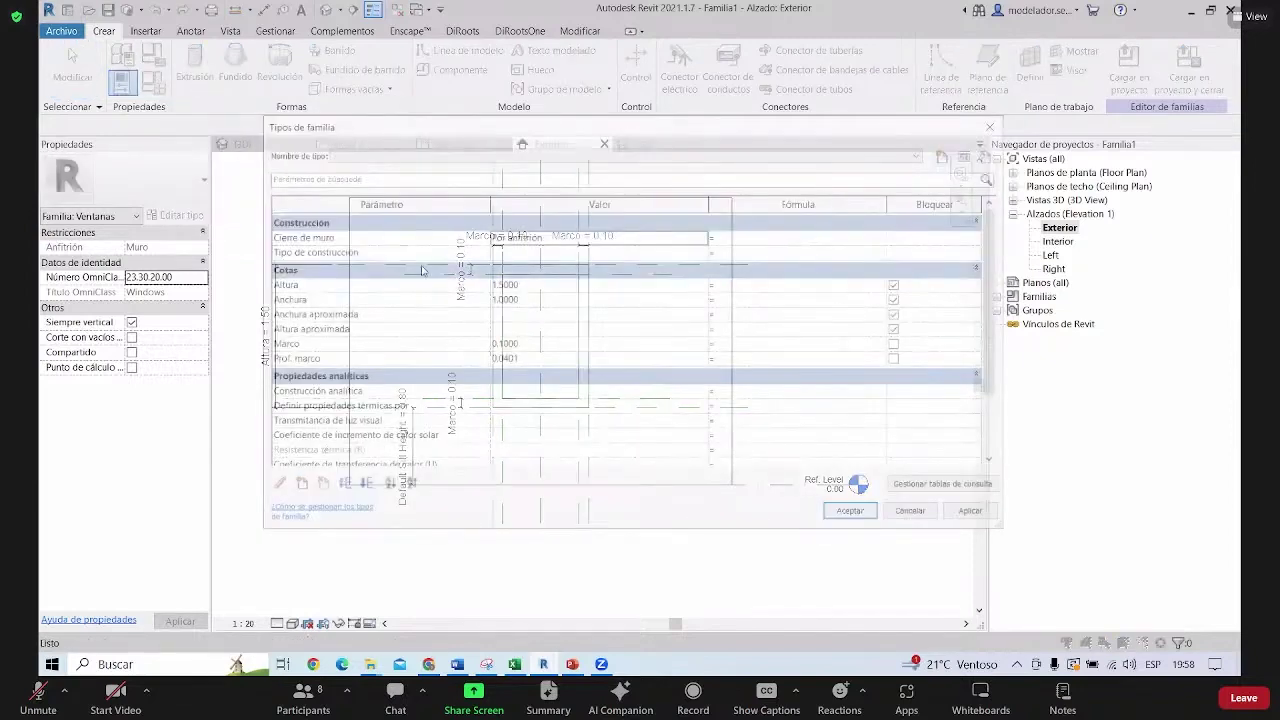
click(998, 122)
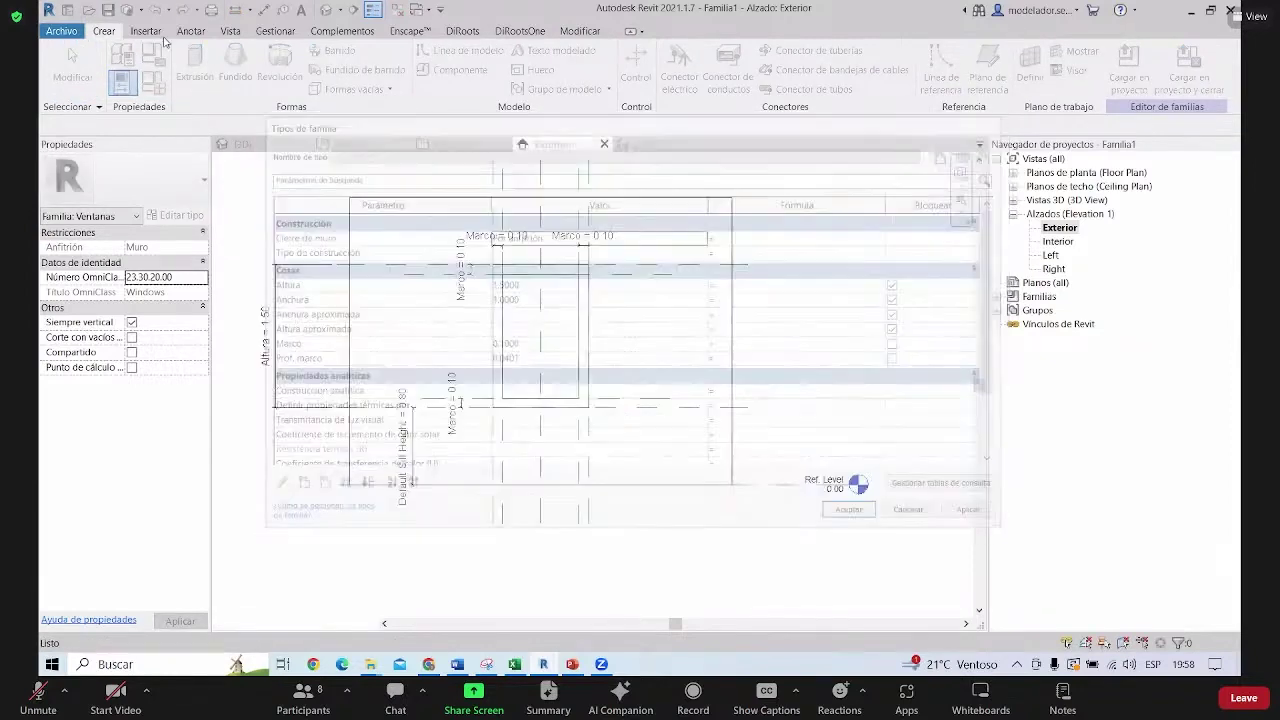
click(158, 84)
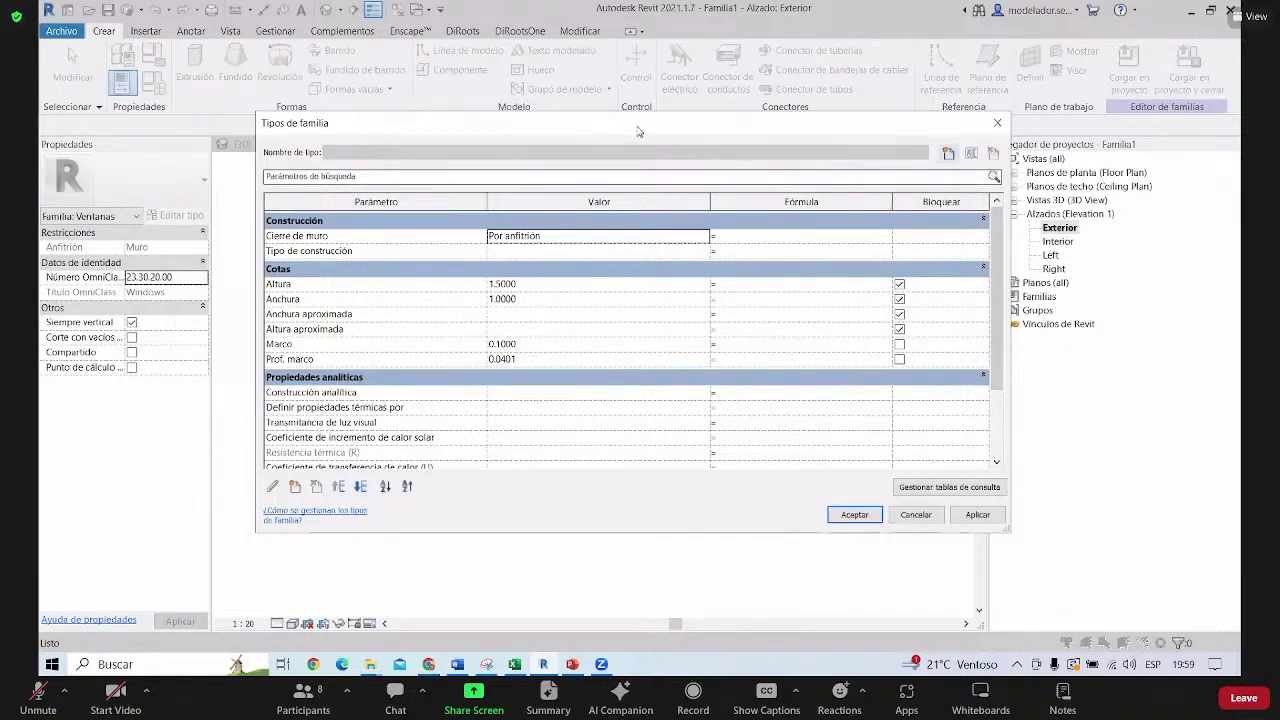
drag(630, 123, 939, 112)
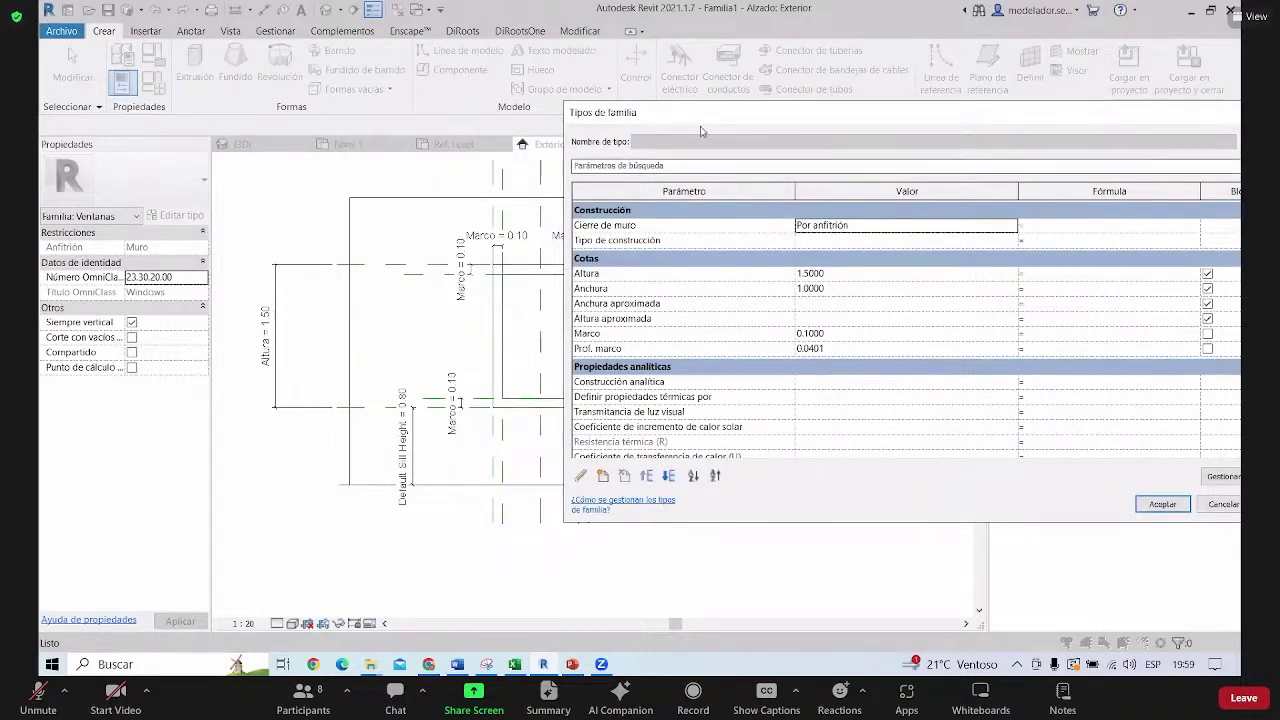
drag(668, 120, 663, 120)
click(846, 336)
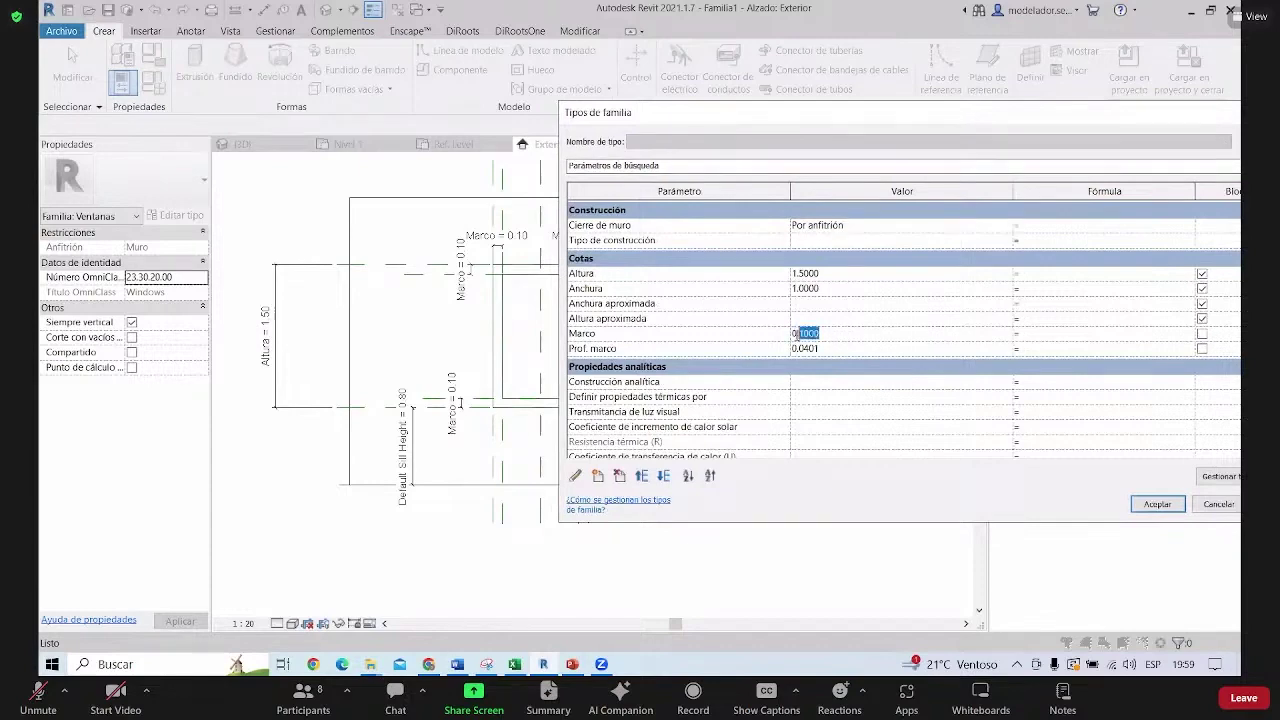
text(0.3)
Check the flexed frame in the elevation, then reset Marco to 0.1 and apply
drag(929, 112, 883, 67)
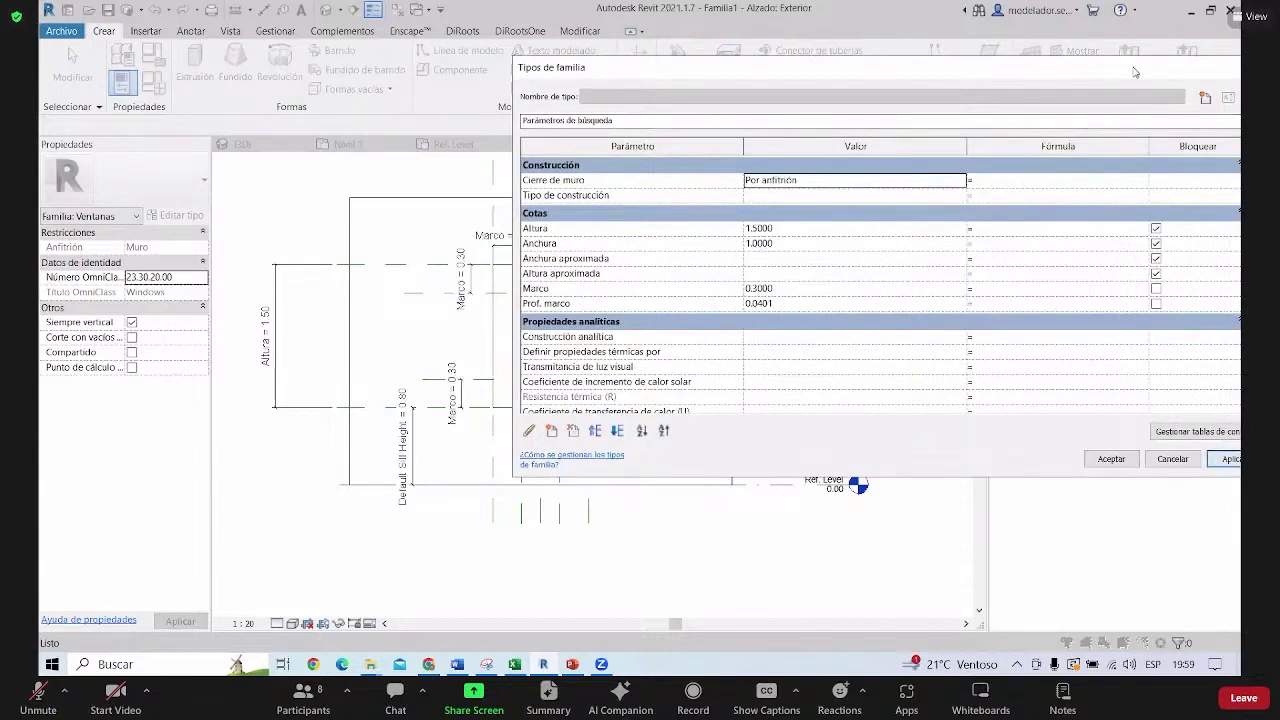
drag(1135, 78, 780, 478)
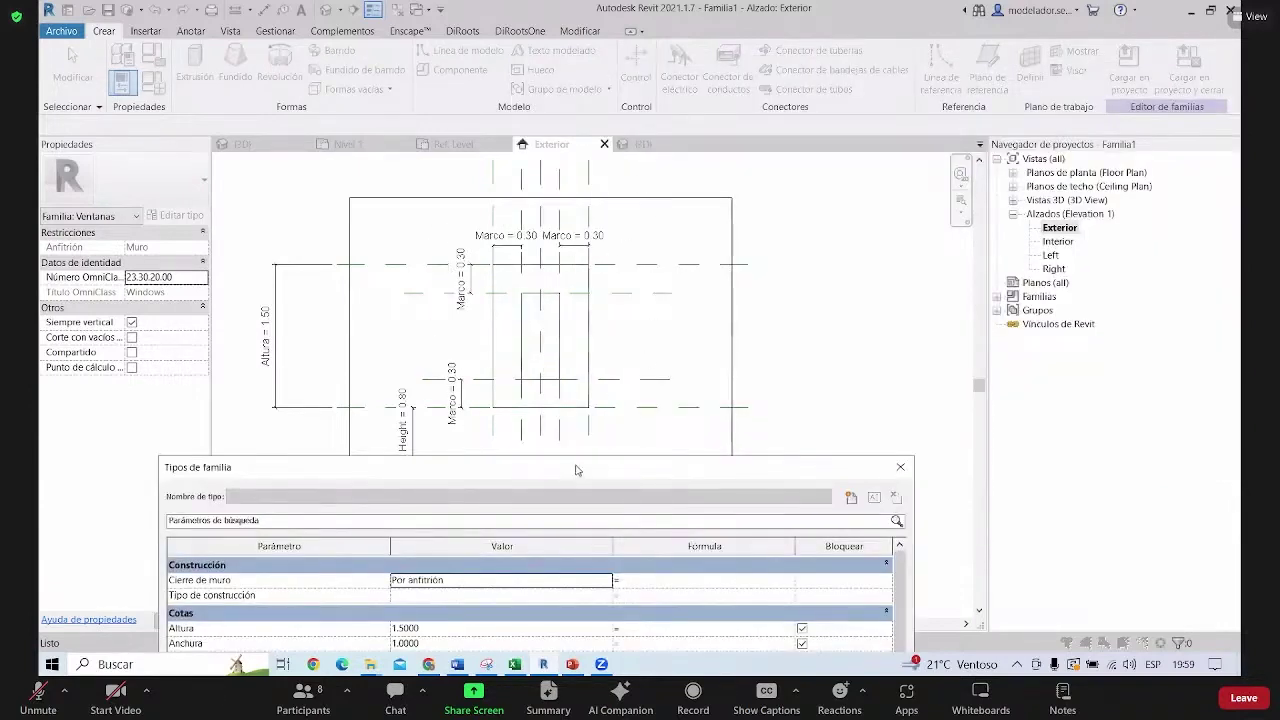
drag(575, 470, 812, 106)
click(659, 325)
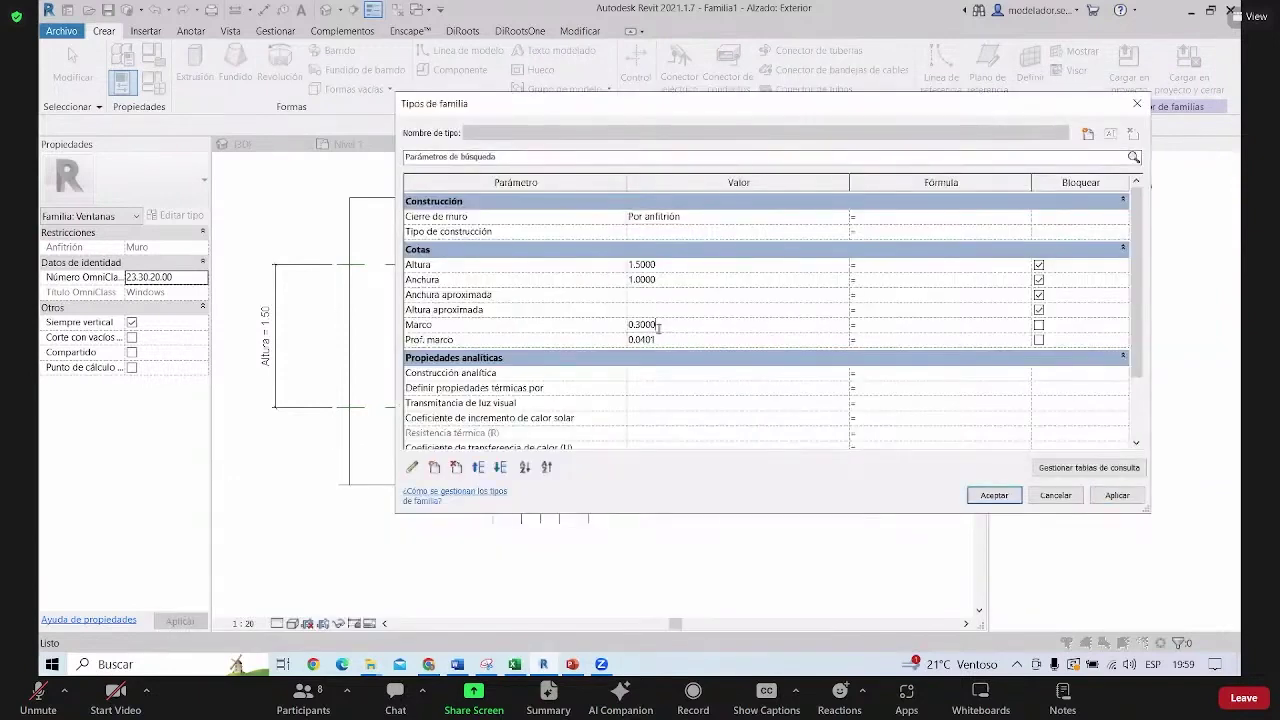
drag(659, 325, 634, 329)
text(1)
click(842, 485)
key(Return)
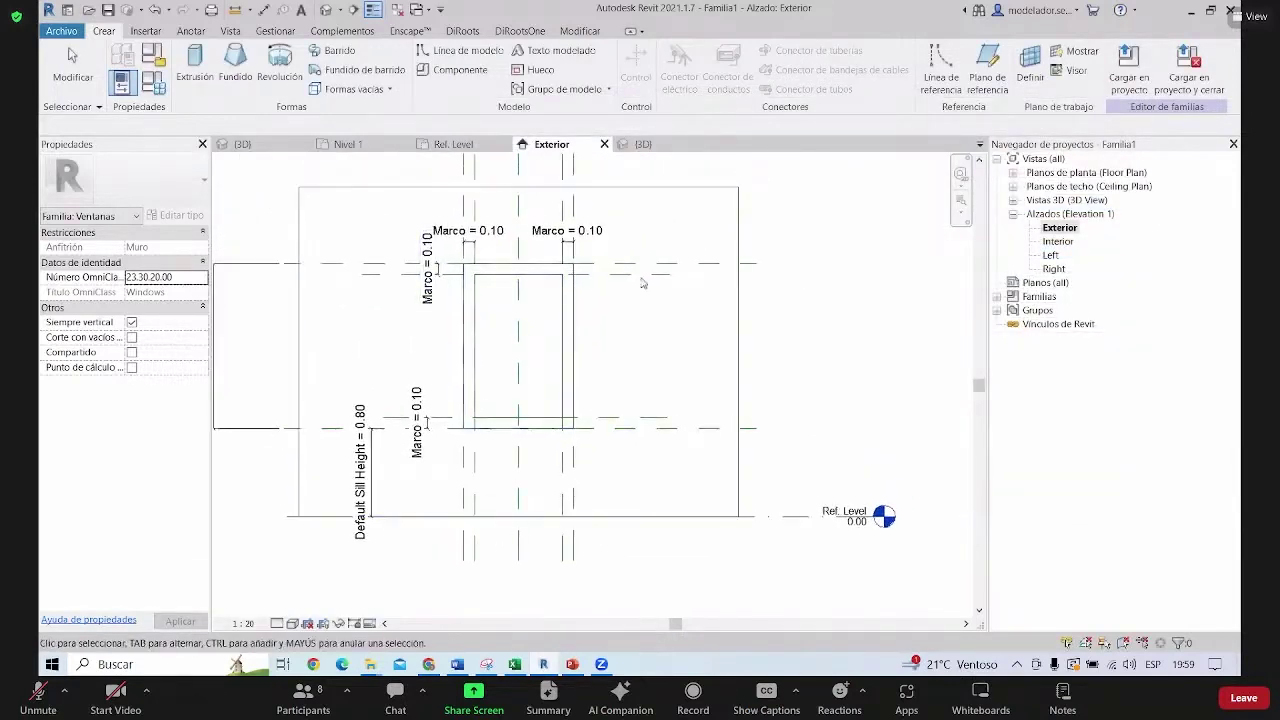
Sketch a rectangular extrusion profile filling the window opening
middle_drag(651, 286, 699, 292)
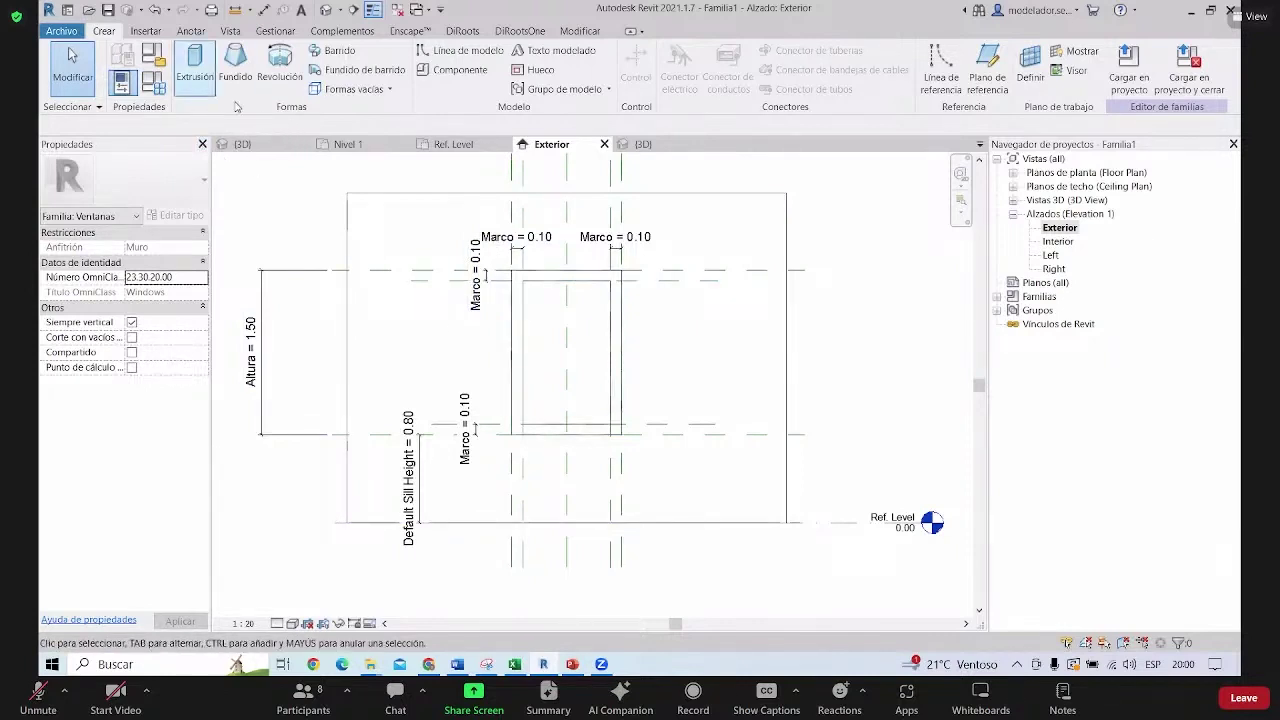
click(196, 68)
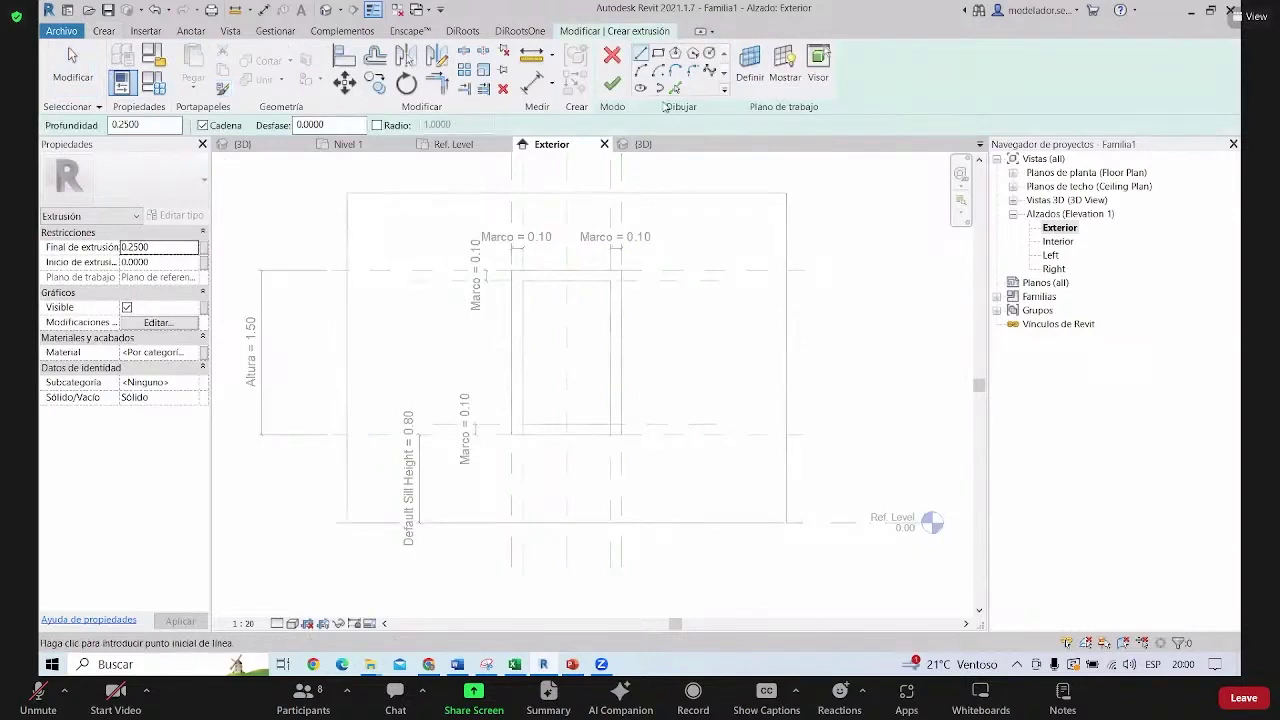
click(660, 58)
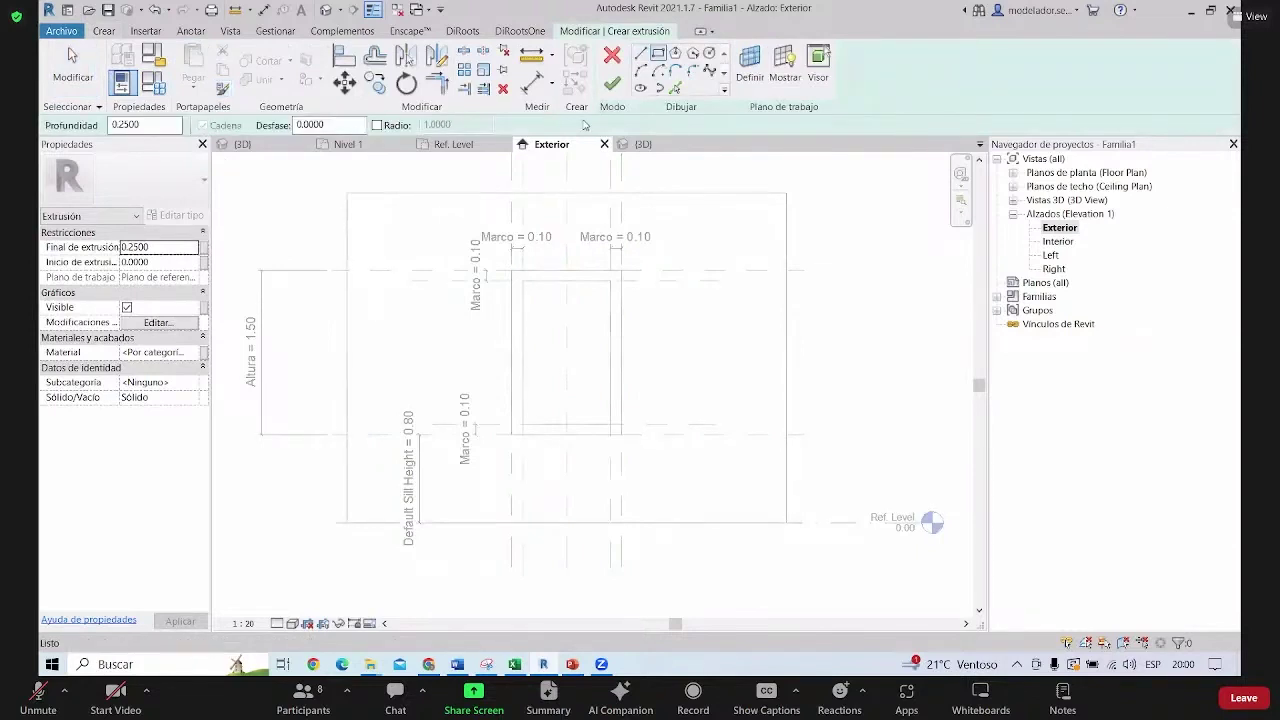
scroll(521, 373, up, 2)
click(522, 252)
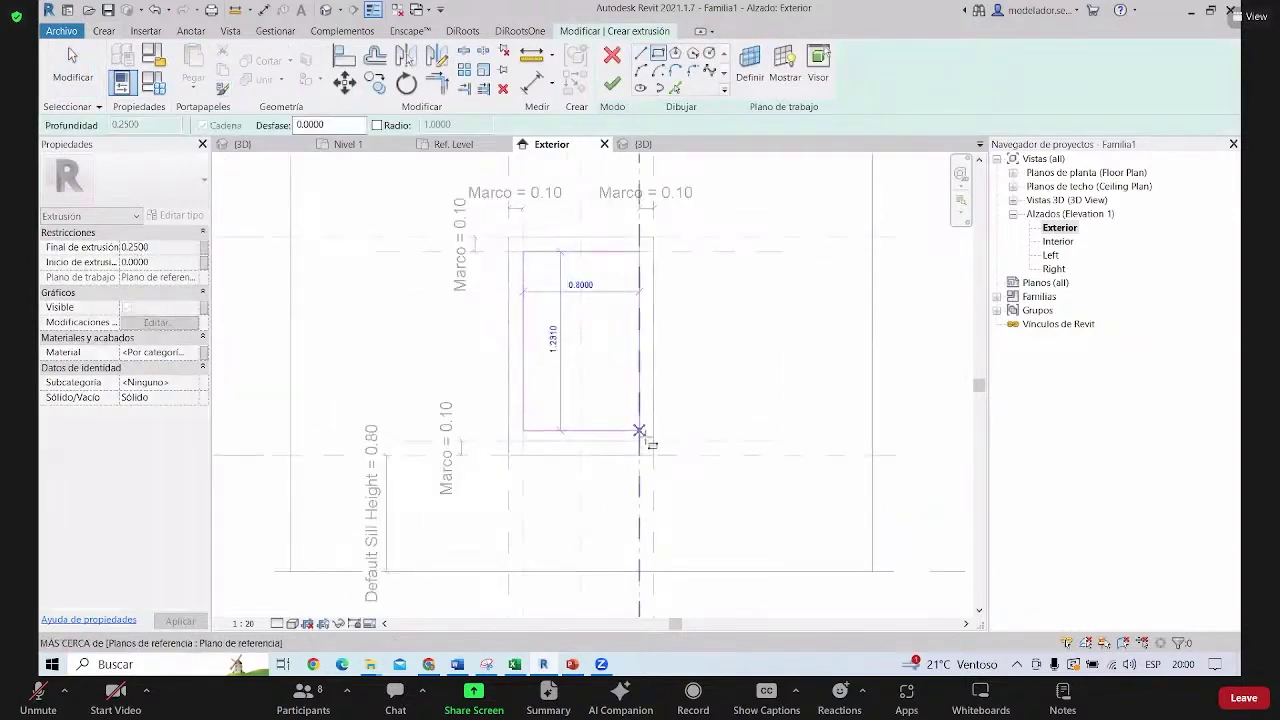
click(639, 447)
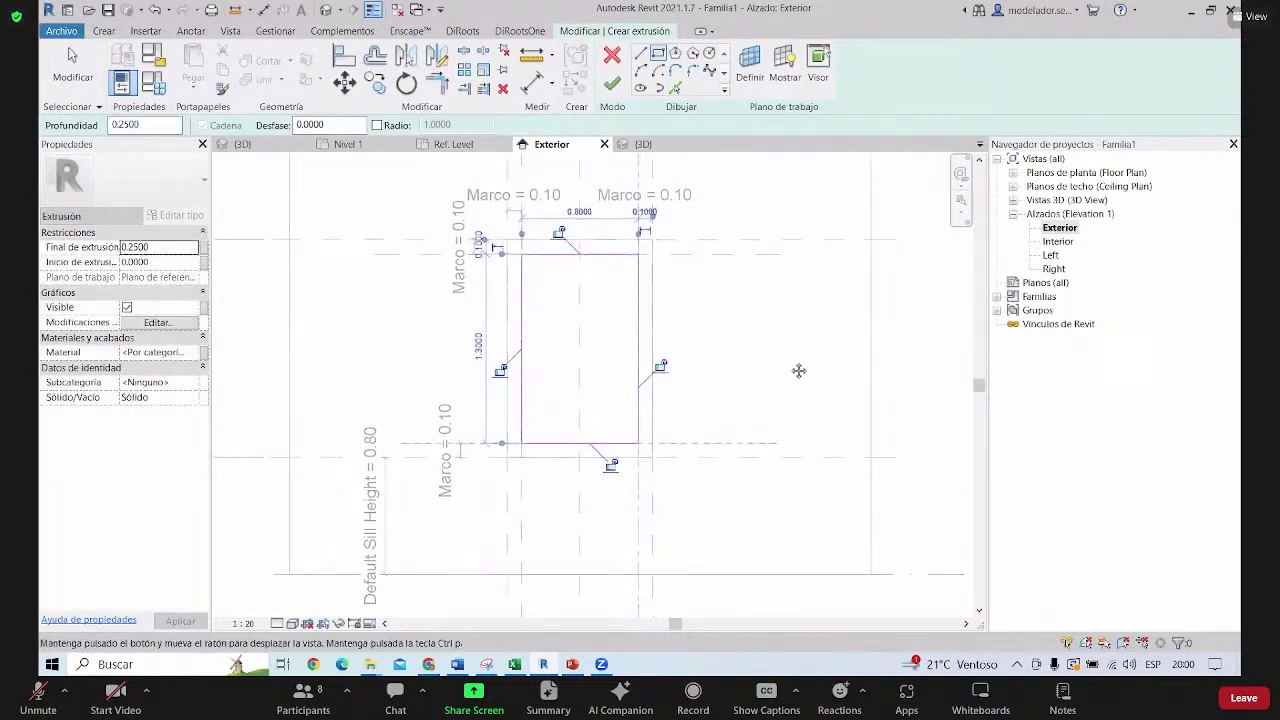
Lock the profile's right, left and bottom edges to the reference planes, then finish the extrusion
middle_drag(809, 354, 785, 380)
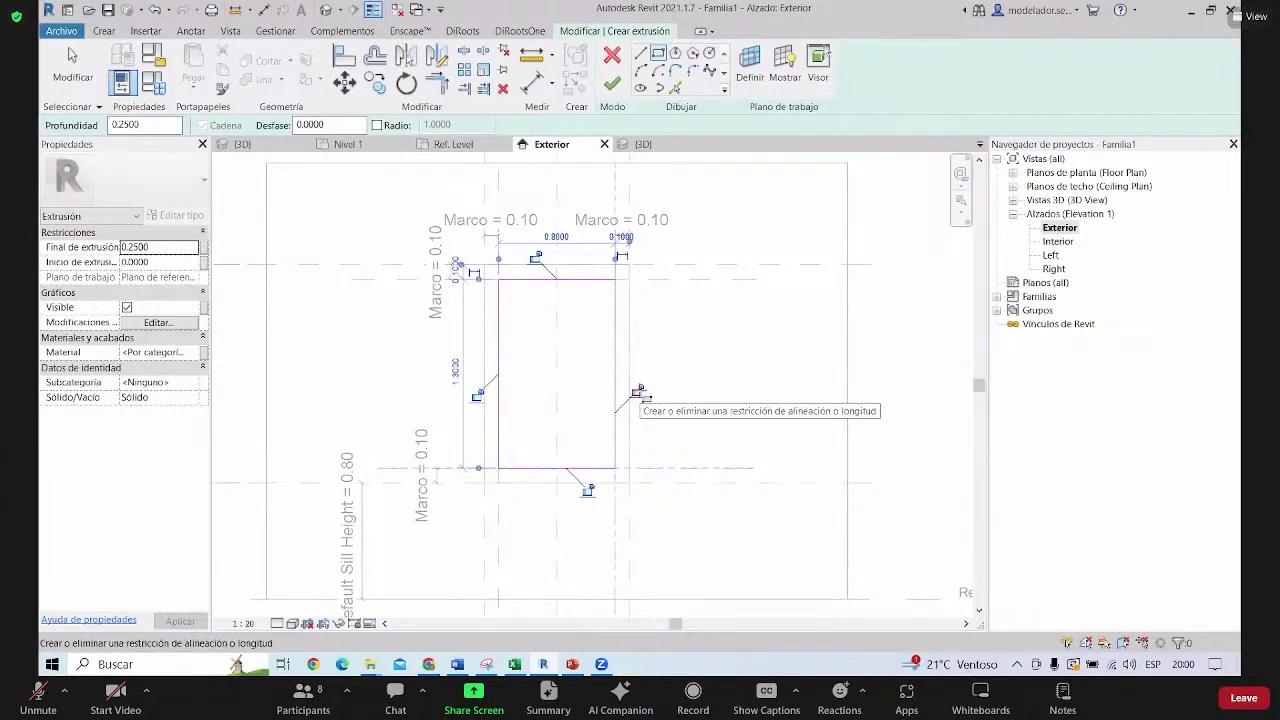
click(639, 391)
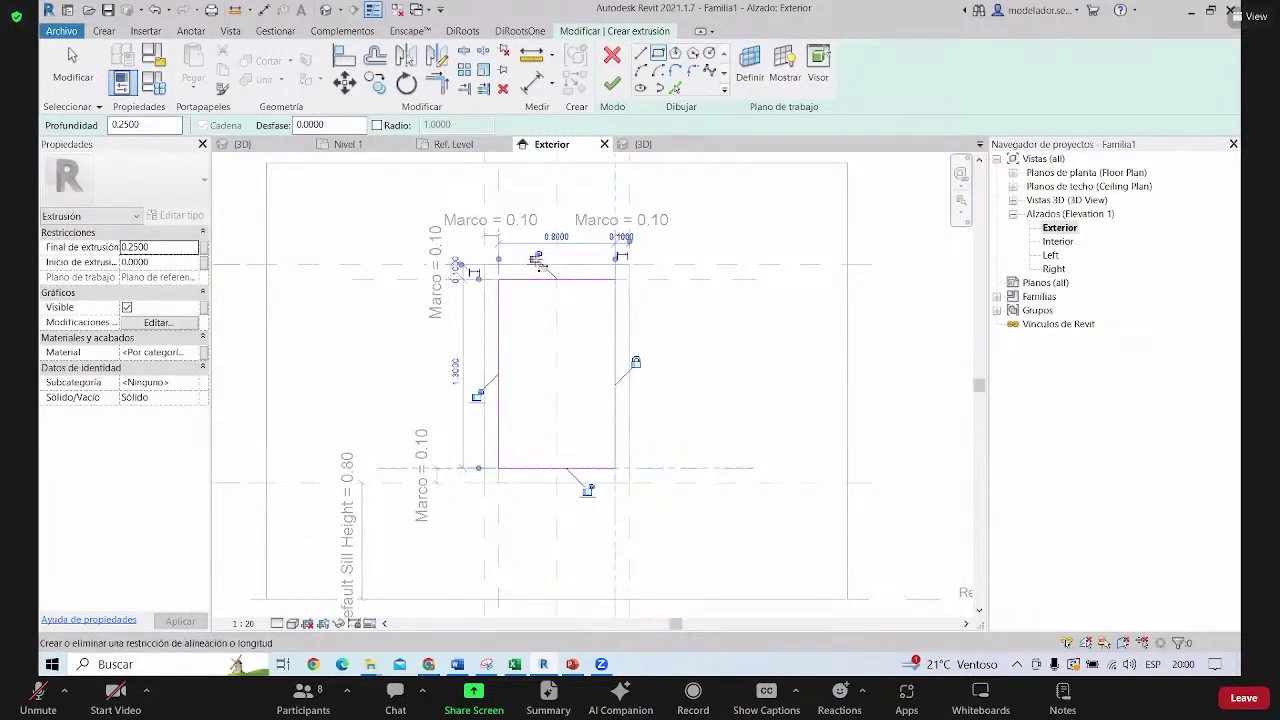
click(477, 395)
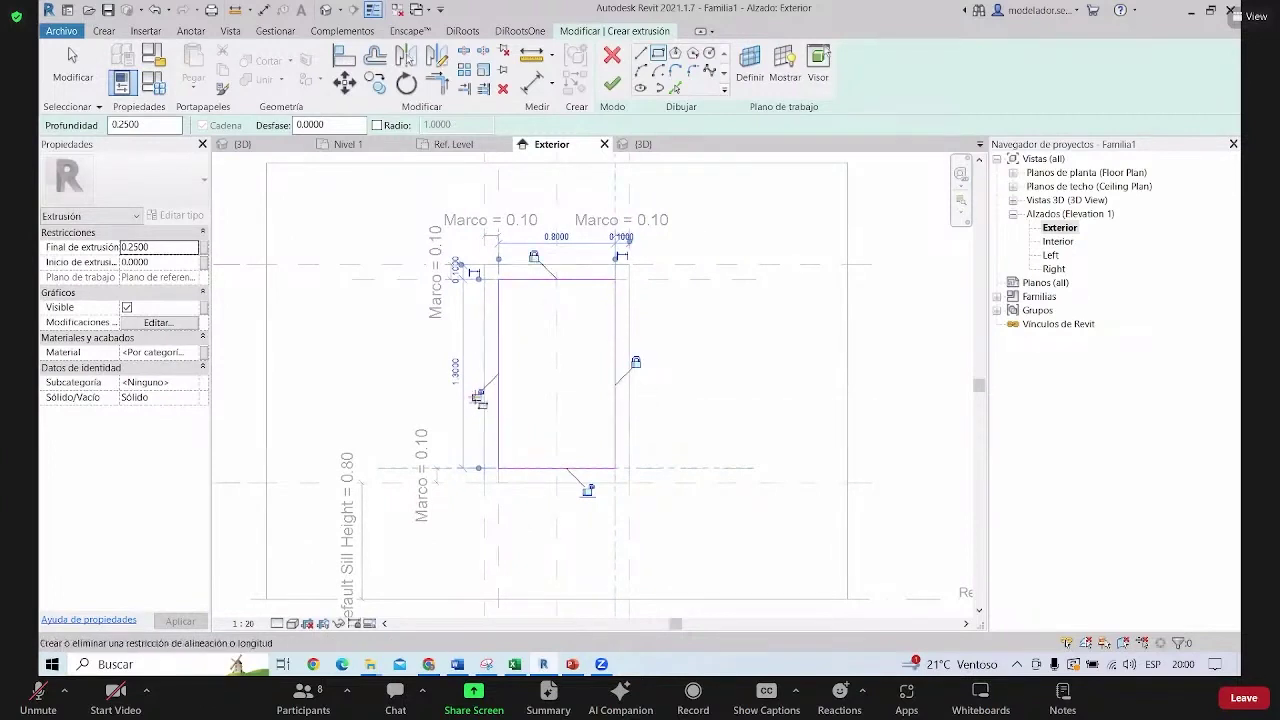
click(587, 490)
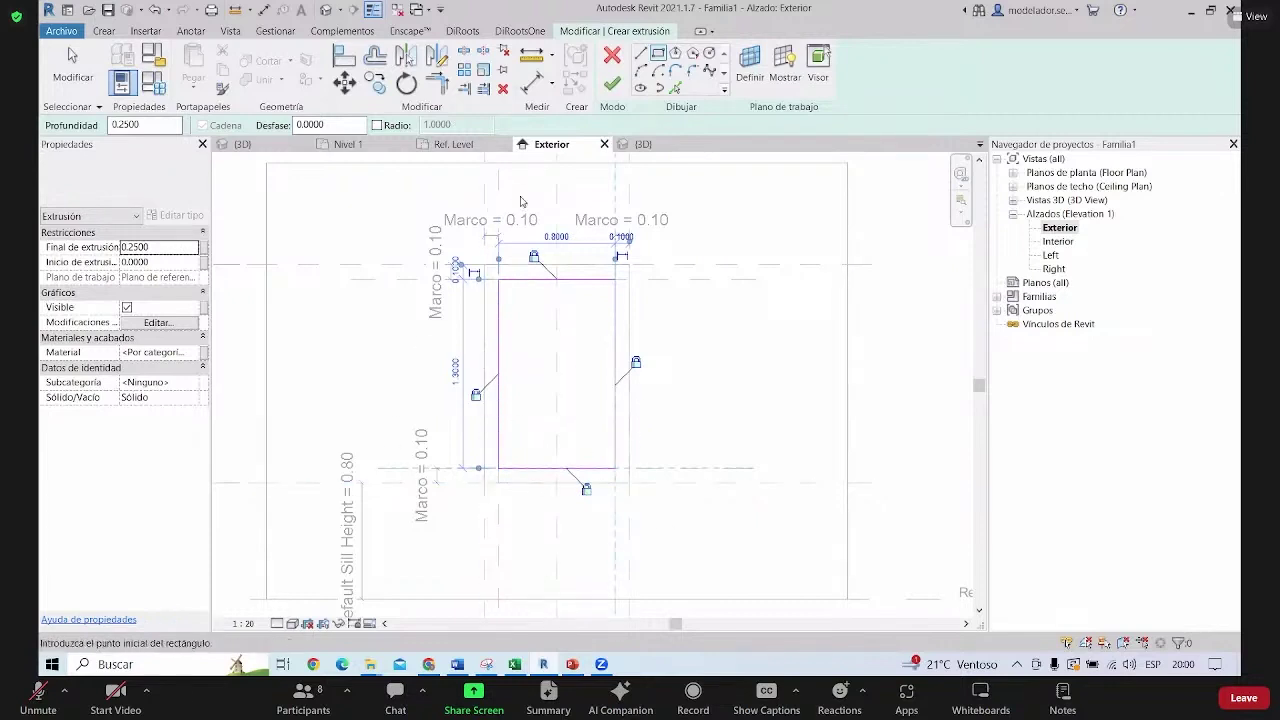
click(612, 84)
click(643, 144)
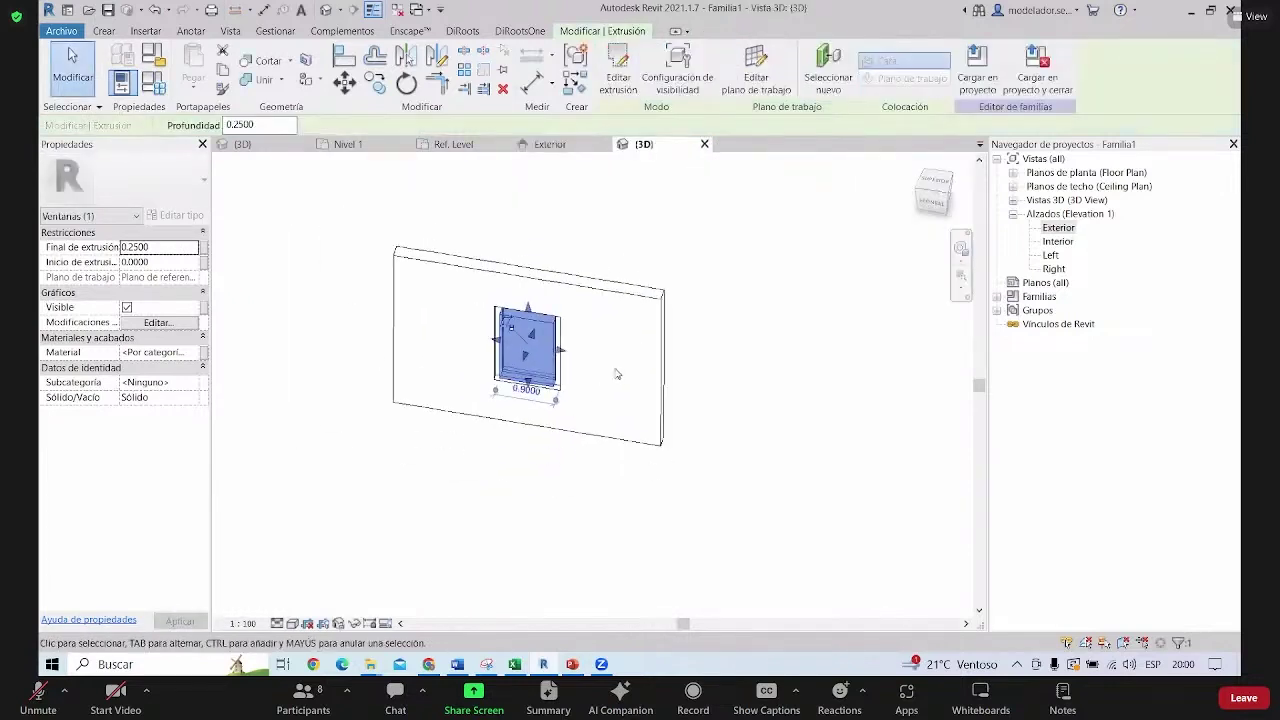
Orbit the 3D view to inspect the extrusion, then select it in the Ref. Level plan
mouse_move(554, 404)
shift+middle_down()
mouse_move(274, 406)
mouse_move(383, 346)
mouse_move(551, 394)
mouse_move(500, 200)
shift+middle_up()
click(453, 144)
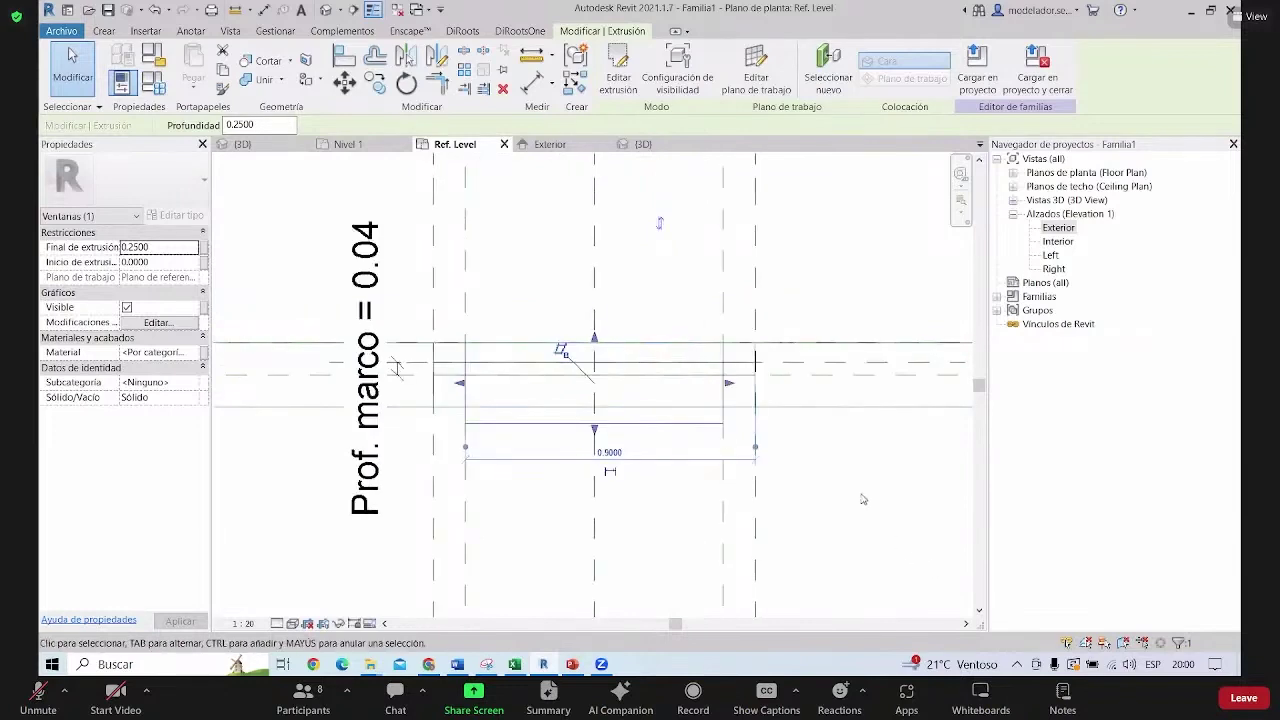
click(677, 436)
click(563, 344)
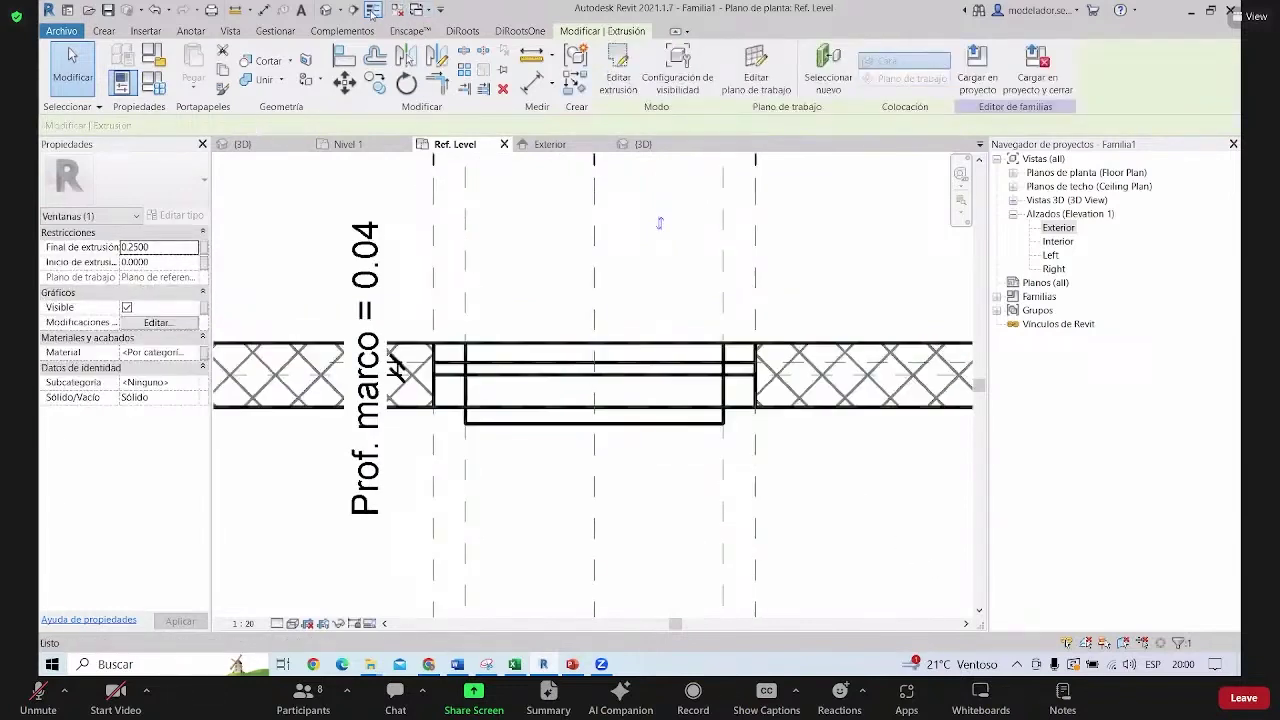
Select the extrusion in plan and drag its depth handles outward through the wall
click(690, 233)
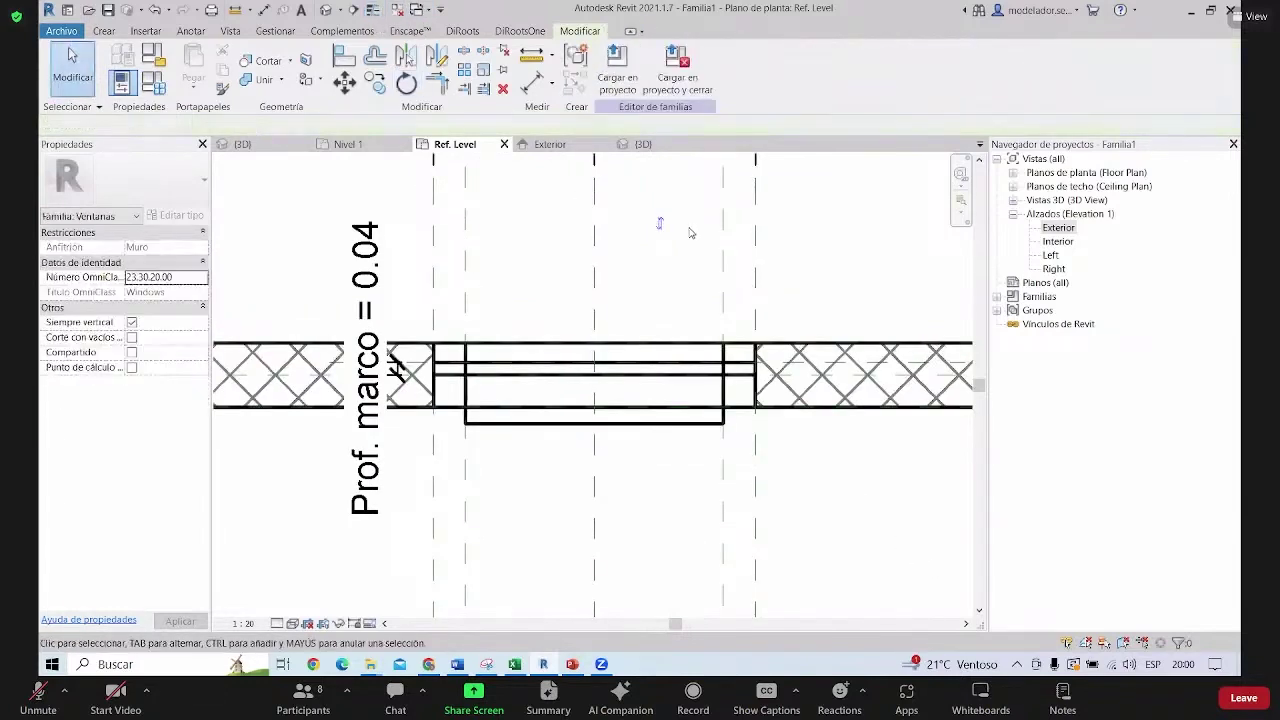
click(530, 426)
drag(596, 342, 594, 229)
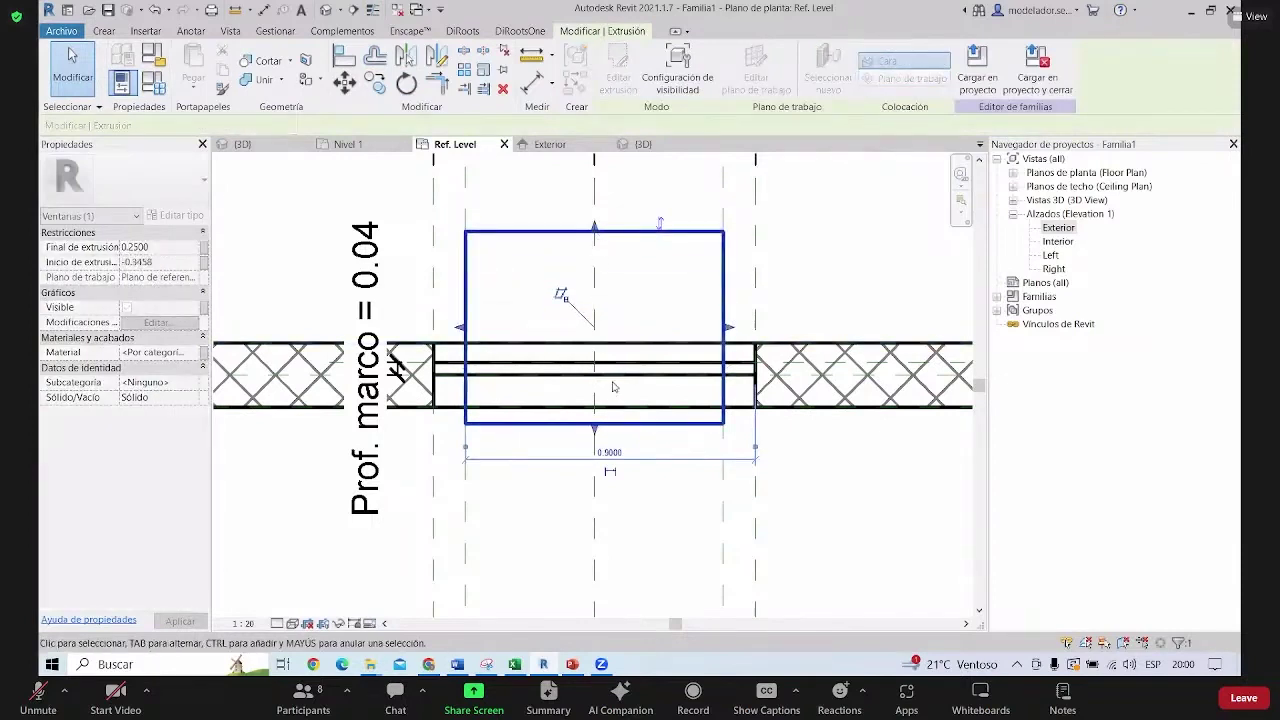
scroll(610, 400, down, 1)
drag(600, 526, 600, 526)
scroll(660, 495, down, 1)
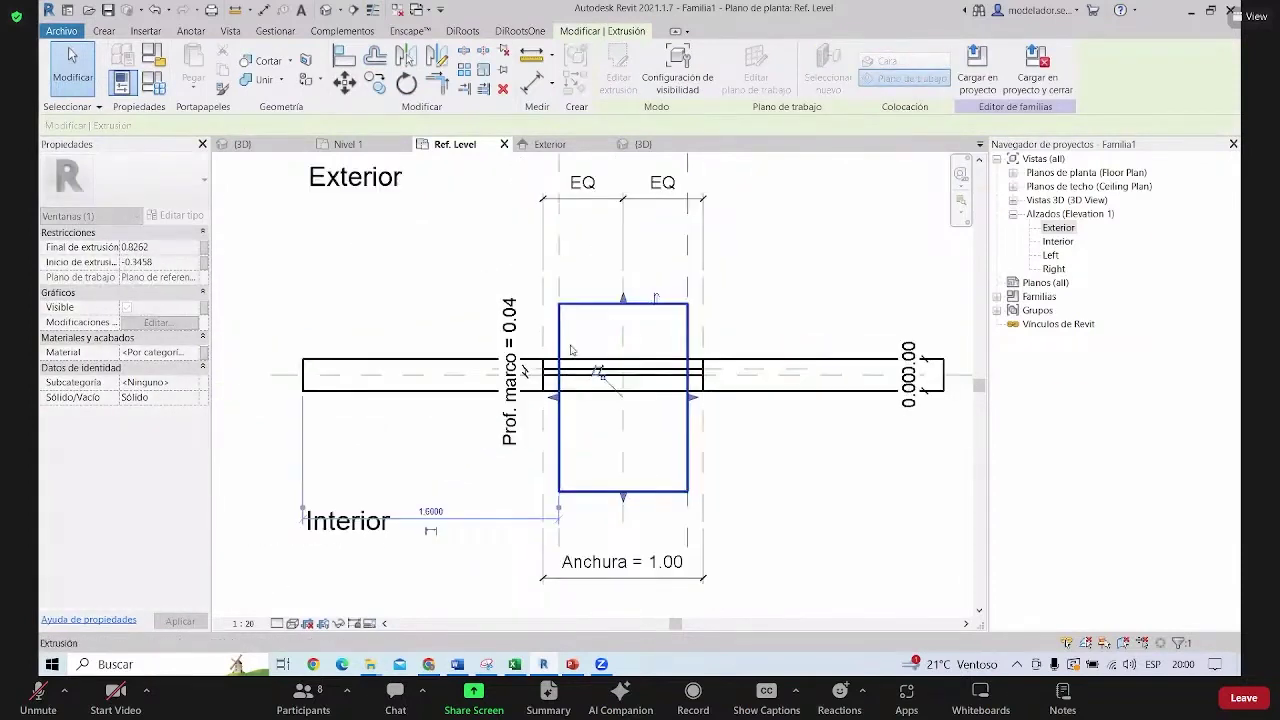
scroll(660, 495, down, 1)
middle_drag(631, 453, 535, 425)
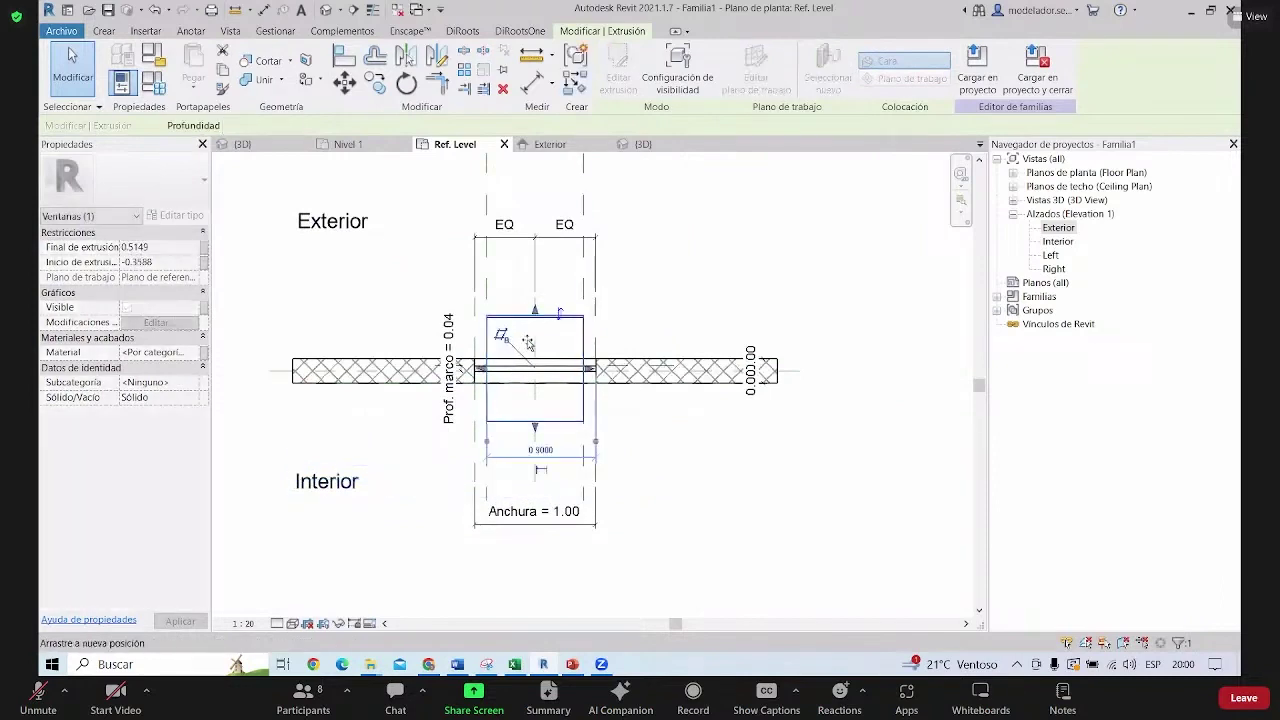
Adjust the extrusion ends so it runs from -0.5135 to 0.5662
mouse_move(535, 425)
mouse_down()
mouse_move(549, 355)
mouse_move(534, 292)
mouse_up()
scroll(544, 351, up, 3)
scroll(544, 351, up, 2)
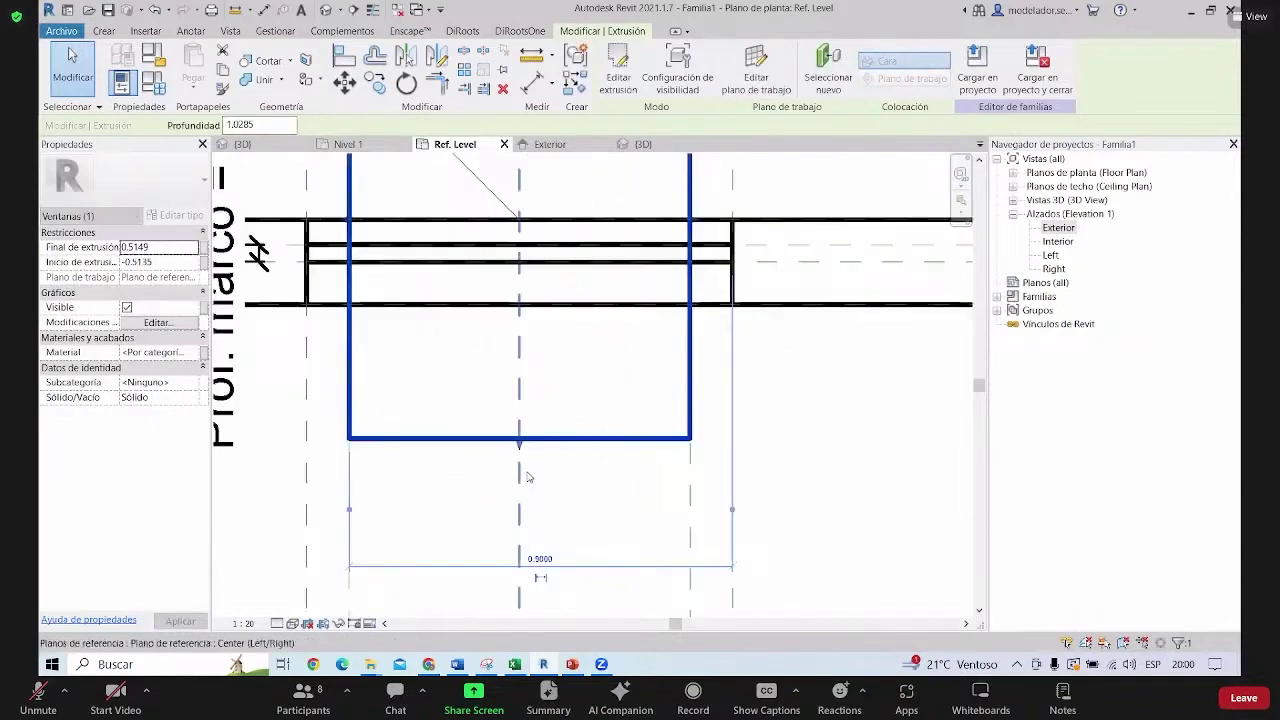
scroll(544, 351, down, 1)
scroll(656, 465, down, 1)
scroll(646, 471, up, 3)
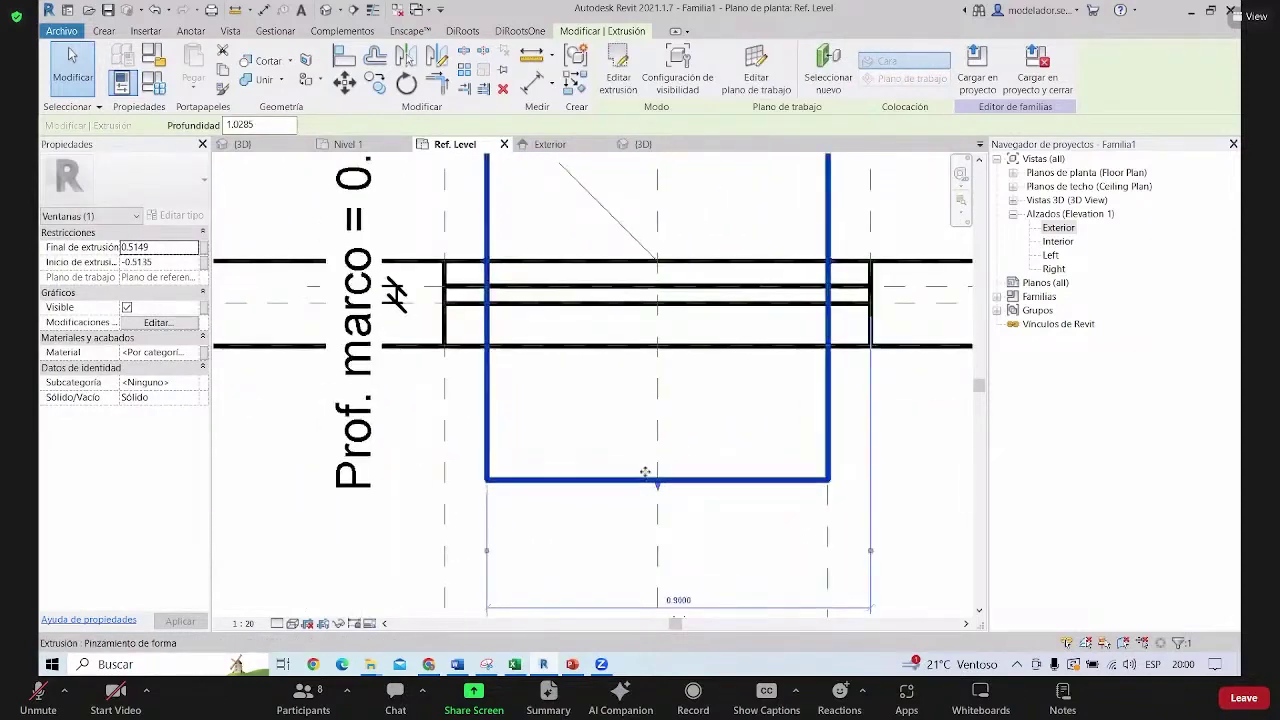
drag(670, 334, 700, 507)
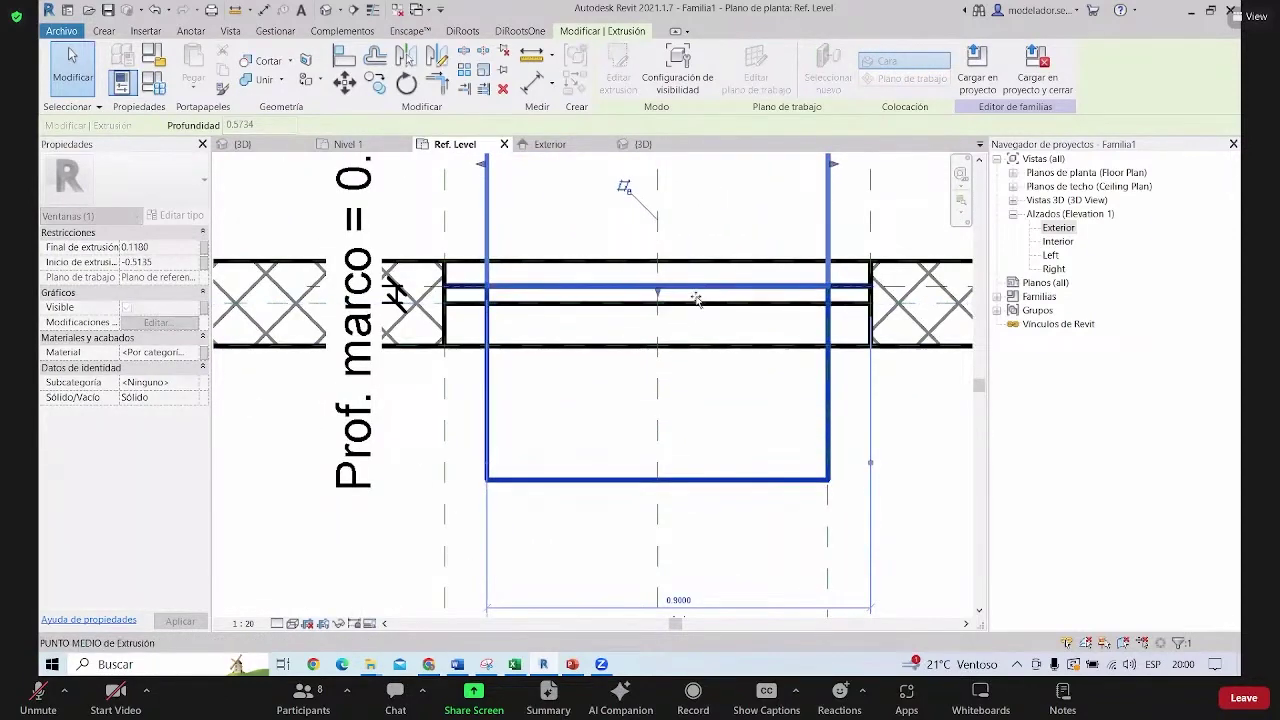
scroll(686, 428, down, 3)
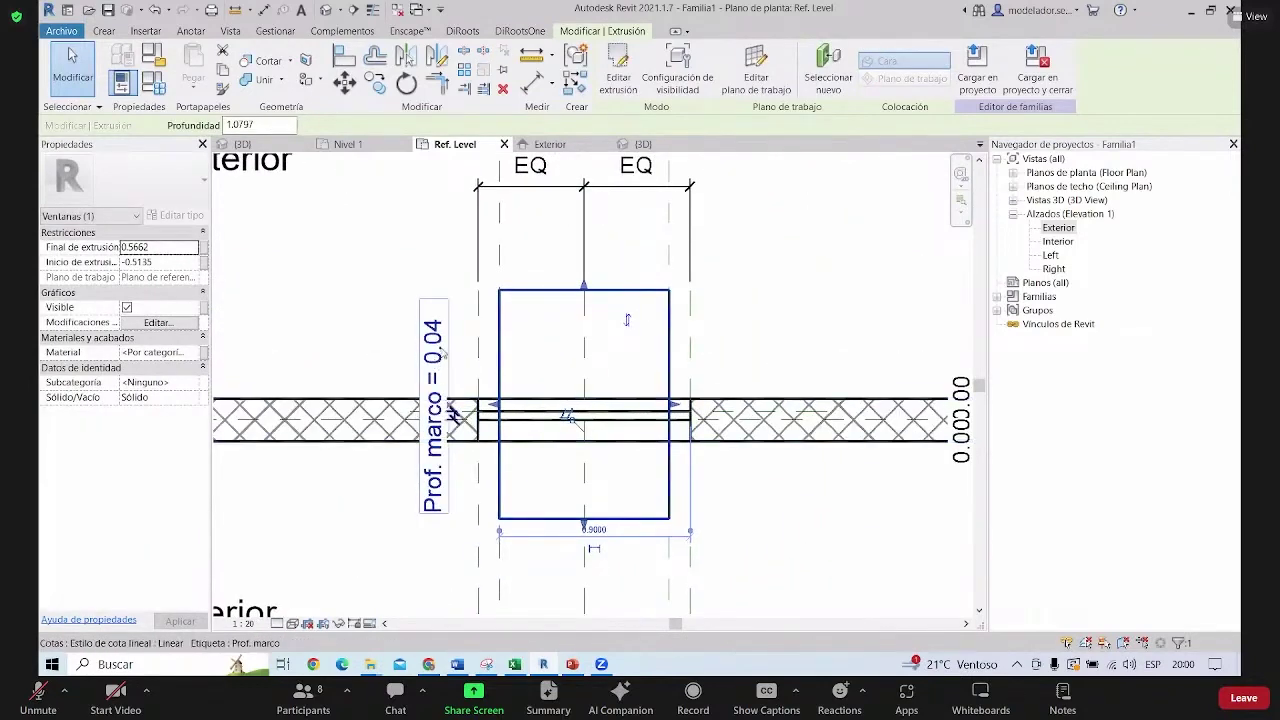
scroll(447, 422, down, 1)
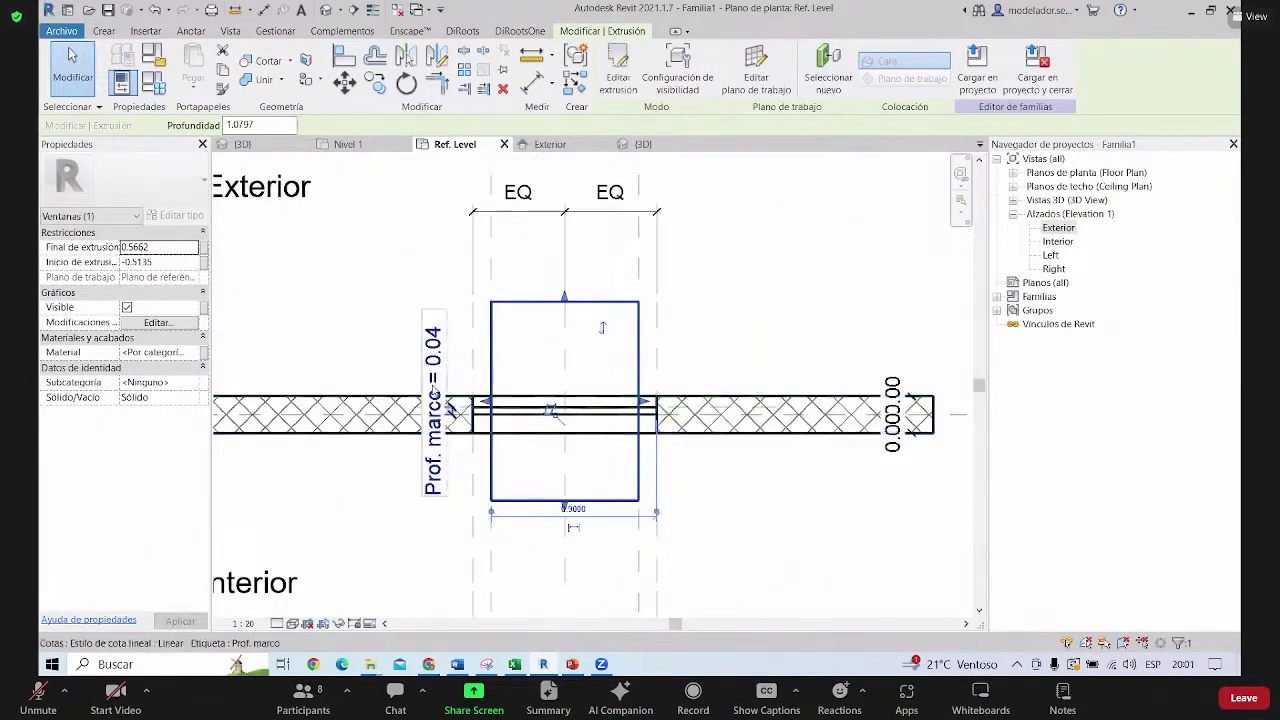
scroll(443, 360, up, 2)
scroll(448, 352, down, 3)
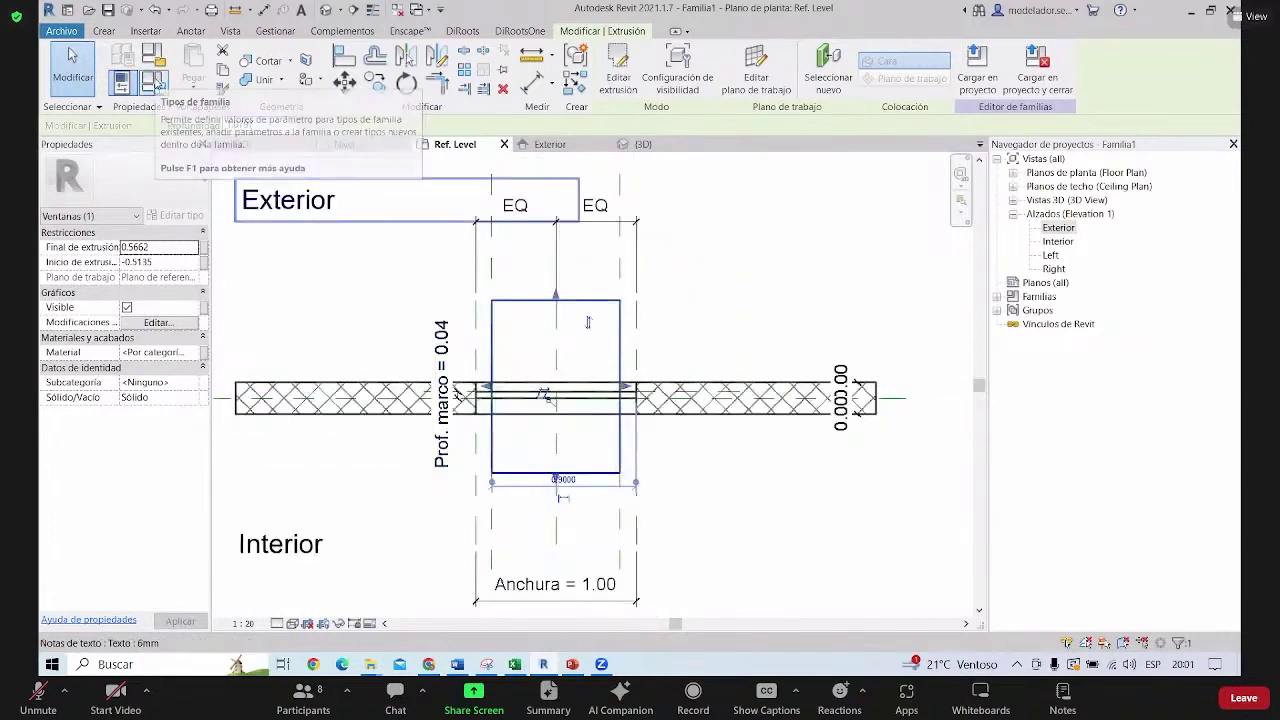
Set Prof. marco to 0.1 in Family Types and zoom in on the window in plan
click(153, 82)
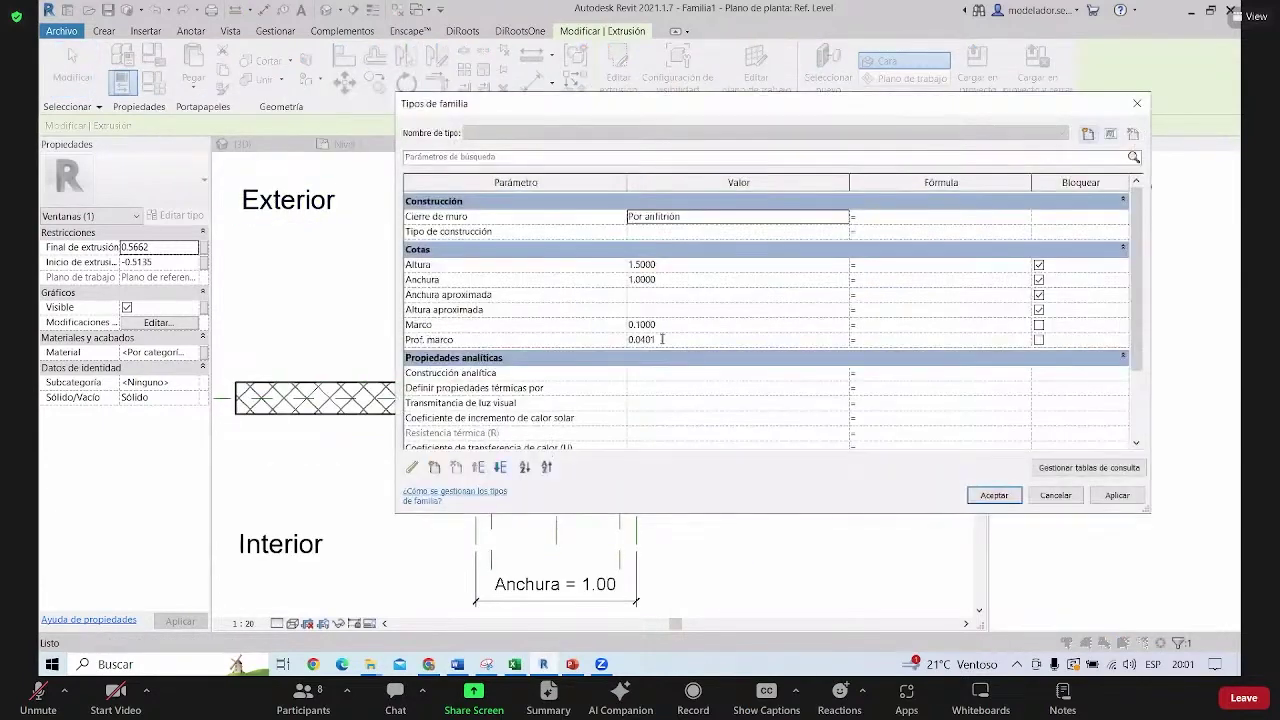
click(655, 340)
text(0.1)
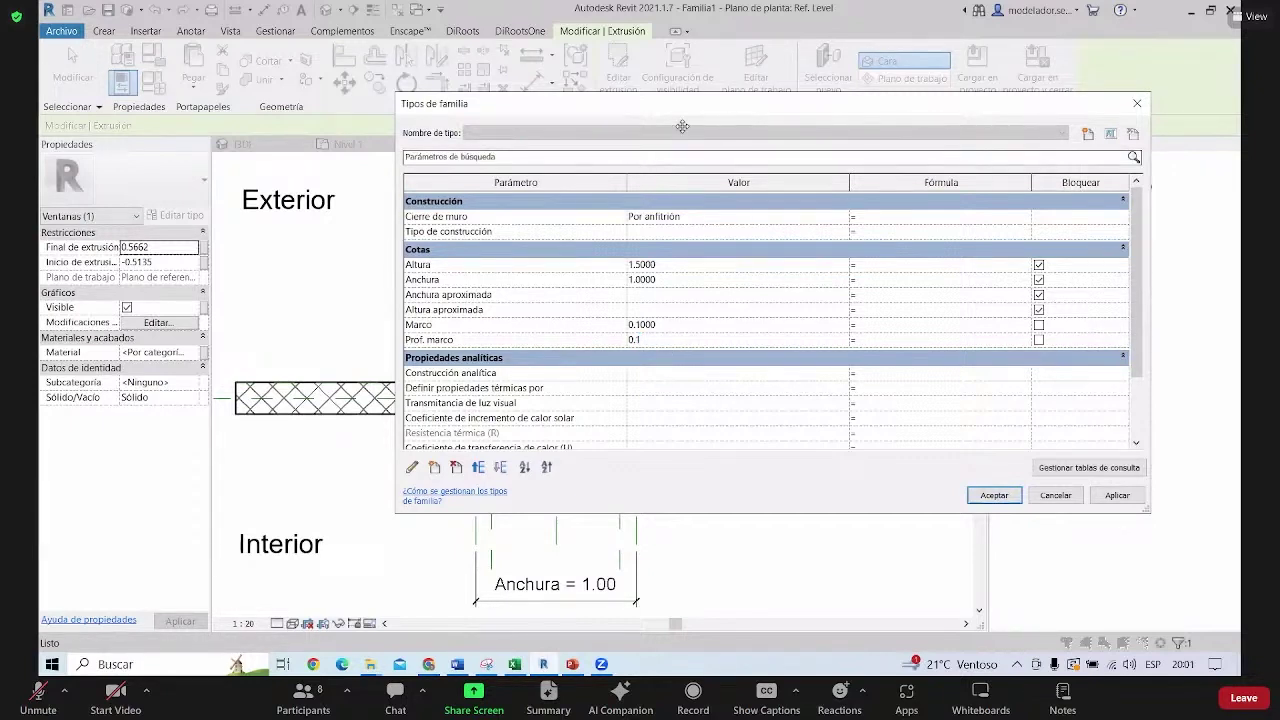
click(994, 495)
scroll(780, 390, down, 2)
scroll(700, 420, up, 2)
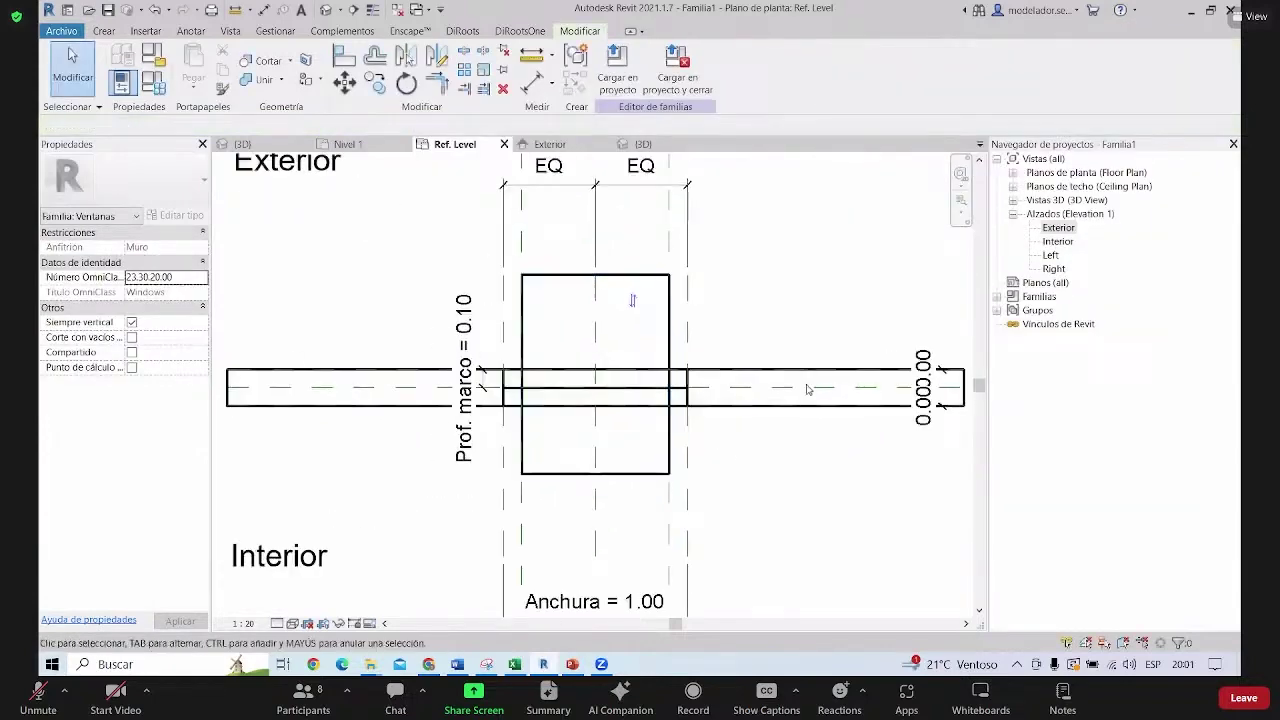
scroll(560, 380, up, 2)
scroll(560, 400, down, 2)
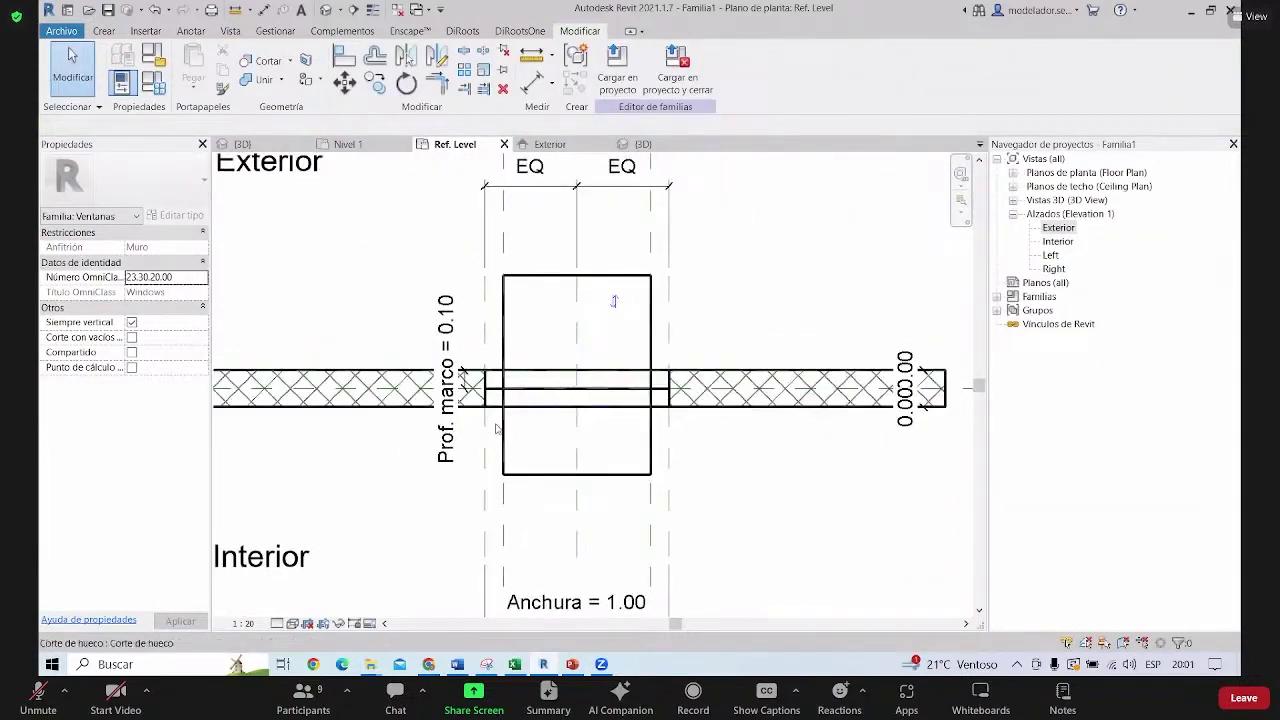
scroll(550, 420, up, 1)
Select the host wall, keeping the Generic - 200mm type, and view its type properties
click(812, 392)
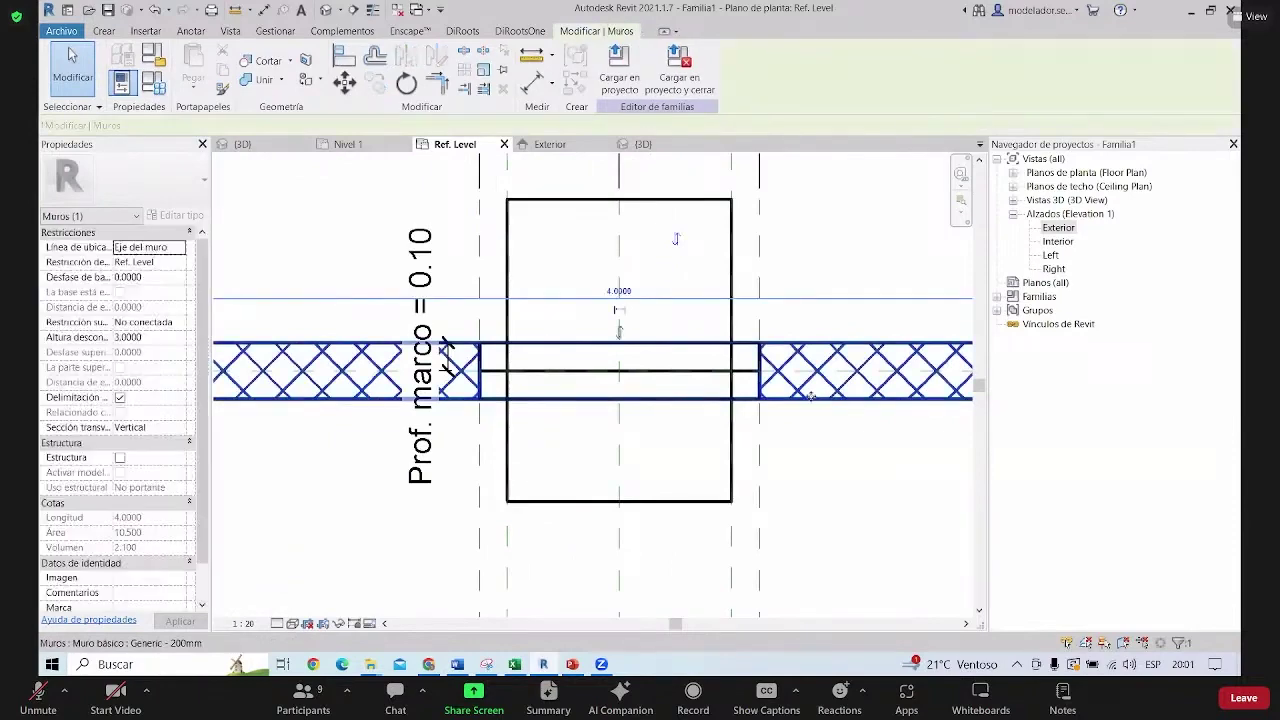
scroll(812, 394, down, 2)
middle_drag(580, 405, 469, 433)
click(122, 180)
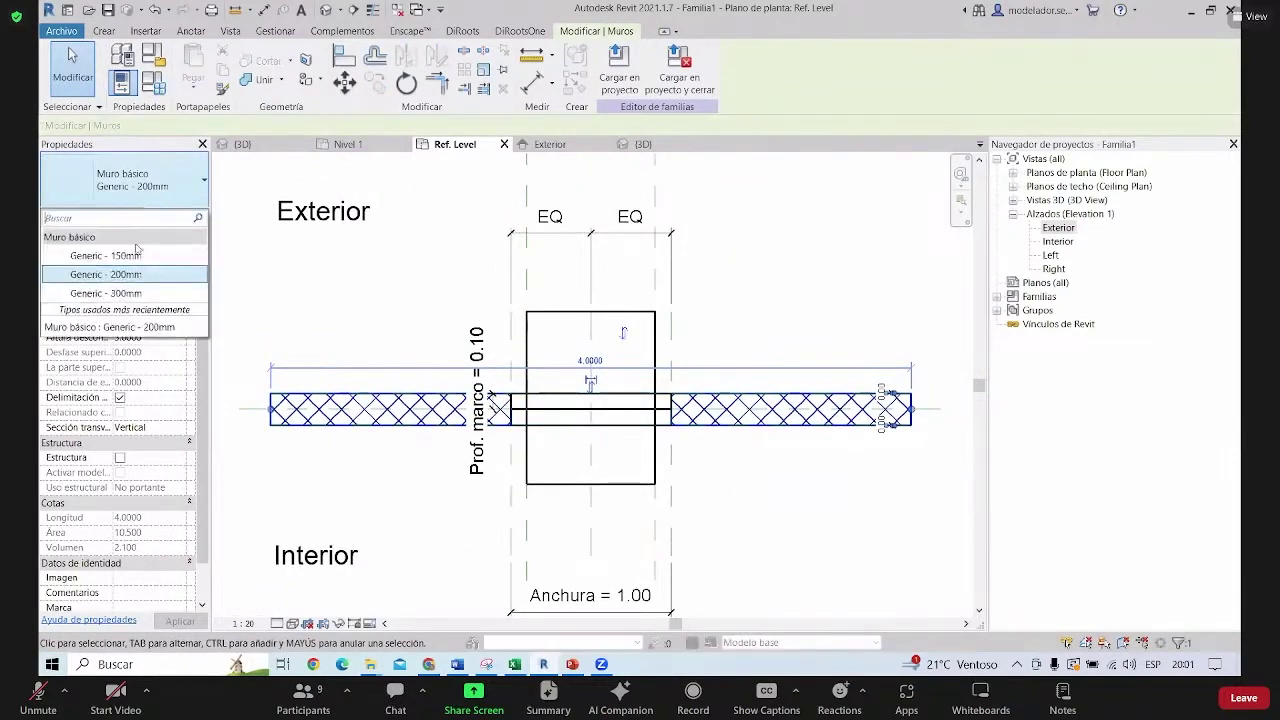
click(137, 295)
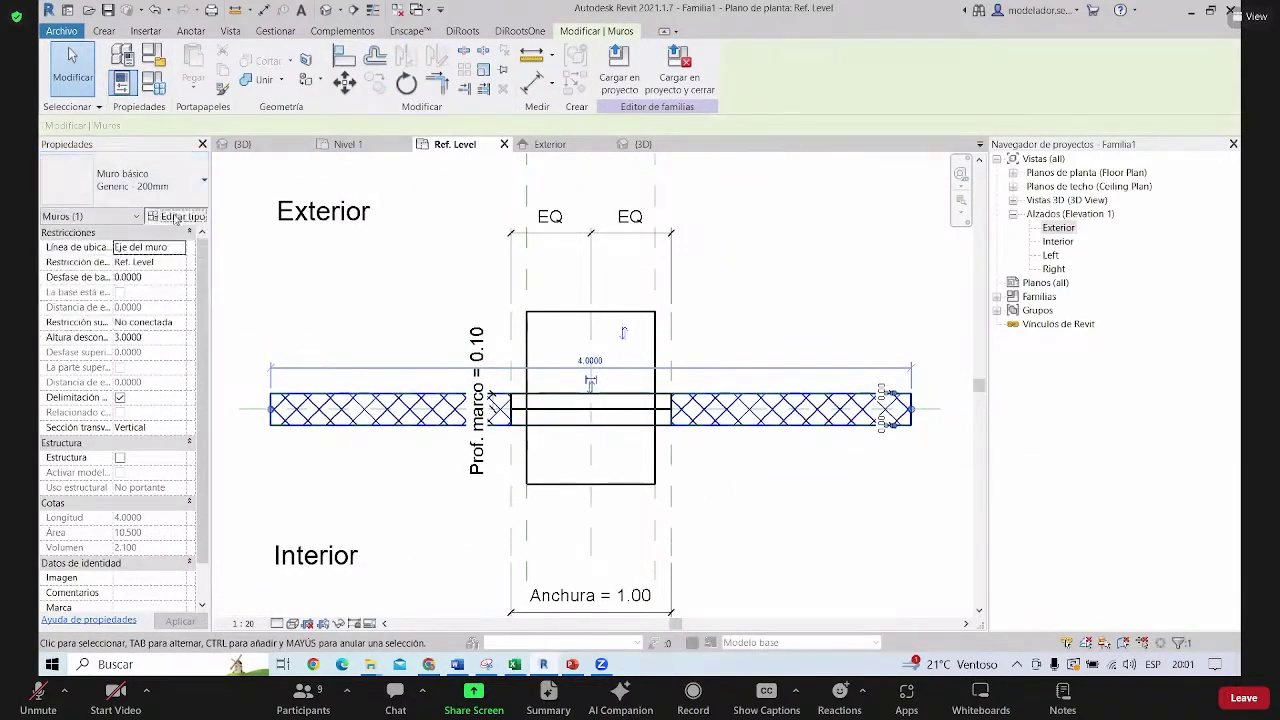
click(177, 215)
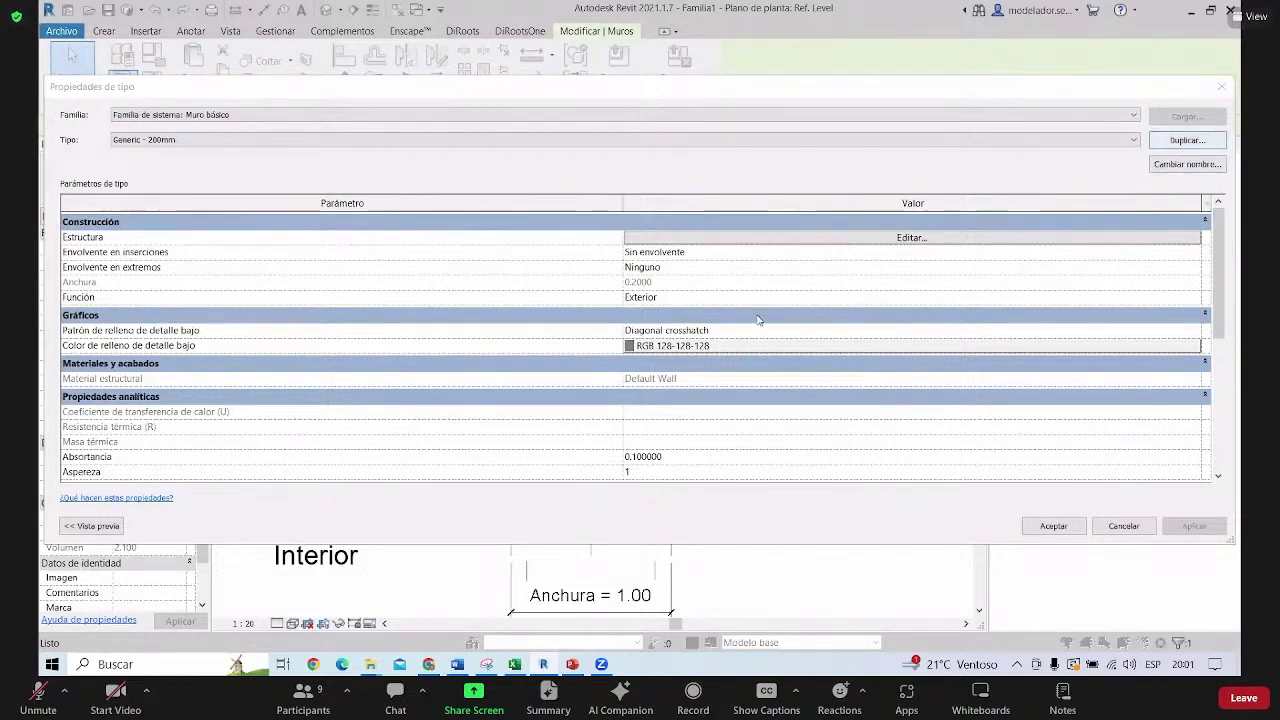
Duplicate the wall type as Generic - 250mm with a 0.25 thick structure layer
click(1187, 140)
click(725, 345)
key(BackSpace)
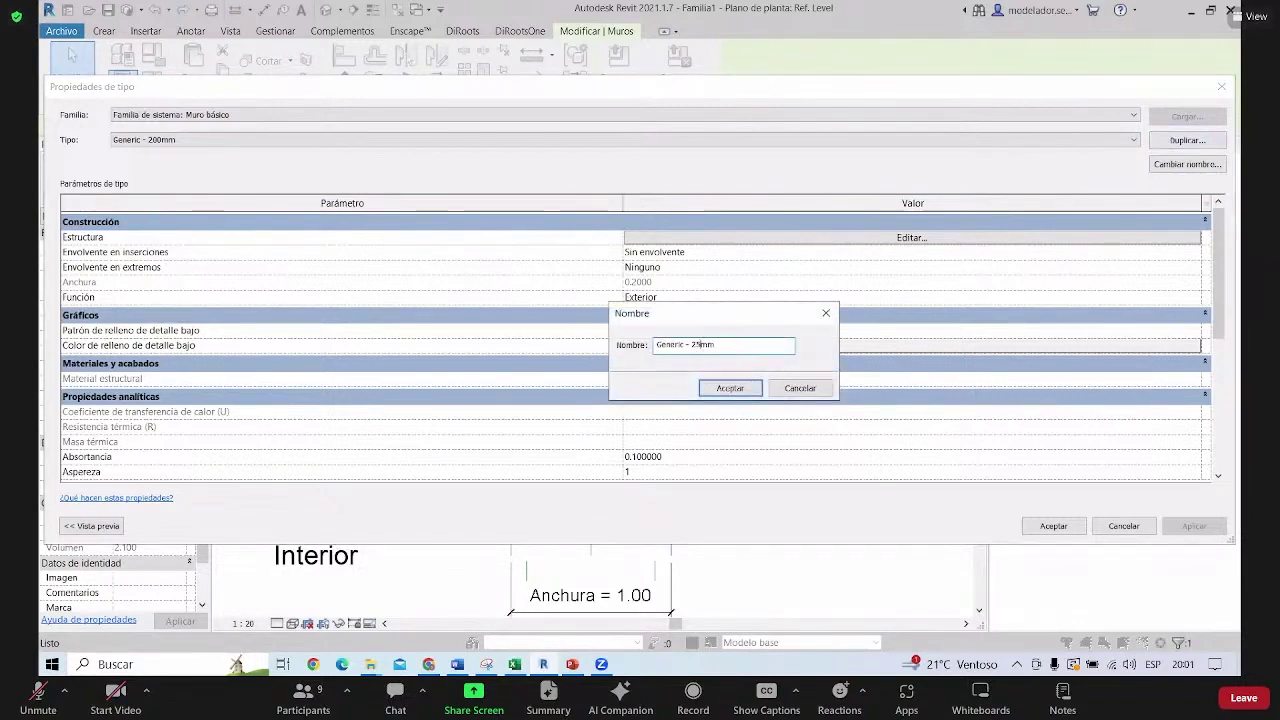
click(728, 388)
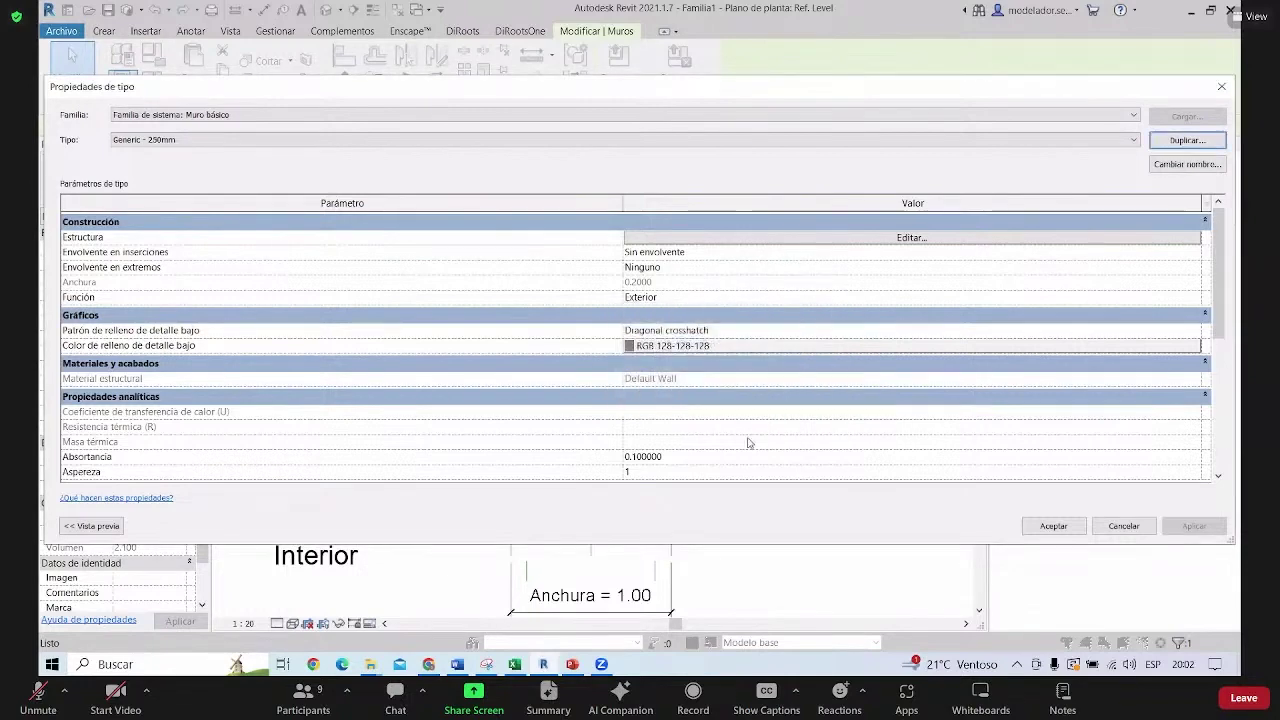
click(813, 235)
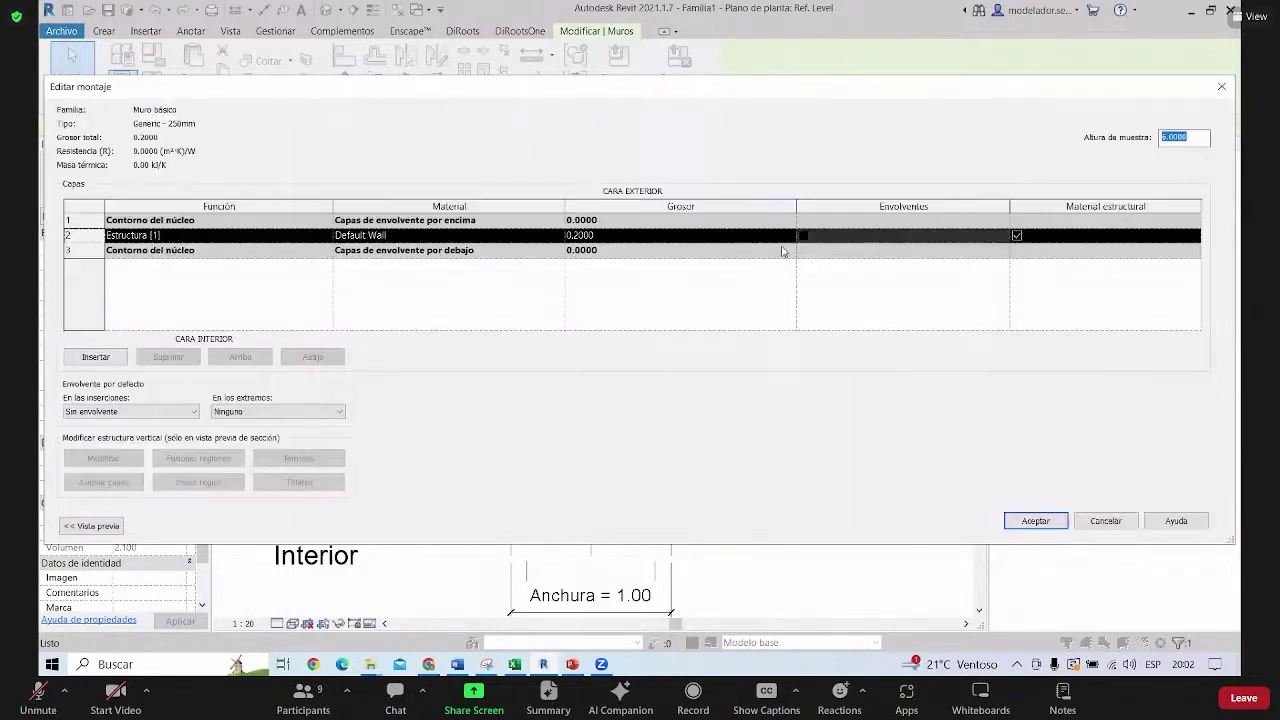
click(582, 232)
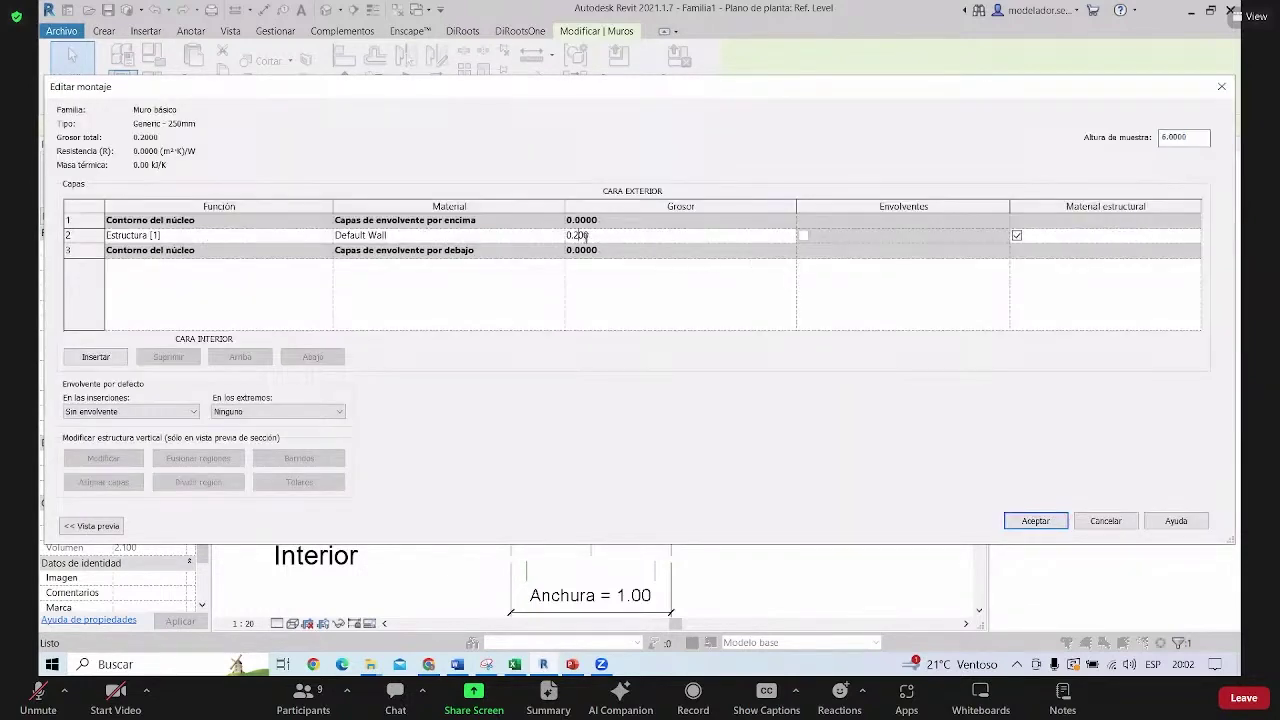
text(0.2500)
click(1030, 518)
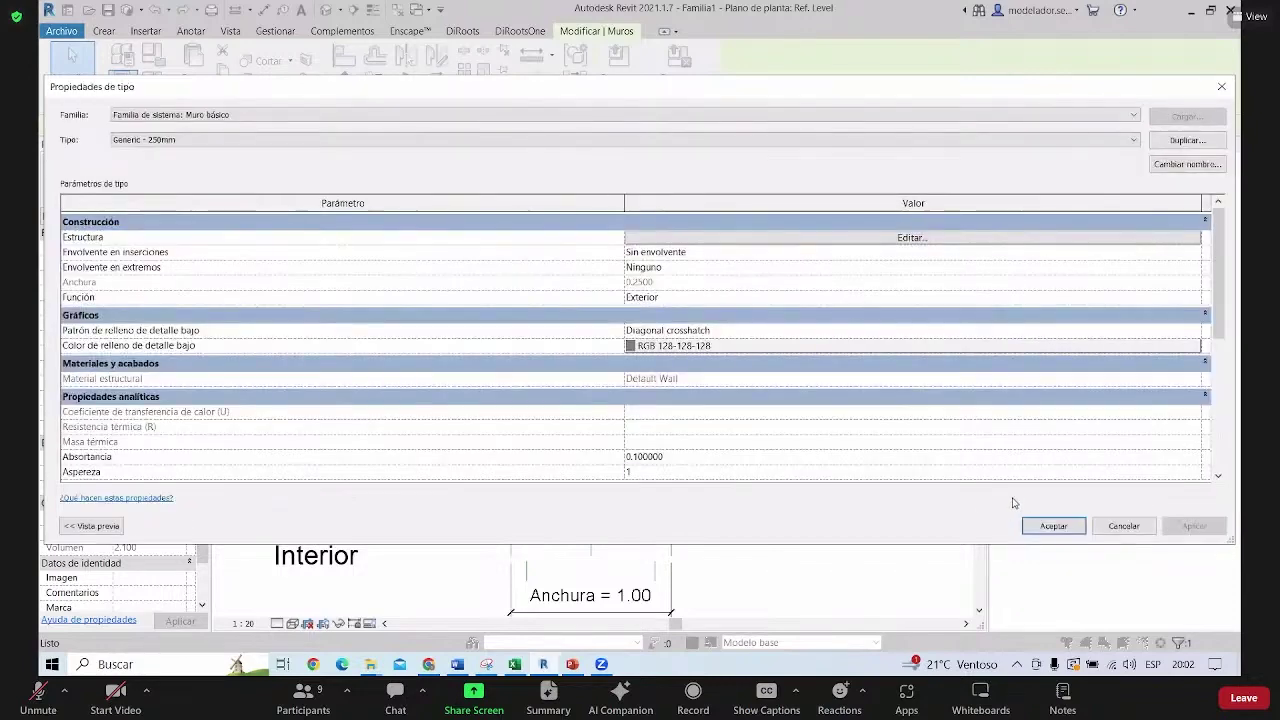
click(1058, 522)
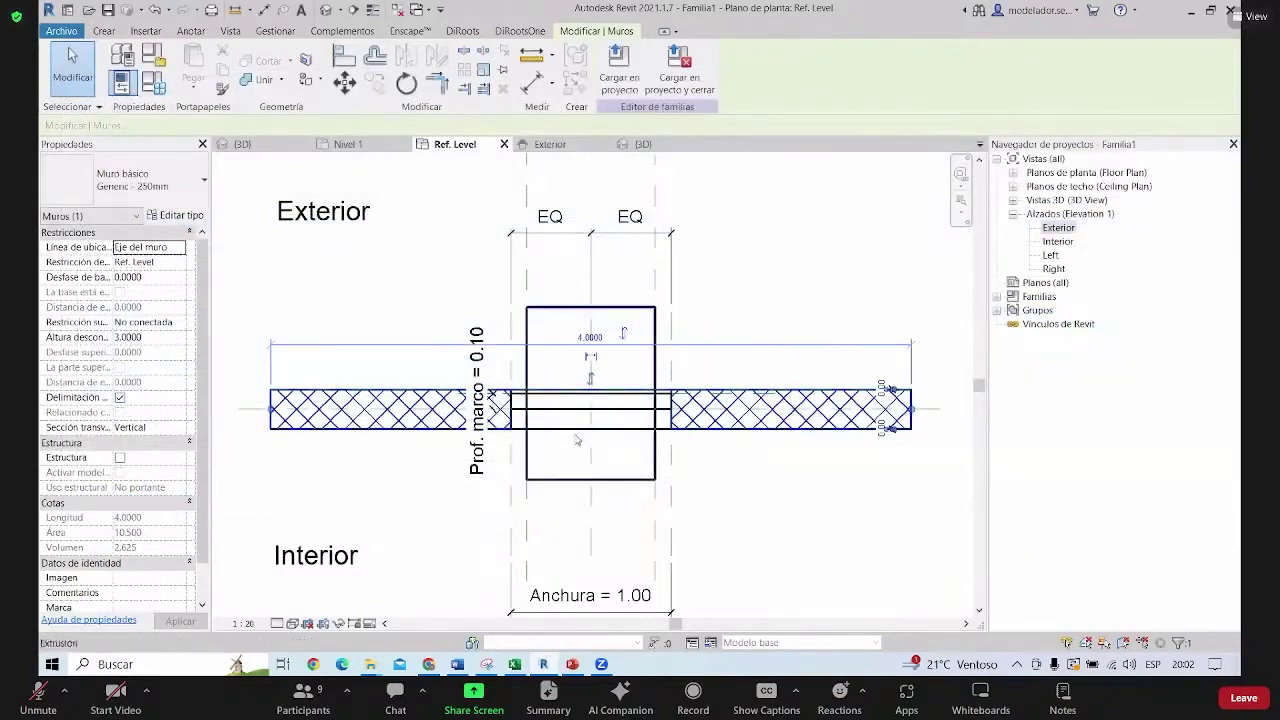
Select and deselect the wall in plan to inspect it
scroll(588, 383, up, 2)
key(Escape)
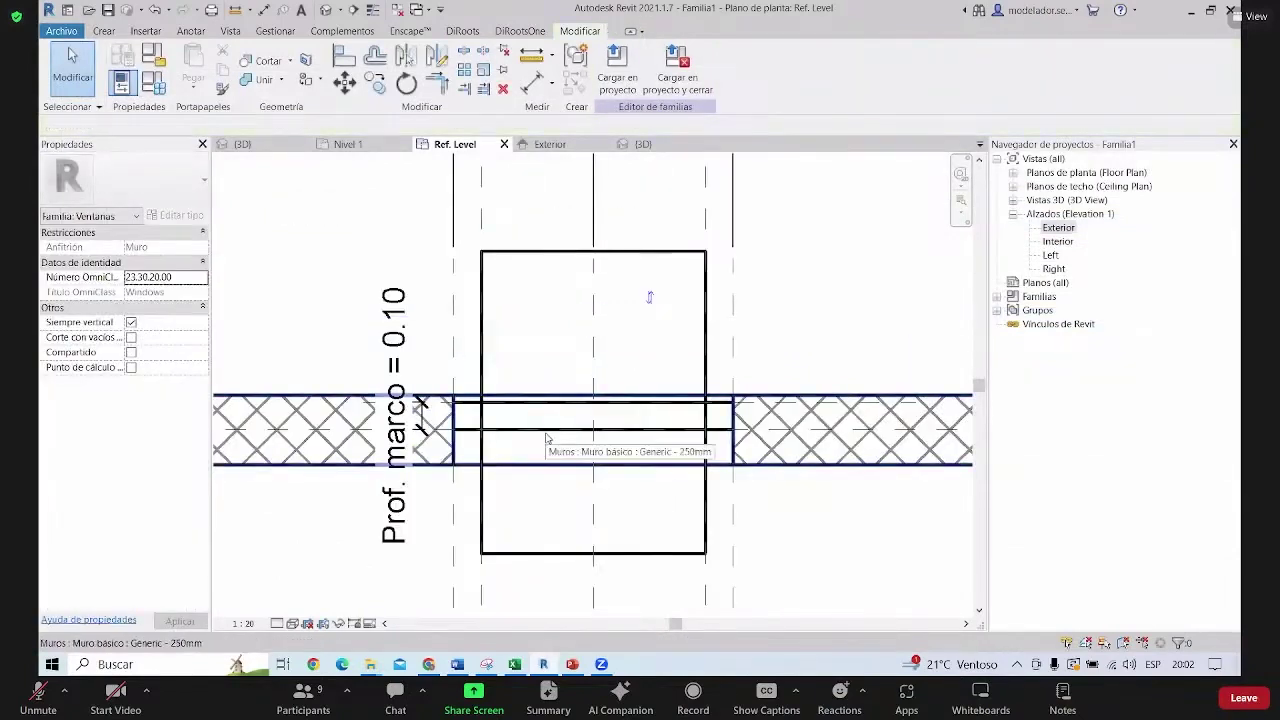
click(548, 434)
scroll(560, 422, down, 2)
key(Escape)
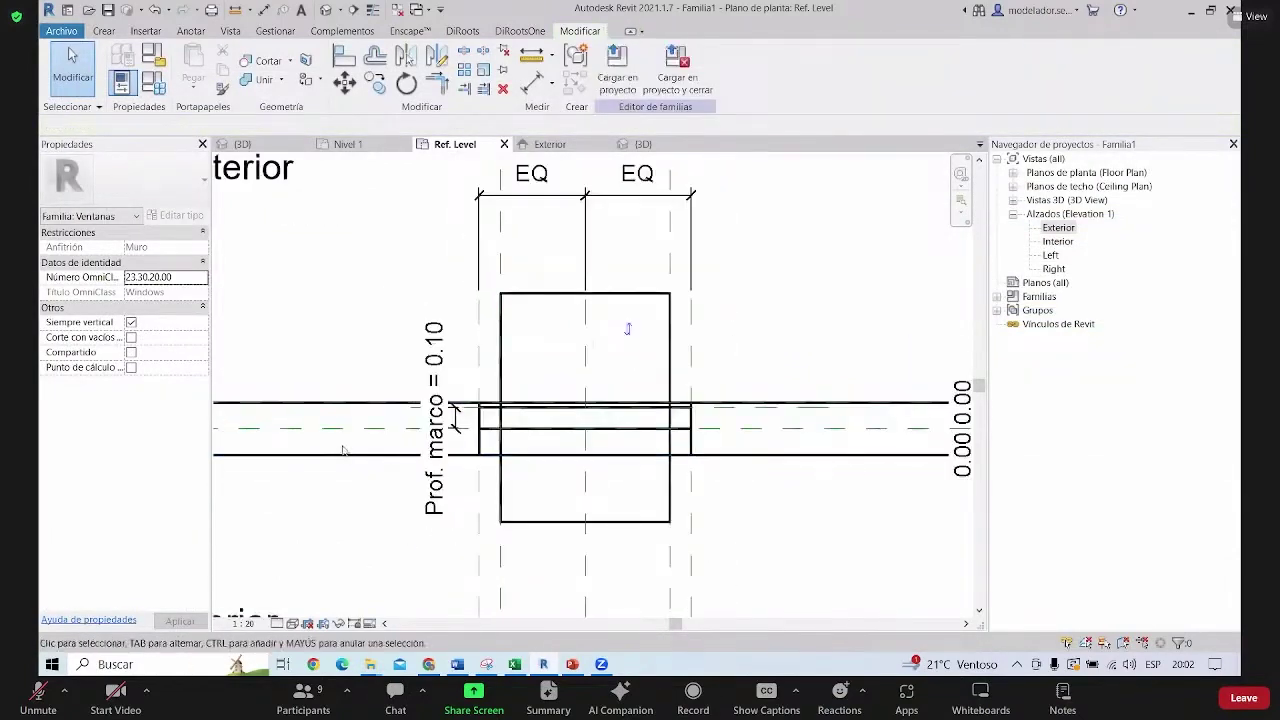
scroll(548, 434, down, 1)
scroll(545, 434, down, 1)
scroll(532, 435, up, 2)
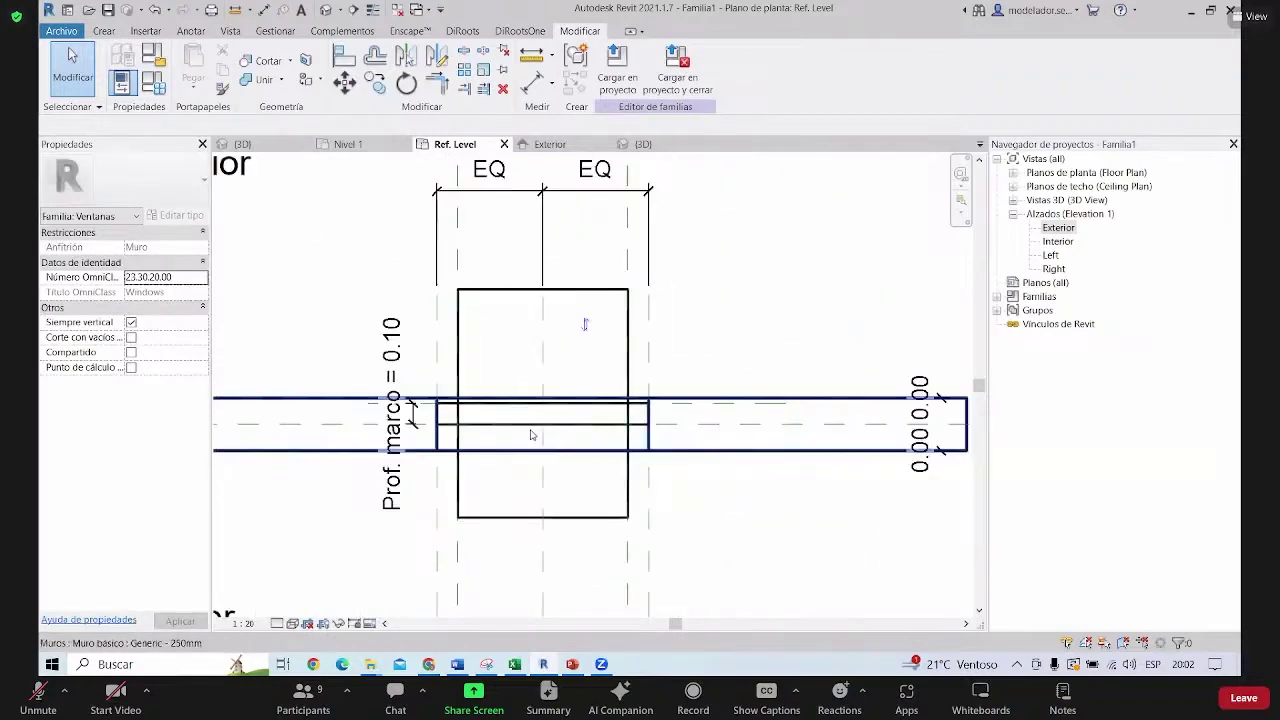
scroll(532, 435, up, 1)
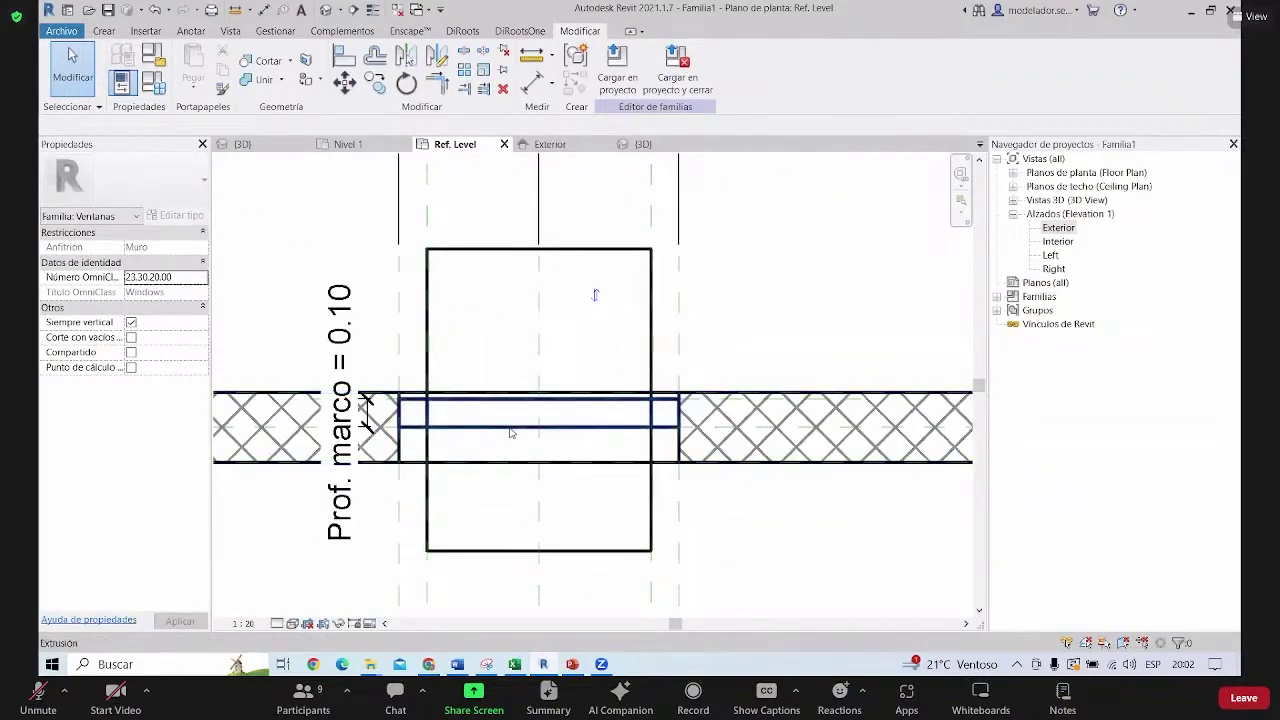
Check the extrusion, then change Prof. marco to 0.06 in Family Types
click(499, 424)
scroll(499, 424, down, 2)
key(Escape)
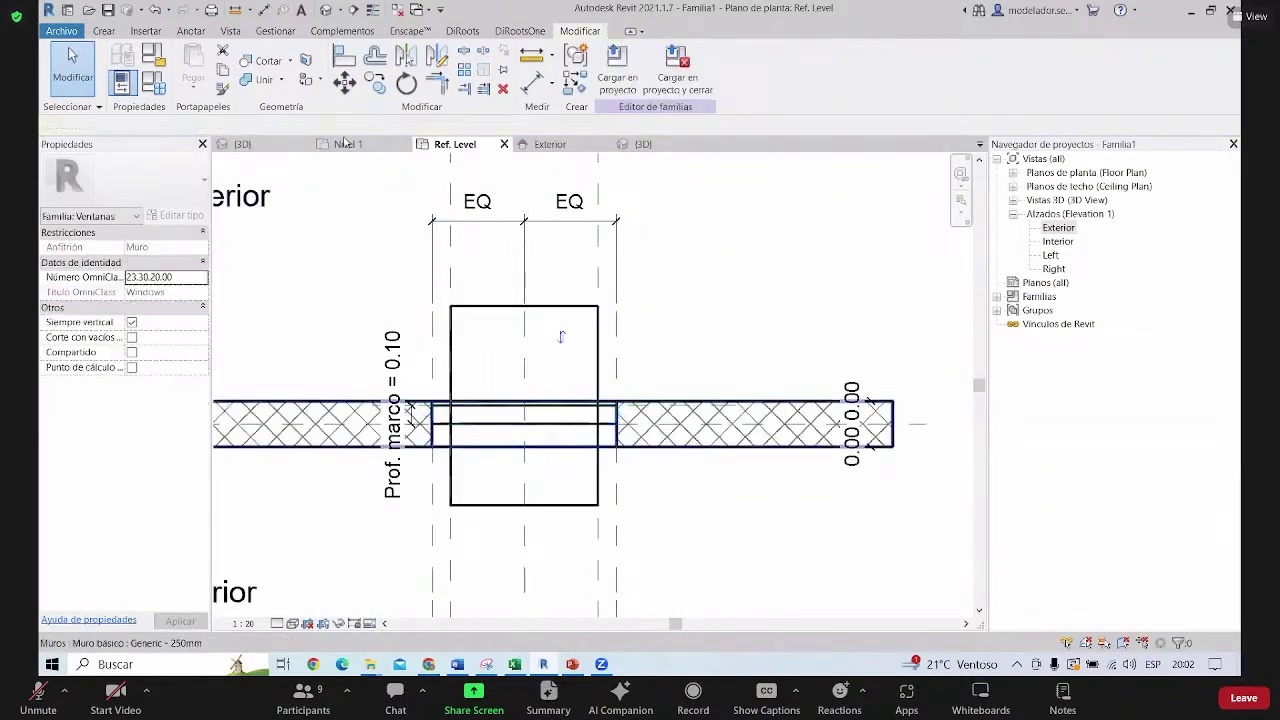
click(158, 86)
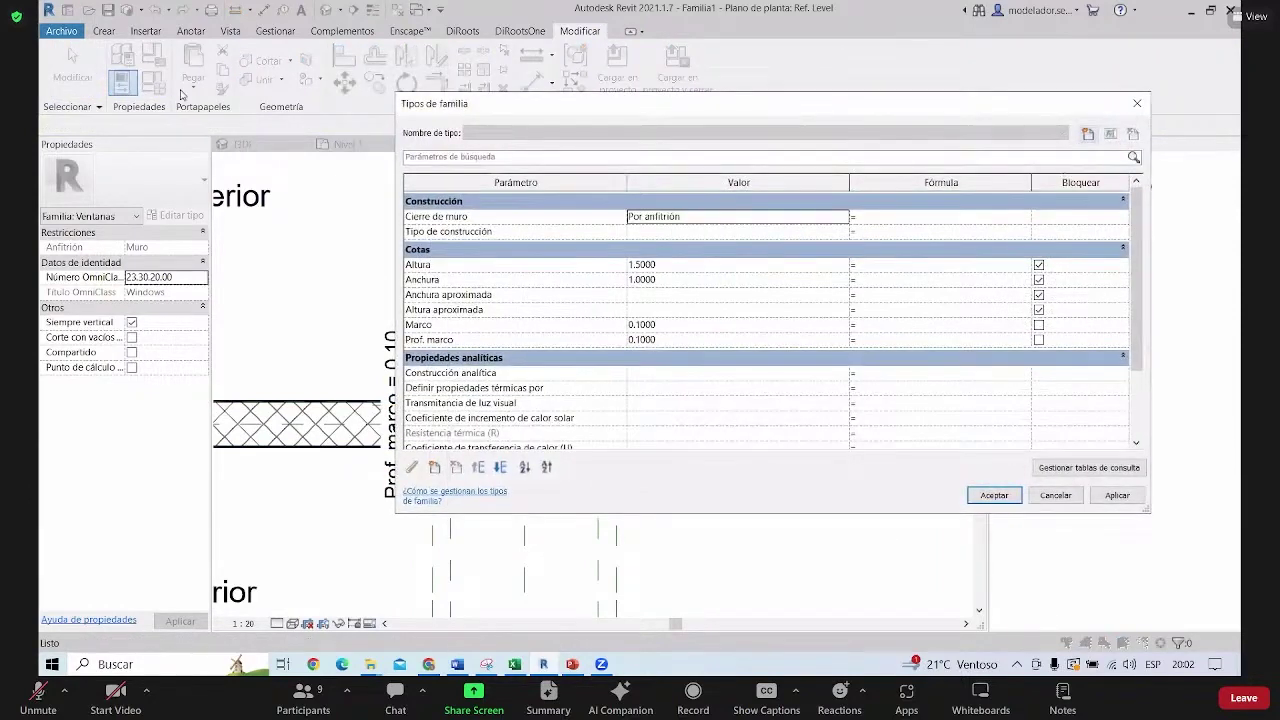
click(646, 340)
text(0.06)
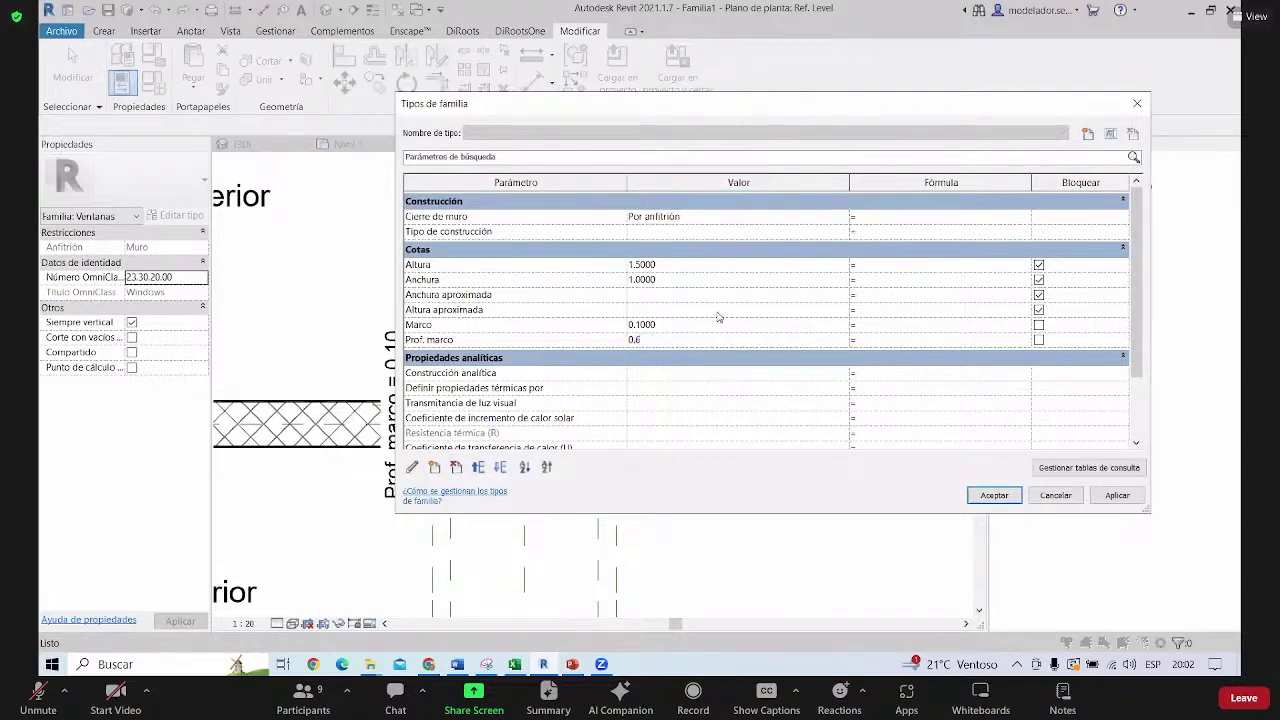
click(994, 496)
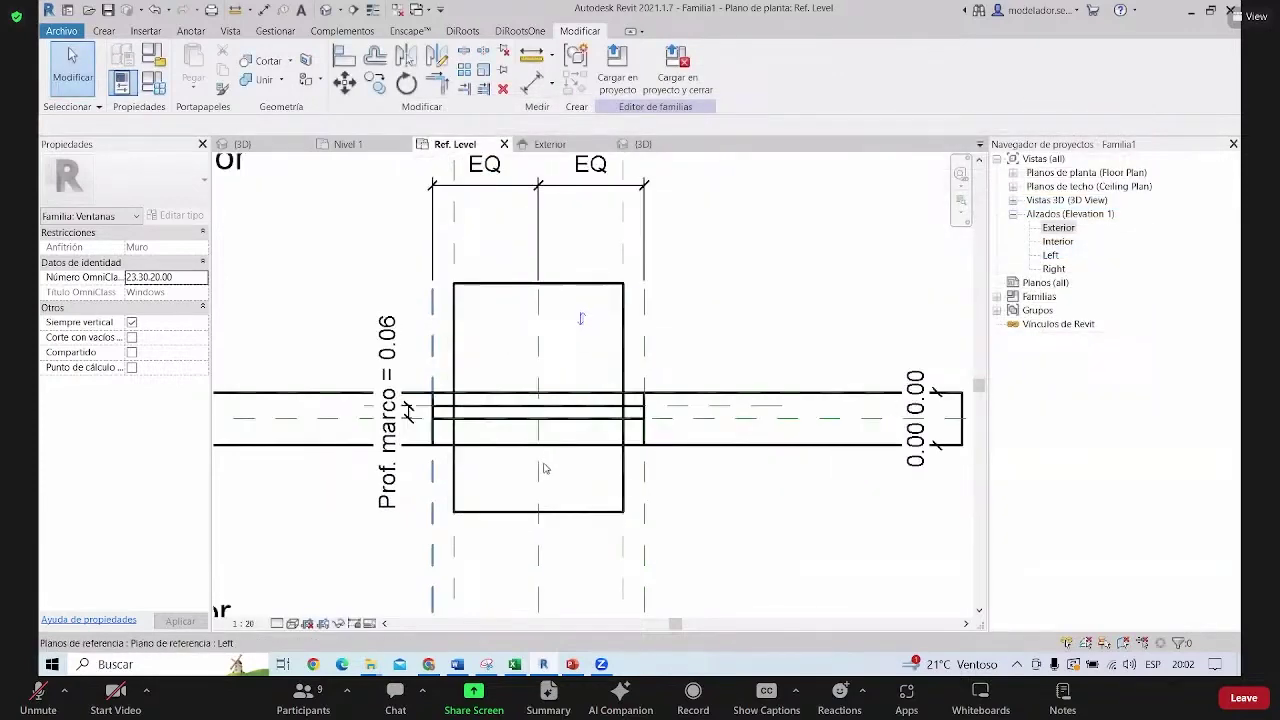
Select the extrusion and pull its end face back toward the wall
click(563, 457)
scroll(575, 430, up, 2)
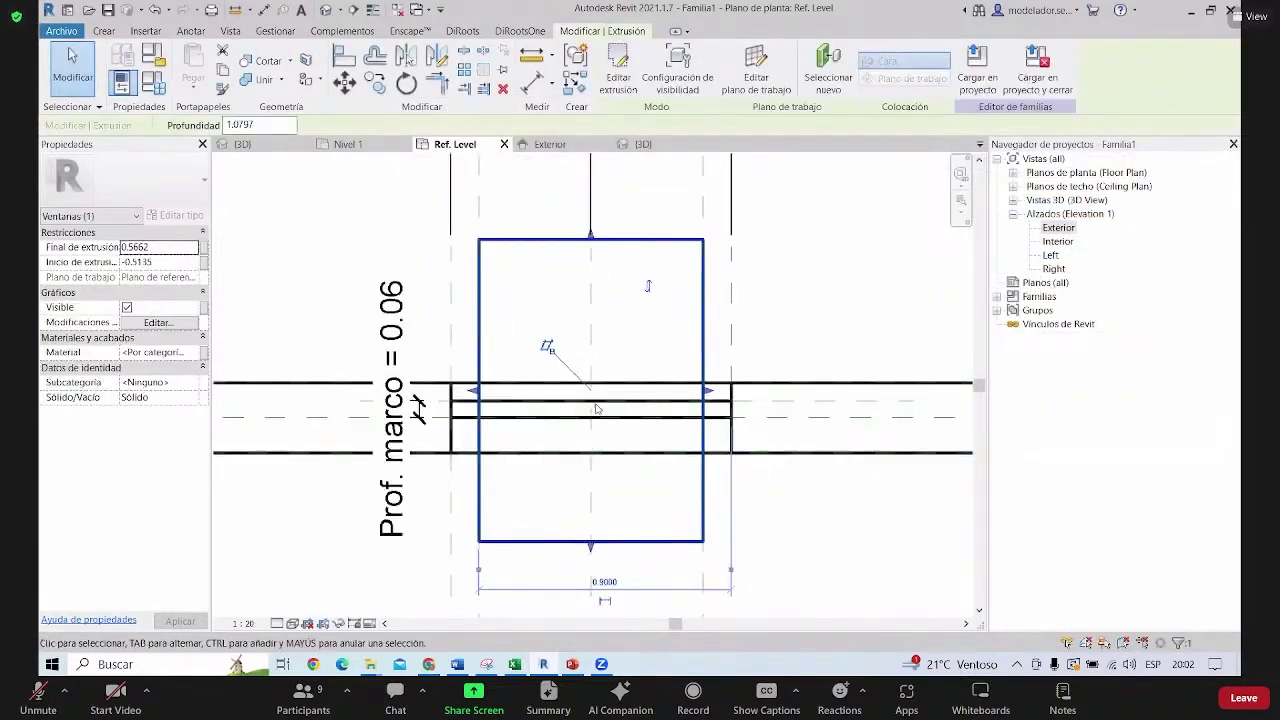
scroll(590, 548, up, 1)
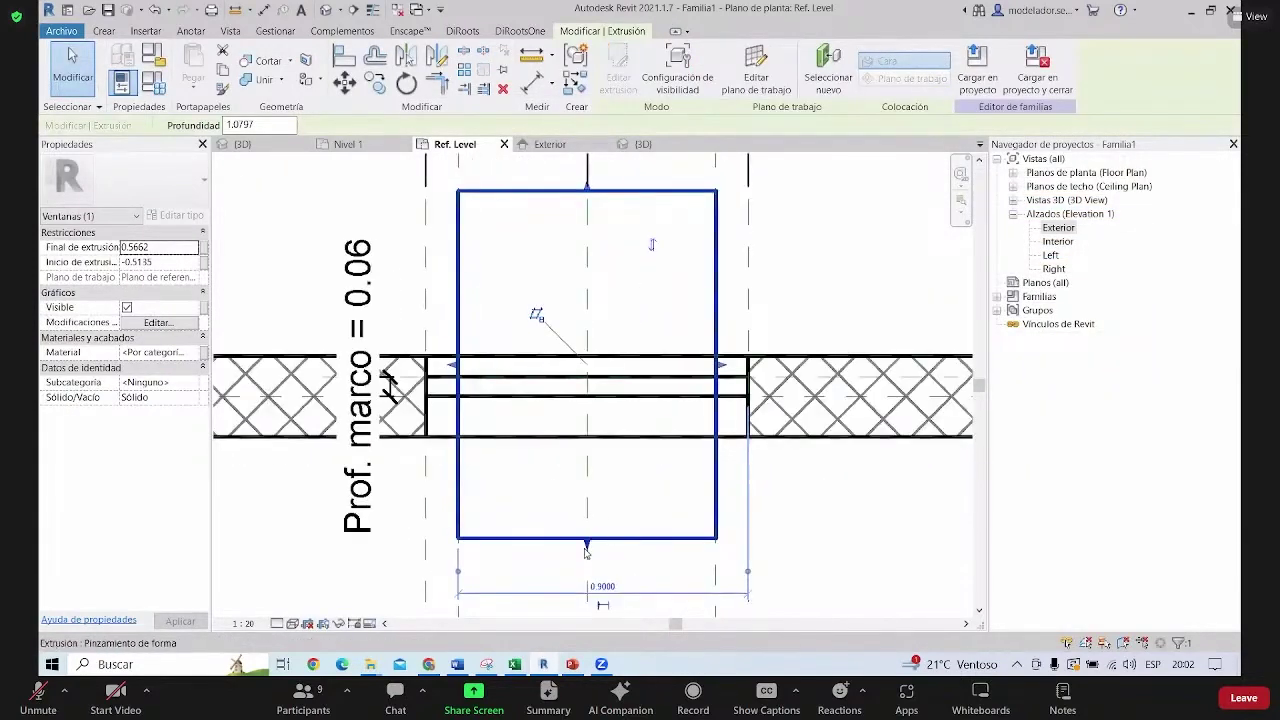
drag(587, 548, 566, 402)
scroll(587, 385, up, 1)
scroll(587, 385, up, 2)
scroll(587, 385, up, 1)
scroll(580, 400, down, 2)
scroll(590, 400, down, 1)
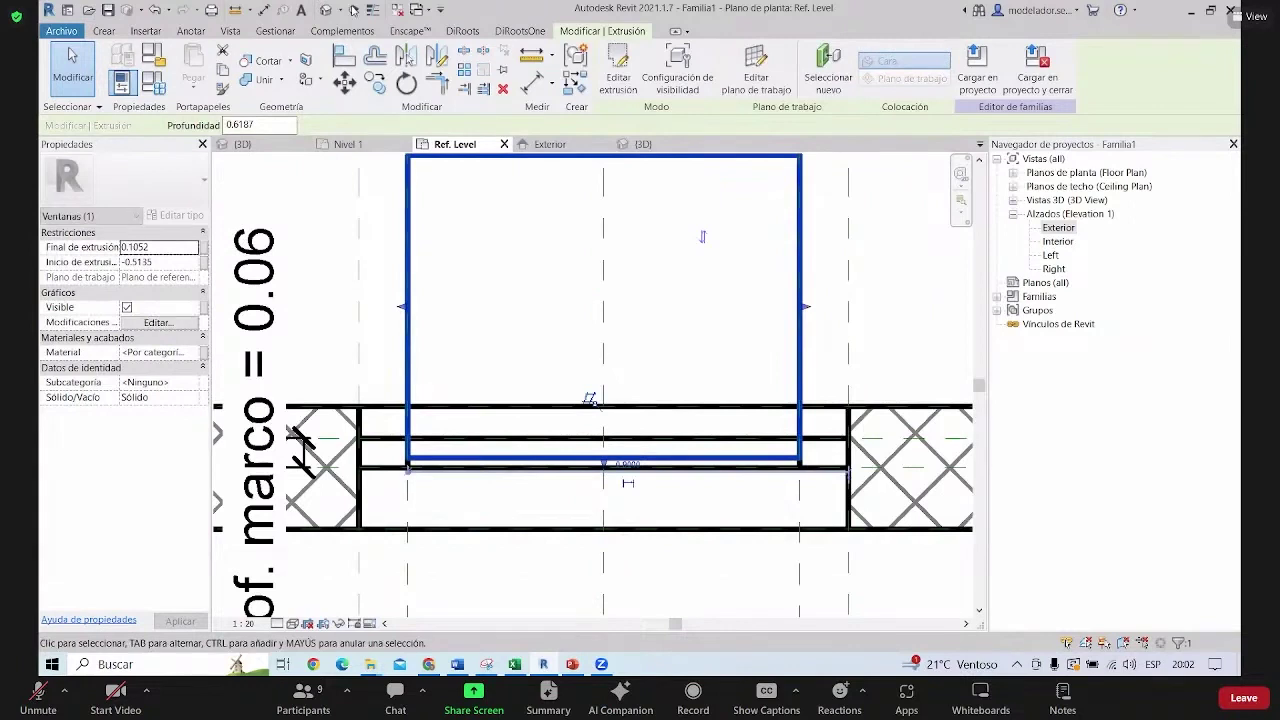
scroll(573, 286, down, 1)
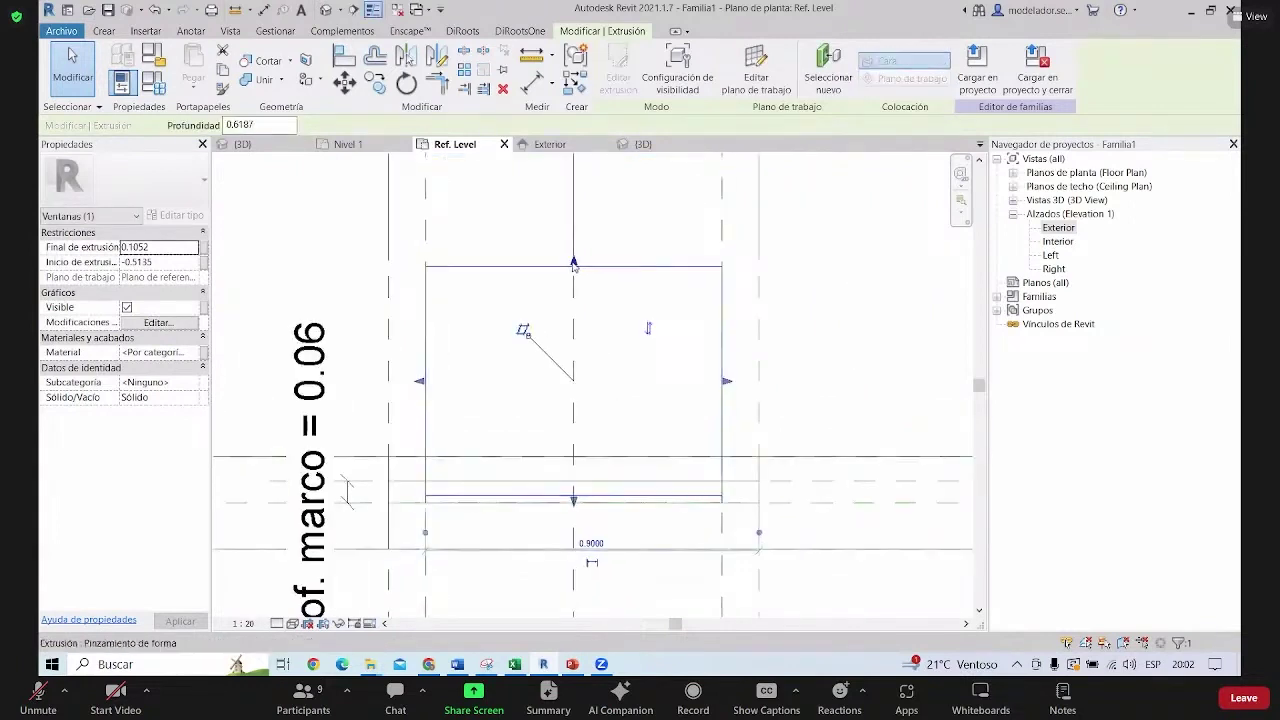
Move the start face inward so the extrusion spans about 0.0635 to 0.1052
drag(574, 265, 607, 492)
scroll(534, 449, up, 1)
scroll(605, 497, up, 1)
scroll(612, 515, down, 1)
scroll(621, 530, down, 2)
click(621, 530)
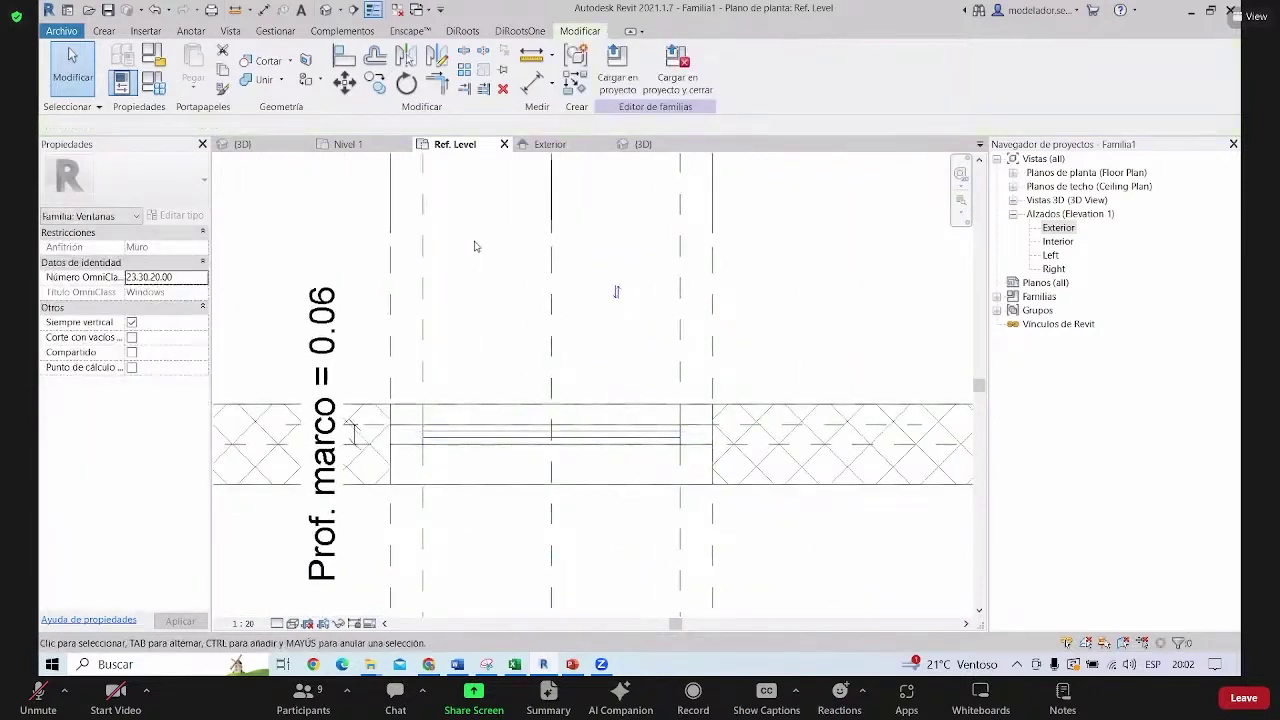
middle_drag(514, 366, 559, 429)
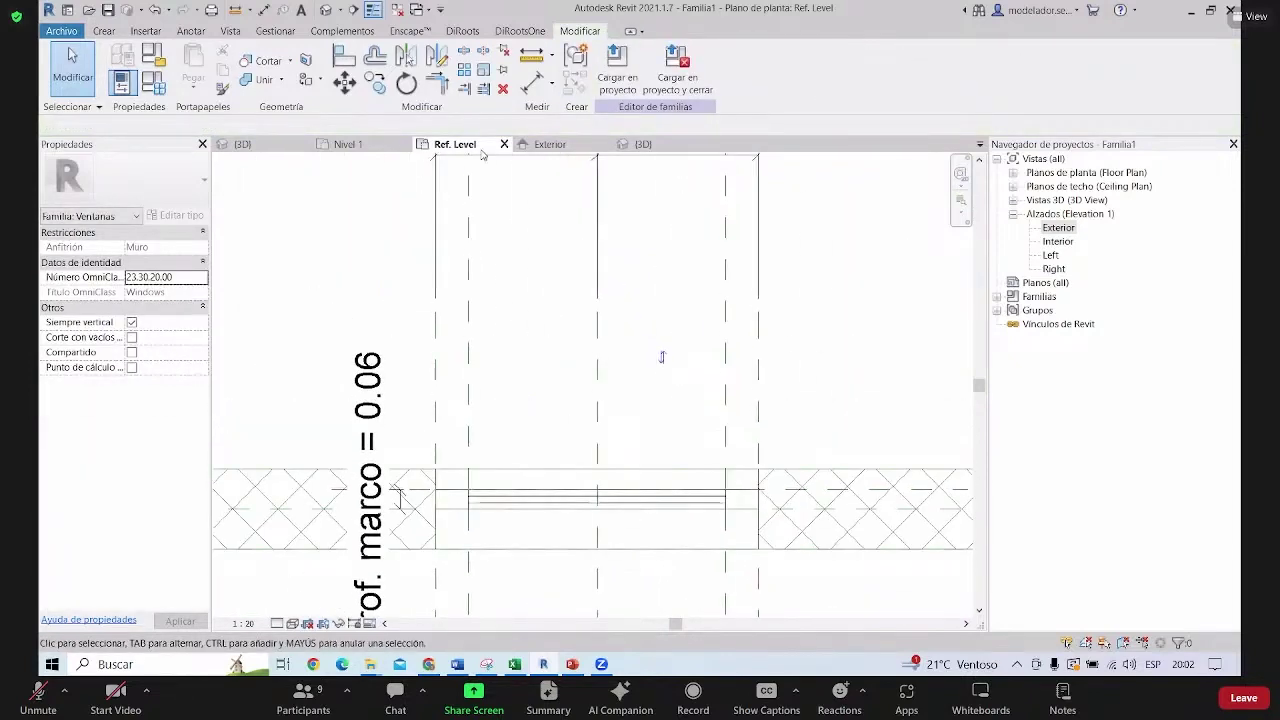
click(106, 30)
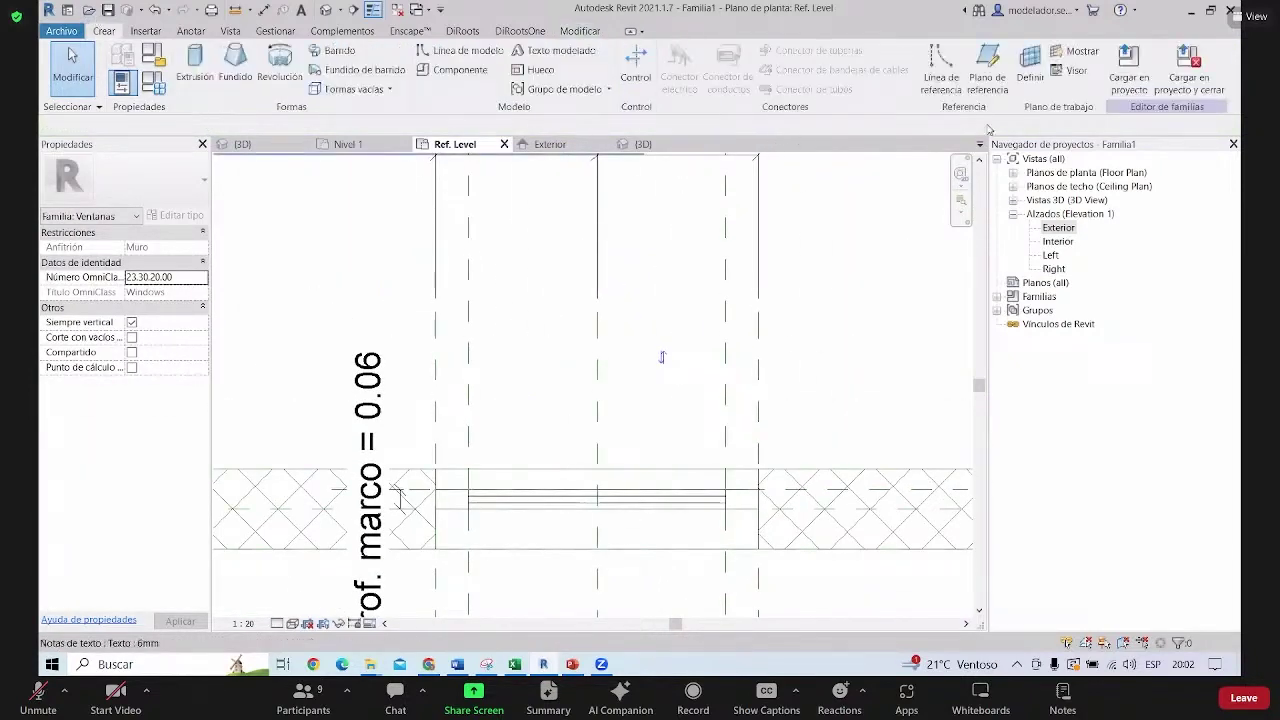
Draw a reference plane along the window frame in the Ref. Level plan
click(991, 61)
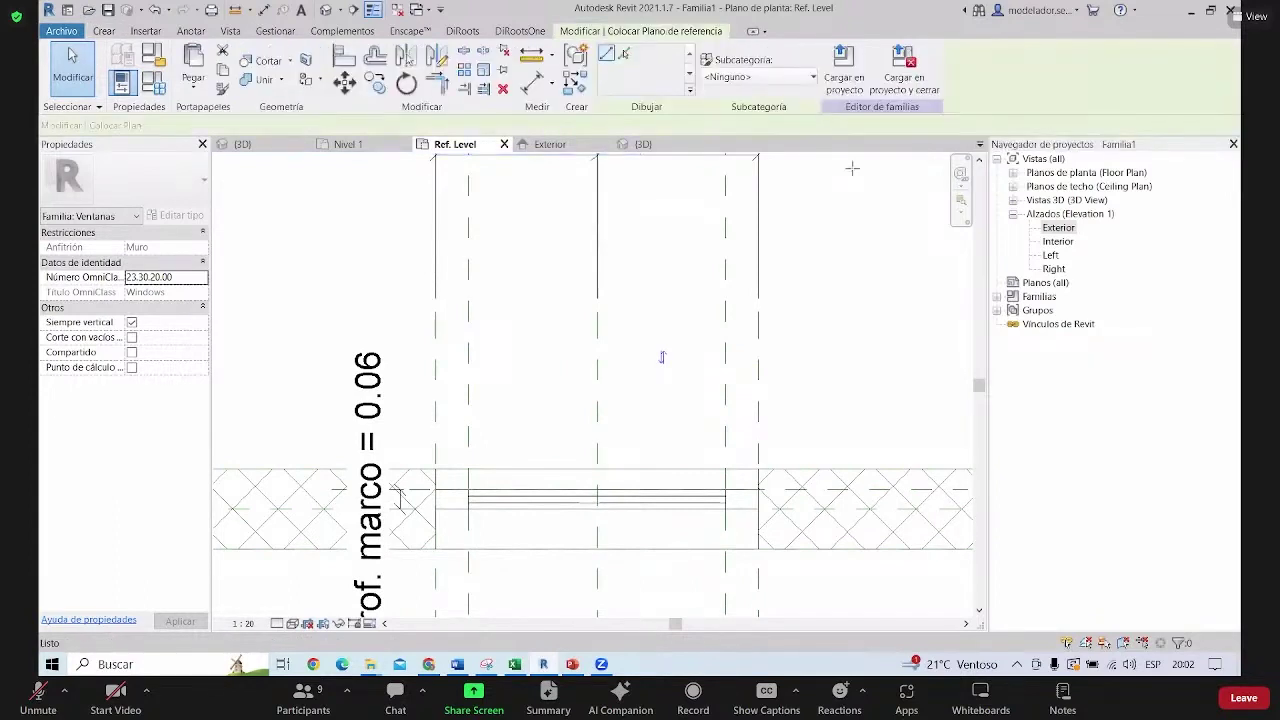
scroll(417, 480, up, 2)
scroll(314, 466, up, 2)
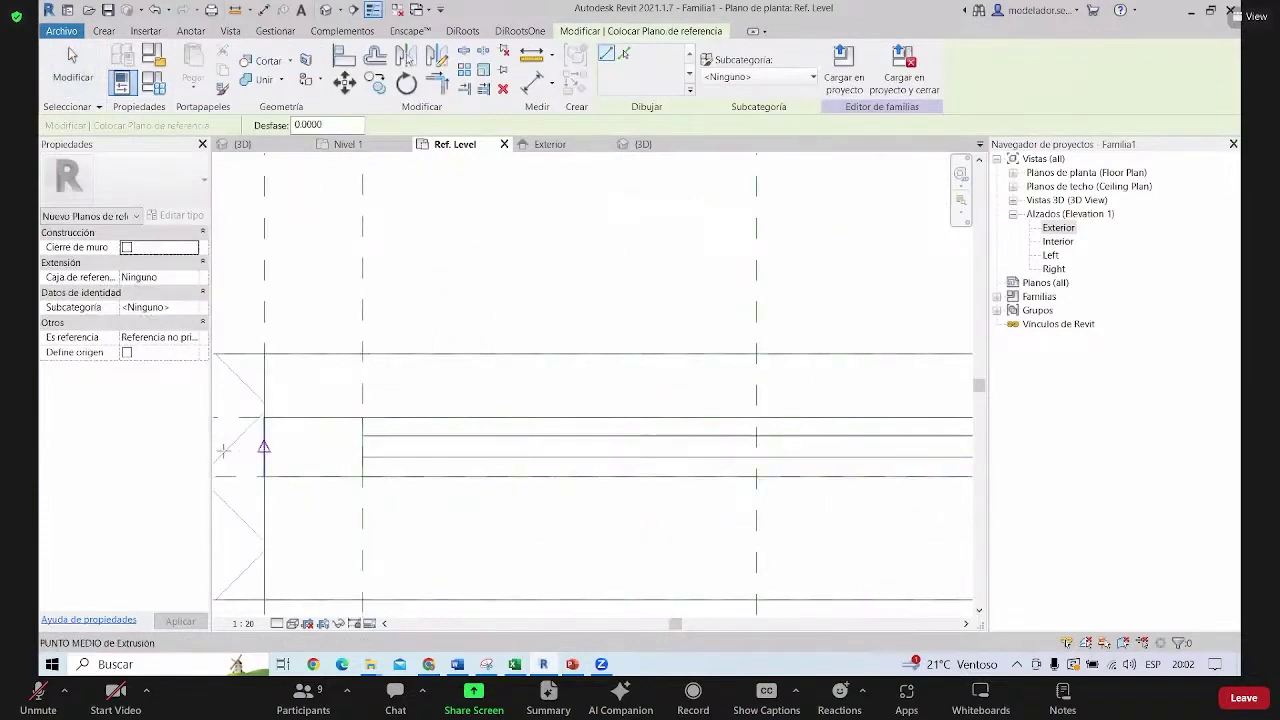
mouse_move(263, 449)
middle_down()
mouse_move(398, 444)
mouse_move(359, 434)
middle_up()
scroll(700, 400, down, 2)
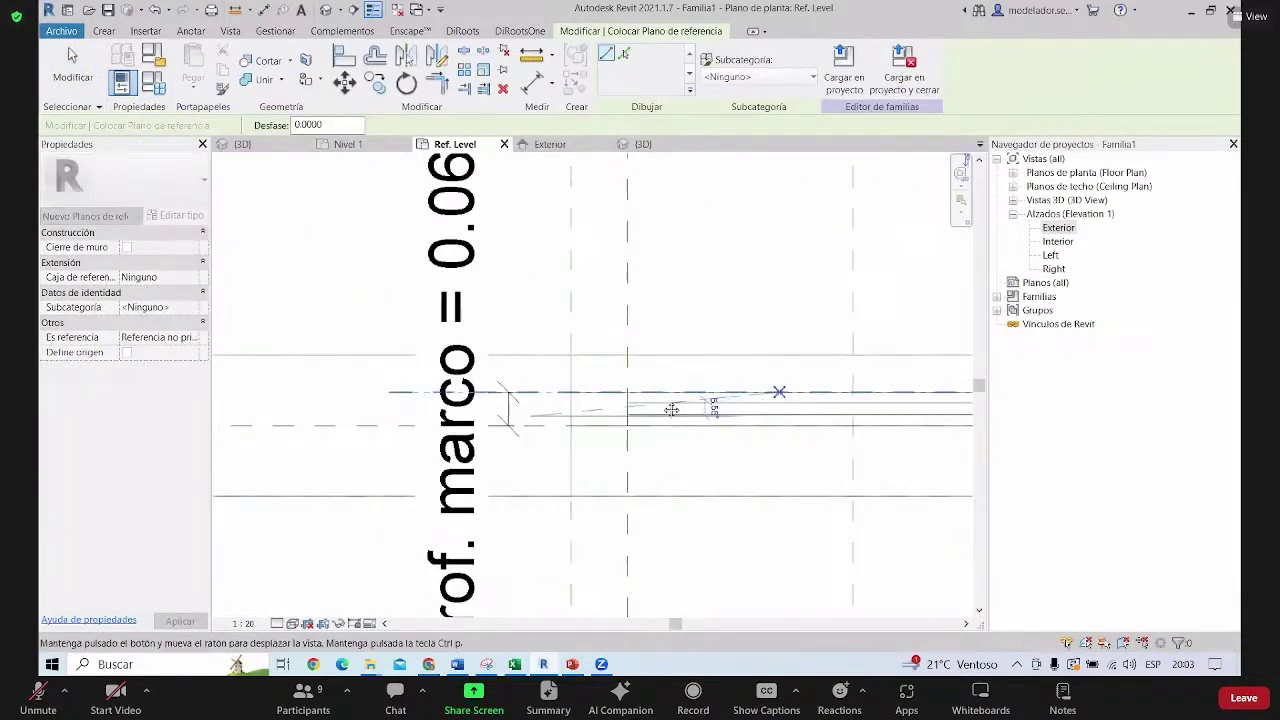
scroll(611, 404, up, 2)
scroll(611, 404, down, 2)
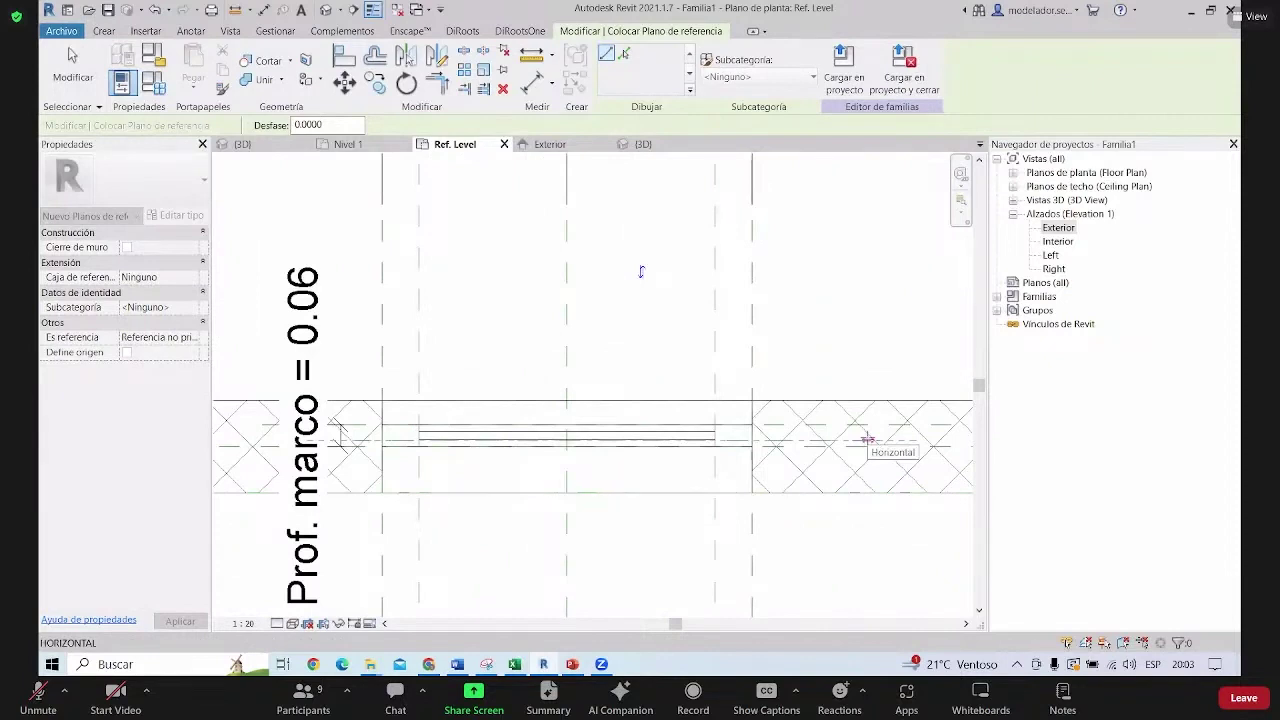
click(867, 438)
scroll(359, 410, up, 2)
scroll(359, 408, up, 1)
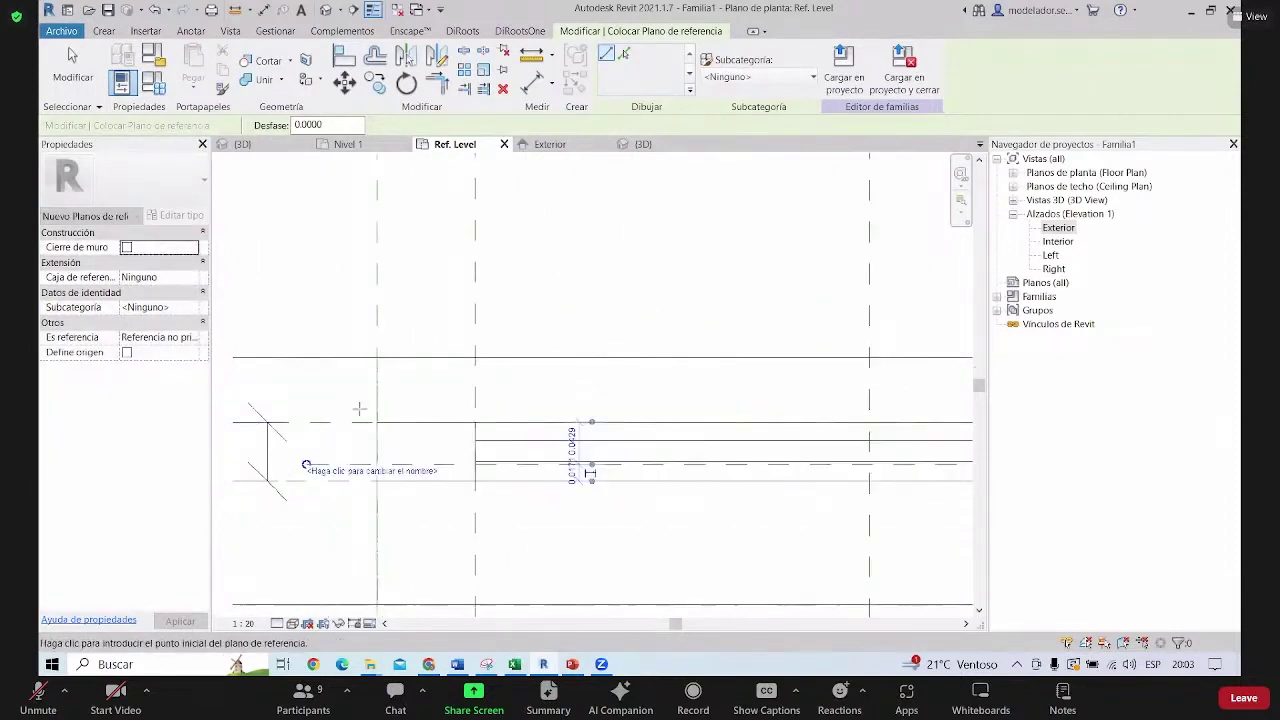
key(Escape)
key(Escape)
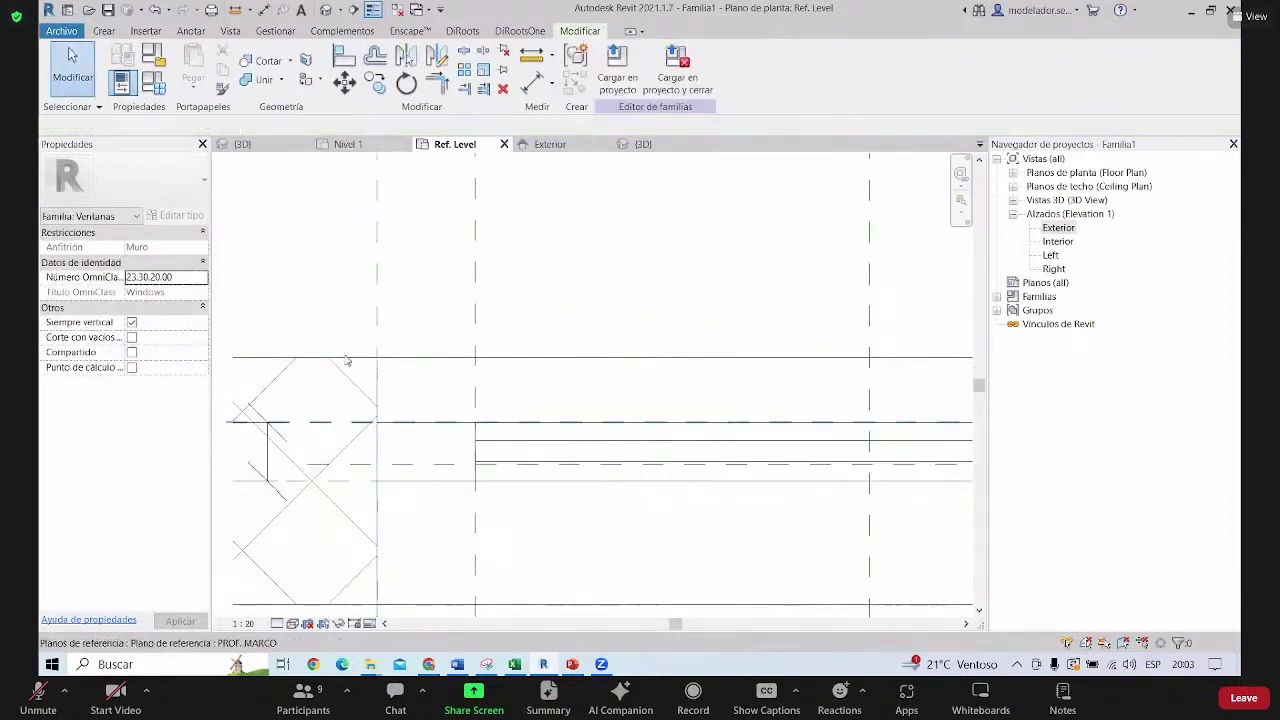
Draw a second horizontal reference plane across the frame
key(Escape)
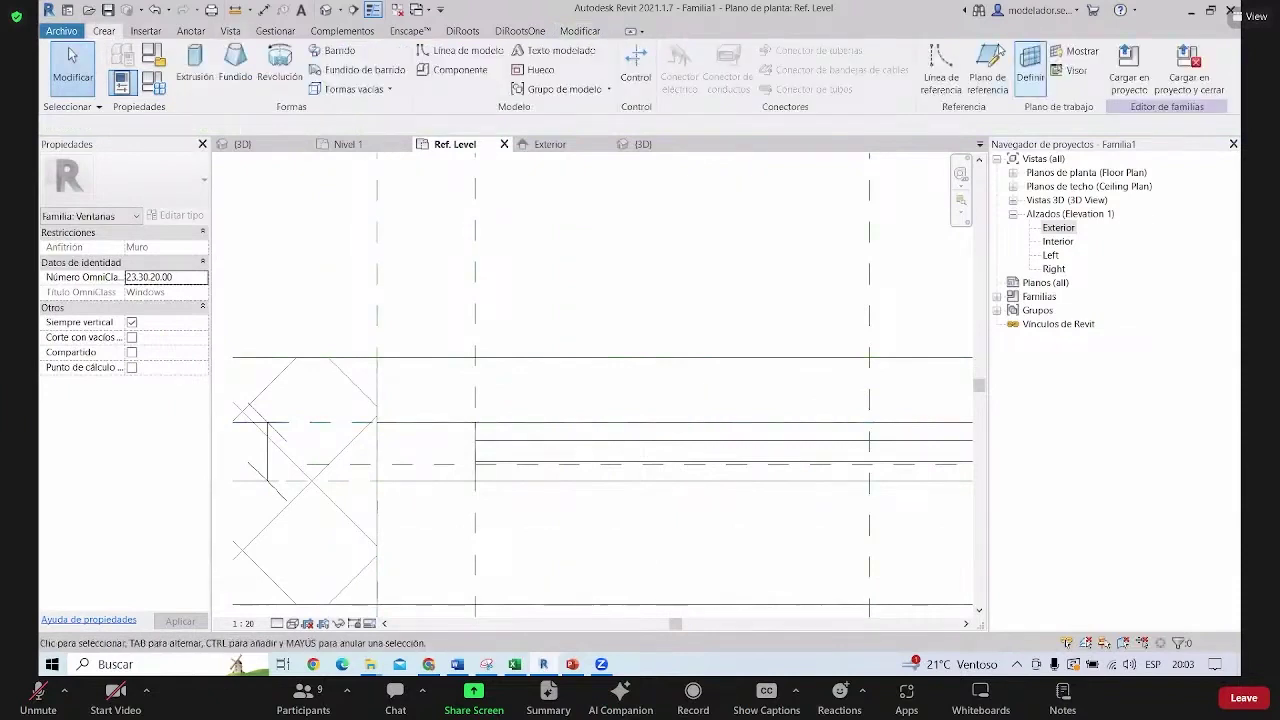
click(988, 66)
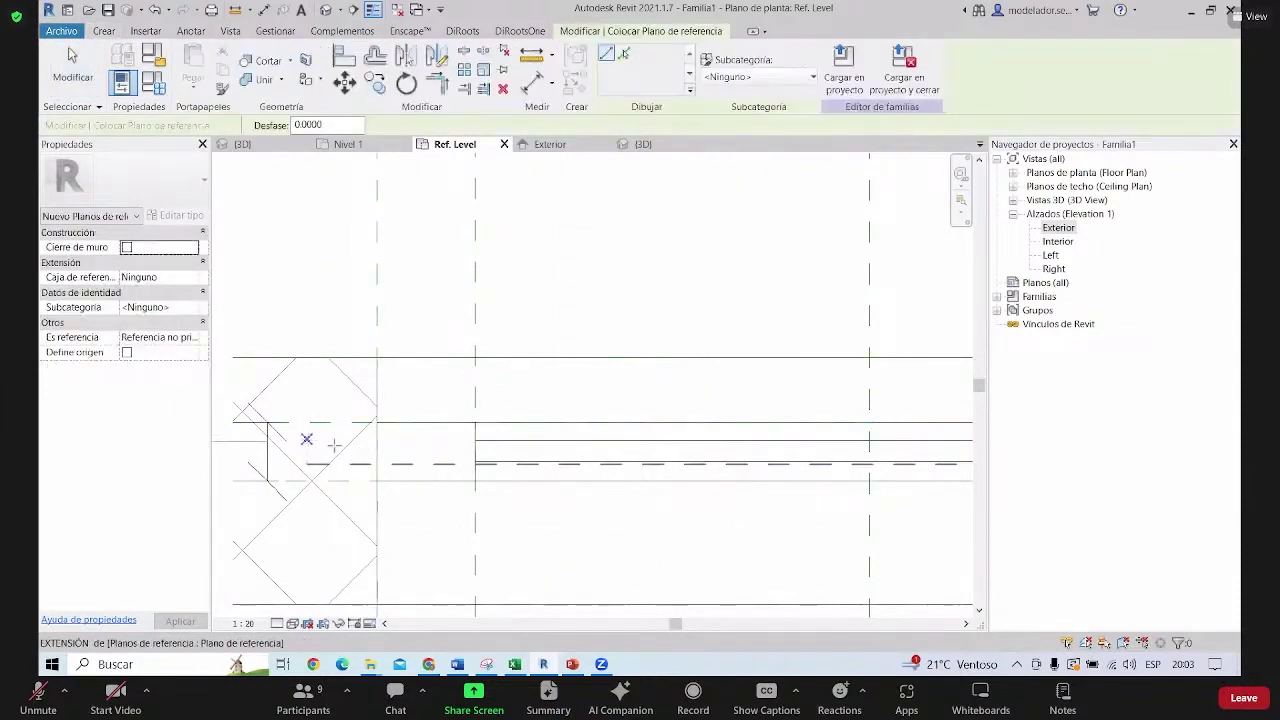
click(475, 443)
scroll(830, 580, down, 2)
scroll(677, 502, down, 1)
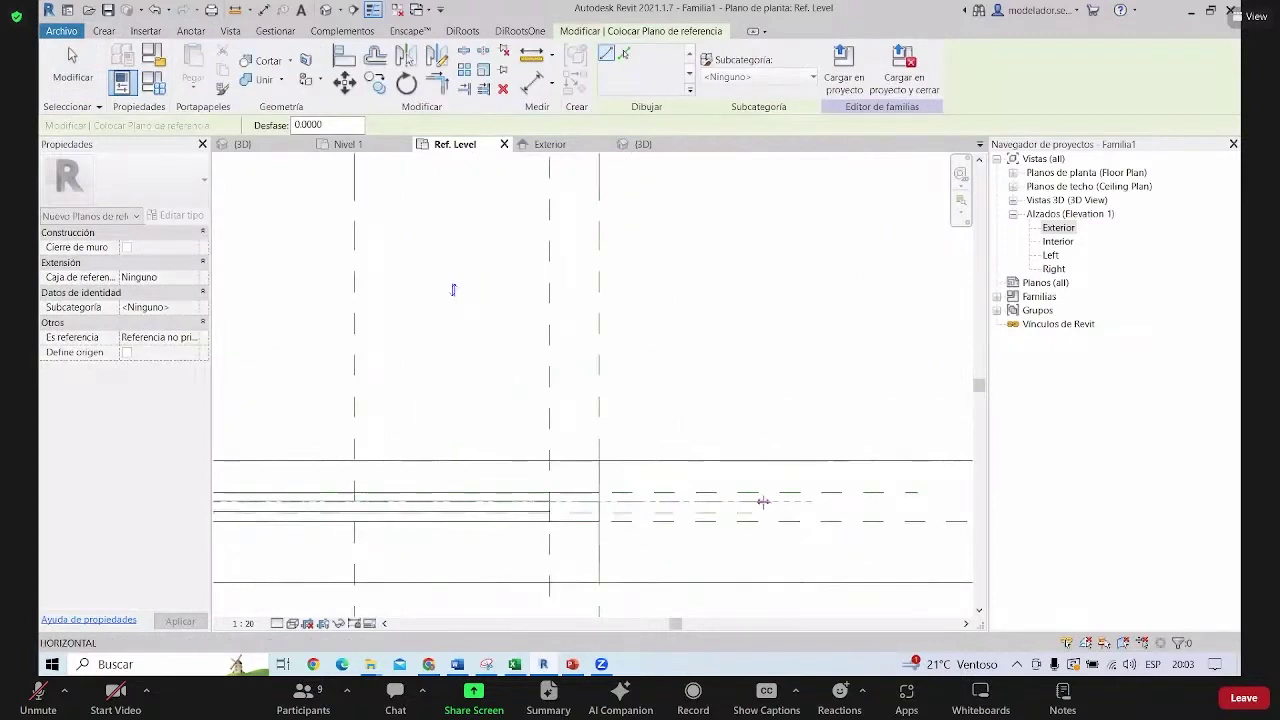
click(750, 501)
key(Escape)
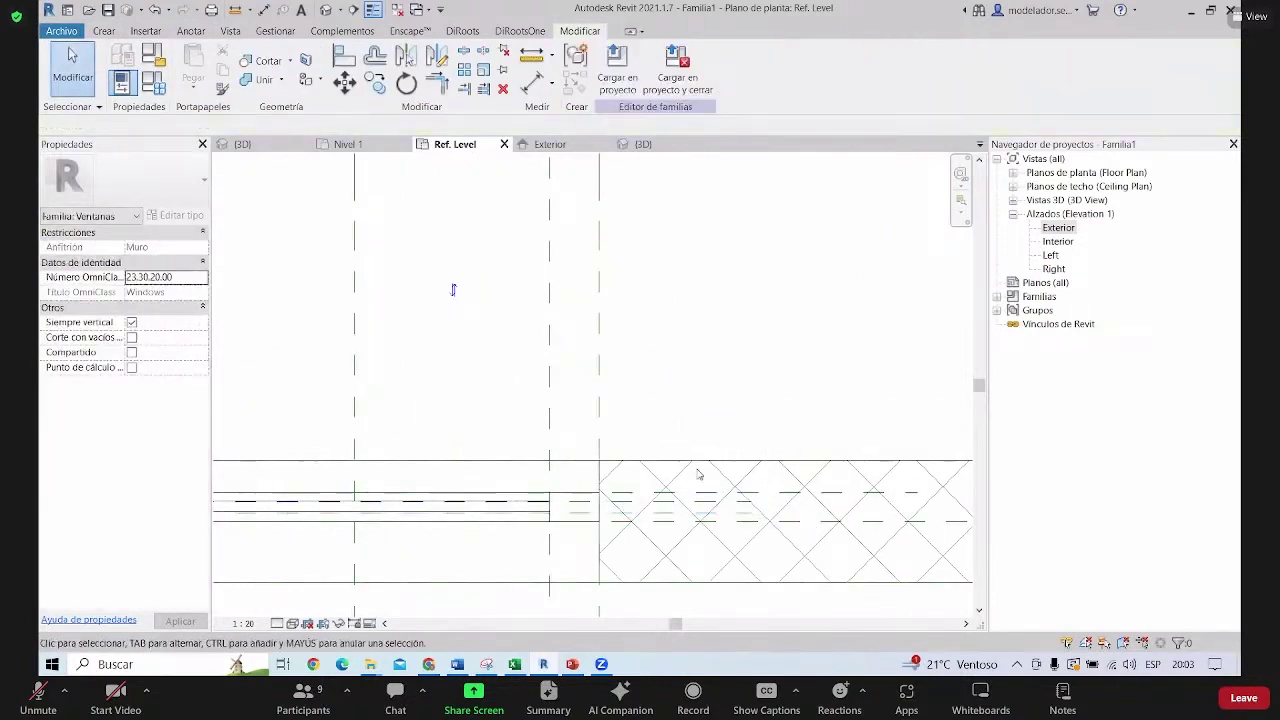
Switch to the {3D} view showing the wall and window opening
scroll(680, 552, up, 2)
scroll(640, 530, up, 1)
scroll(600, 492, up, 2)
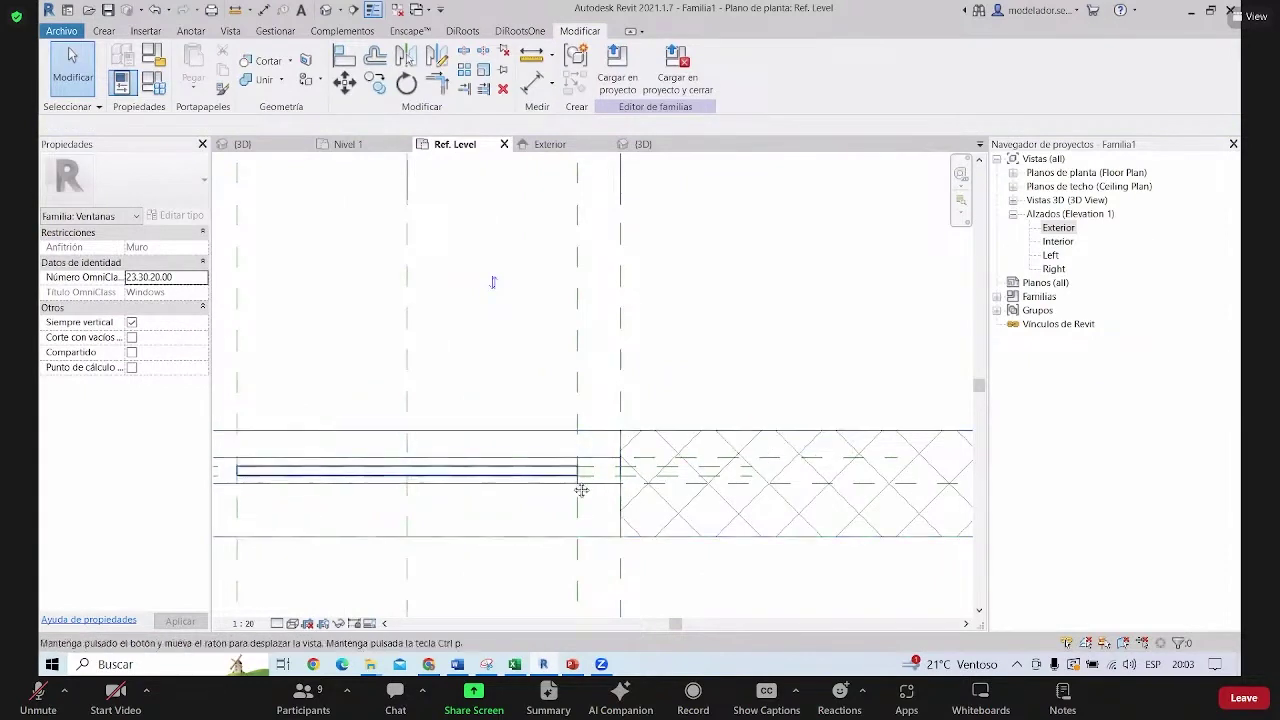
middle_drag(580, 491, 703, 471)
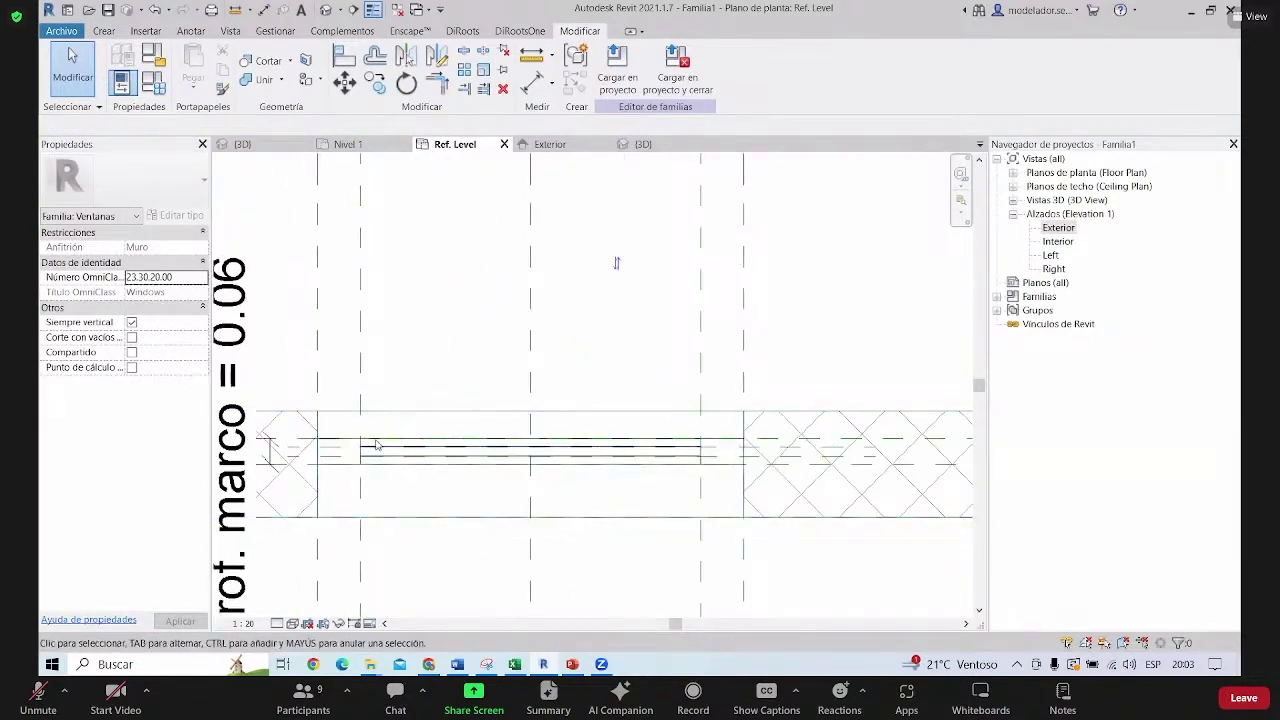
click(645, 146)
scroll(476, 509, down, 2)
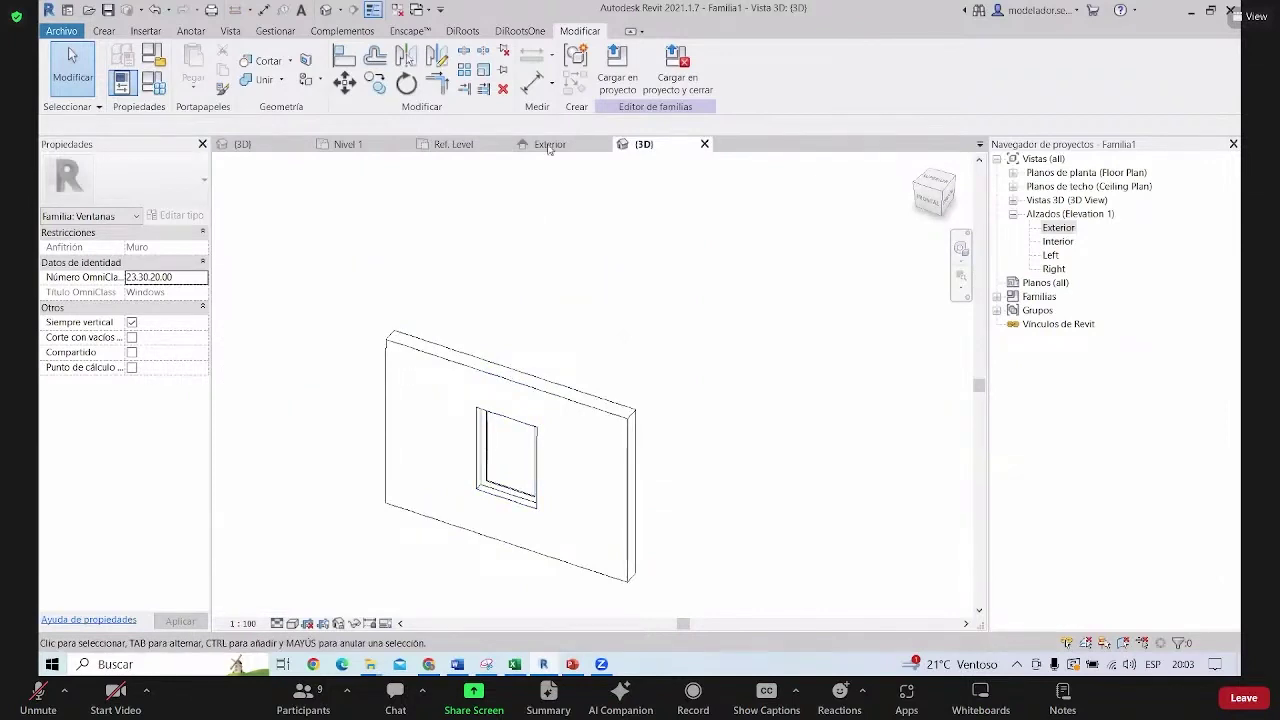
Return to the Ref. Level plan and zoom in on the pane extrusion between the frame lines
click(453, 146)
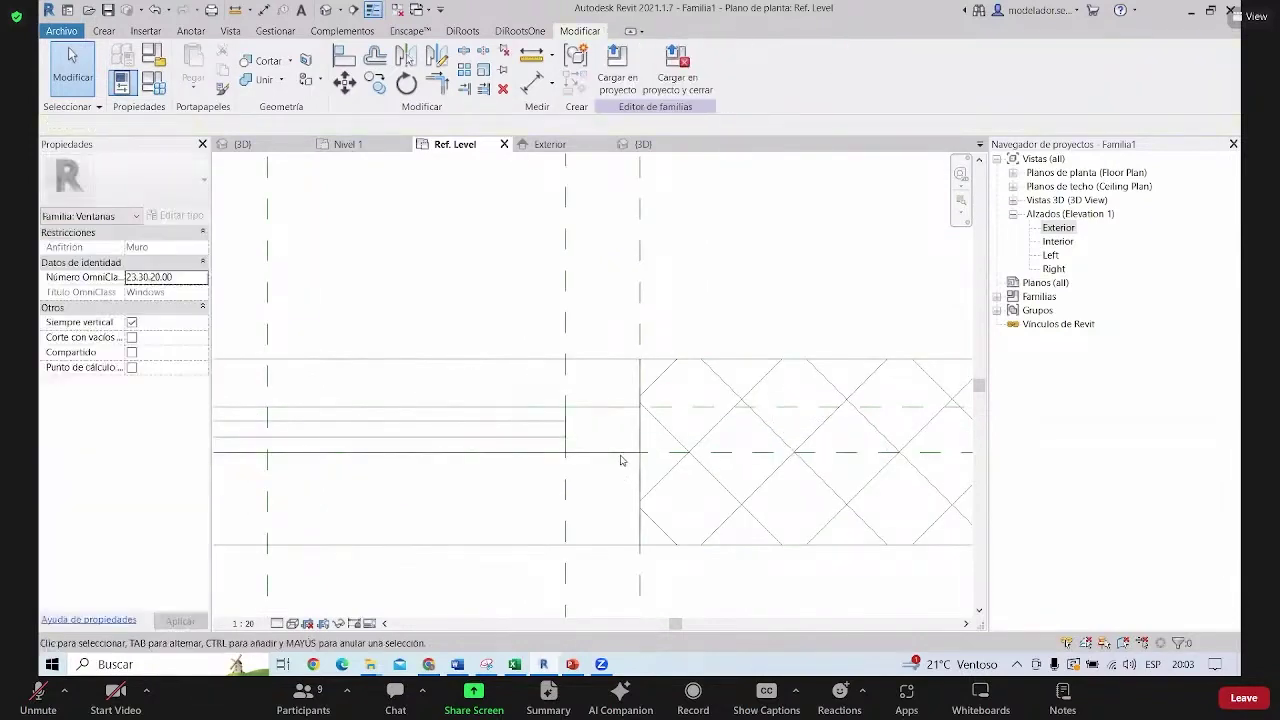
scroll(628, 490, down, 3)
scroll(633, 529, down, 2)
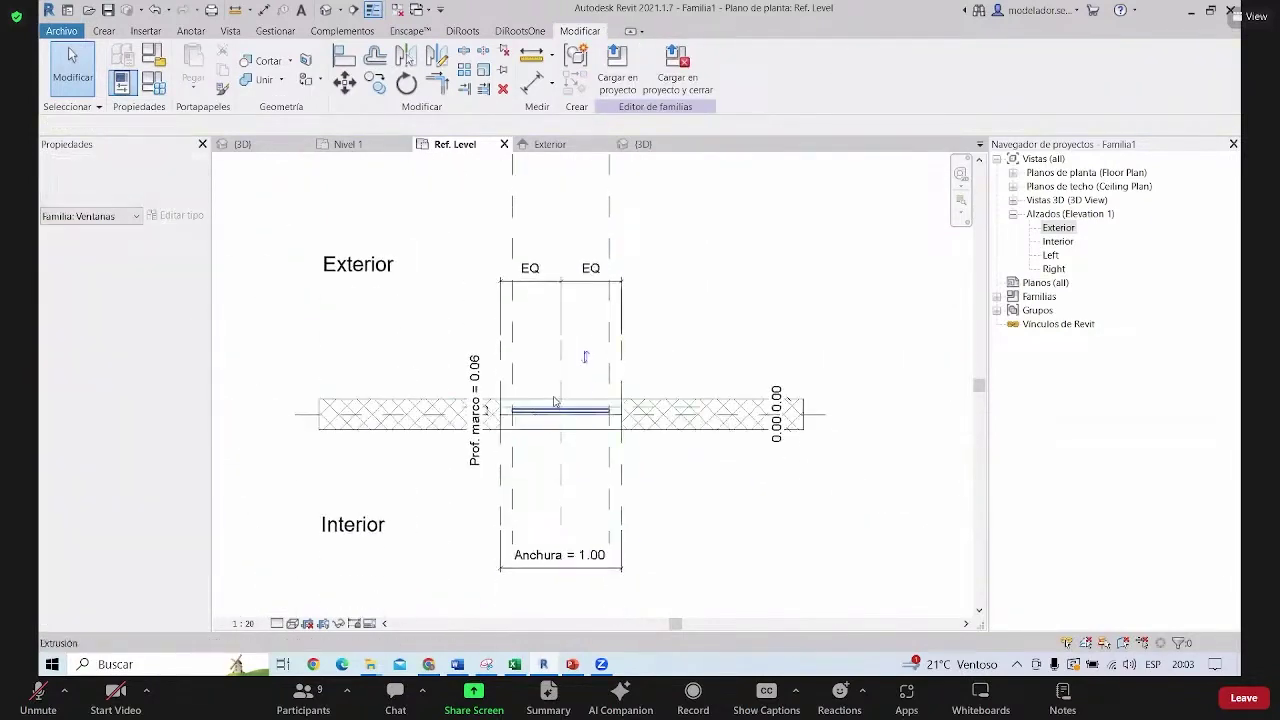
scroll(538, 493, up, 3)
scroll(511, 437, up, 2)
Drag the extrusion's far, near and lower faces toward the frame reference planes
click(703, 425)
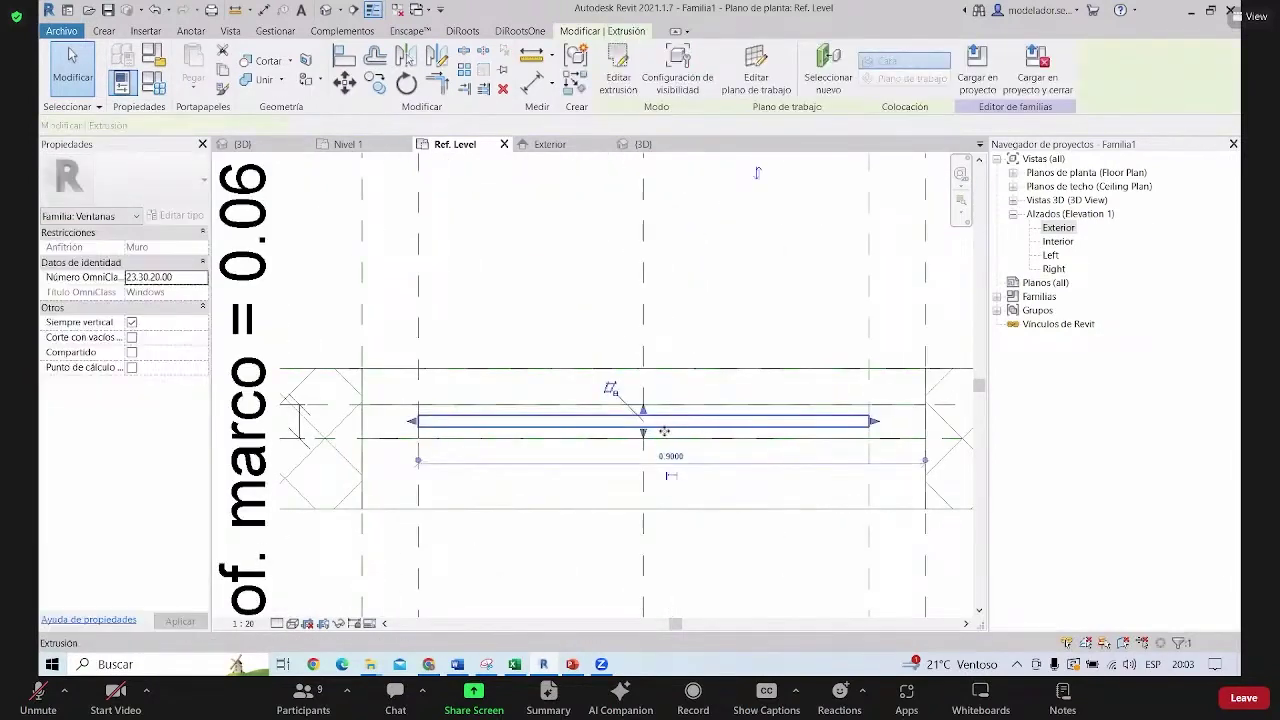
mouse_move(640, 432)
mouse_down()
mouse_move(617, 564)
mouse_move(645, 425)
mouse_up()
scroll(621, 493, down, 2)
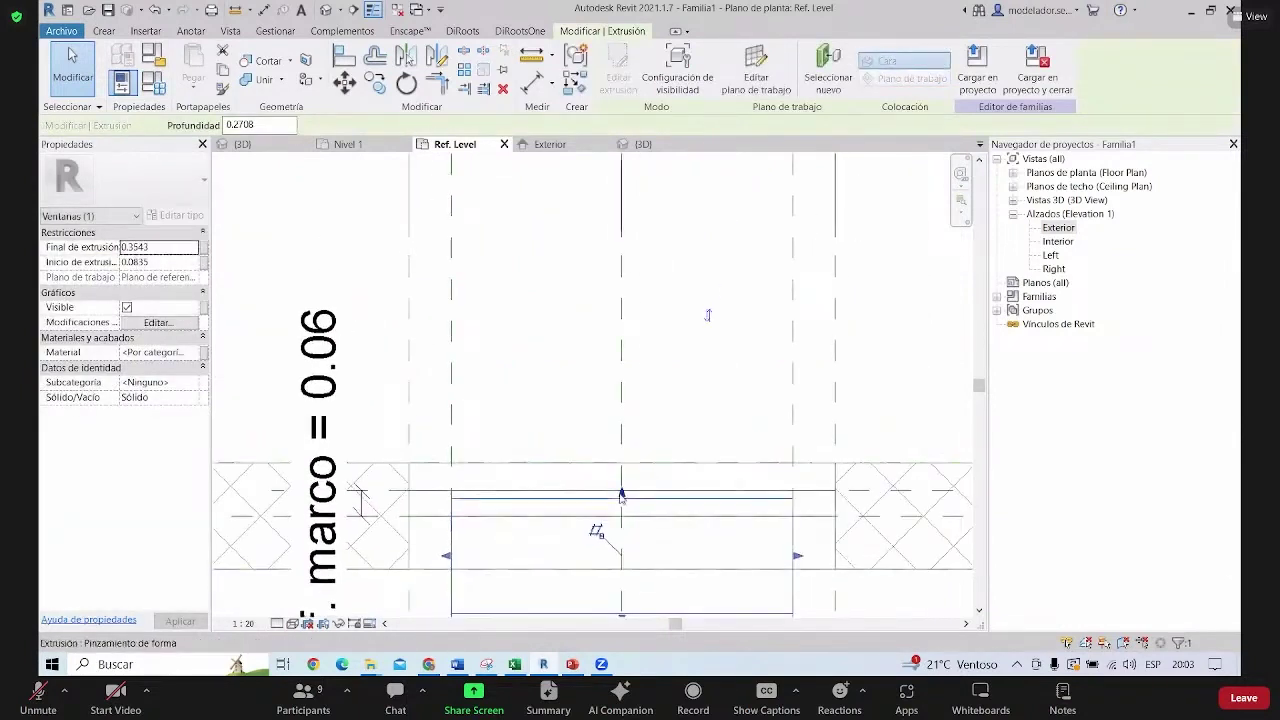
drag(621, 493, 623, 423)
scroll(660, 456, down, 2)
key(Escape)
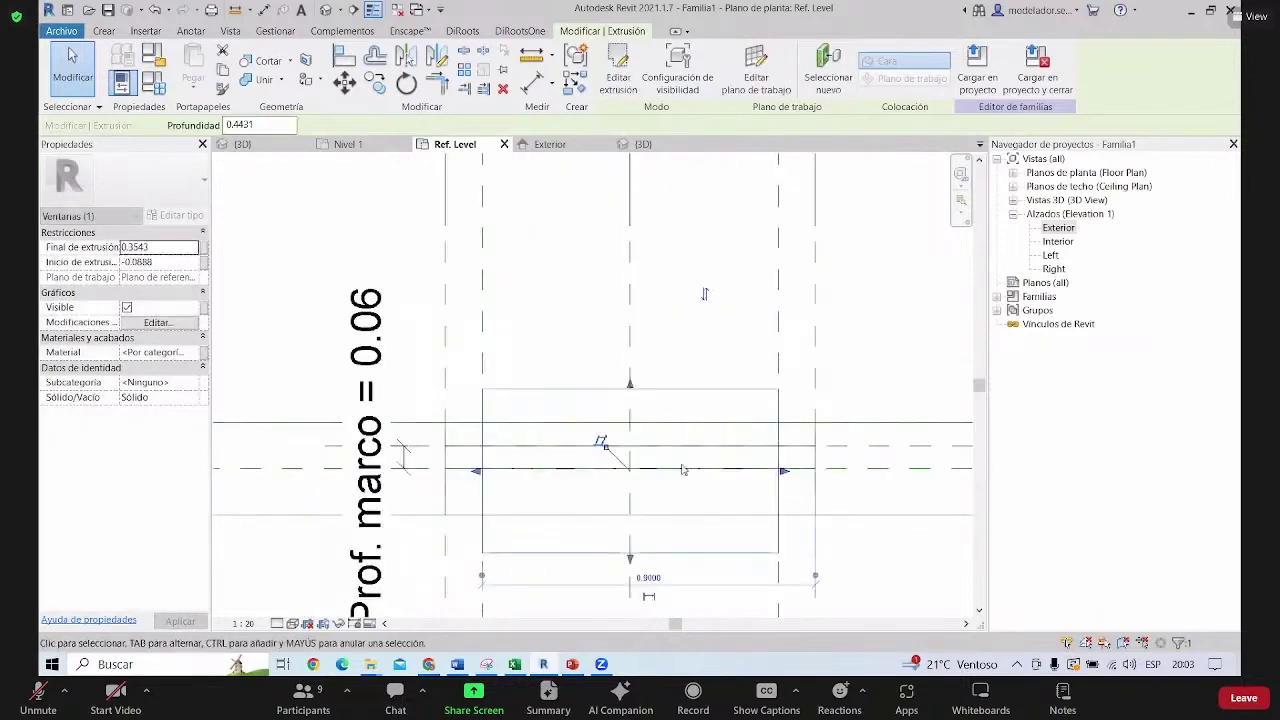
scroll(640, 390, up, 2)
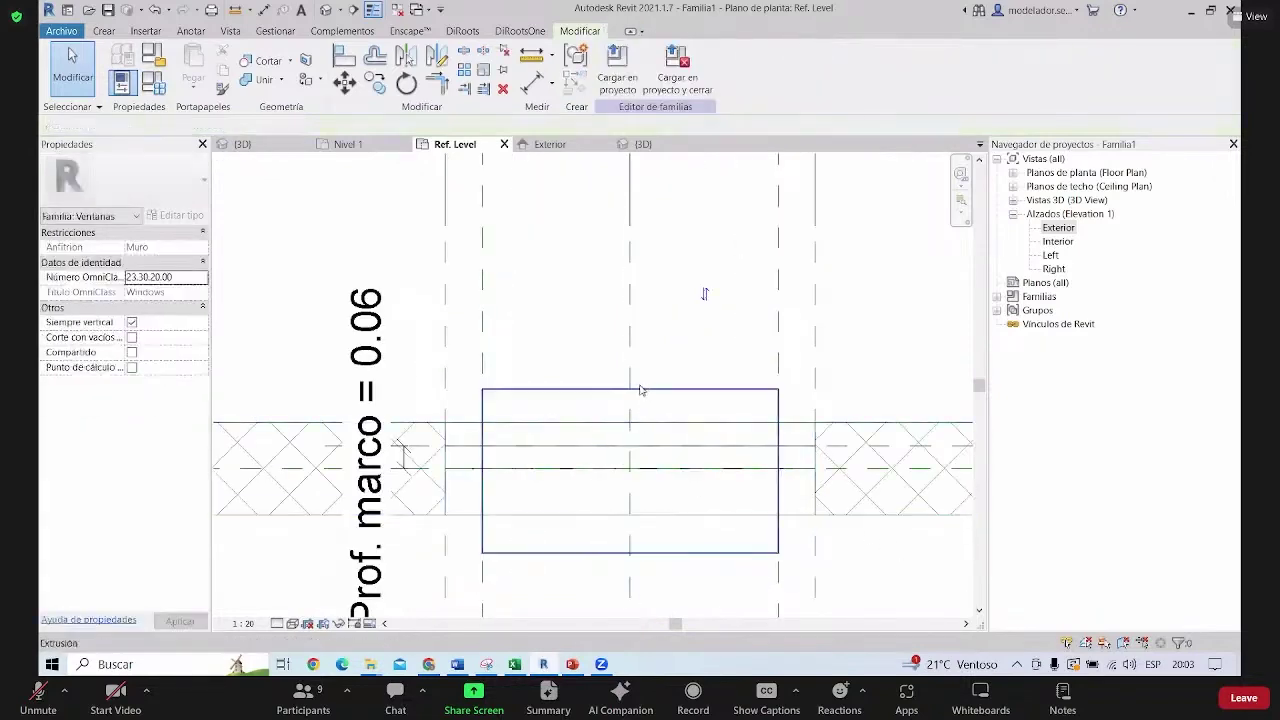
click(612, 553)
scroll(651, 550, up, 1)
scroll(600, 580, down, 1)
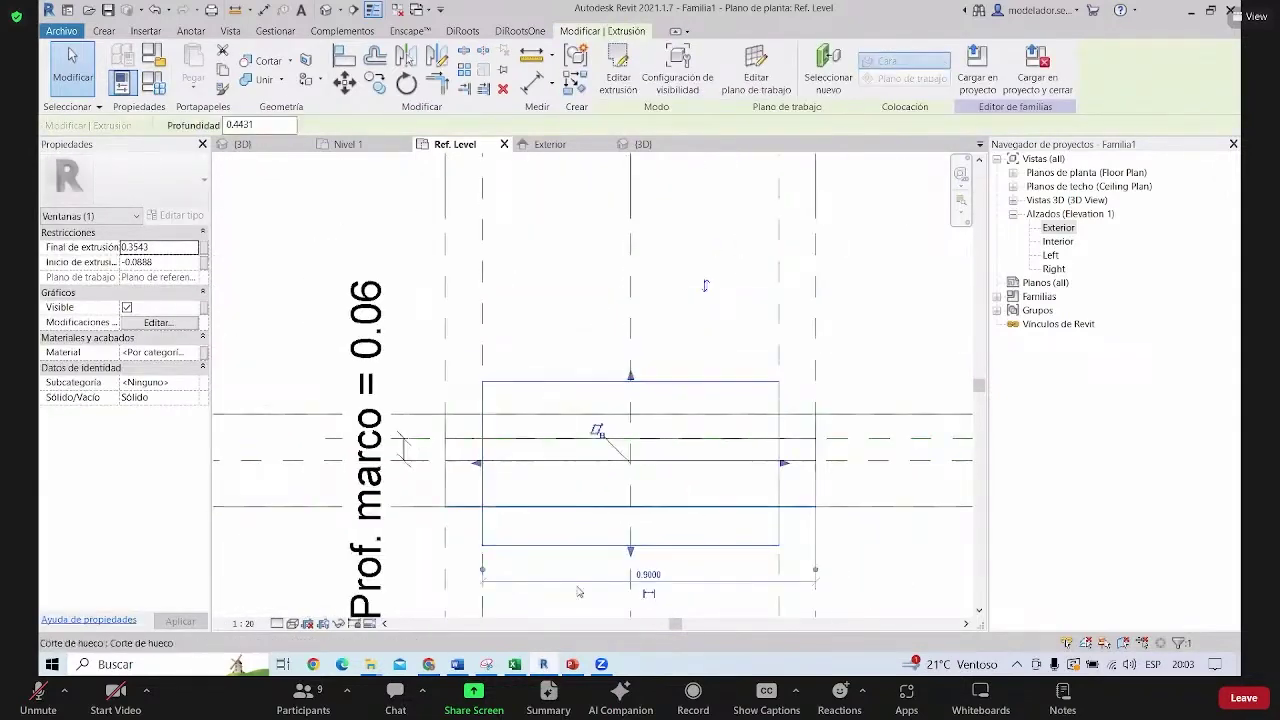
scroll(630, 552, up, 1)
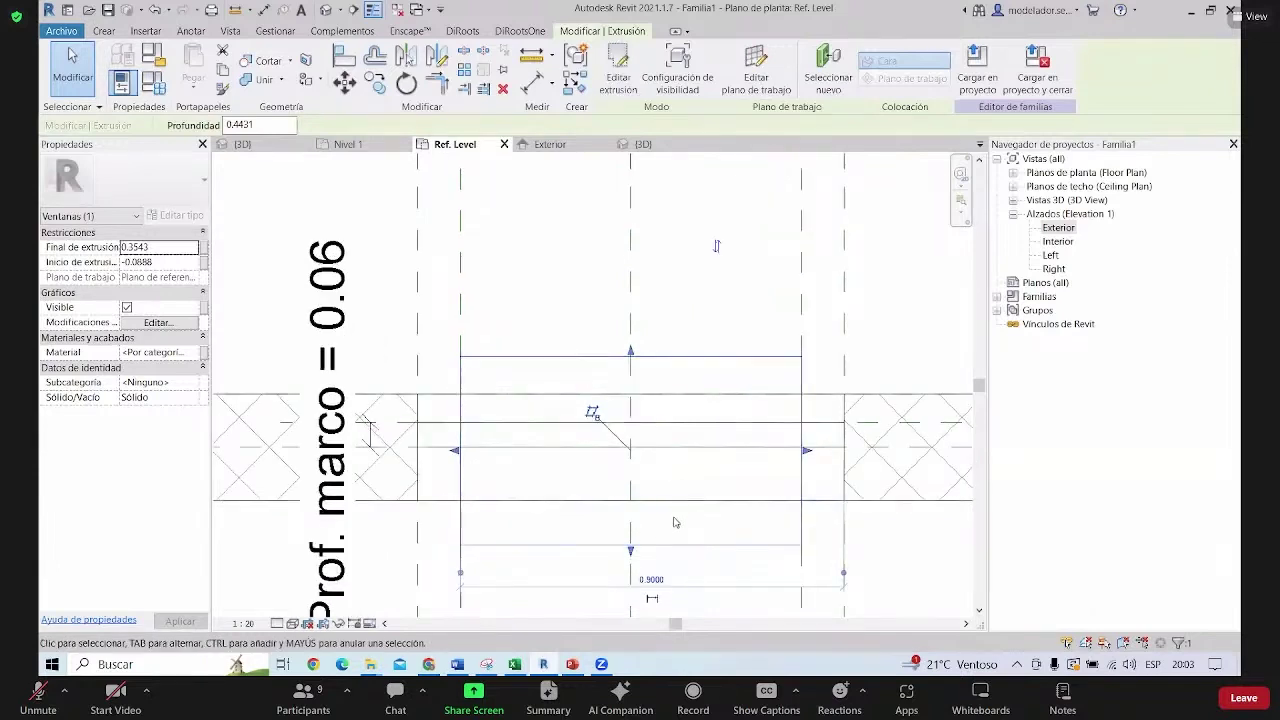
drag(630, 550, 668, 452)
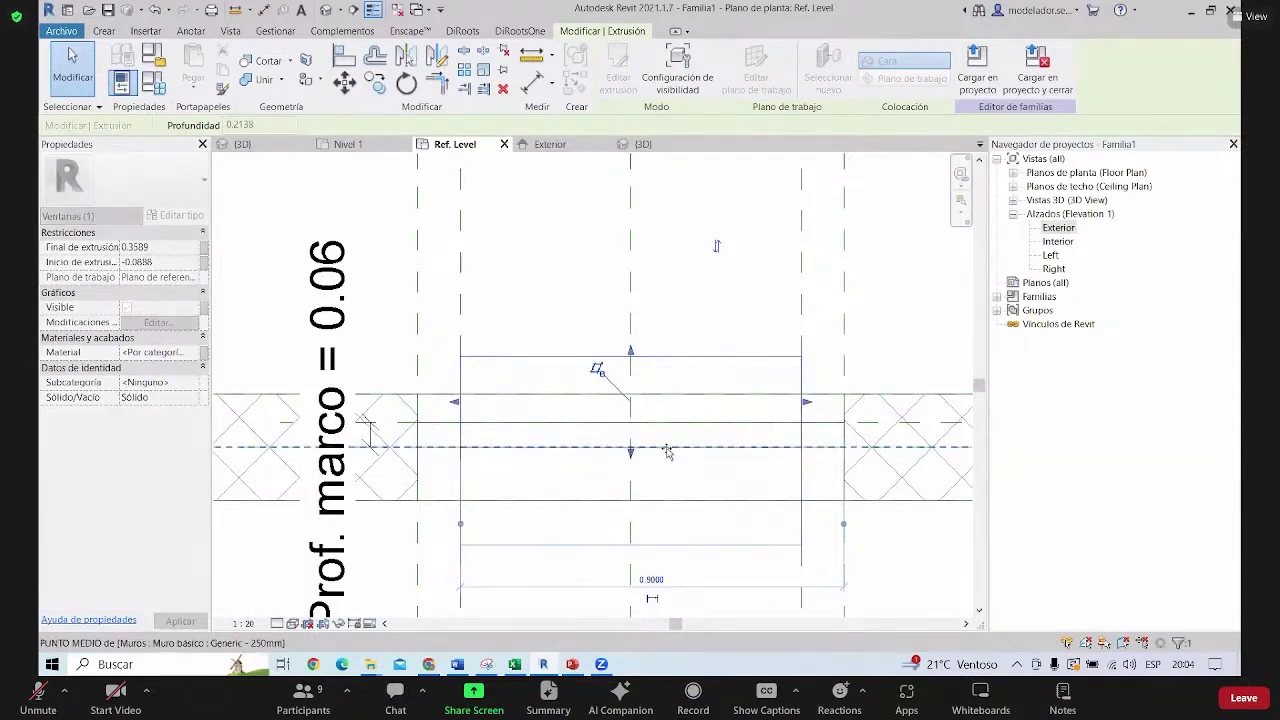
click(658, 389)
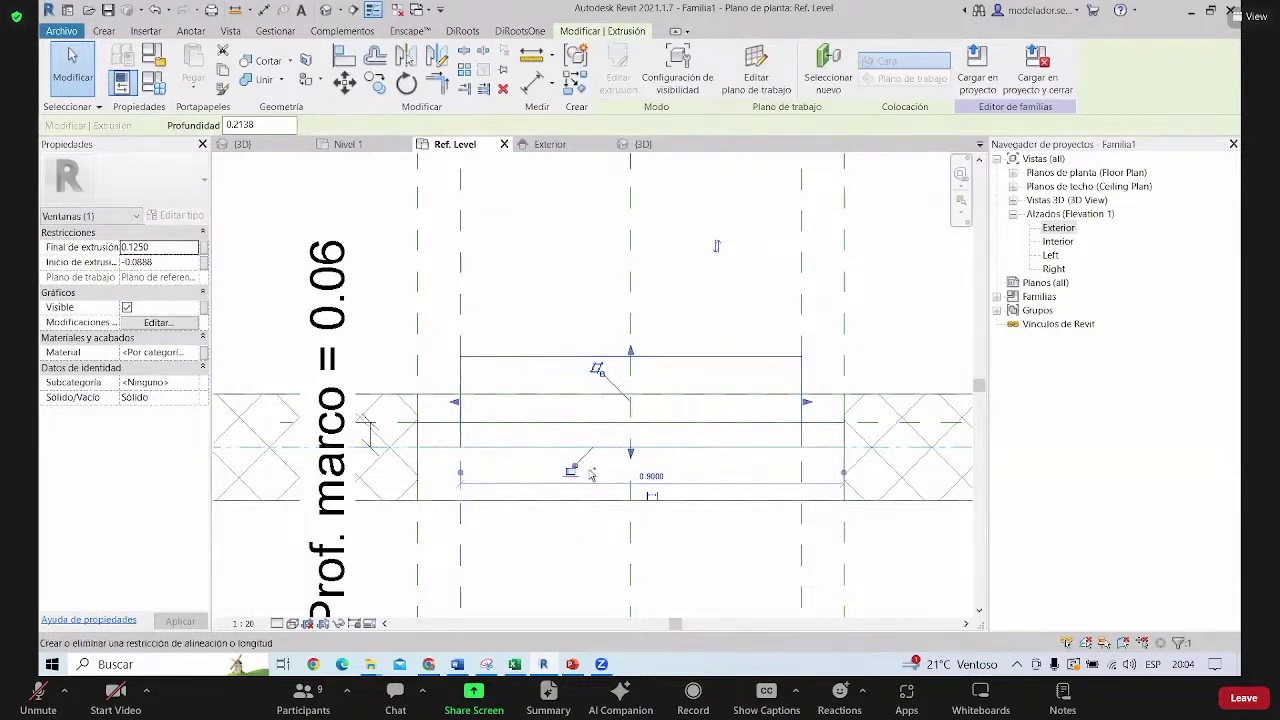
Snap the extrusion's faces to the frame planes, spanning 0.0650 to 0.1250 (0.06 deep)
click(662, 357)
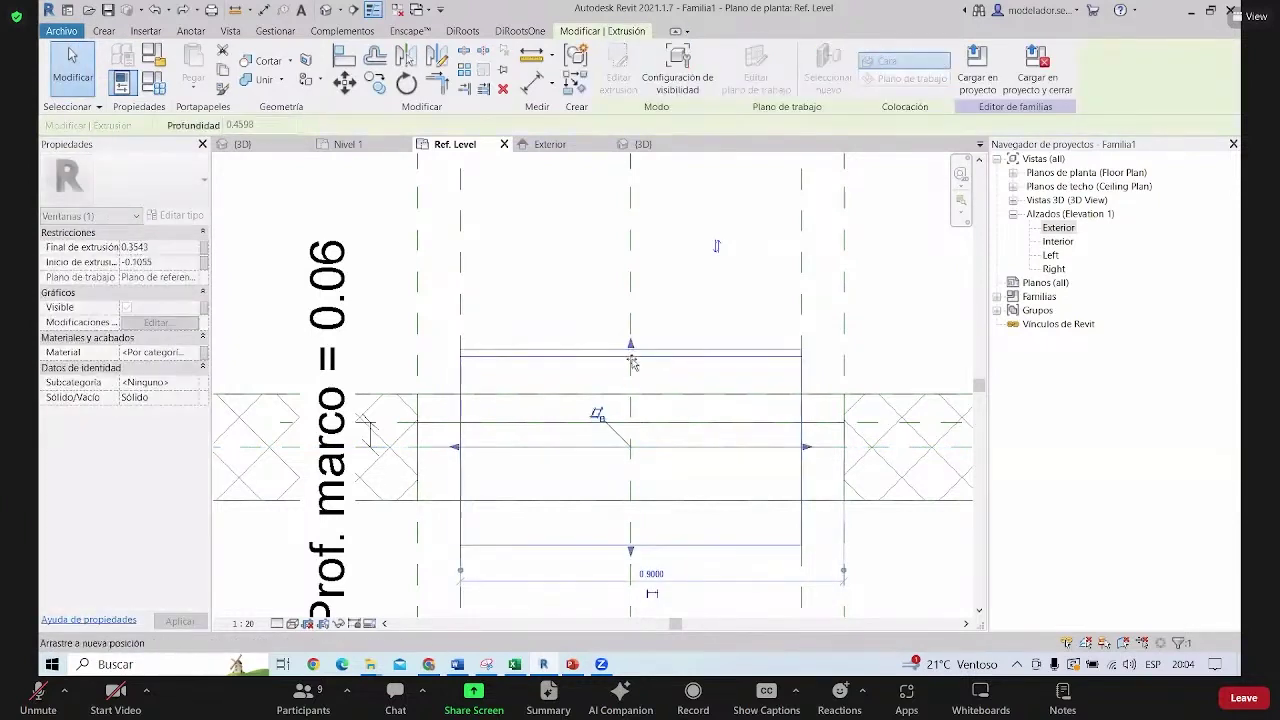
drag(630, 447, 647, 422)
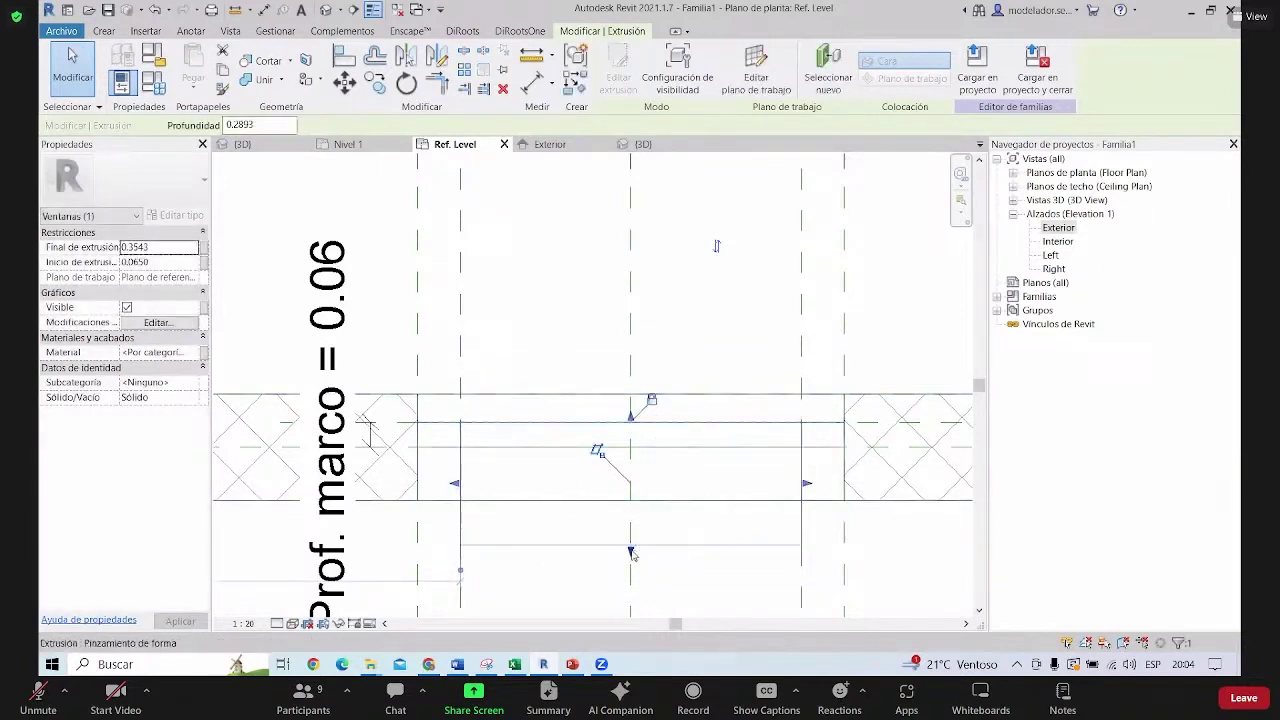
drag(630, 549, 669, 447)
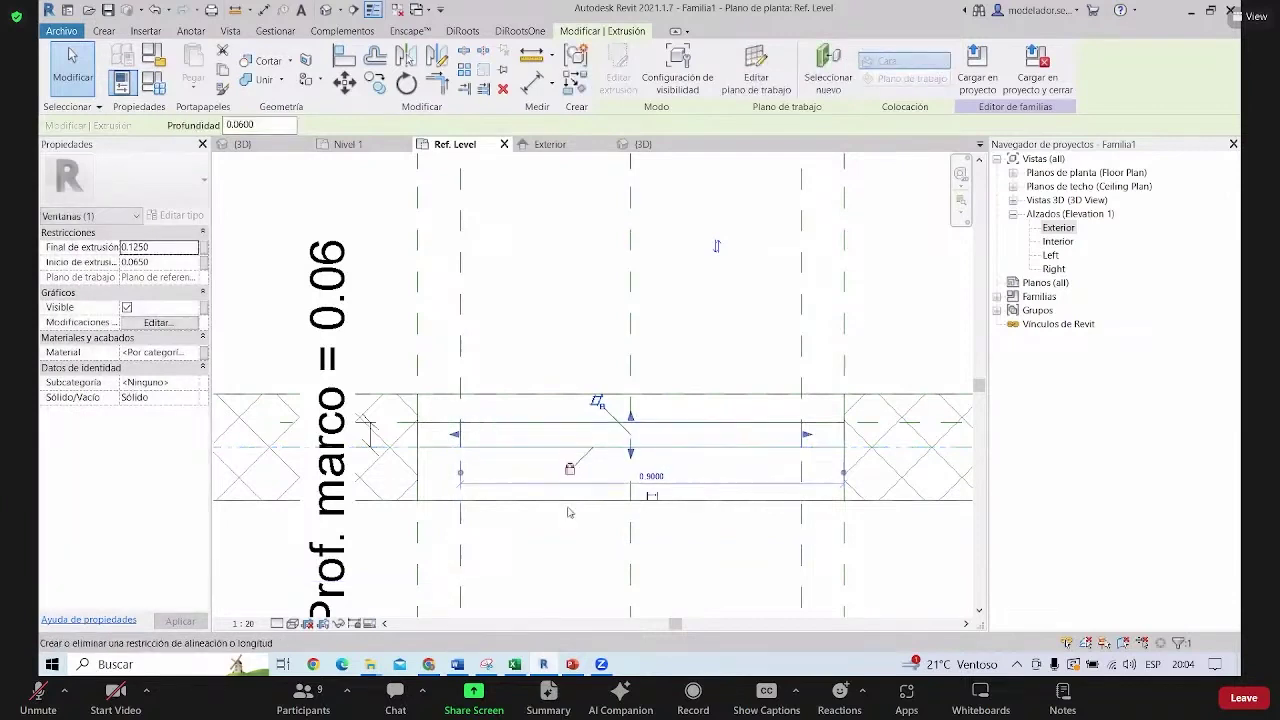
key(Escape)
scroll(588, 480, down, 3)
scroll(620, 420, down, 2)
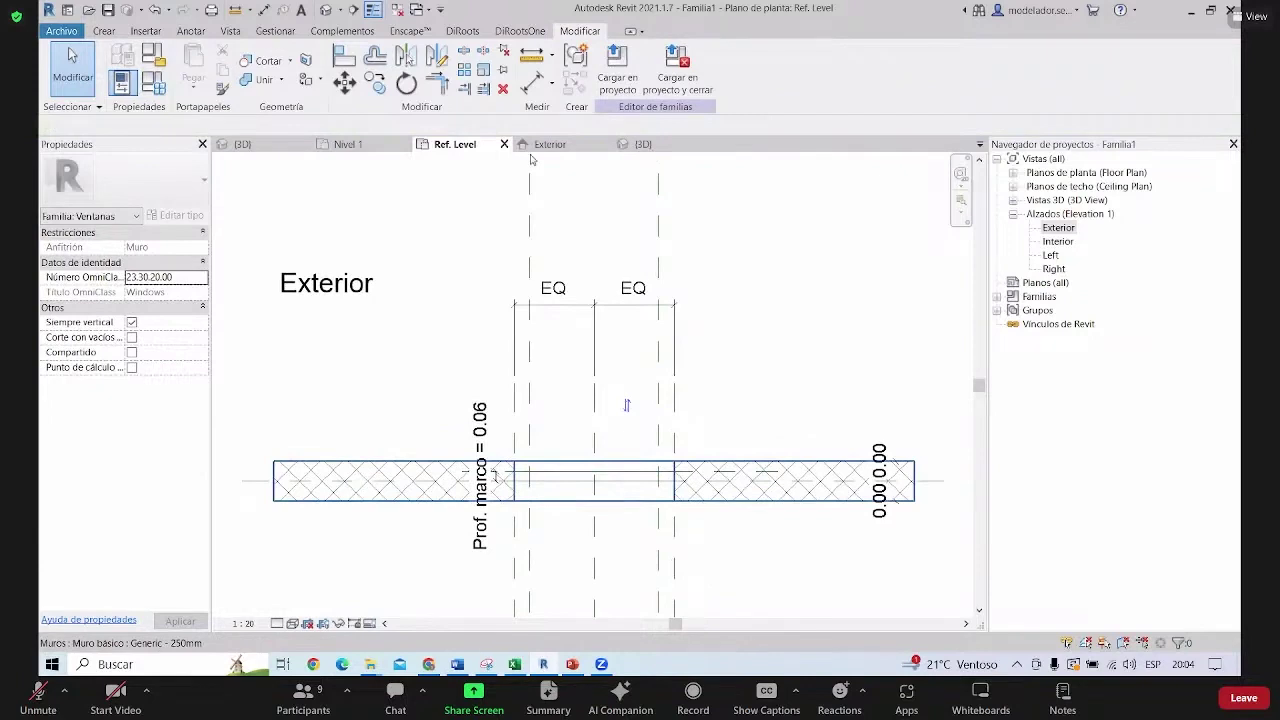
Switch to the 3D view and orbit to inspect the frame extrusion in the 250 mm wall
key(ctrl+Tab)
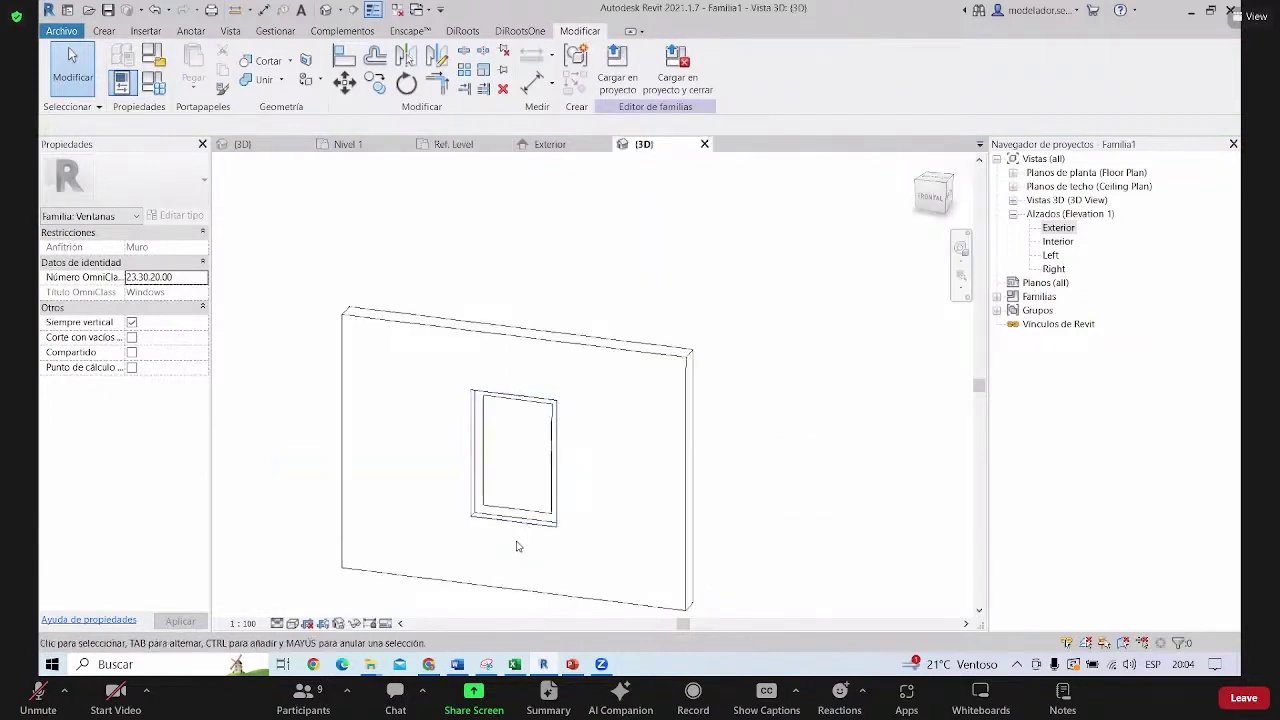
mouse_move(514, 529)
shift+middle_down()
mouse_move(577, 394)
mouse_move(663, 451)
mouse_move(837, 429)
mouse_move(837, 470)
mouse_move(734, 466)
mouse_move(780, 463)
mouse_move(734, 423)
mouse_move(790, 442)
mouse_move(584, 194)
shift+middle_up()
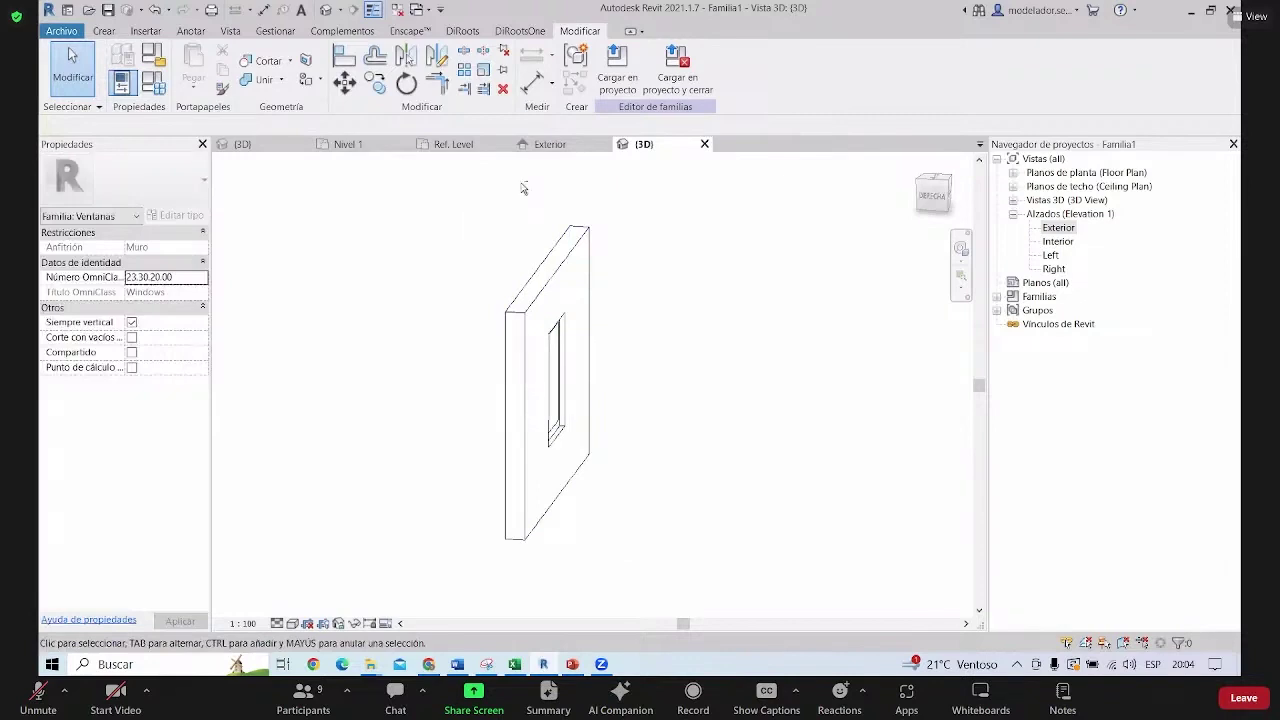
shift+middle_drag(521, 188, 575, 450)
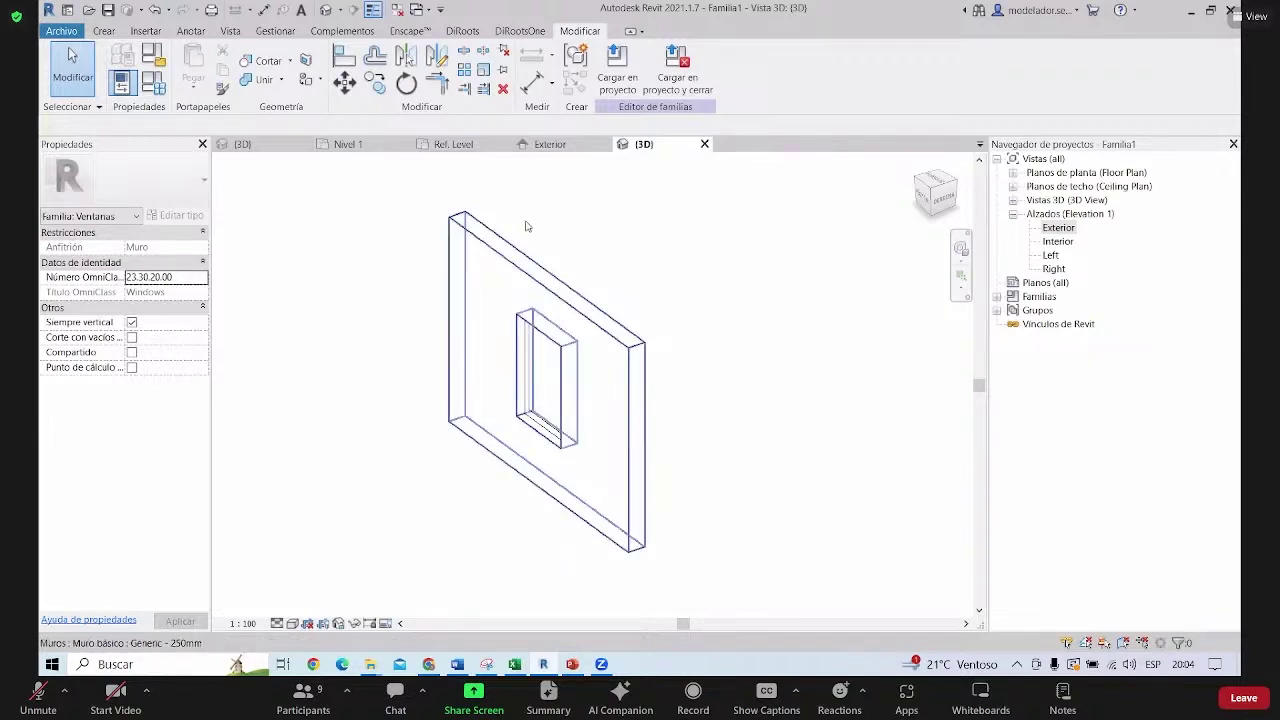
middle_drag(729, 489, 792, 503)
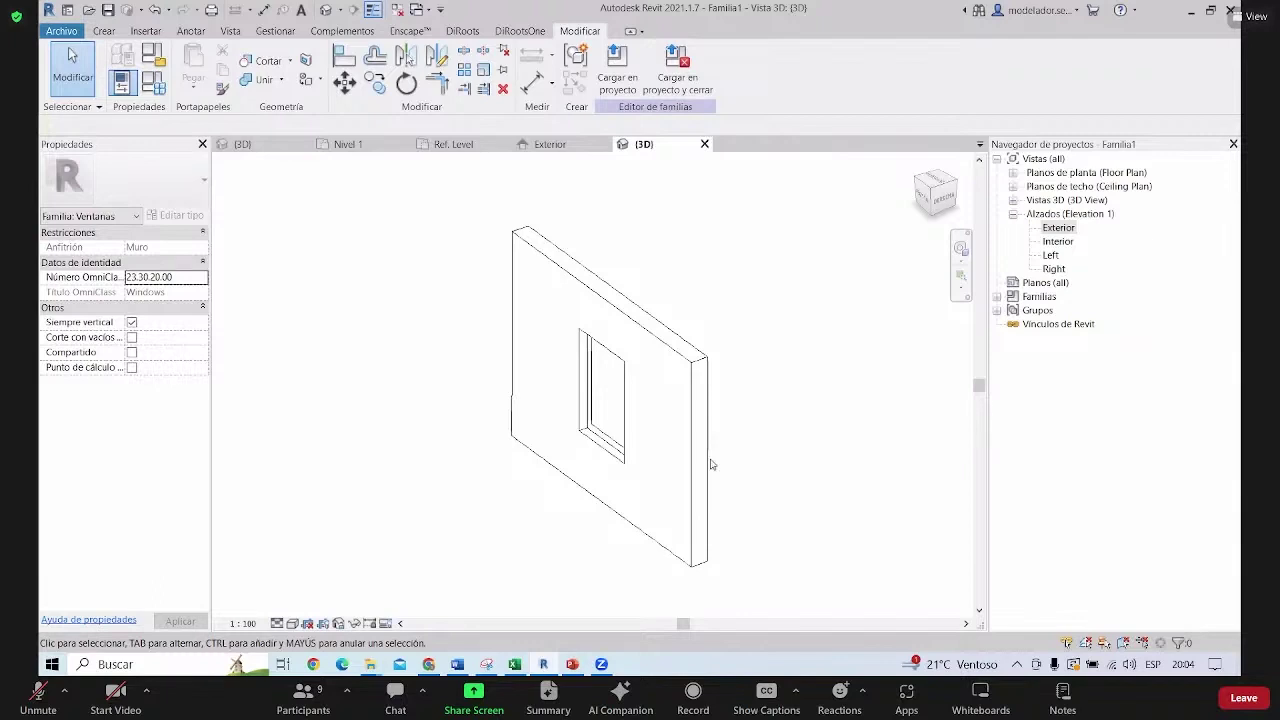
Set the 3D view's visual style to Sombreado and orbit to a more frontal view
click(292, 623)
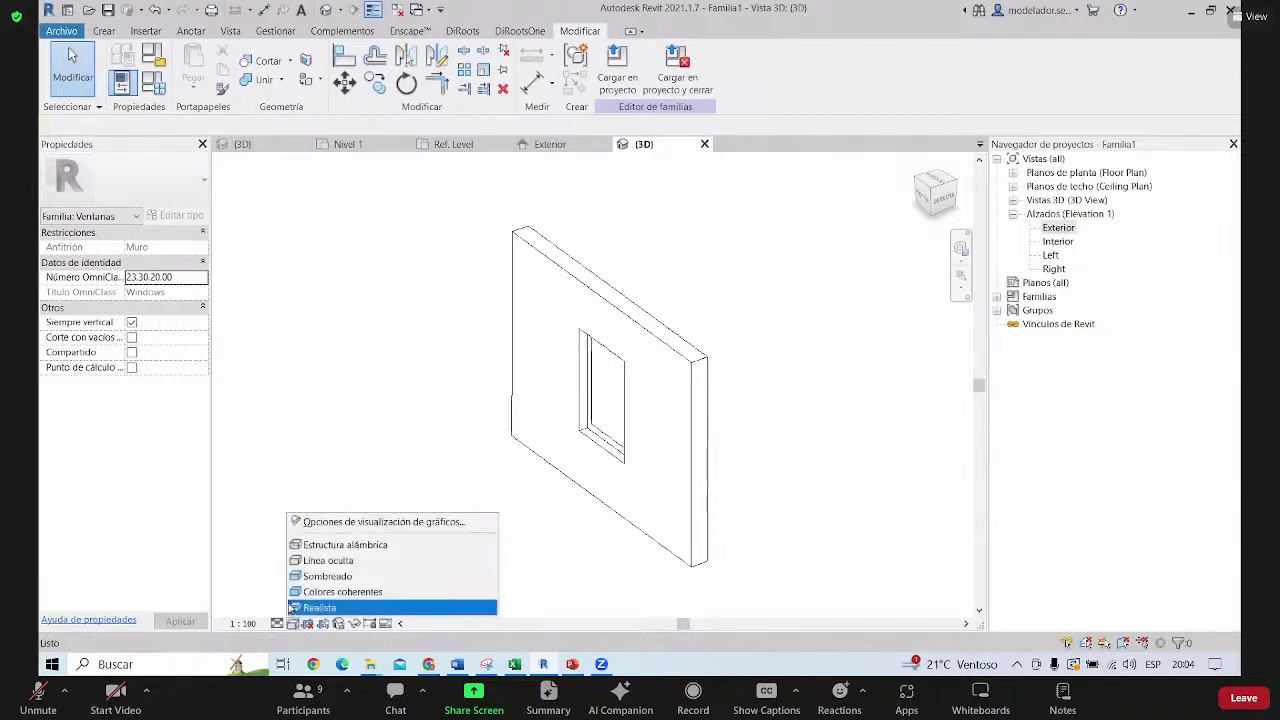
click(356, 576)
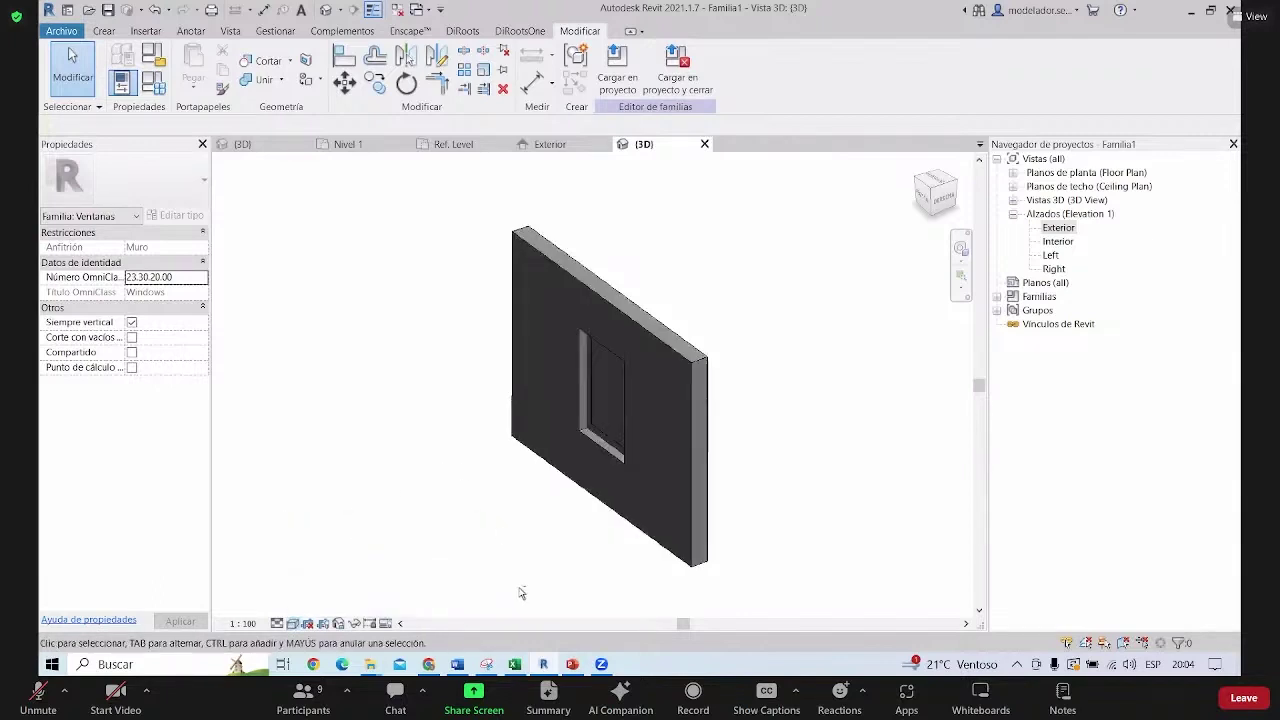
mouse_move(519, 593)
shift+middle_down()
mouse_move(614, 600)
mouse_move(543, 491)
shift+middle_up()
scroll(640, 374, up, 2)
scroll(559, 387, down, 1)
scroll(596, 342, down, 2)
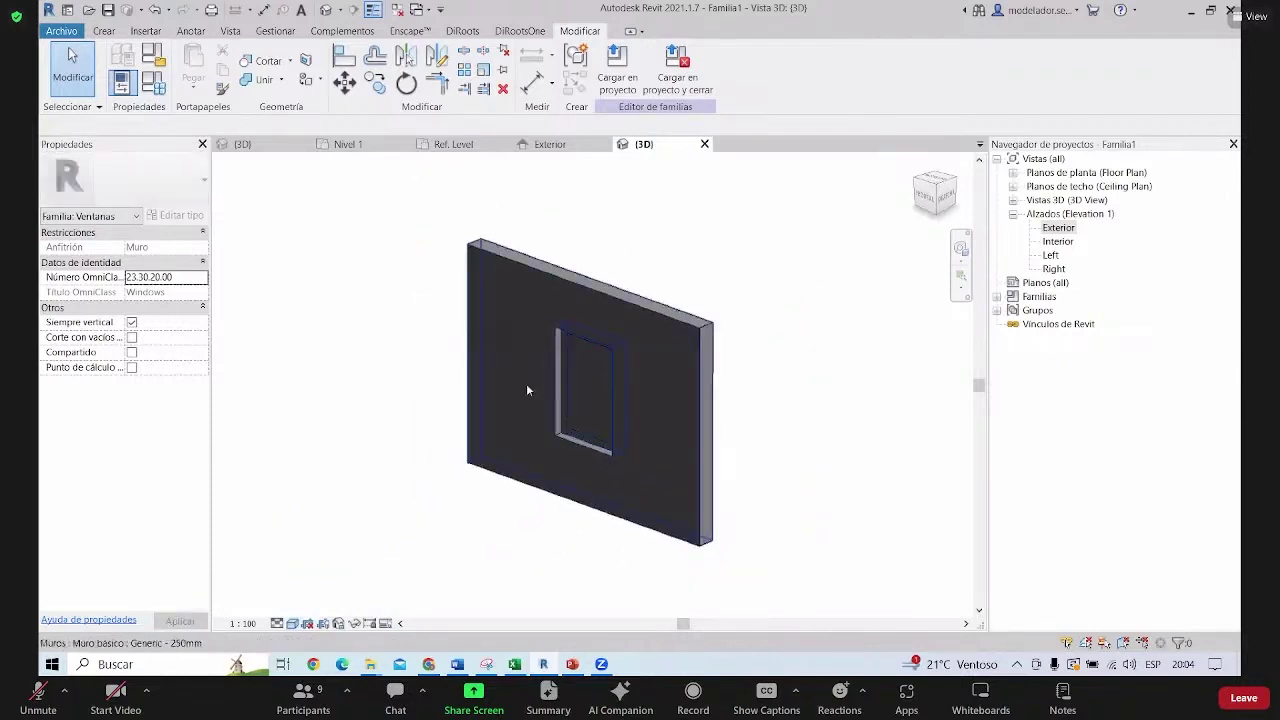
Return the visual style to Línea oculta, zoom in, and select the frame extrusion
click(293, 623)
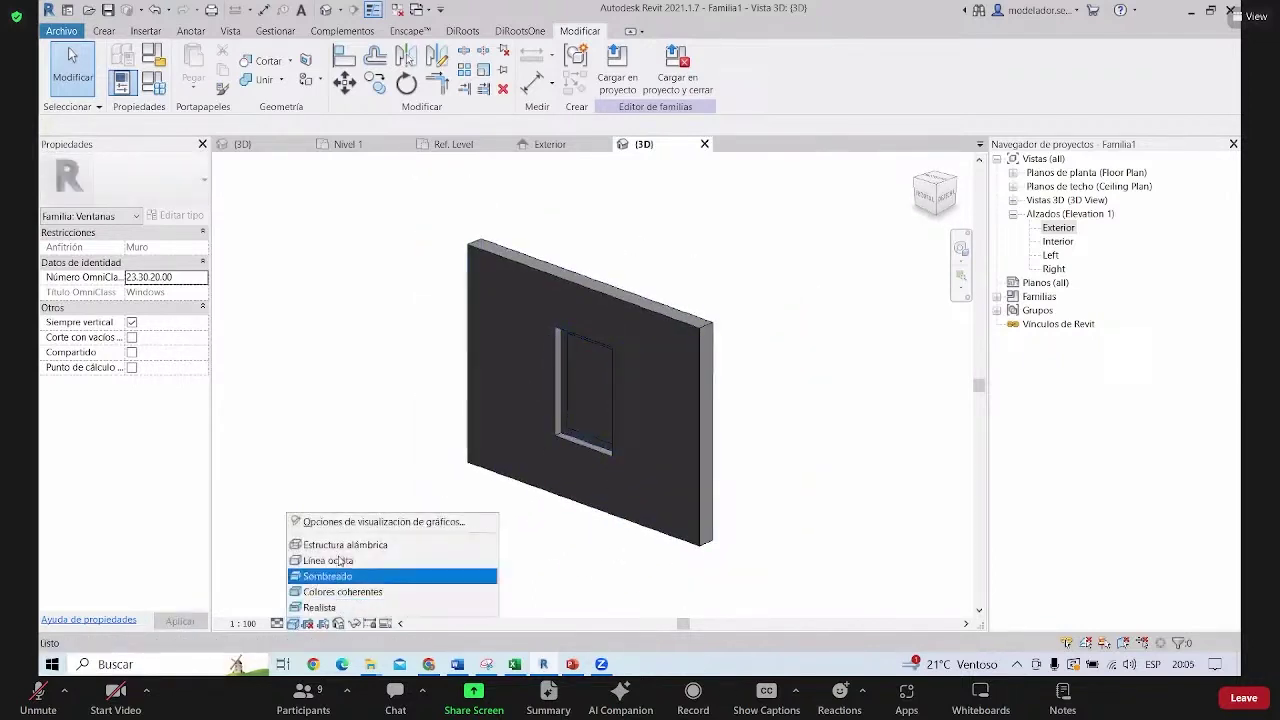
click(340, 563)
scroll(534, 374, up, 2)
scroll(570, 370, up, 1)
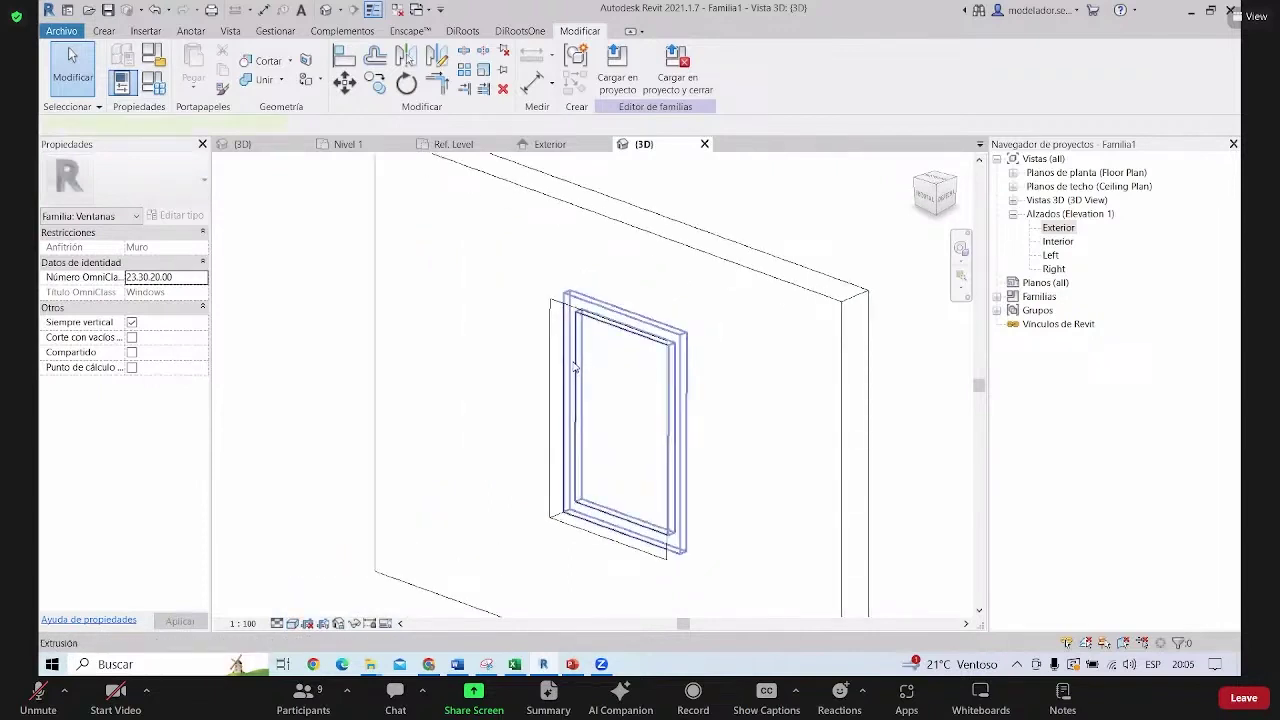
click(575, 368)
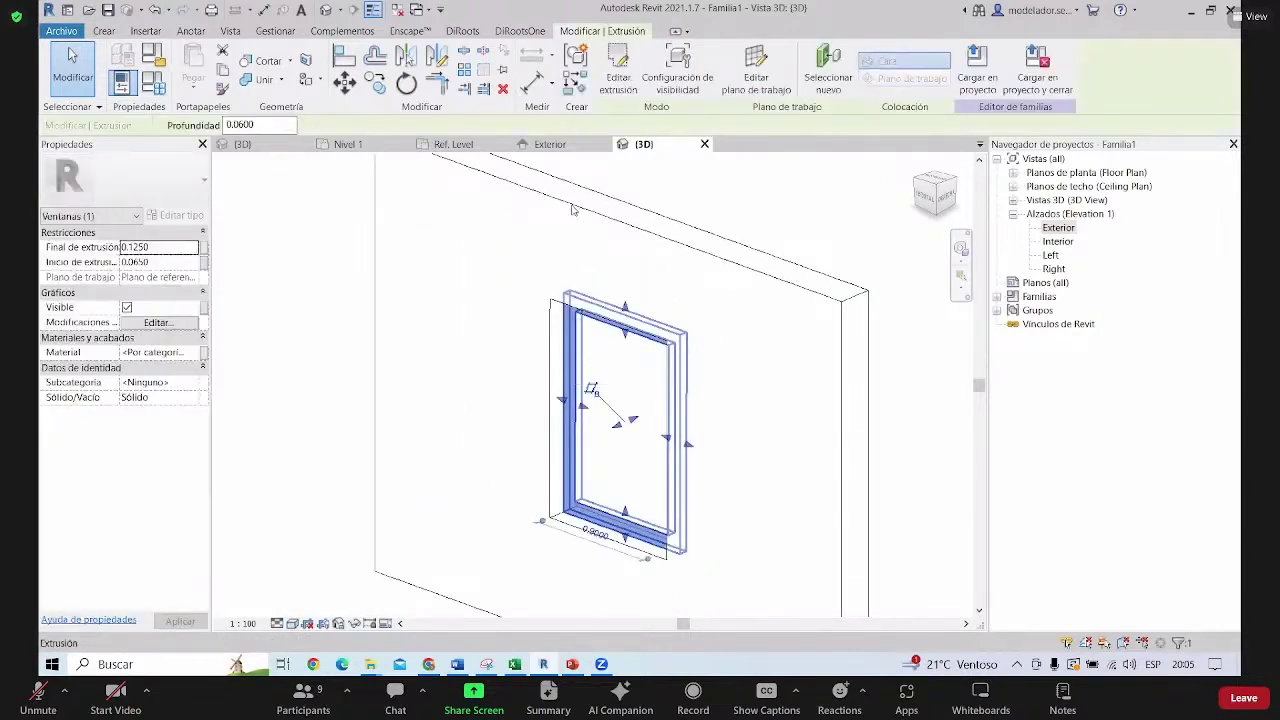
Open the Material Browser from the frame extrusion's Material property
scroll(571, 360, down, 2)
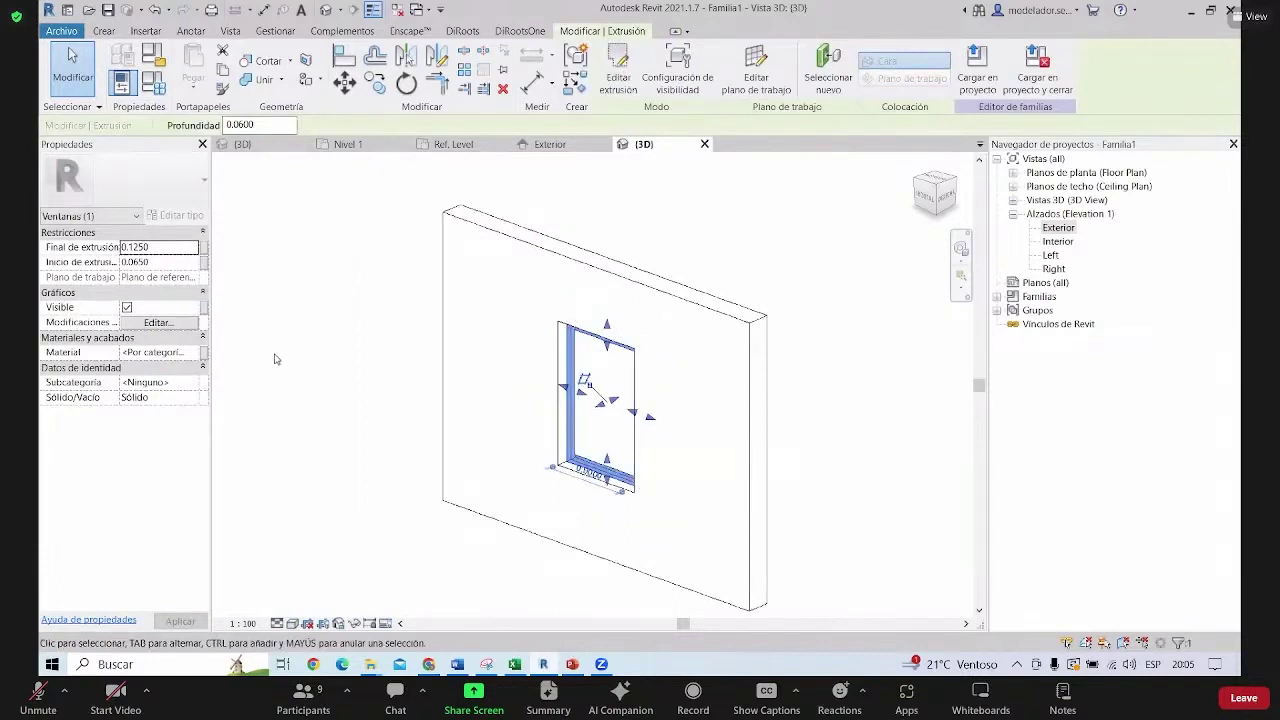
middle_drag(414, 388, 386, 400)
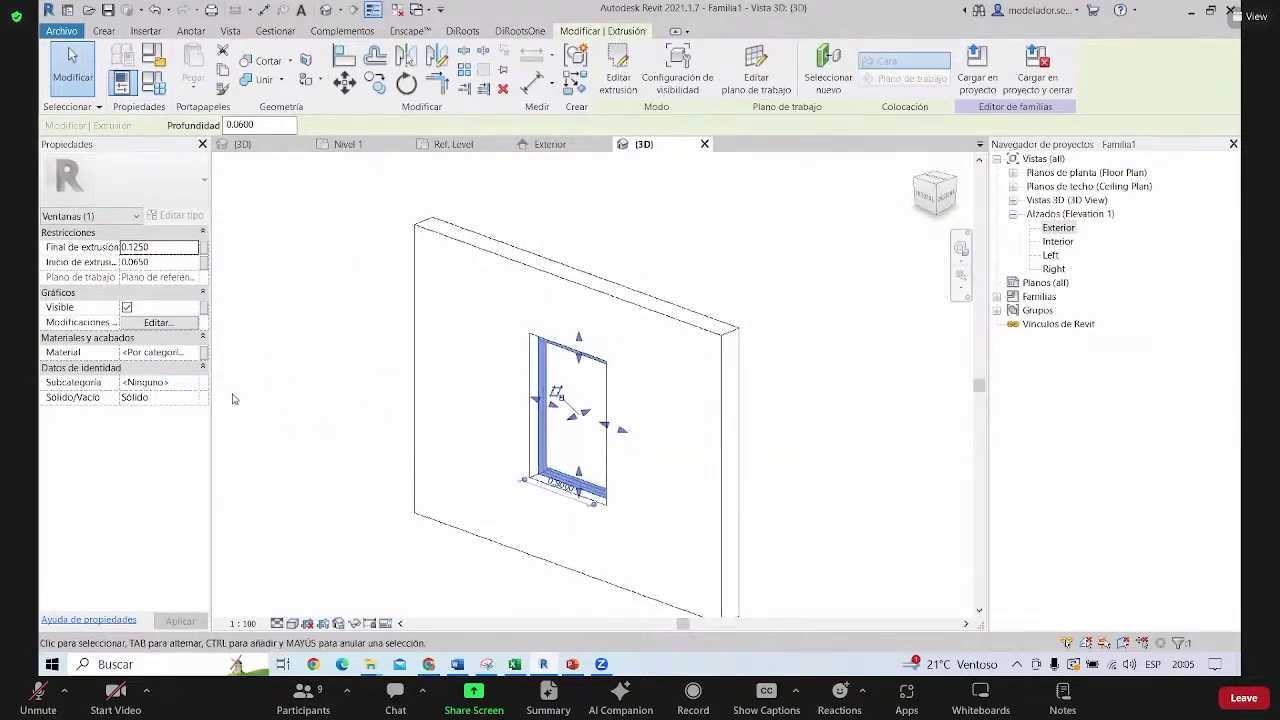
click(188, 353)
click(193, 354)
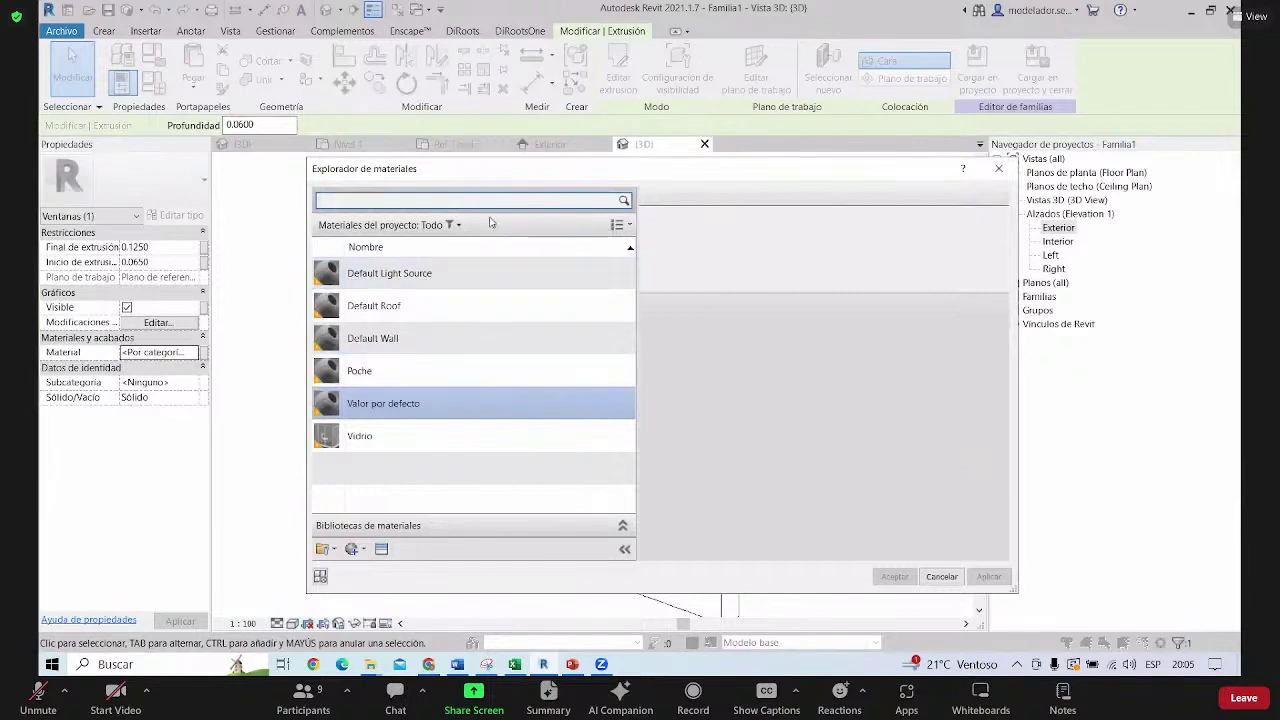
Create a new default material for the frame extrusion
drag(617, 166, 643, 160)
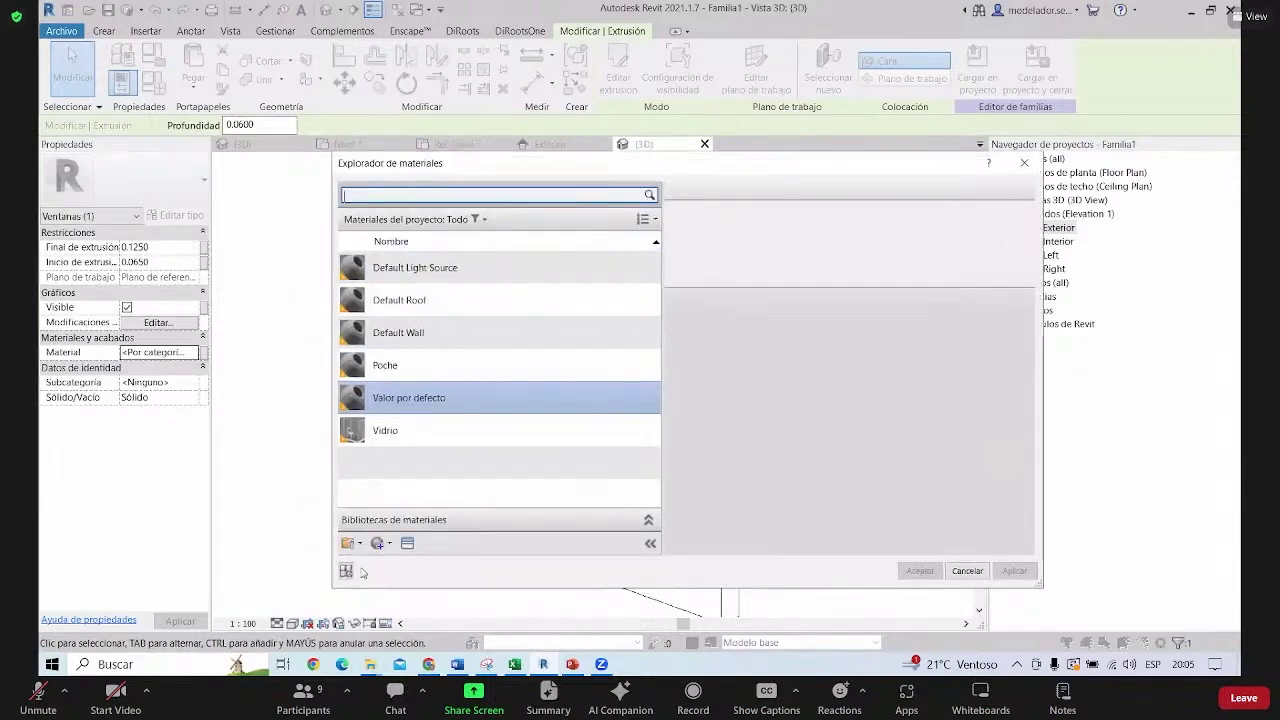
click(348, 543)
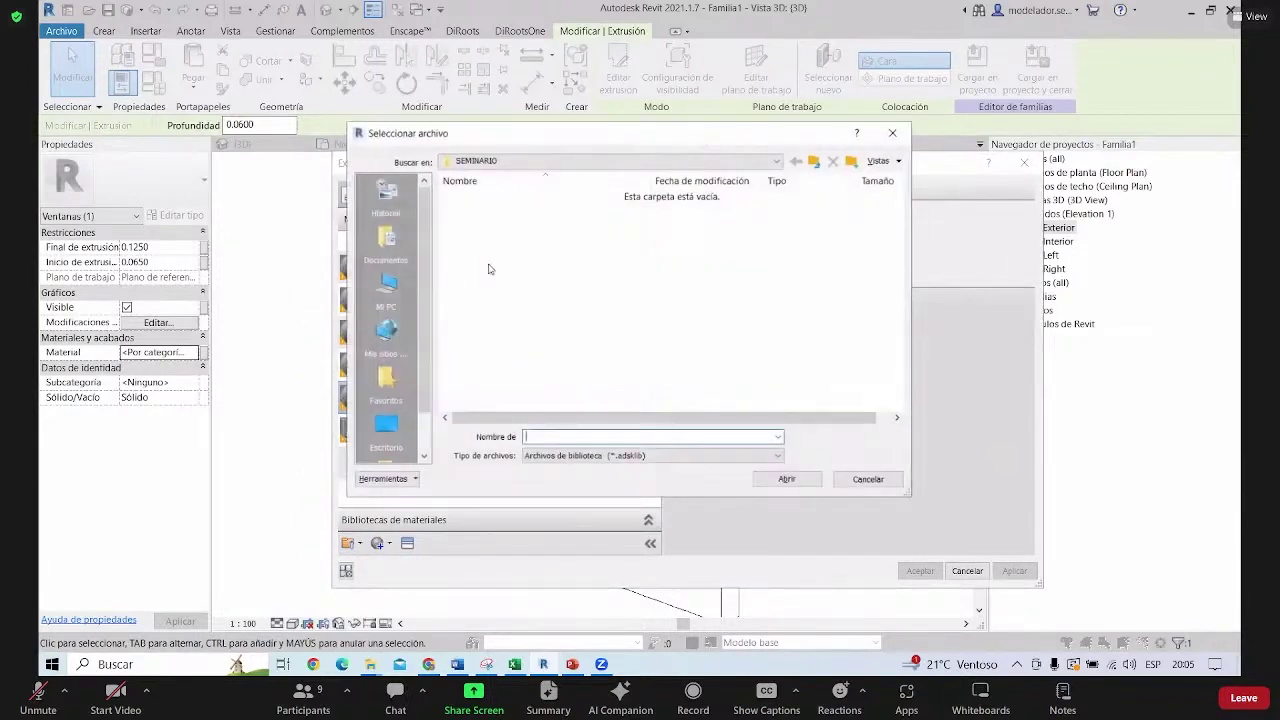
click(894, 136)
click(380, 542)
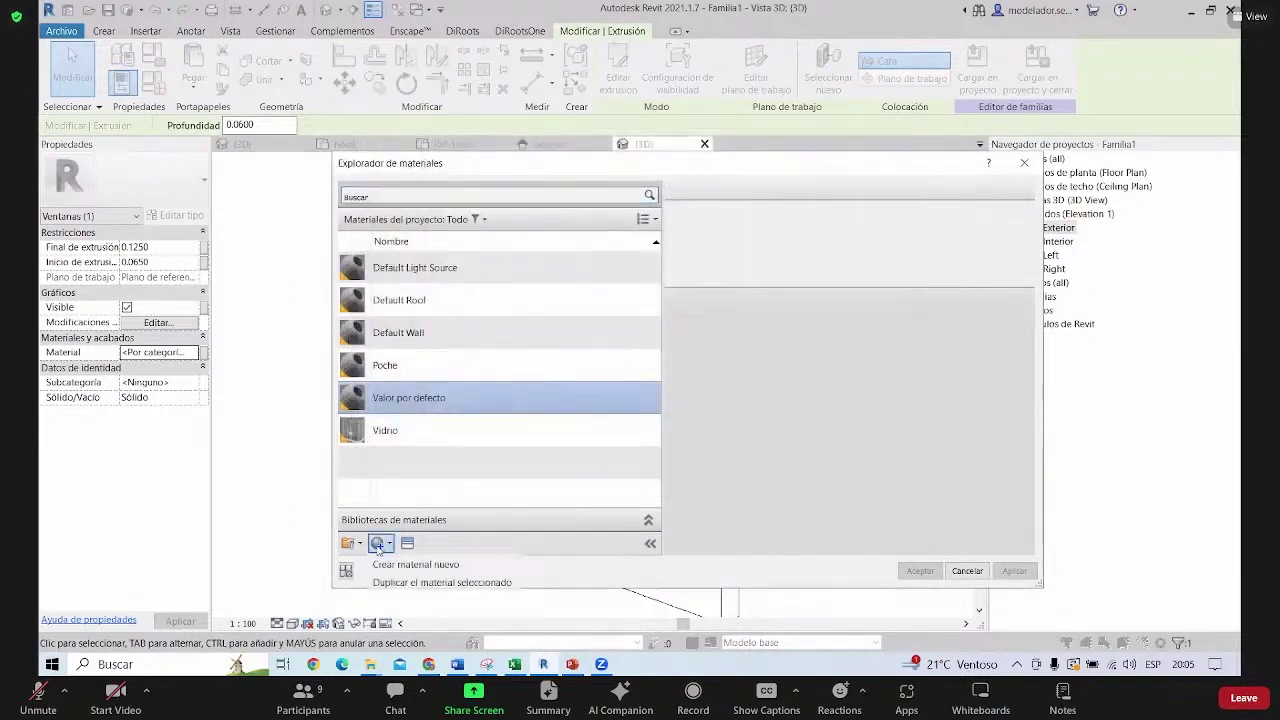
click(412, 564)
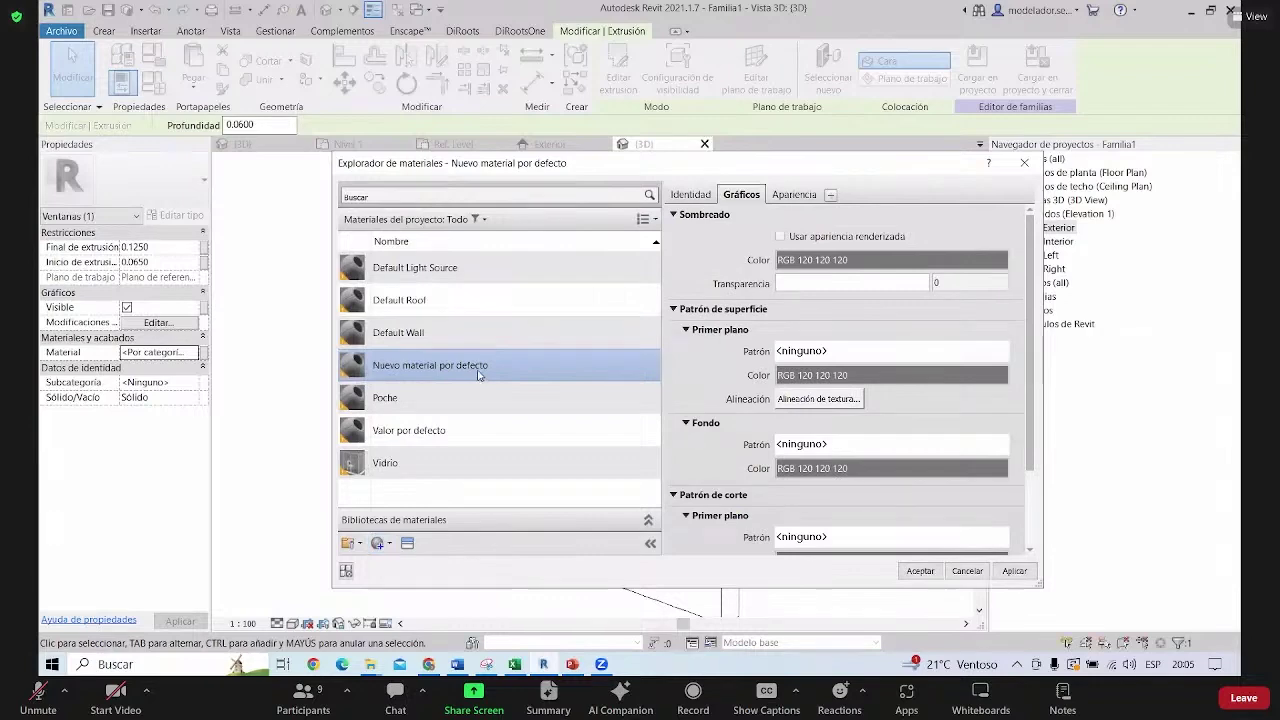
key(Return)
Rename the new material to Aluminio
click(193, 352)
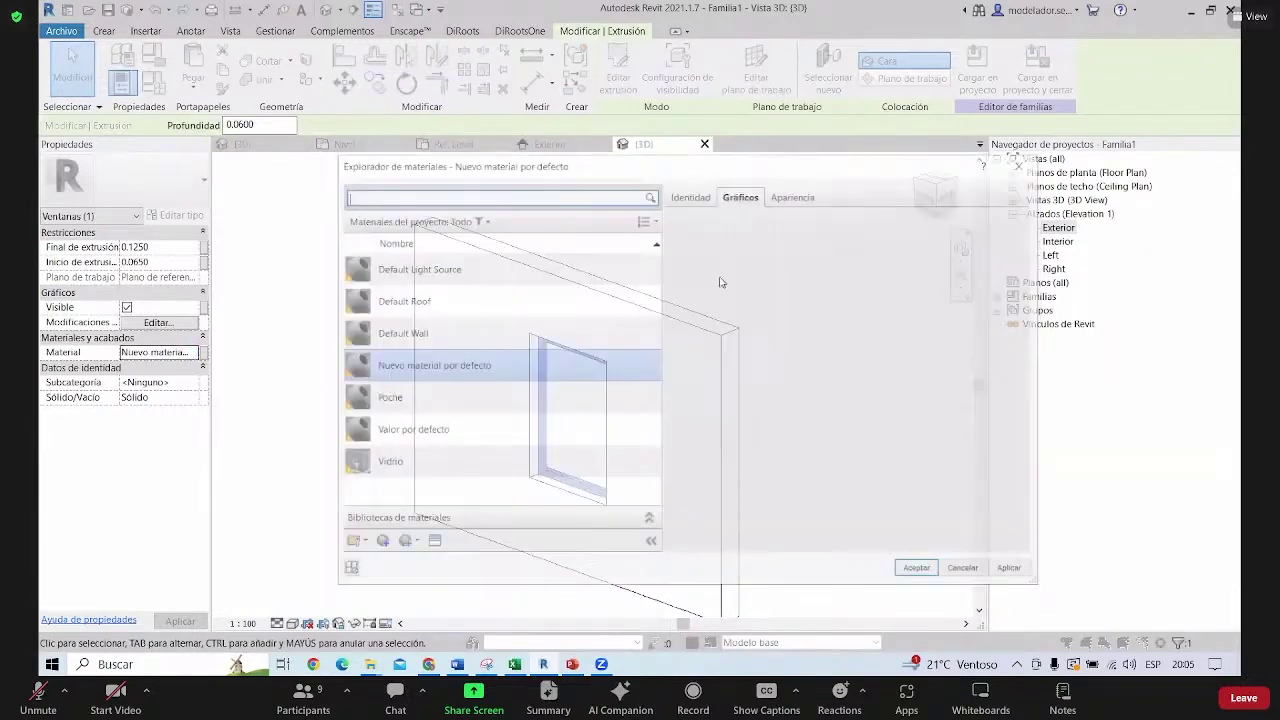
right_click(428, 365)
click(499, 403)
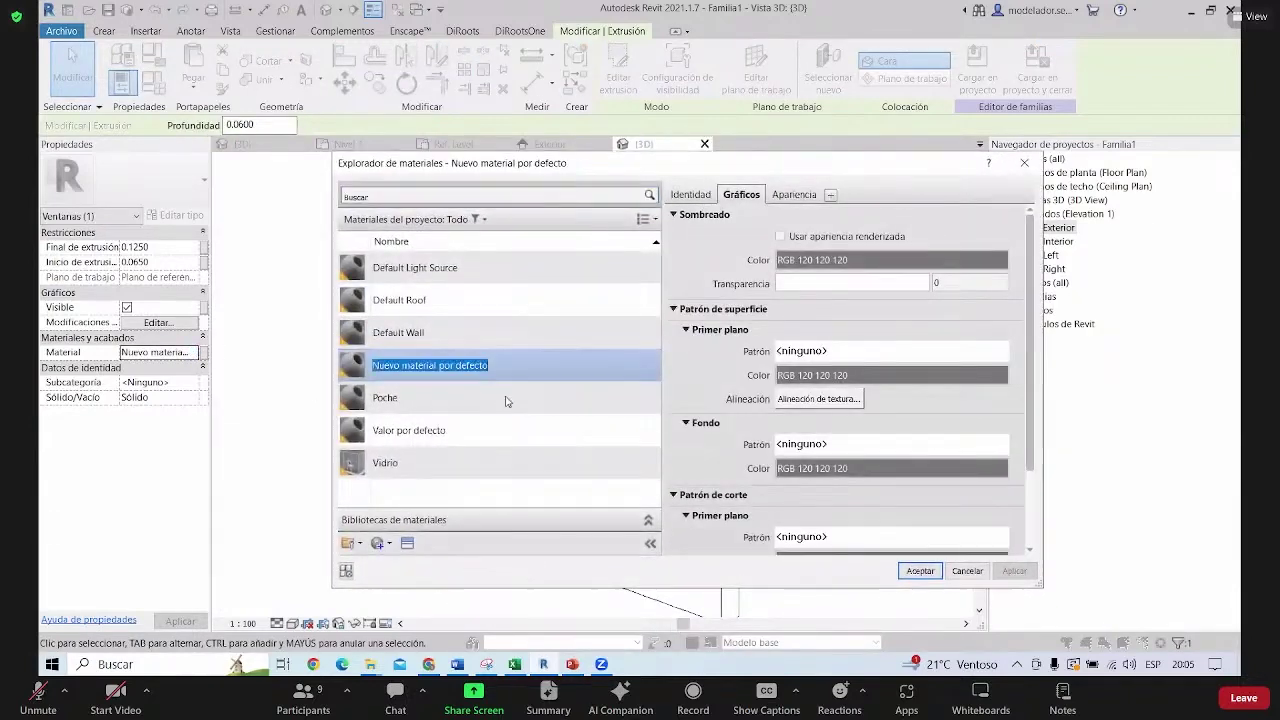
text(m)
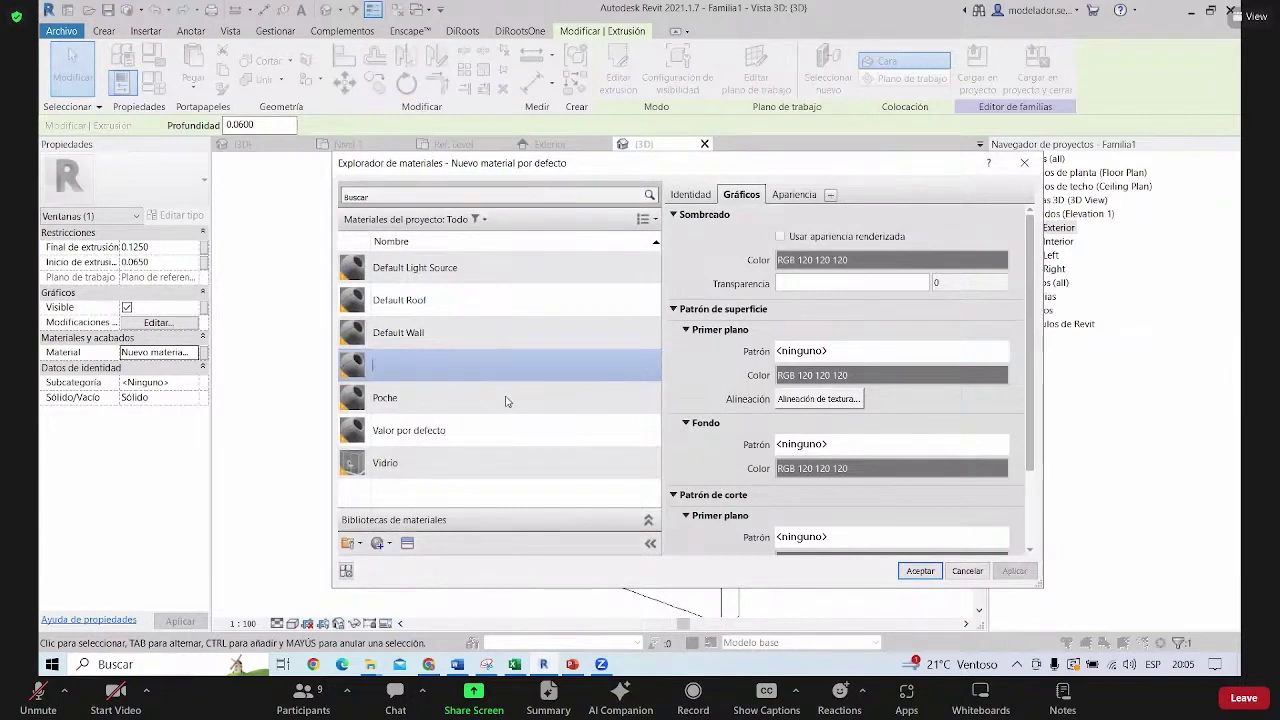
key(BackSpace)
key(BackSpace)
key(BackSpace)
text(luminio)
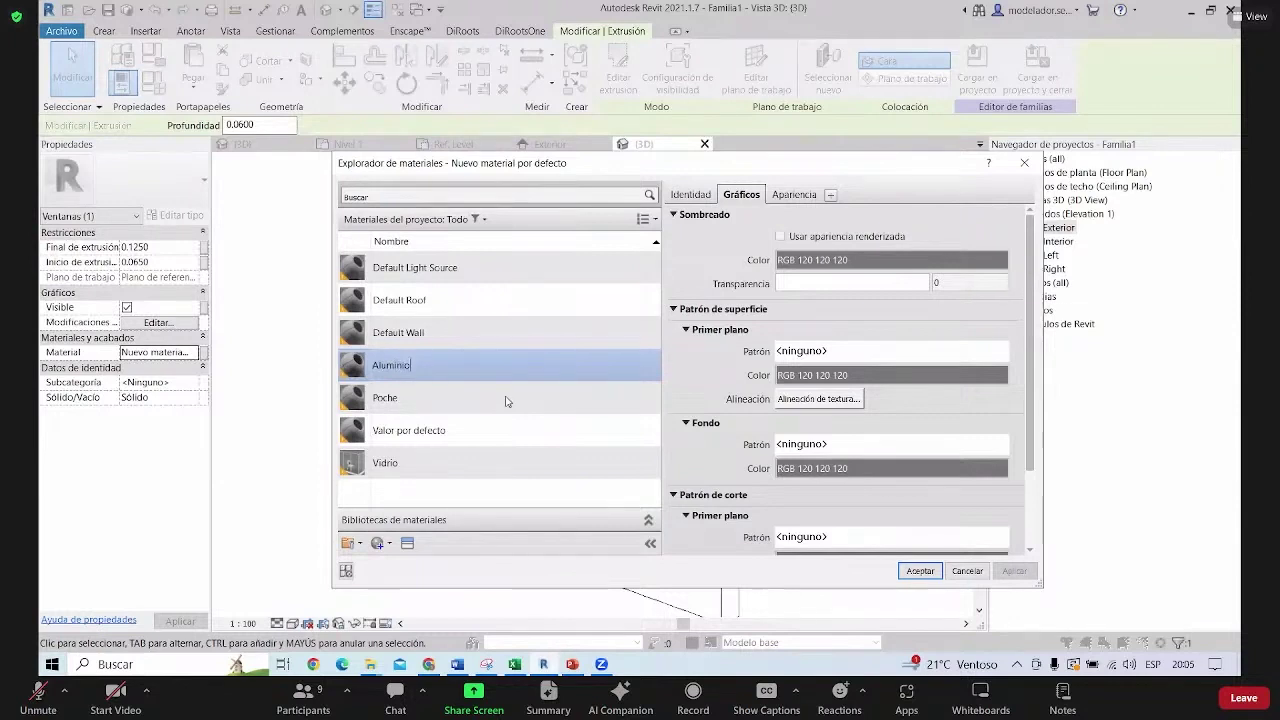
click(506, 401)
click(480, 365)
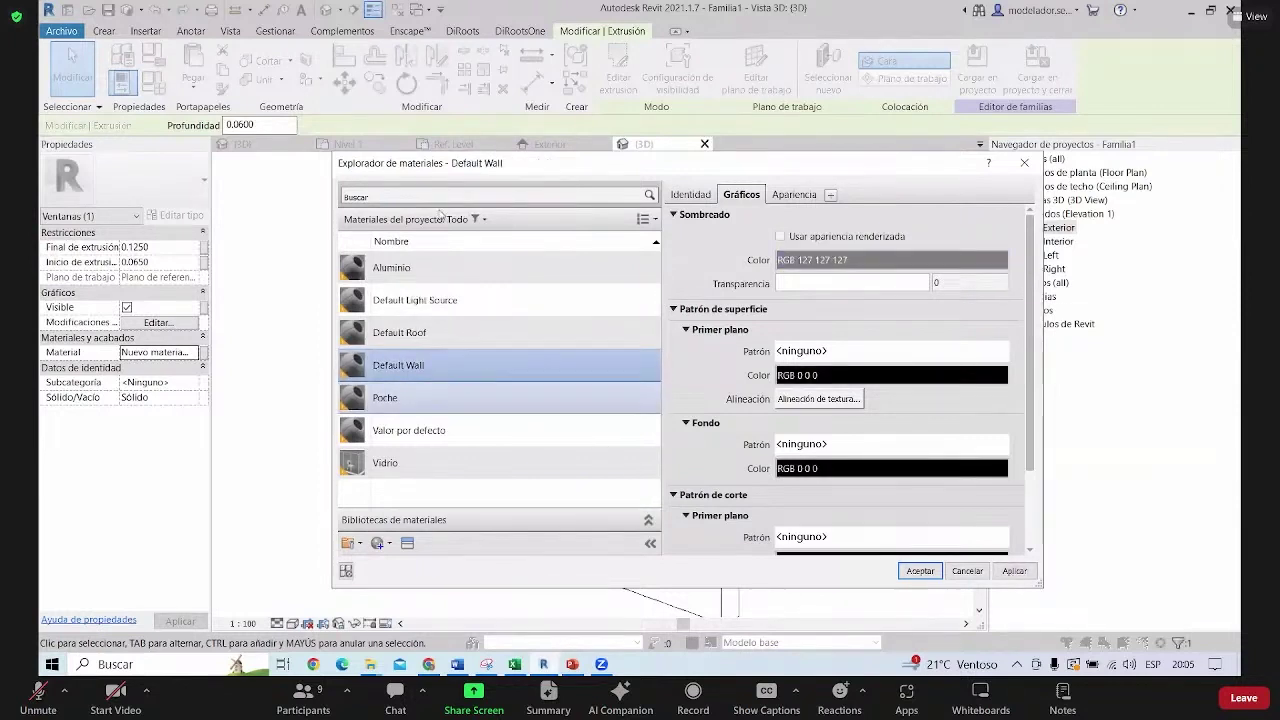
Review Aluminio's Identity and Graphics tabs and open the Asset Browser to replace its appearance
click(436, 274)
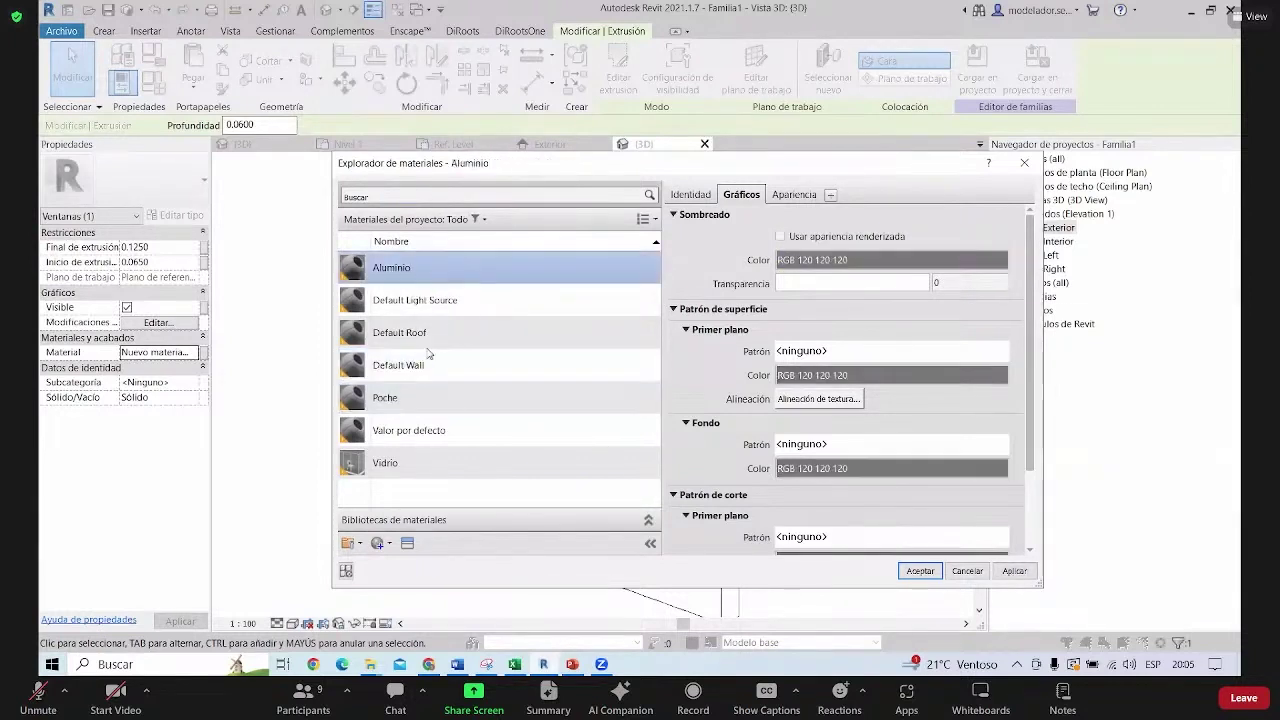
click(690, 195)
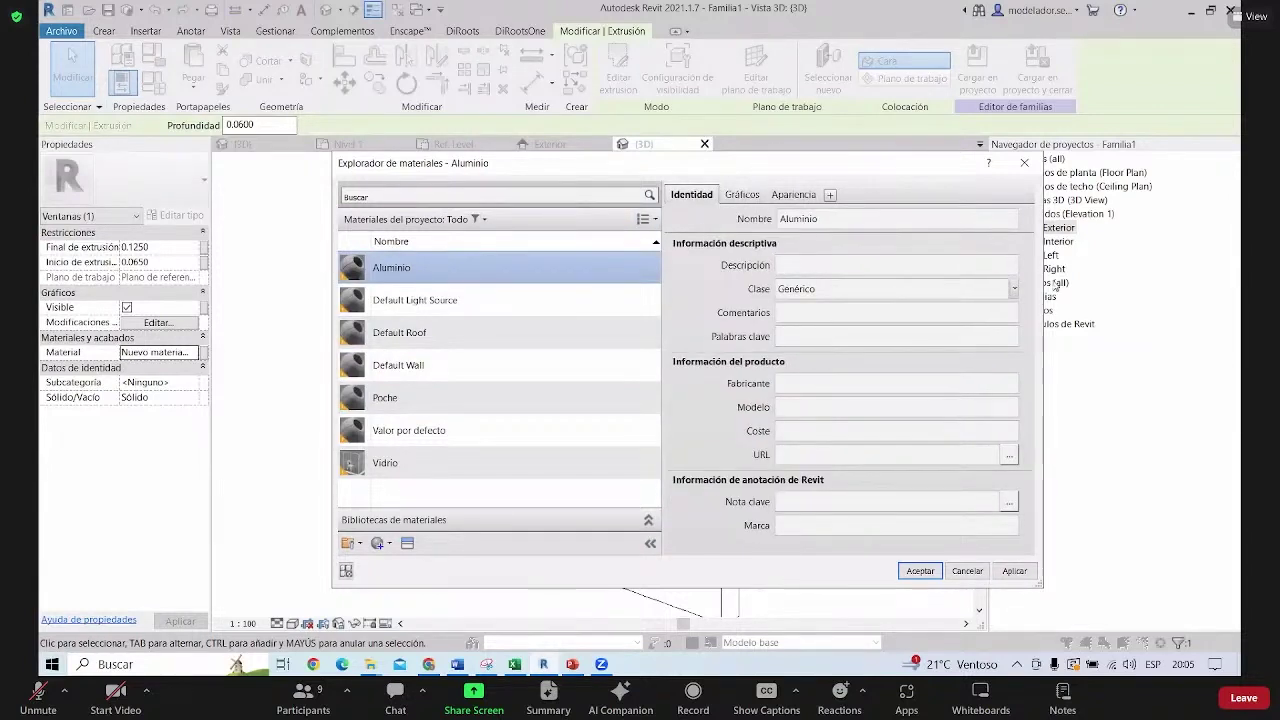
click(1013, 288)
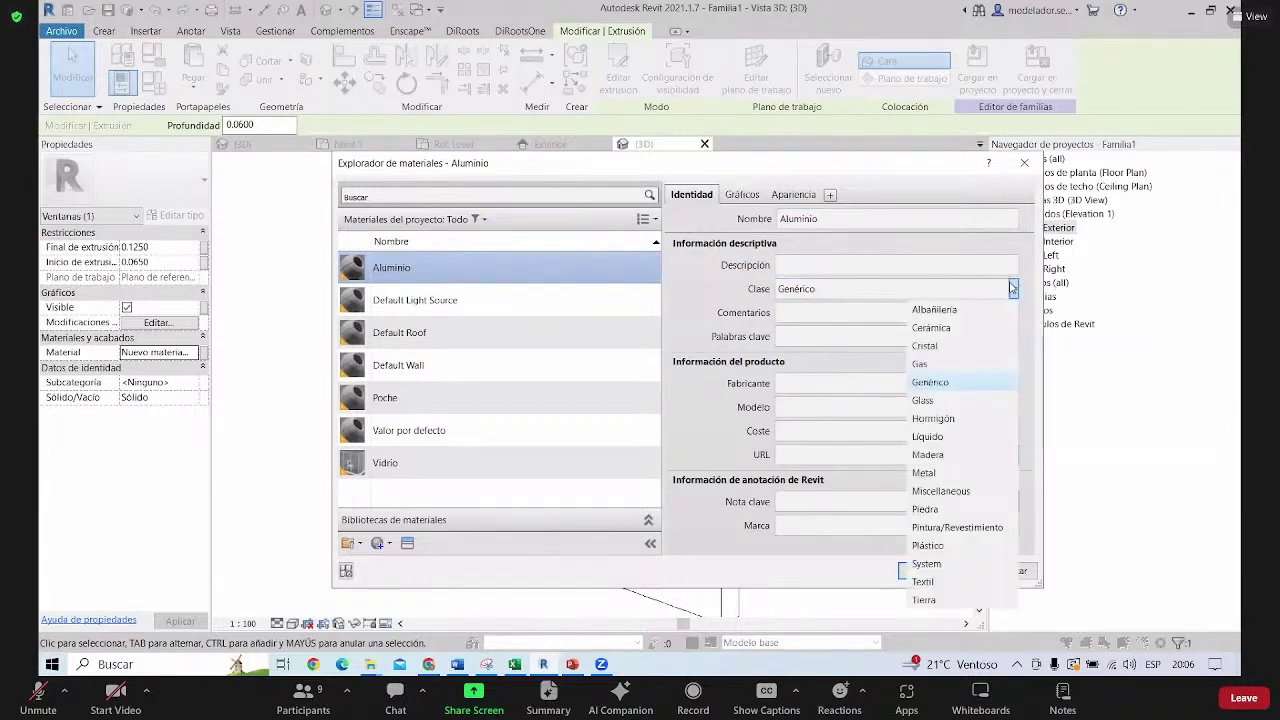
click(1013, 288)
click(742, 195)
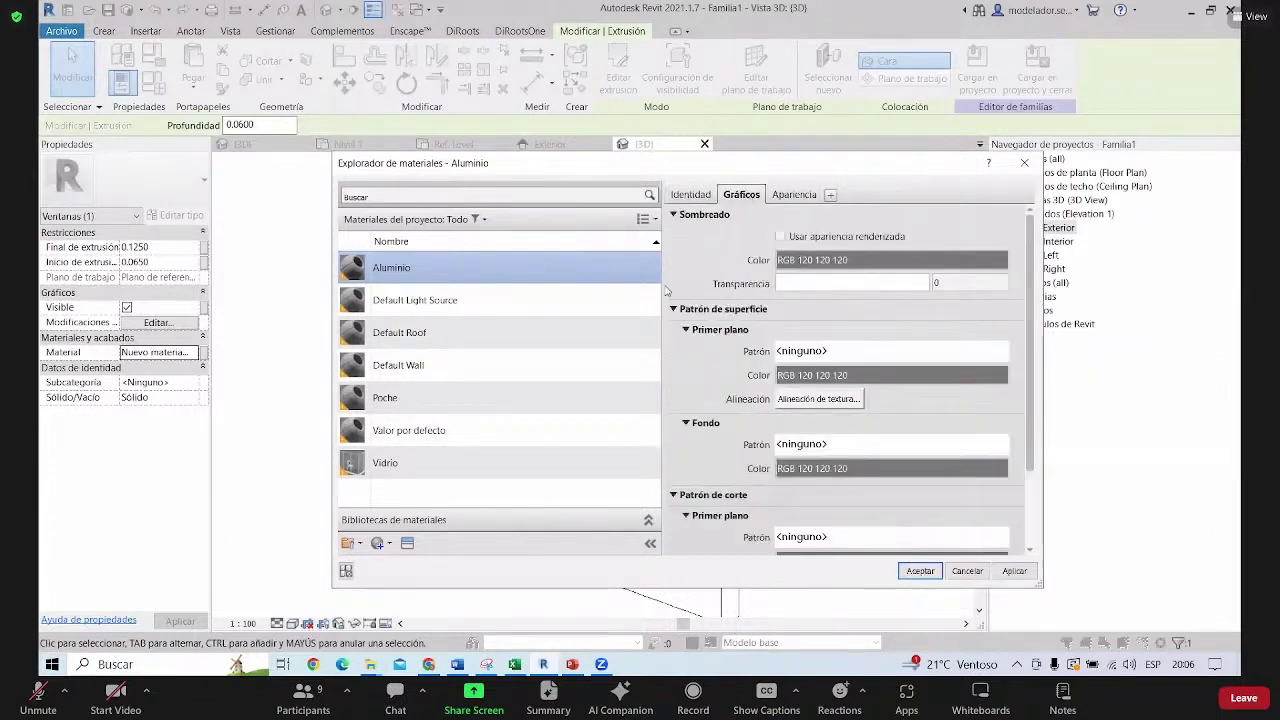
click(794, 194)
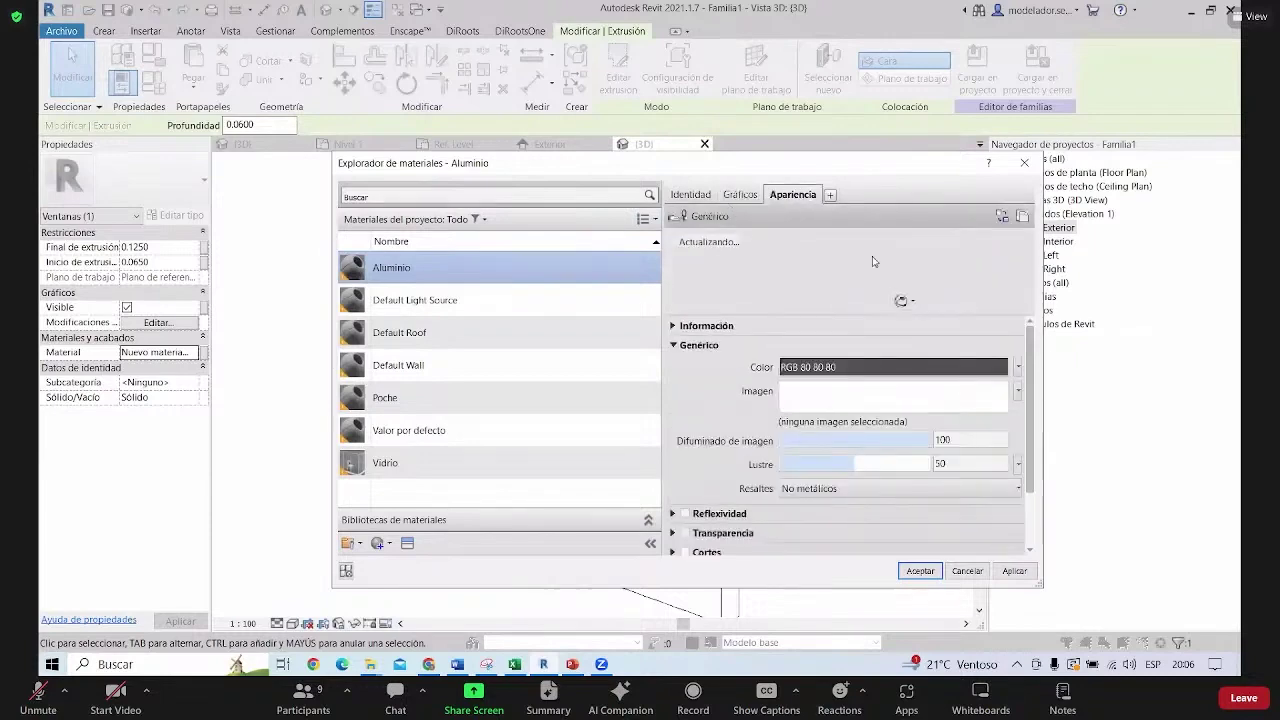
click(1002, 217)
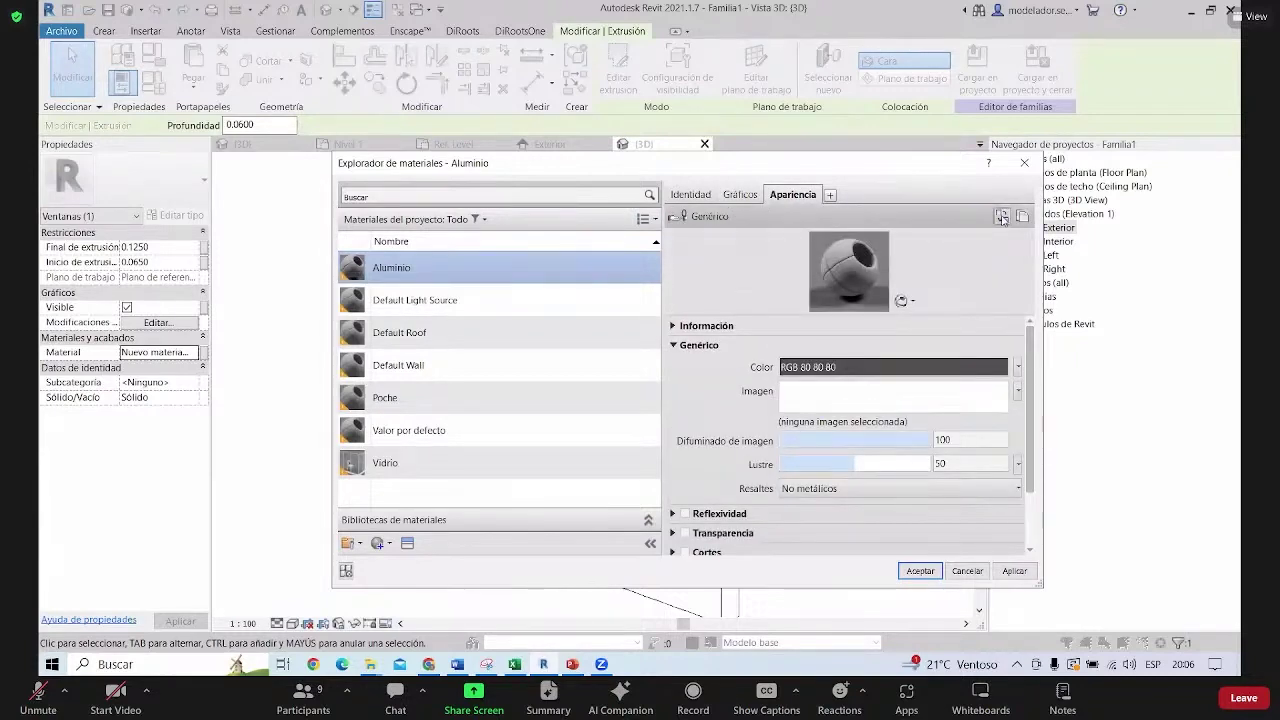
click(914, 132)
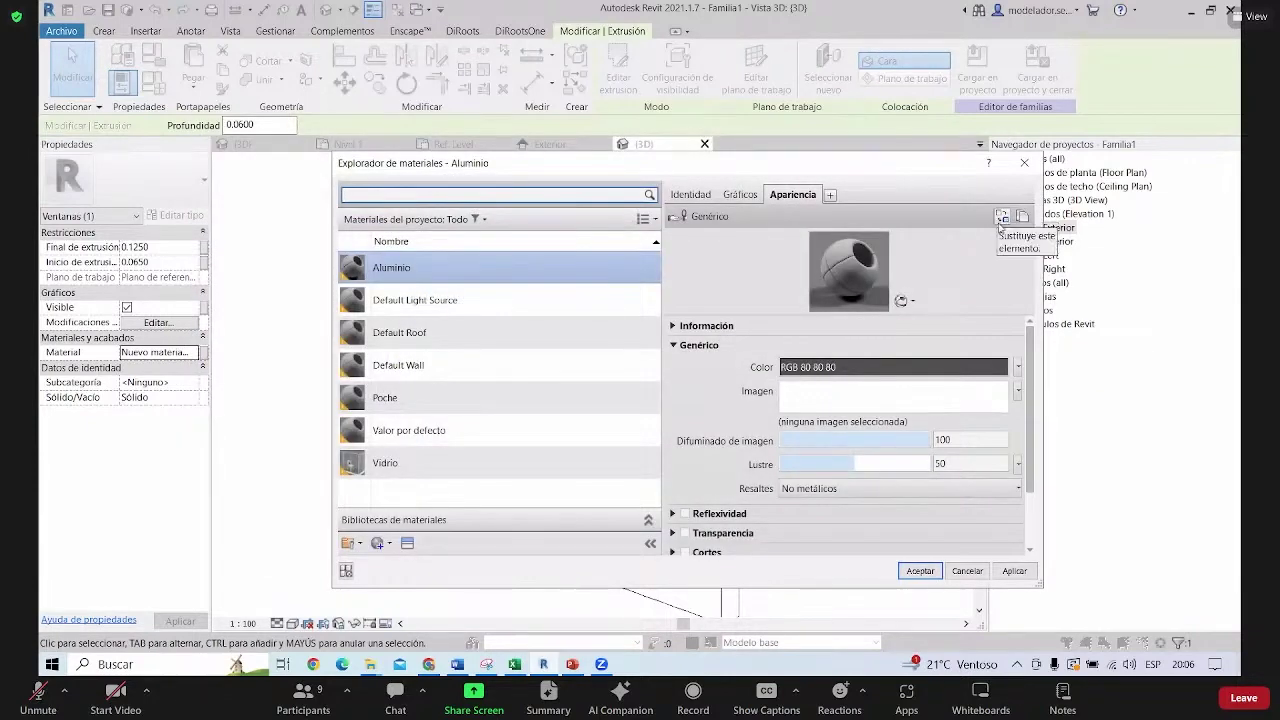
click(1002, 217)
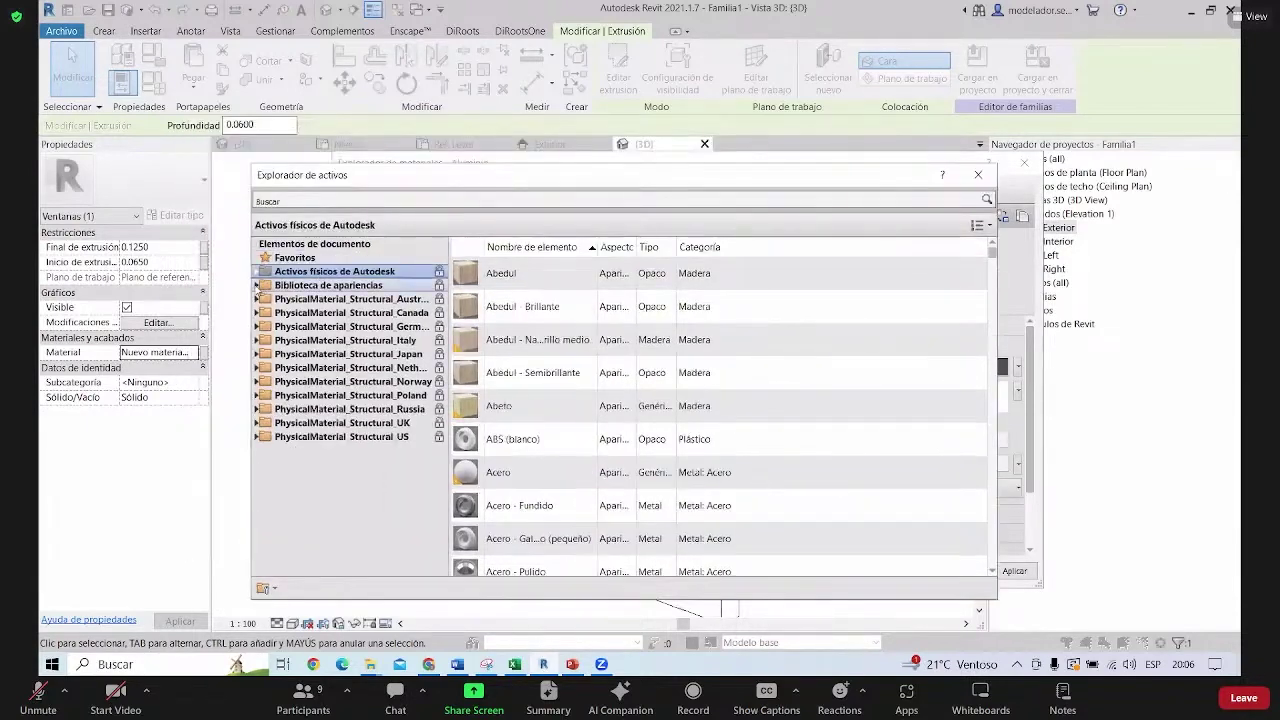
Browse the Metal appearance assets and close the Asset Browser, leaving Aluminio with Acero - Fundido
click(256, 287)
scroll(344, 355, down, 1)
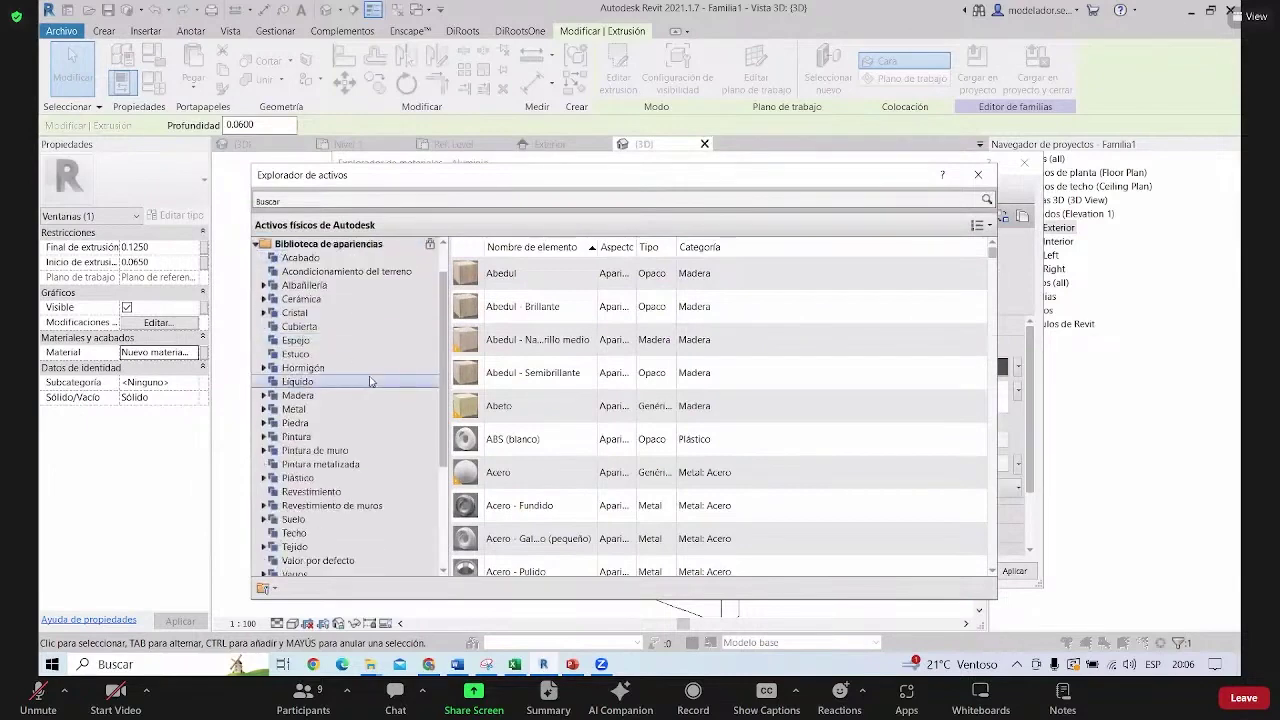
click(329, 409)
scroll(600, 400, down, 2)
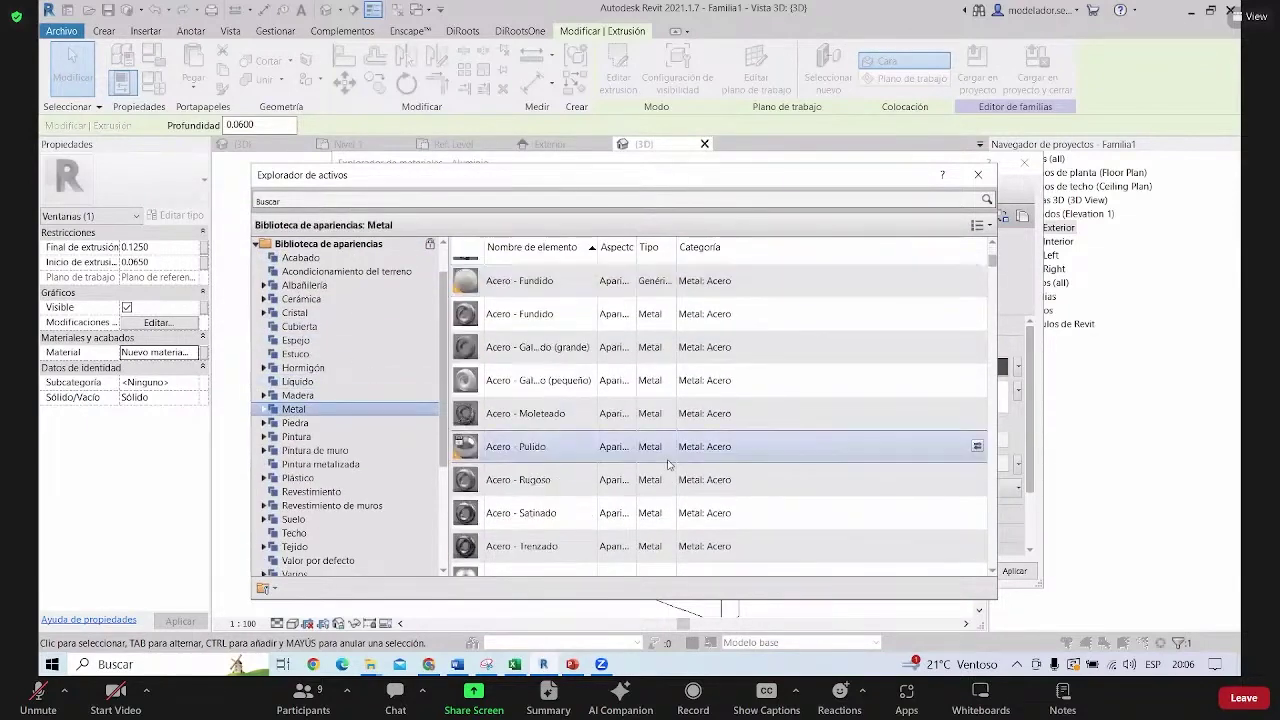
scroll(610, 390, up, 2)
scroll(627, 383, down, 1)
scroll(562, 400, down, 1)
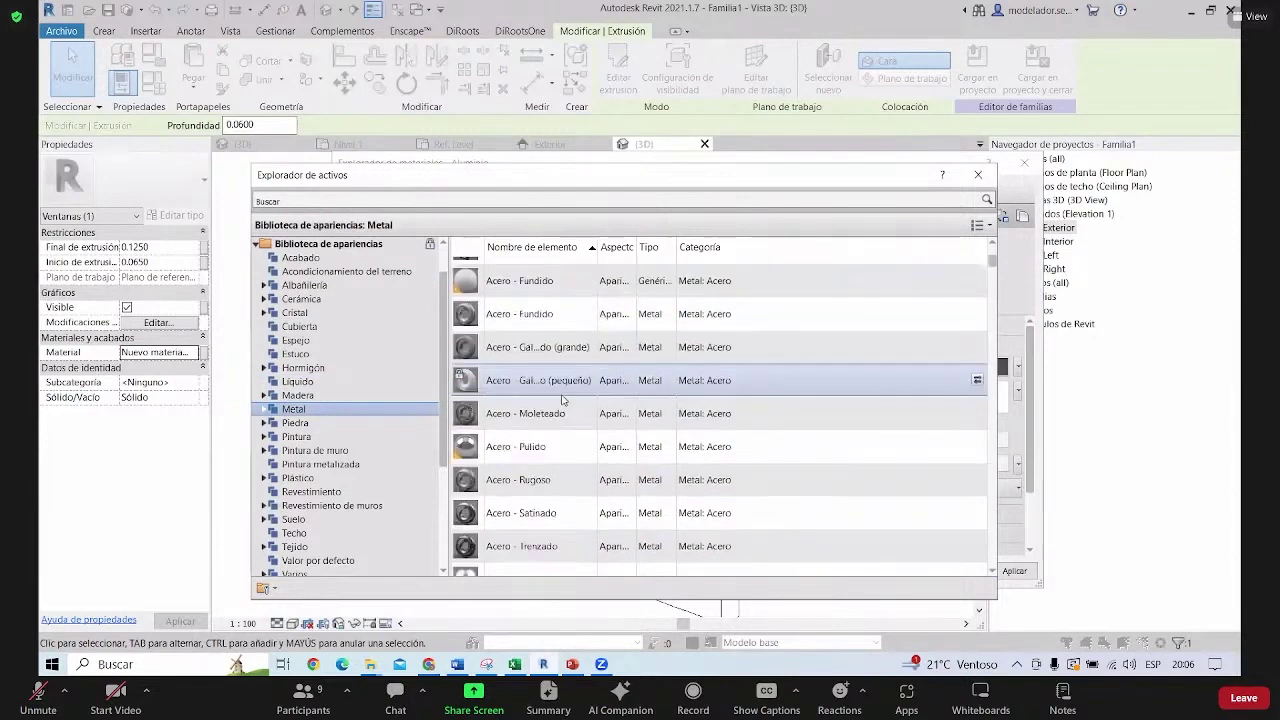
scroll(576, 388, up, 1)
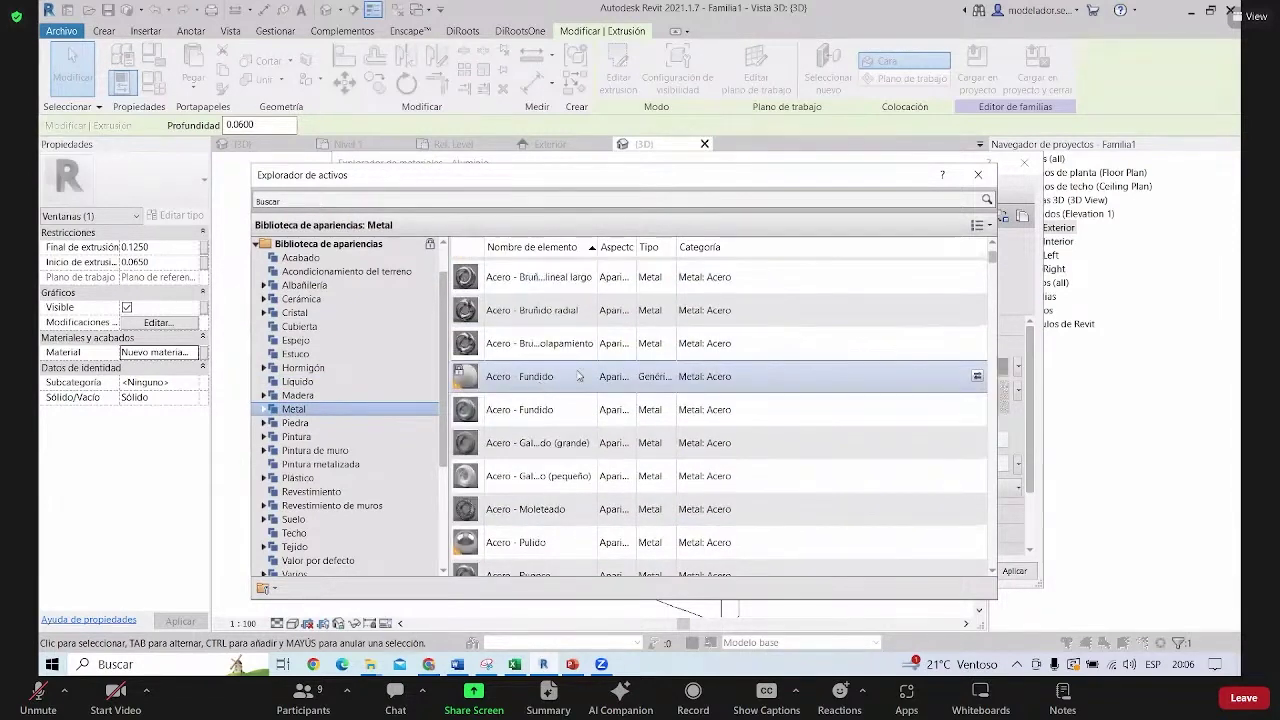
scroll(985, 330, up, 1)
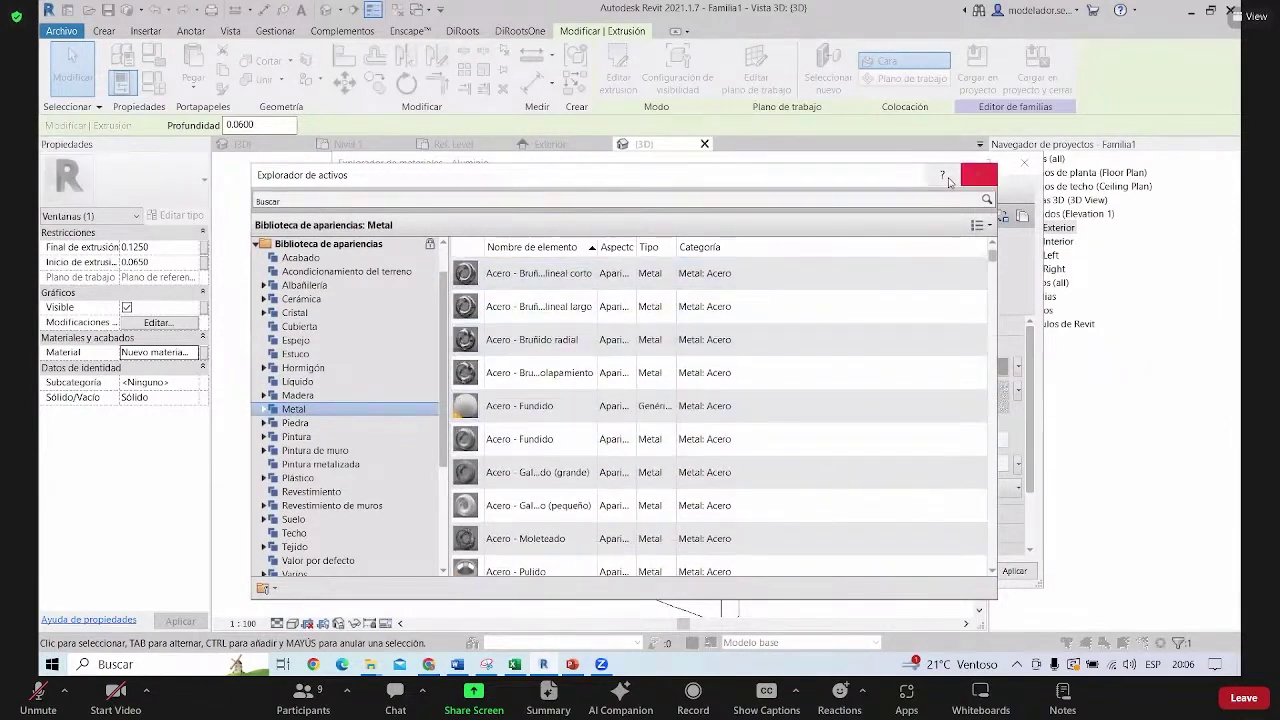
scroll(797, 465, down, 1)
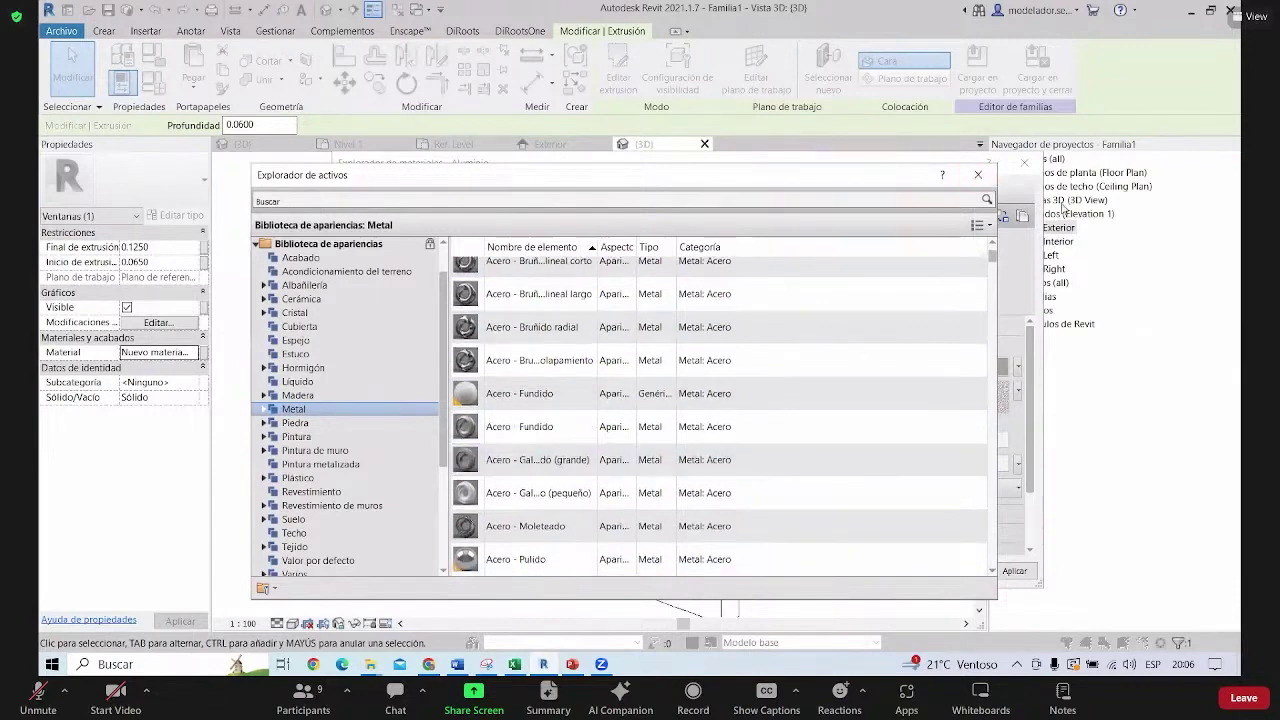
click(978, 174)
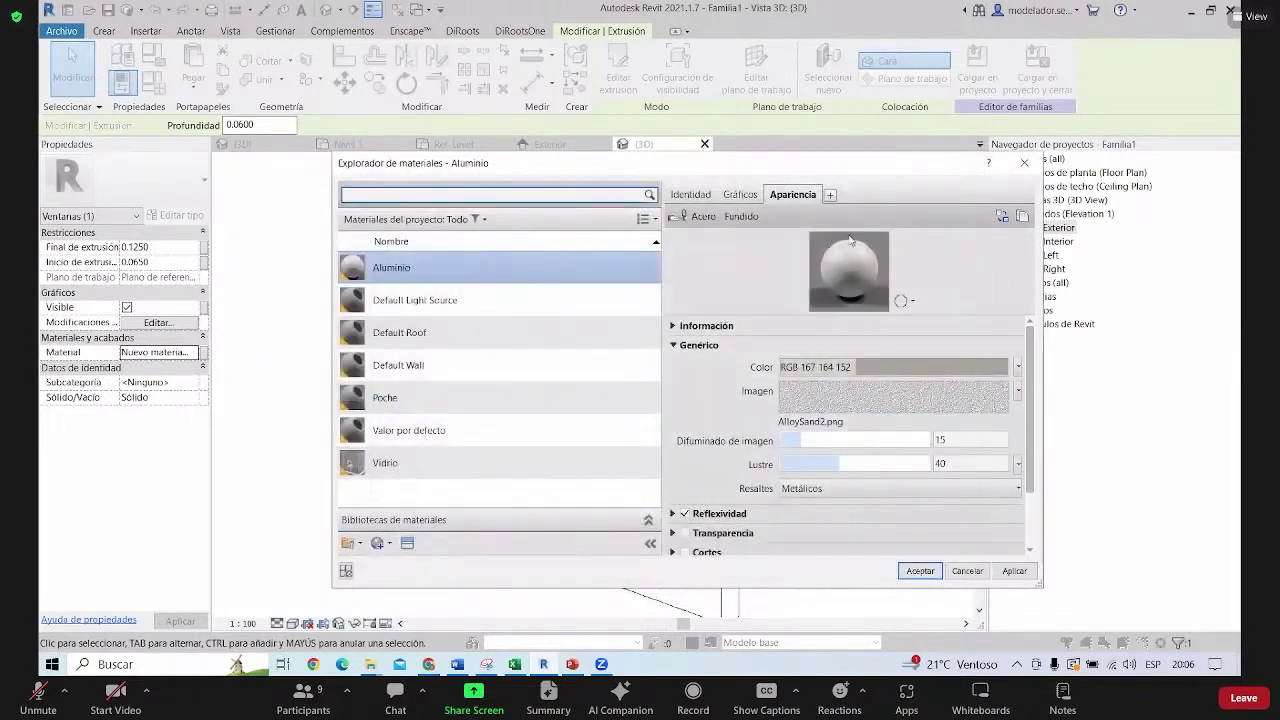
Tick 'Usar aspecto renderizado' in Aluminio's Graphics settings and accept with Aceptar
click(742, 195)
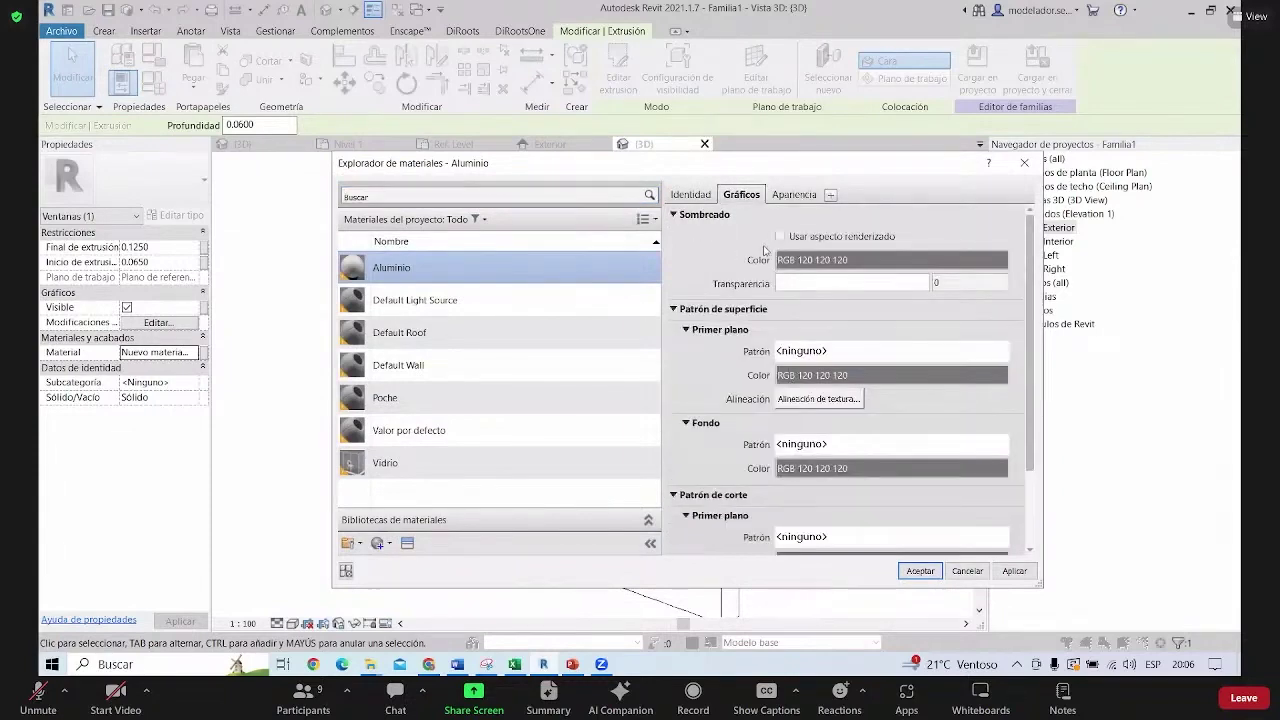
click(793, 194)
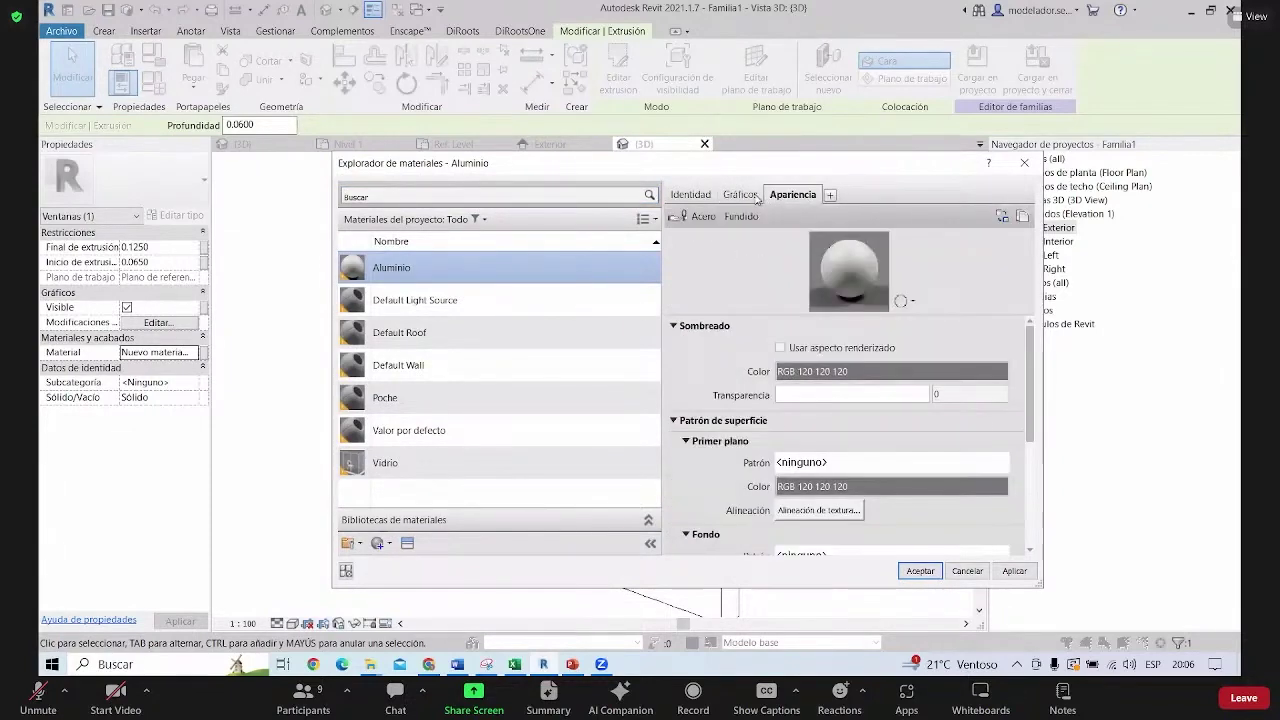
click(742, 194)
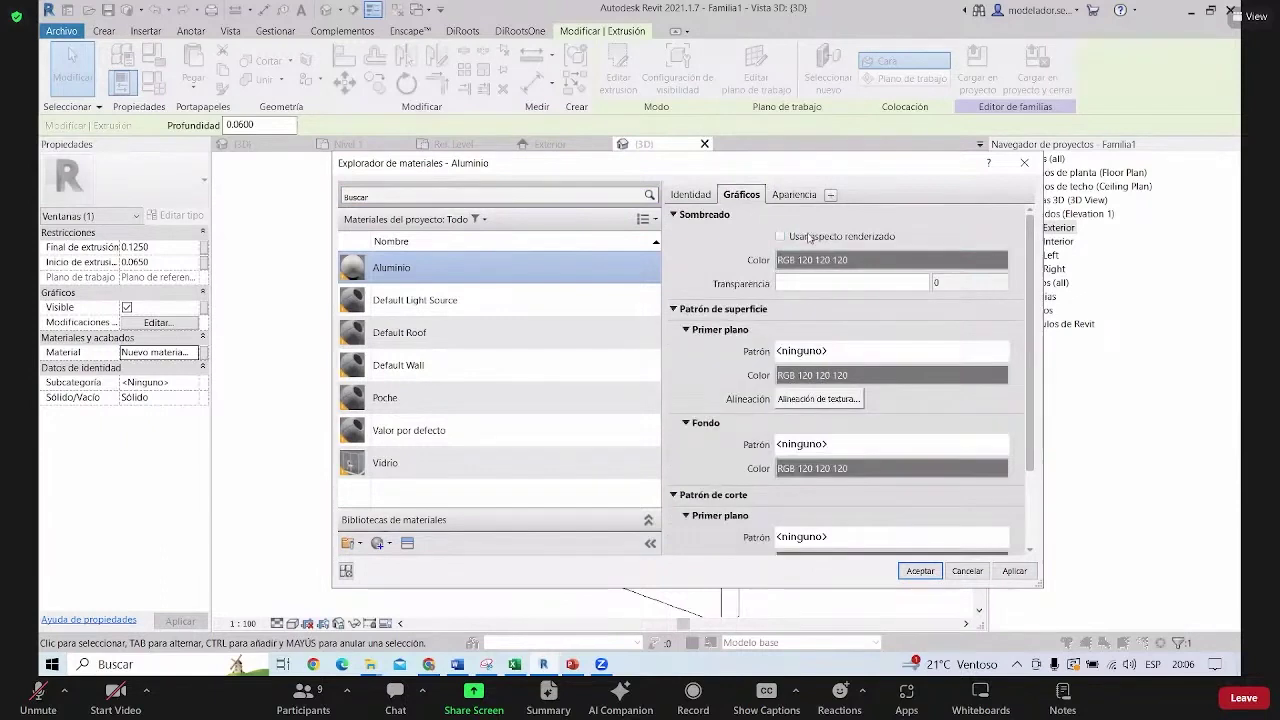
click(848, 240)
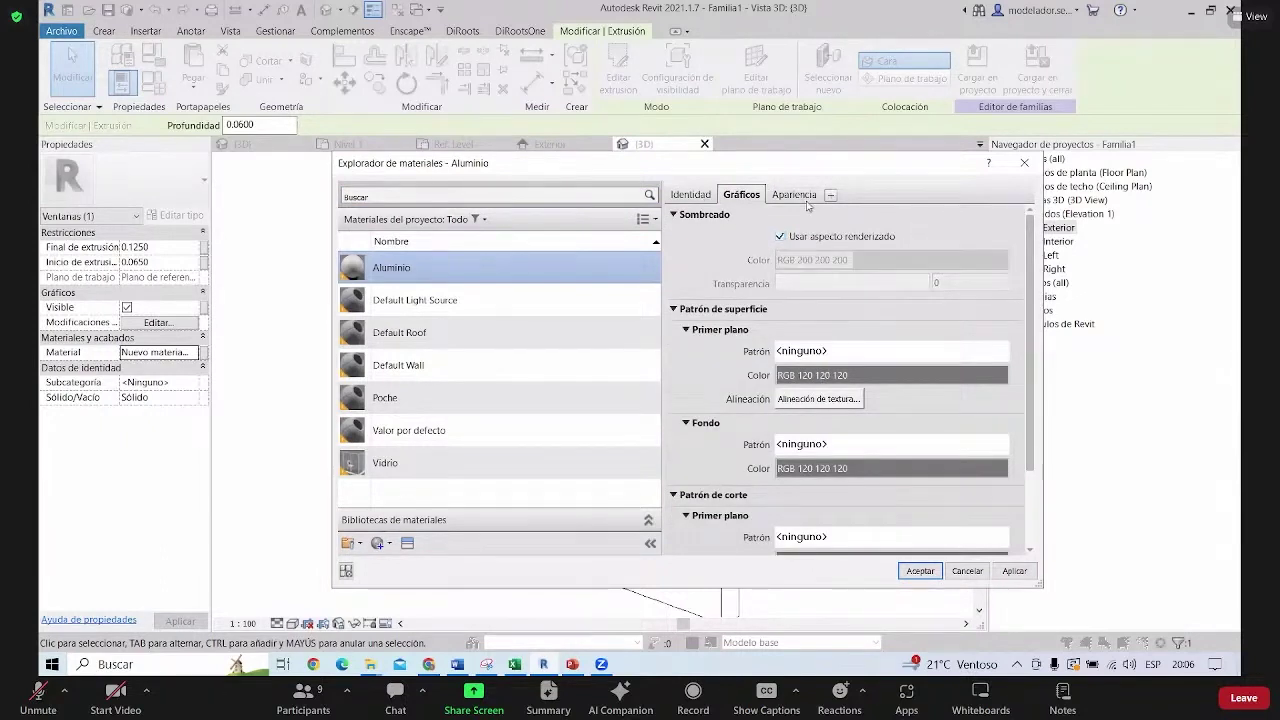
click(800, 196)
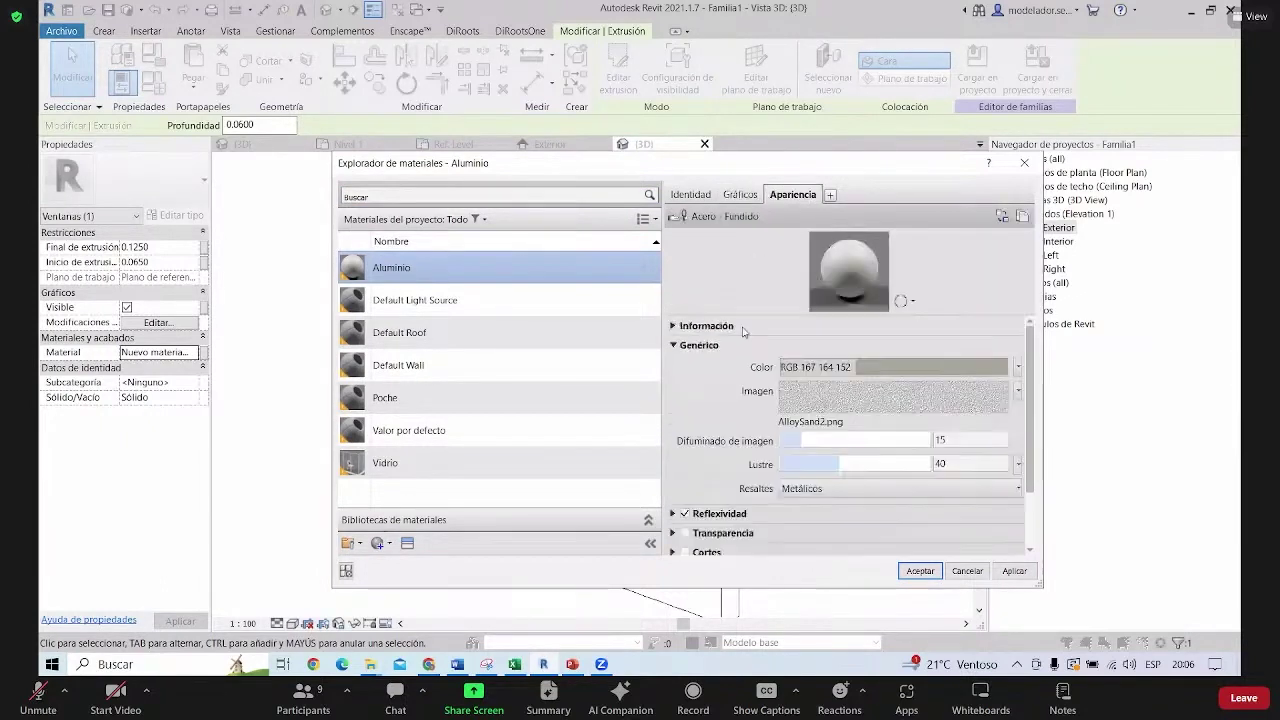
click(730, 194)
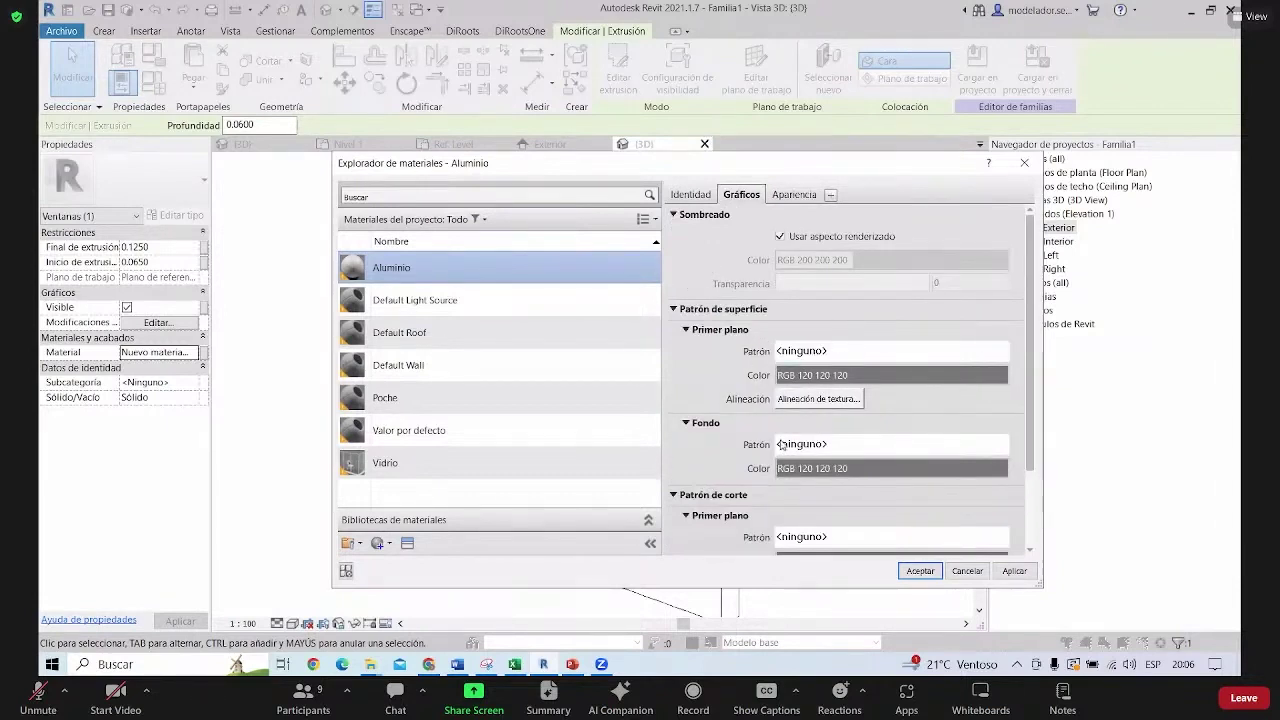
scroll(843, 463, down, 2)
scroll(843, 463, down, 1)
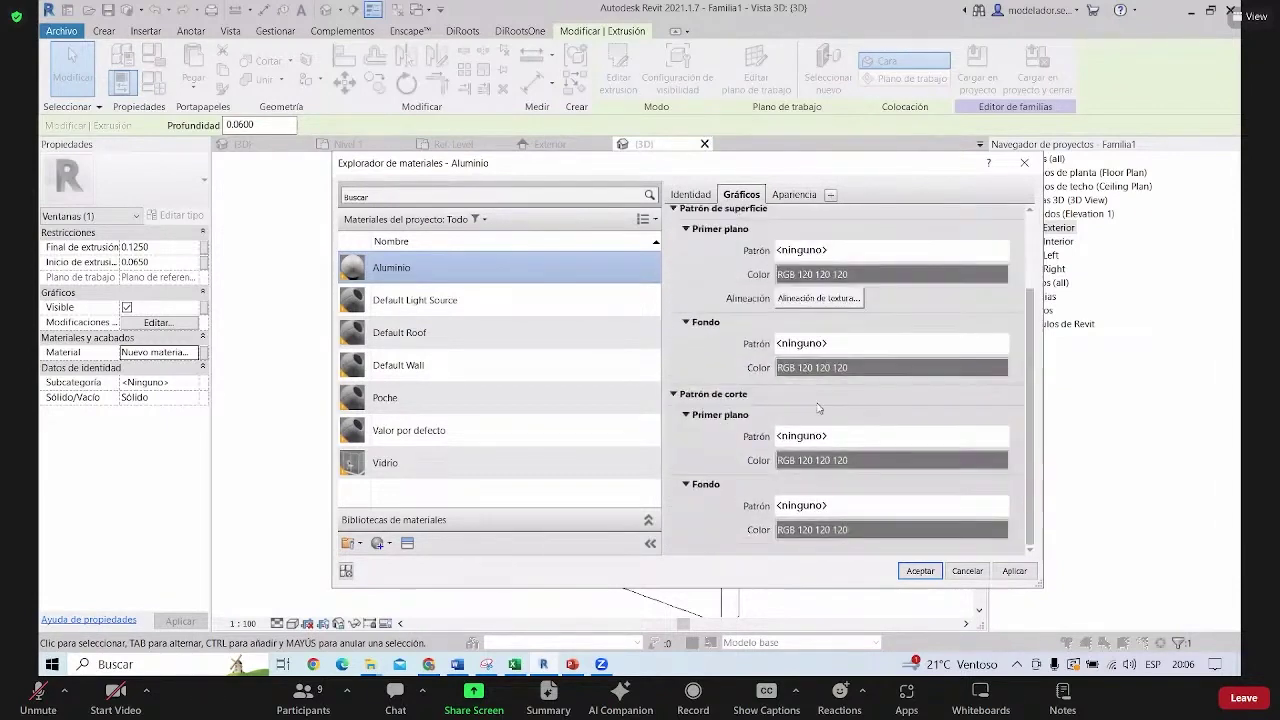
scroll(822, 400, up, 3)
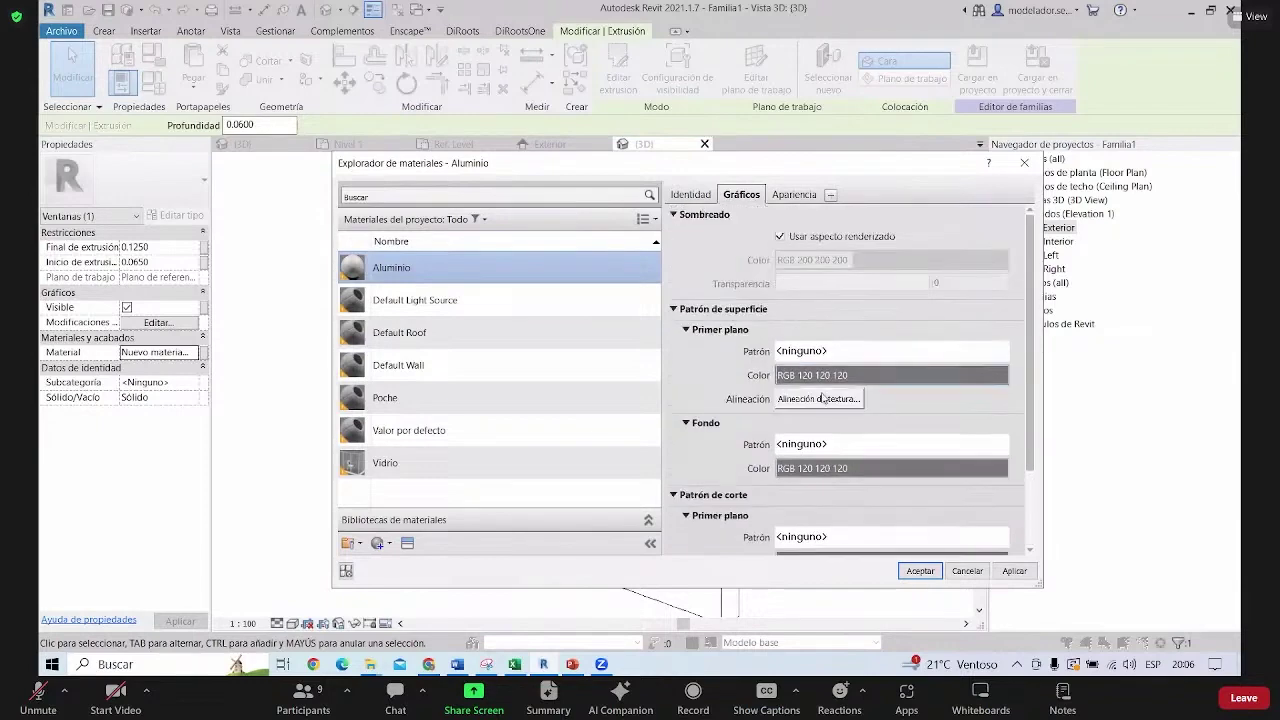
click(918, 570)
Set the 3D view's visual style to Sombreado
key(Escape)
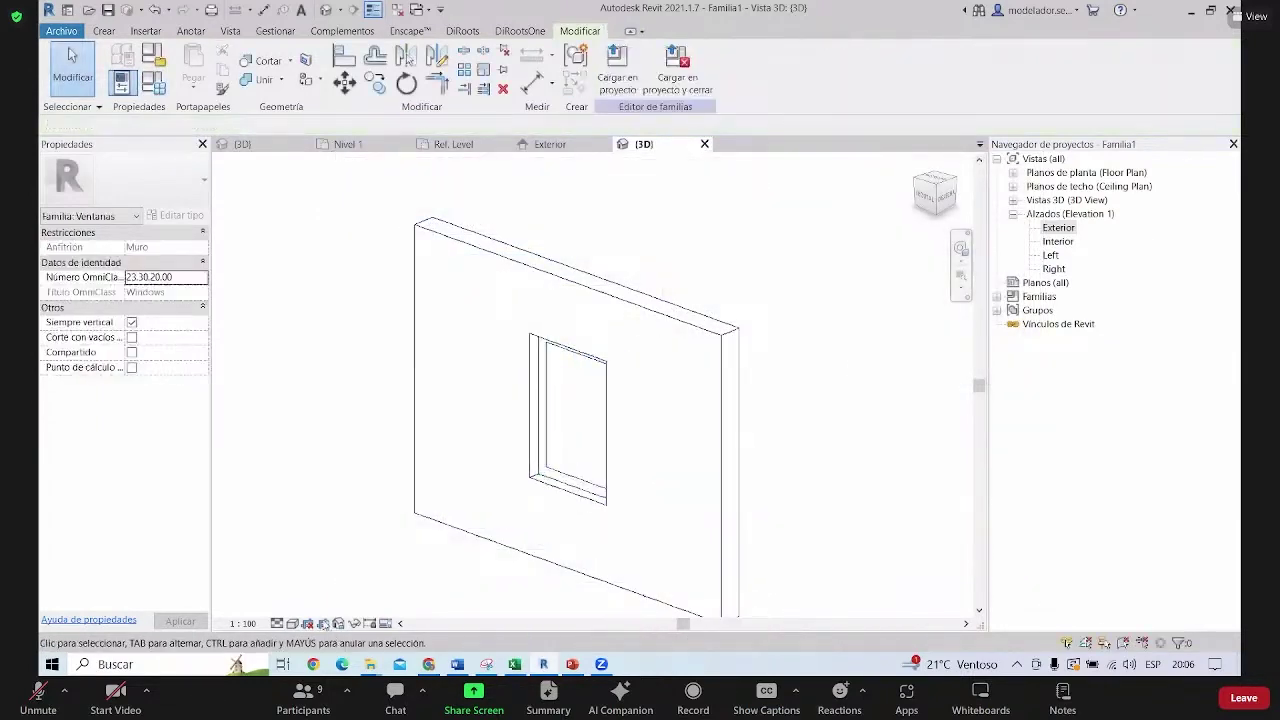
click(292, 623)
click(340, 573)
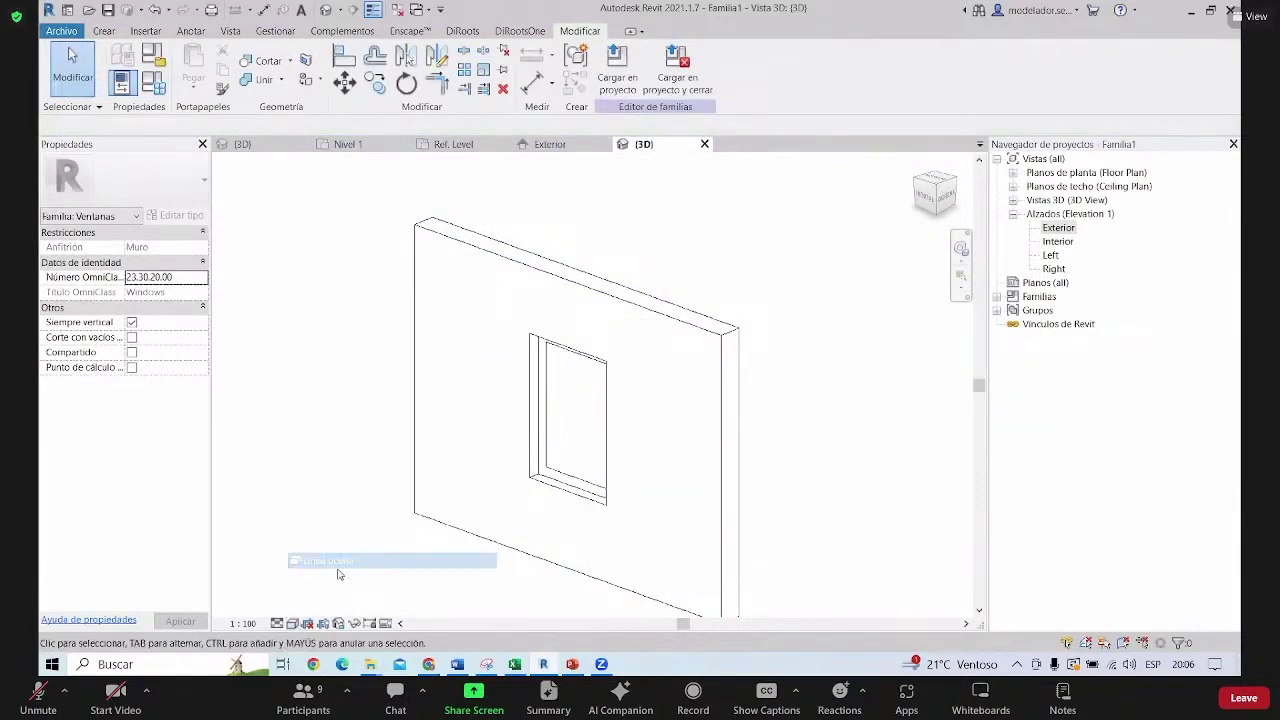
click(298, 624)
click(330, 577)
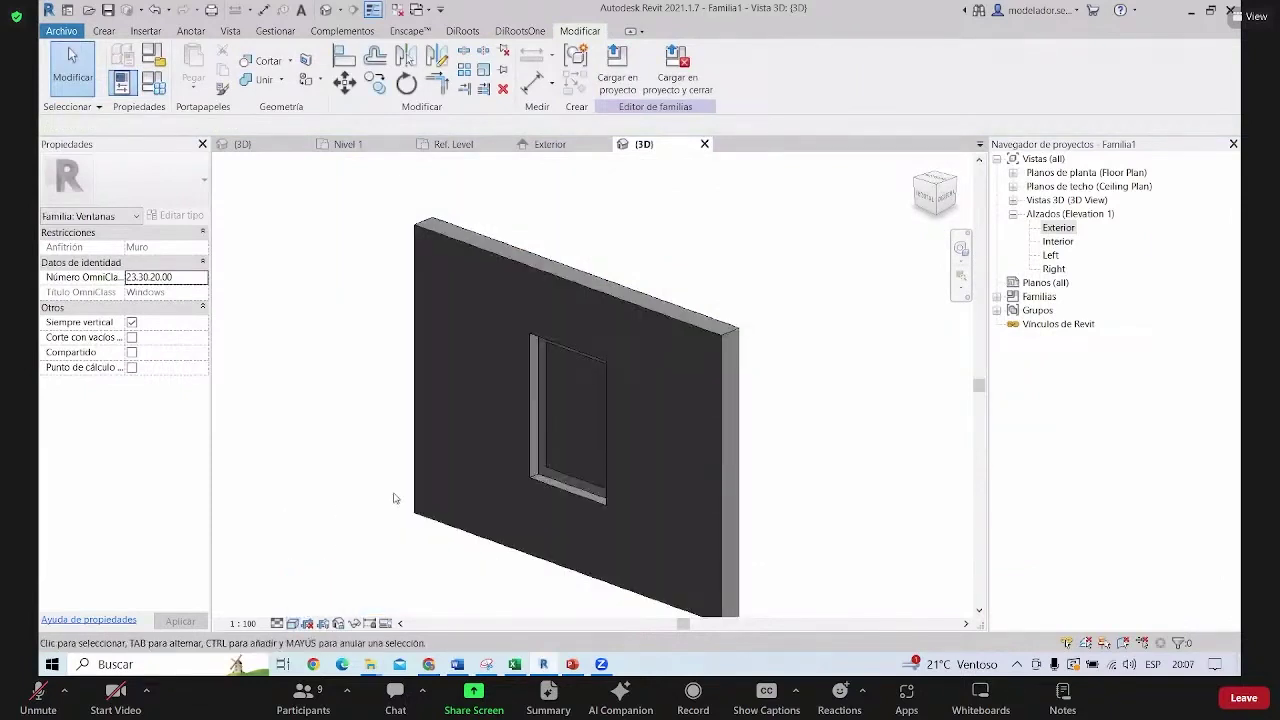
Orbit to face the window frontally and select the inner pane extrusion
mouse_move(586, 529)
shift+middle_down()
mouse_move(734, 490)
mouse_move(537, 444)
shift+middle_up()
scroll(537, 444, up, 2)
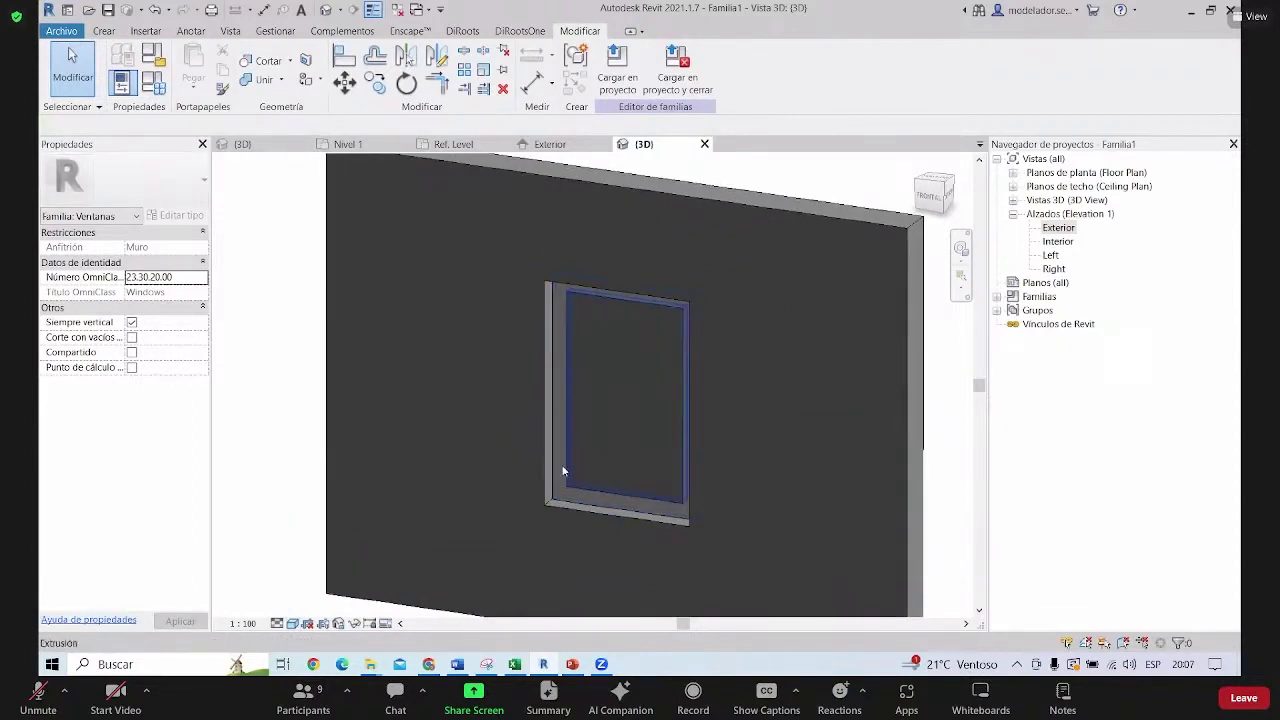
mouse_move(566, 474)
shift+middle_down()
mouse_move(594, 507)
mouse_move(558, 428)
shift+middle_up()
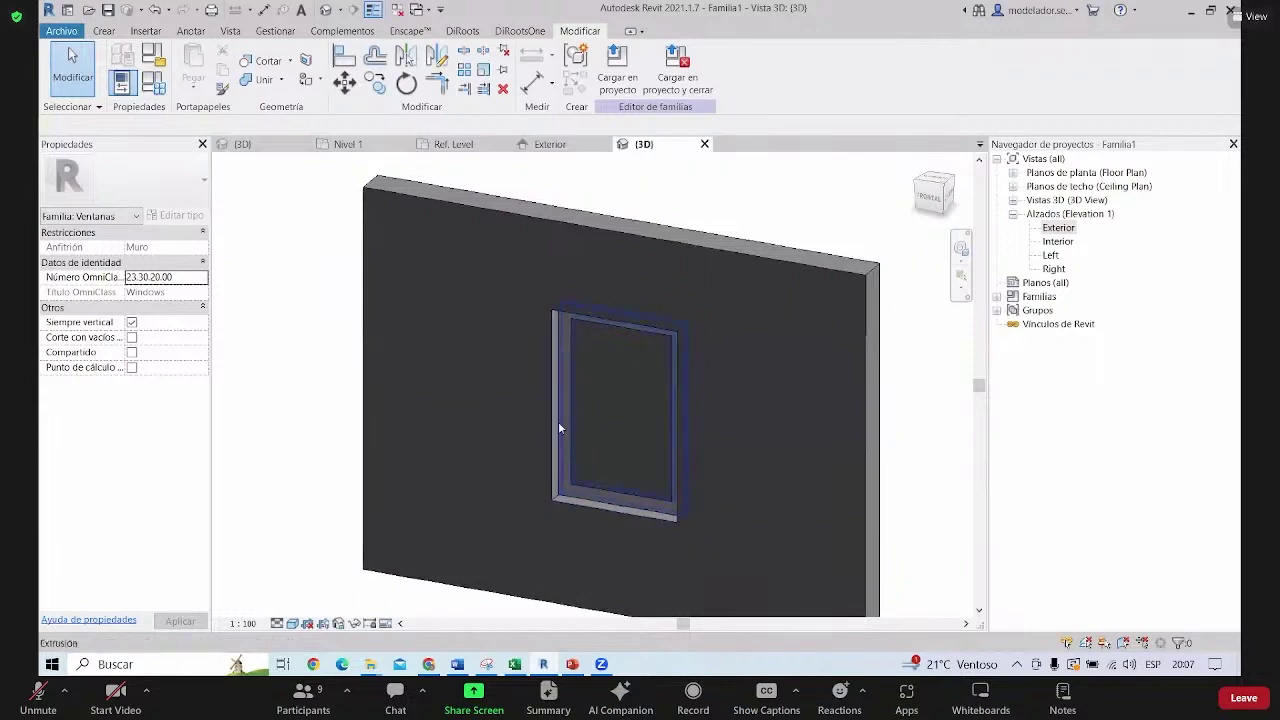
click(614, 494)
scroll(614, 494, down, 2)
middle_drag(614, 494, 541, 500)
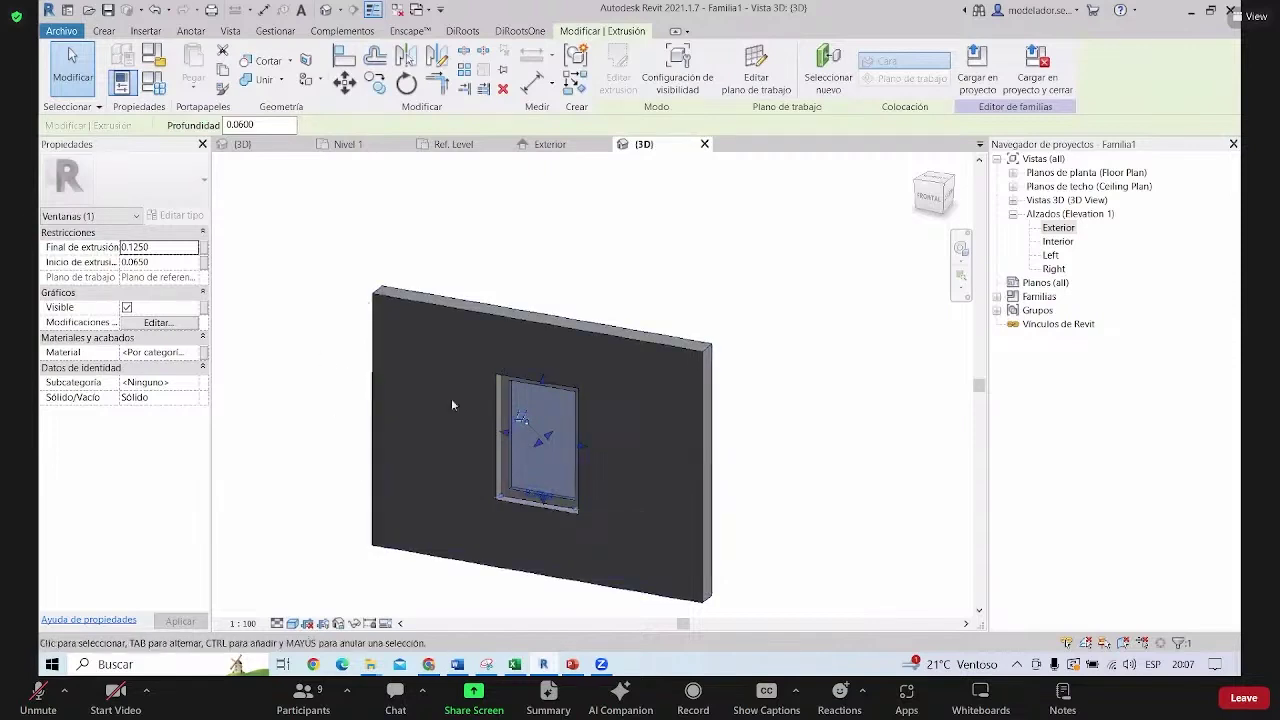
Try assigning the Vidrio glass material to the pane extrusion, then clear the selection
click(196, 354)
click(193, 349)
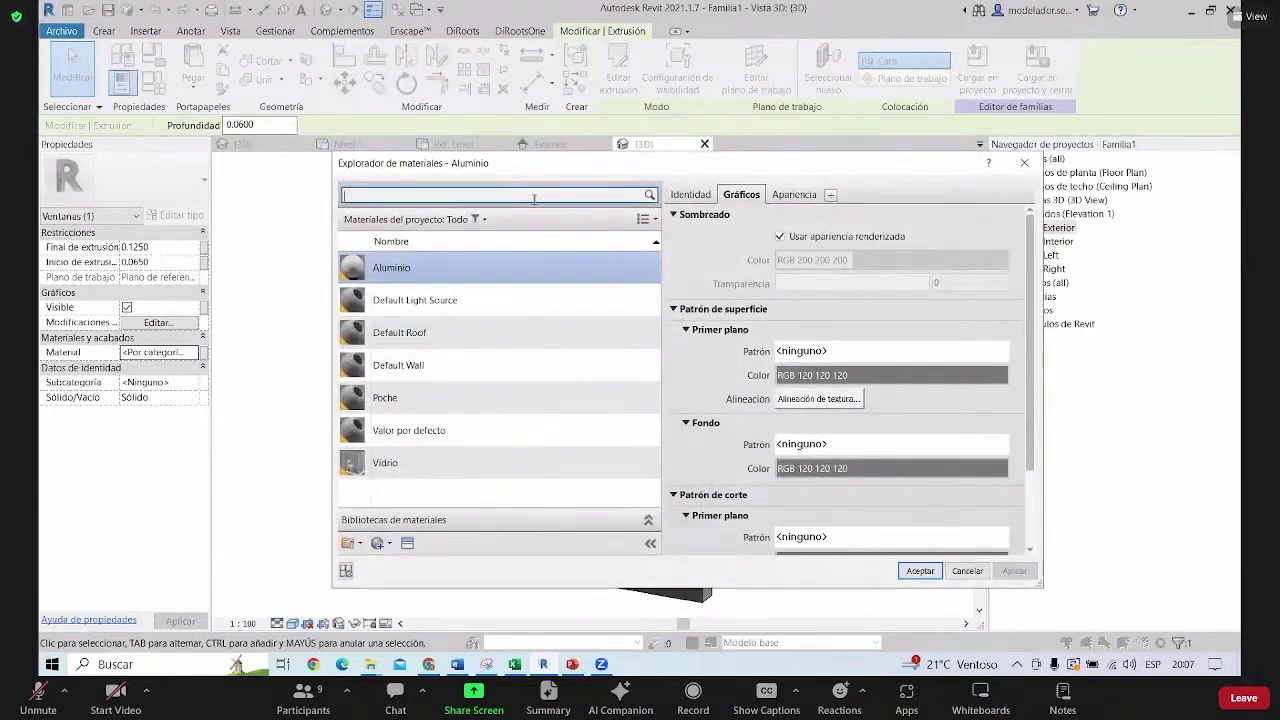
click(428, 470)
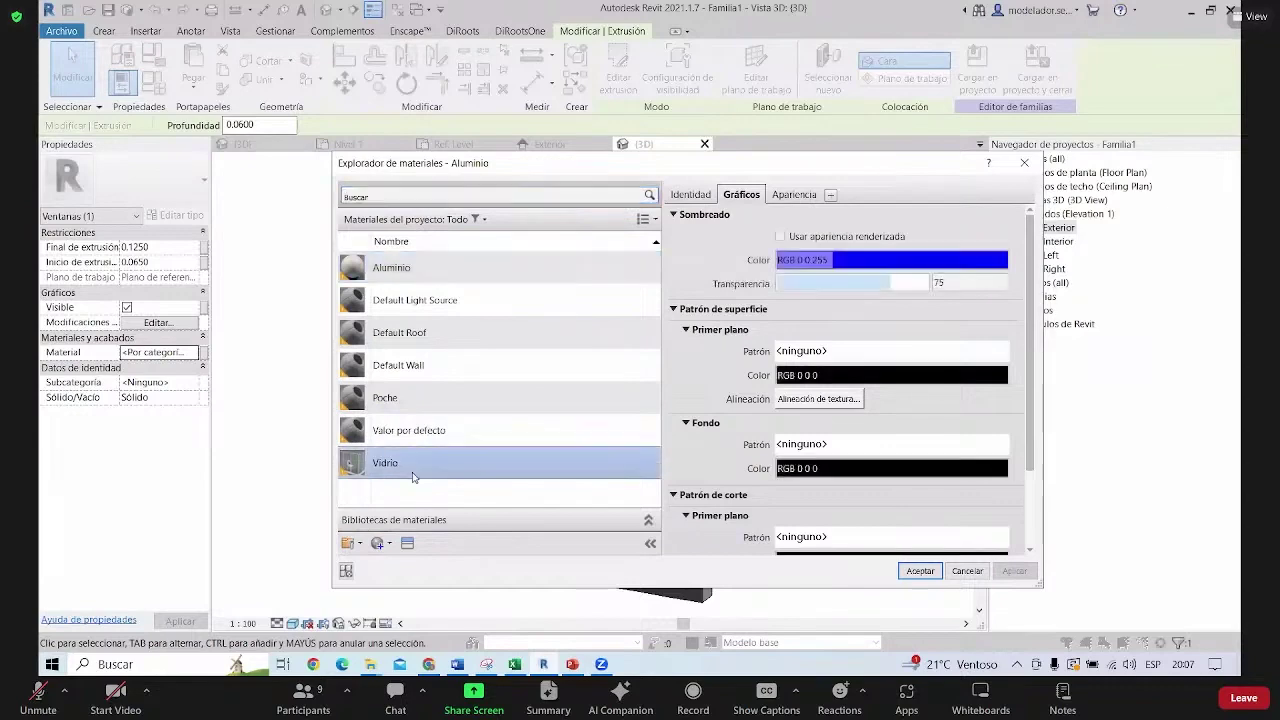
click(920, 571)
key(Escape)
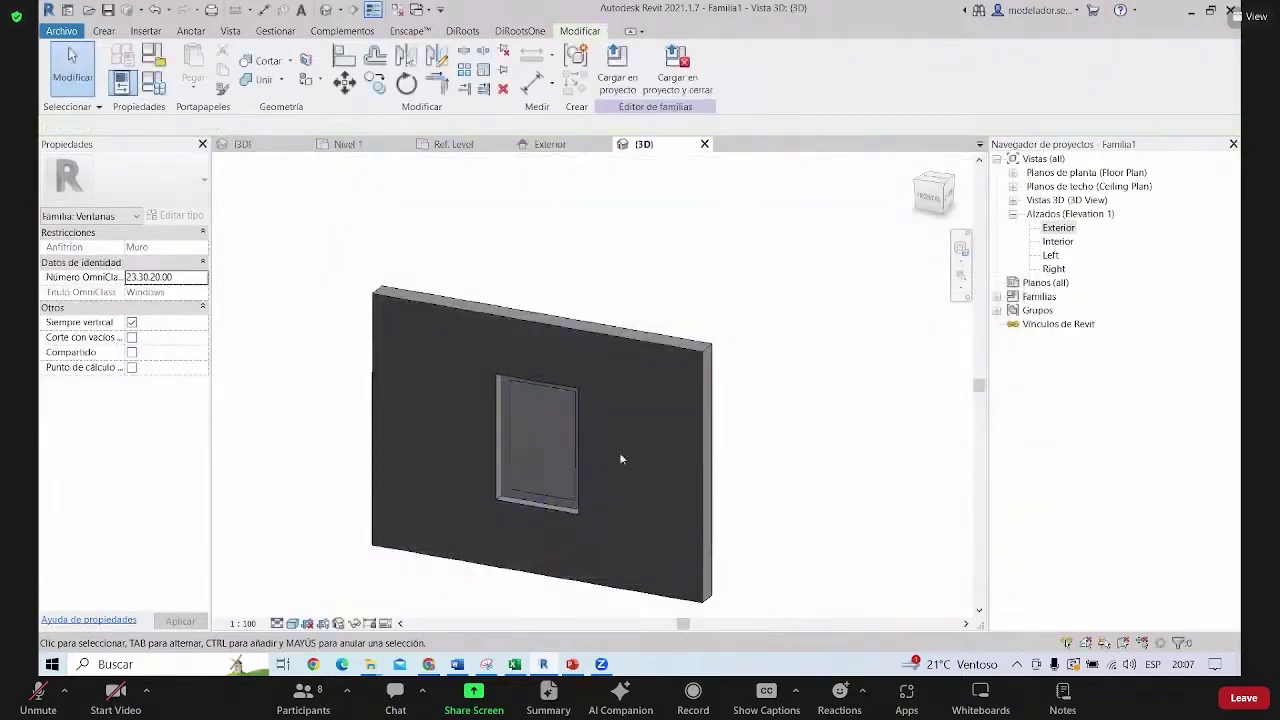
Reselect the glass pane extrusion and assign it the Vidrio material again
scroll(590, 501, up, 5)
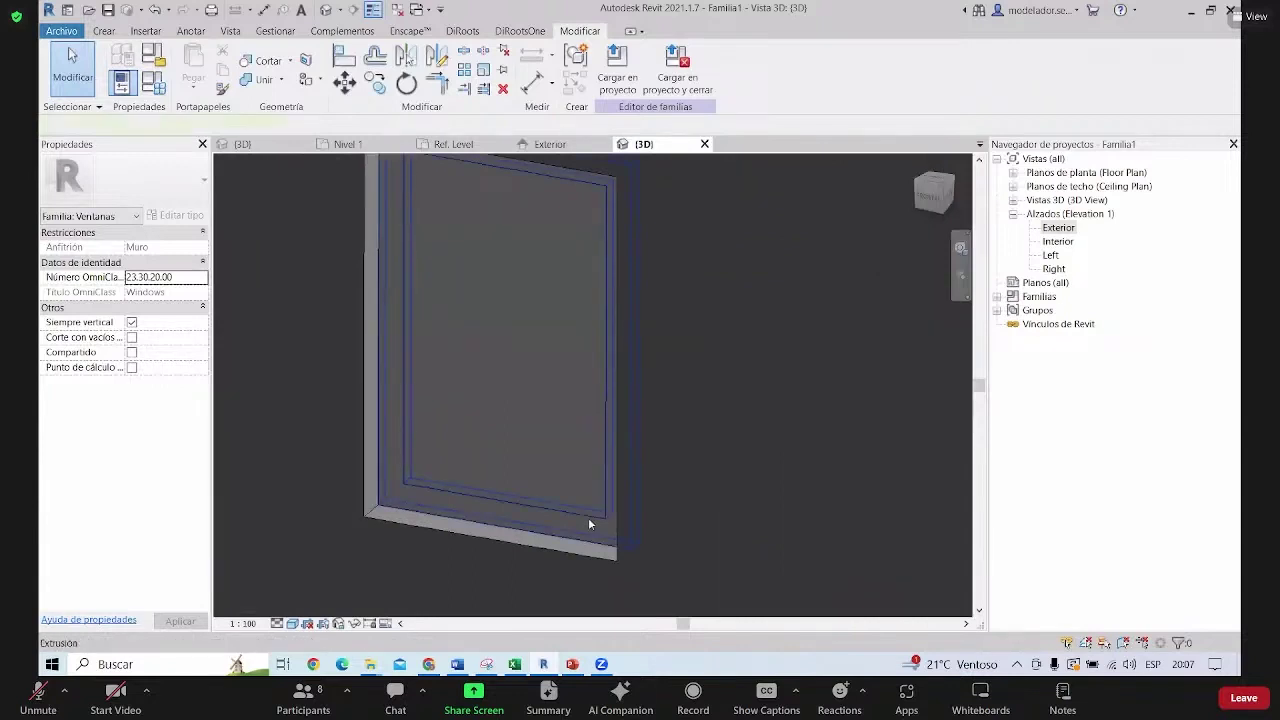
click(588, 517)
key(Escape)
click(598, 521)
click(195, 354)
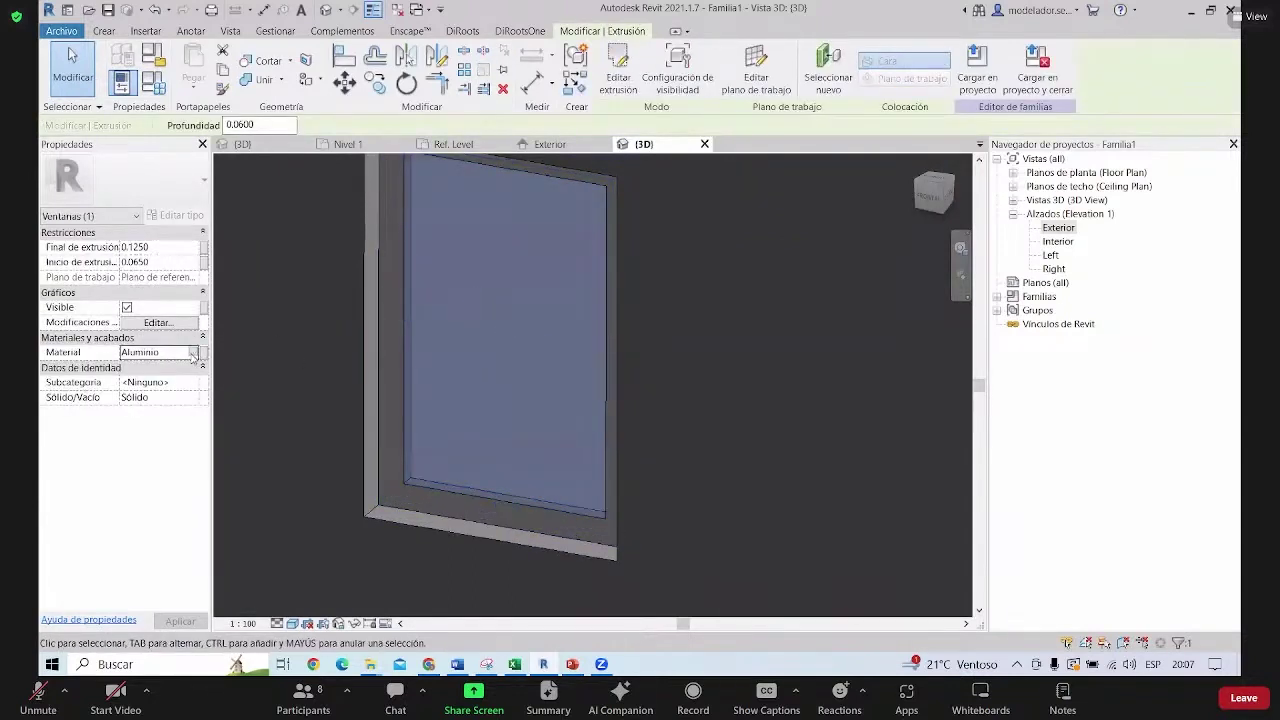
click(194, 353)
click(395, 470)
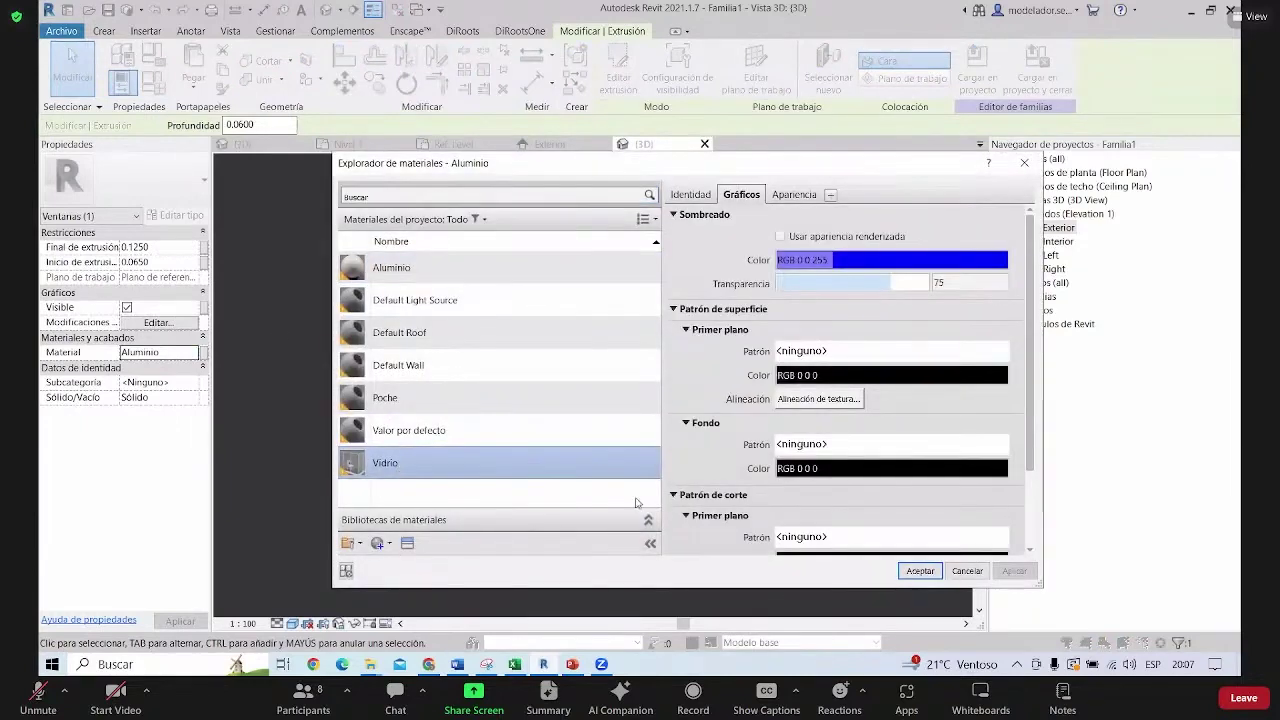
click(915, 569)
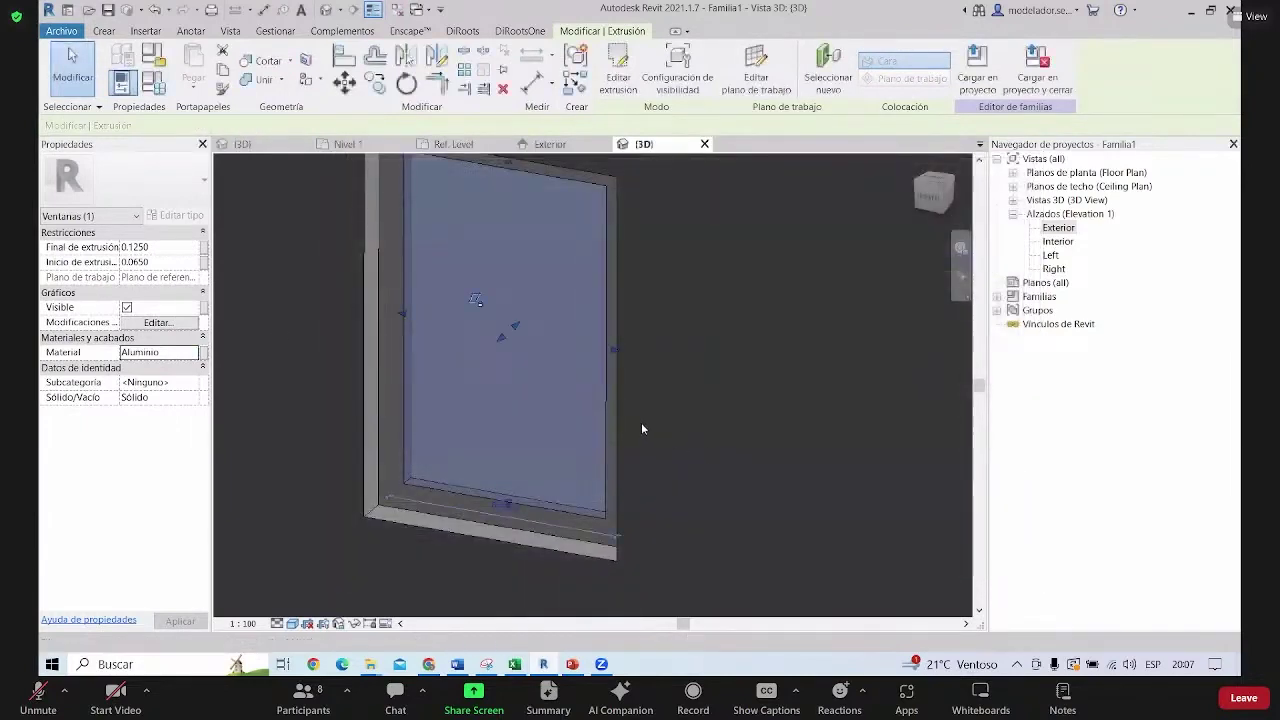
click(645, 420)
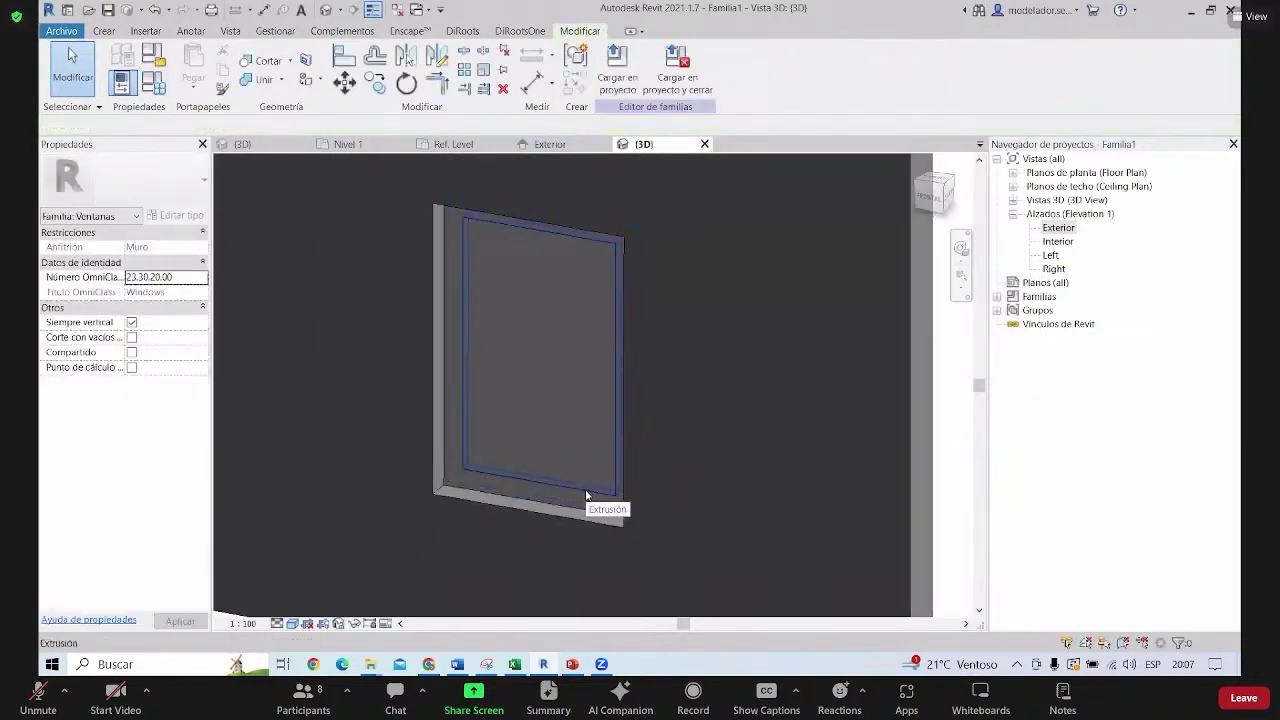
Pick Vidrio for the pane once more, then reselect the inner pane and reopen its Material Browser
click(585, 493)
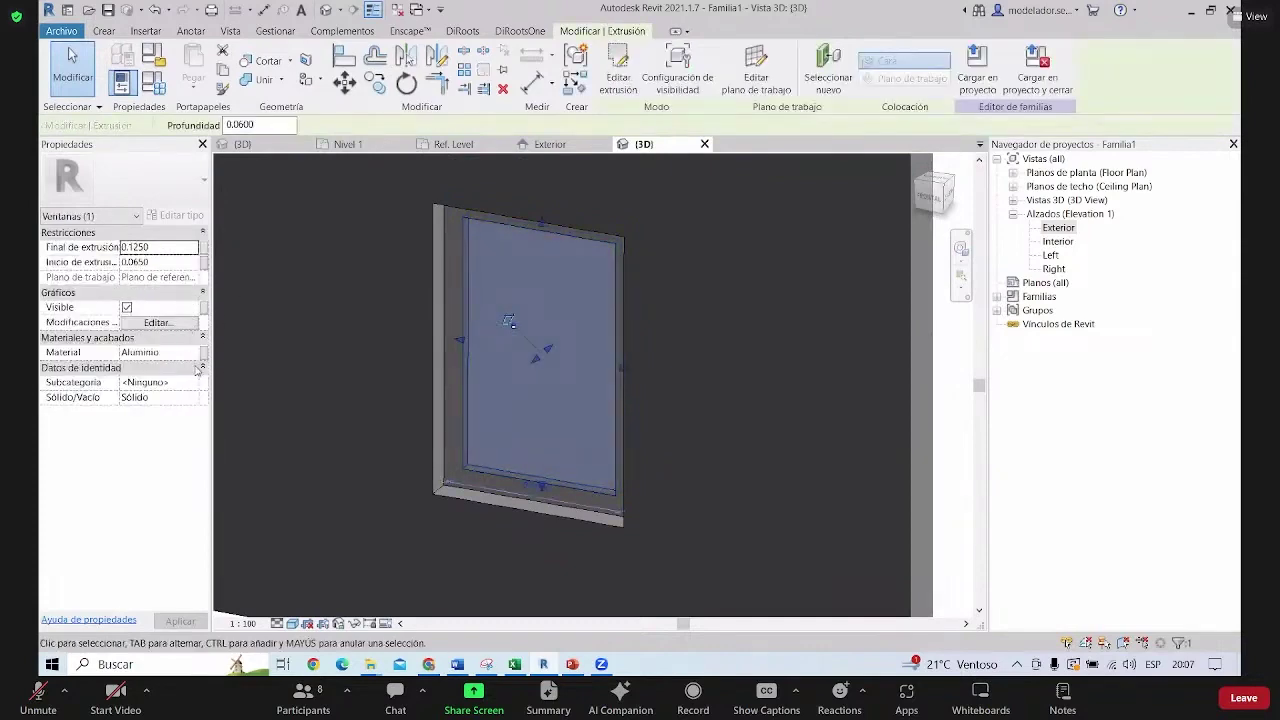
click(192, 356)
click(196, 353)
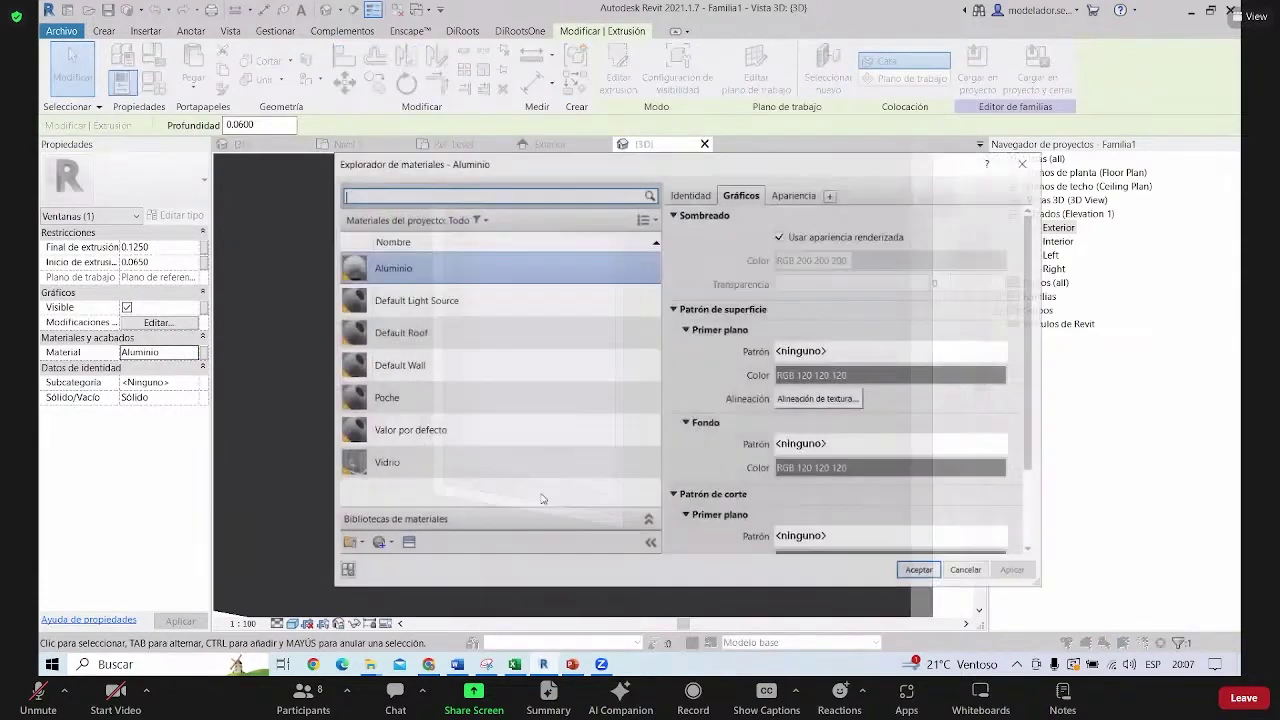
double_click(445, 455)
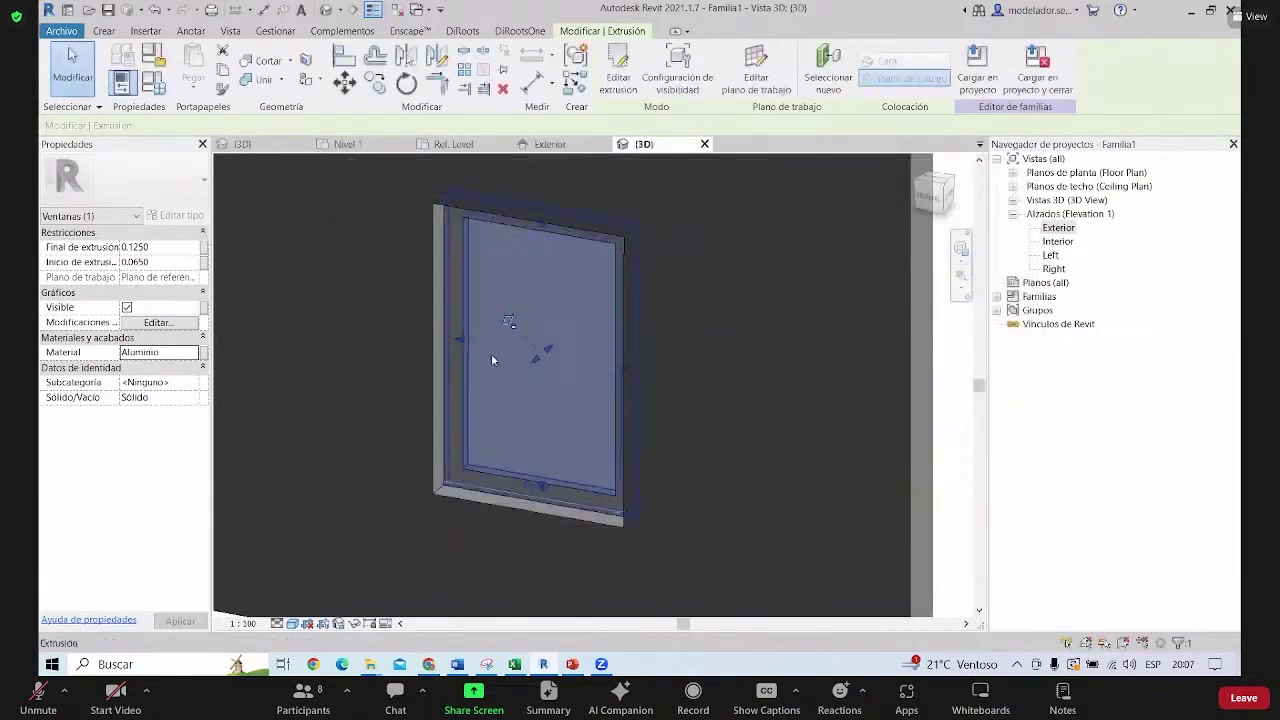
scroll(550, 437, up, 2)
scroll(550, 437, up, 2)
click(550, 437)
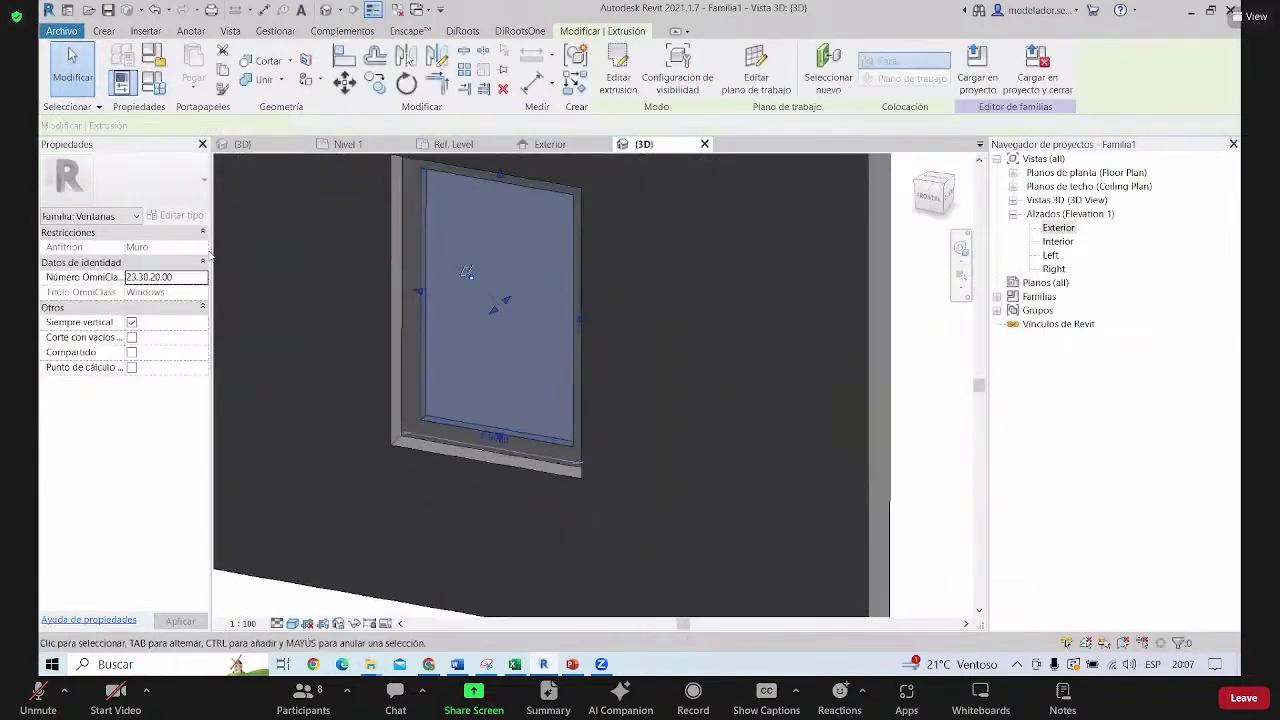
click(197, 353)
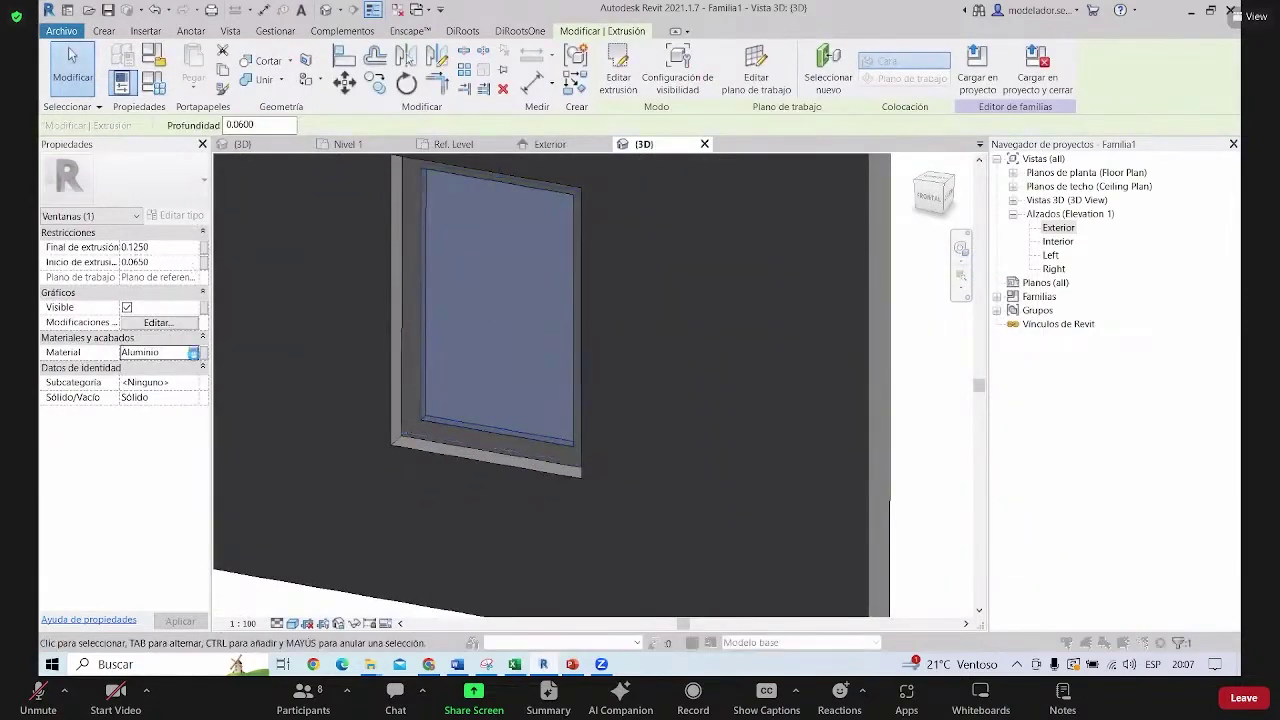
click(197, 353)
Create a new material with the Claro glass appearance asset and assign it to the pane
click(352, 543)
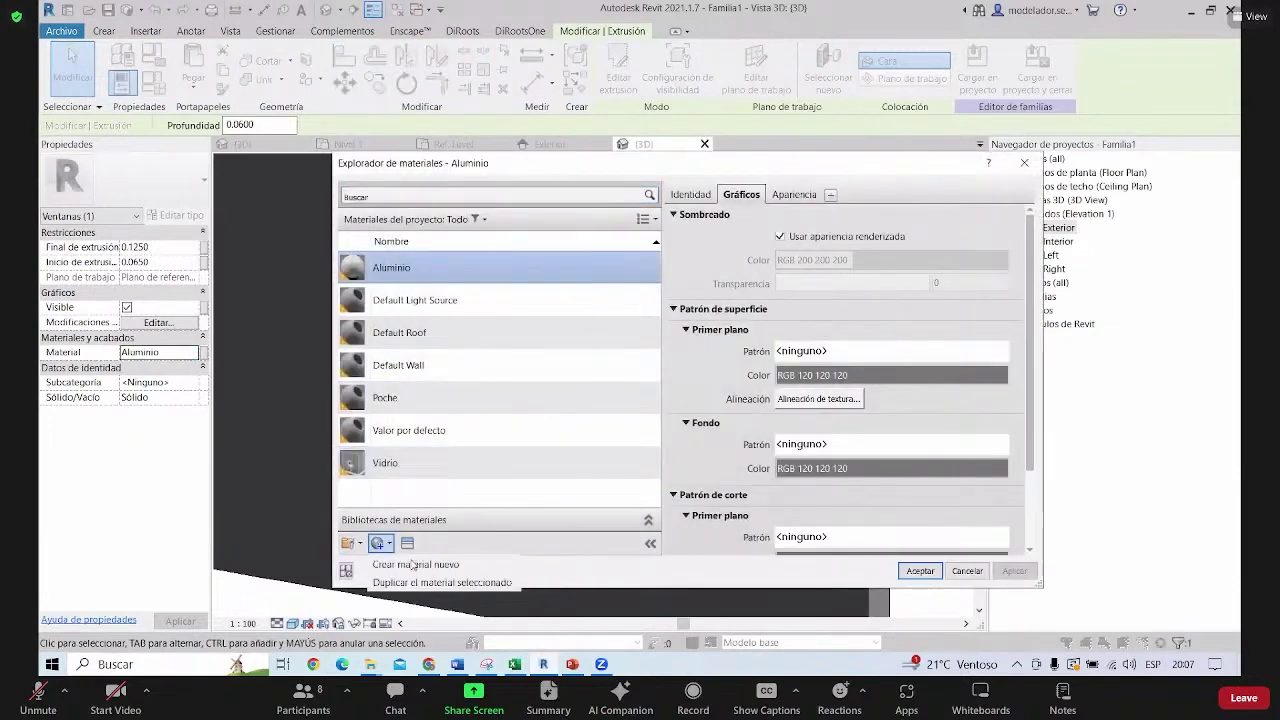
click(405, 563)
click(800, 196)
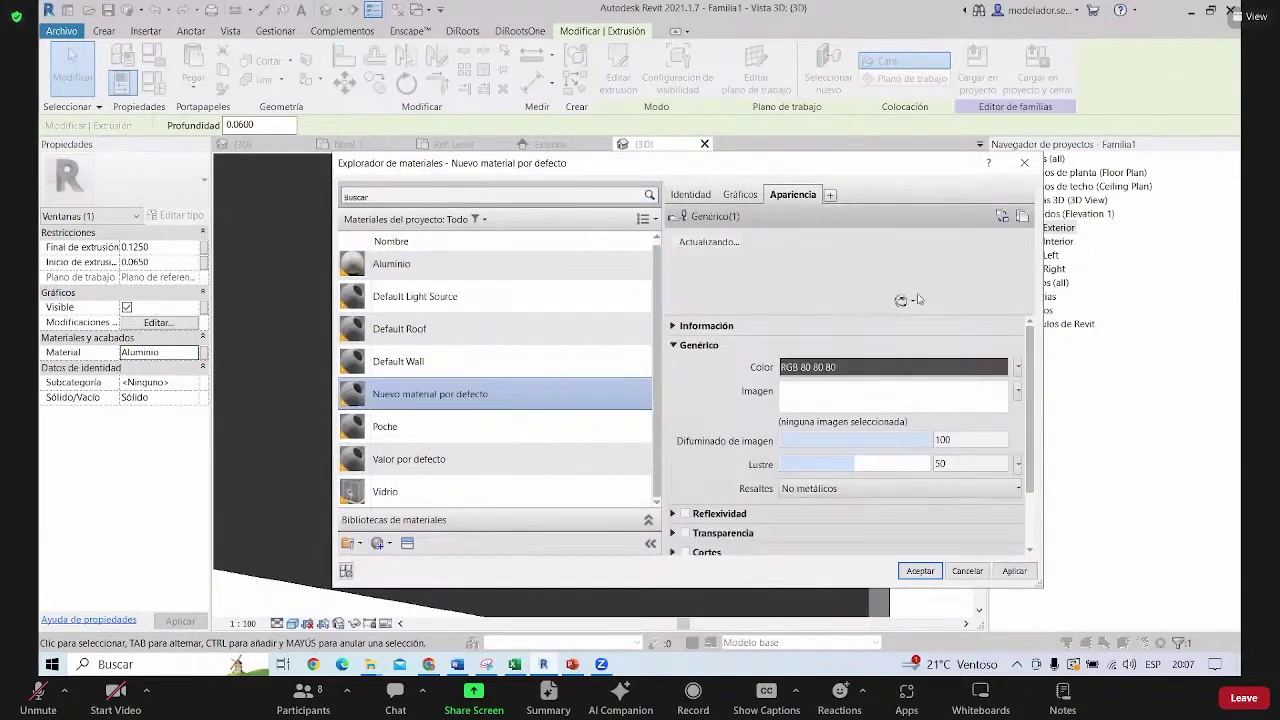
click(903, 300)
click(981, 297)
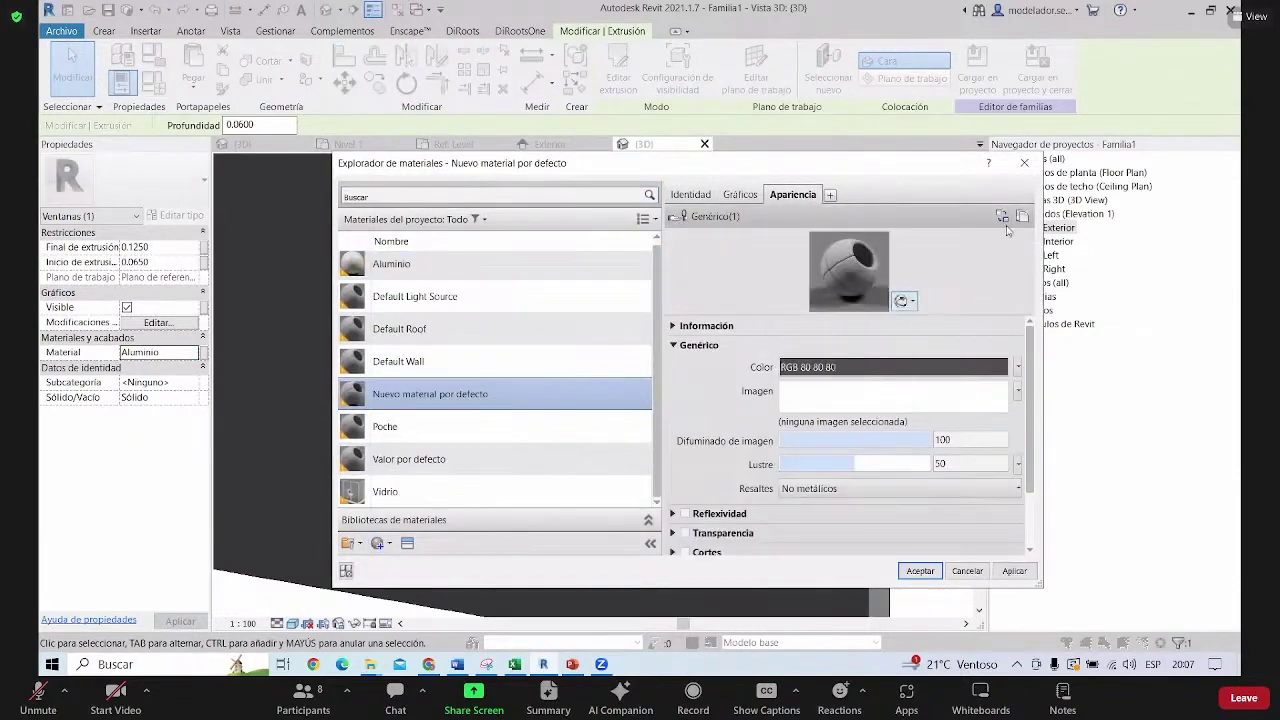
click(1002, 216)
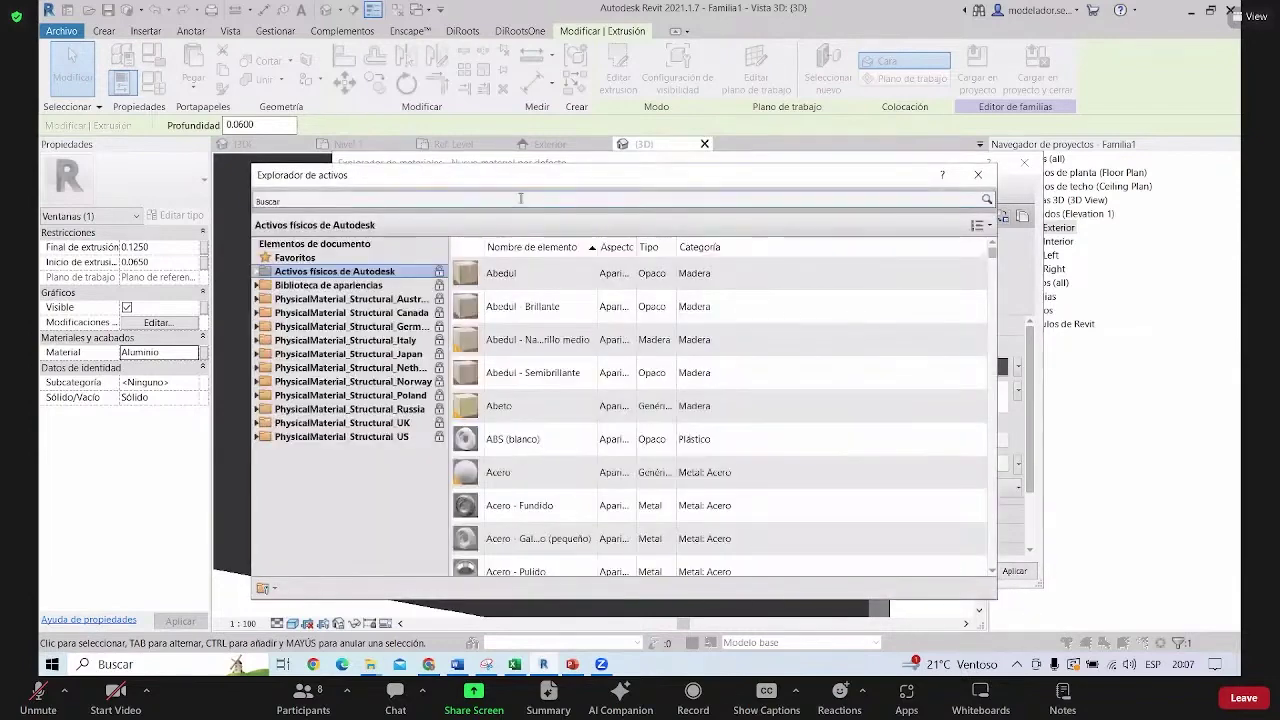
click(520, 198)
text(dri)
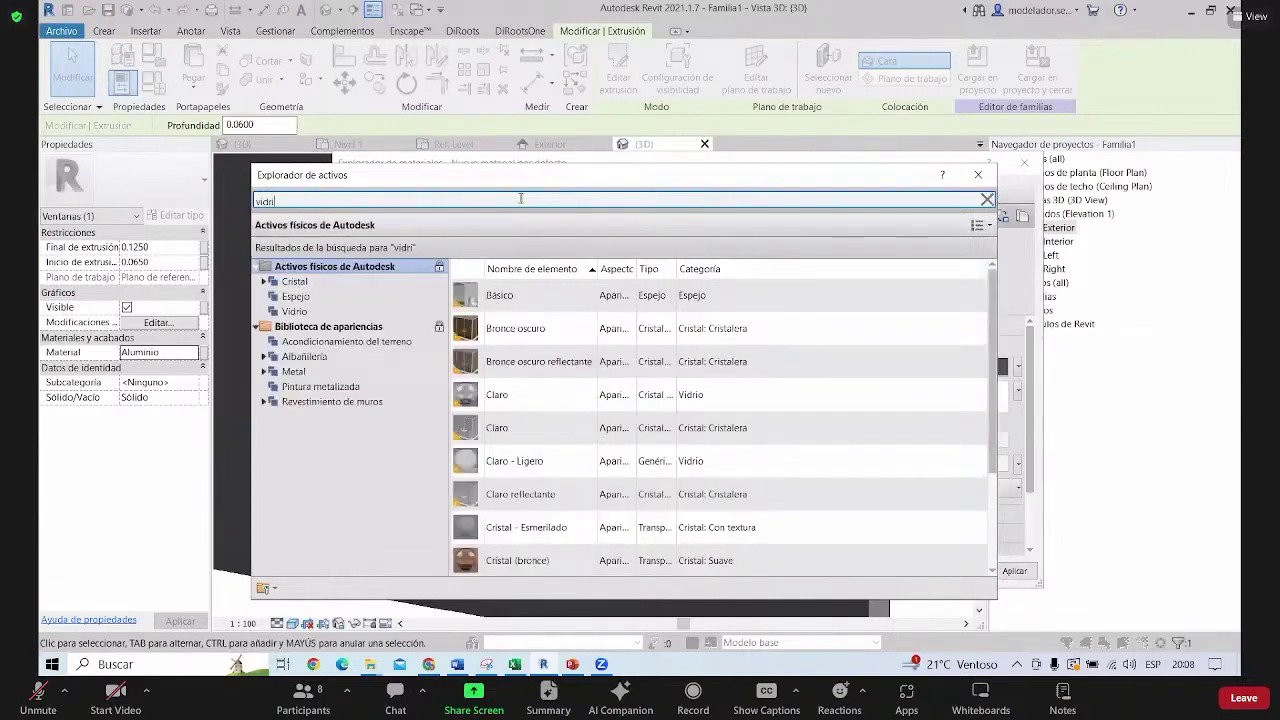
click(700, 427)
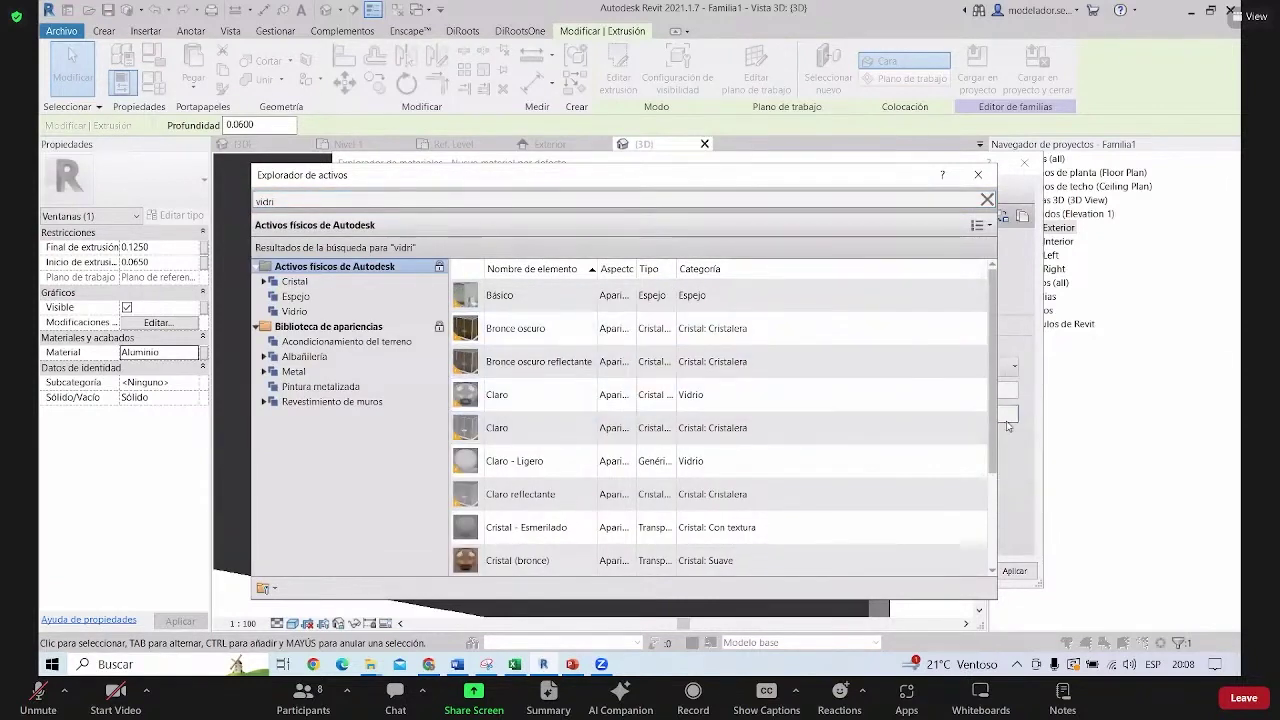
key(Escape)
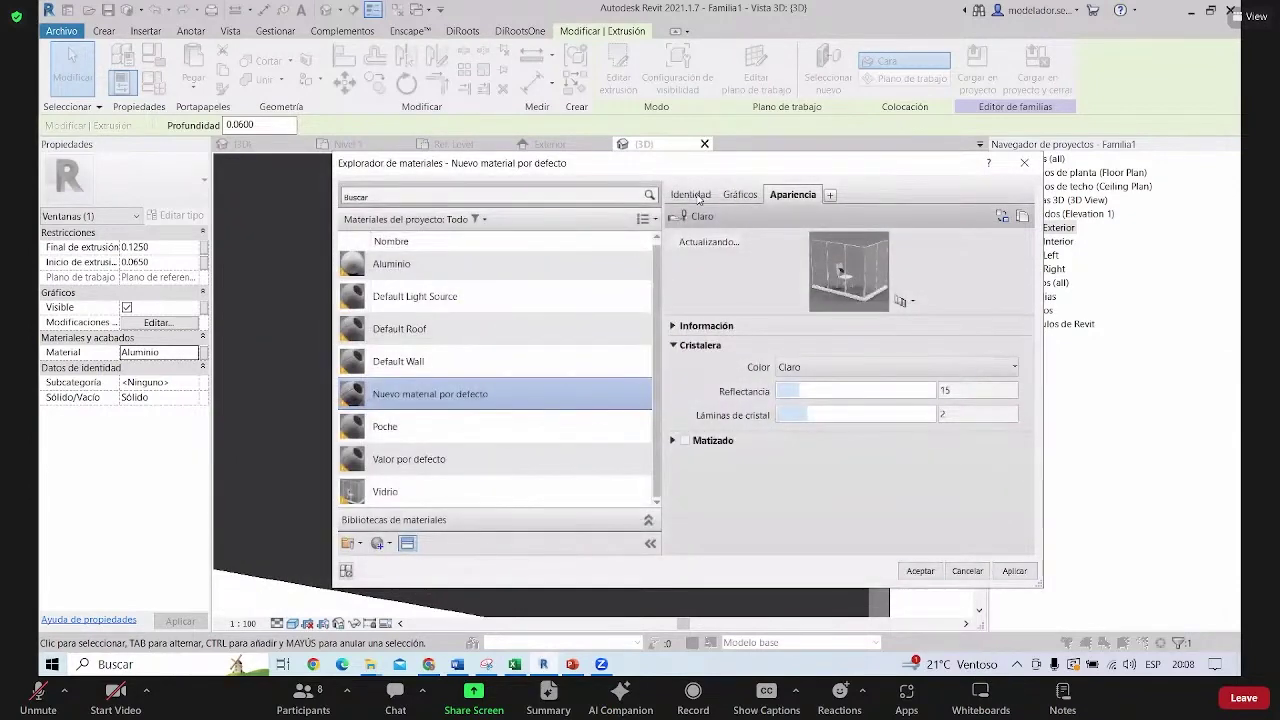
key(Escape)
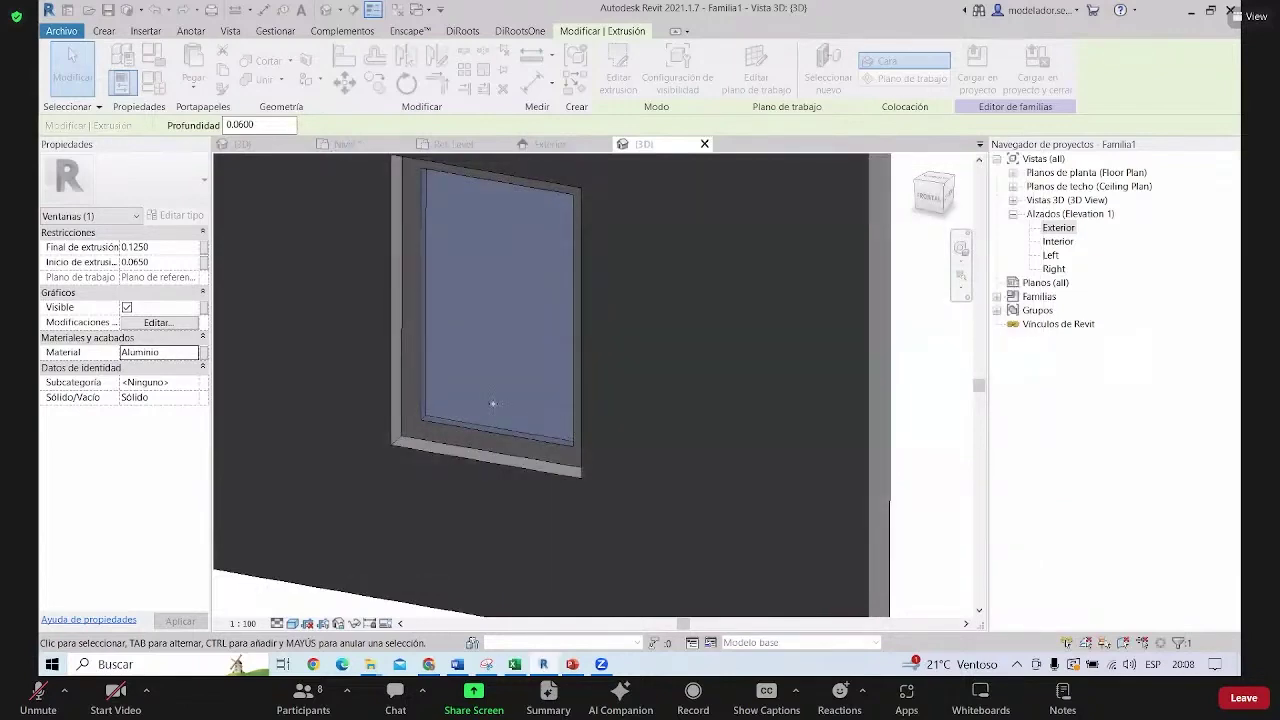
Rename the new material to Vidrio and switch to the Exterior elevation view
key(Escape)
key(z)
key(f)
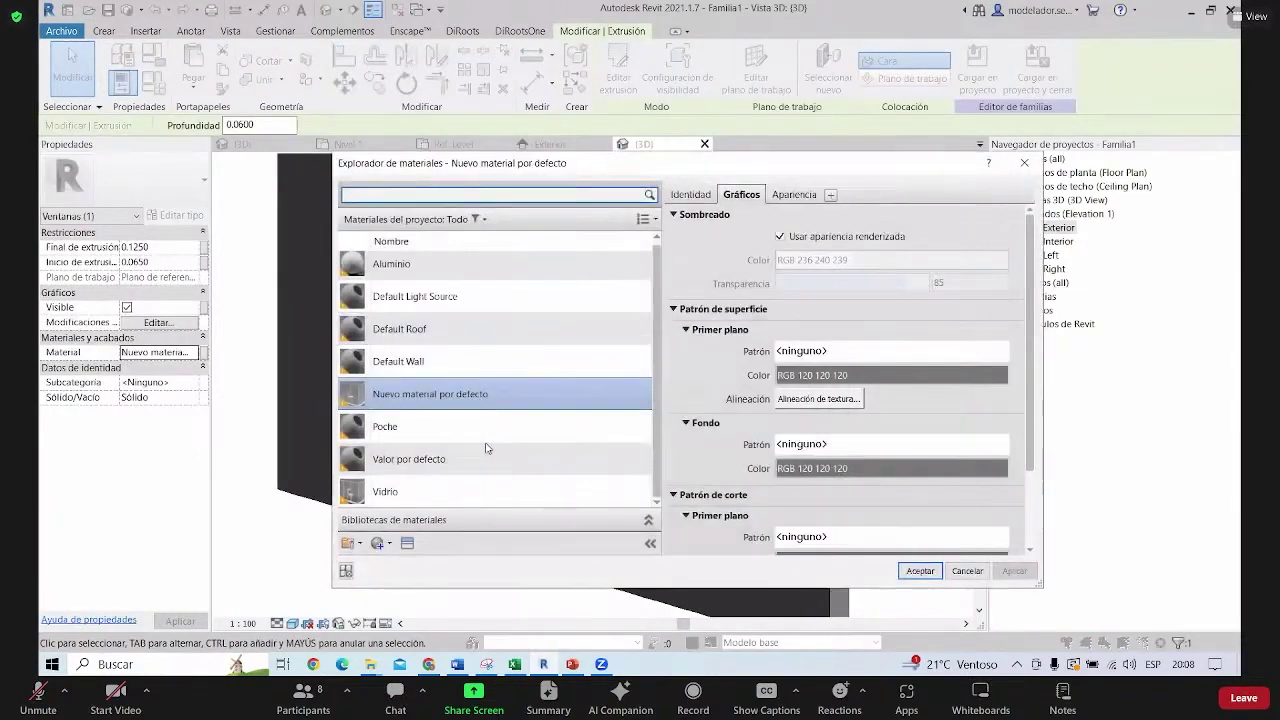
right_click(410, 396)
click(440, 440)
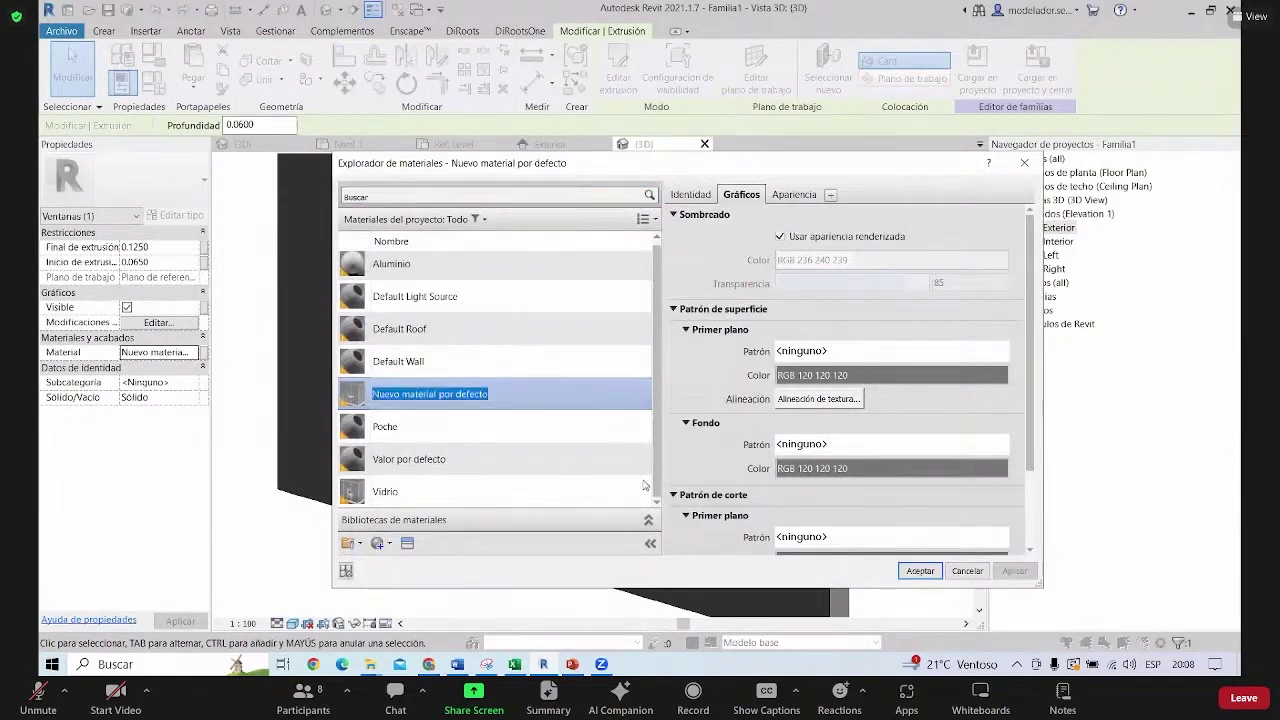
text(Vidrio)
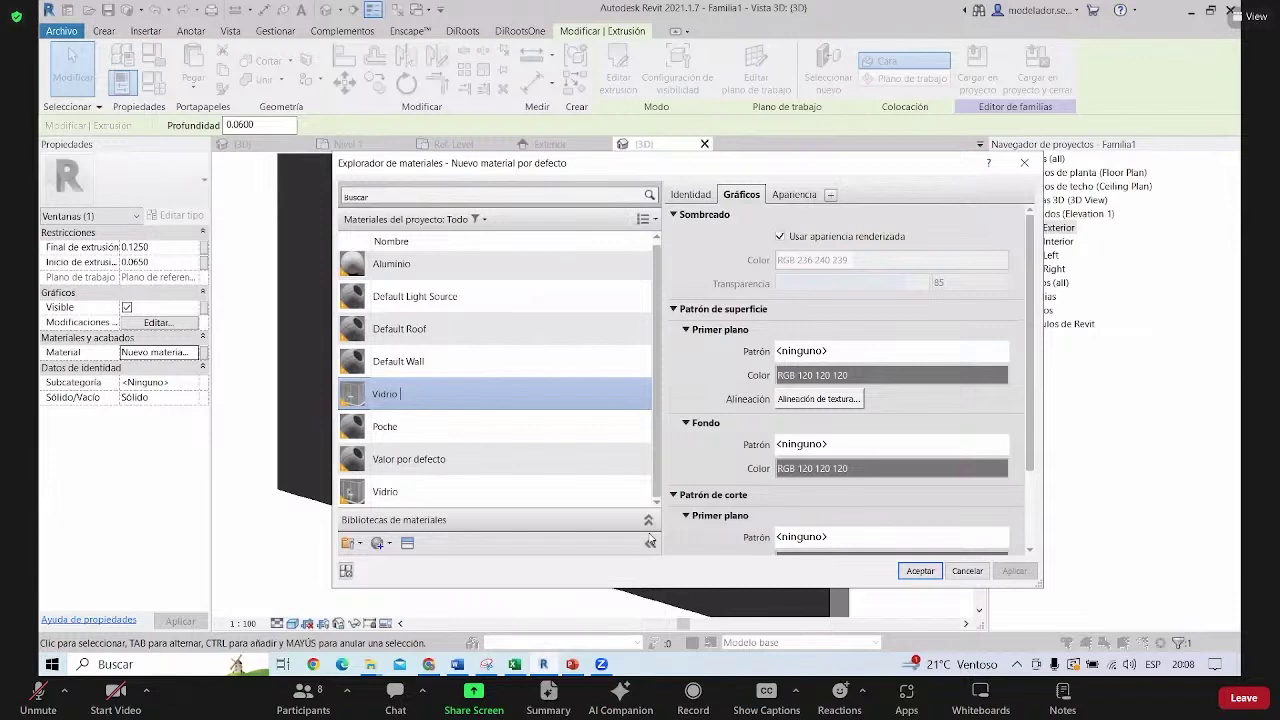
key(ctrl+Tab)
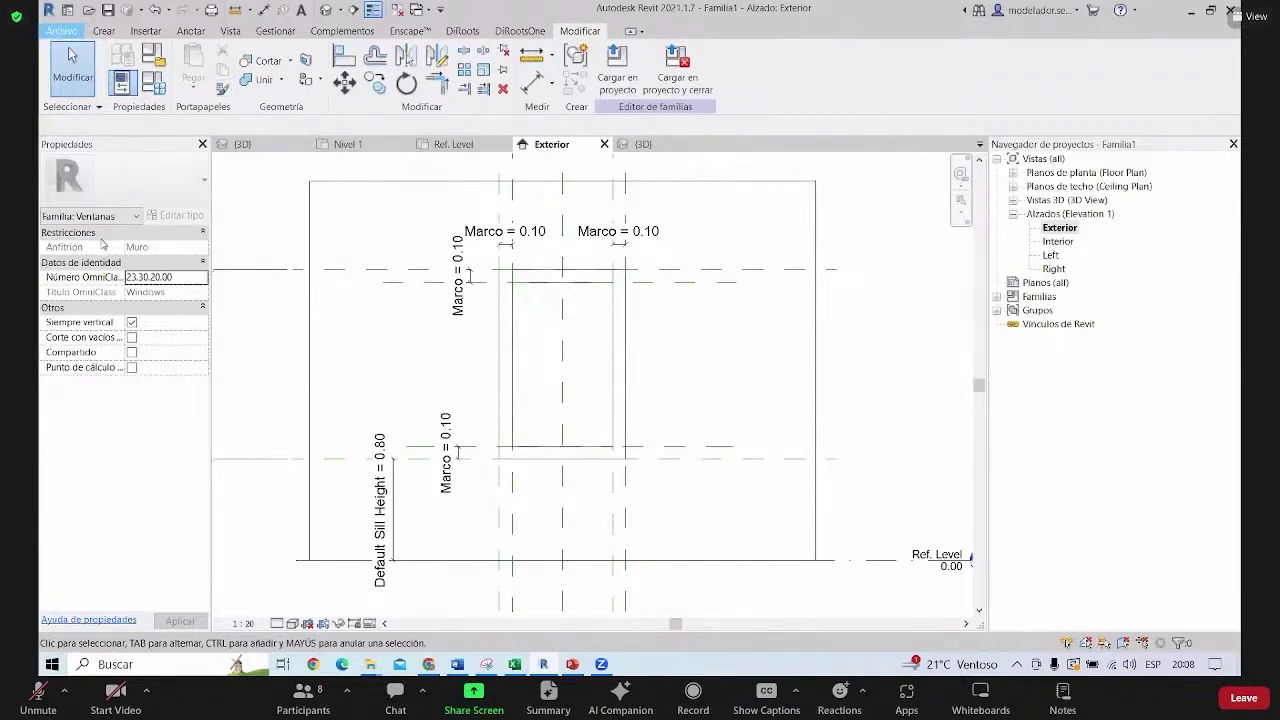
Save the window family as Ventana I.rfa in the SEMINARIO folder
key(alt+f)
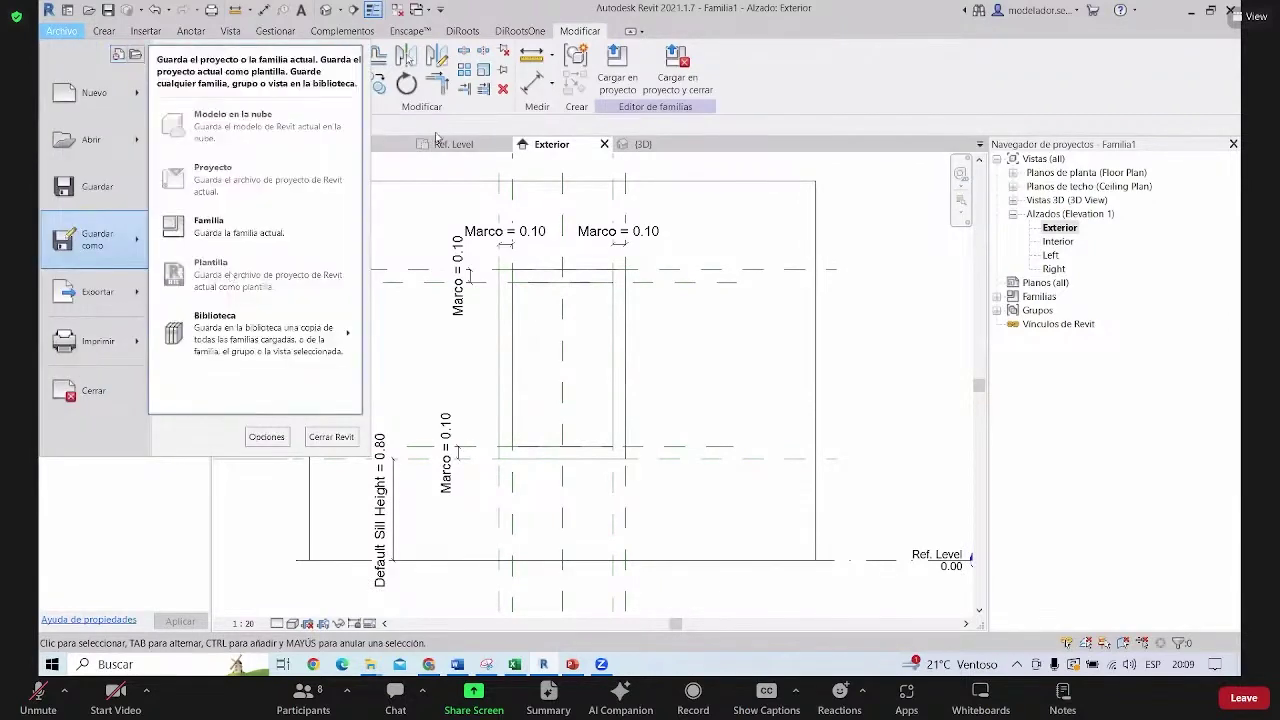
click(436, 137)
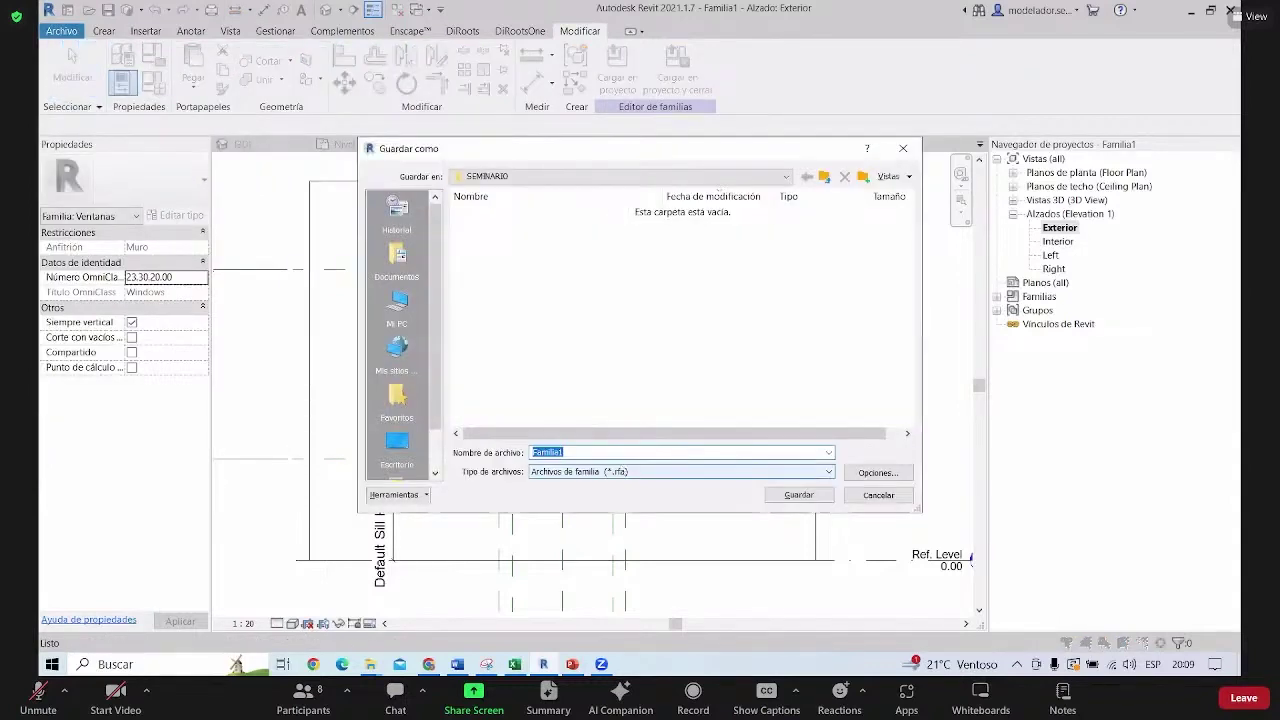
text(Ventana I)
click(796, 498)
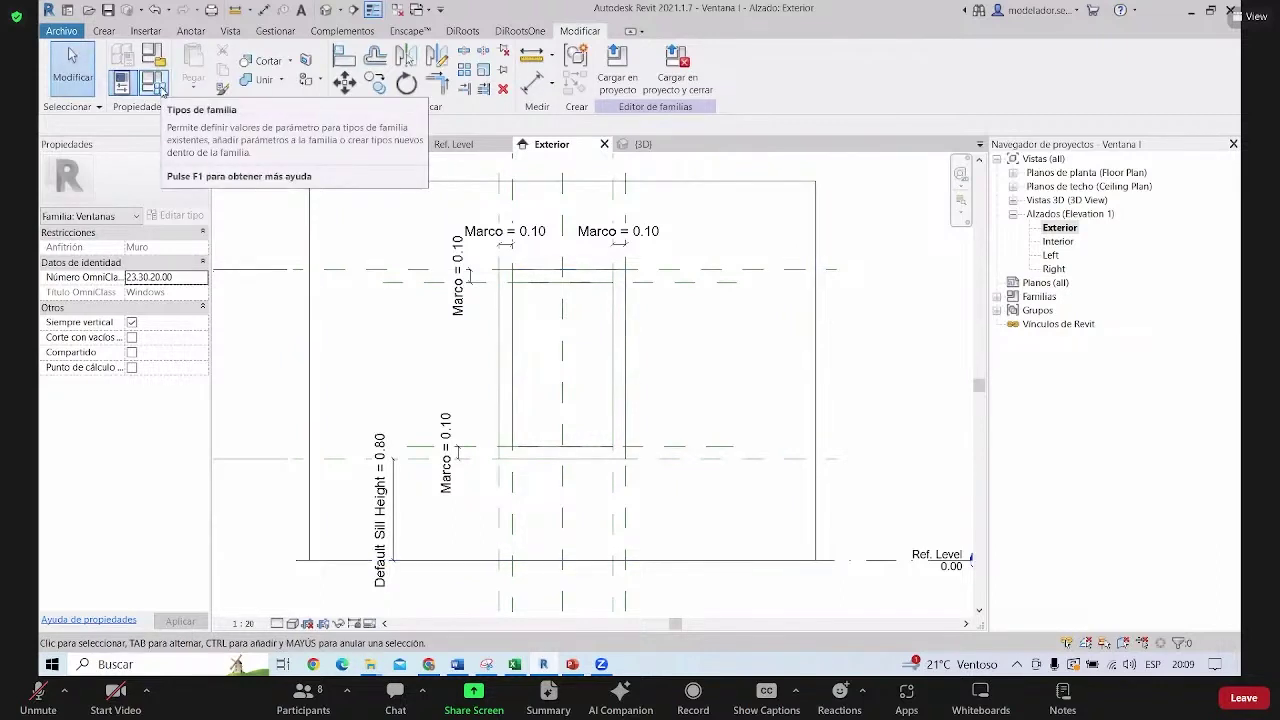
Add a new family type named 1.5*1.0 in Family Types
click(222, 96)
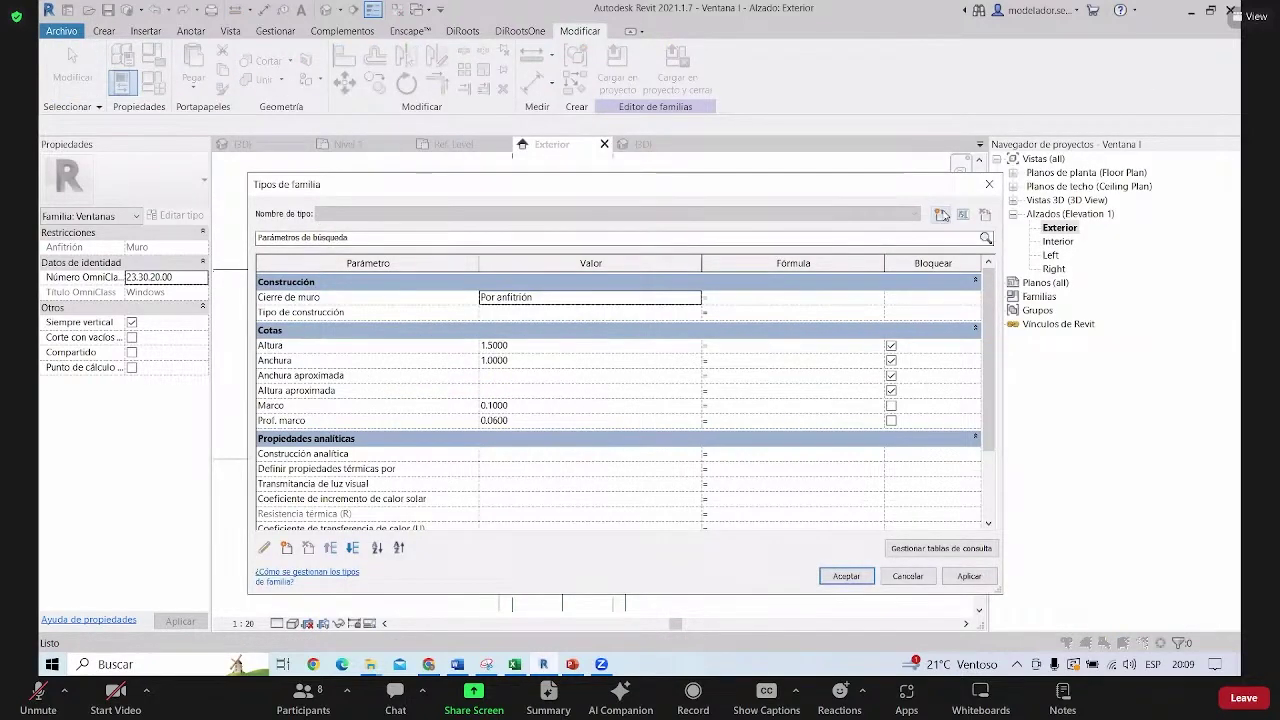
click(942, 214)
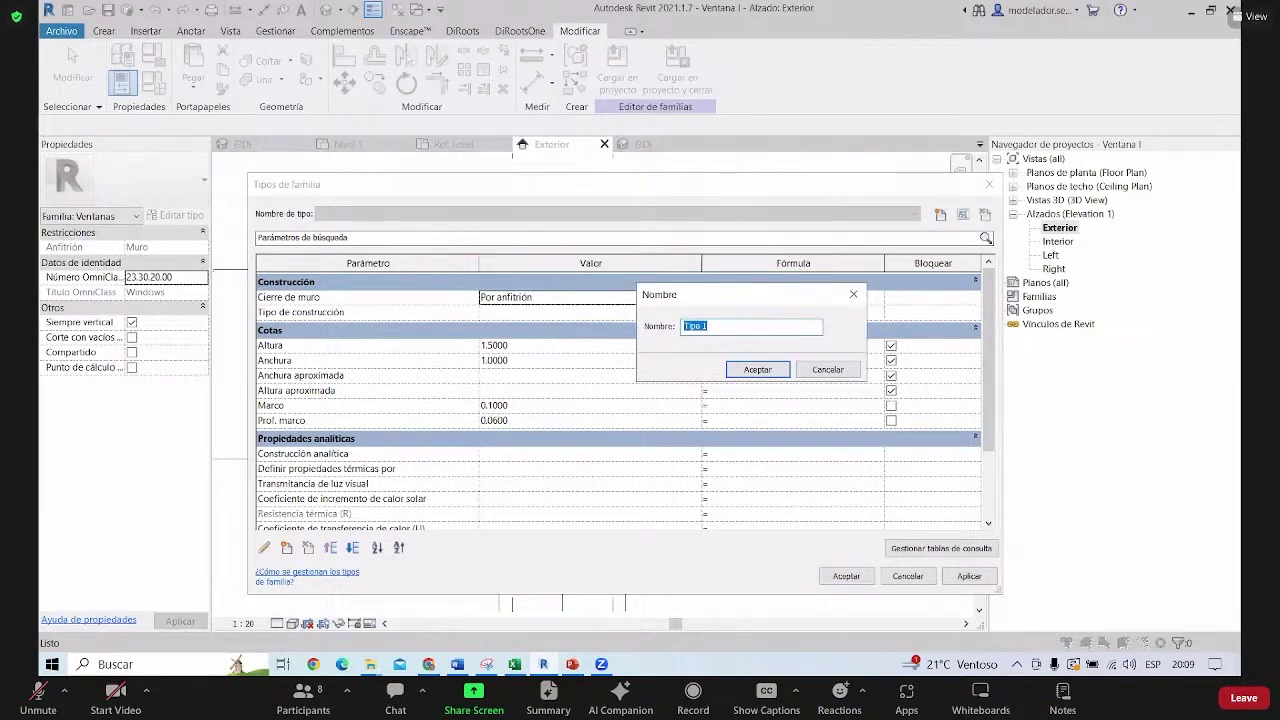
text(1.5"1.0)
click(757, 372)
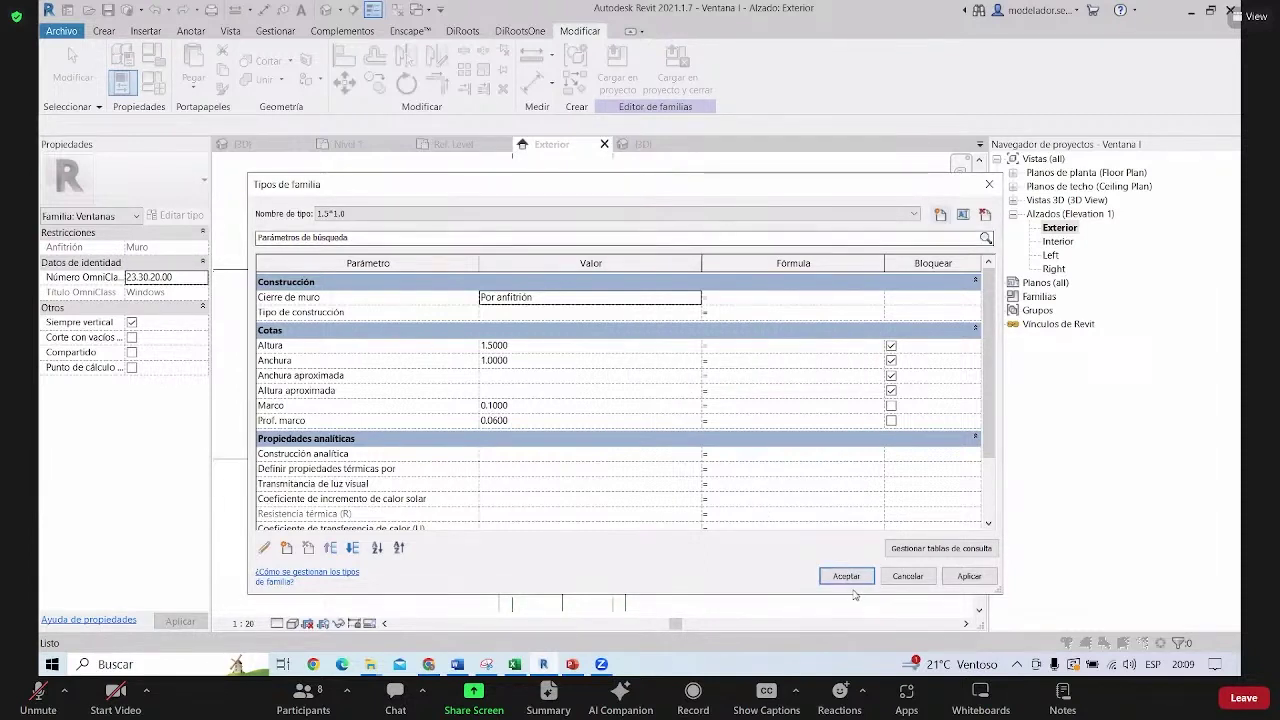
key(Return)
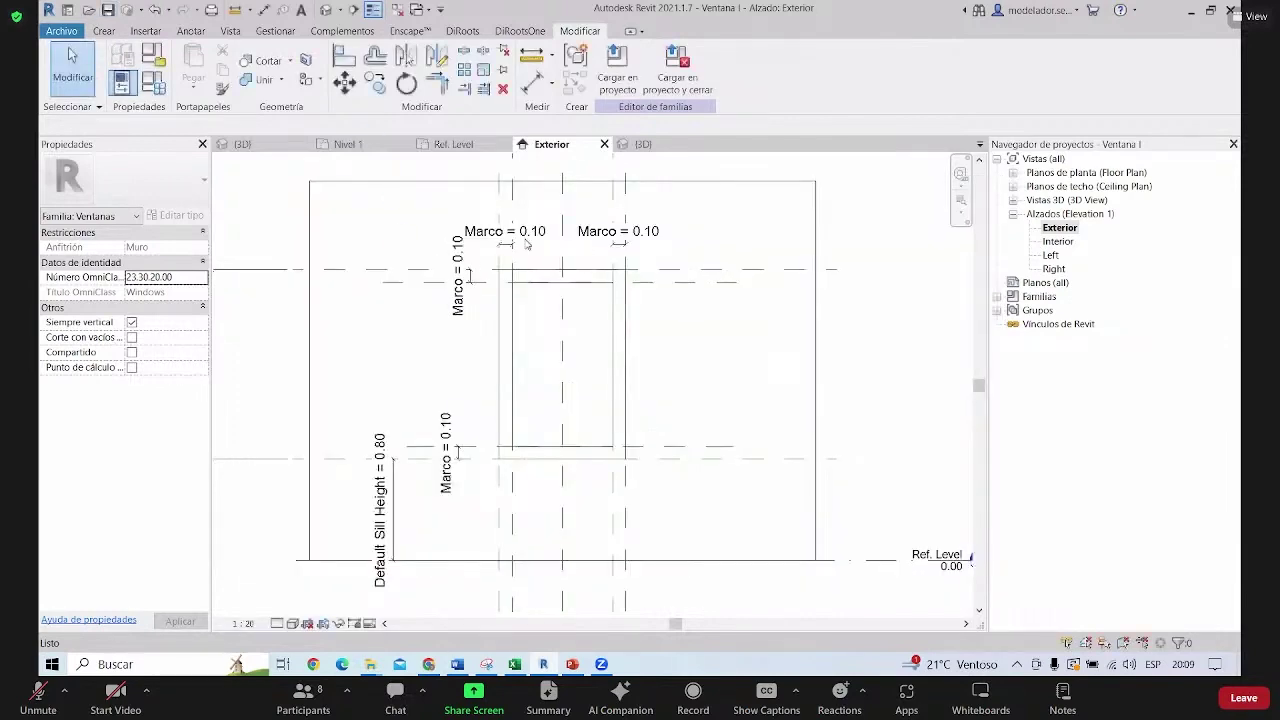
Show the Ref. Level floor plan and load Ventana I into the project
key(z)
key(f)
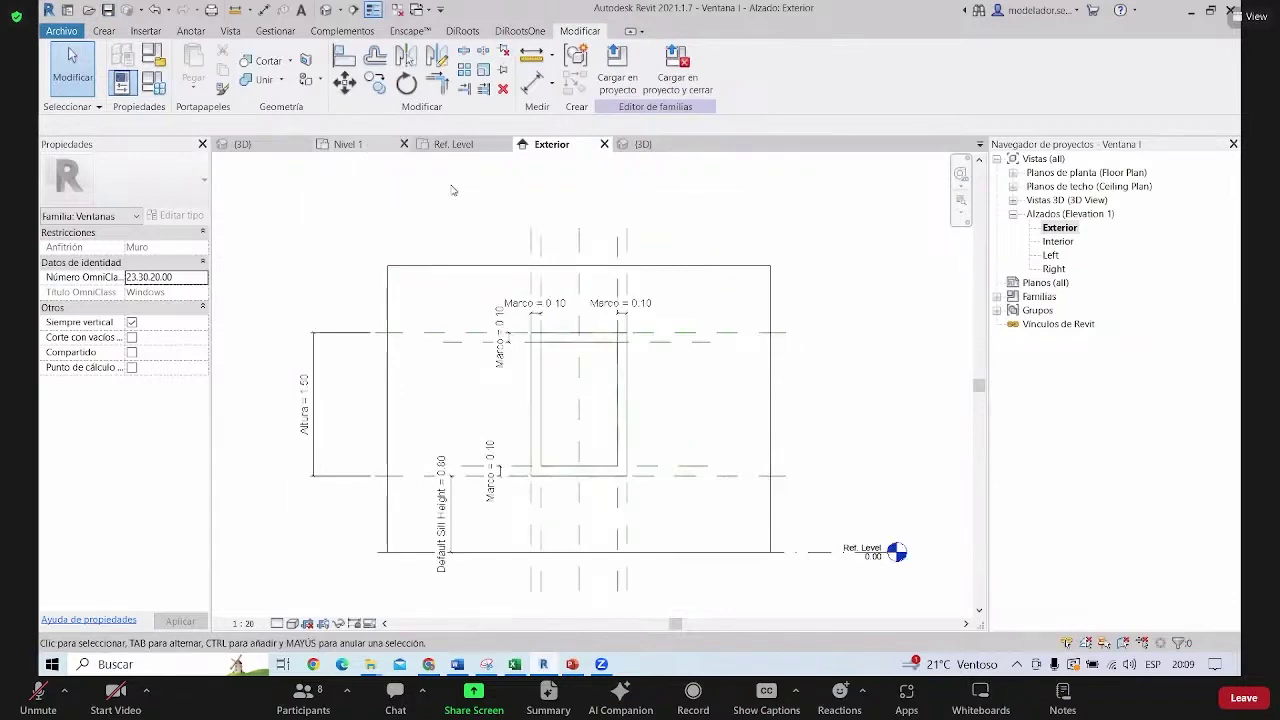
key(ctrl+Tab)
click(453, 144)
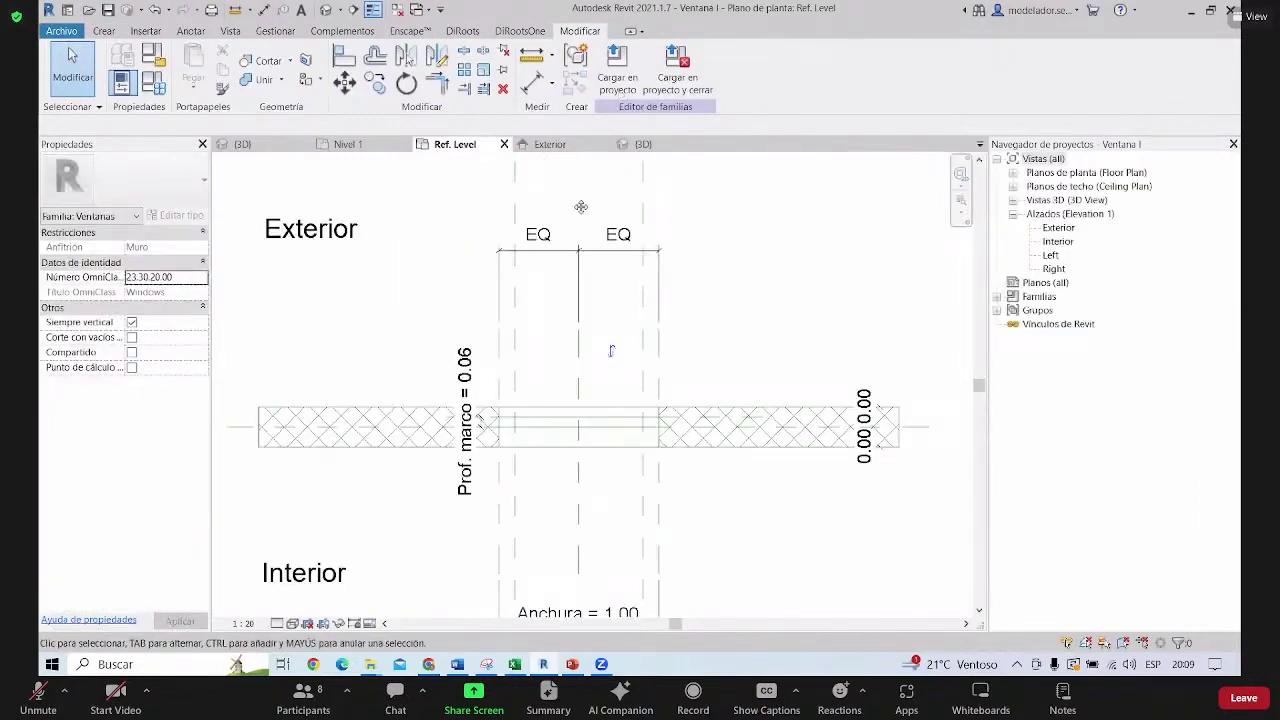
click(617, 62)
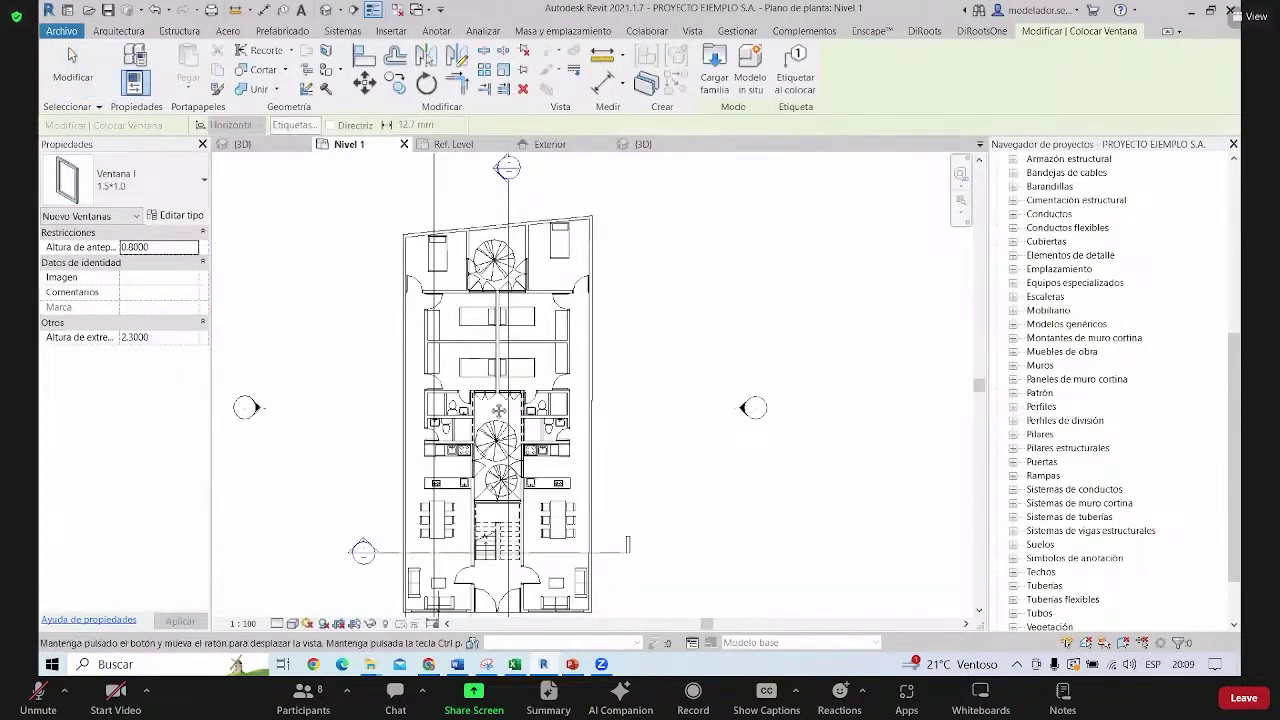
Zoom around the project plan and end window placement
scroll(450, 350, up, 3)
scroll(436, 335, up, 3)
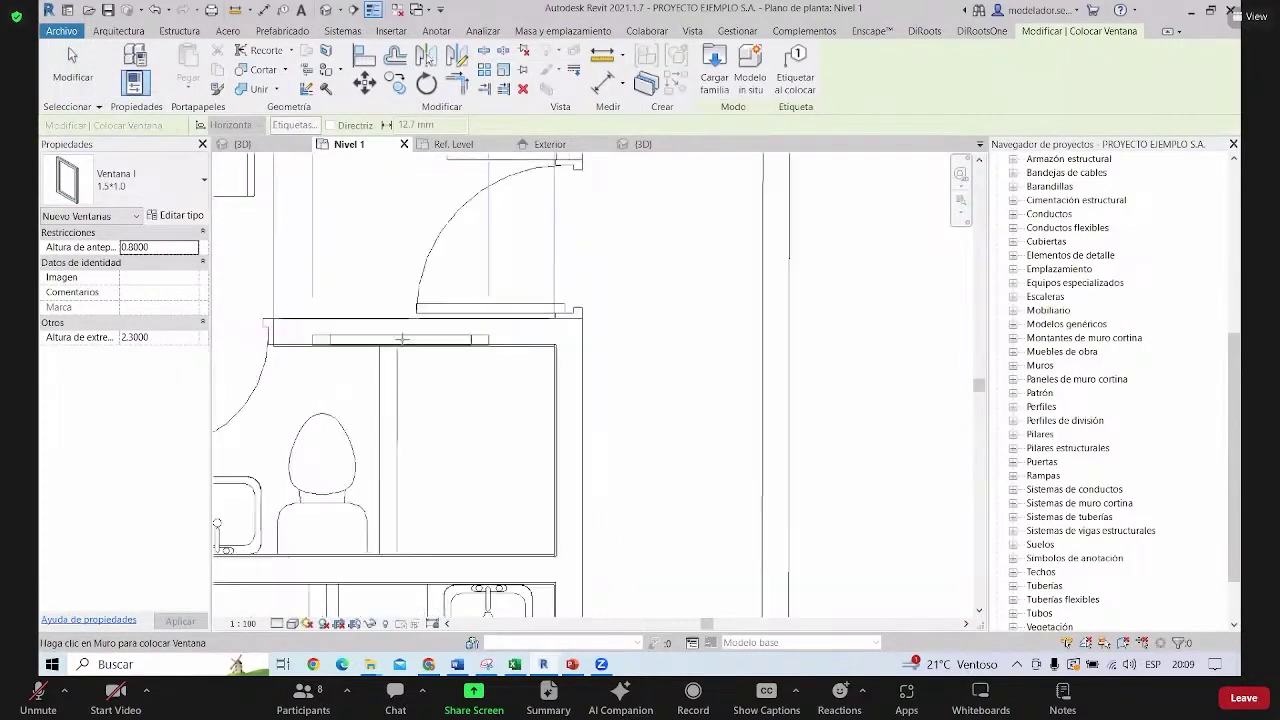
scroll(420, 330, up, 2)
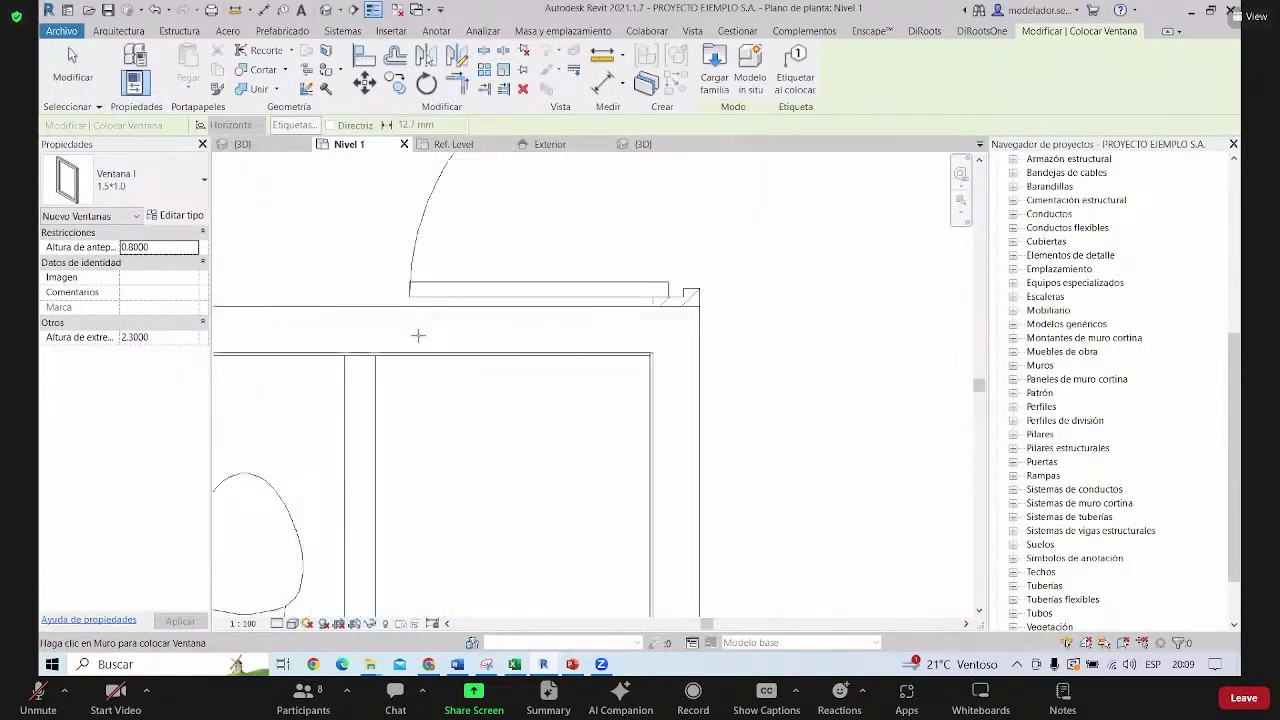
scroll(420, 340, down, 3)
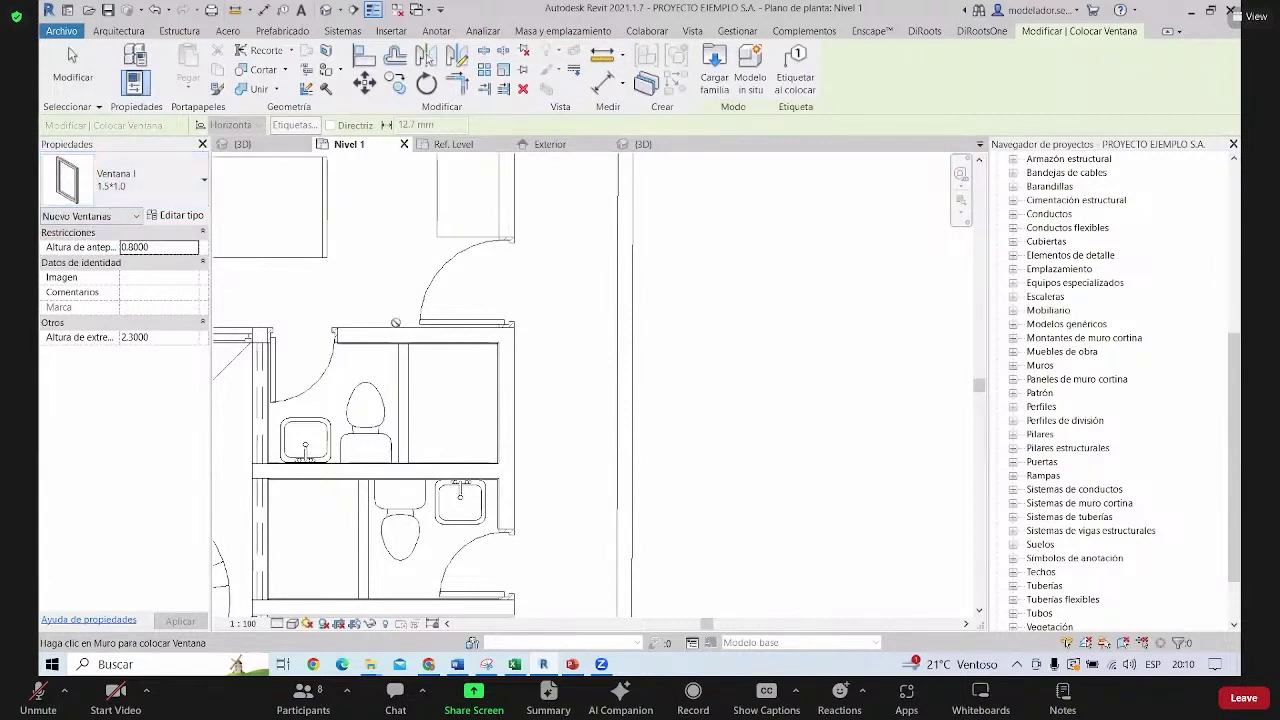
scroll(395, 322, up, 2)
scroll(430, 330, up, 2)
scroll(462, 335, up, 2)
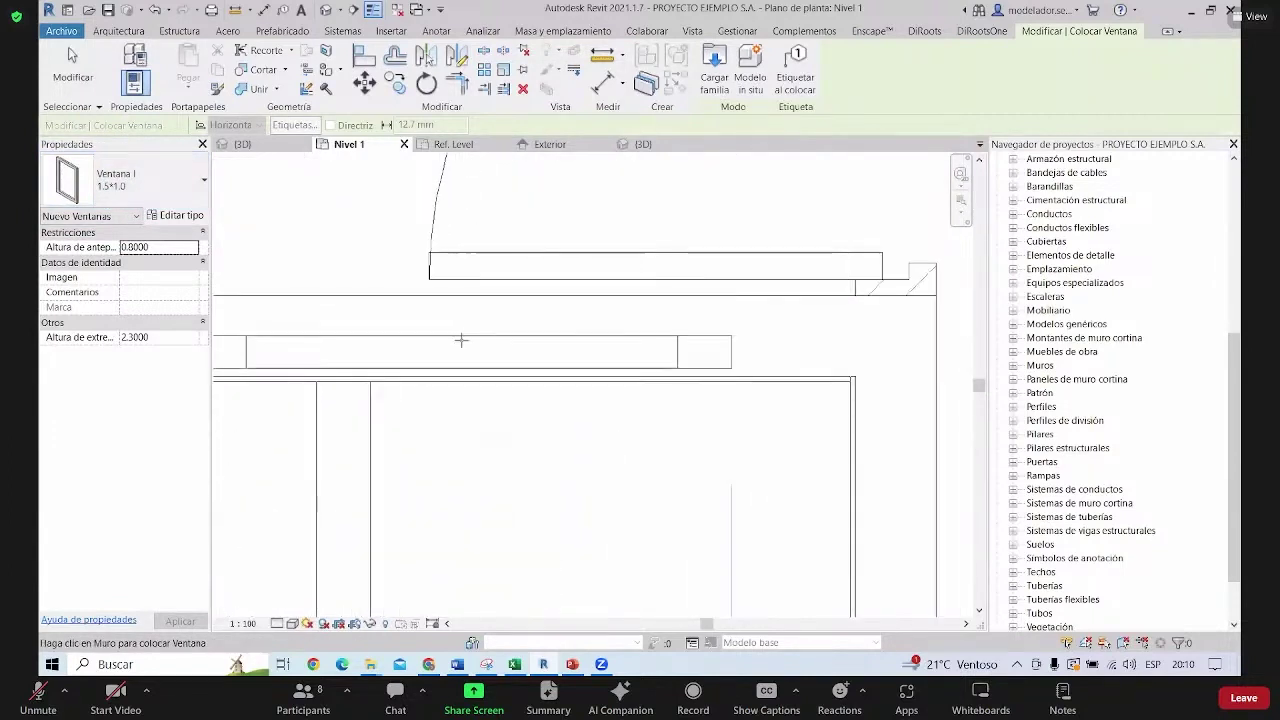
scroll(414, 306, down, 2)
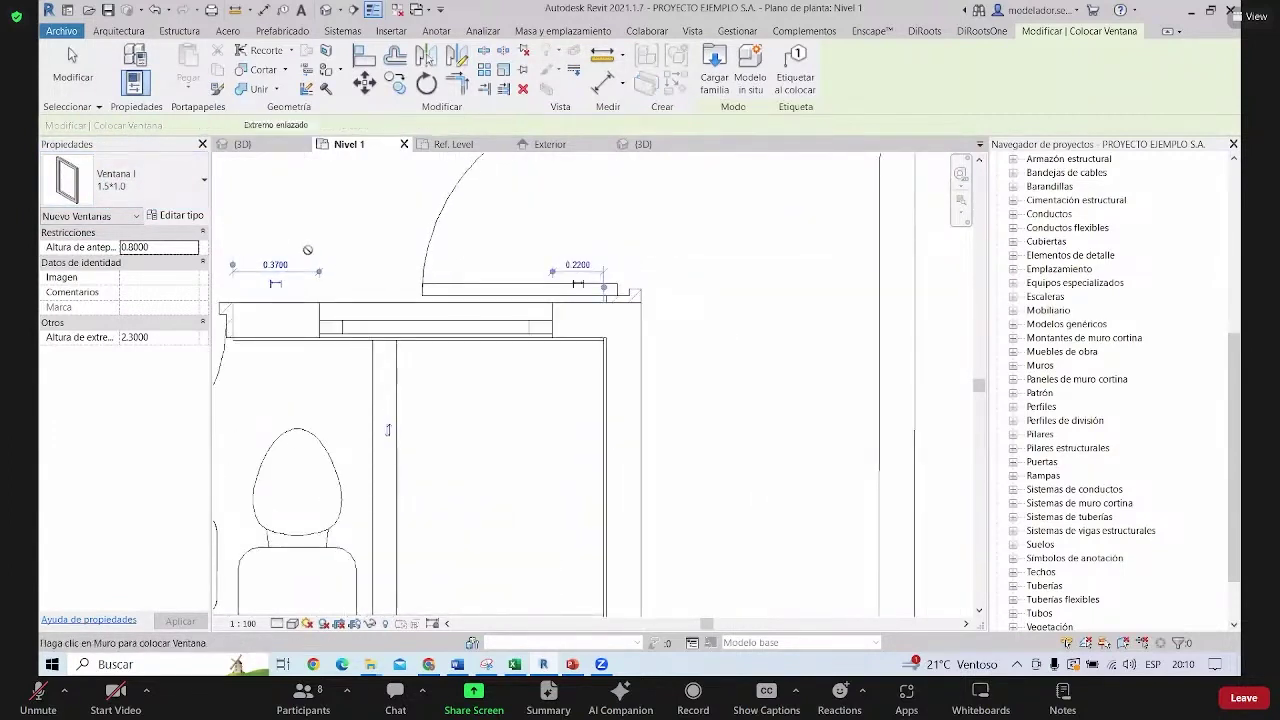
scroll(480, 380, down, 2)
scroll(440, 385, down, 2)
scroll(432, 389, up, 1)
key(Escape)
Select the placed Ventana I window and open its 1.5*1.0 type properties
scroll(432, 389, up, 2)
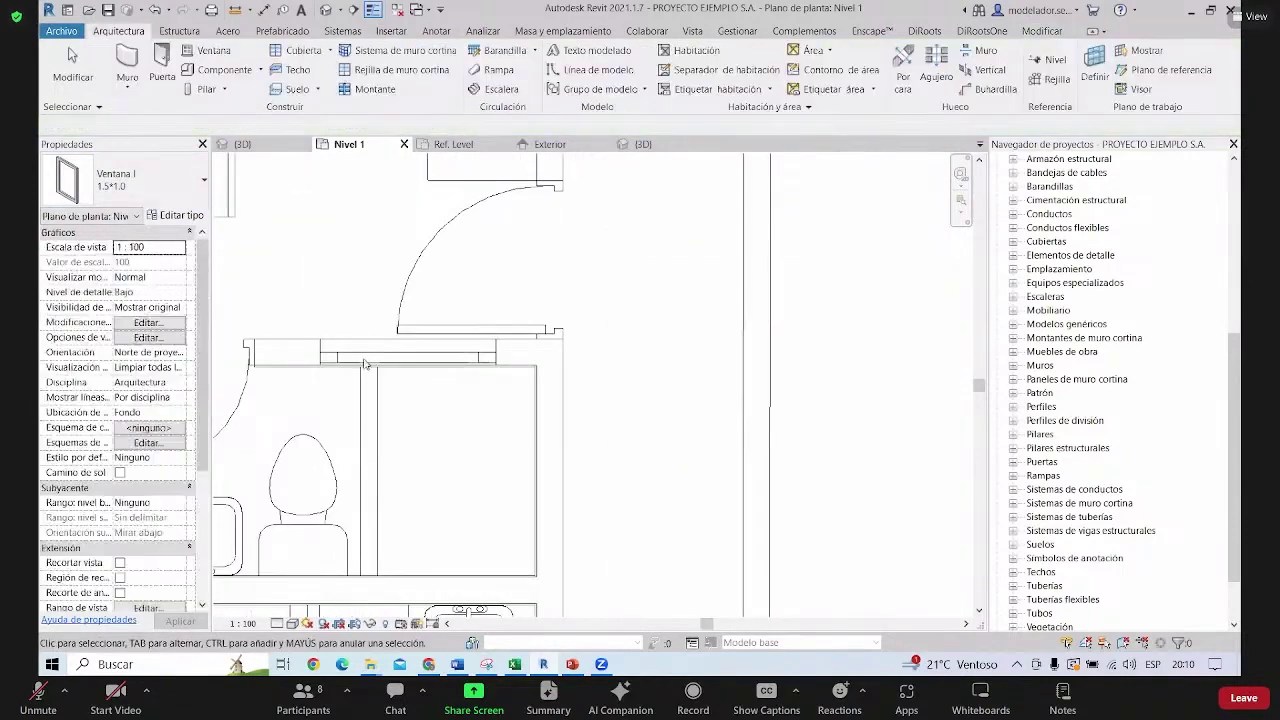
scroll(432, 389, up, 1)
click(594, 372)
click(511, 397)
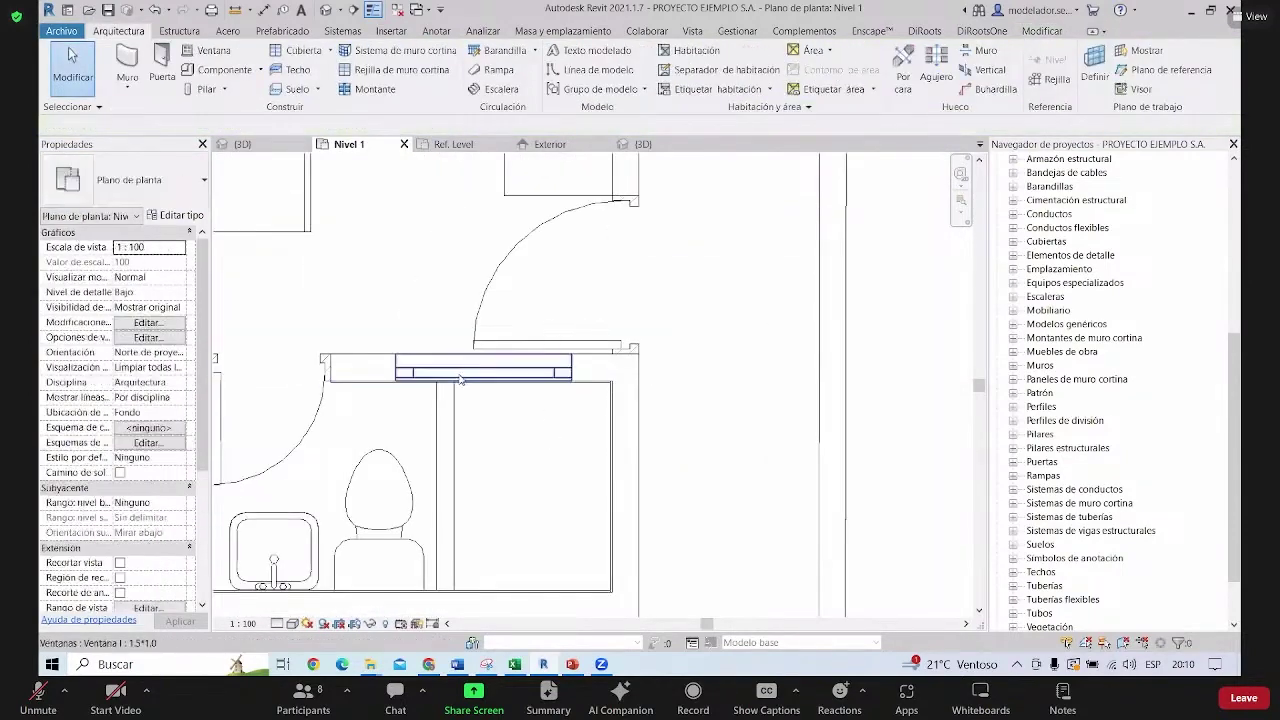
click(465, 375)
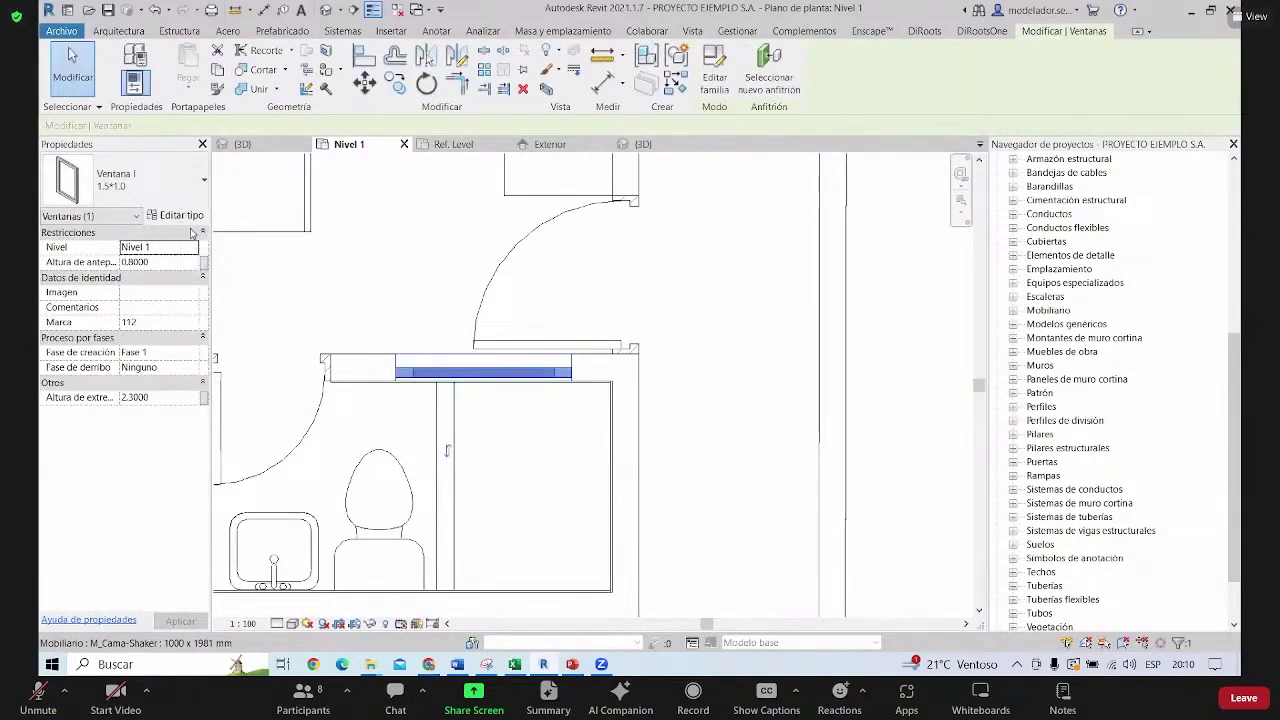
click(177, 216)
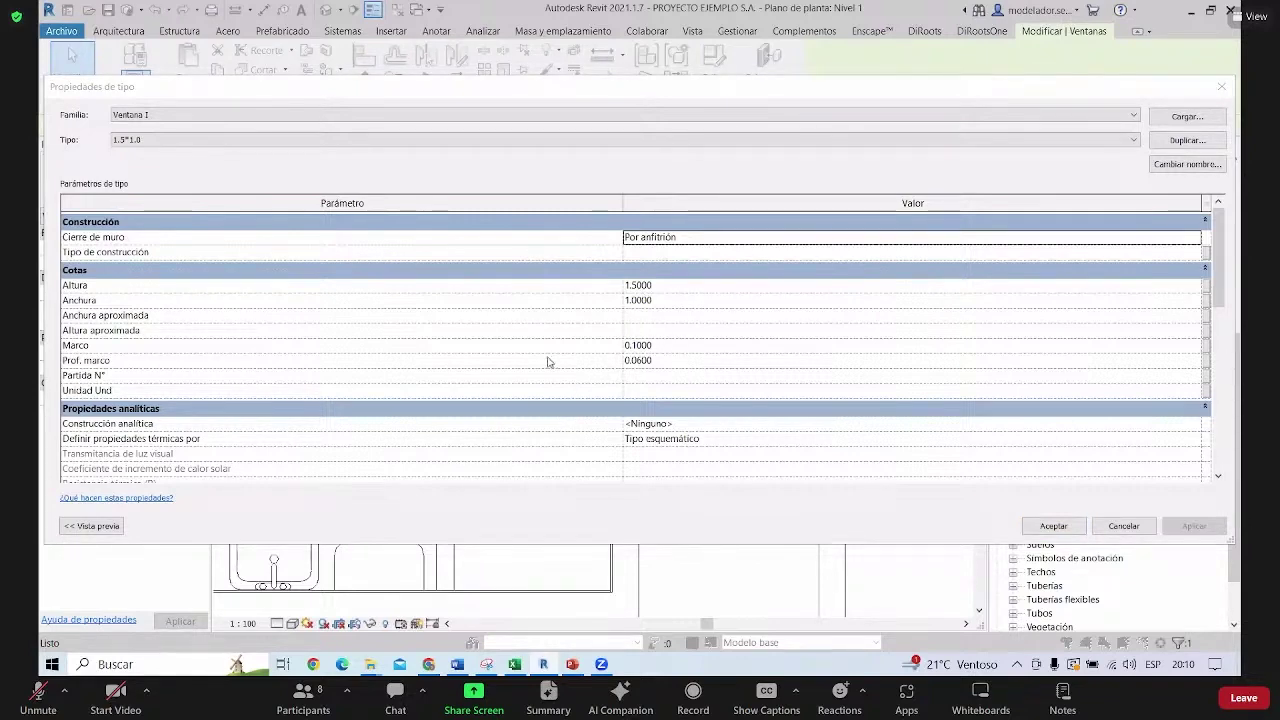
Set the window type's Anchura to 0.5
click(664, 300)
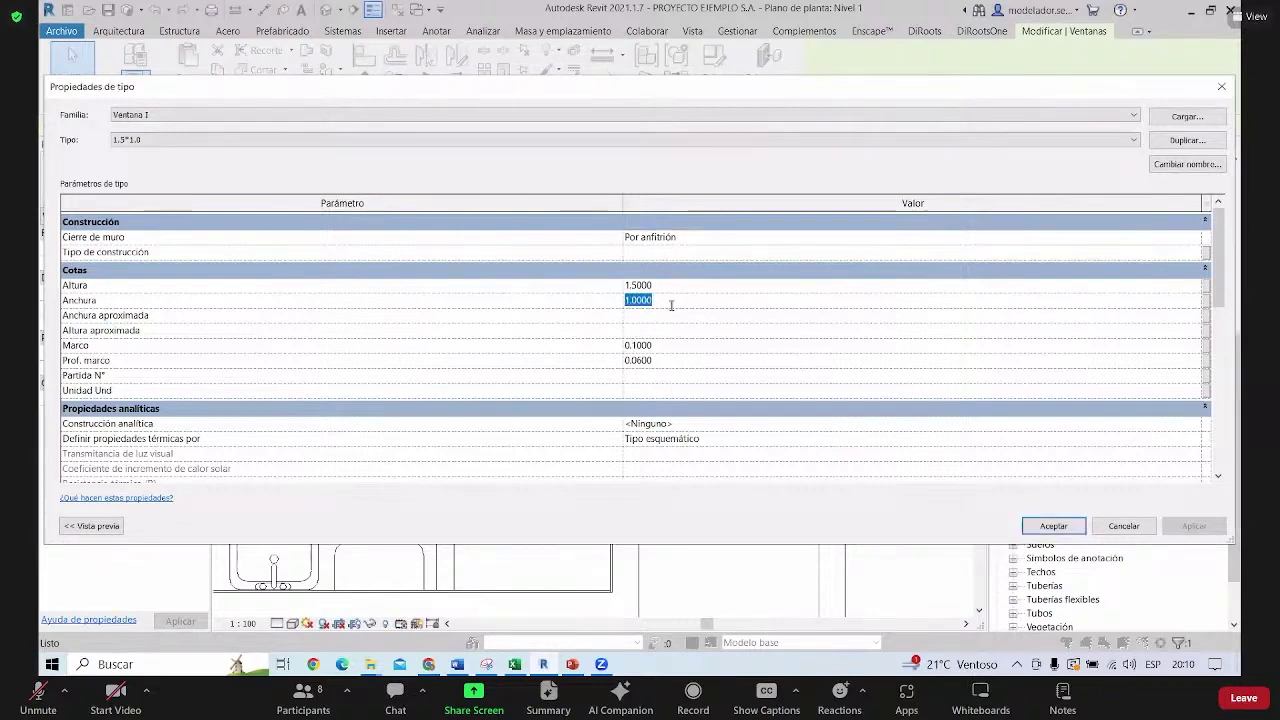
text(.5)
click(1056, 525)
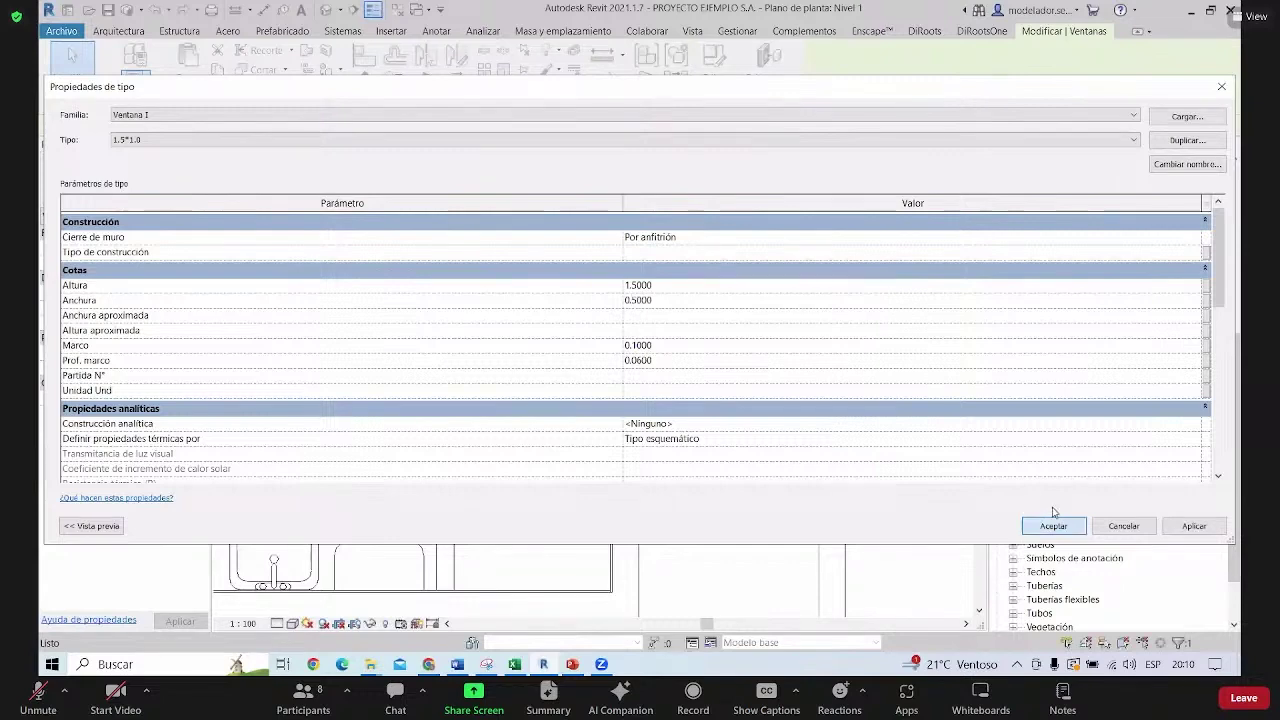
scroll(482, 447, up, 2)
key(Escape)
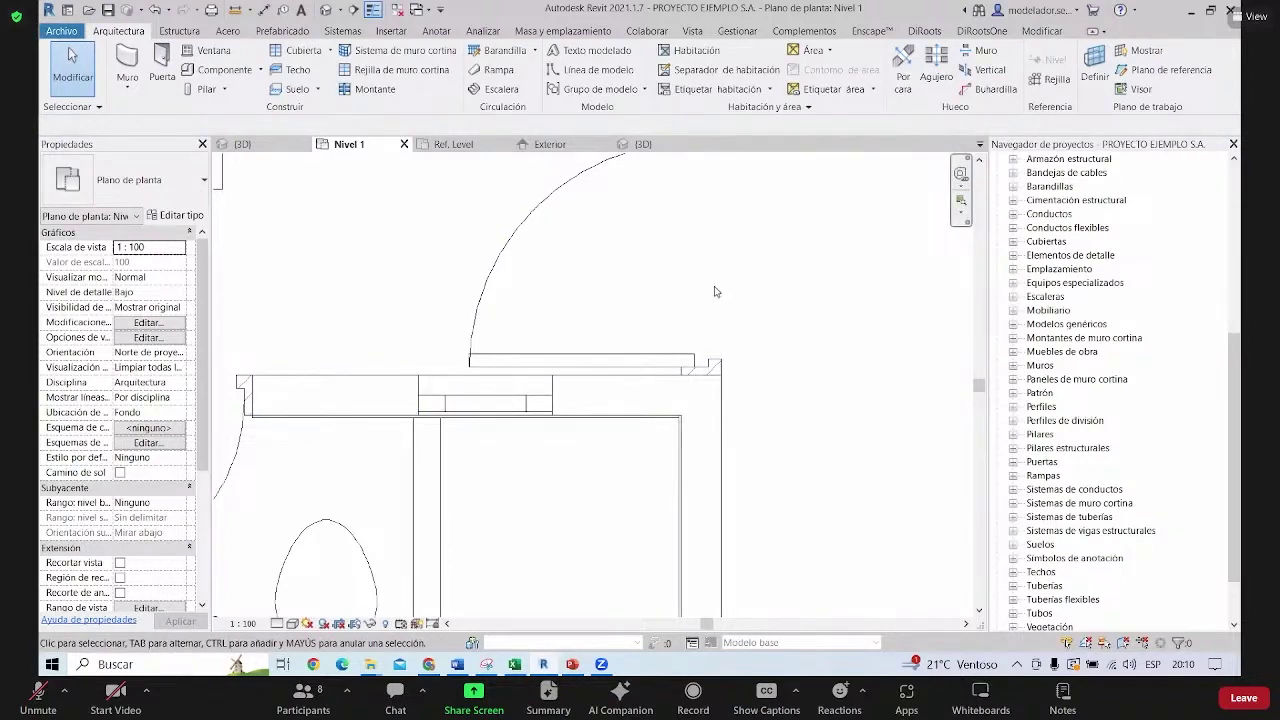
Reopen the window's type properties and set Marco to 0.05
click(553, 407)
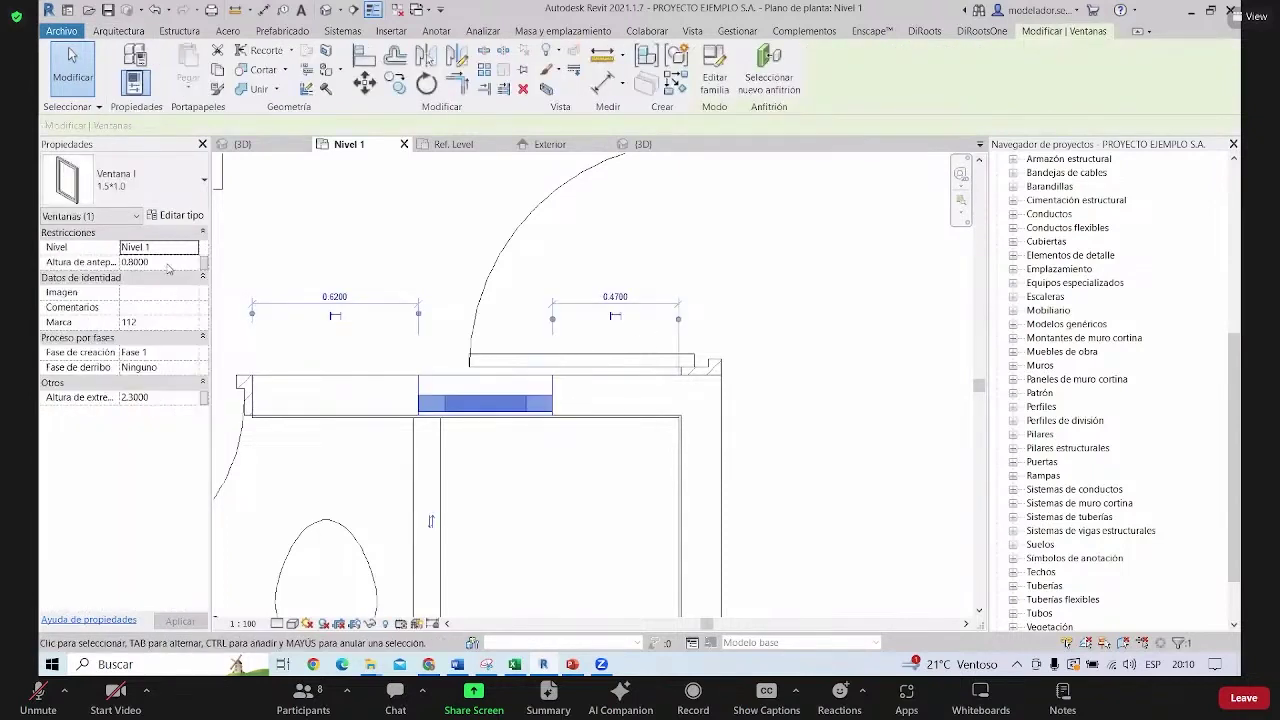
click(176, 215)
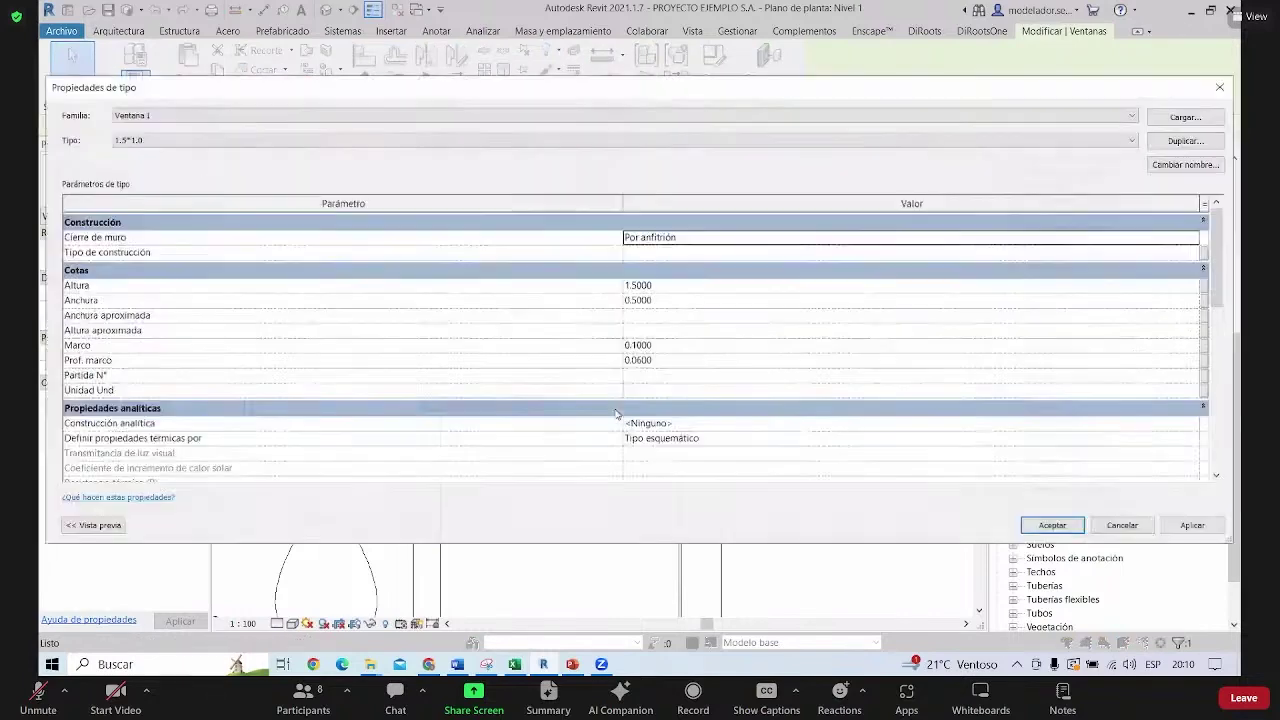
scroll(692, 340, down, 1)
scroll(740, 349, down, 3)
scroll(743, 349, down, 5)
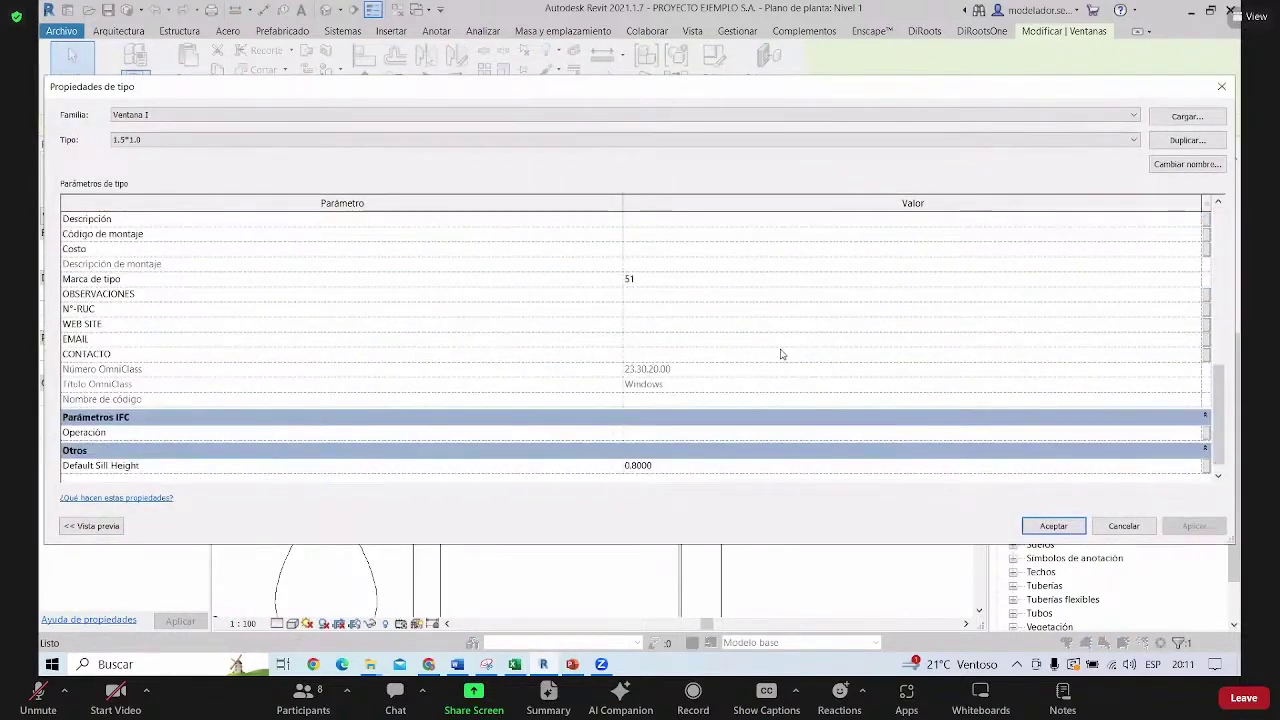
scroll(790, 350, up, 2)
scroll(795, 344, up, 3)
scroll(795, 341, up, 3)
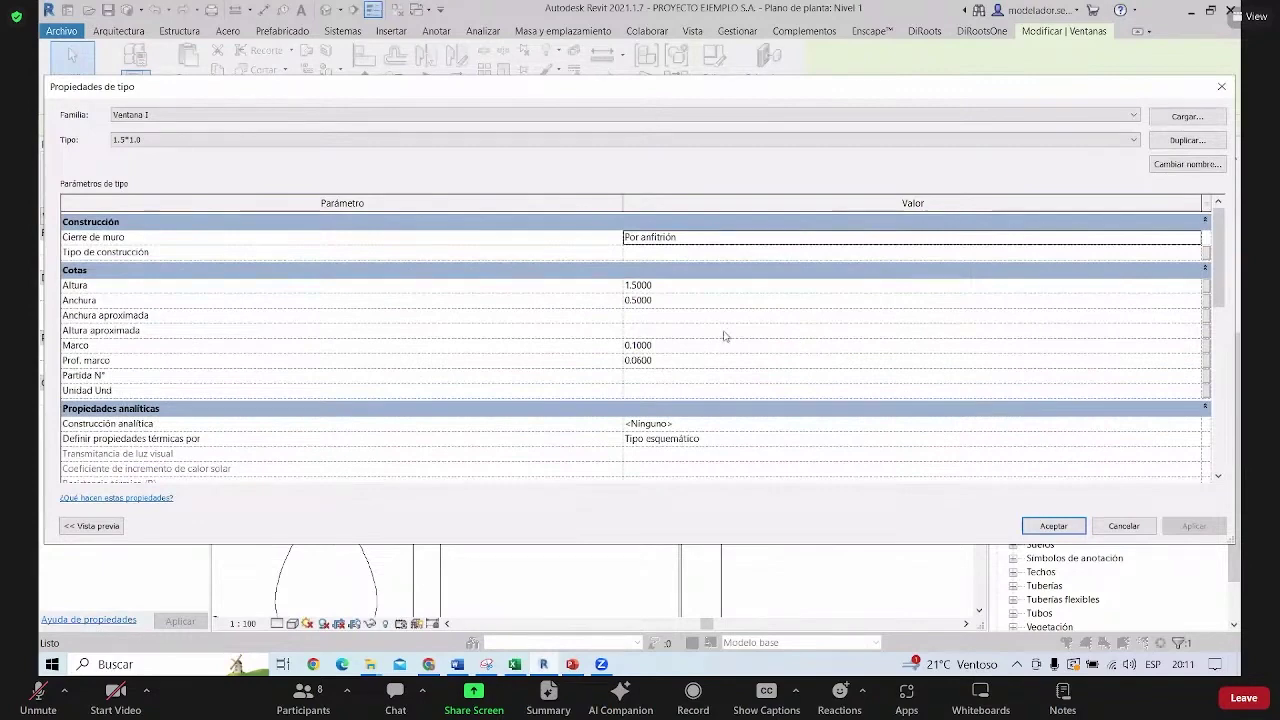
click(662, 348)
drag(662, 348, 631, 345)
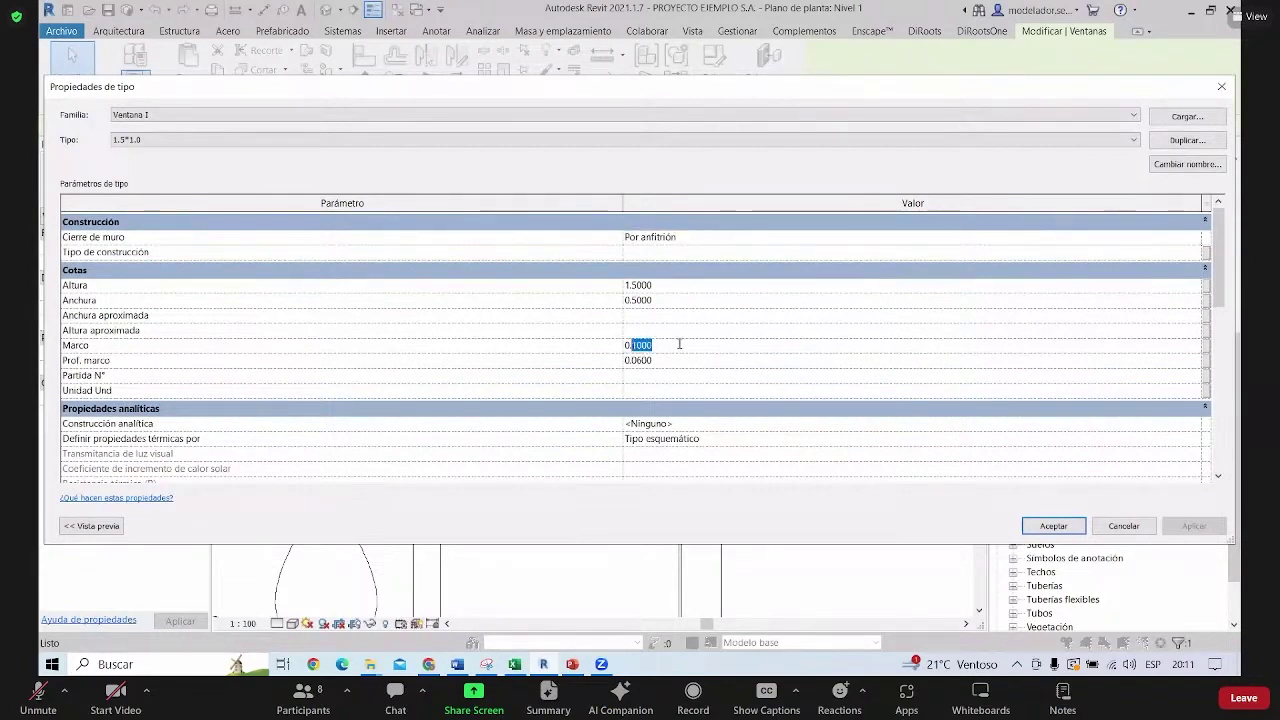
text(05)
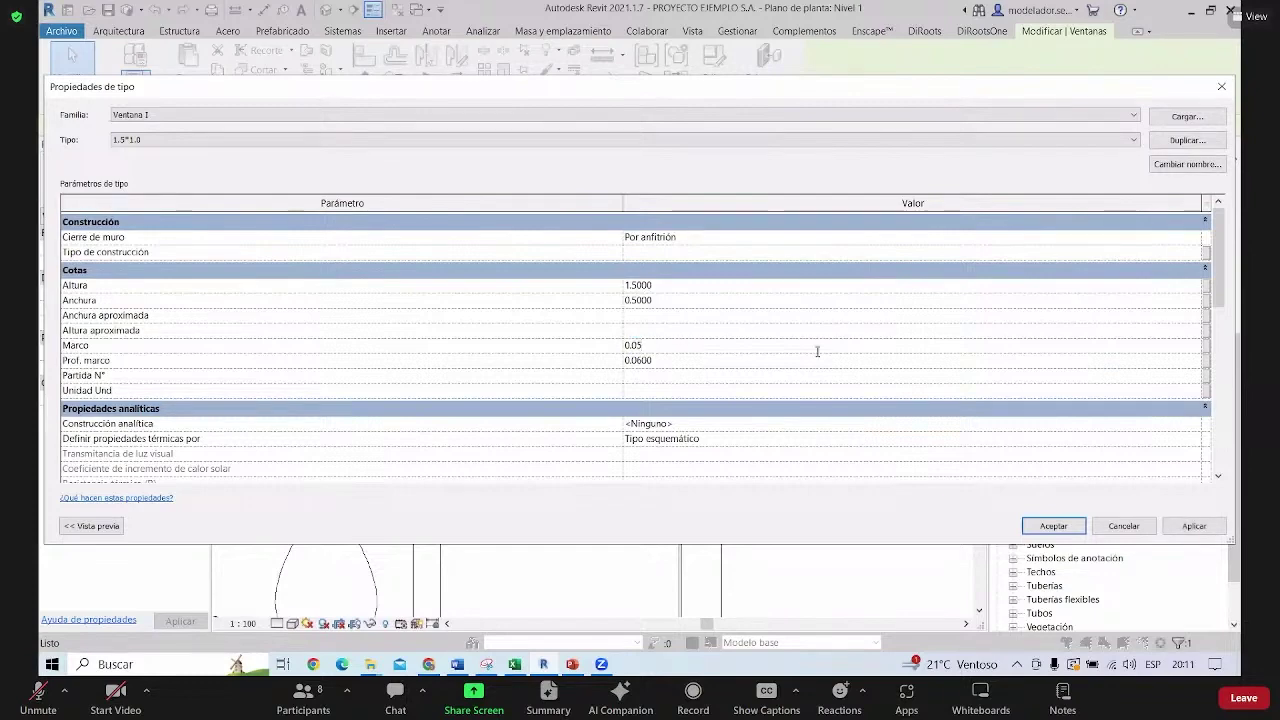
click(1080, 528)
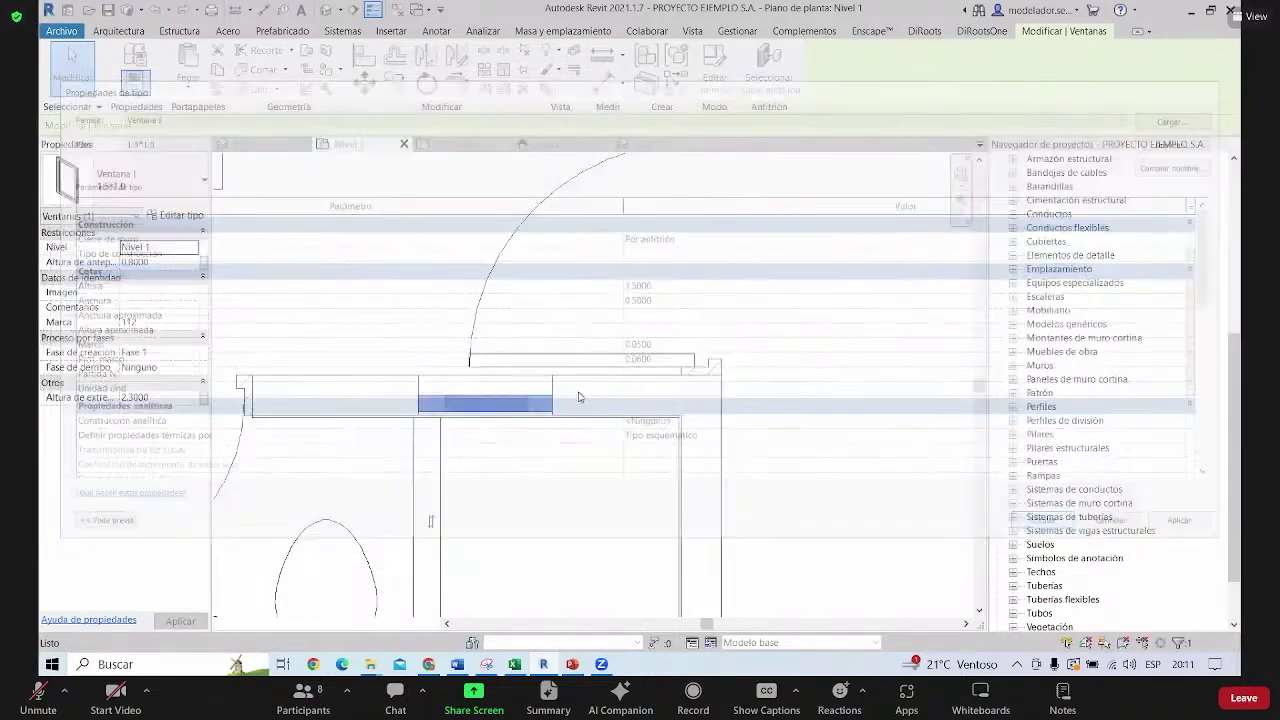
Deselect, zoom the plan, and reselect the narrowed window
click(576, 457)
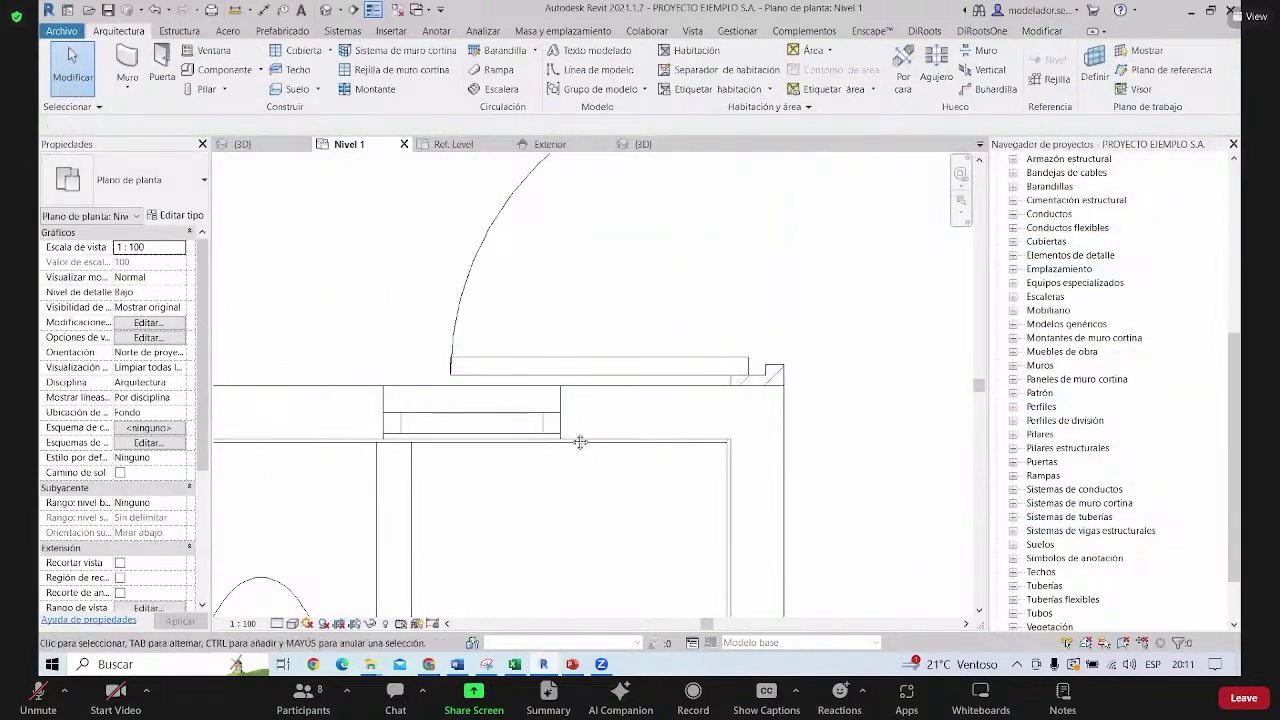
scroll(650, 370, up, 2)
scroll(574, 383, down, 3)
scroll(663, 434, up, 2)
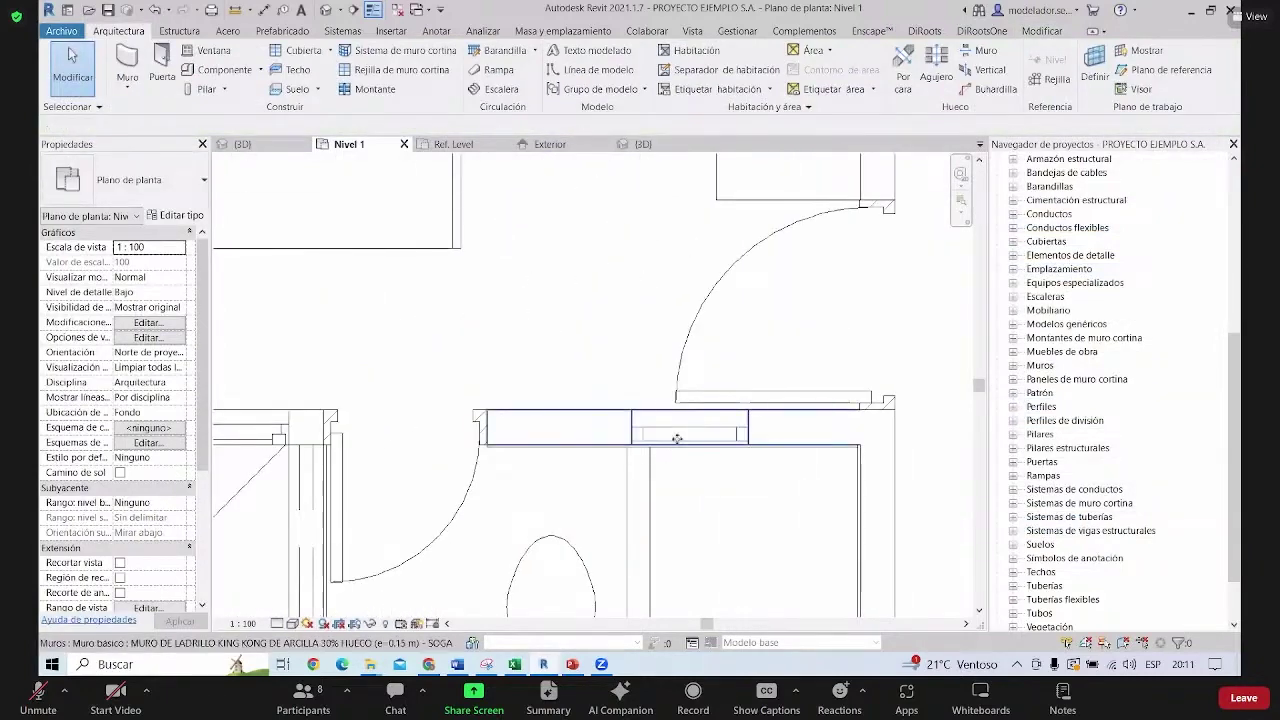
click(674, 437)
scroll(650, 460, up, 2)
click(565, 400)
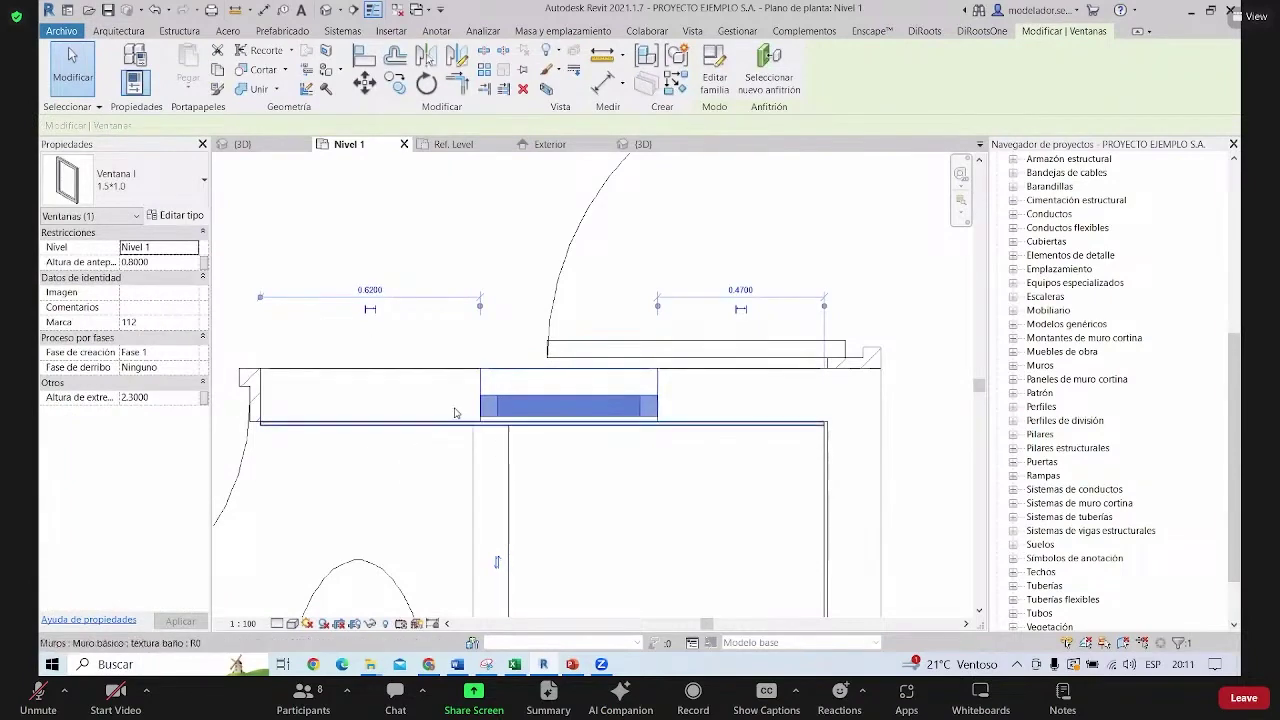
In Ventana I's Ref. Level plan, select the glass extrusion and edit its visibility overrides
click(465, 145)
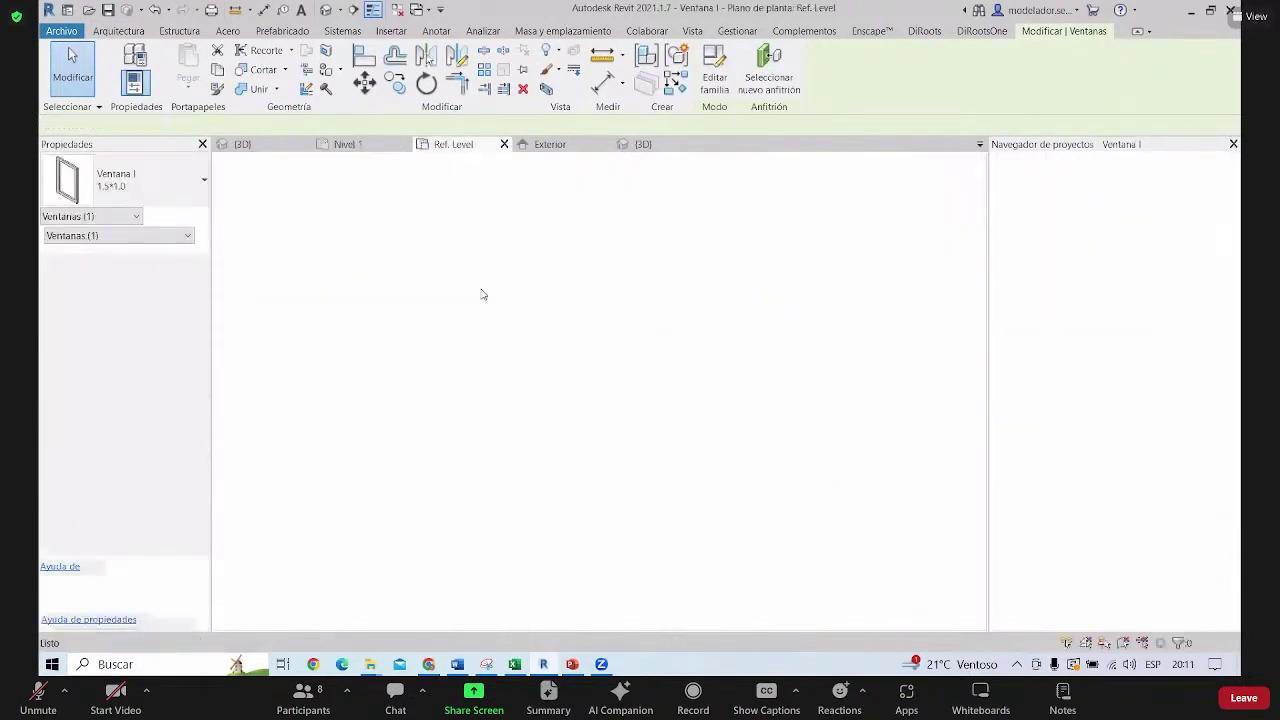
scroll(597, 455, up, 3)
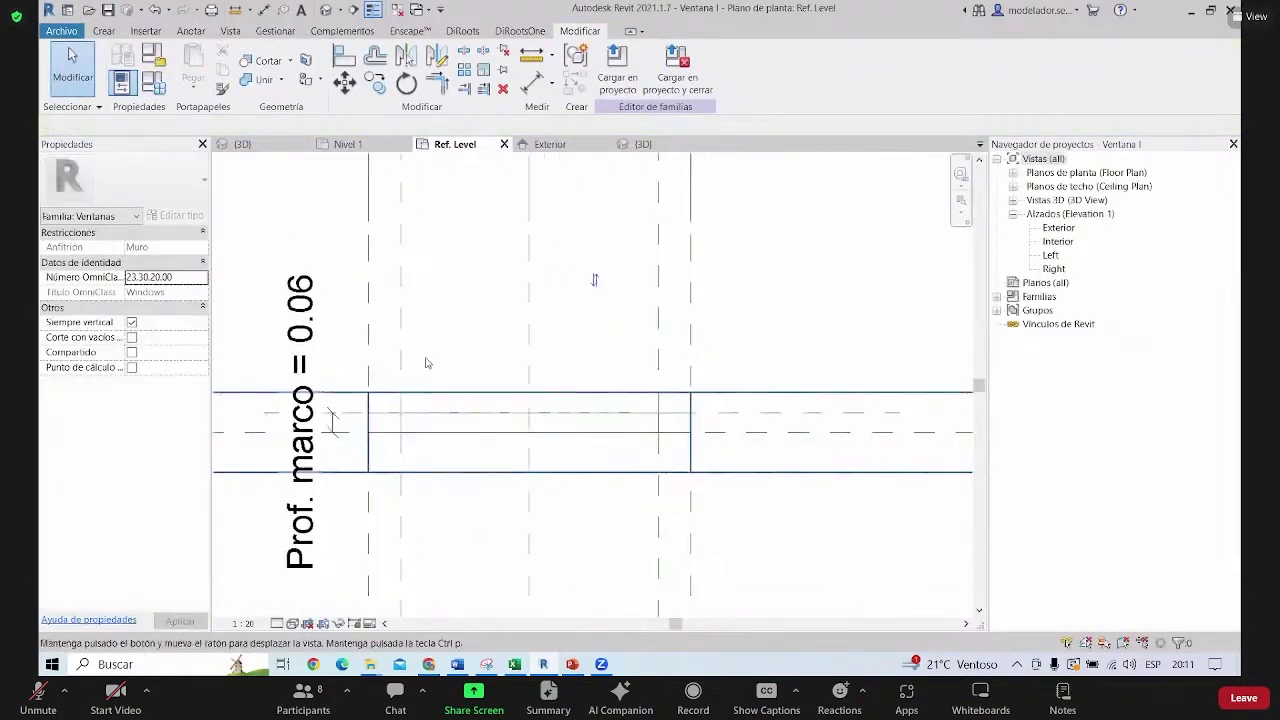
click(468, 396)
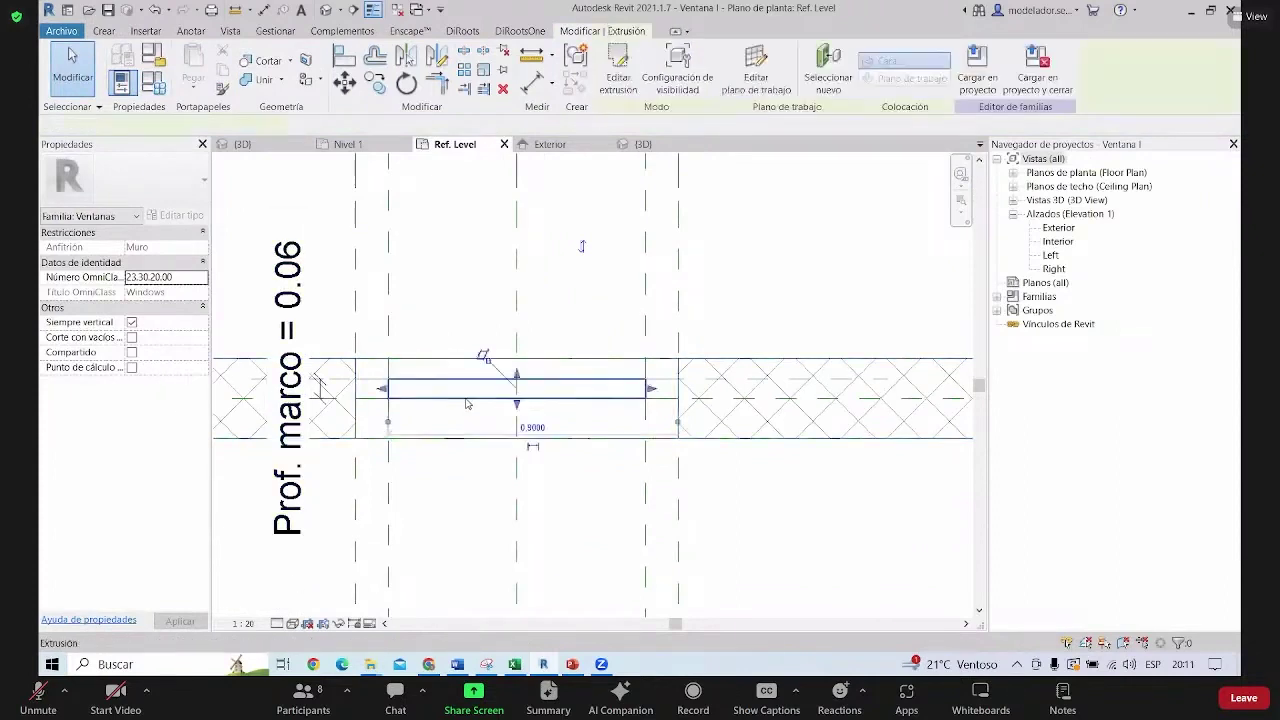
click(700, 515)
click(520, 398)
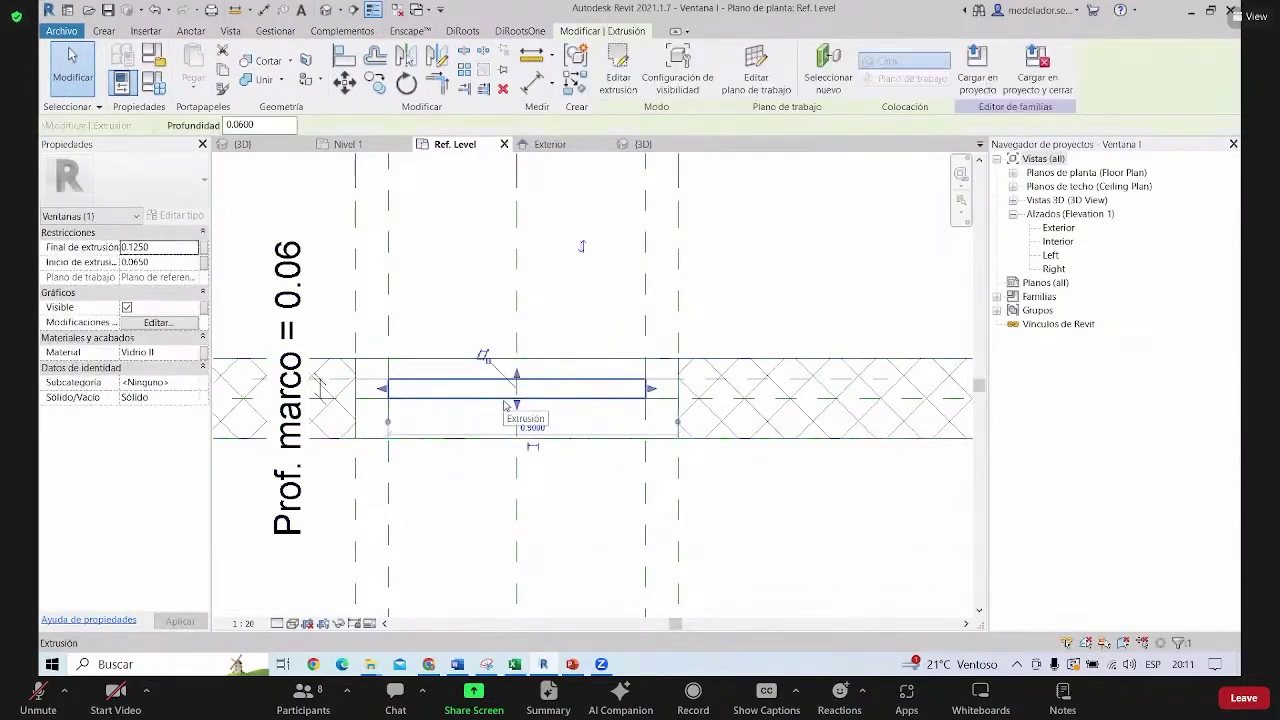
key(ctrl+Tab)
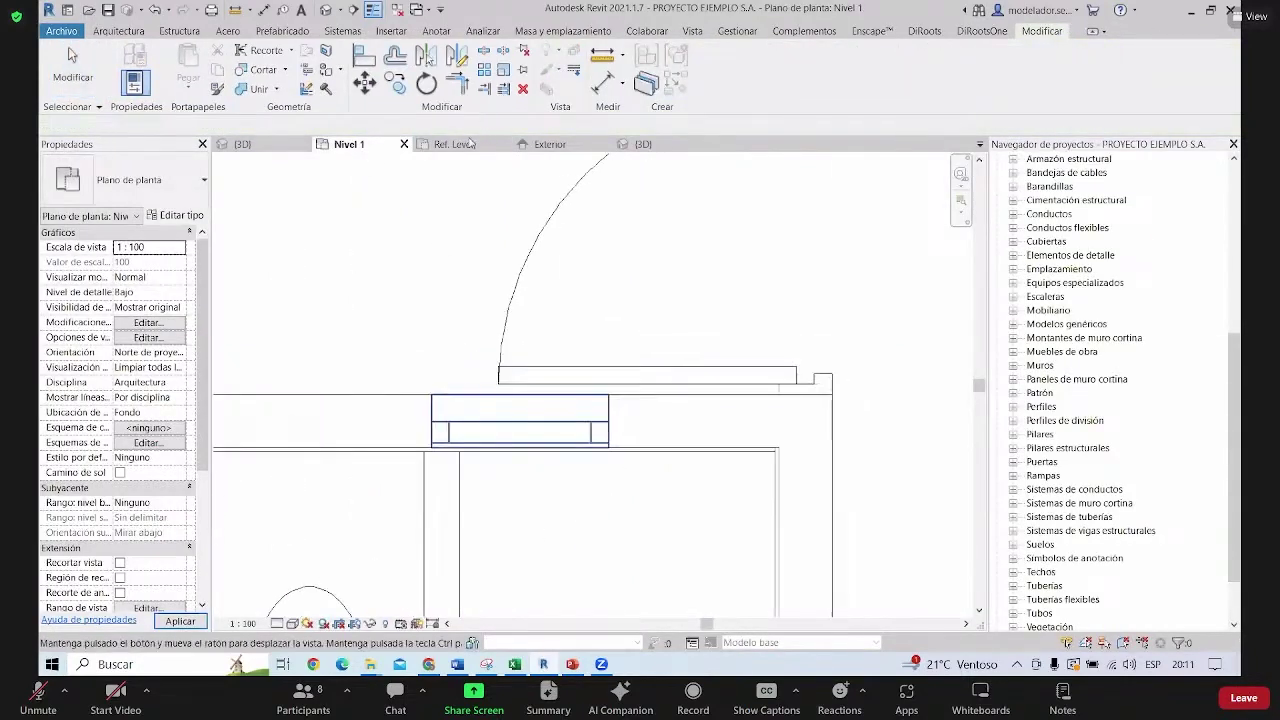
key(ctrl+Tab)
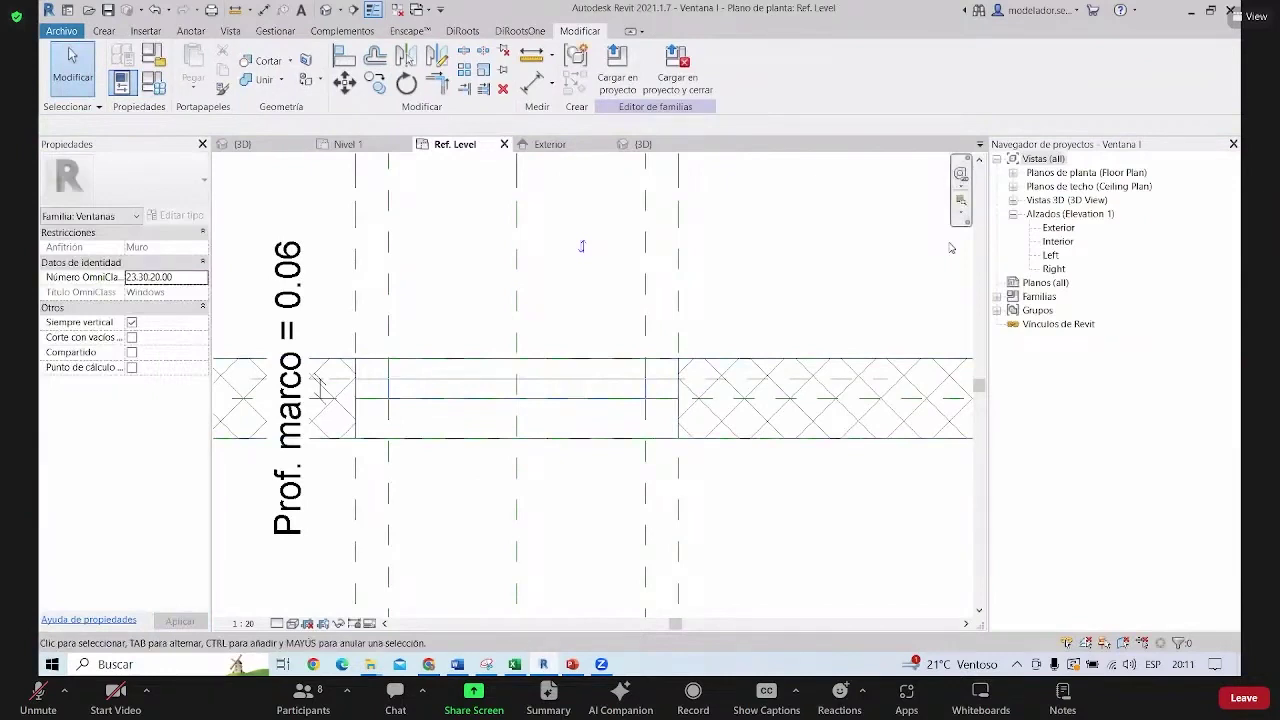
scroll(475, 565, down, 2)
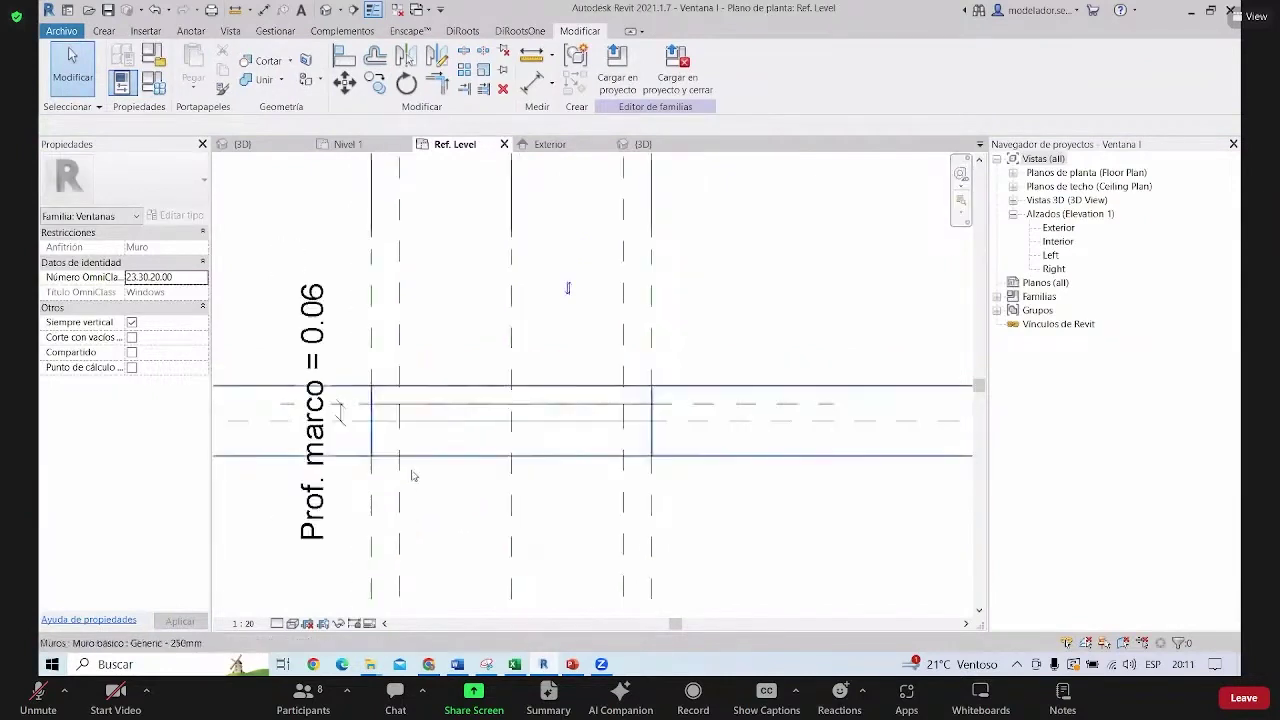
click(449, 424)
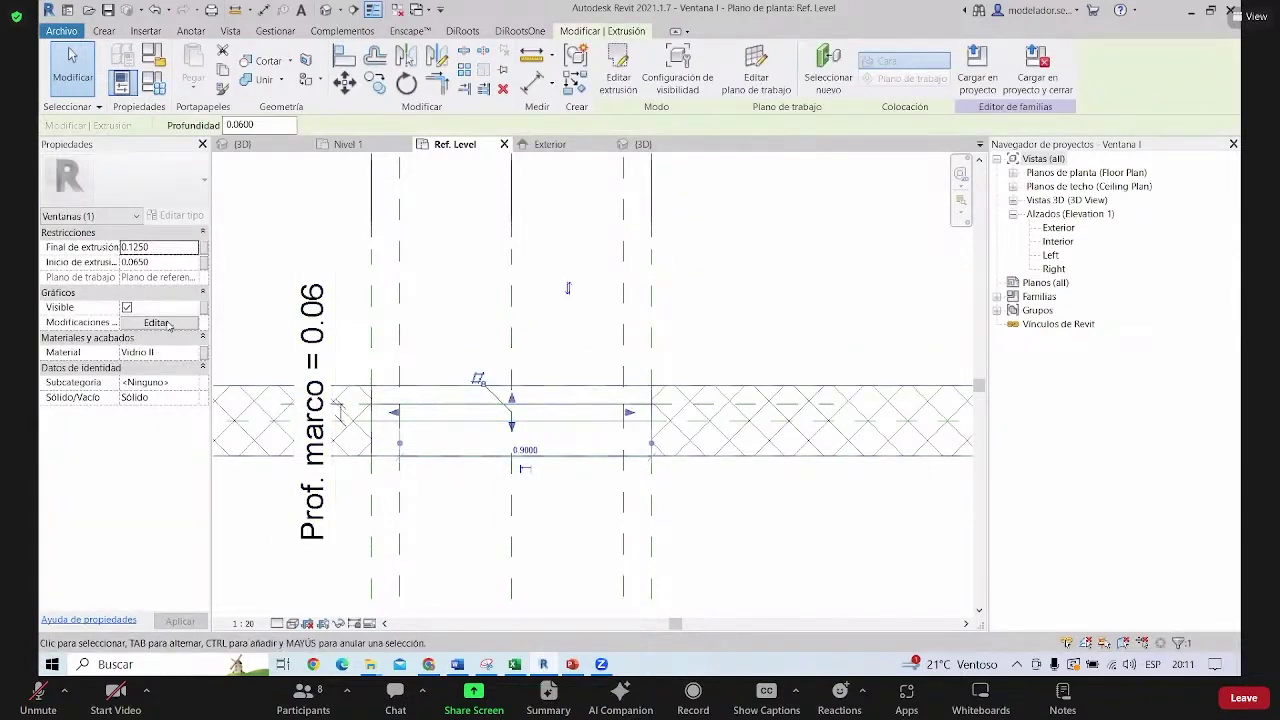
click(170, 324)
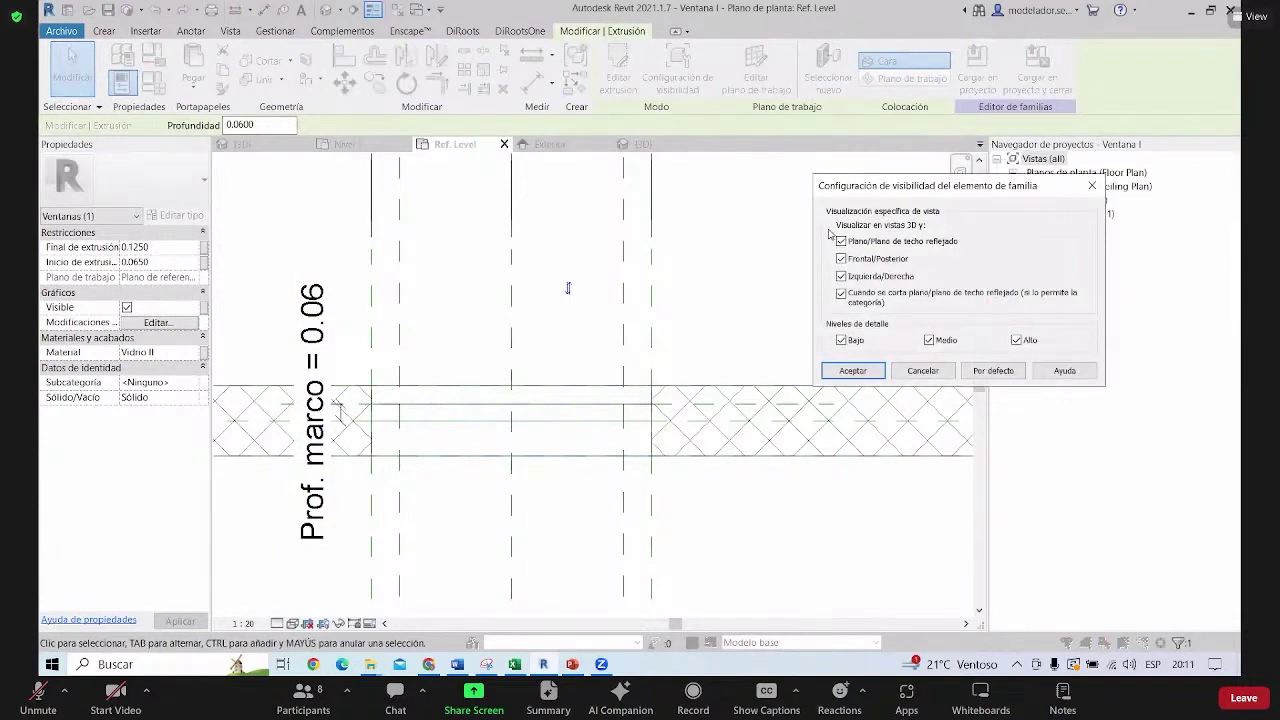
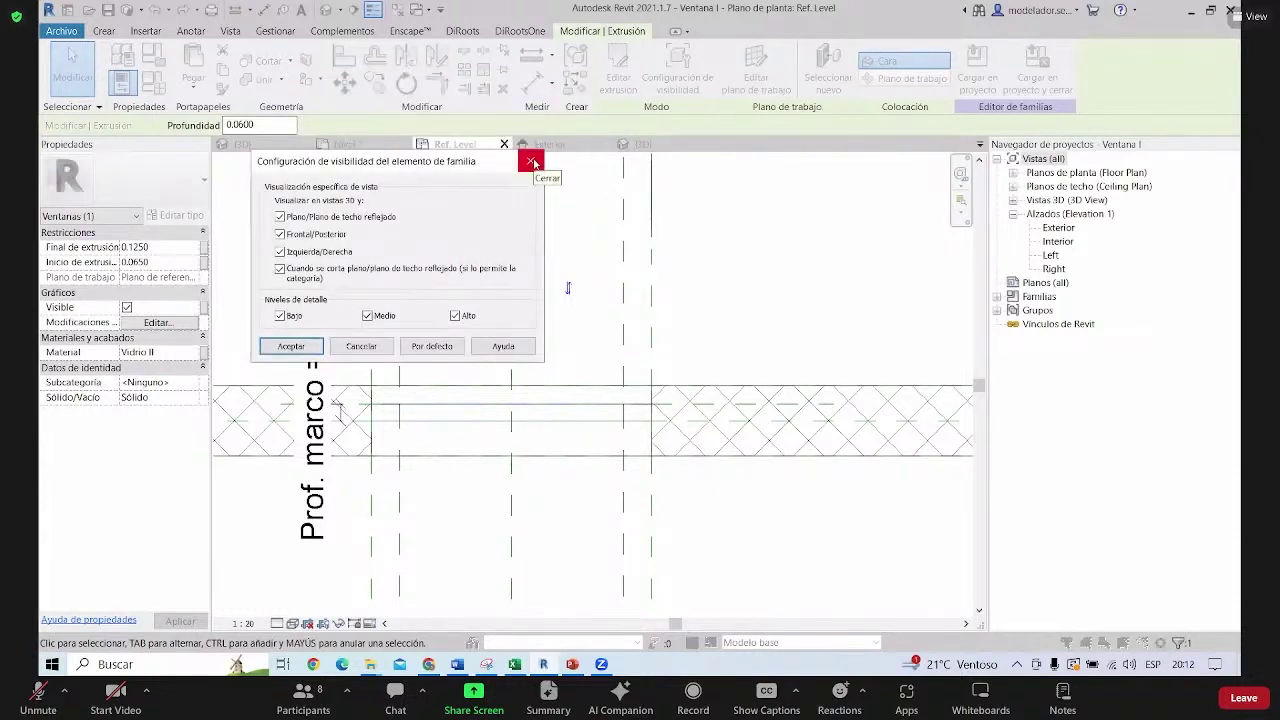
Close the extrusion's Visibility Settings dialog and glance at the Detail Level choices
click(533, 163)
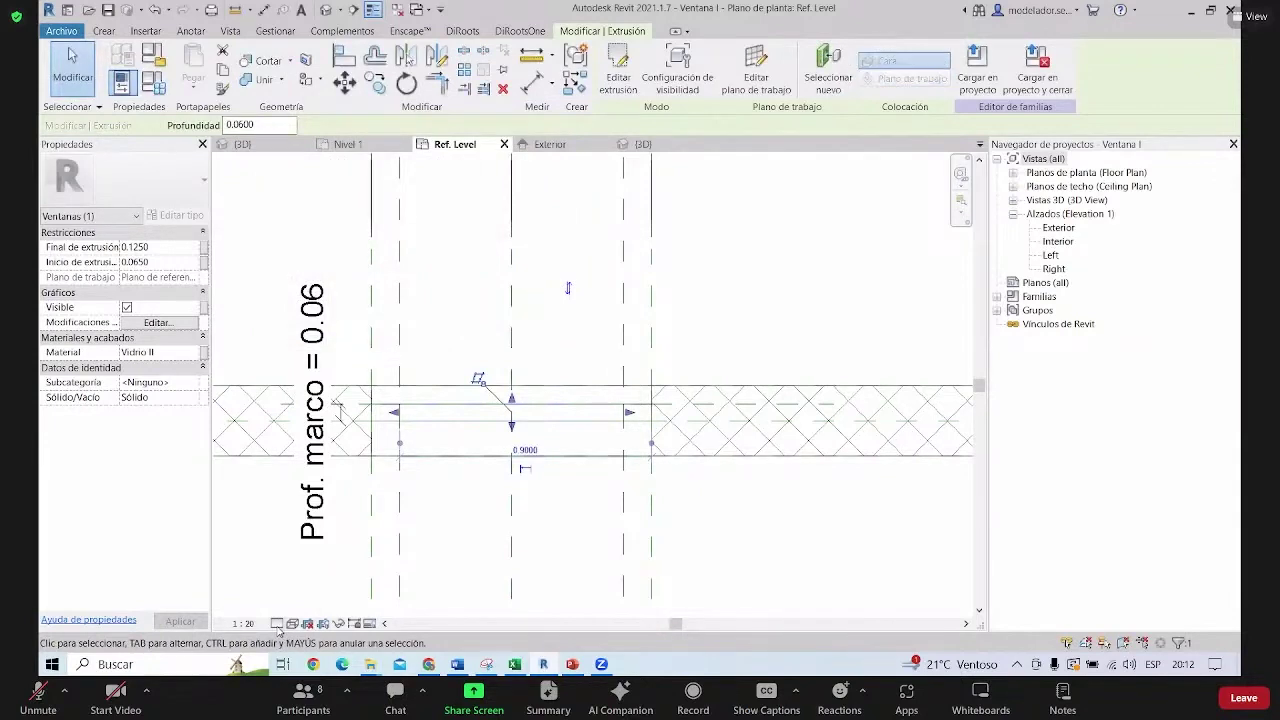
click(278, 623)
click(572, 506)
scroll(523, 423, up, 2)
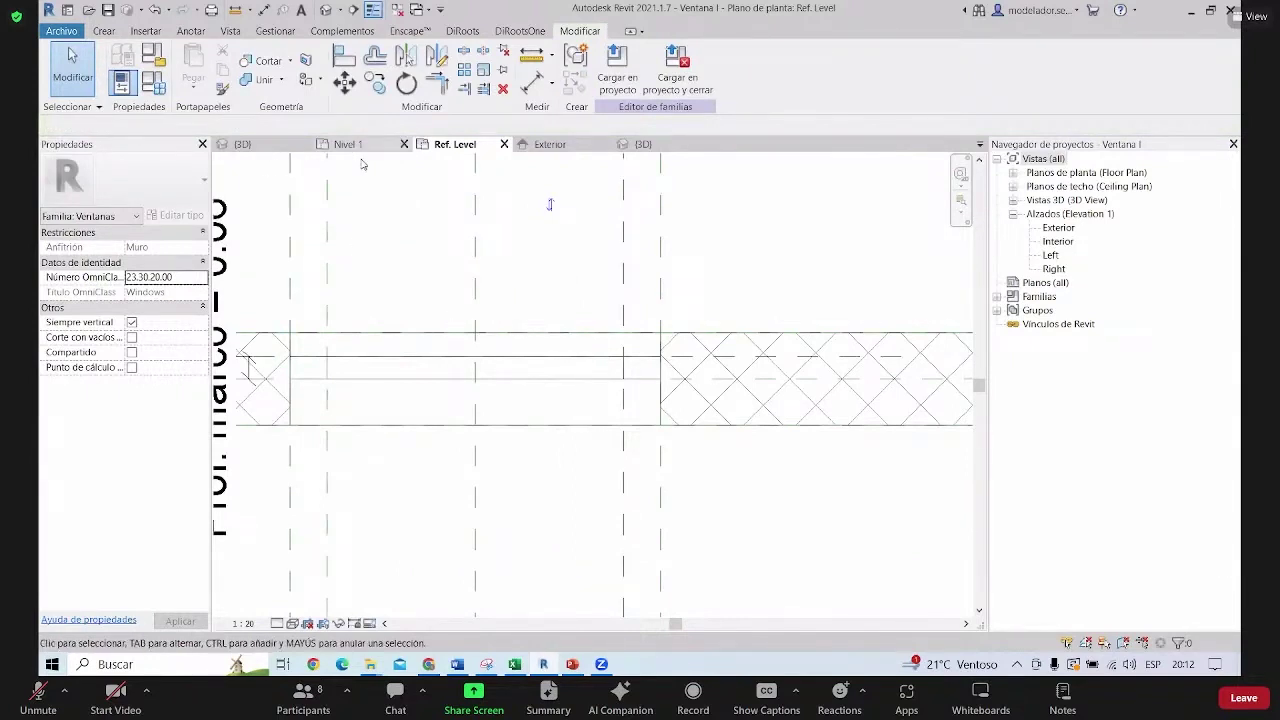
Check the Nivel 1 plan, dismiss the save reminder, and return to Ref. Level
click(358, 146)
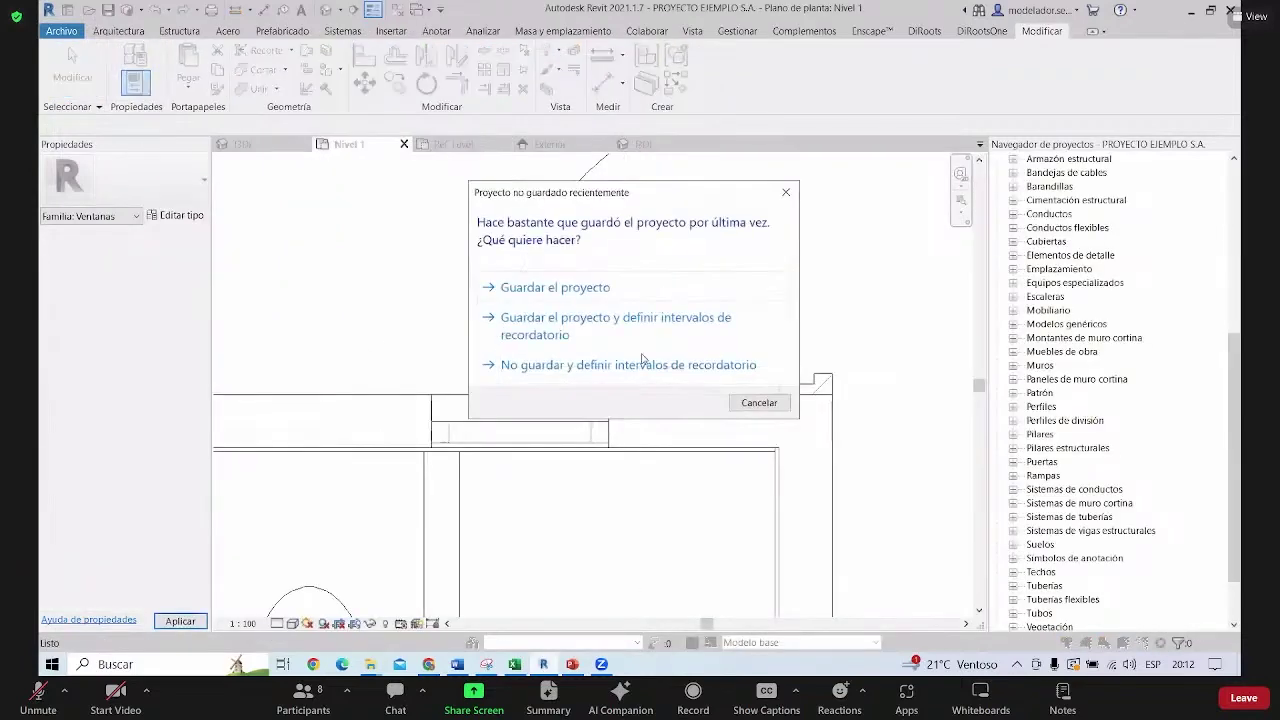
click(786, 192)
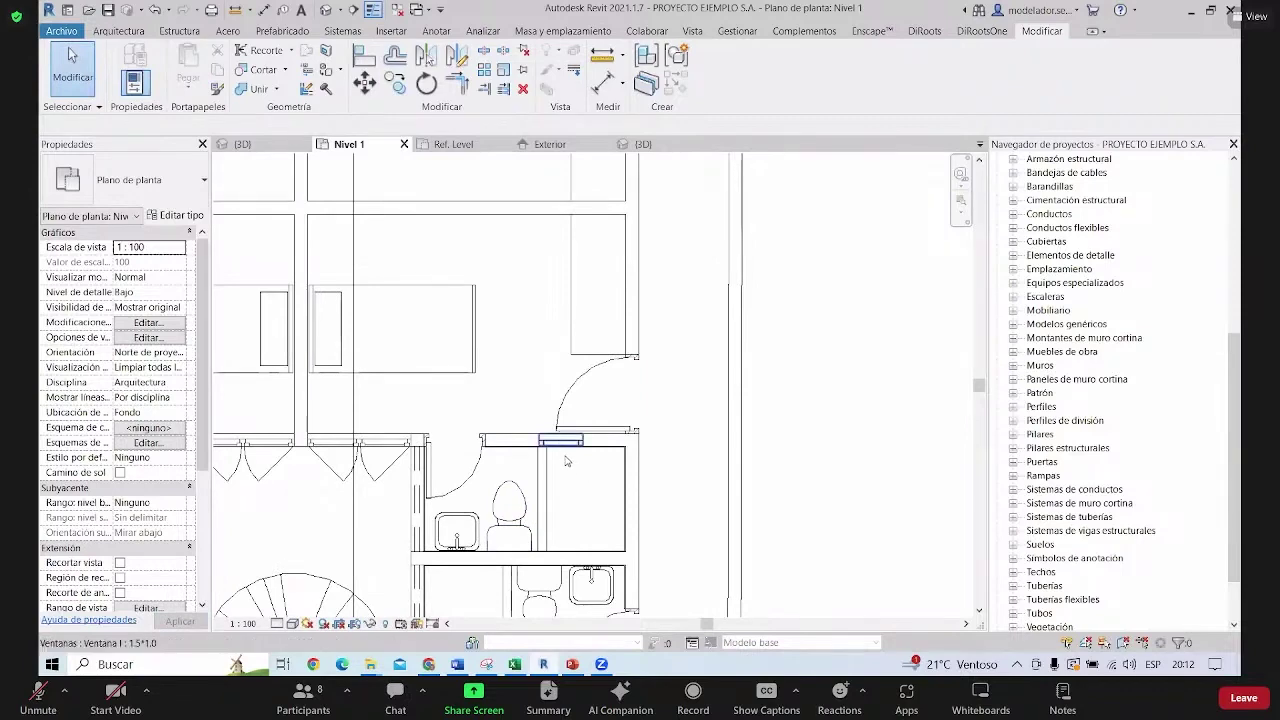
click(475, 150)
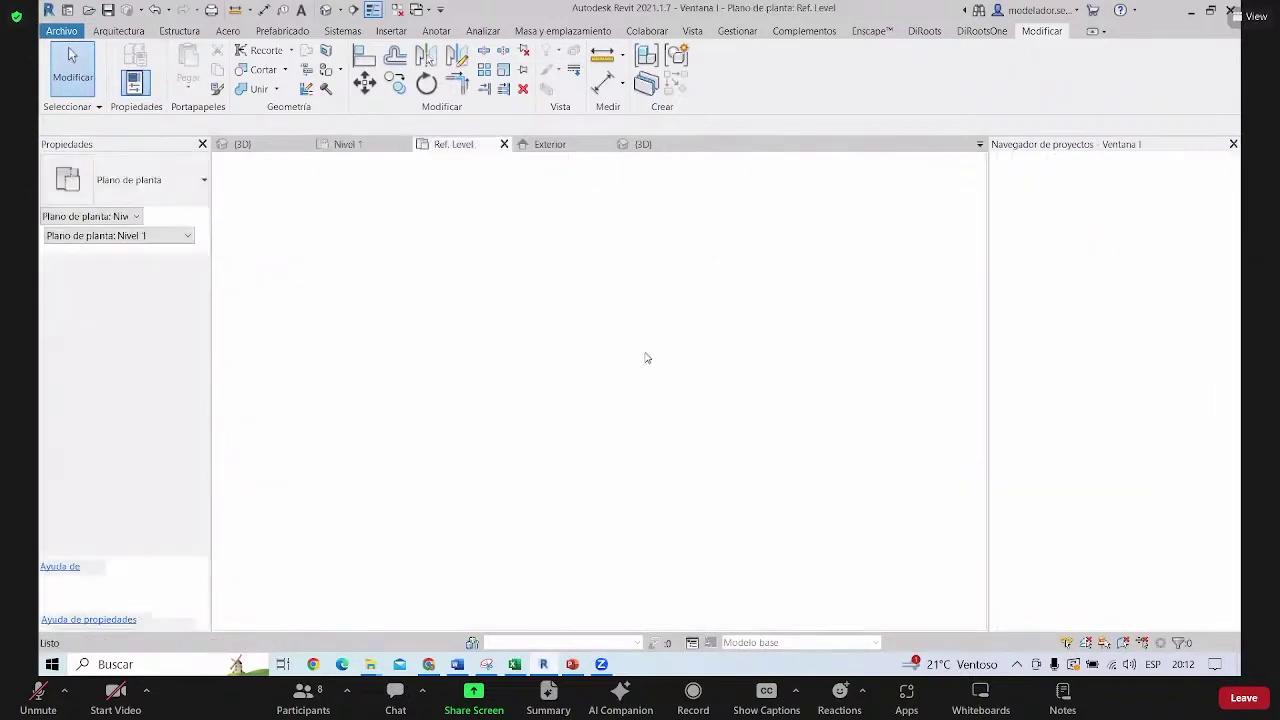
Center the window, select its extrusion, and review its Visibility Settings without changes
middle_drag(557, 391, 598, 405)
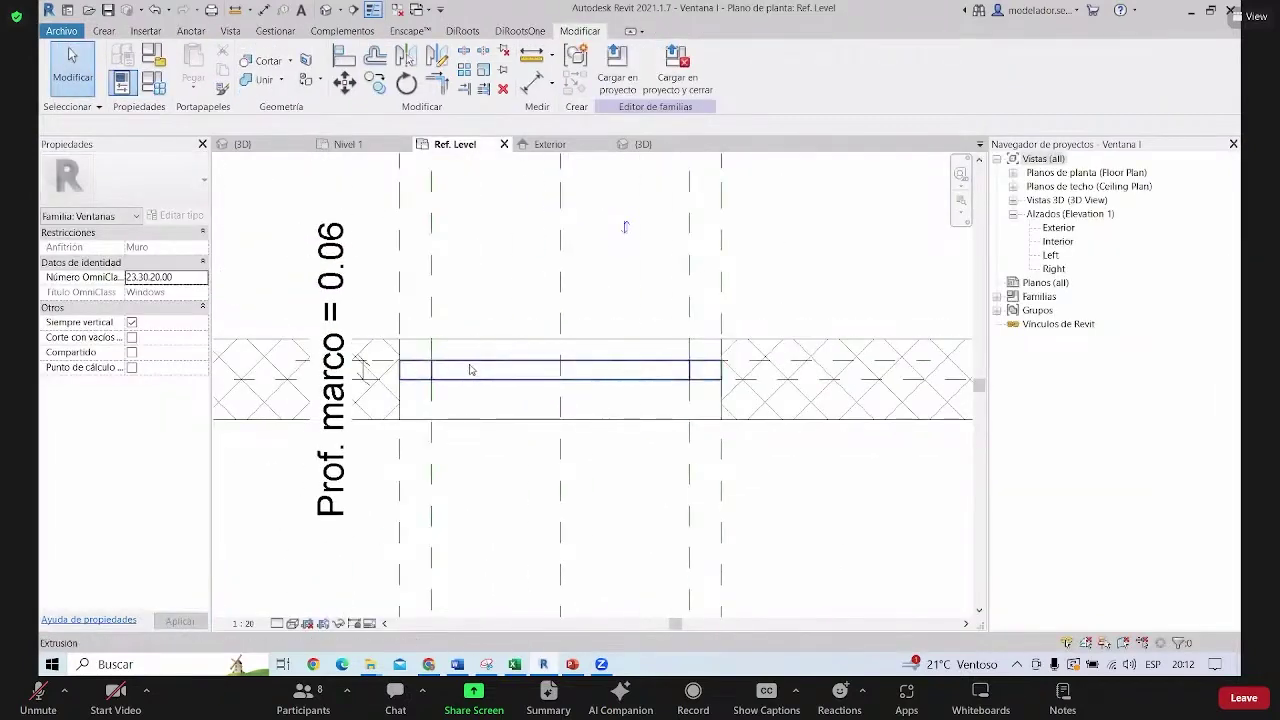
middle_drag(412, 371, 396, 376)
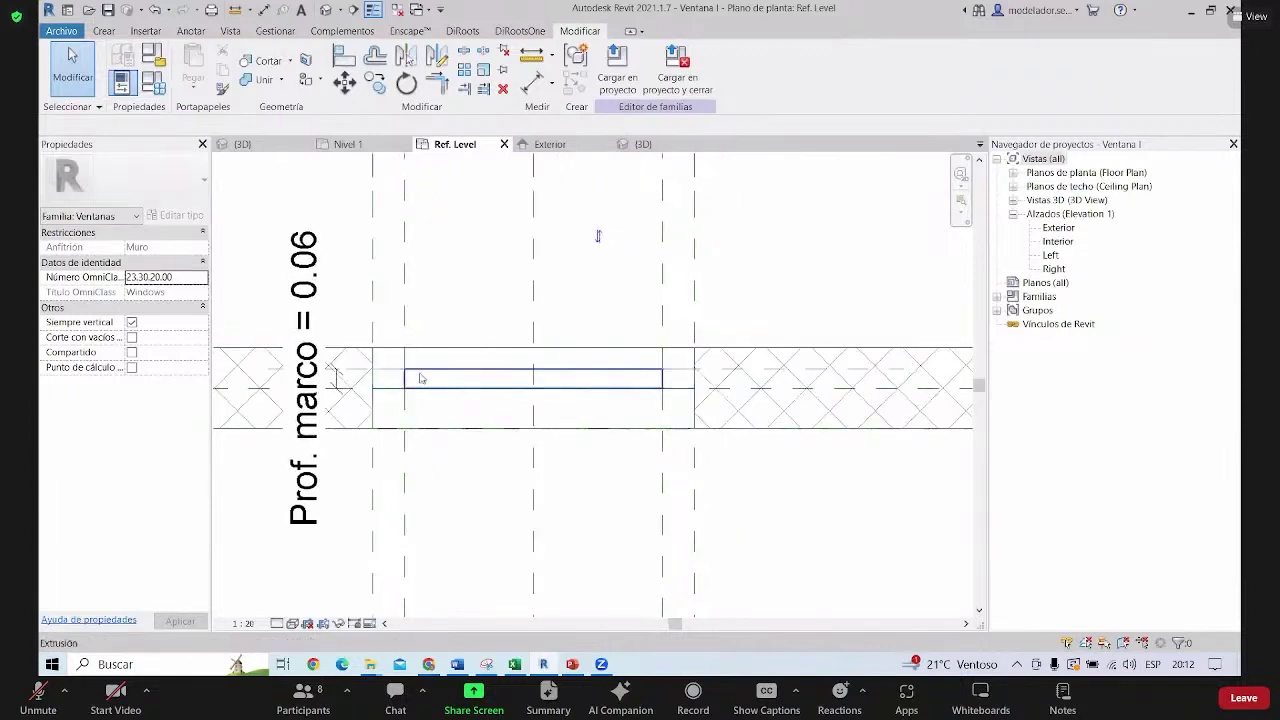
scroll(390, 362, up, 1)
scroll(392, 361, up, 1)
scroll(392, 361, down, 2)
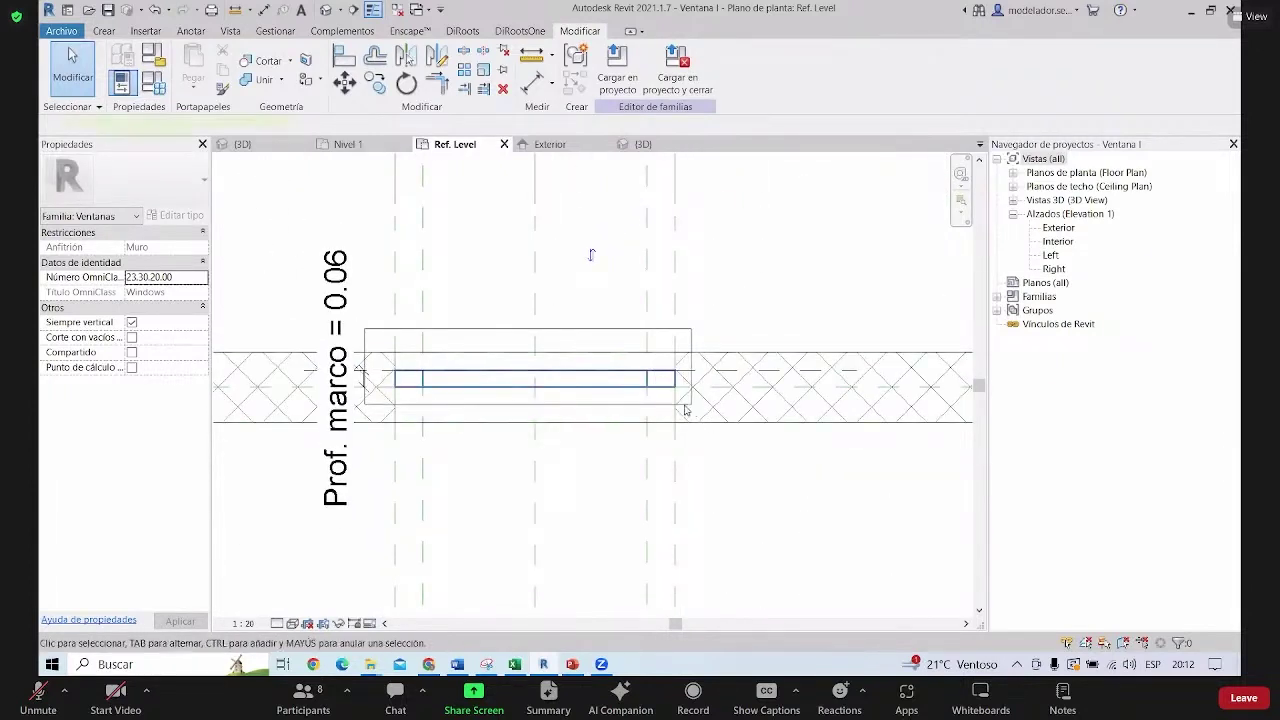
click(688, 408)
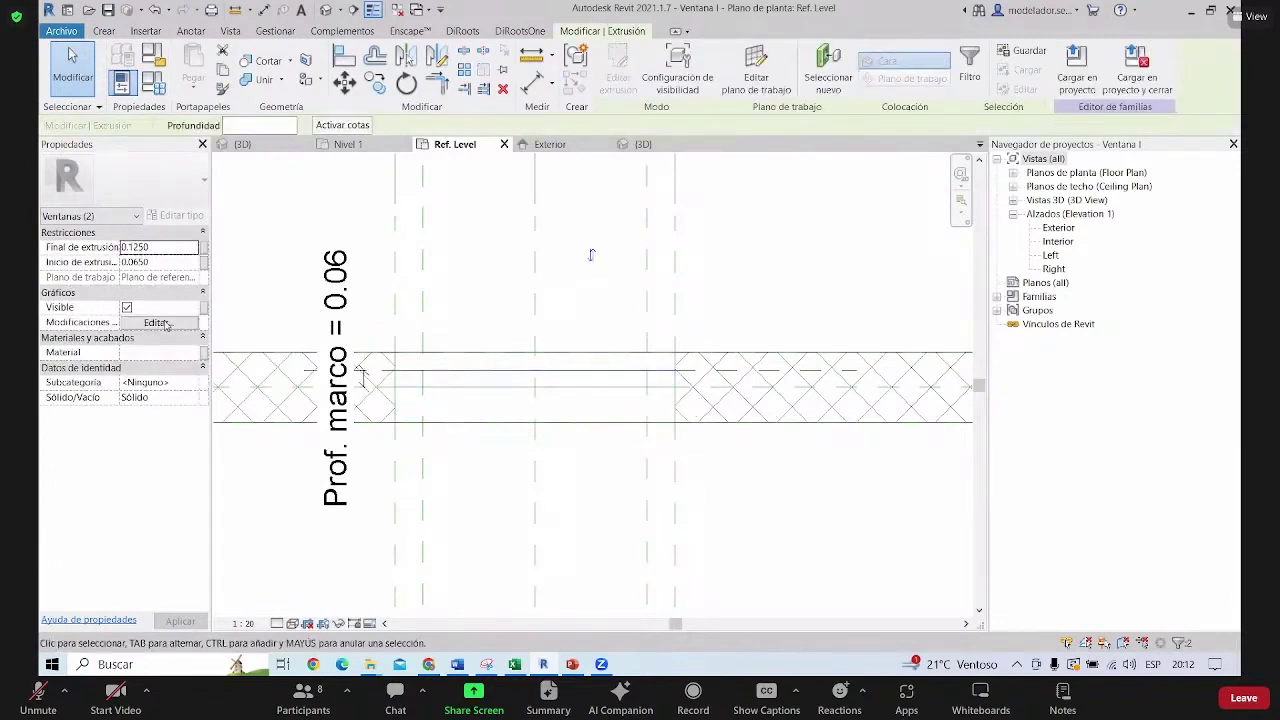
click(157, 323)
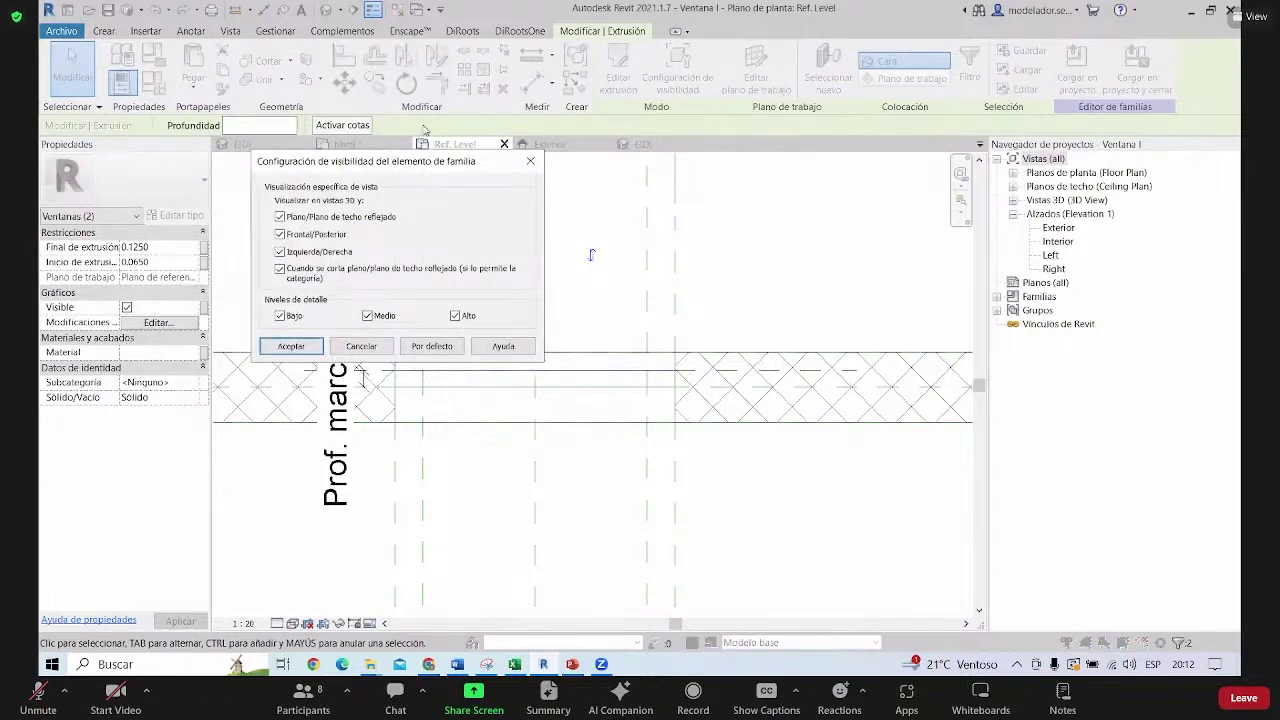
click(530, 161)
Clear the selection and switch to the project's Nivel 1 floor plan
key(Escape)
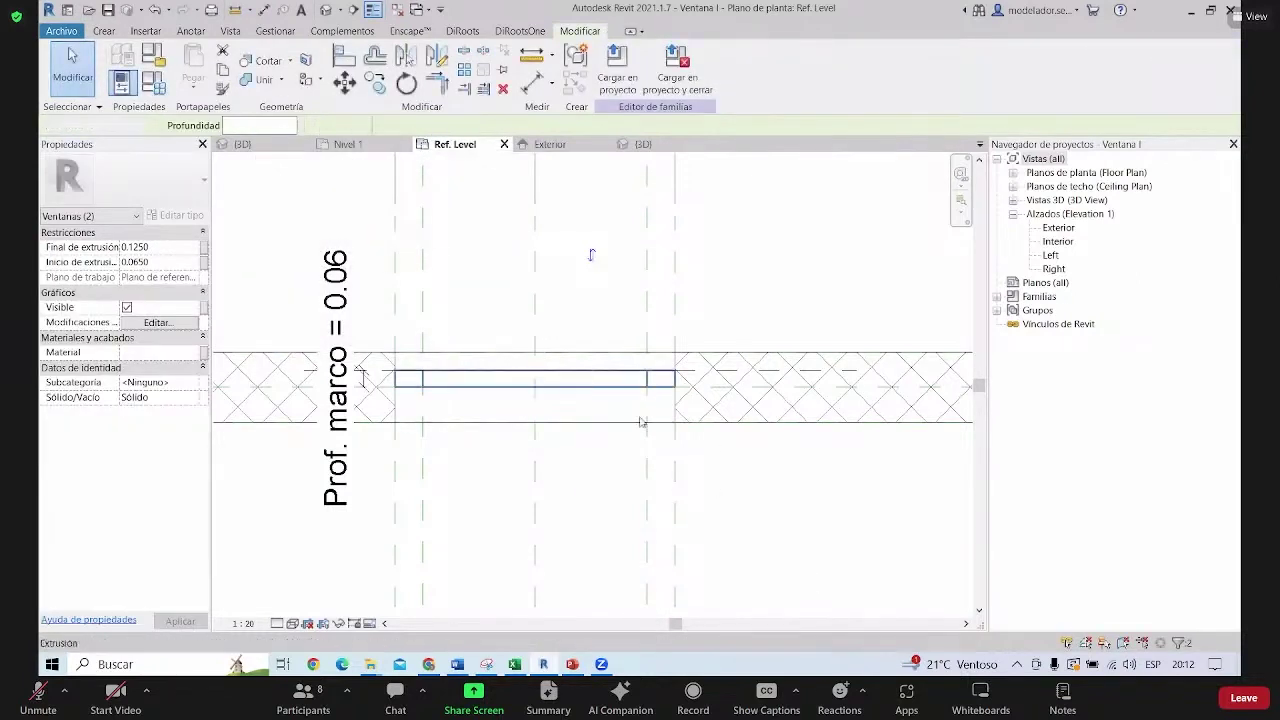
key(Escape)
scroll(460, 370, up, 2)
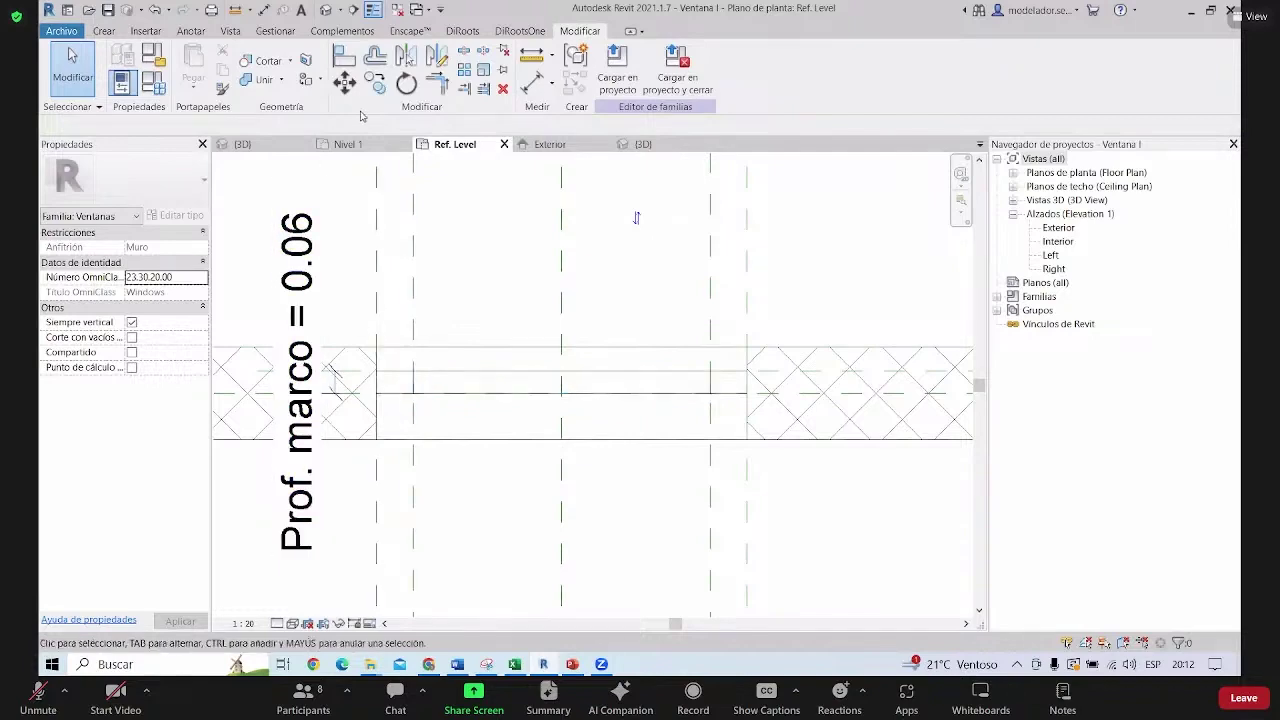
click(348, 144)
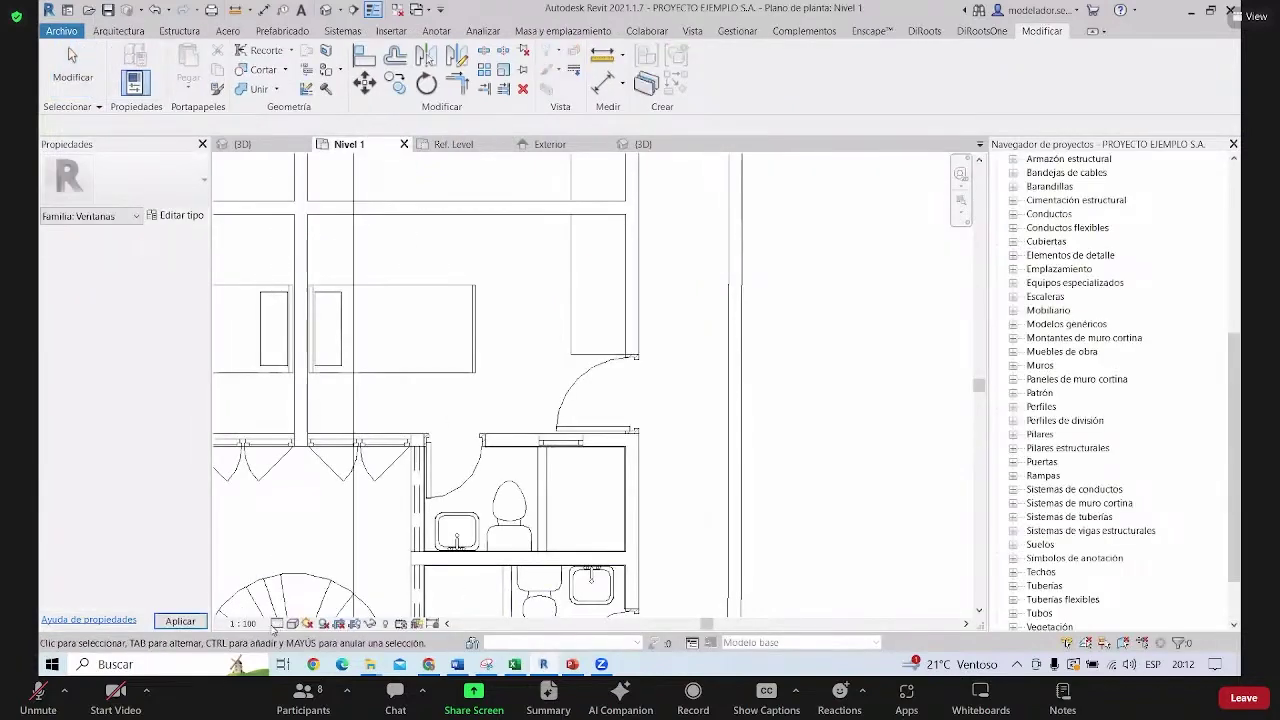
Return to the Ventana I Ref. Level view and center the window frame
click(450, 144)
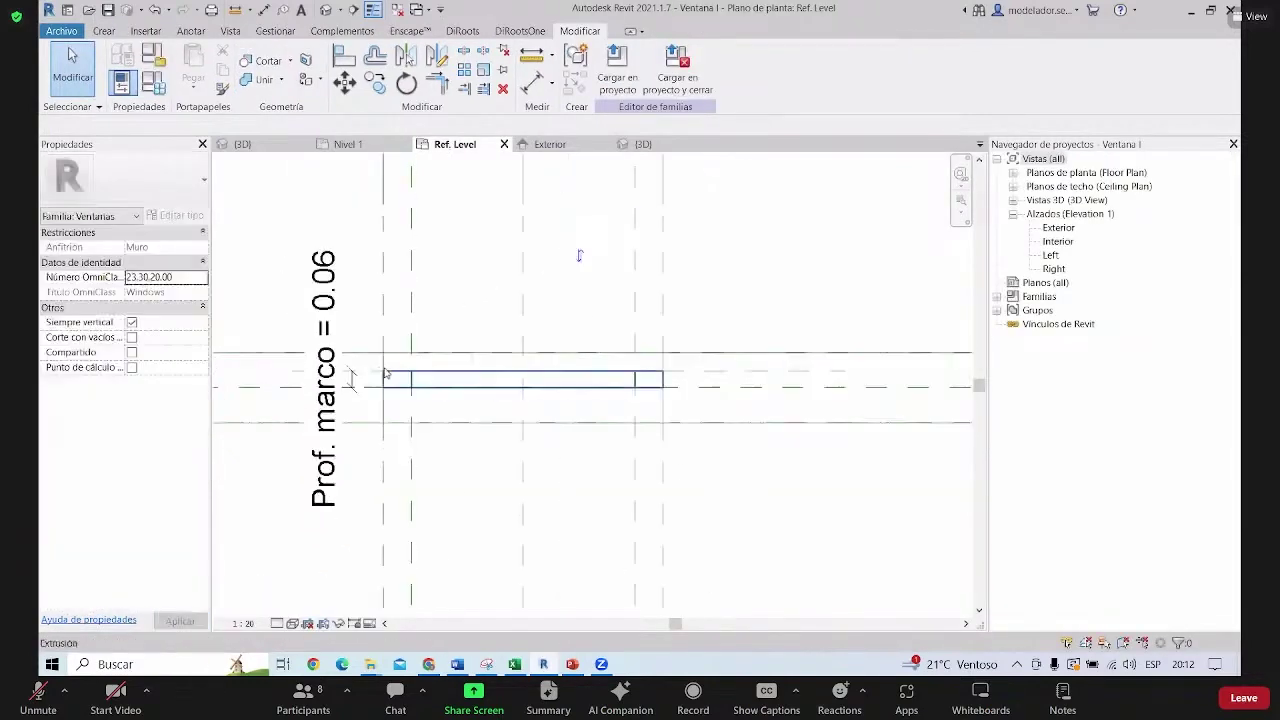
scroll(386, 371, up, 2)
scroll(371, 366, up, 2)
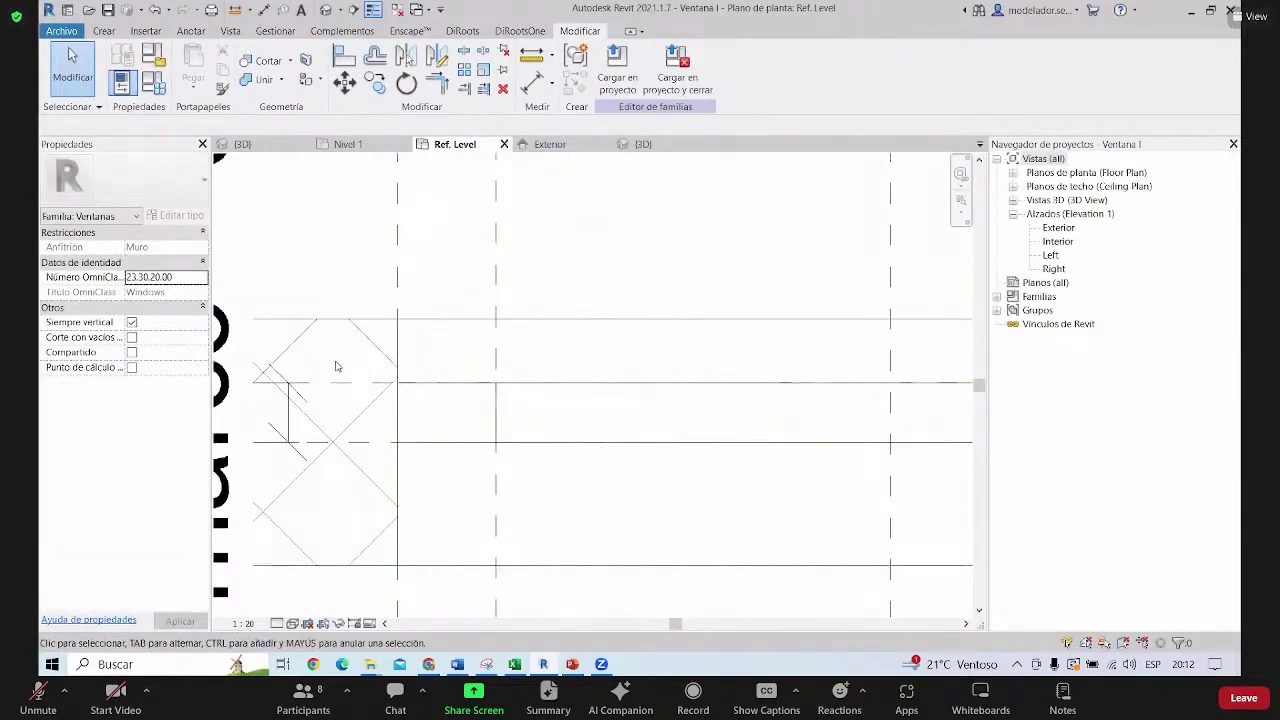
scroll(680, 525, down, 2)
scroll(831, 500, up, 3)
middle_drag(831, 500, 574, 514)
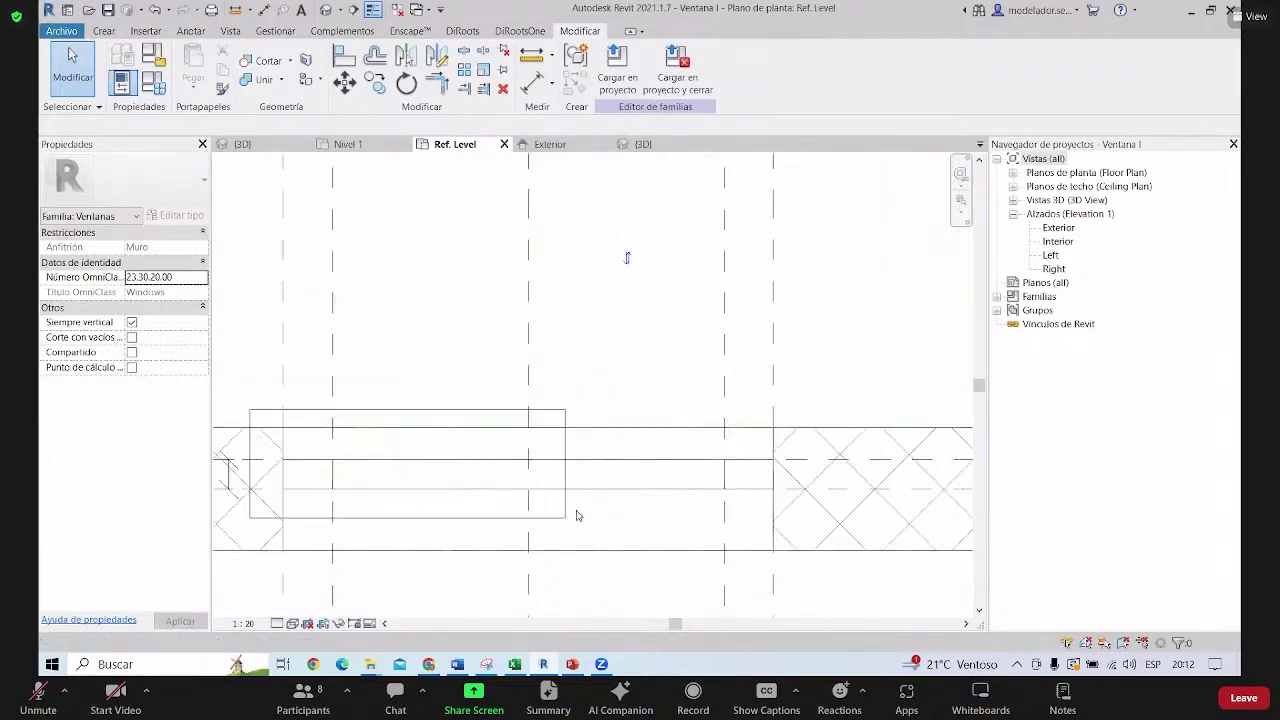
scroll(745, 502, down, 1)
Select the window extrusion and untick Bajo in its Visibility Settings
click(538, 528)
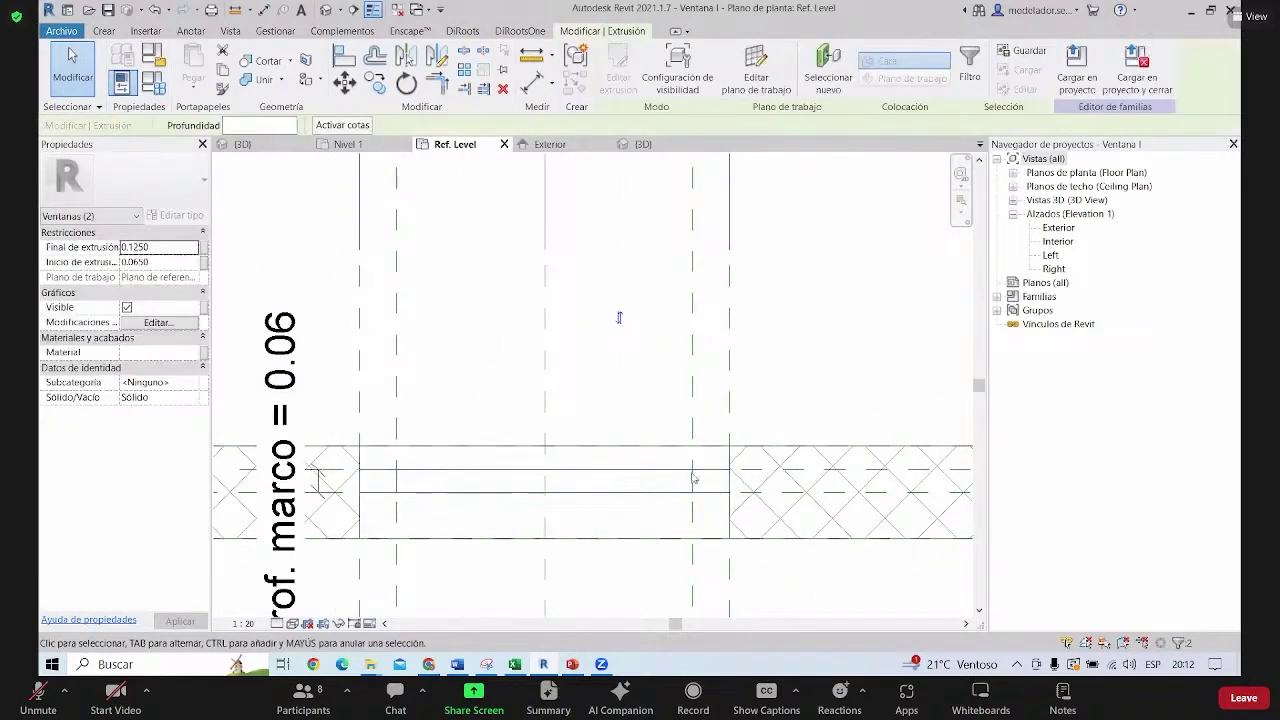
middle_drag(477, 509, 467, 506)
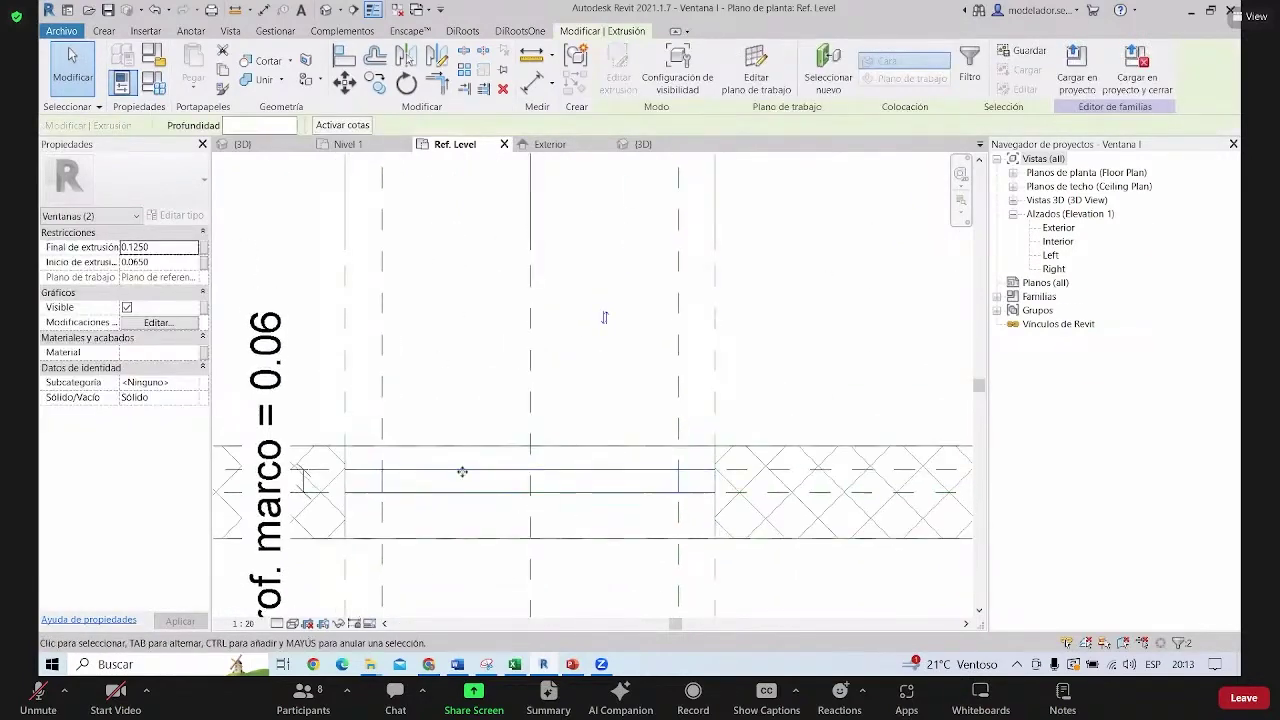
mouse_move(326, 405)
mouse_down()
mouse_move(372, 458)
mouse_move(756, 538)
mouse_up()
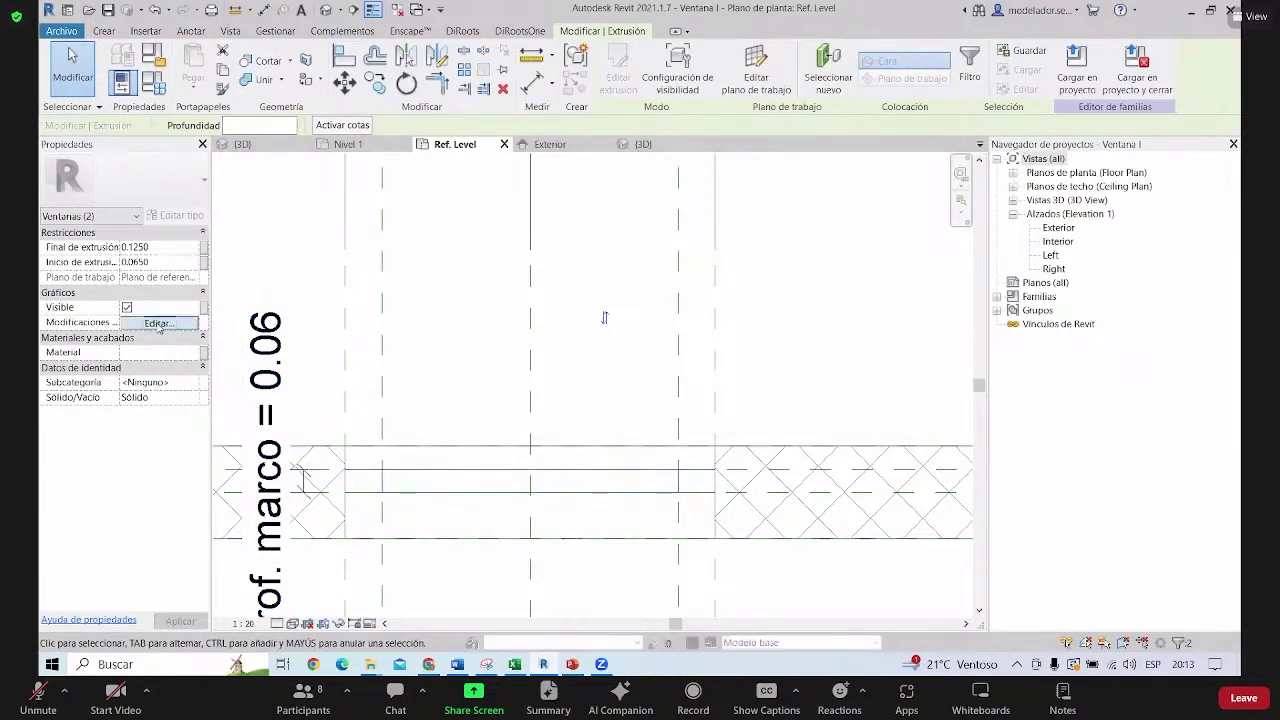
click(157, 323)
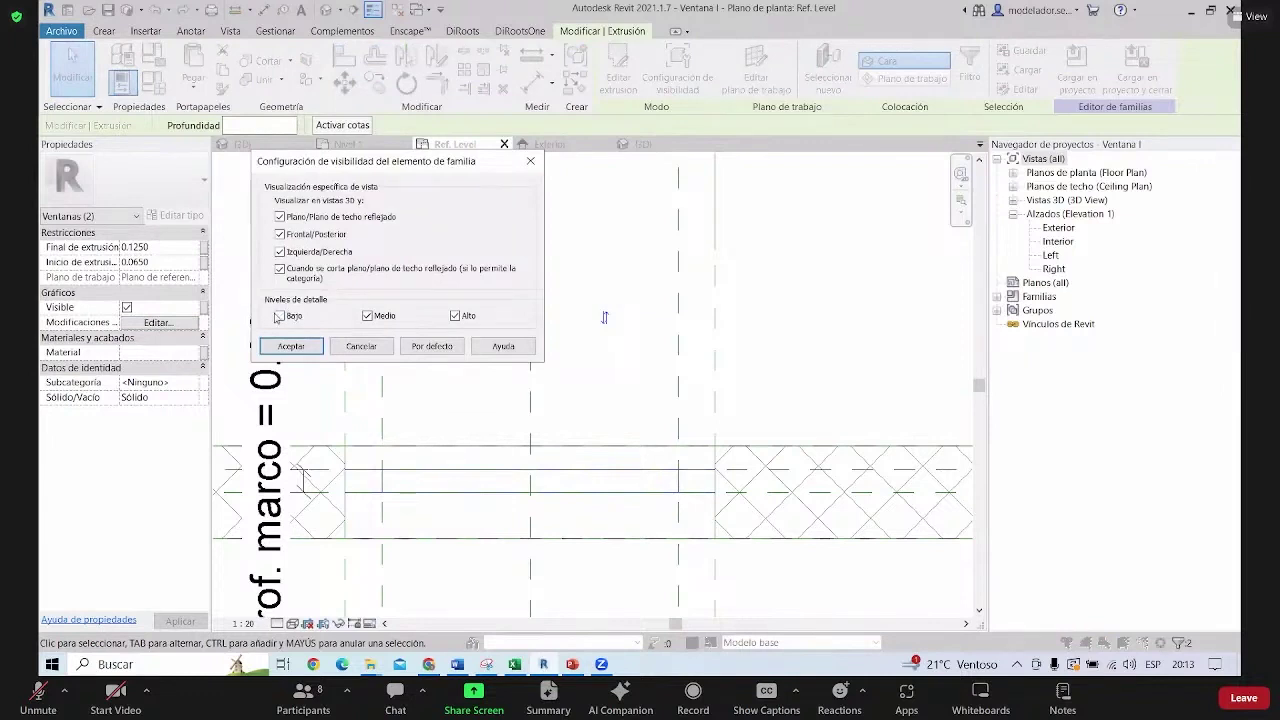
click(314, 347)
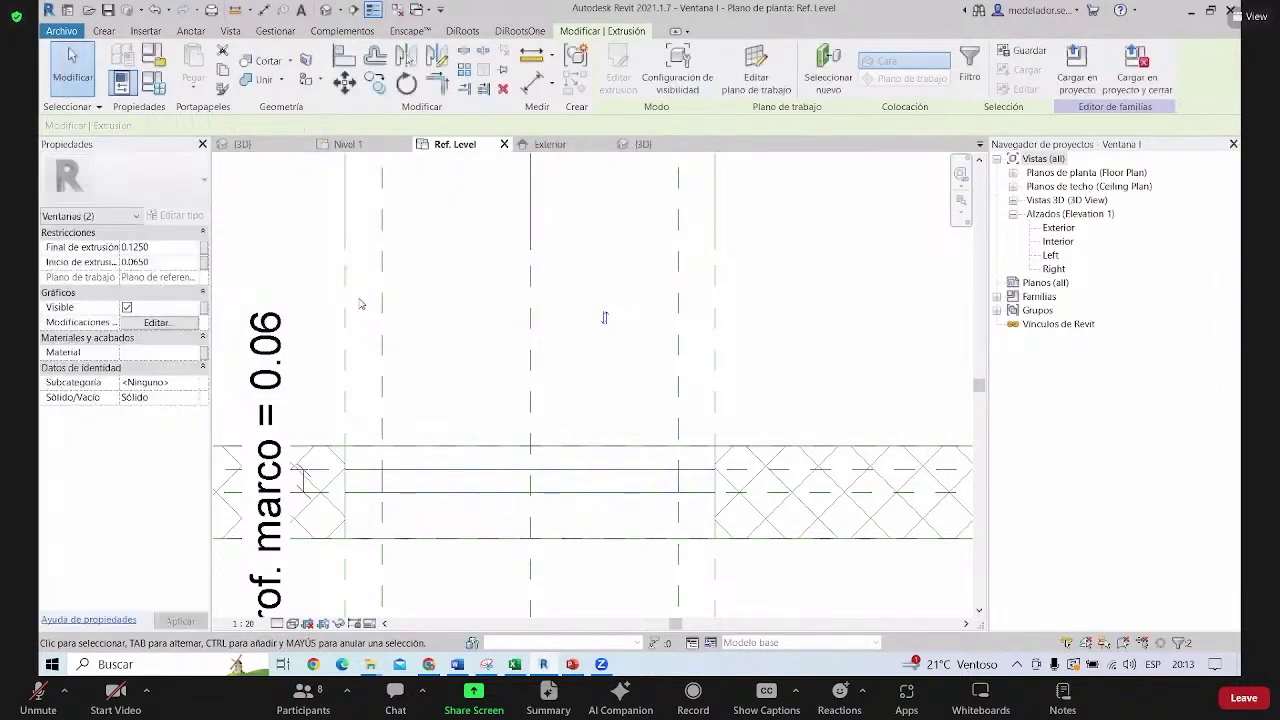
click(460, 391)
Change the view's detail level and turn on Preview Visibility
scroll(460, 391, up, 1)
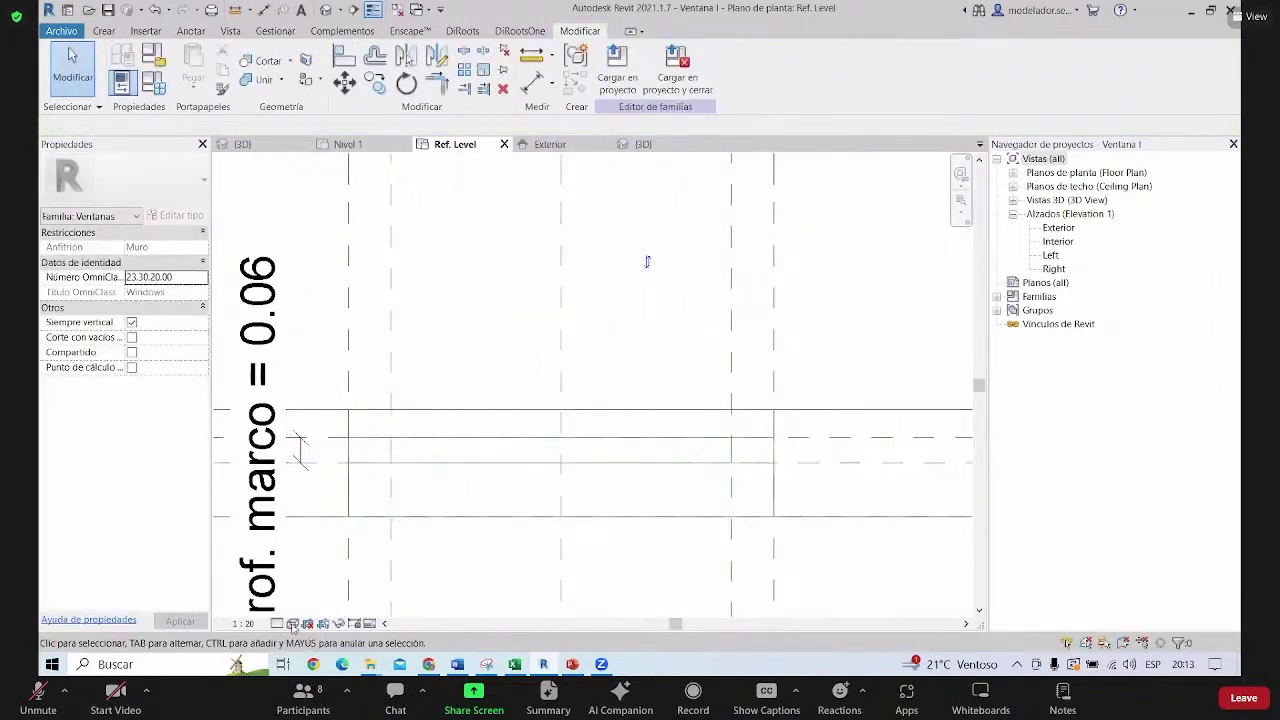
click(277, 623)
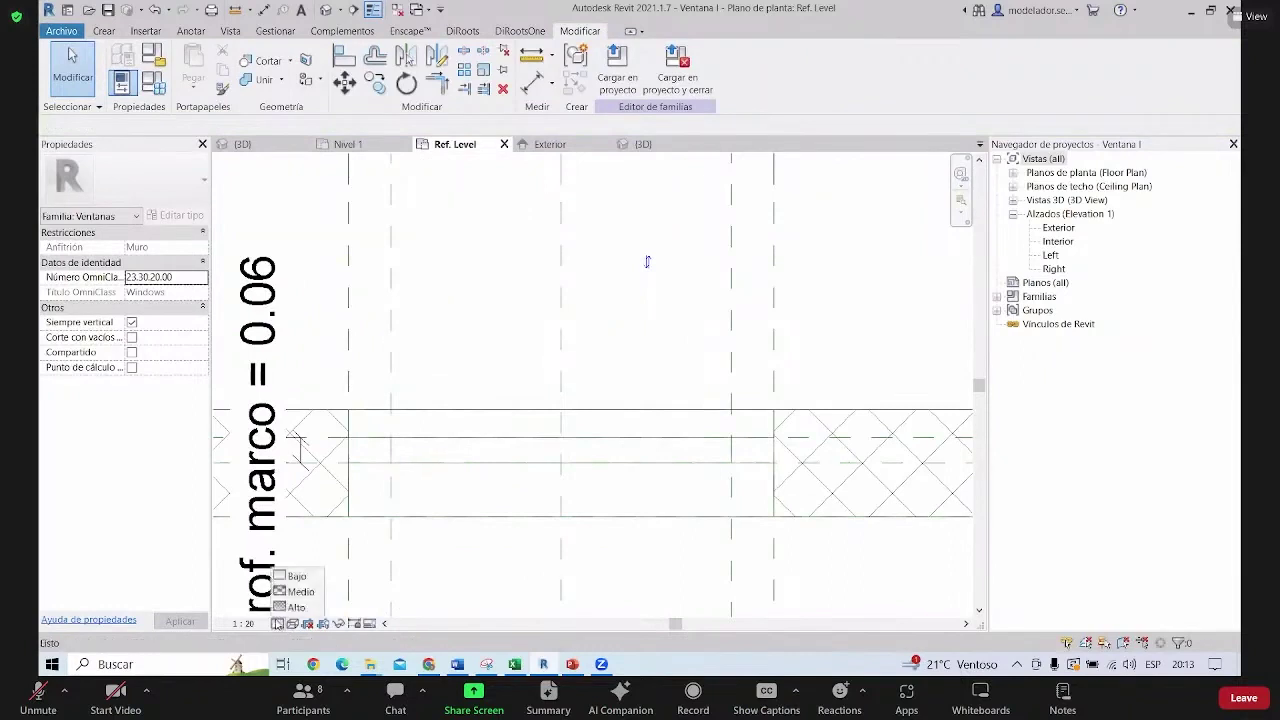
click(374, 623)
click(450, 588)
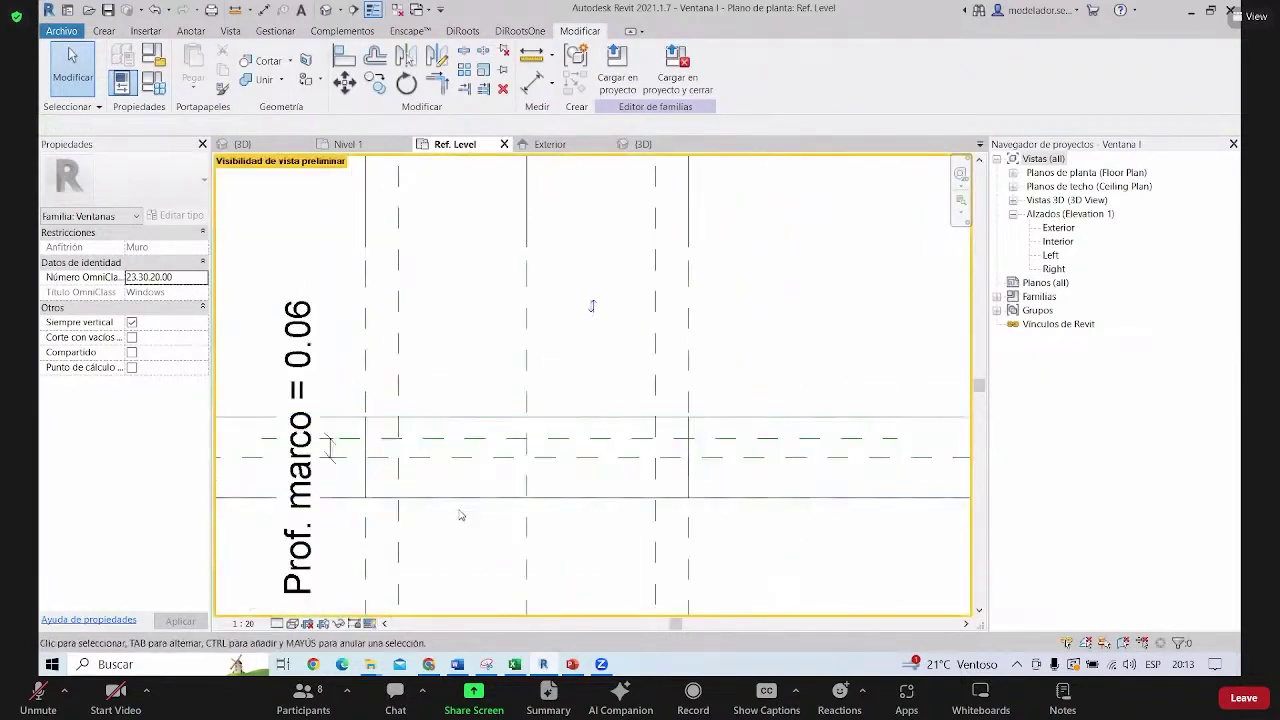
Load Ventana I into the project, triggering the overwrite prompt
scroll(434, 517, down, 2)
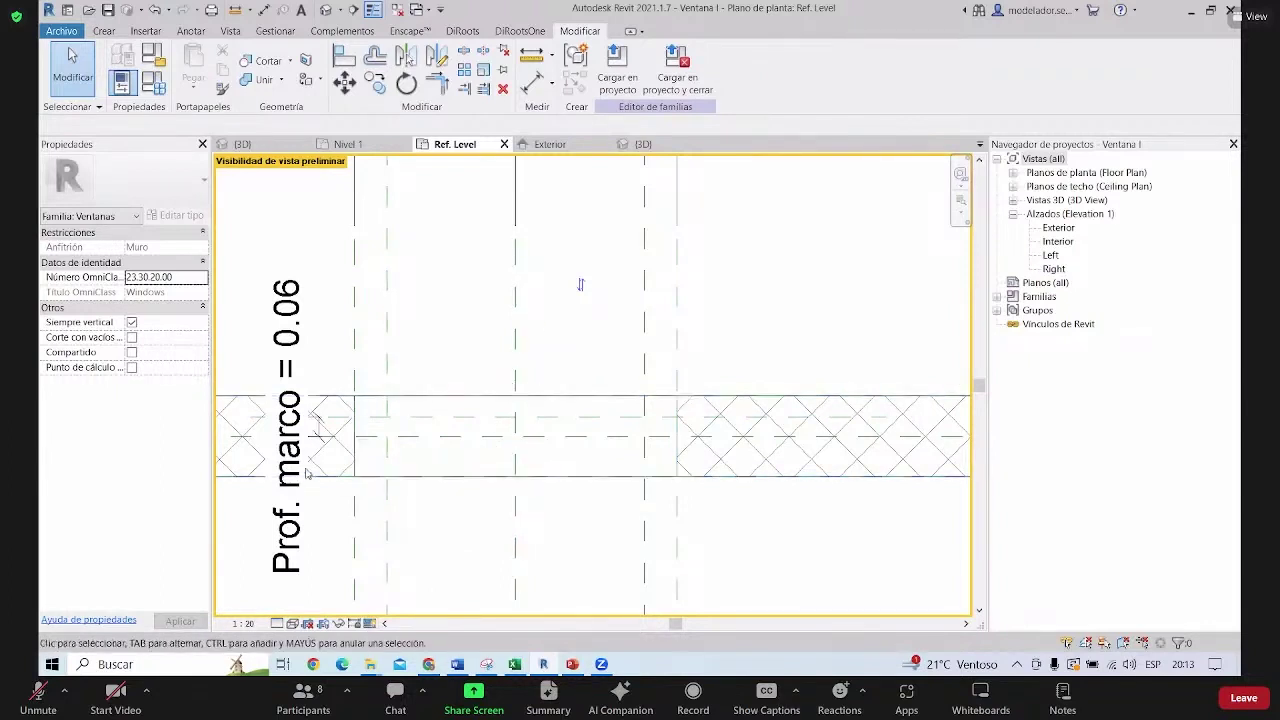
scroll(569, 439, up, 3)
scroll(569, 439, down, 2)
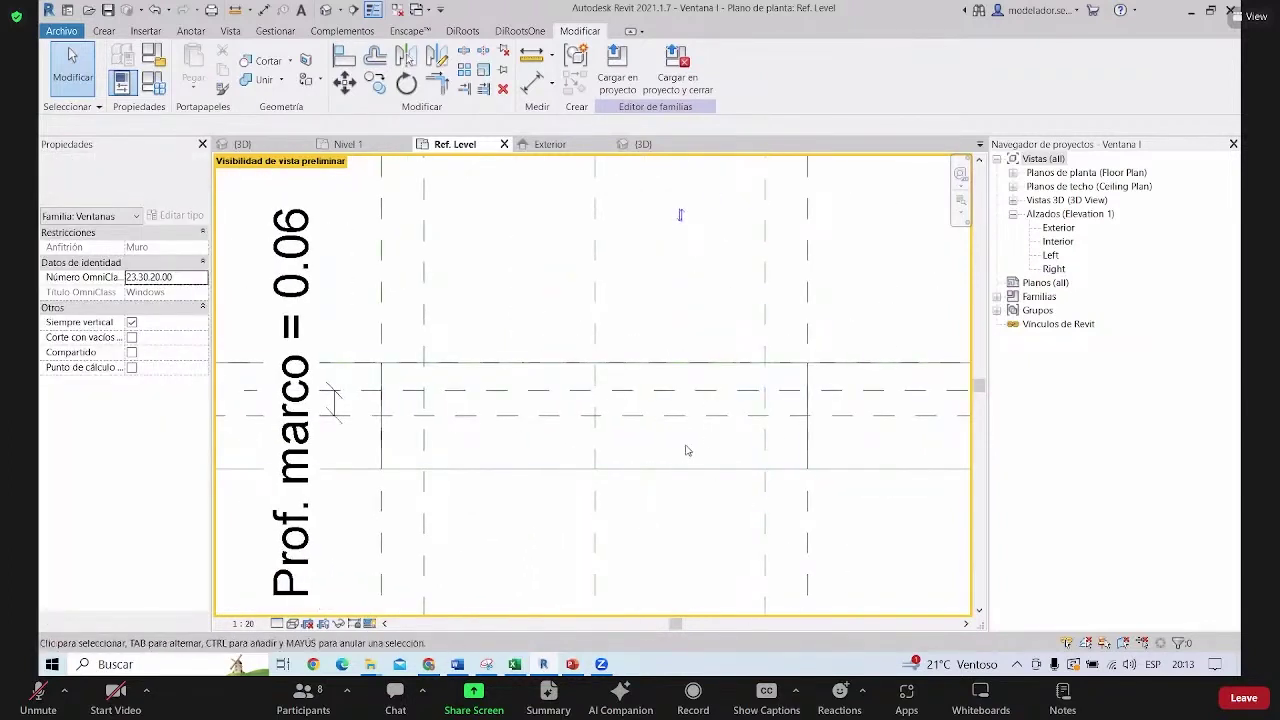
scroll(472, 421, up, 1)
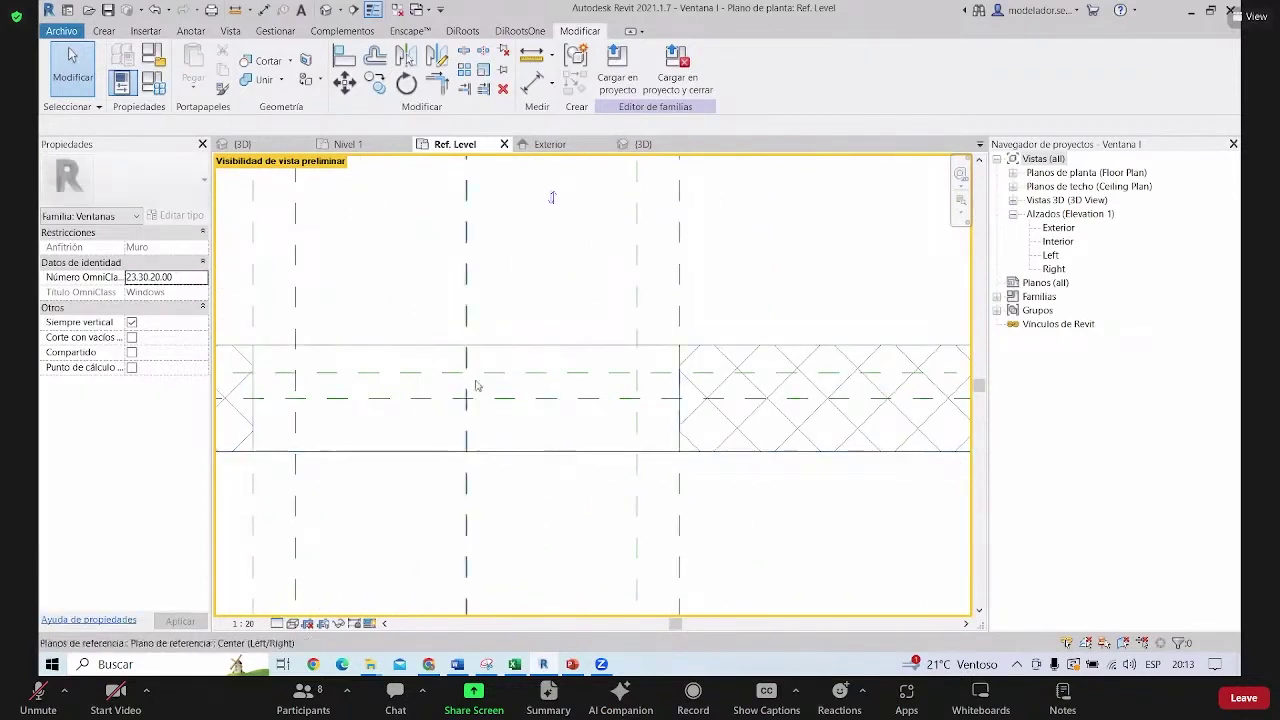
scroll(522, 458, down, 2)
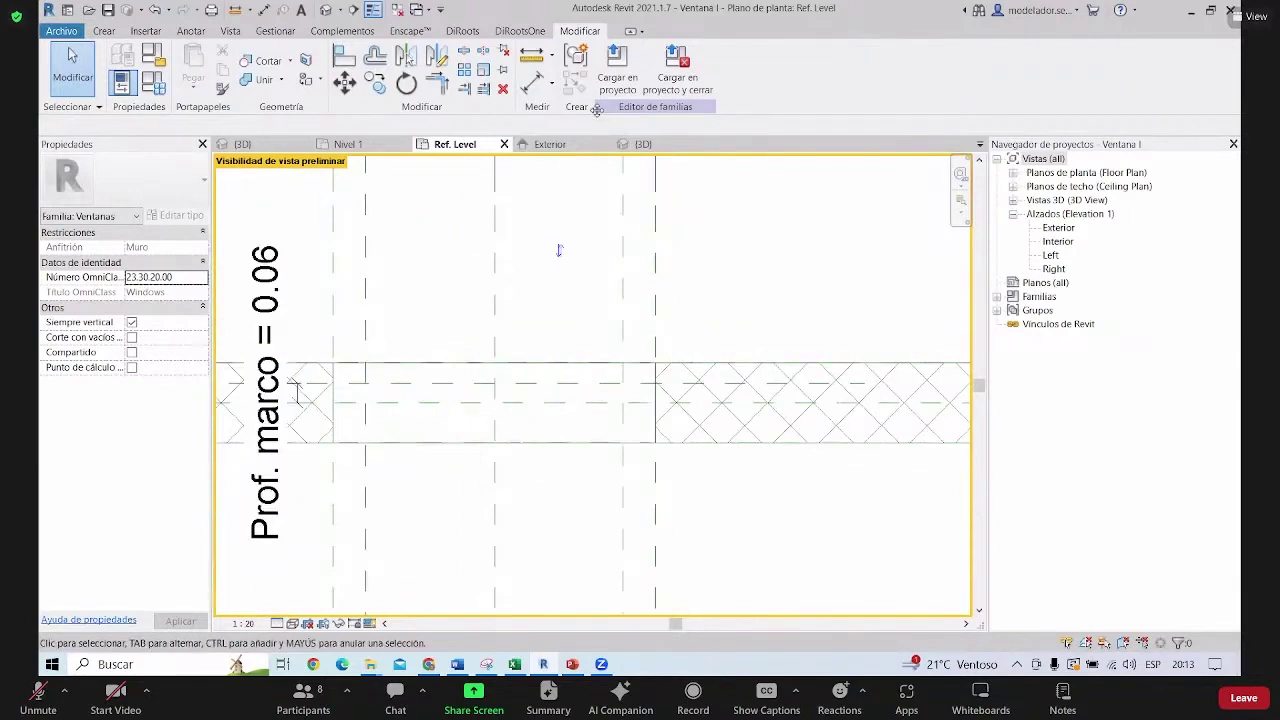
click(617, 60)
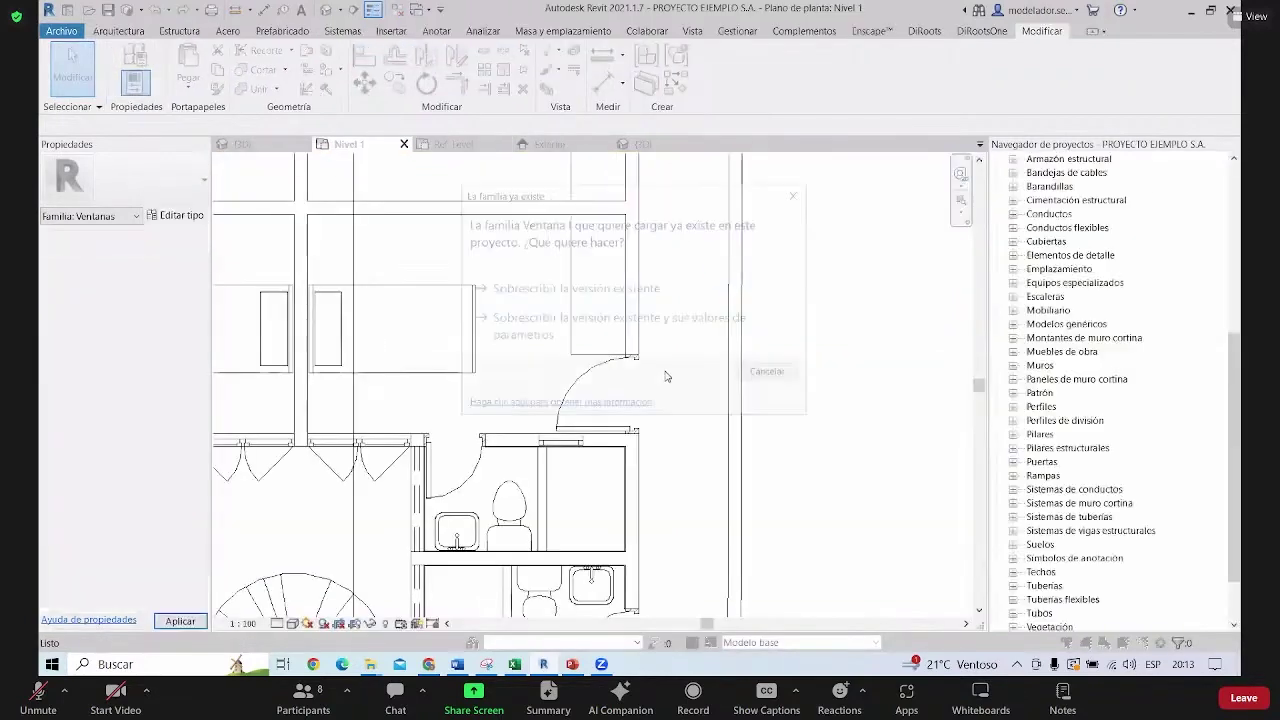
Overwrite the existing Ventana I version, then return to the family's Ref. Level view
click(611, 298)
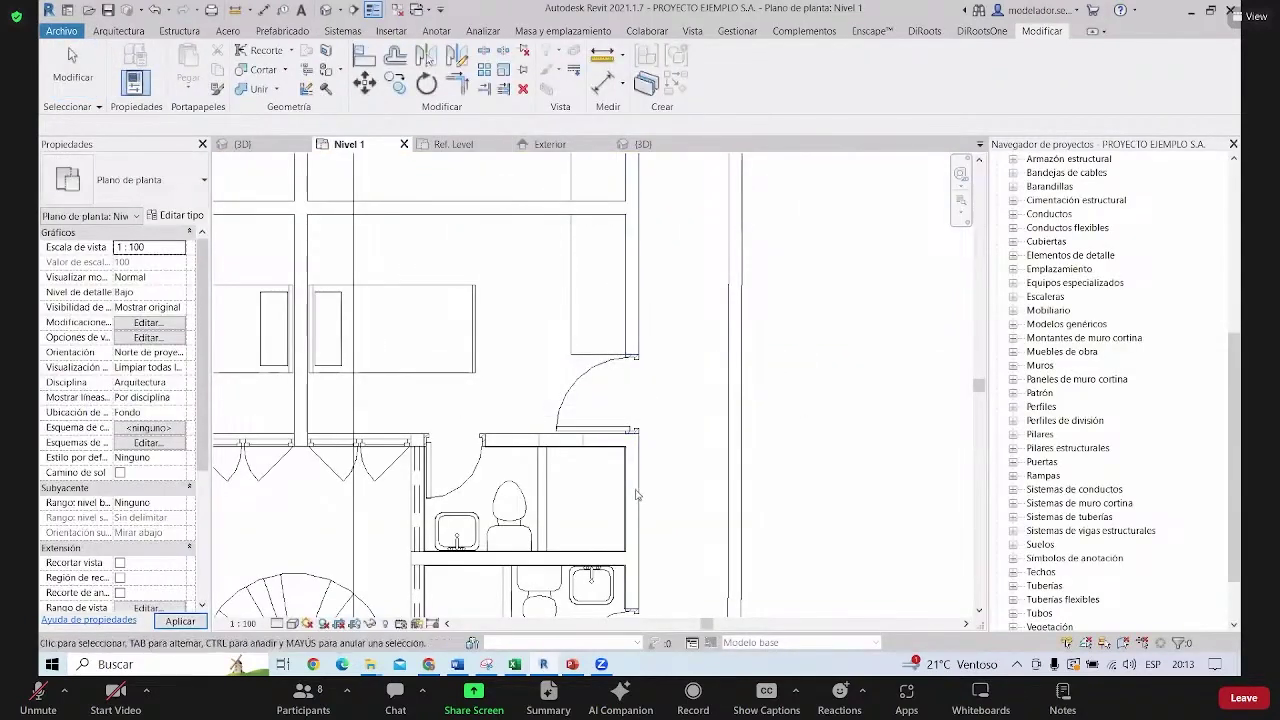
scroll(586, 480, up, 3)
scroll(530, 455, up, 3)
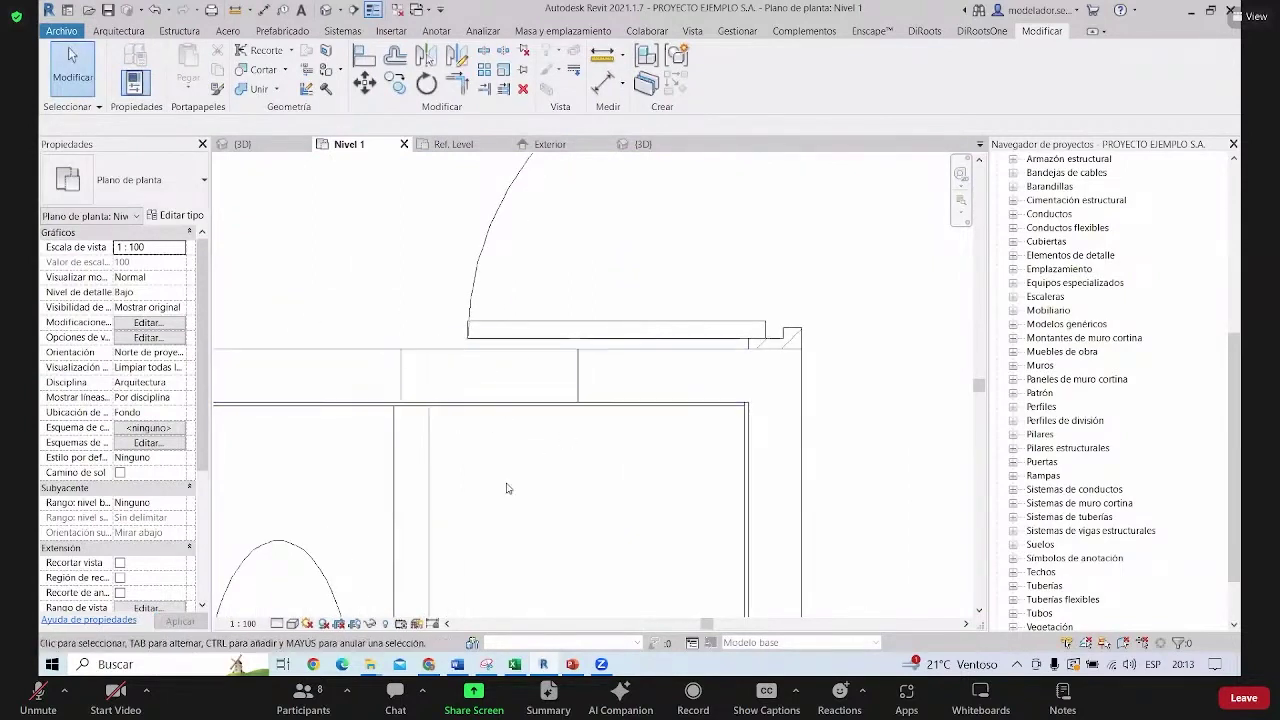
scroll(517, 385, down, 1)
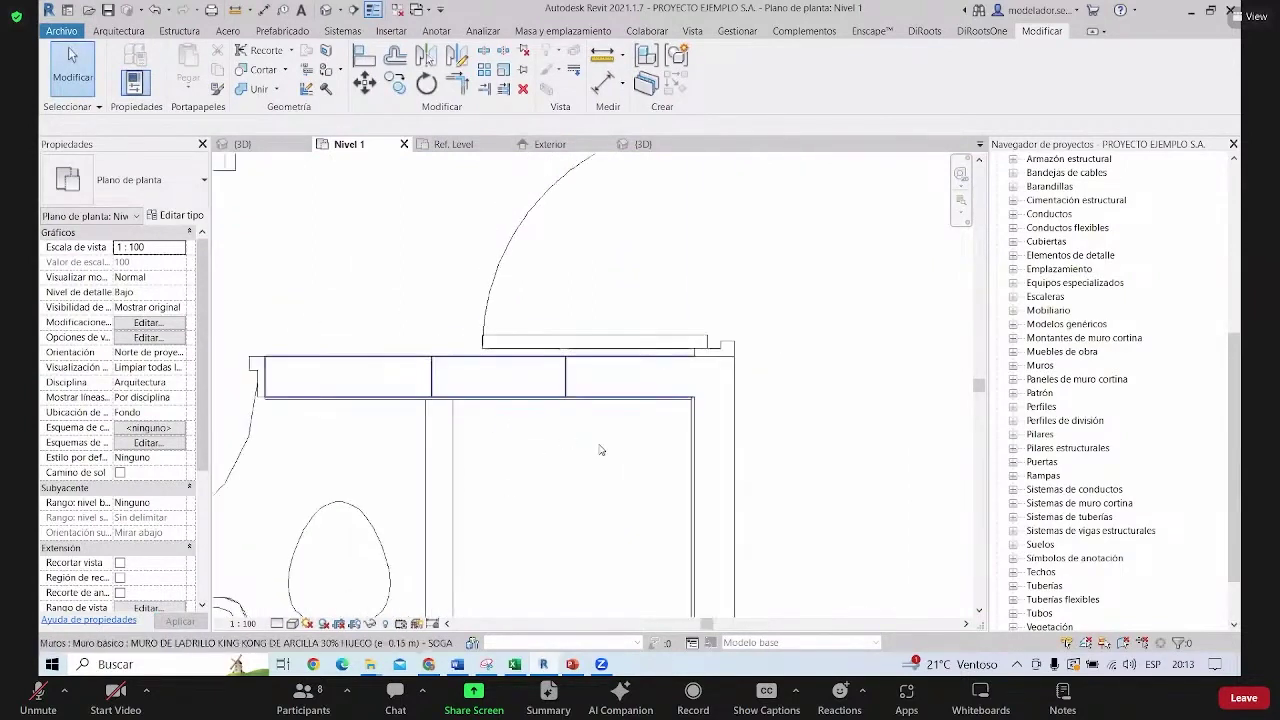
scroll(600, 270, down, 1)
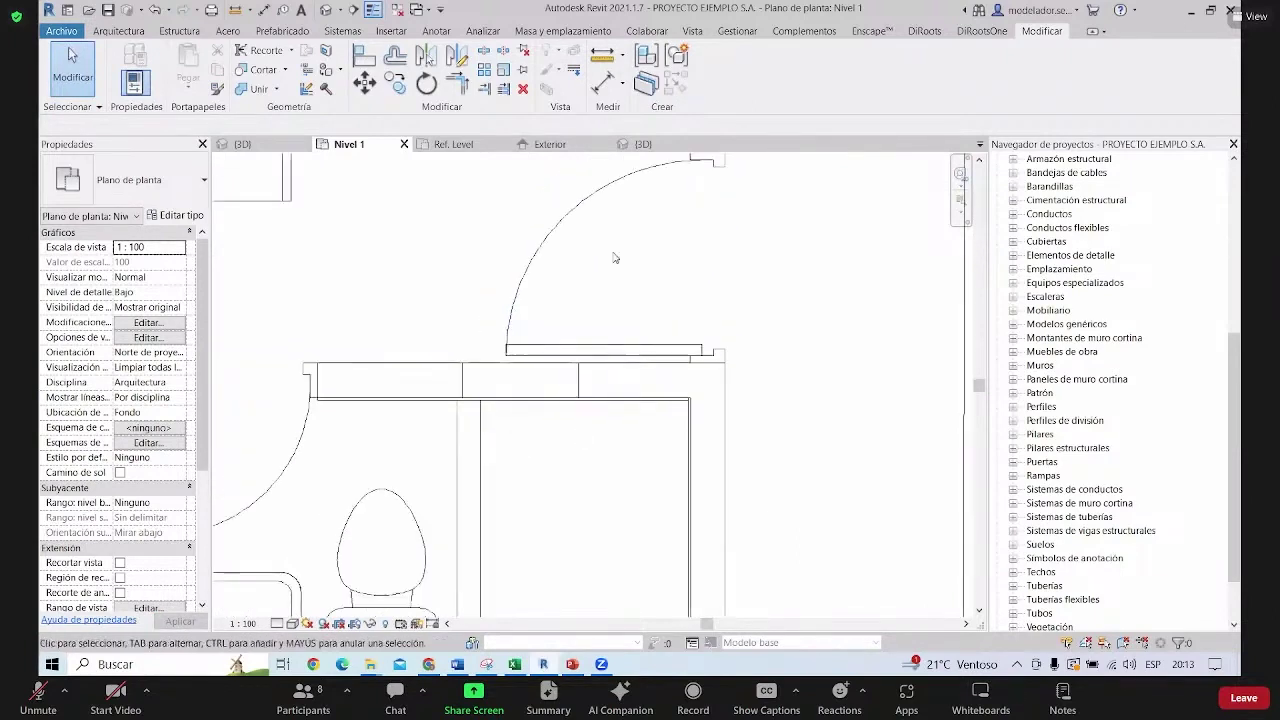
click(477, 148)
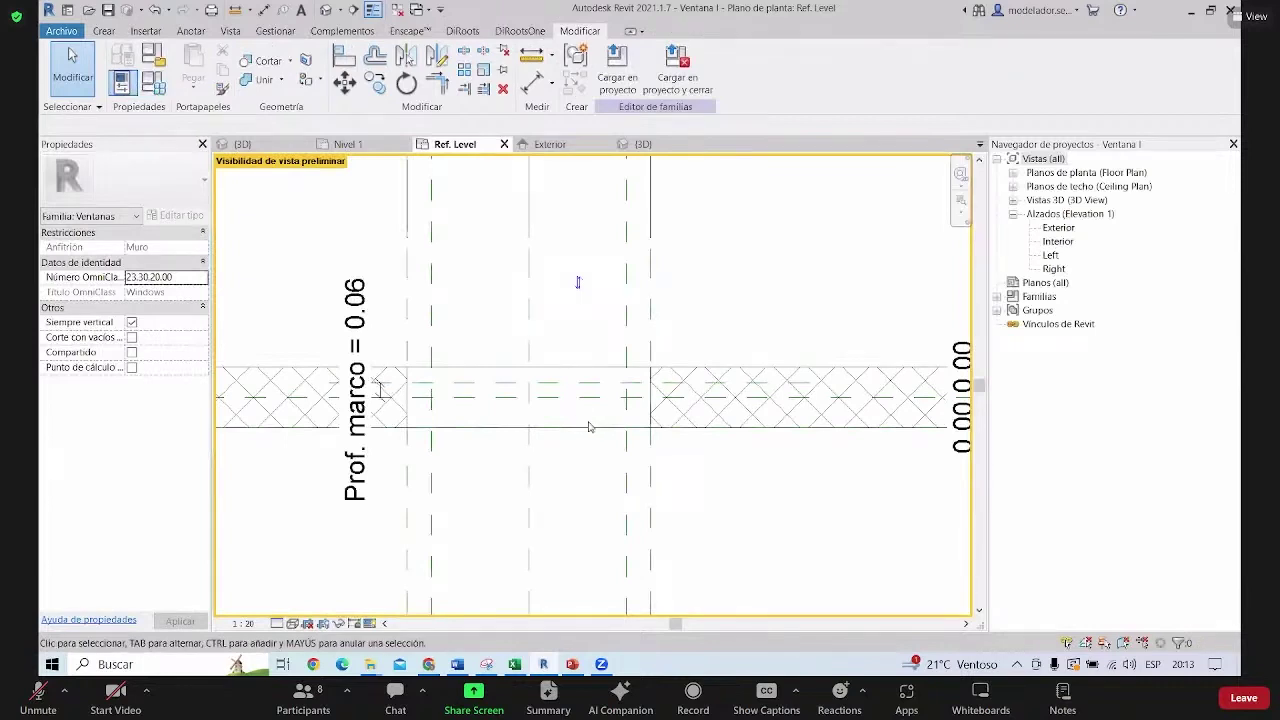
Draw two 1.0000-long model lines across the window opening
middle_drag(625, 413, 611, 418)
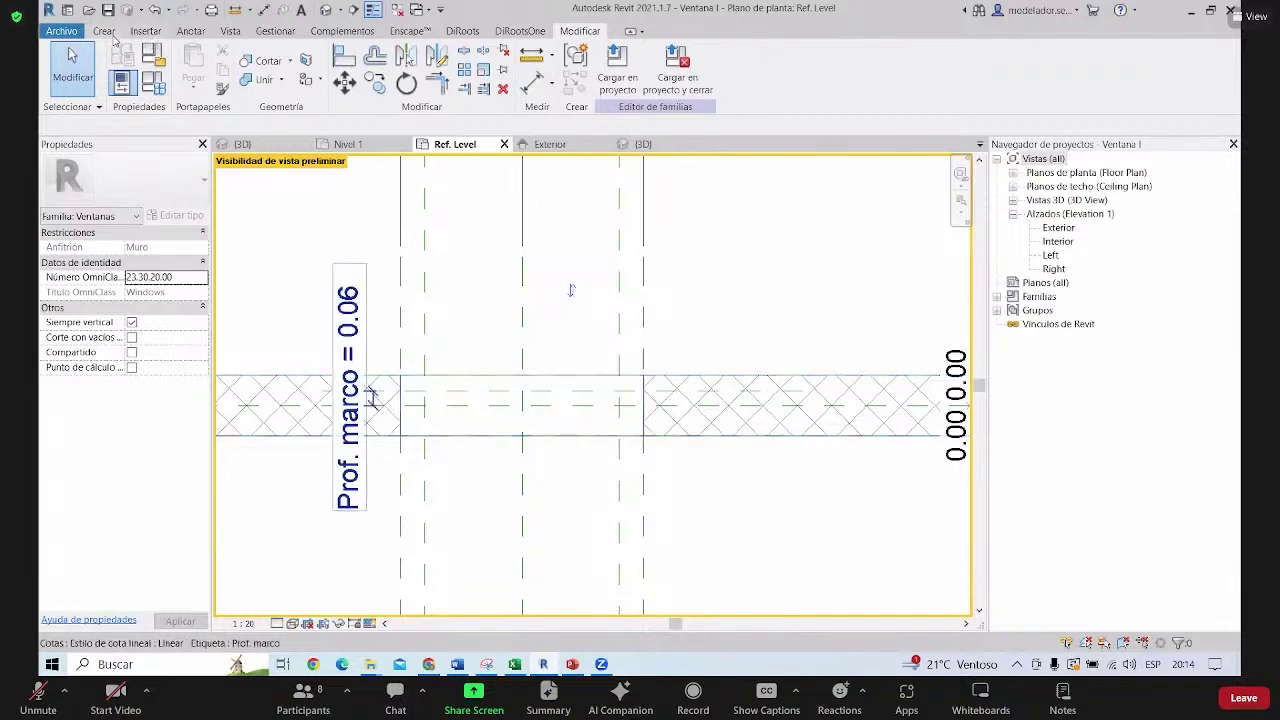
click(104, 31)
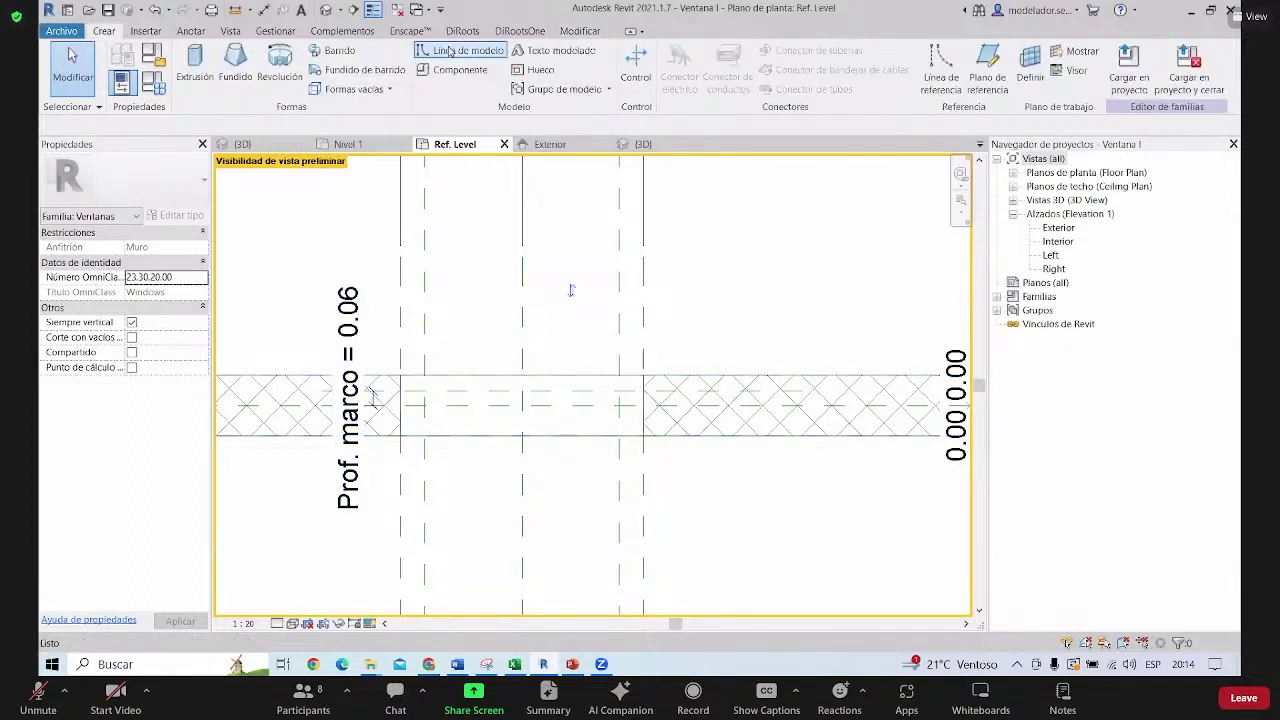
click(458, 50)
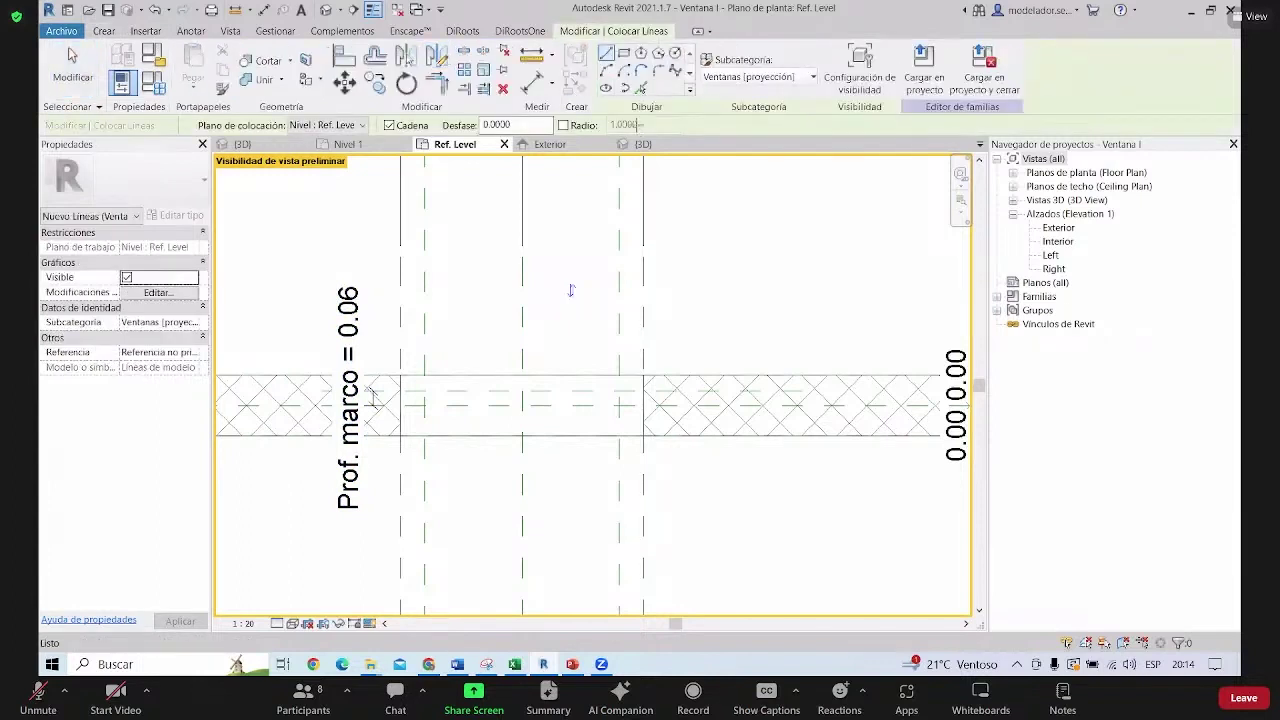
scroll(345, 403, up, 3)
click(342, 405)
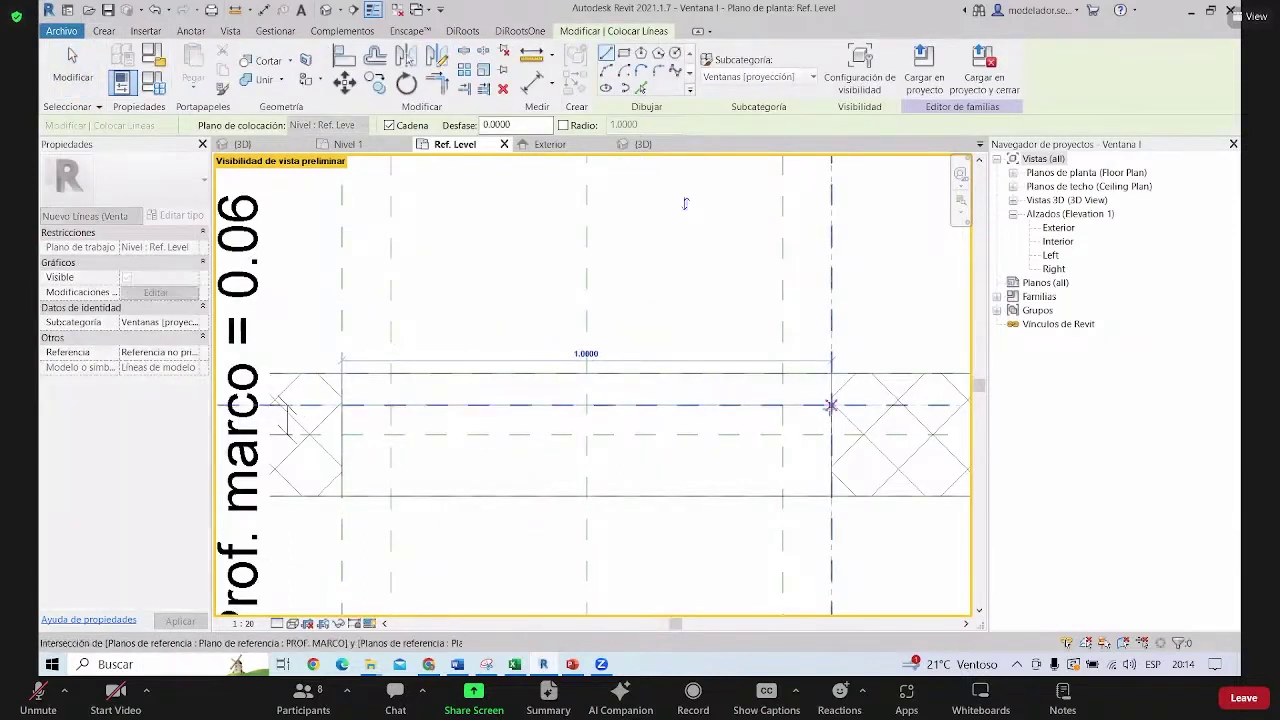
click(831, 405)
key(Escape)
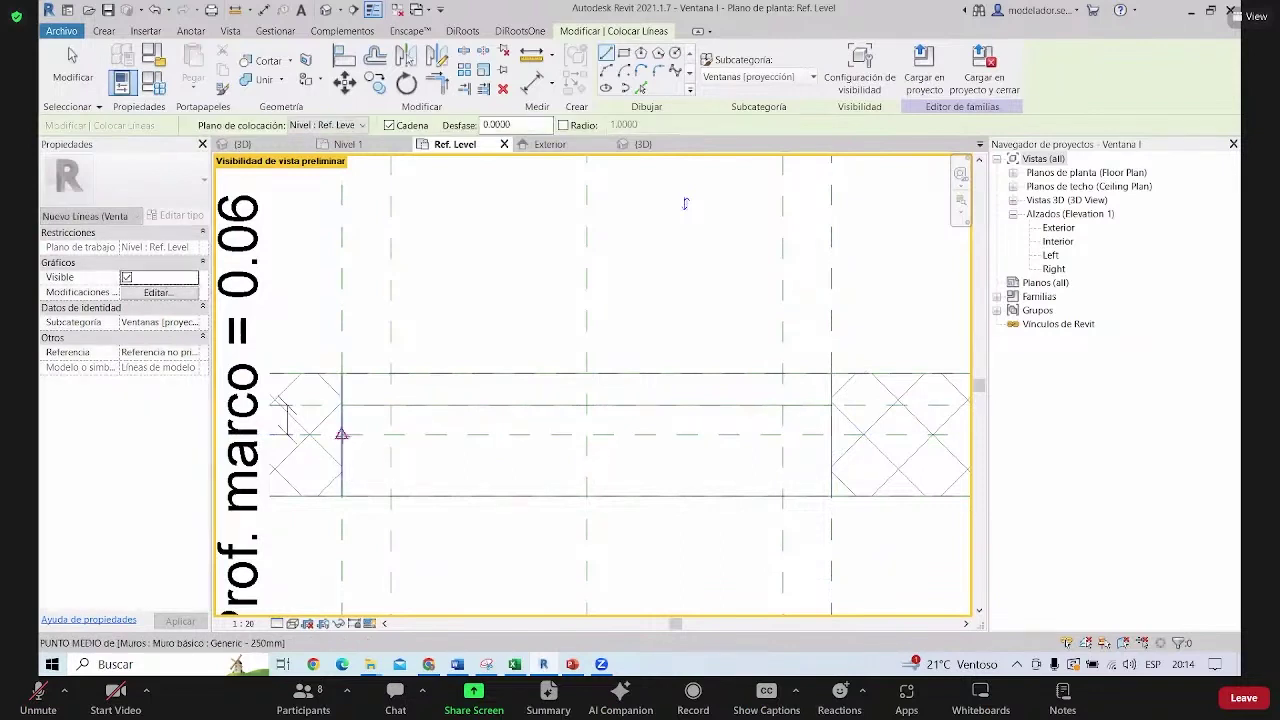
click(342, 434)
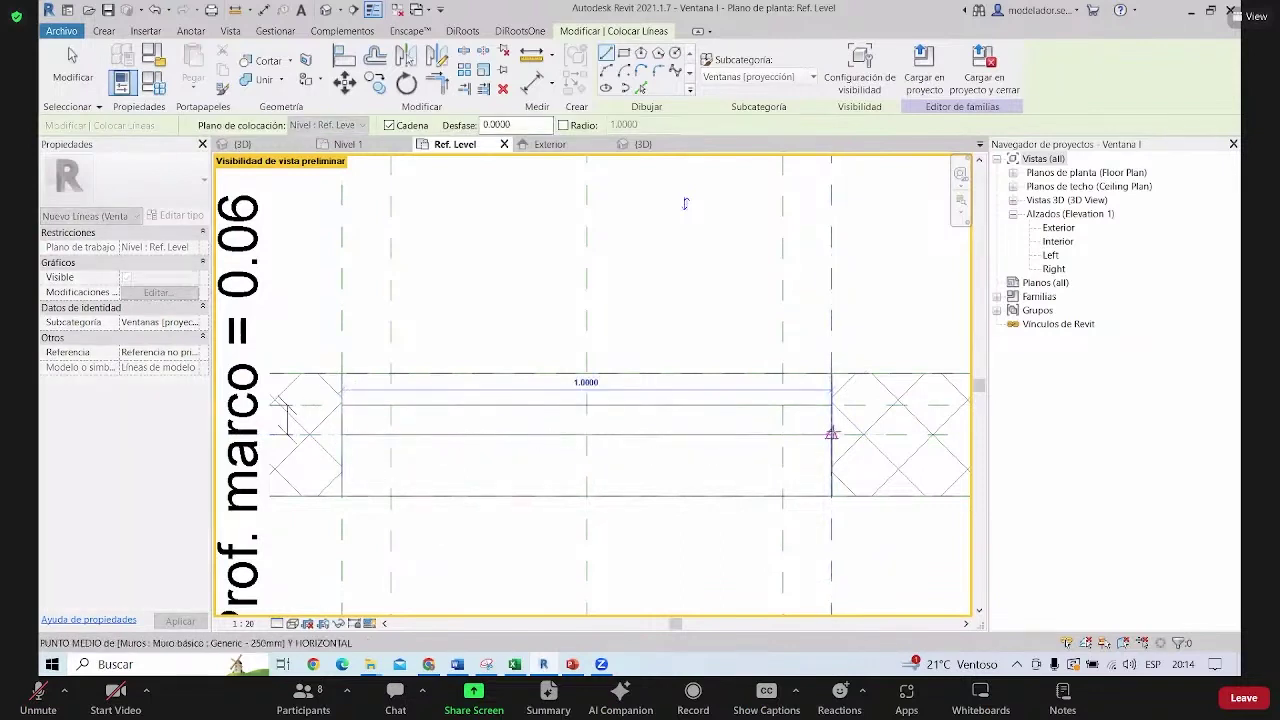
click(831, 434)
key(Escape)
key(Escape)
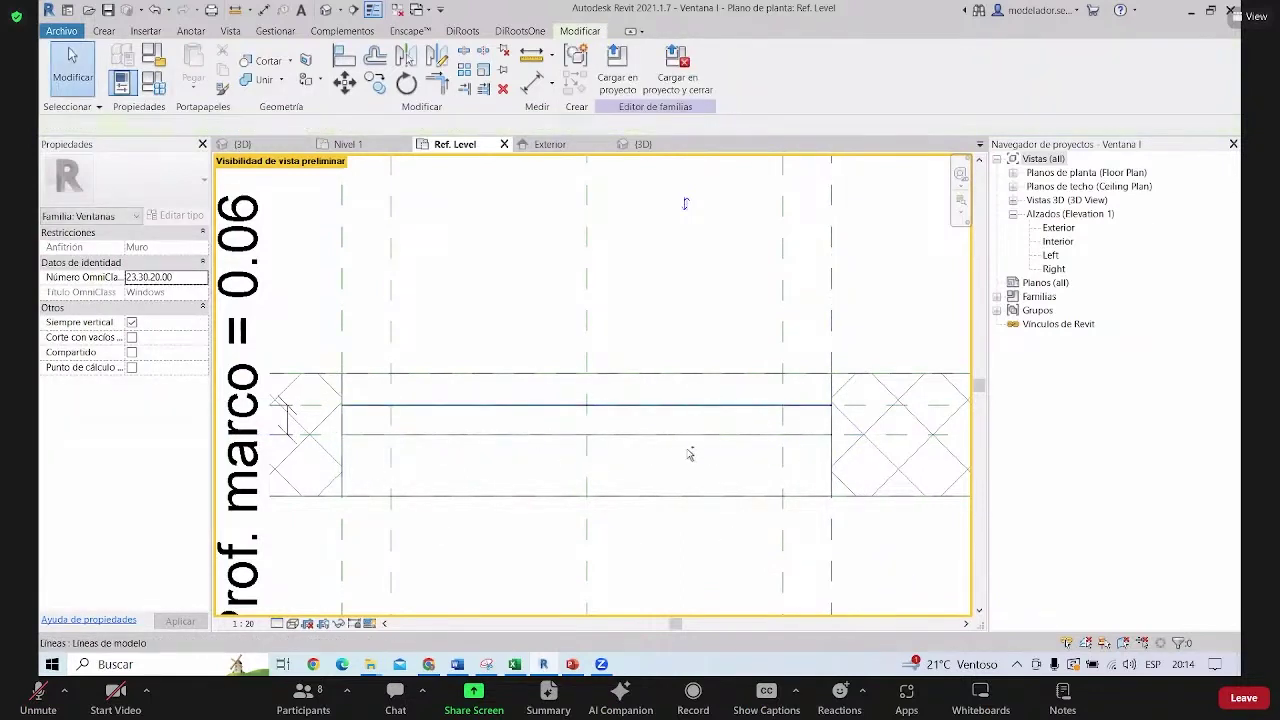
Set both model lines to show only at Bajo detail and reload the family
click(686, 435)
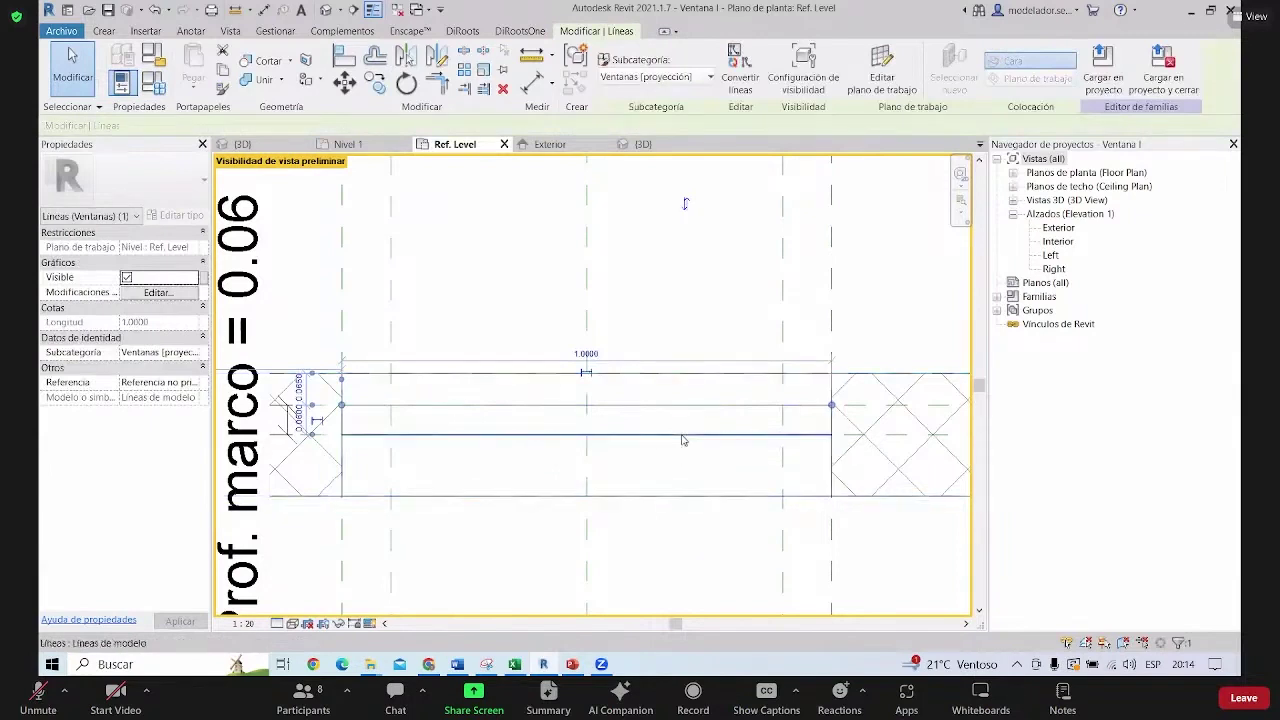
ctrl+click(597, 405)
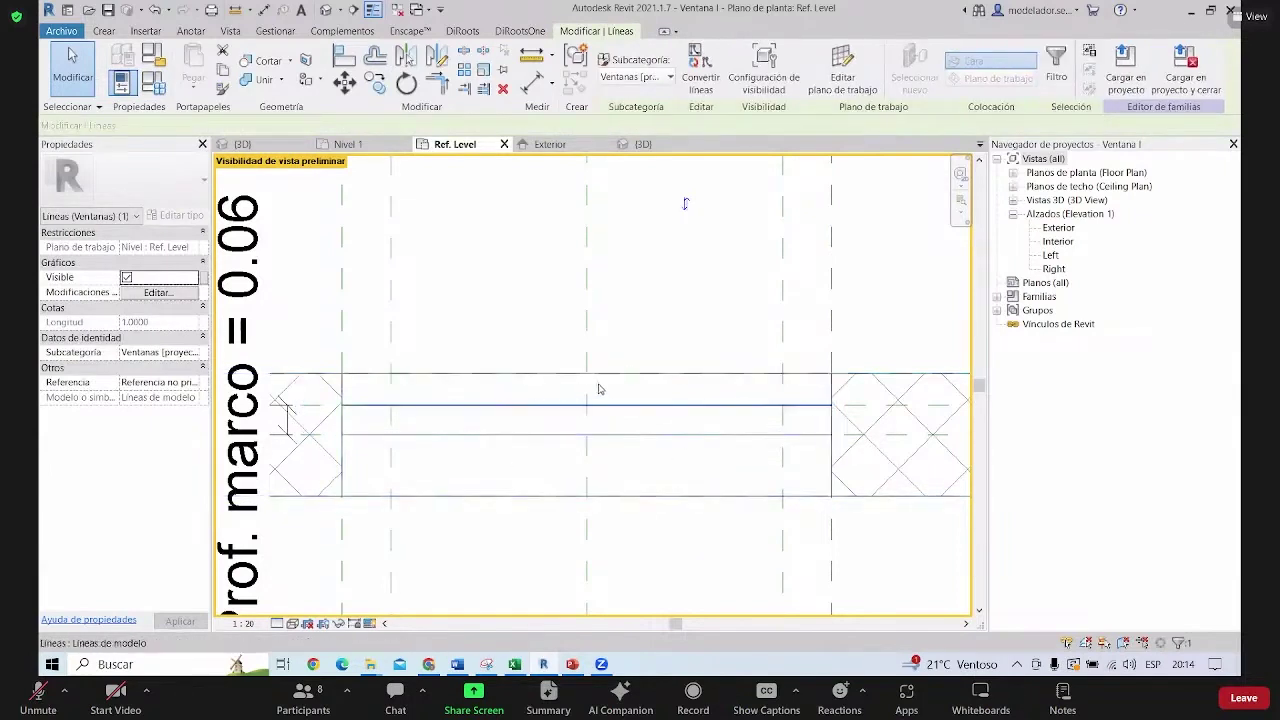
click(140, 292)
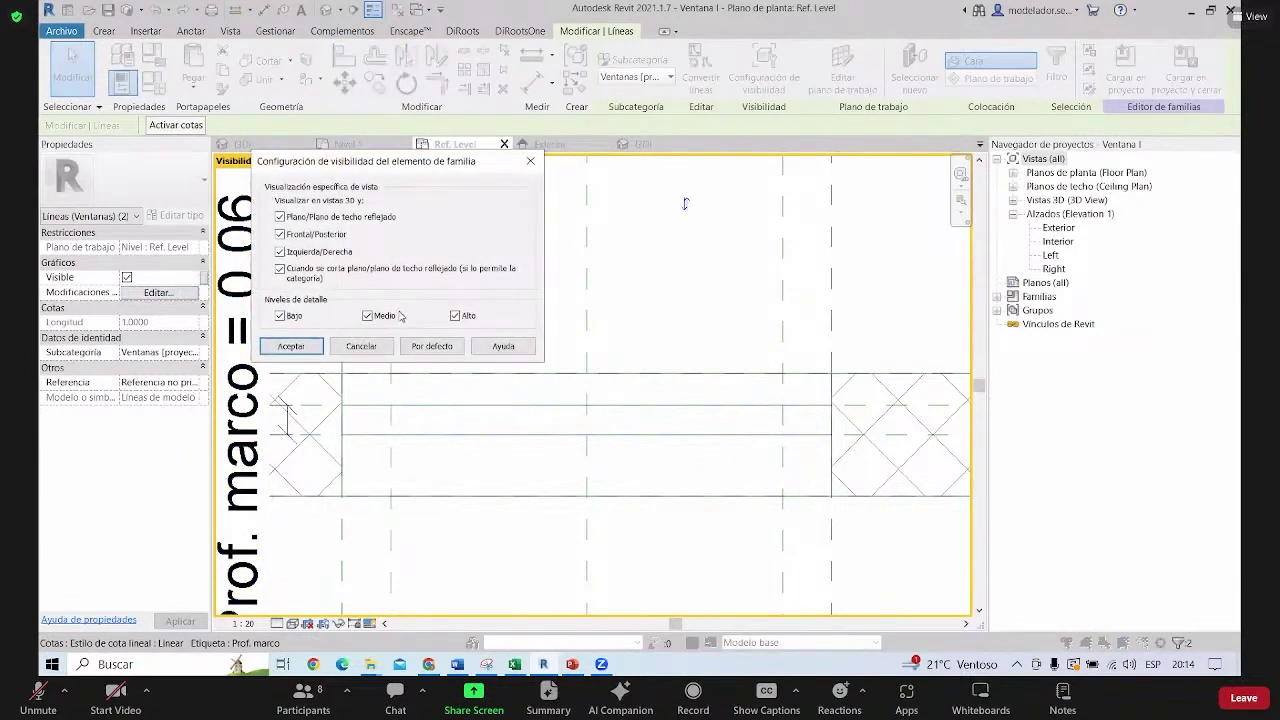
click(291, 346)
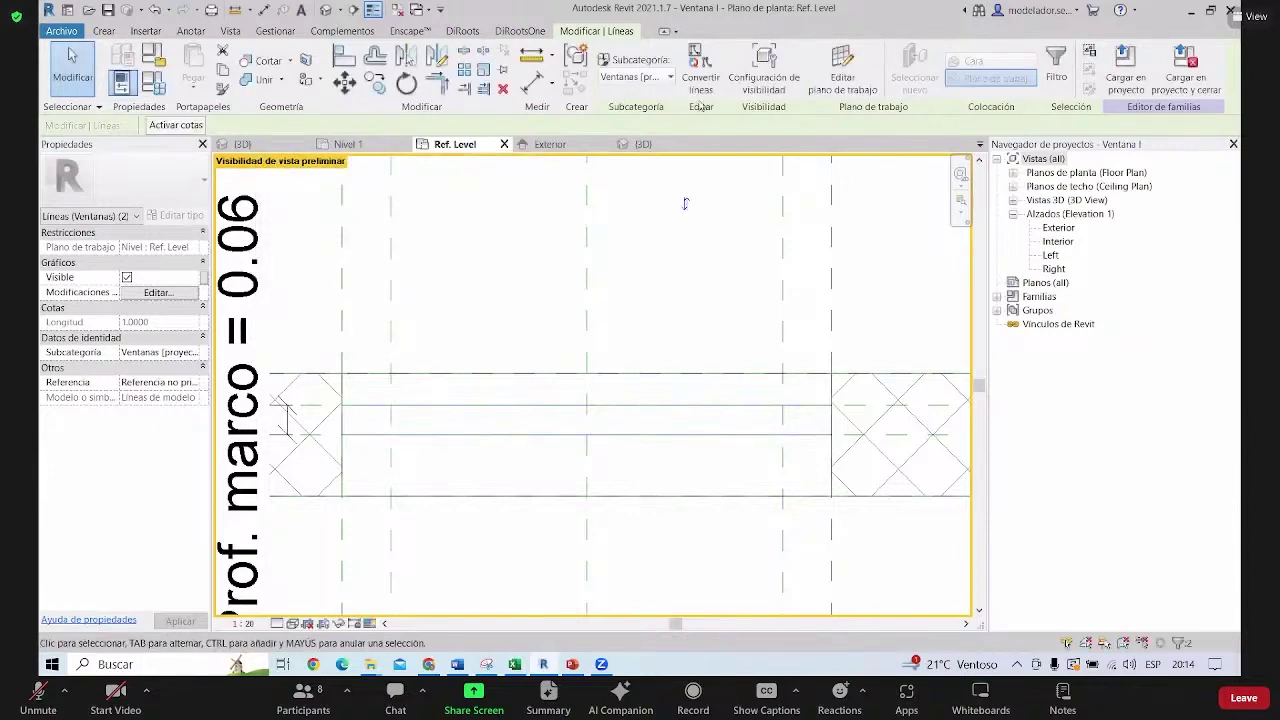
scroll(685, 203, down, 2)
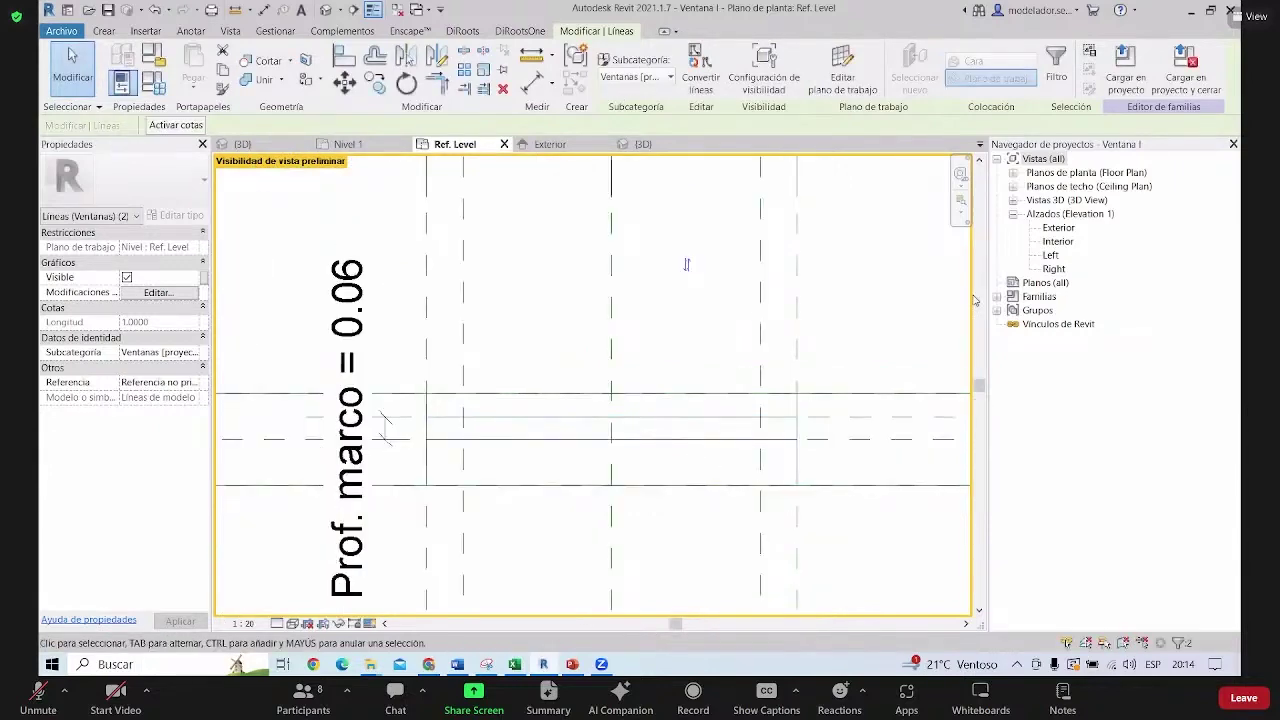
click(620, 293)
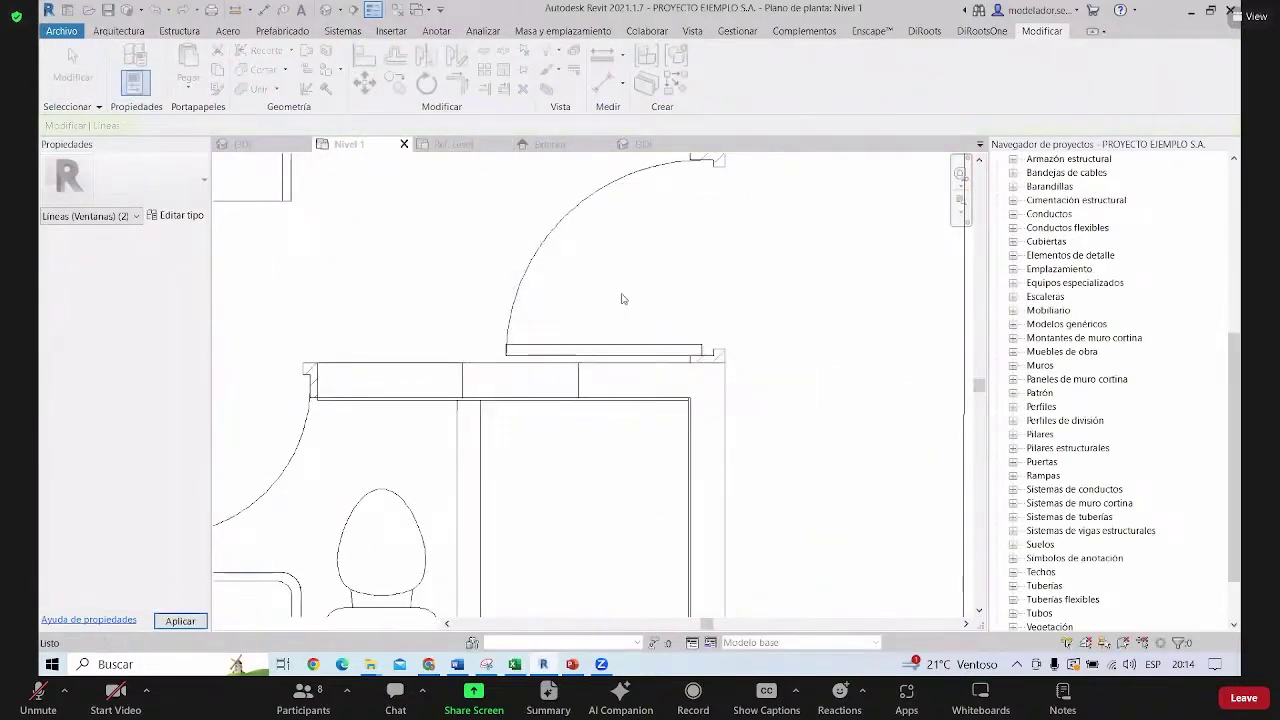
Return to the family's Ref. Level view and check a model line across the opening
scroll(580, 423, down, 3)
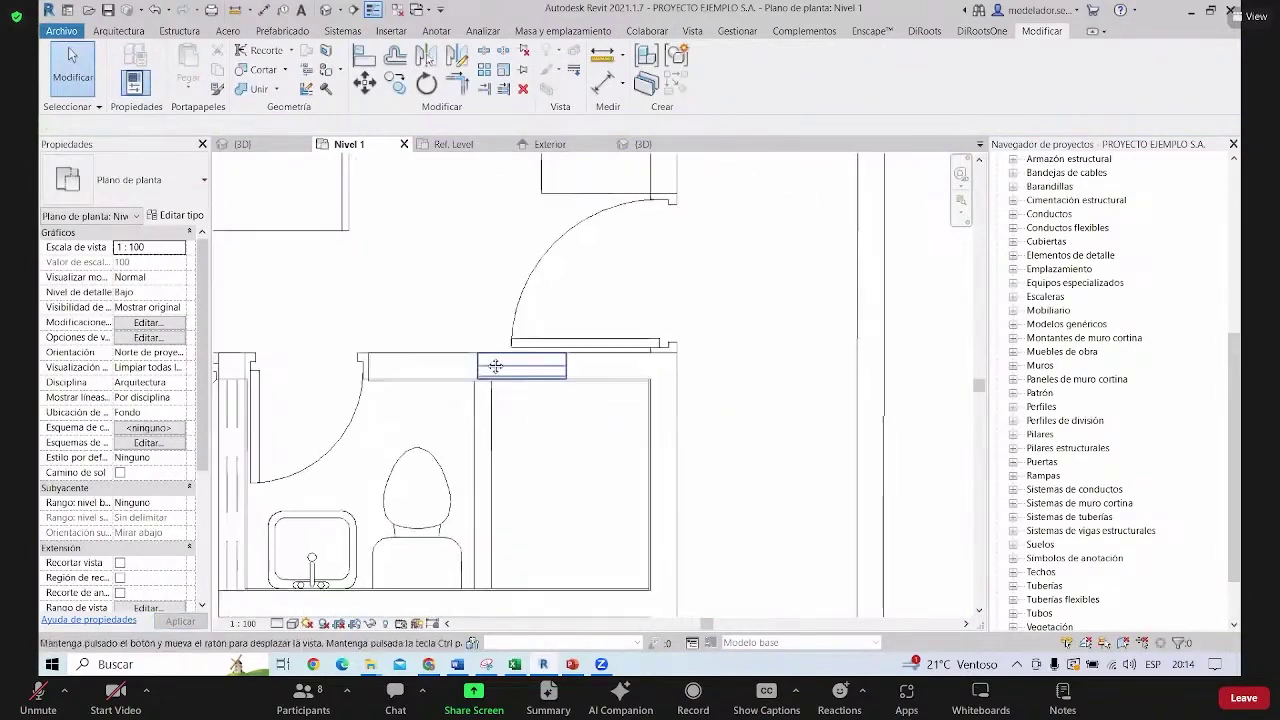
scroll(474, 331, up, 1)
click(476, 145)
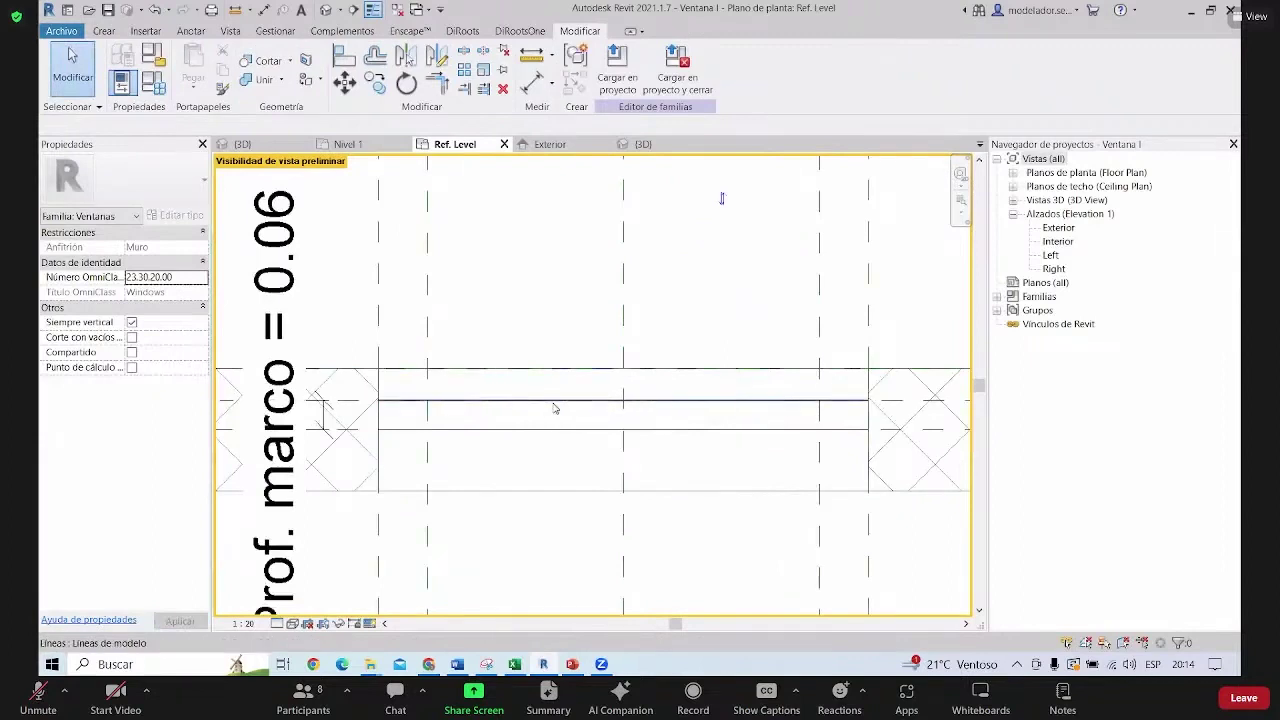
click(555, 405)
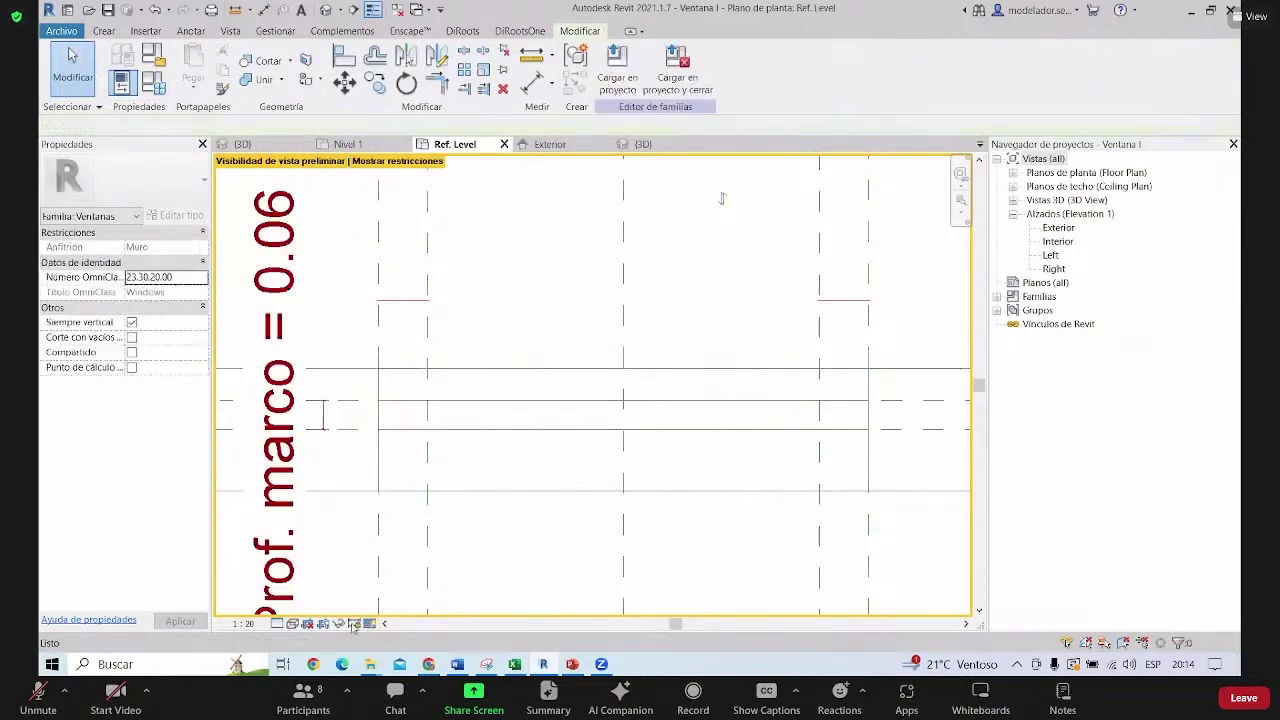
key(Escape)
Turn off Preview Visibility and window-select everything across the opening
click(369, 623)
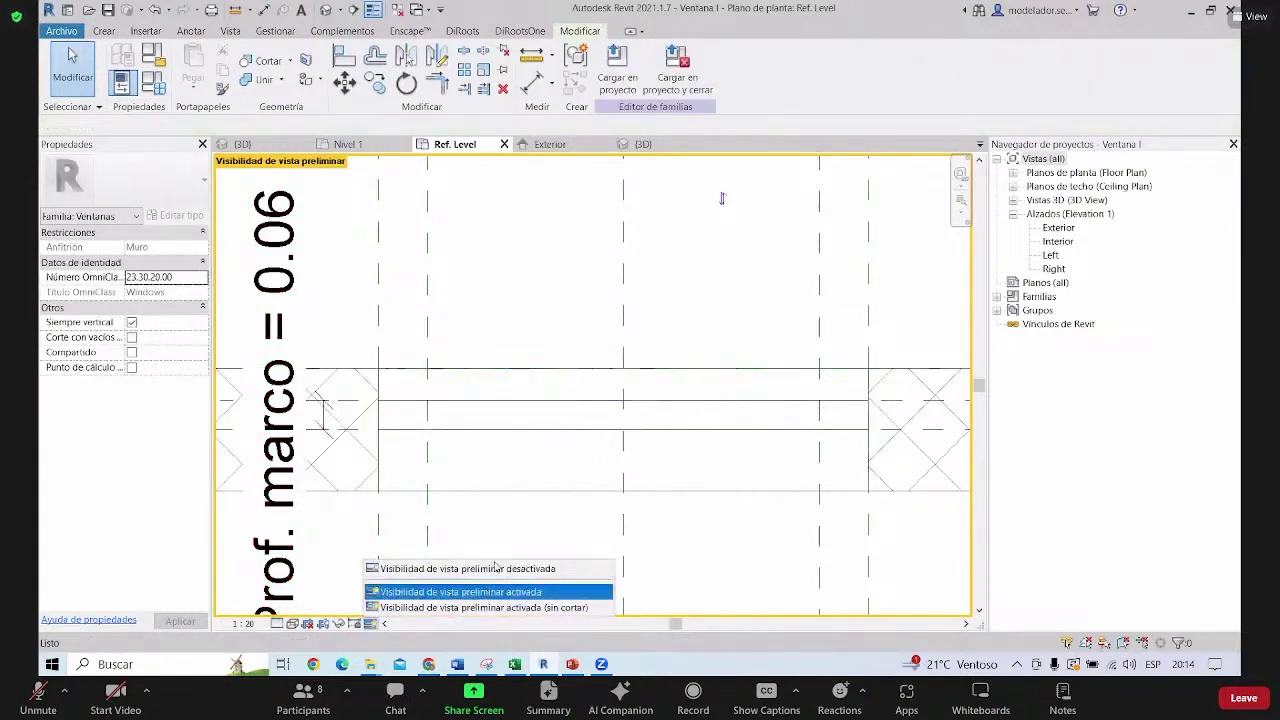
click(430, 568)
scroll(499, 426, down, 2)
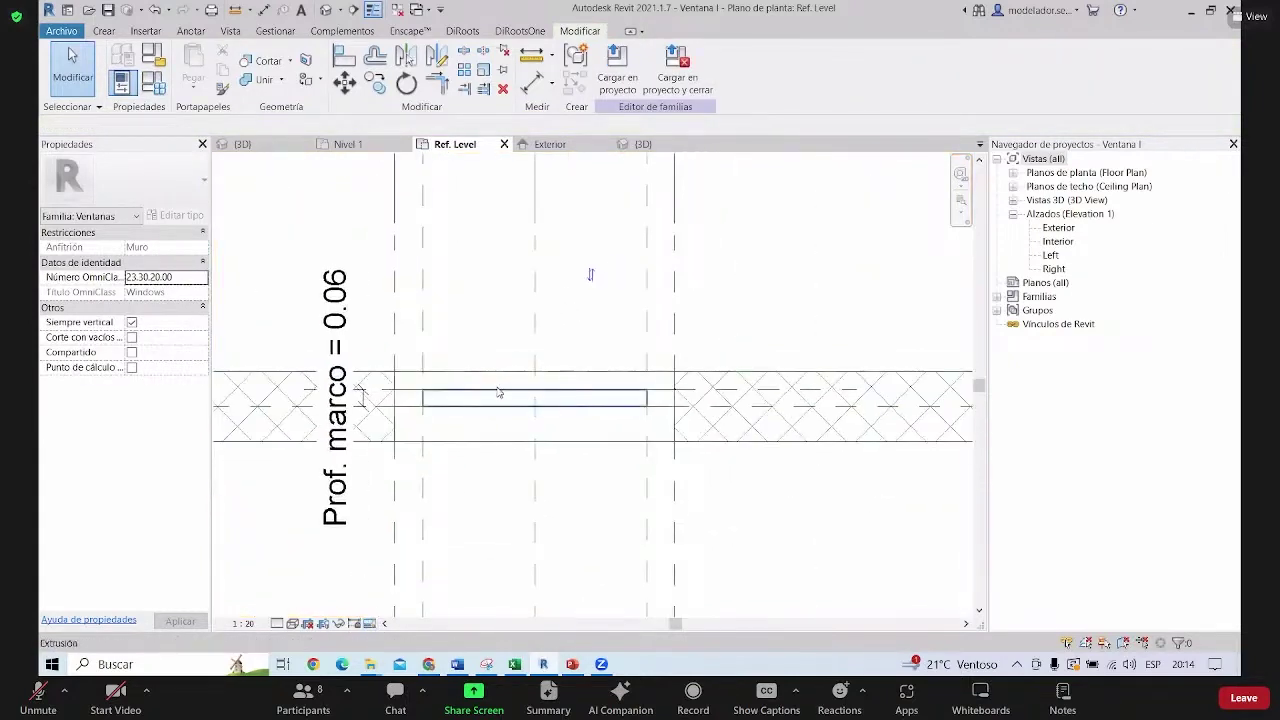
click(500, 394)
key(Escape)
scroll(481, 400, up, 1)
drag(345, 320, 797, 430)
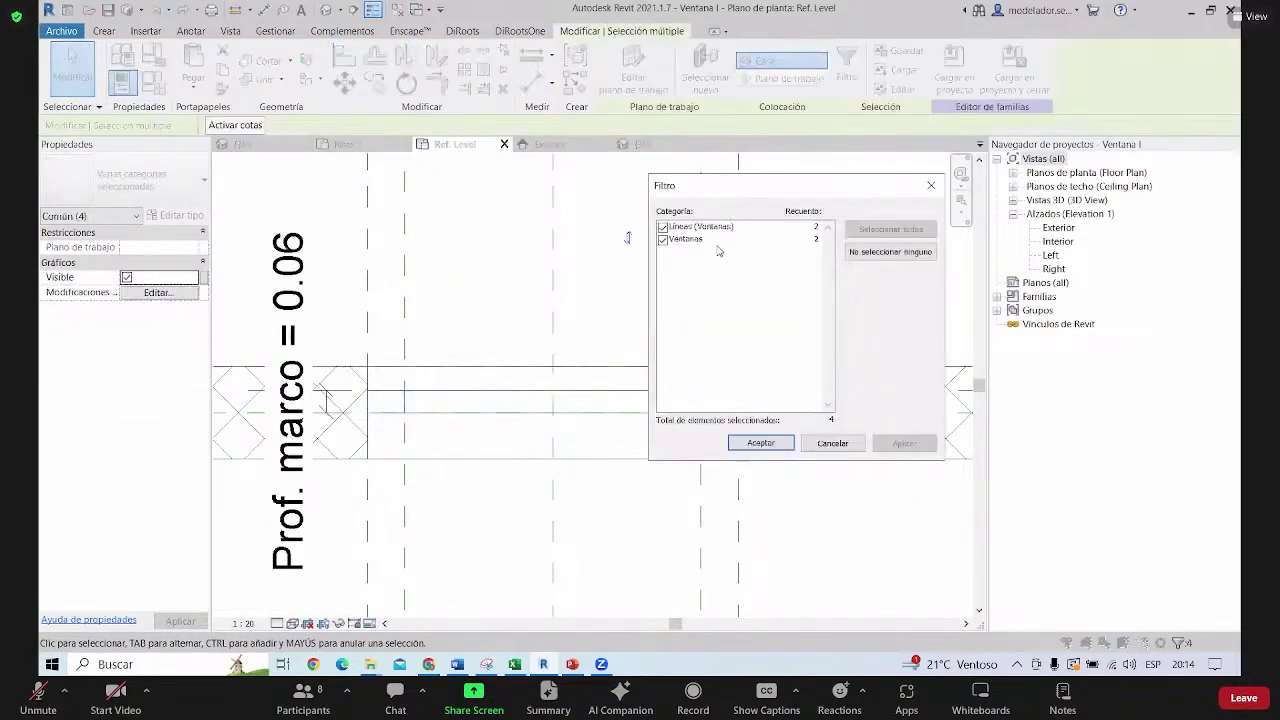
Filter out Ventanas to keep the two model lines and confirm their Bajo-only visibility
click(663, 239)
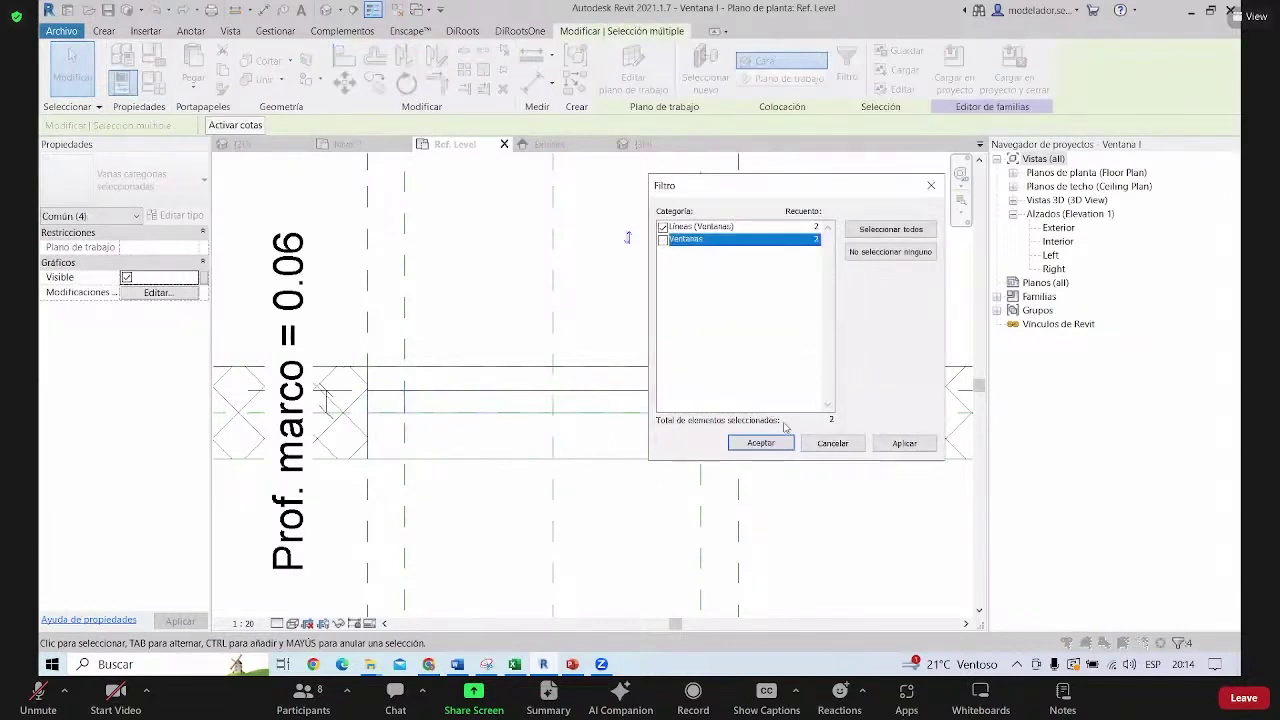
click(760, 443)
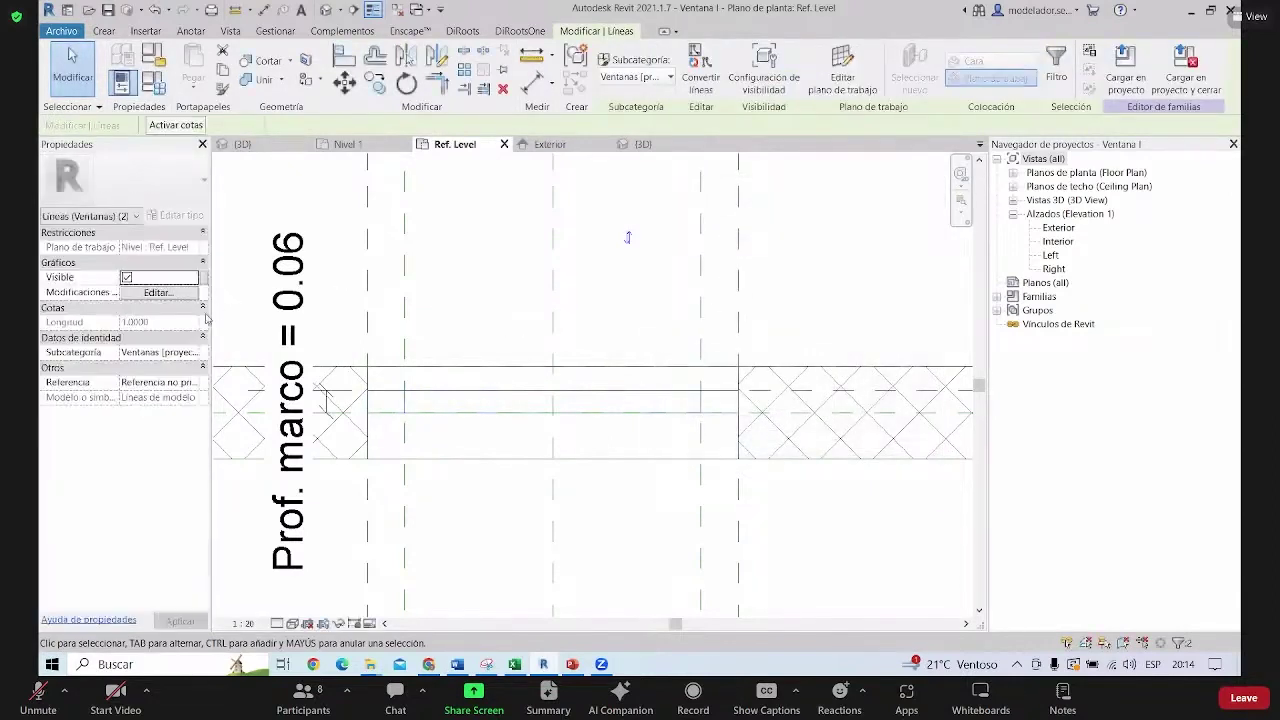
click(157, 292)
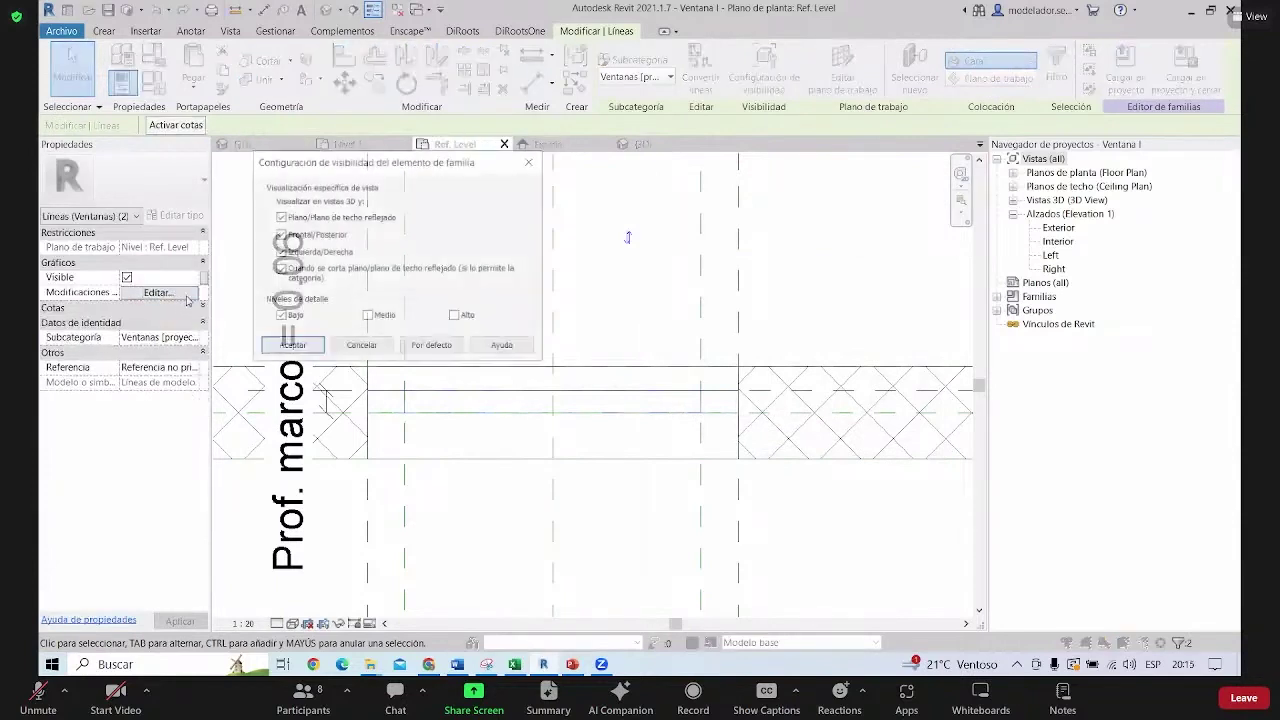
click(276, 350)
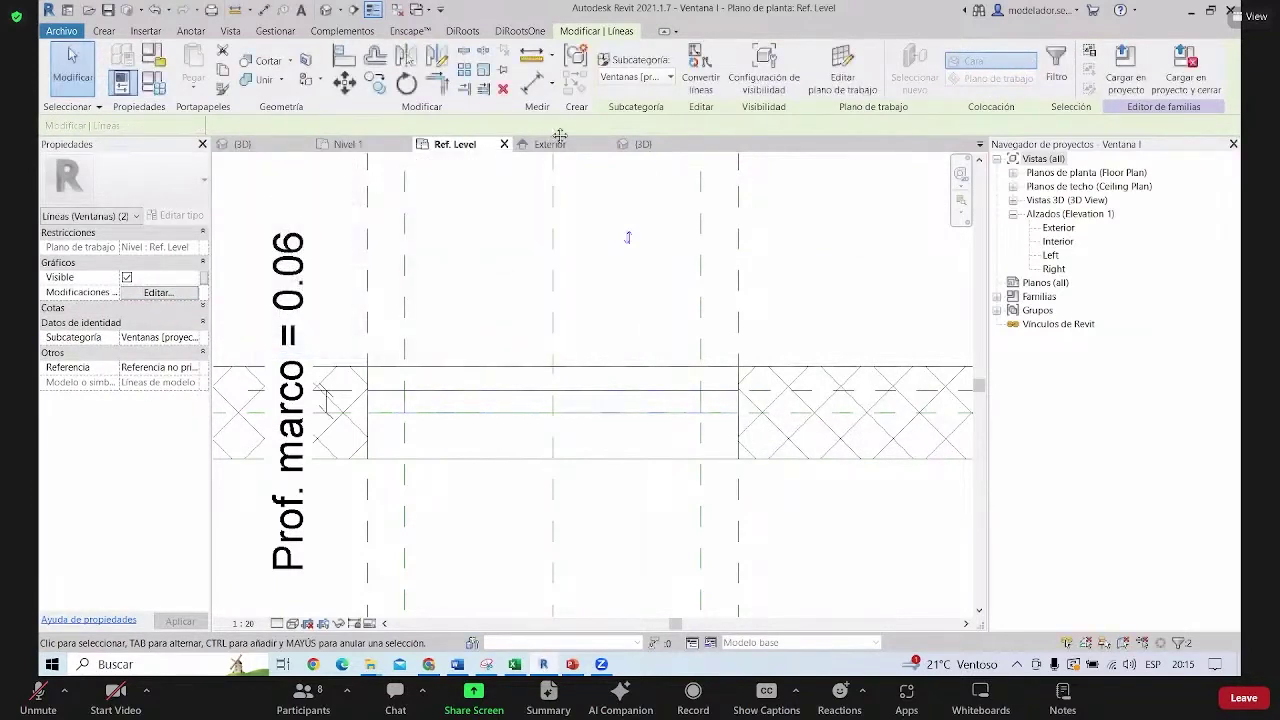
key(Escape)
scroll(503, 378, down, 1)
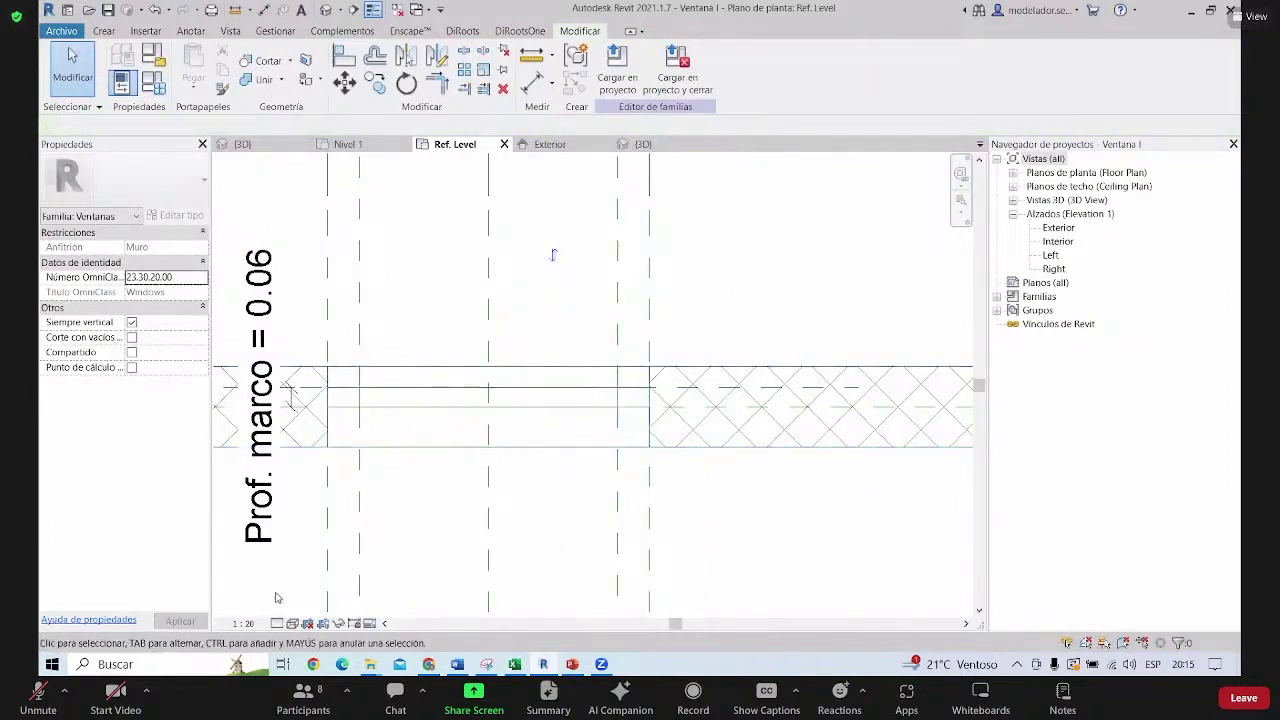
Frame the window in the plan and test-select its extrusions
click(292, 623)
click(321, 561)
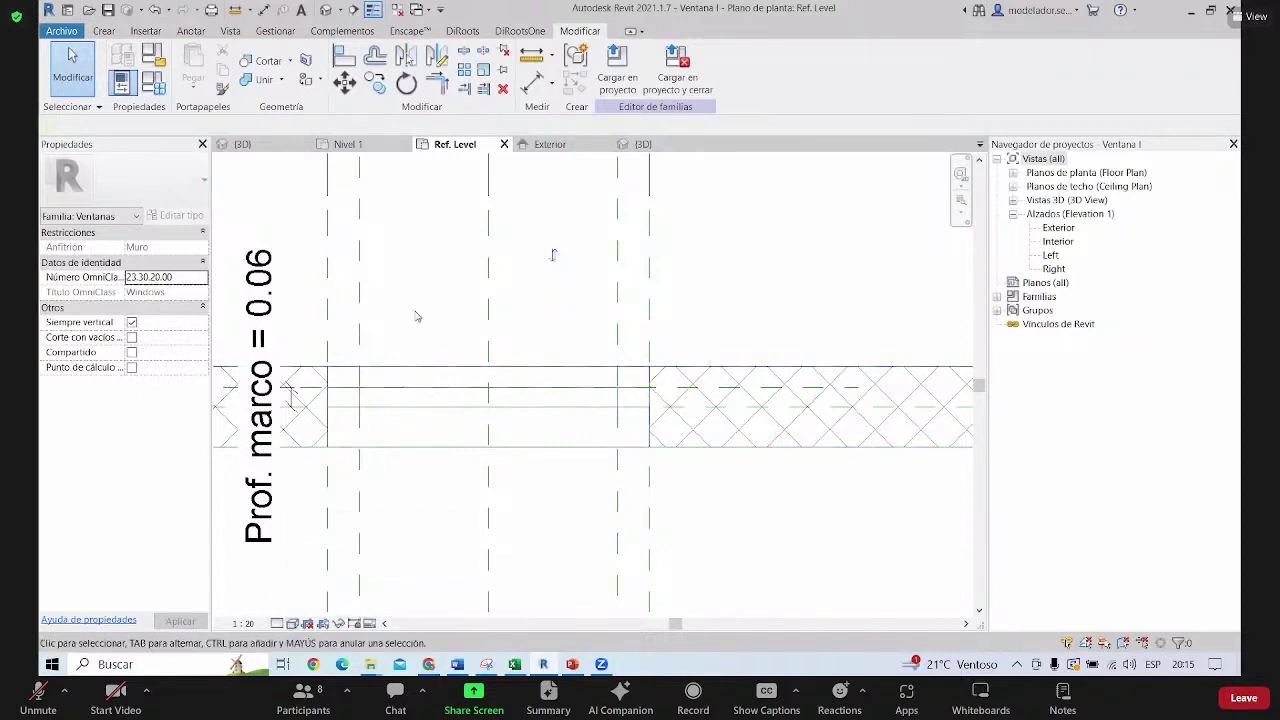
middle_drag(421, 400, 500, 410)
click(498, 414)
click(632, 265)
middle_drag(632, 265, 591, 291)
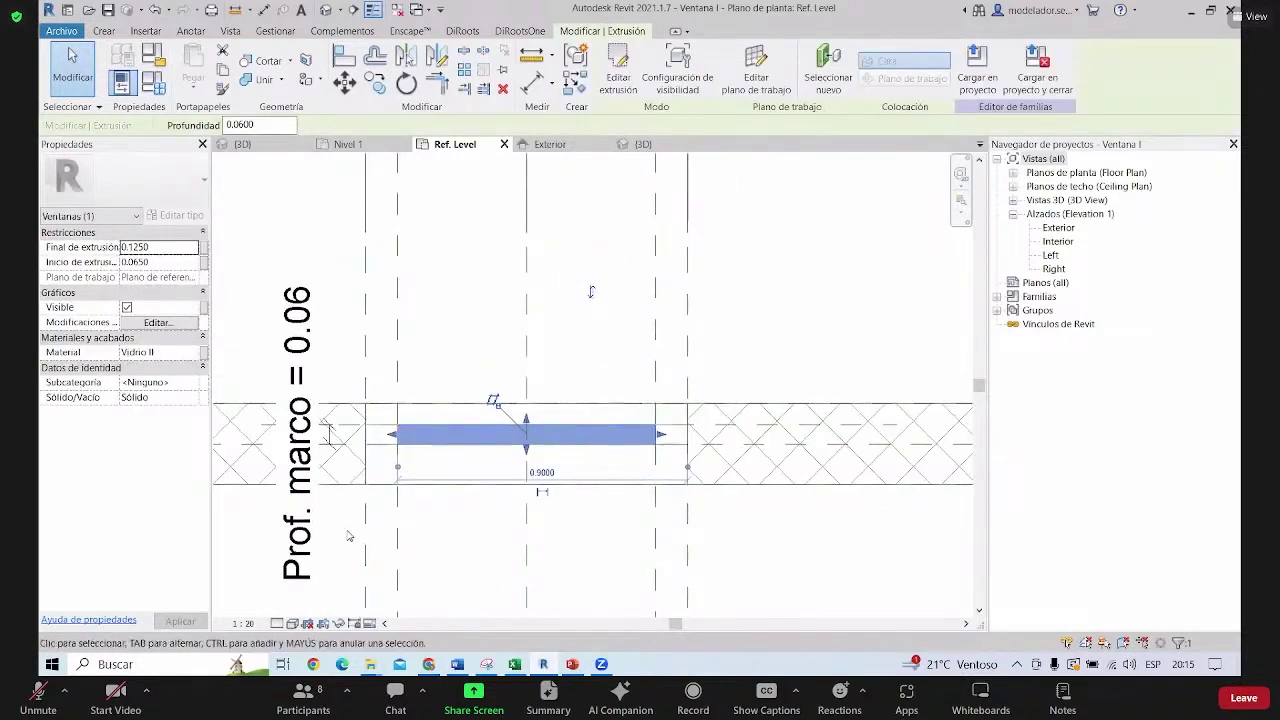
scroll(397, 413, up, 2)
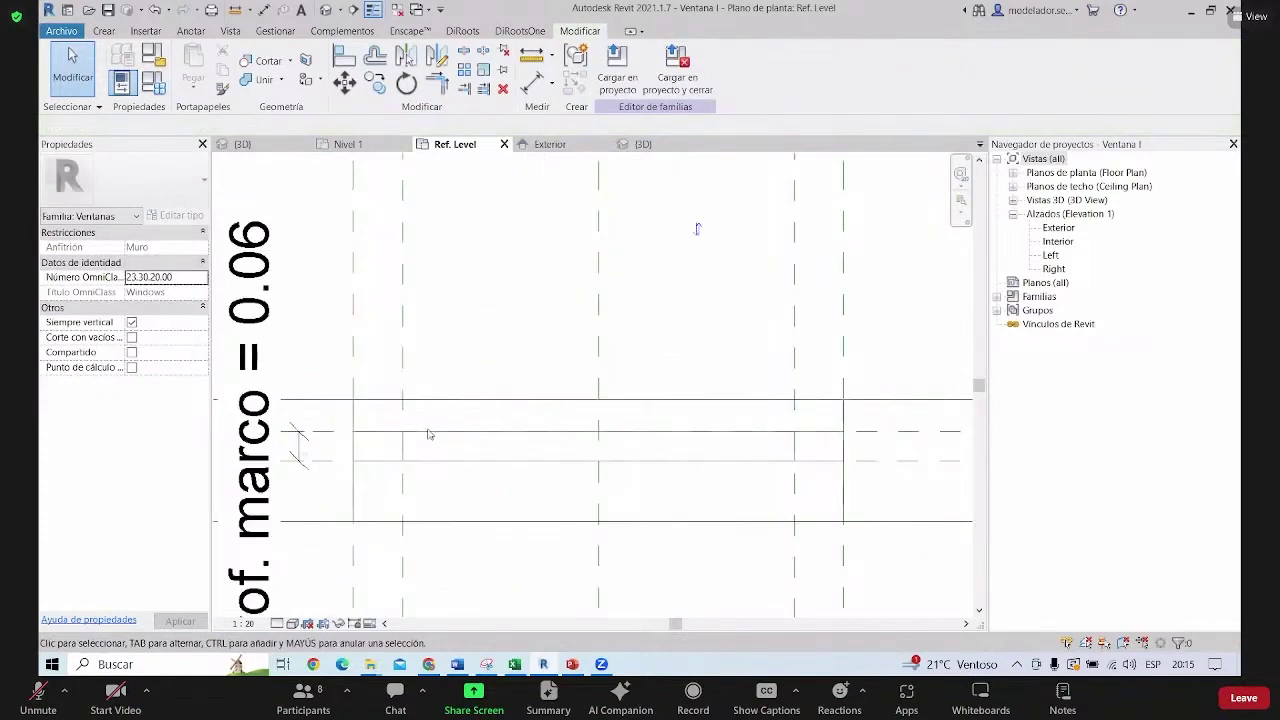
middle_drag(379, 454, 412, 437)
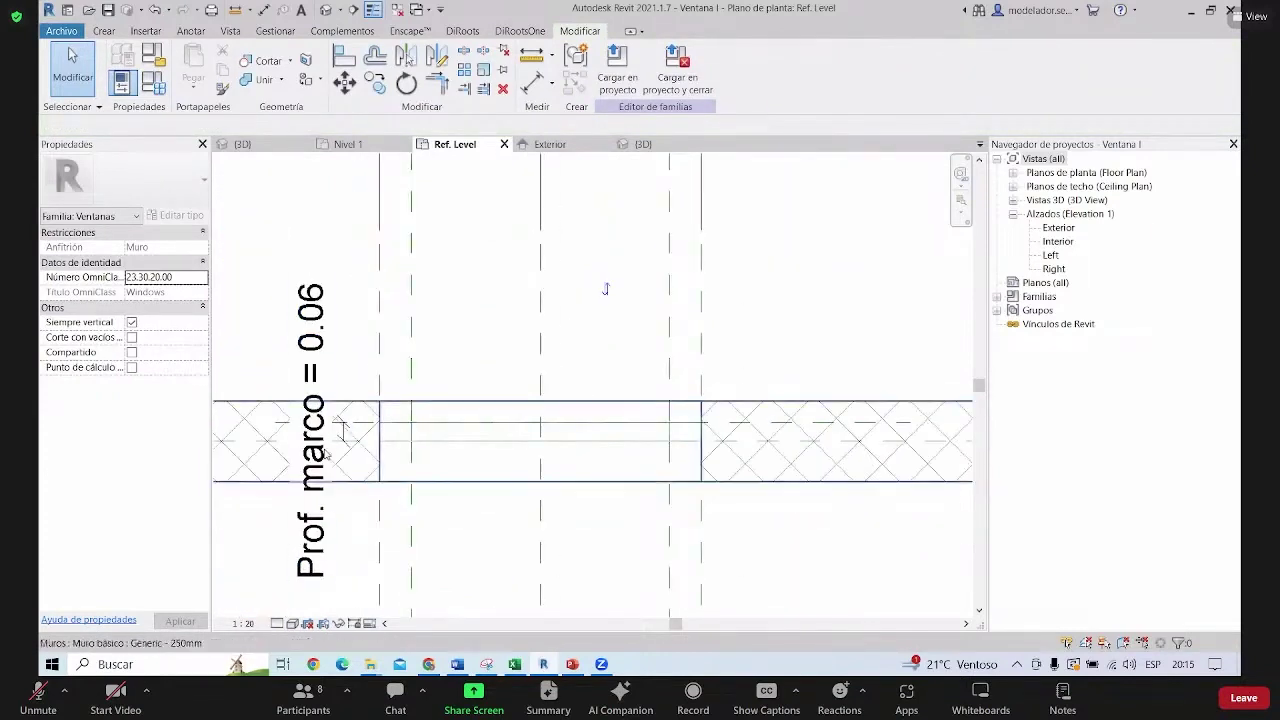
click(426, 428)
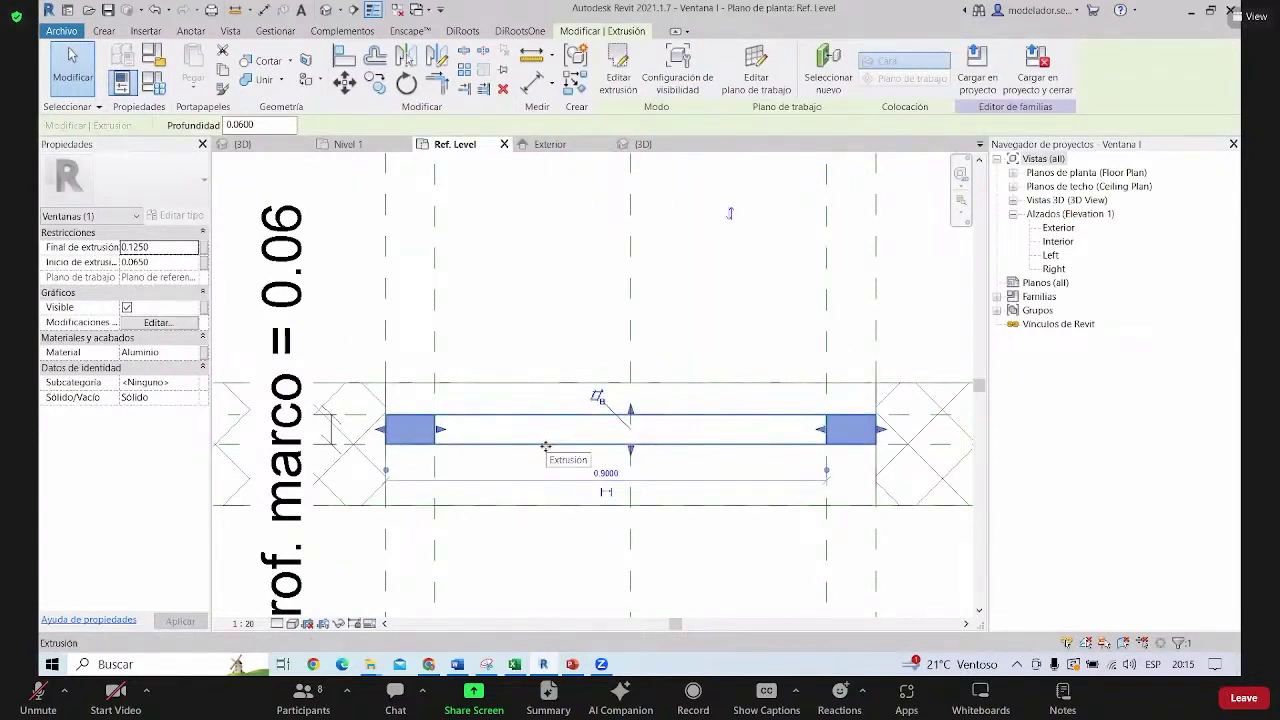
click(530, 447)
Filter the box selection to the two extrusions and untick Bajo in their Visibility Settings
drag(354, 352, 914, 485)
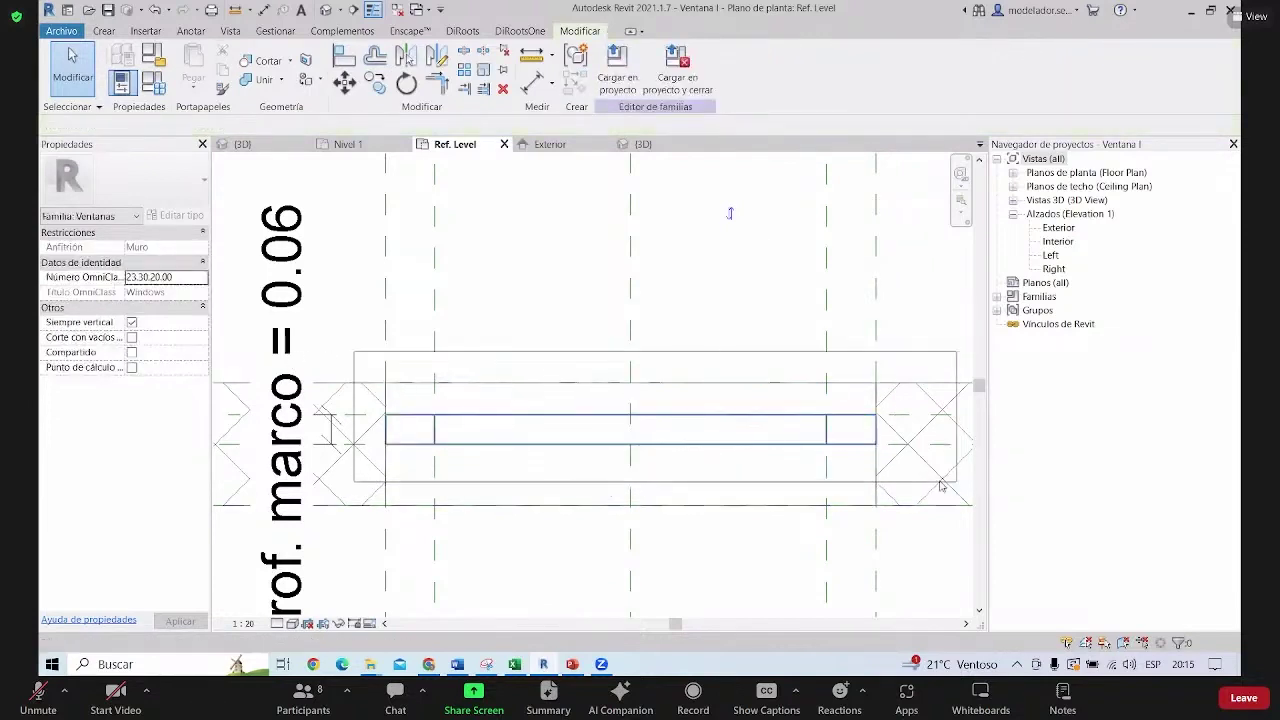
scroll(763, 231, down, 1)
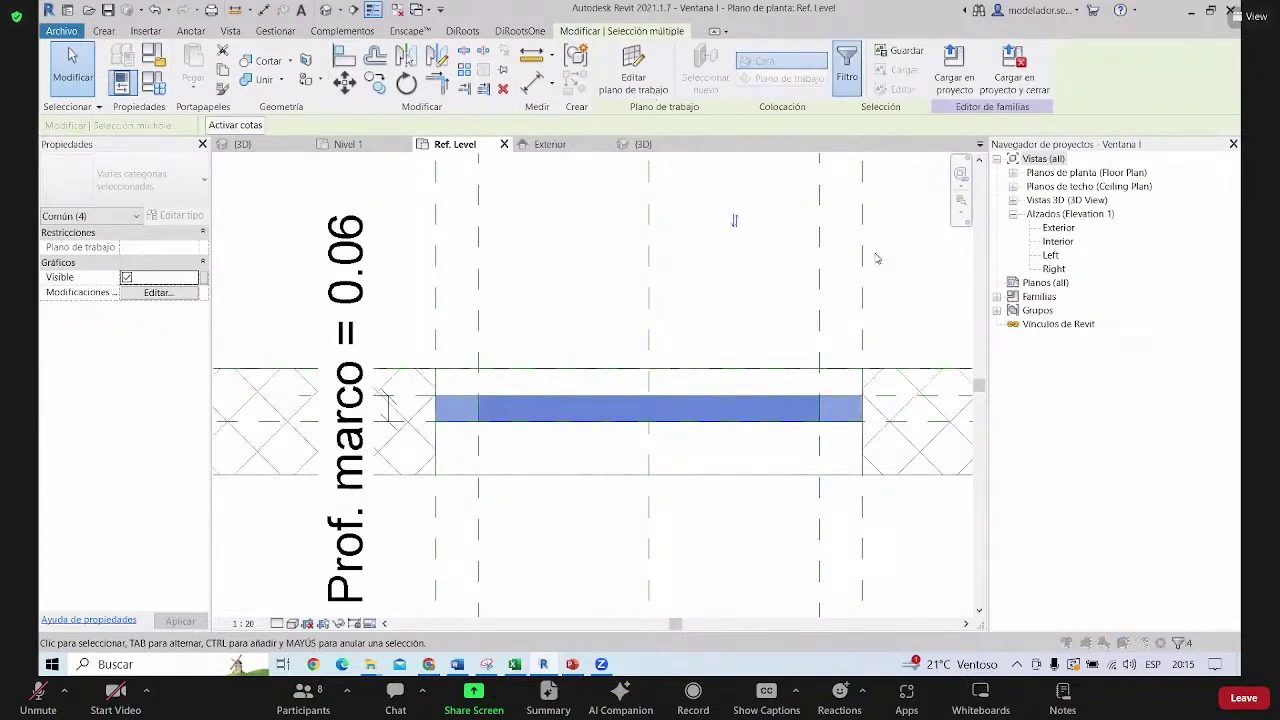
click(663, 238)
click(758, 444)
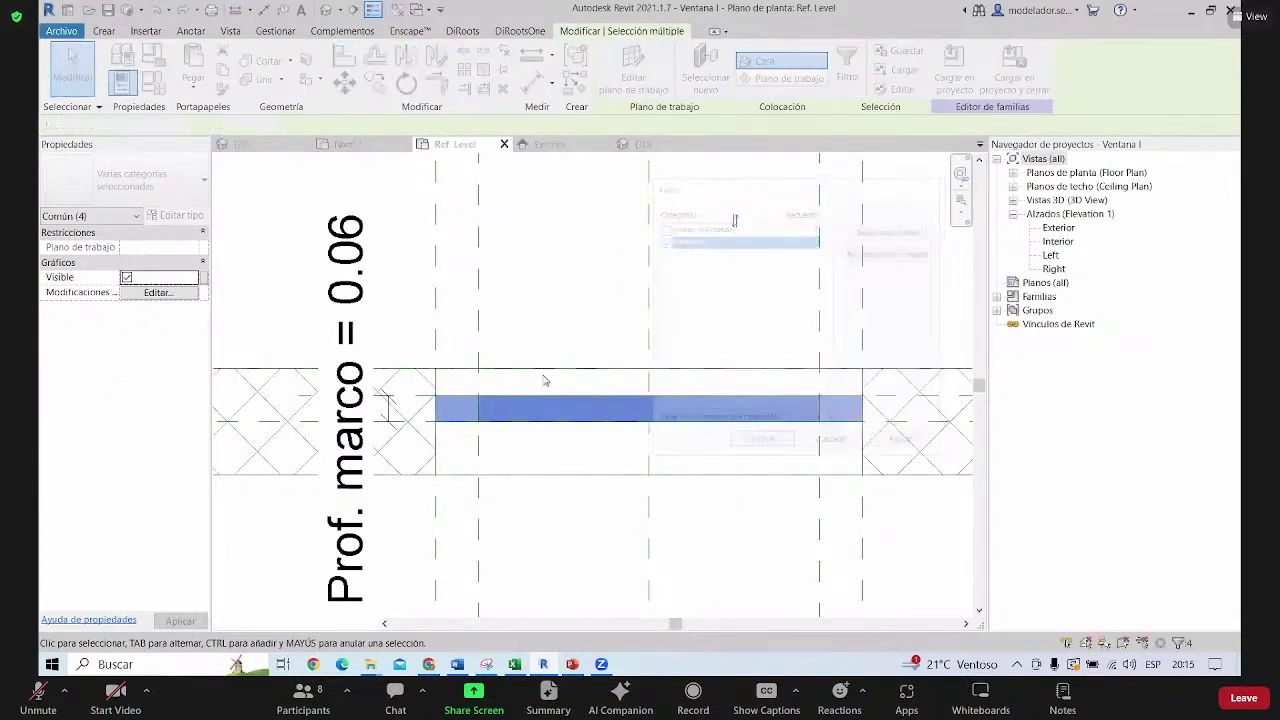
click(155, 323)
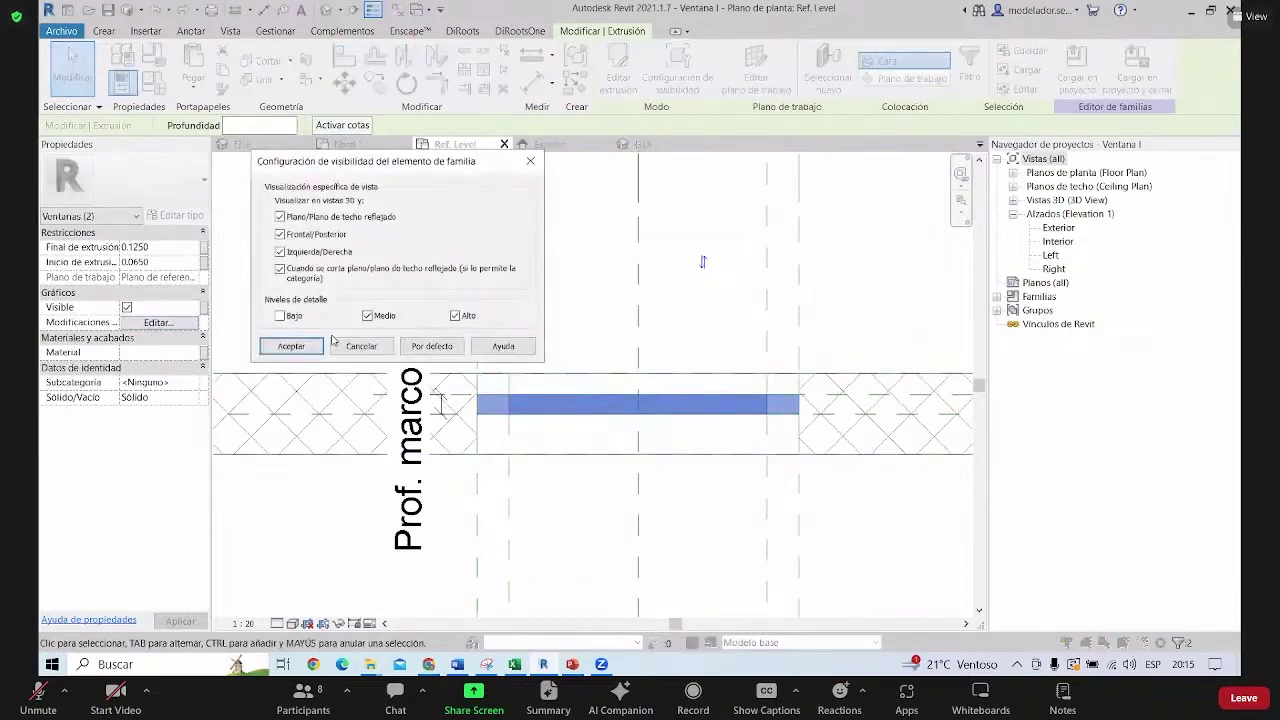
click(291, 346)
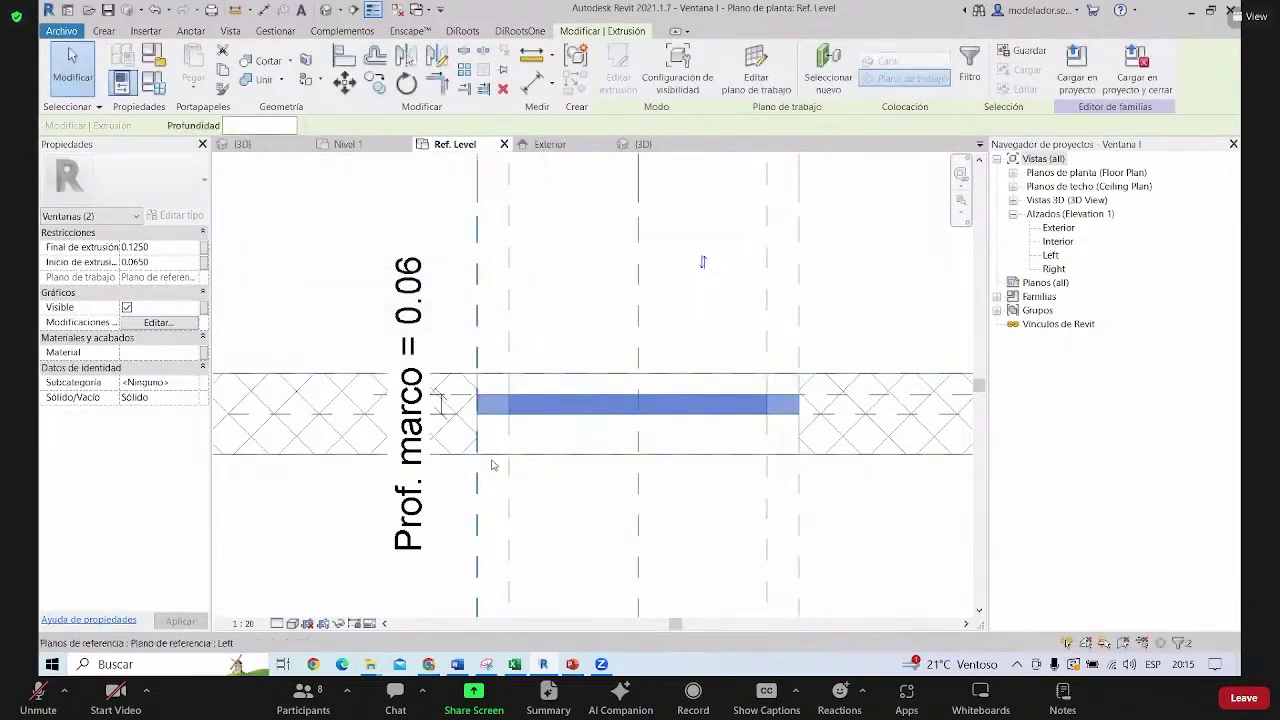
scroll(577, 480, down, 2)
click(667, 497)
Load Ventana I into the project again
scroll(367, 397, down, 1)
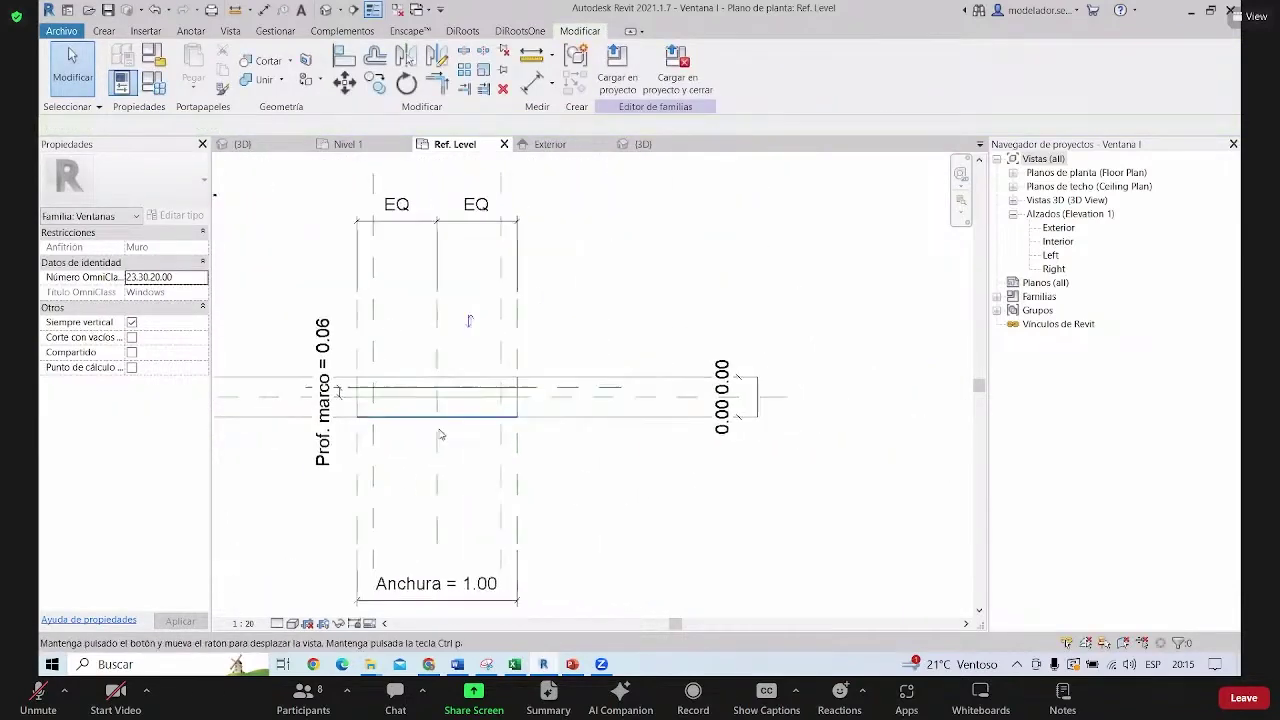
scroll(367, 397, up, 1)
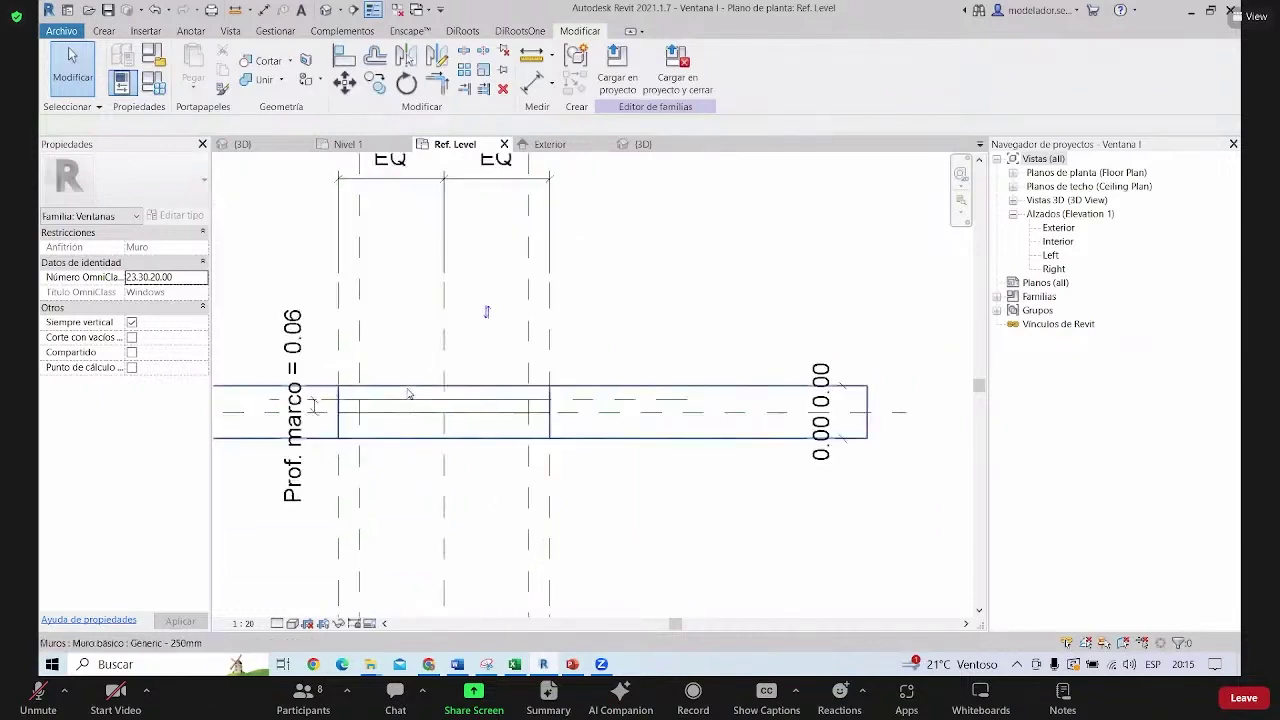
scroll(393, 414, up, 1)
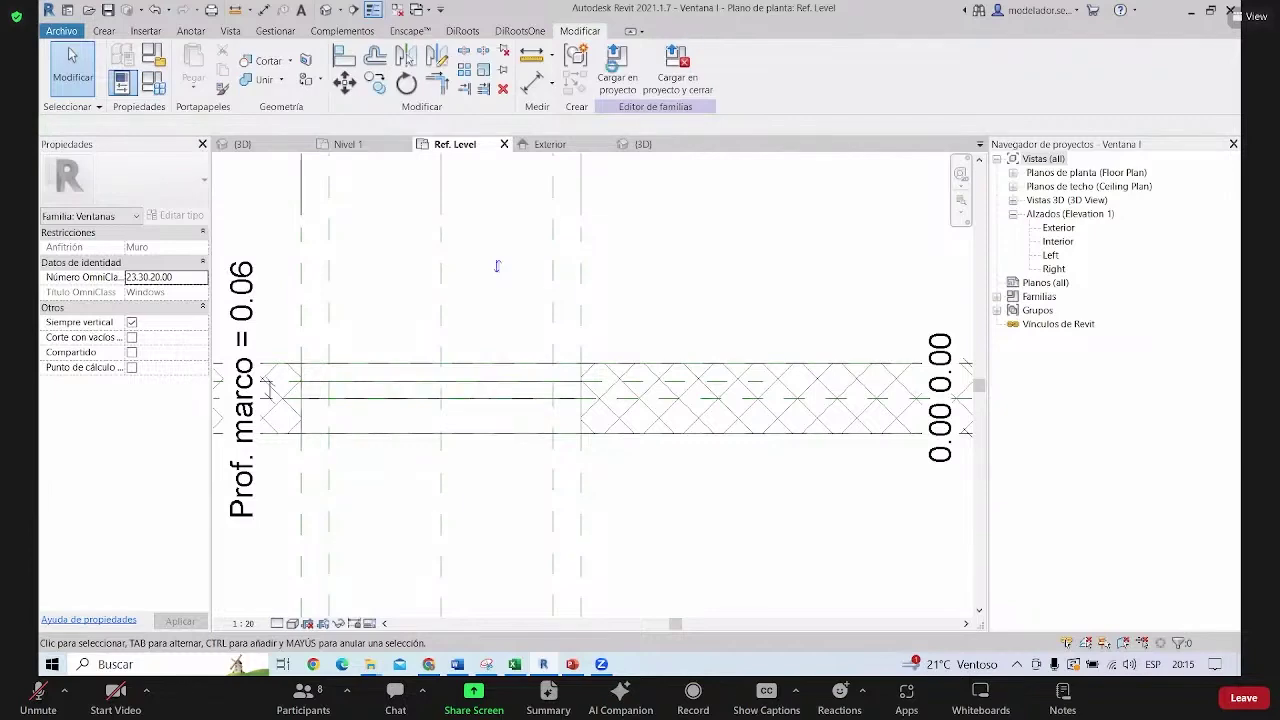
click(677, 62)
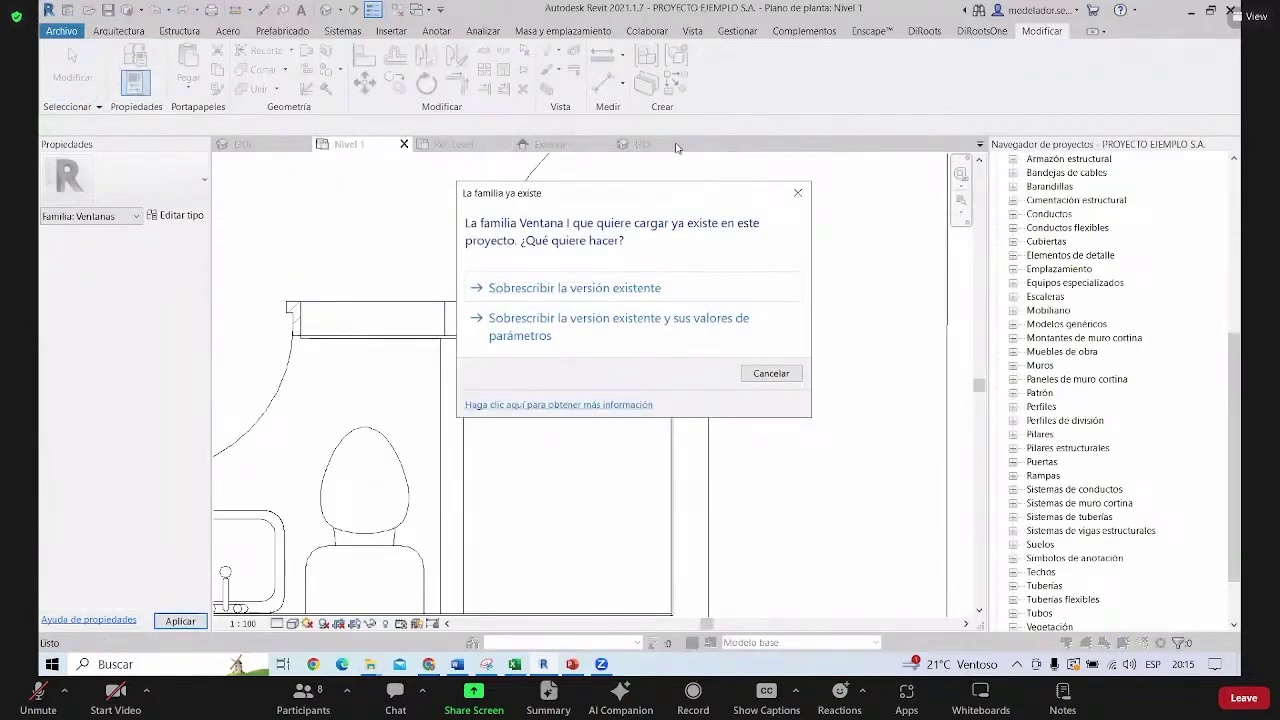
Overwrite the project's Ventana I and review Nivel 1's VG overrides without changes
click(622, 340)
scroll(615, 365, down, 2)
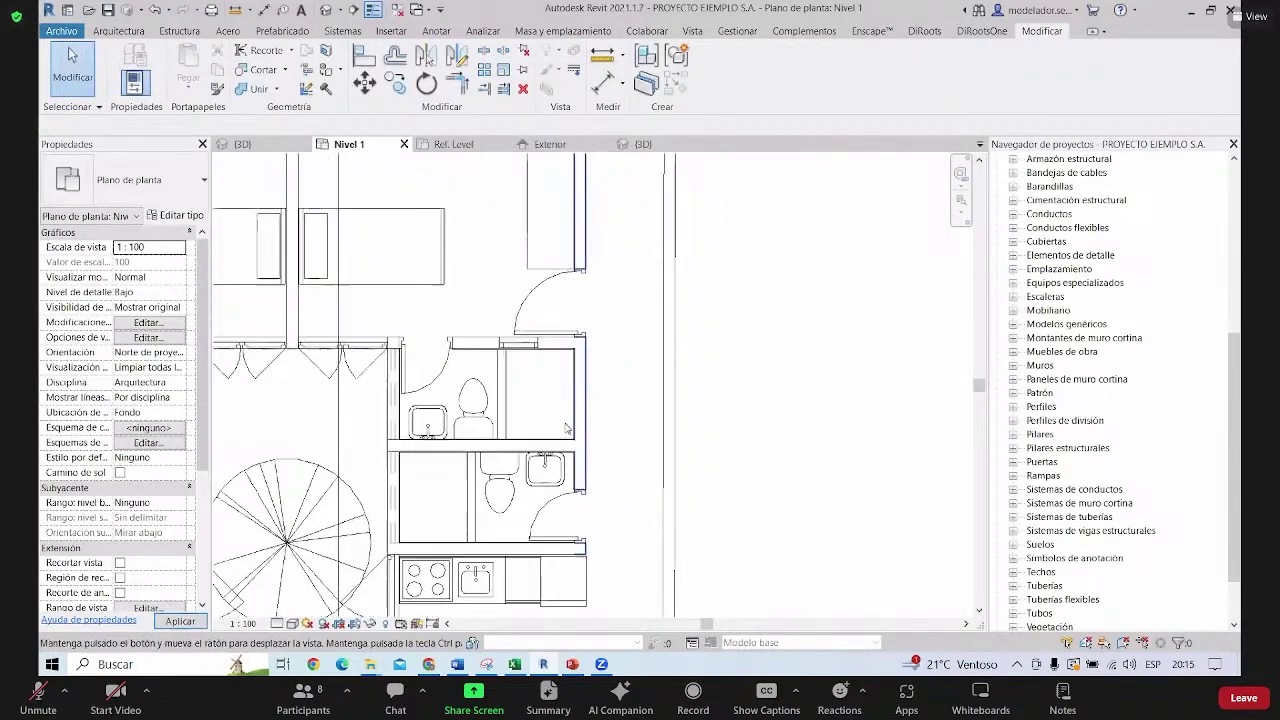
scroll(428, 366, down, 1)
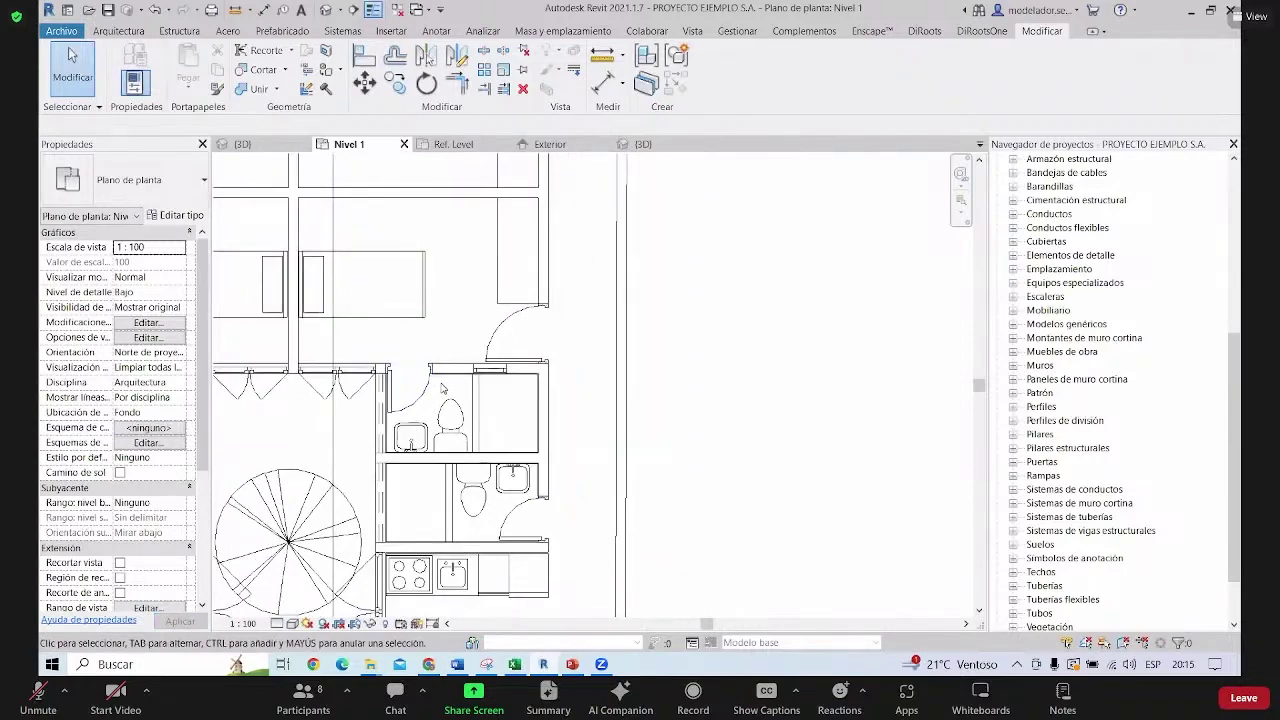
middle_drag(441, 388, 537, 420)
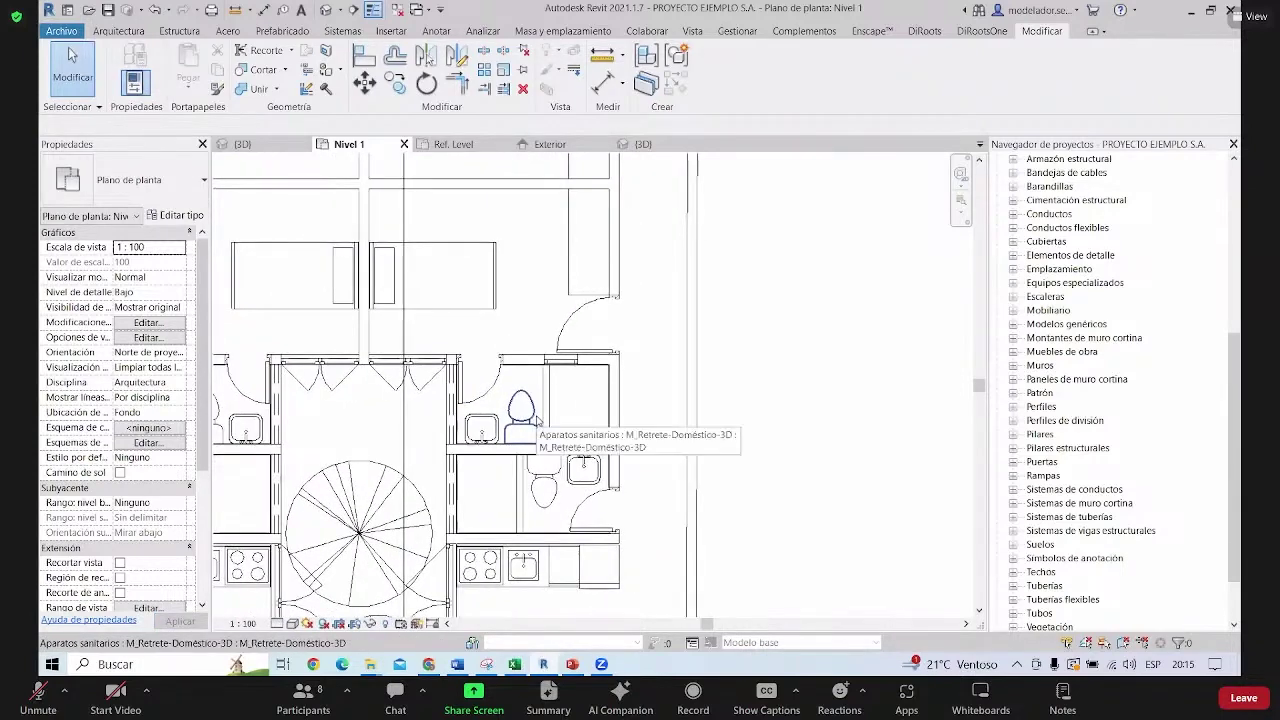
key(v)
key(g)
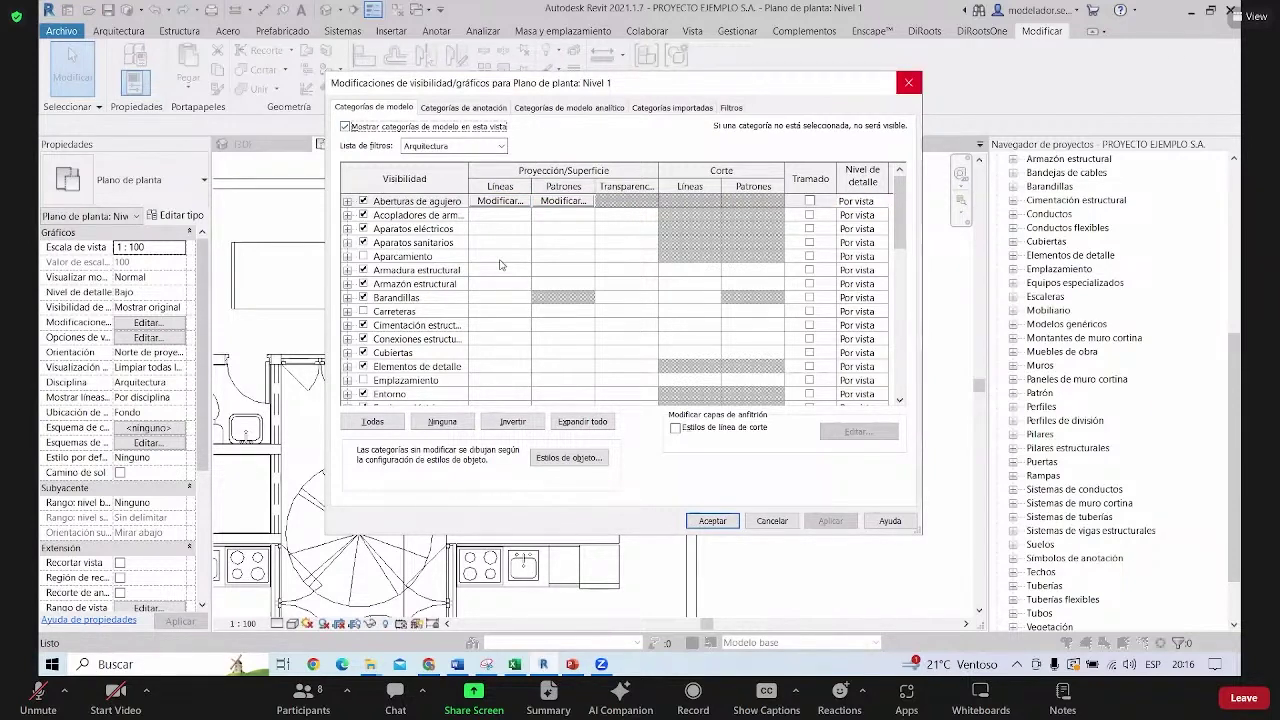
click(908, 82)
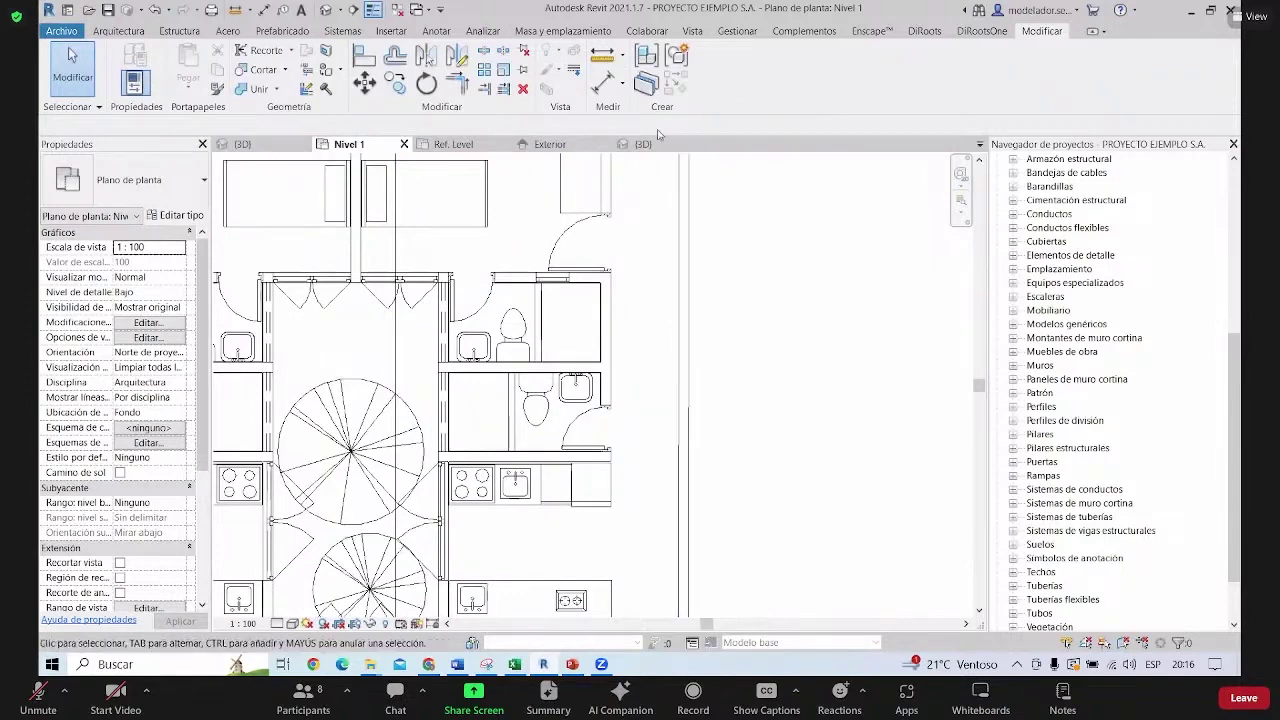
Close the family's 3D, Exterior and Ref. Level views, answering the save prompt
click(698, 150)
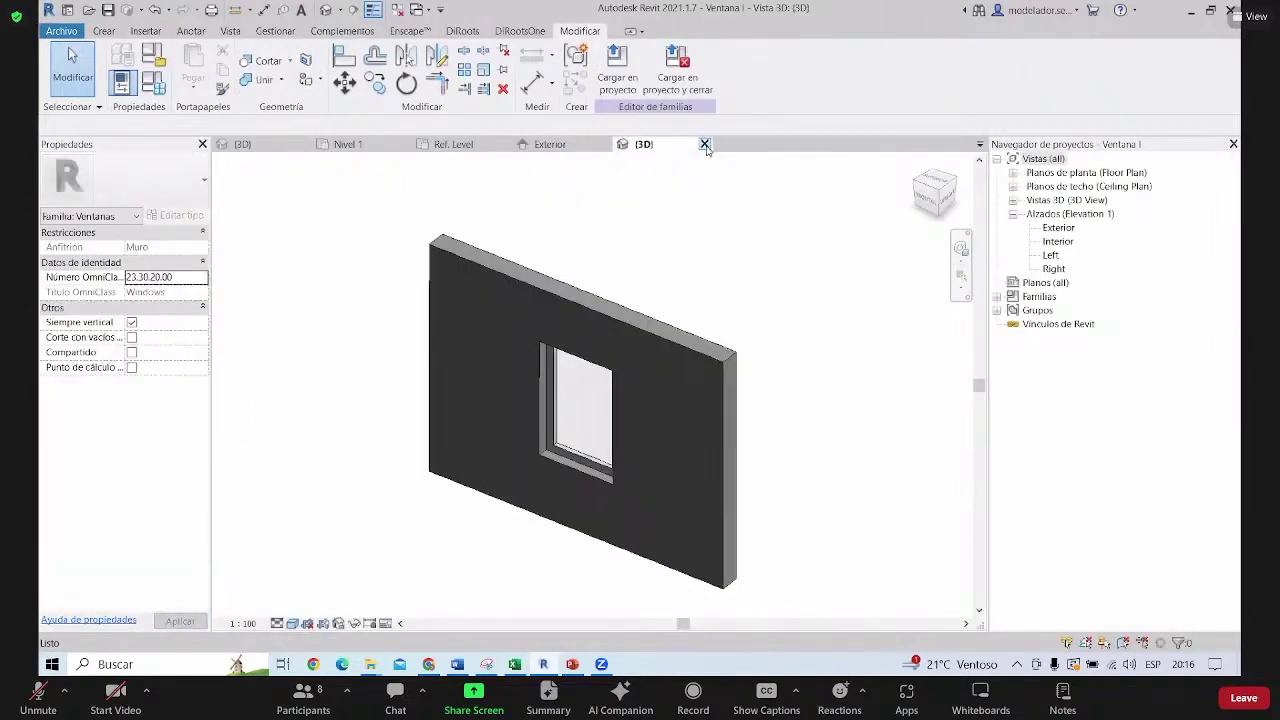
click(704, 145)
click(608, 143)
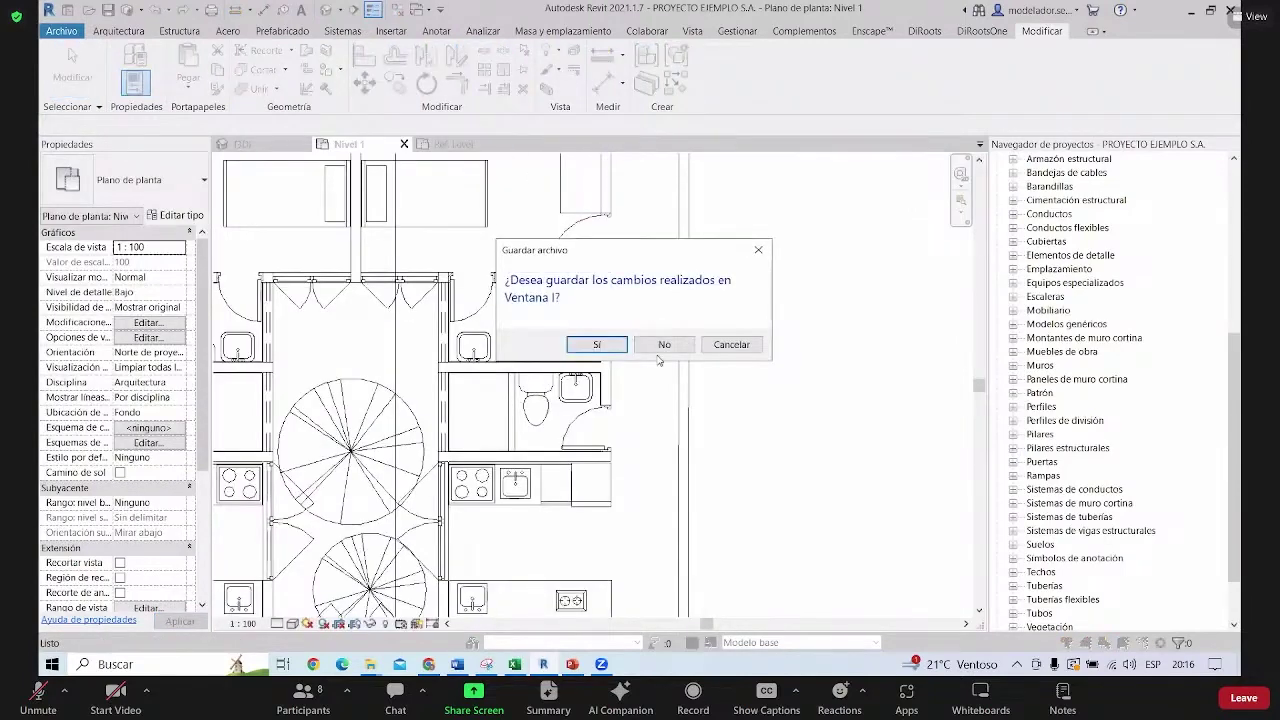
click(662, 345)
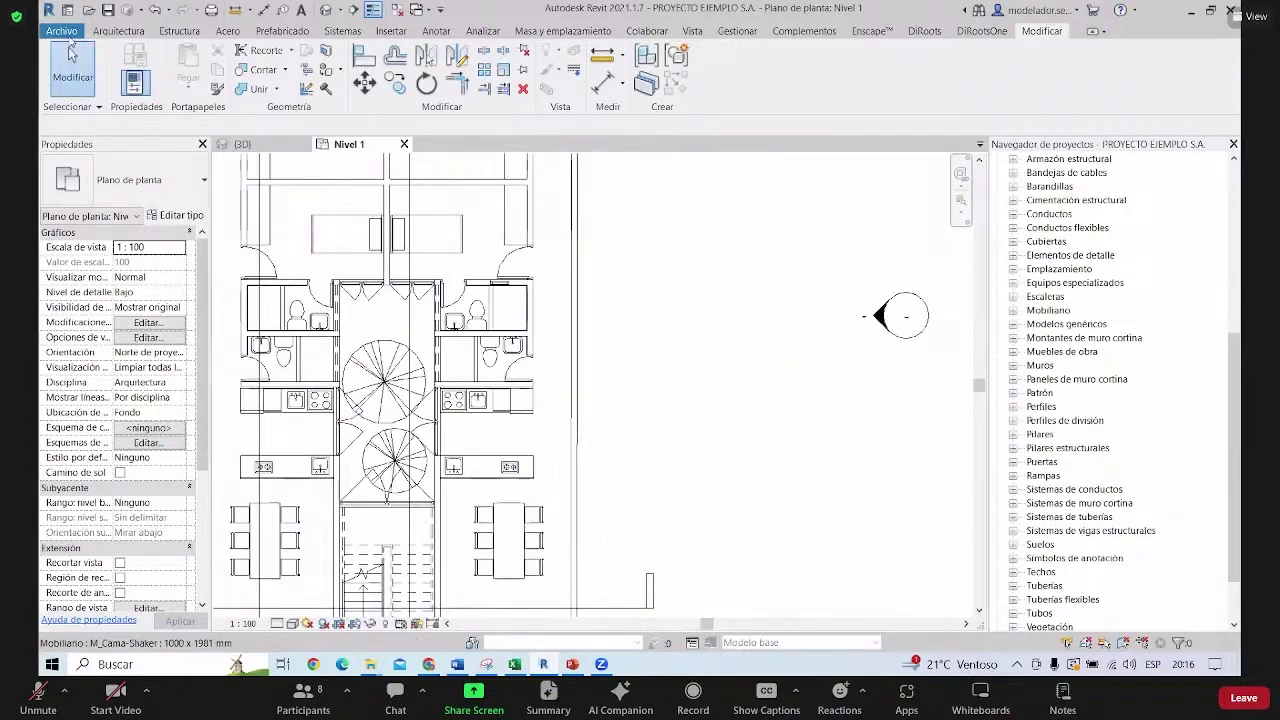
Create a new family from the English Metric Generic Model.rft template
click(62, 32)
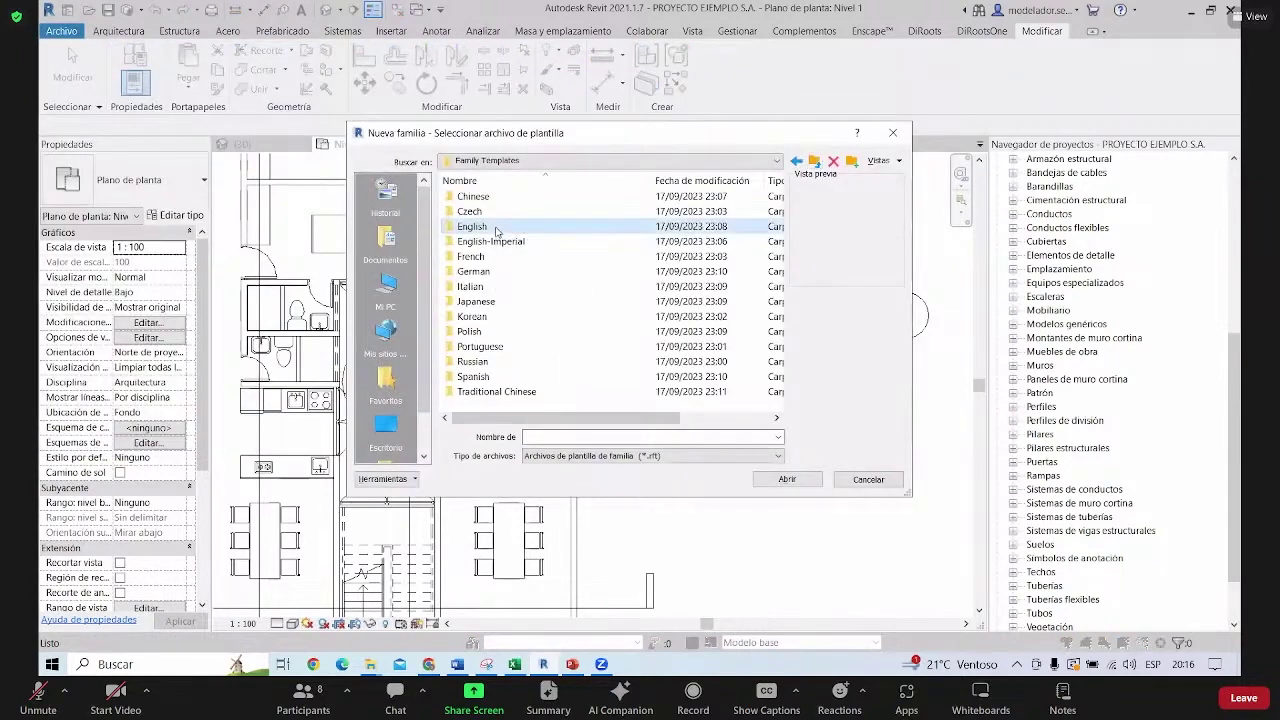
double_click(472, 226)
scroll(520, 270, down, 3)
scroll(525, 278, down, 2)
scroll(527, 278, down, 5)
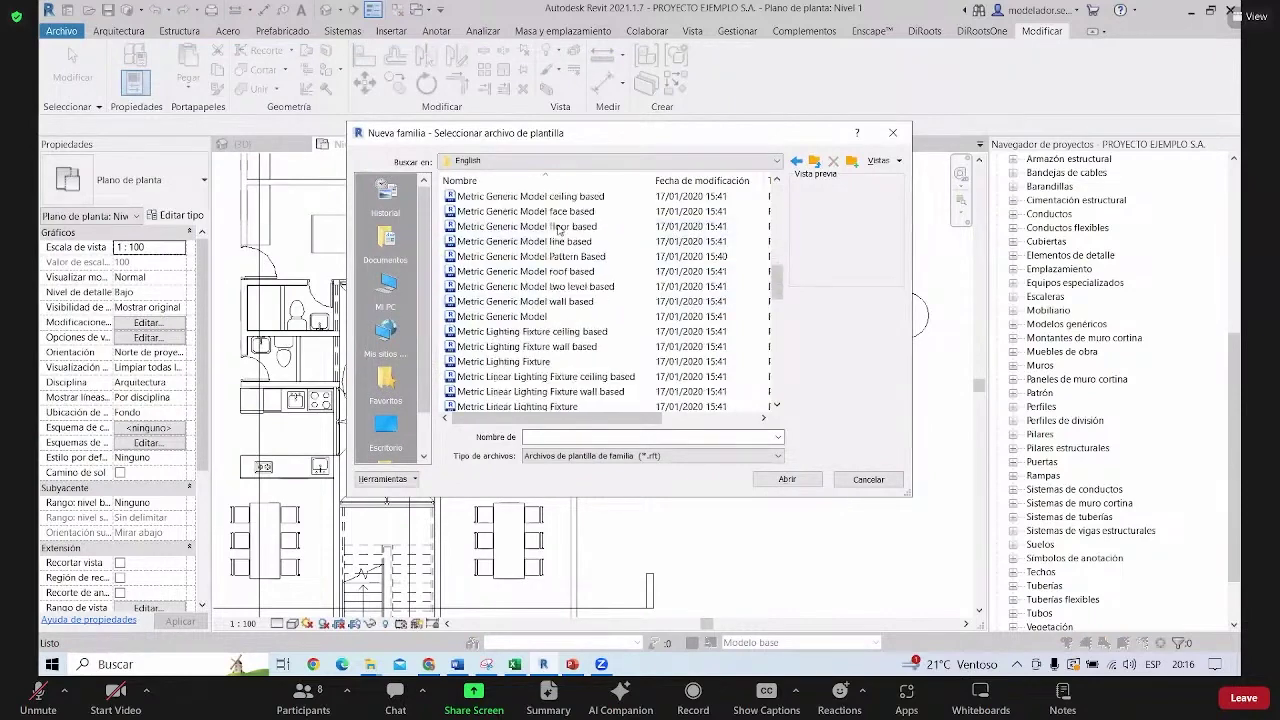
scroll(540, 300, down, 5)
scroll(560, 340, down, 3)
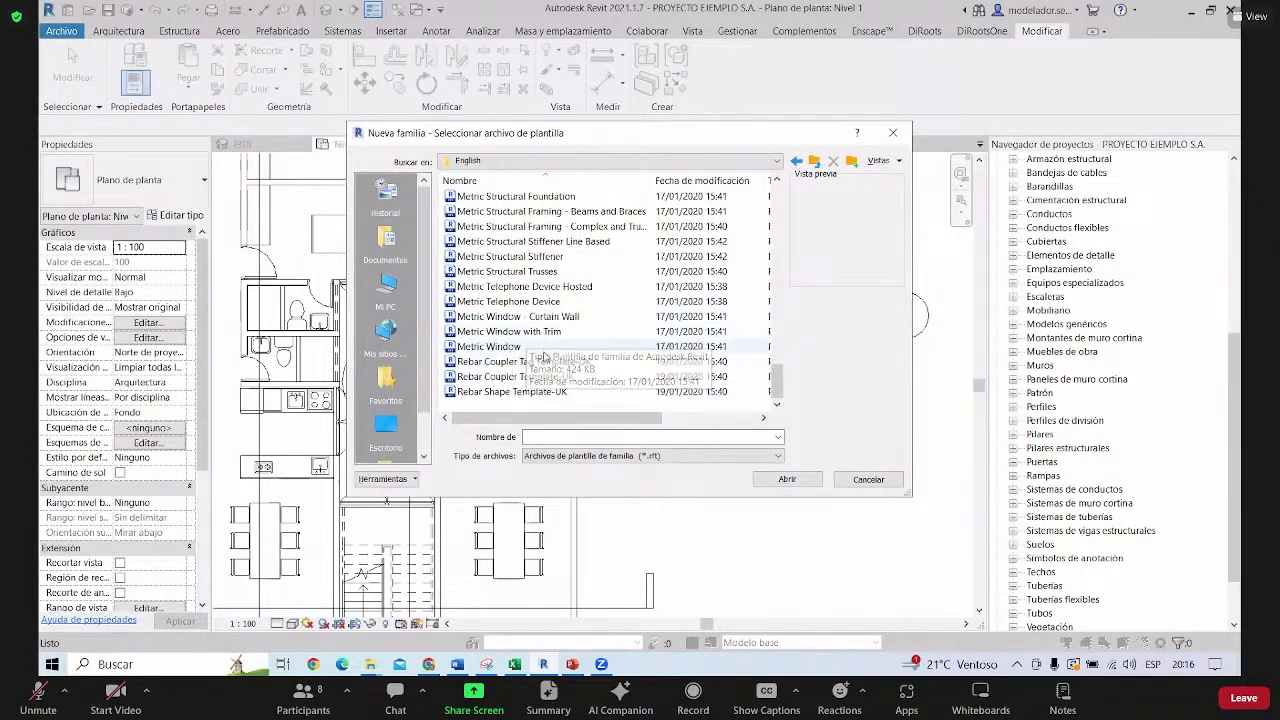
scroll(560, 365, up, 4)
scroll(555, 365, up, 2)
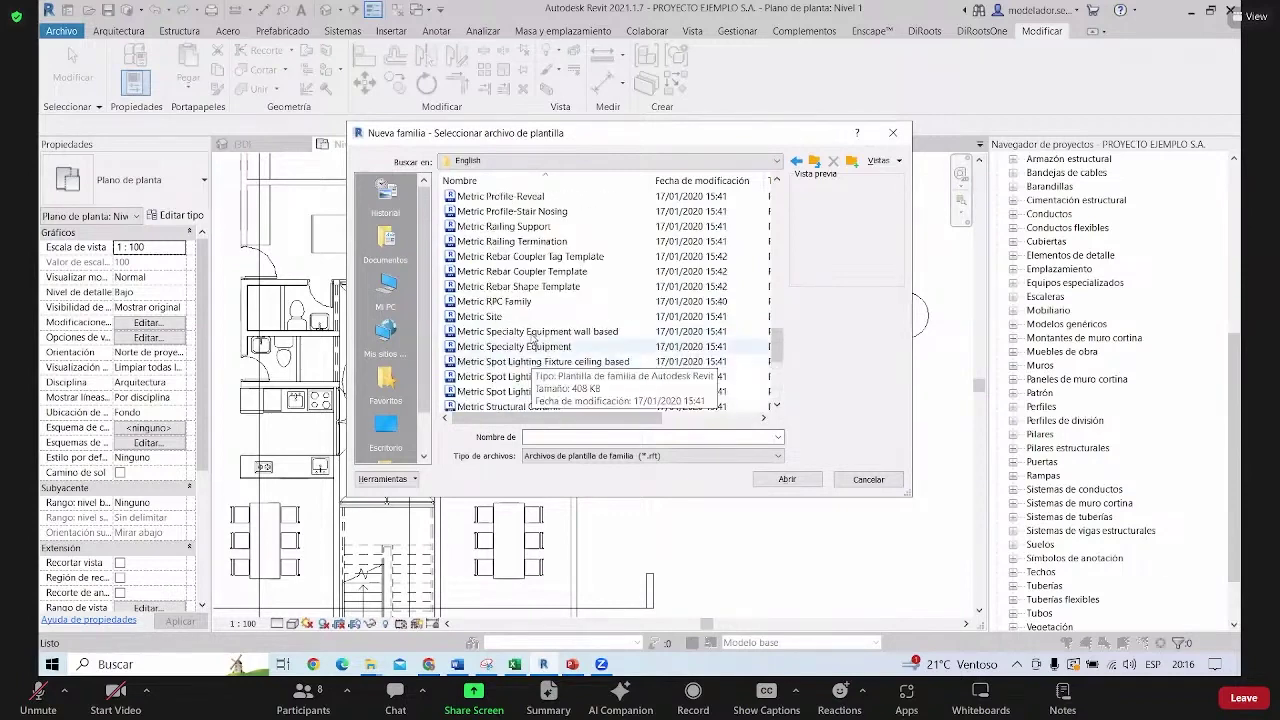
scroll(570, 340, up, 2)
scroll(590, 300, up, 2)
scroll(620, 260, down, 2)
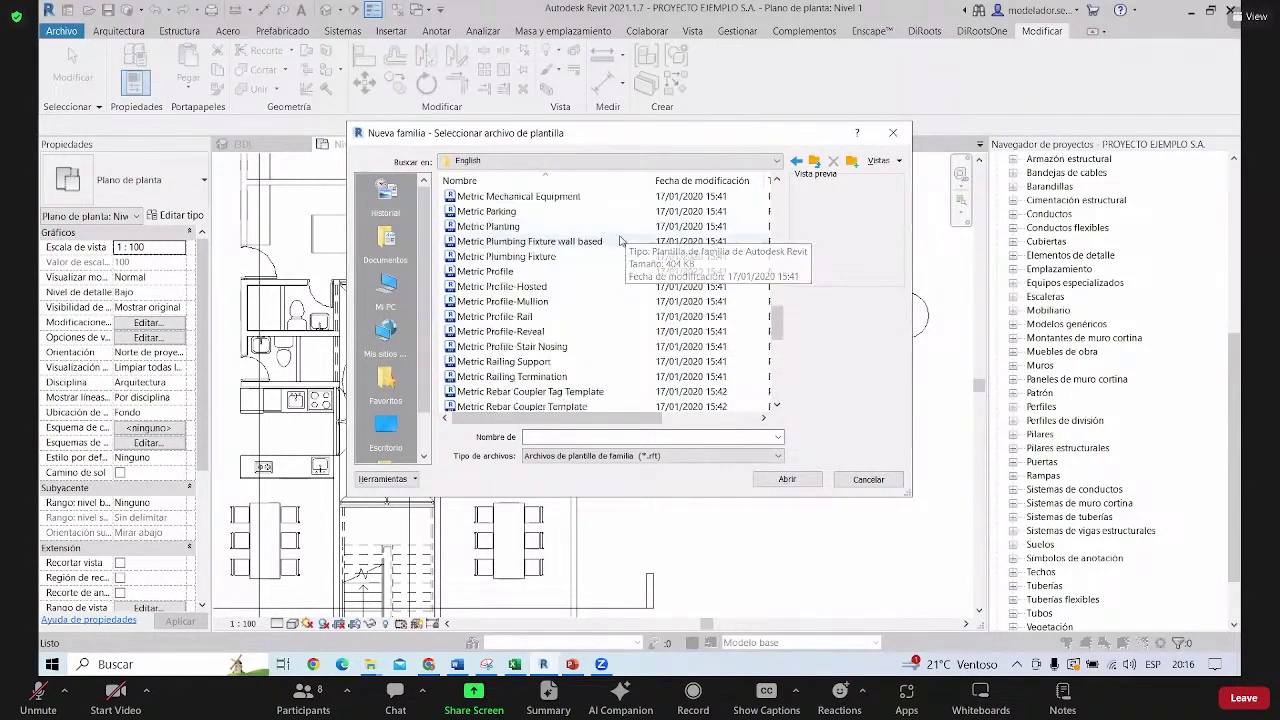
scroll(610, 270, down, 3)
scroll(595, 286, up, 5)
scroll(595, 287, up, 2)
scroll(575, 305, up, 1)
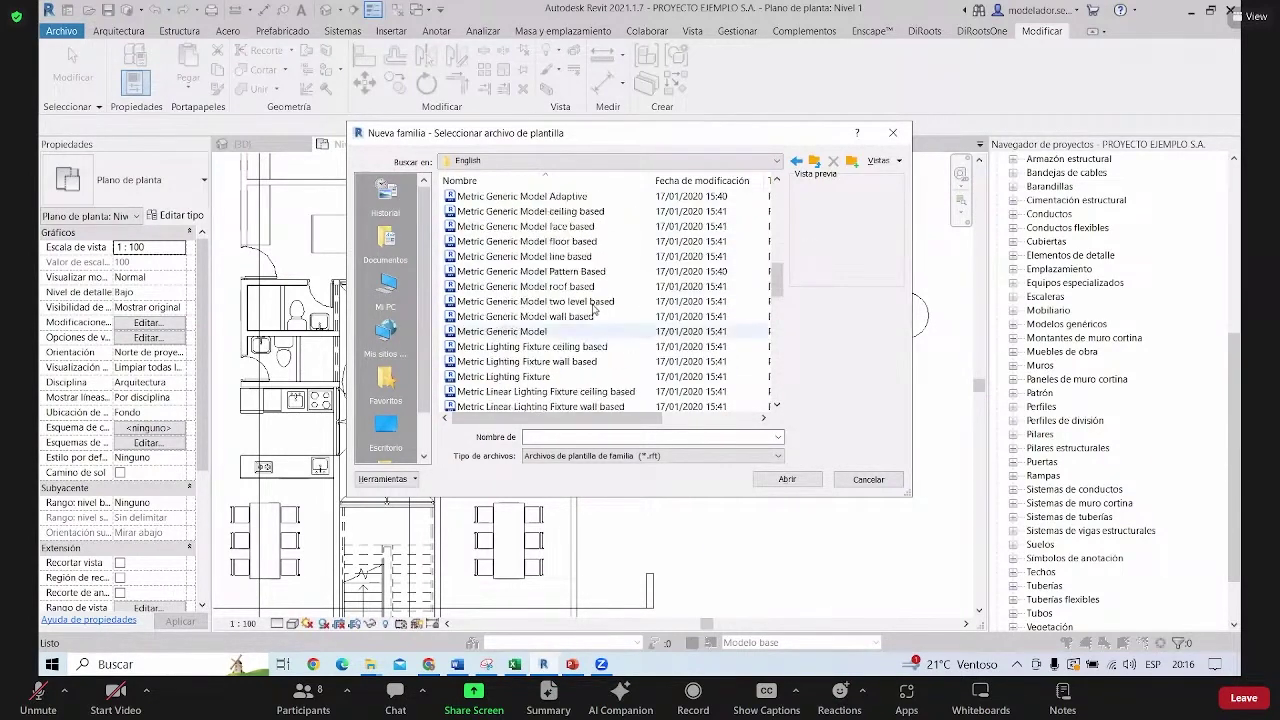
click(517, 333)
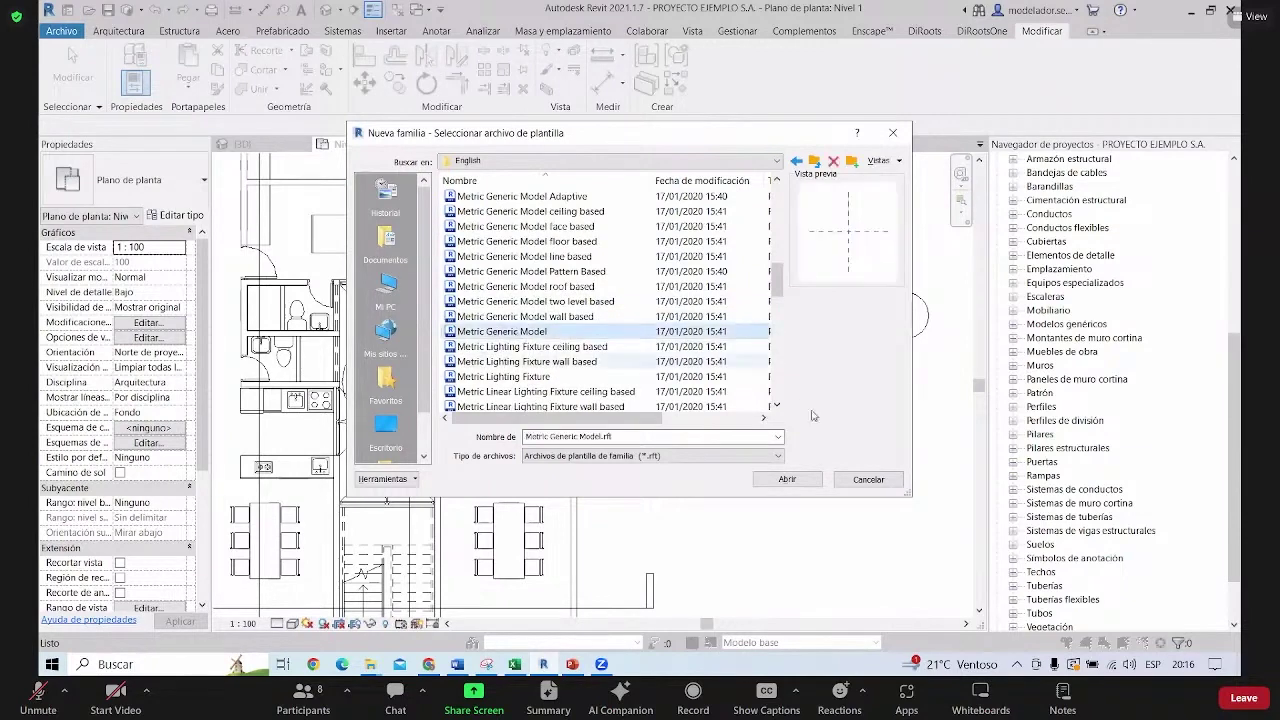
click(786, 480)
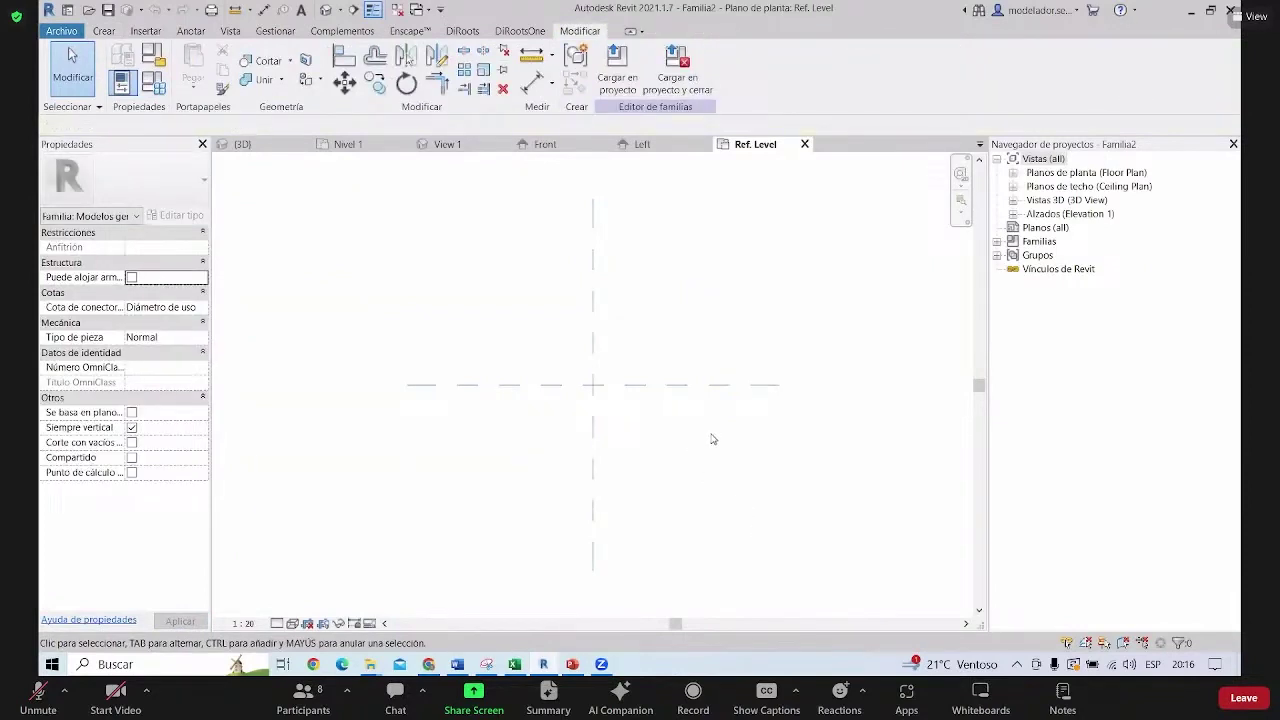
Set the family category to Mobiliario in Family Category and Parameters
middle_drag(713, 439, 688, 479)
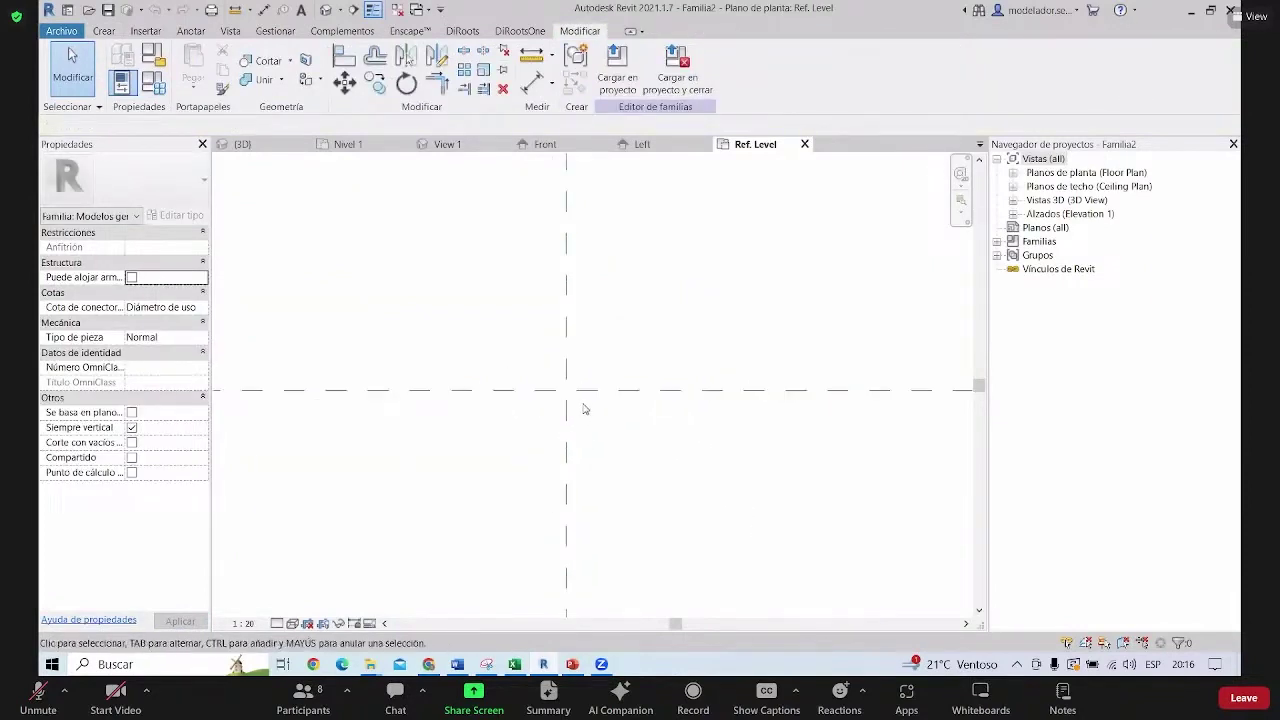
scroll(580, 430, down, 3)
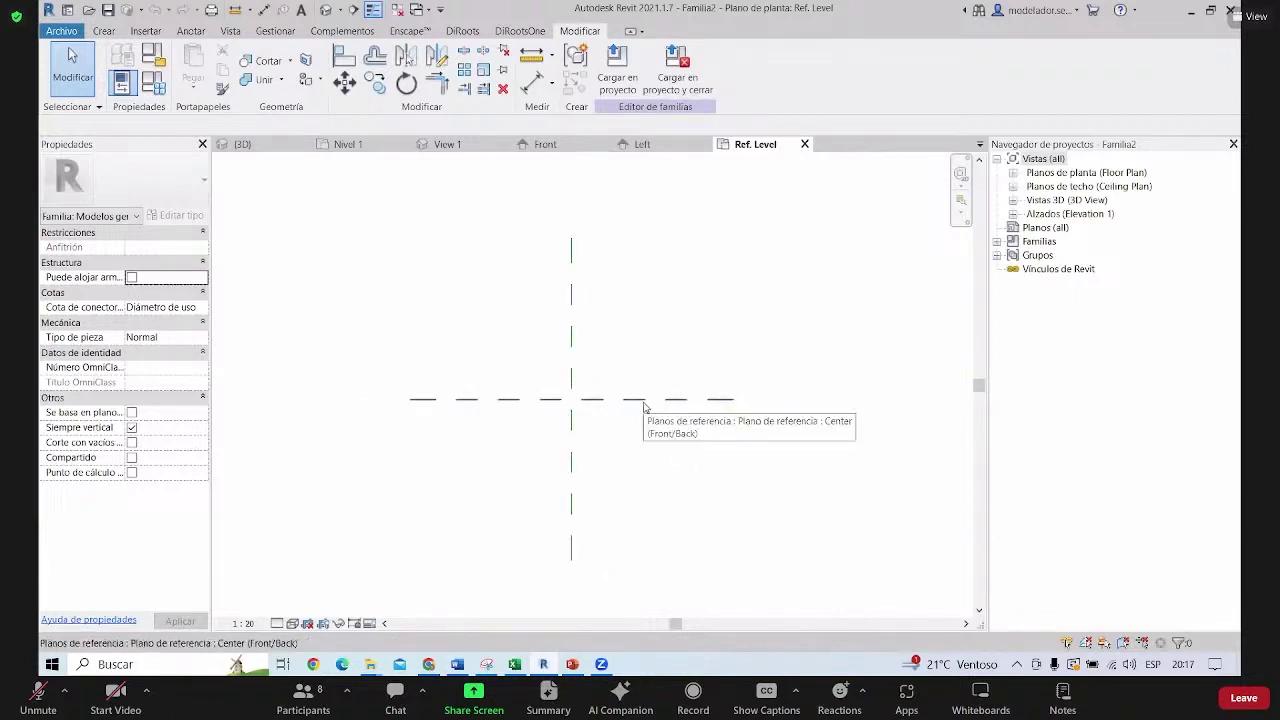
scroll(528, 383, up, 2)
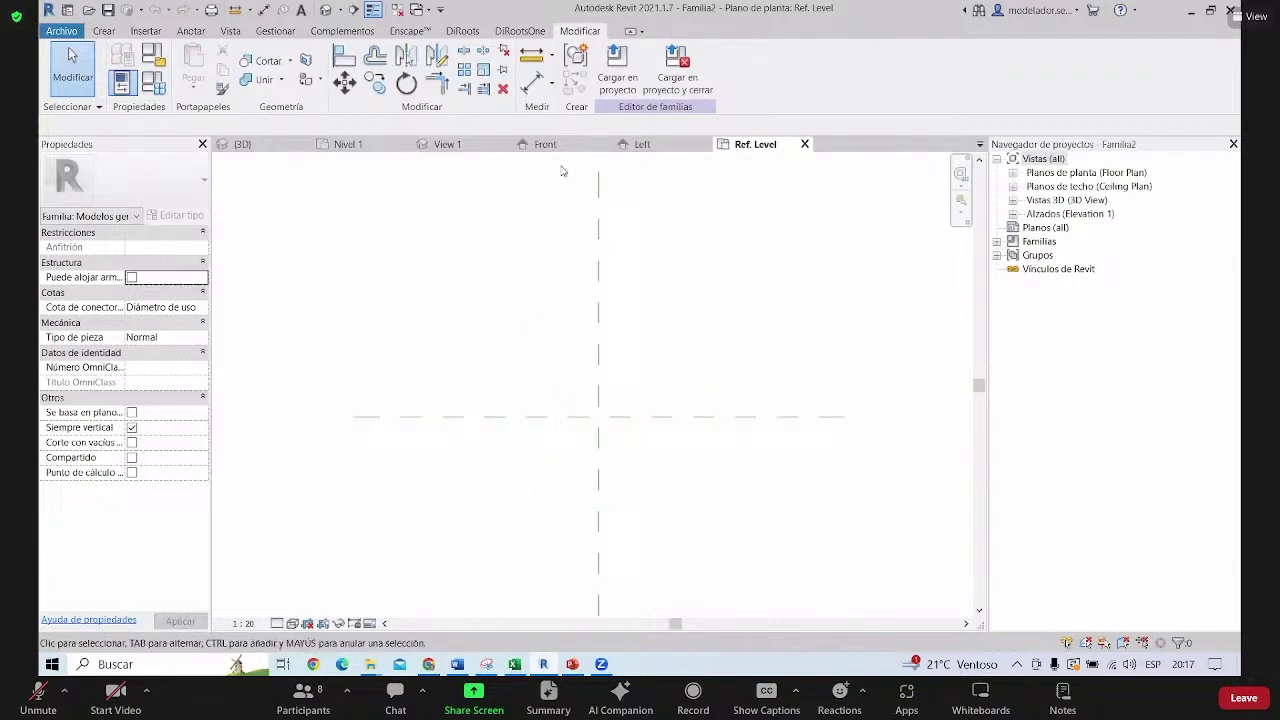
scroll(520, 425, down, 2)
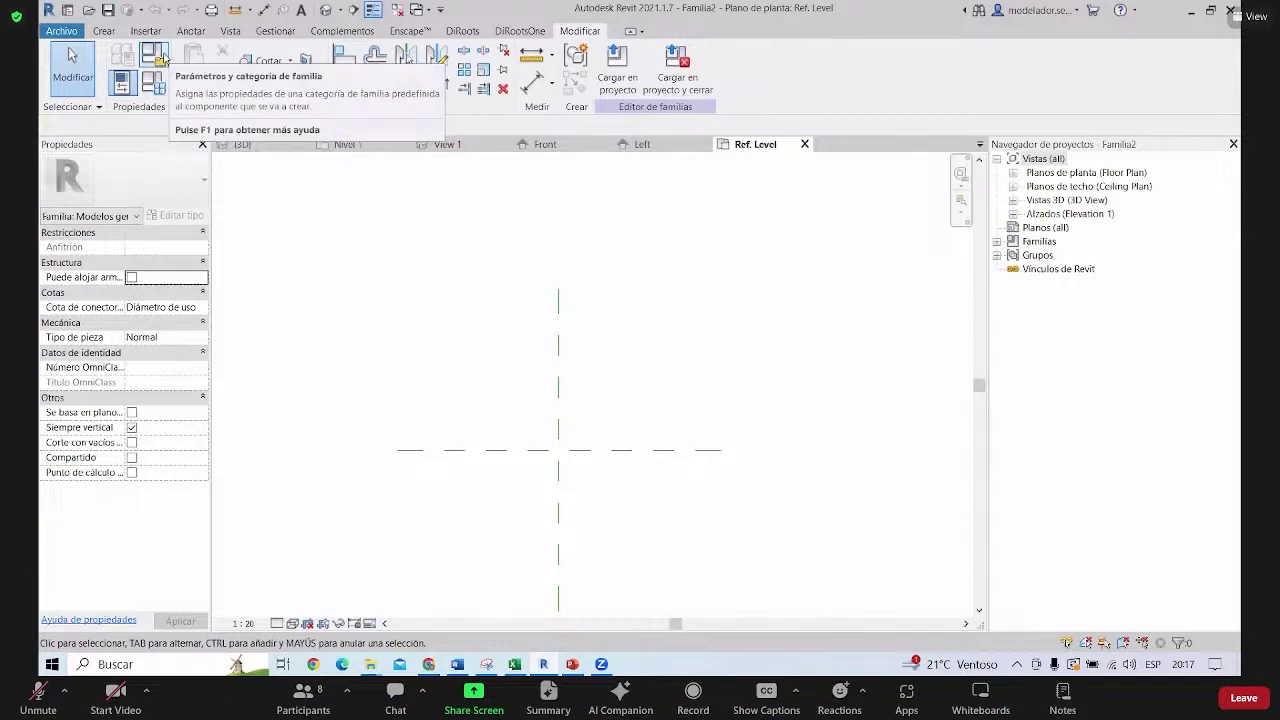
click(163, 58)
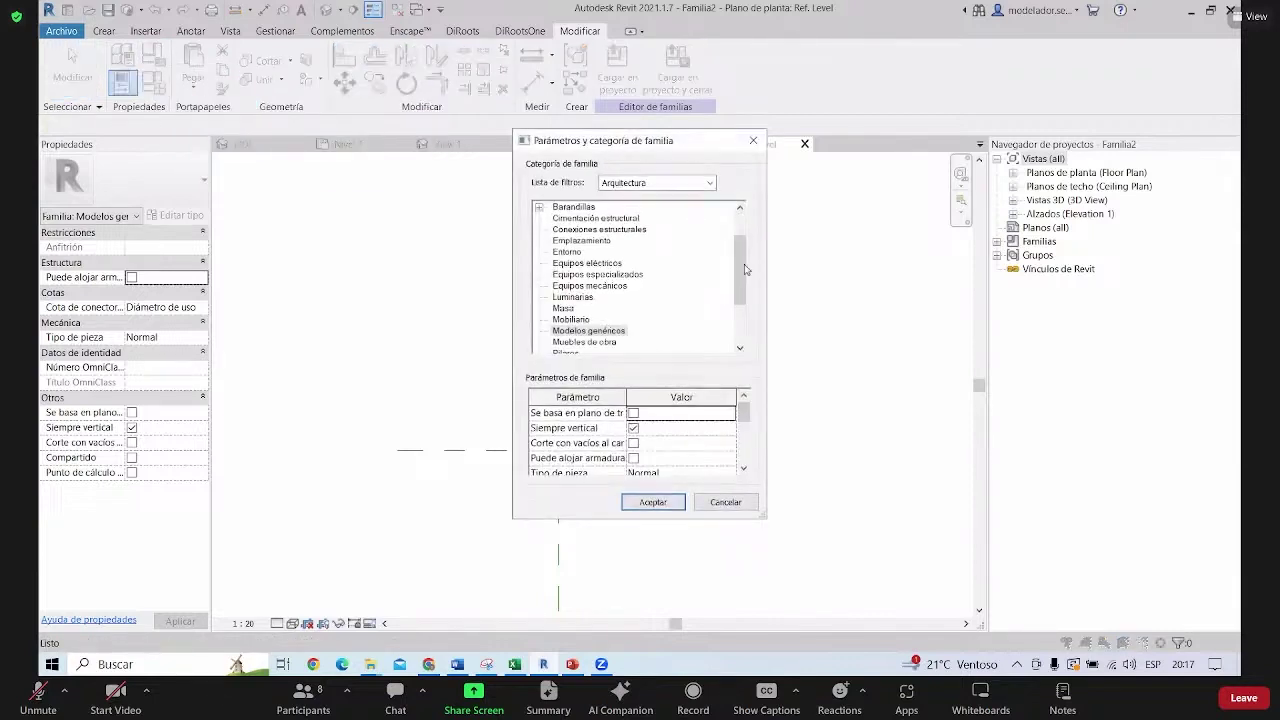
drag(745, 269, 745, 275)
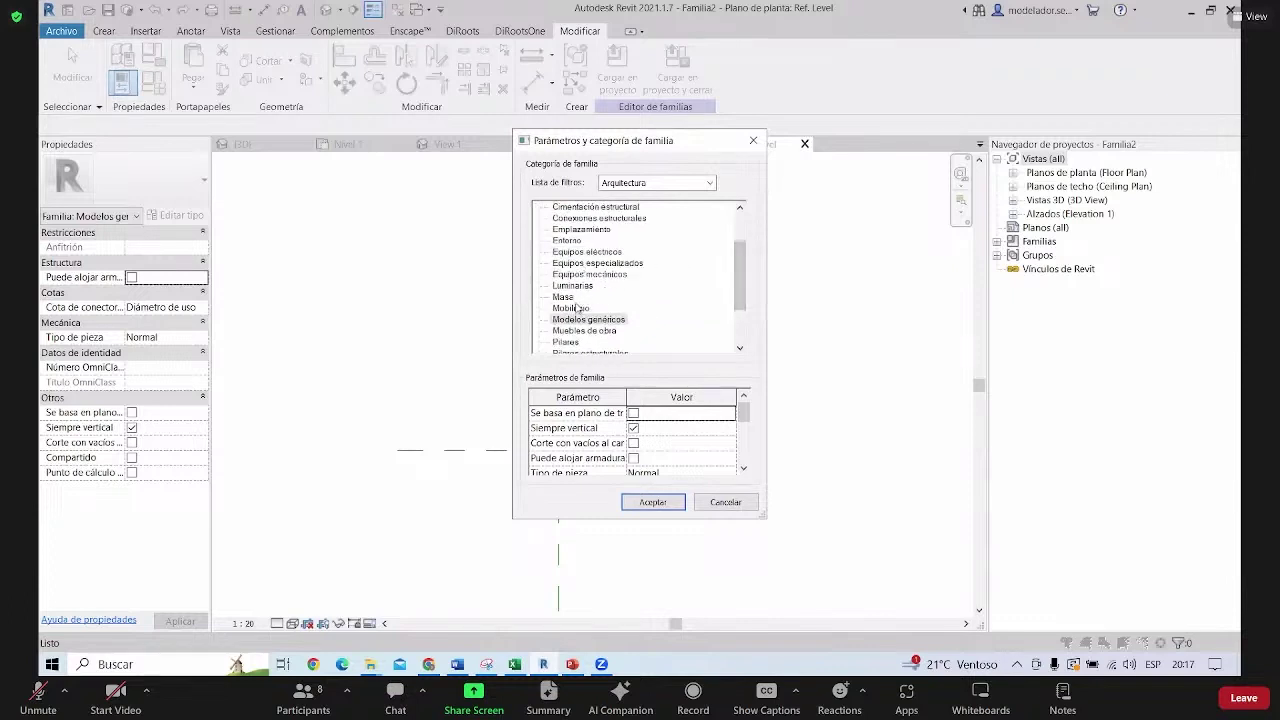
click(581, 310)
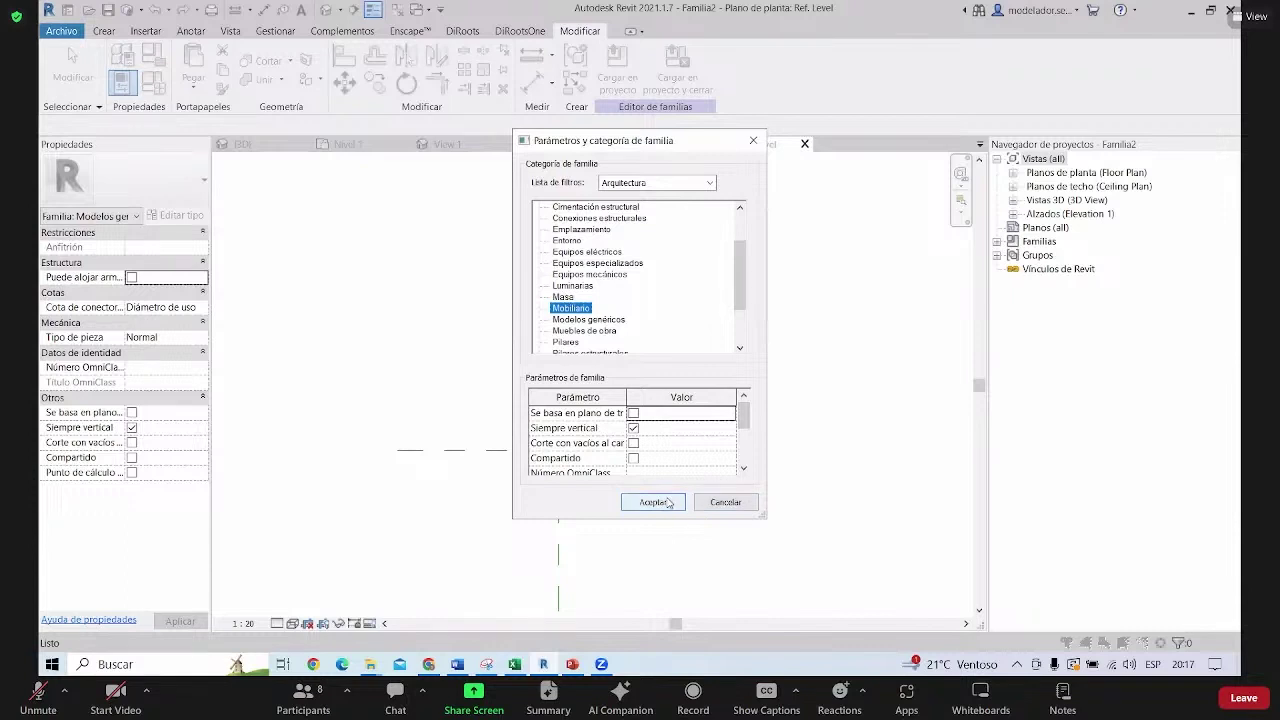
click(654, 502)
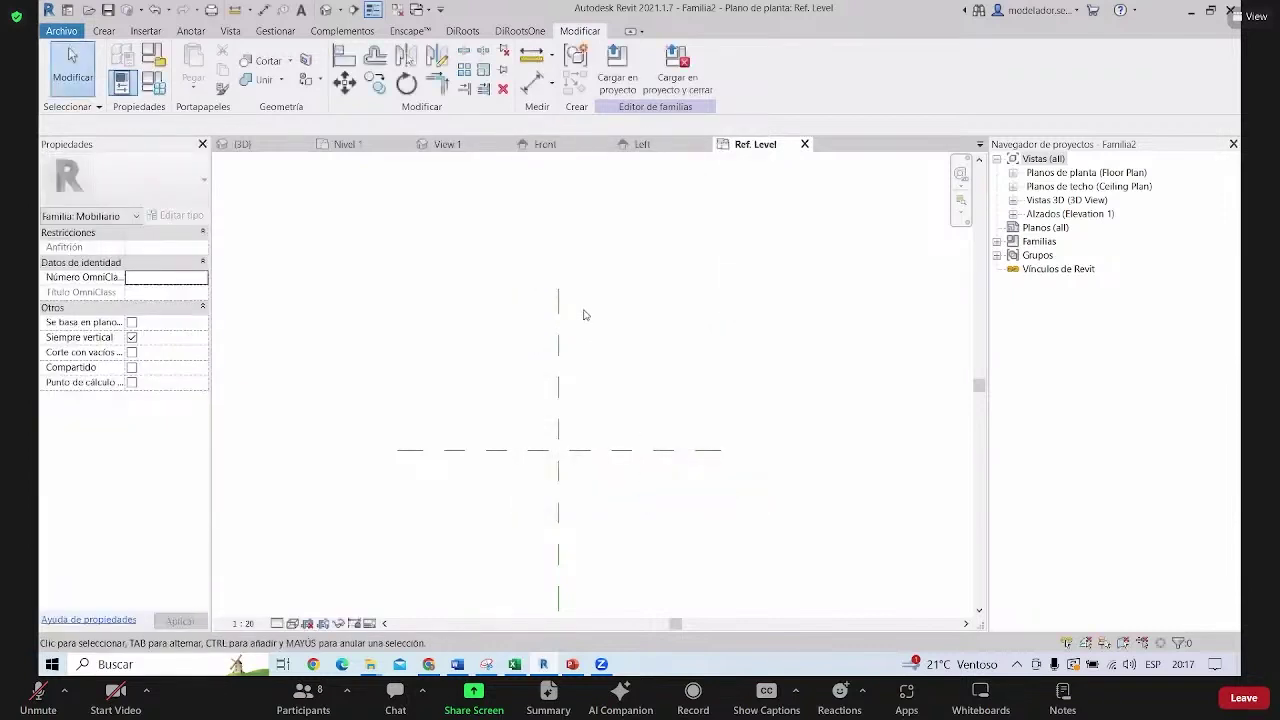
Draw two vertical reference planes, one left and one right of the centre plane
middle_drag(576, 396, 598, 359)
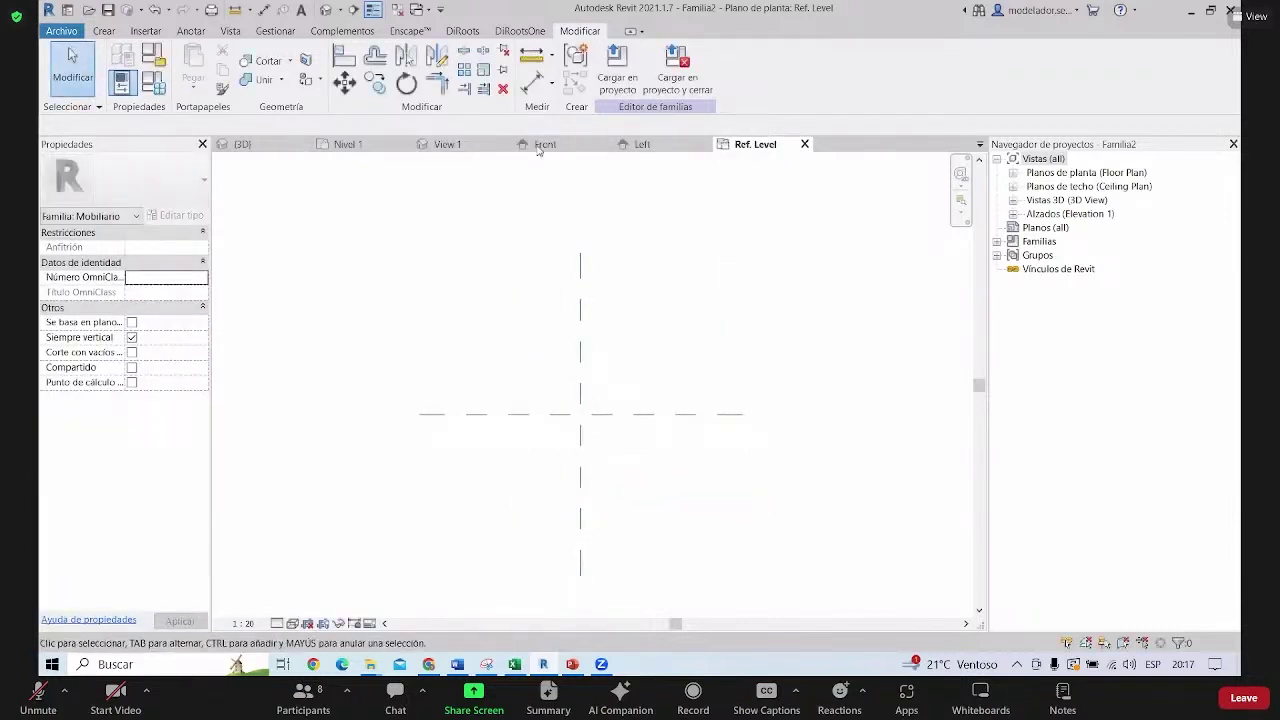
middle_drag(526, 343, 545, 328)
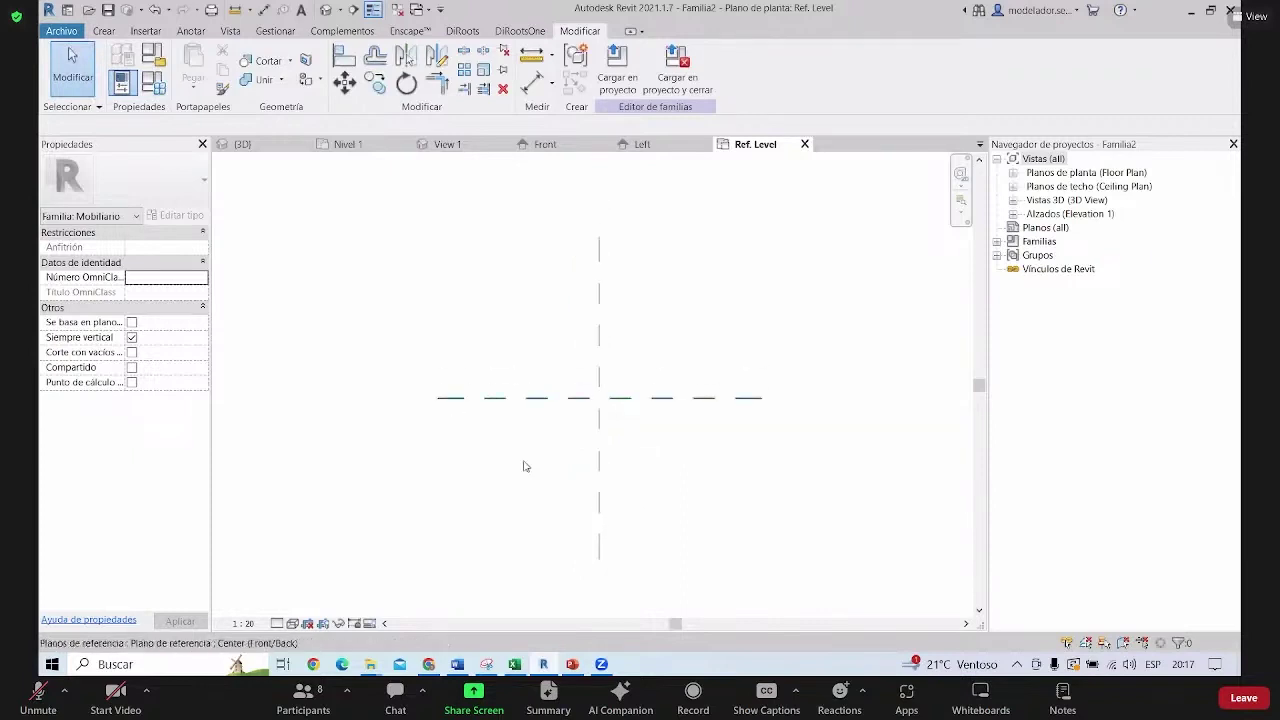
scroll(635, 400, up, 2)
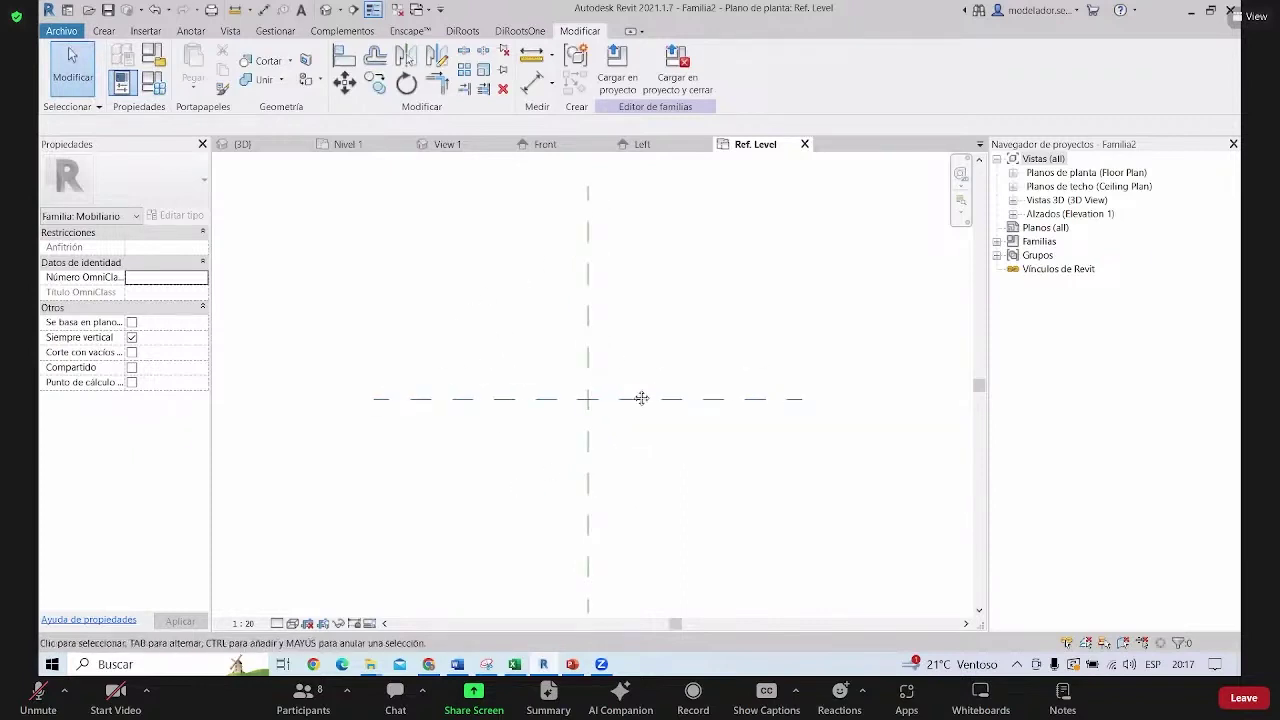
middle_drag(640, 397, 588, 407)
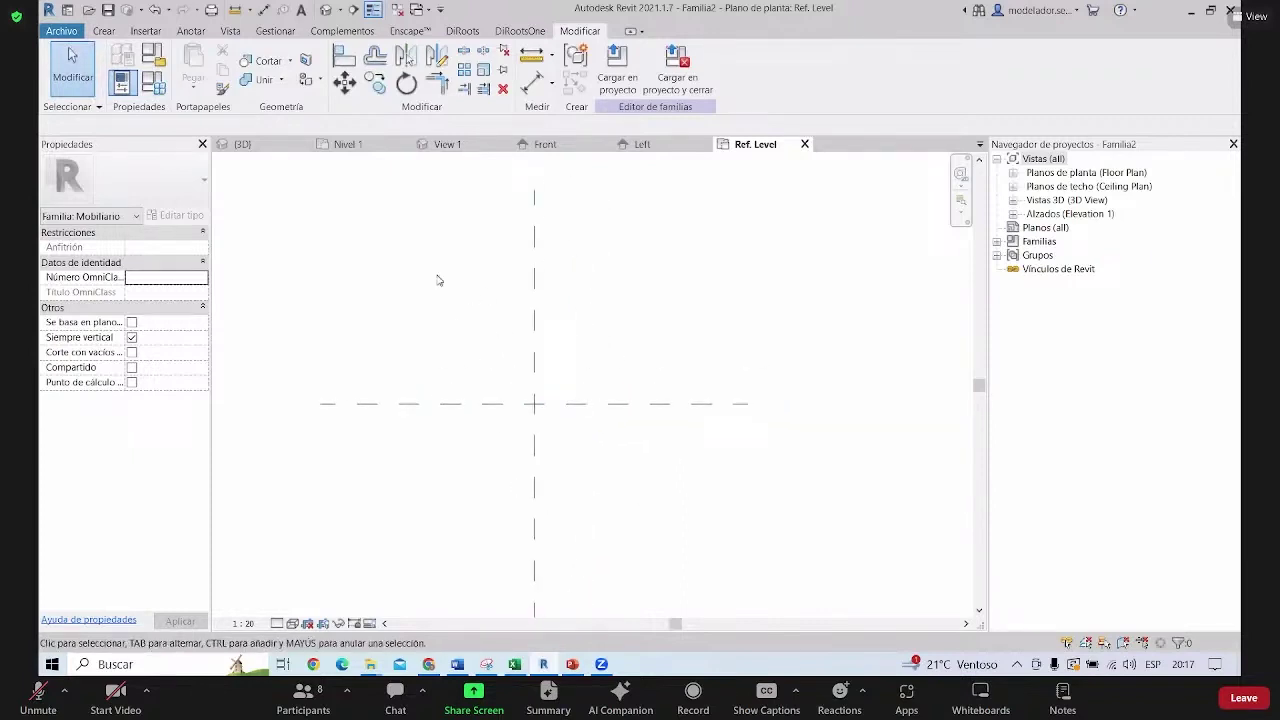
click(110, 32)
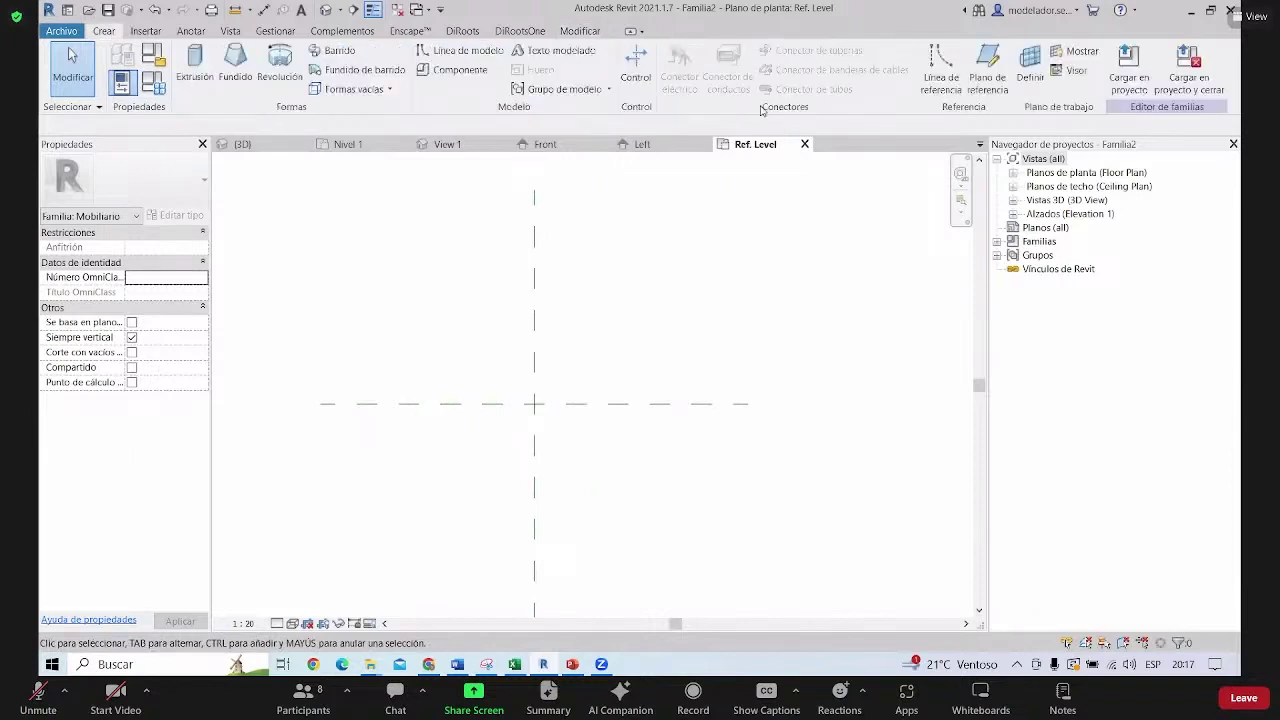
click(987, 68)
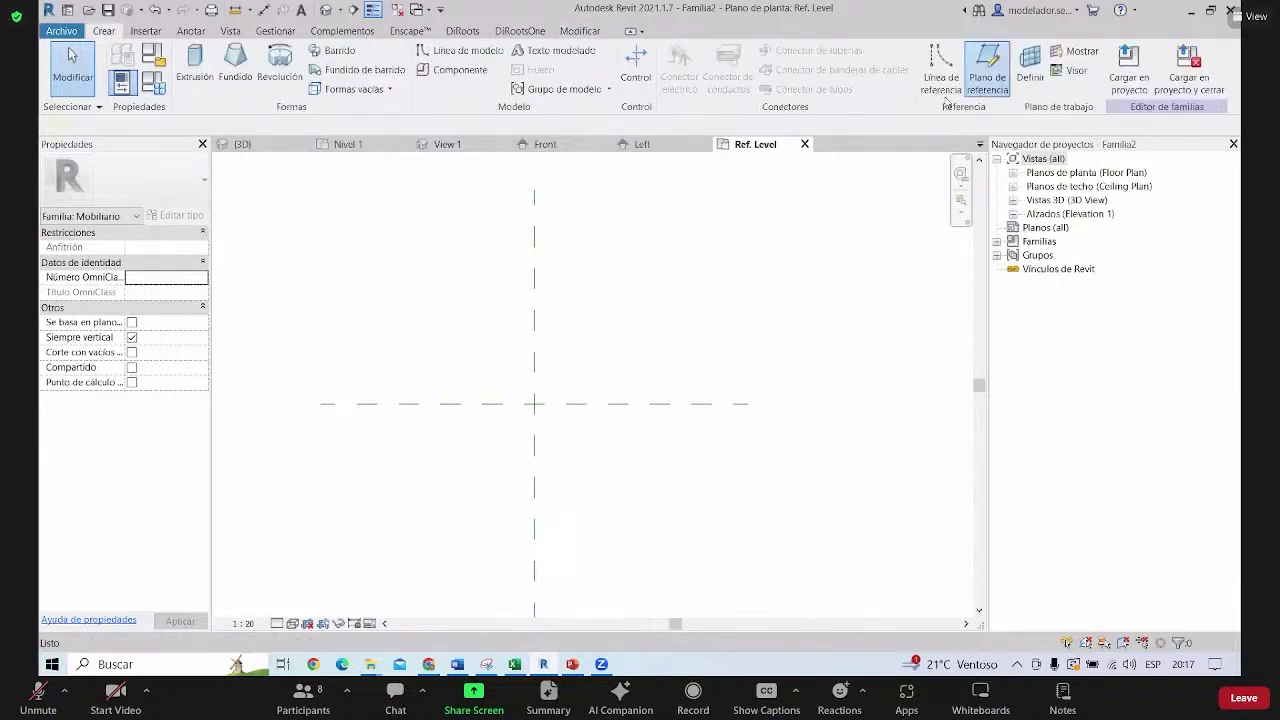
scroll(514, 474, down, 1)
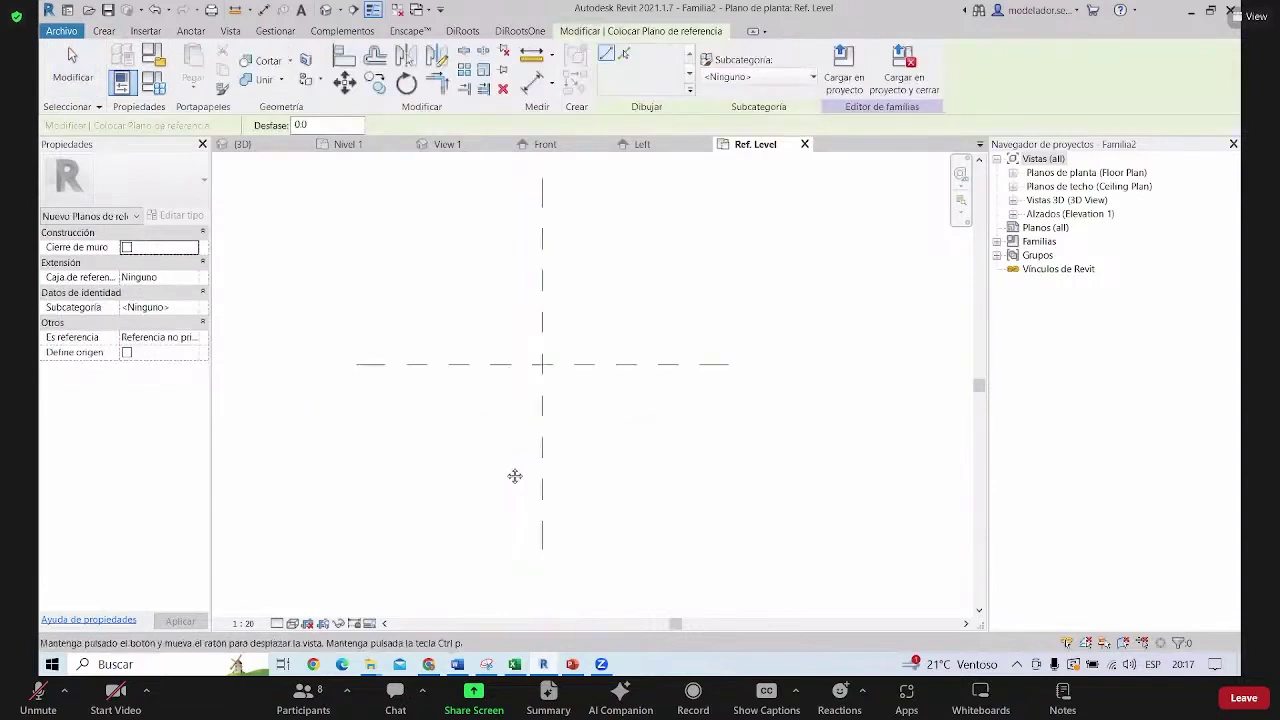
scroll(549, 354, down, 1)
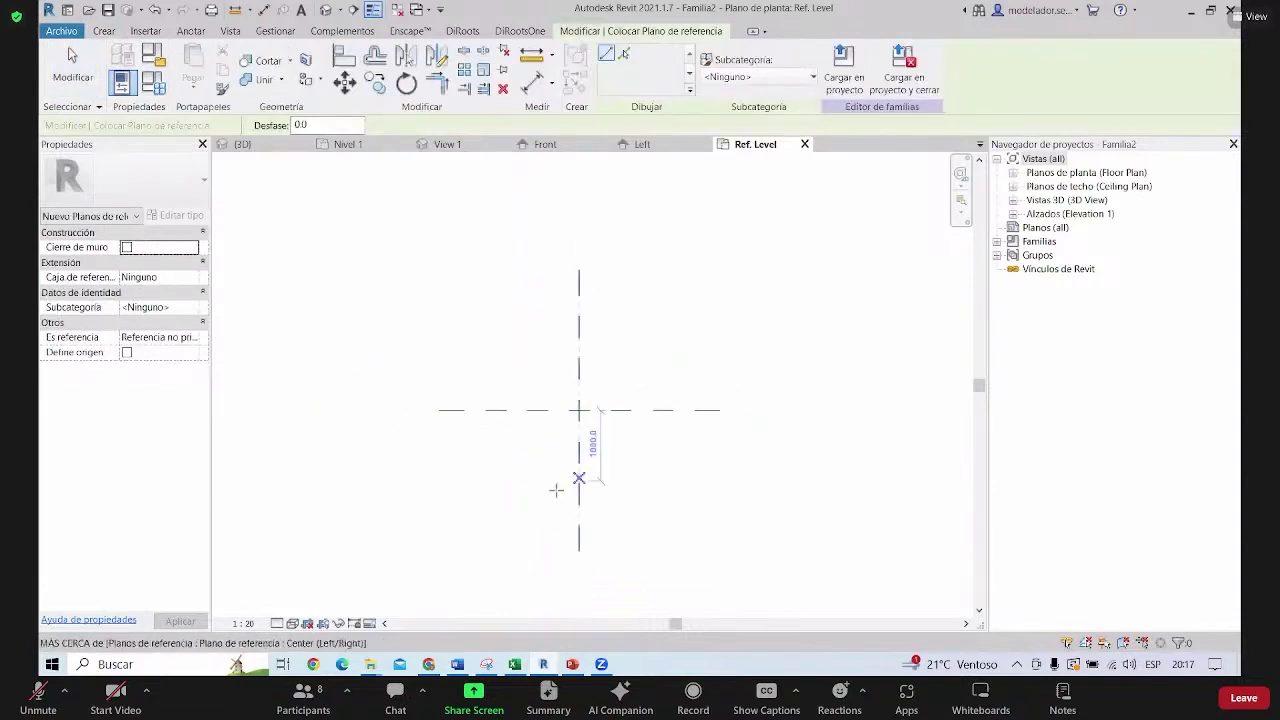
scroll(505, 545, up, 1)
click(505, 553)
scroll(515, 420, down, 2)
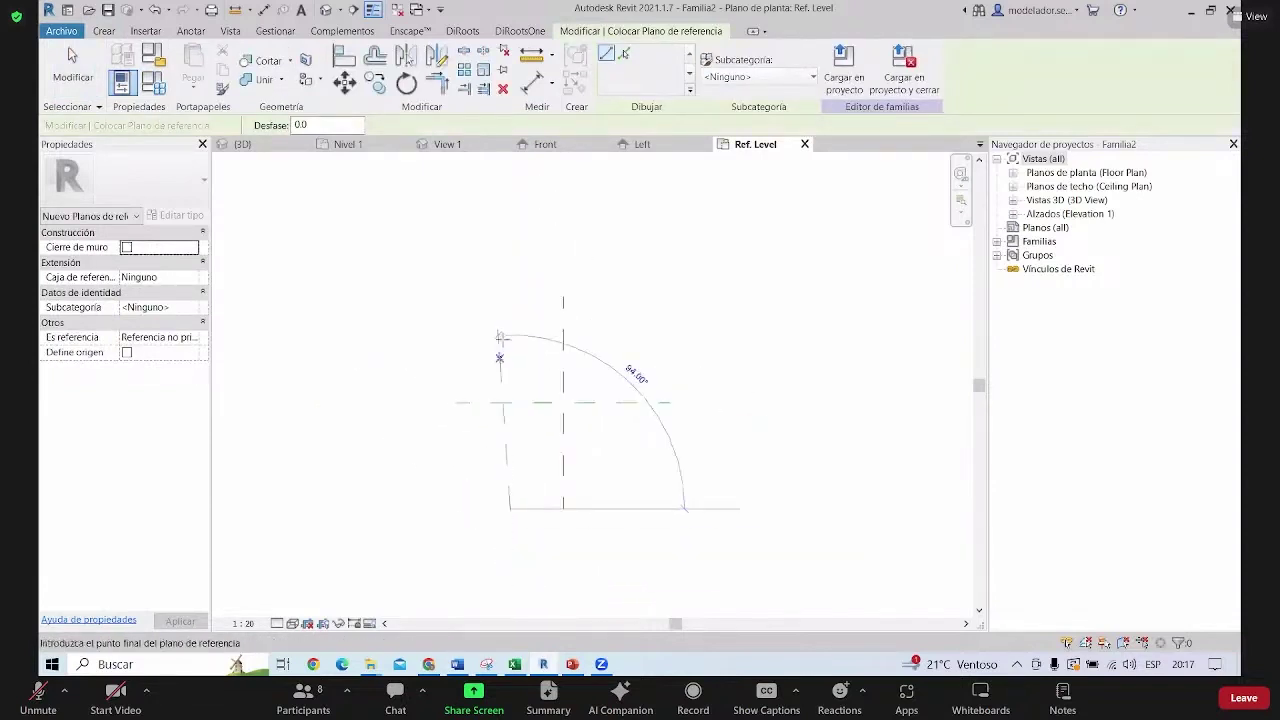
click(510, 315)
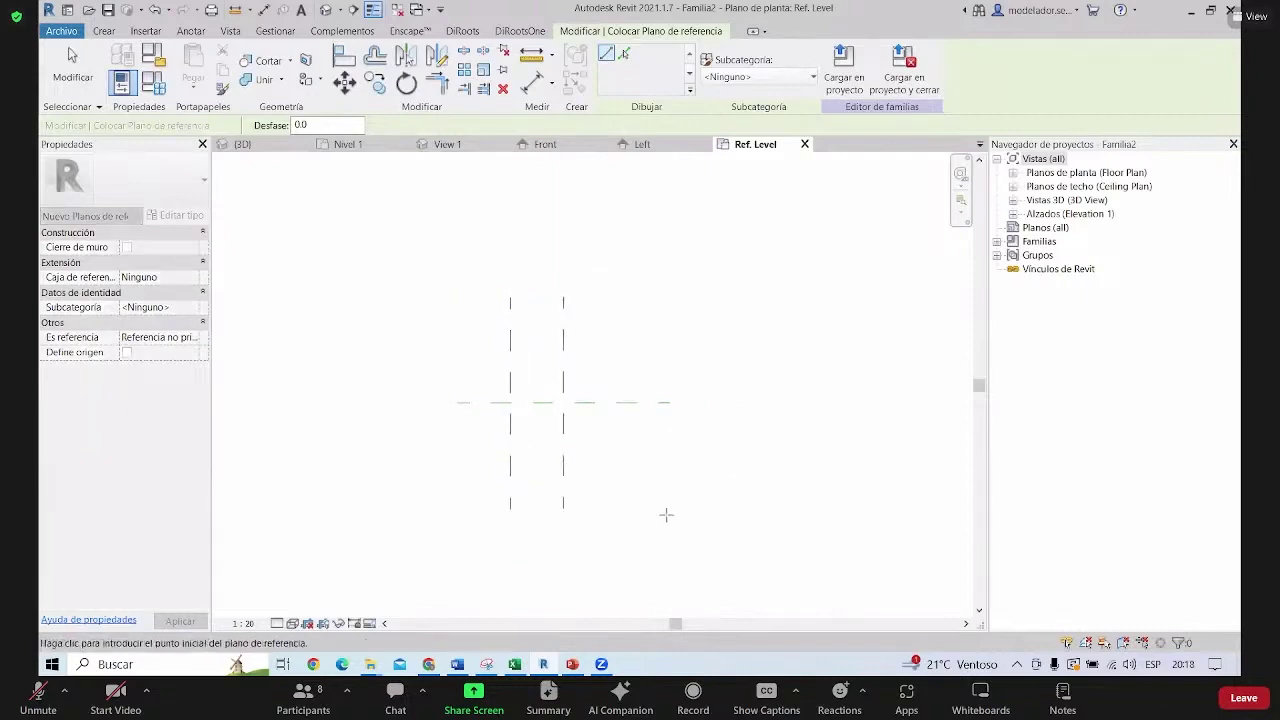
click(621, 557)
click(621, 299)
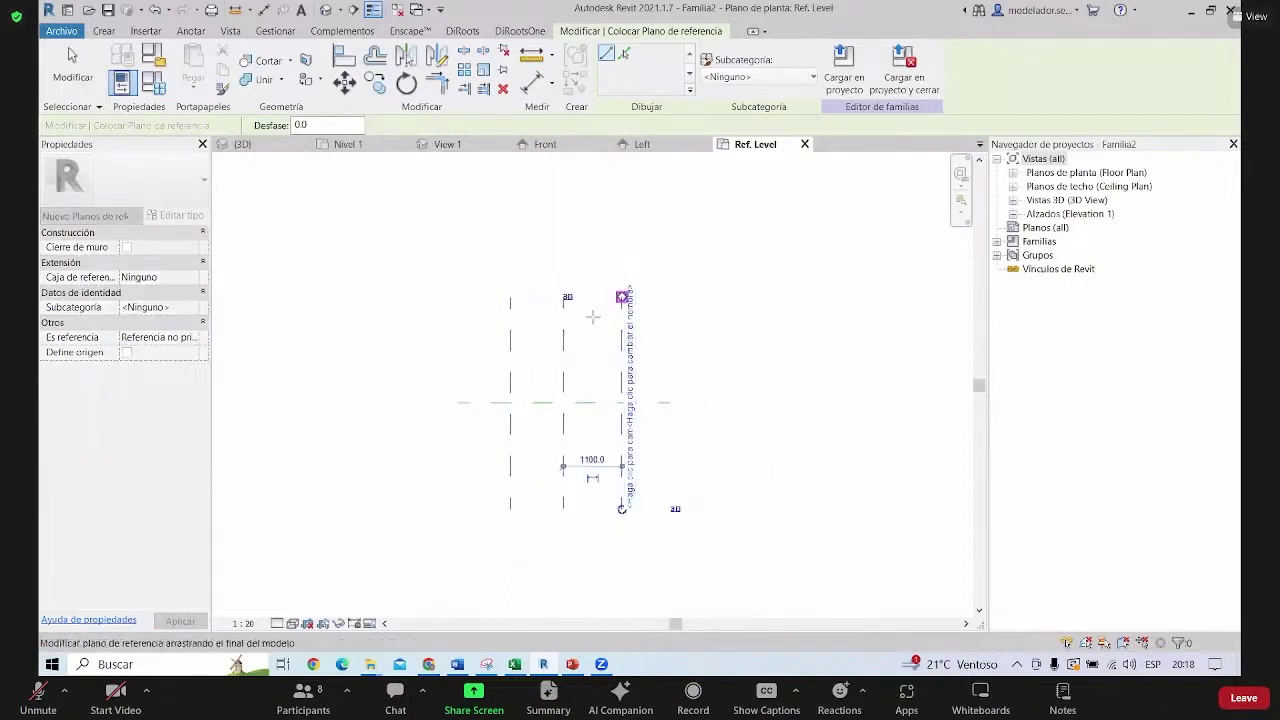
Draw two horizontal reference planes, one above and one below the centre plane
click(476, 326)
click(686, 326)
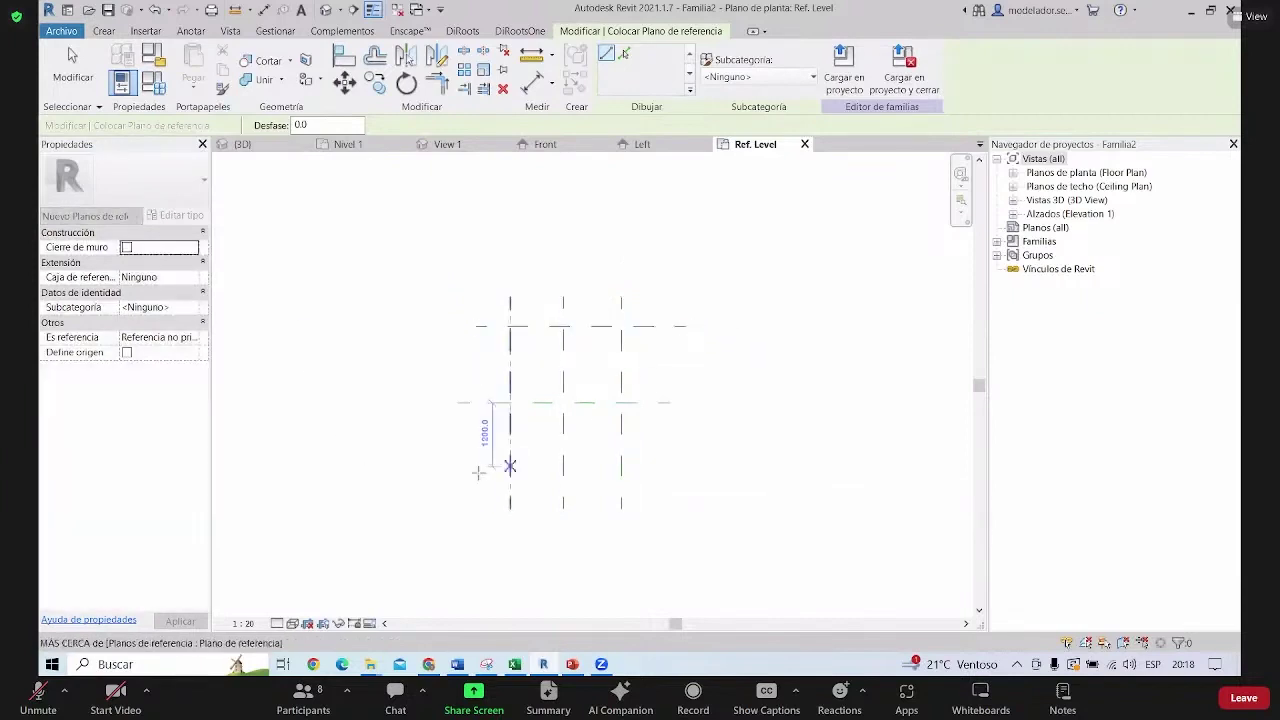
click(680, 480)
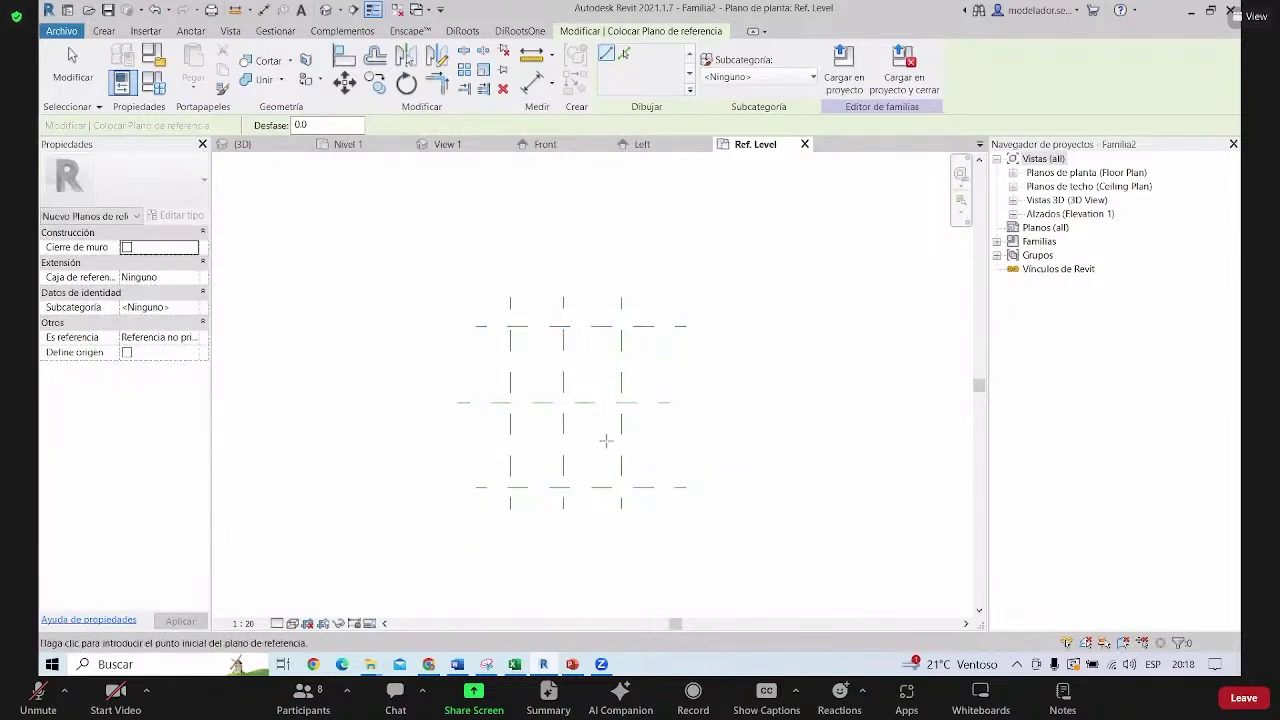
key(Escape)
key(Escape)
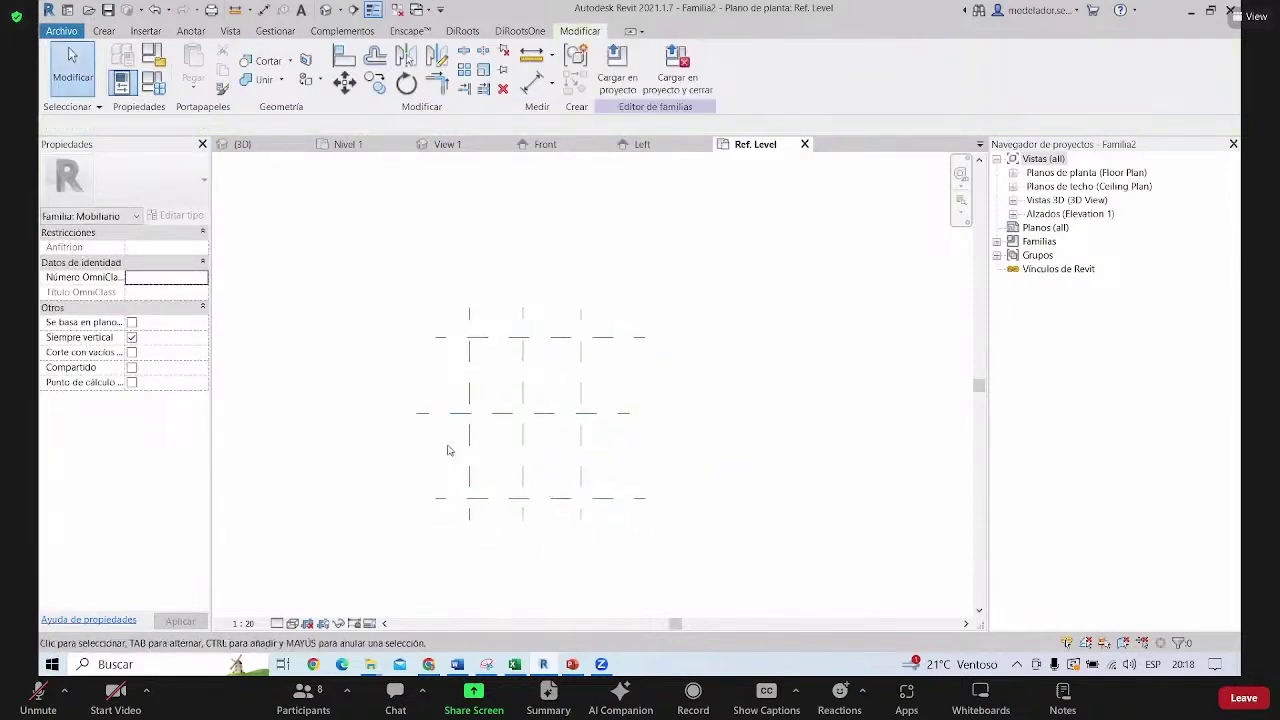
middle_drag(680, 417, 730, 437)
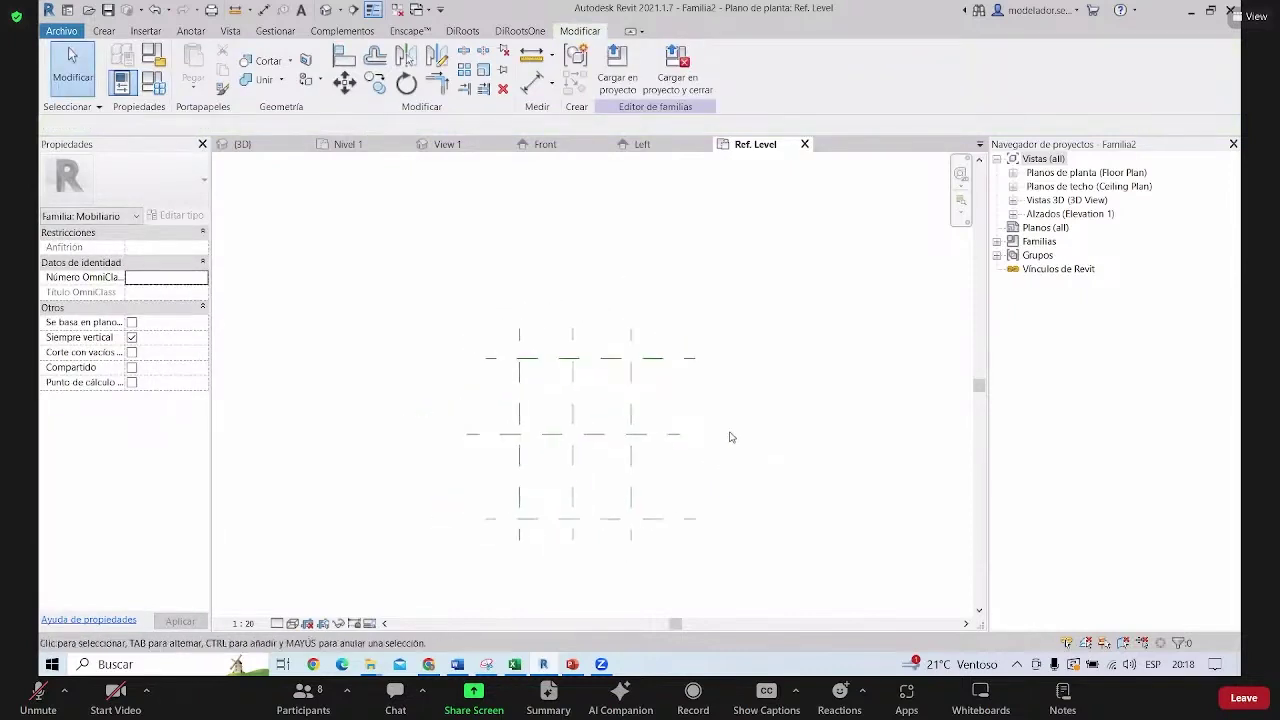
scroll(730, 437, up, 1)
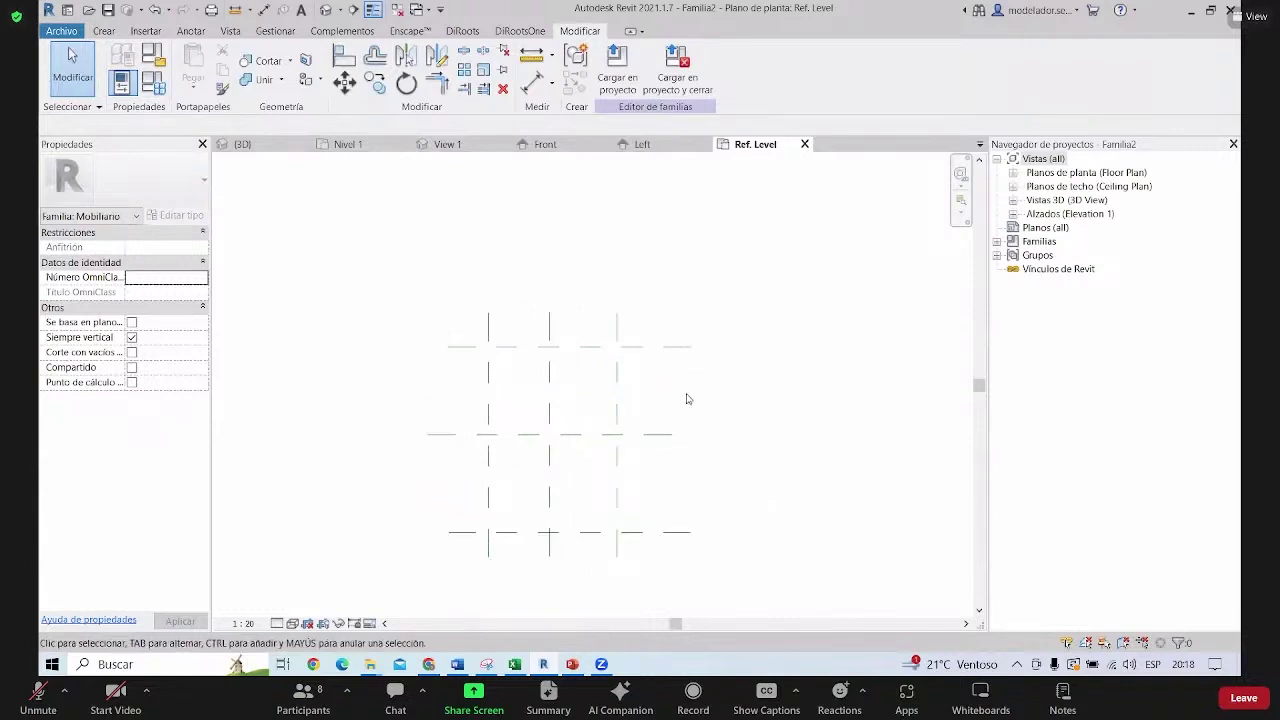
click(191, 31)
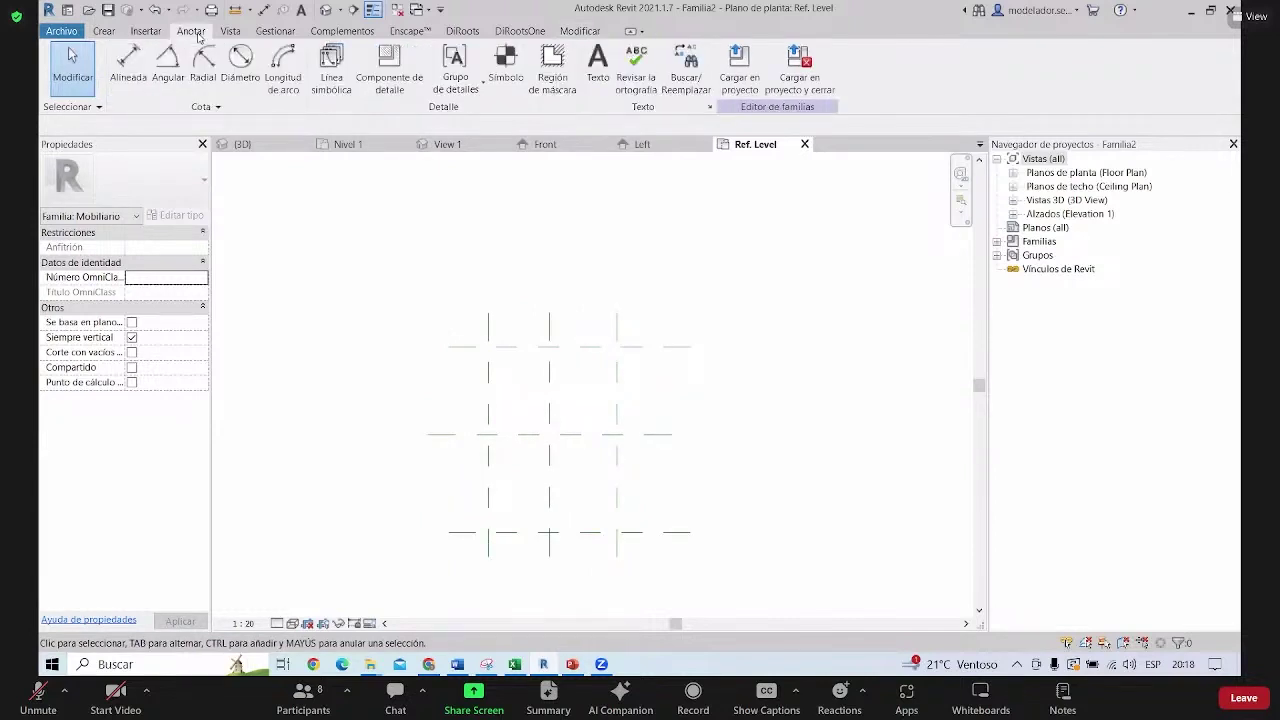
Place an aligned dimension across the left, centre and right vertical planes, reading 1000 and 1100
click(128, 65)
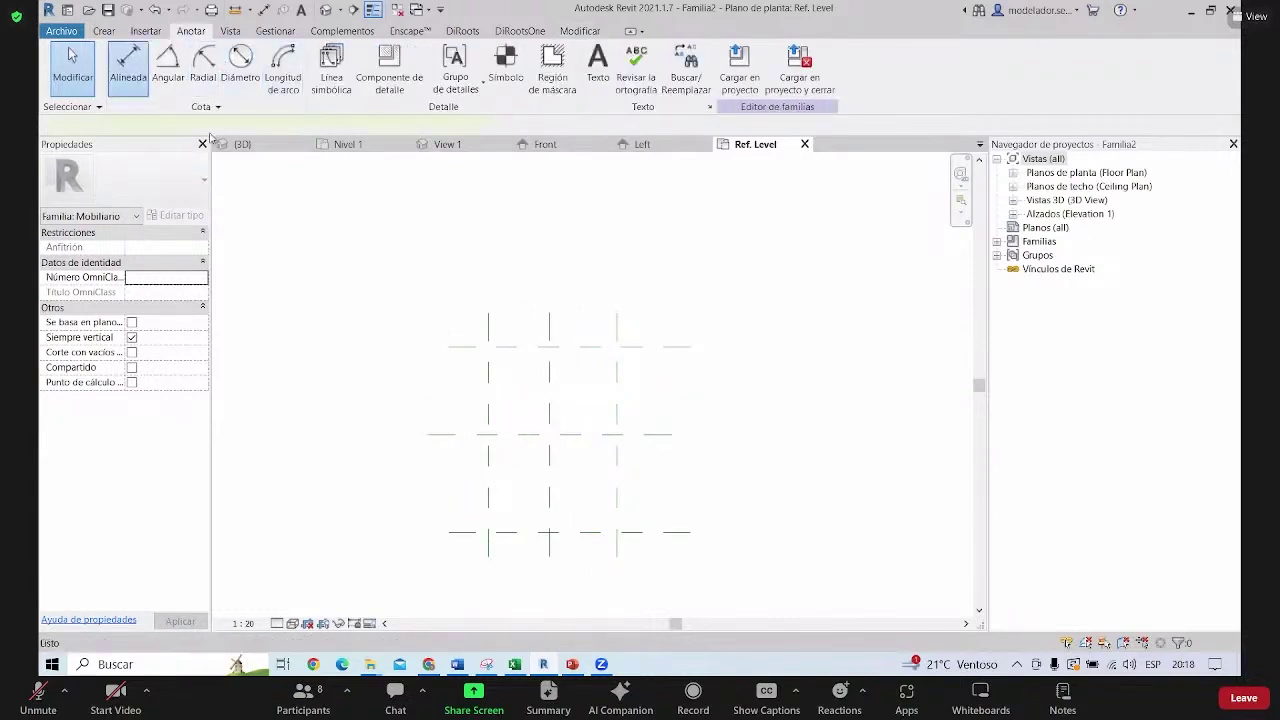
scroll(409, 409, up, 3)
click(409, 412)
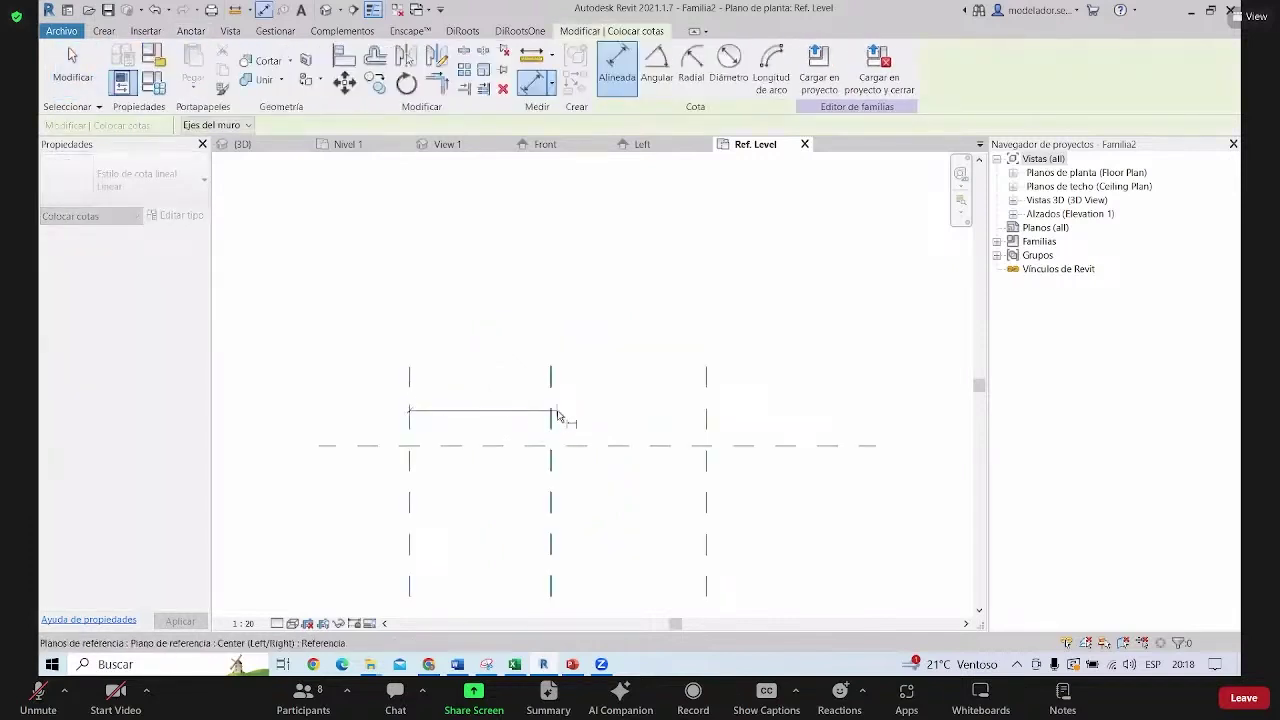
click(551, 412)
click(706, 420)
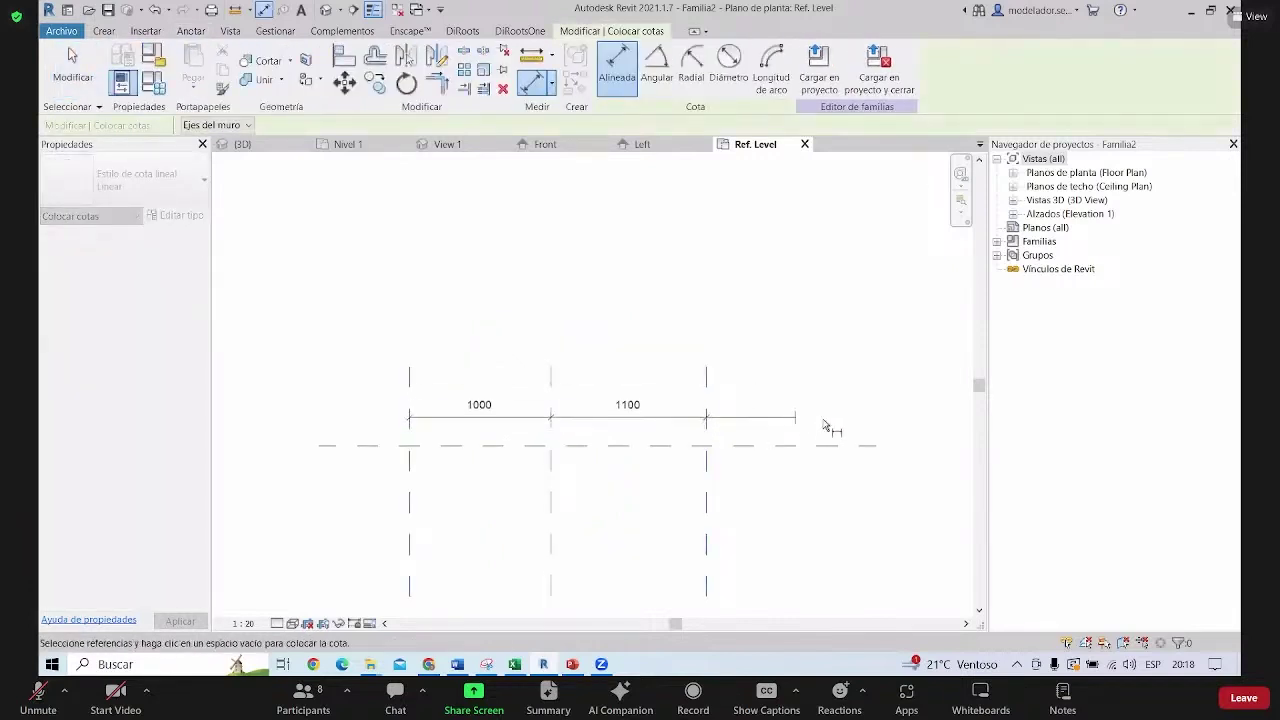
click(826, 425)
scroll(646, 534, down, 2)
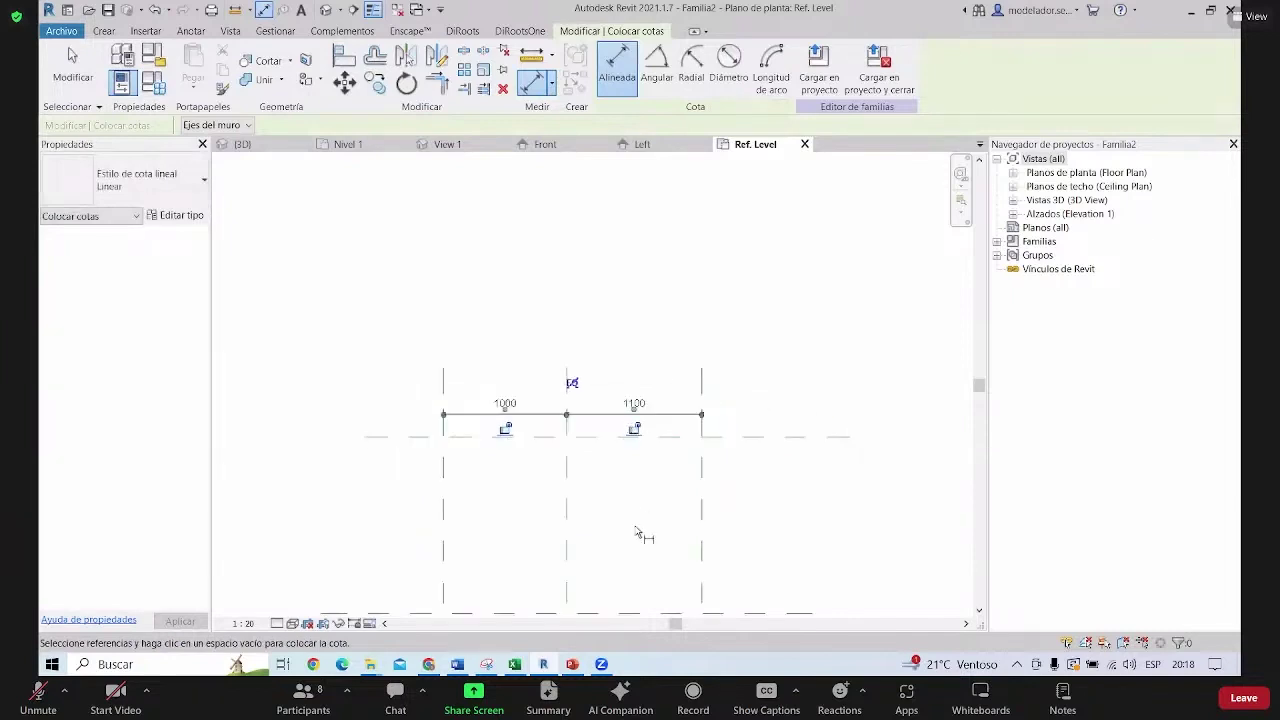
middle_drag(646, 534, 582, 455)
scroll(555, 400, up, 2)
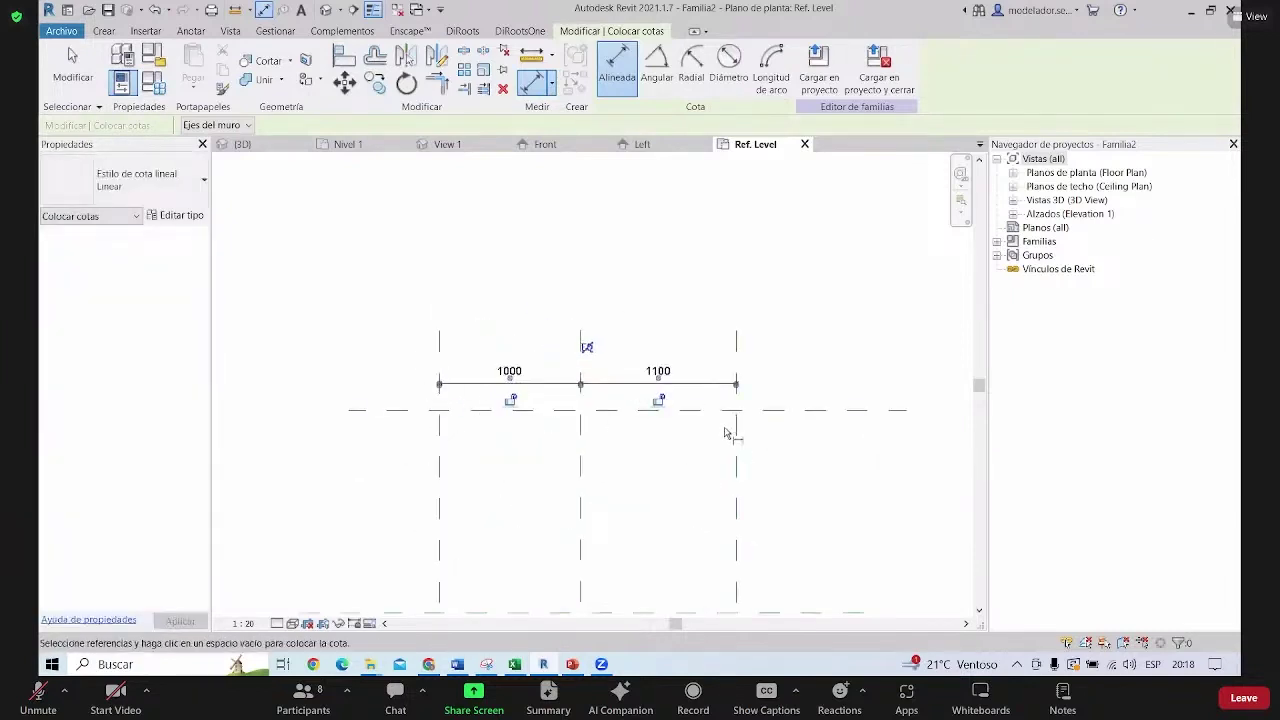
scroll(726, 436, down, 2)
middle_drag(717, 471, 562, 492)
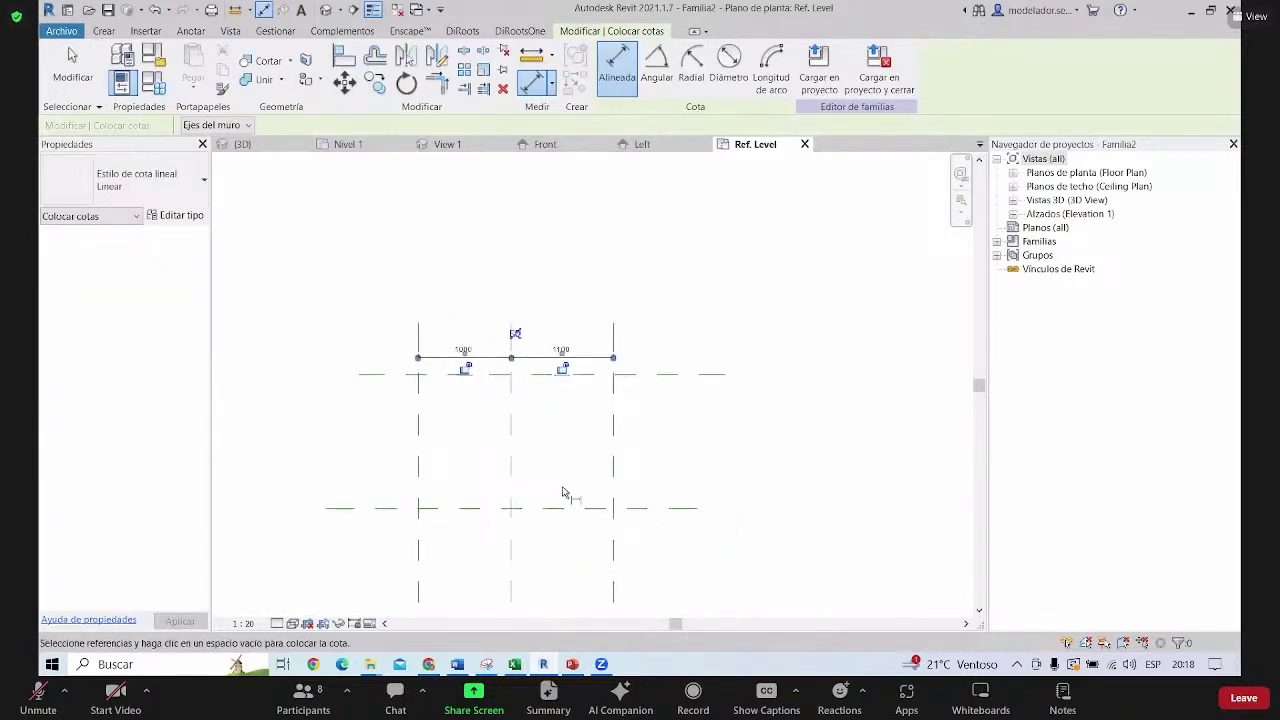
scroll(640, 300, up, 2)
scroll(557, 294, up, 1)
scroll(528, 343, up, 1)
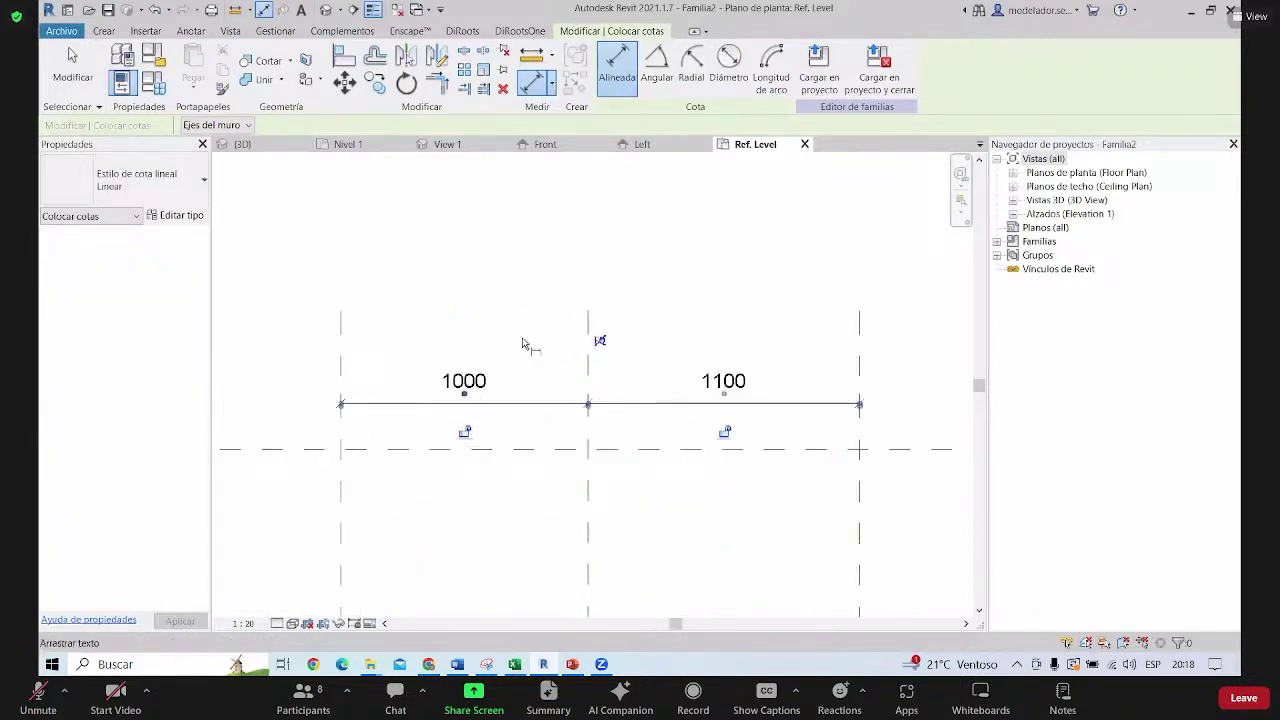
scroll(467, 349, down, 2)
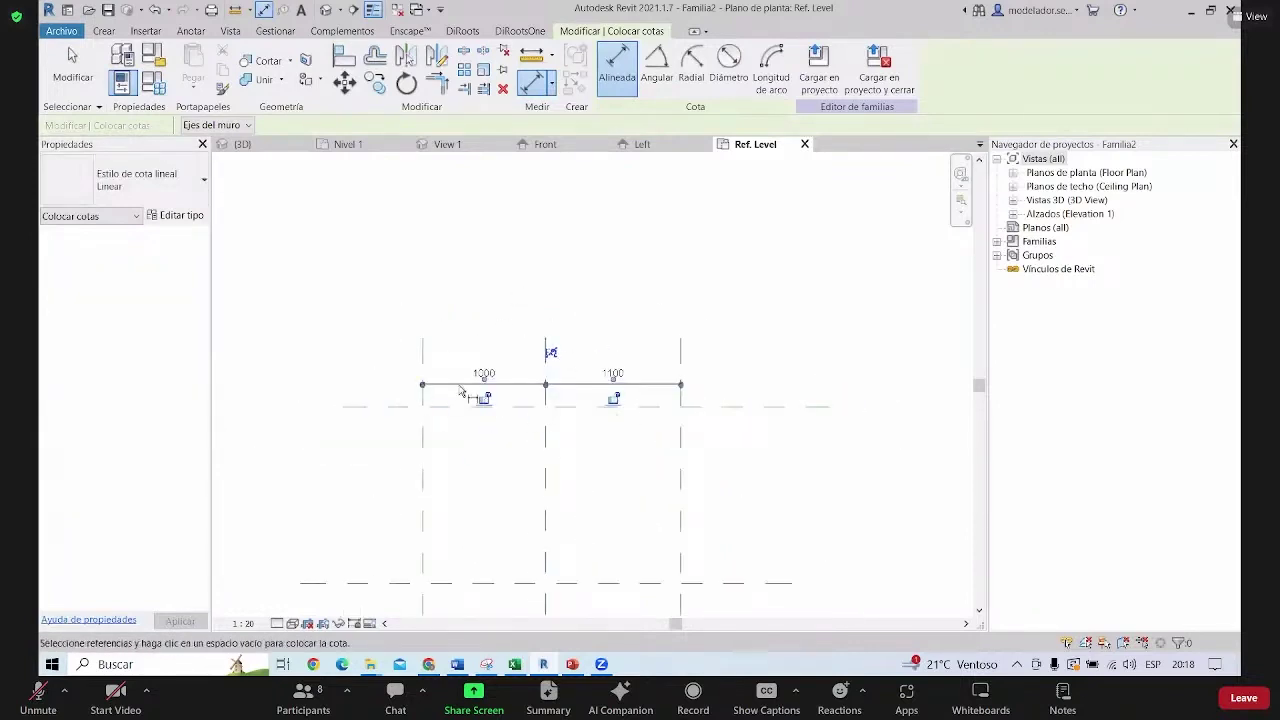
key(Escape)
click(510, 384)
click(585, 433)
scroll(578, 440, down, 2)
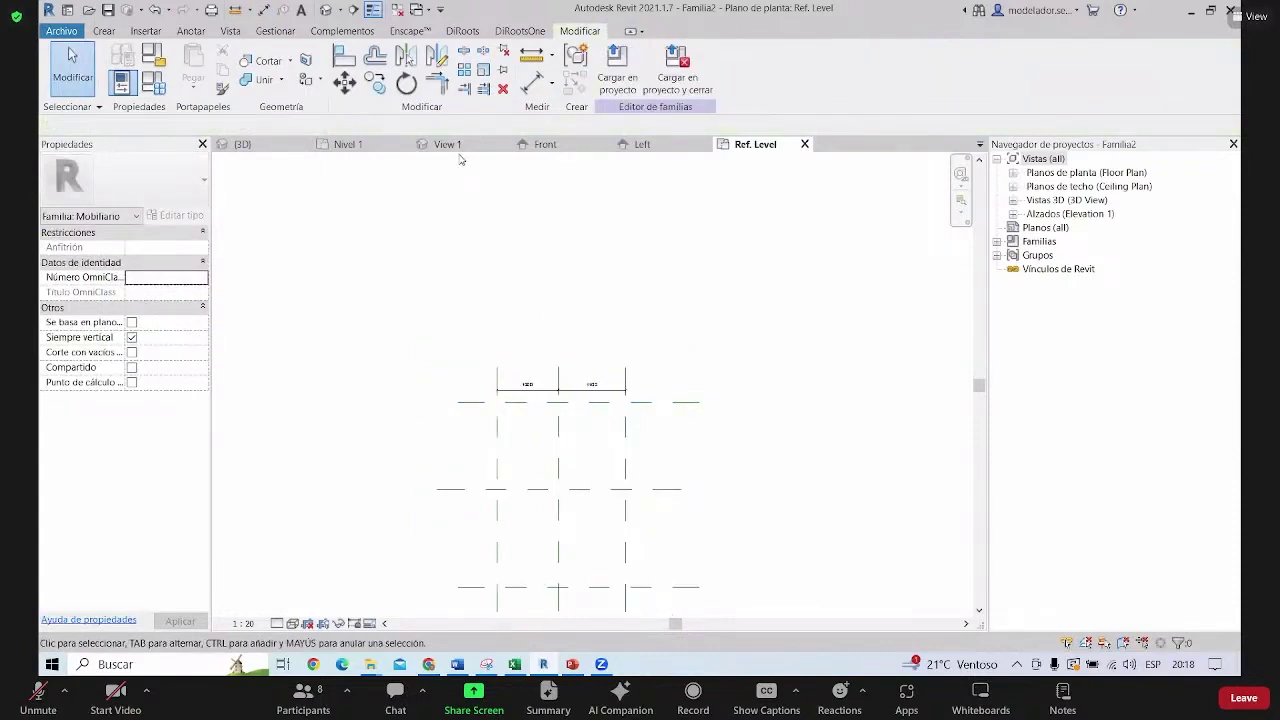
Open the family's Ref. Level floor plan from the Project Browser
click(347, 144)
click(447, 144)
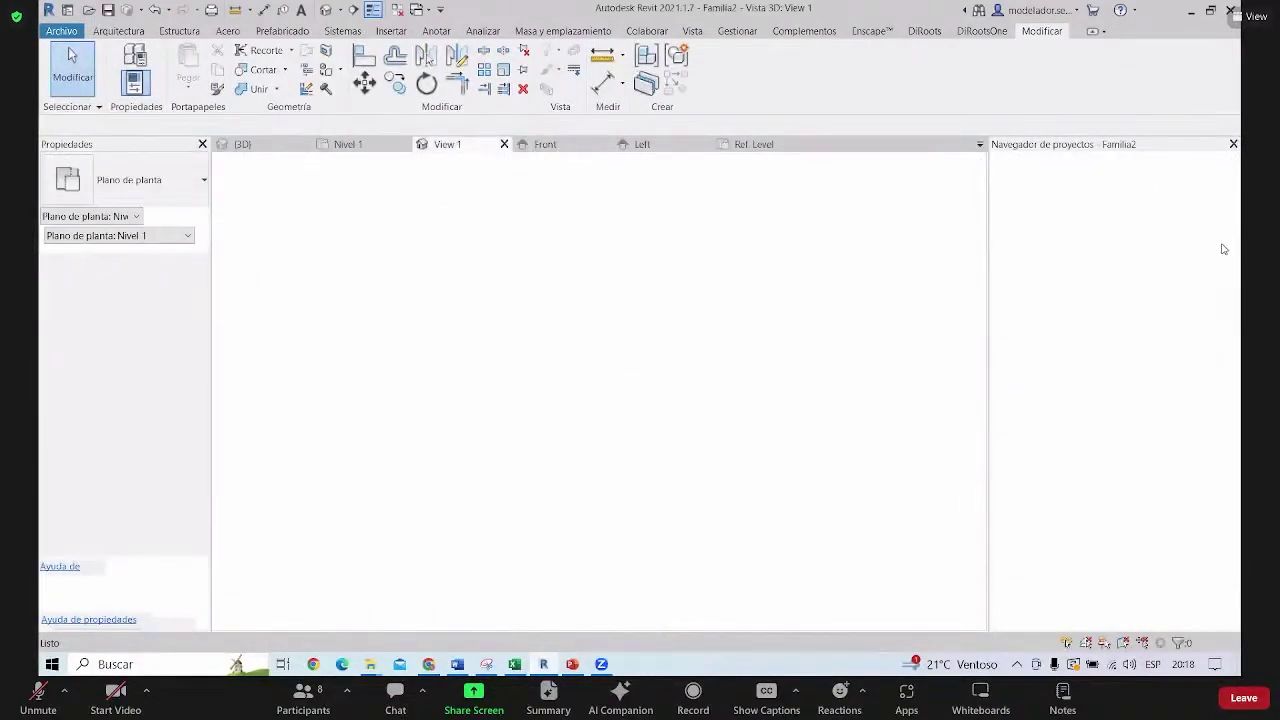
click(1013, 172)
click(1074, 189)
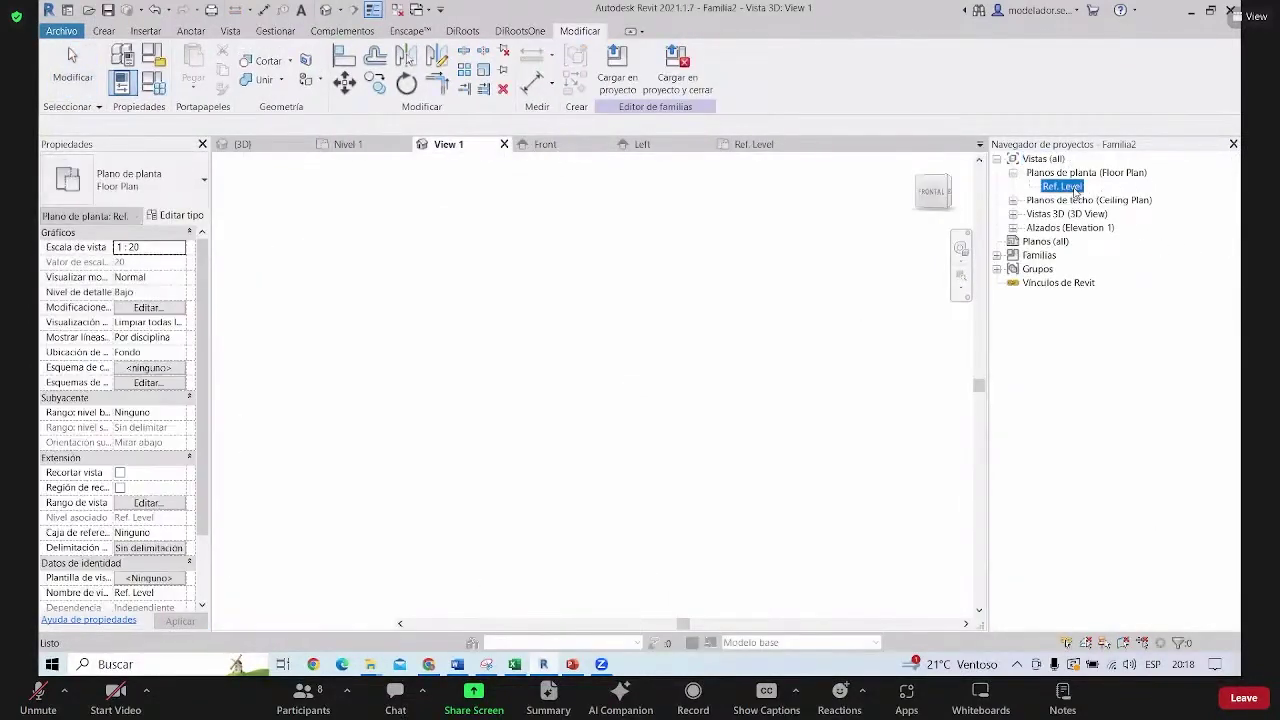
double_click(1062, 187)
scroll(611, 254, down, 1)
scroll(606, 238, down, 1)
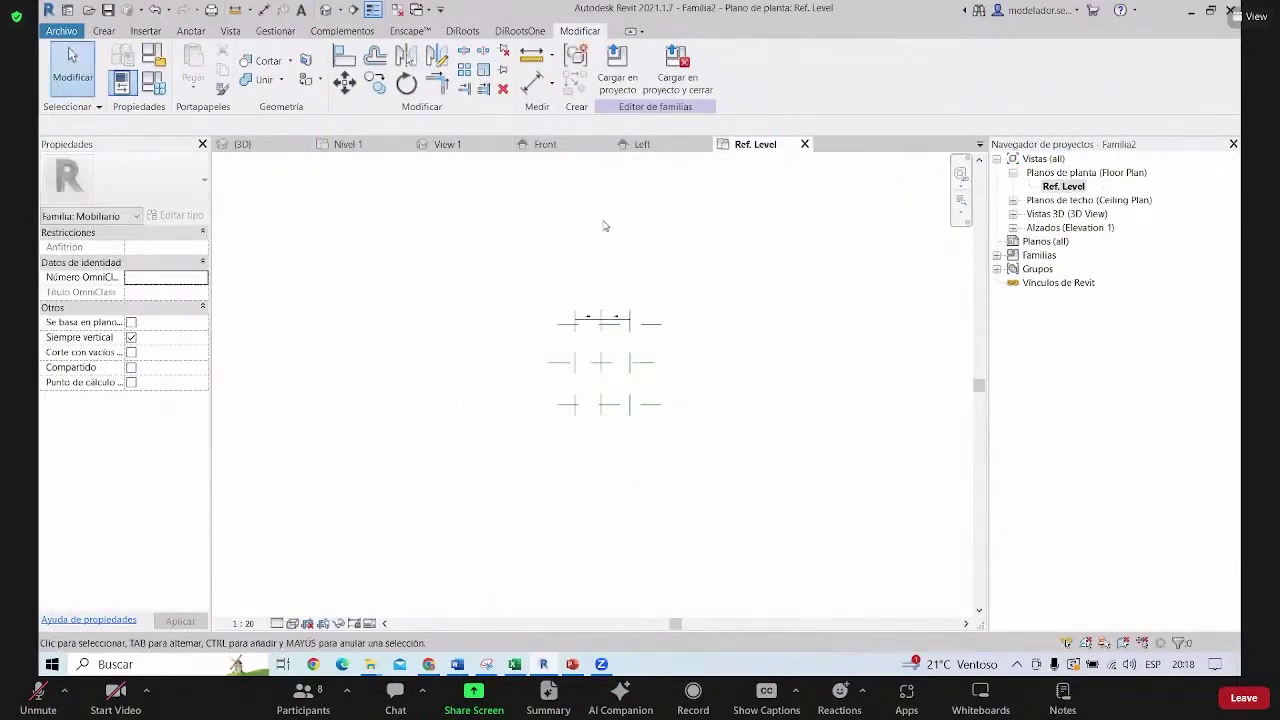
scroll(560, 210, up, 2)
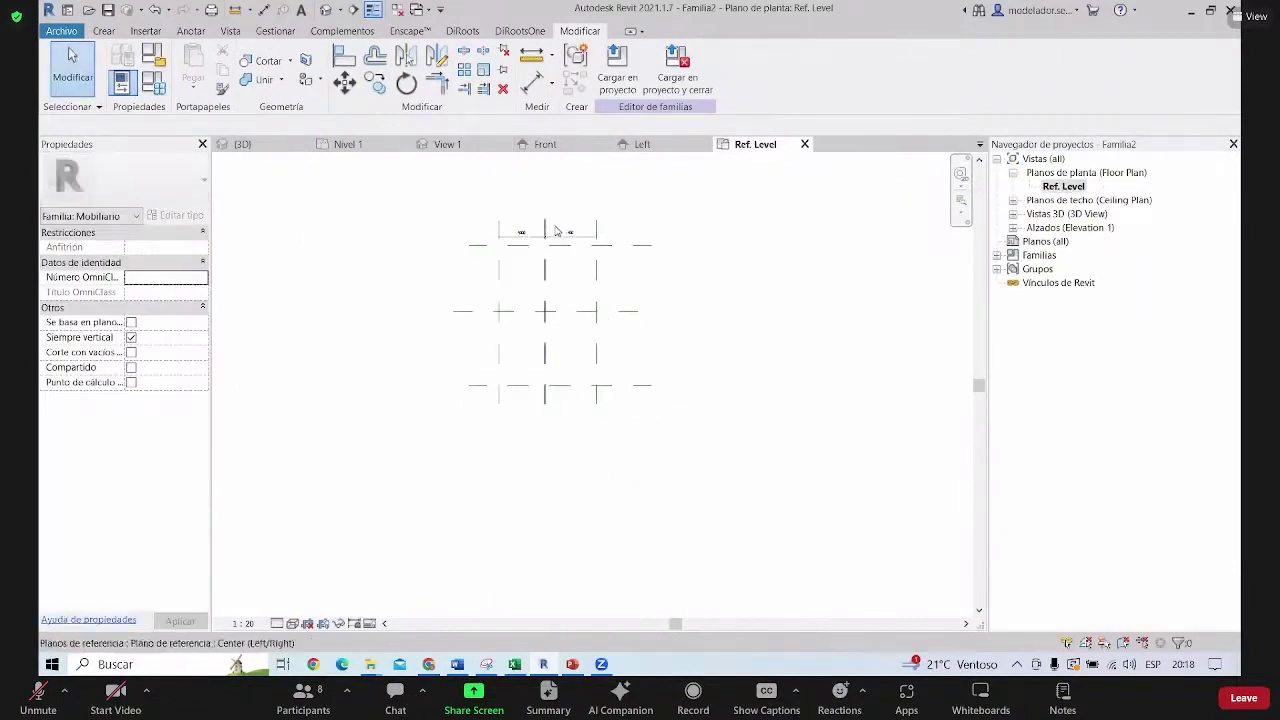
Close View 1, return to the project's Nivel 1 plan and select a window
click(504, 144)
click(552, 150)
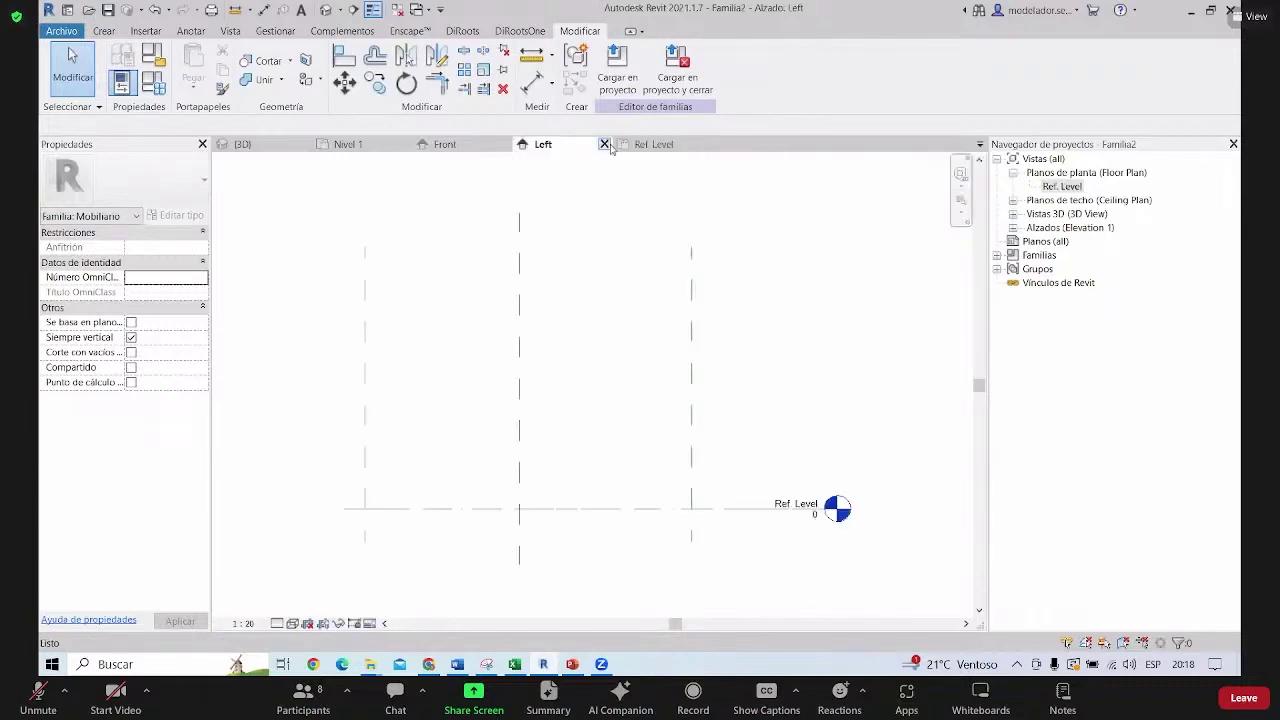
click(445, 145)
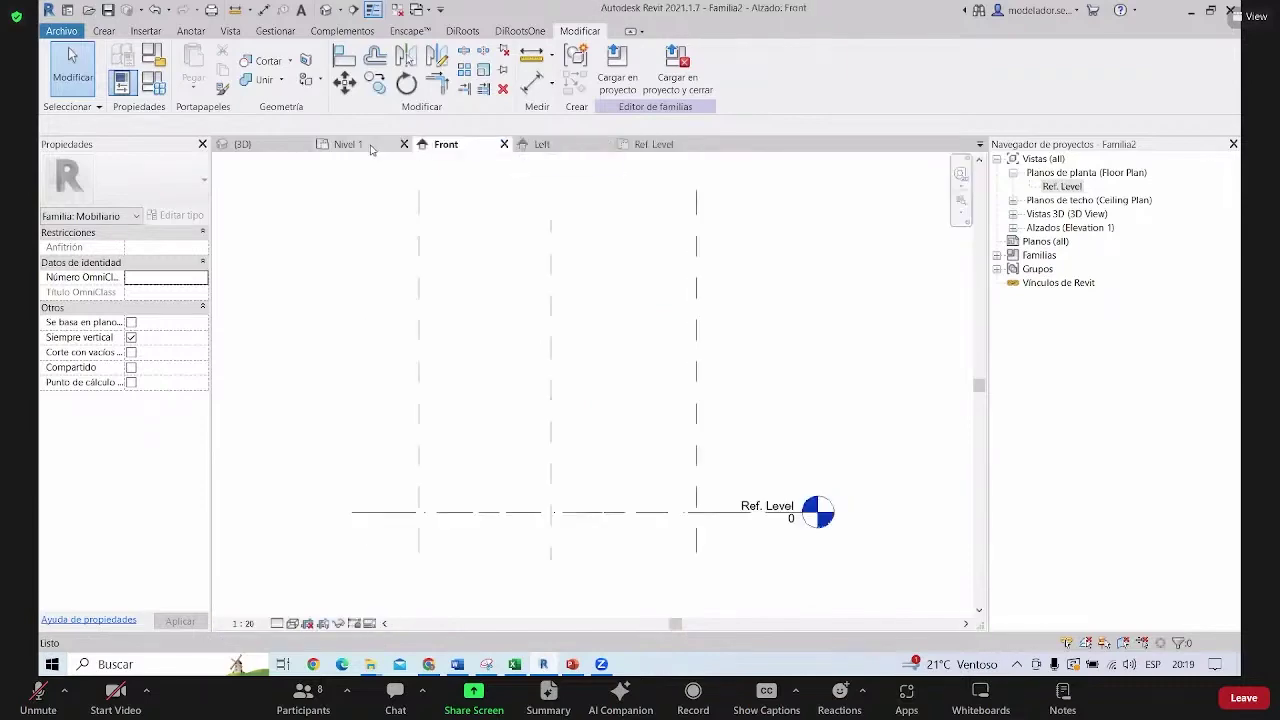
click(368, 146)
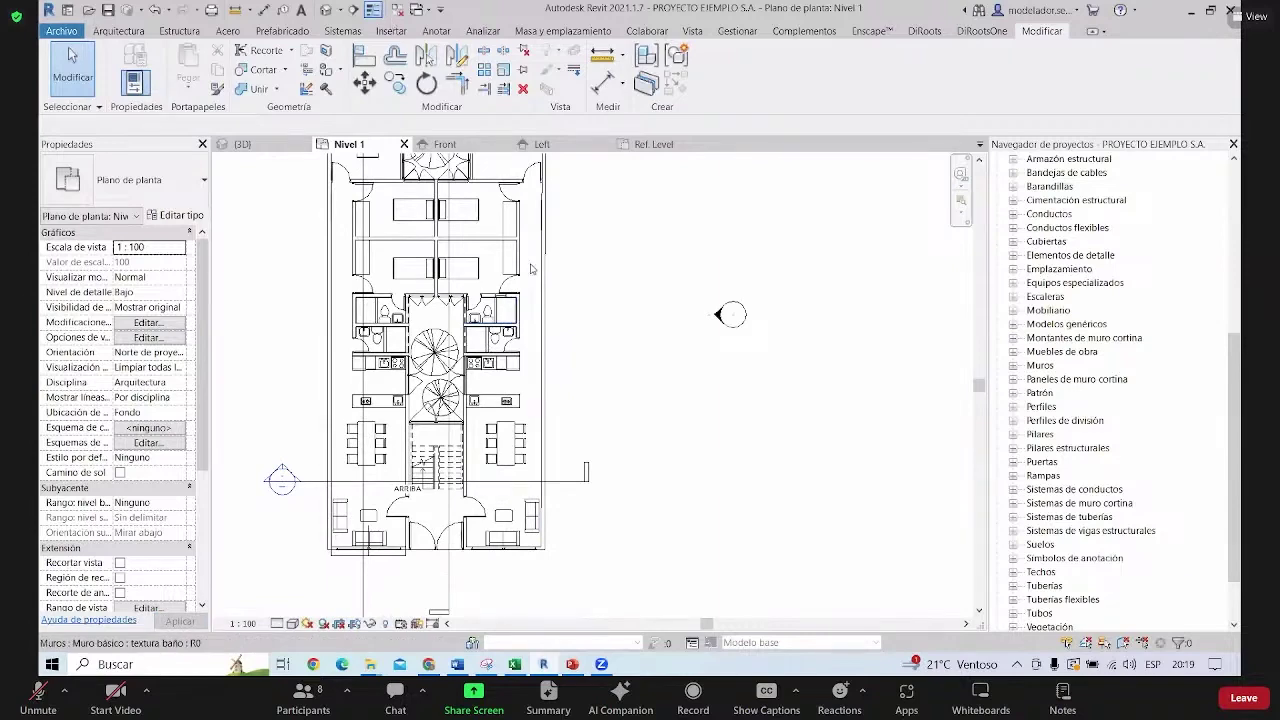
scroll(507, 206, up, 3)
click(508, 205)
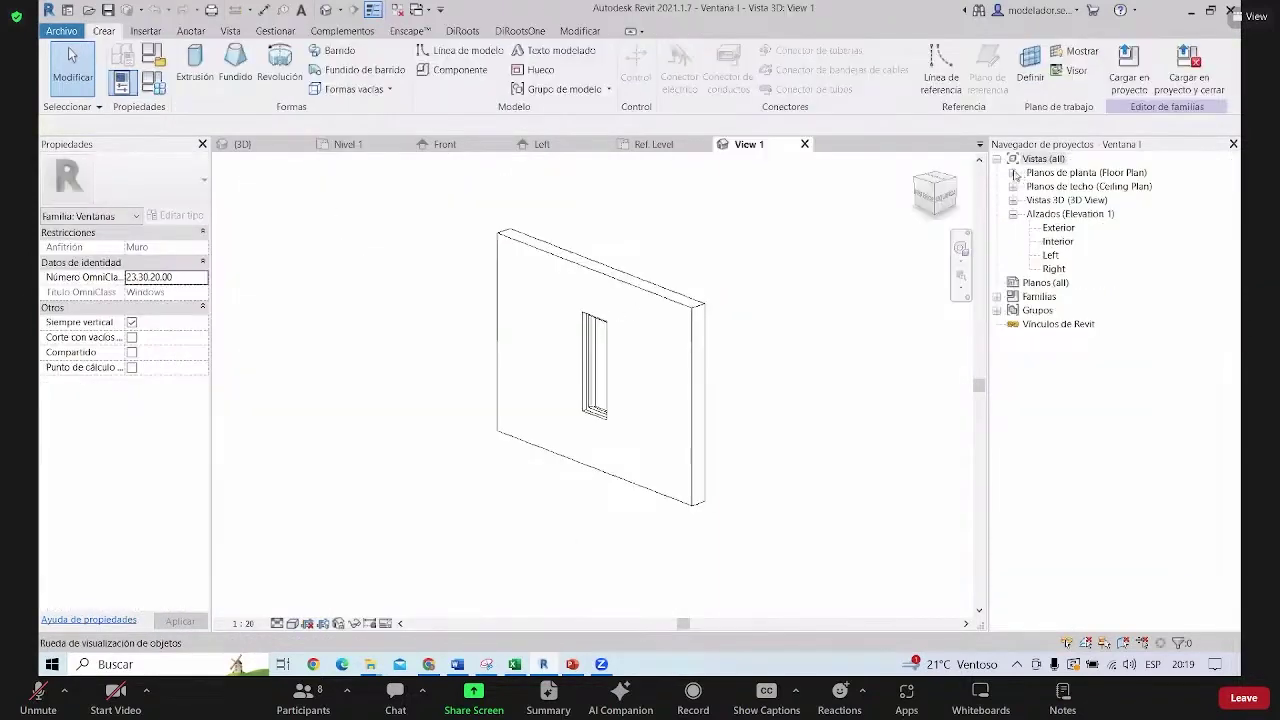
Edit the window family and inspect the dimensions in its Ref. Level plan
double_click(1071, 174)
double_click(1063, 186)
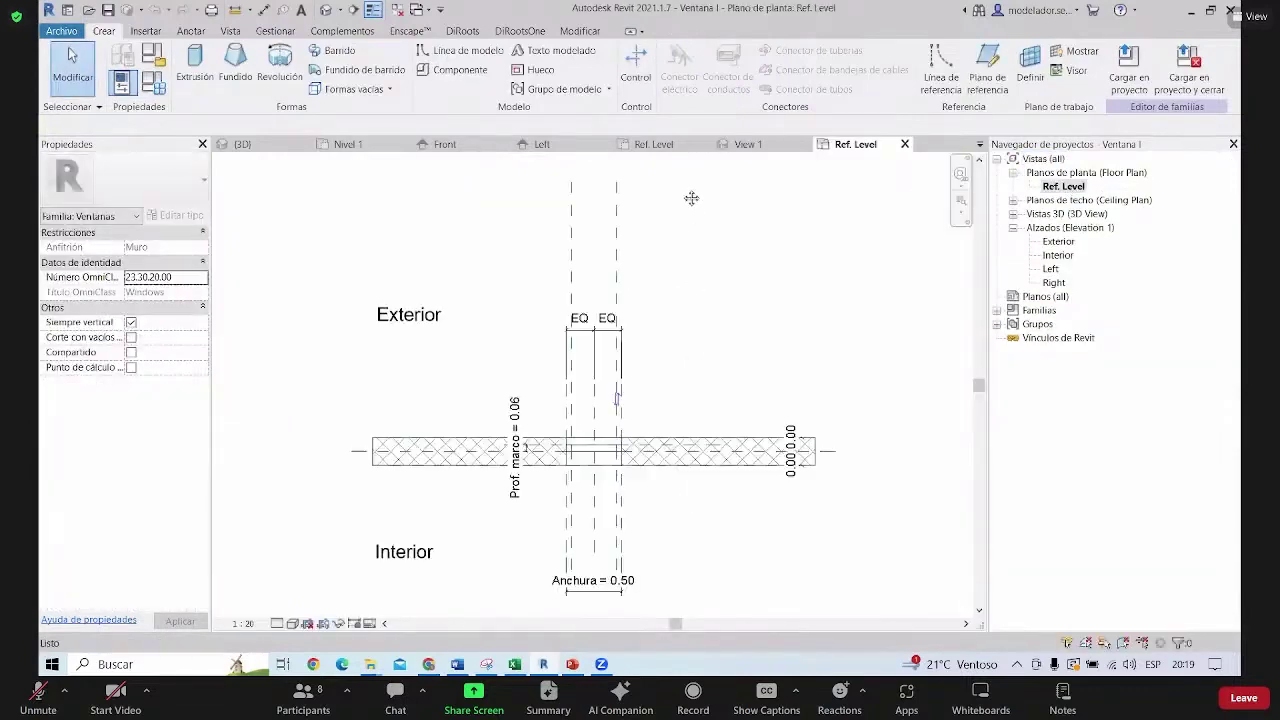
scroll(691, 298, up, 3)
scroll(691, 298, up, 2)
scroll(691, 298, down, 2)
middle_drag(691, 298, 679, 394)
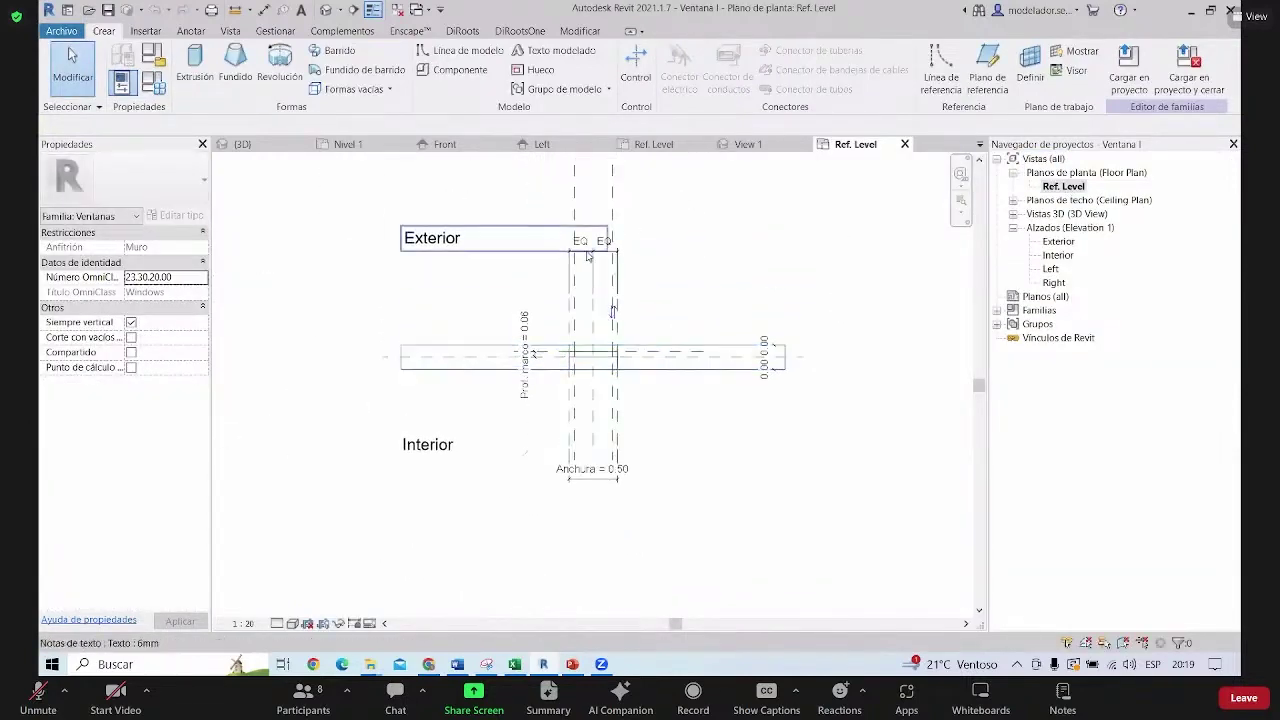
mouse_move(582, 372)
middle_down()
mouse_move(580, 305)
mouse_move(560, 440)
mouse_move(476, 195)
mouse_move(623, 271)
mouse_move(622, 252)
mouse_move(616, 345)
middle_up()
scroll(580, 305, up, 1)
scroll(580, 305, up, 2)
scroll(476, 195, down, 1)
scroll(623, 271, down, 2)
scroll(616, 345, up, 2)
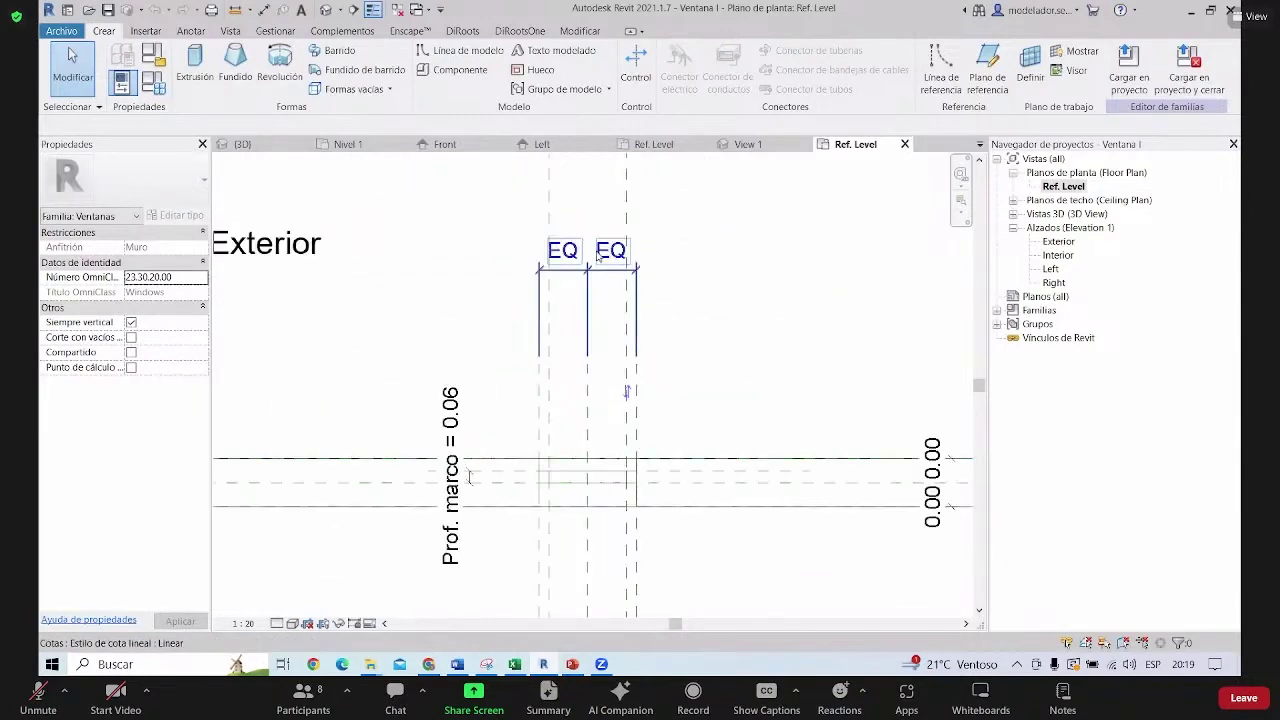
scroll(587, 285, up, 2)
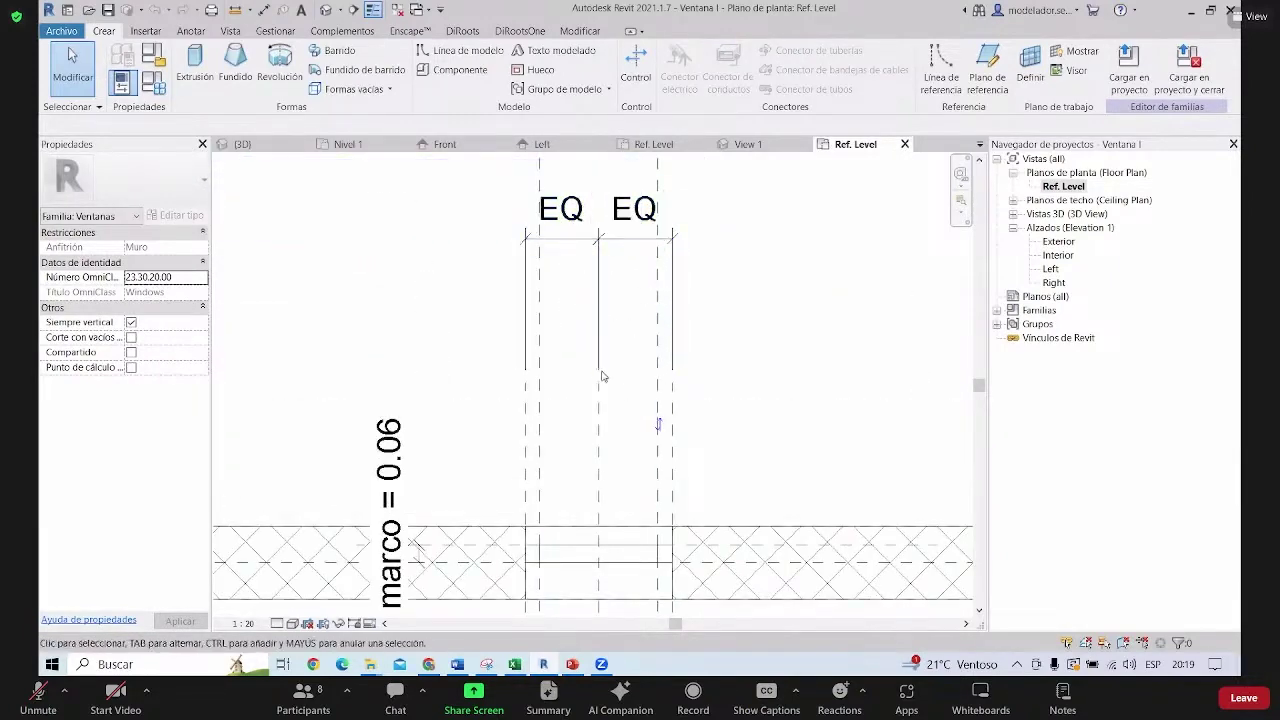
scroll(688, 305, down, 1)
scroll(688, 305, down, 2)
middle_drag(630, 344, 619, 291)
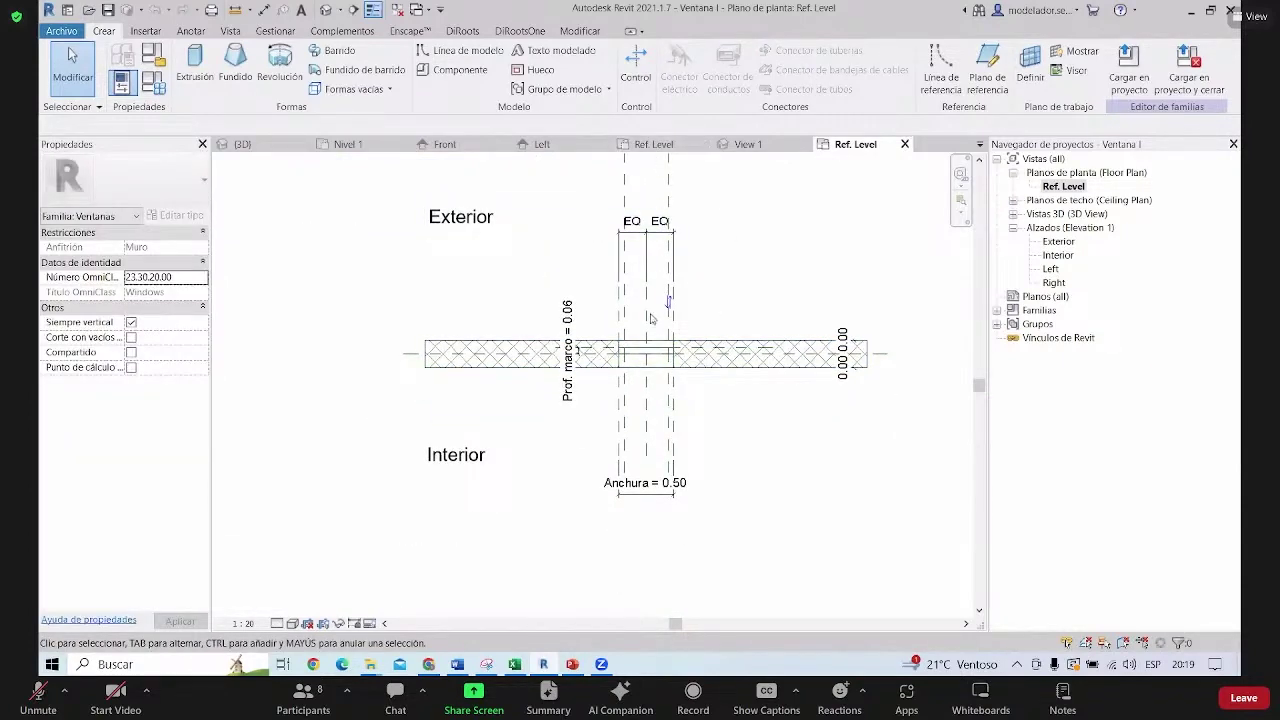
scroll(651, 362, up, 2)
scroll(634, 350, down, 2)
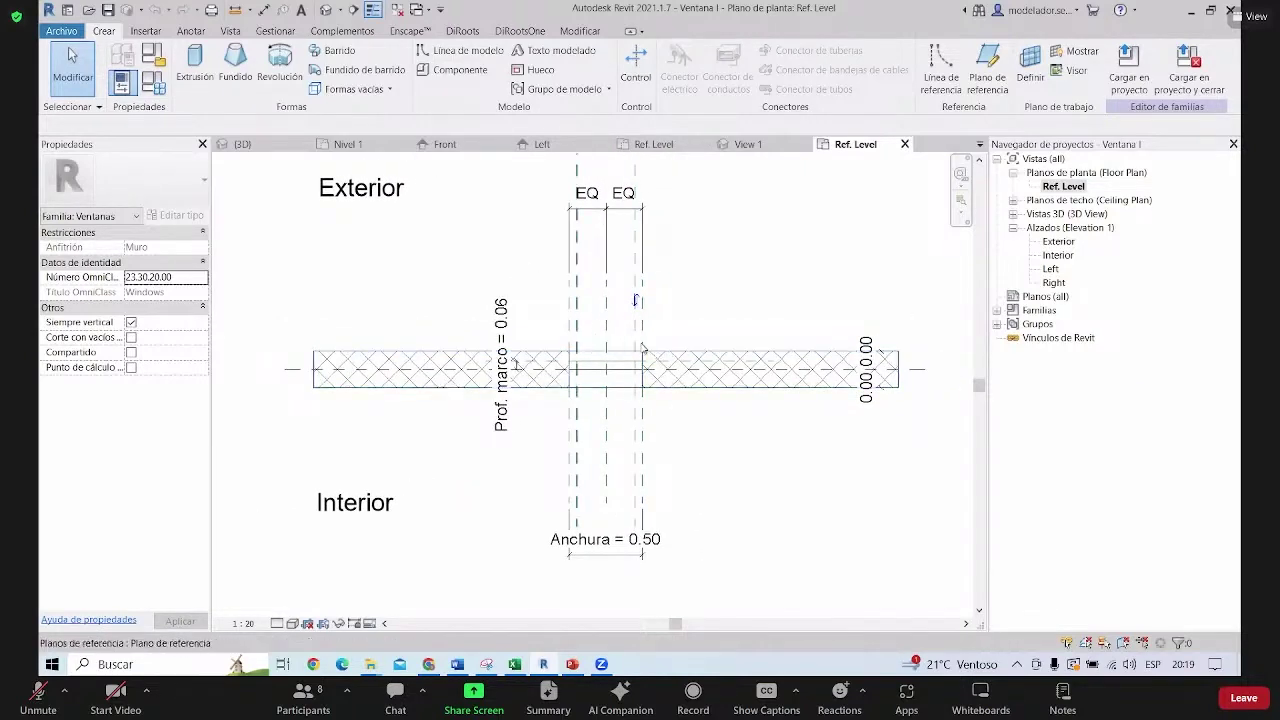
scroll(610, 325, up, 2)
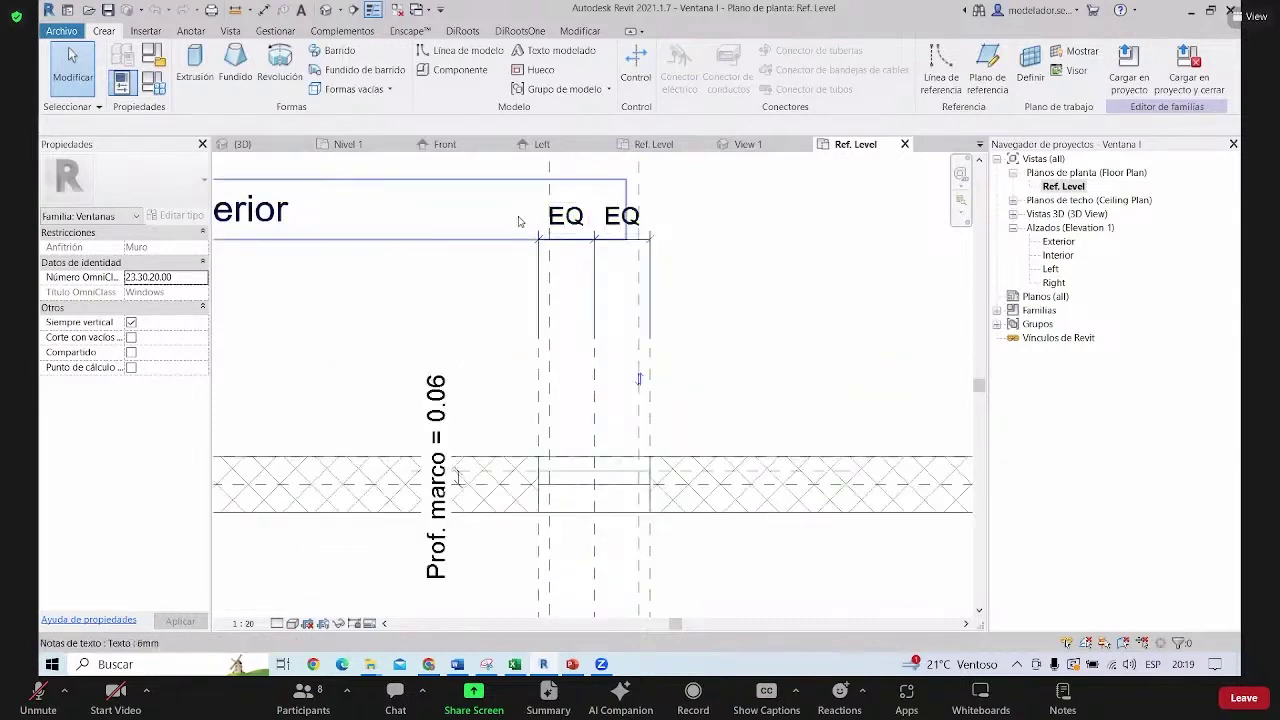
Close the window family without saving and return to Familia2's Ref. Level plan
key(z)
key(f)
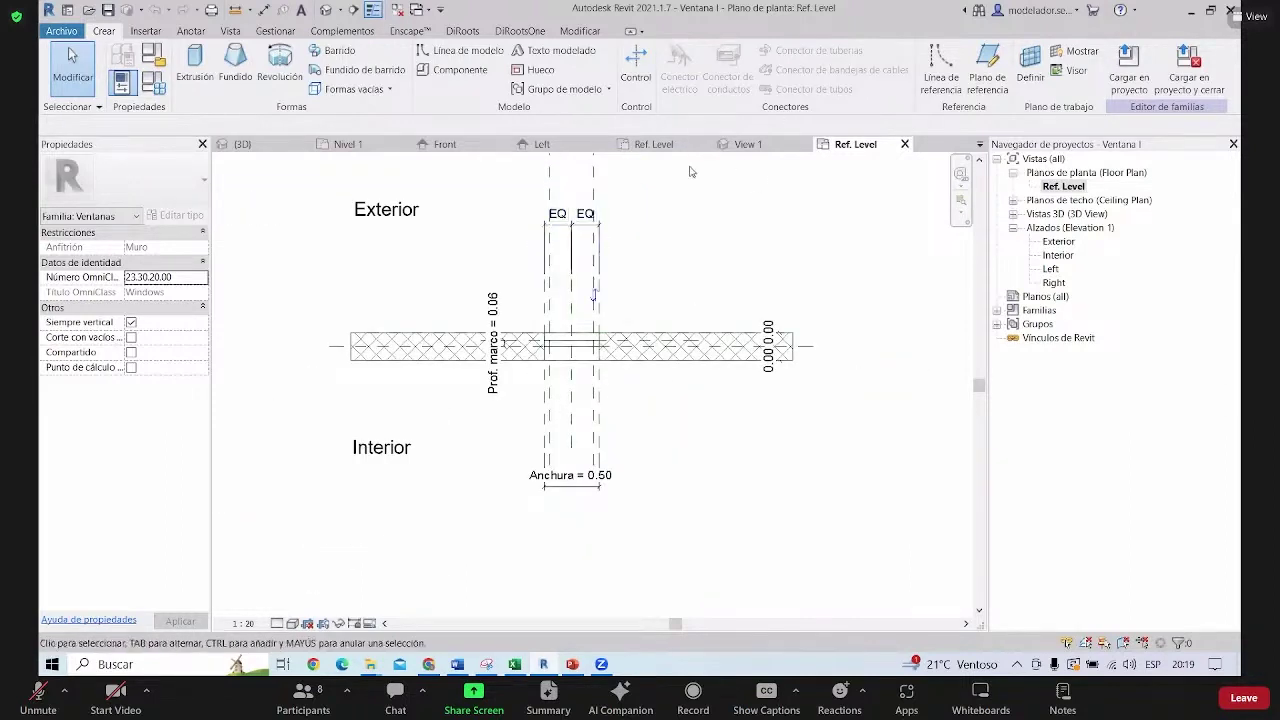
click(905, 145)
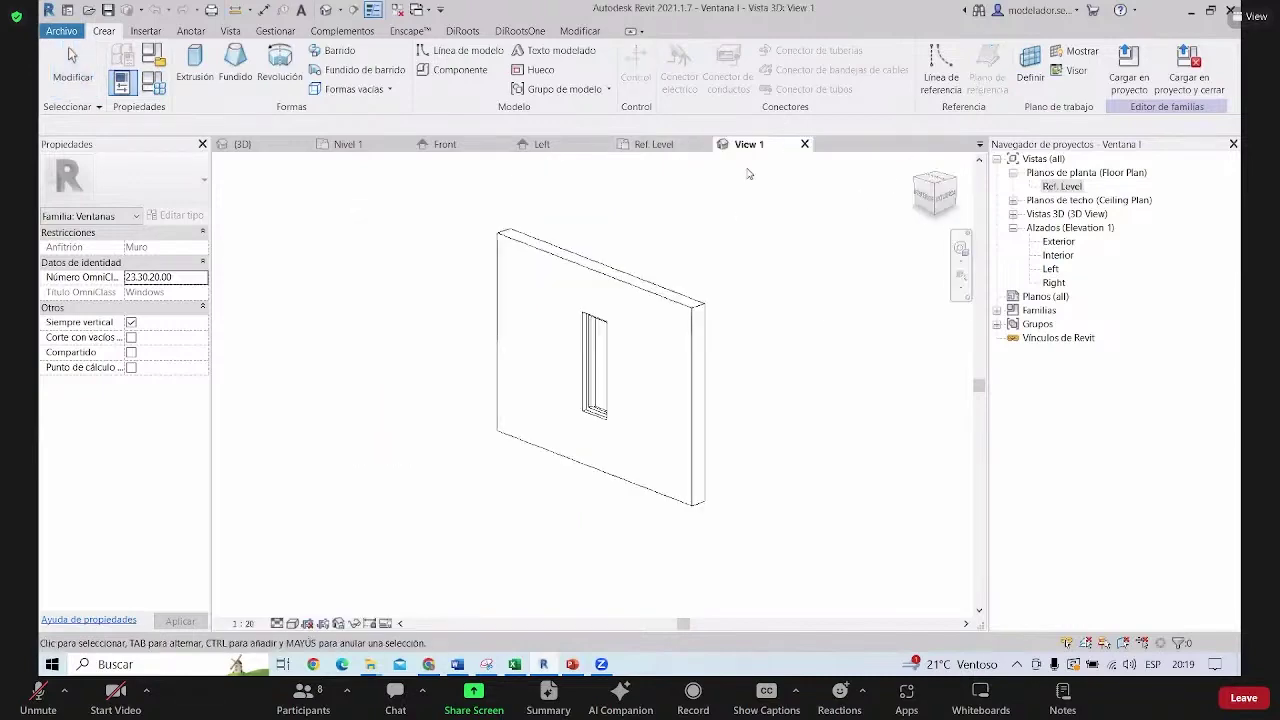
click(804, 144)
click(664, 343)
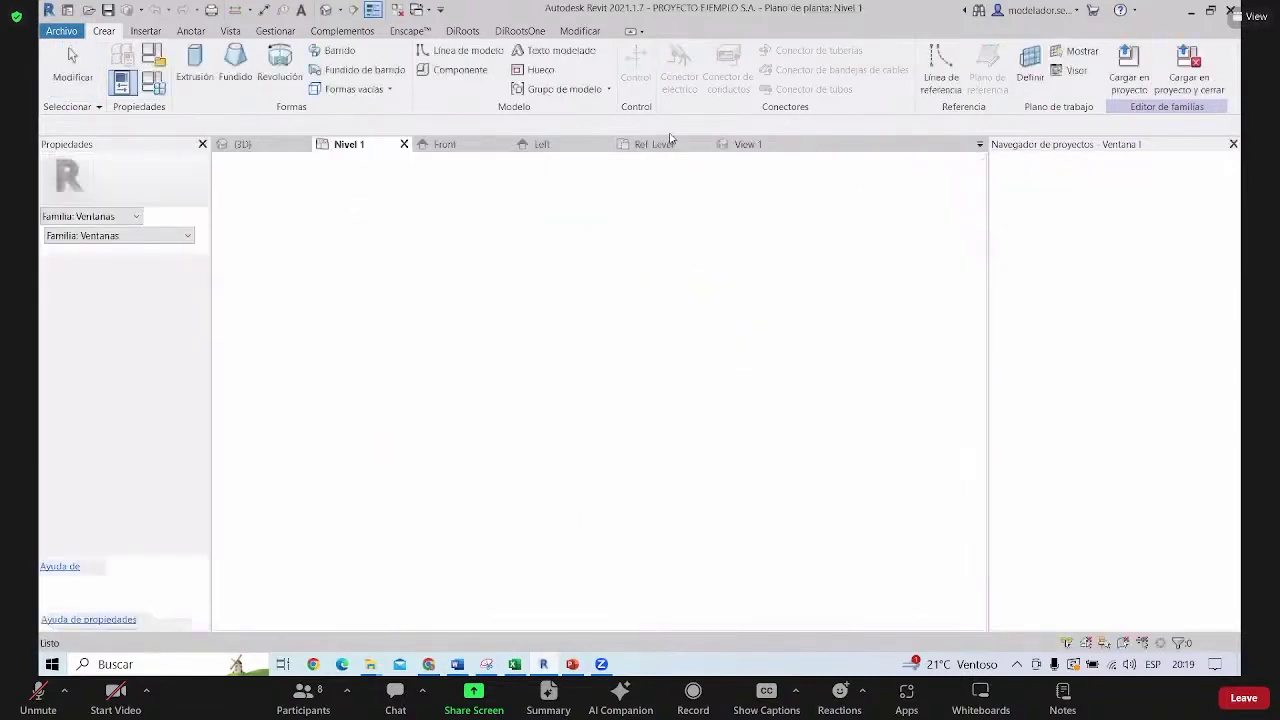
click(664, 144)
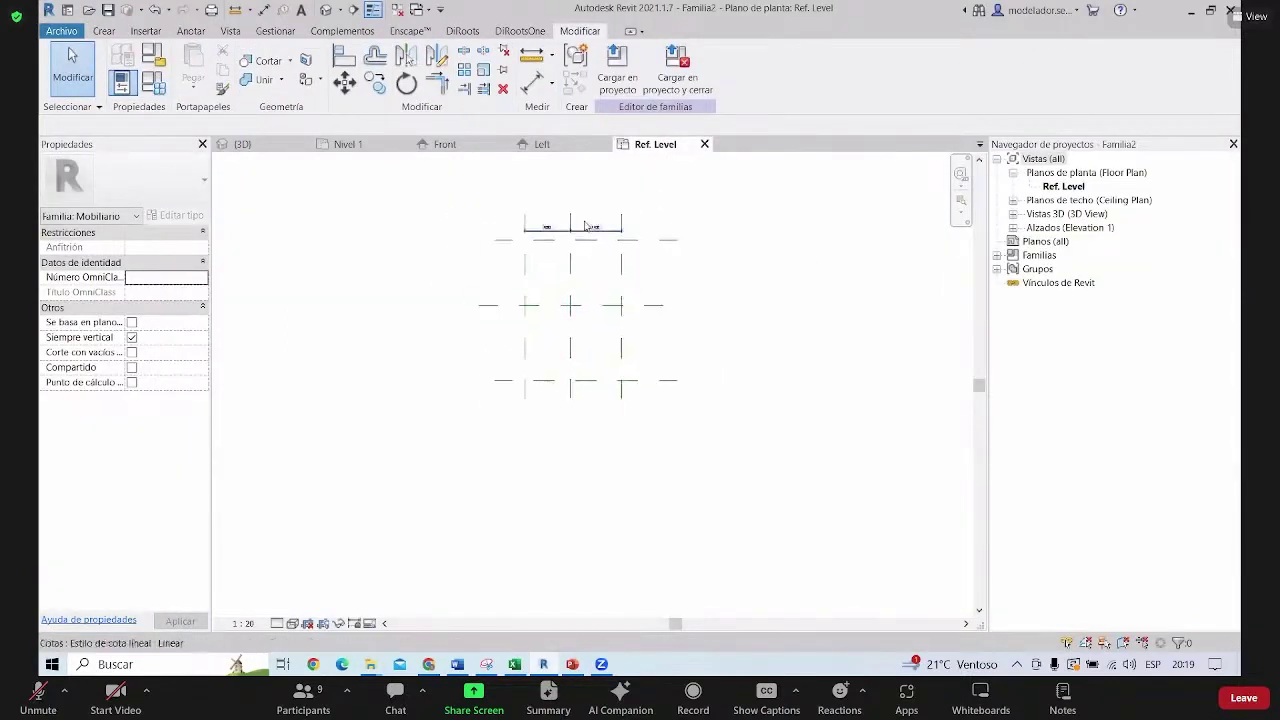
Toggle EQ on the 1000/1100 dimension so both segments read EQ
scroll(560, 280, up, 5)
click(591, 252)
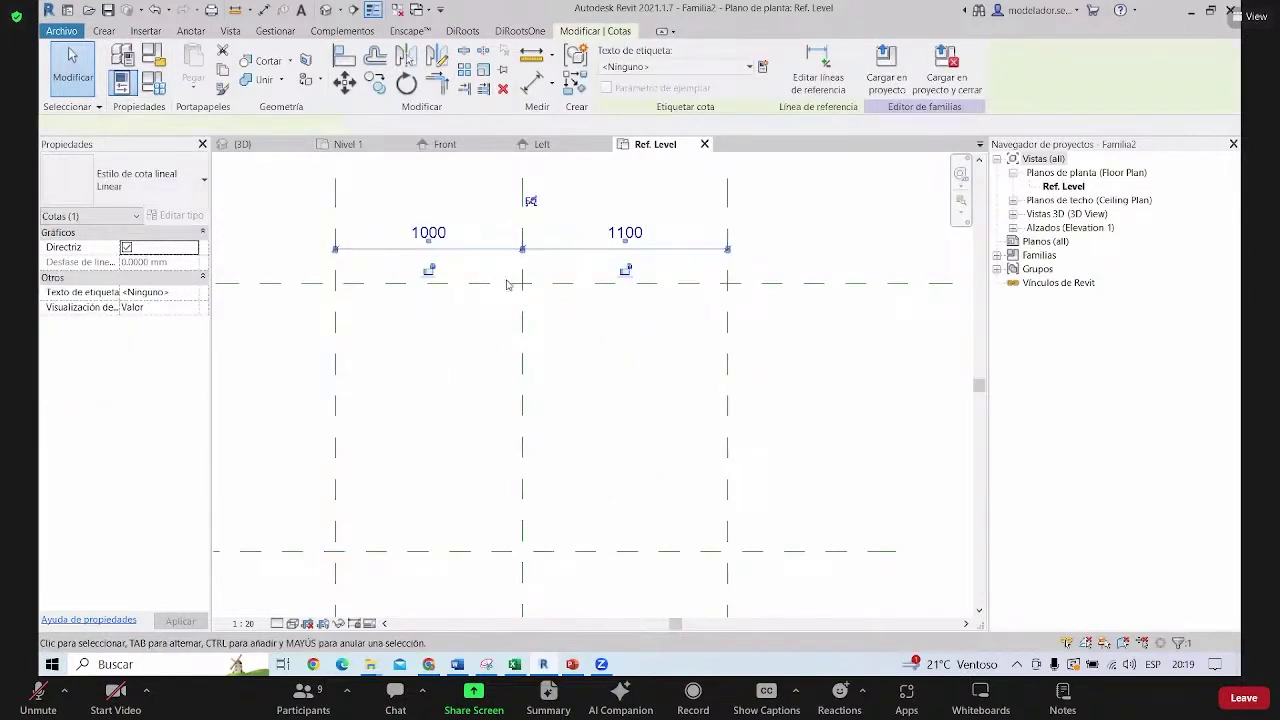
scroll(700, 175, down, 1)
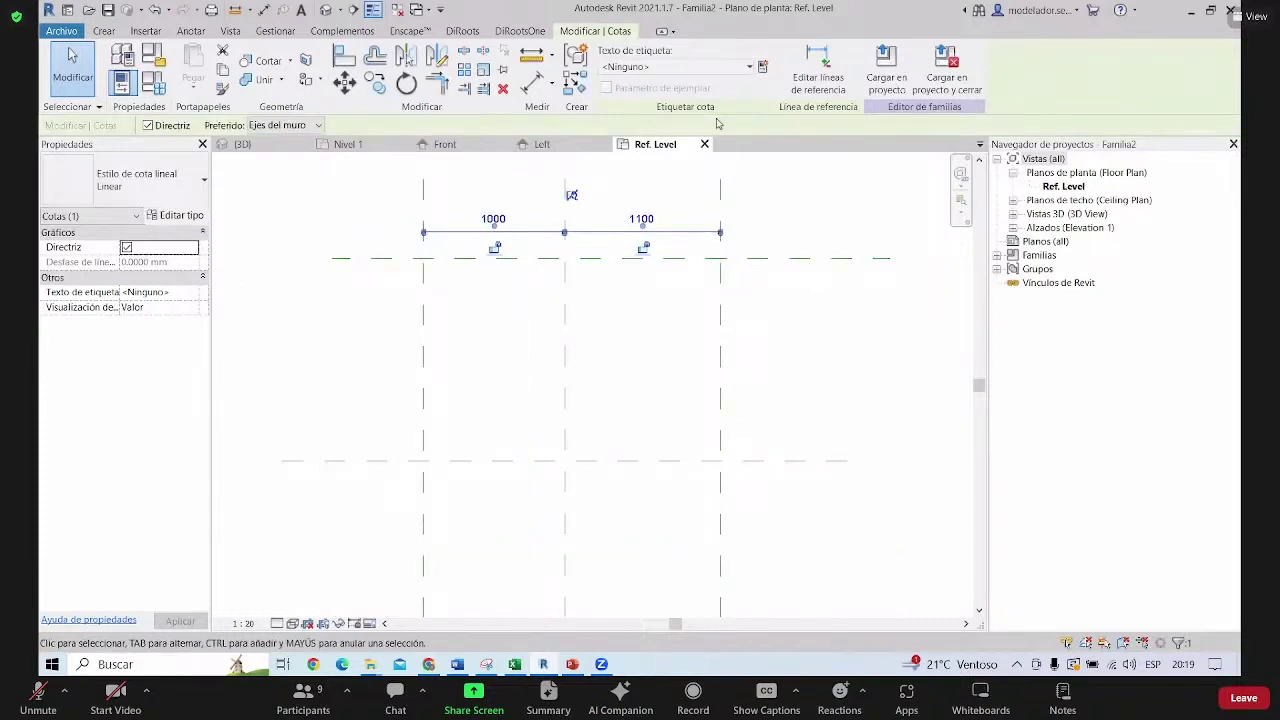
middle_drag(686, 248, 677, 257)
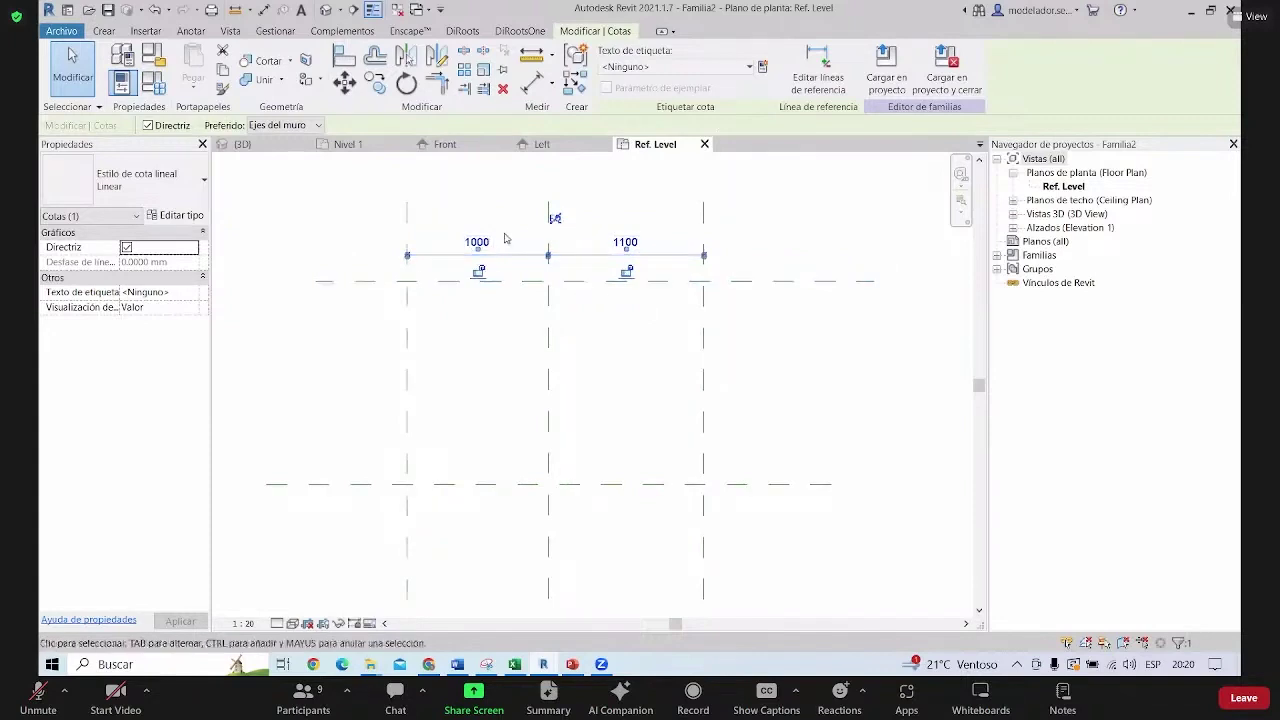
scroll(548, 225, up, 2)
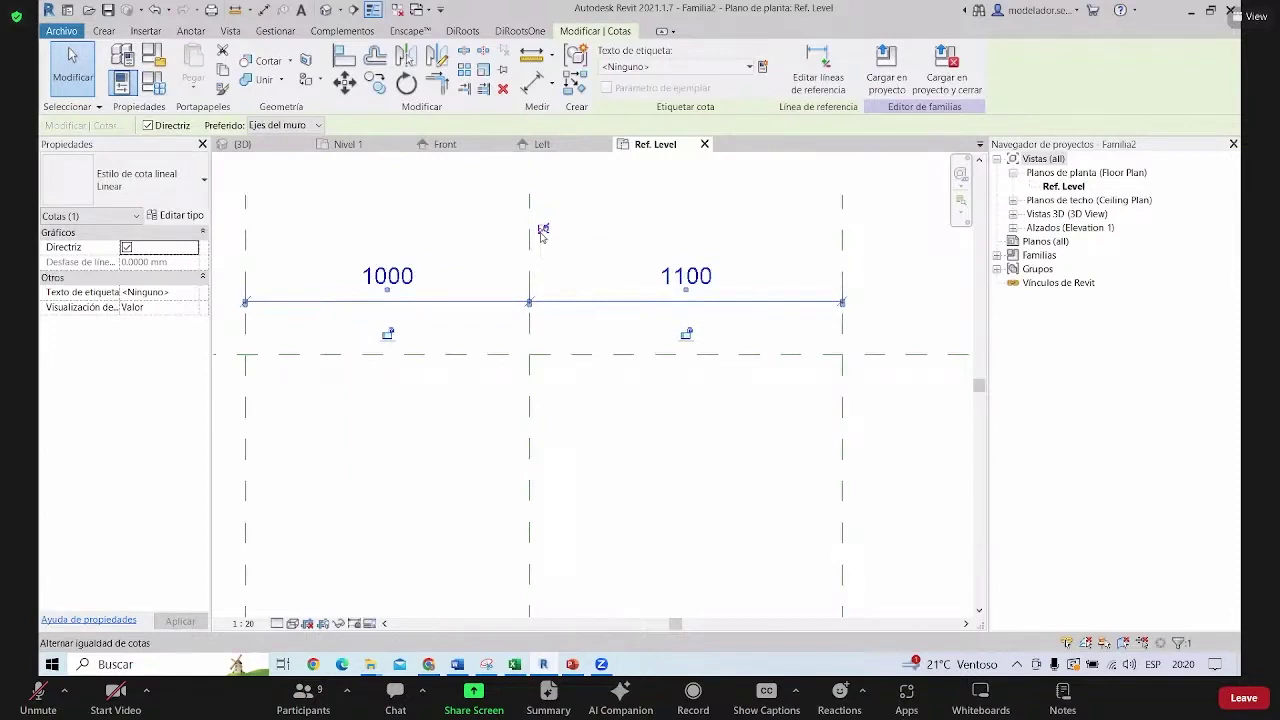
click(542, 231)
scroll(597, 225, down, 2)
scroll(620, 255, down, 3)
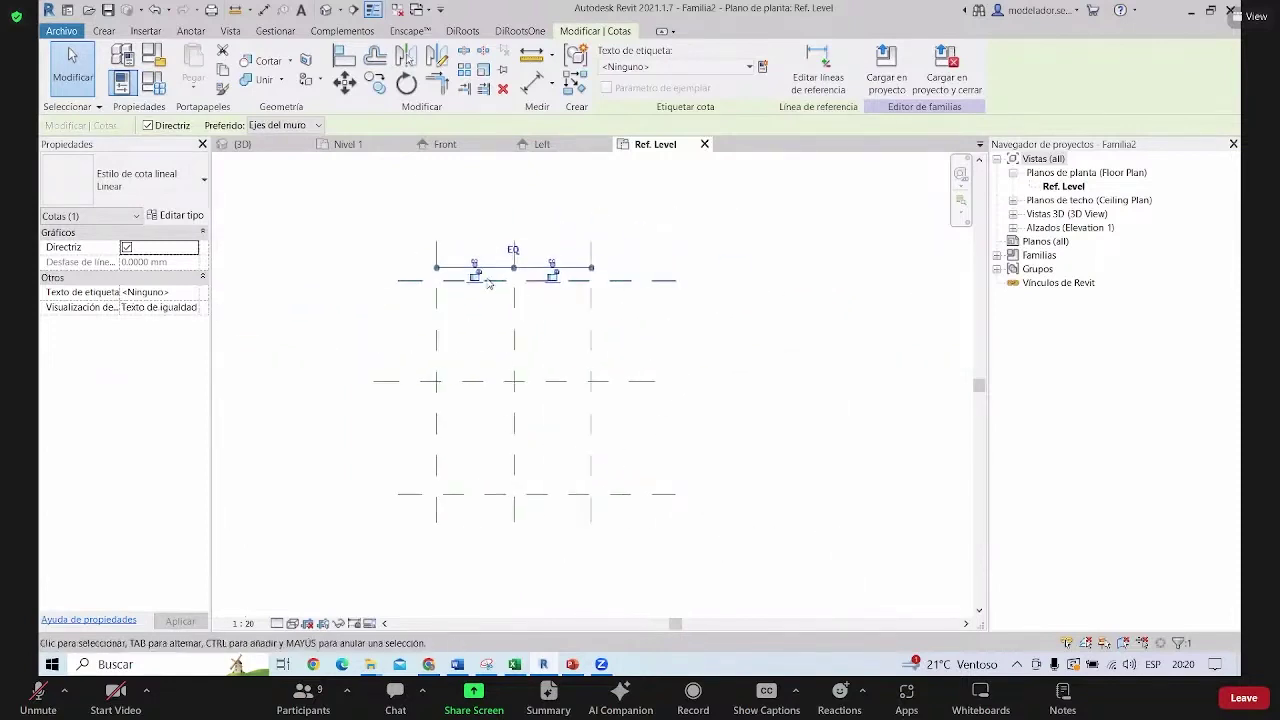
scroll(600, 276, up, 2)
key(Escape)
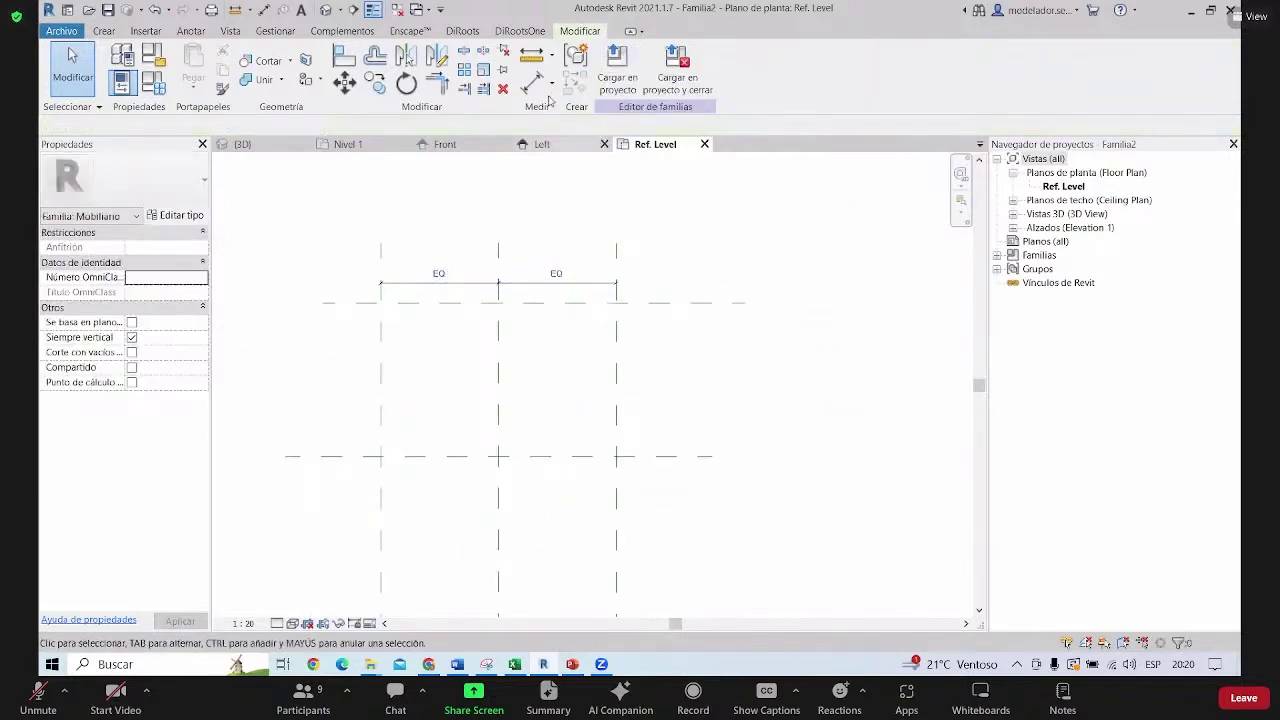
click(531, 55)
Add an overall 2200 aligned dimension between the outer planes, above the EQ string
click(380, 243)
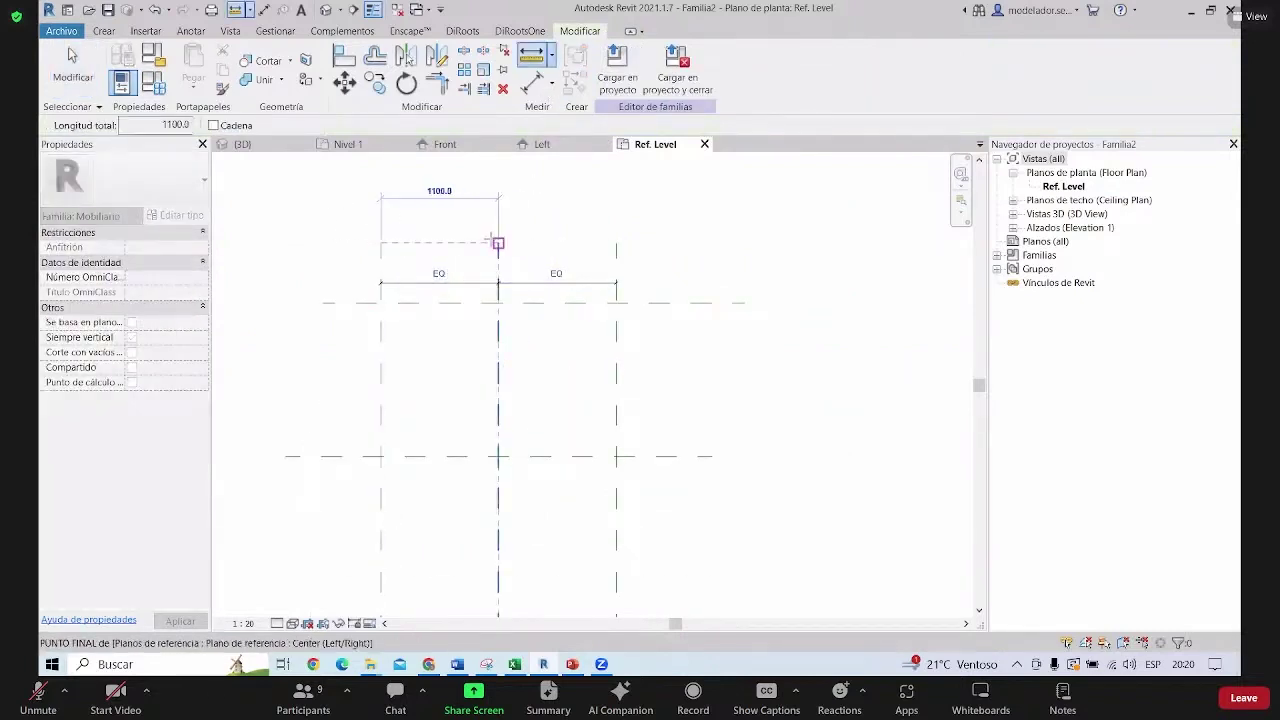
key(Escape)
key(Escape)
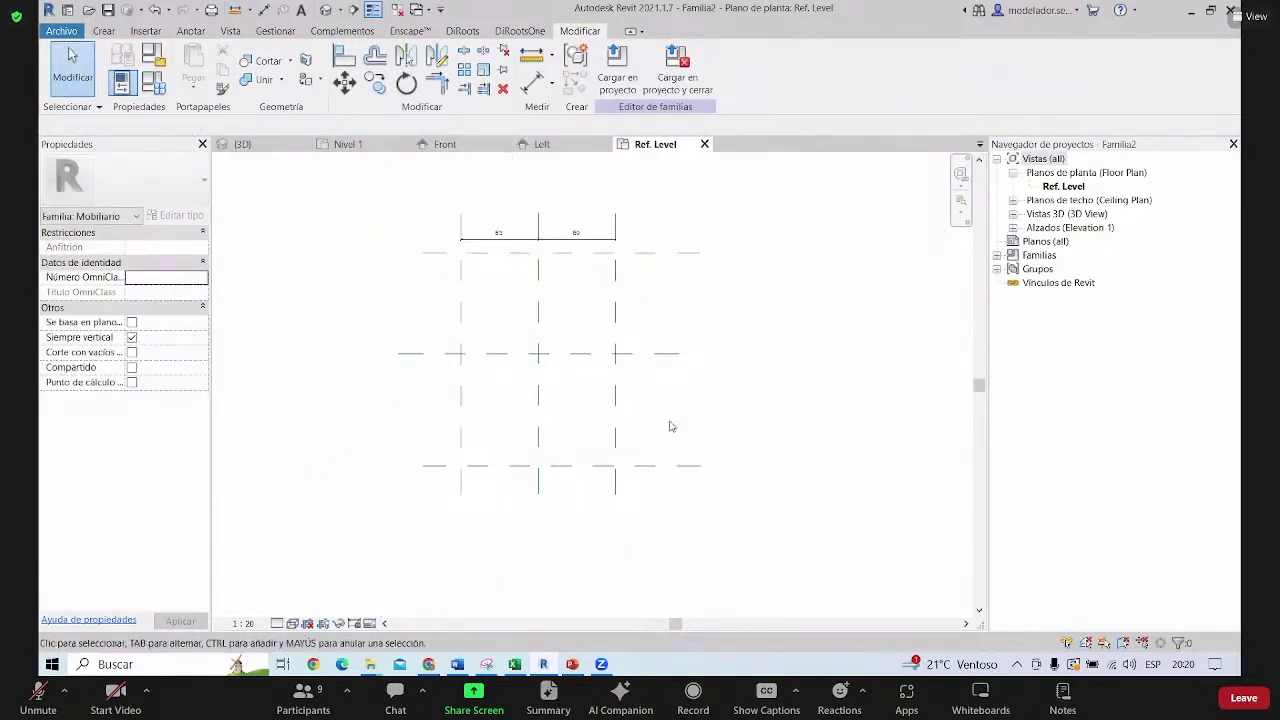
scroll(588, 213, up, 1)
middle_drag(588, 213, 481, 265)
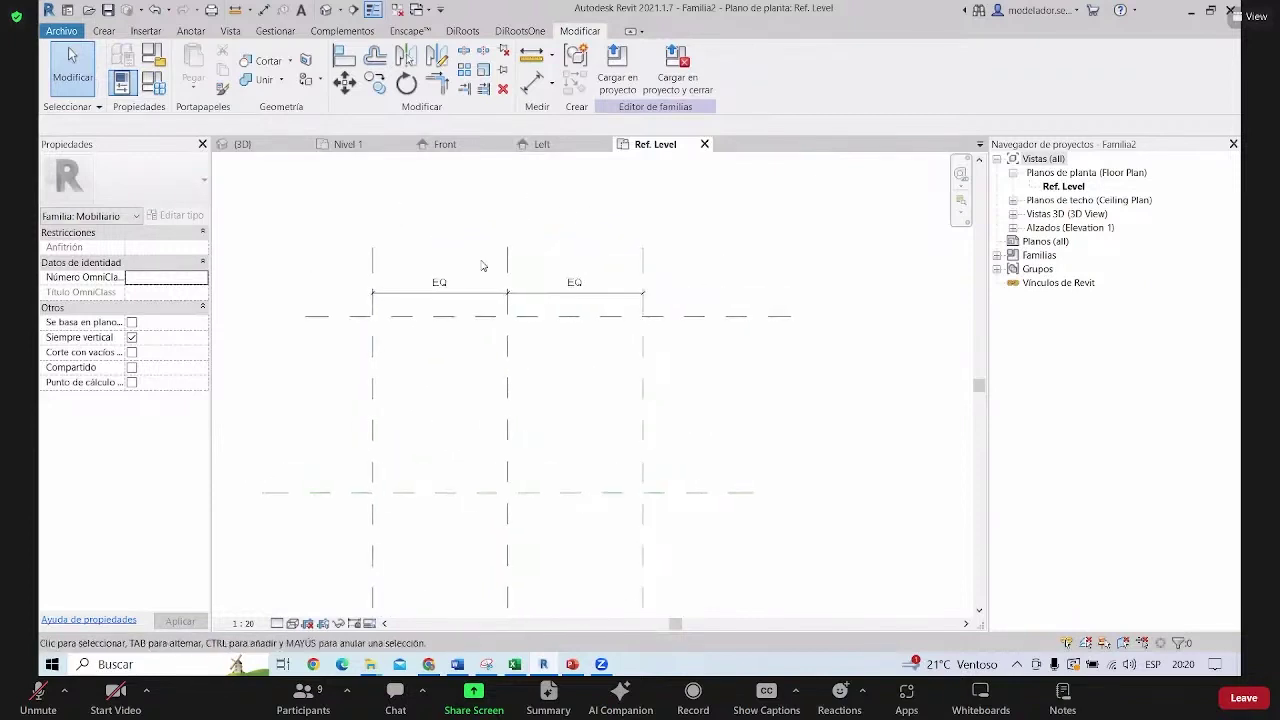
scroll(734, 363, down, 1)
middle_drag(734, 363, 726, 331)
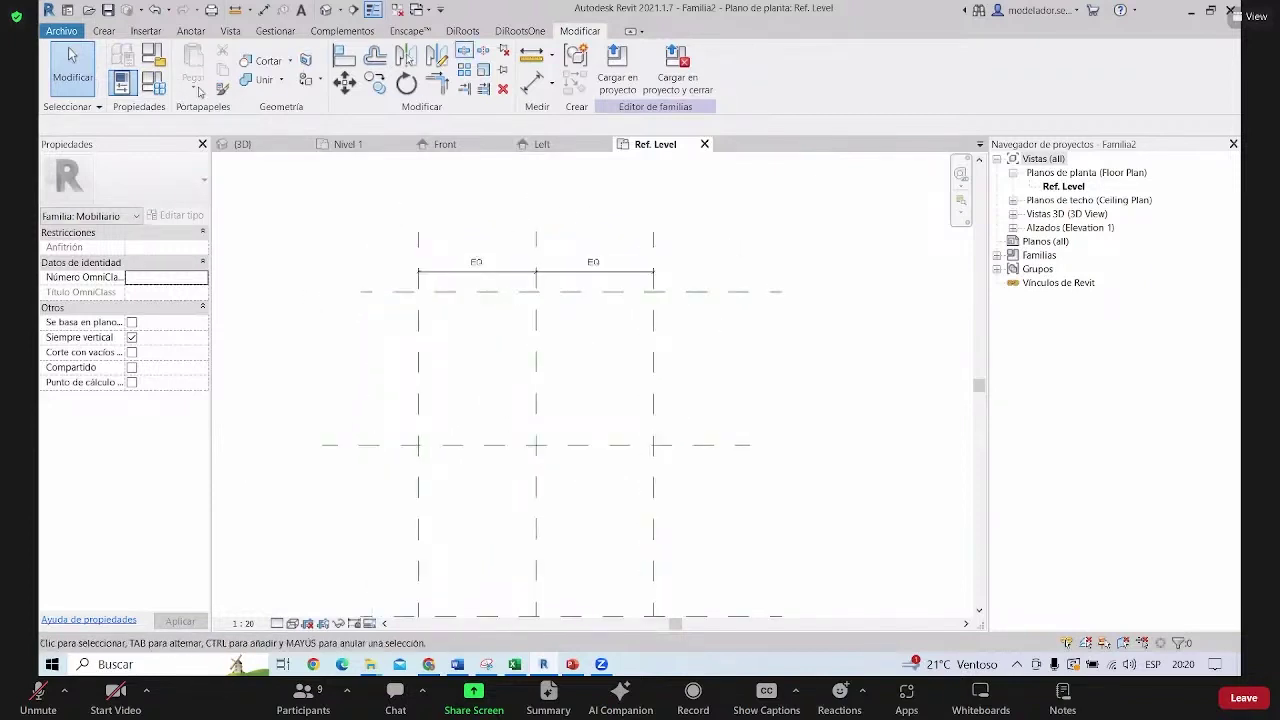
click(191, 31)
click(128, 65)
click(419, 243)
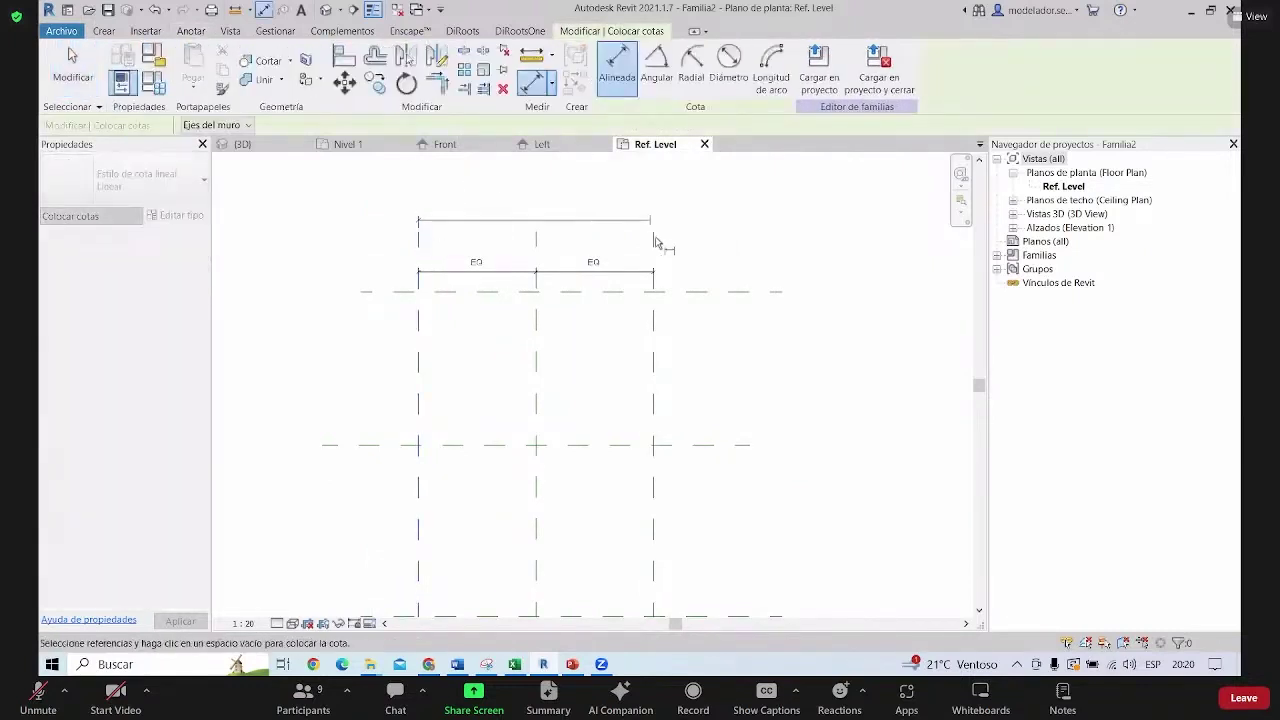
click(653, 243)
click(784, 256)
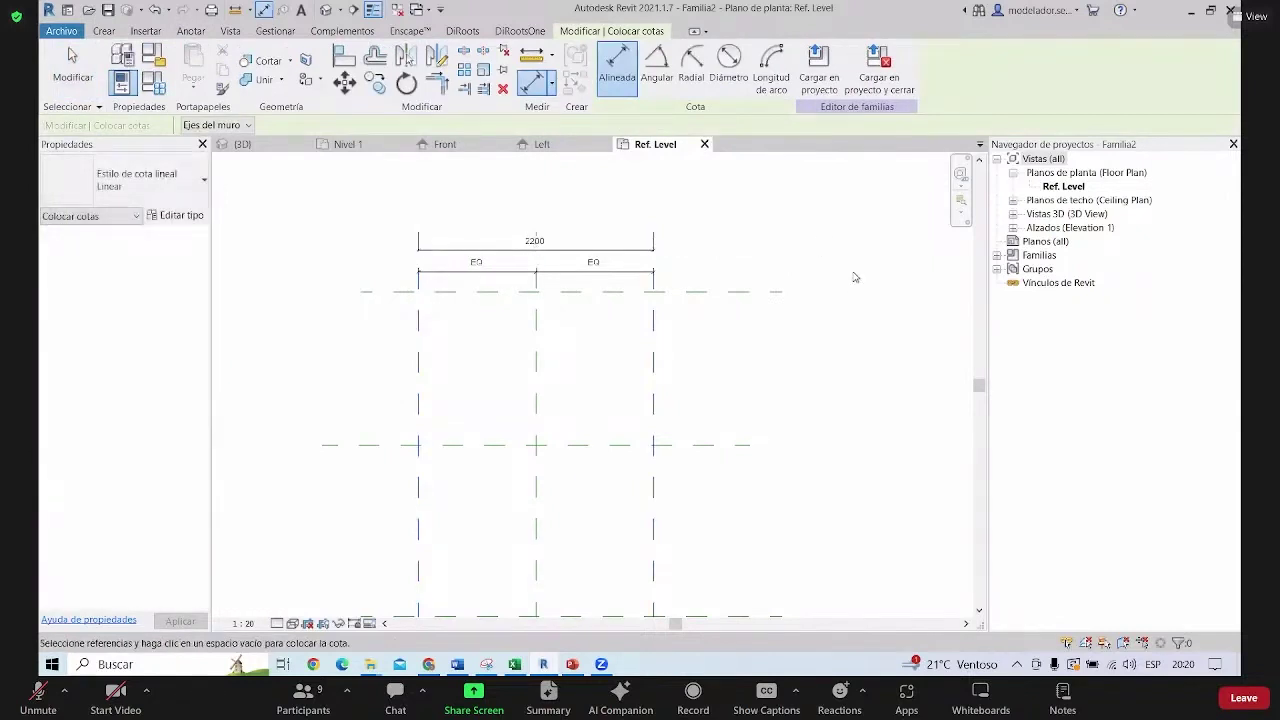
key(Escape)
Set the project length units to metres with the UN Project Units dialog
key(u)
key(n)
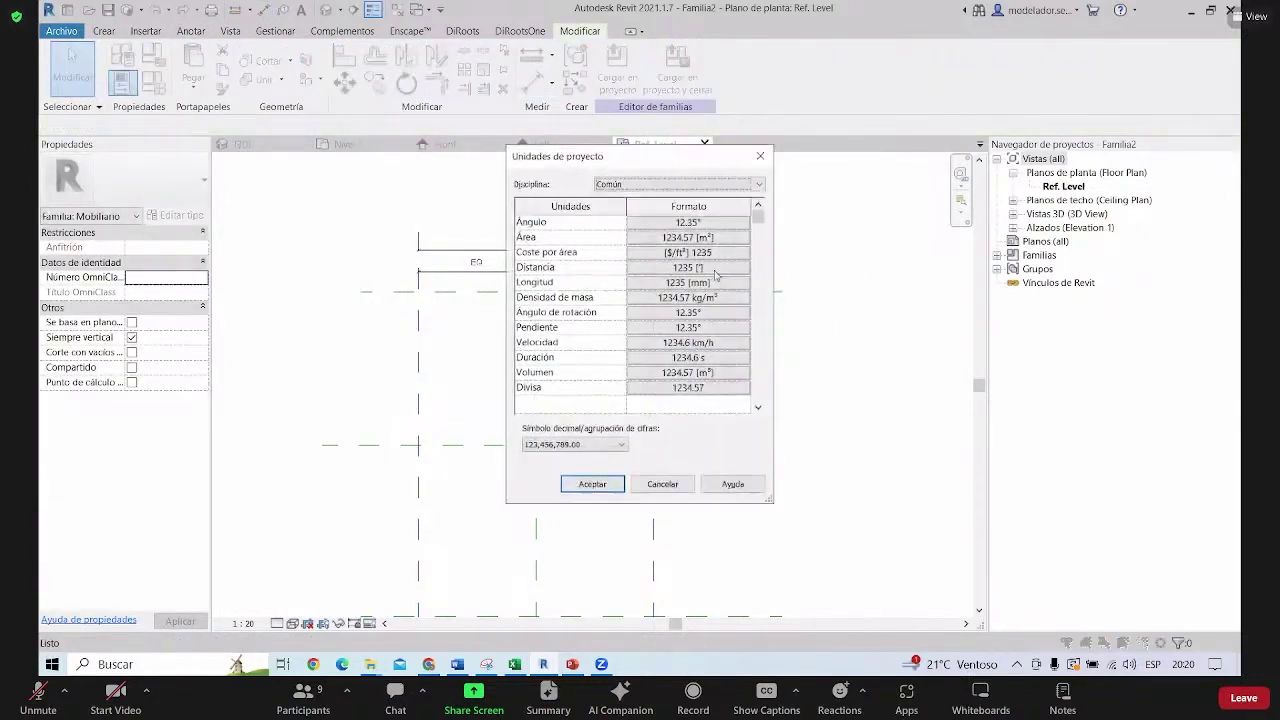
click(706, 282)
click(797, 249)
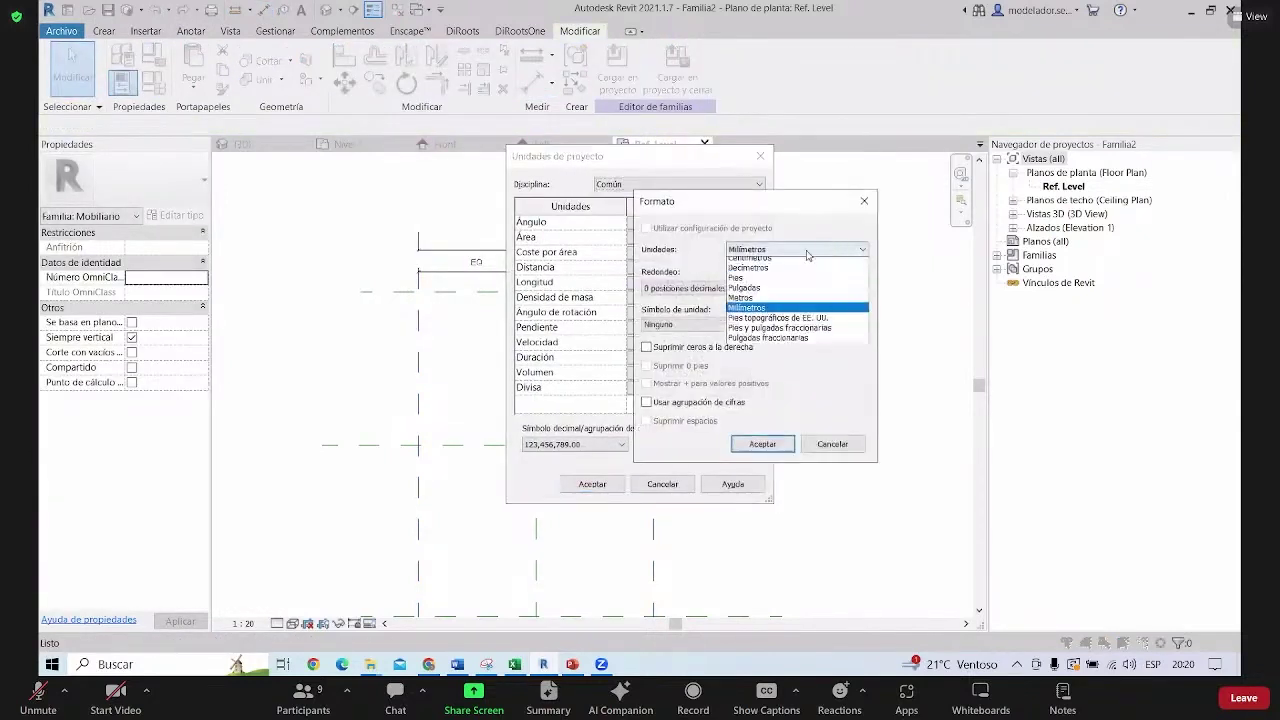
click(764, 300)
click(762, 444)
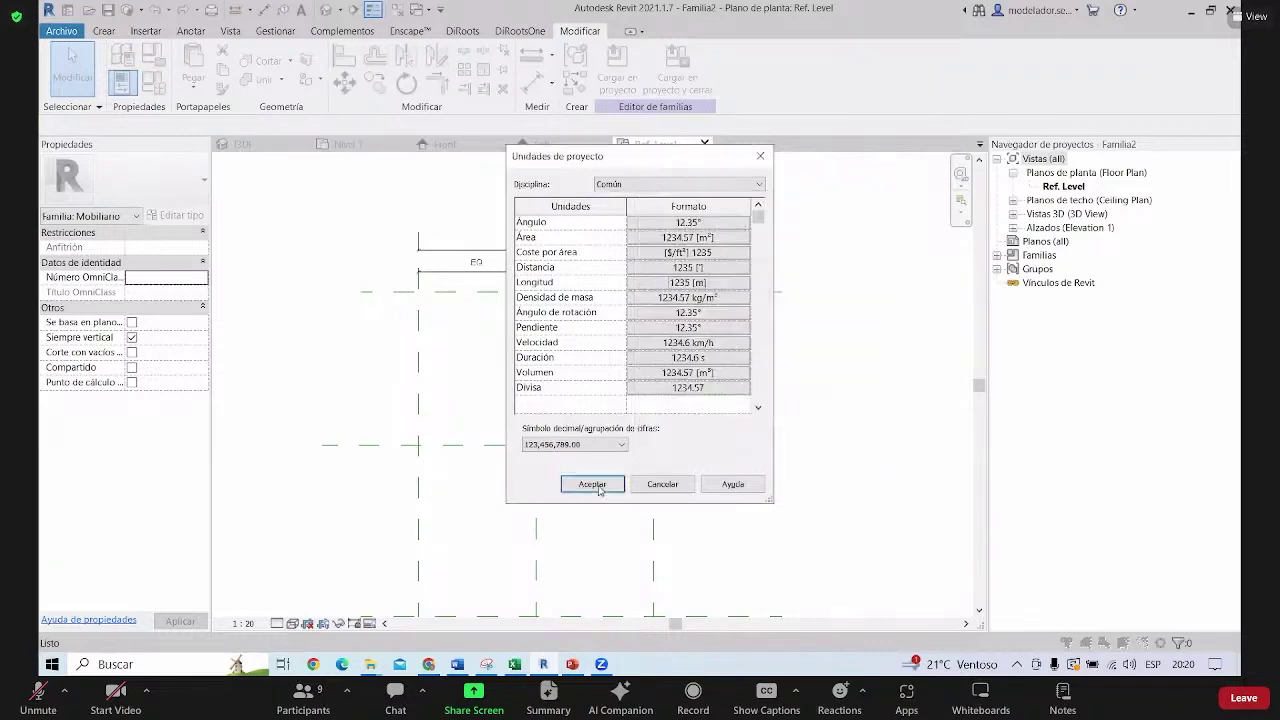
click(592, 484)
scroll(560, 258, down, 1)
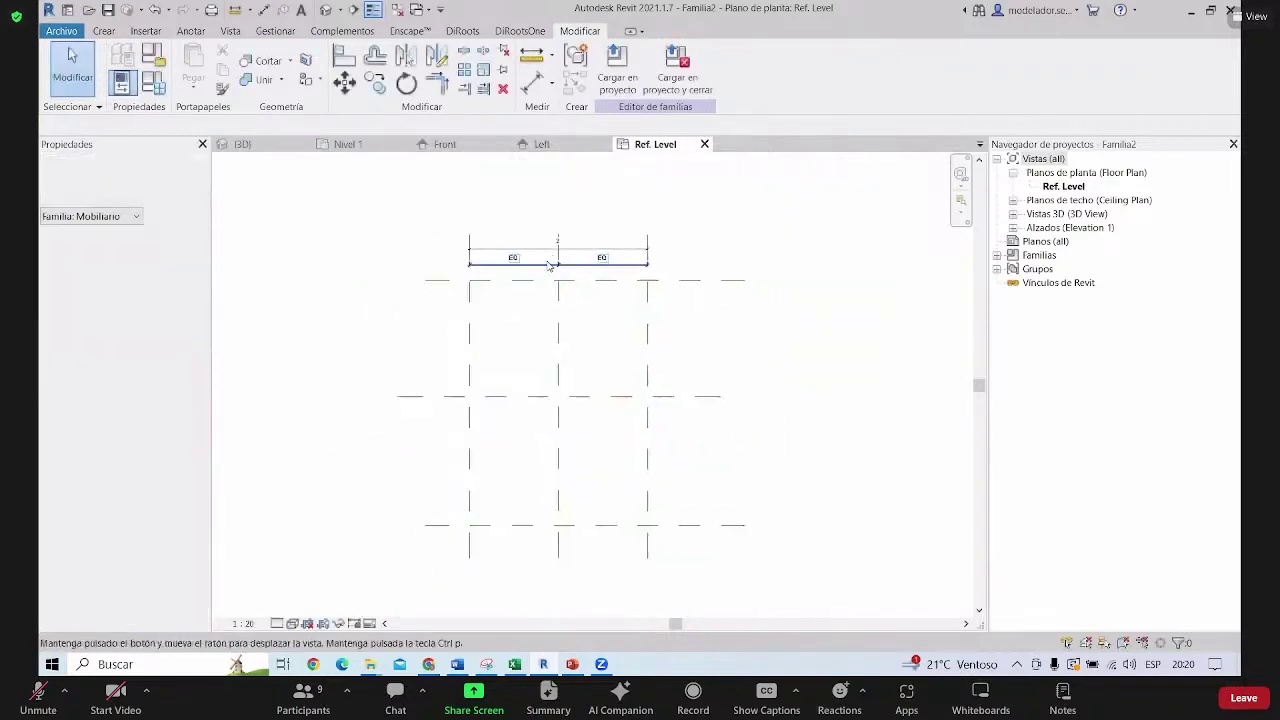
Round metre lengths to 2 decimal places so the width reads 2.20
key(u)
key(n)
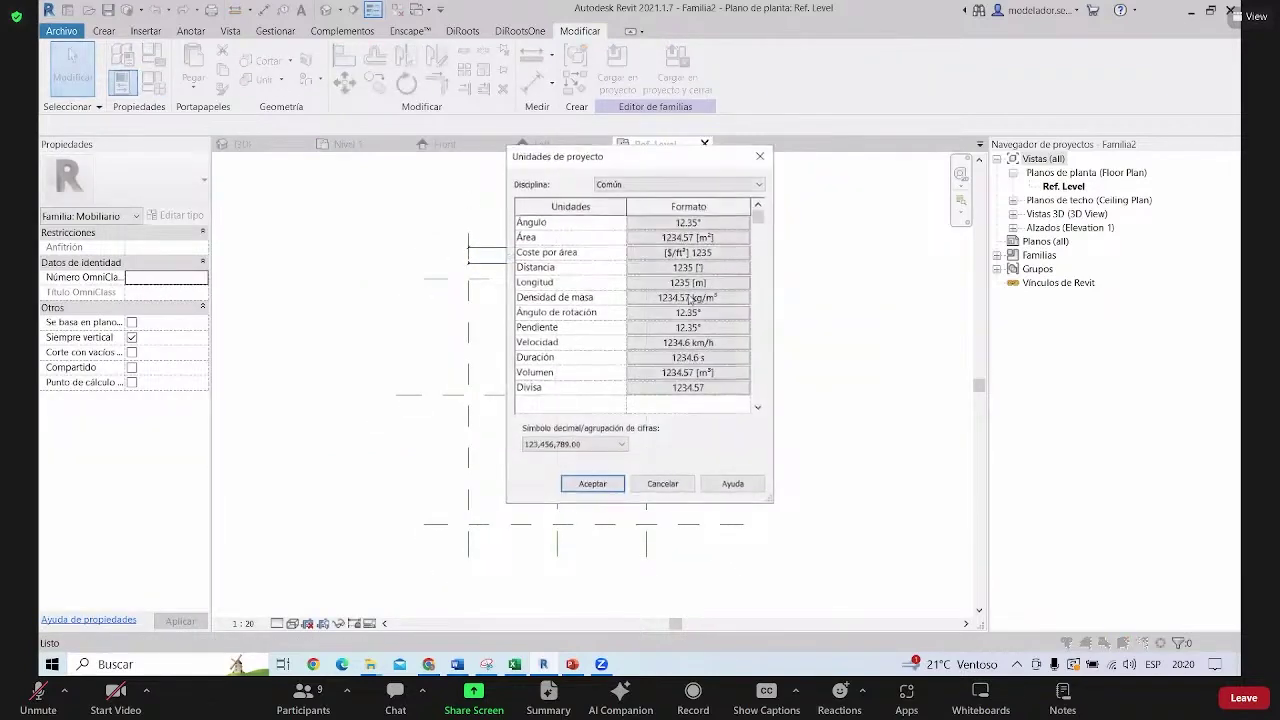
click(688, 283)
click(797, 249)
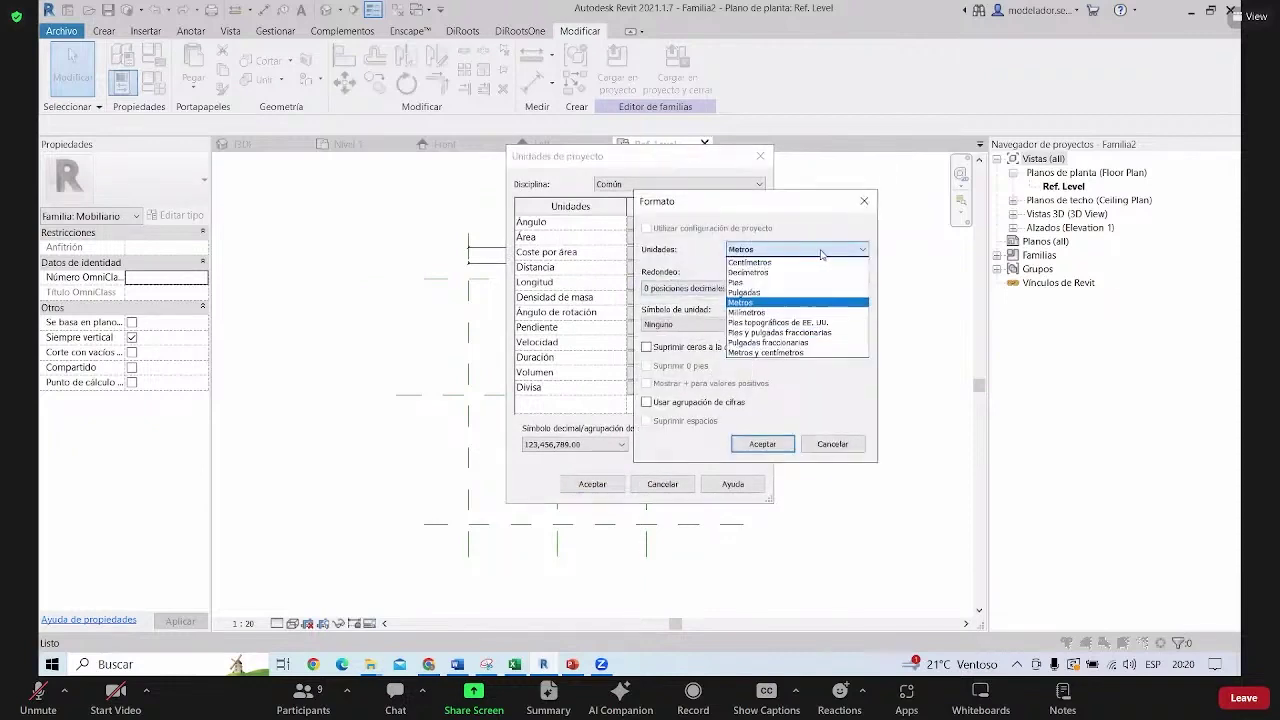
click(797, 258)
click(690, 288)
click(680, 320)
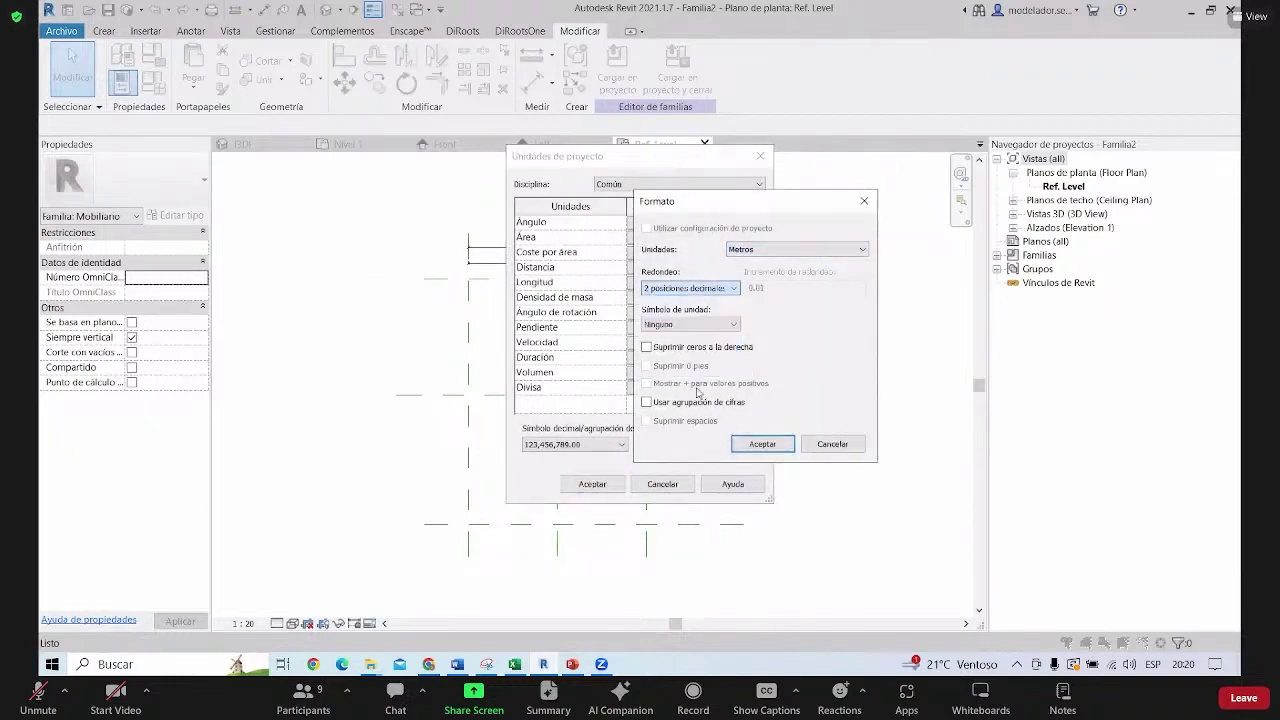
click(752, 446)
click(592, 484)
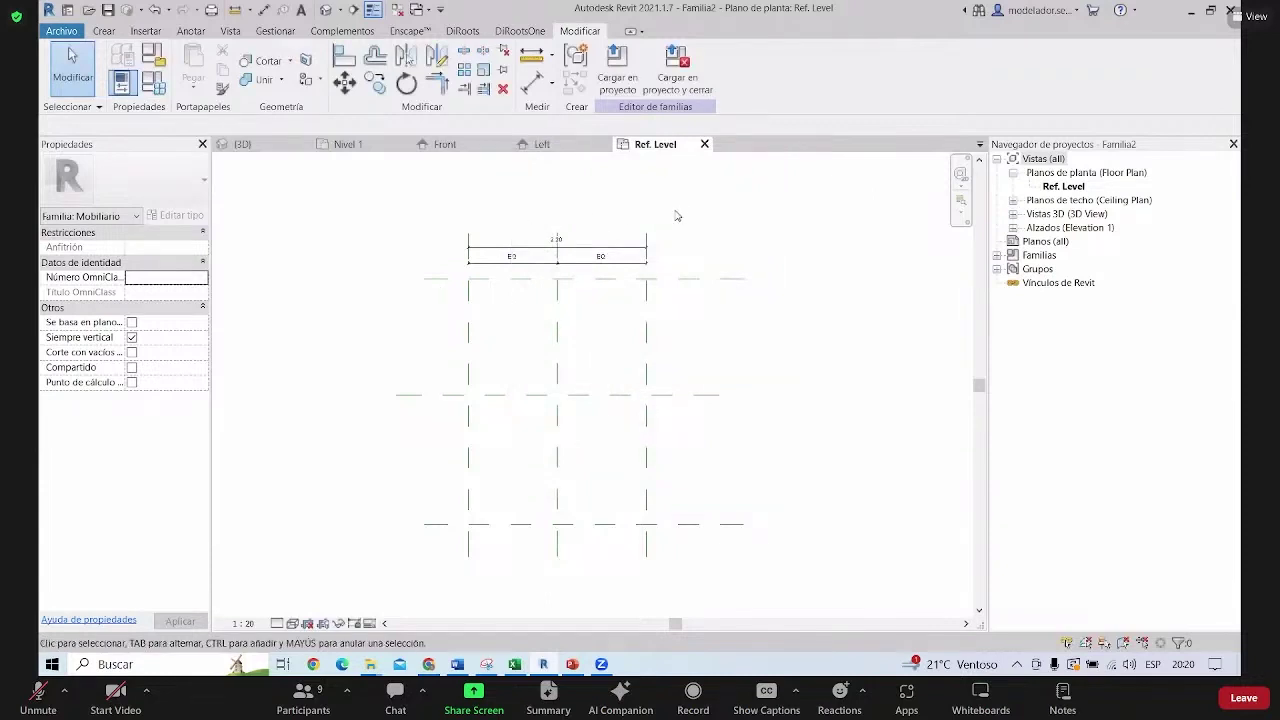
Label the overall 2.20 width dimension with a new parameter named Ancho
scroll(658, 300, up, 2)
scroll(540, 331, up, 1)
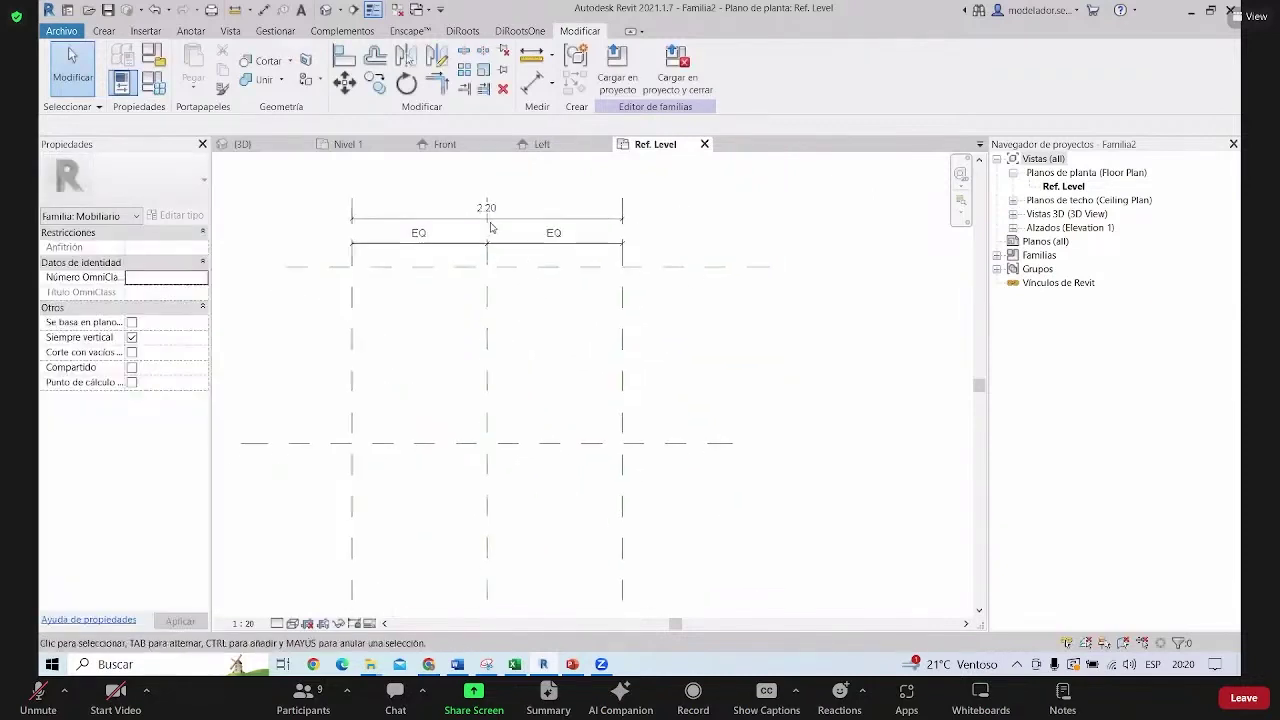
scroll(558, 289, up, 2)
scroll(533, 231, down, 2)
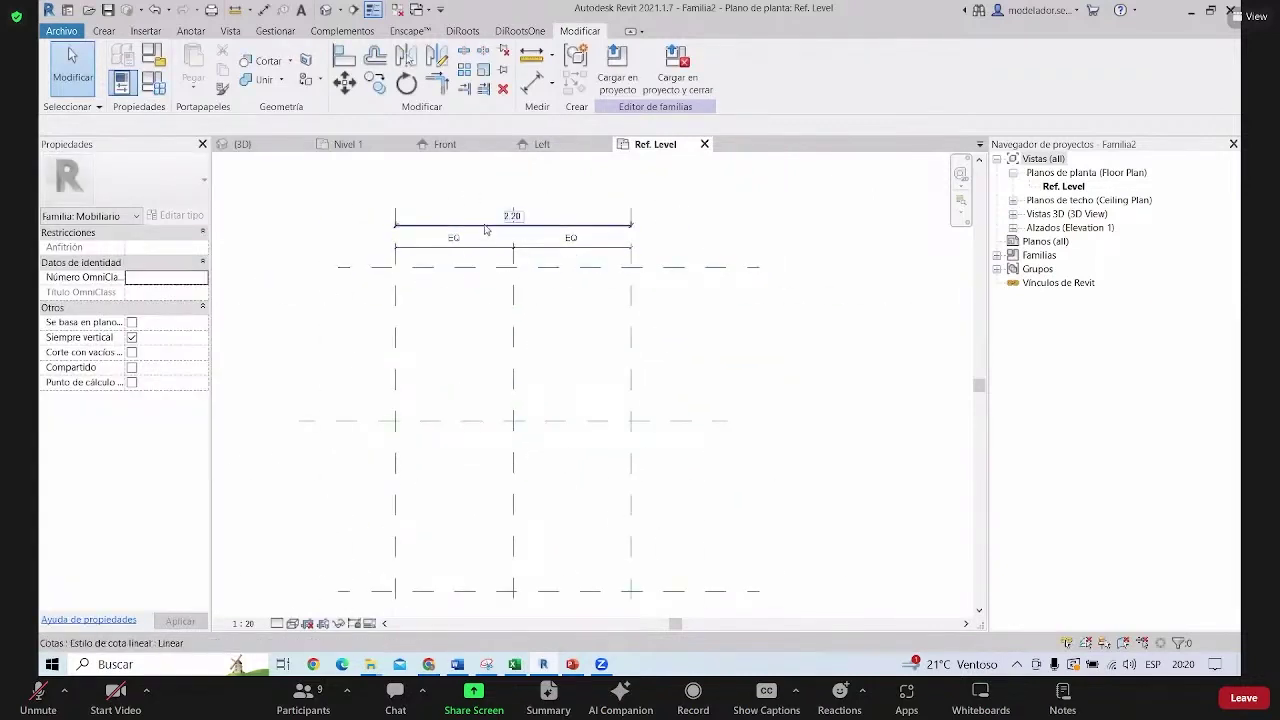
middle_drag(526, 300, 542, 367)
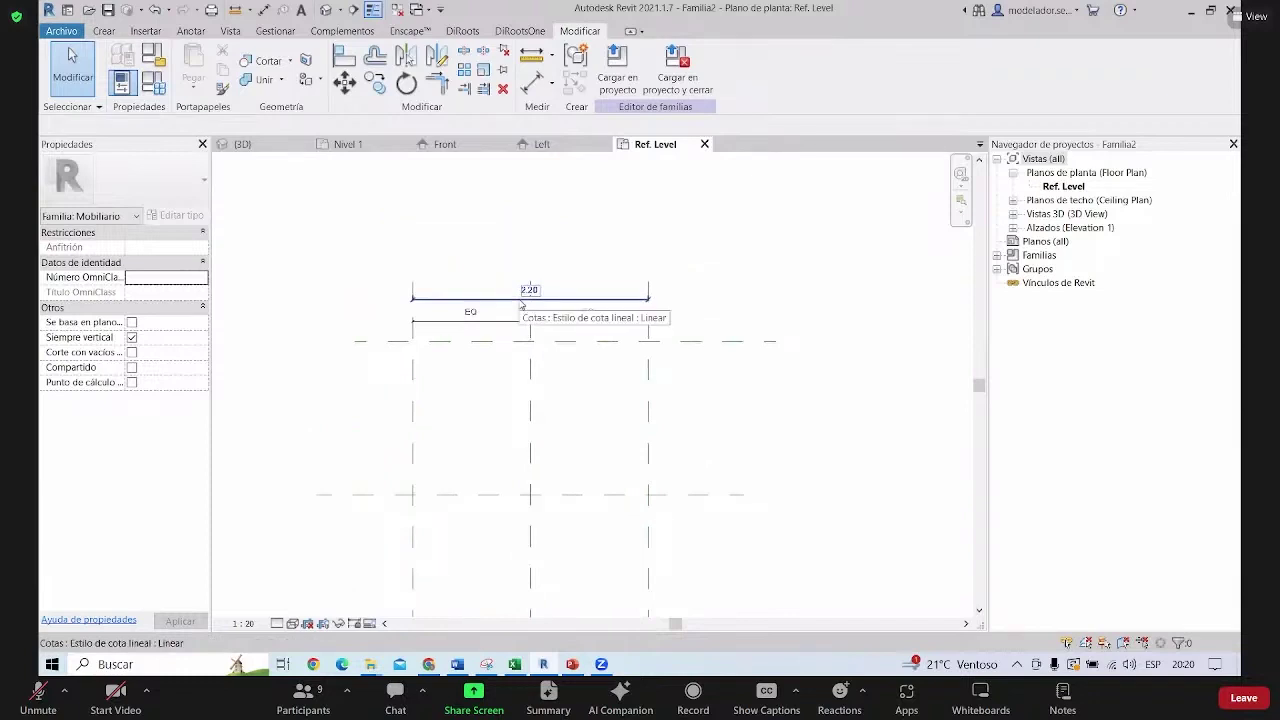
click(522, 300)
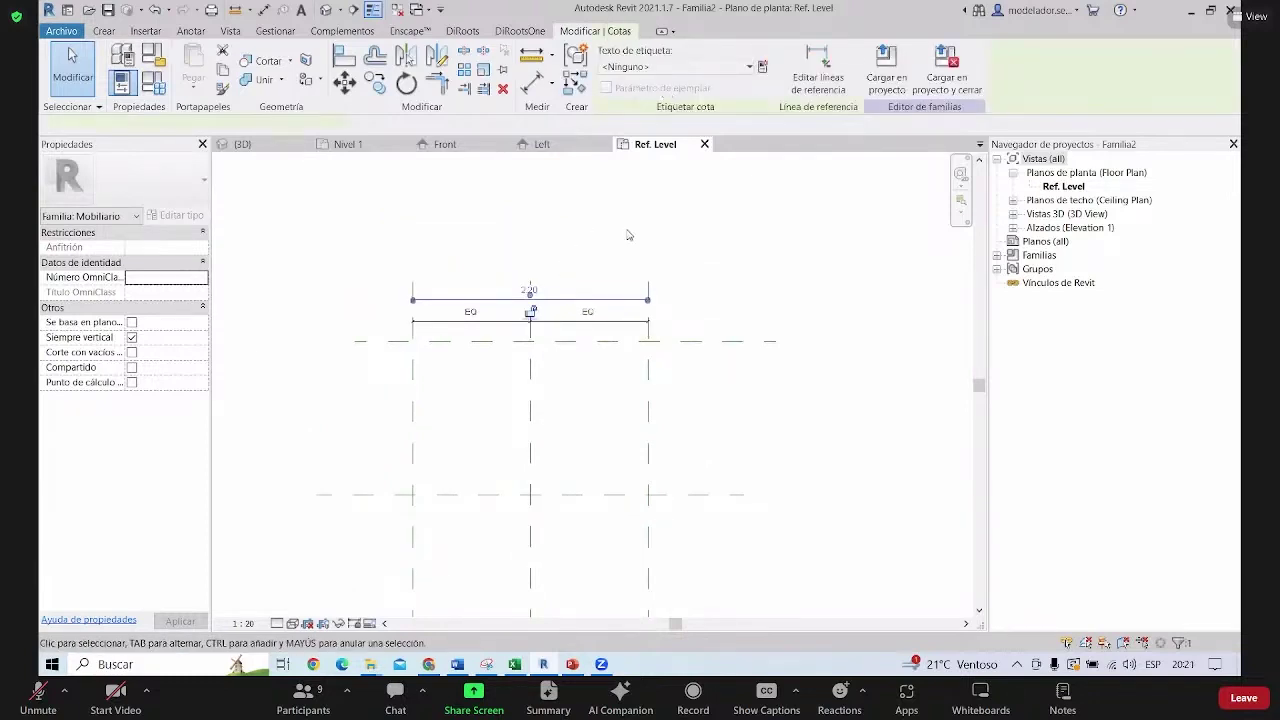
click(714, 68)
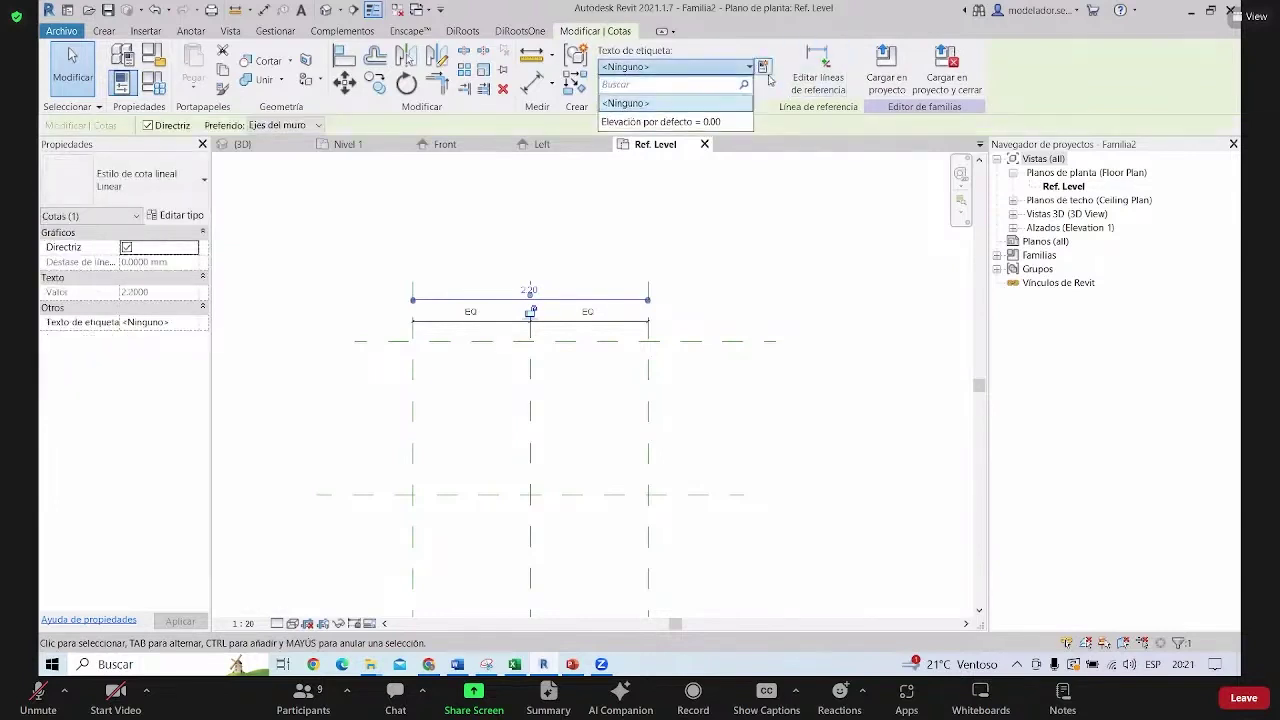
click(665, 112)
text(anc)
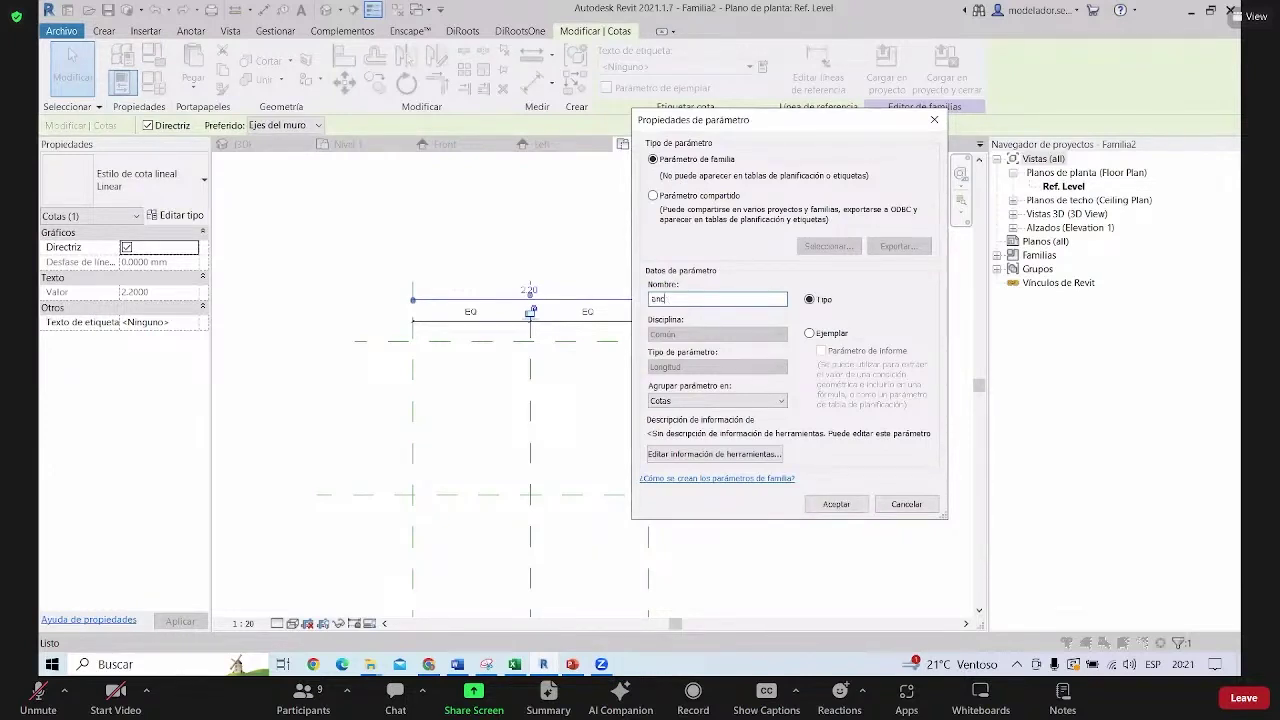
key(BackSpace)
key(BackSpace)
key(BackSpace)
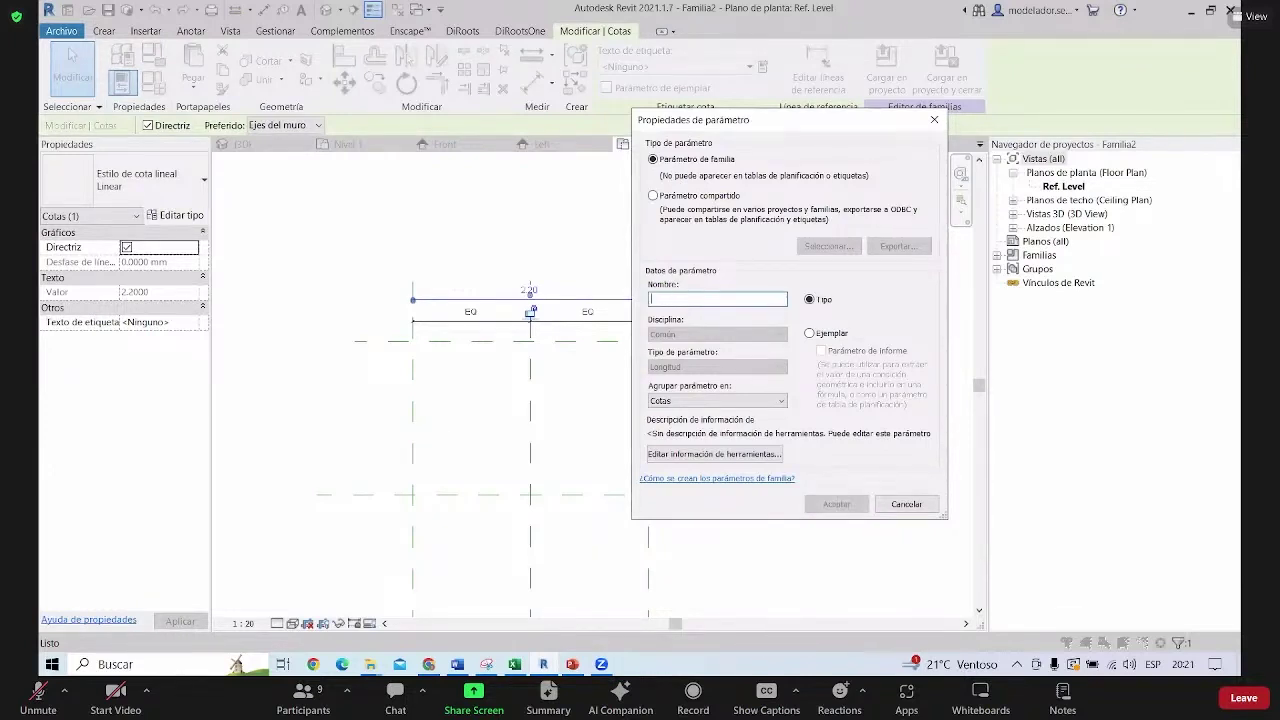
text(Ancho)
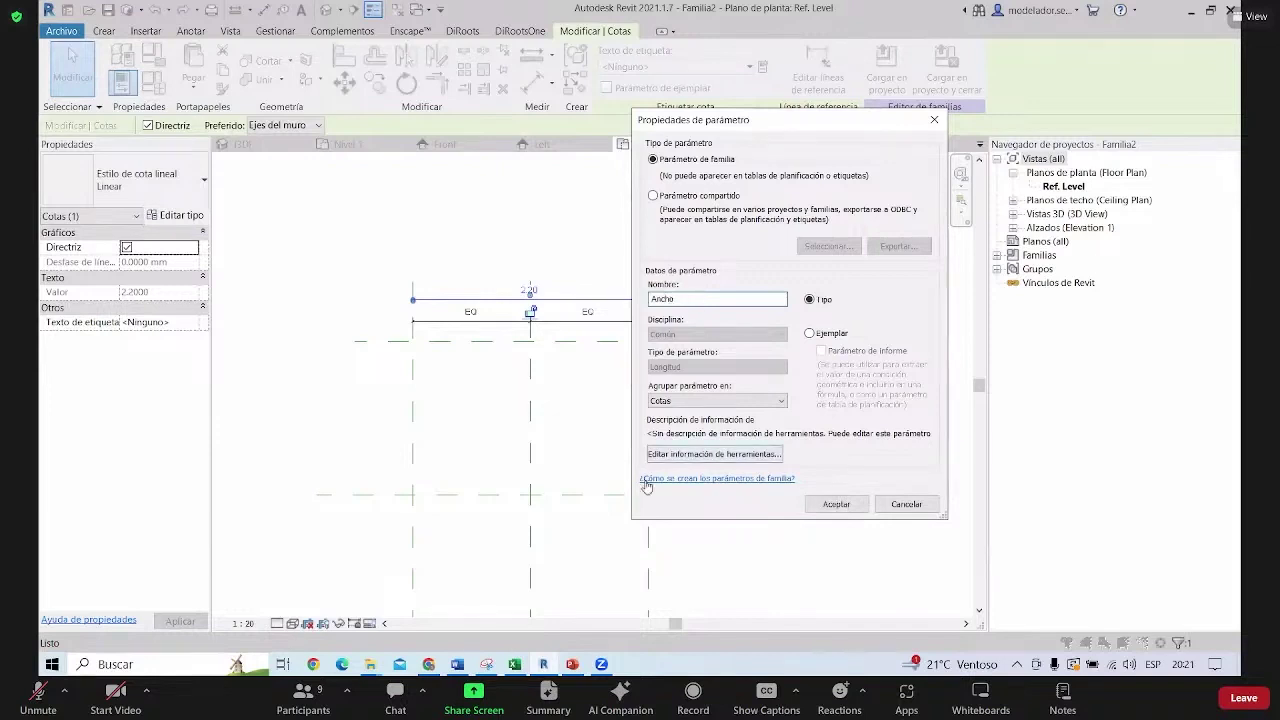
key(Return)
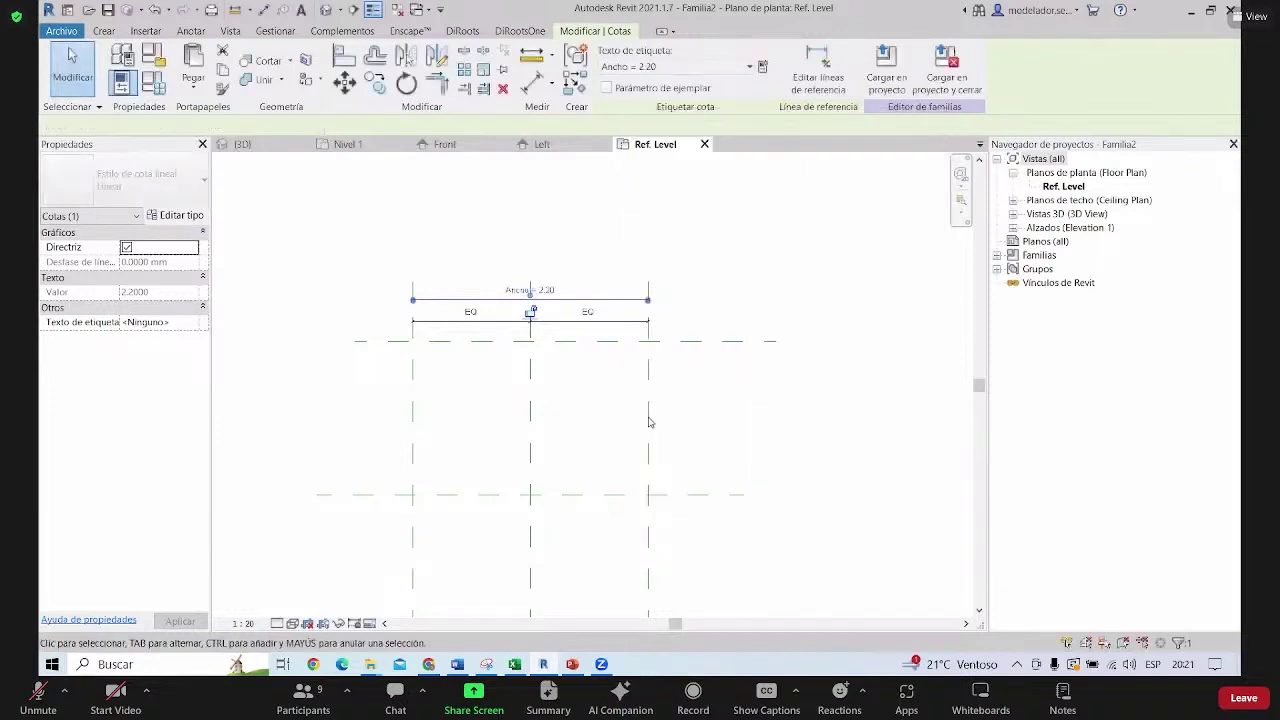
scroll(471, 293, up, 2)
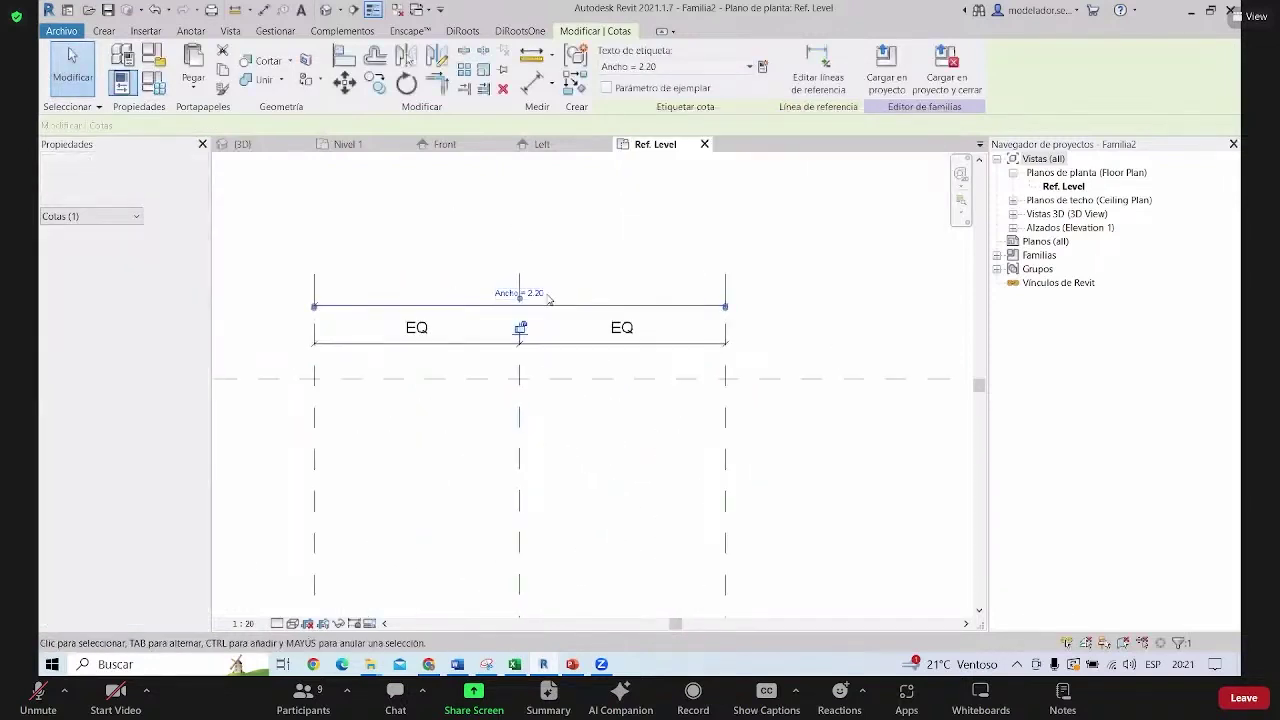
click(408, 229)
scroll(538, 284, down, 1)
Flex the right reference plane to test the width, leaving it at 2.20
click(665, 376)
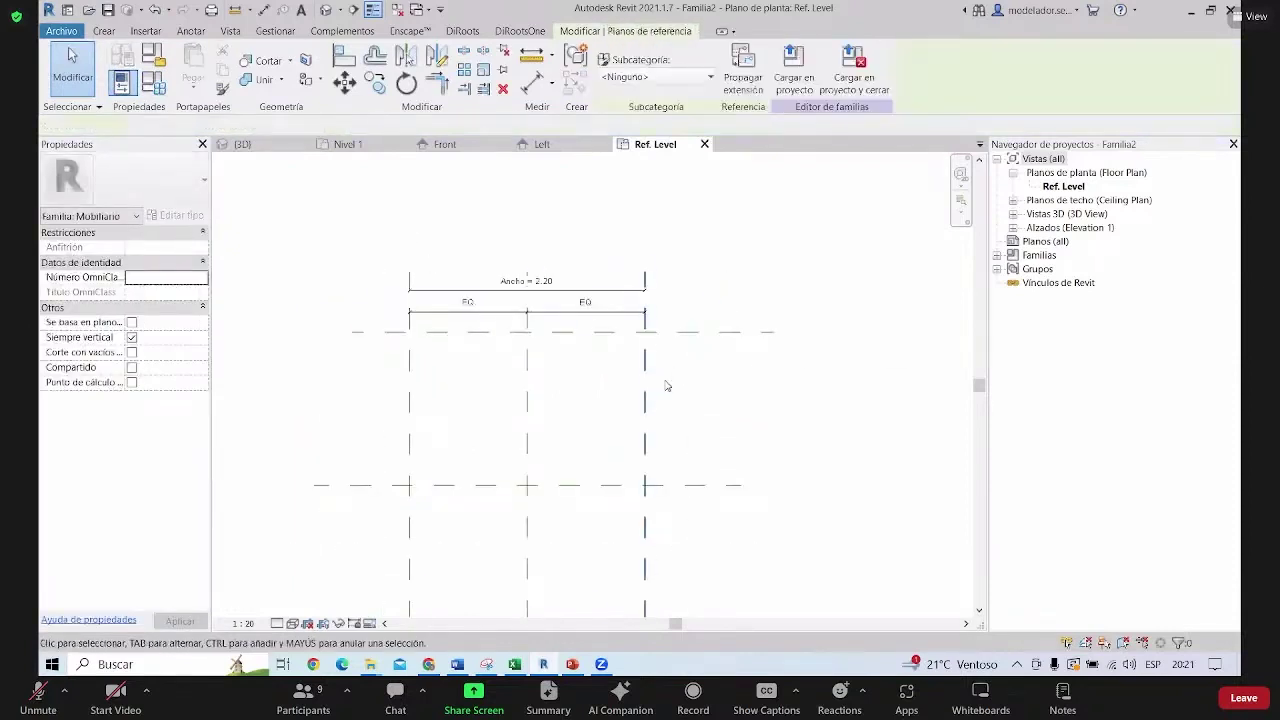
scroll(660, 385, up, 3)
mouse_move(640, 394)
mouse_down()
mouse_move(701, 399)
mouse_move(586, 409)
mouse_move(648, 409)
mouse_move(563, 437)
mouse_move(648, 447)
mouse_move(594, 443)
mouse_move(634, 451)
mouse_move(605, 459)
mouse_move(620, 457)
mouse_up()
scroll(563, 437, down, 1)
click(688, 327)
scroll(688, 327, down, 2)
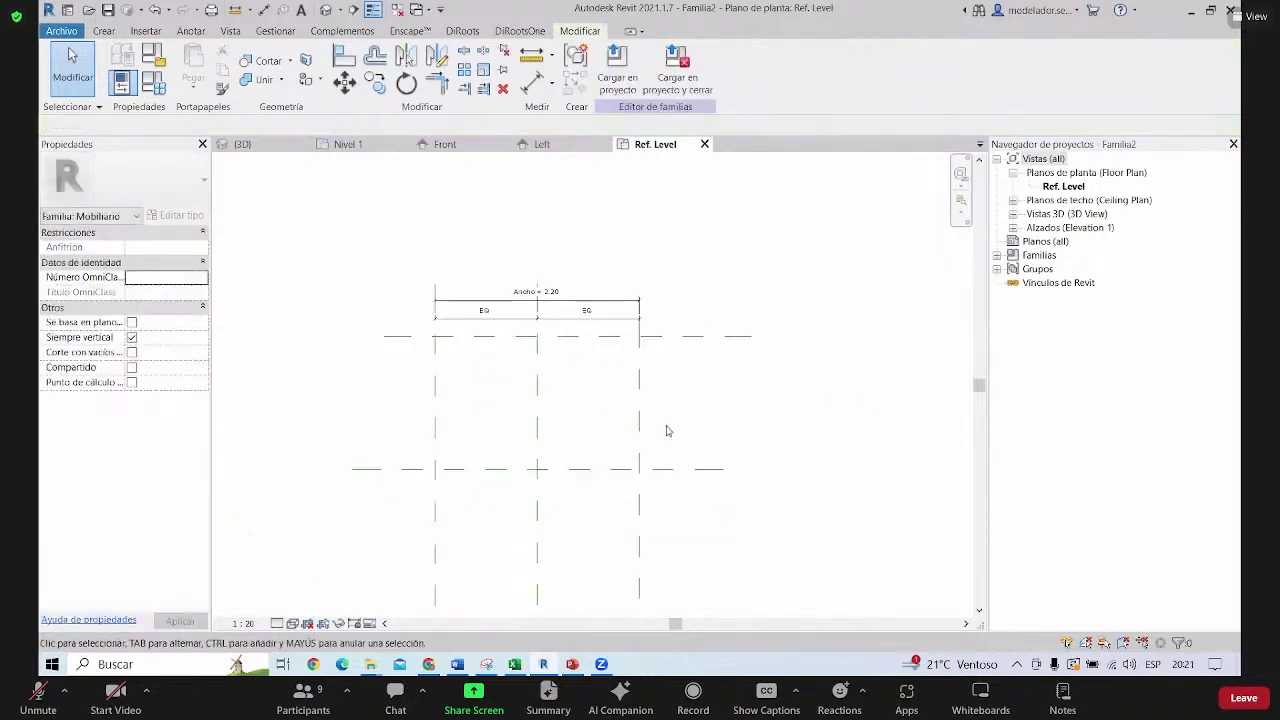
middle_drag(666, 429, 703, 354)
scroll(457, 323, up, 1)
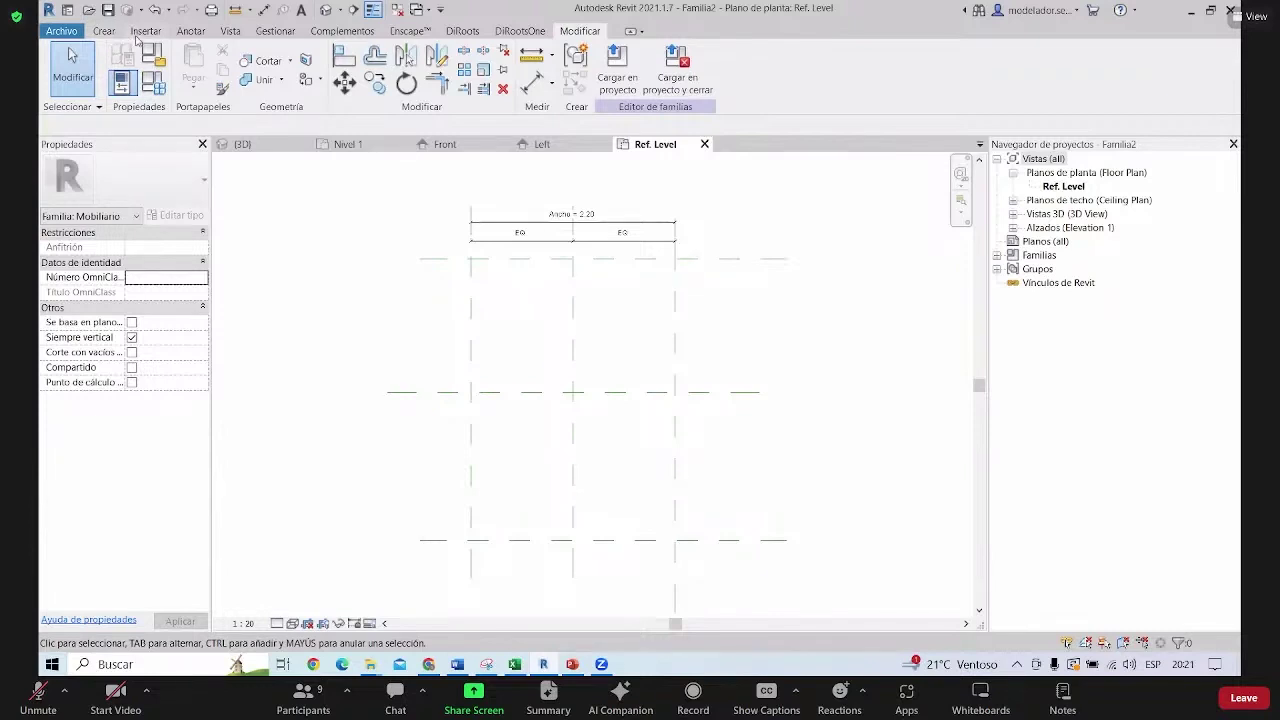
Dimension the three horizontal reference planes as a chain and set it to EQ
click(104, 31)
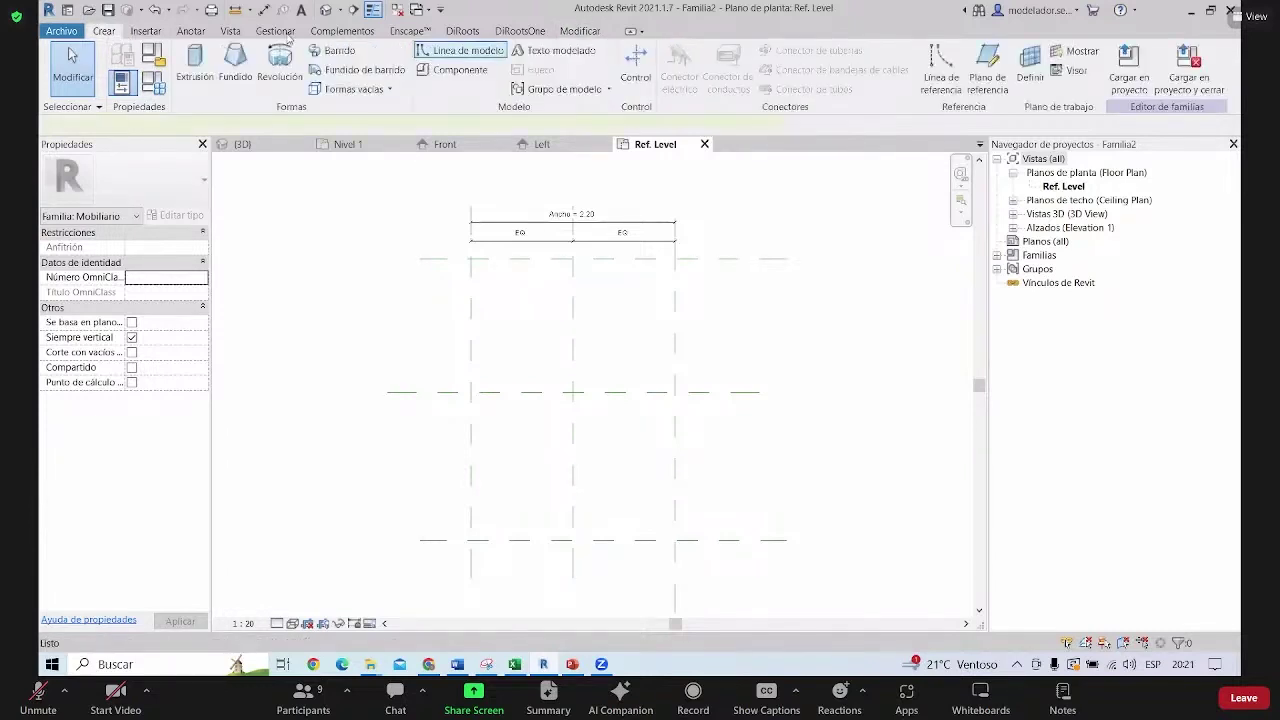
key(Escape)
click(191, 31)
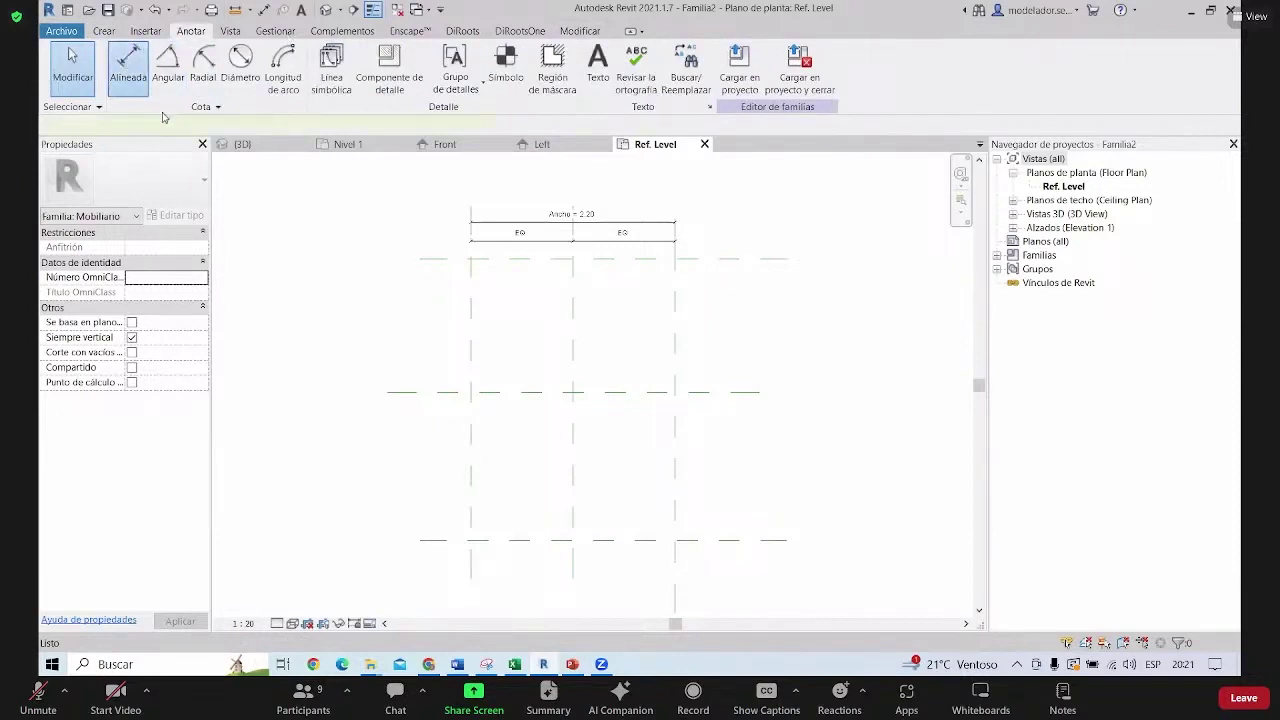
click(445, 392)
click(443, 540)
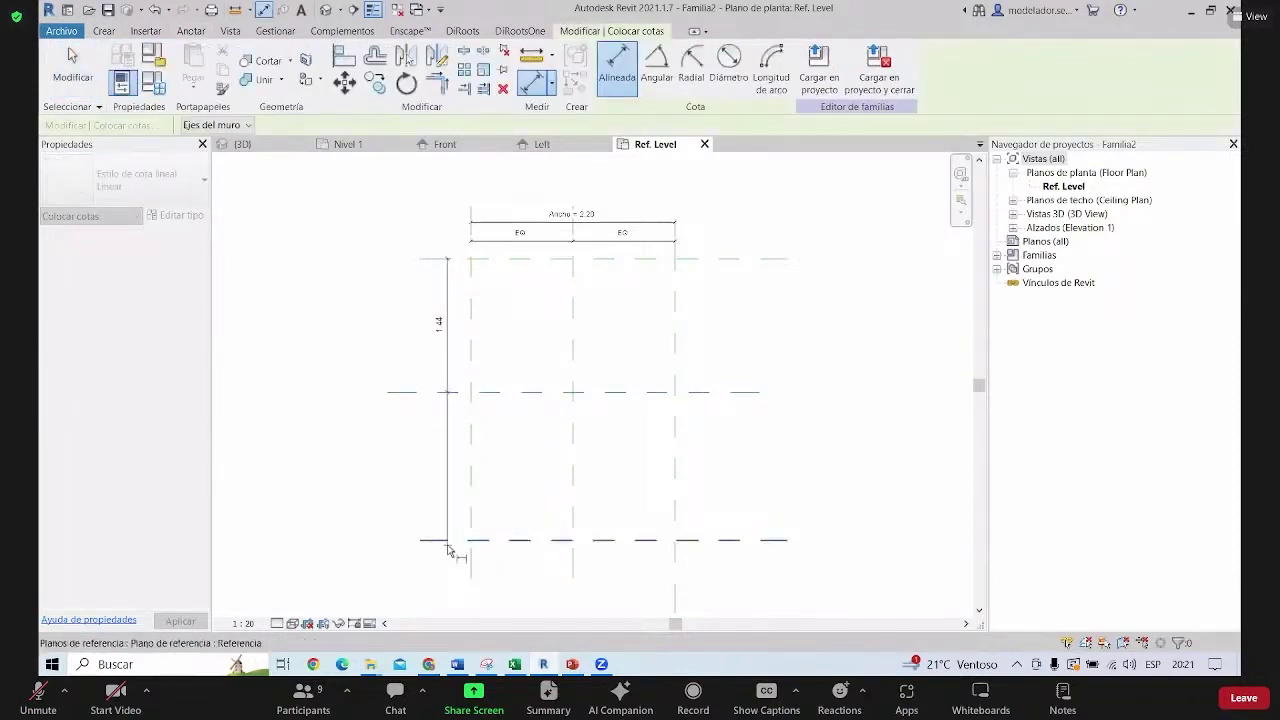
click(439, 420)
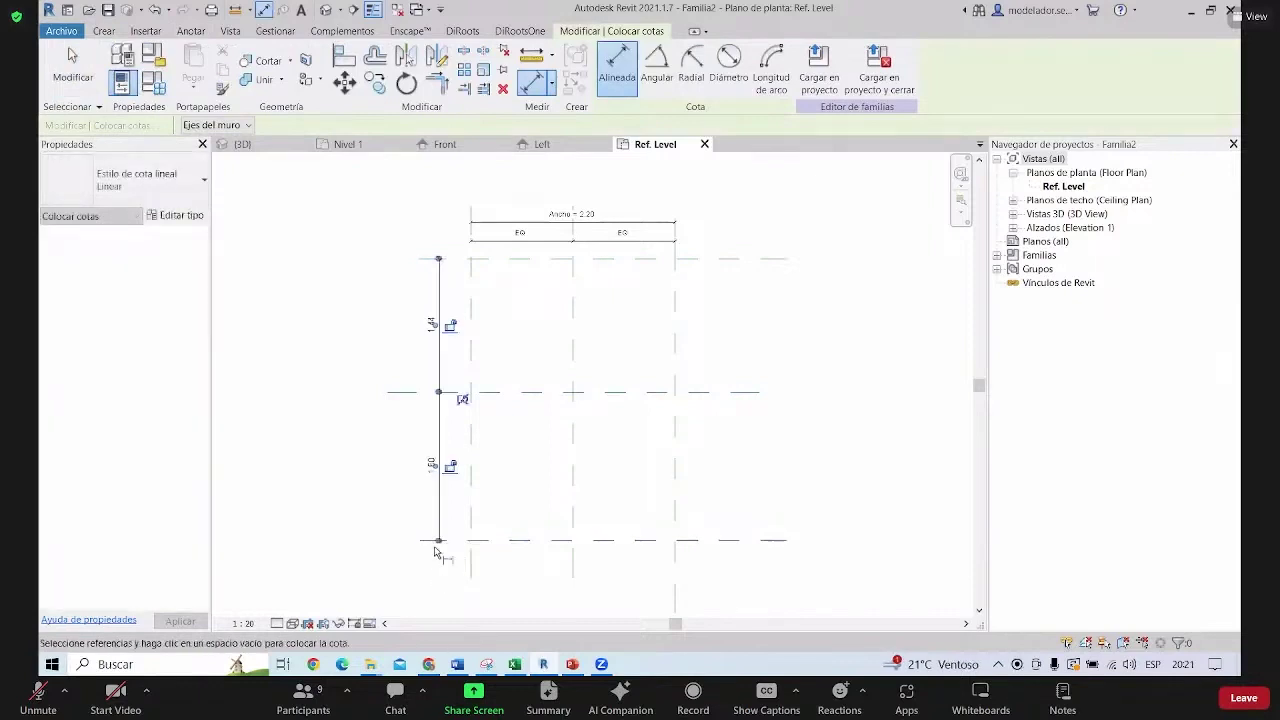
key(Escape)
click(440, 417)
click(462, 392)
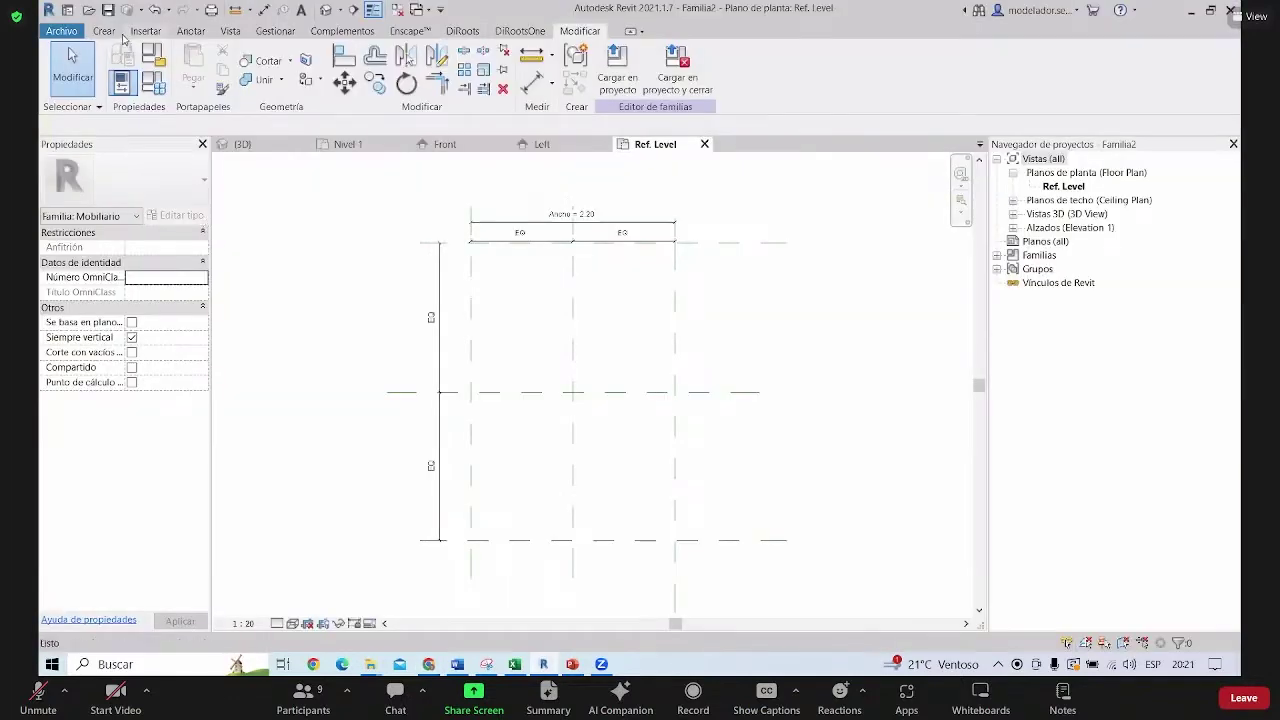
Add an overall 3.20 aligned dimension from the top to the bottom plane
click(190, 31)
key(d)
key(i)
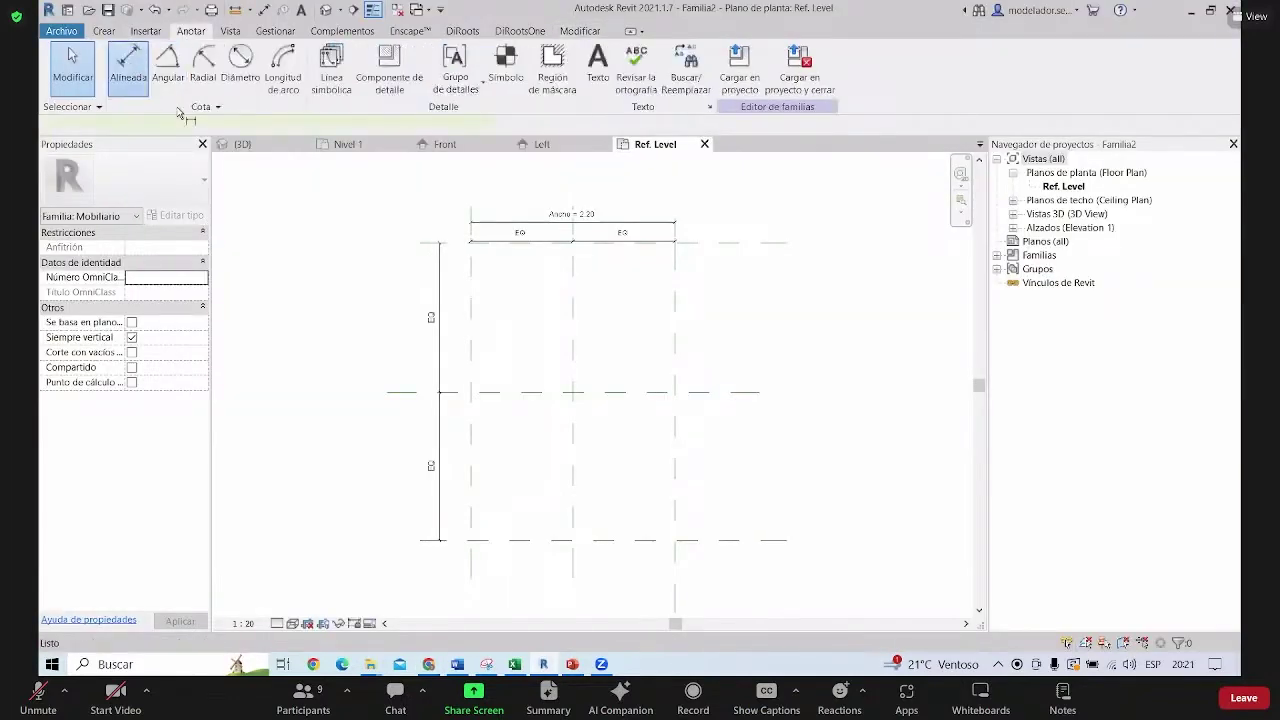
click(440, 242)
click(434, 542)
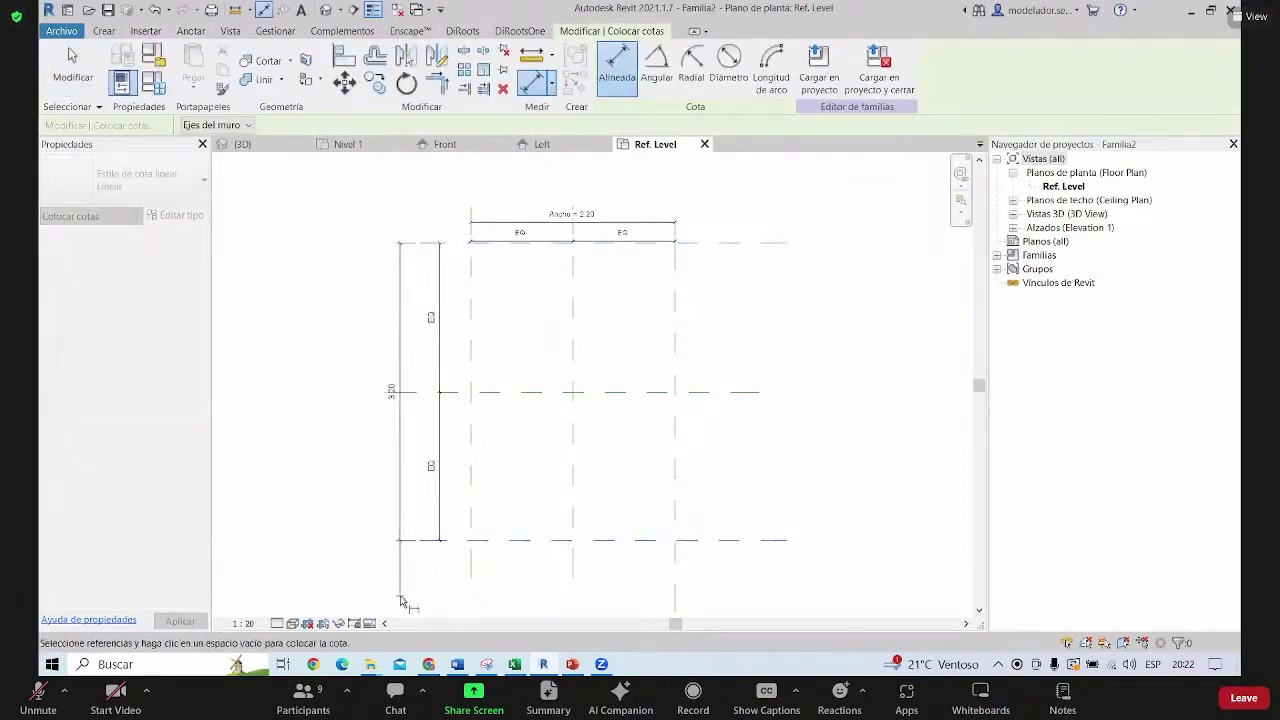
click(404, 390)
key(Escape)
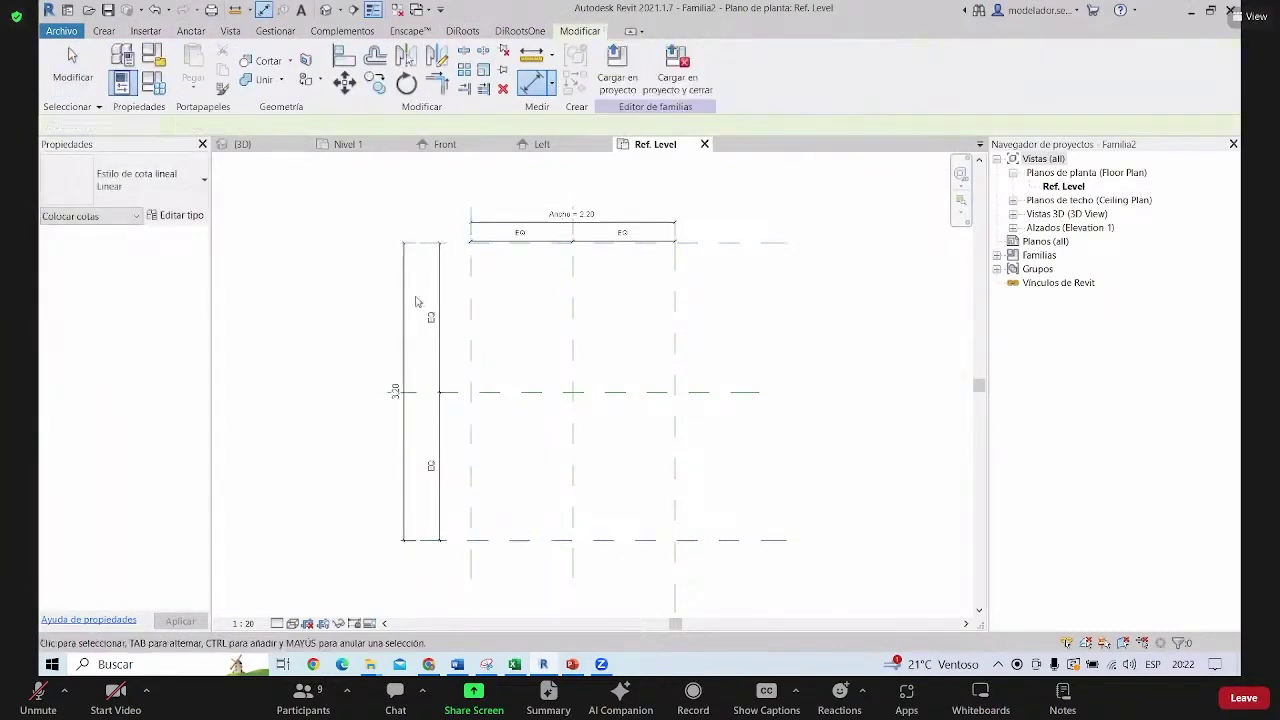
scroll(495, 329, down, 1)
Label the 3.20 overall dimension with a new parameter named Largo
click(529, 252)
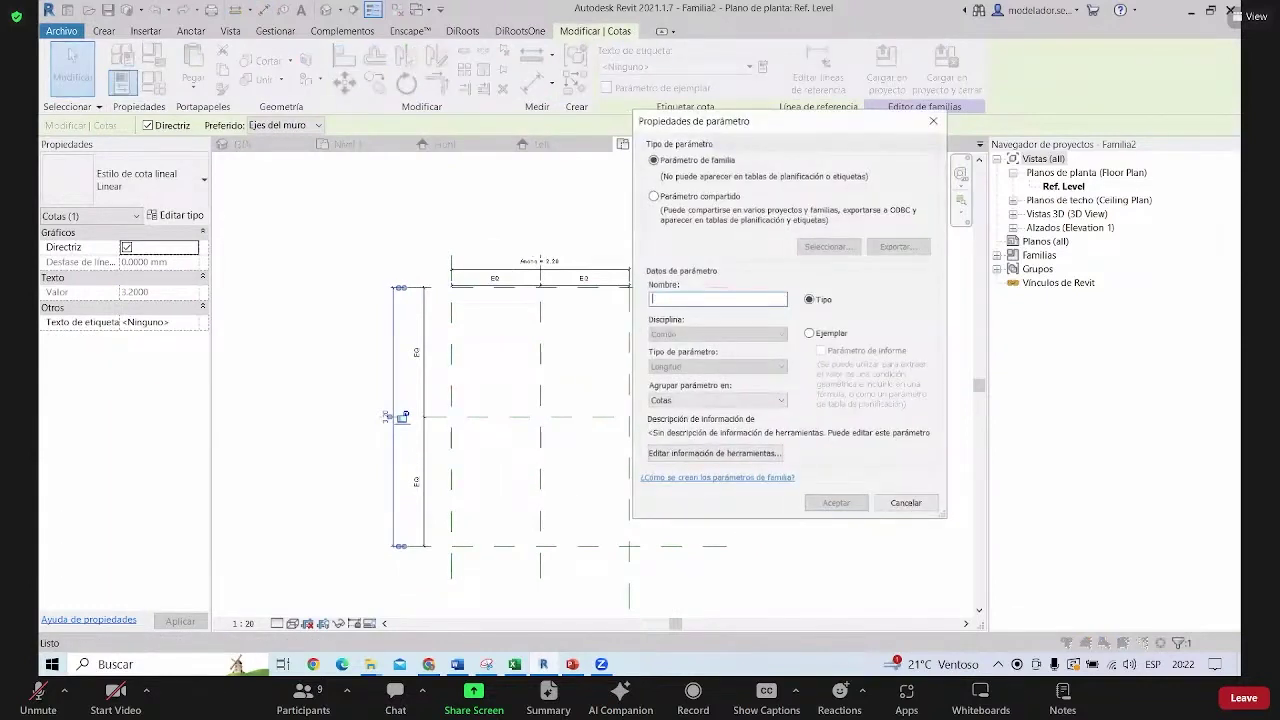
text(Largo)
click(836, 504)
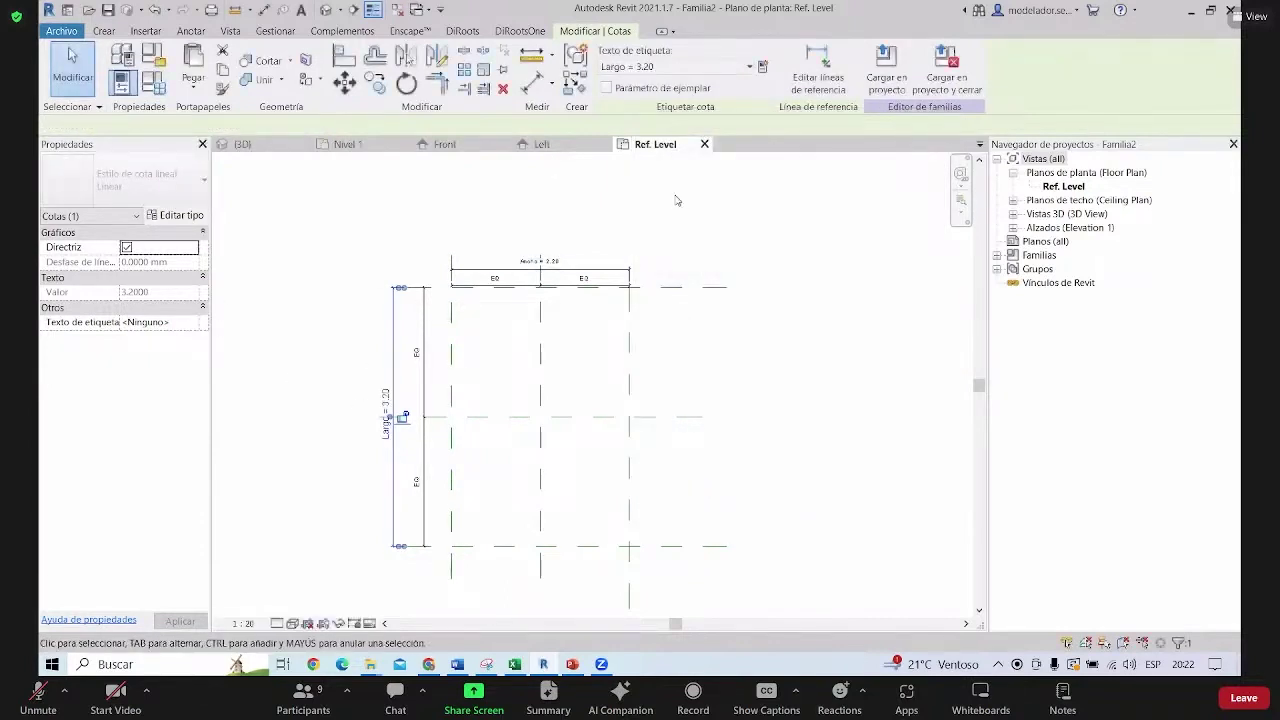
key(Escape)
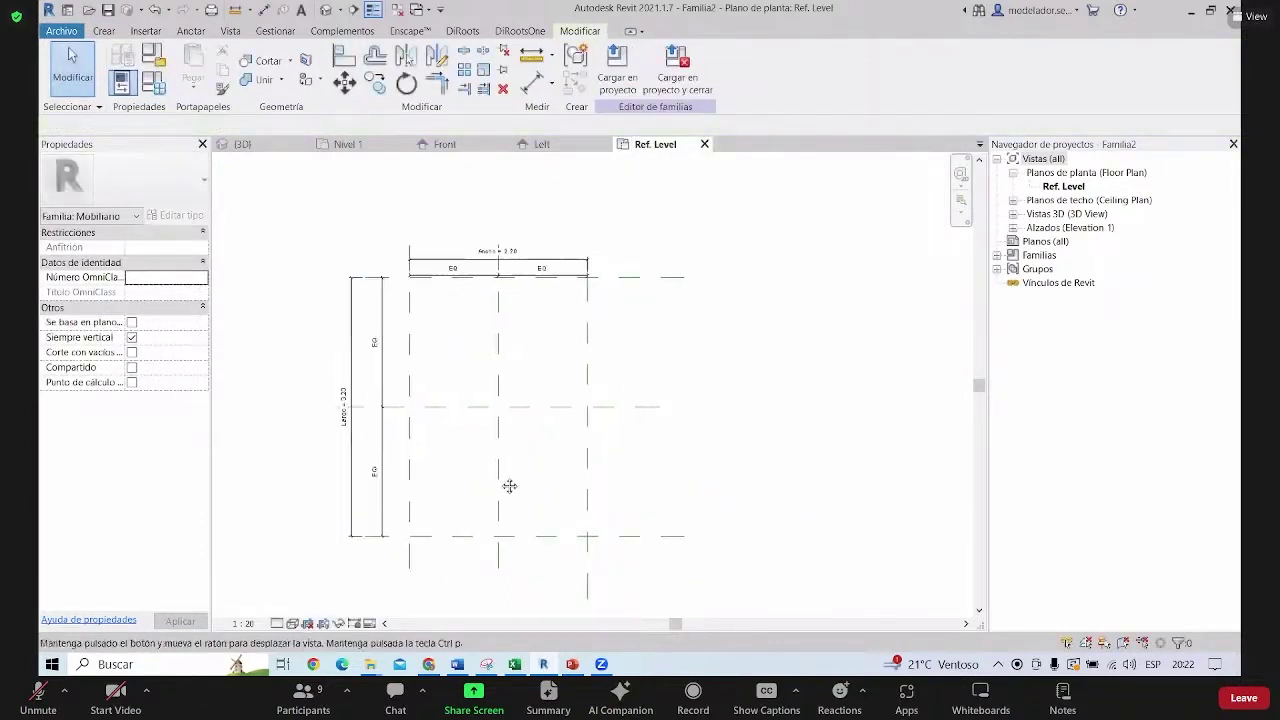
In Family Types, move the window aside and select the Largo value for editing
click(155, 80)
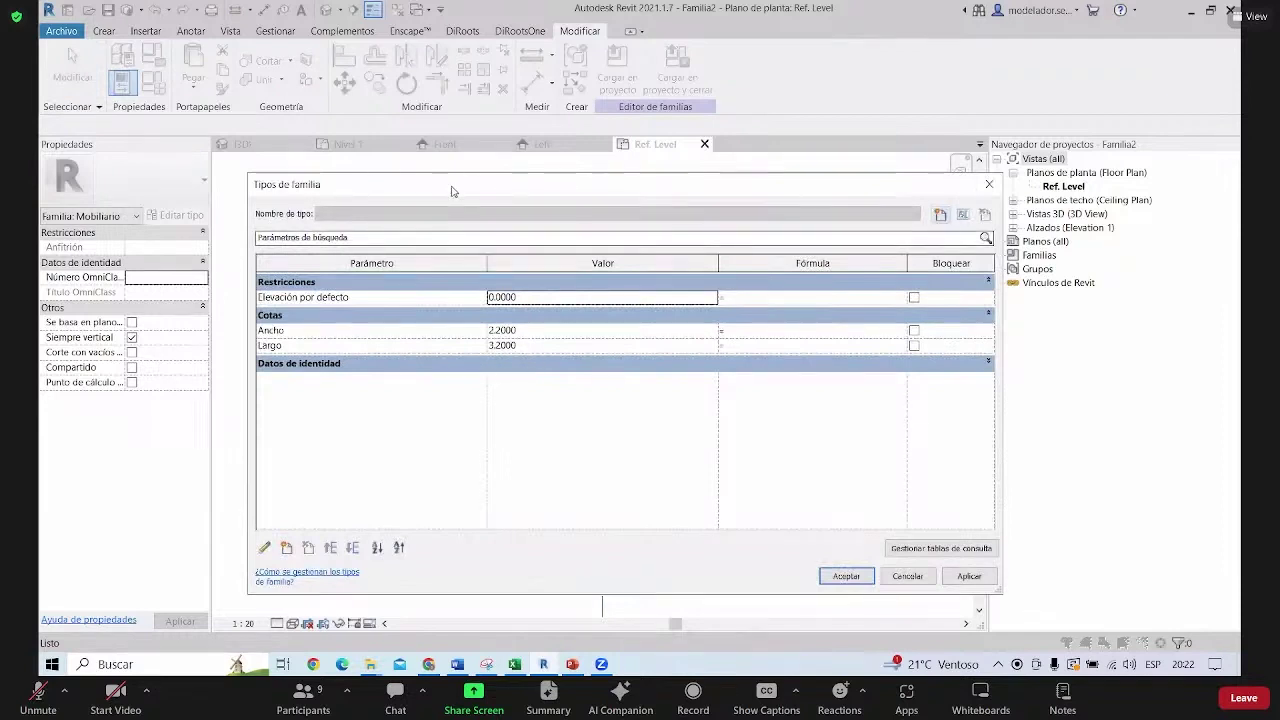
drag(572, 197, 702, 194)
click(667, 340)
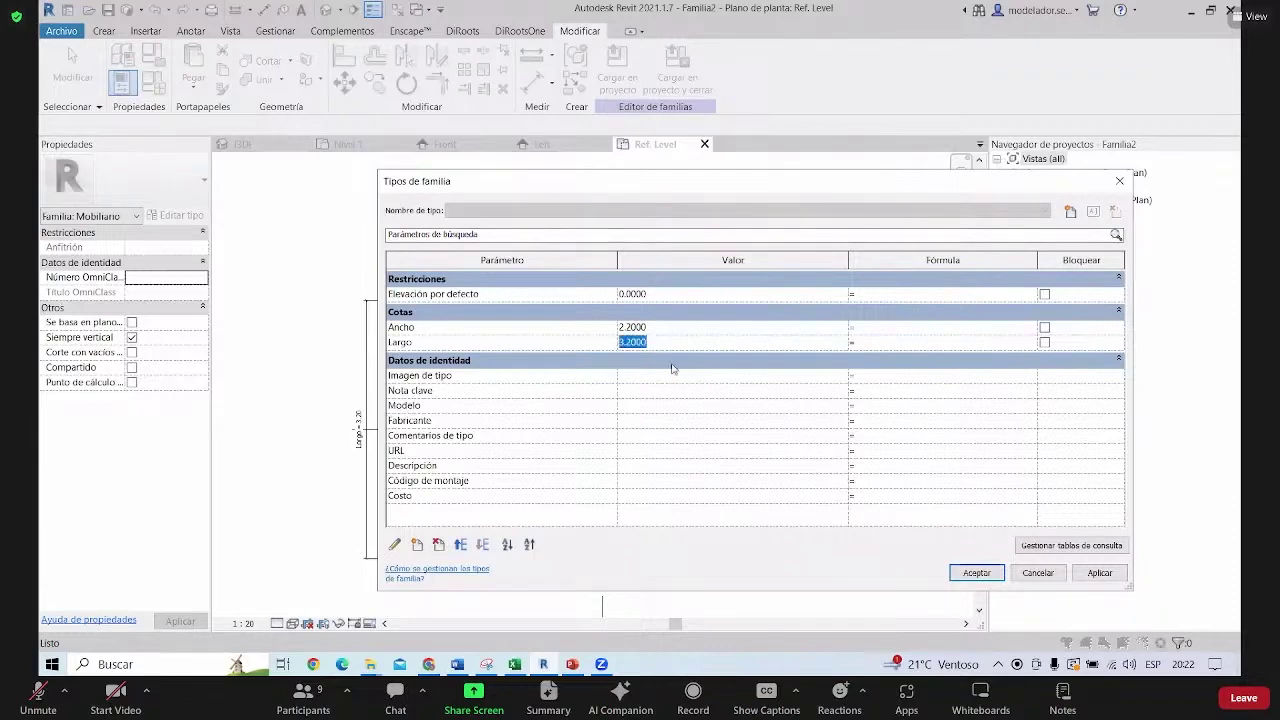
Set Largo to 5 and apply it, then undo back to 3.20
text(5)
click(968, 567)
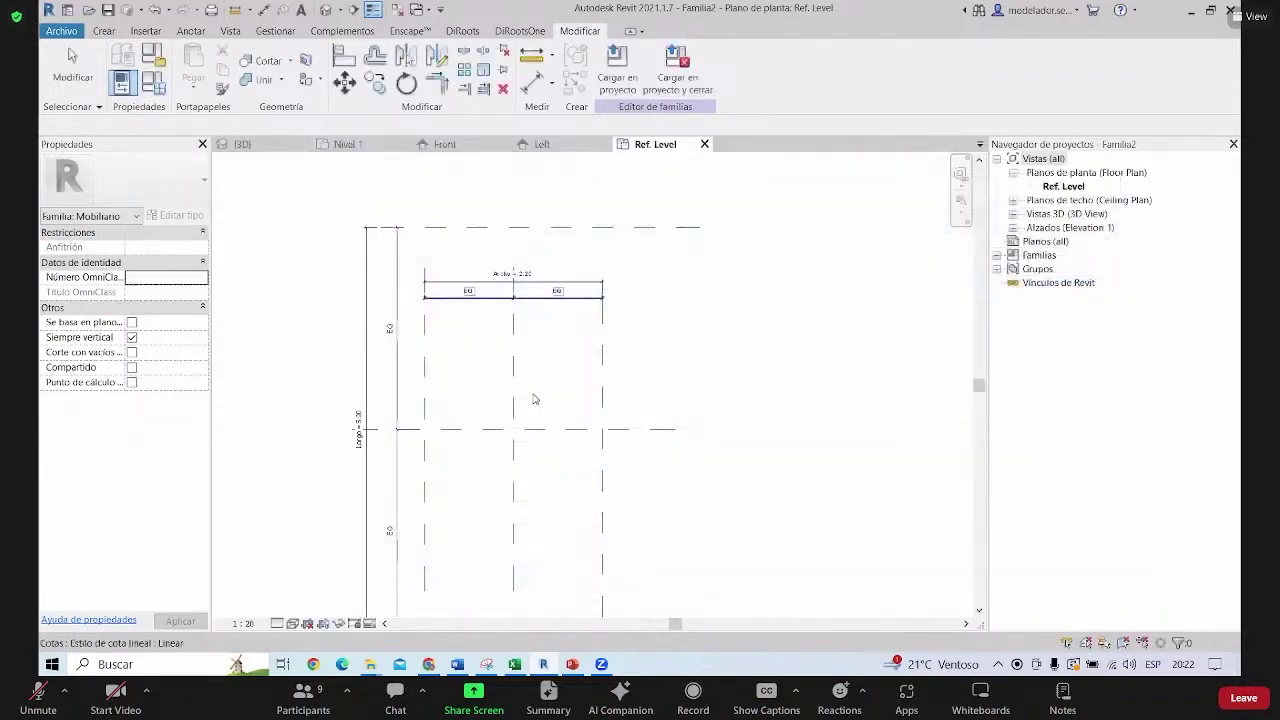
scroll(480, 340, down, 2)
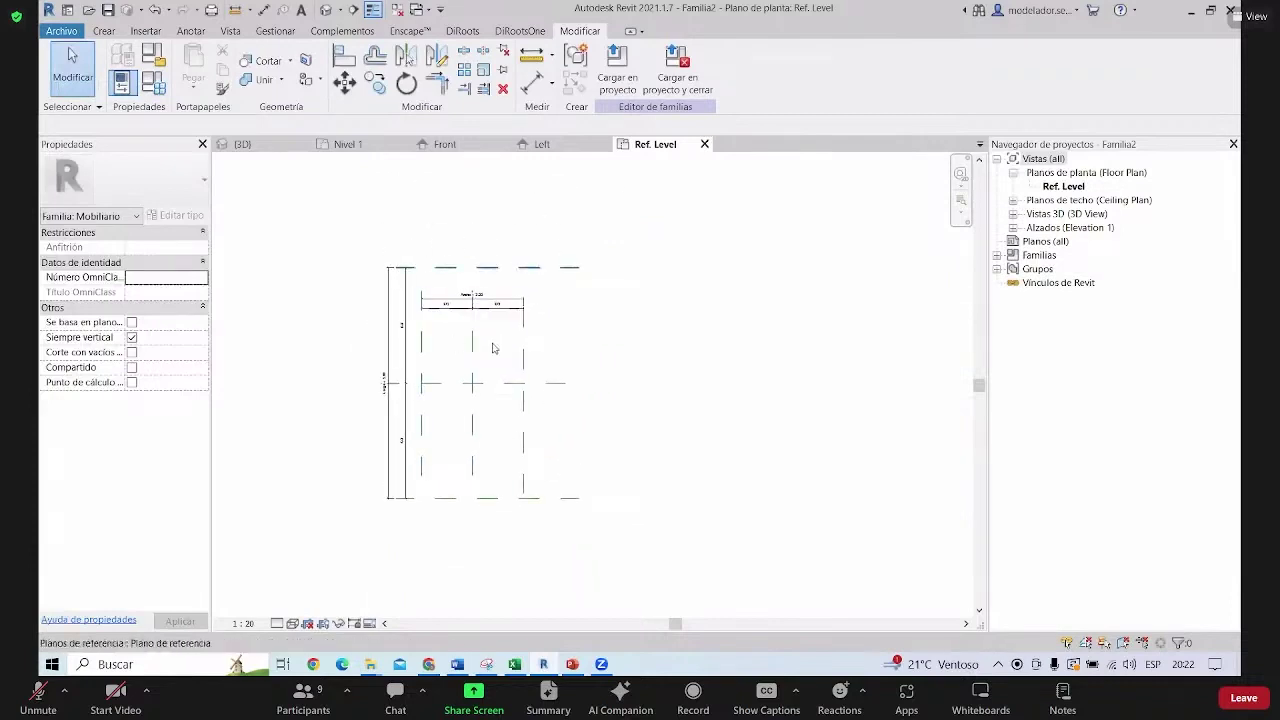
key(ctrl+z)
scroll(479, 394, up, 2)
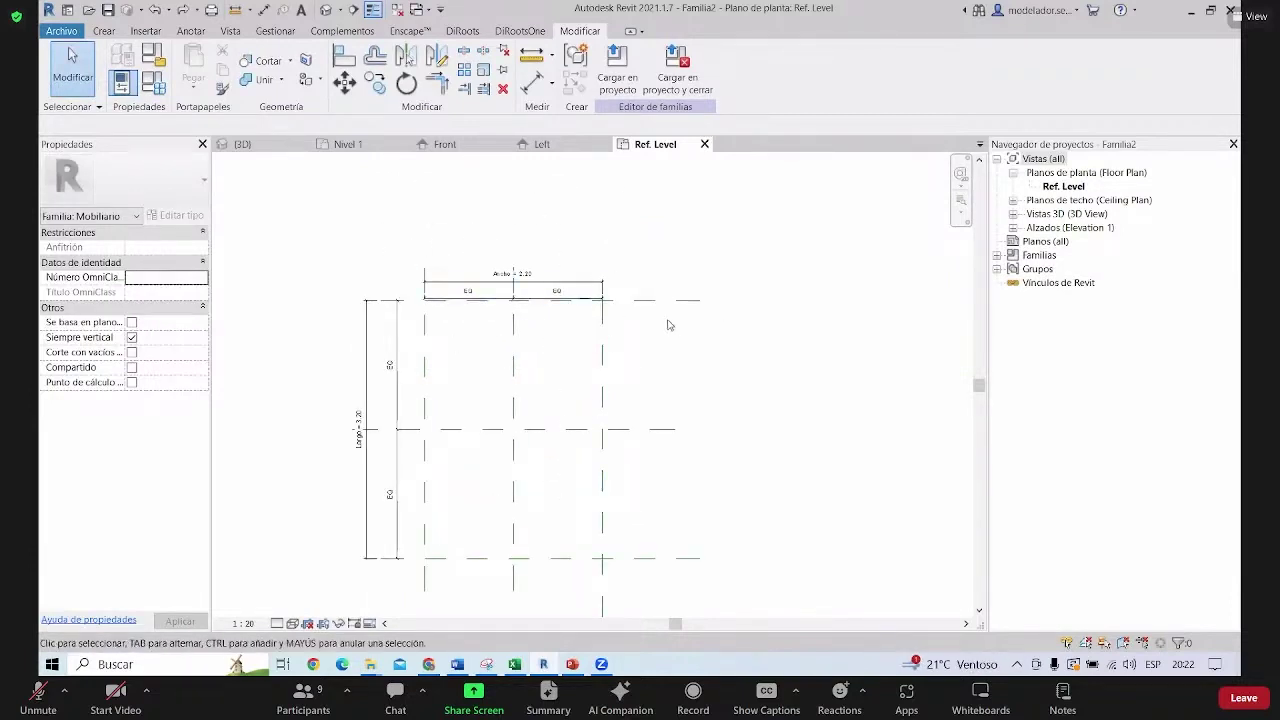
Inspect a reference plane, recentre the plan and bring up the form-creation tools
middle_drag(643, 359, 633, 290)
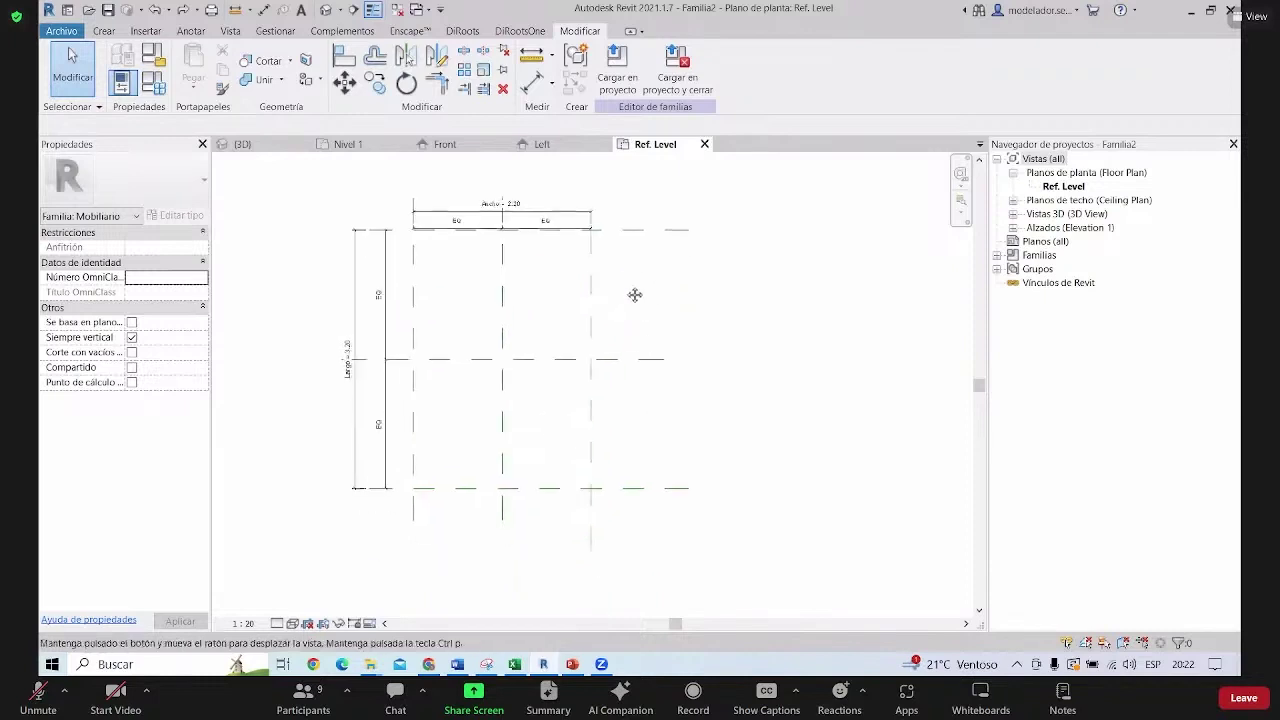
click(452, 493)
scroll(557, 371, up, 3)
scroll(486, 529, down, 1)
click(503, 309)
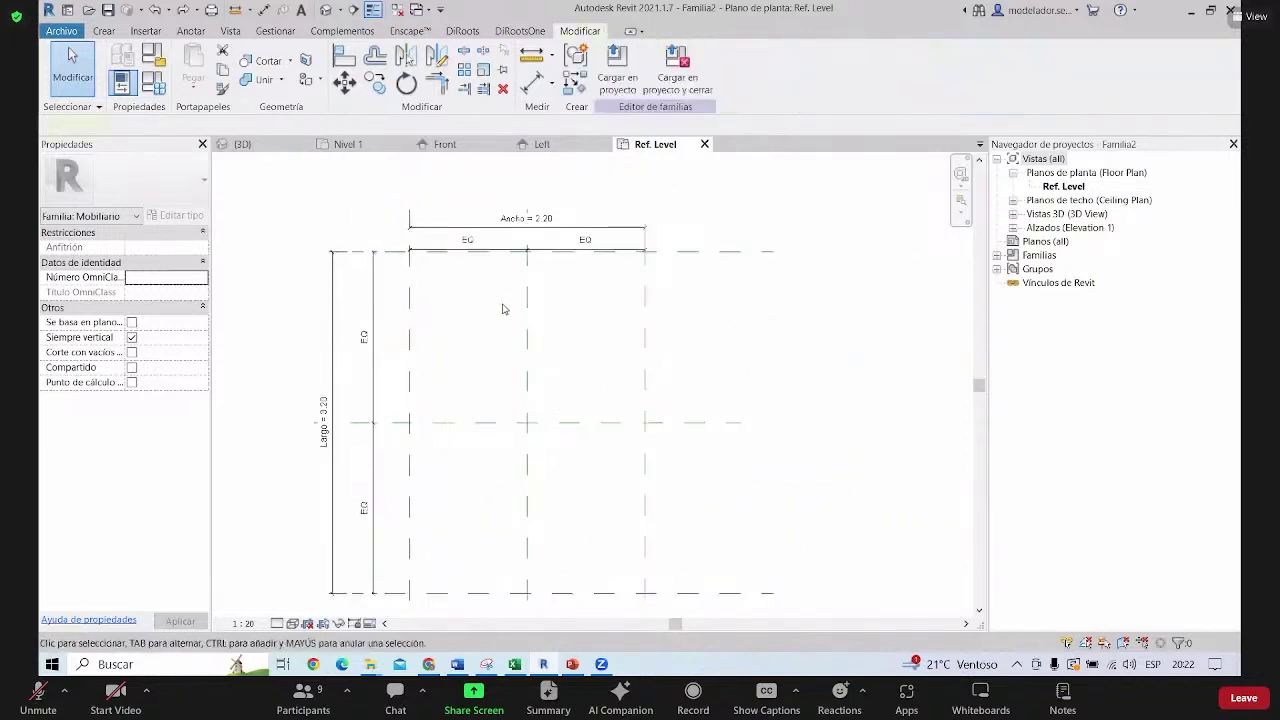
scroll(466, 254, up, 2)
scroll(443, 243, up, 4)
scroll(469, 297, down, 5)
scroll(478, 342, down, 2)
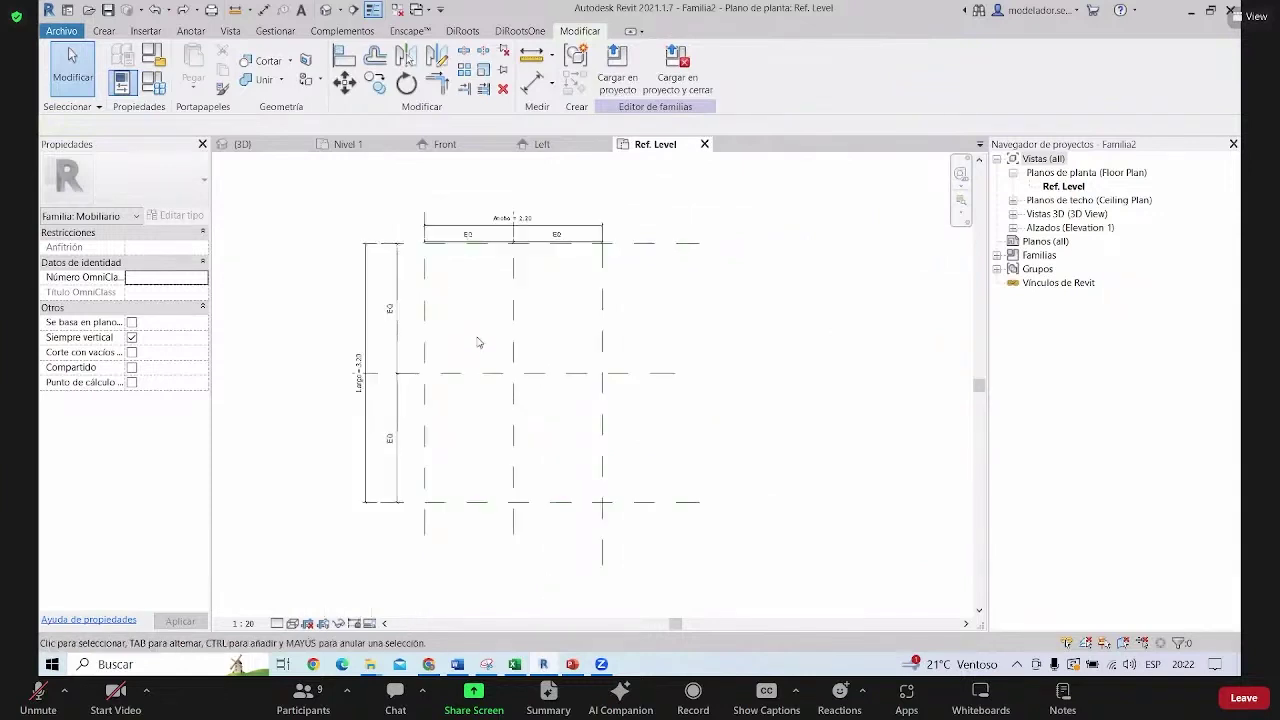
middle_drag(478, 342, 449, 387)
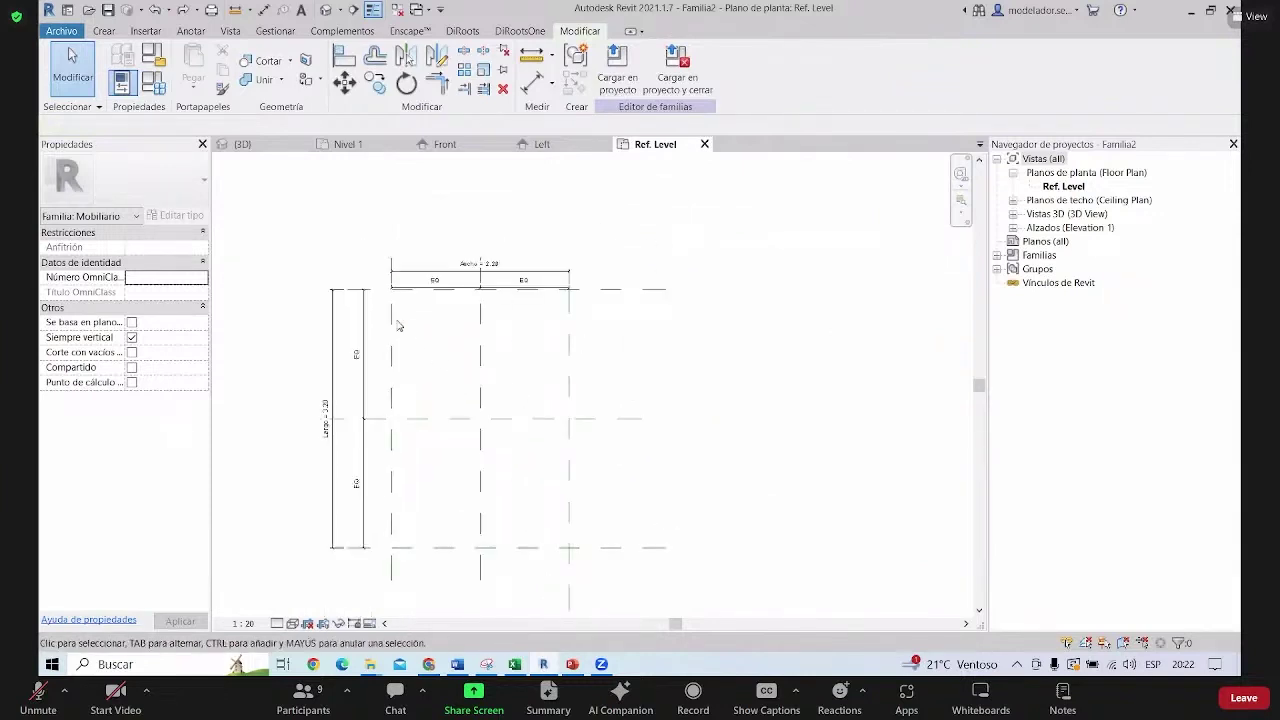
scroll(537, 417, down, 1)
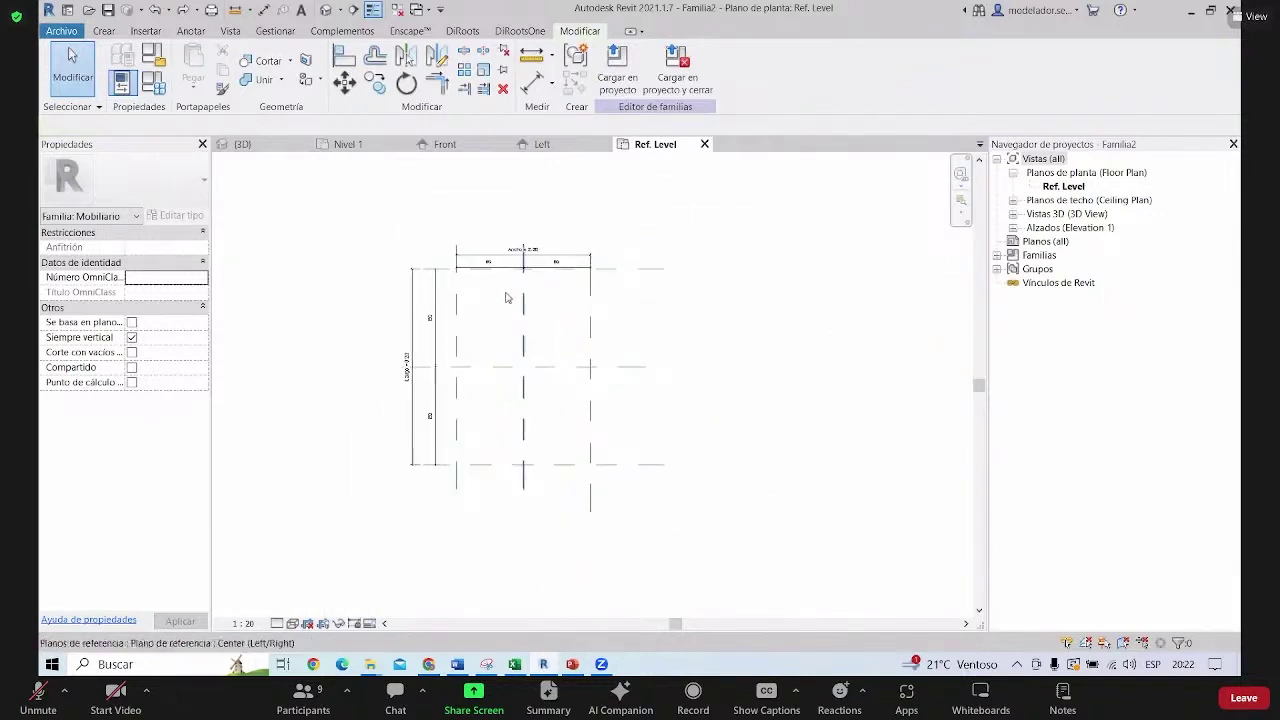
middle_drag(504, 371, 455, 357)
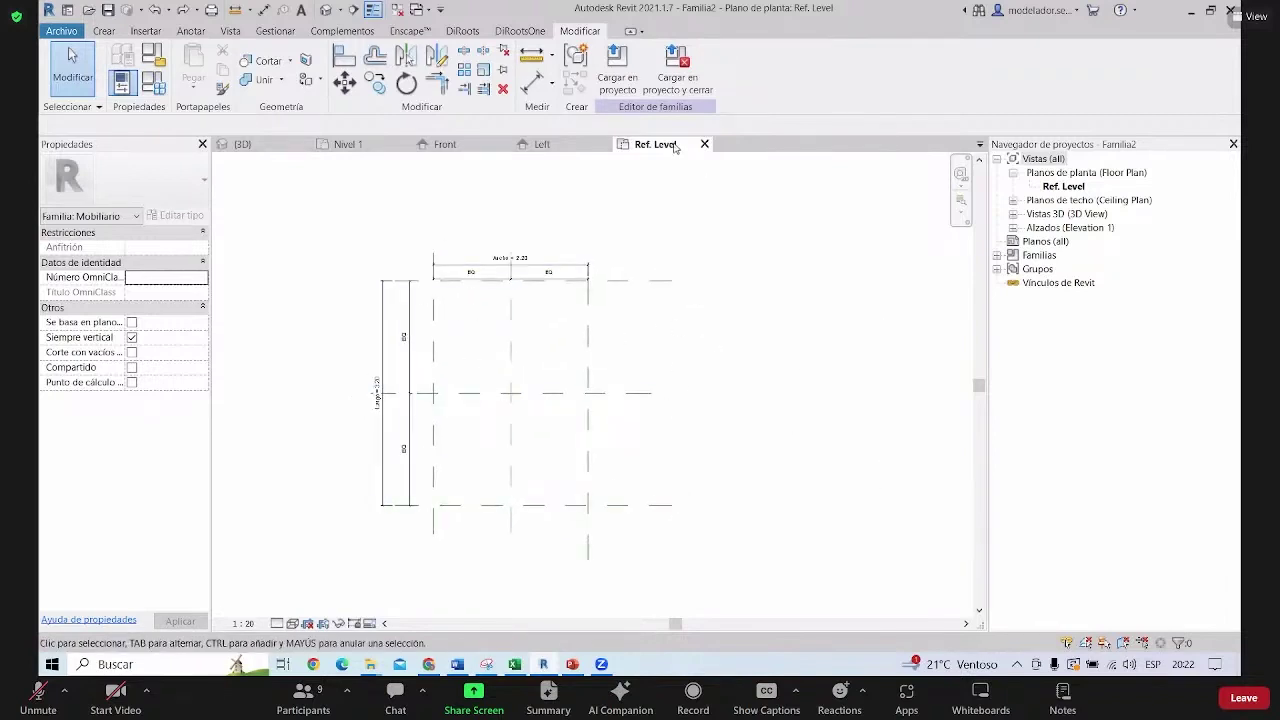
click(108, 32)
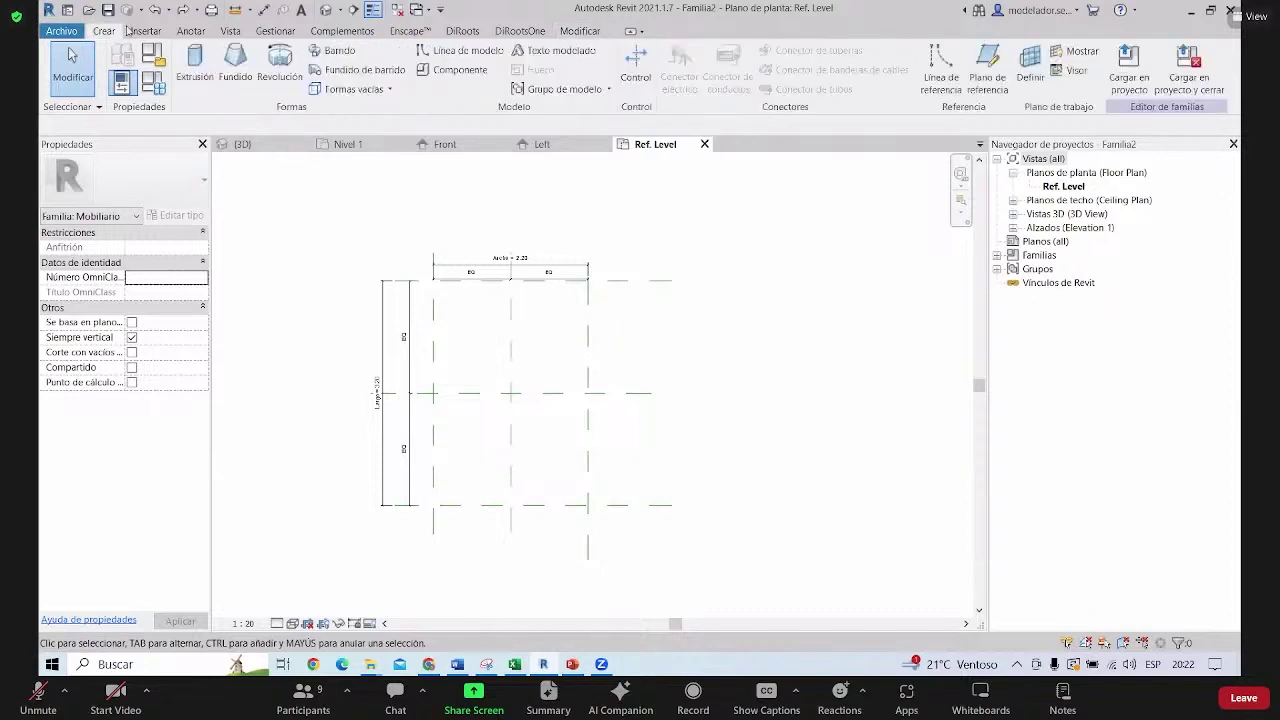
Sketch a 2.20 × 3.20 extrusion rectangle snapped to the outer reference-plane intersections
click(194, 65)
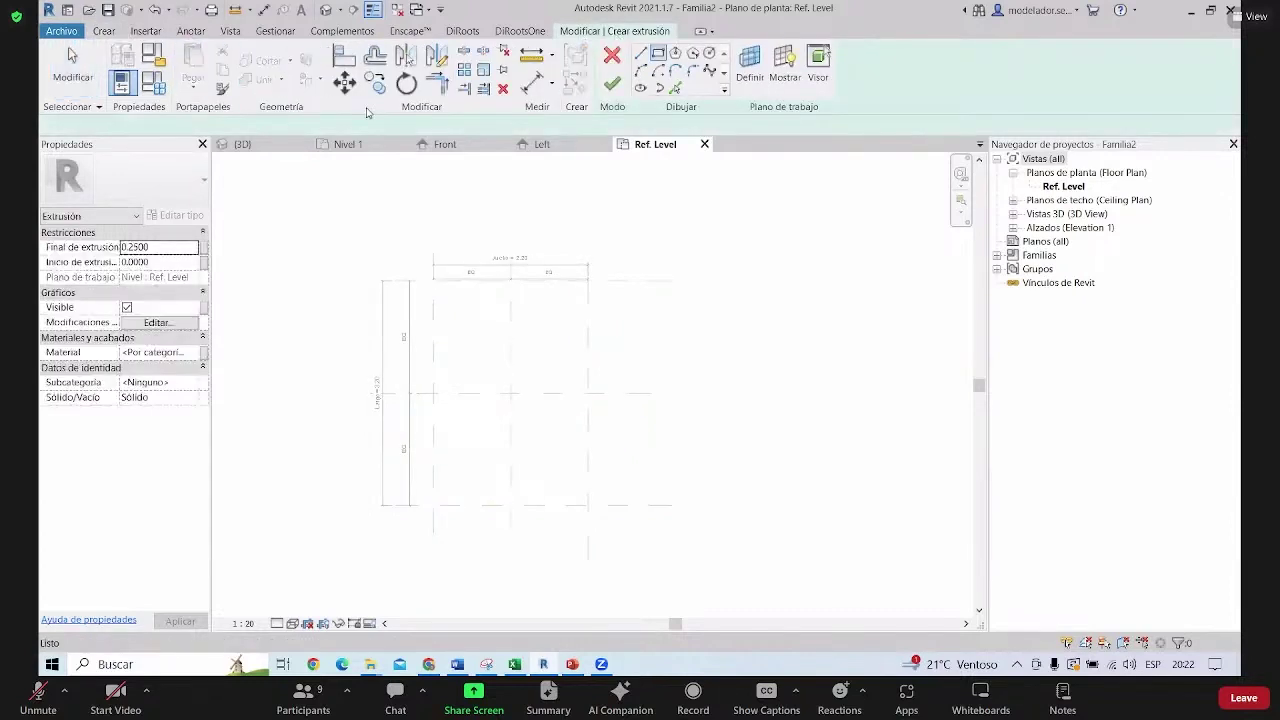
scroll(432, 280, up, 3)
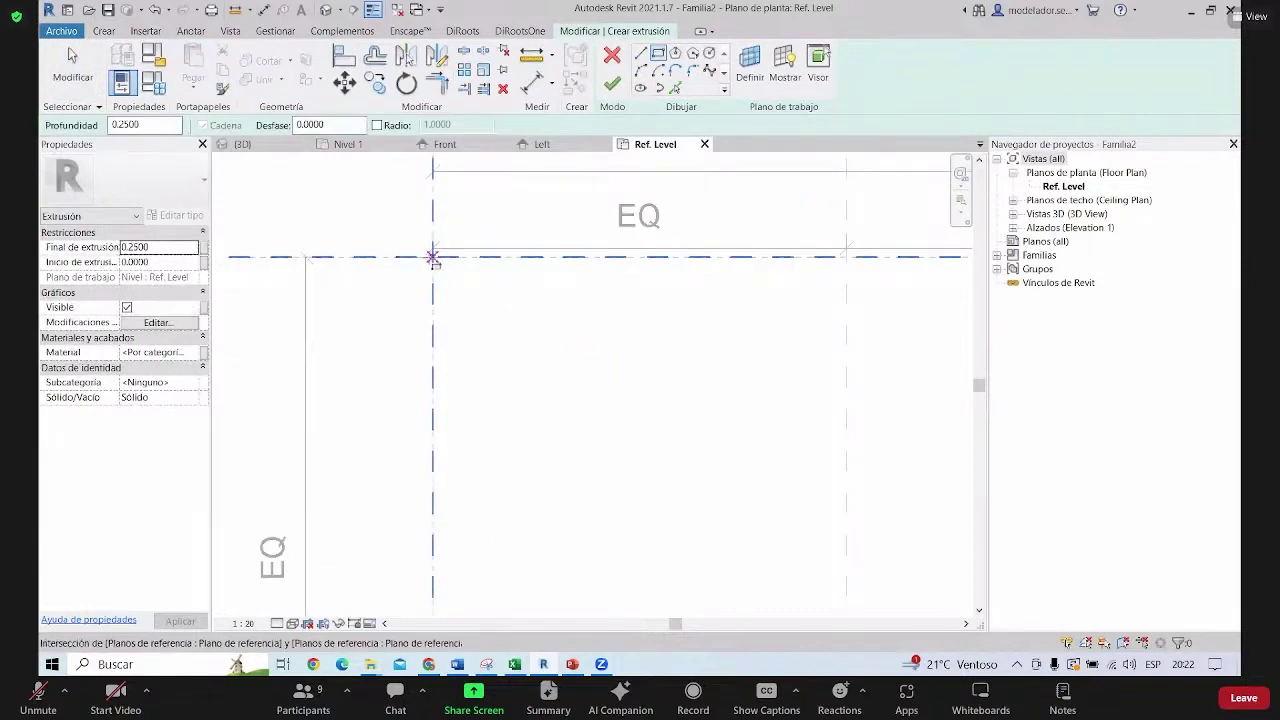
click(432, 258)
scroll(432, 258, down, 5)
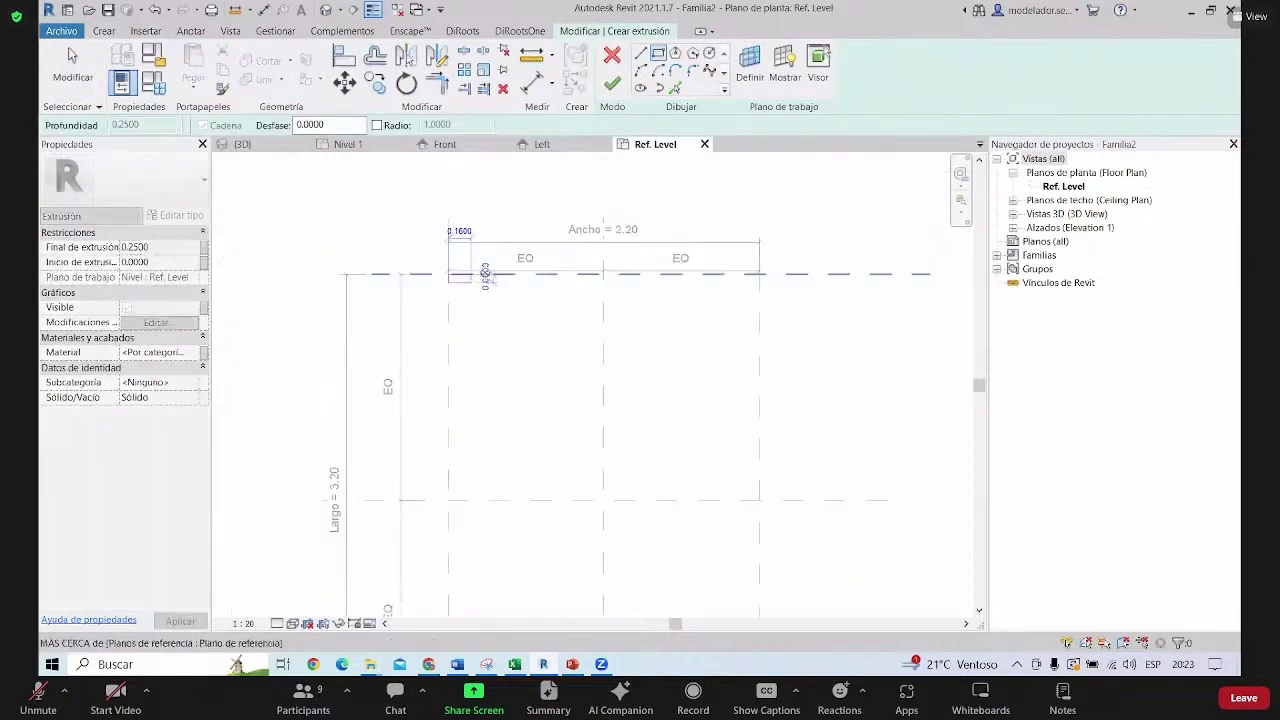
click(600, 465)
middle_drag(680, 420, 675, 473)
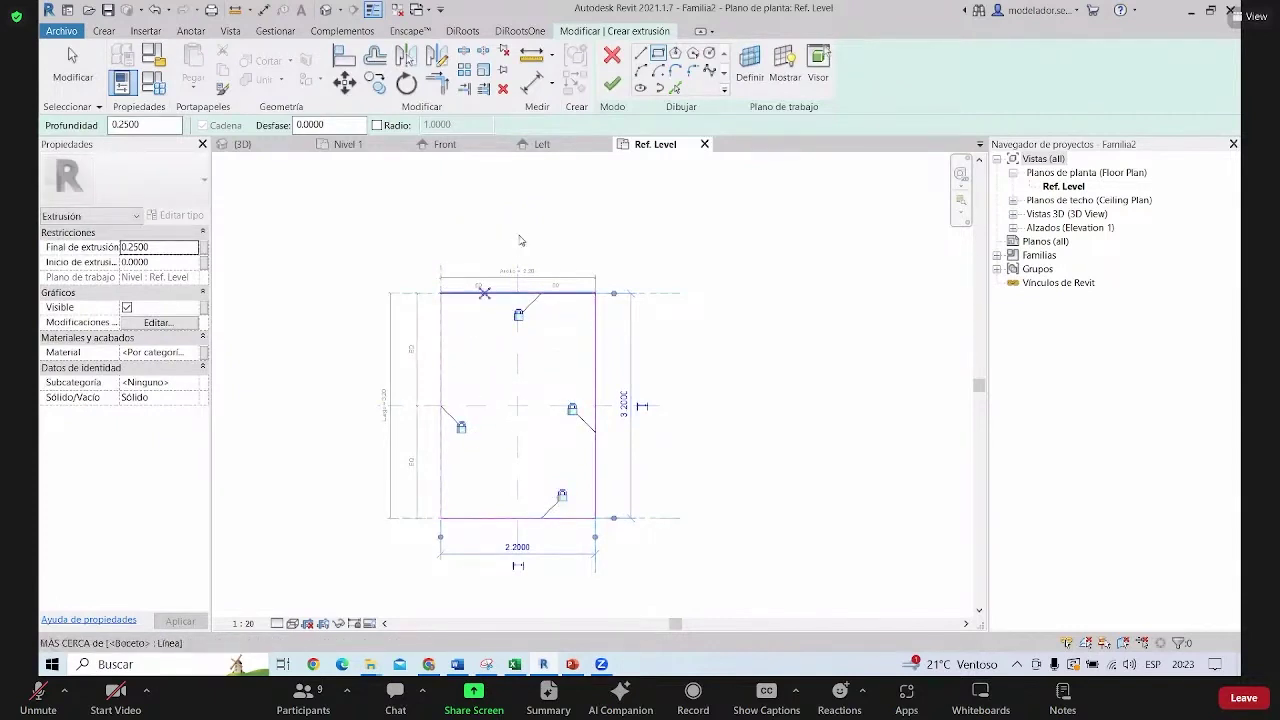
Finish the extrusion and drag the right reference plane outward to check the slab stretches
key(Return)
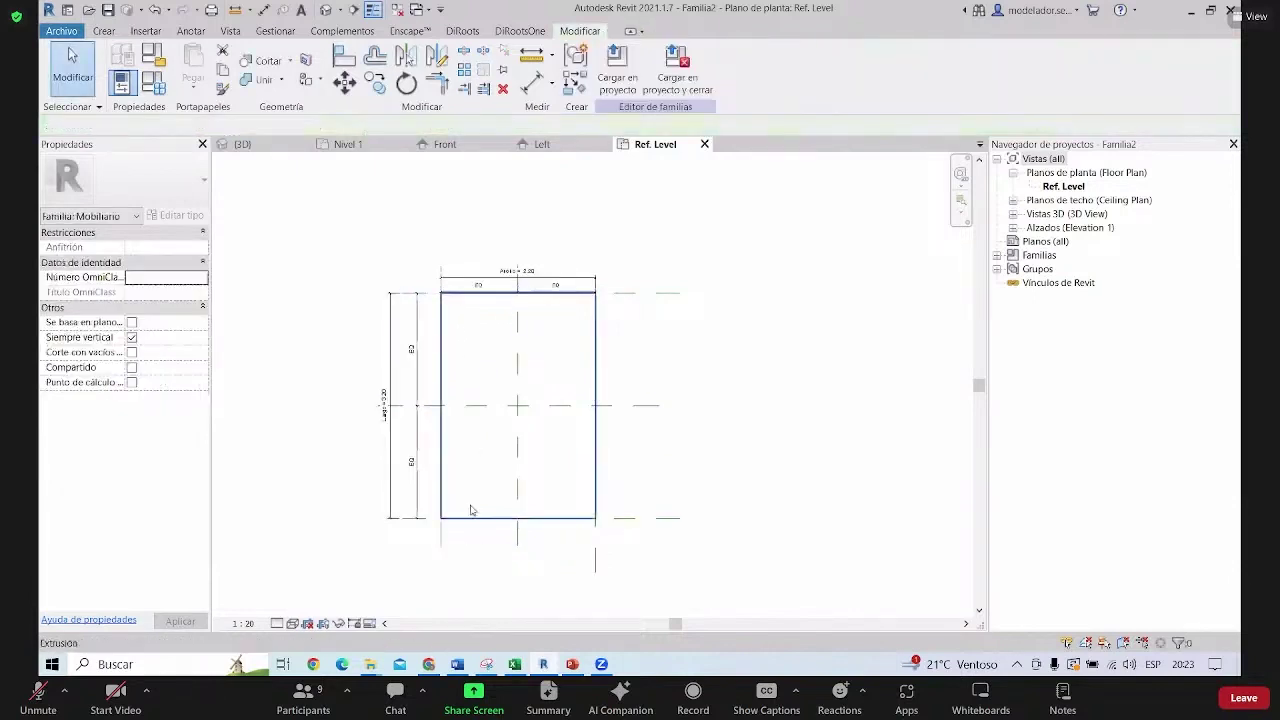
key(Escape)
click(603, 556)
scroll(601, 553, up, 2)
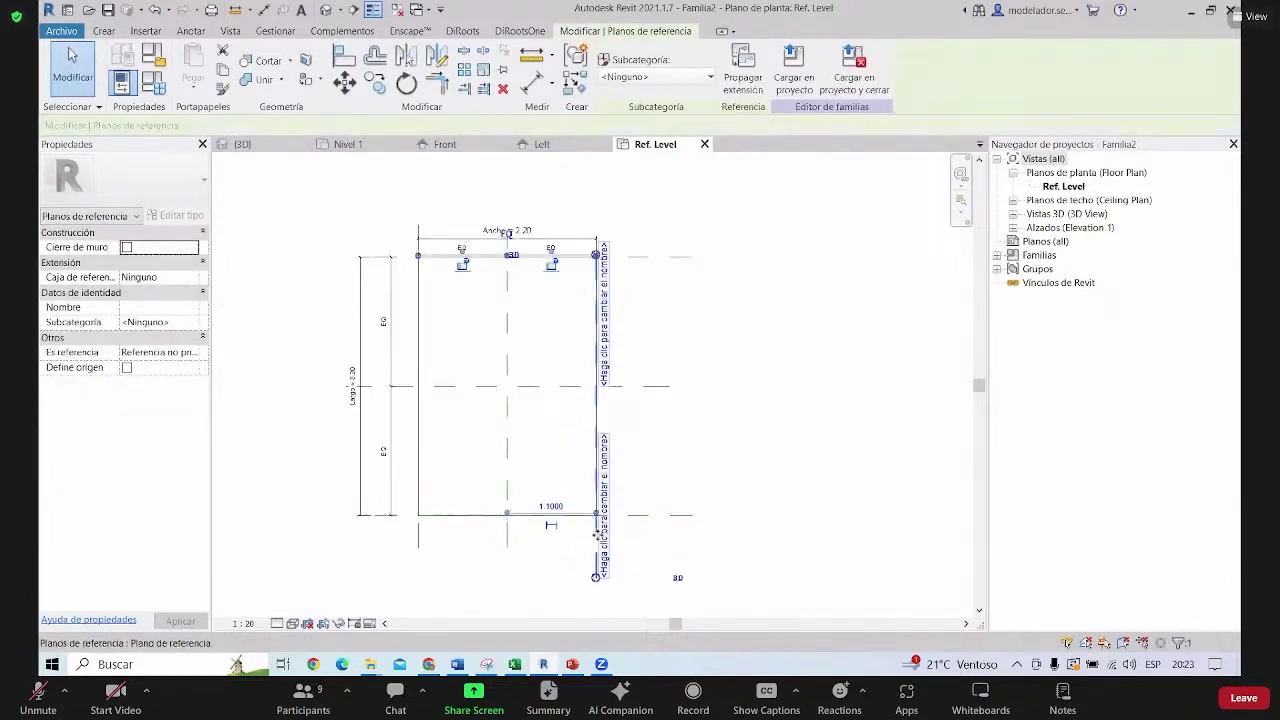
scroll(601, 552, up, 2)
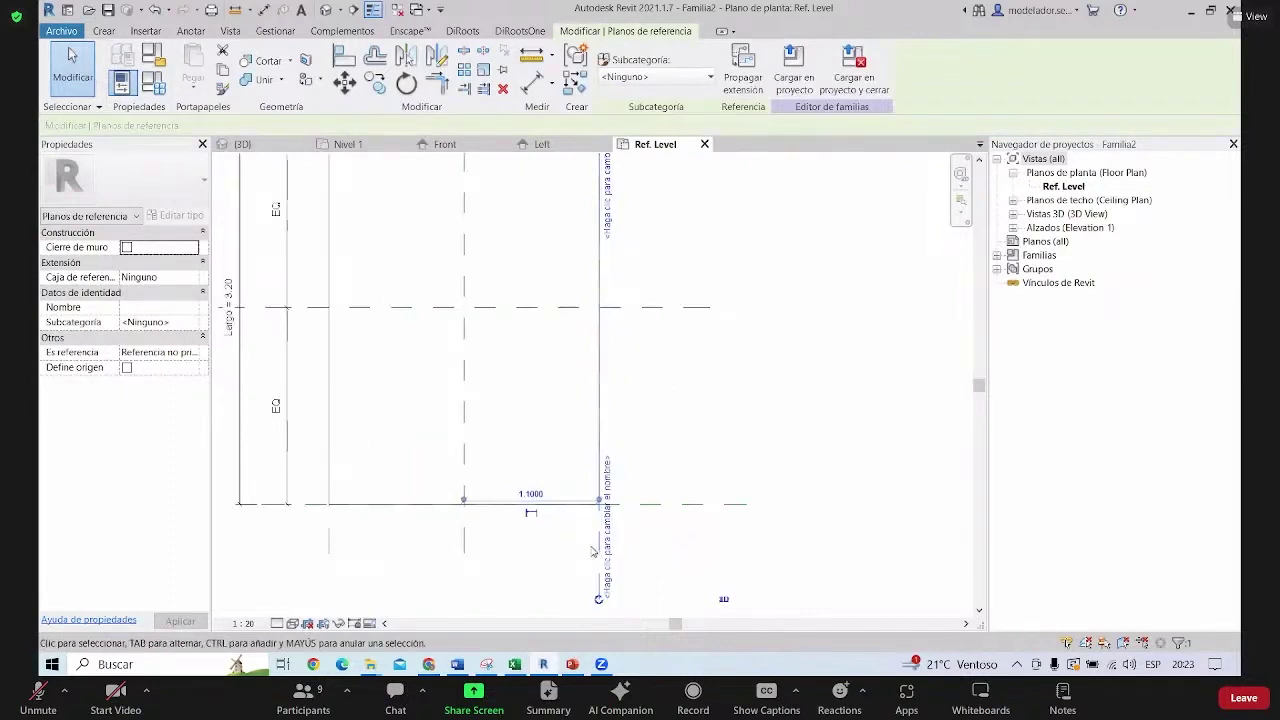
drag(598, 546, 660, 540)
click(769, 437)
Select the extrusion to check its 0.25 depth and expand the elevation views
scroll(769, 437, down, 2)
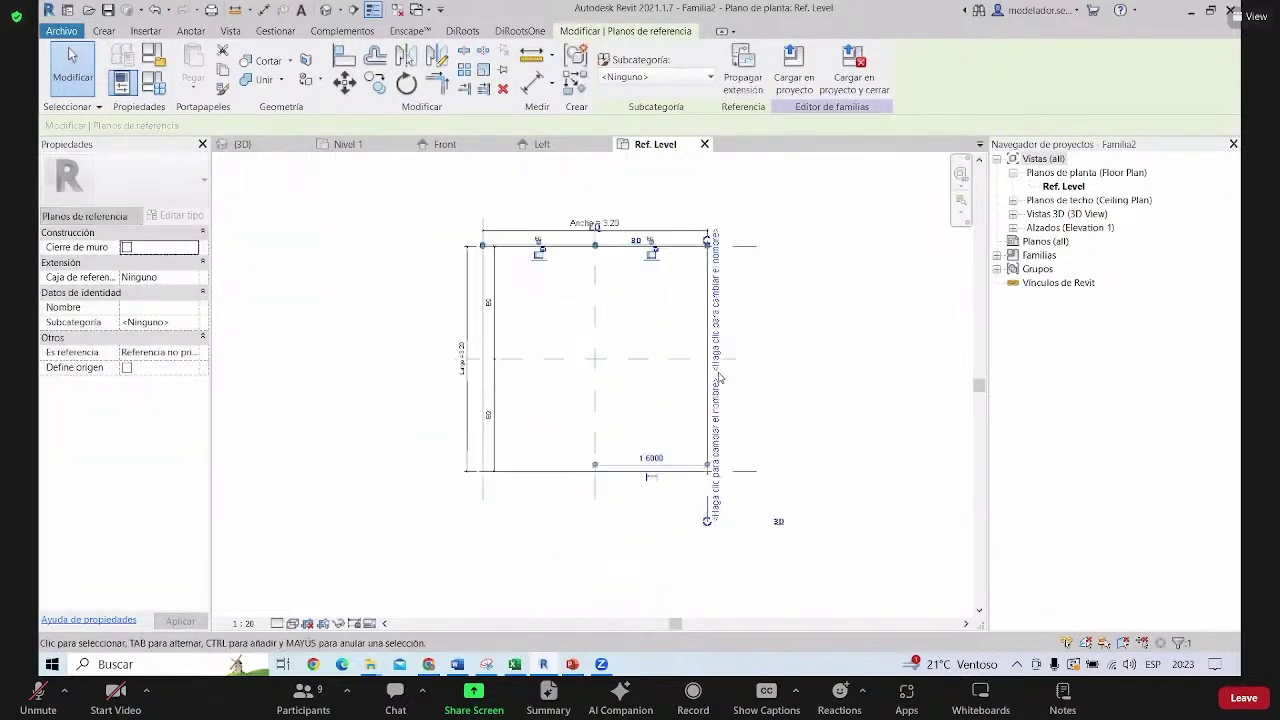
scroll(700, 425, down, 1)
scroll(617, 394, up, 3)
scroll(613, 447, down, 2)
scroll(613, 447, up, 1)
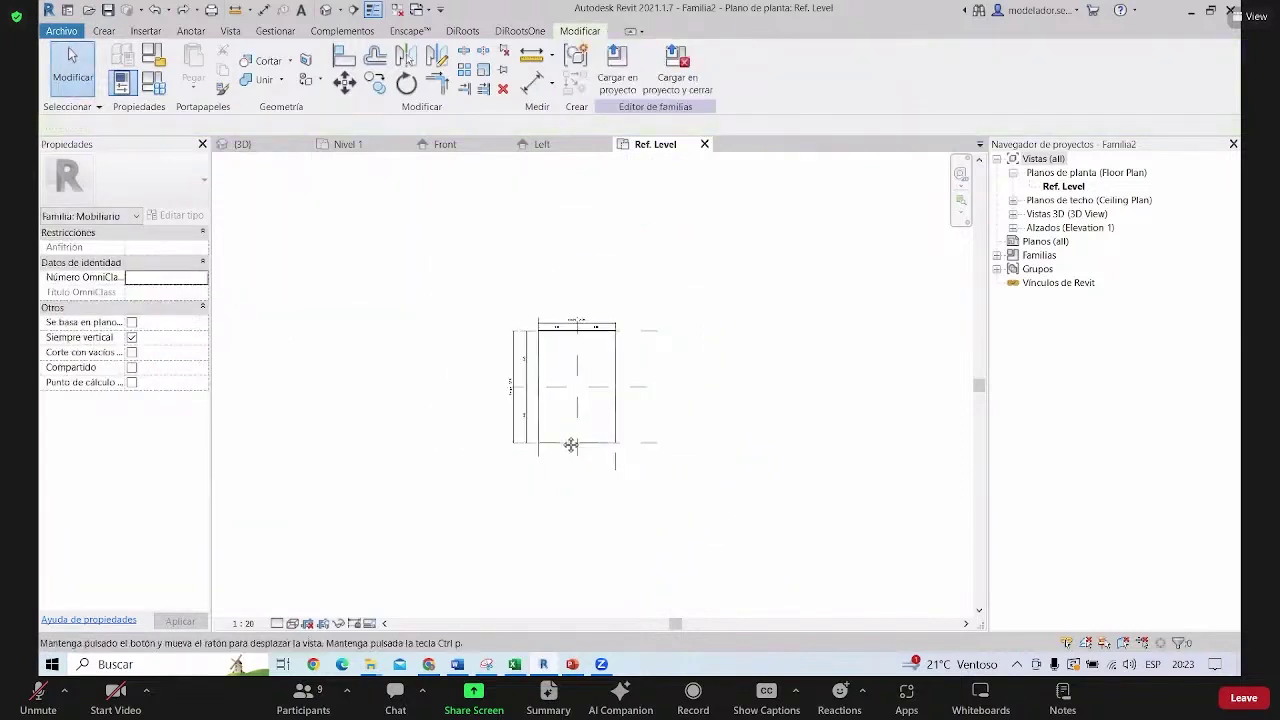
scroll(465, 379, up, 1)
scroll(488, 372, down, 1)
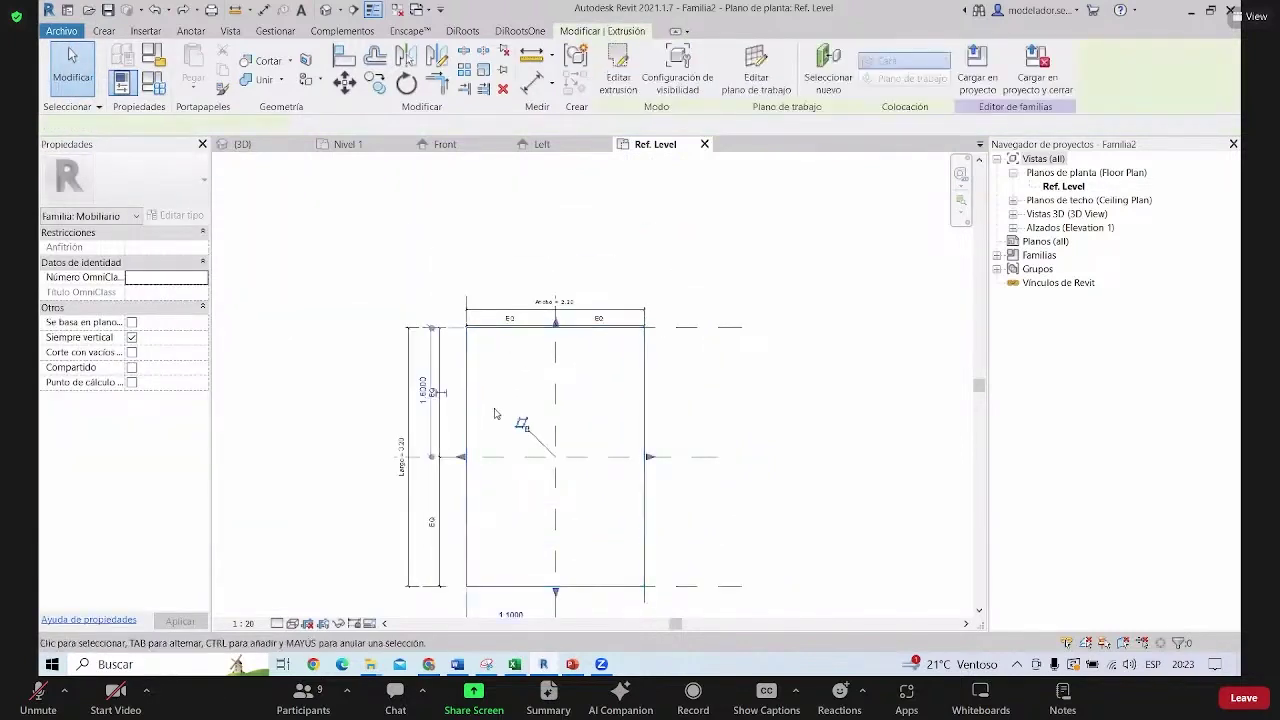
click(494, 417)
scroll(494, 417, down, 1)
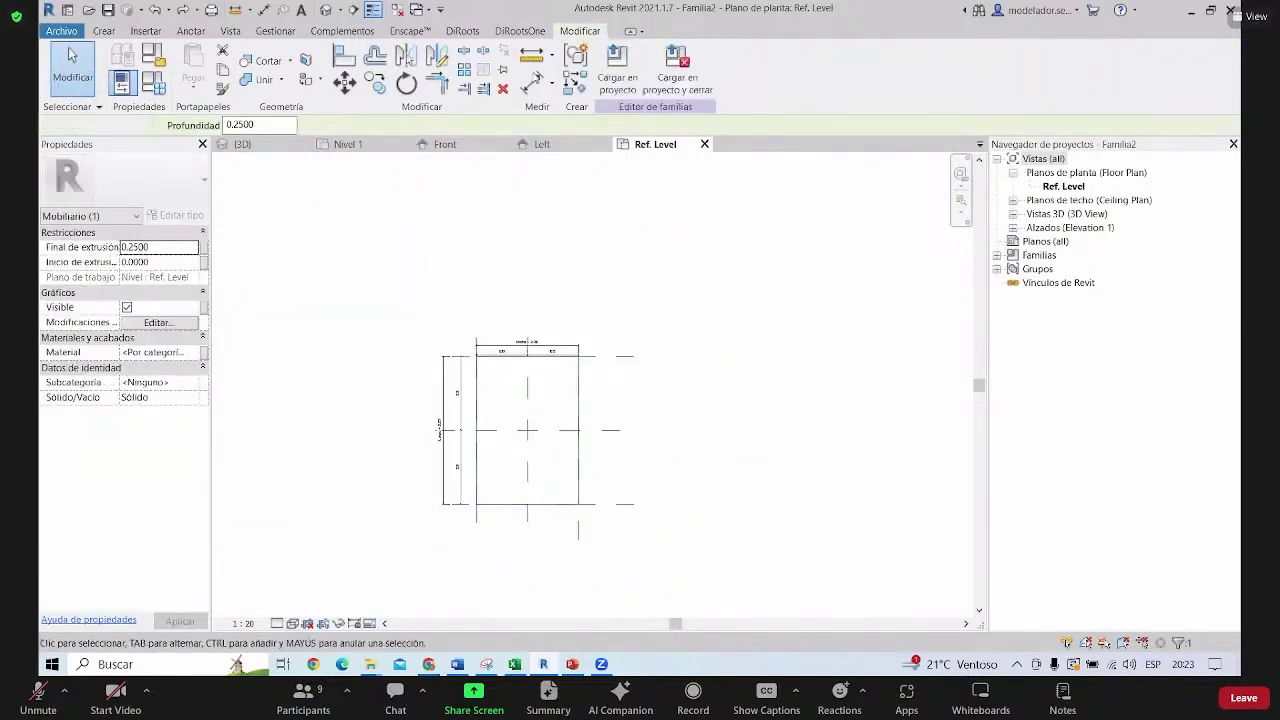
click(1013, 228)
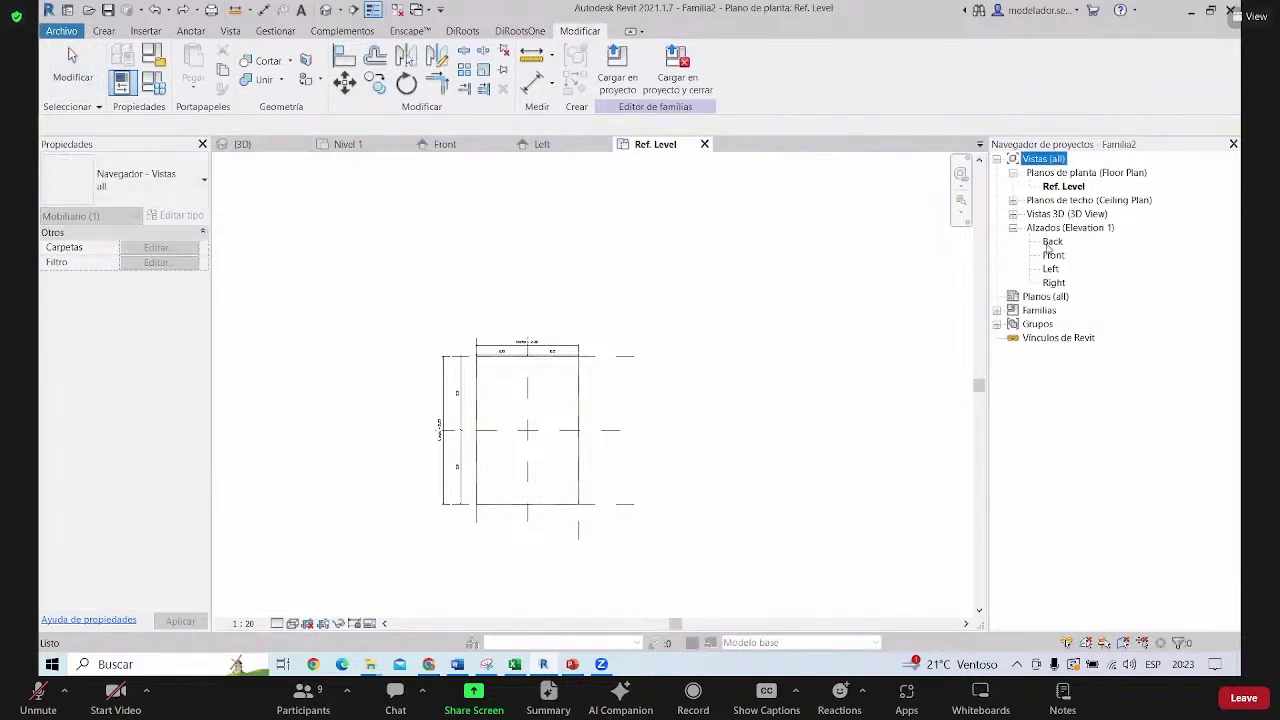
Open the Back elevation and select the slab to review its 0.25 thickness
double_click(1052, 242)
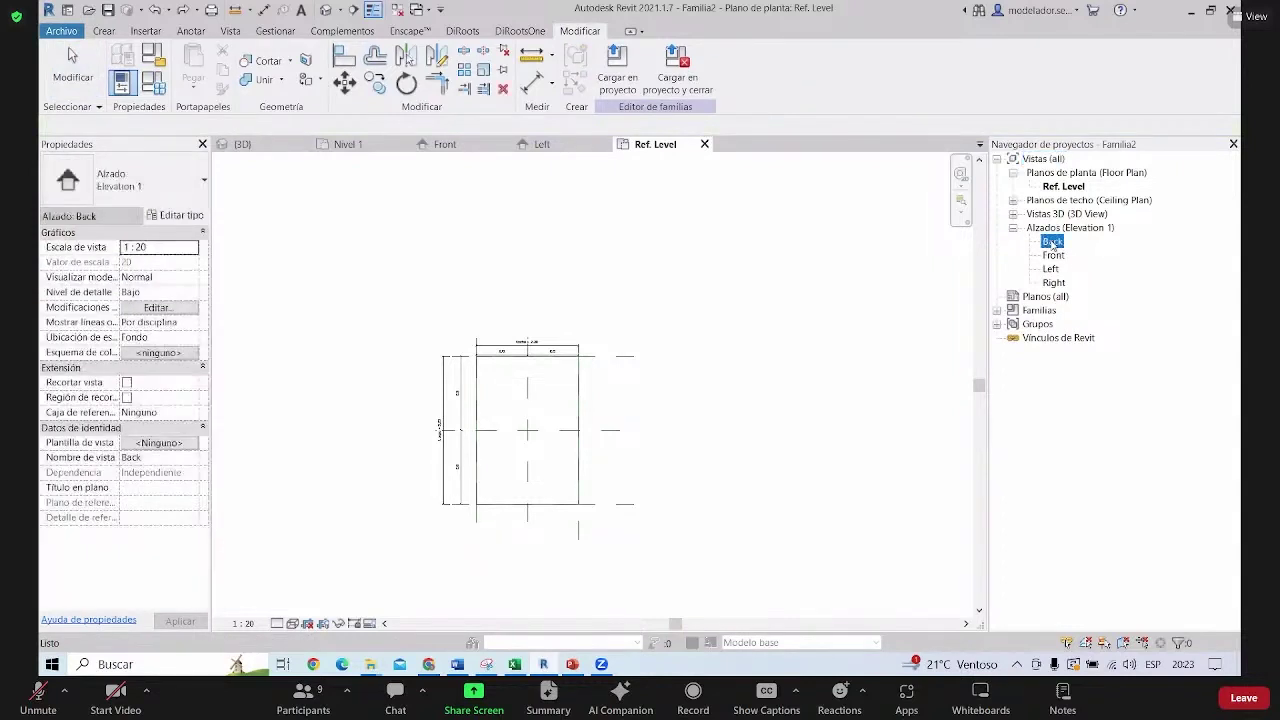
middle_drag(539, 393, 625, 455)
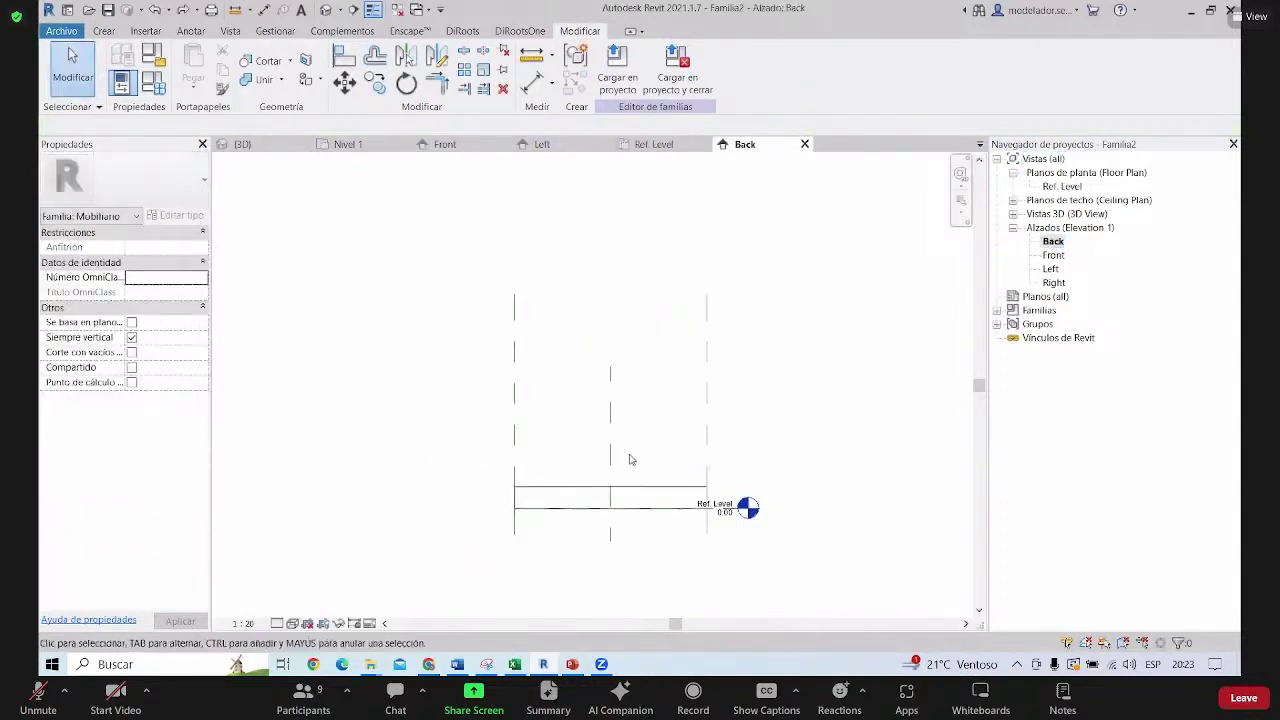
scroll(748, 551, up, 2)
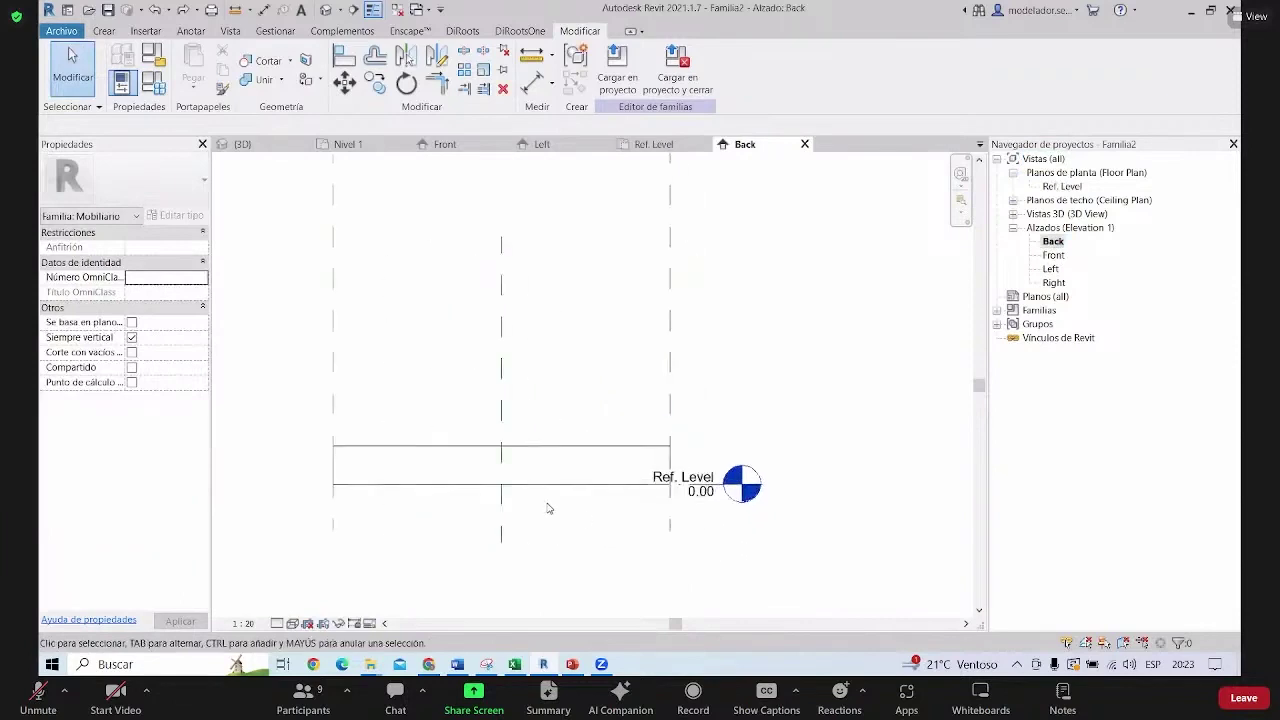
click(583, 453)
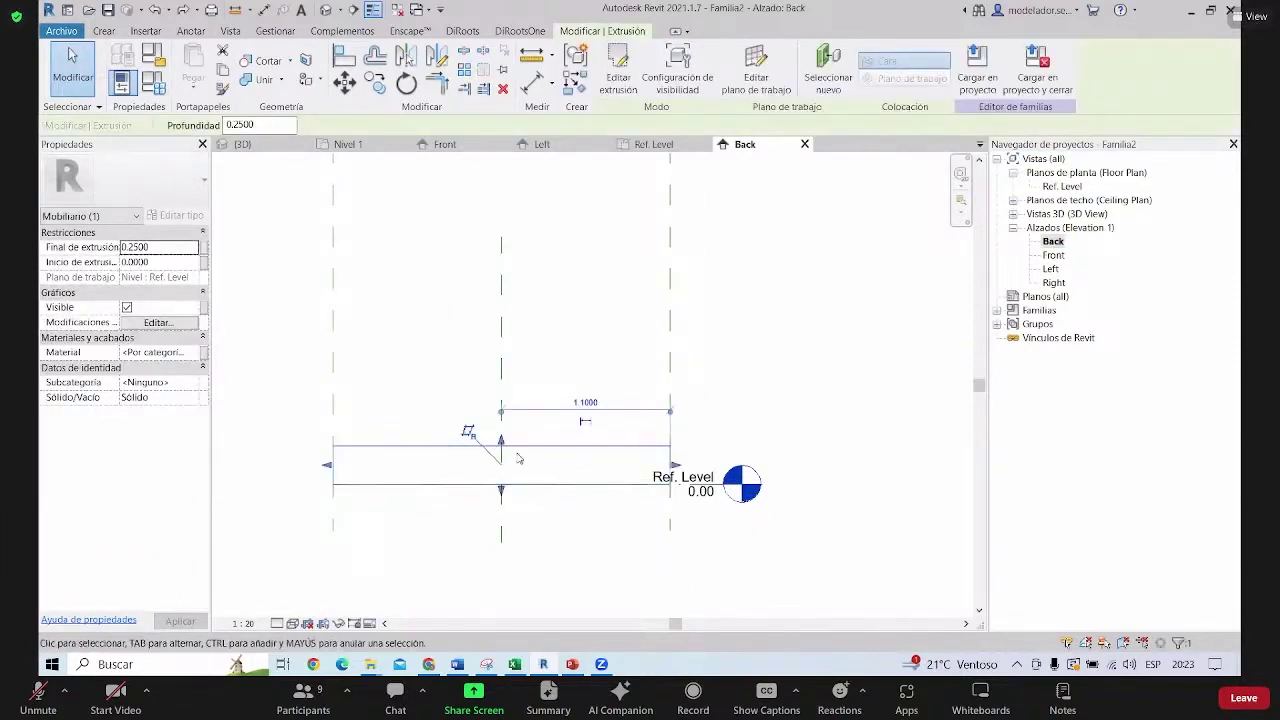
click(650, 188)
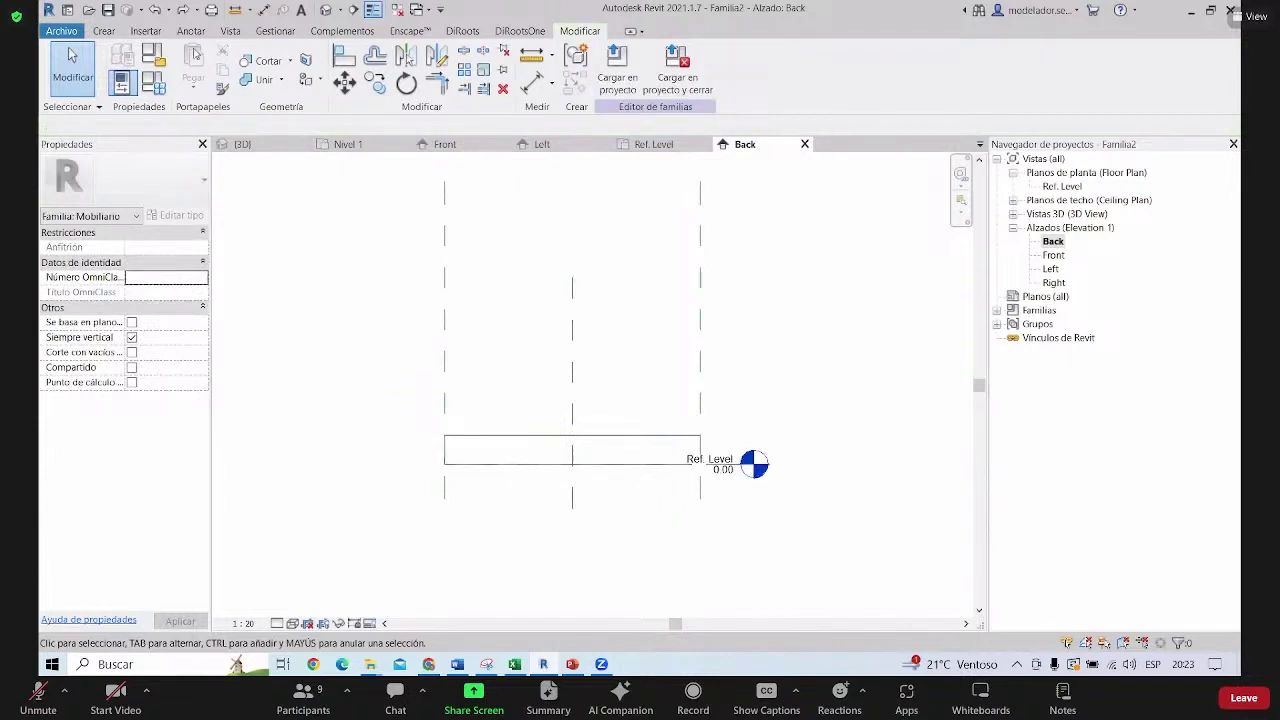
scroll(334, 40, up, 9)
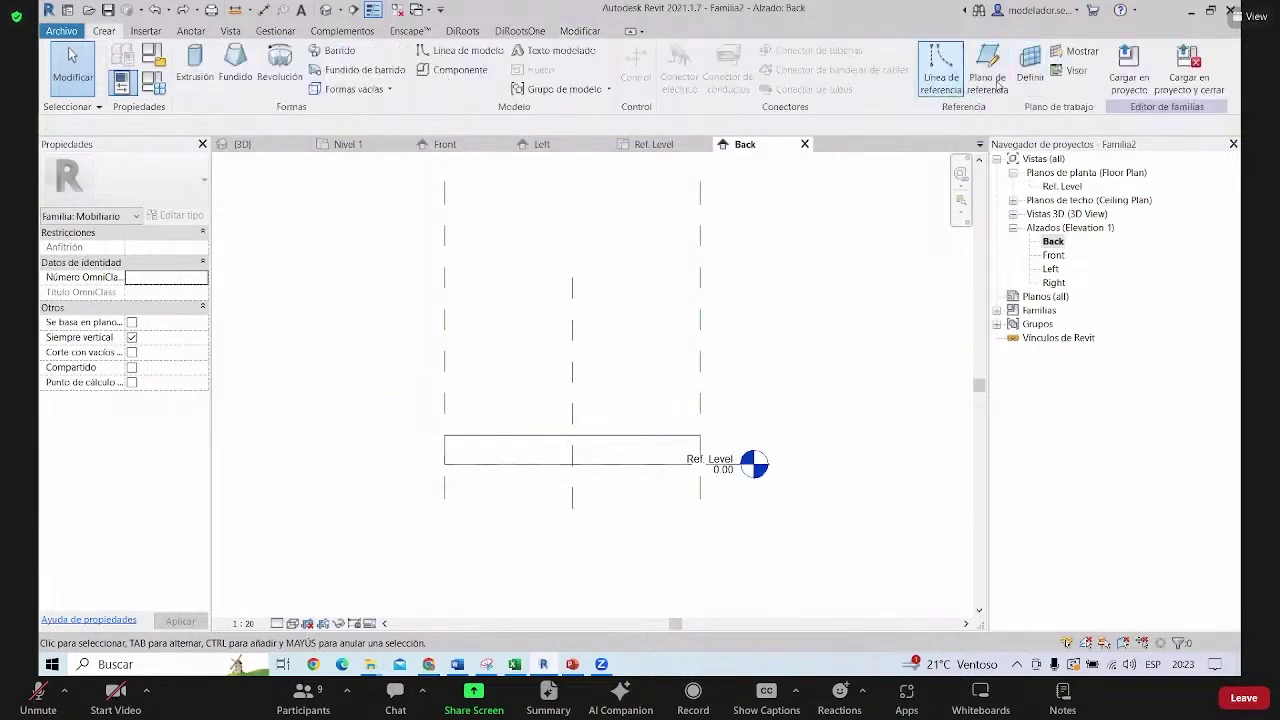
Draw a horizontal reference plane above the slab for the table height
click(346, 333)
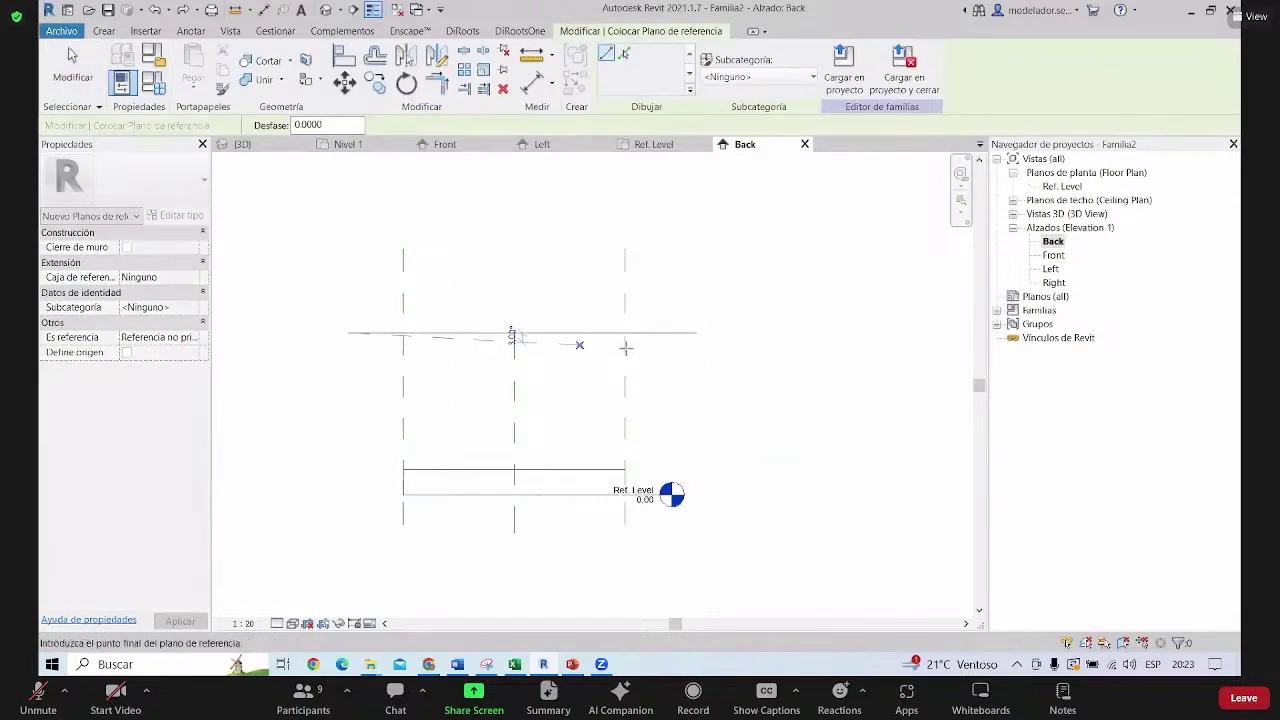
click(735, 336)
key(Escape)
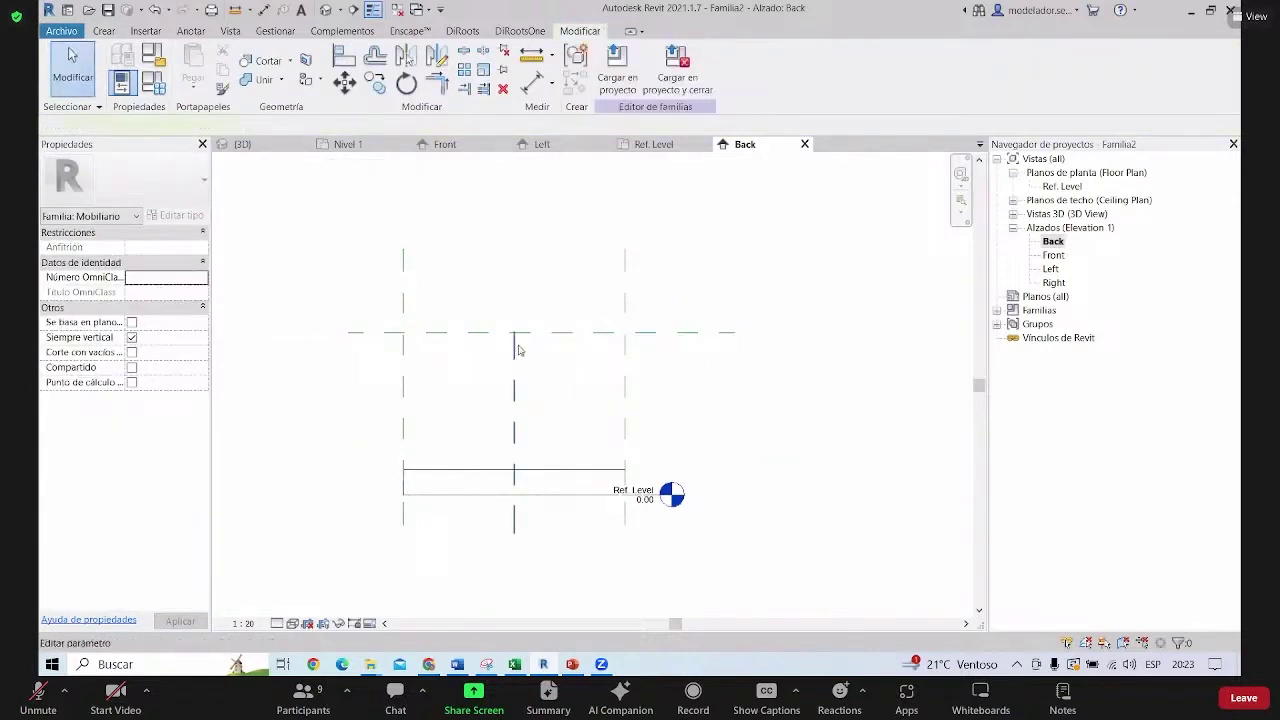
click(515, 339)
key(Escape)
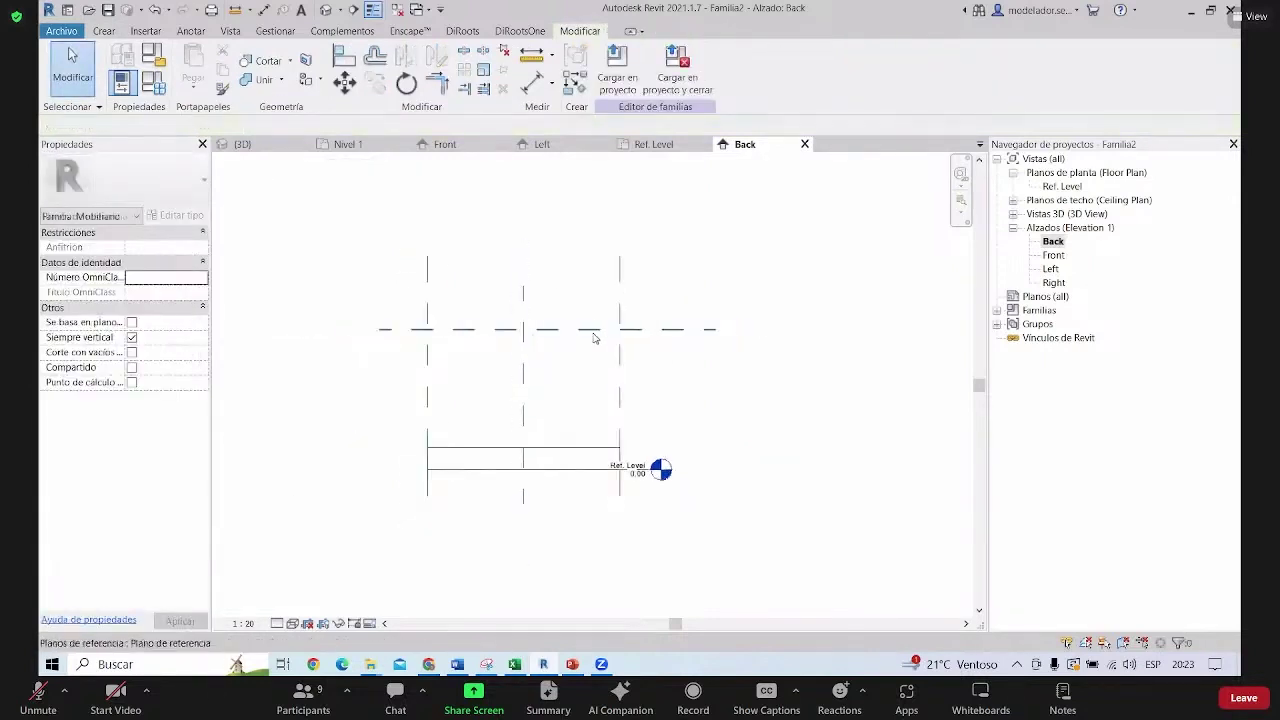
scroll(547, 413, down, 2)
Stretch the extrusion's top up onto the new horizontal reference plane
click(585, 426)
scroll(585, 426, up, 1)
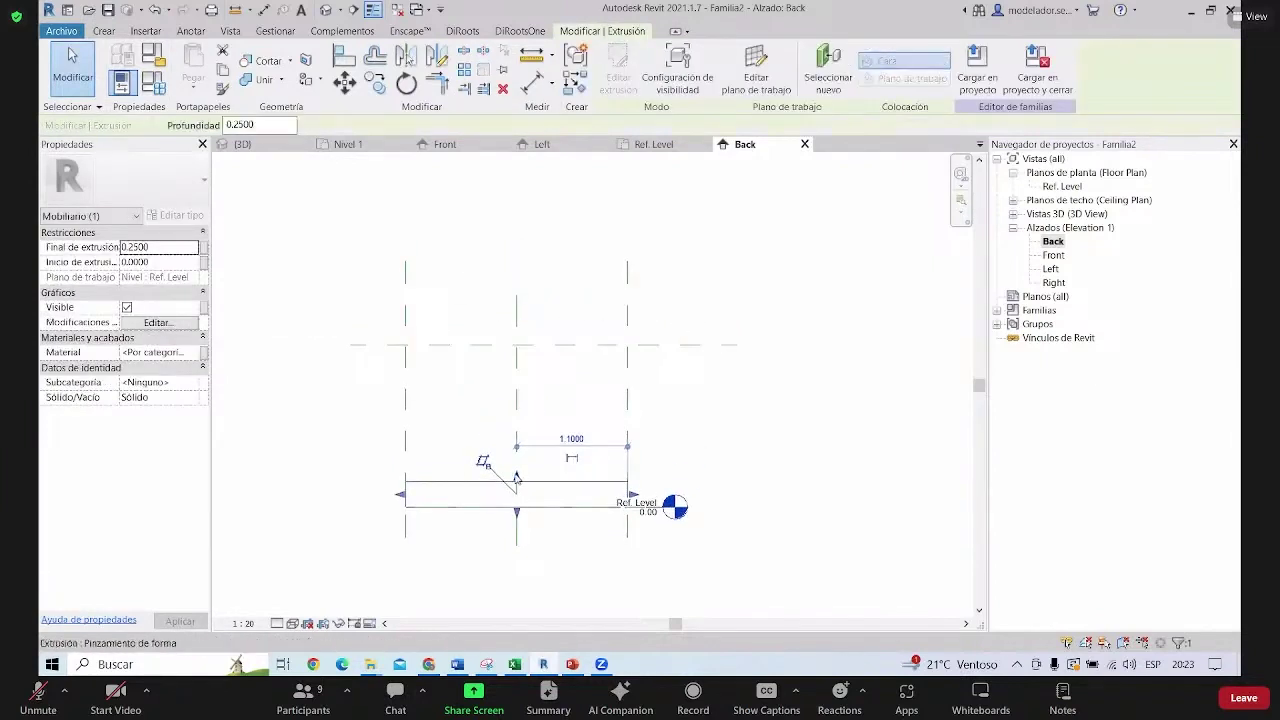
drag(515, 460, 545, 352)
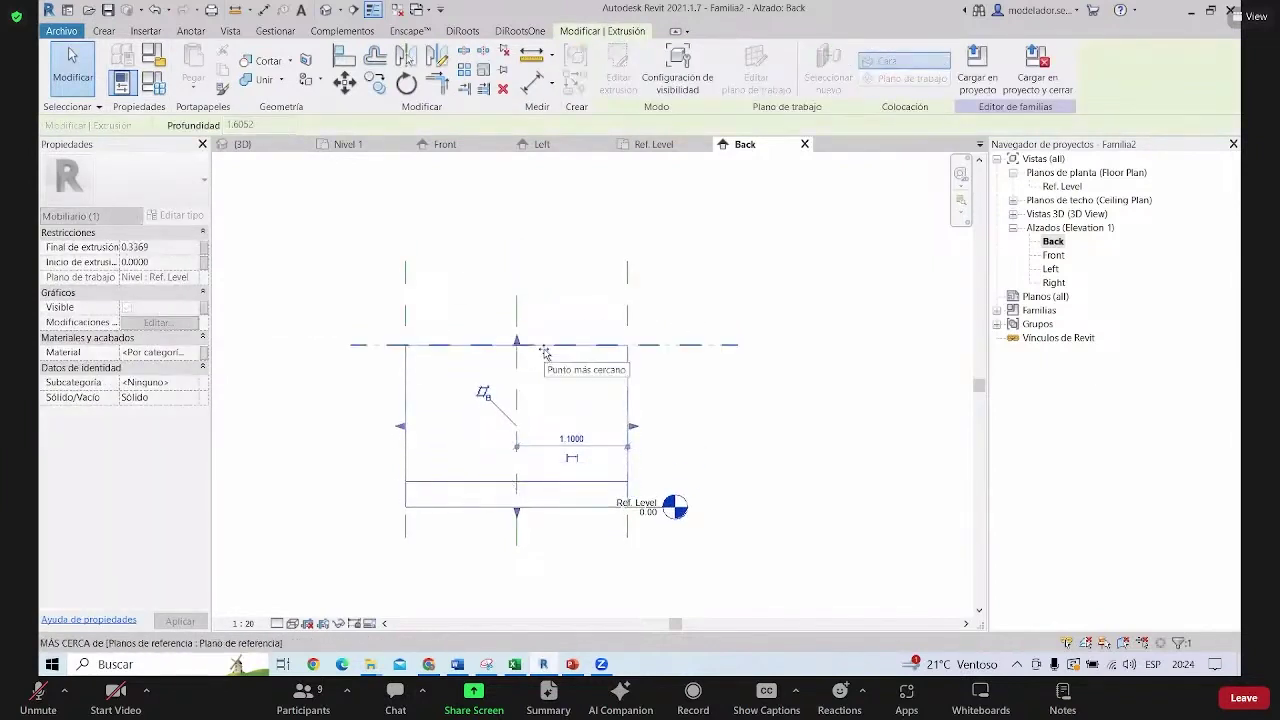
drag(545, 352, 560, 316)
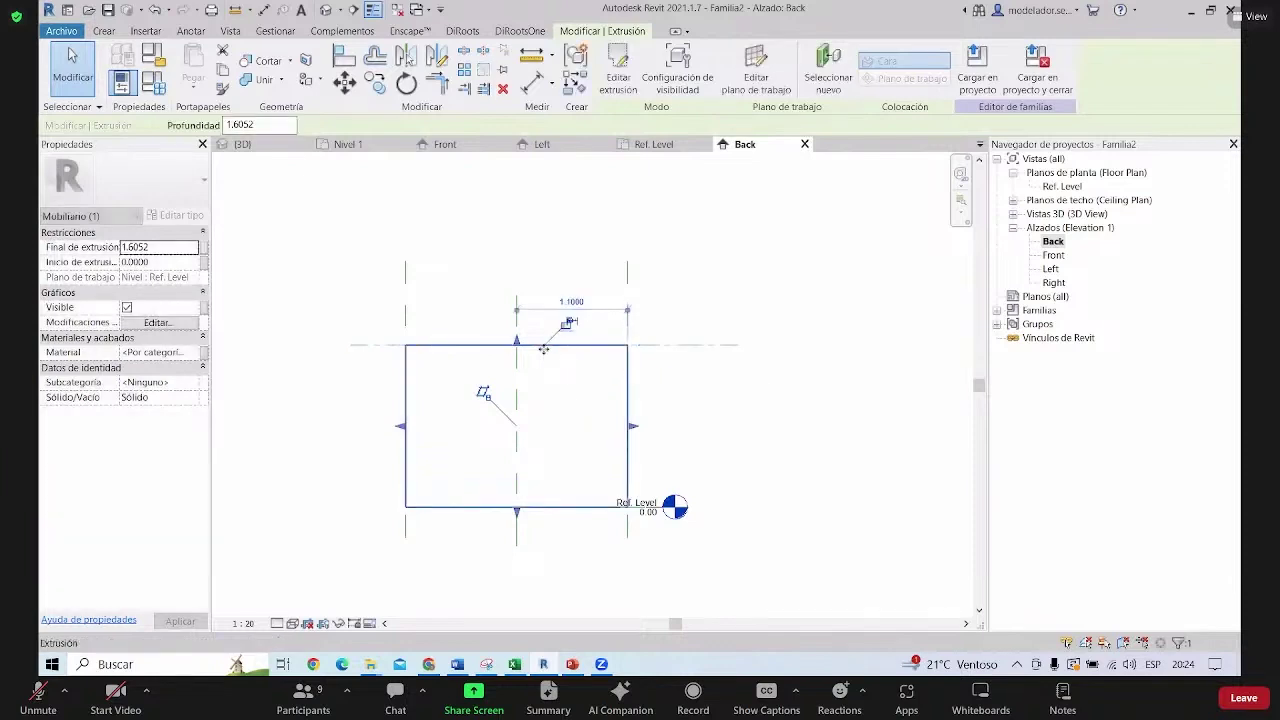
click(772, 459)
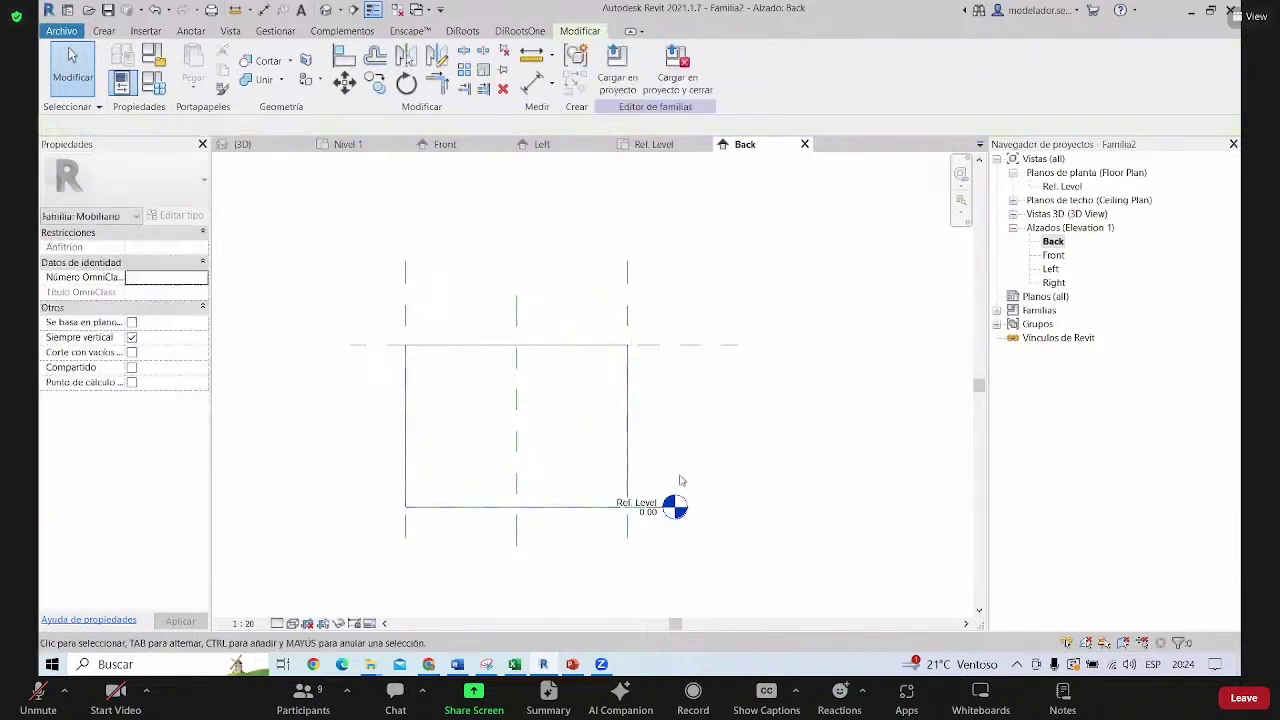
Inspect the Ref. Level and the upper reference plane, then bring up the creation tools
click(451, 515)
scroll(413, 515, up, 2)
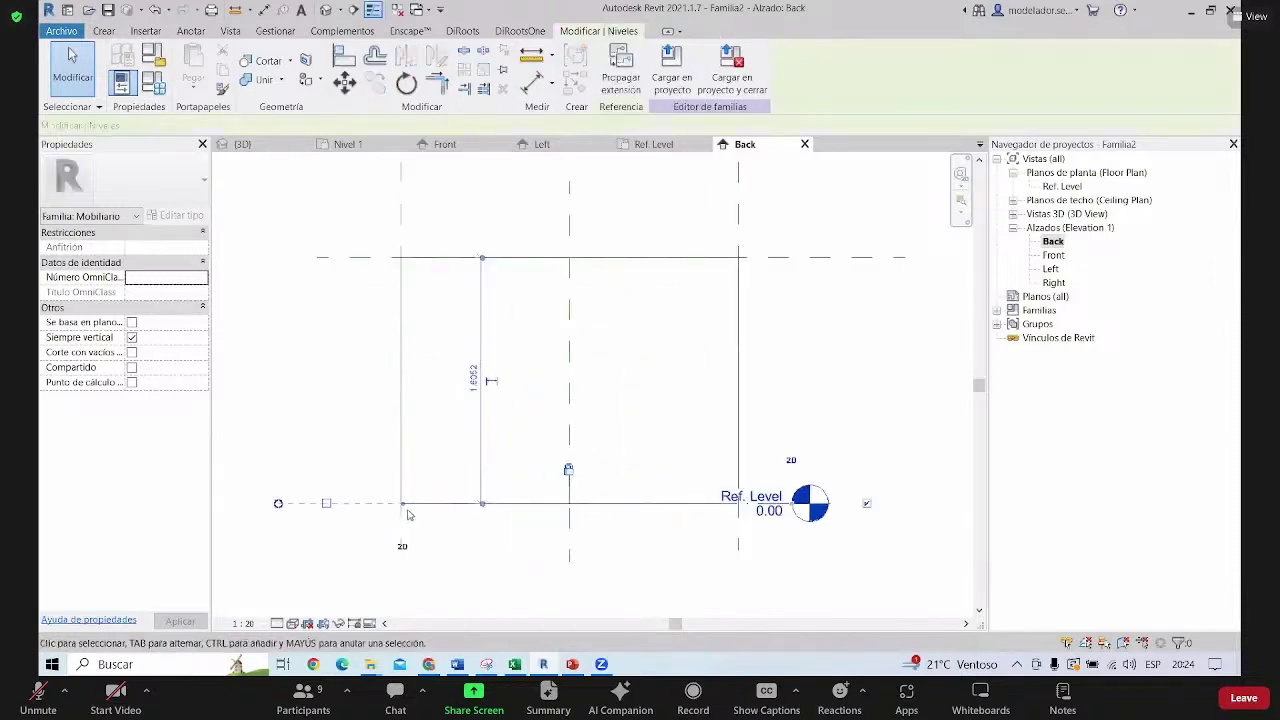
key(Escape)
scroll(480, 470, down, 1)
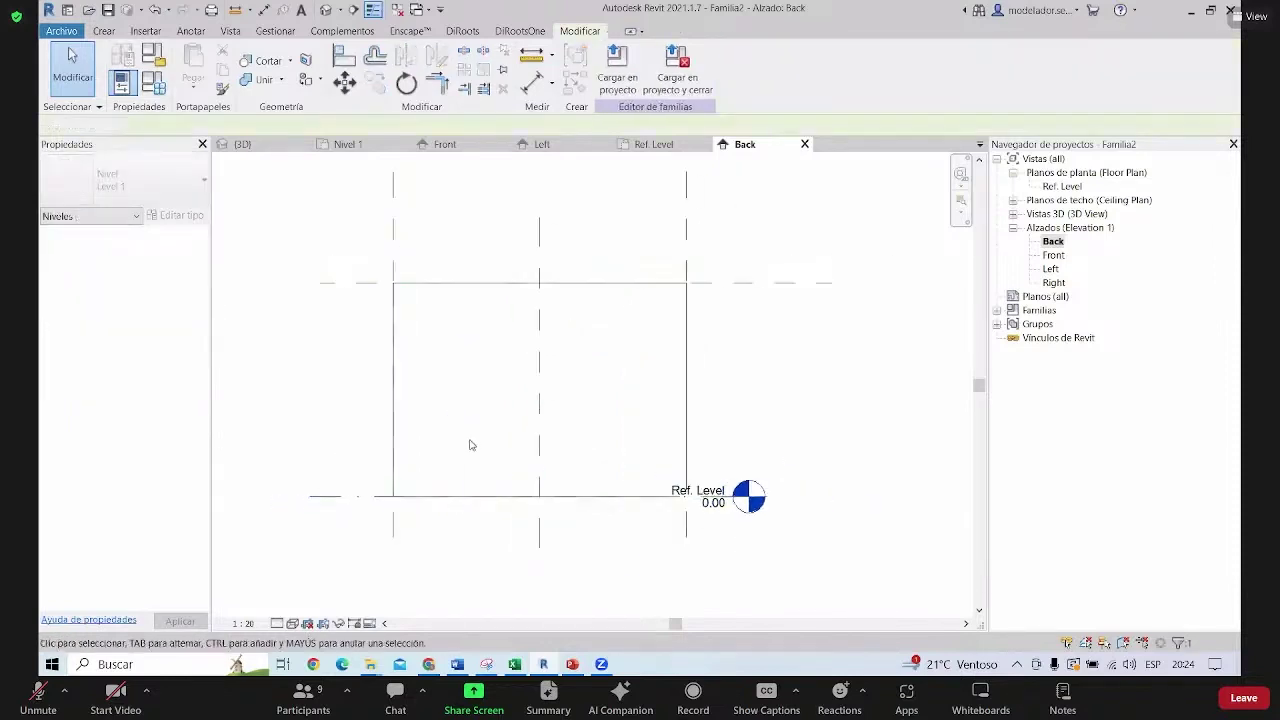
scroll(520, 480, down, 1)
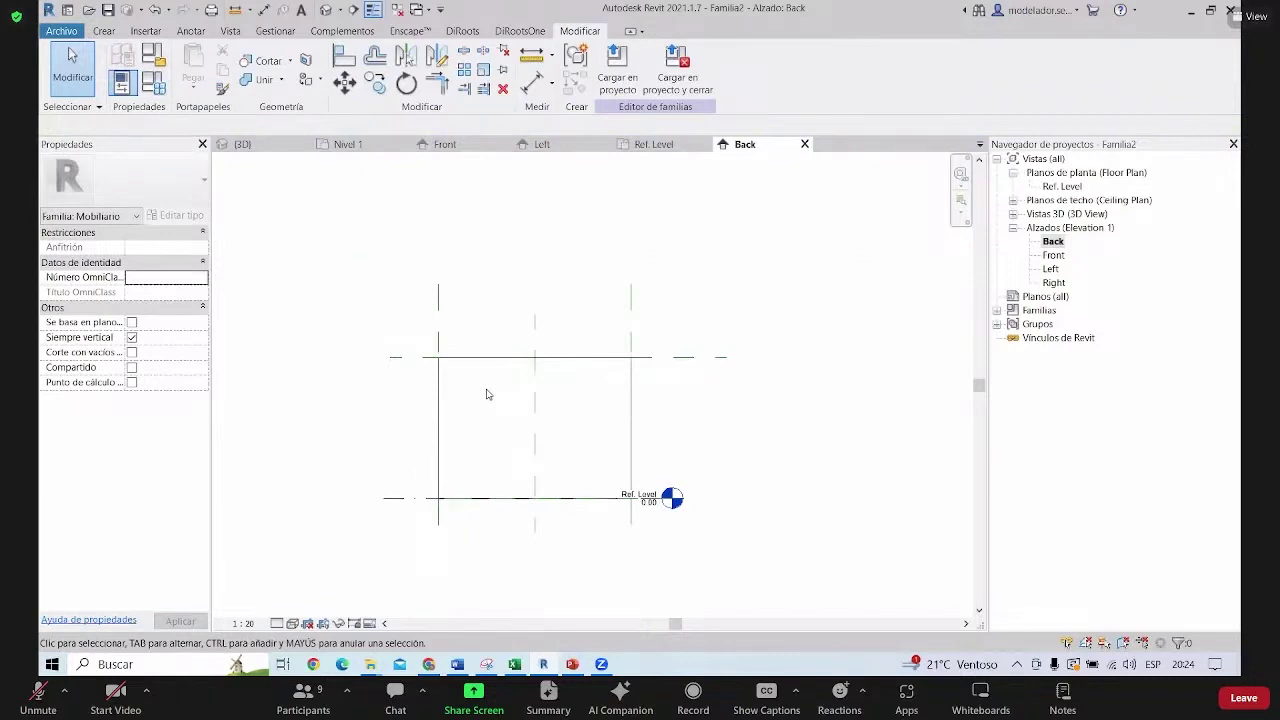
click(398, 358)
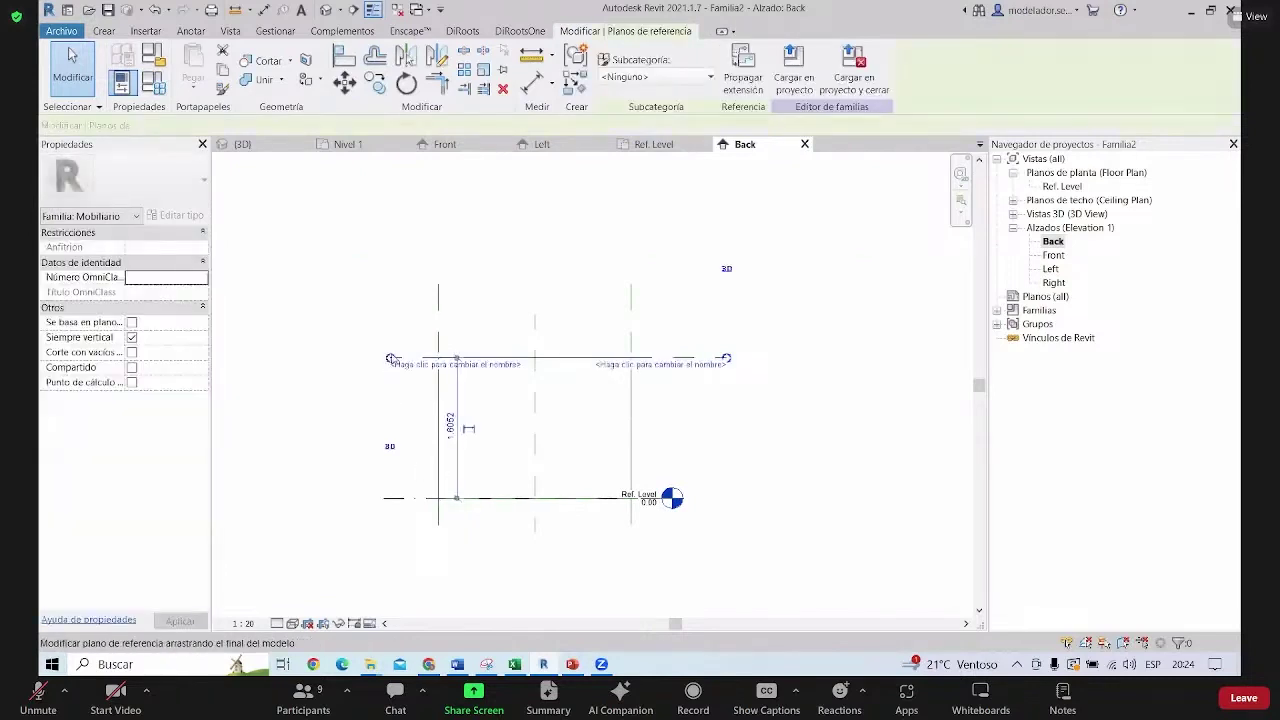
key(Escape)
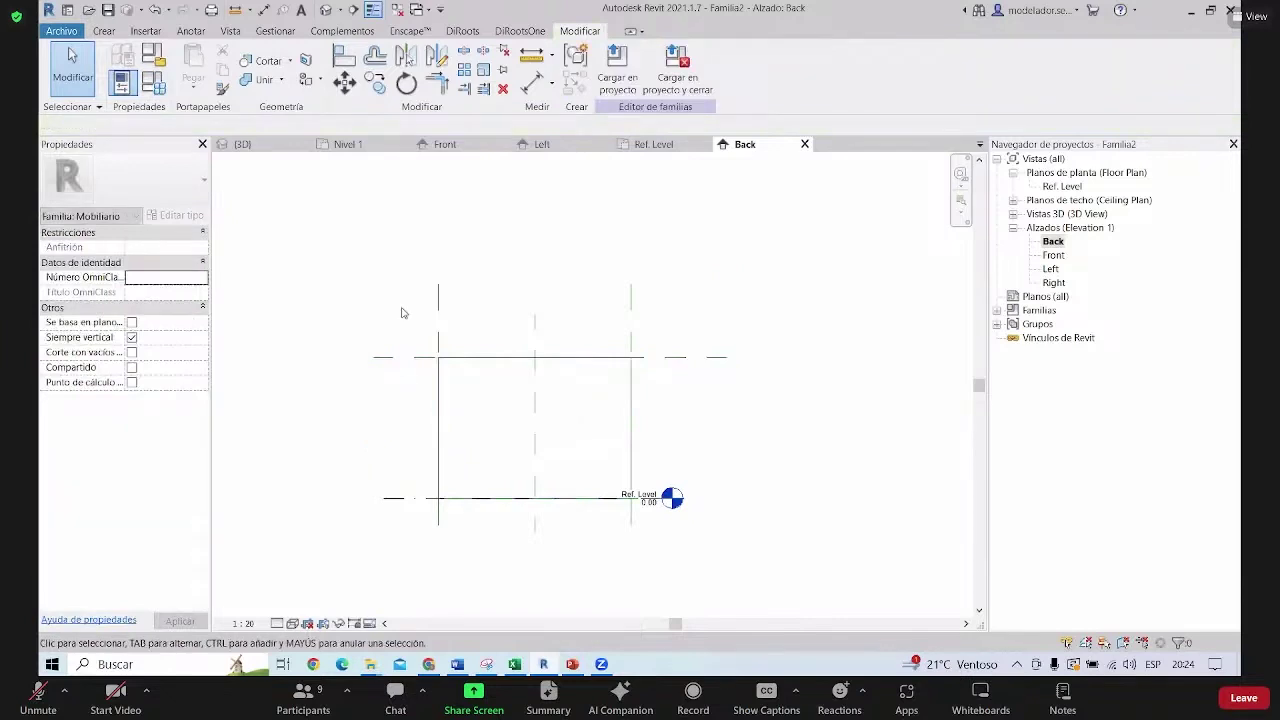
click(104, 30)
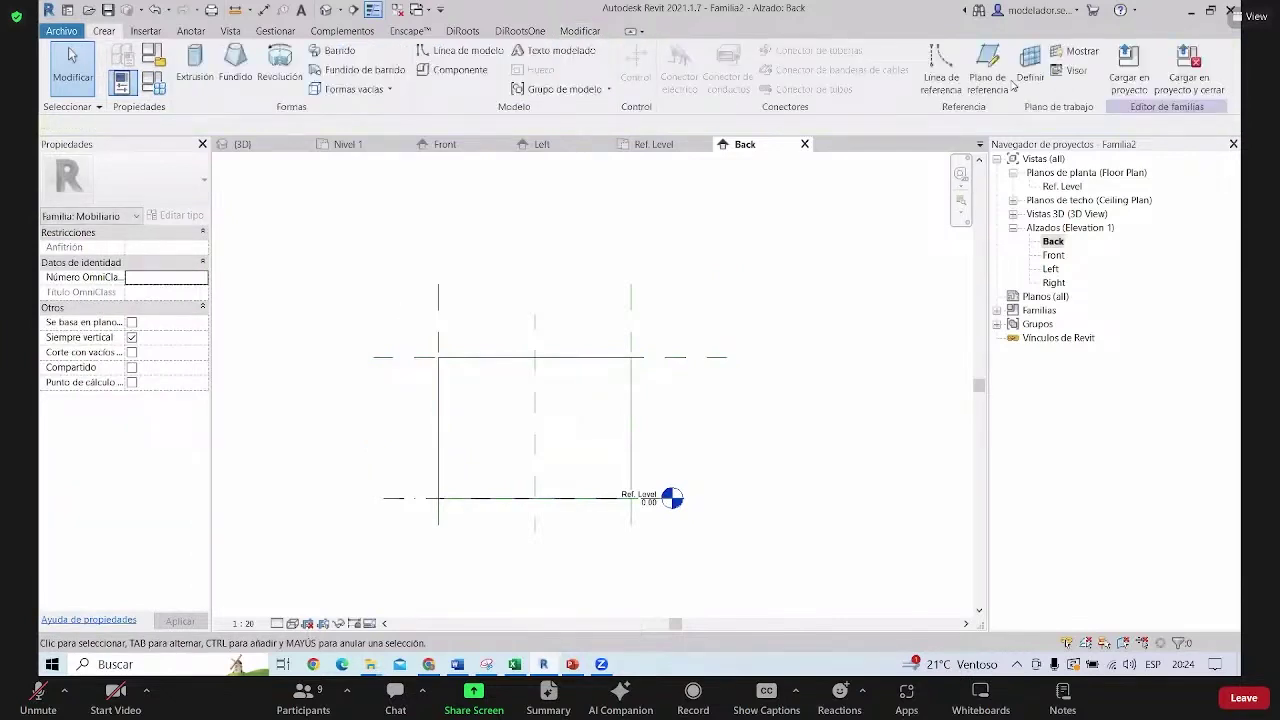
Draw a new horizontal reference plane with RP just below the top one
key(r)
key(p)
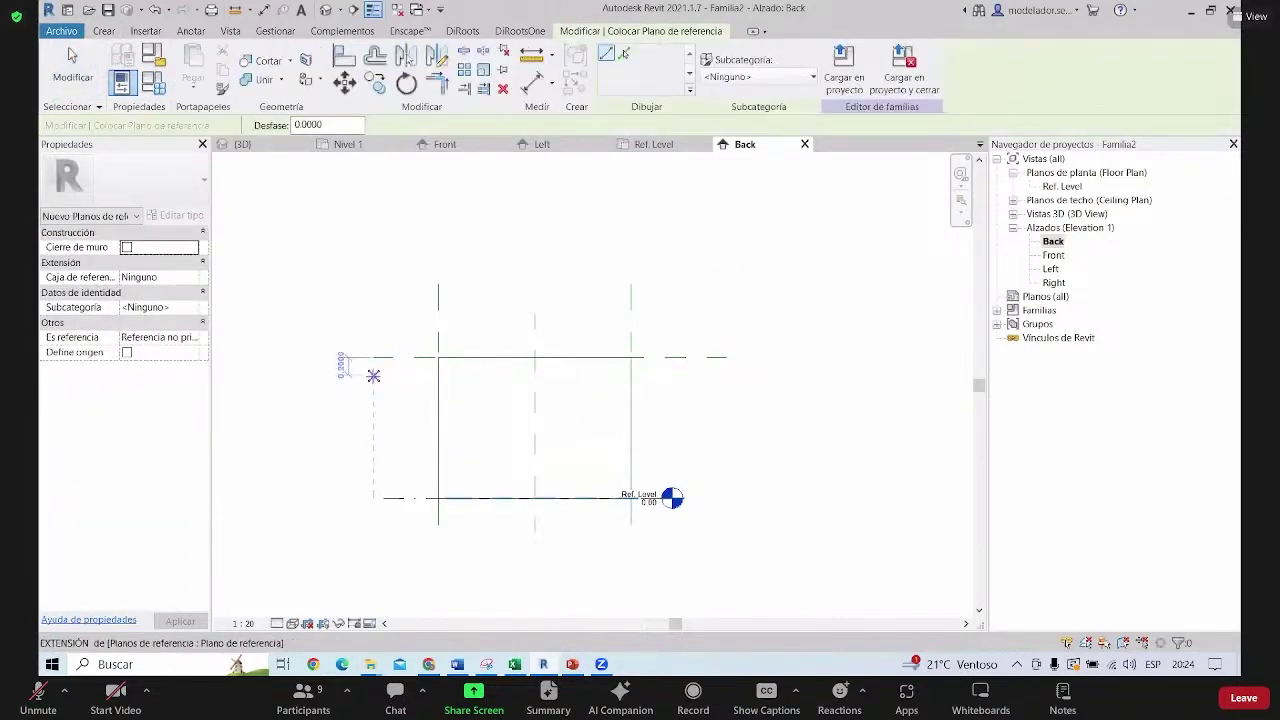
click(727, 375)
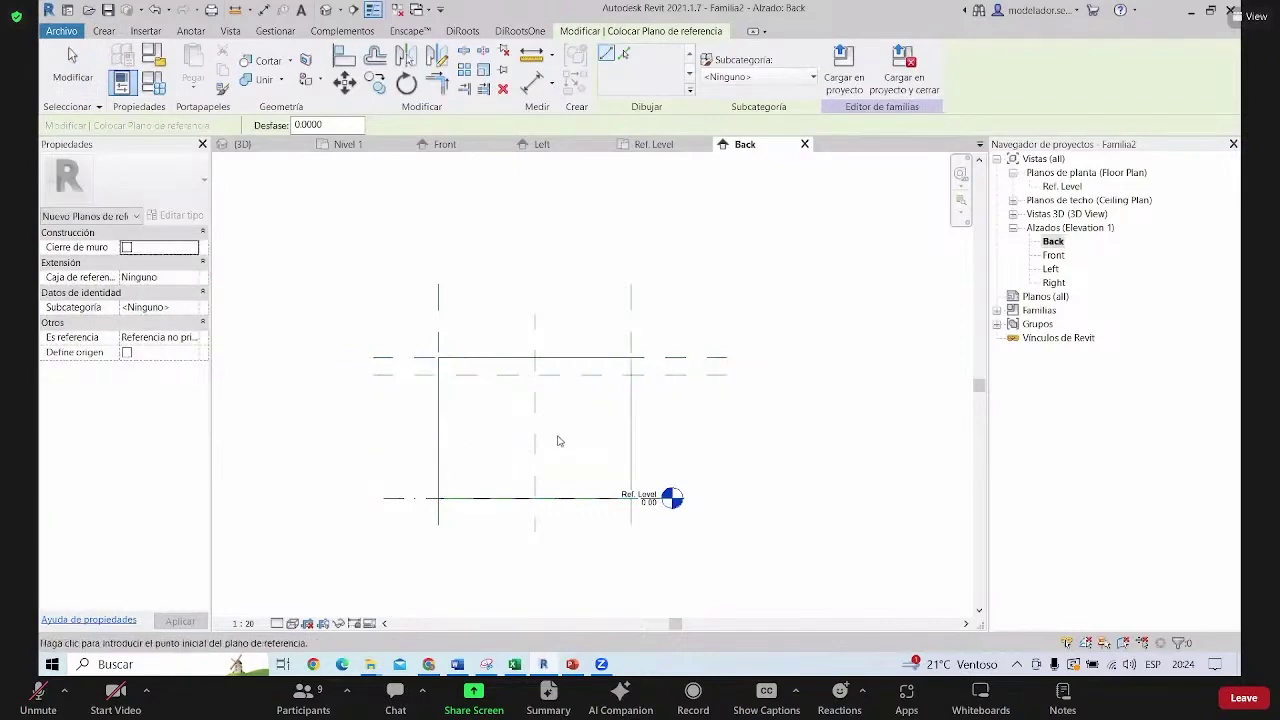
key(Escape)
key(Escape)
Raise the extrusion's bottom to the new plane, leaving a thin slab from 1.4052 to 1.6052
click(491, 497)
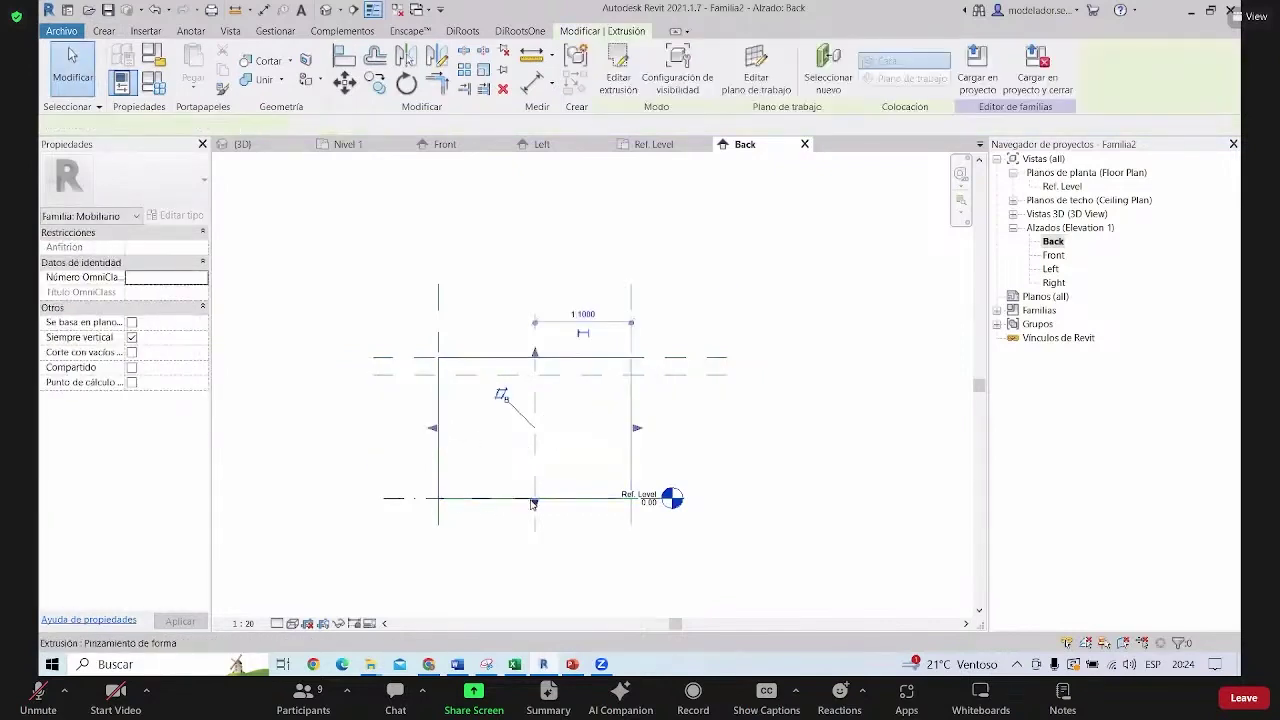
mouse_move(528, 505)
mouse_down()
mouse_move(552, 393)
mouse_move(540, 380)
mouse_up()
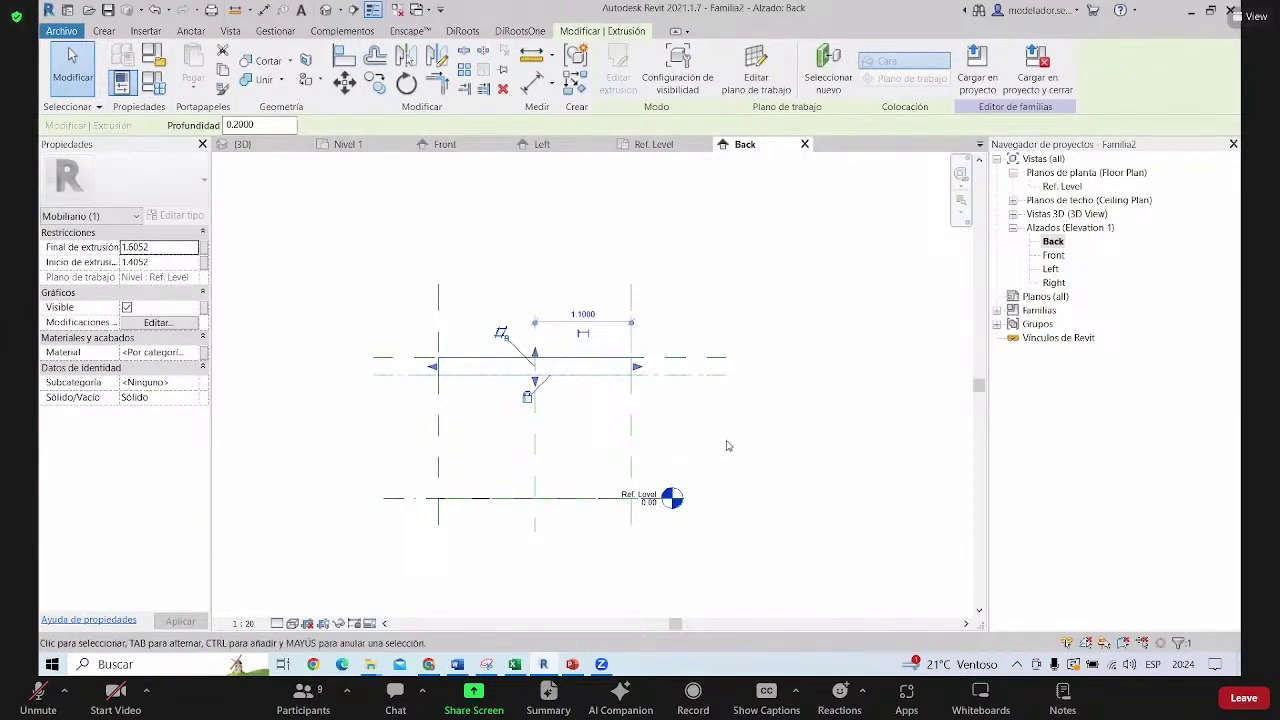
click(345, 325)
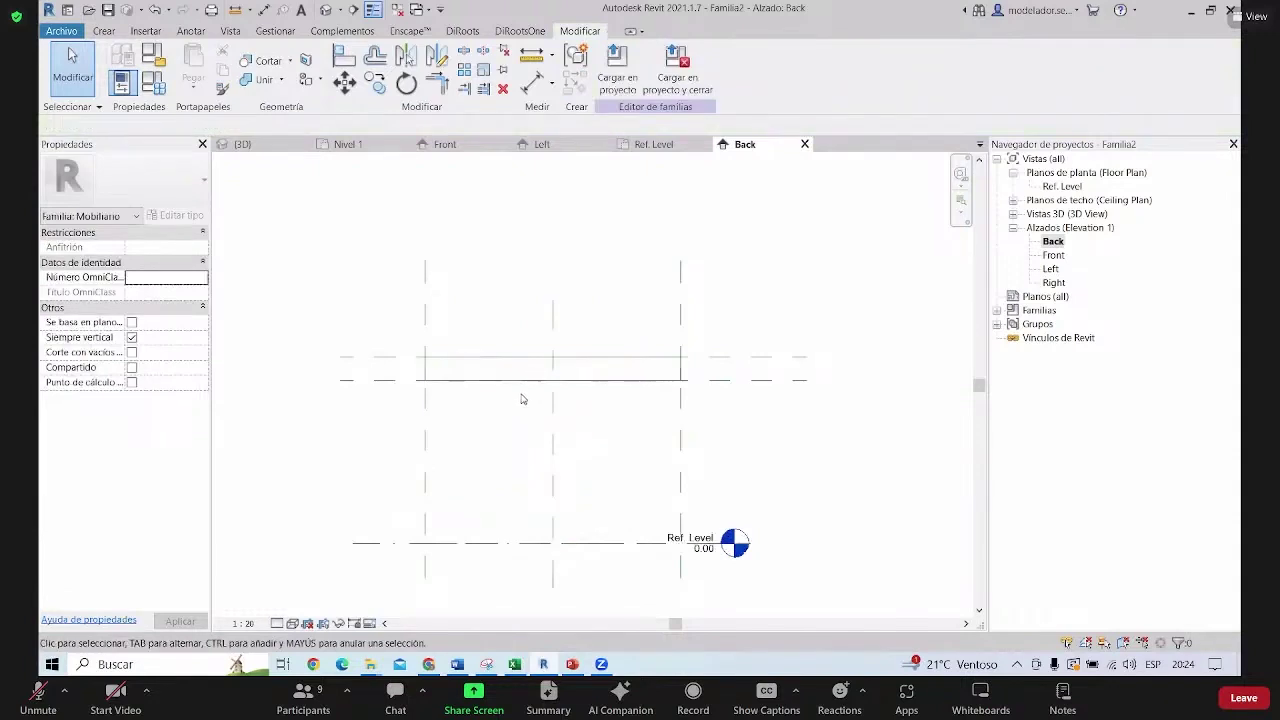
middle_drag(450, 495, 431, 494)
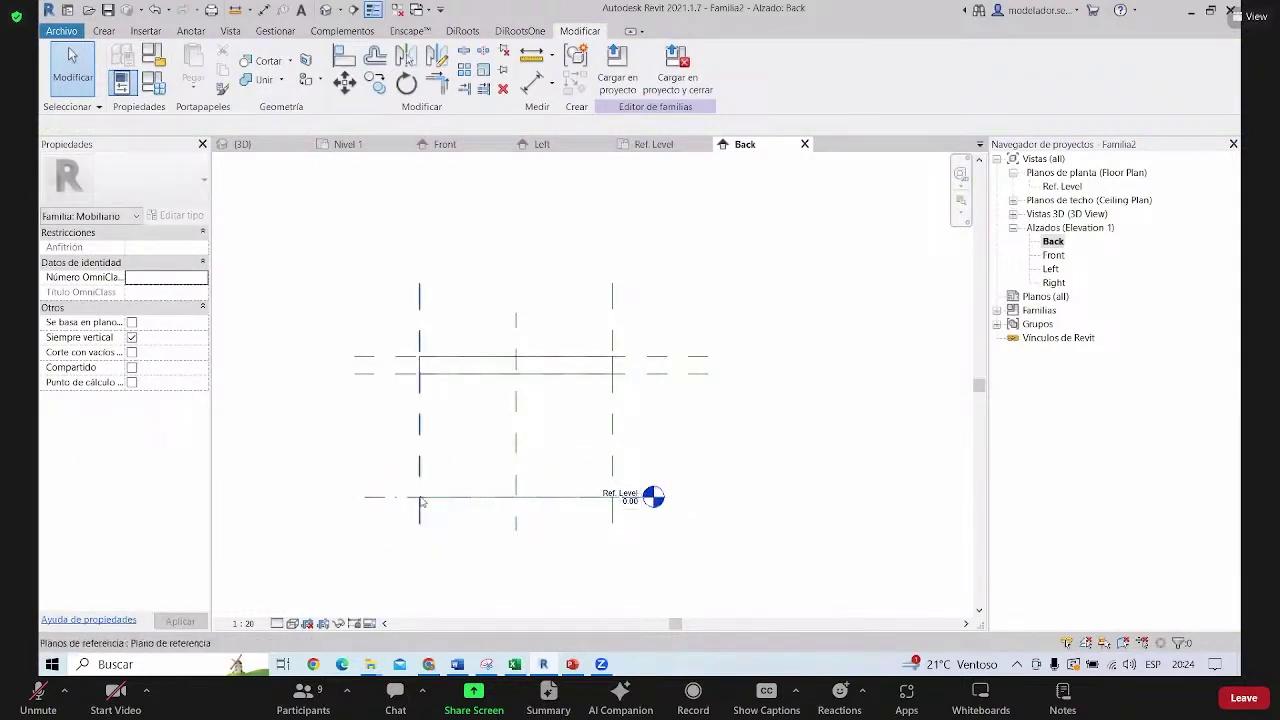
click(466, 381)
Add a 0.20 aligned dimension between the slab's top and bottom edges for the tabletop thickness
click(469, 341)
scroll(469, 341, up, 4)
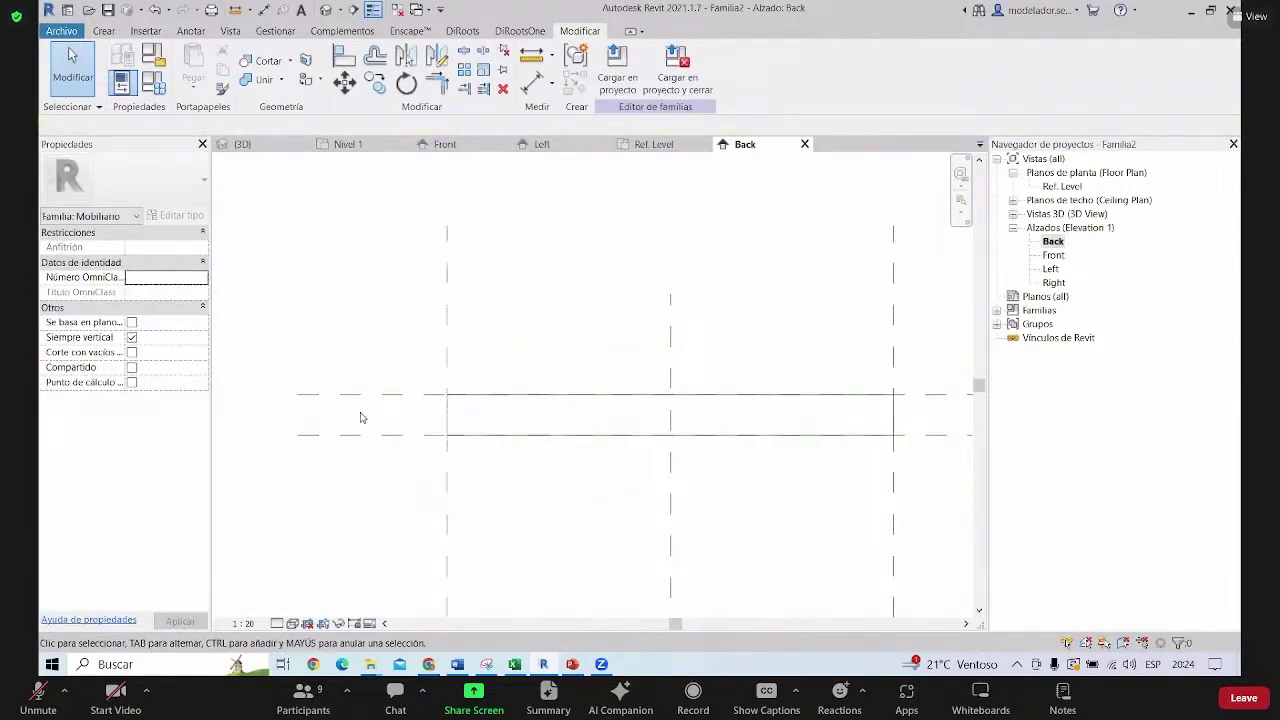
scroll(632, 432, down, 2)
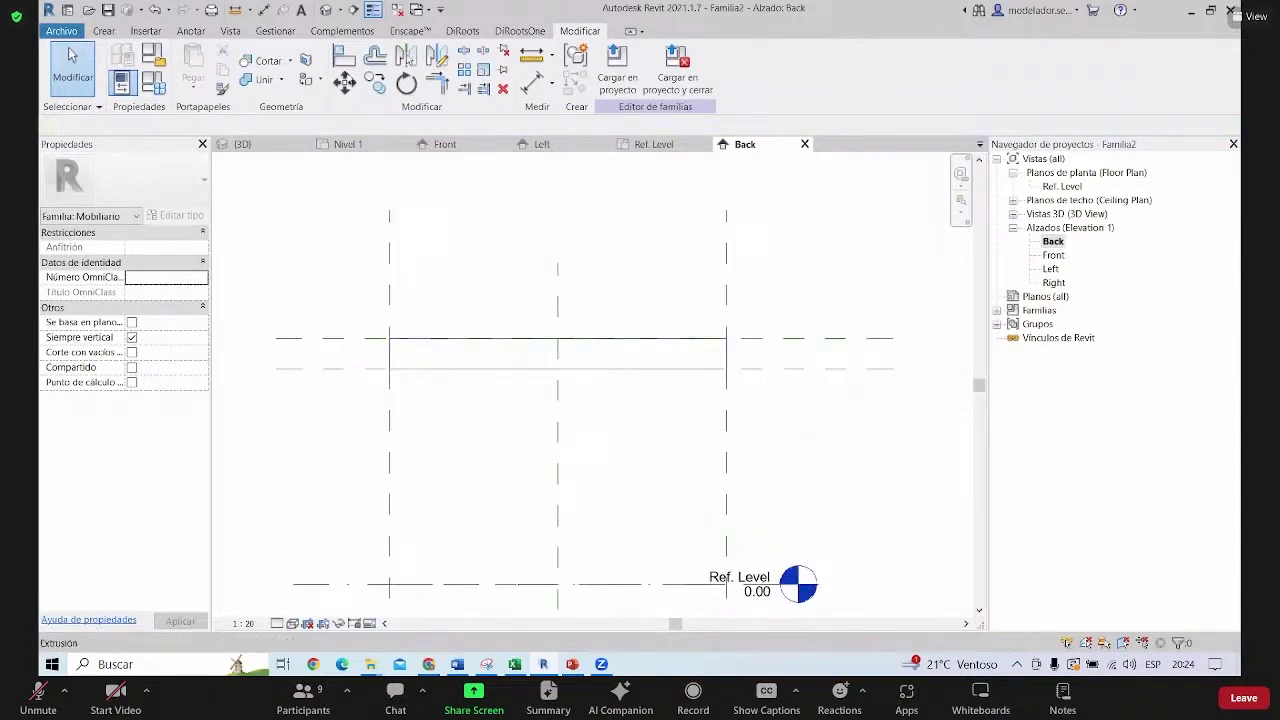
click(189, 31)
click(128, 70)
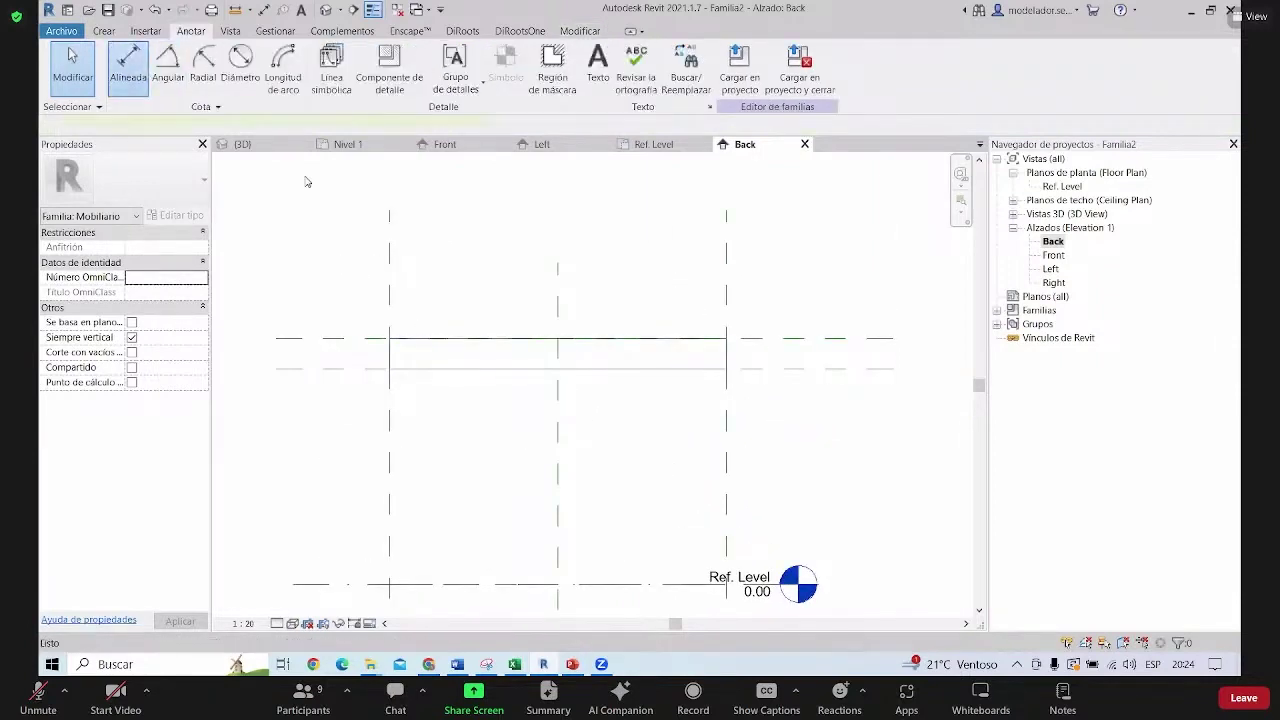
scroll(360, 372, up, 2)
click(374, 318)
click(374, 364)
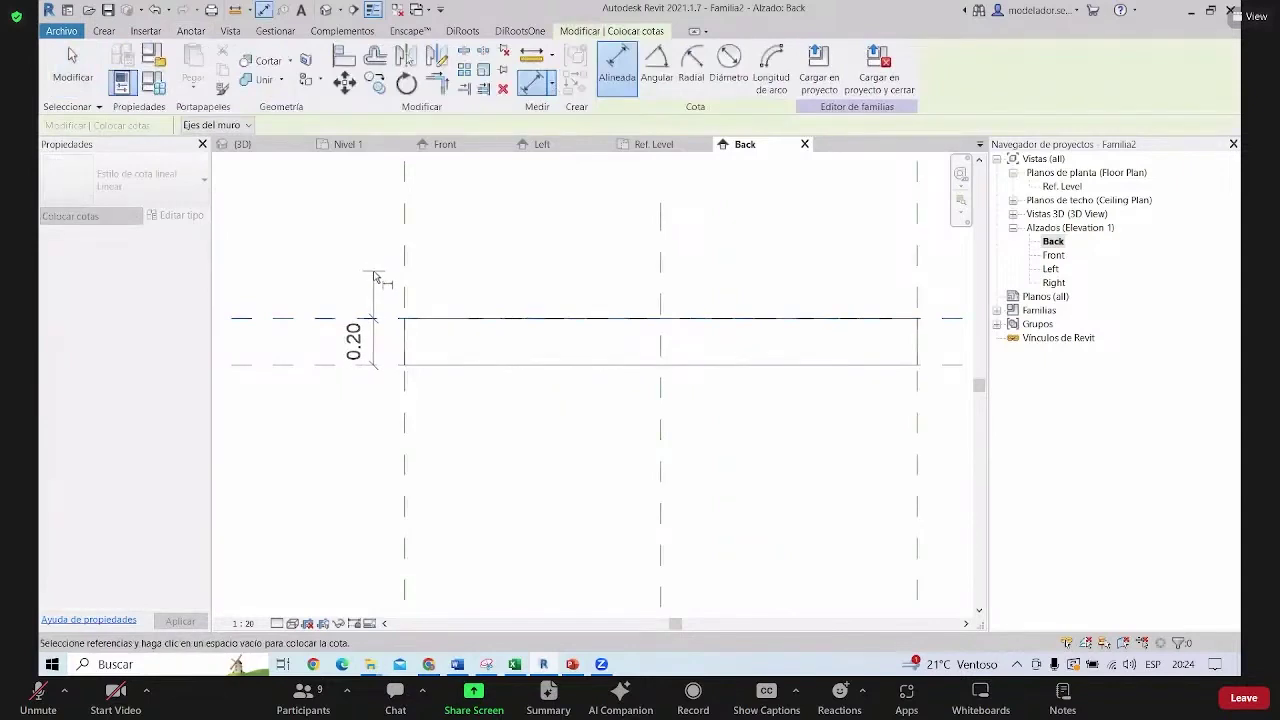
click(374, 278)
scroll(420, 290, down, 2)
scroll(400, 310, up, 2)
key(Escape)
key(Escape)
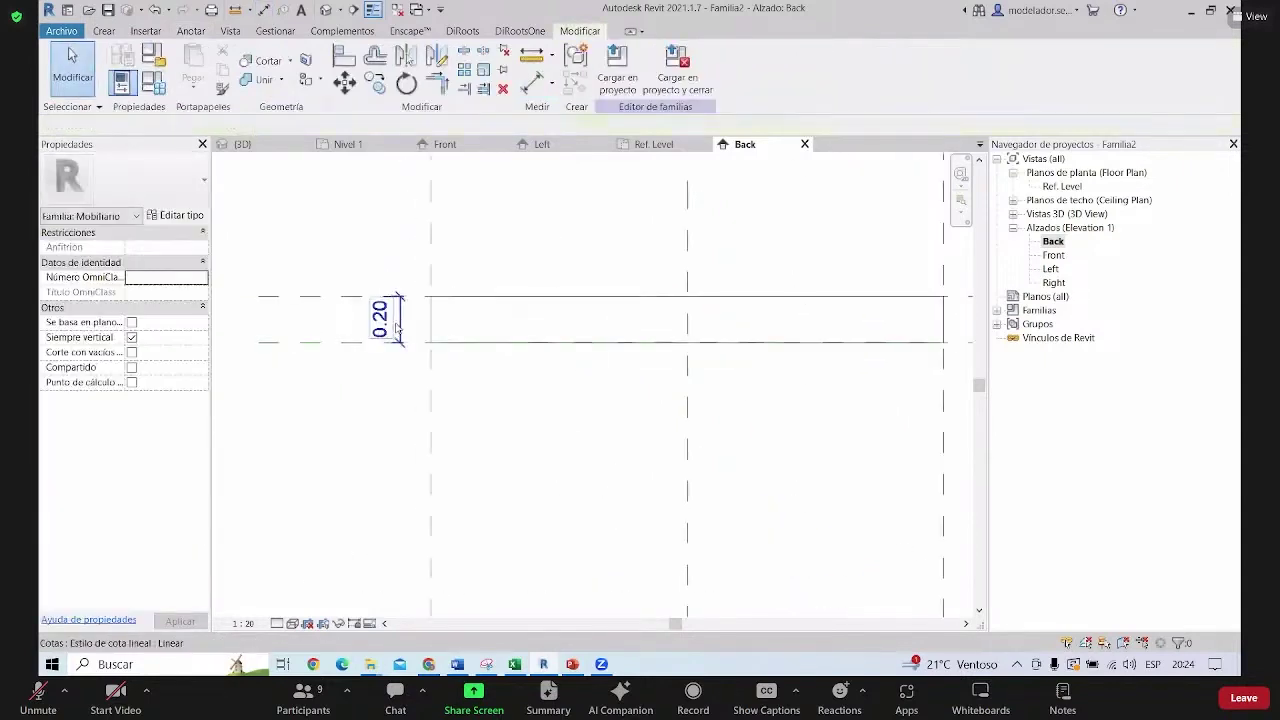
click(397, 325)
scroll(571, 374, down, 1)
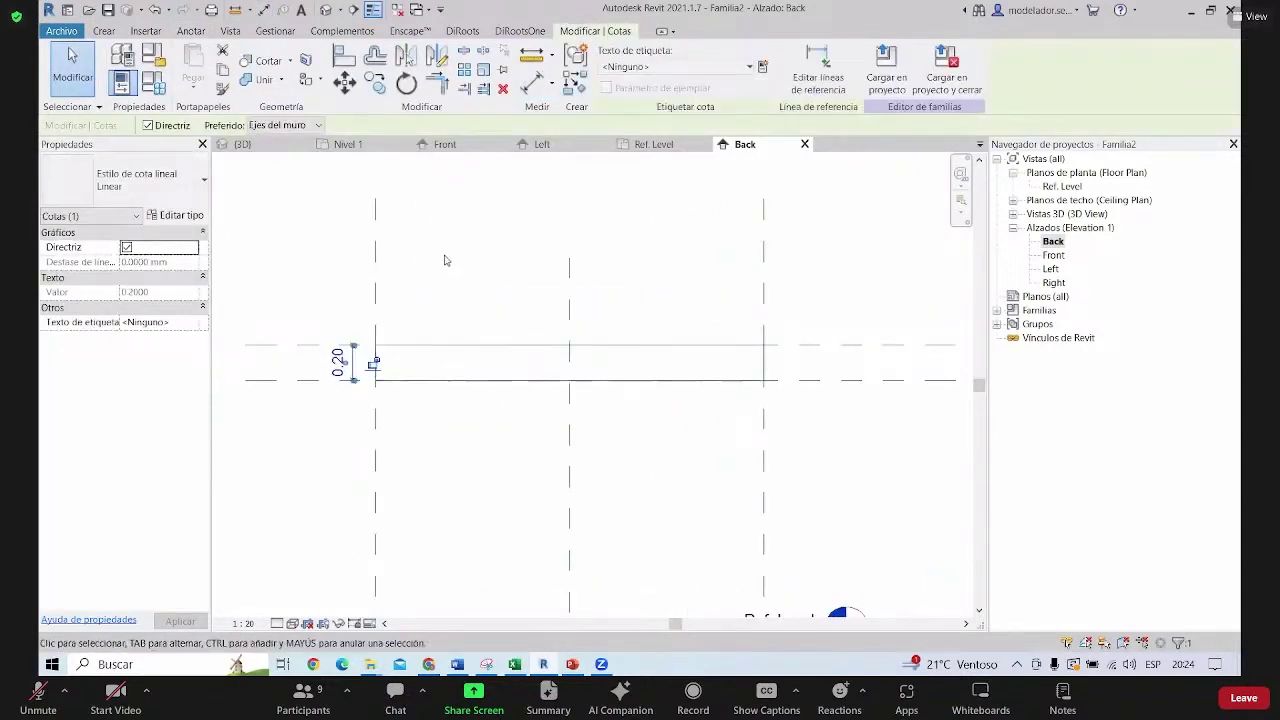
Label the thickness dimension with a new type parameter named Grosor tablero
click(763, 67)
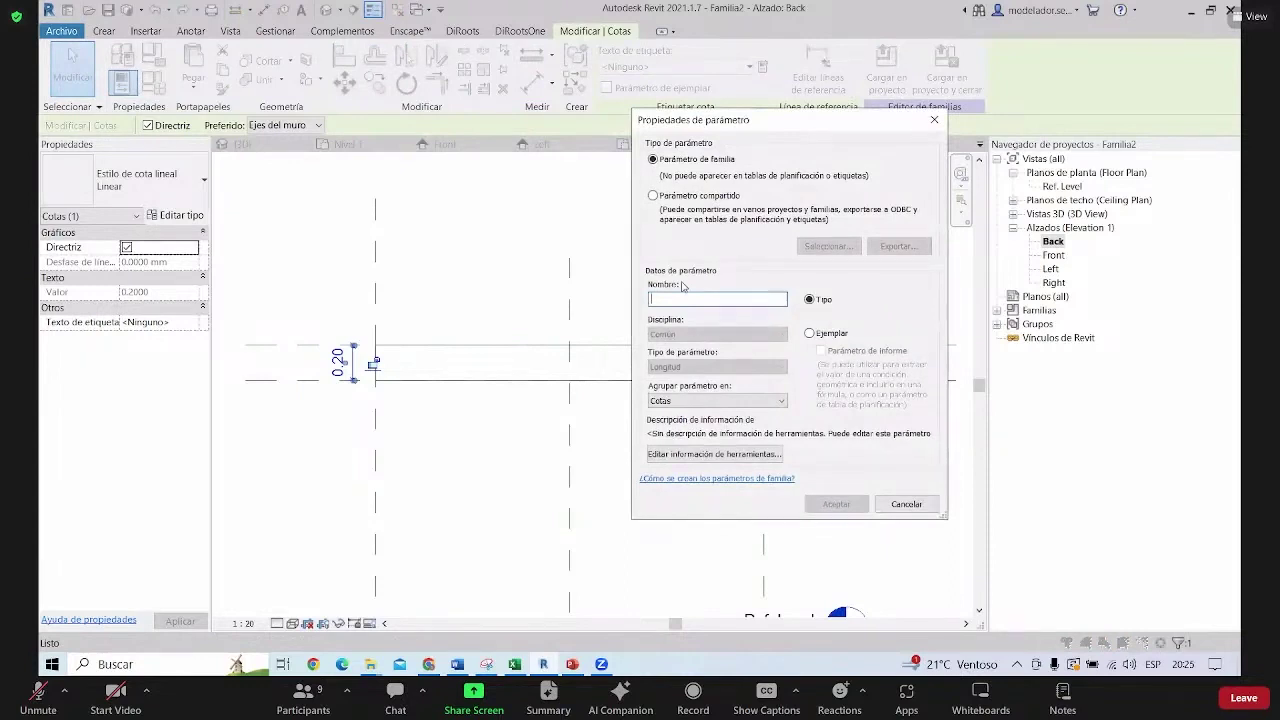
text(Grosor tablero)
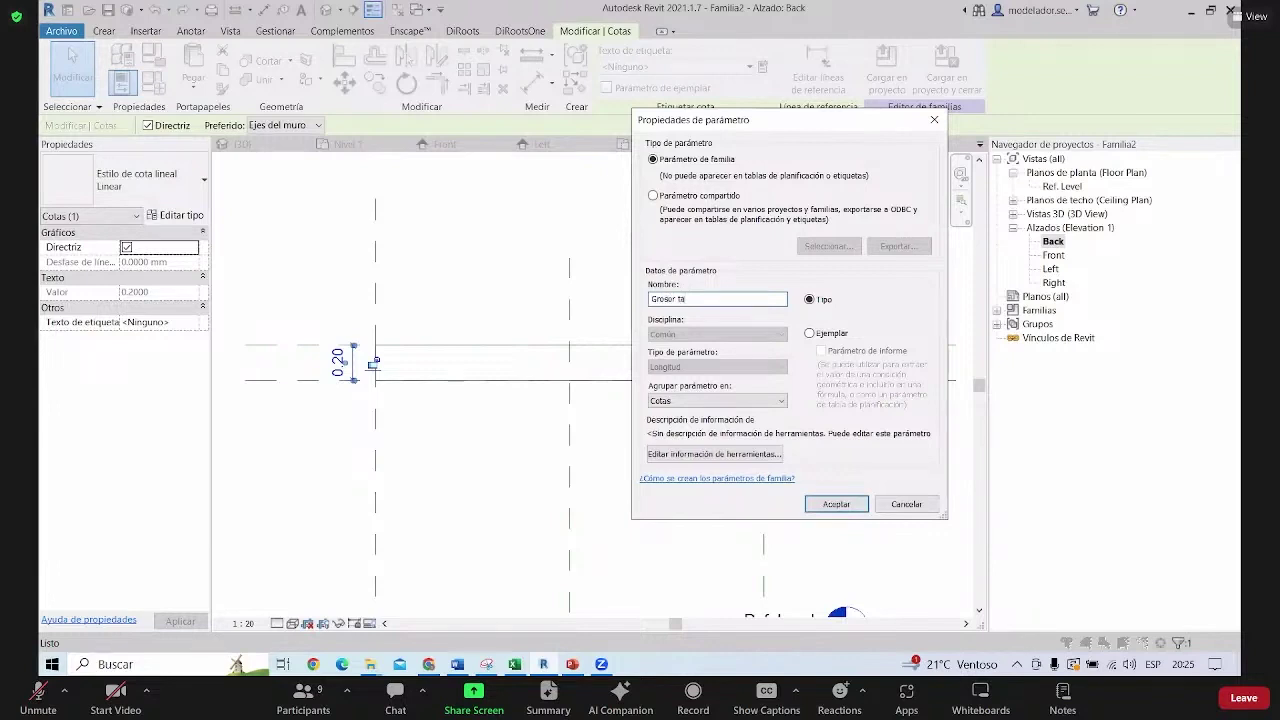
click(832, 504)
scroll(645, 405, down, 2)
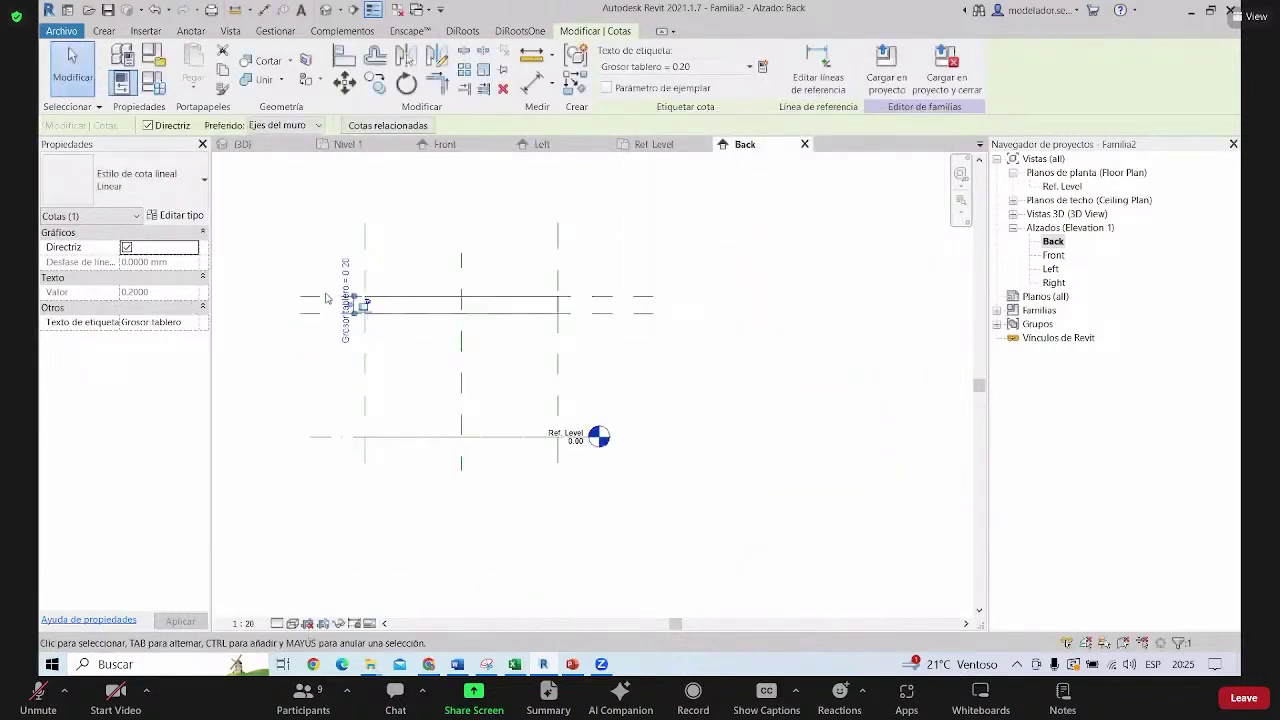
key(Escape)
scroll(326, 297, up, 3)
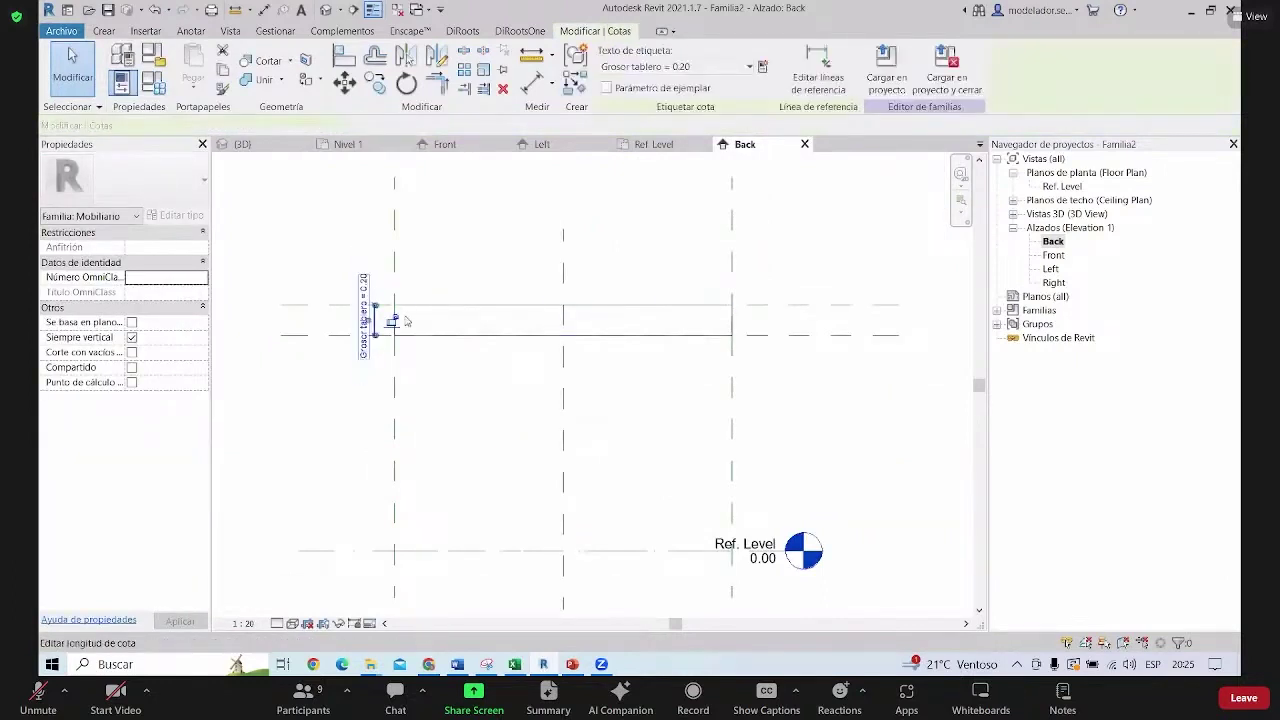
Lock the Grosor tablero thickness dimension
click(376, 318)
scroll(380, 303, up, 3)
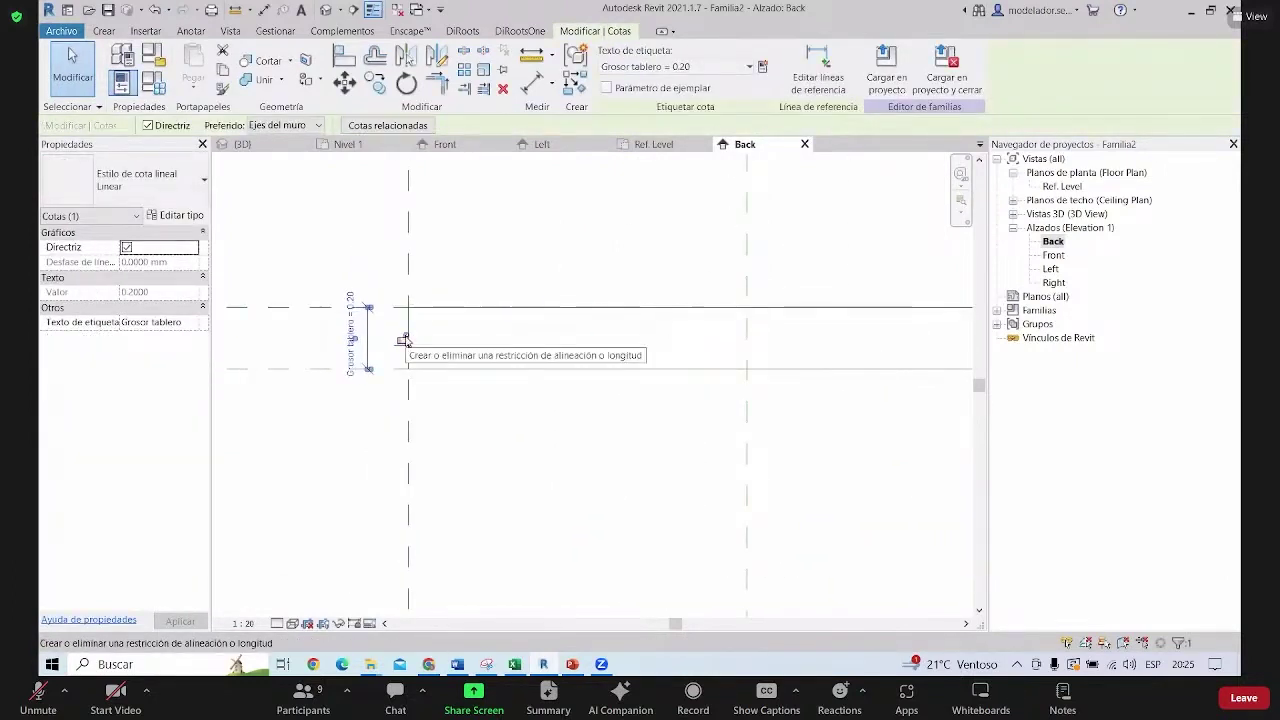
click(403, 340)
scroll(392, 392, down, 1)
scroll(349, 435, down, 2)
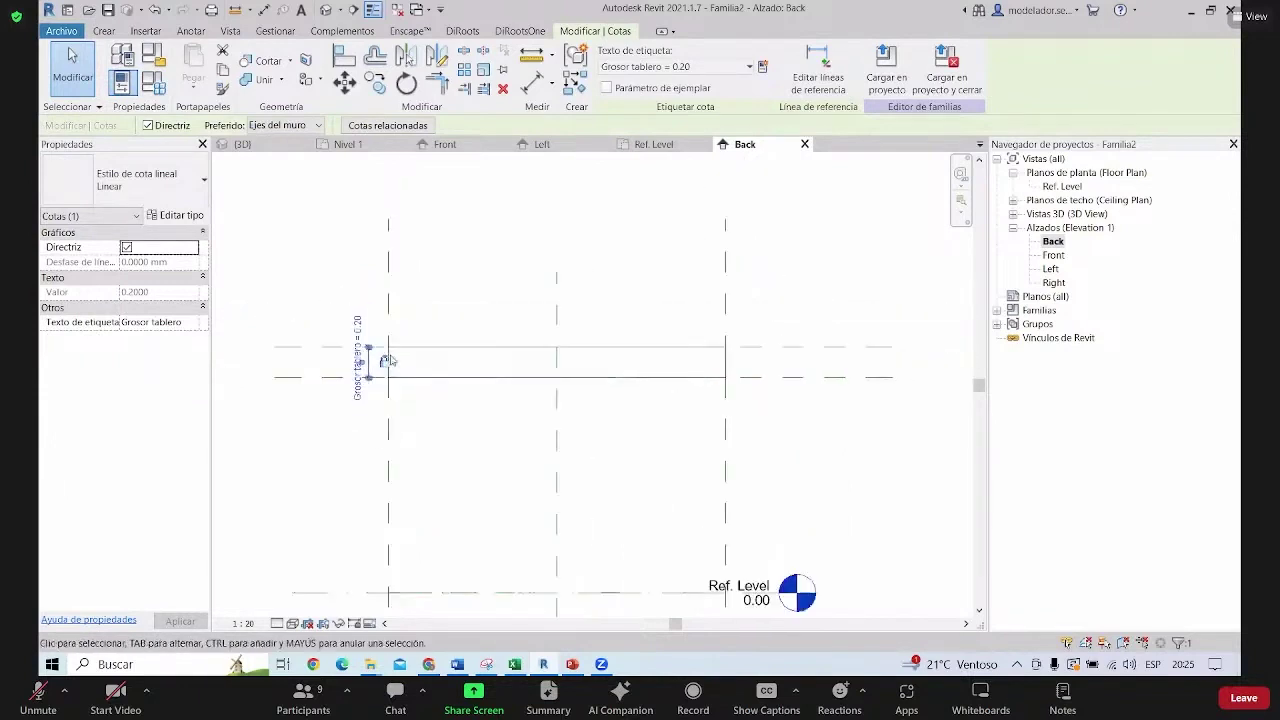
scroll(351, 410, down, 2)
key(Escape)
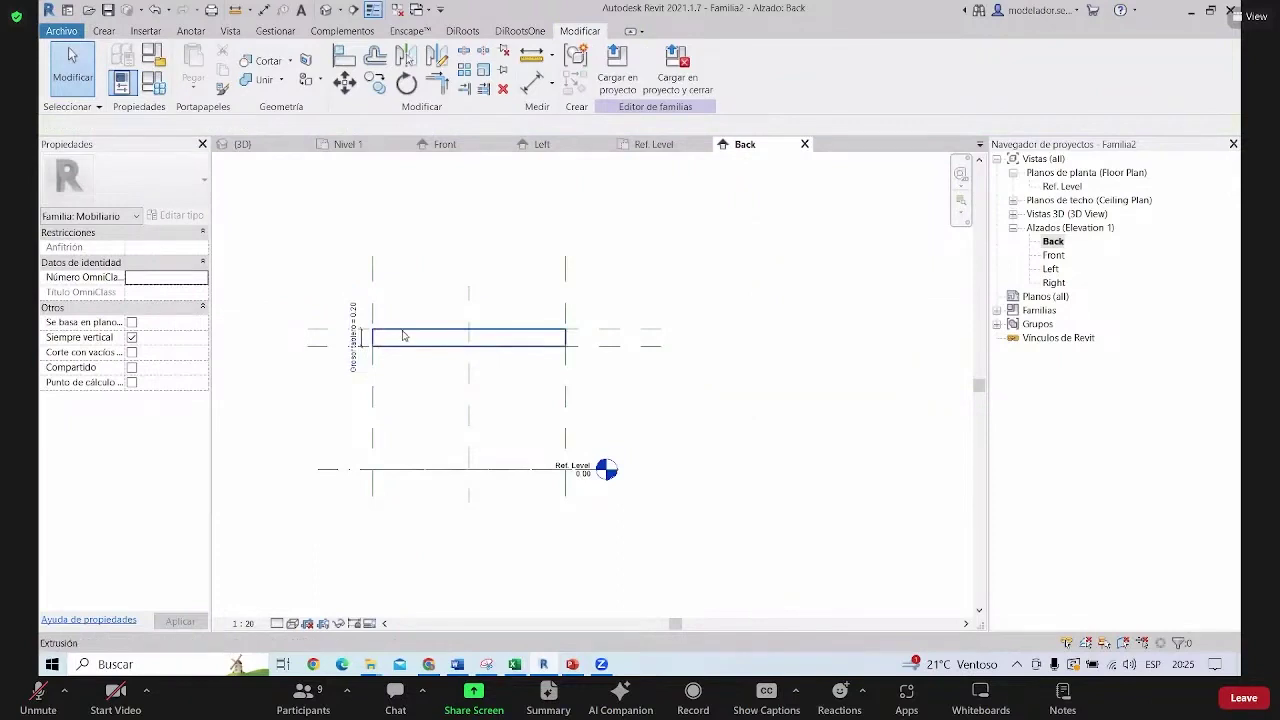
Edit the Grosor tablero dimension value to 0.10 to thin the tabletop slab
click(401, 368)
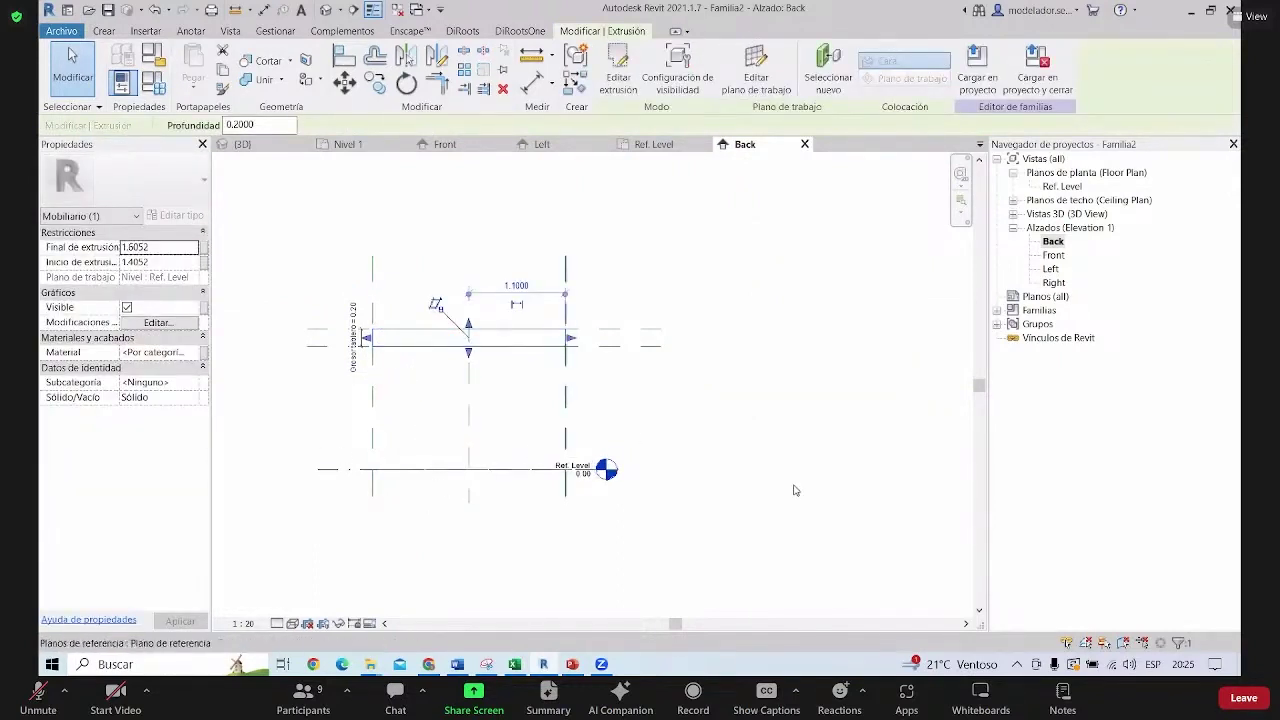
key(Escape)
middle_drag(457, 406, 547, 426)
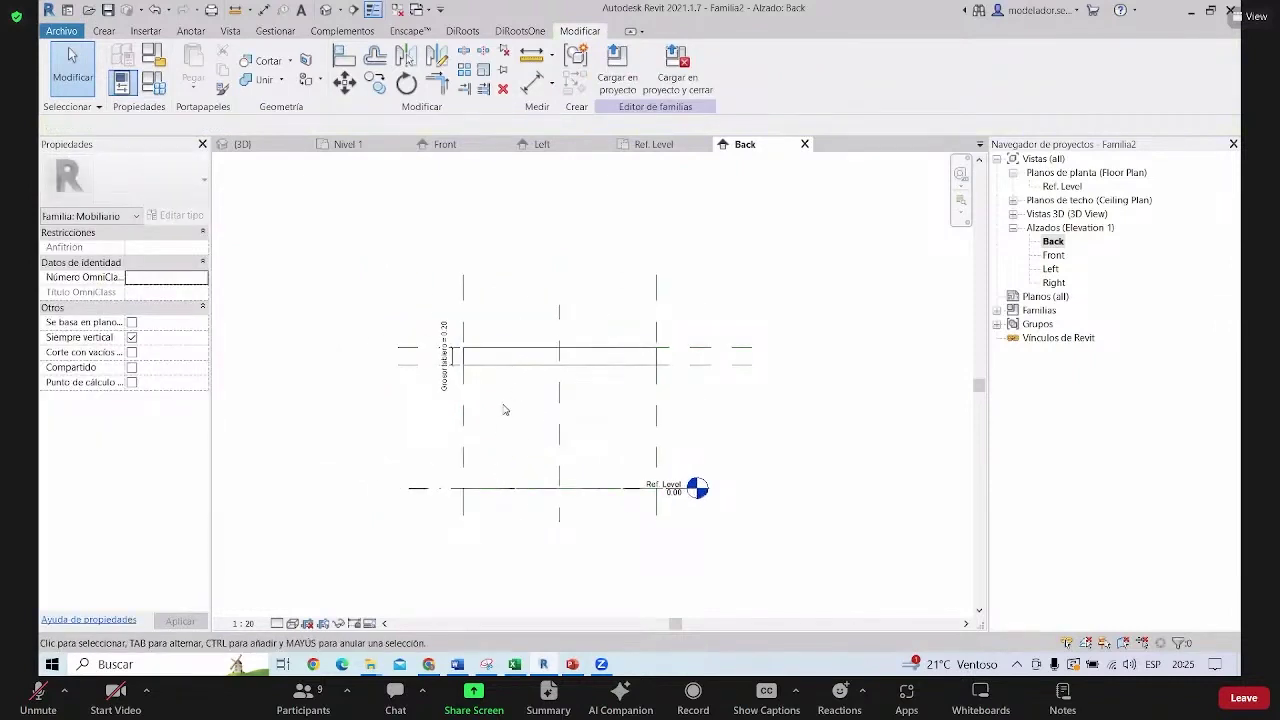
scroll(482, 410, up, 2)
scroll(490, 410, up, 2)
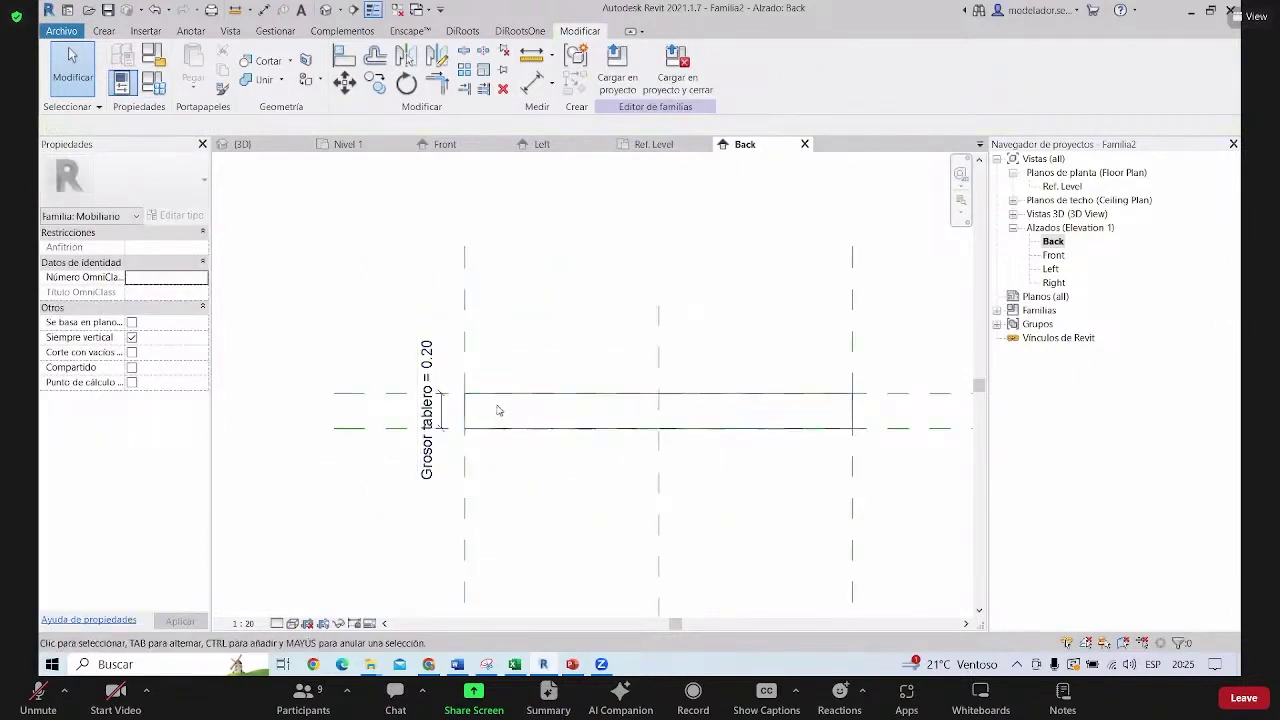
scroll(474, 411, down, 2)
scroll(463, 374, down, 1)
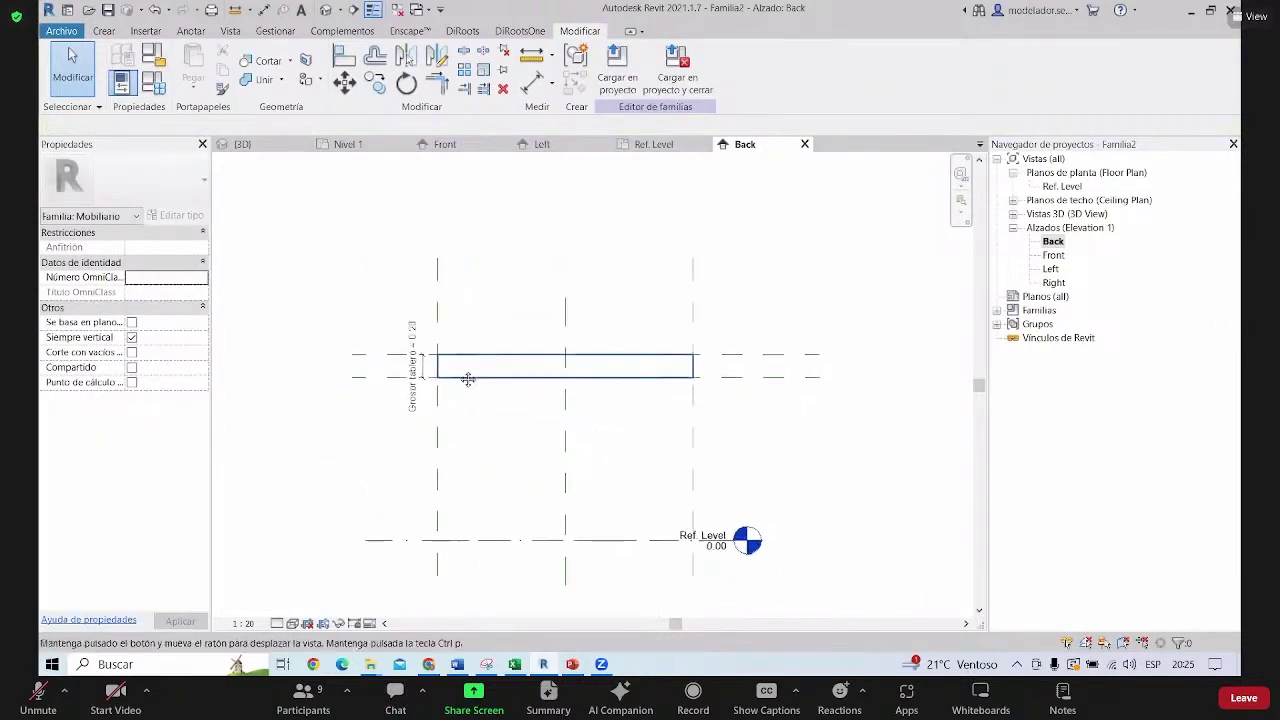
scroll(380, 340, up, 1)
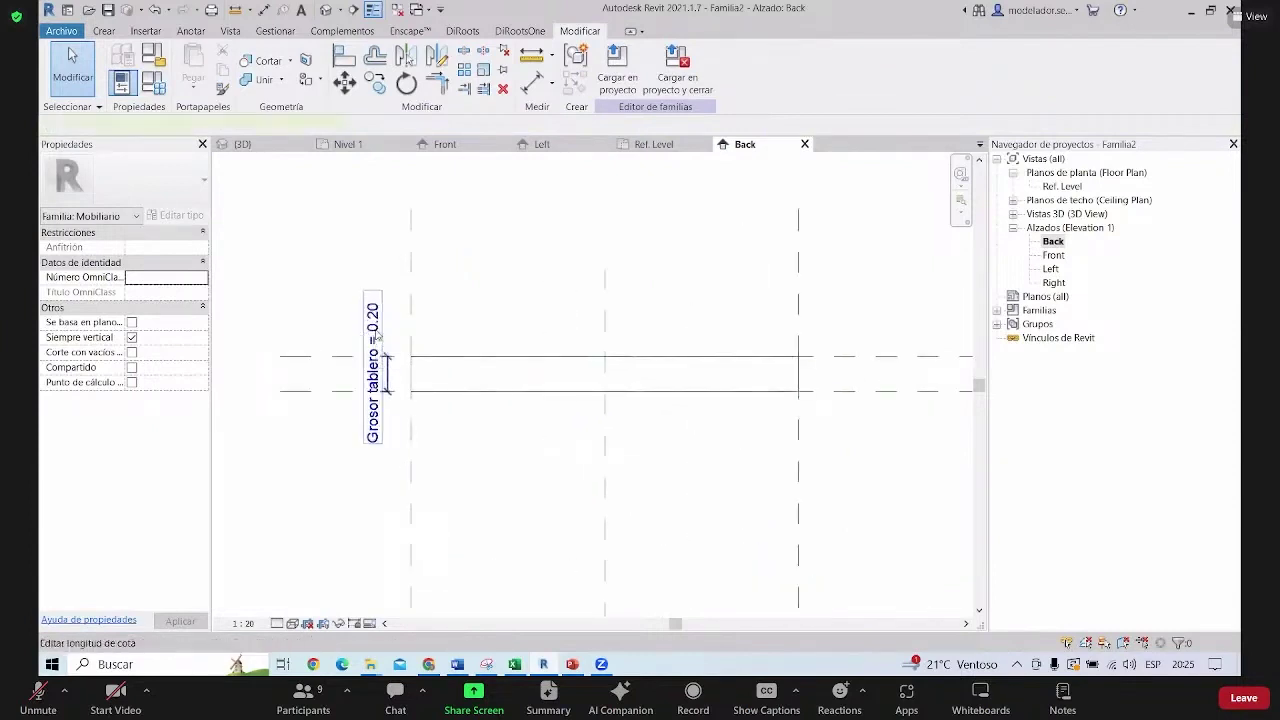
click(406, 373)
click(377, 350)
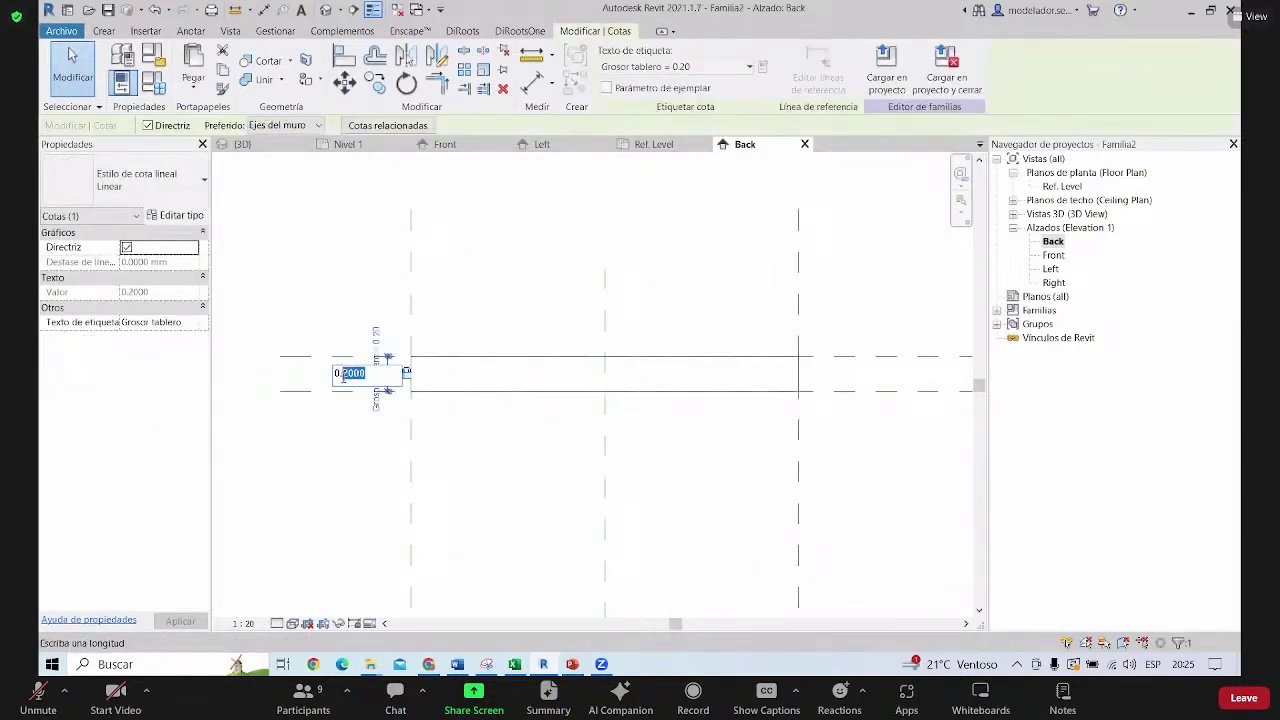
text(1)
key(Return)
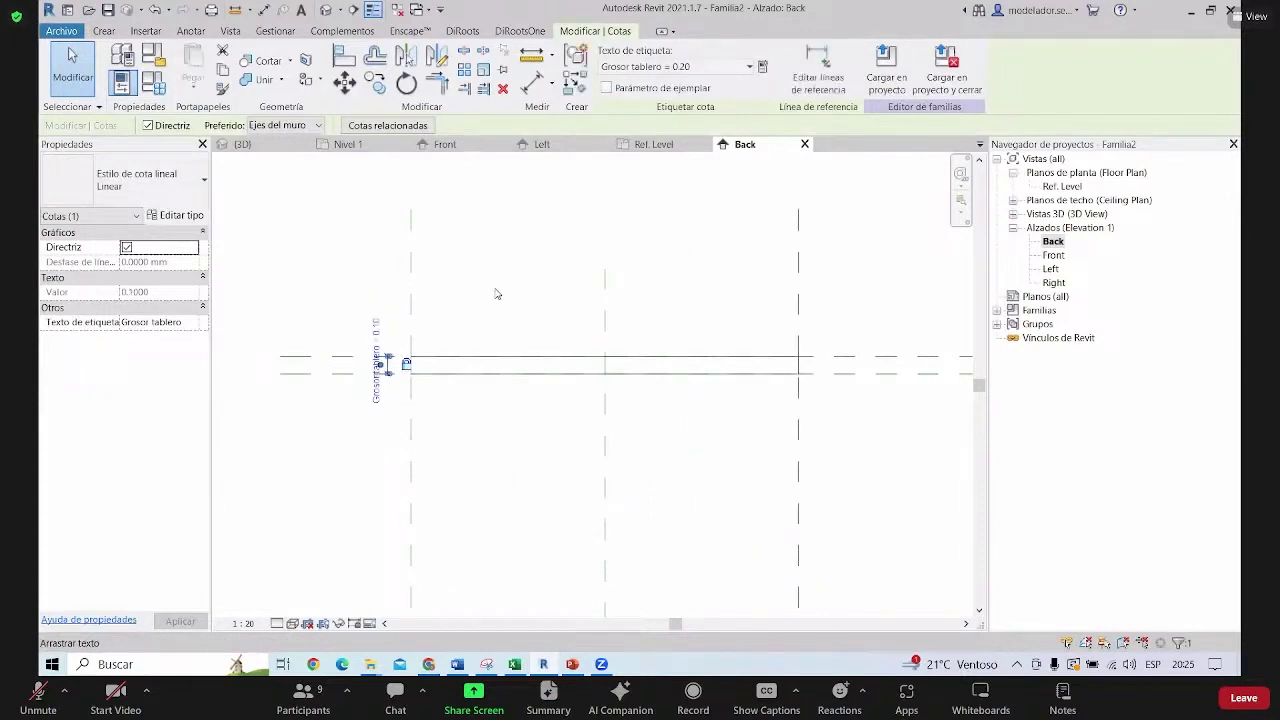
scroll(820, 440, down, 2)
click(852, 423)
scroll(531, 443, up, 1)
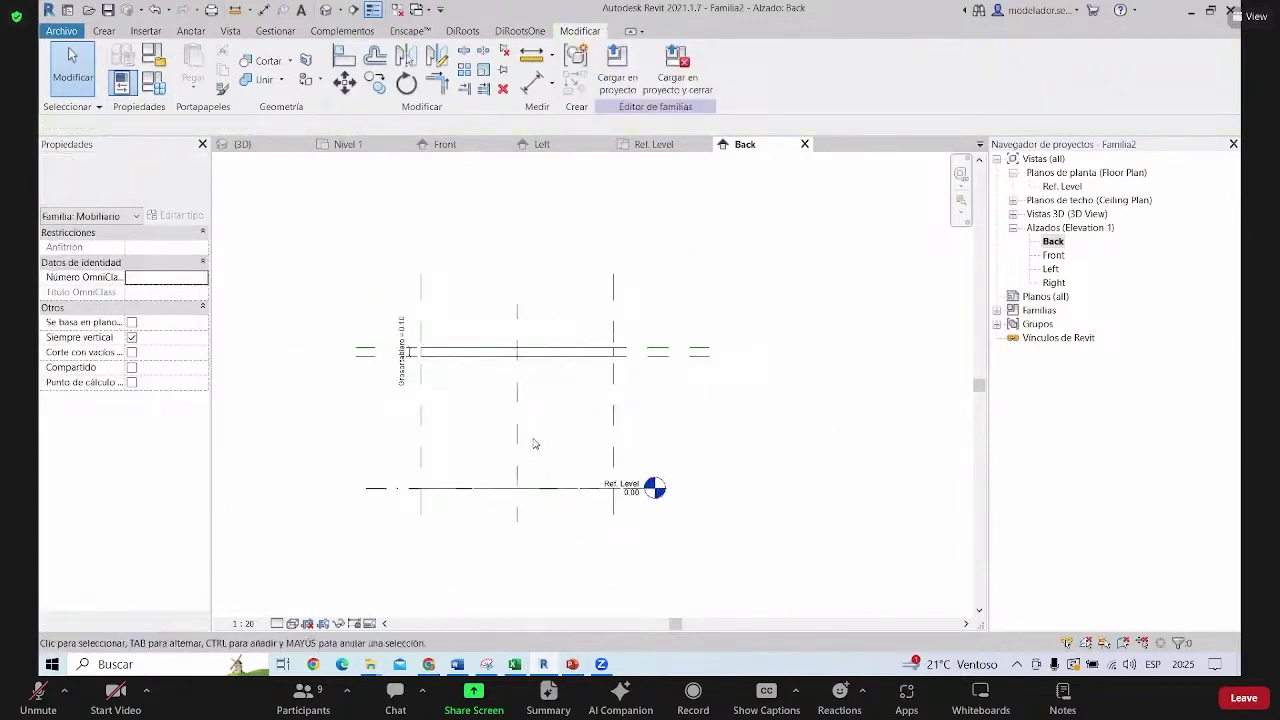
scroll(531, 439, up, 1)
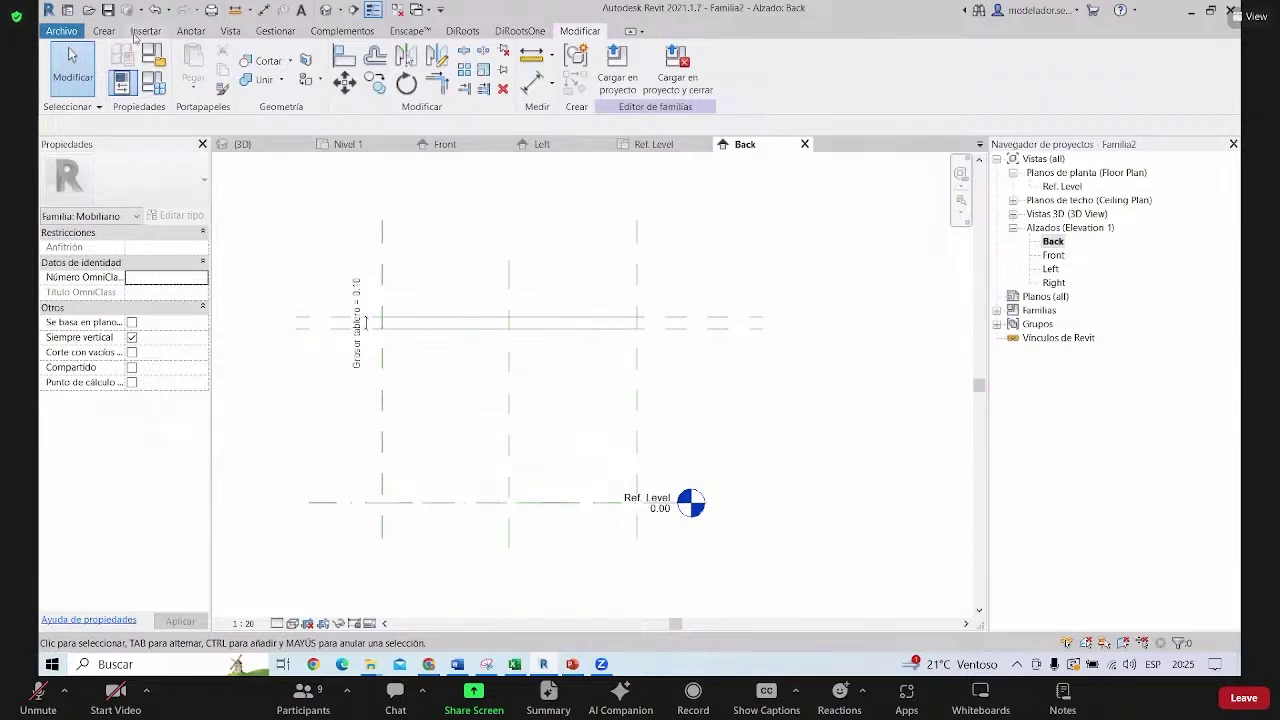
Place an aligned 1.51 dimension from the tabletop's top plane down to Ref. Level
click(190, 31)
click(122, 65)
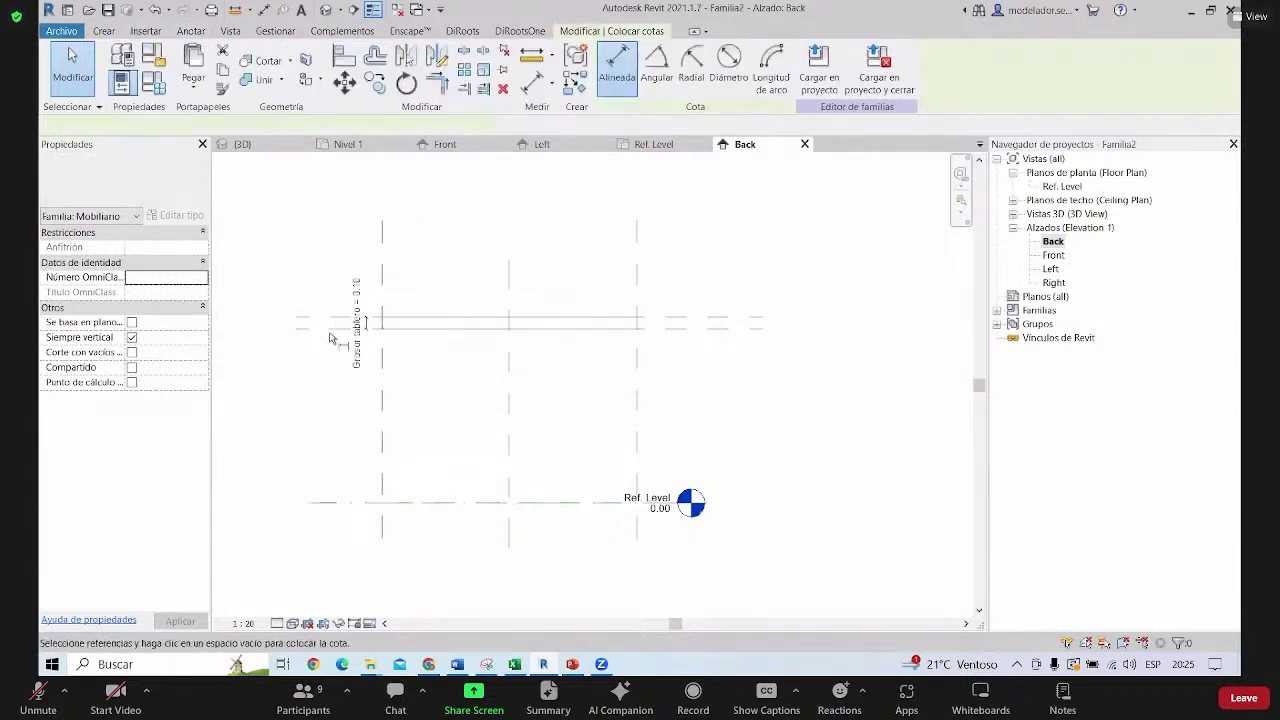
click(365, 323)
click(365, 502)
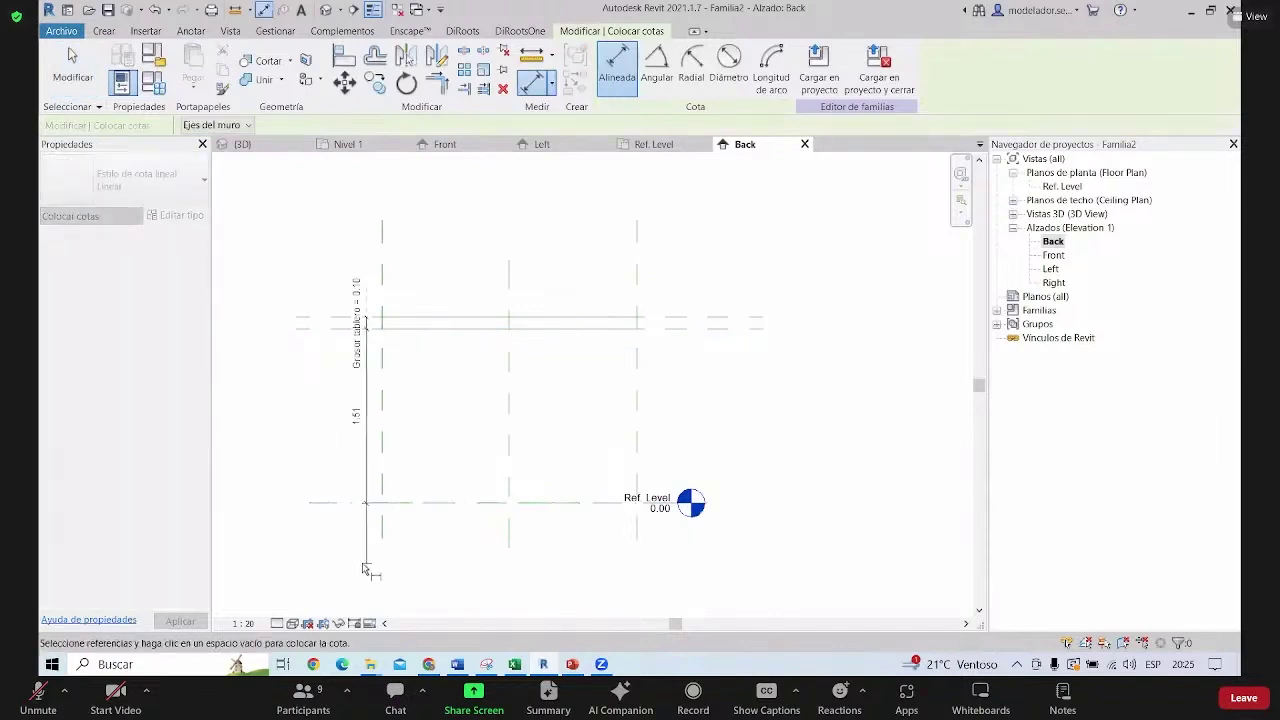
click(365, 570)
key(Escape)
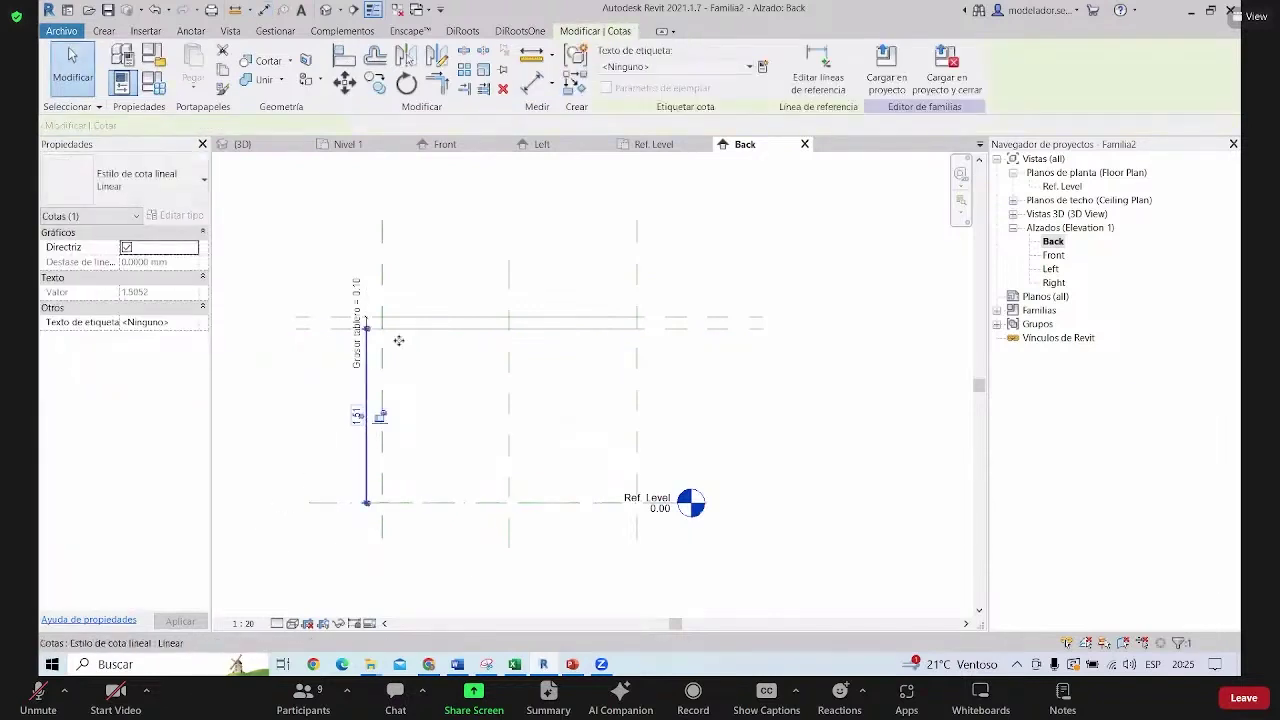
Label the height dimension with a new Alto tablero parameter
click(763, 67)
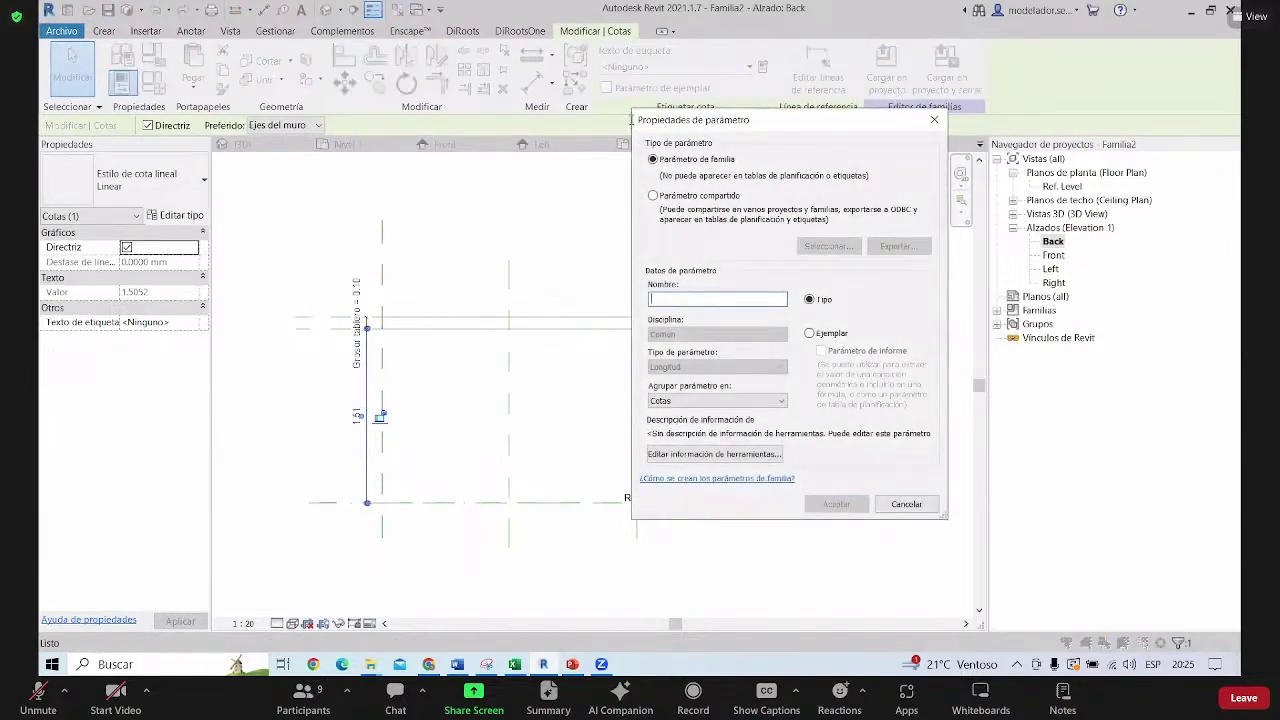
text(Alto tablero)
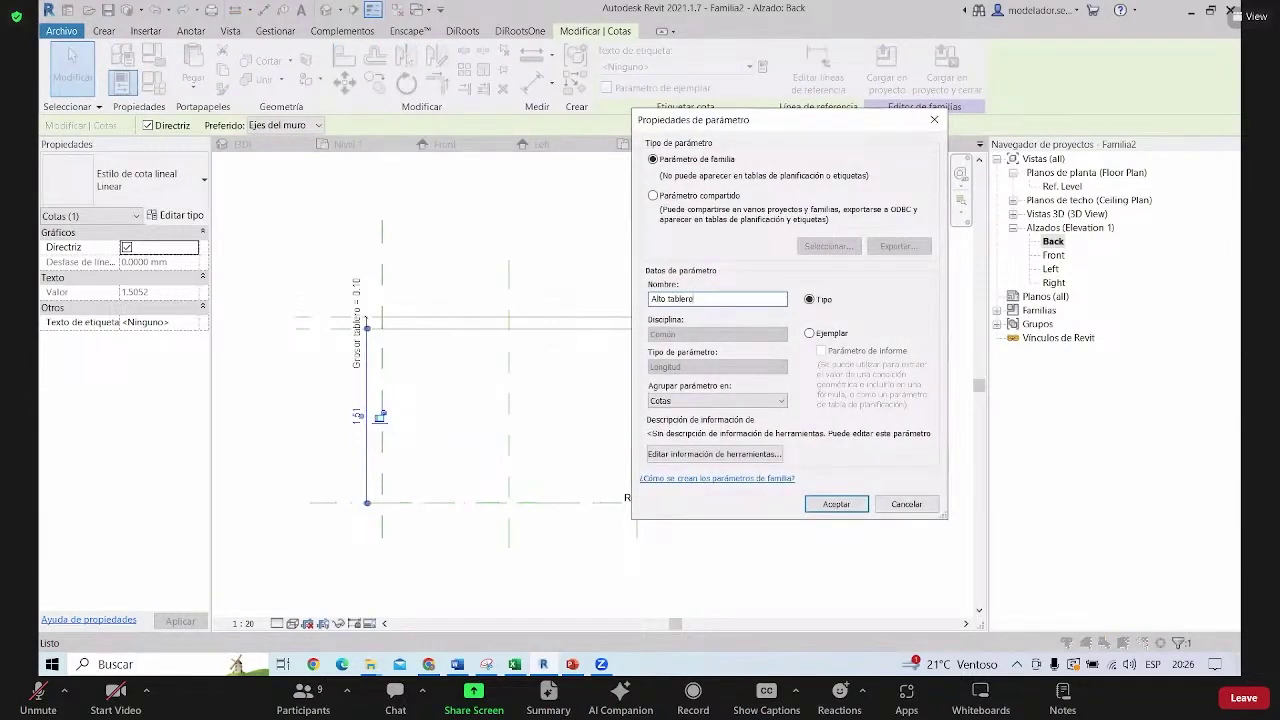
click(836, 504)
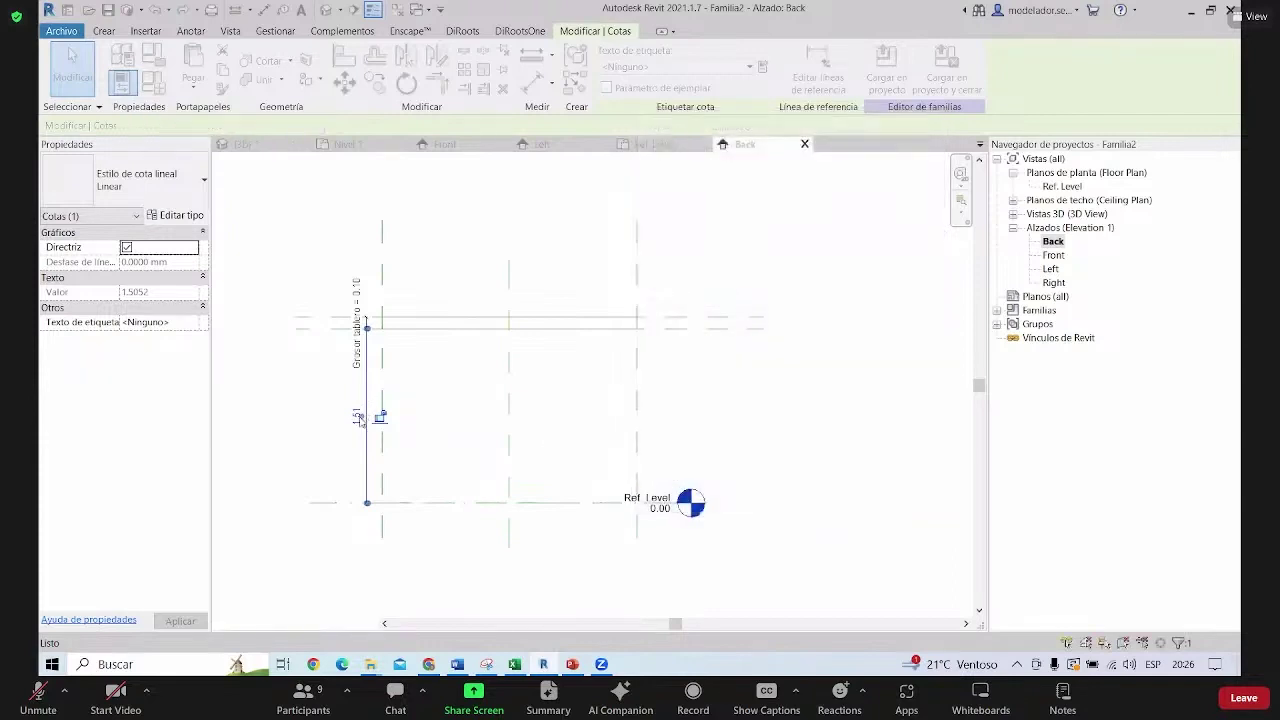
click(440, 413)
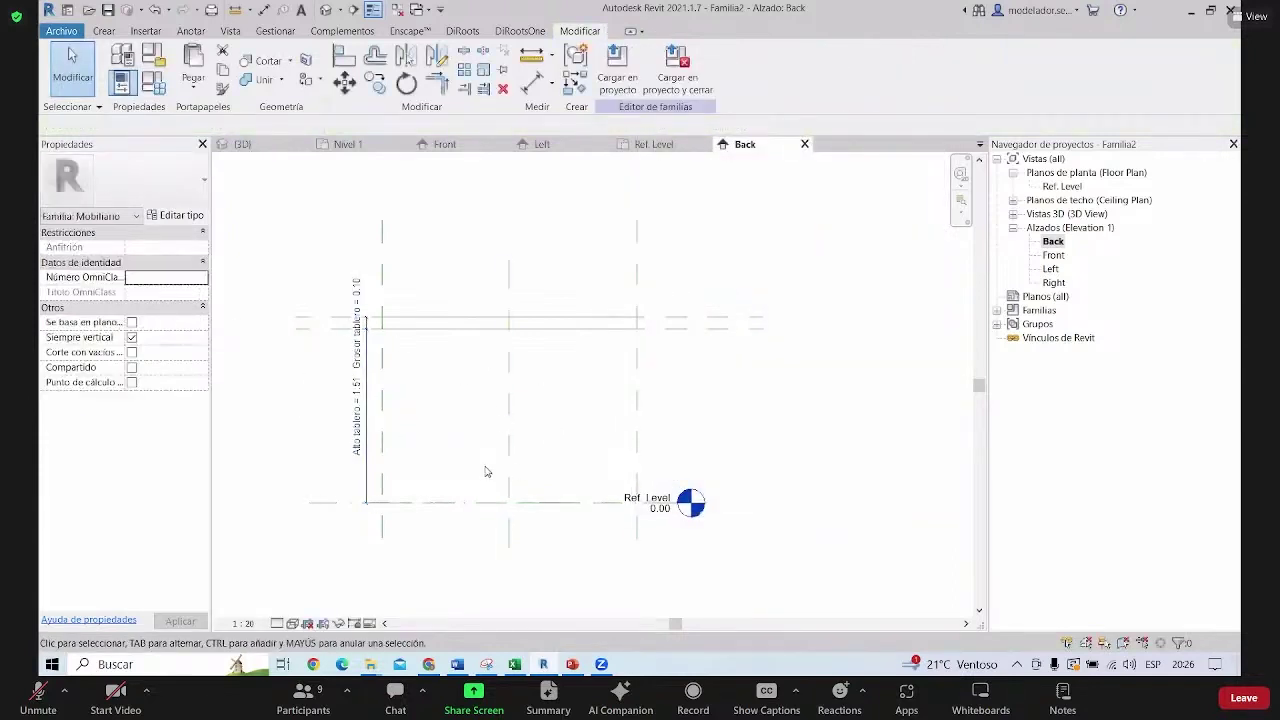
middle_drag(311, 270, 358, 283)
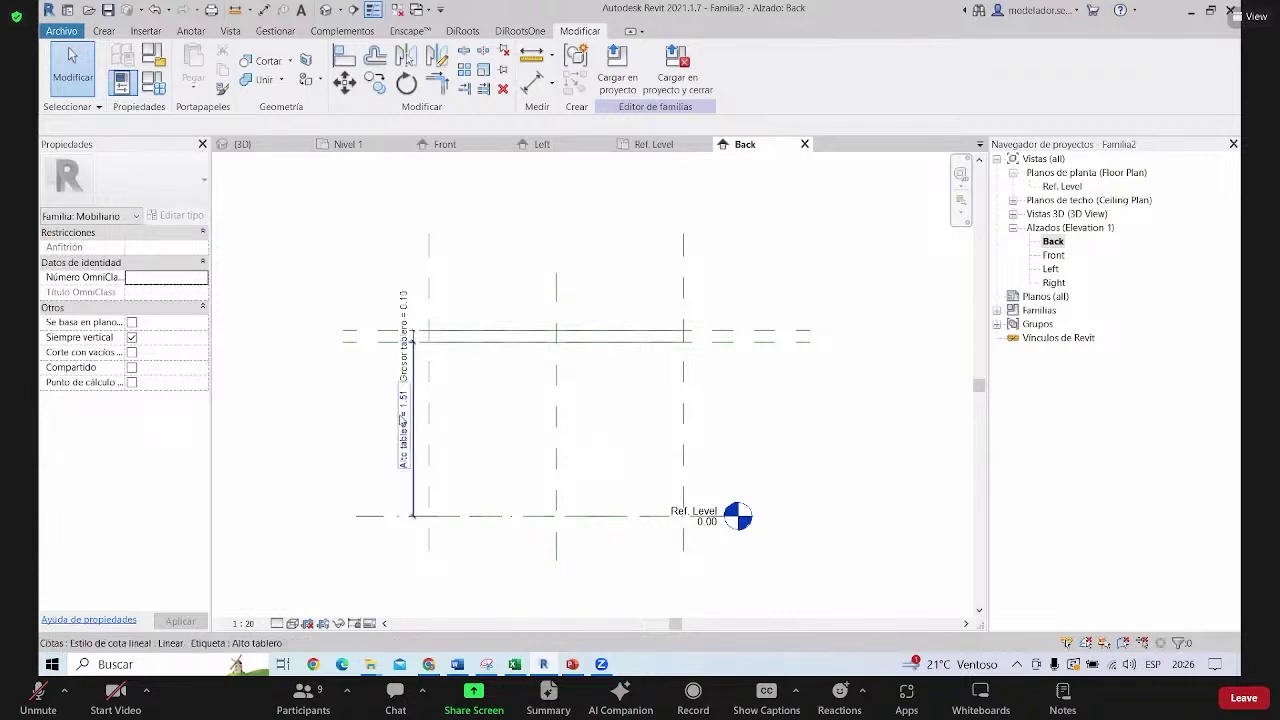
Change the Alto tablero height value from 1.5052 to 0.90
click(404, 420)
click(405, 408)
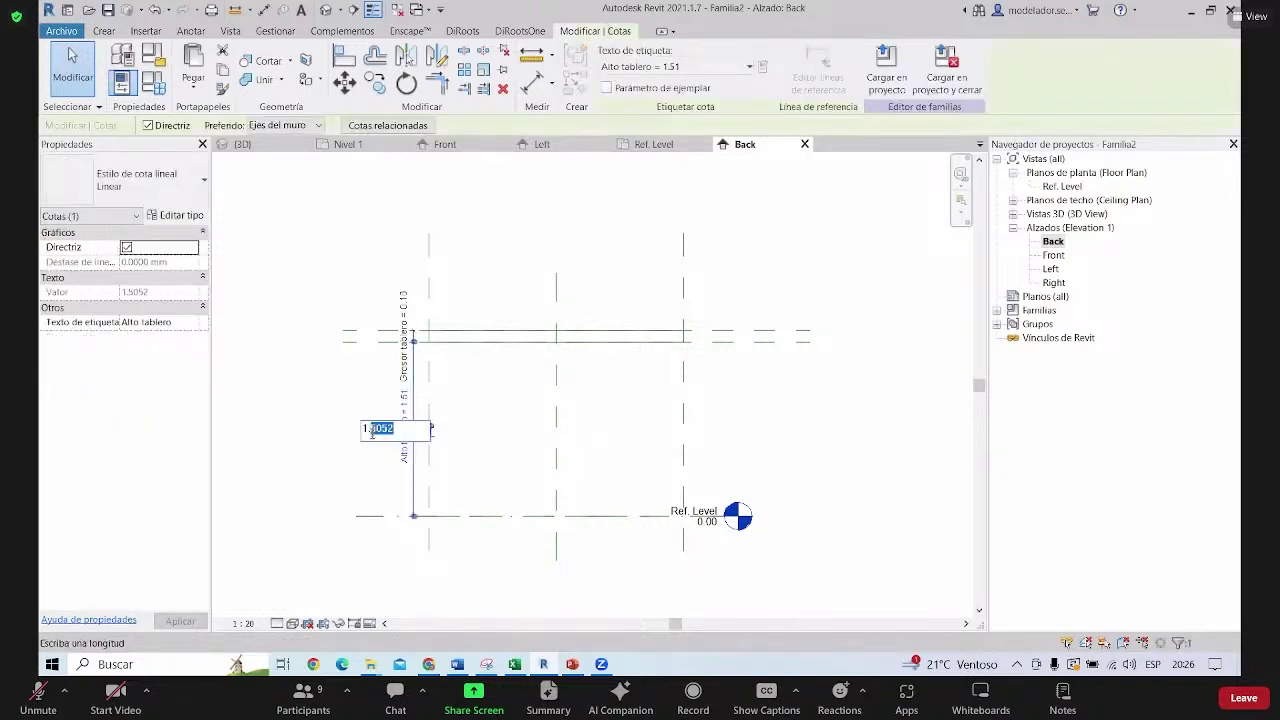
drag(369, 430, 345, 432)
text(0.9)
key(Return)
key(Escape)
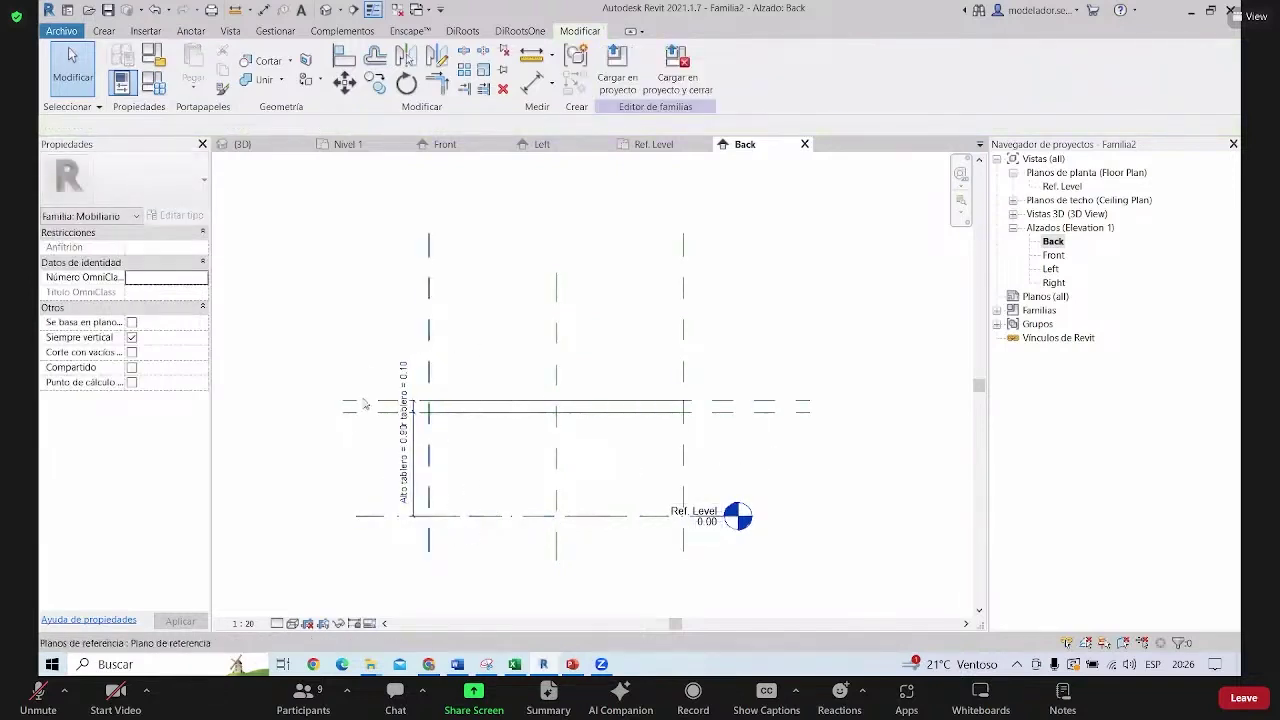
Move the Grosor tablero text beside its dimension line, then open the default 3D view
scroll(369, 418, up, 1)
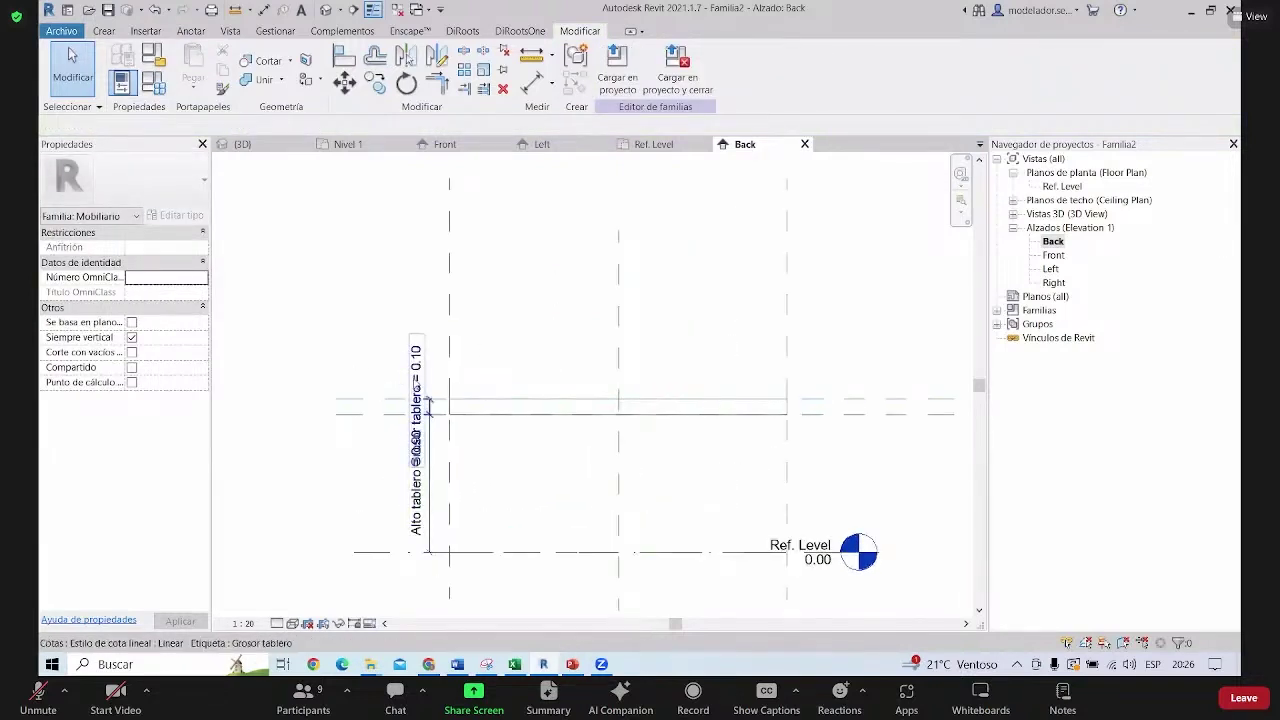
scroll(430, 350, up, 2)
click(419, 360)
drag(419, 360, 427, 388)
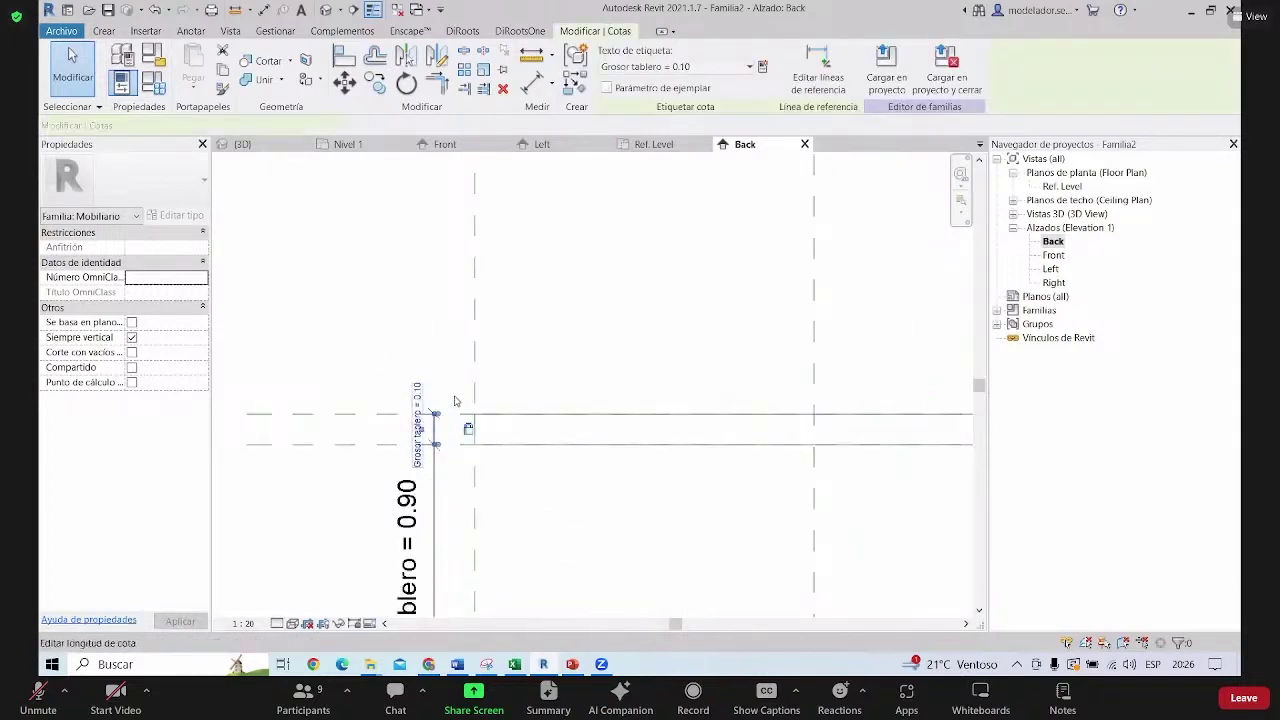
scroll(428, 314, down, 1)
scroll(425, 372, up, 1)
scroll(425, 372, down, 1)
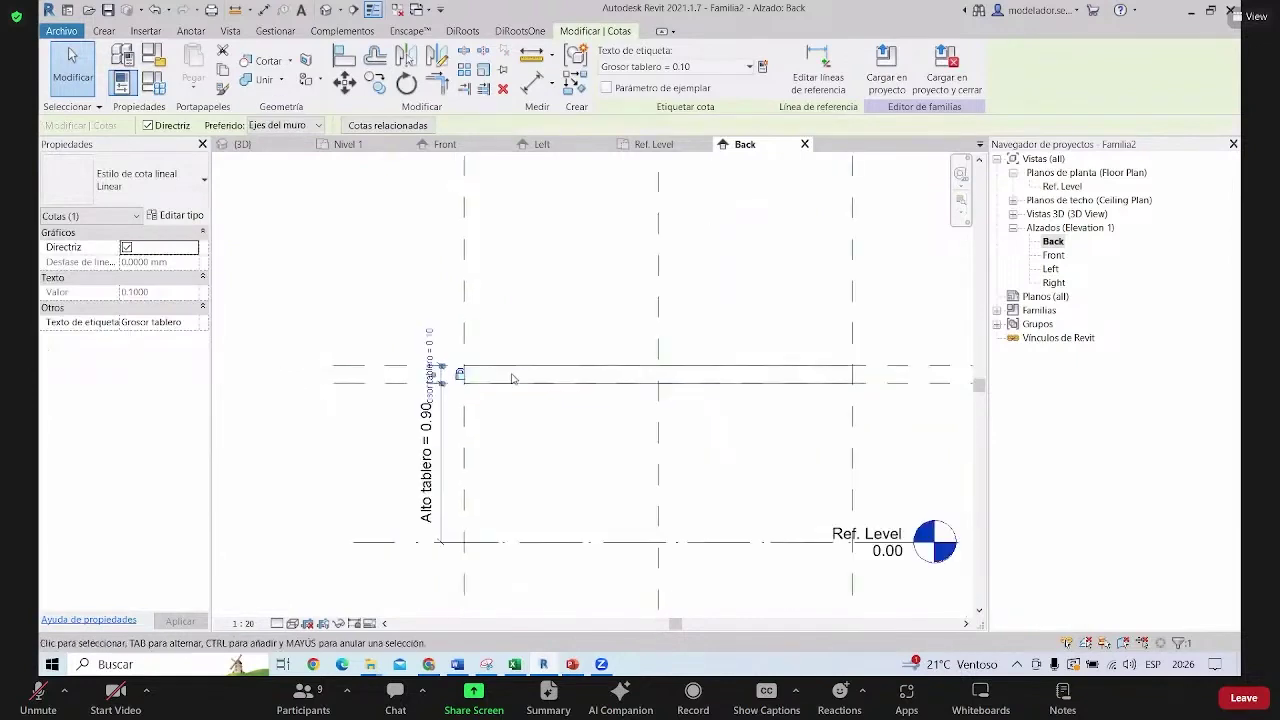
middle_drag(479, 392, 425, 448)
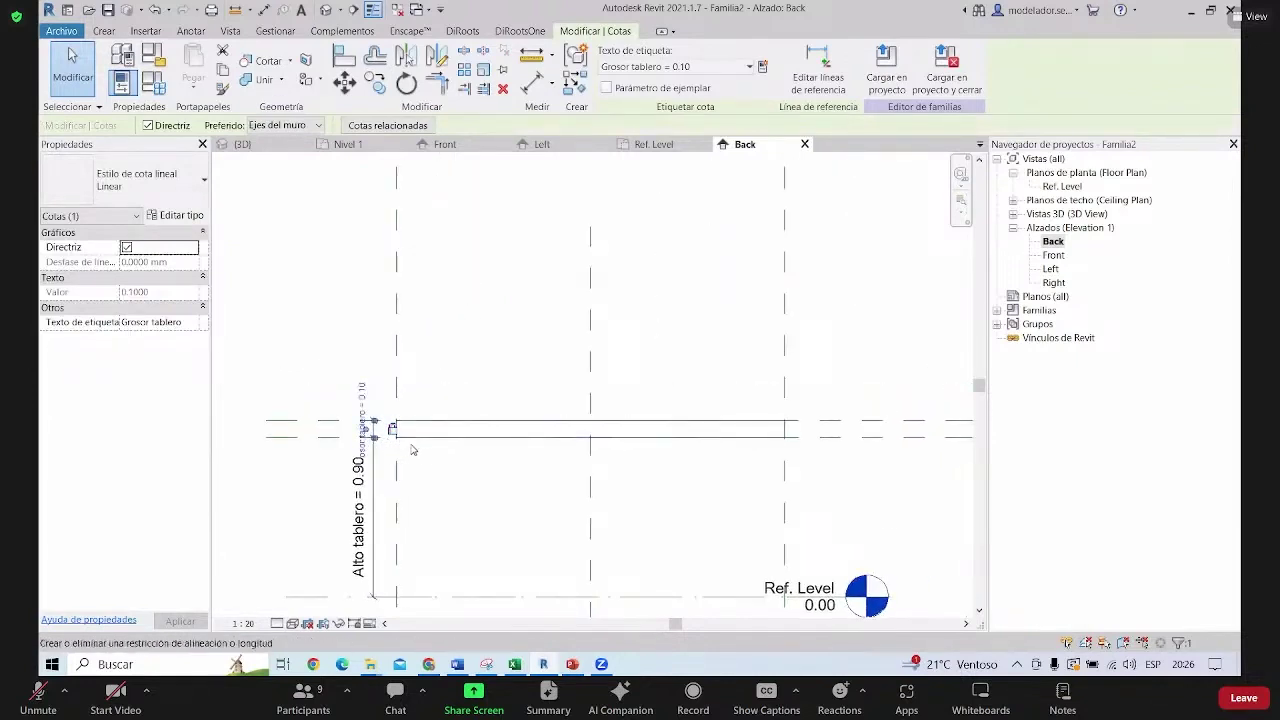
scroll(555, 460, down, 1)
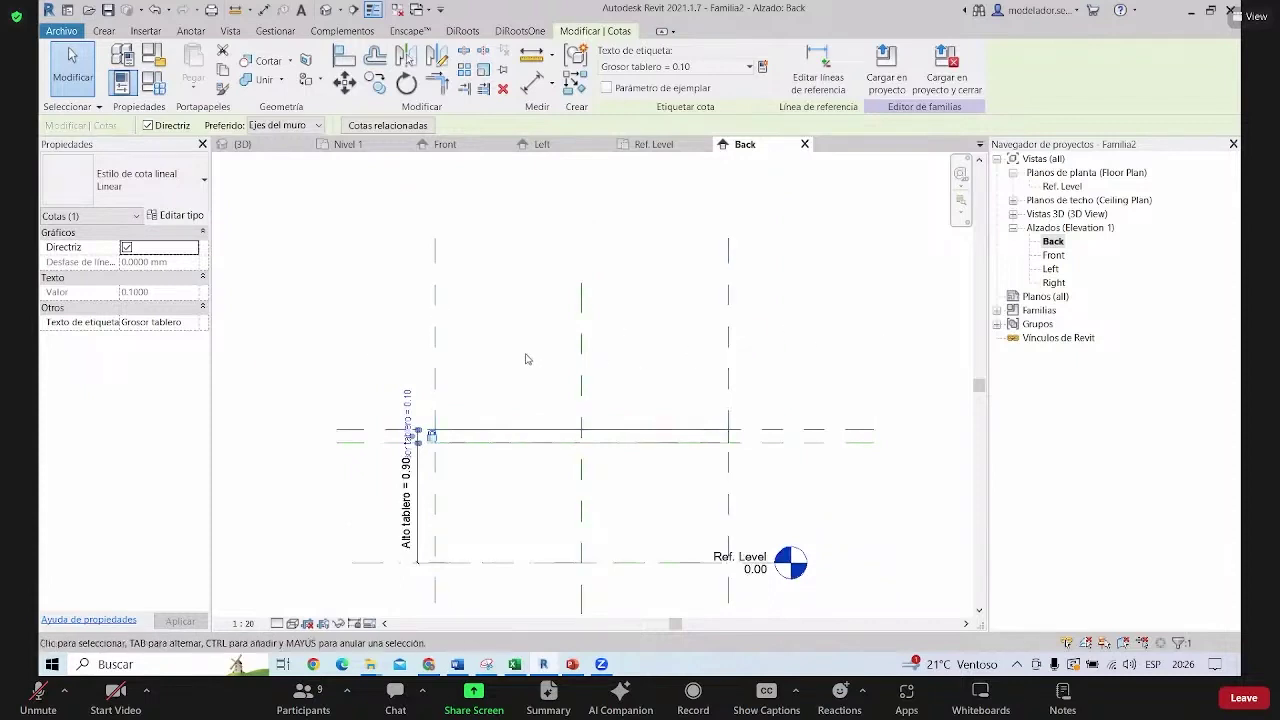
scroll(527, 358, down, 1)
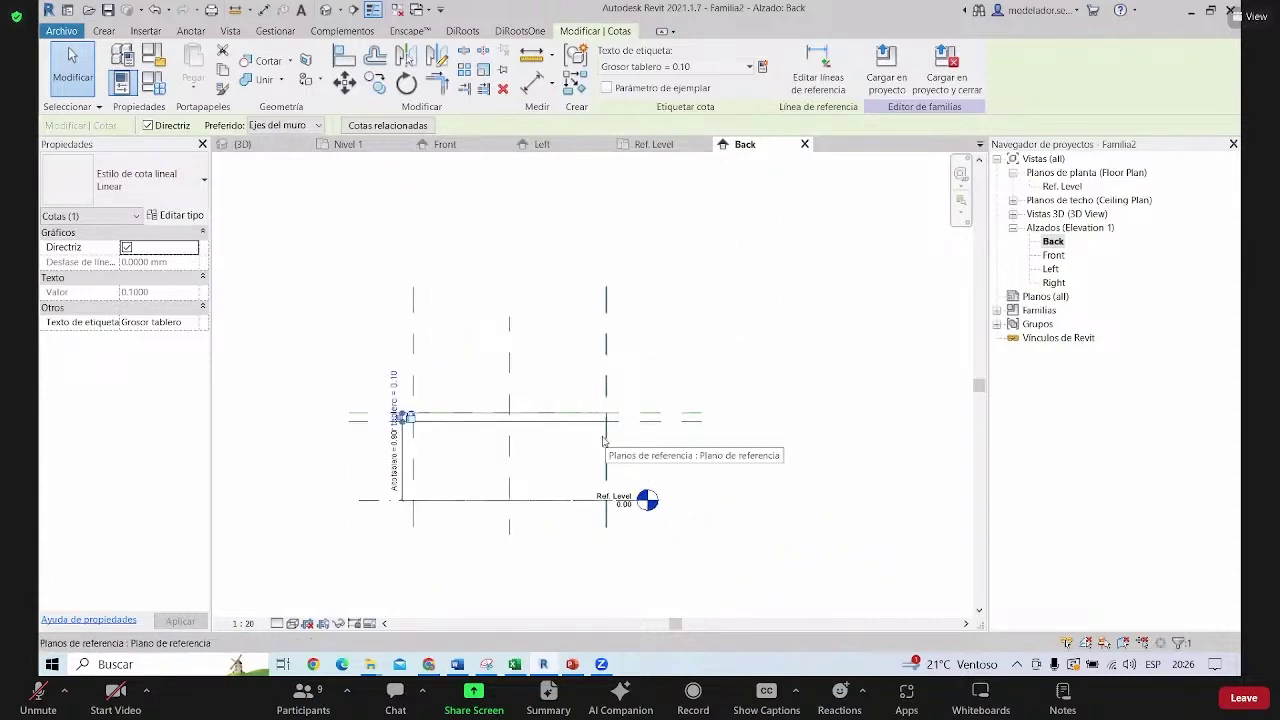
key(Escape)
middle_drag(604, 414, 651, 378)
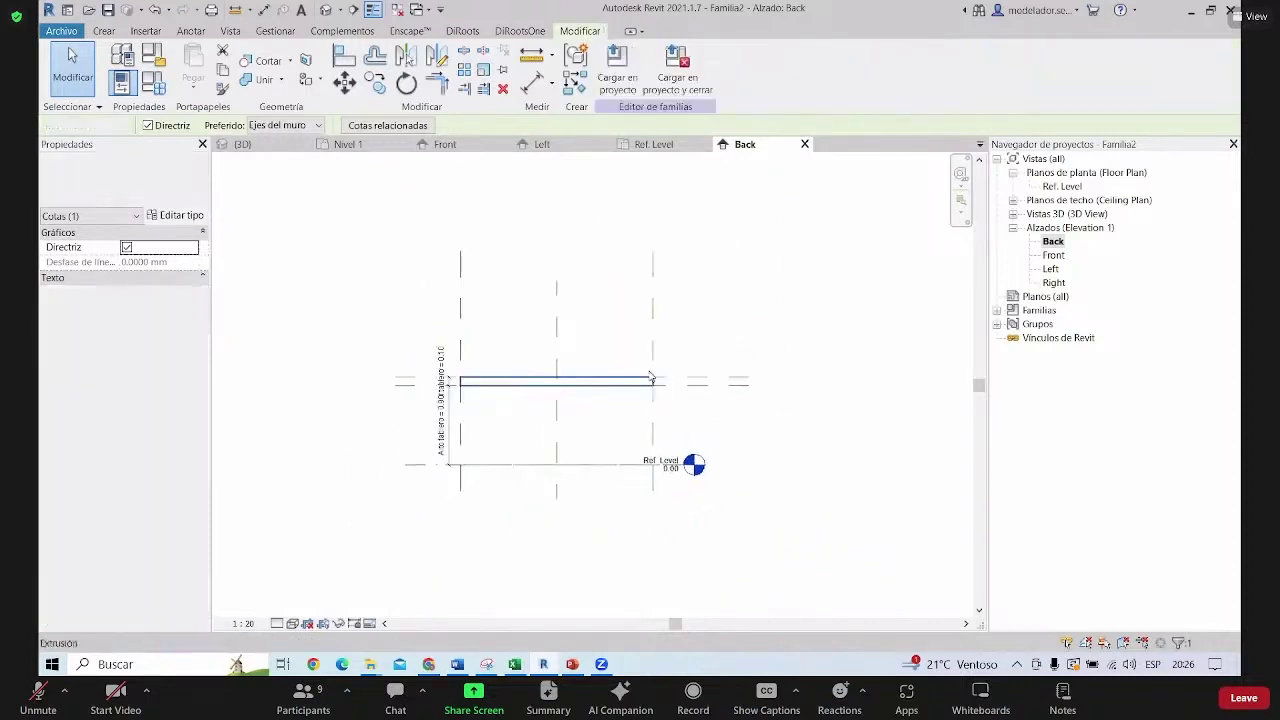
key(Escape)
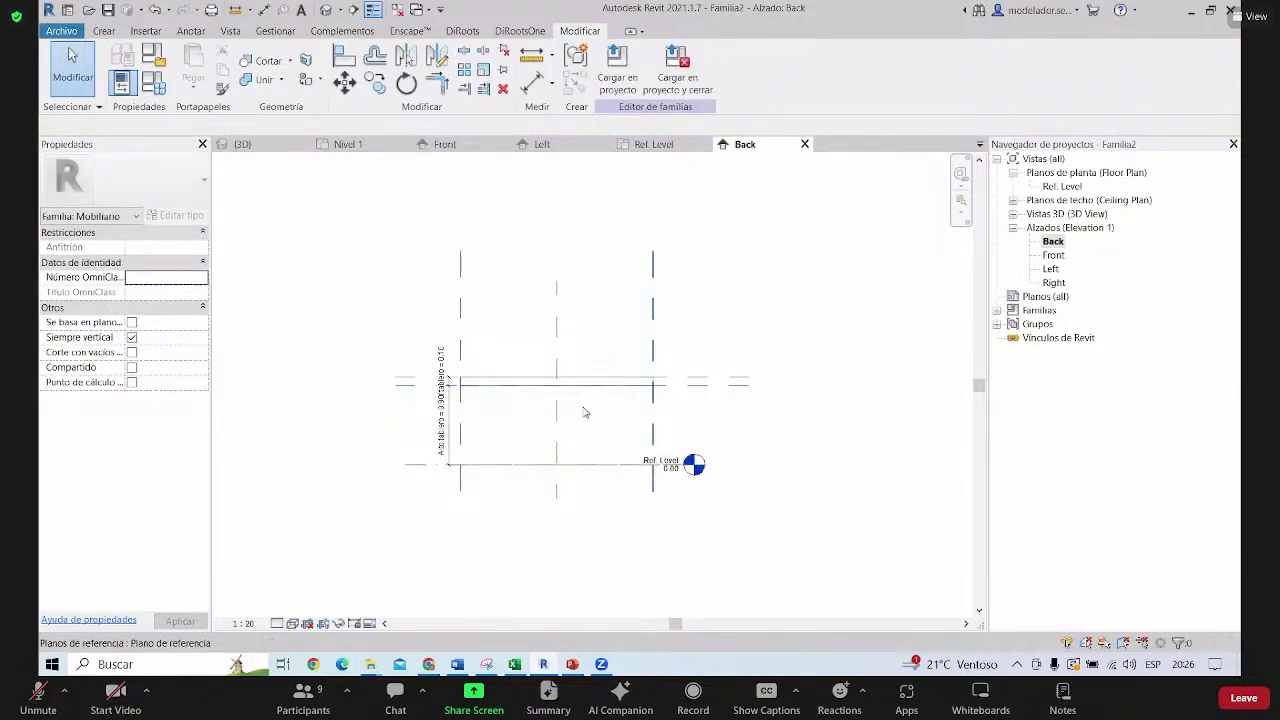
key(3)
key(d)
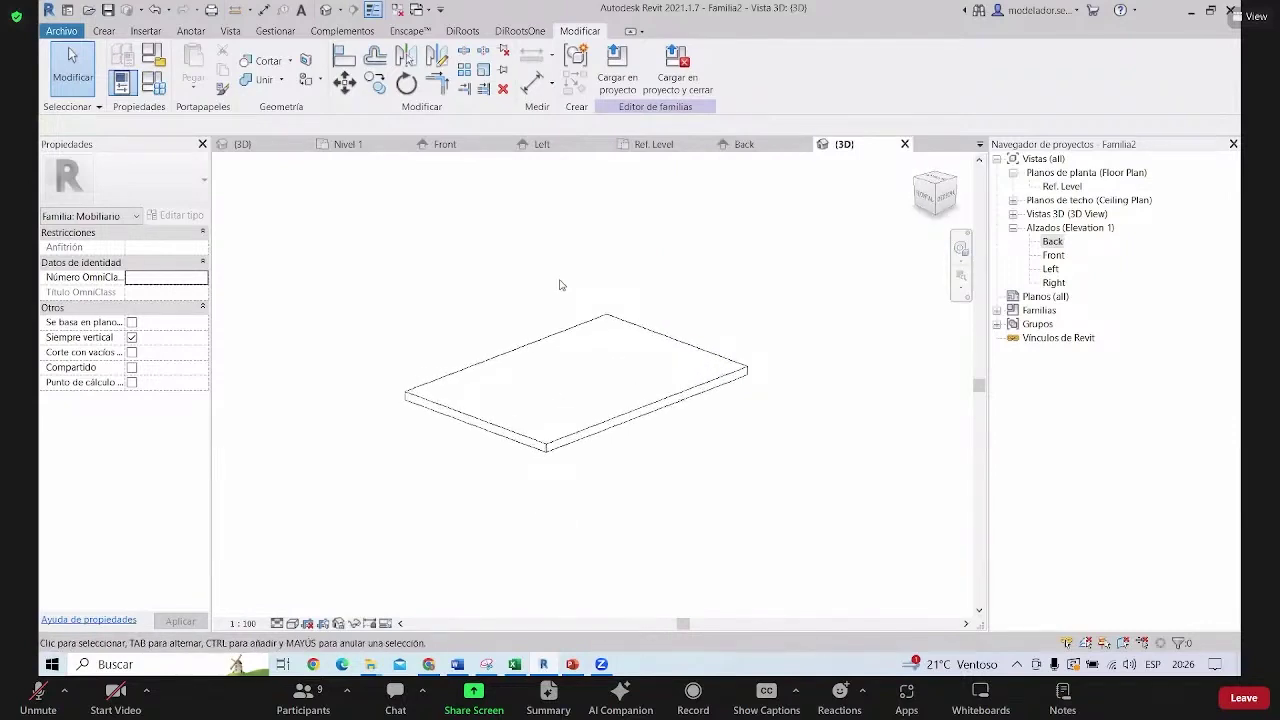
mouse_move(742, 144)
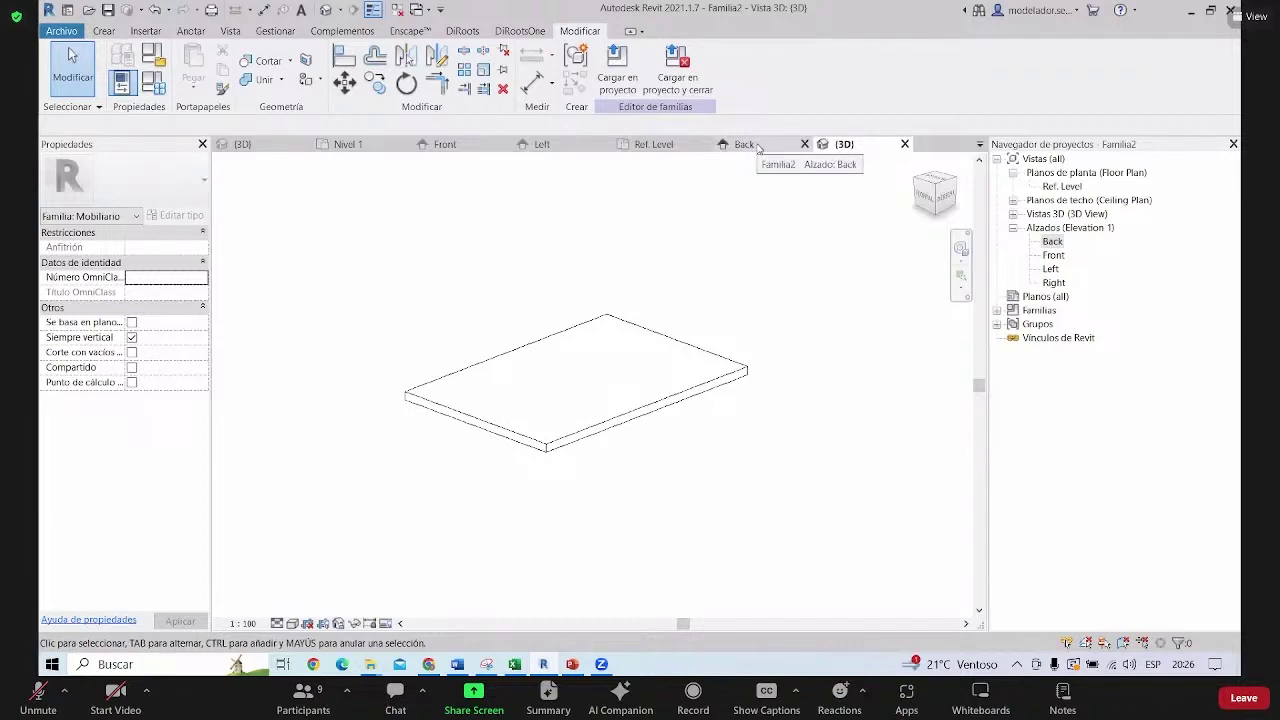
Switch from the 3D view via Back elevation to the Ref. Level floor plan tab
click(757, 146)
scroll(600, 370, up, 1)
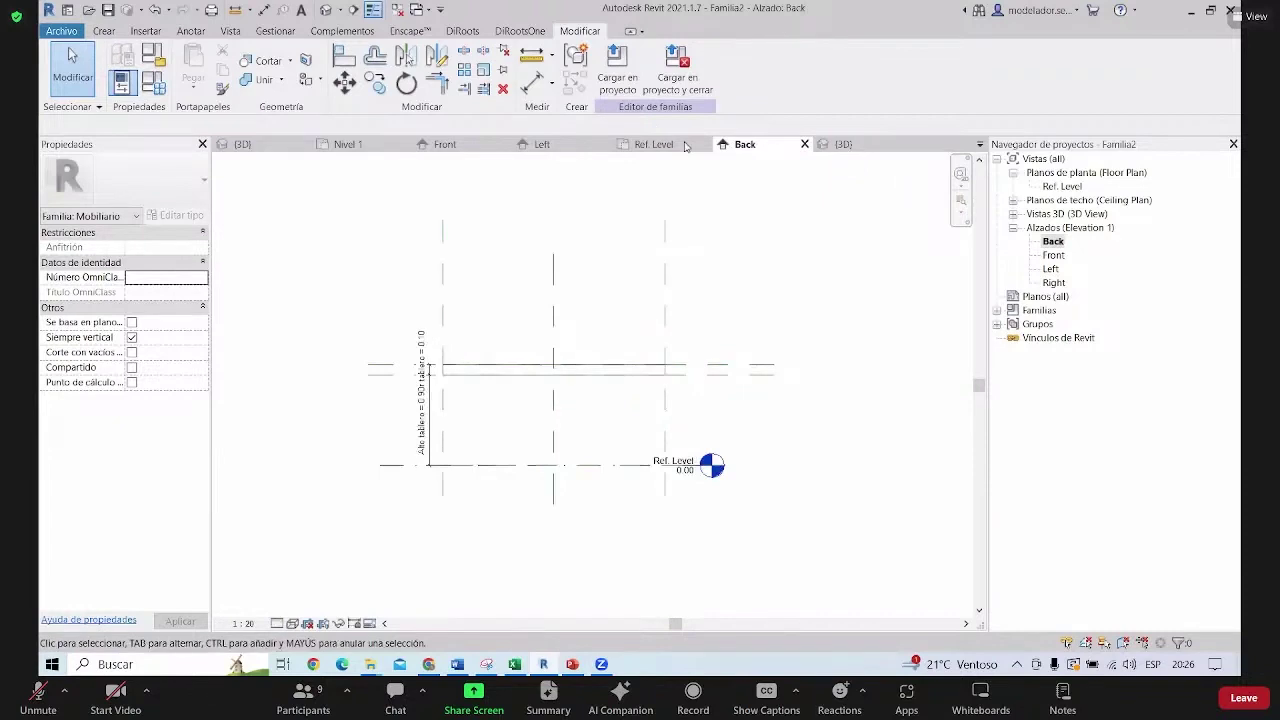
mouse_move(653, 144)
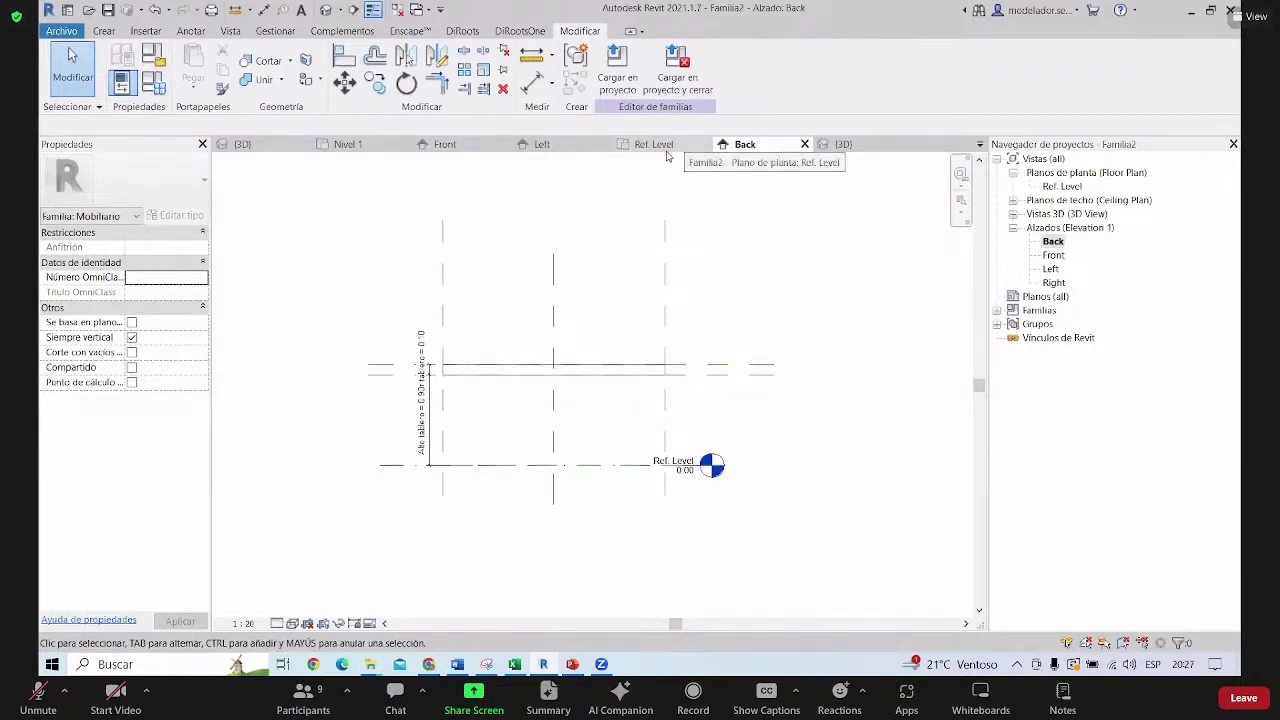
click(653, 147)
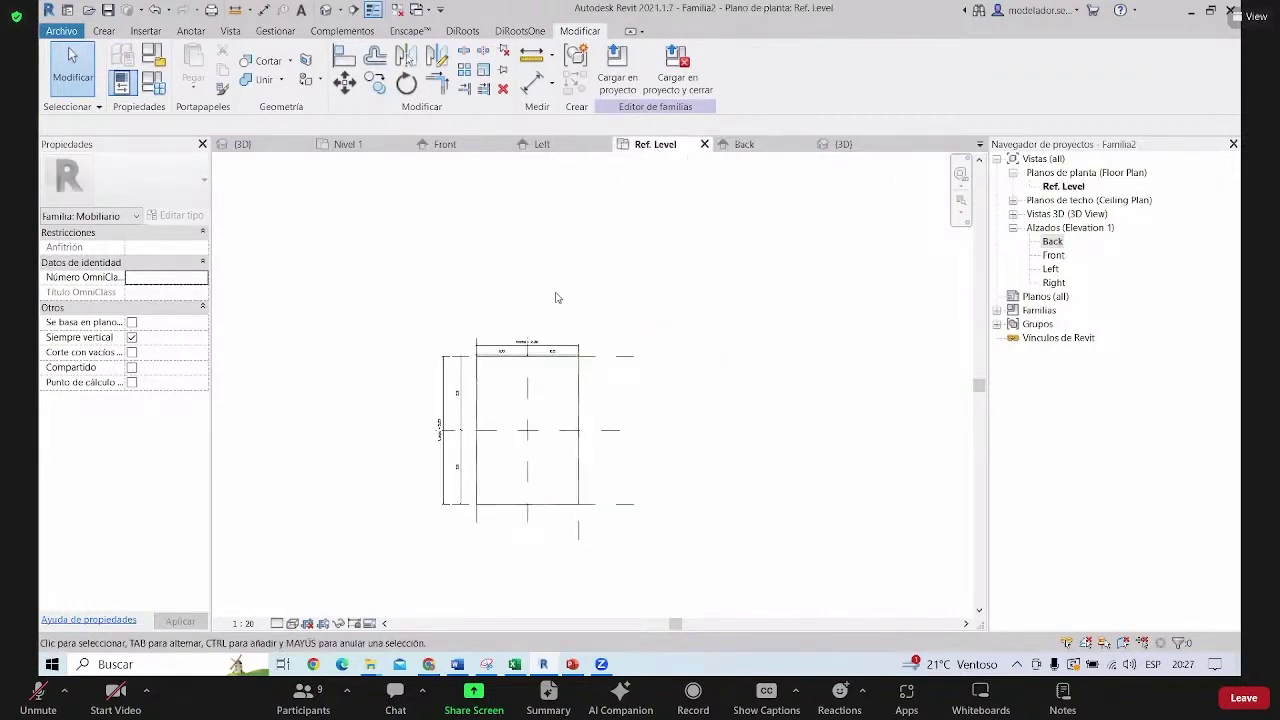
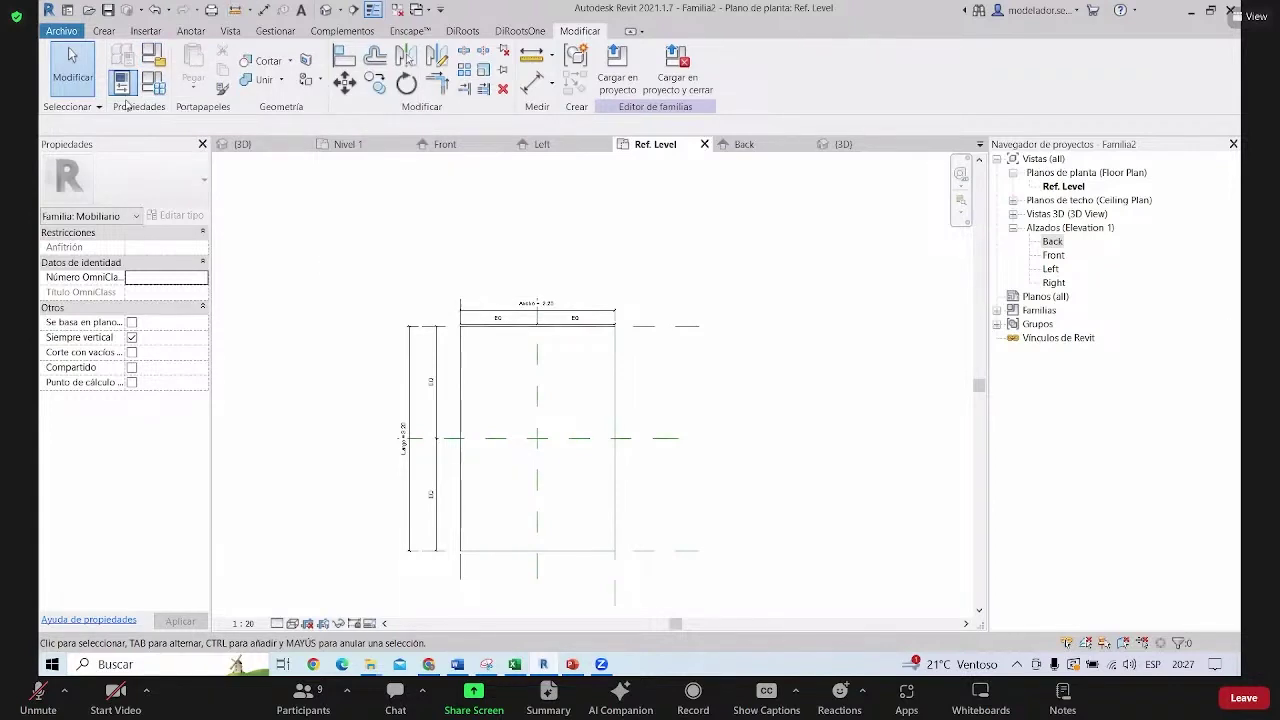
Draw a circular extrusion near the tabletop's top-right corner as the first leg, and orbit it in 3D
click(104, 31)
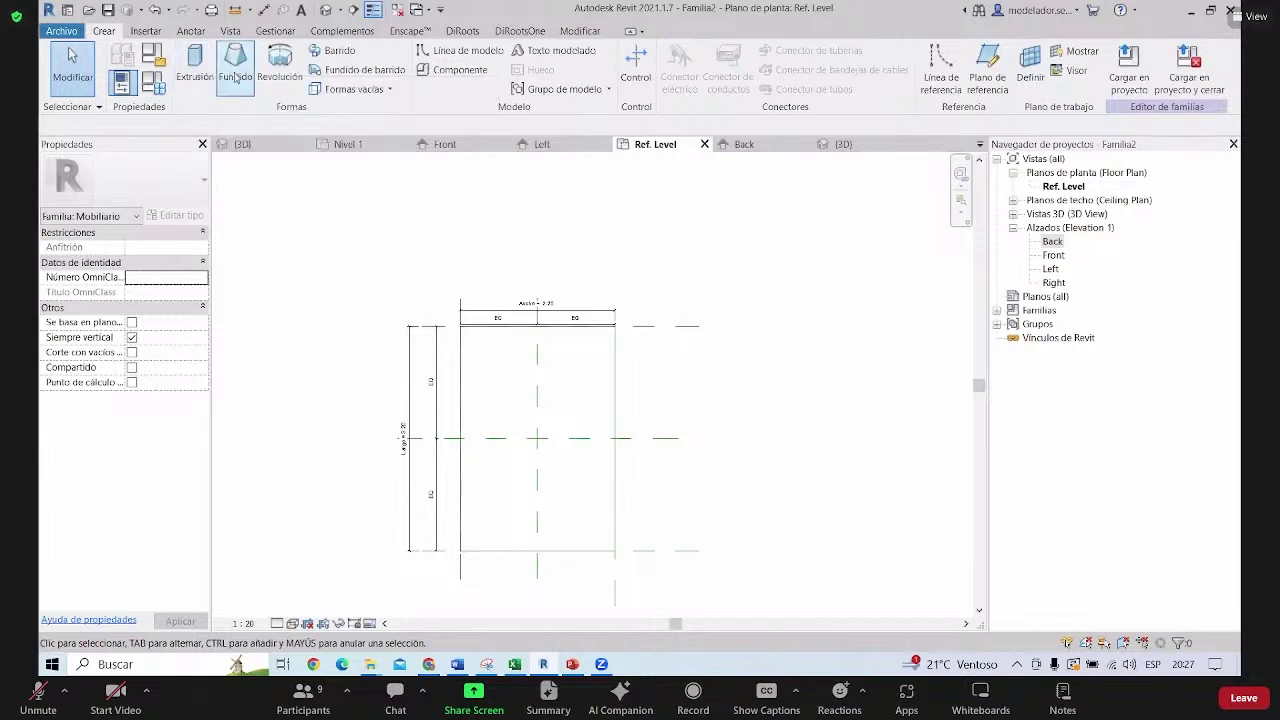
click(210, 76)
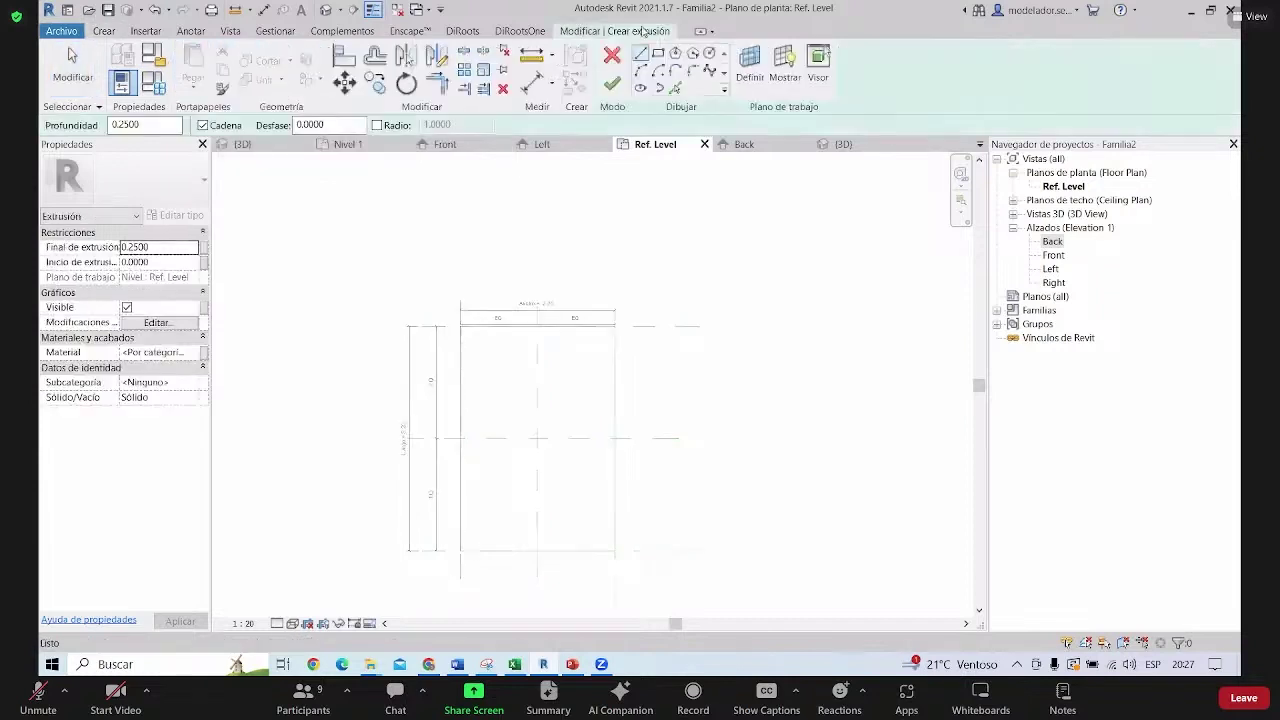
click(709, 60)
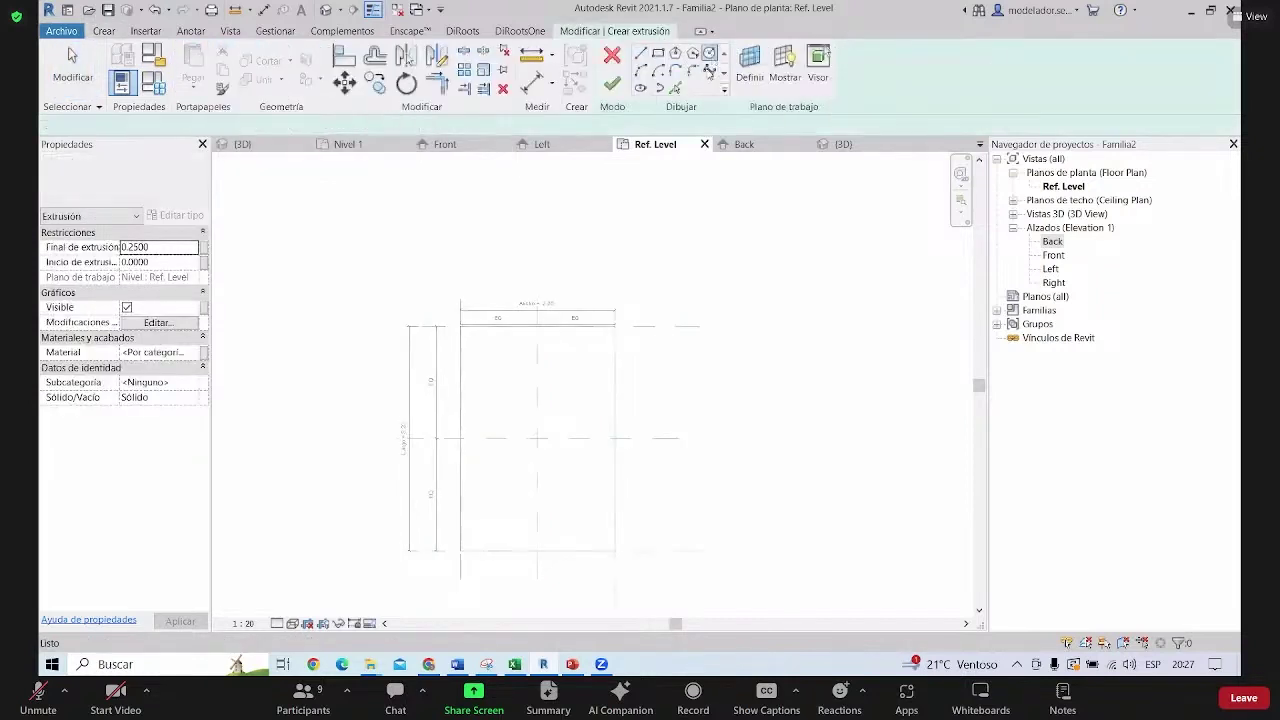
scroll(588, 354, up, 2)
click(588, 347)
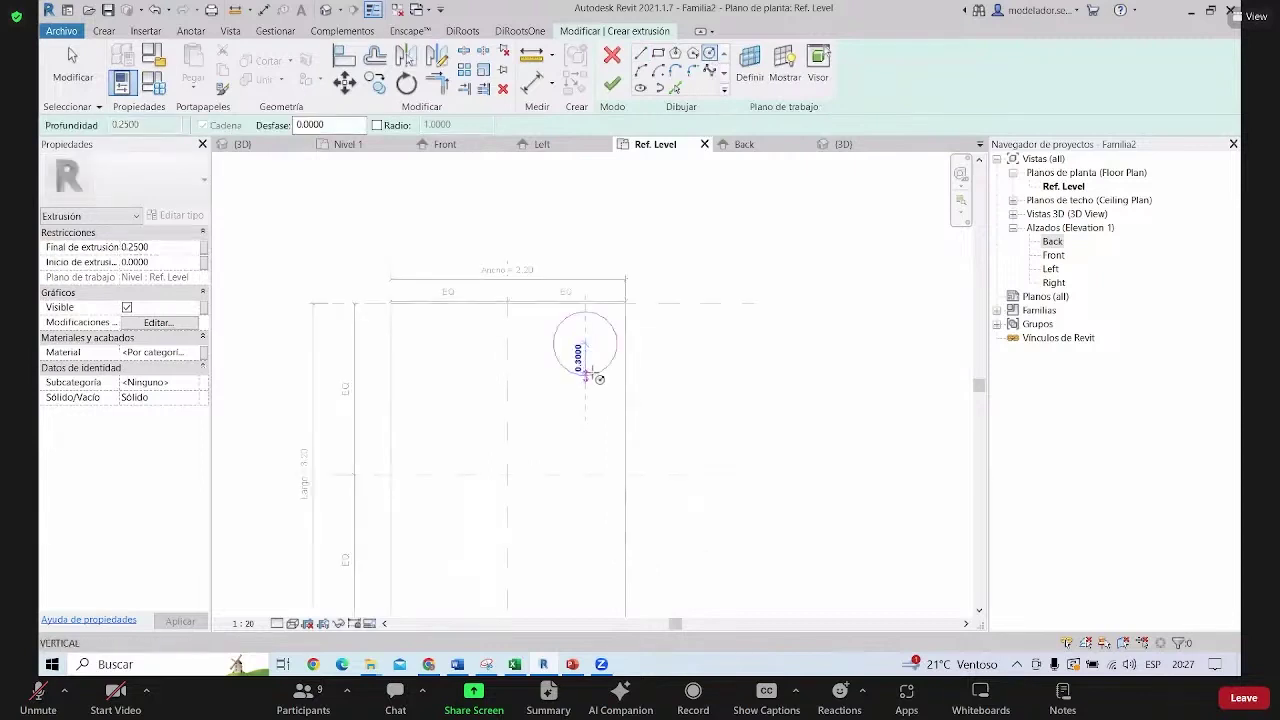
click(598, 358)
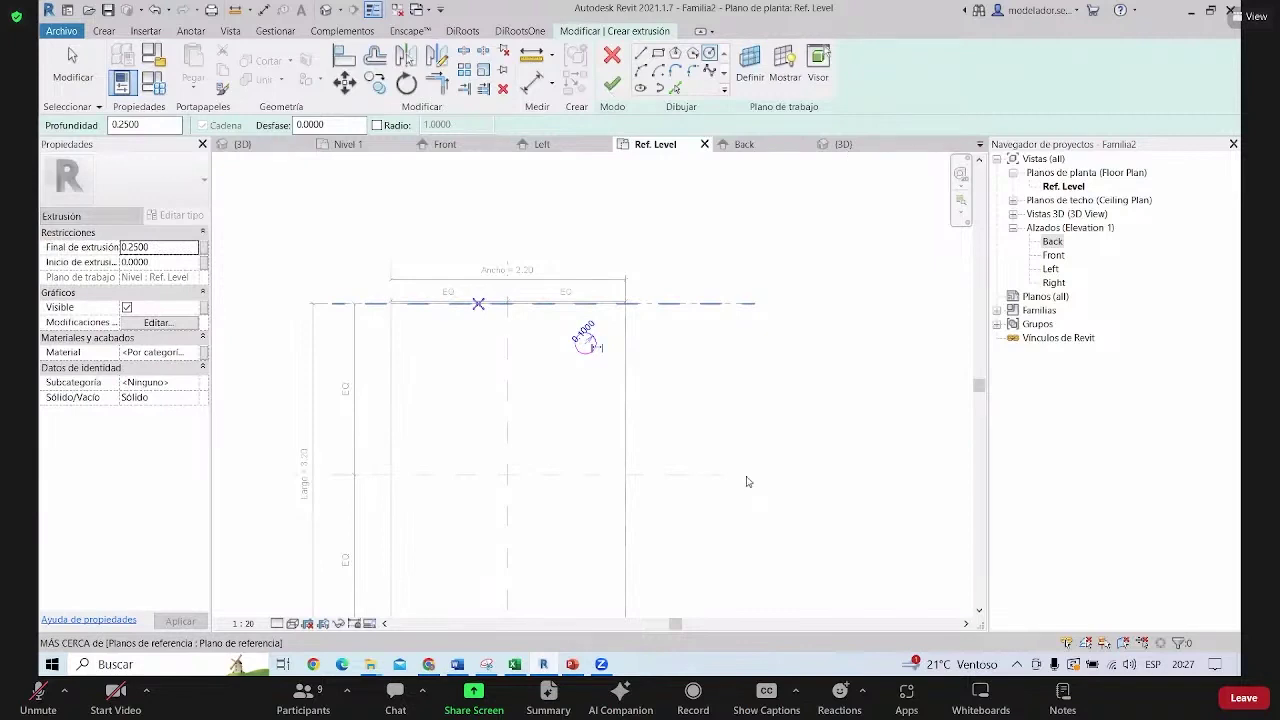
shift+middle_drag(704, 453, 699, 325)
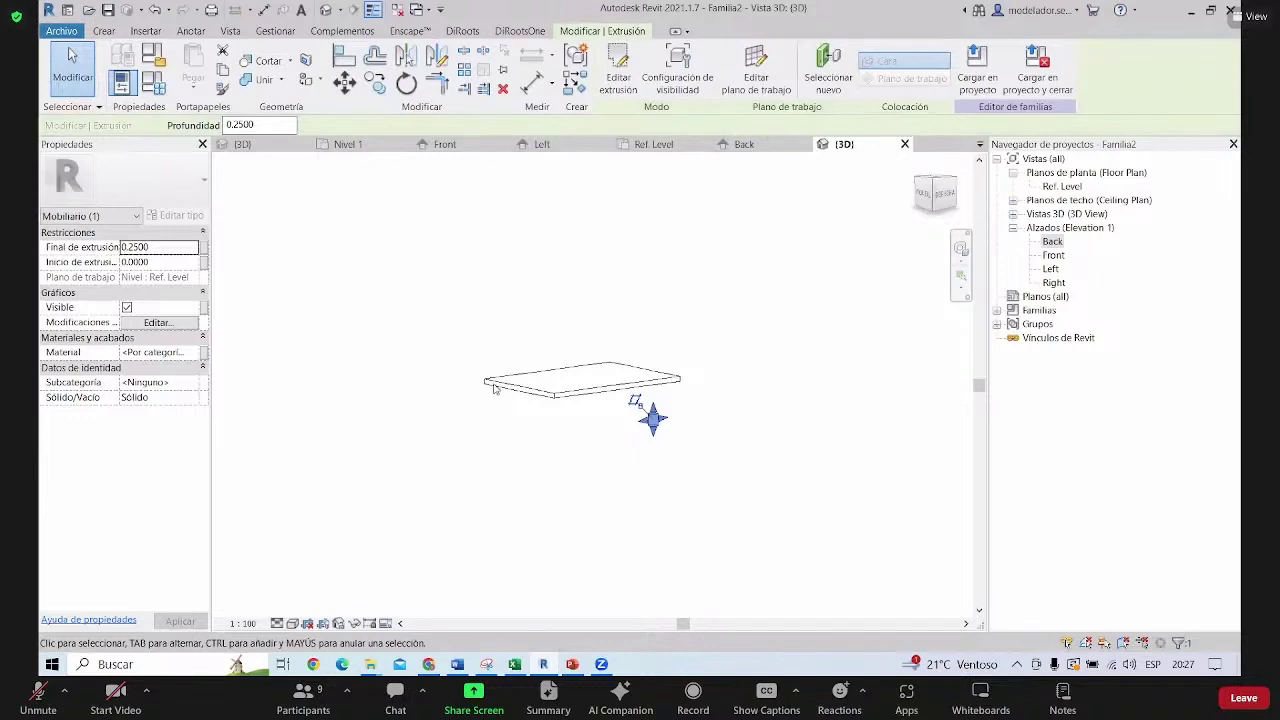
In the Back elevation, stretch the round leg up to the tabletop underside at 0.90
key(ctrl+Tab)
drag(487, 467, 489, 363)
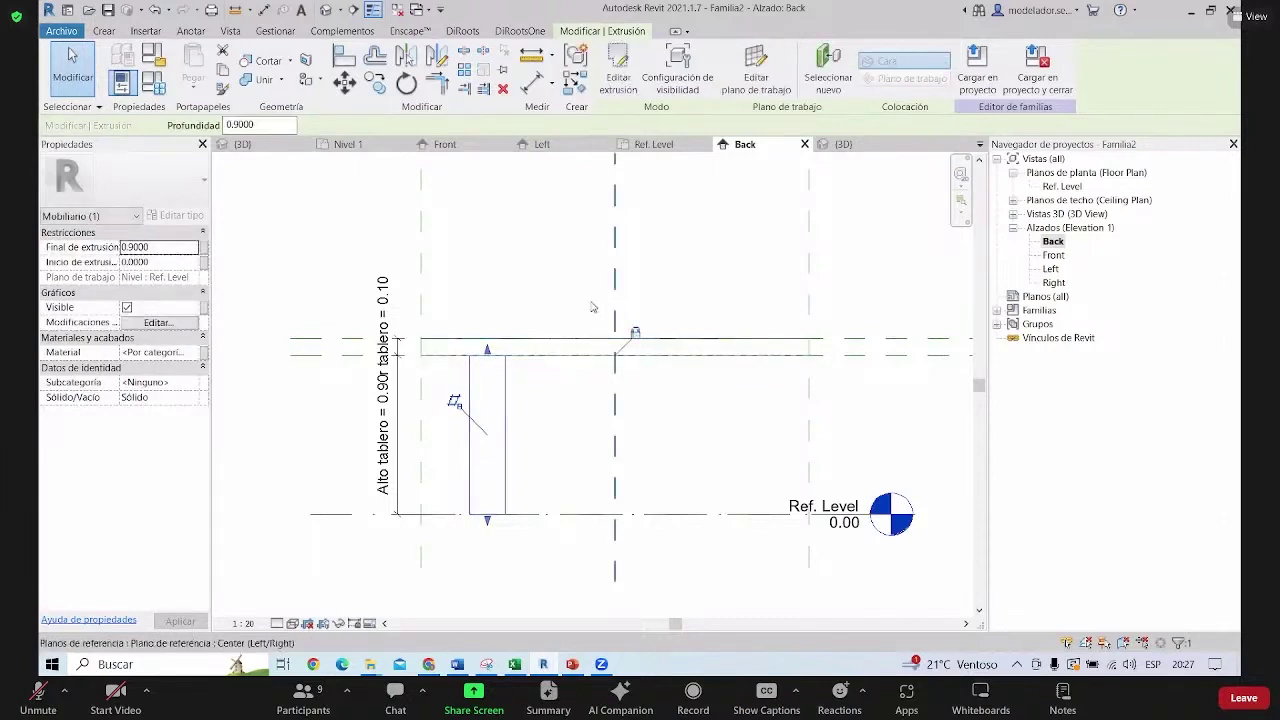
click(742, 380)
scroll(742, 380, down, 1)
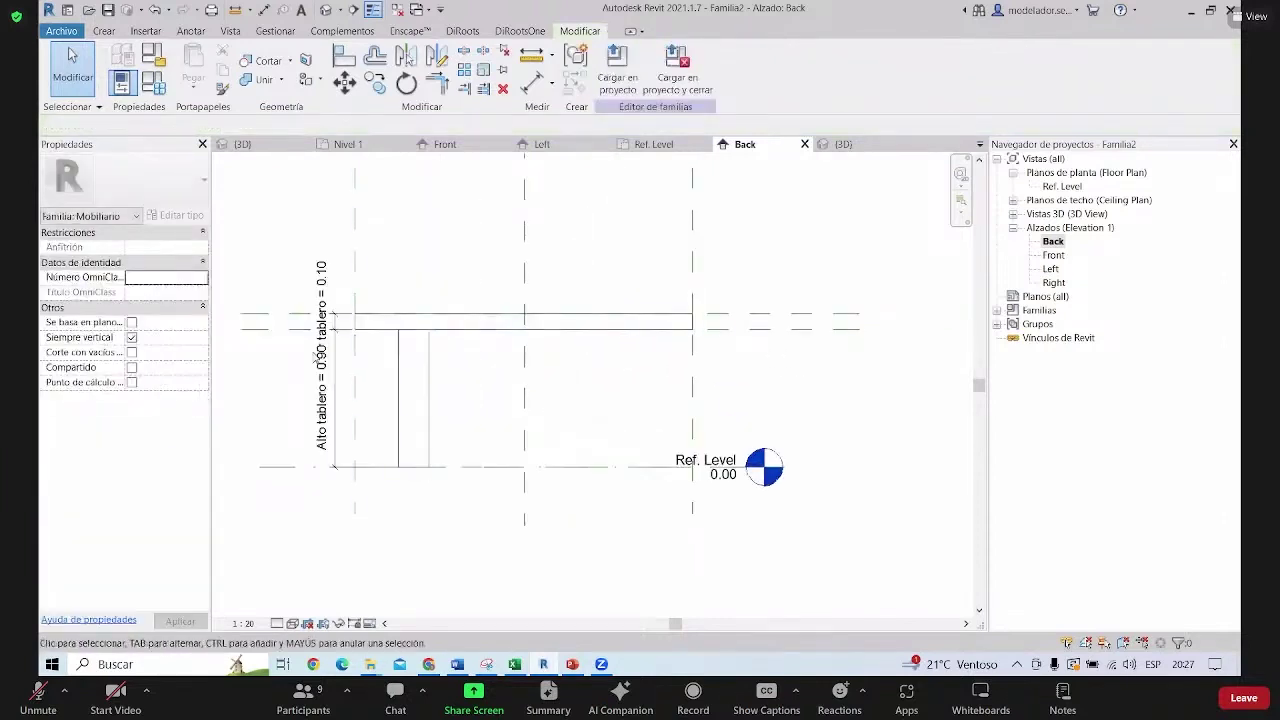
Test the table height at 1.10, undo back to 0.90, and return to Ref. Level
click(292, 330)
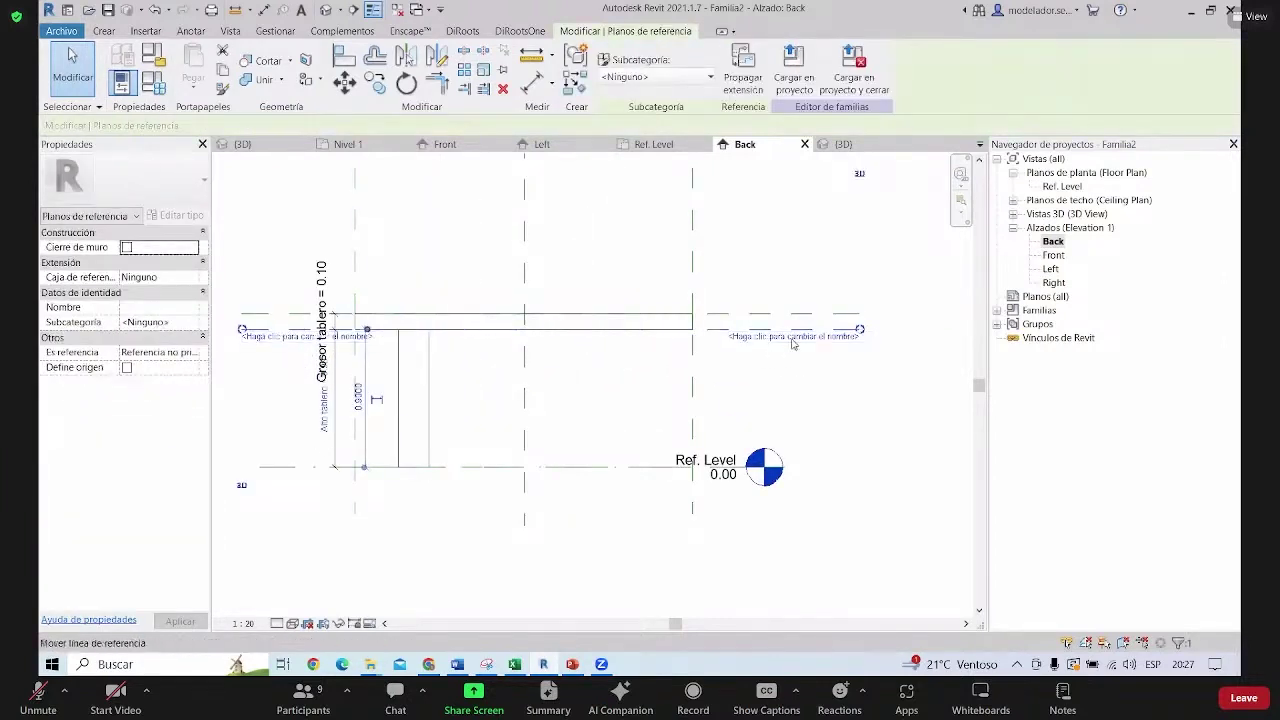
drag(792, 343, 792, 312)
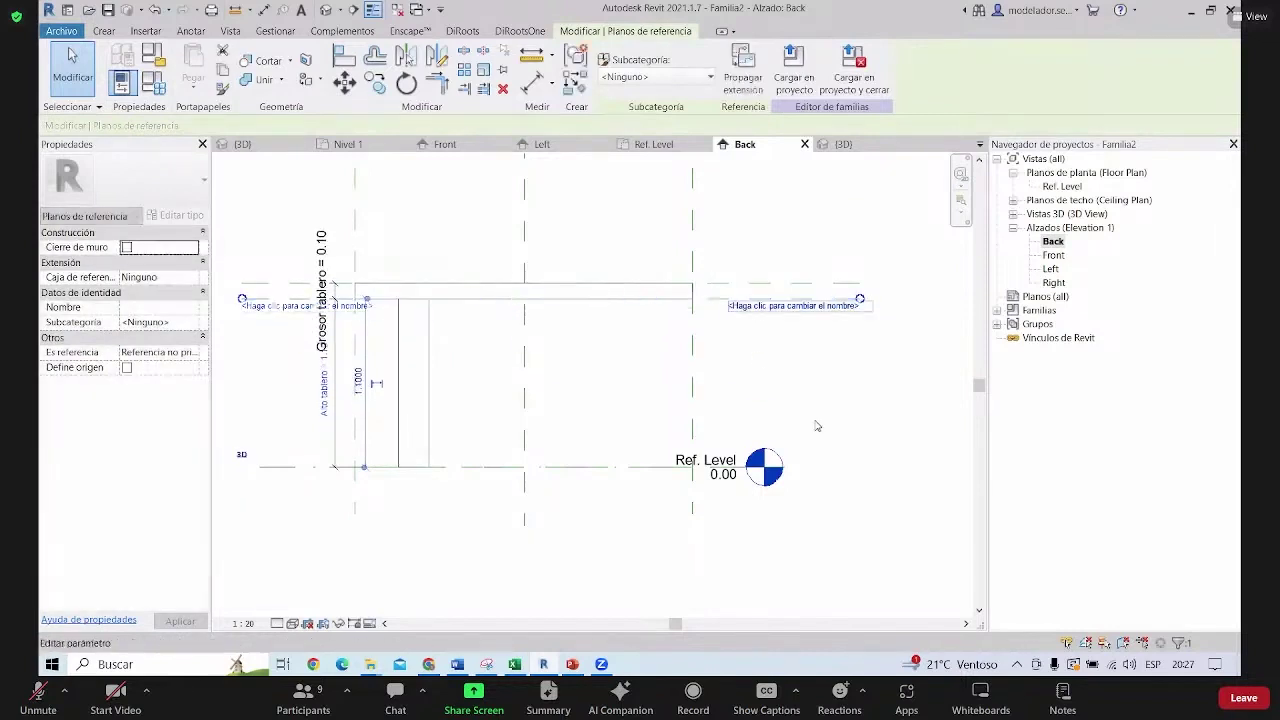
key(ctrl+z)
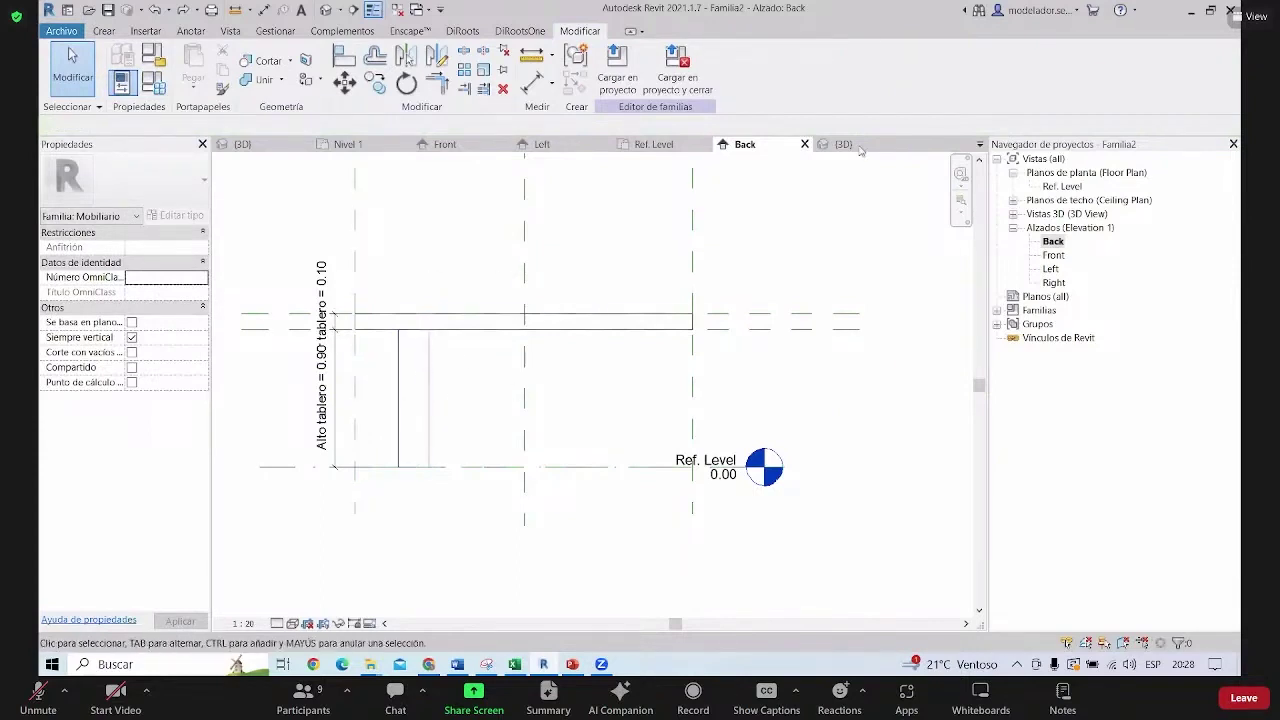
click(654, 145)
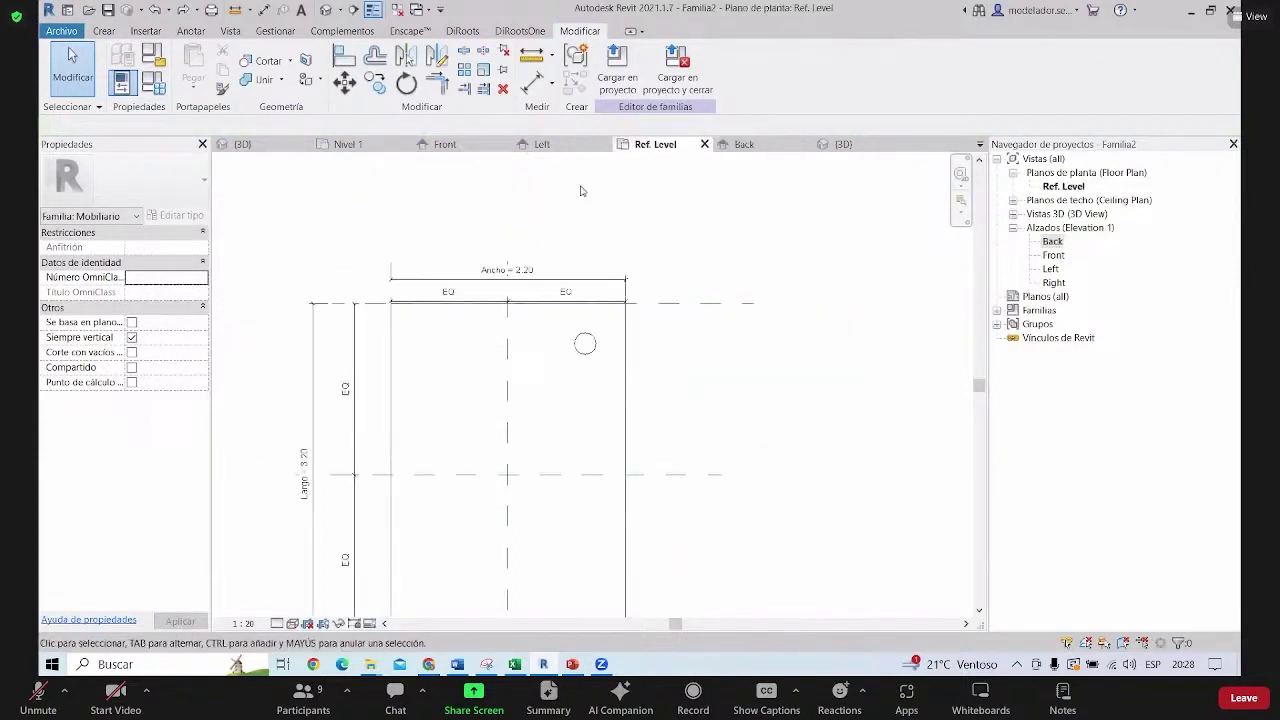
Select the round leg and start a Copy (CO), then cancel it
click(583, 355)
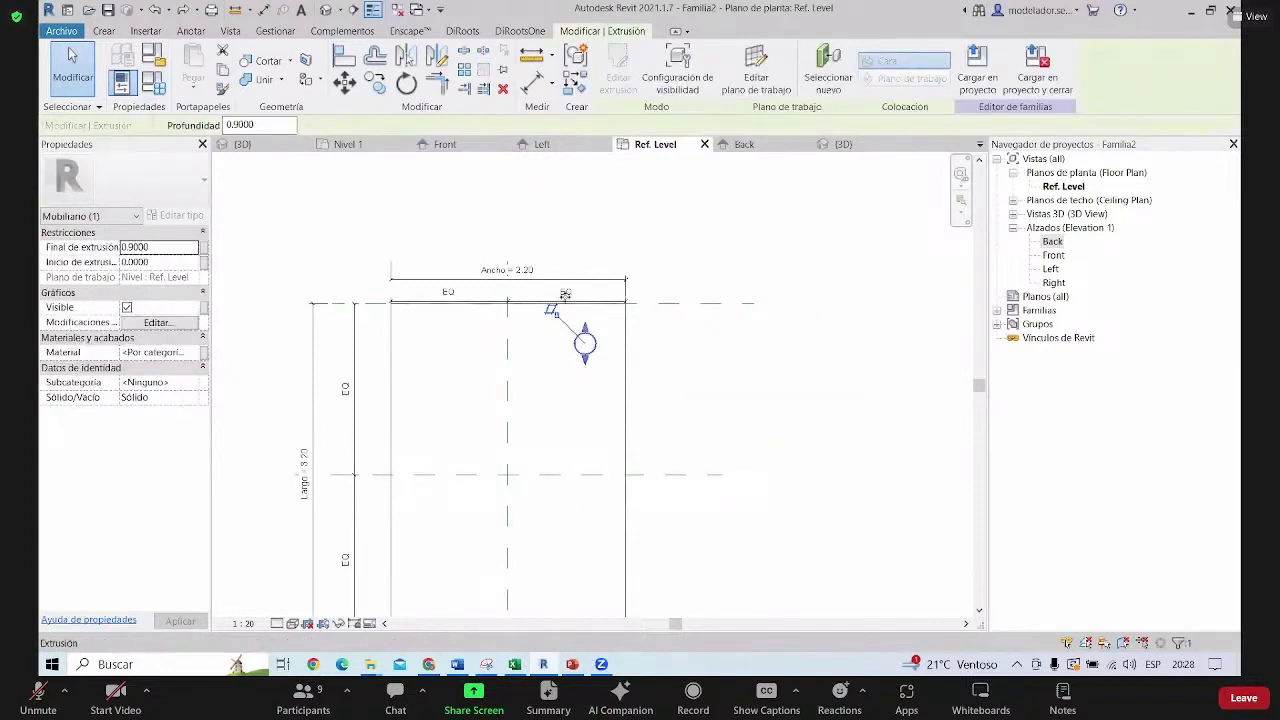
key(c)
key(o)
click(588, 355)
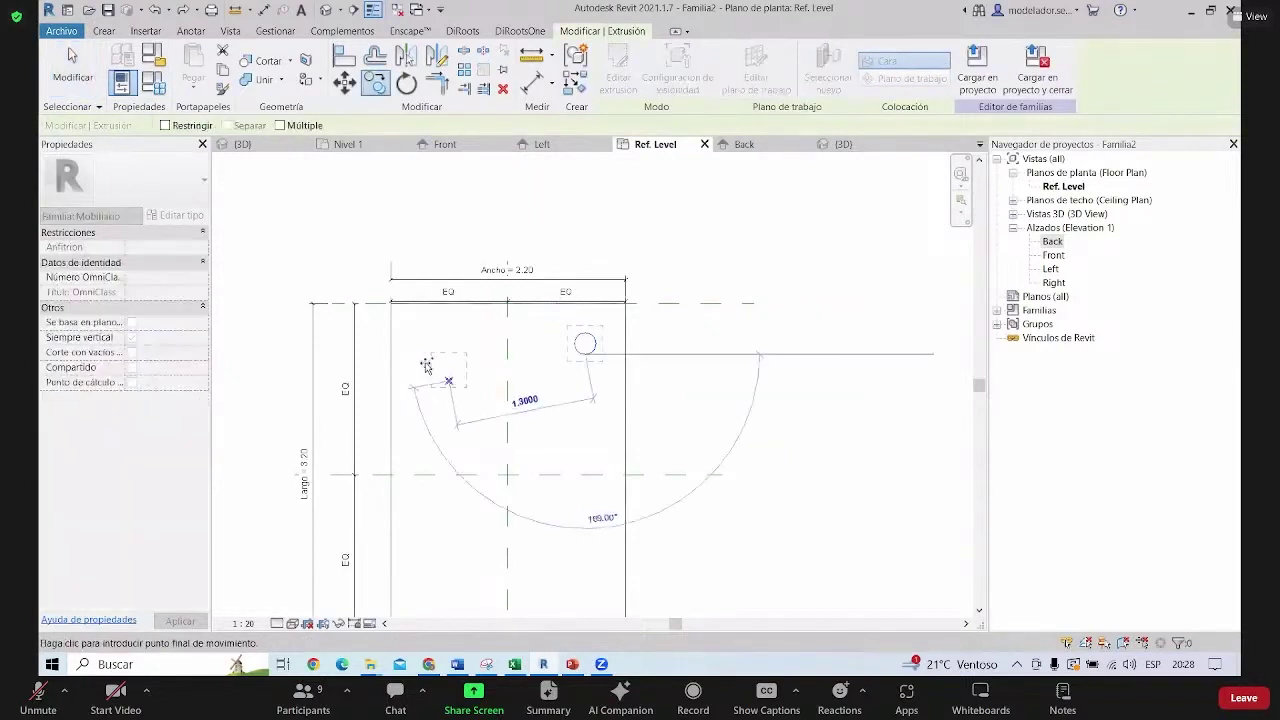
key(Escape)
key(Escape)
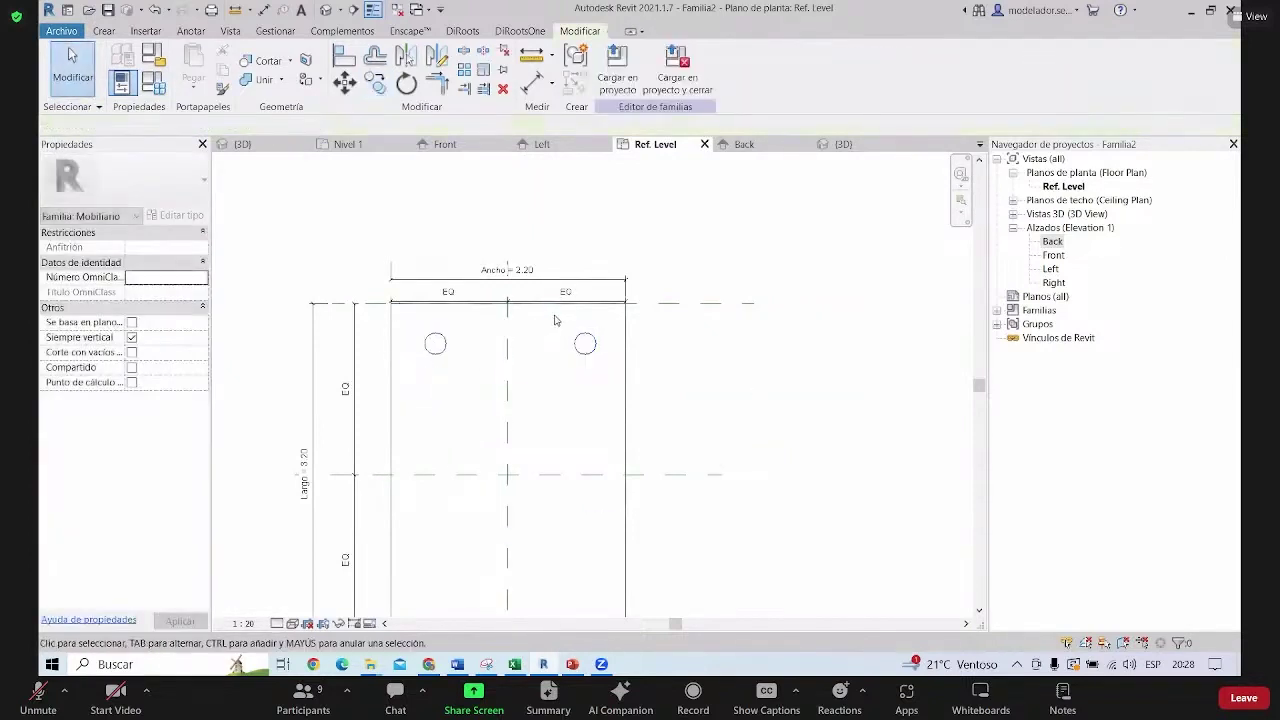
Mirror the leg across the centre plane, then both legs across the horizontal plane, making four legs
click(585, 344)
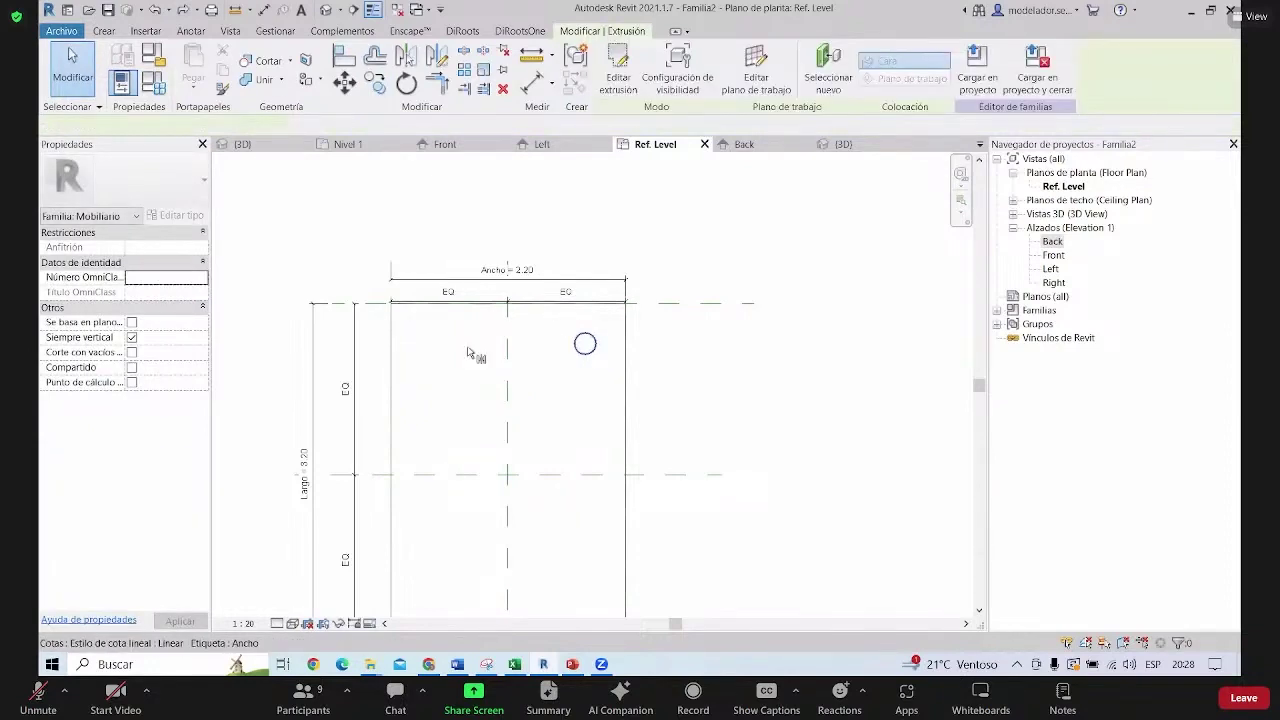
click(508, 282)
scroll(508, 282, down, 2)
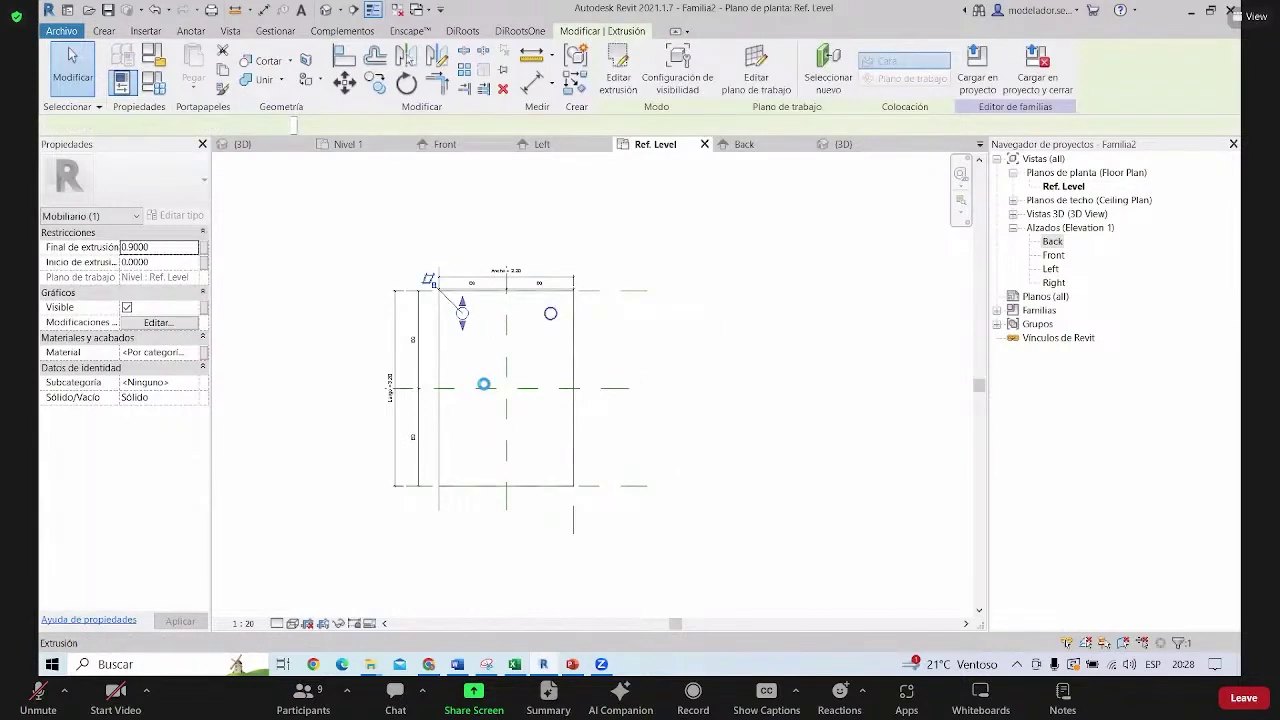
click(627, 274)
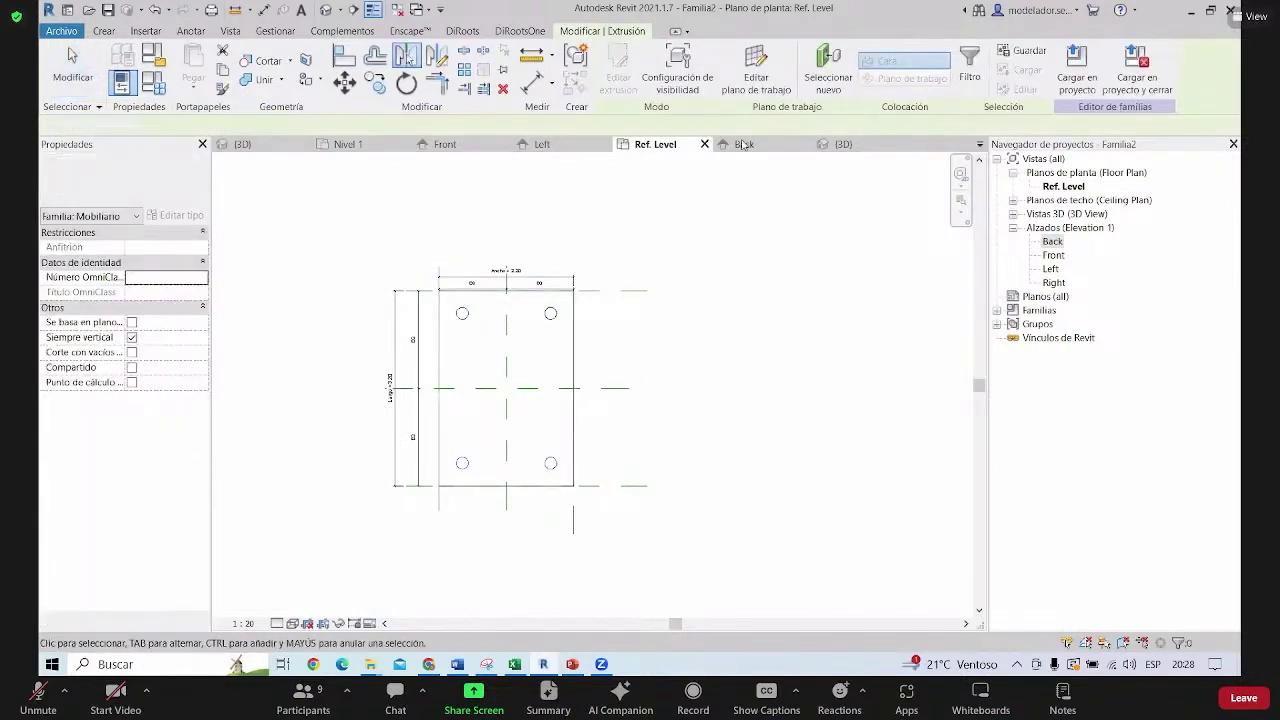
click(843, 144)
Test raising the table height to 1.20 with the right leg stretched to match, then undo
shift+middle_drag(634, 557, 617, 528)
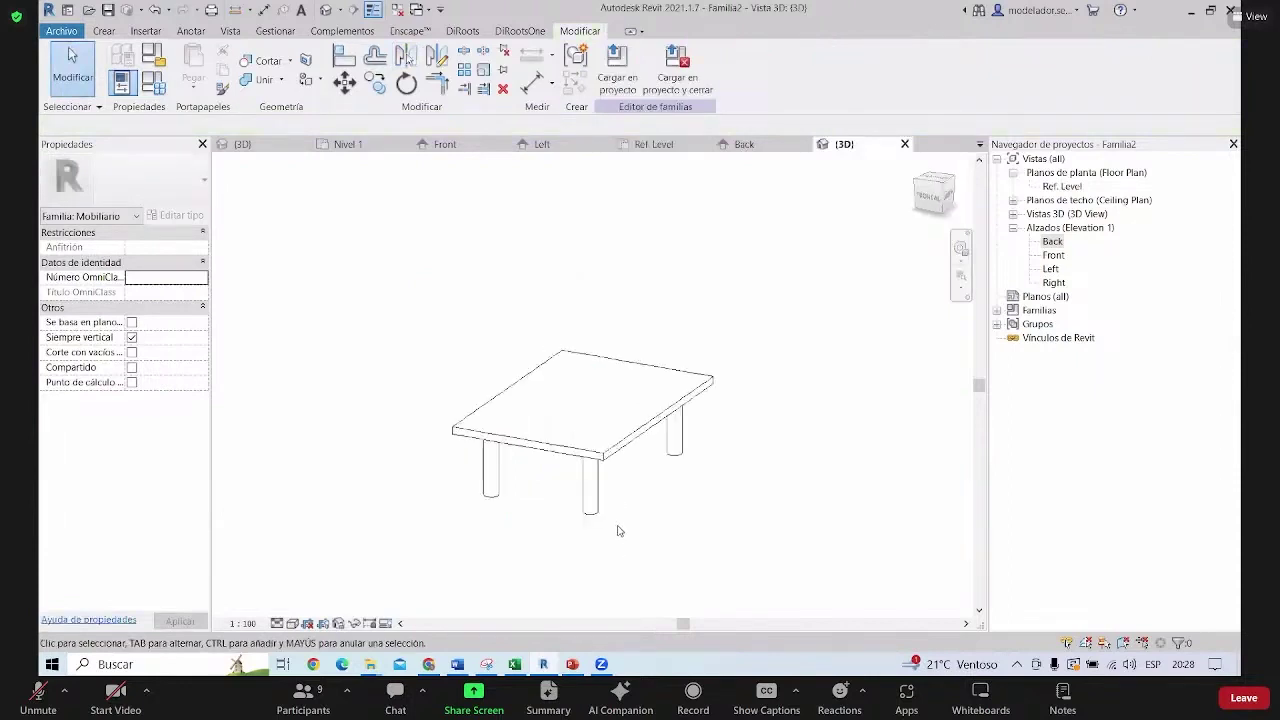
click(590, 498)
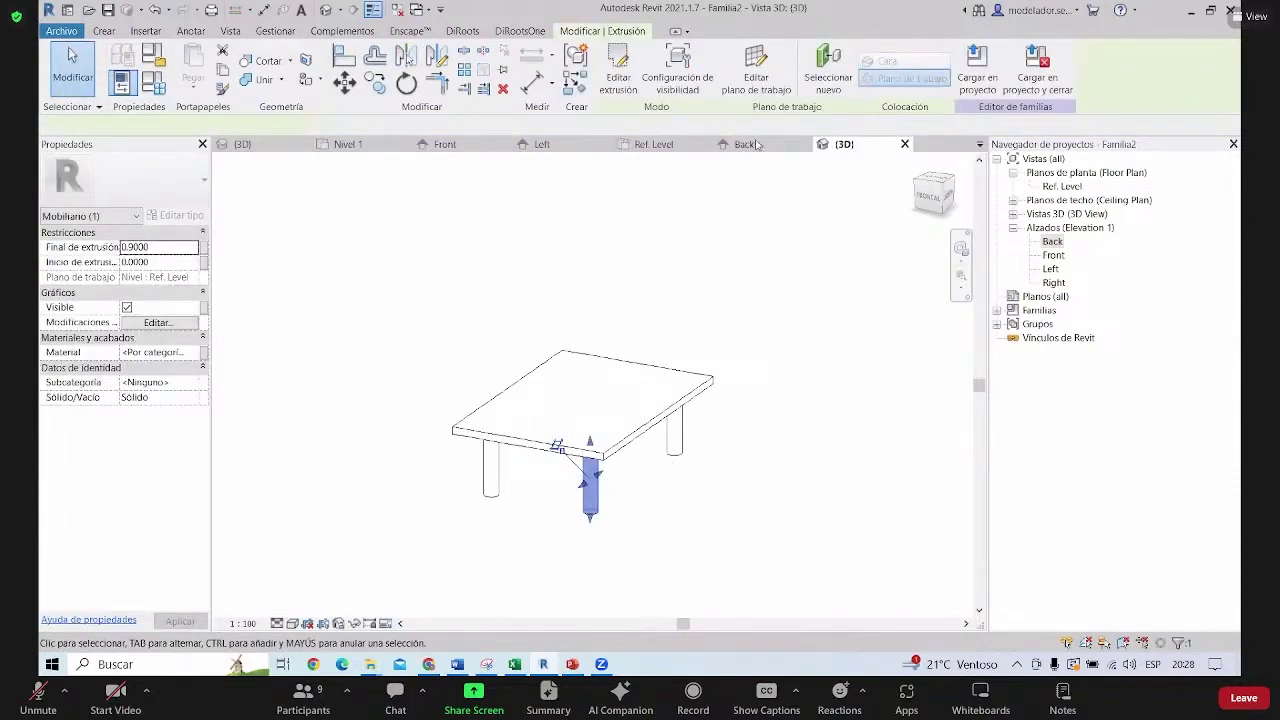
key(ctrl+shift+Tab)
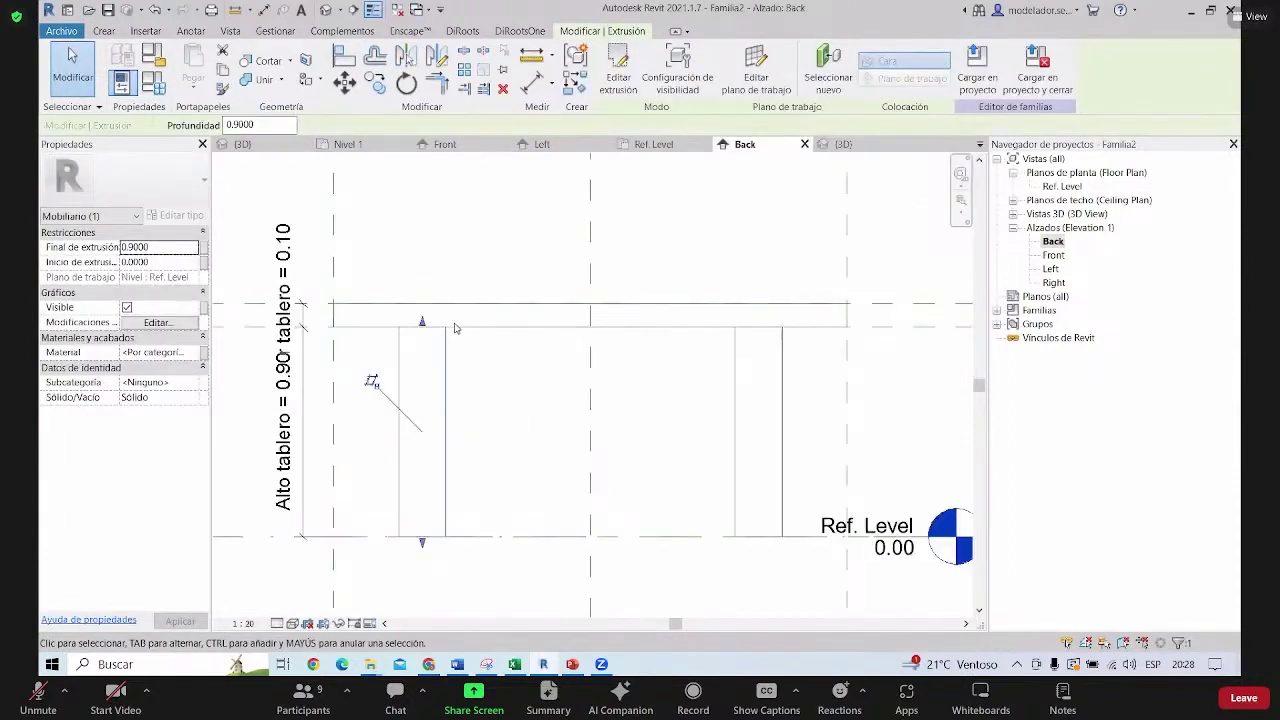
scroll(537, 320, up, 2)
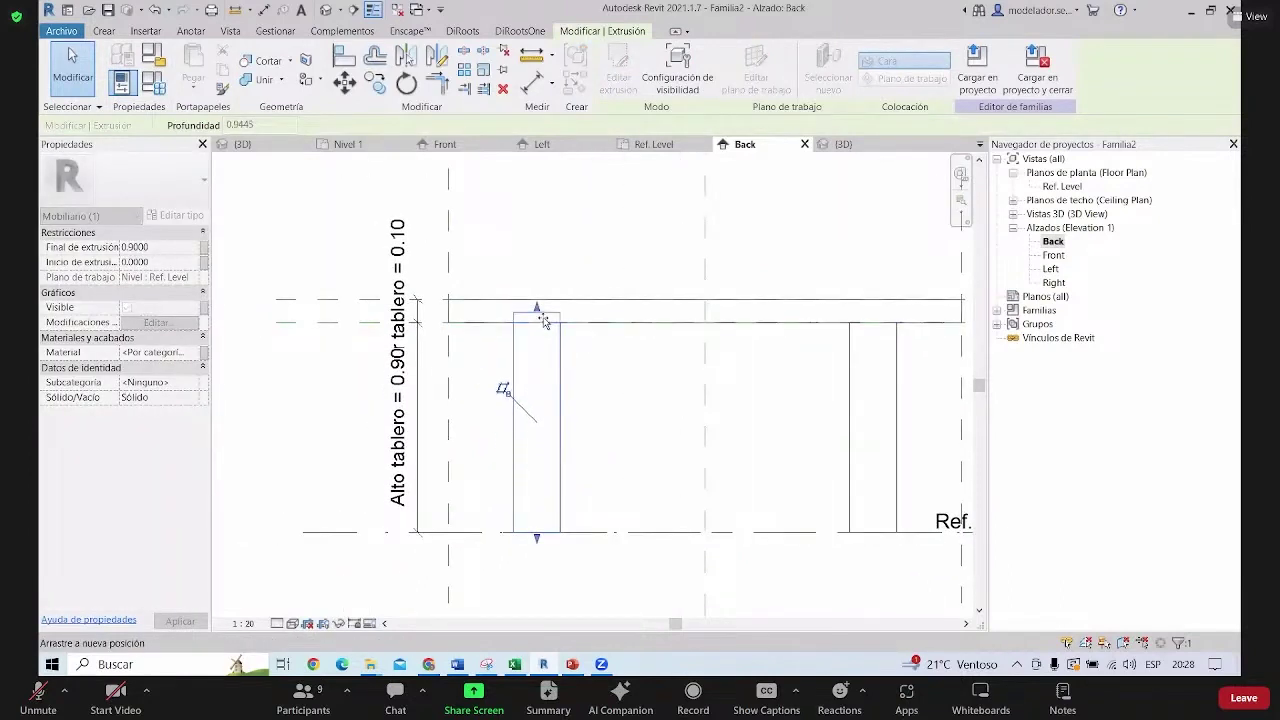
click(763, 380)
scroll(600, 375, down, 2)
scroll(517, 368, down, 1)
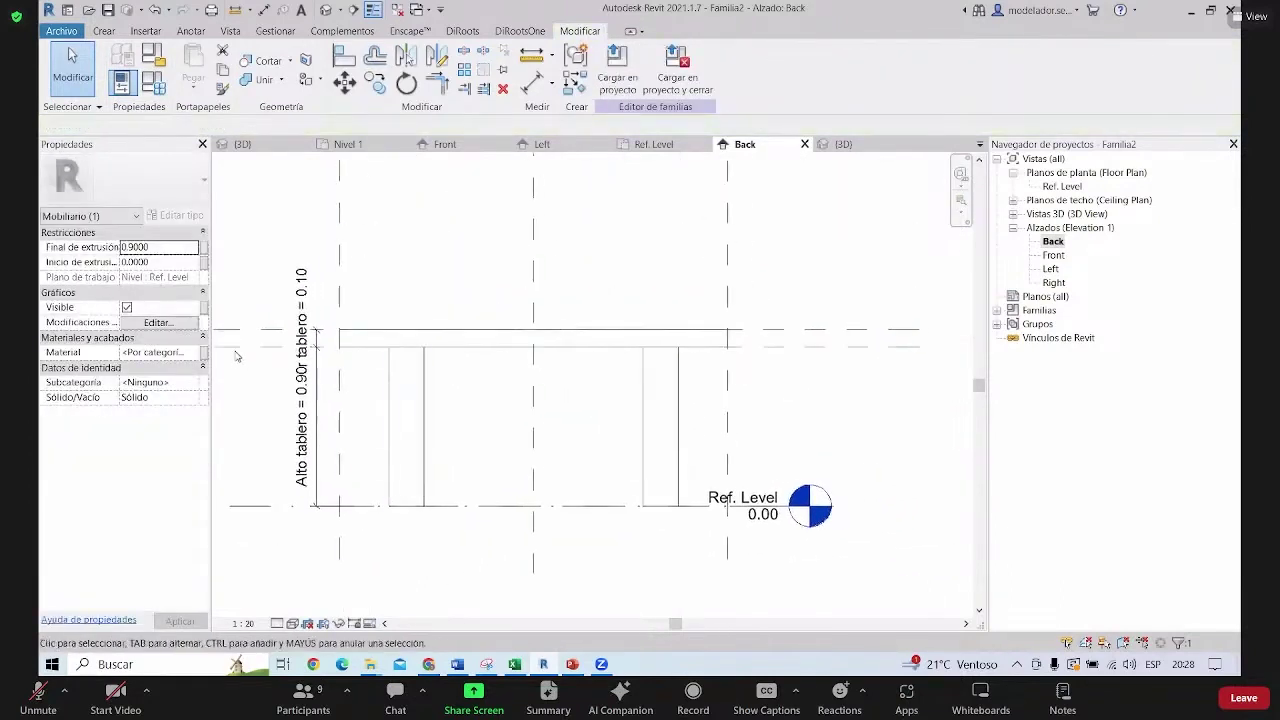
click(454, 348)
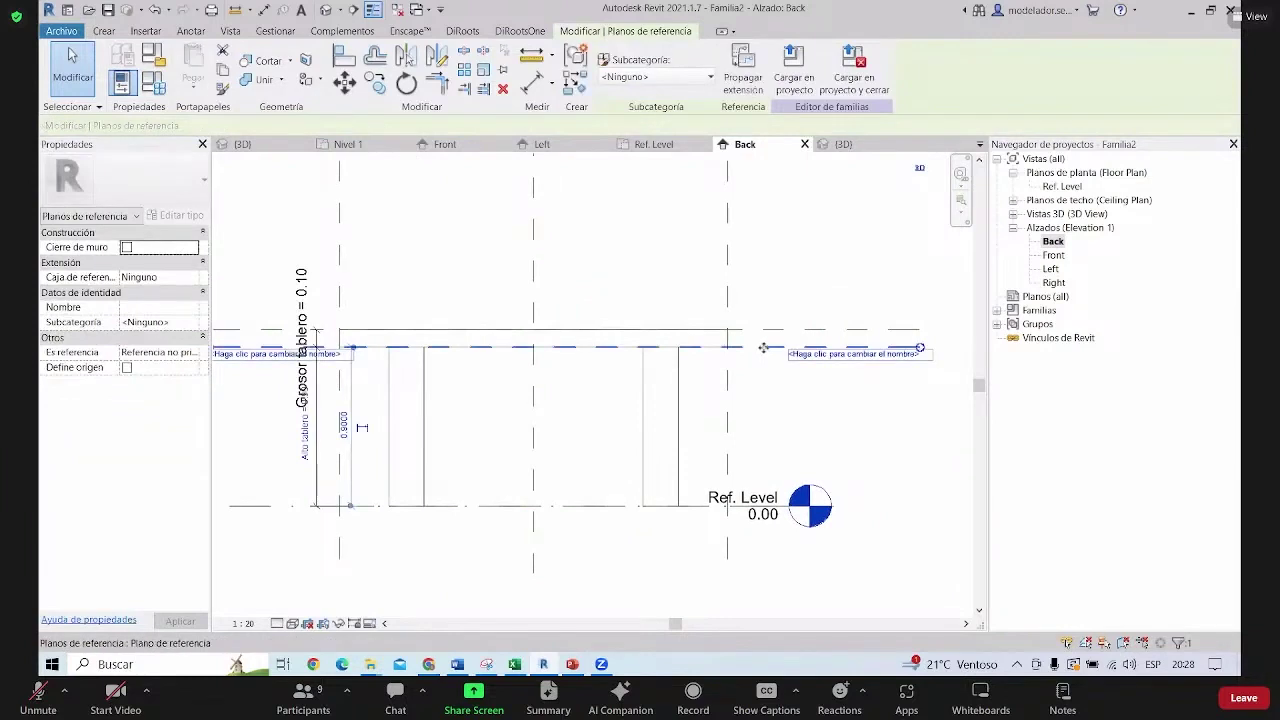
drag(765, 349, 764, 297)
click(665, 348)
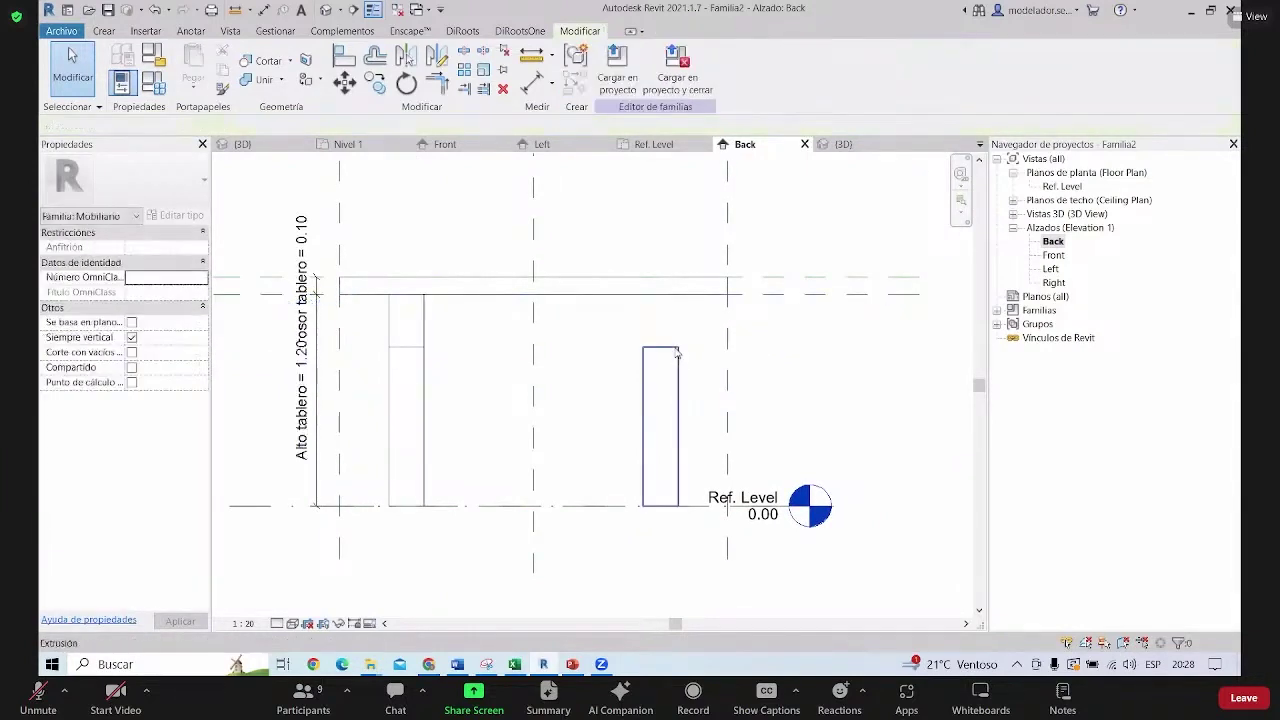
drag(668, 318, 675, 303)
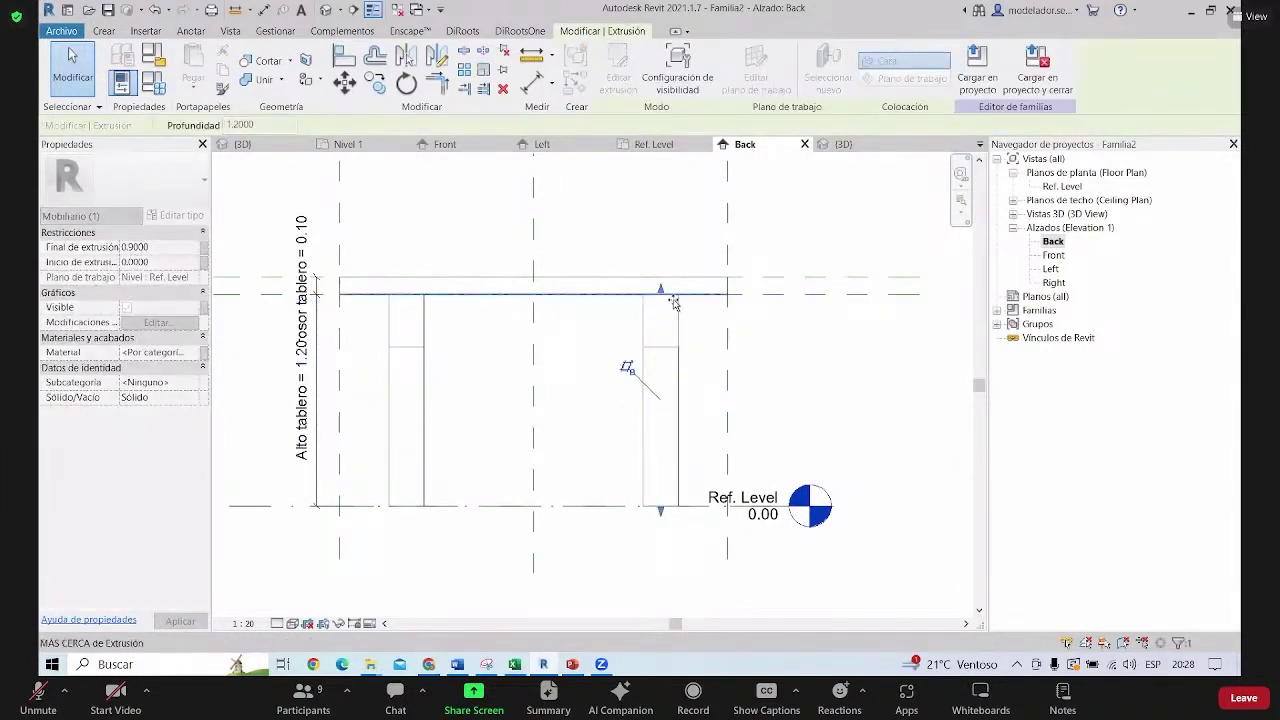
key(ctrl+z)
key(ctrl+z)
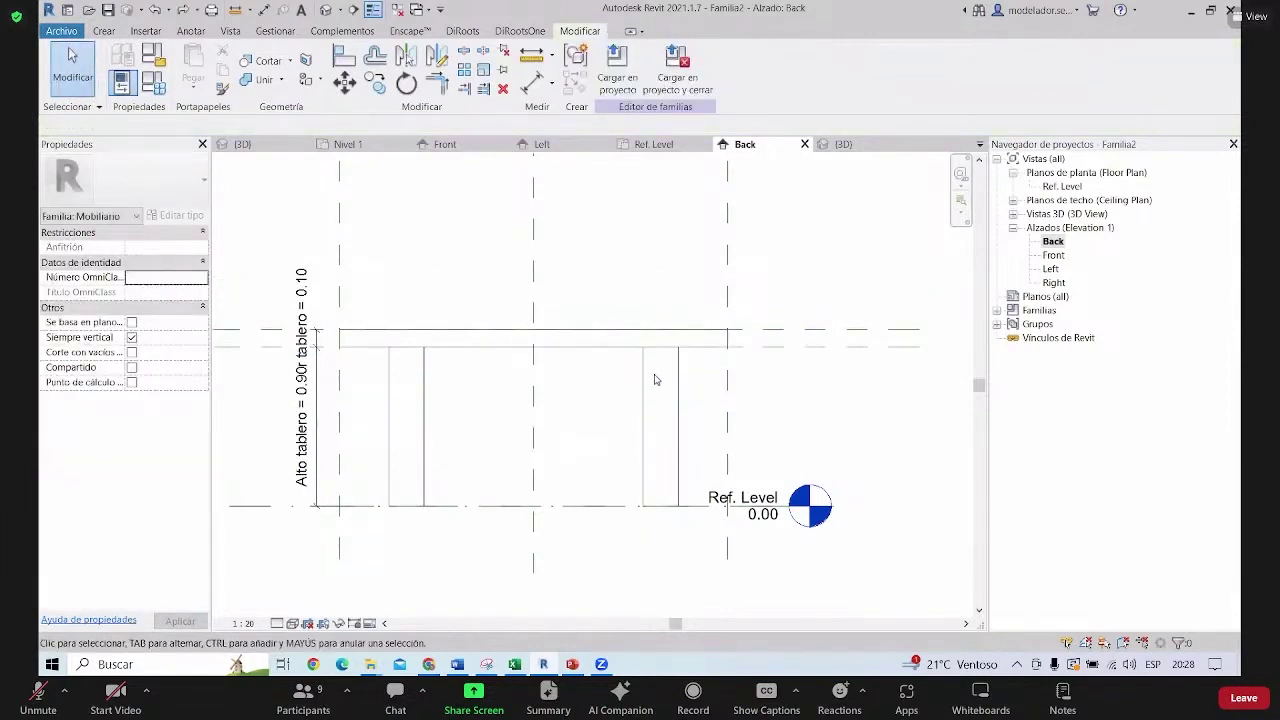
Select the leg extrusions, then check the legs in the 3D view
click(664, 346)
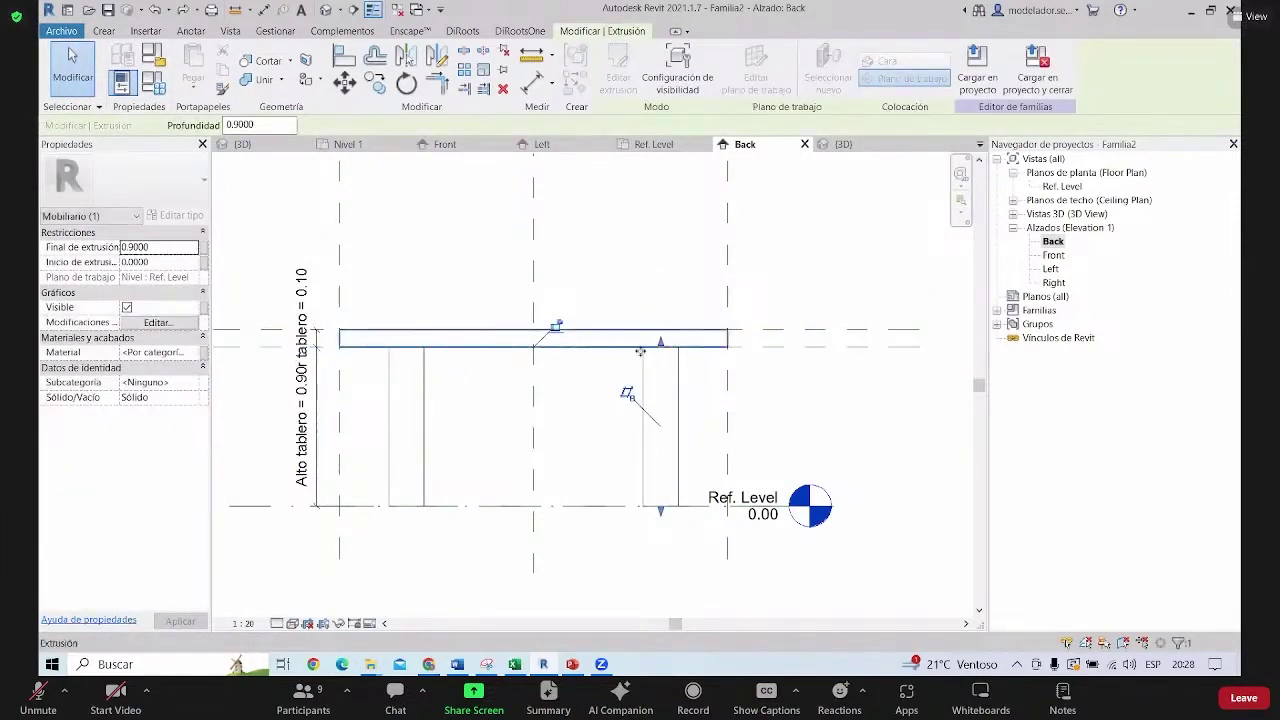
click(520, 415)
click(418, 380)
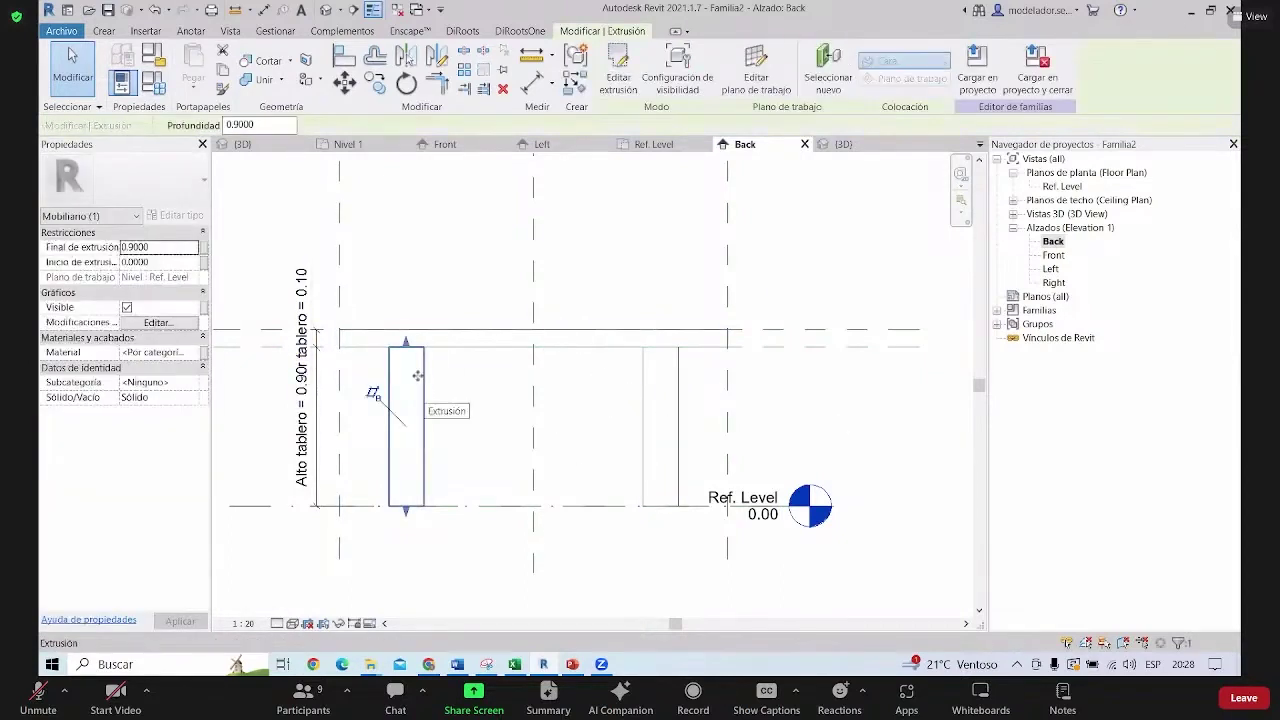
click(476, 377)
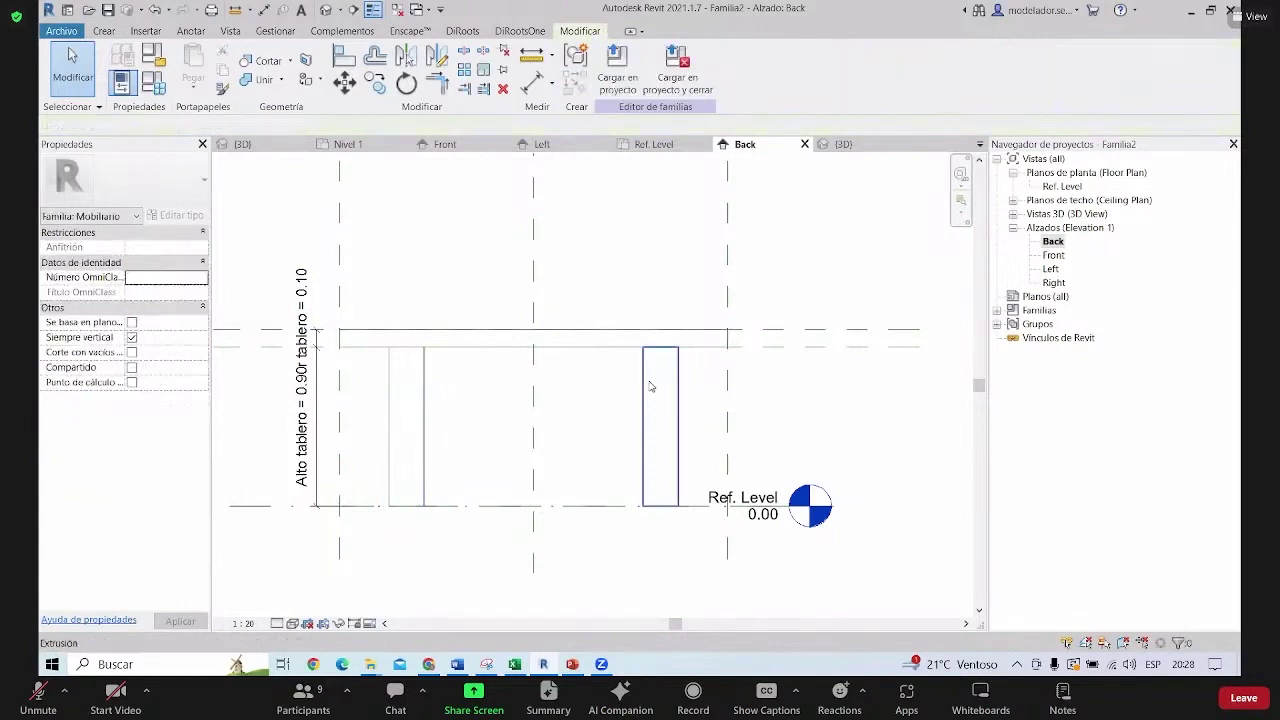
click(866, 145)
mouse_move(657, 434)
shift+middle_down()
mouse_move(620, 420)
mouse_move(709, 350)
shift+middle_up()
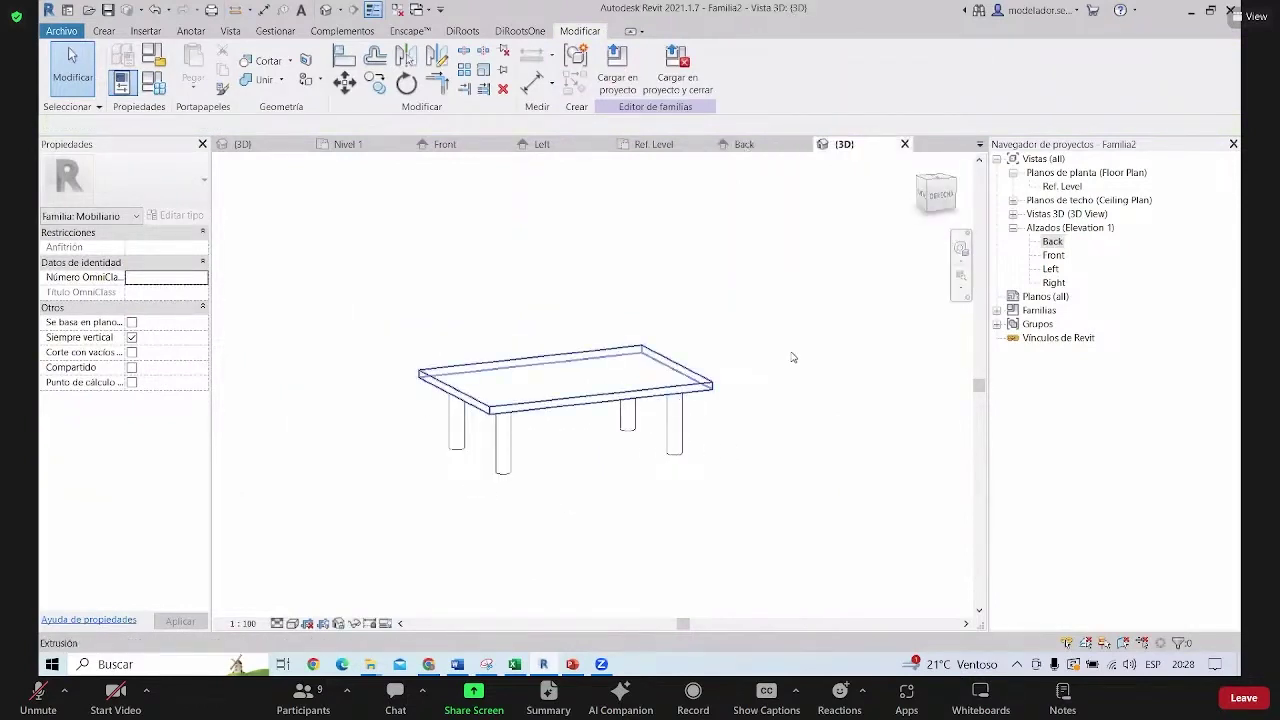
Stretch the legs up to the tabletop reference plane and move the plane to test they follow
key(ctrl+Tab)
drag(767, 340, 765, 296)
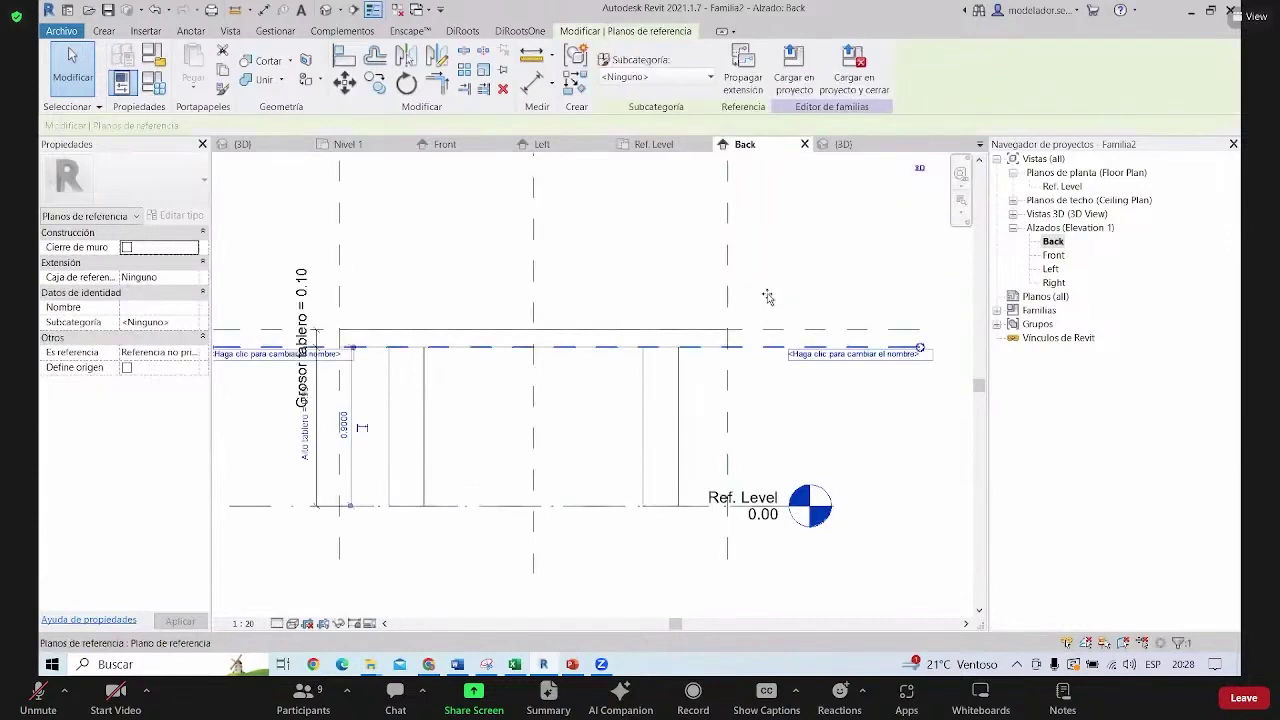
click(652, 357)
click(665, 352)
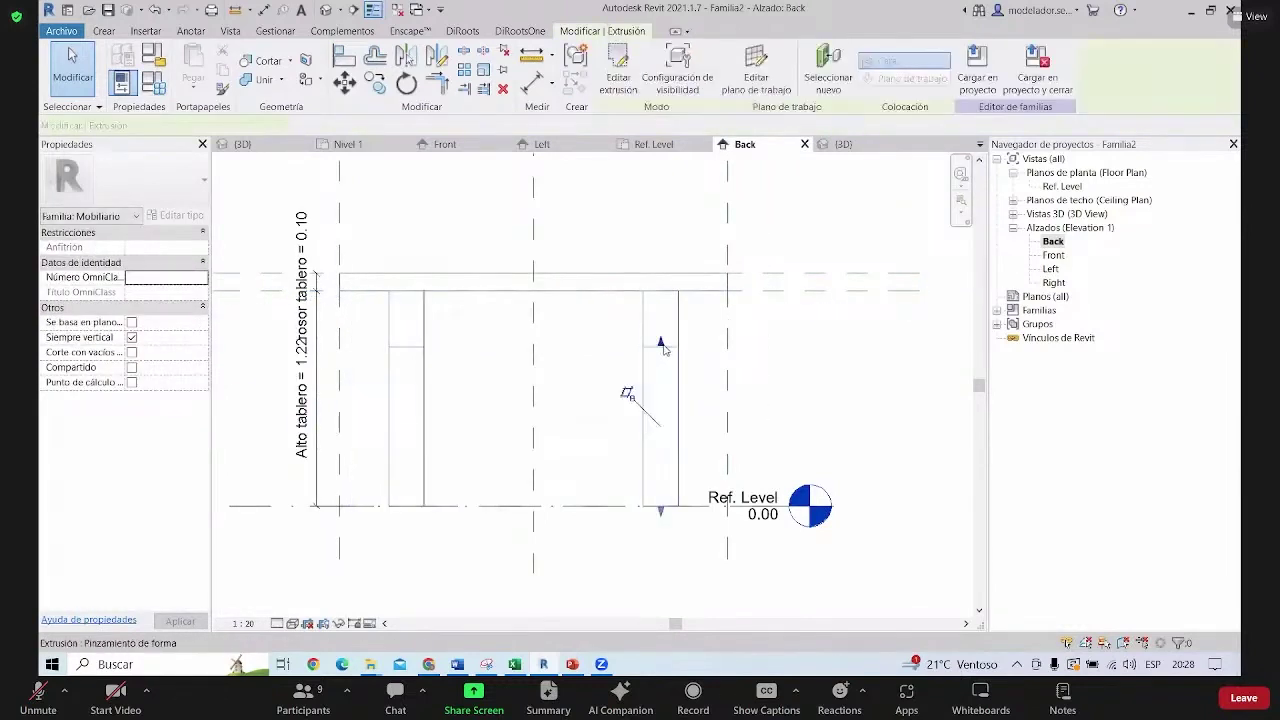
click(410, 345)
drag(410, 290, 410, 273)
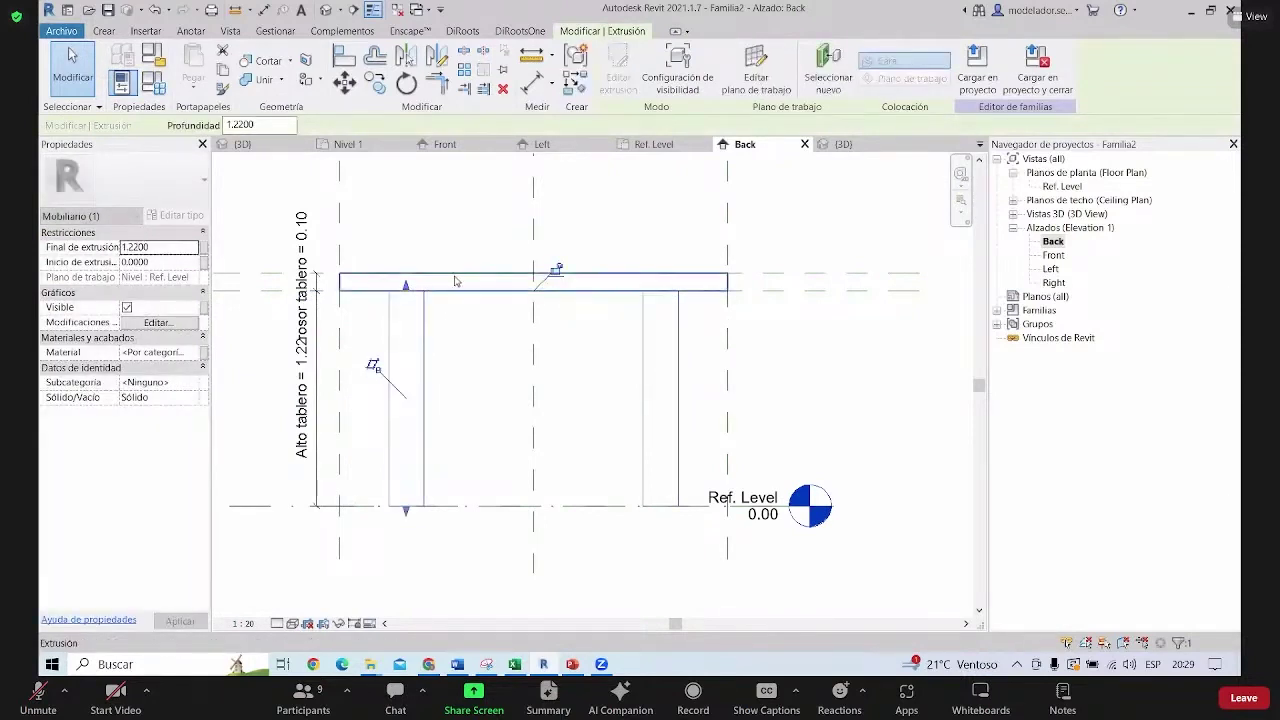
click(800, 291)
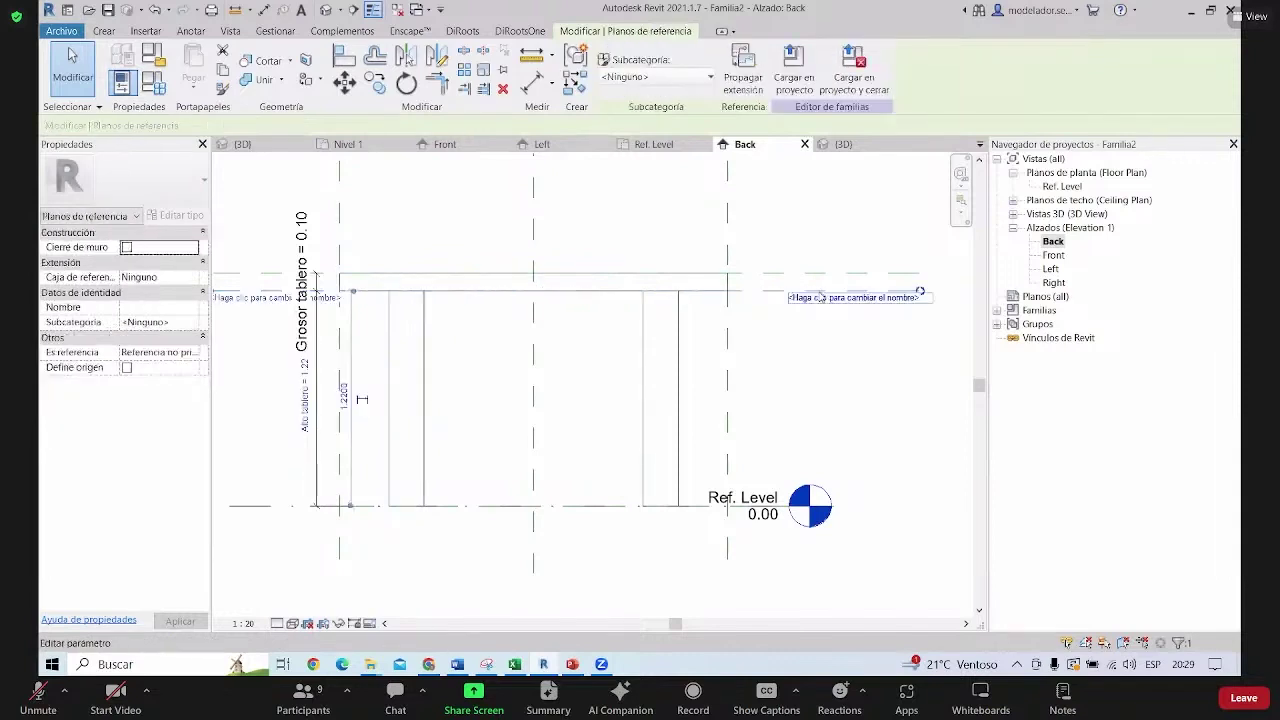
drag(773, 380, 786, 363)
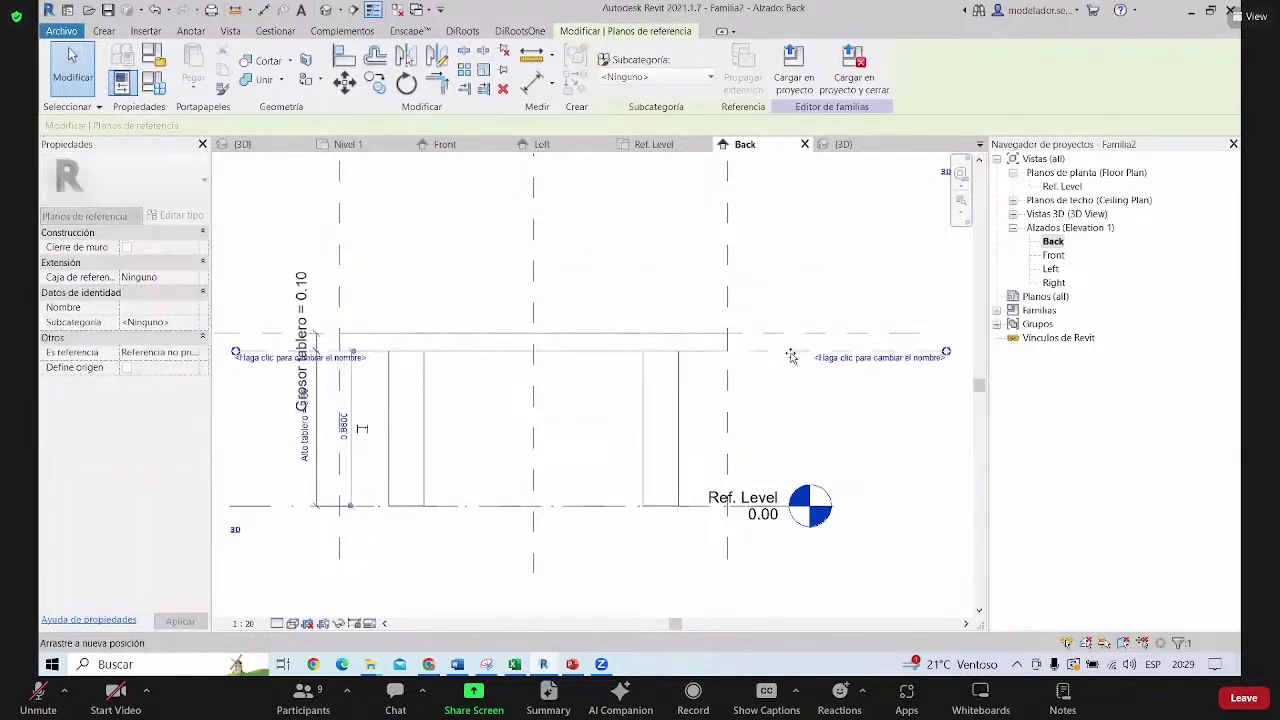
drag(786, 363, 786, 333)
Set the Alto tablero height dimension to 0.9
scroll(306, 389, up, 2)
click(314, 430)
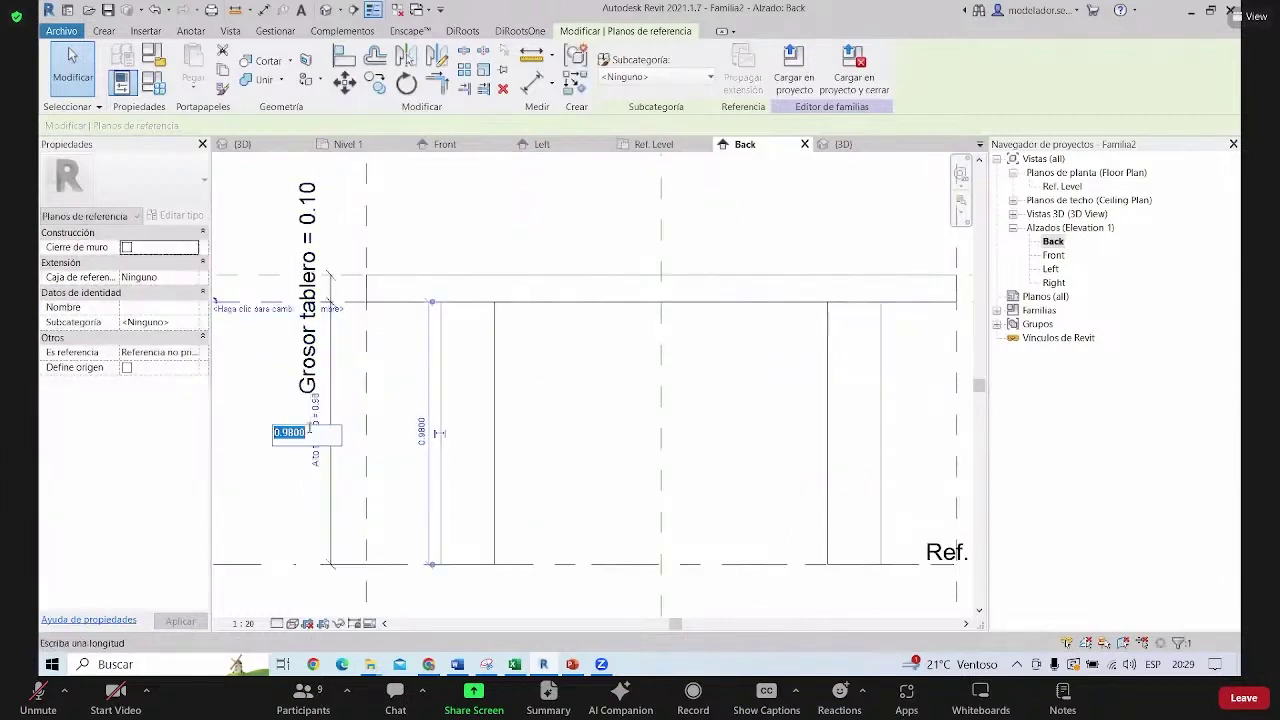
text(0)
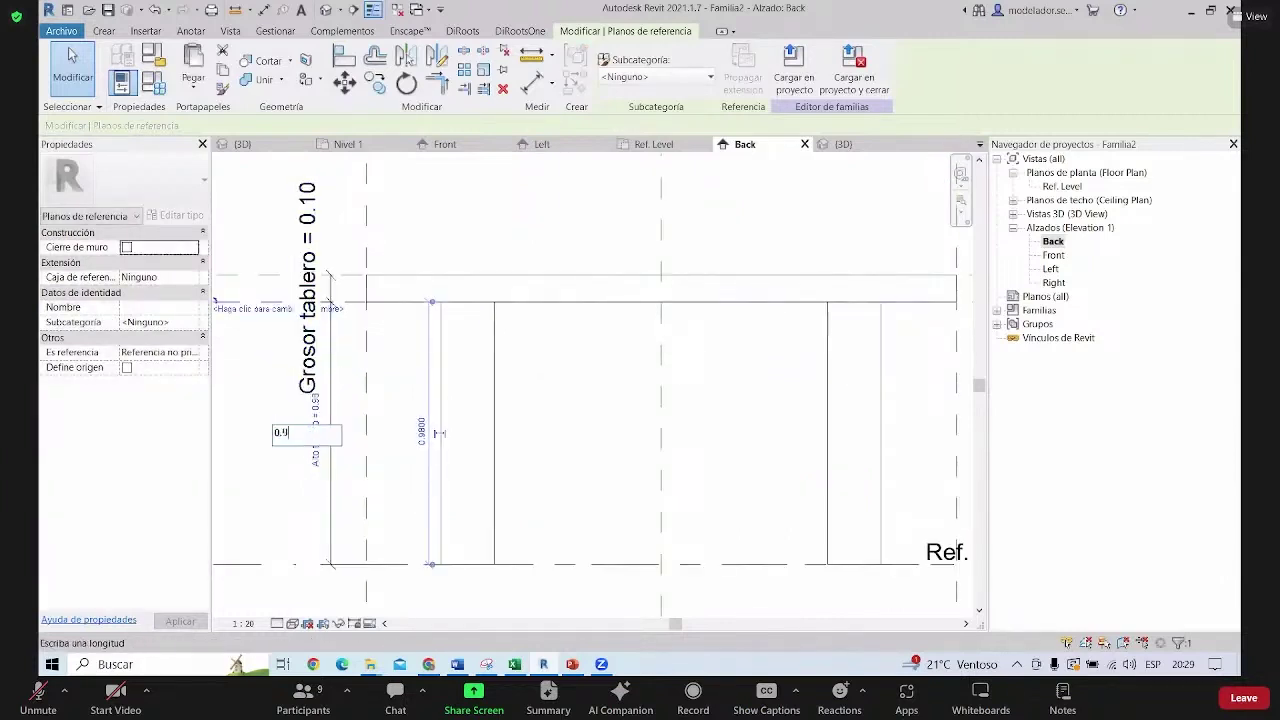
key(Return)
key(Escape)
scroll(483, 447, down, 5)
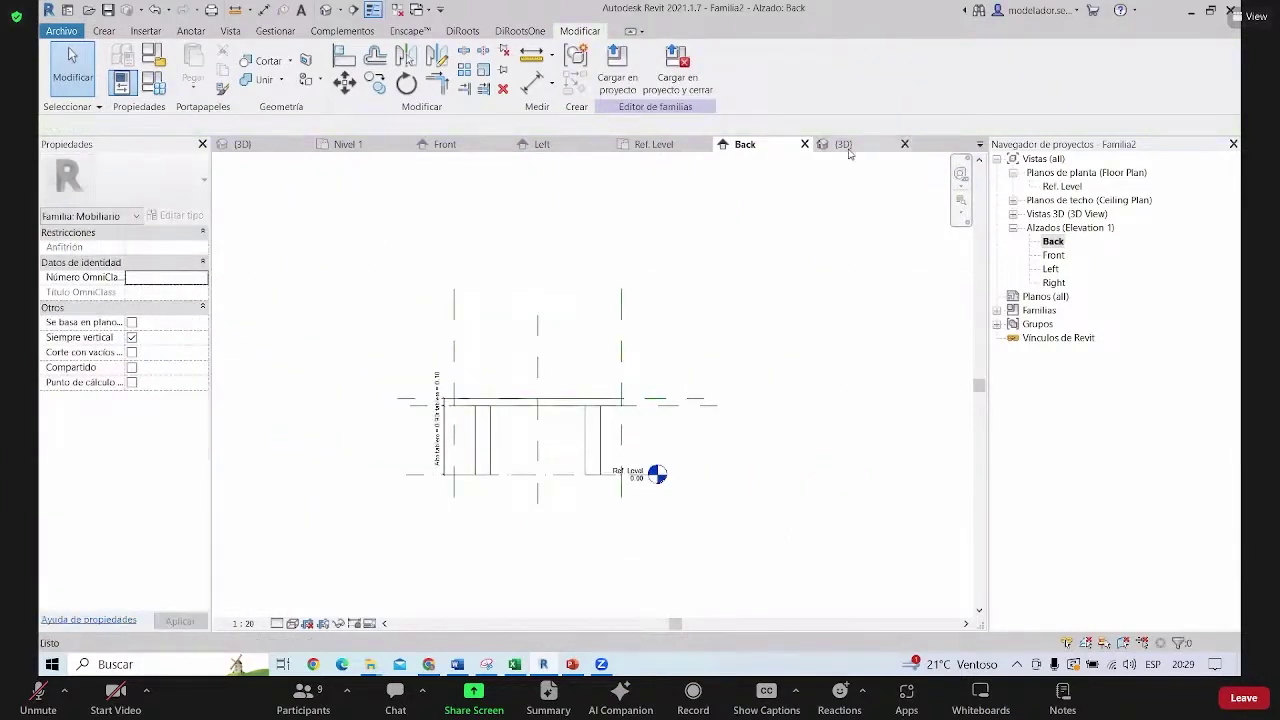
Zoom around the four-legged table in 3D, then bring up the Archivo application menu
click(843, 145)
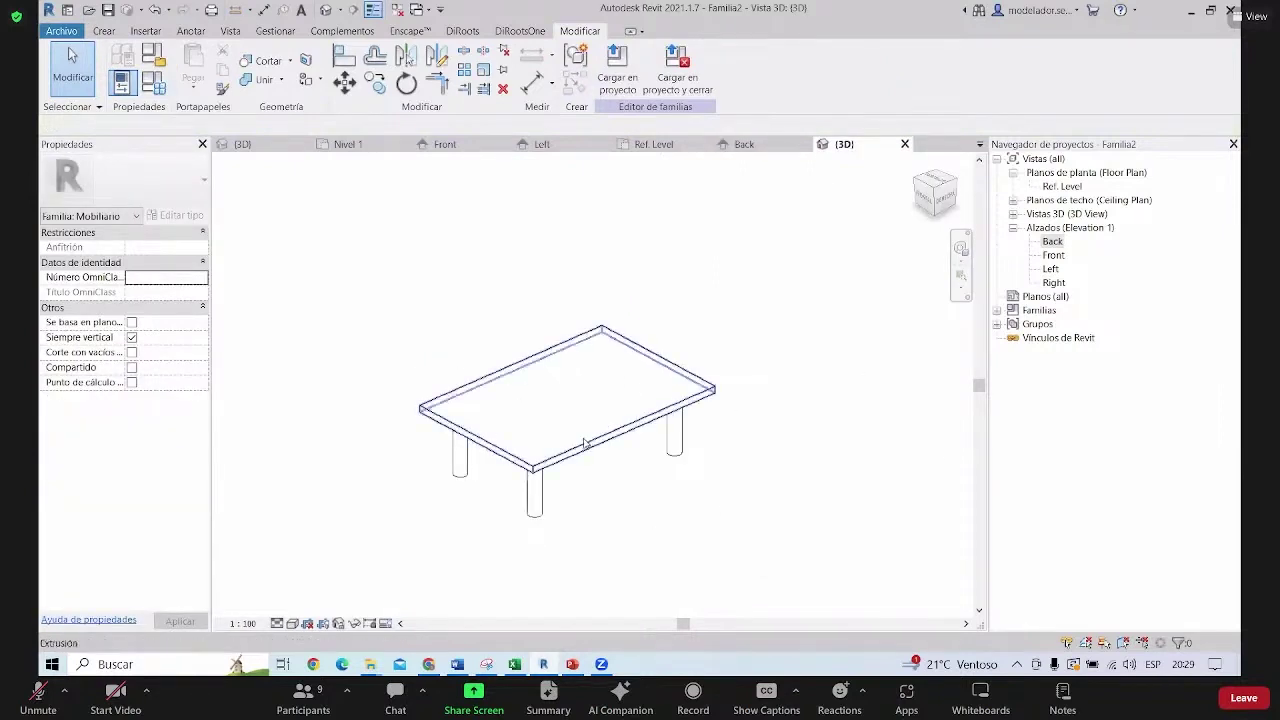
scroll(583, 392, up, 2)
scroll(590, 398, down, 1)
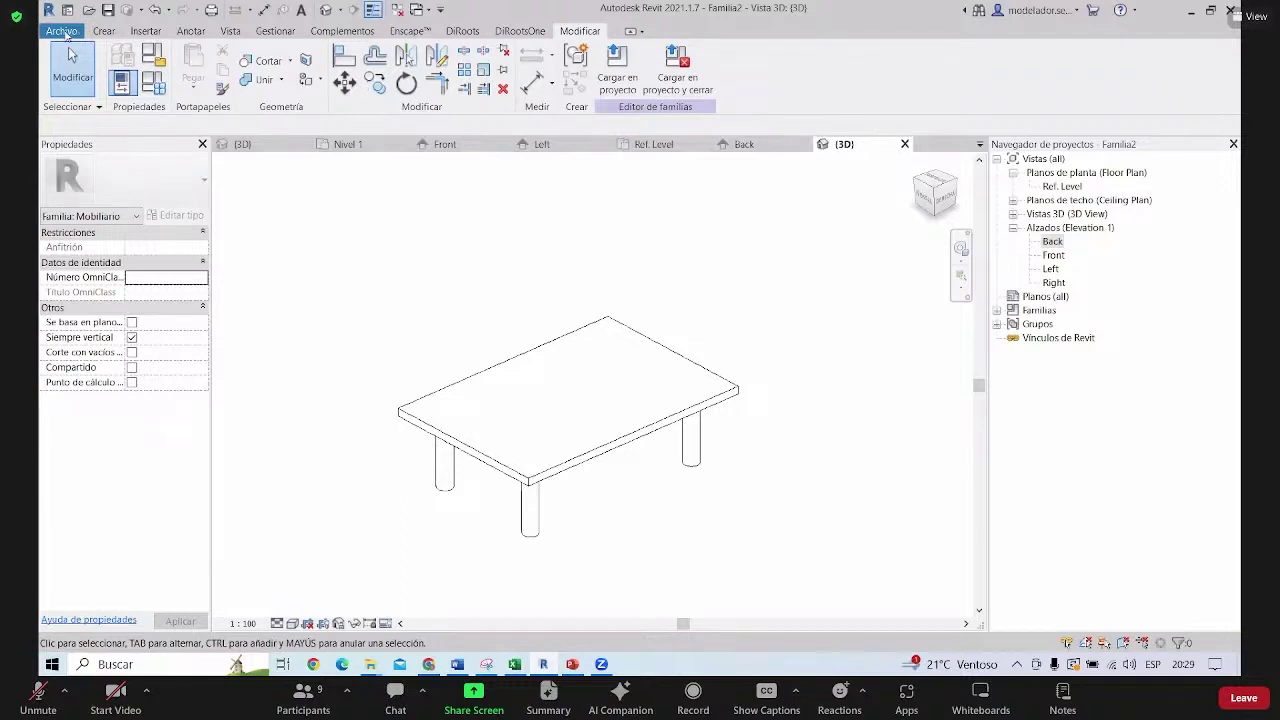
click(66, 35)
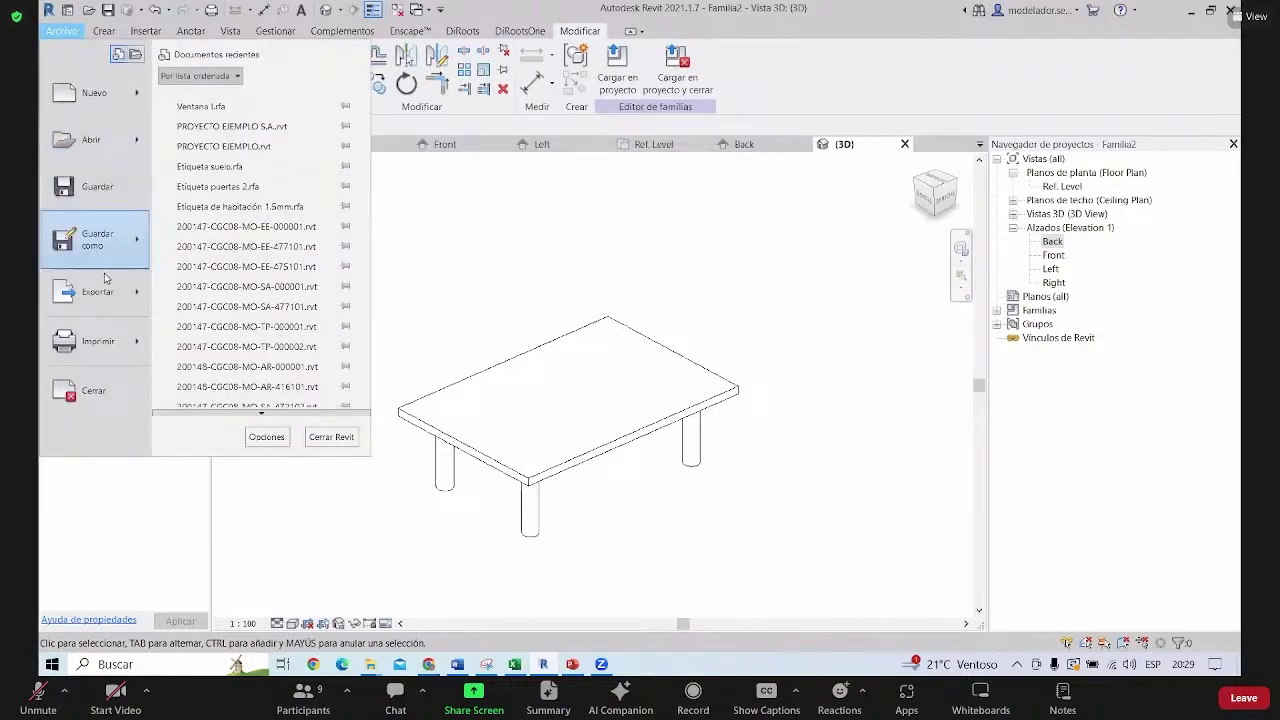
mouse_move(92, 239)
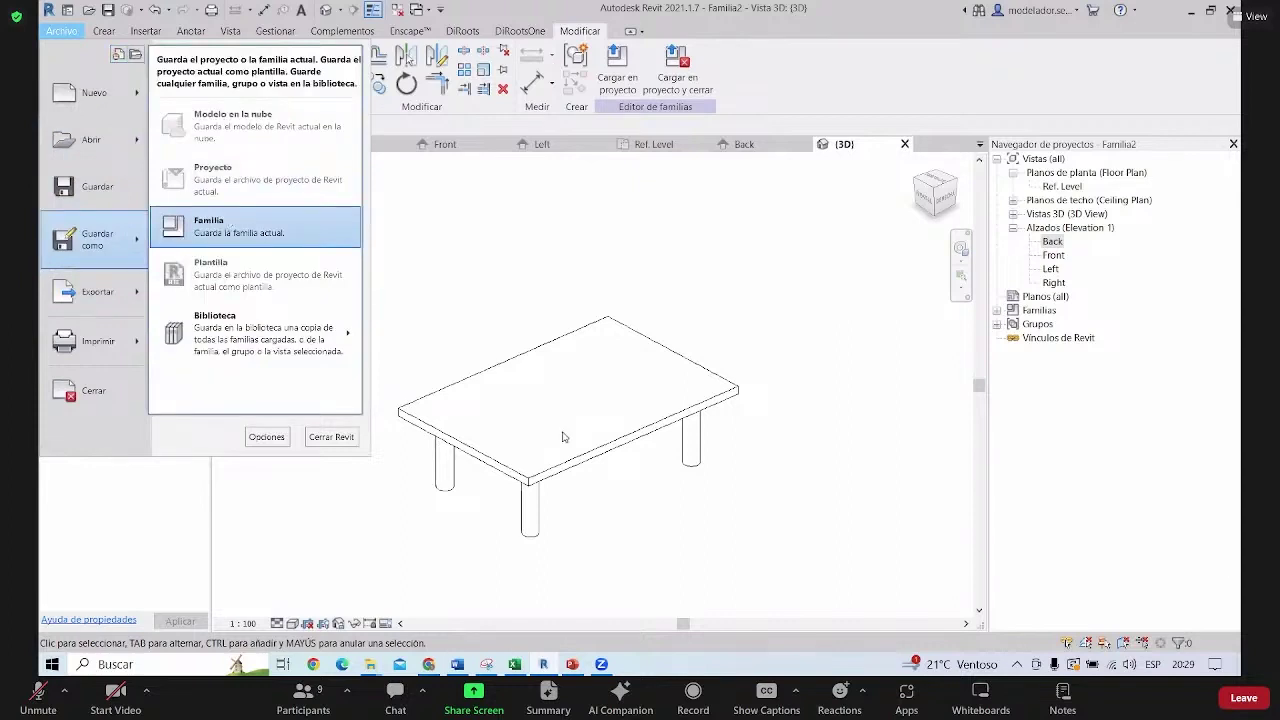
Save the family as 'Mesa 1' (.rfa) in the SEMINARIO folder
text(Mesa)
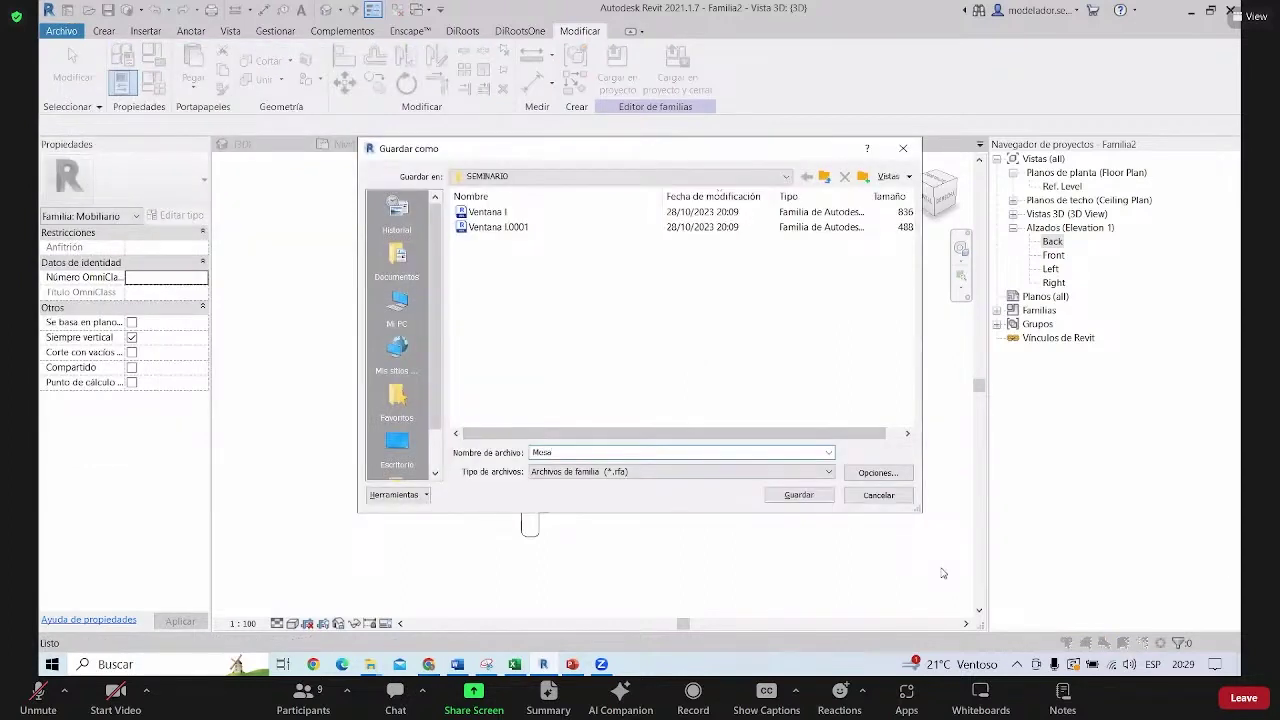
text( 1)
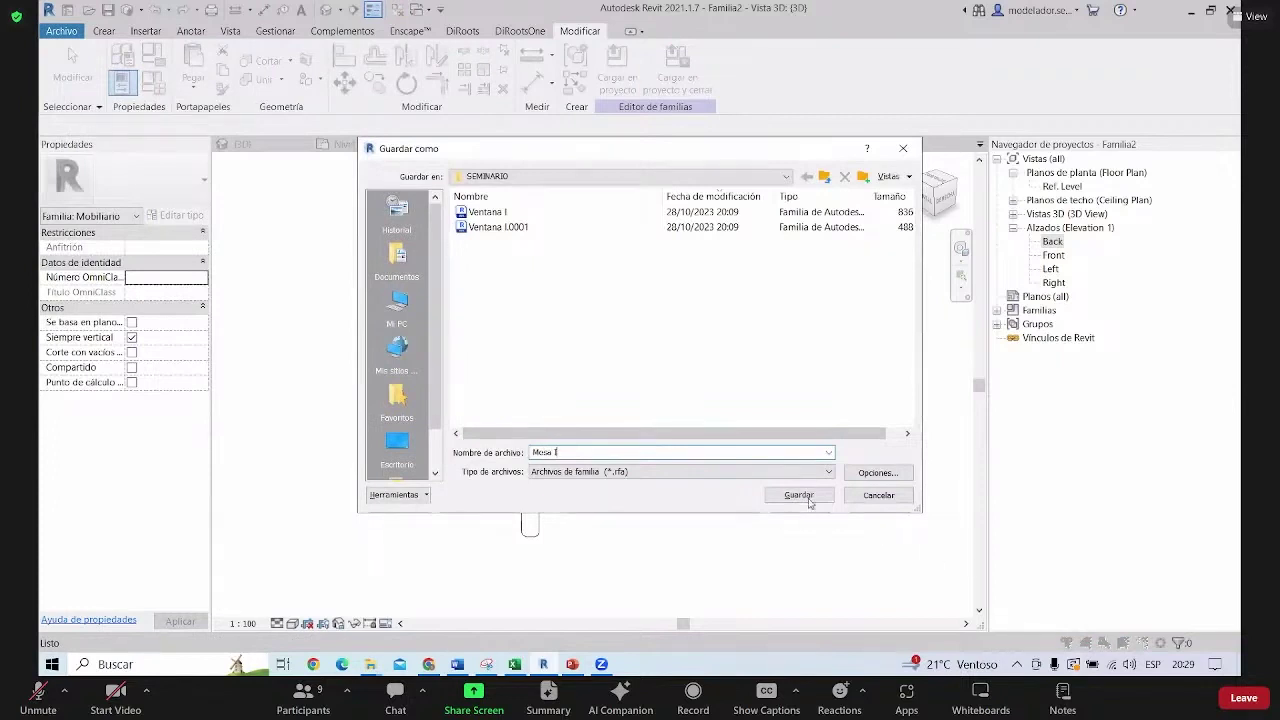
click(816, 494)
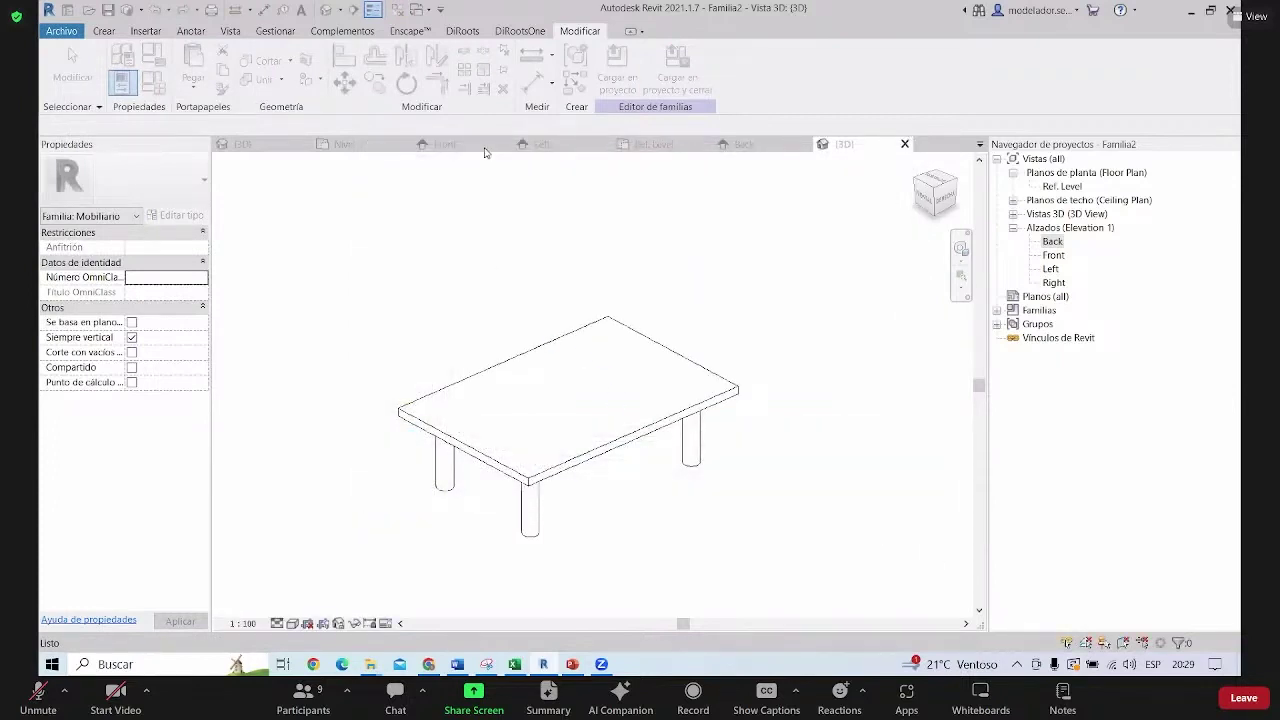
Add a family type named 2.2*3.2 with width 2.20 and length 3.20
click(154, 84)
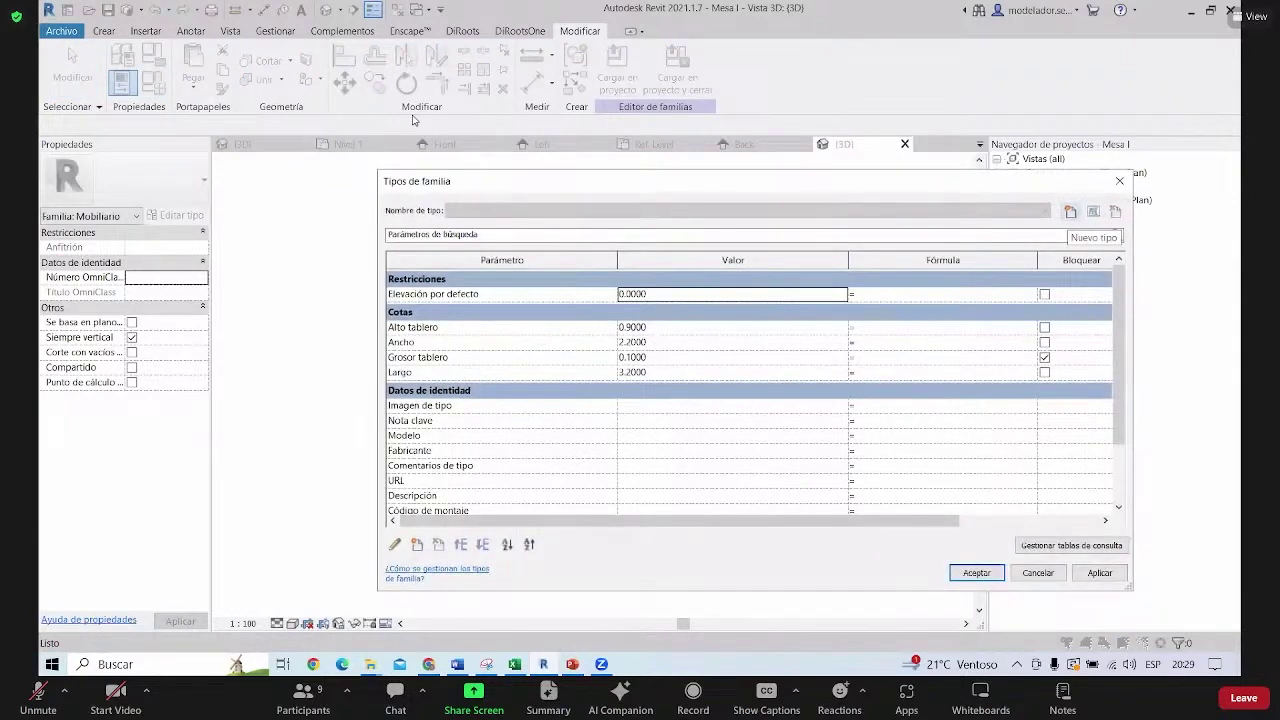
click(1069, 212)
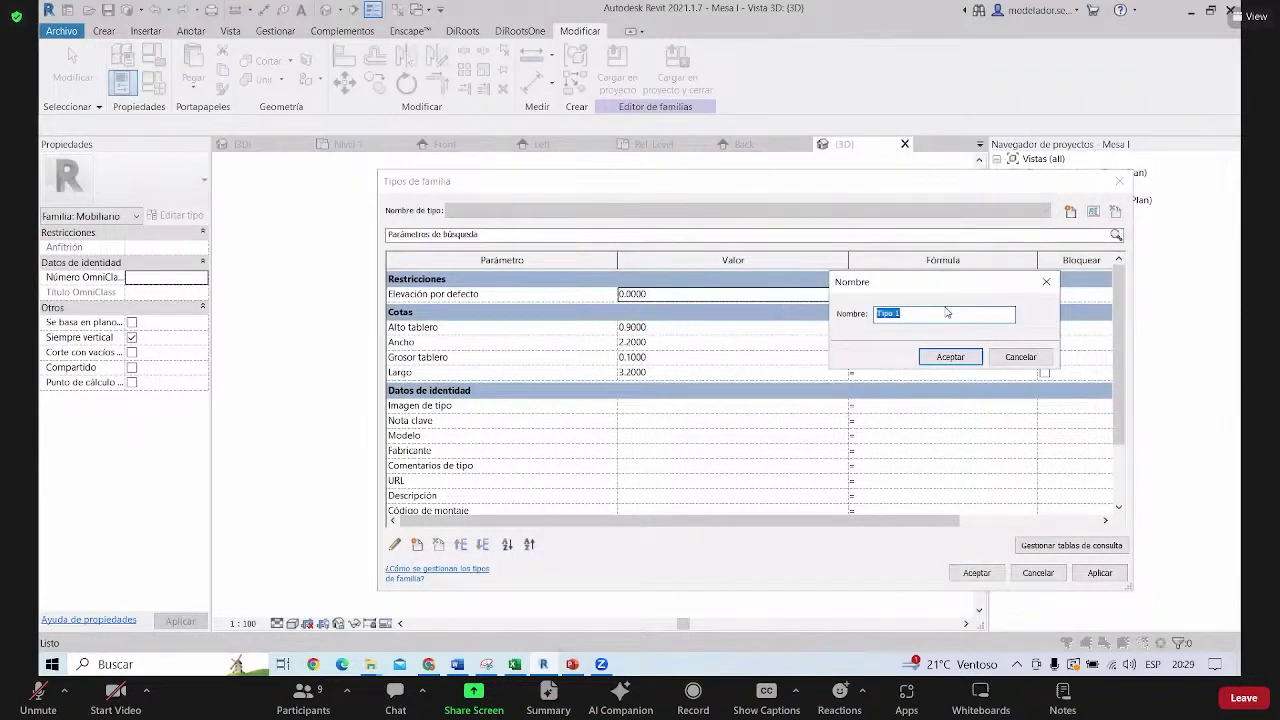
text(2.2*3.2)
click(950, 357)
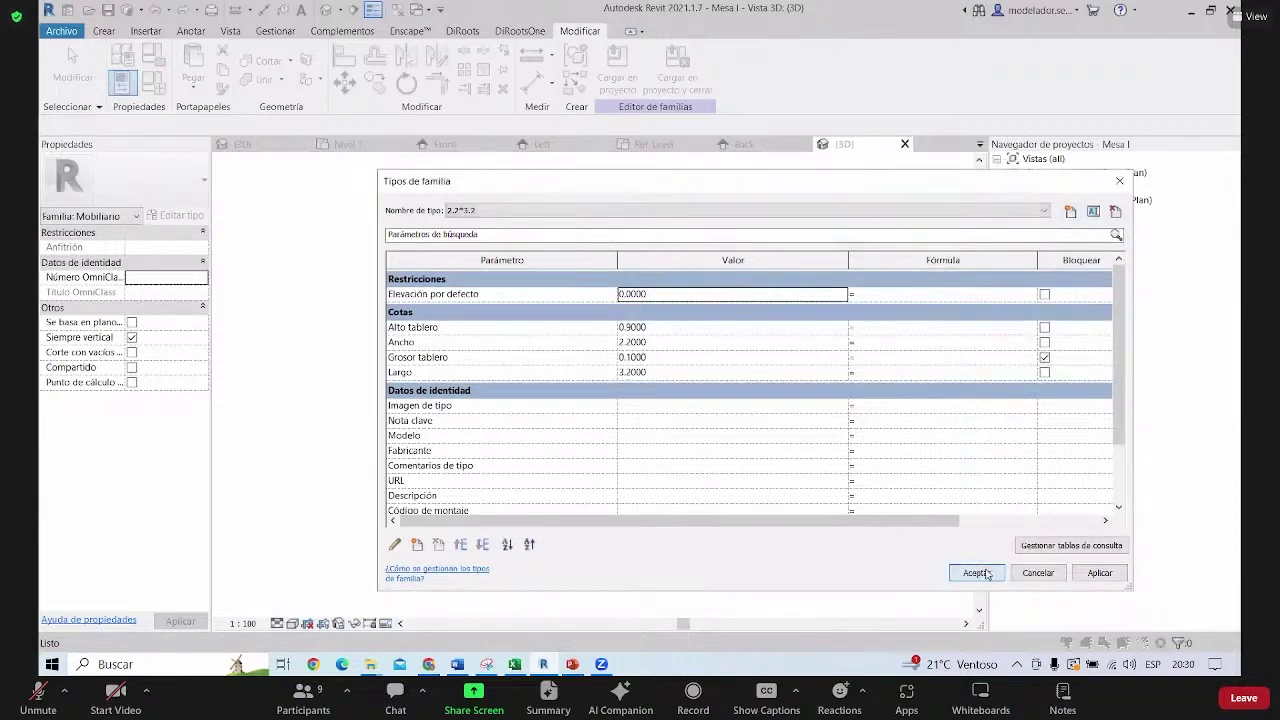
click(977, 572)
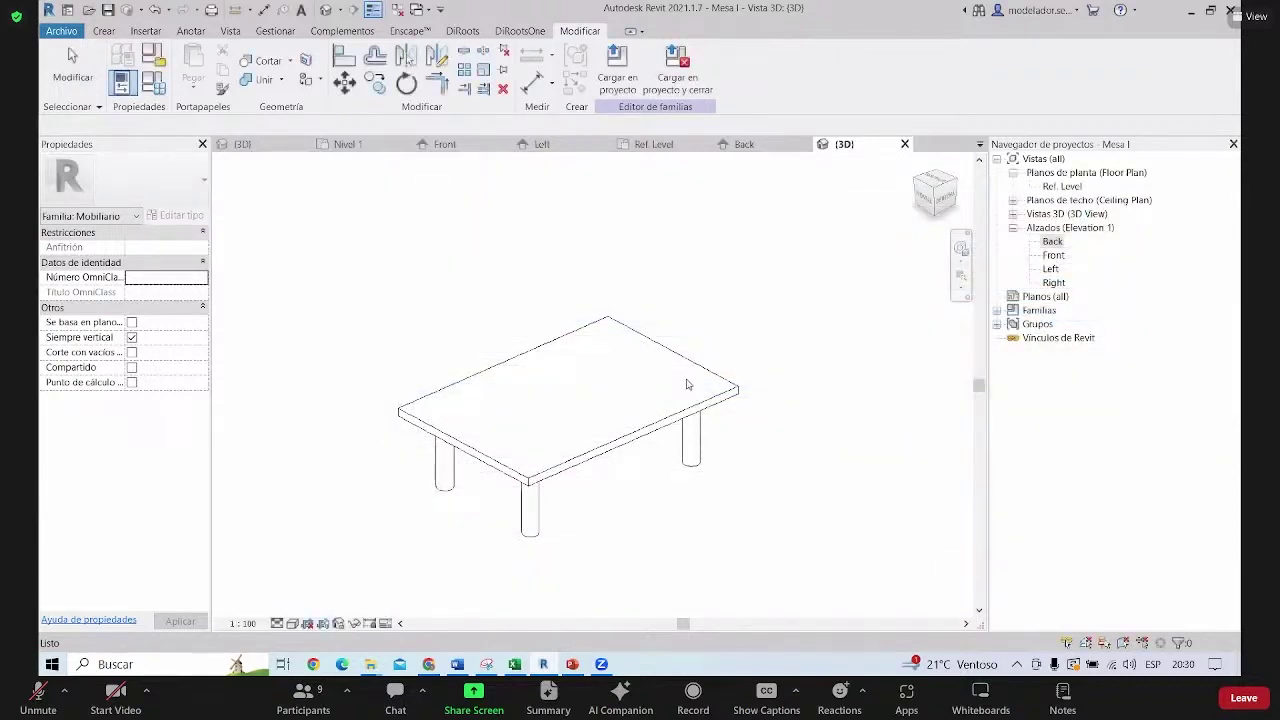
Load the Mesa I family into the project and place one table in the Nivel 1 plan
click(617, 66)
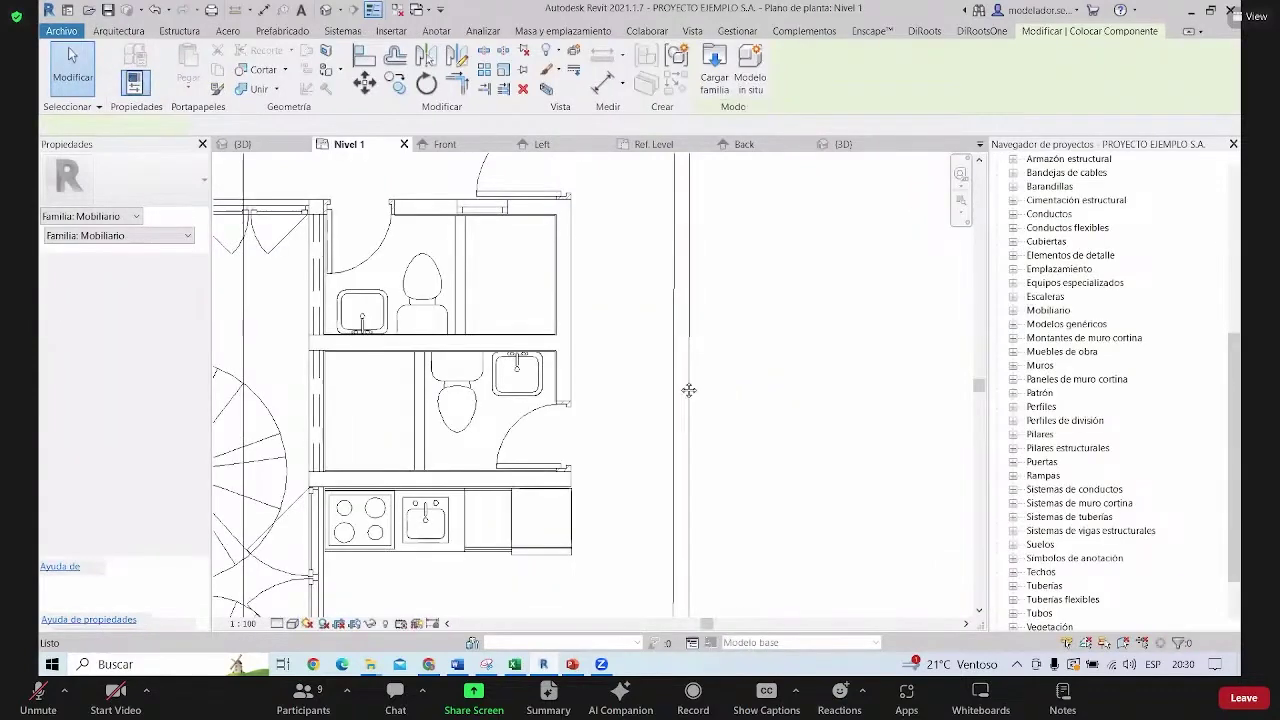
scroll(689, 389, down, 5)
scroll(608, 345, up, 1)
scroll(580, 370, up, 1)
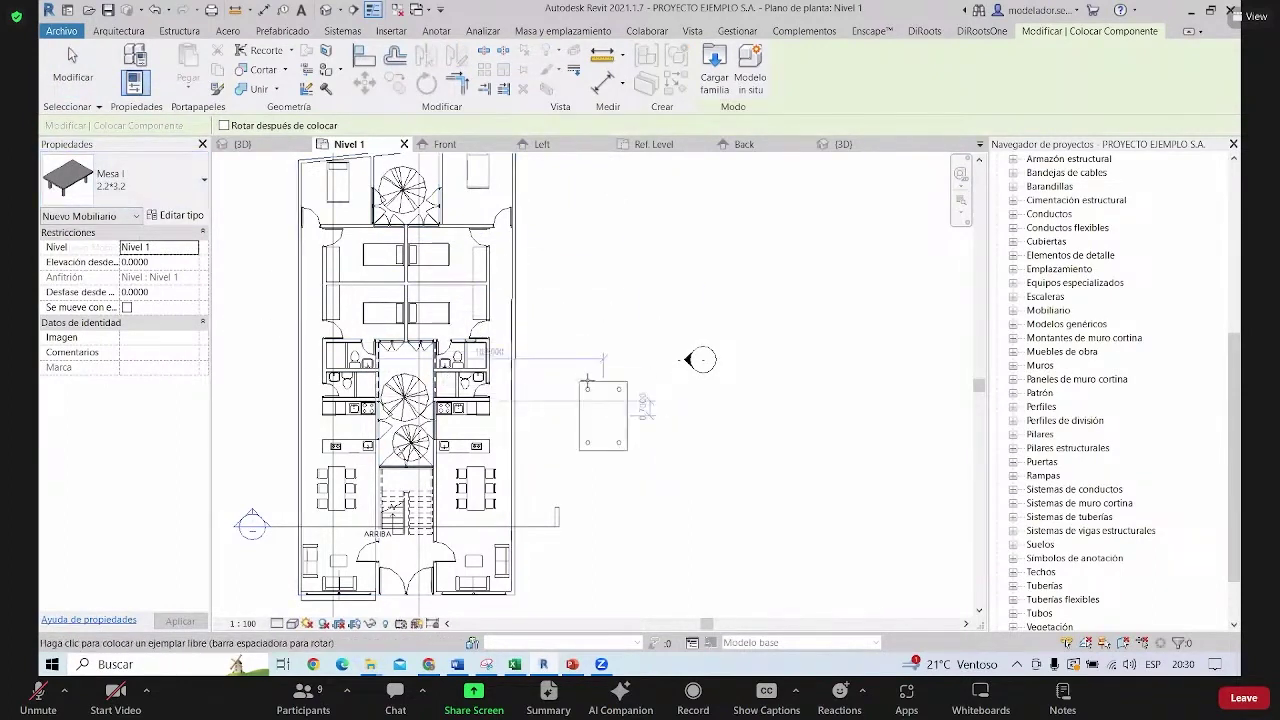
click(634, 443)
scroll(600, 462, up, 2)
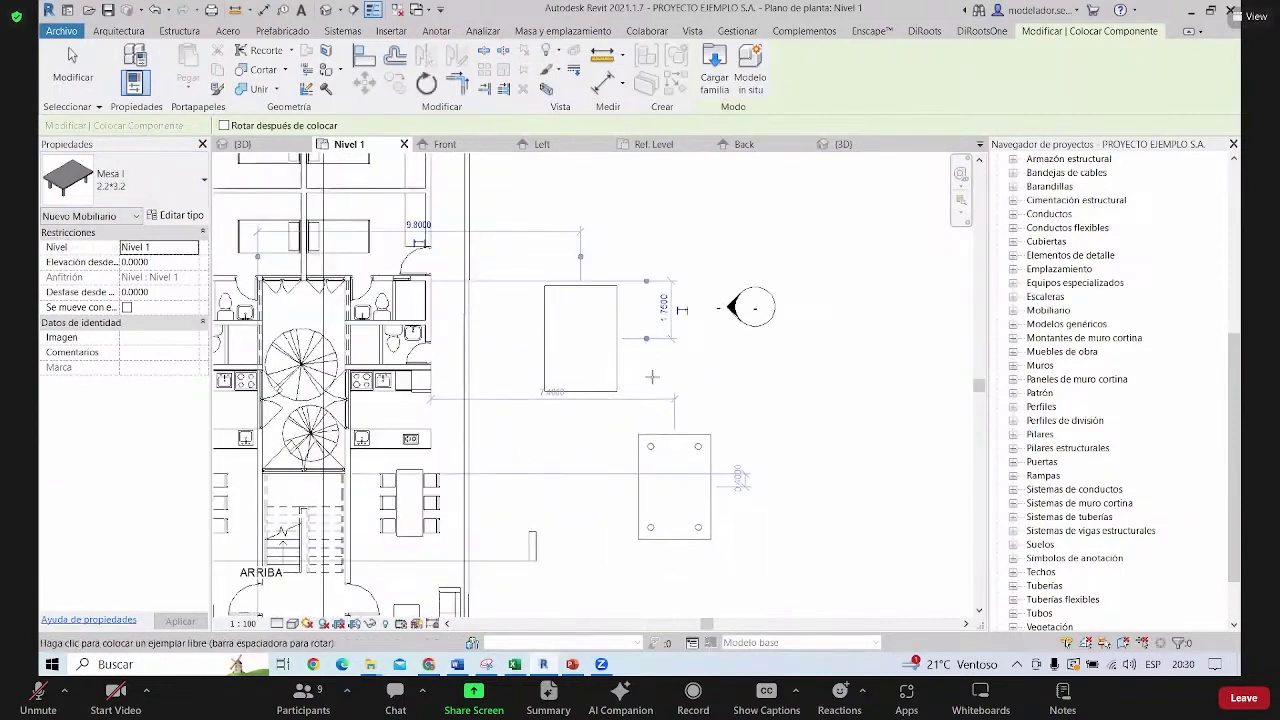
key(Escape)
In the table's type properties, change the Ancho width and set Largo to 4
click(178, 216)
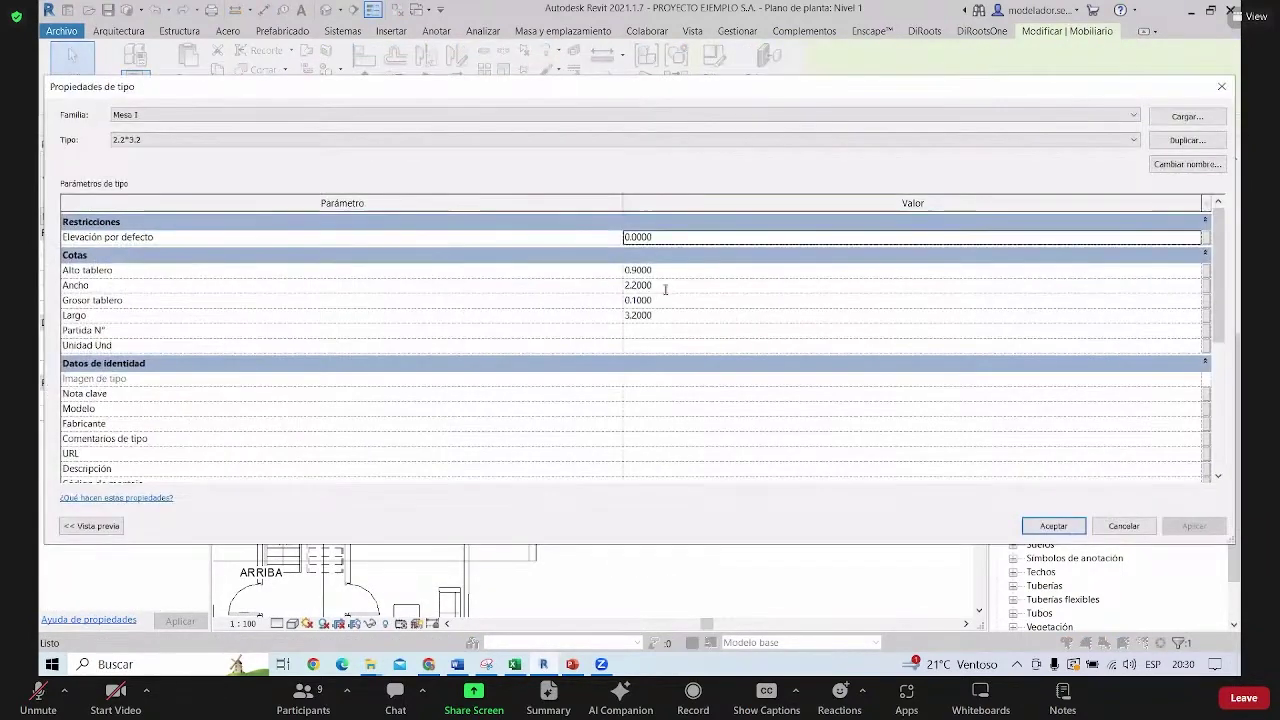
click(640, 285)
drag(601, 285, 652, 285)
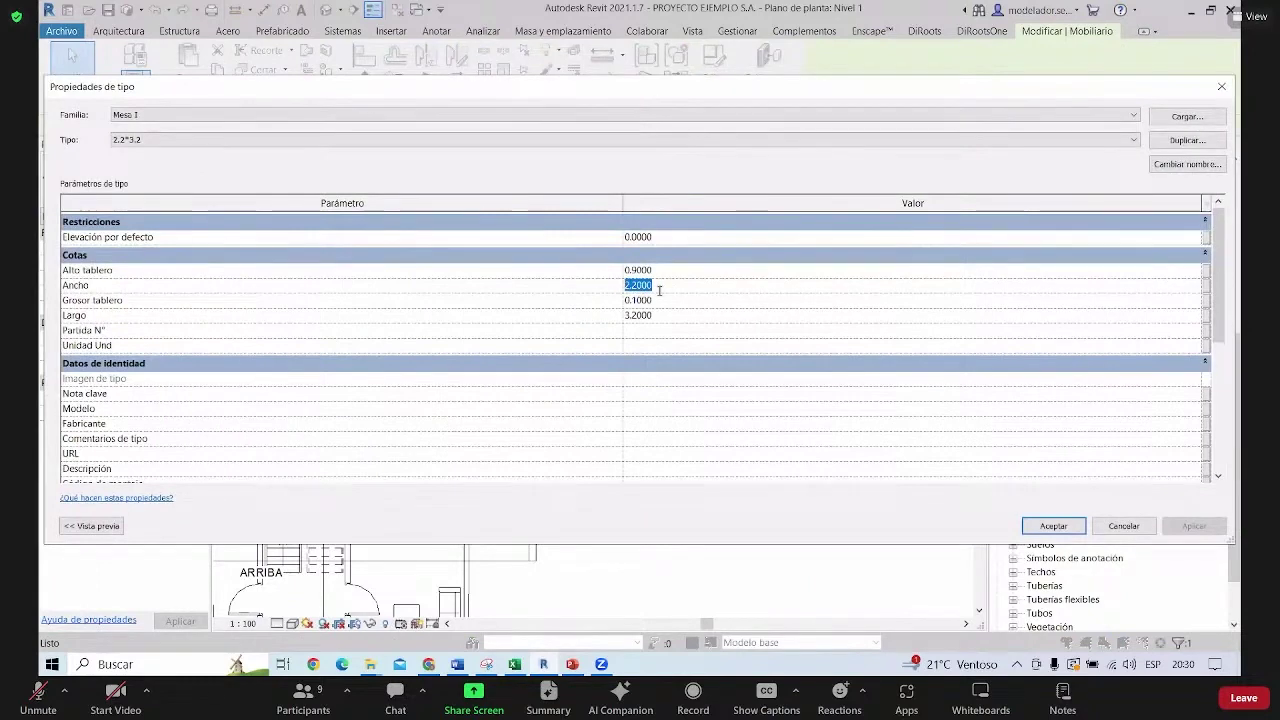
text(1)
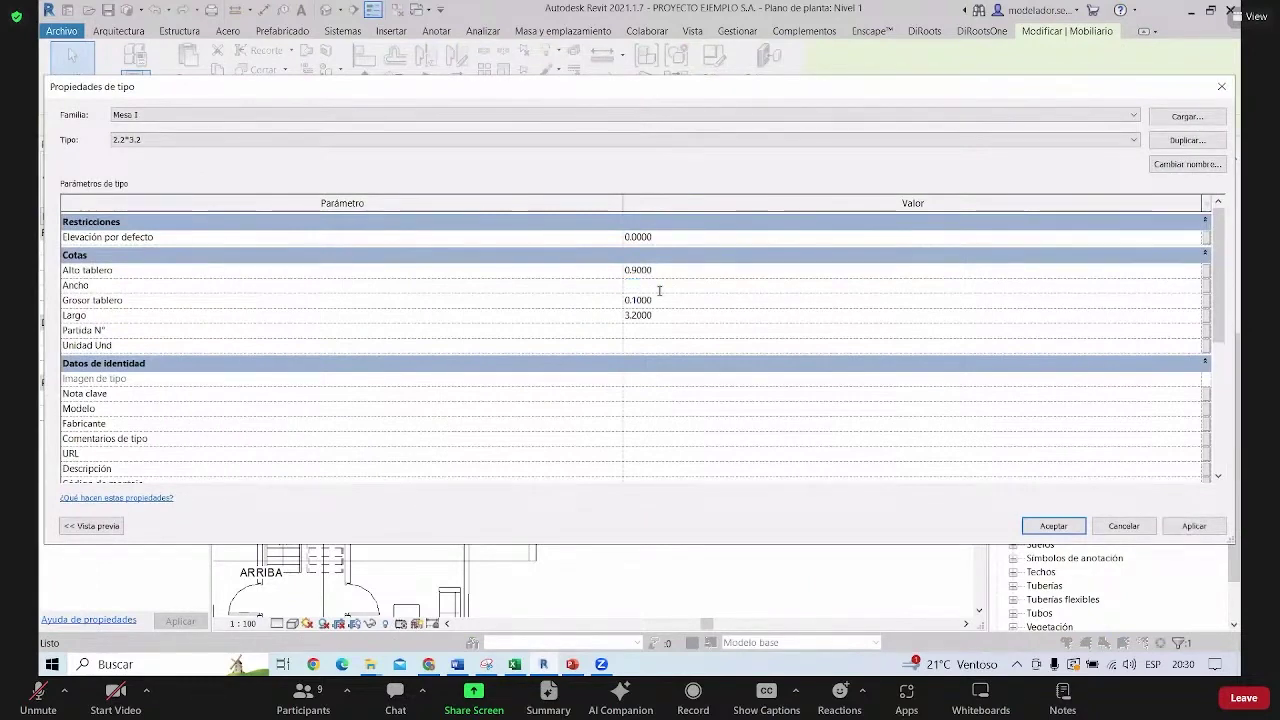
text(.5)
click(666, 314)
text(4)
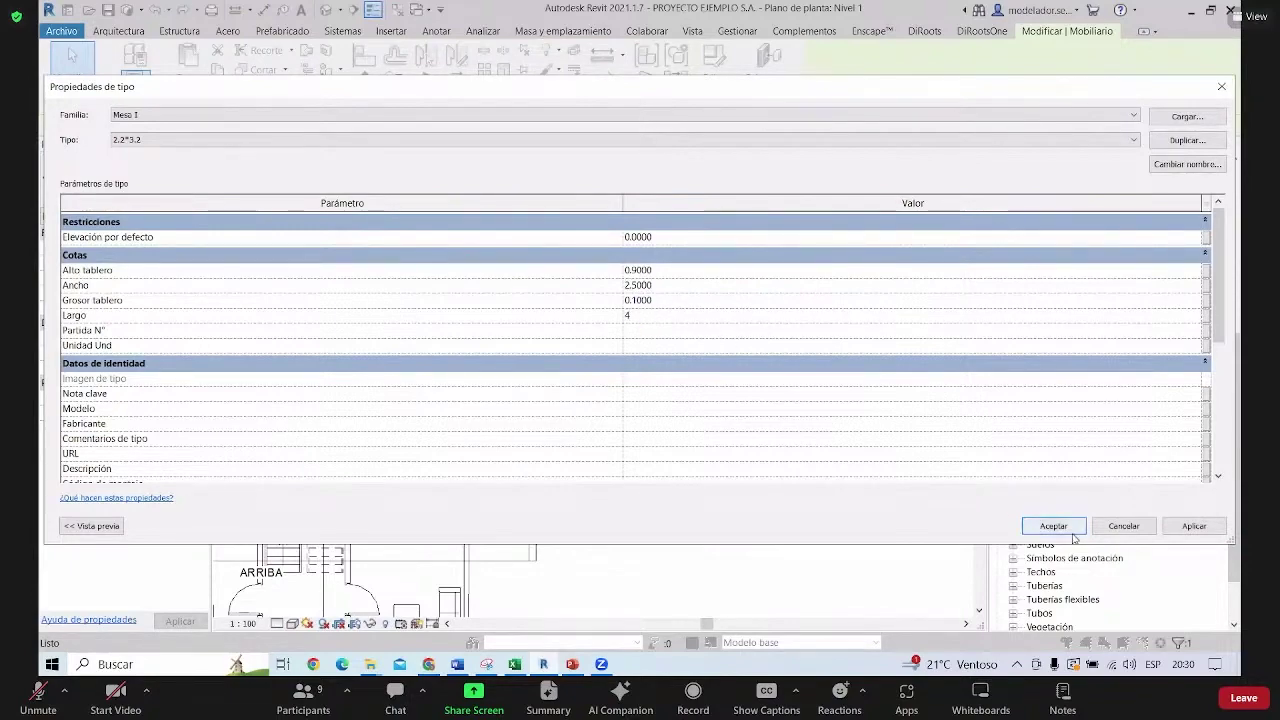
click(679, 500)
key(Return)
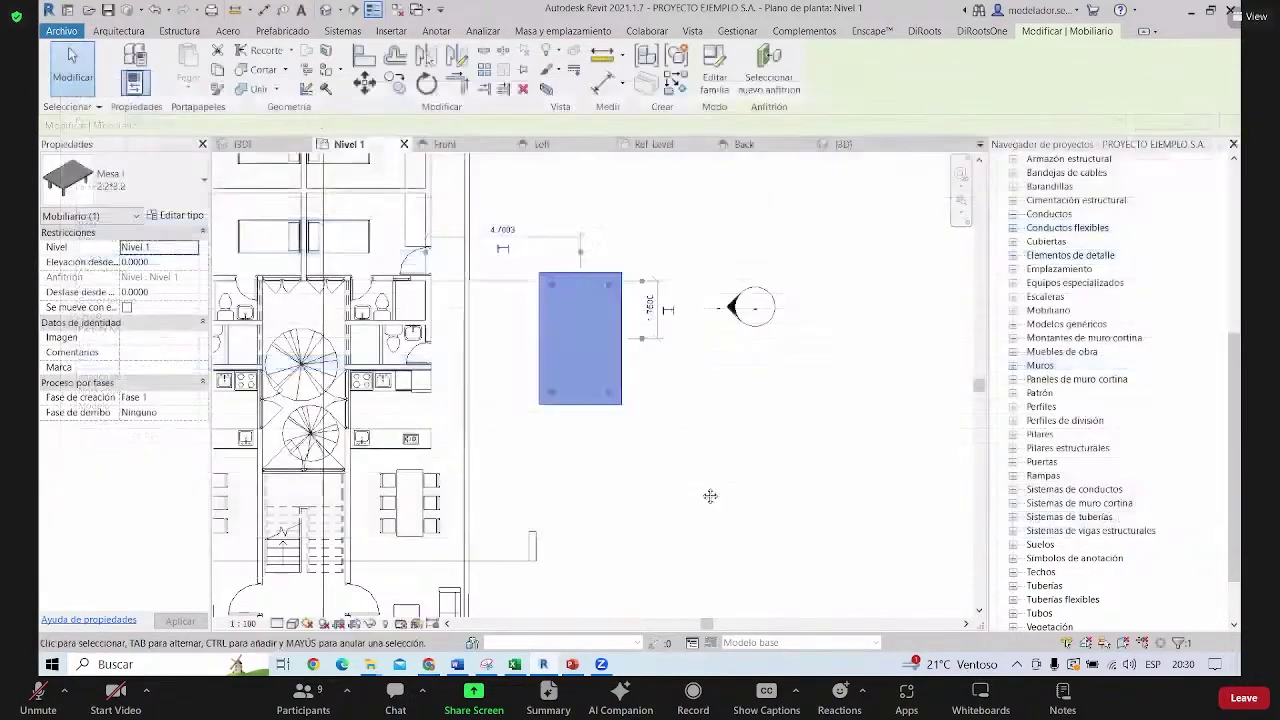
Recenter the view and window-select all the table's extrusions
scroll(602, 457, down, 1)
middle_drag(602, 457, 537, 328)
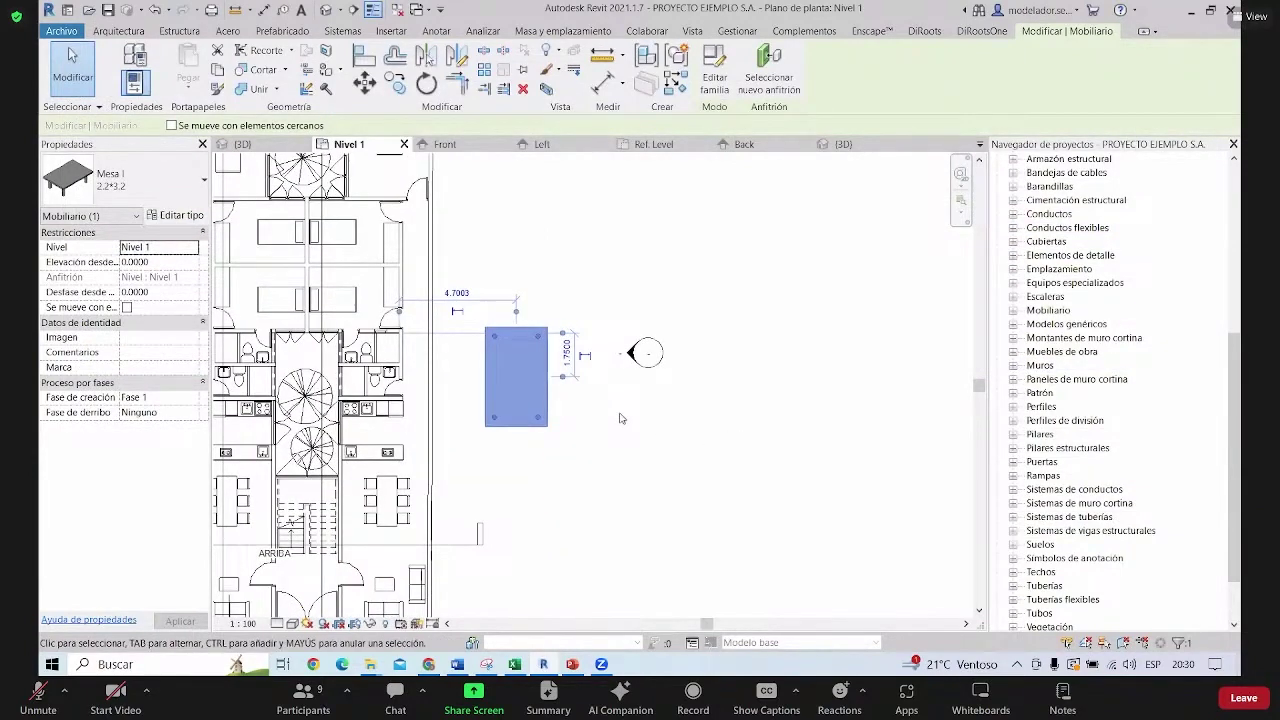
drag(870, 543, 400, 300)
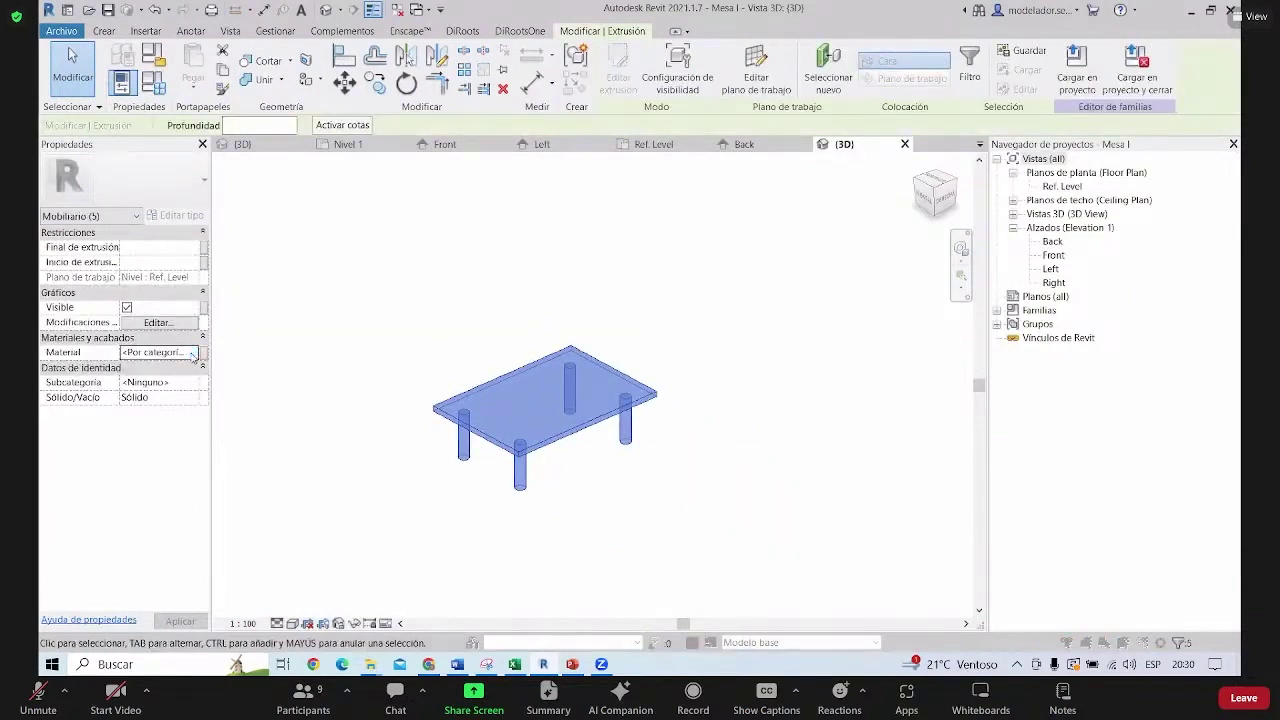
Create a new material with the birch (Abedul) appearance and rendered shading
click(199, 352)
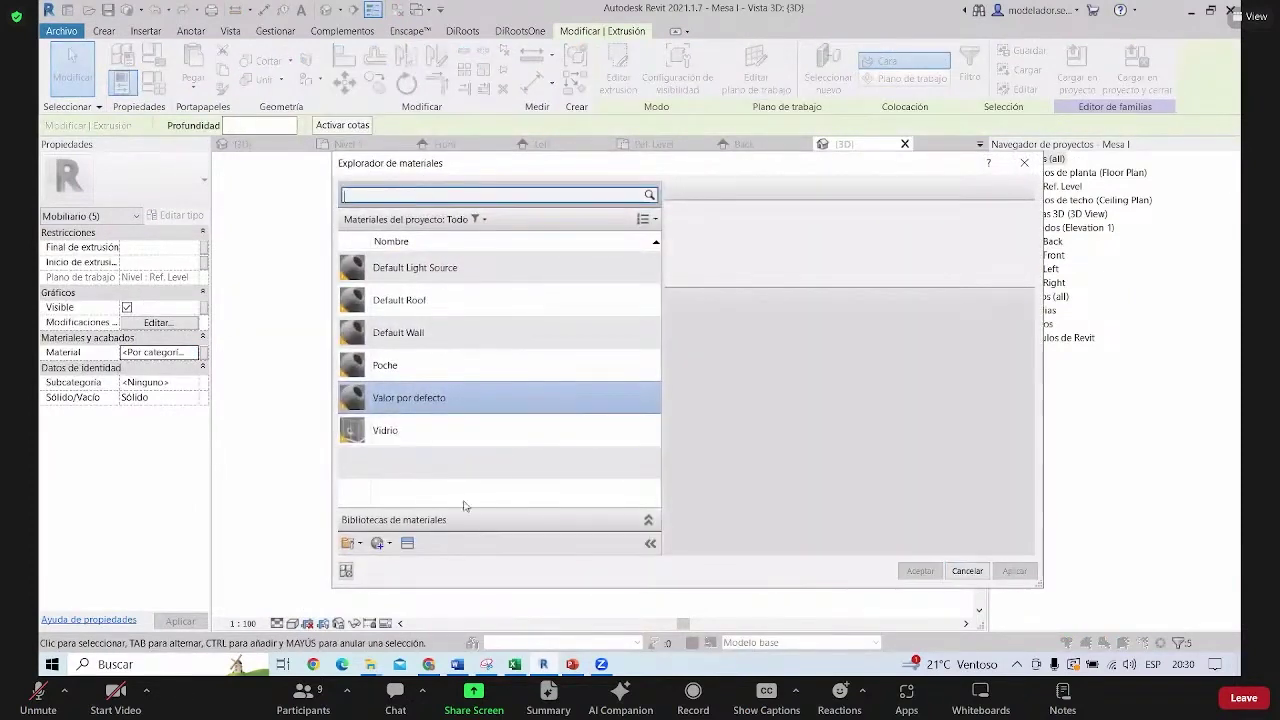
click(393, 545)
click(430, 564)
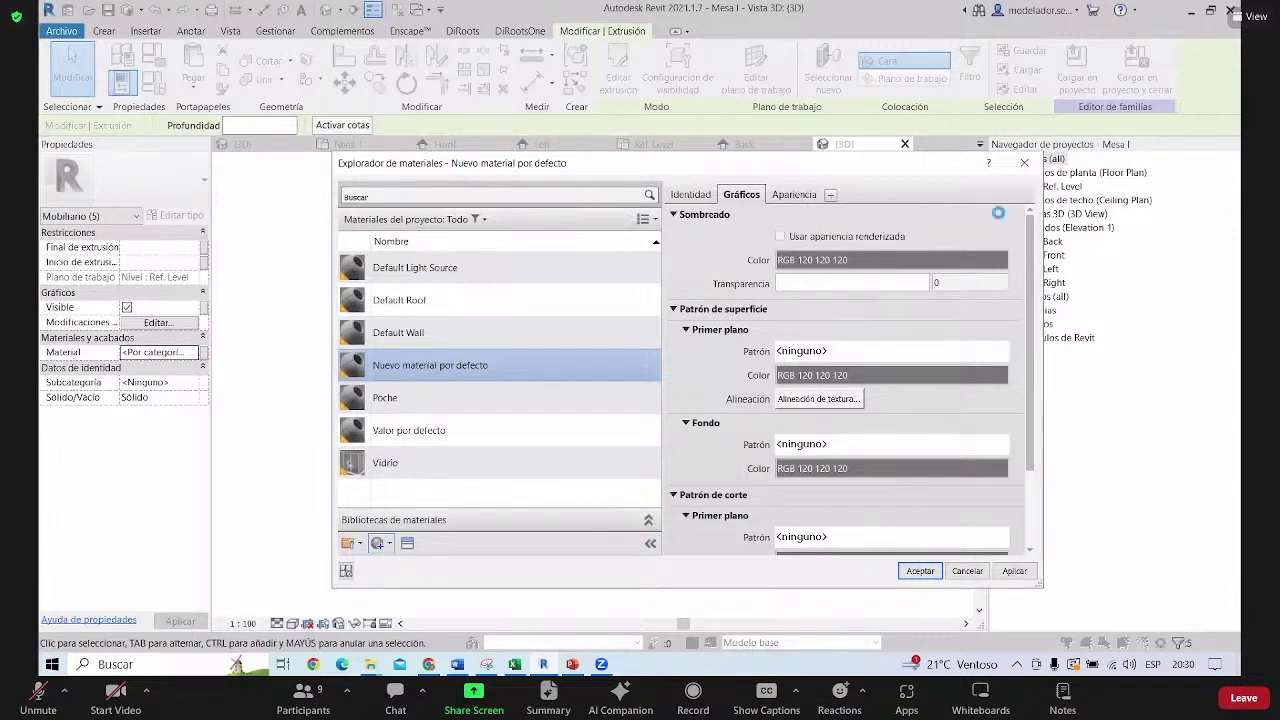
click(813, 350)
double_click(500, 273)
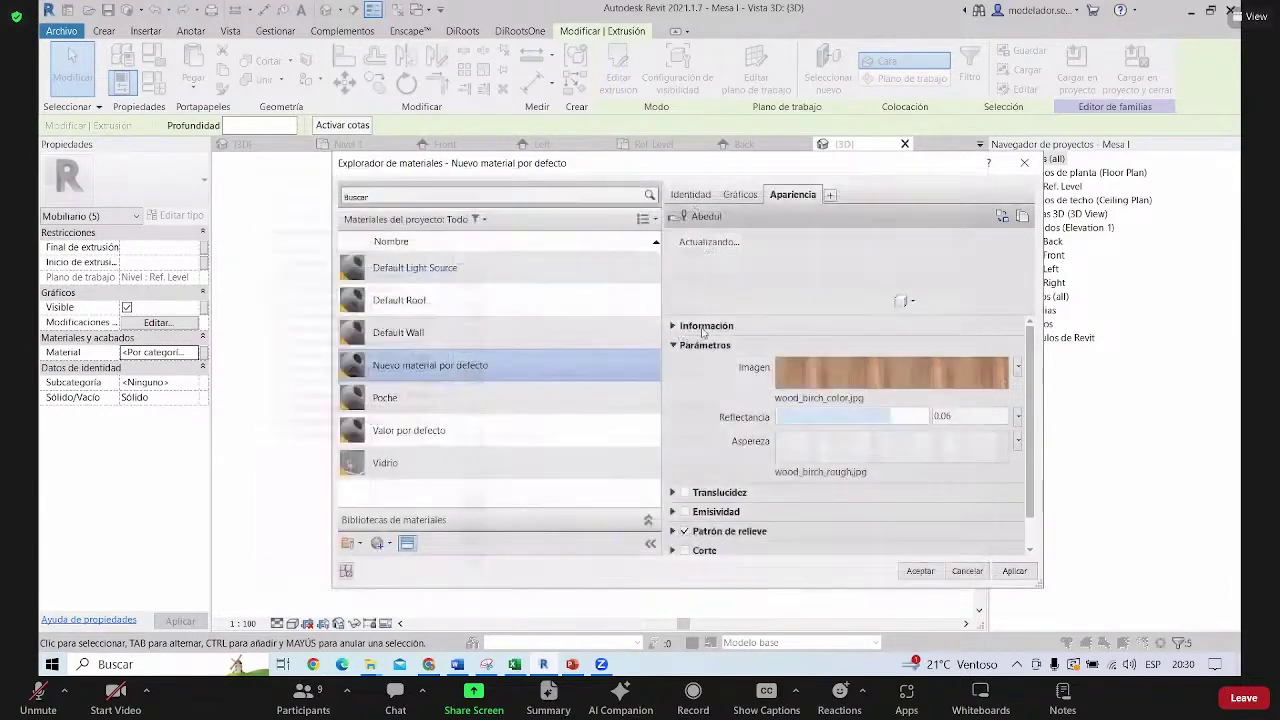
click(690, 194)
click(741, 194)
click(780, 236)
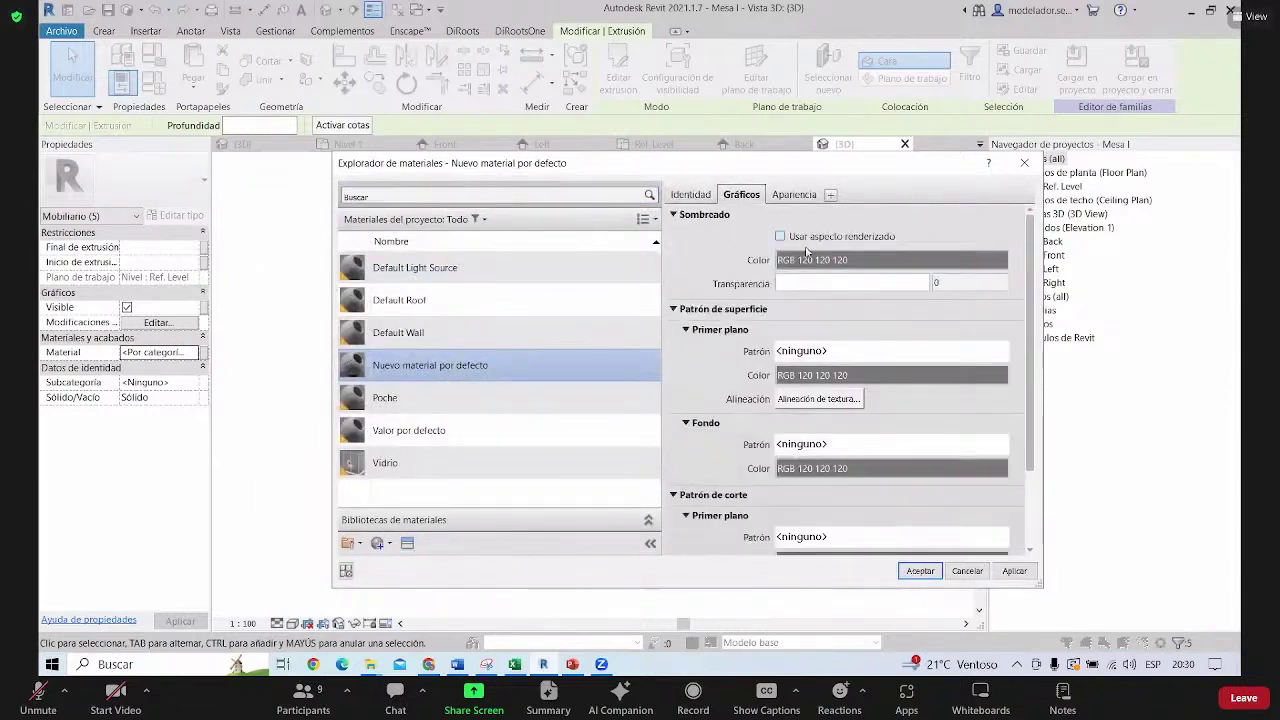
Rename the new material to Madera and assign it to the table solids
right_click(455, 378)
click(517, 427)
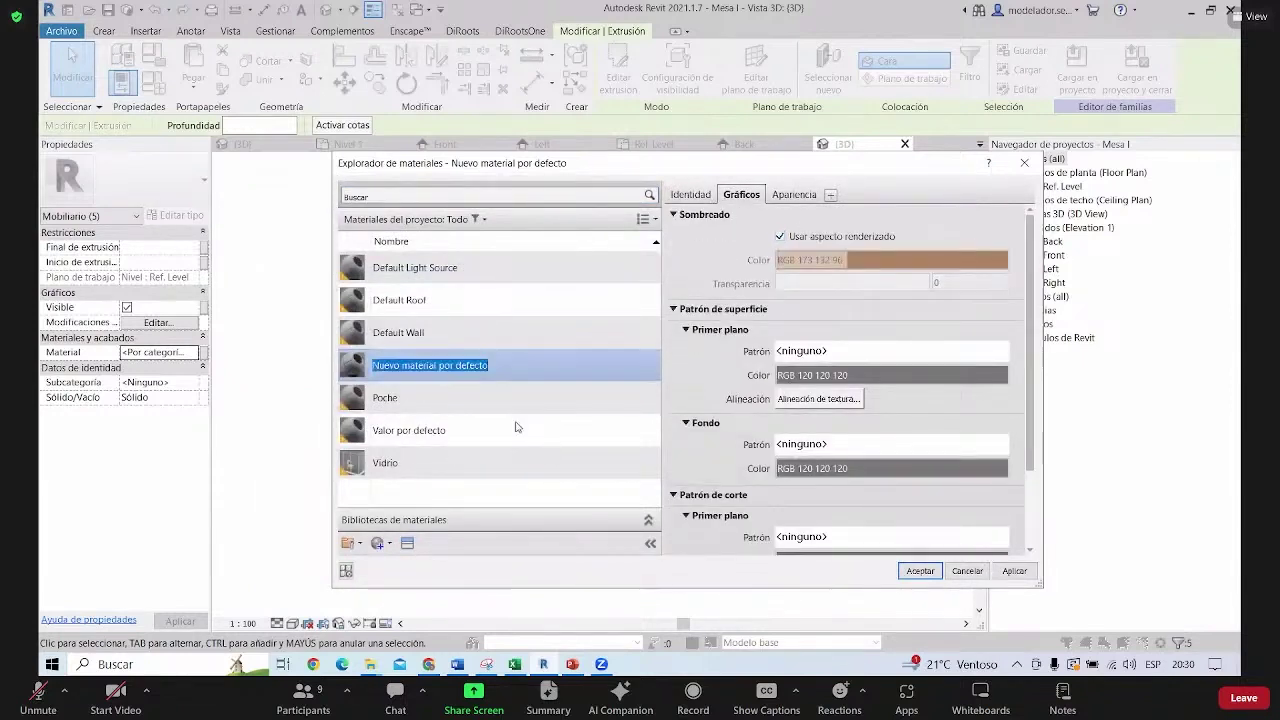
text(Madera)
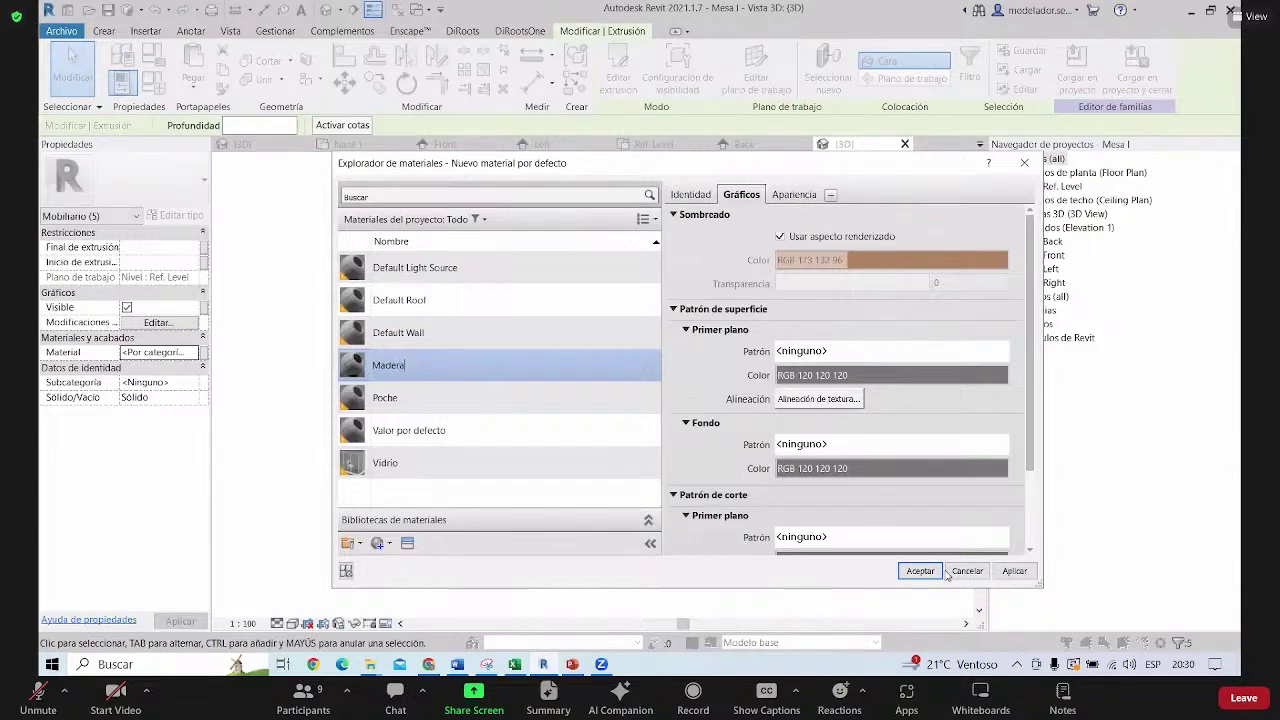
click(921, 570)
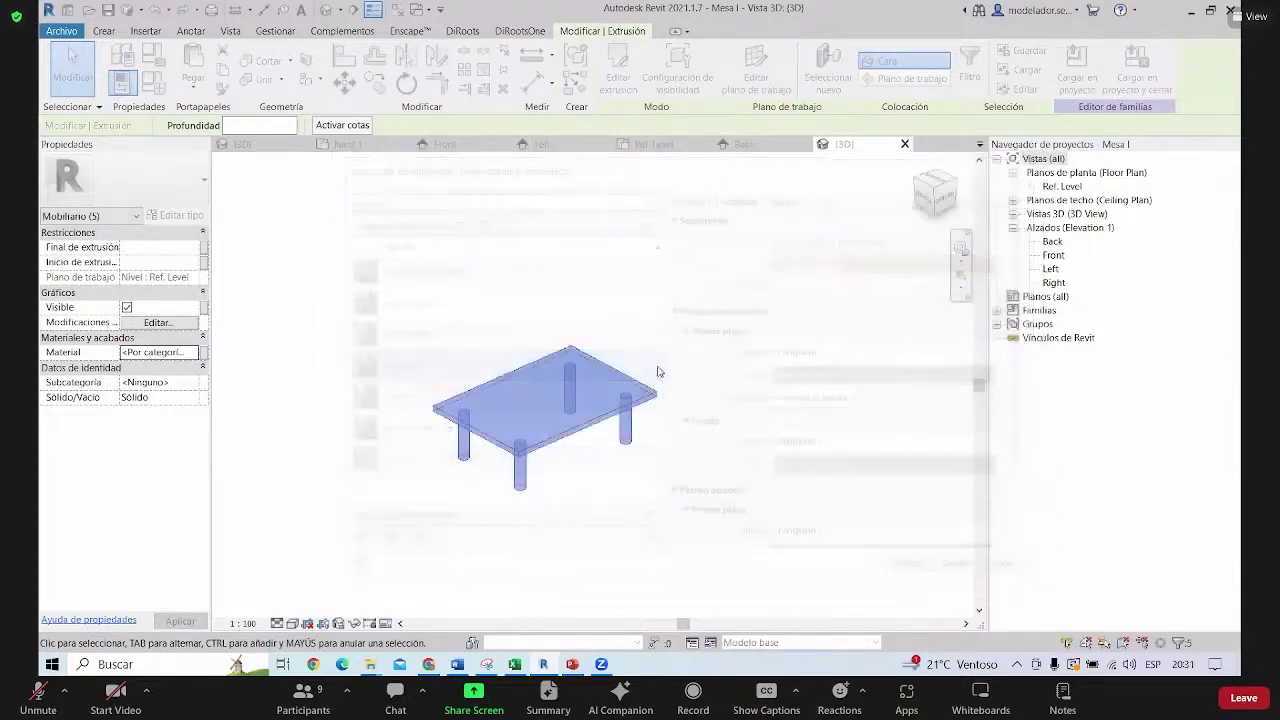
click(726, 490)
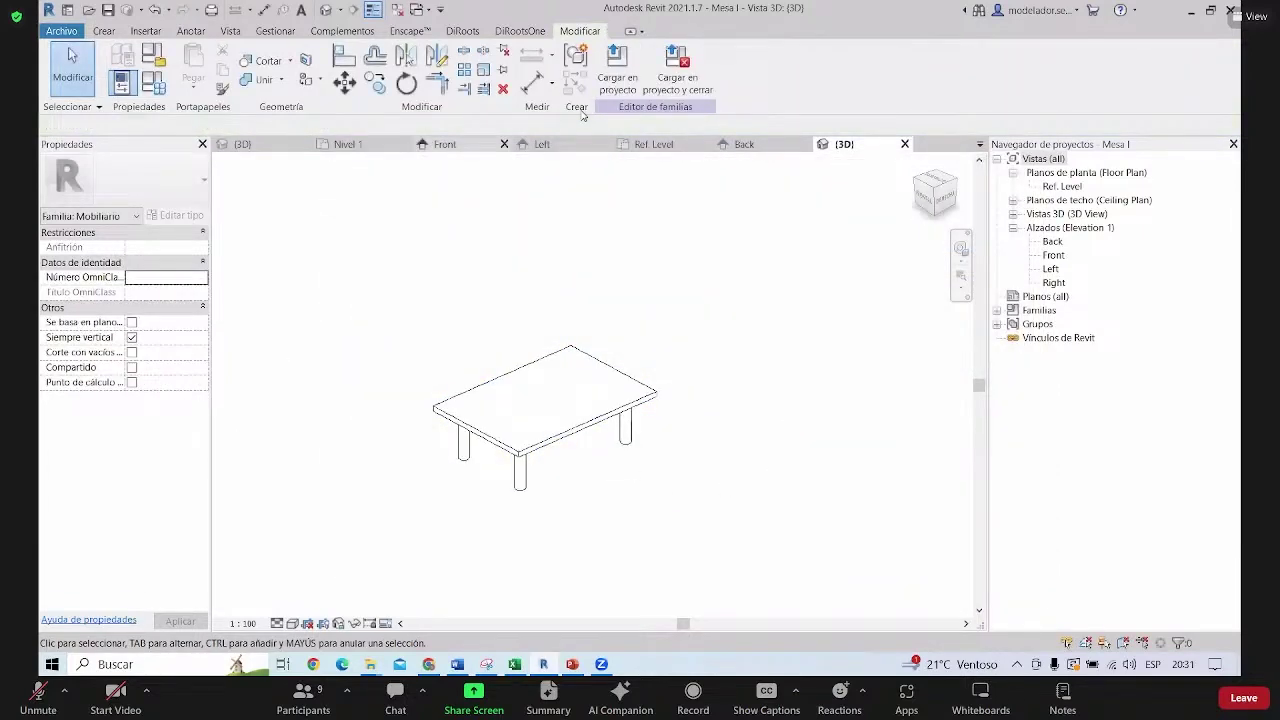
Reload Mesa I, overwriting the existing version, inspect the table in 3D, and return to Nivel 1
click(617, 66)
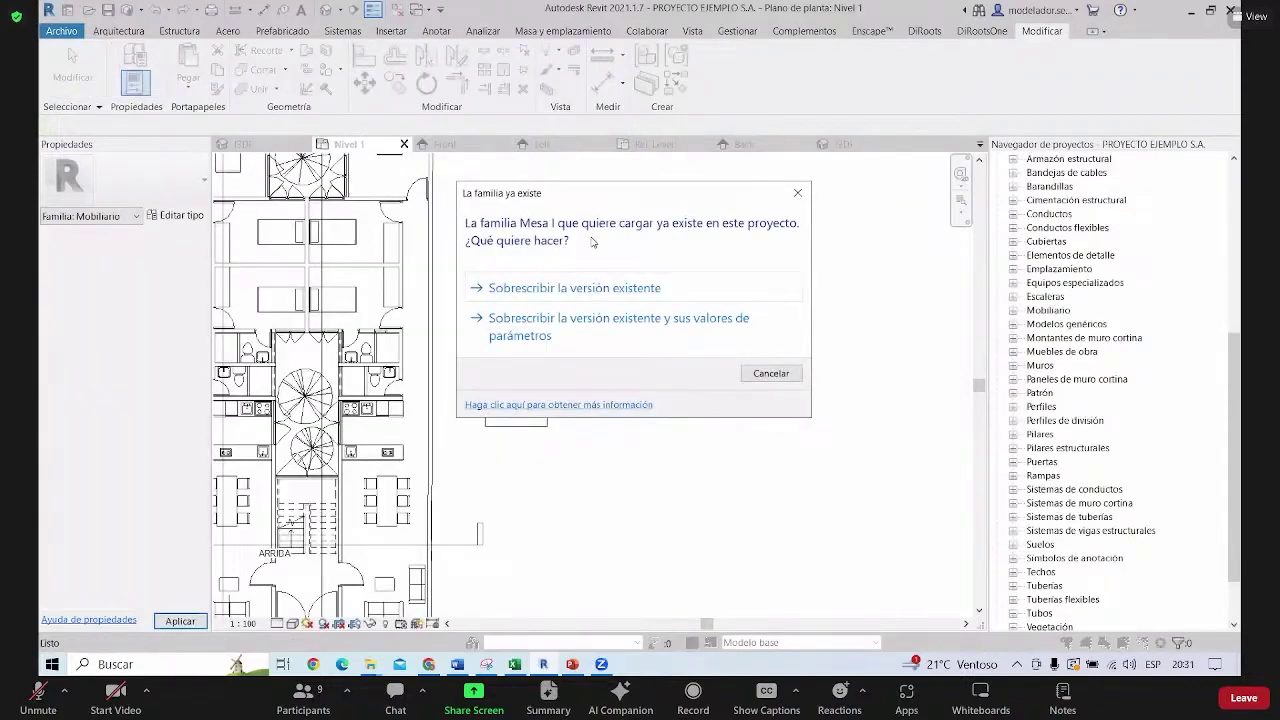
click(597, 320)
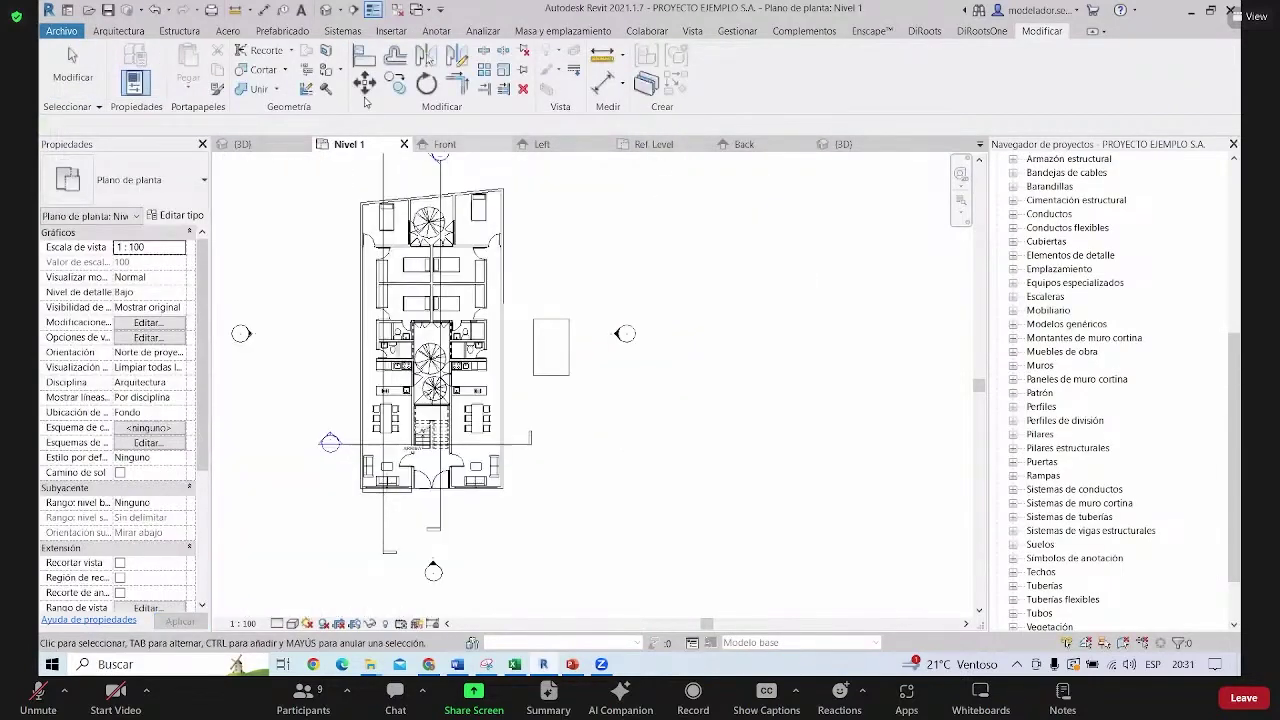
click(324, 10)
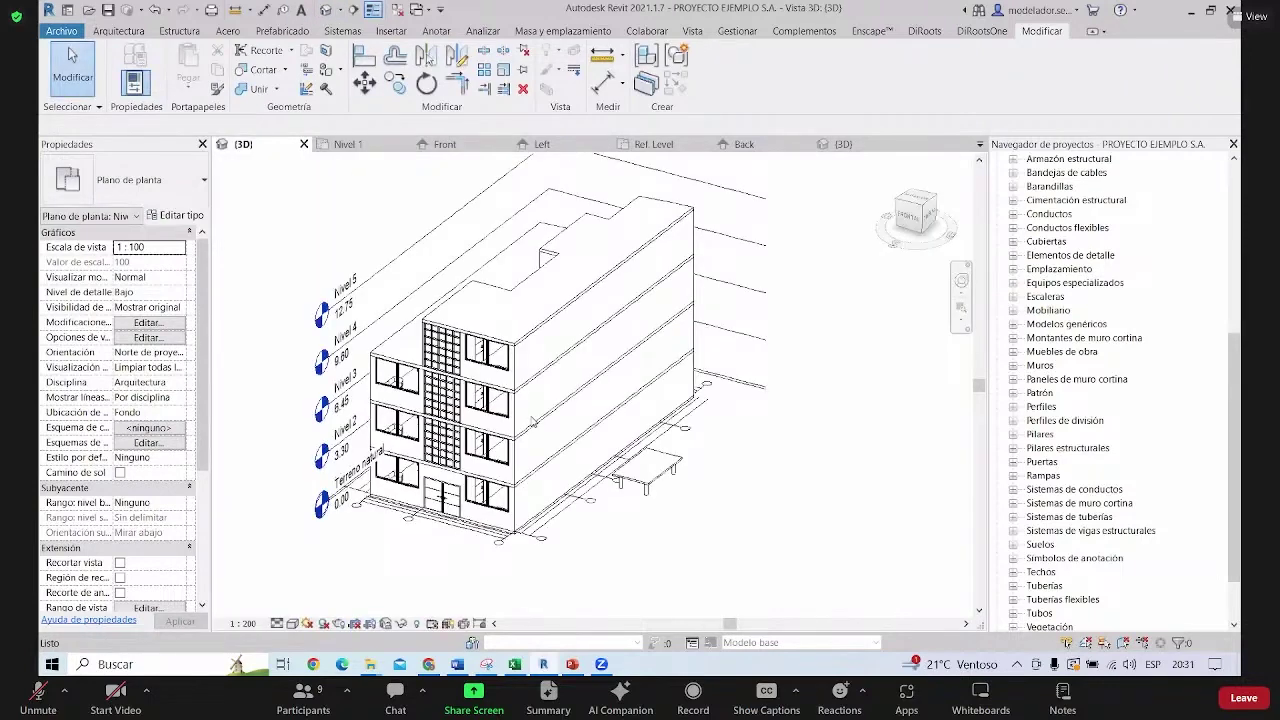
scroll(688, 473, up, 2)
scroll(688, 473, up, 3)
click(660, 465)
scroll(705, 478, up, 2)
shift+middle_drag(711, 475, 707, 465)
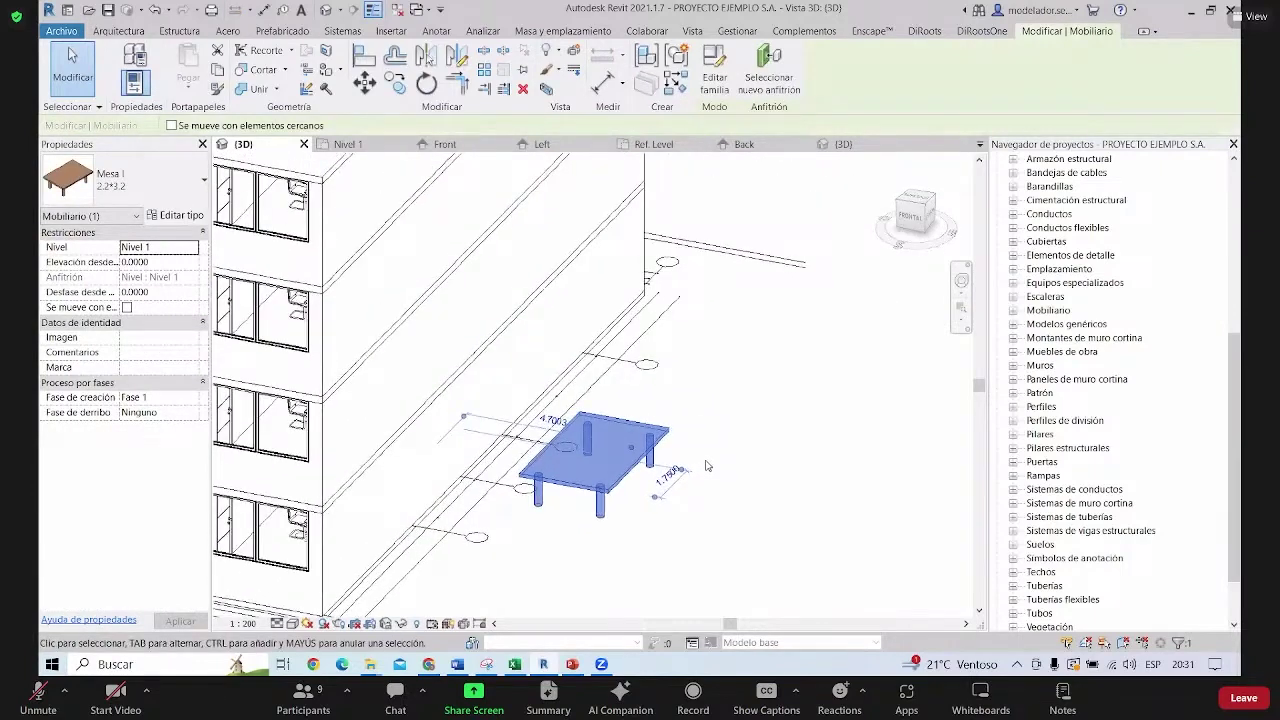
scroll(530, 292, down, 2)
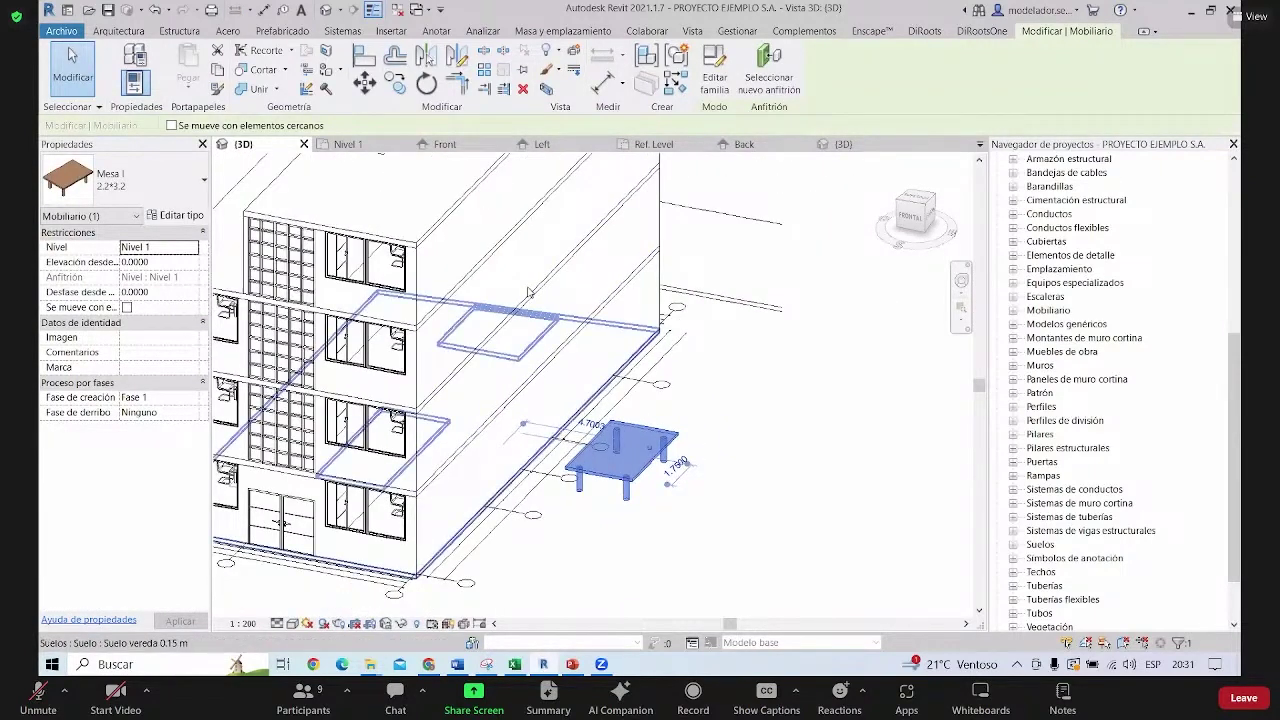
click(364, 146)
Return to the Mesa I family via its Back elevation, then frame the Ref. Level plan's four legs
scroll(586, 262, up, 3)
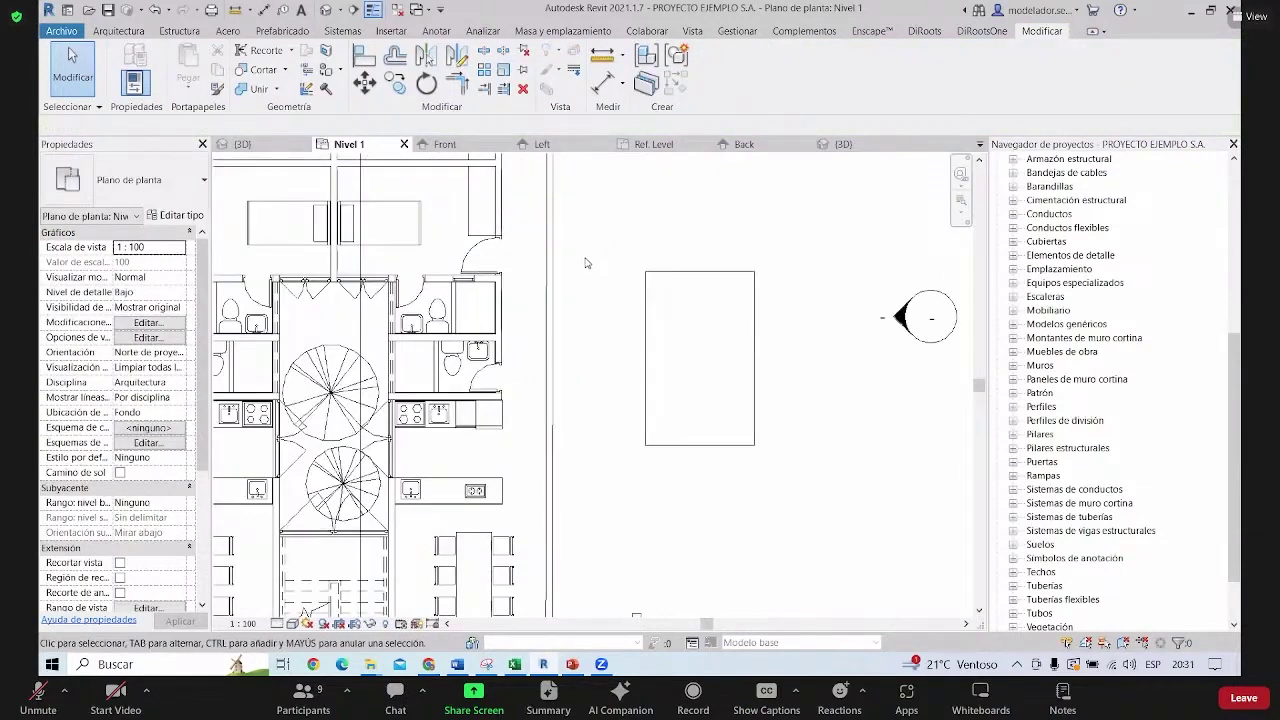
click(755, 146)
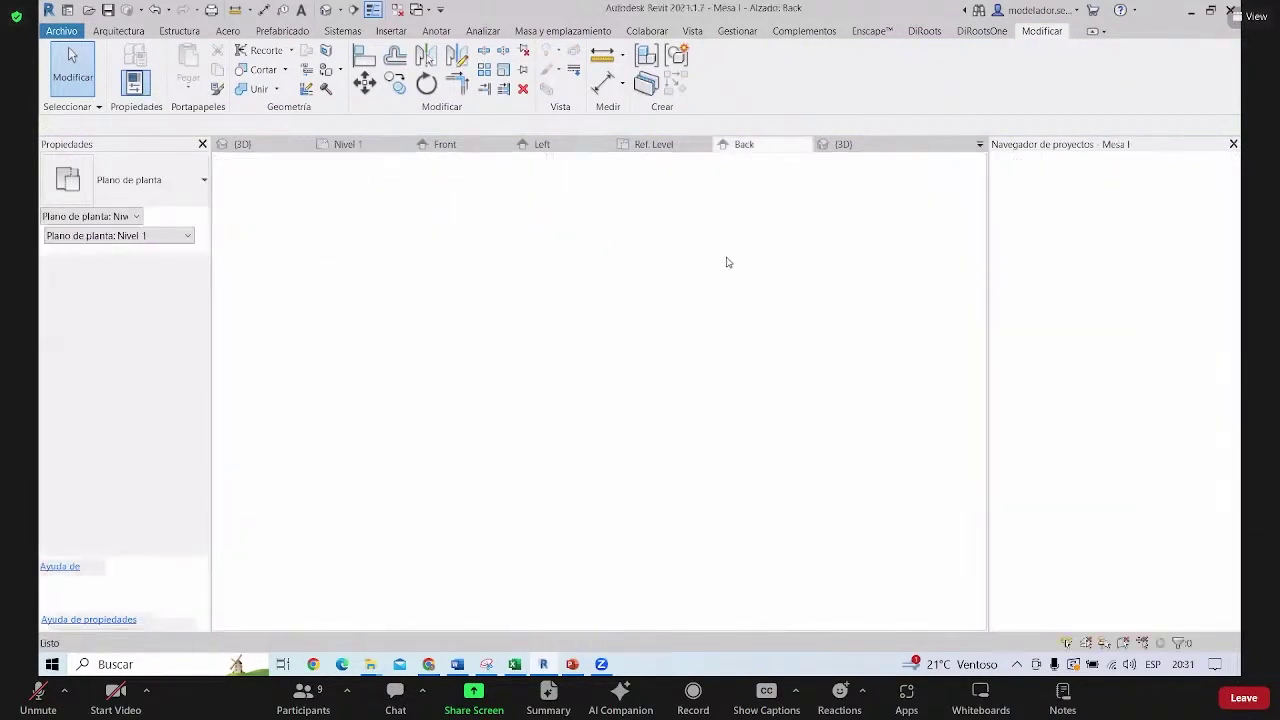
scroll(517, 523, up, 2)
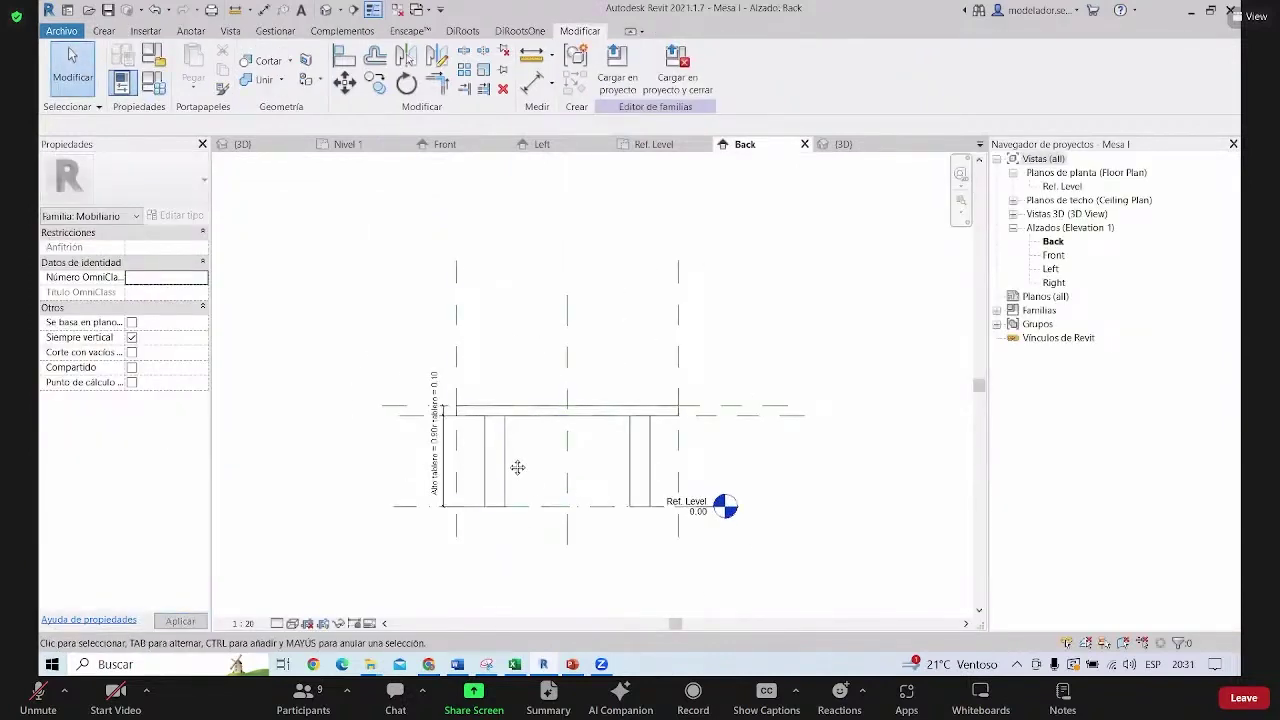
scroll(517, 466, up, 1)
scroll(388, 298, up, 1)
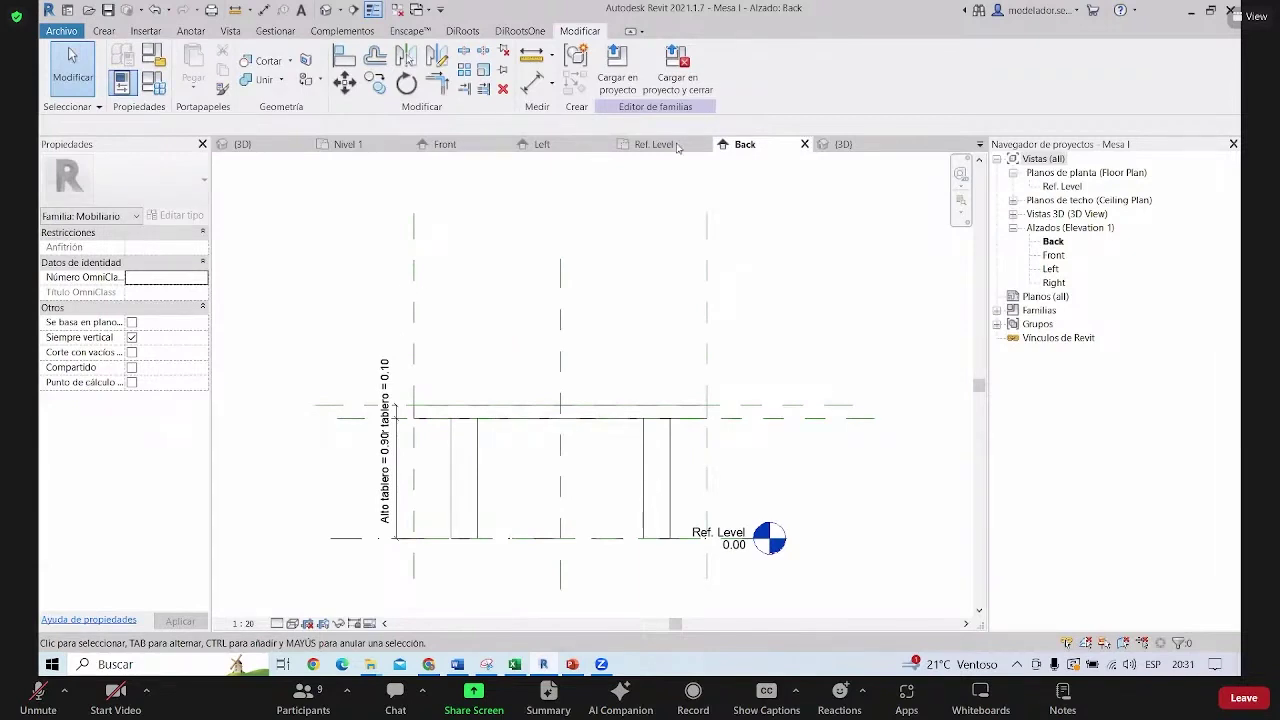
click(668, 145)
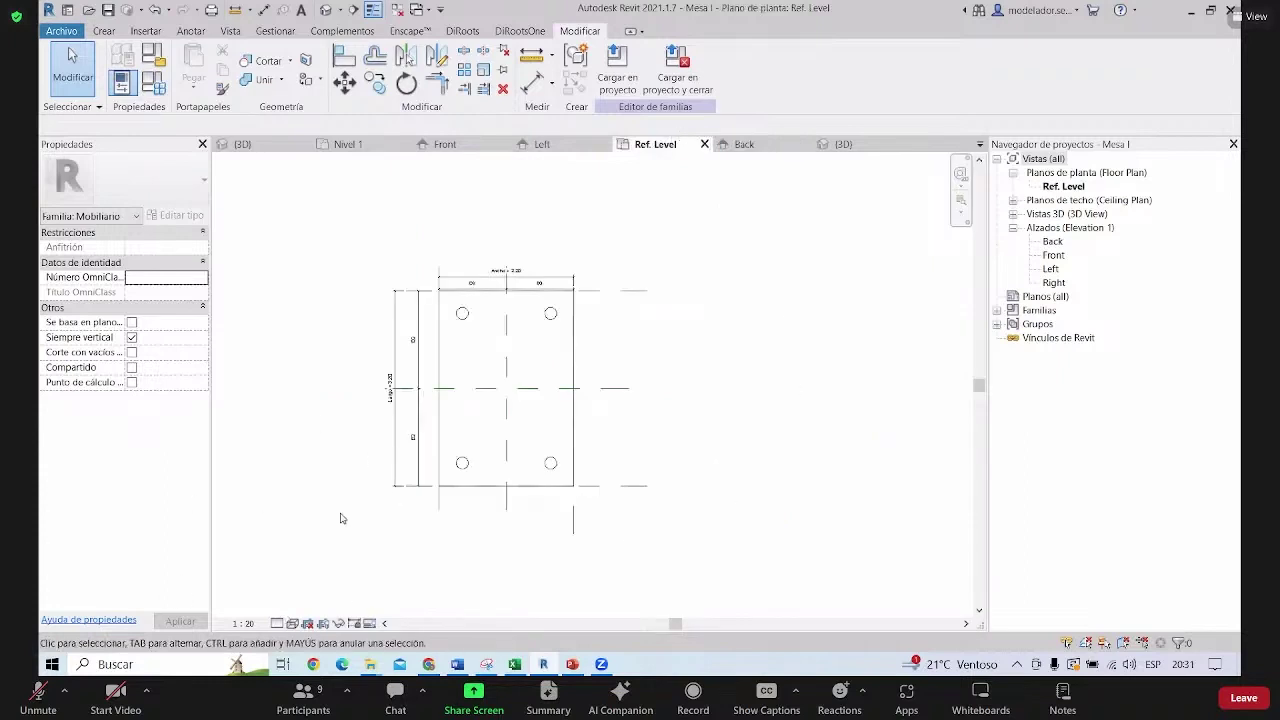
middle_drag(509, 480, 488, 474)
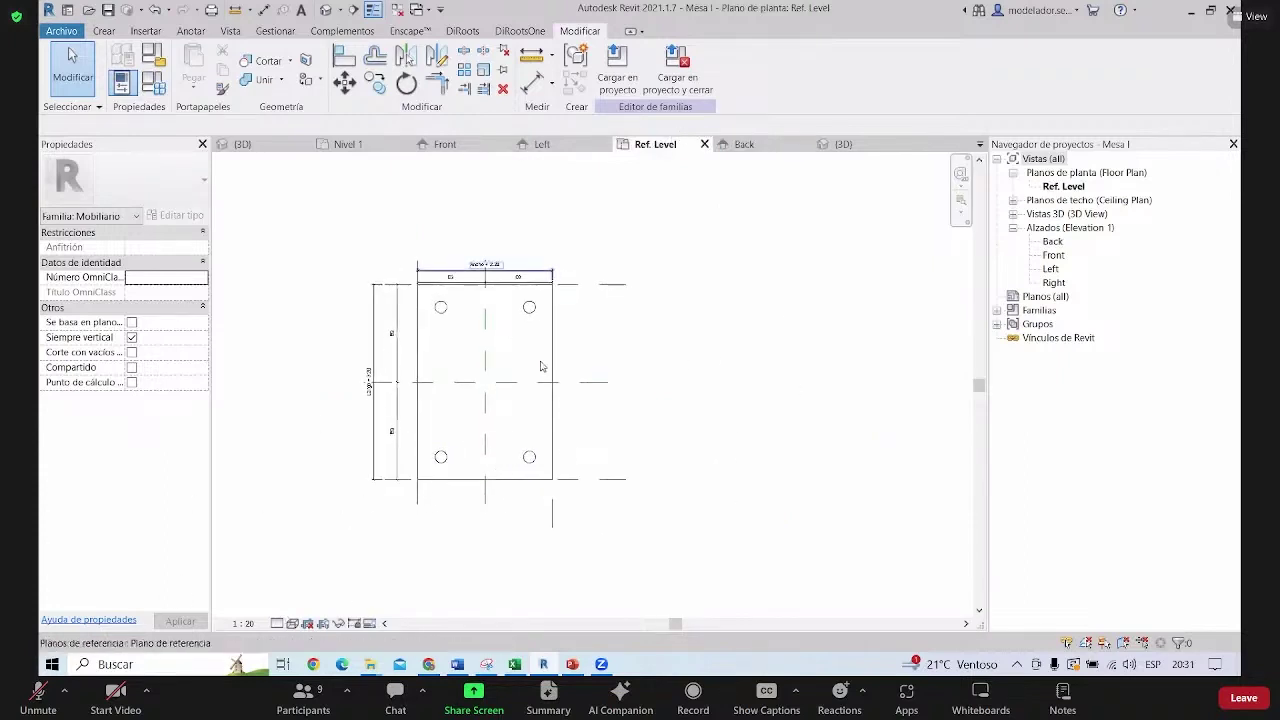
scroll(480, 430, up, 2)
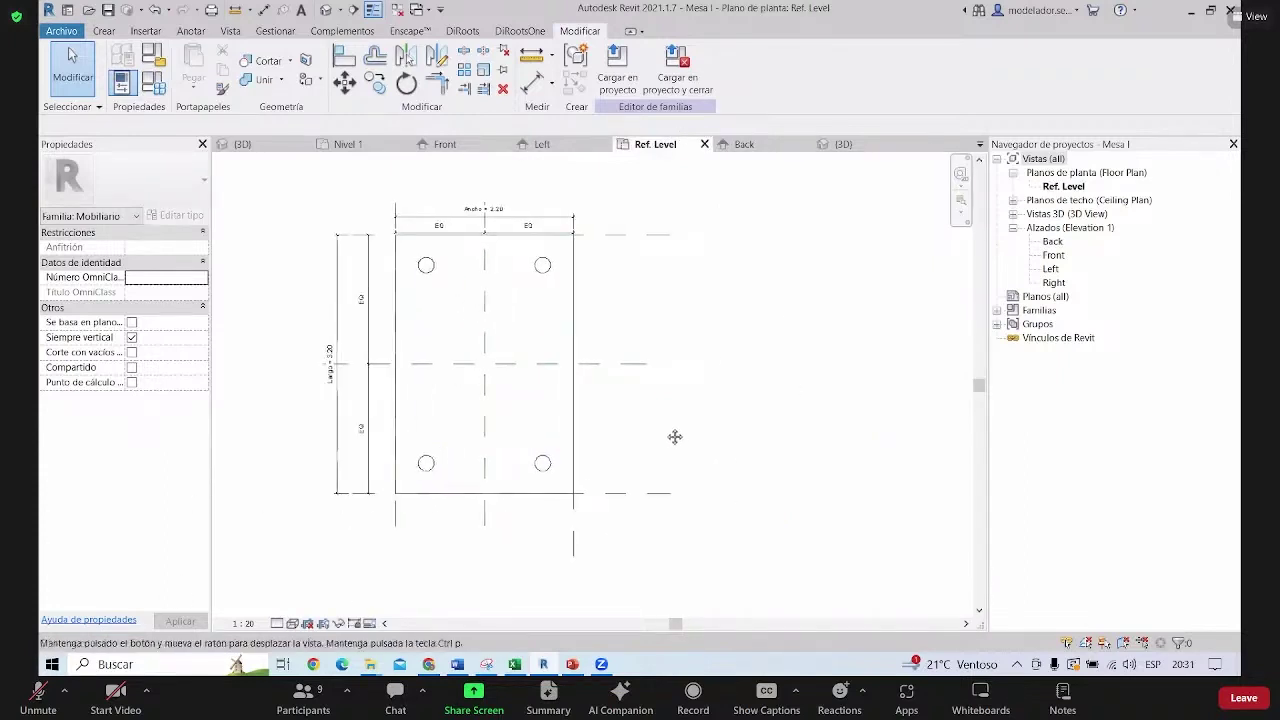
middle_drag(675, 437, 668, 433)
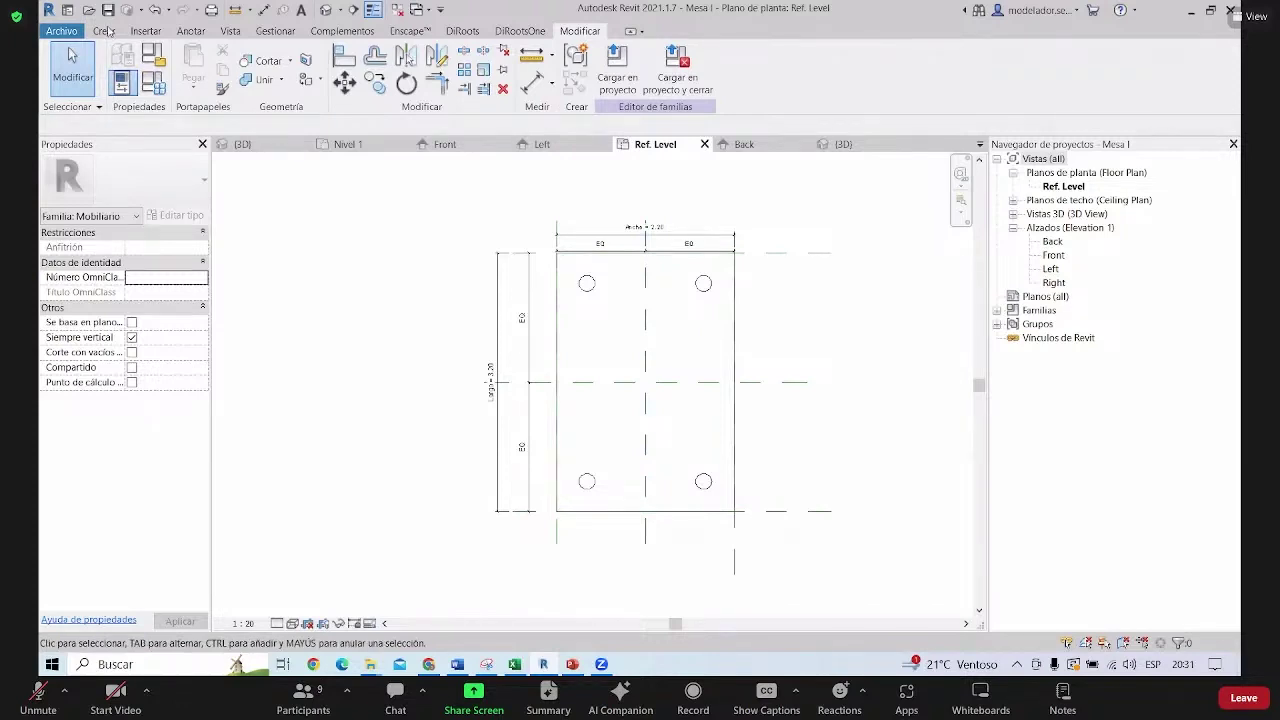
Bring up the Crear geometry-creation tools and recenter the table plan
click(105, 31)
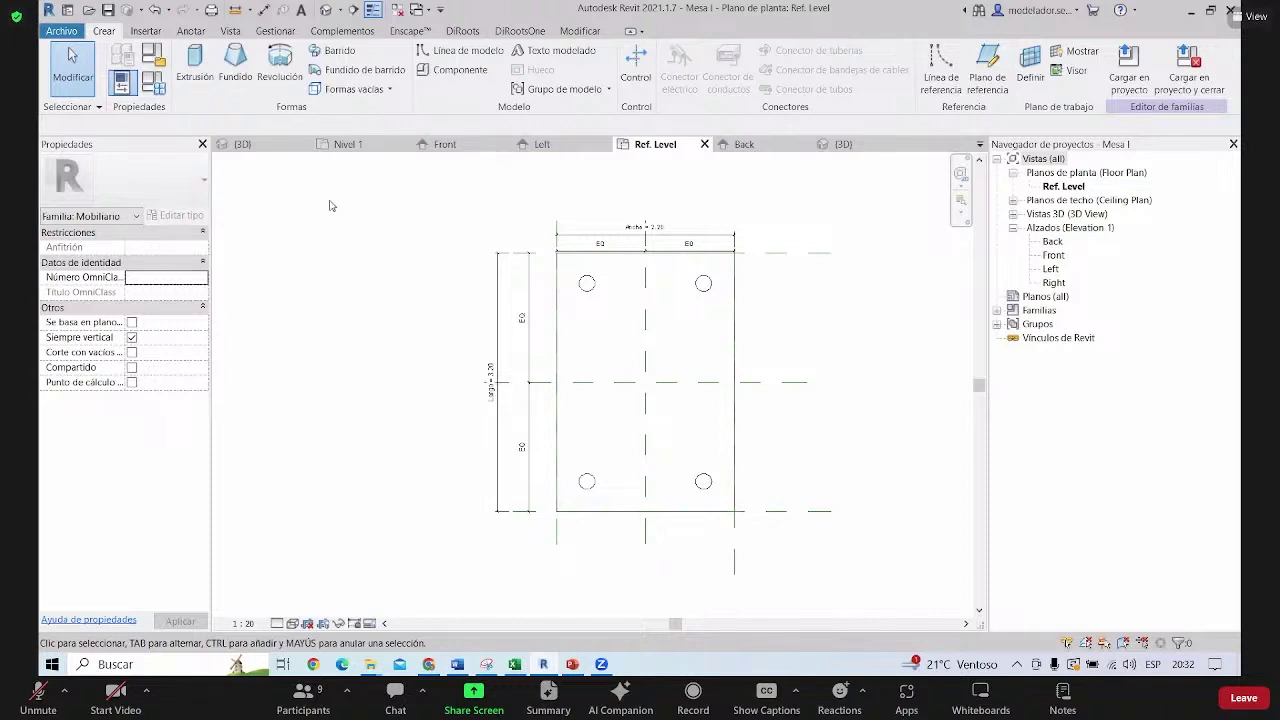
middle_drag(339, 209, 299, 219)
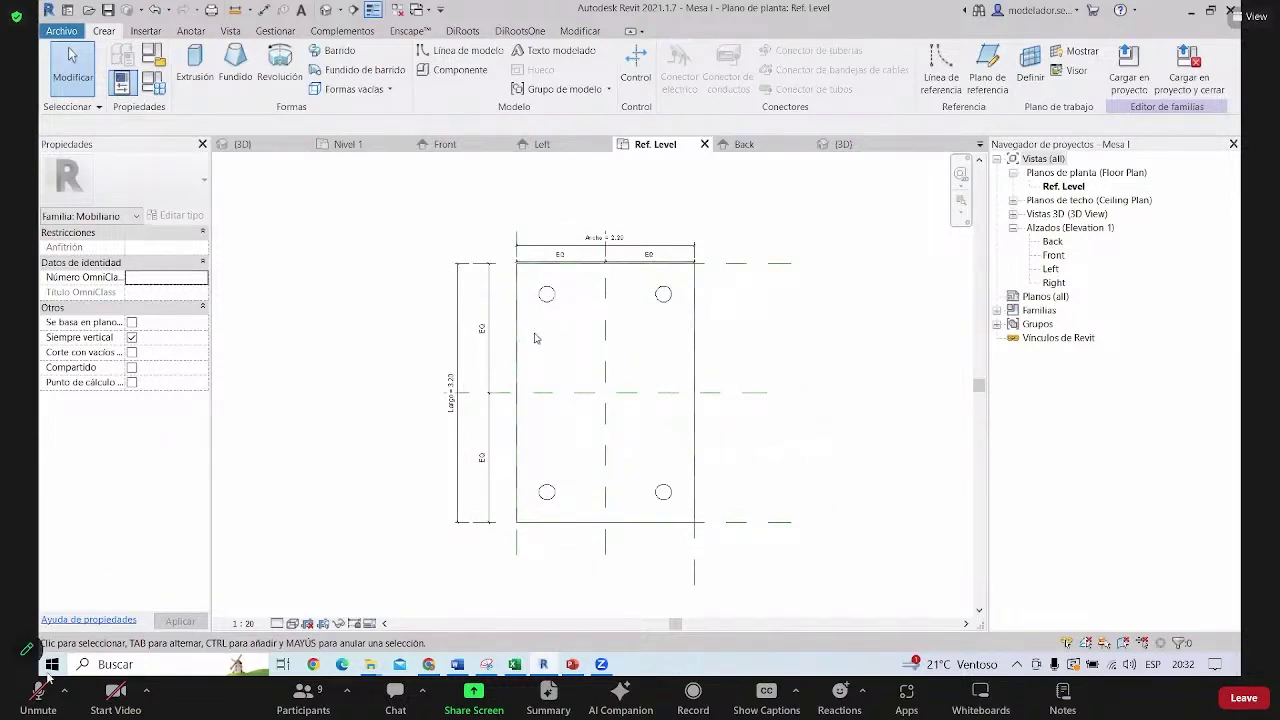
middle_drag(723, 350, 691, 376)
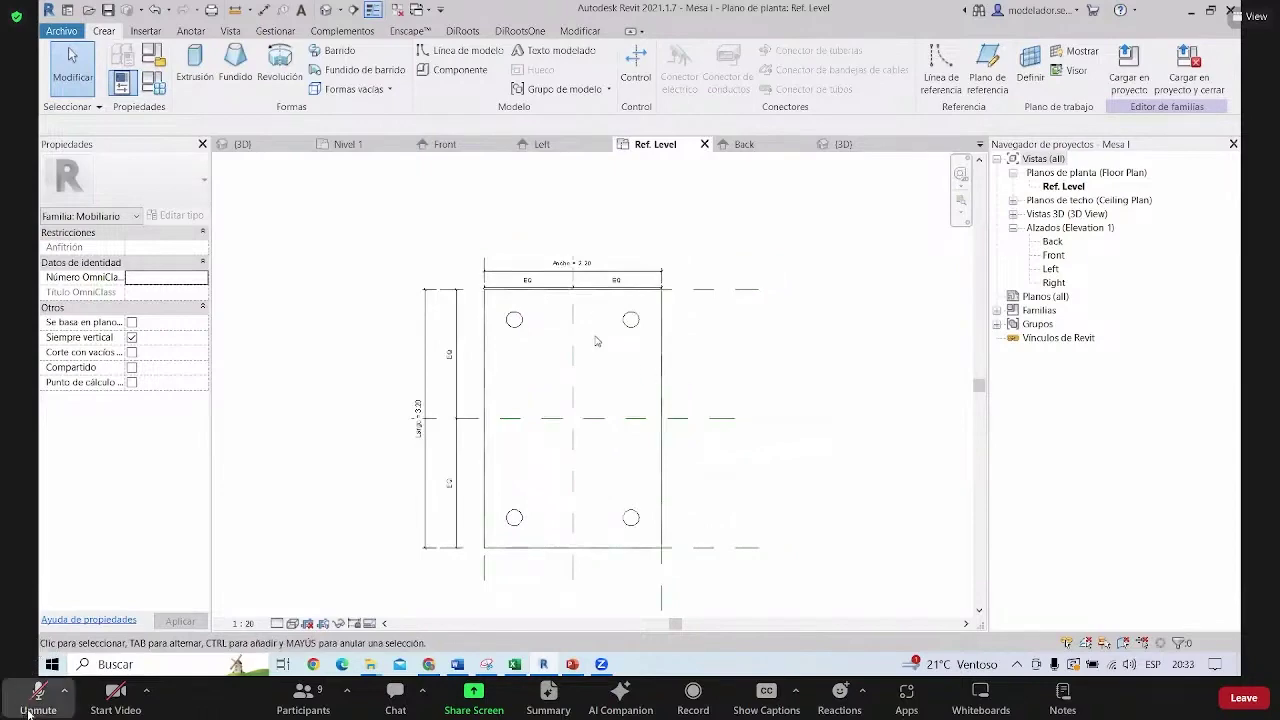